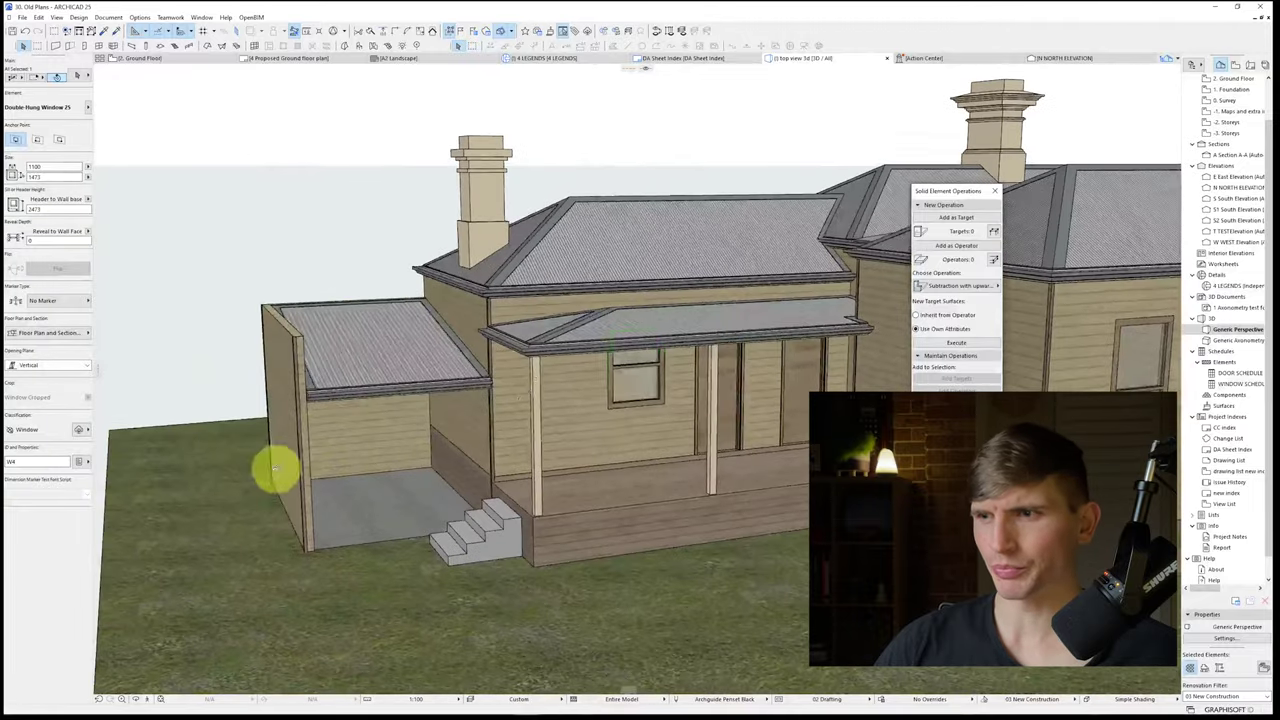
# Step: Check the settings of the tall double-hung window on the side wall beyond the rear verandah
pyautogui.moveTo(935, 410); pyautogui.dragTo(597, 386, button='middle')
pyautogui.click(700, 390)
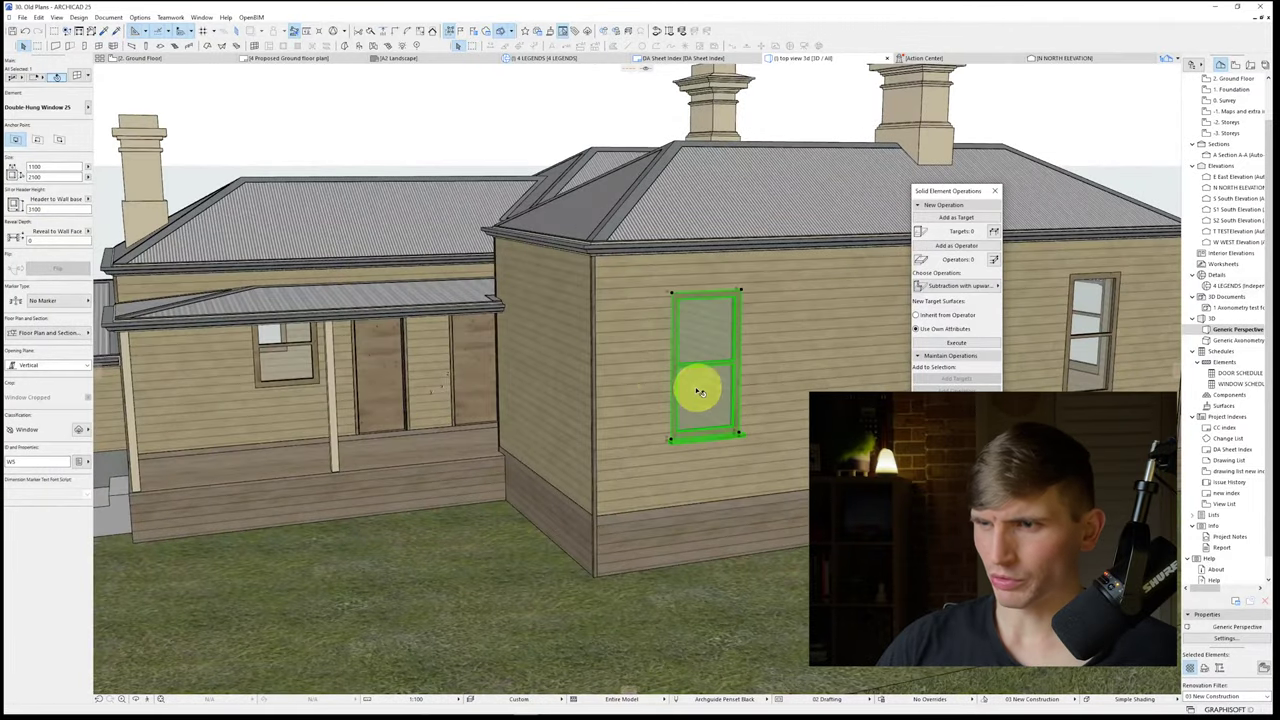
pyautogui.click(94, 76)
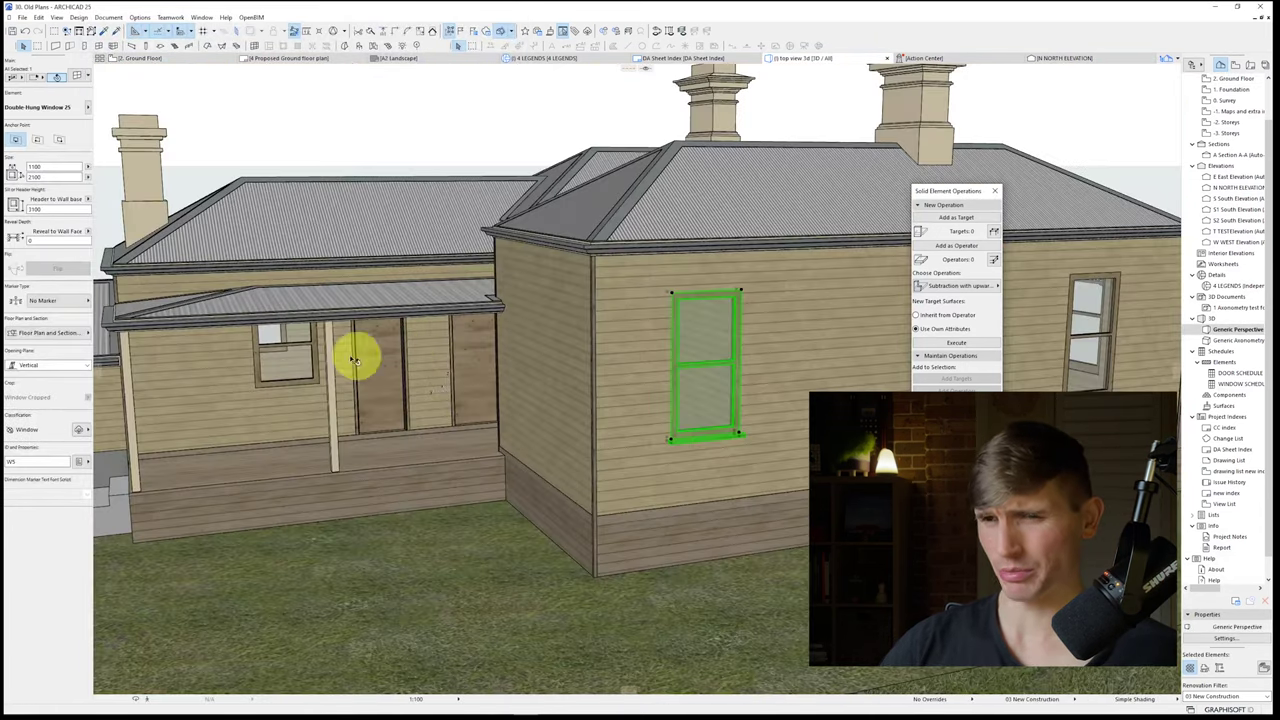
# Step: Add an oversized sill to the small double-hung rear verandah window, with 50 mm left and right overhangs and profile values 50, 100 and 5
pyautogui.click(286, 360)
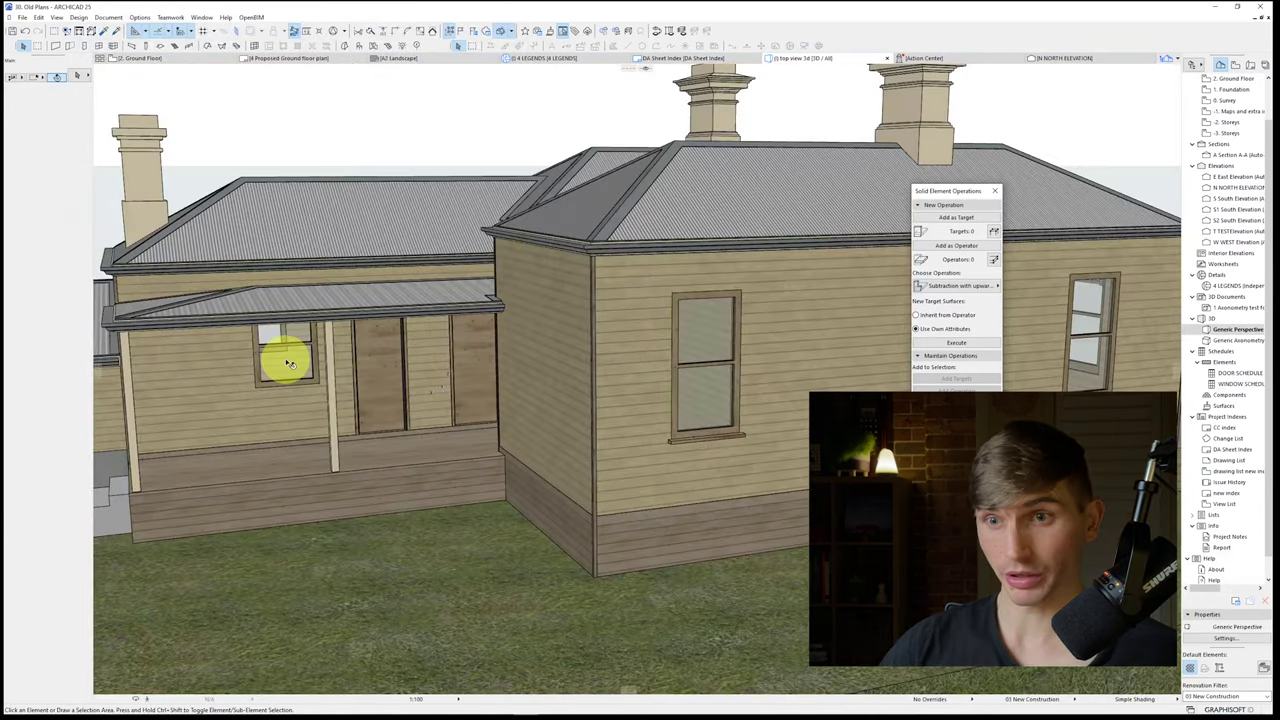
pyautogui.hotkey('ctrl', 't')
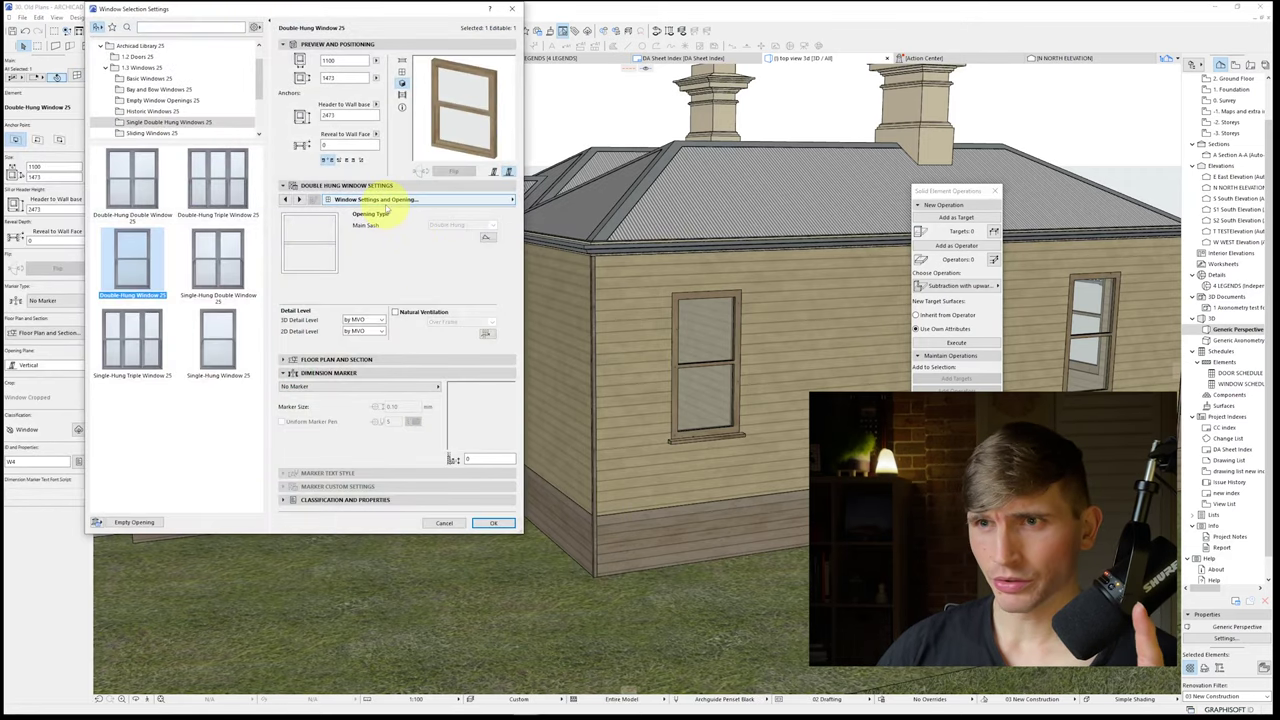
pyautogui.click(400, 199)
pyautogui.click(556, 386)
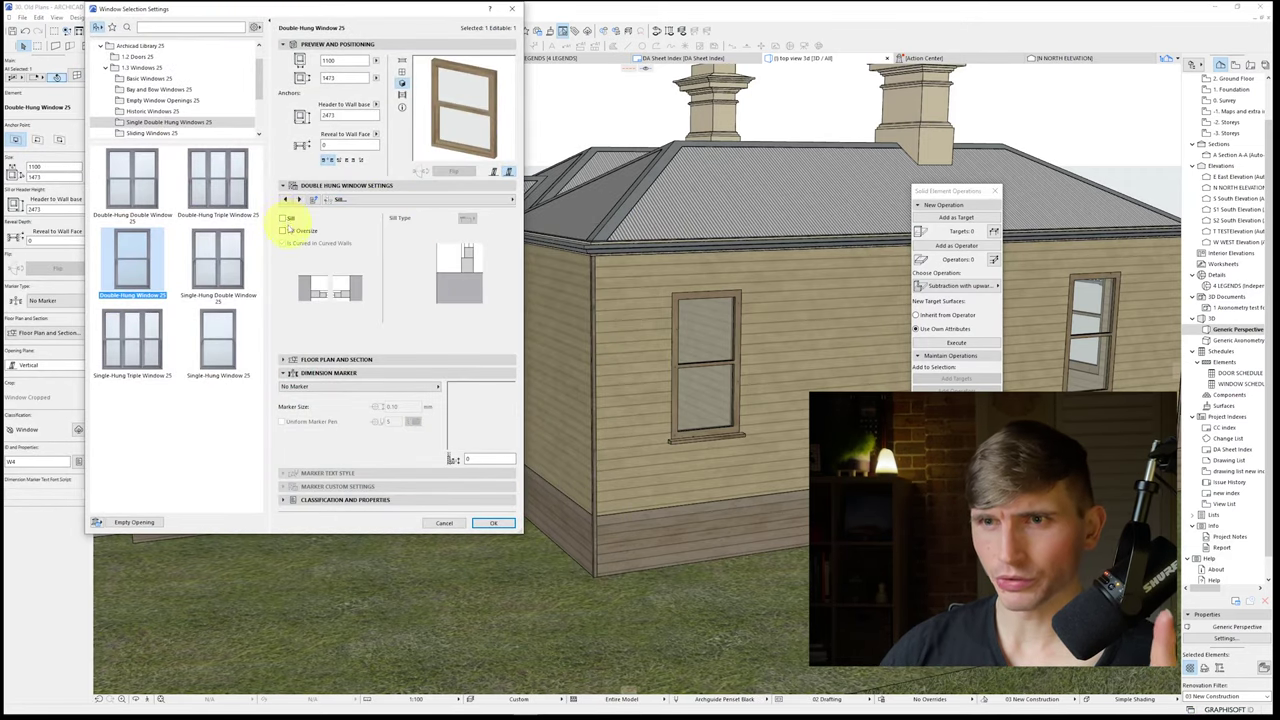
pyautogui.click(284, 218)
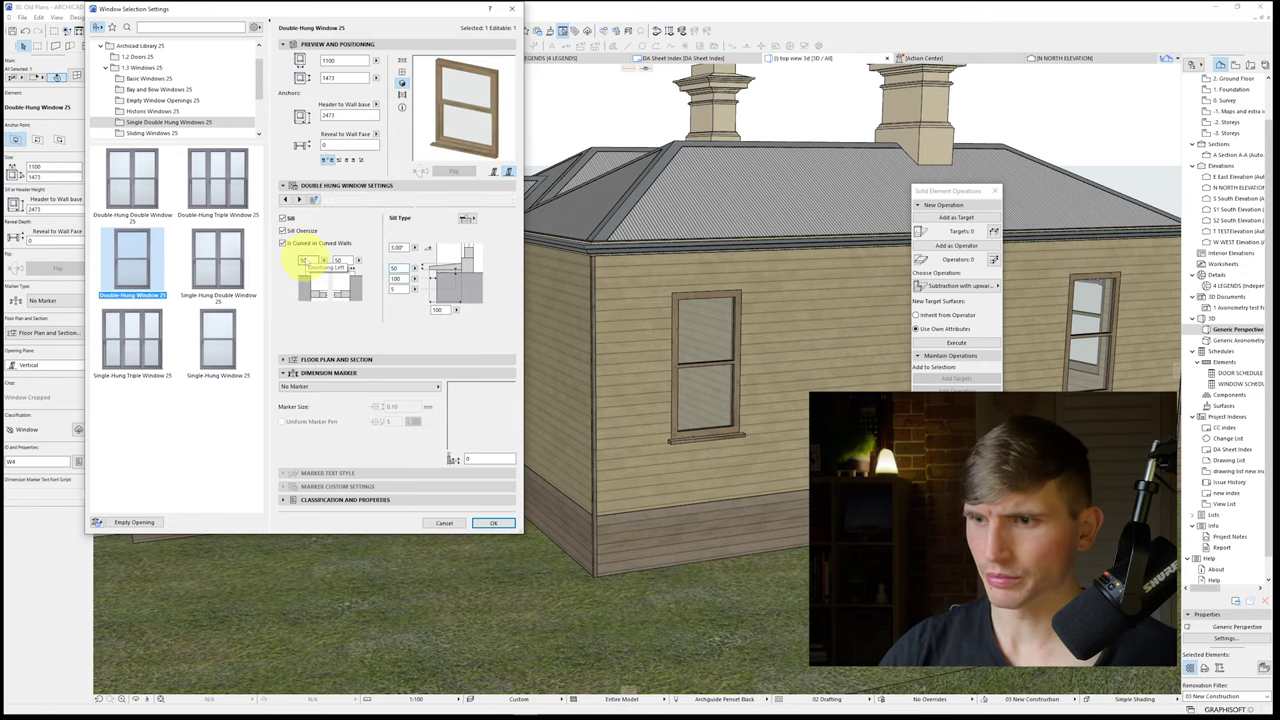
pyautogui.press('Return')
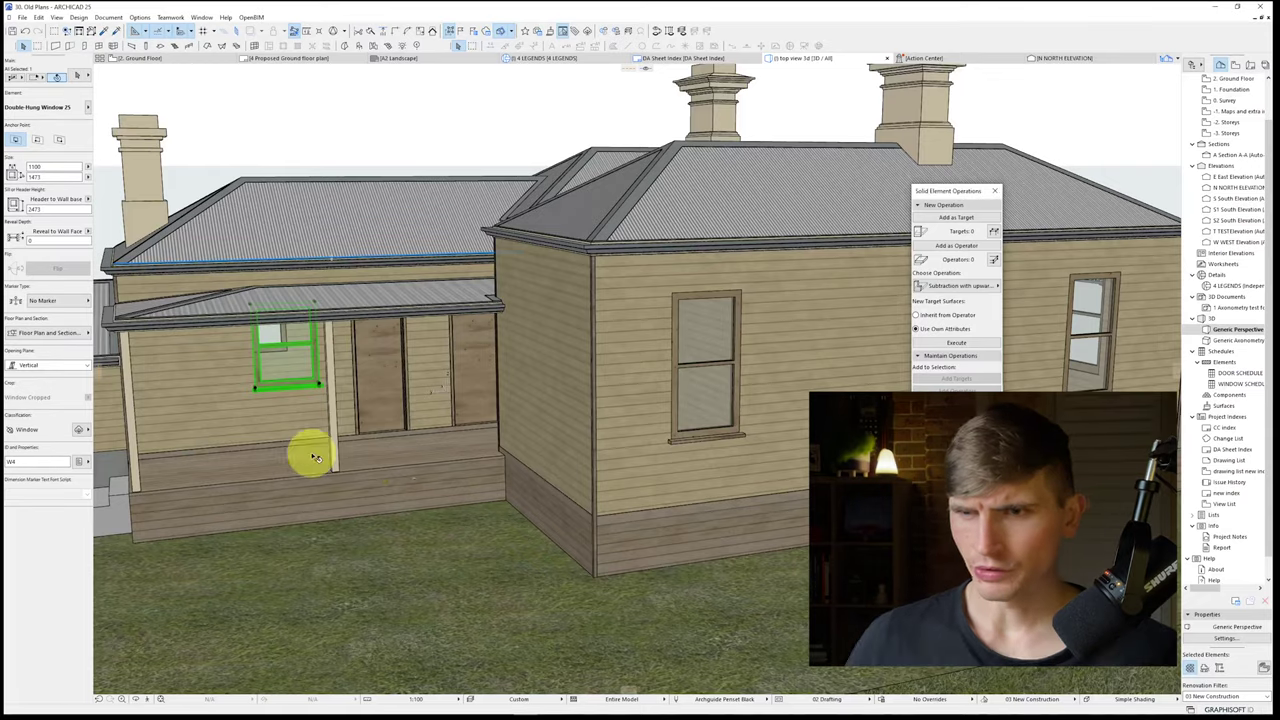
pyautogui.scroll(-3, 332, 449)
pyautogui.keyDown('shift'); pyautogui.moveTo(330, 450); pyautogui.dragTo(480, 449, button='middle'); pyautogui.keyUp('shift')
pyautogui.press('Escape')
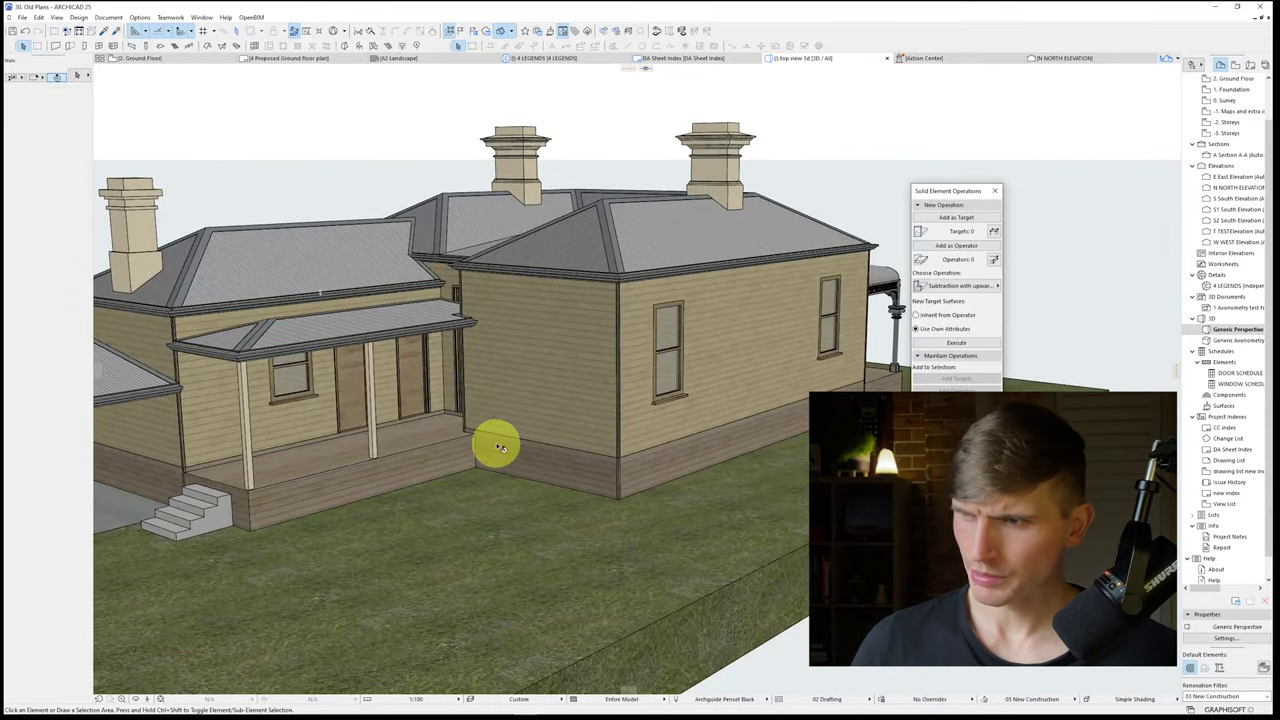
# Step: Check the original ground plan drawing and select all windows in the 3D model
pyautogui.press('F2')
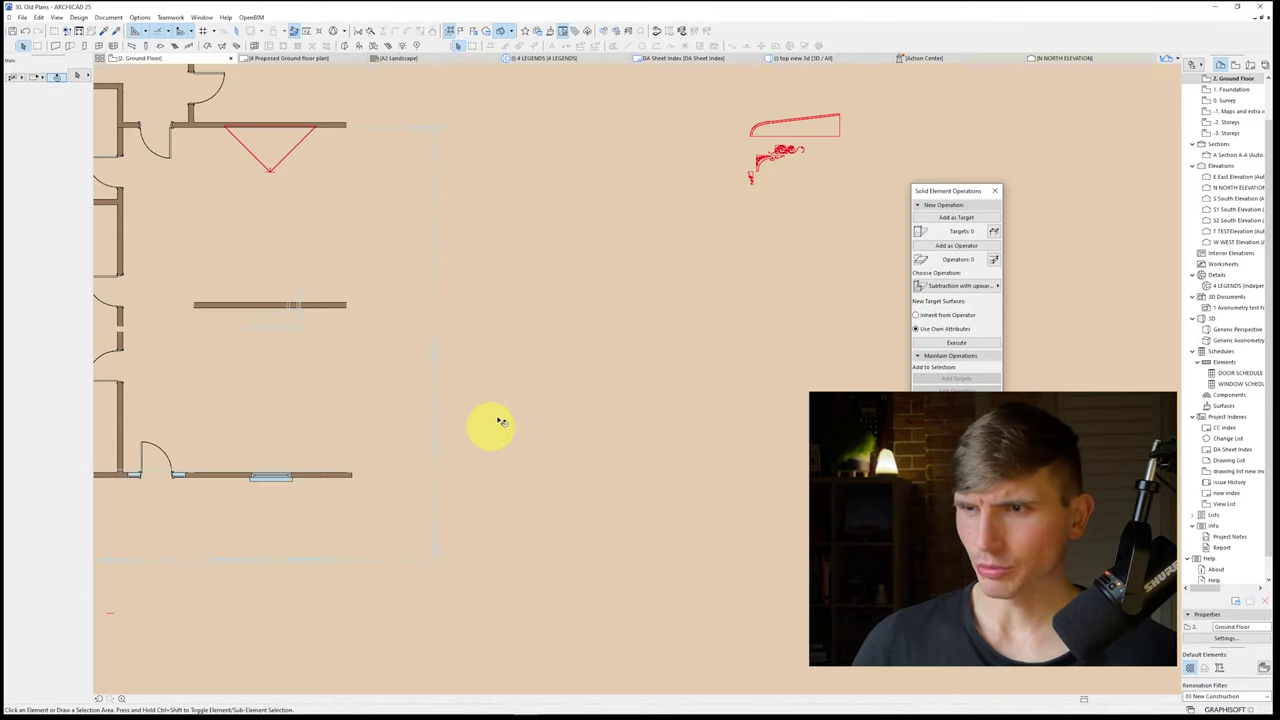
pyautogui.scroll(-2, 475, 348)
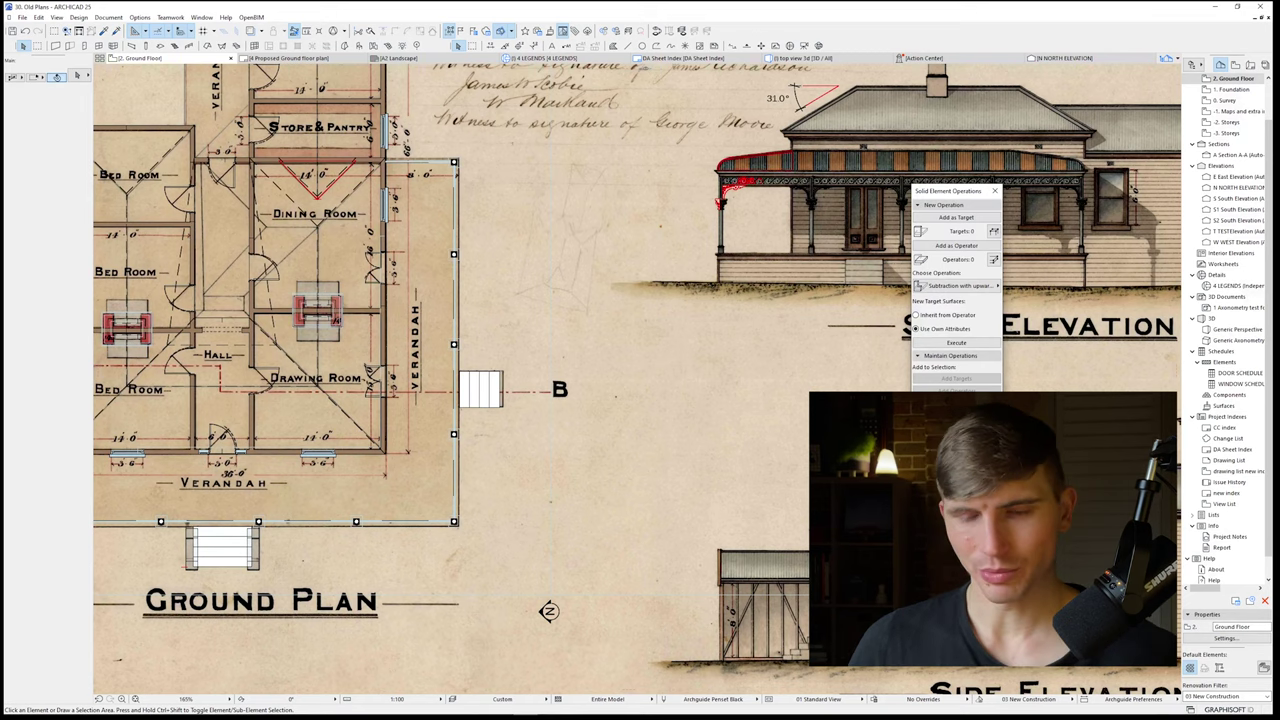
pyautogui.press('F3')
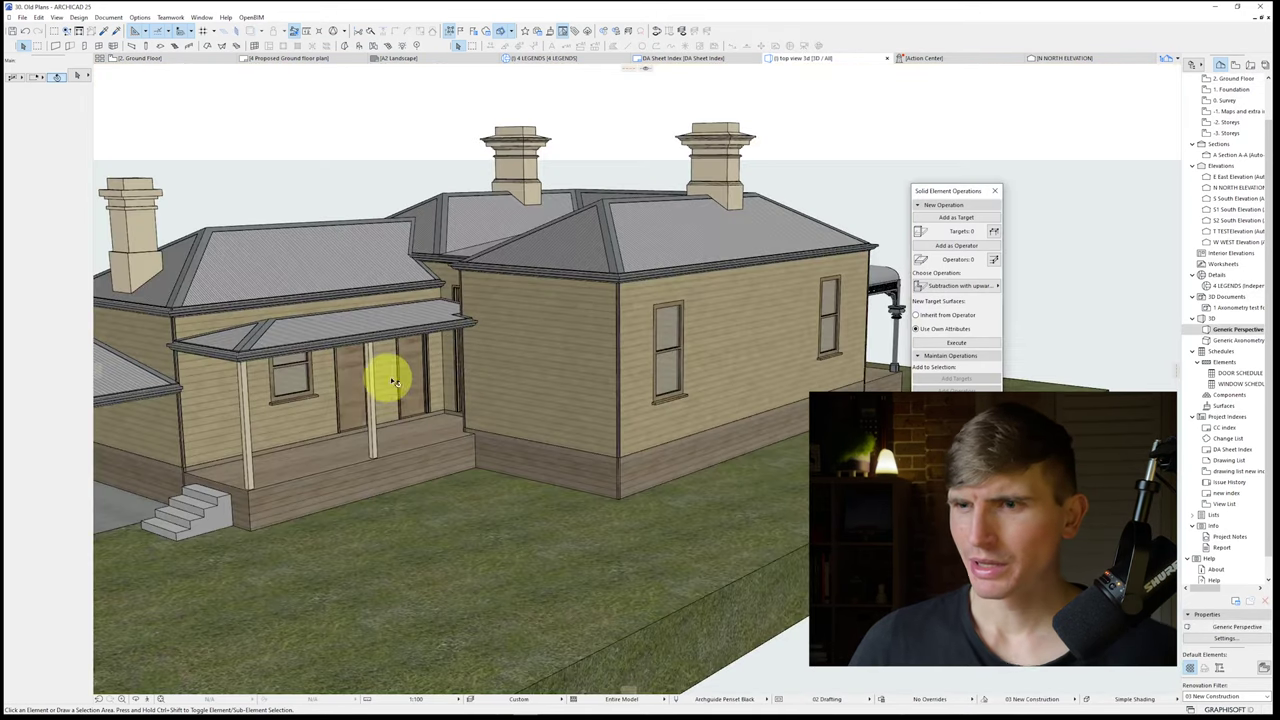
pyautogui.keyDown('alt'); pyautogui.click(295, 387); pyautogui.keyUp('alt')
pyautogui.hotkey('ctrl', 'a')
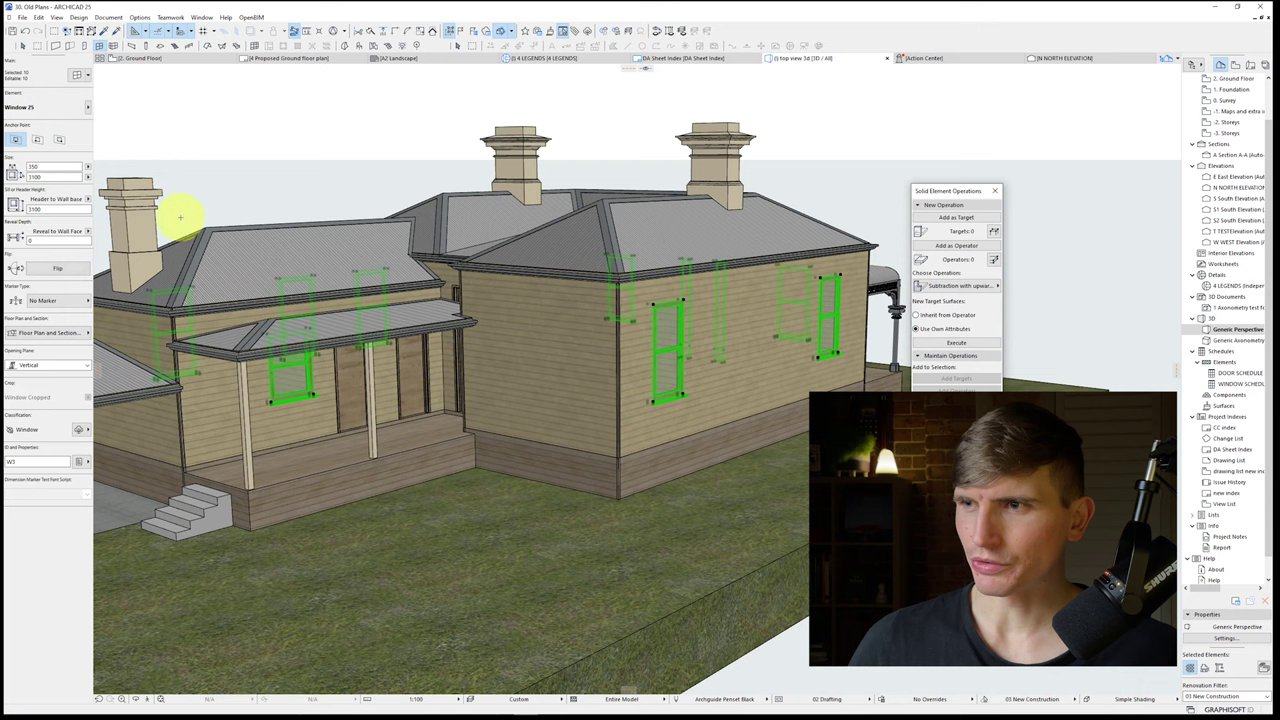
pyautogui.click(76, 76)
pyautogui.click(372, 199)
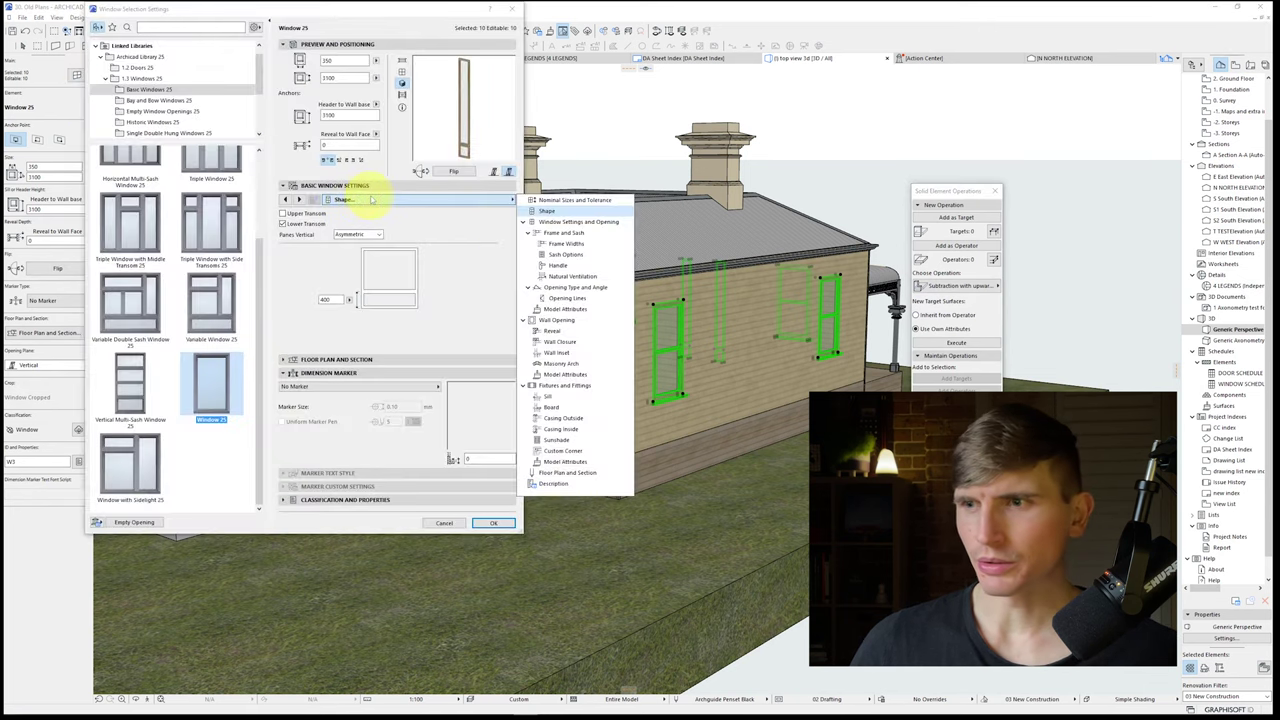
pyautogui.press('Escape')
pyautogui.press('Escape')
# Step: Compare the windows on the front facade in 3D with the window sills on the original elevation drawings
pyautogui.keyDown('shift'); pyautogui.moveTo(769, 346); pyautogui.dragTo(424, 344, button='middle'); pyautogui.keyUp('shift')
pyautogui.keyDown('shift'); pyautogui.click(656, 408); pyautogui.keyUp('shift')
pyautogui.keyDown('shift'); pyautogui.moveTo(663, 434); pyautogui.dragTo(550, 427, button='middle'); pyautogui.keyUp('shift')
pyautogui.press('F2')
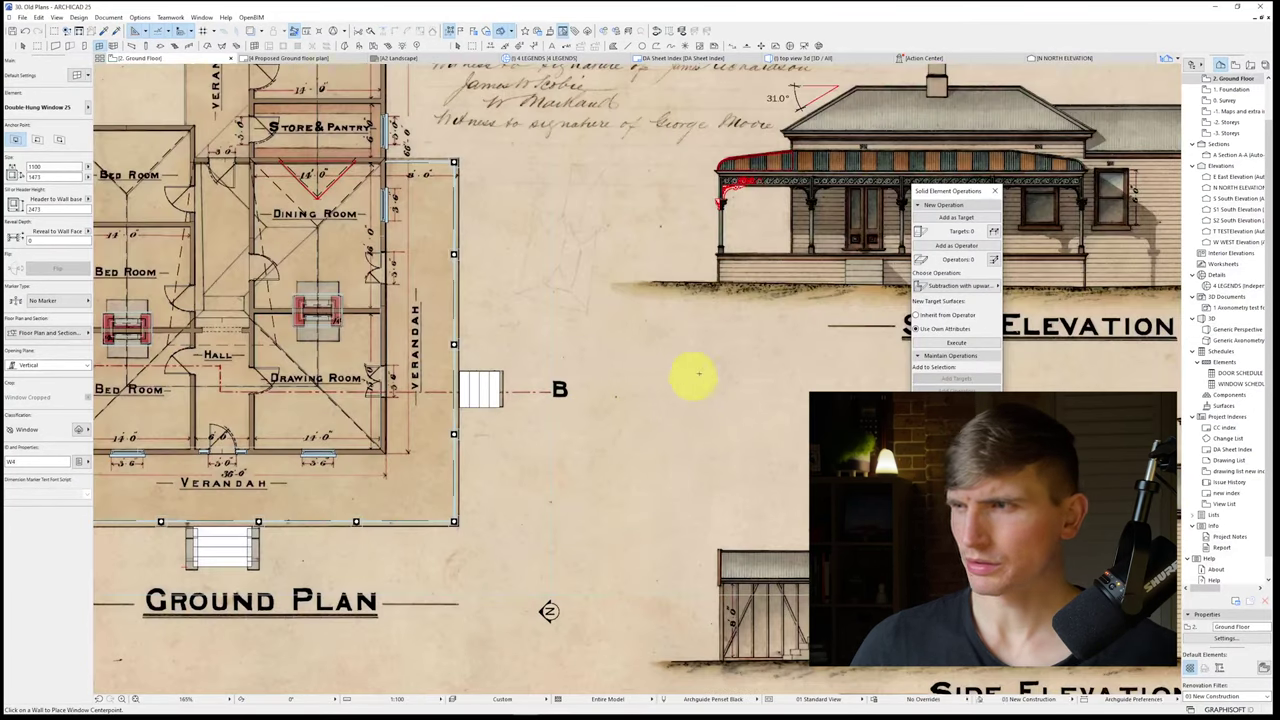
pyautogui.moveTo(686, 371); pyautogui.dragTo(542, 373, button='middle')
pyautogui.moveTo(603, 401); pyautogui.dragTo(570, 377, button='middle')
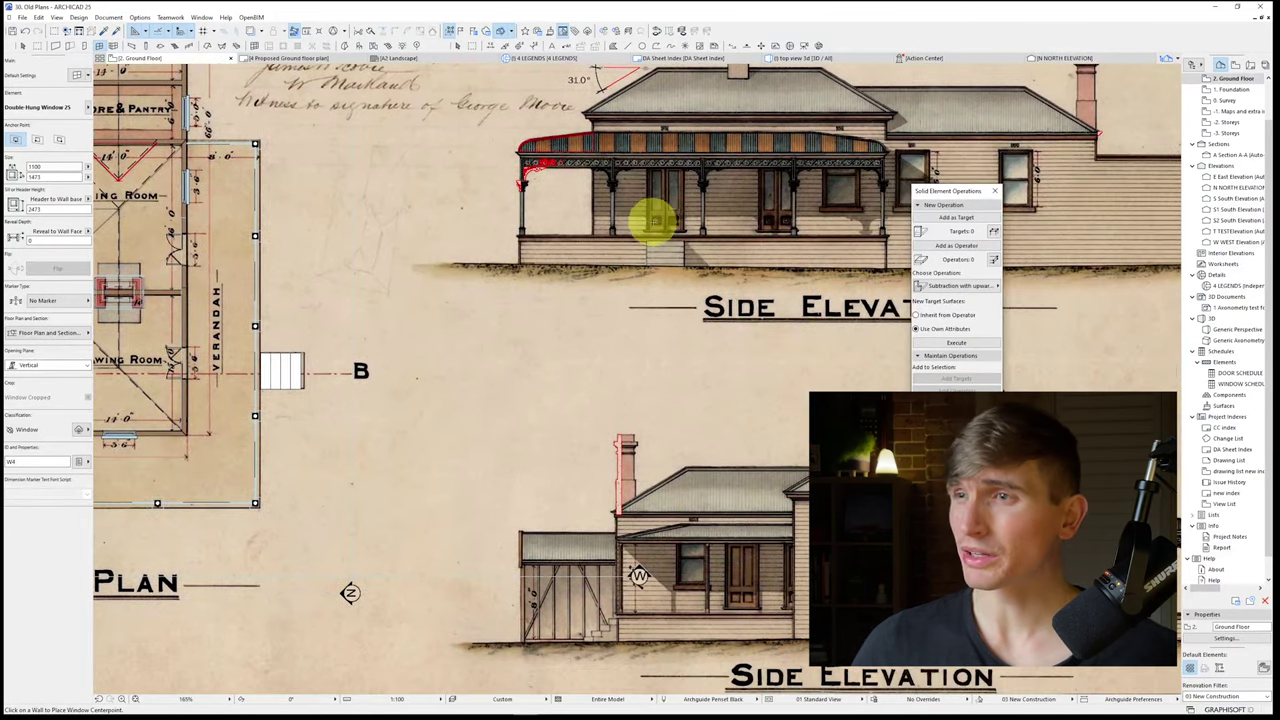
pyautogui.scroll(-1, 657, 221)
pyautogui.moveTo(621, 255); pyautogui.dragTo(532, 503, button='middle')
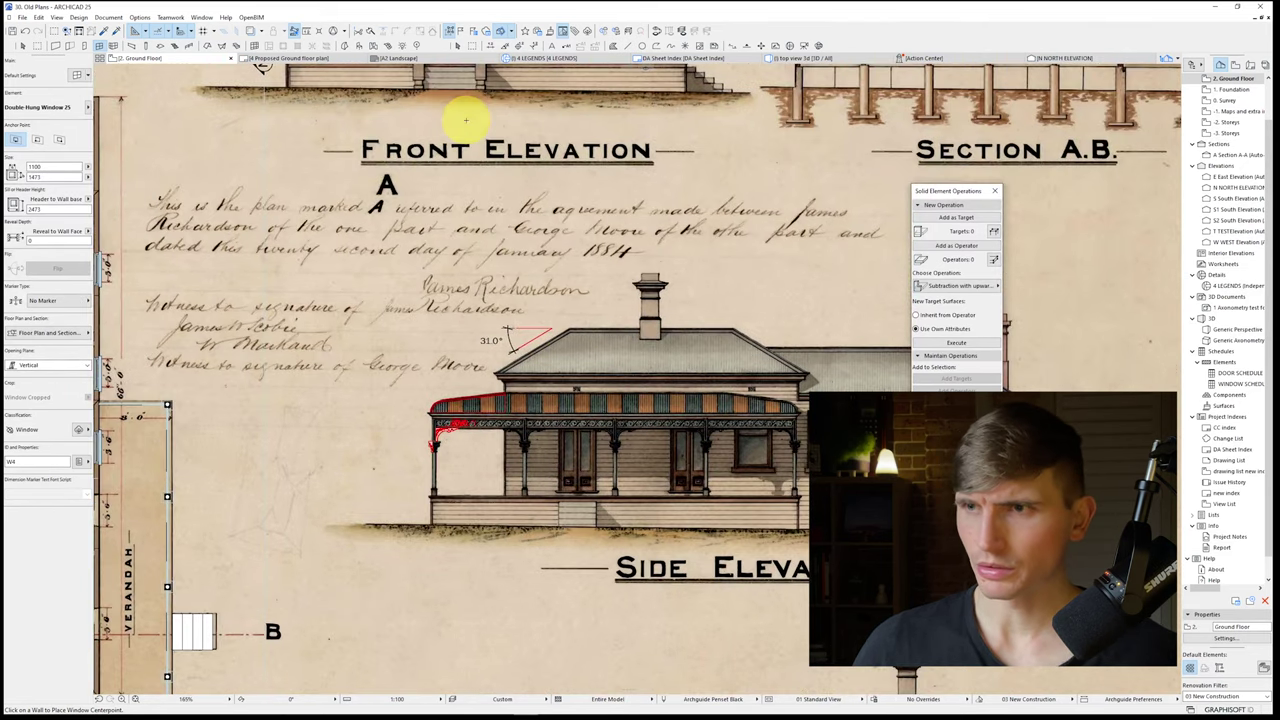
pyautogui.press('F3')
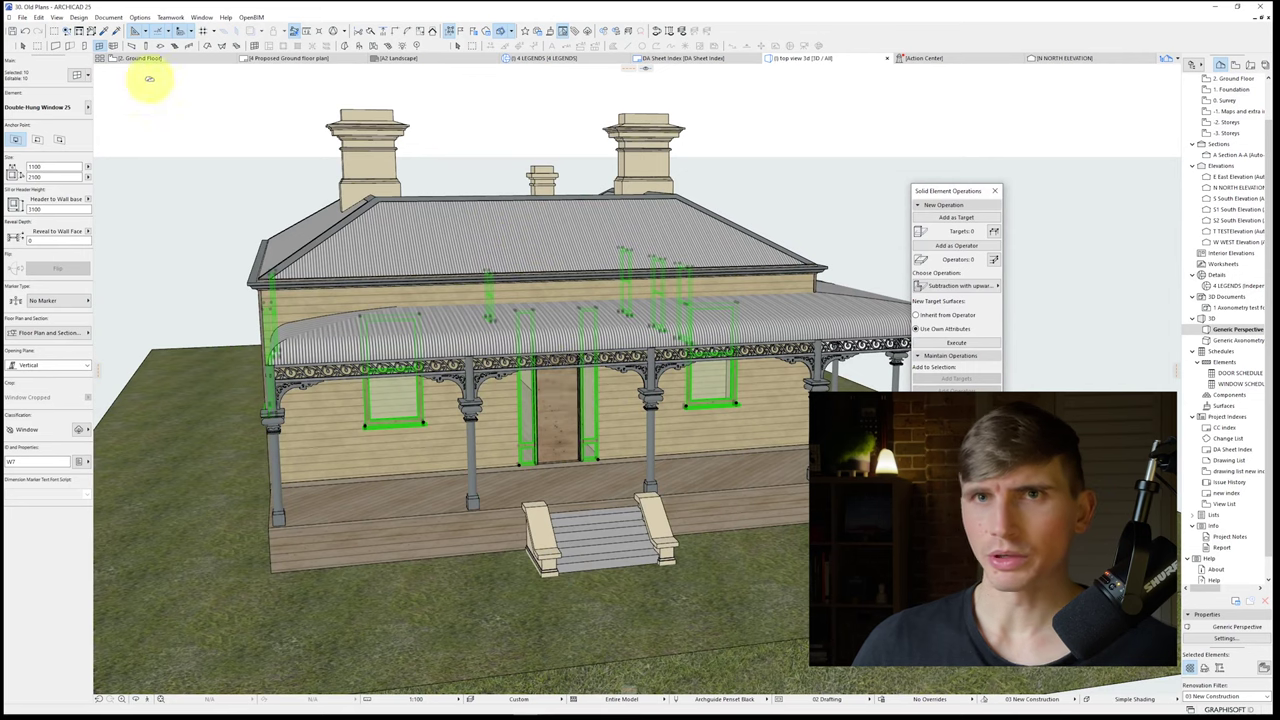
# Step: Add an oversized sill to the selected windows, with 50 mm left and right overhangs and 100 mm as the first profile dimension
pyautogui.click(77, 77)
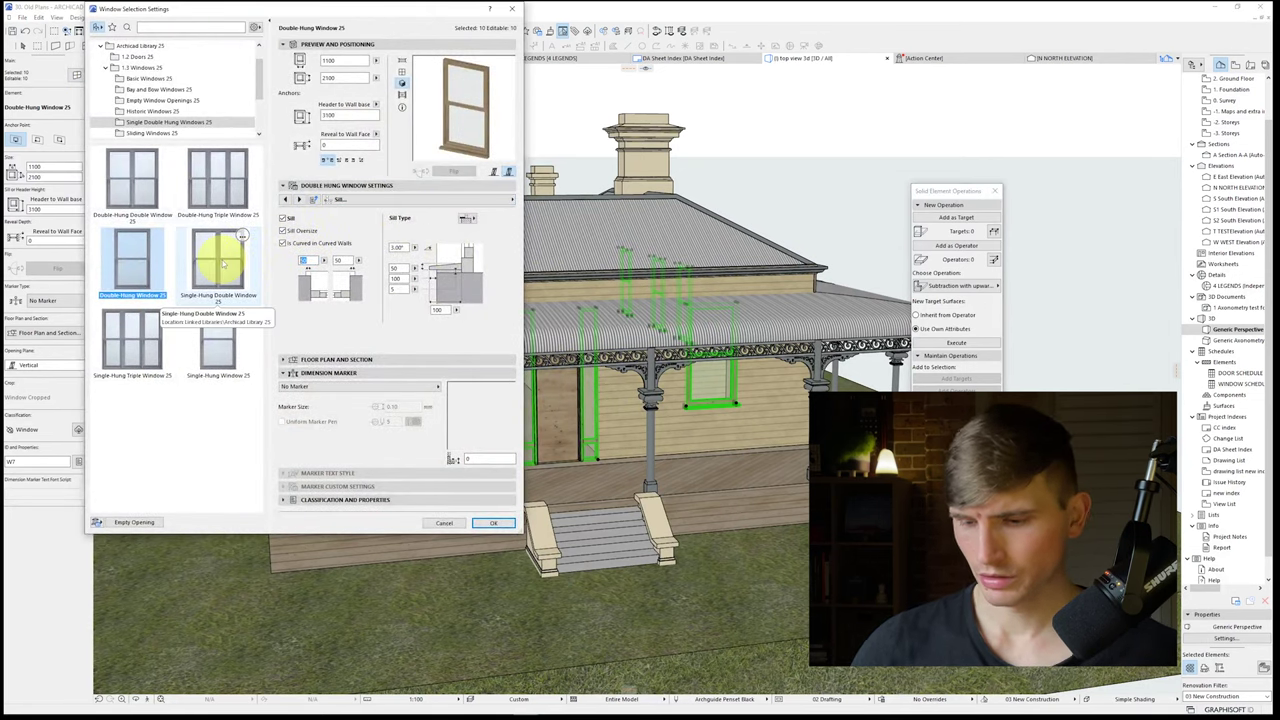
pyautogui.press('Escape')
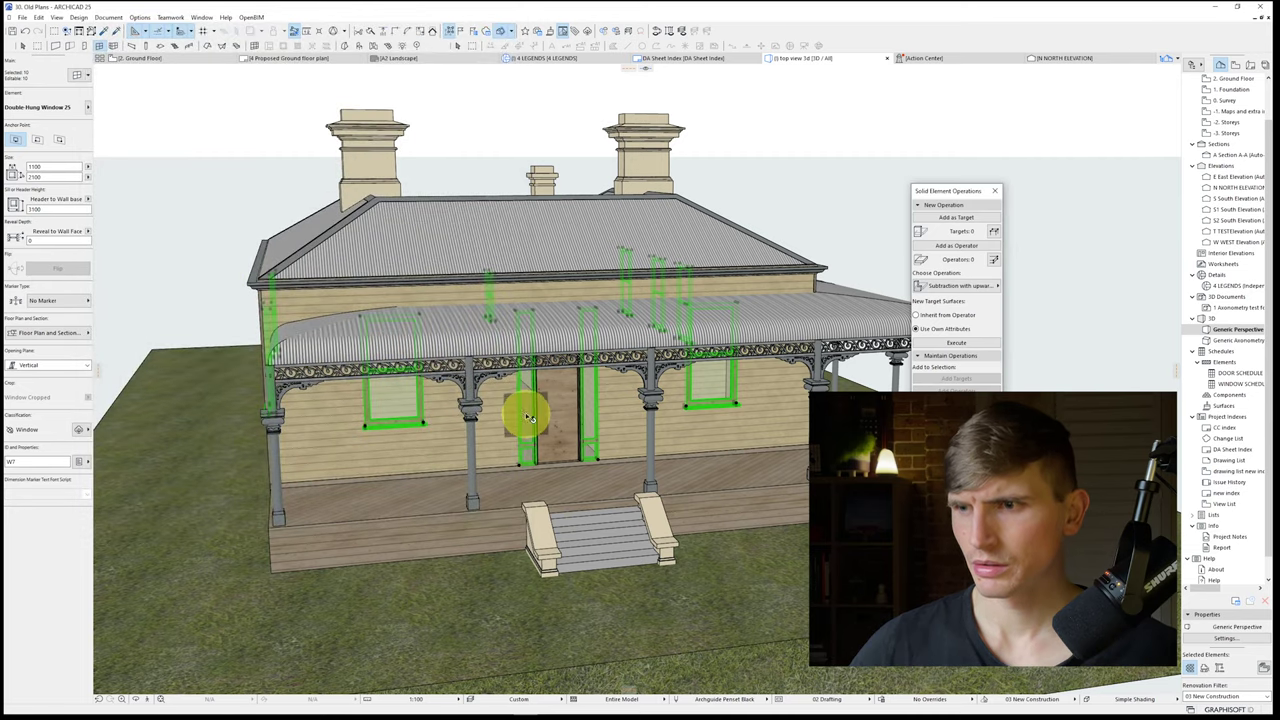
pyautogui.doubleClick(530, 418)
pyautogui.click(385, 199)
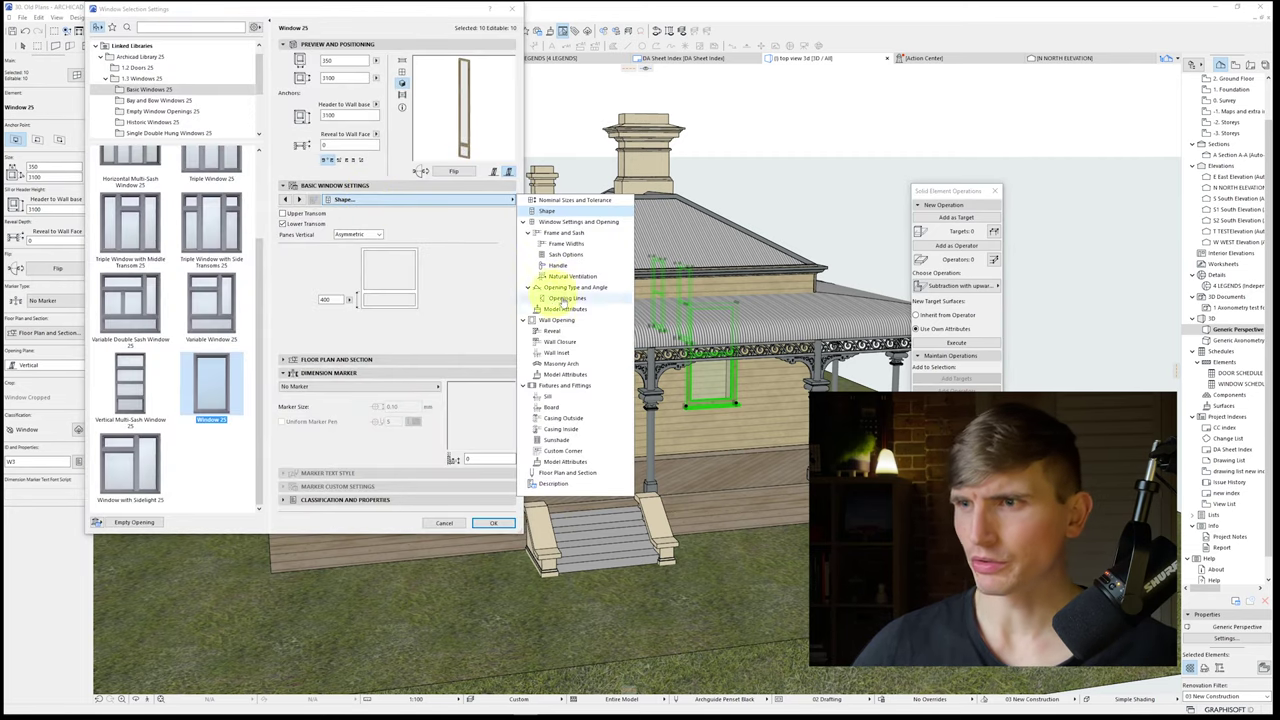
pyautogui.click(552, 399)
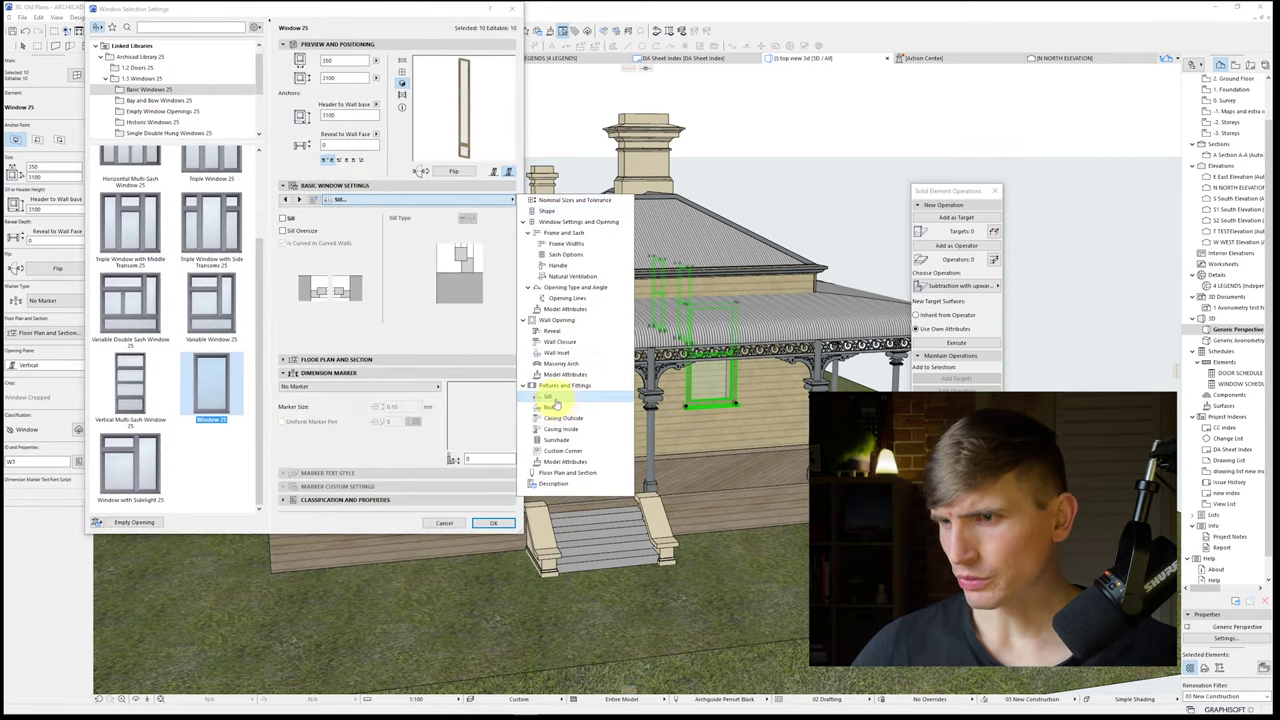
pyautogui.click(287, 219)
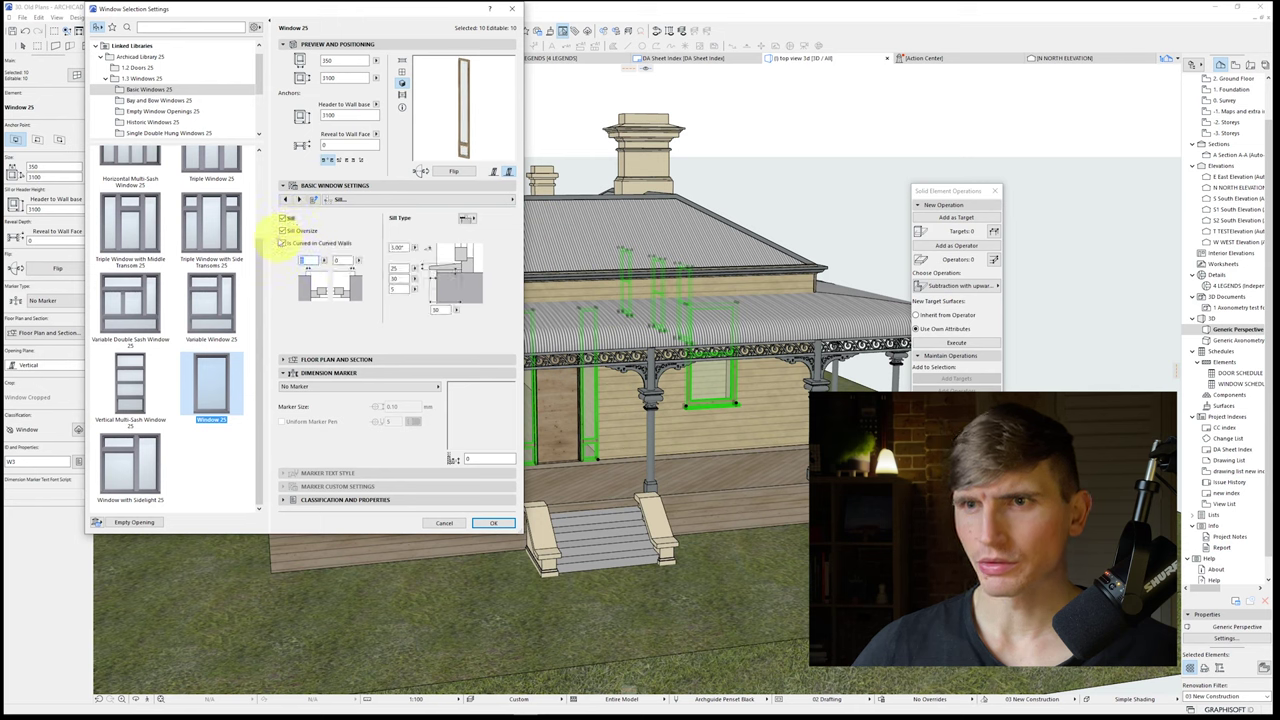
pyautogui.write('50')
pyautogui.press('Tab')
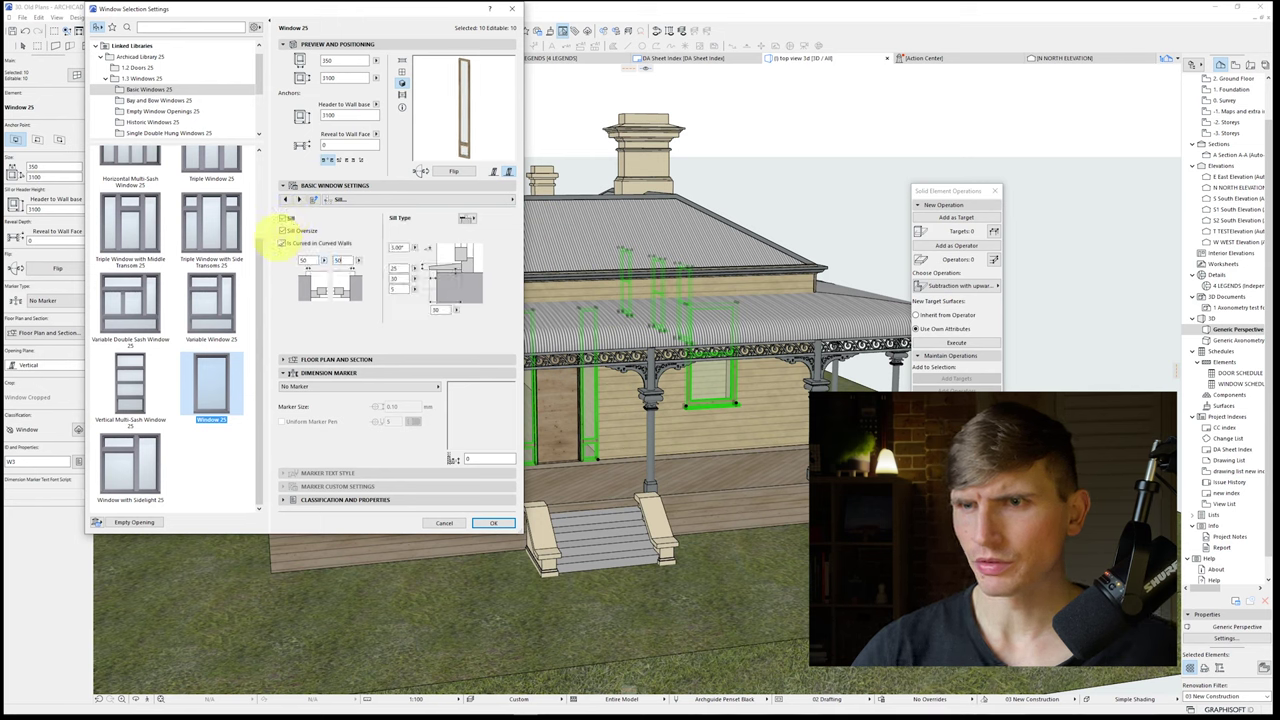
pyautogui.press('Tab')
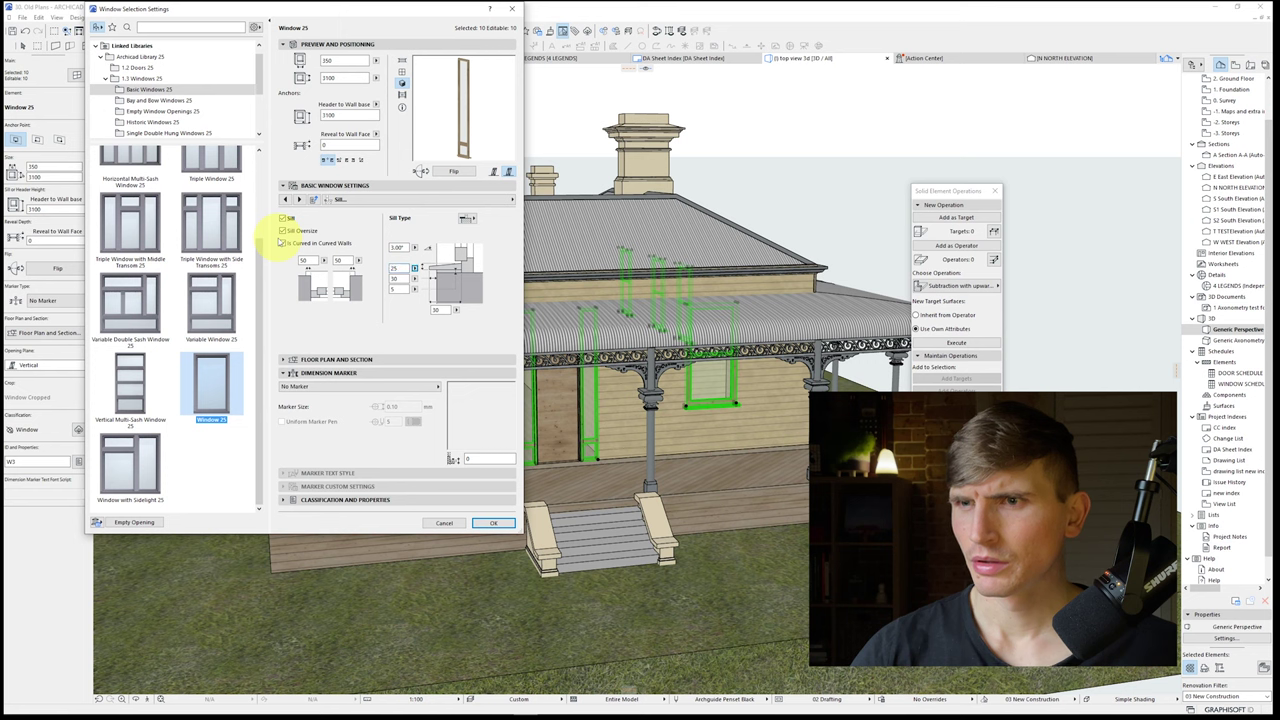
pyautogui.press('Tab')
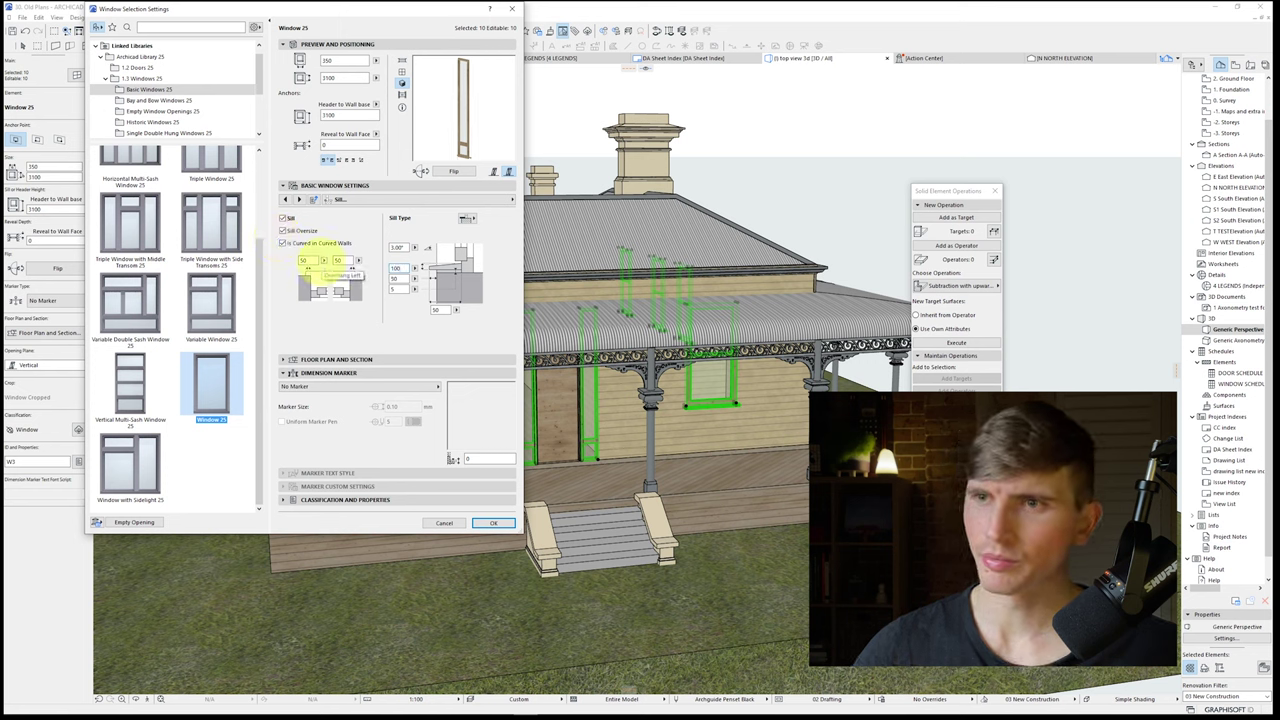
pyautogui.press('Tab')
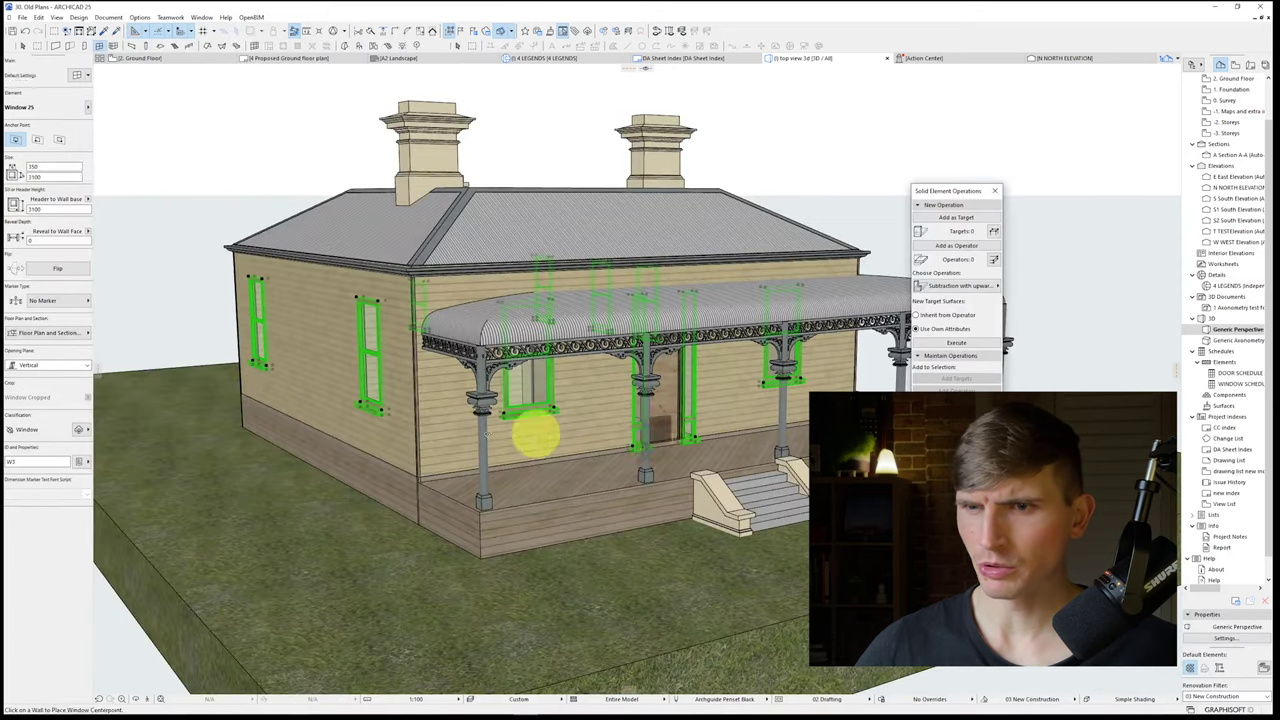
pyautogui.press('Escape')
pyautogui.scroll(3, 654, 449)
pyautogui.keyDown('shift'); pyautogui.moveTo(770, 440); pyautogui.dragTo(614, 419, button='middle'); pyautogui.keyUp('shift')
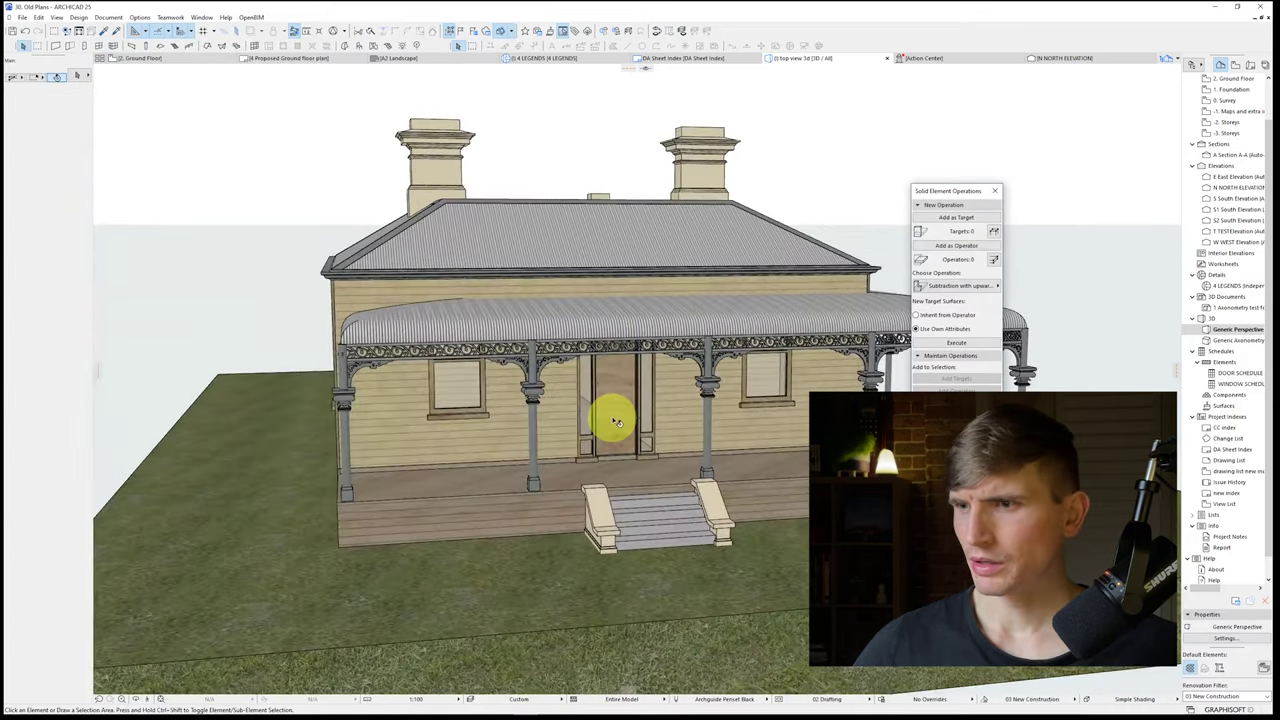
# Step: Select the front entrance door, the two side verandah double doors and the three rear verandah doors
pyautogui.click(614, 413)
pyautogui.keyDown('shift'); pyautogui.moveTo(713, 450); pyautogui.dragTo(228, 428, button='middle'); pyautogui.keyUp('shift')
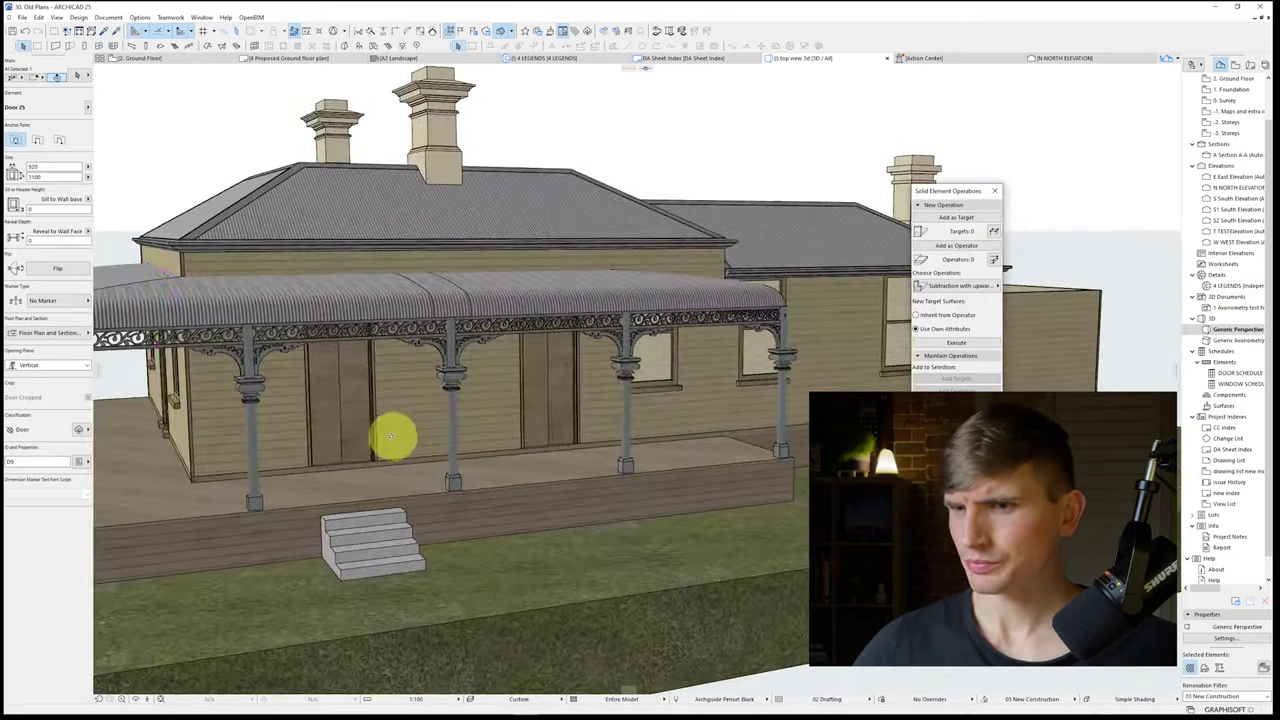
pyautogui.keyDown('shift'); pyautogui.click(360, 433); pyautogui.keyUp('shift')
pyautogui.keyDown('shift'); pyautogui.click(536, 412); pyautogui.keyUp('shift')
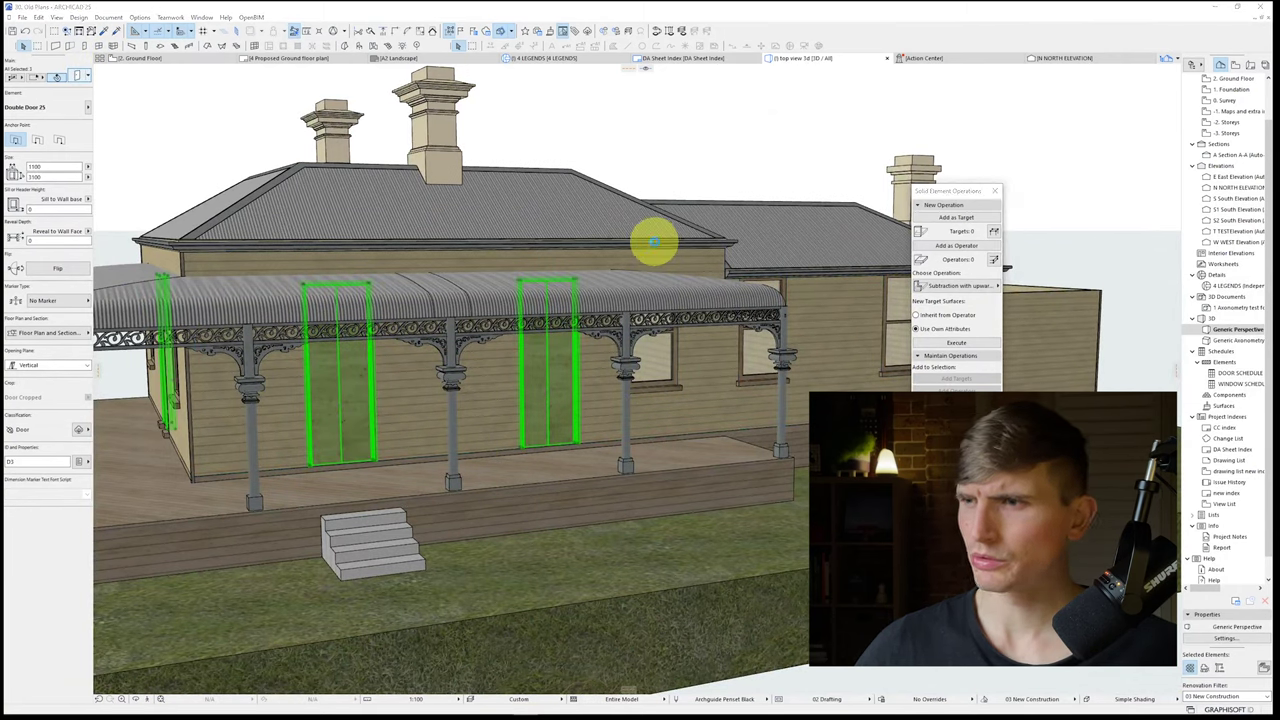
pyautogui.keyDown('shift'); pyautogui.moveTo(651, 237); pyautogui.dragTo(343, 331, button='middle'); pyautogui.keyUp('shift')
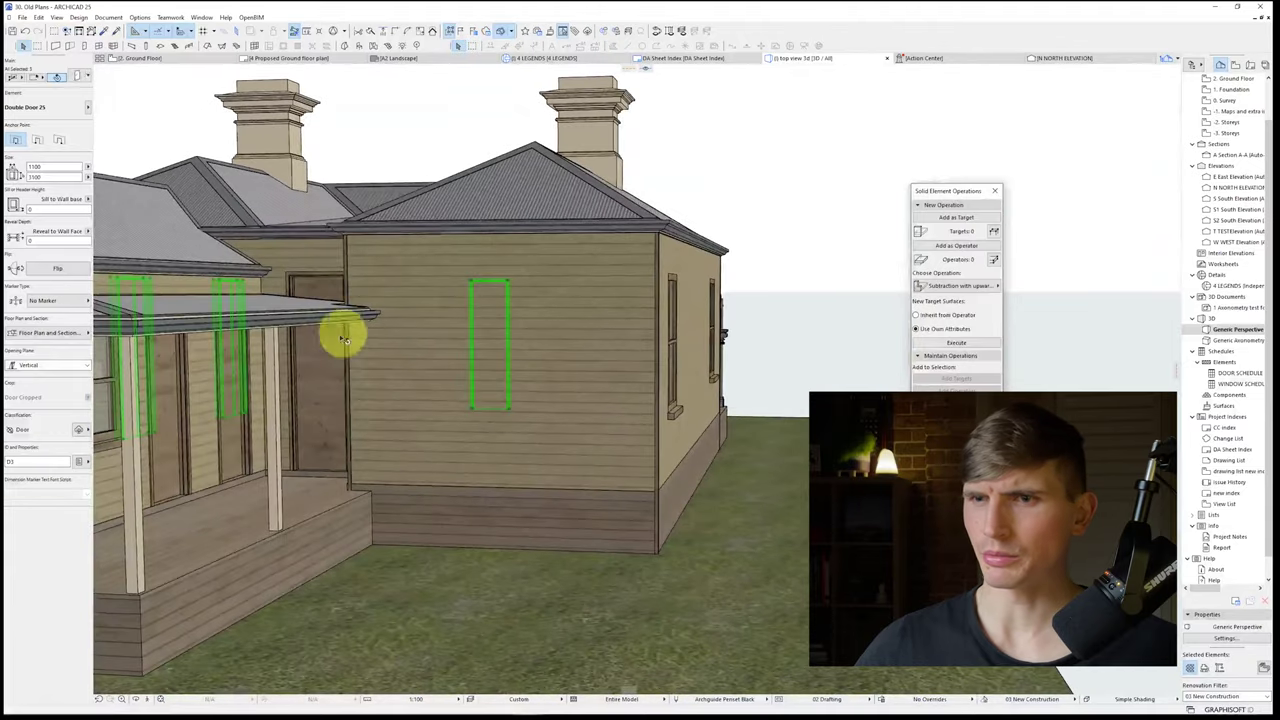
pyautogui.keyDown('shift'); pyautogui.click(316, 355); pyautogui.keyUp('shift')
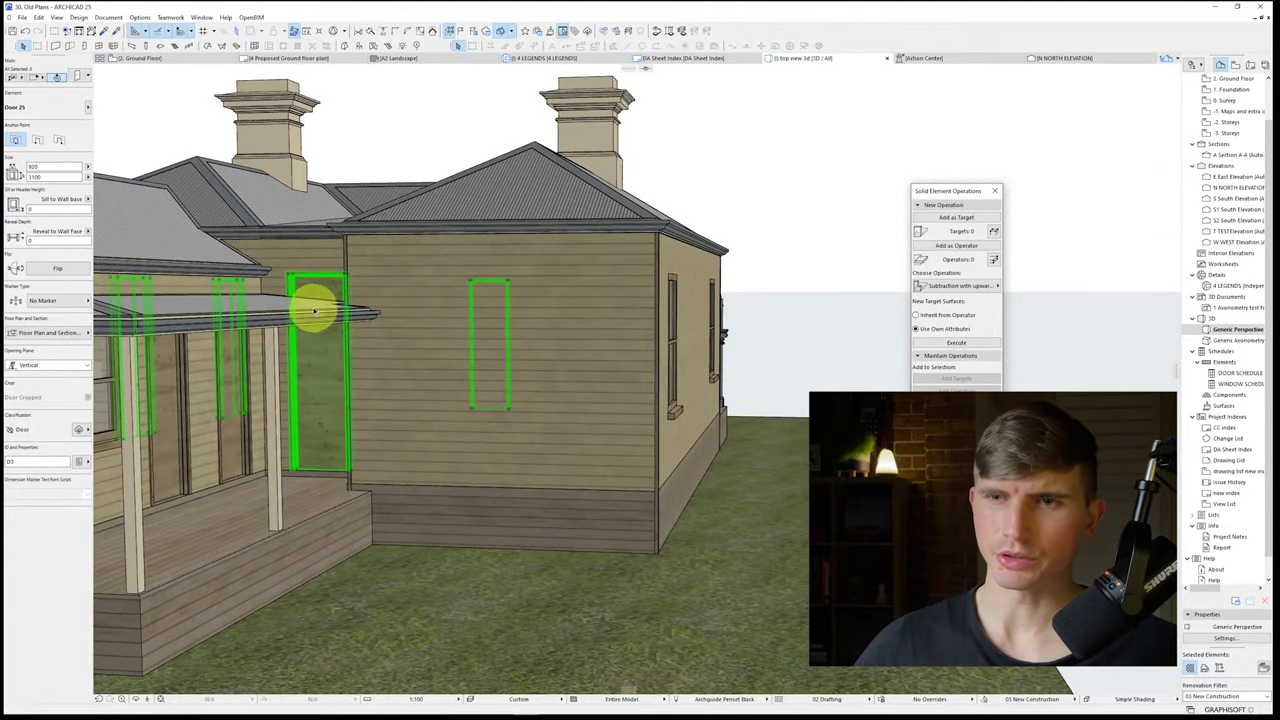
pyautogui.keyDown('shift'); pyautogui.click(238, 460); pyautogui.keyUp('shift')
pyautogui.keyDown('shift'); pyautogui.click(174, 462); pyautogui.keyUp('shift')
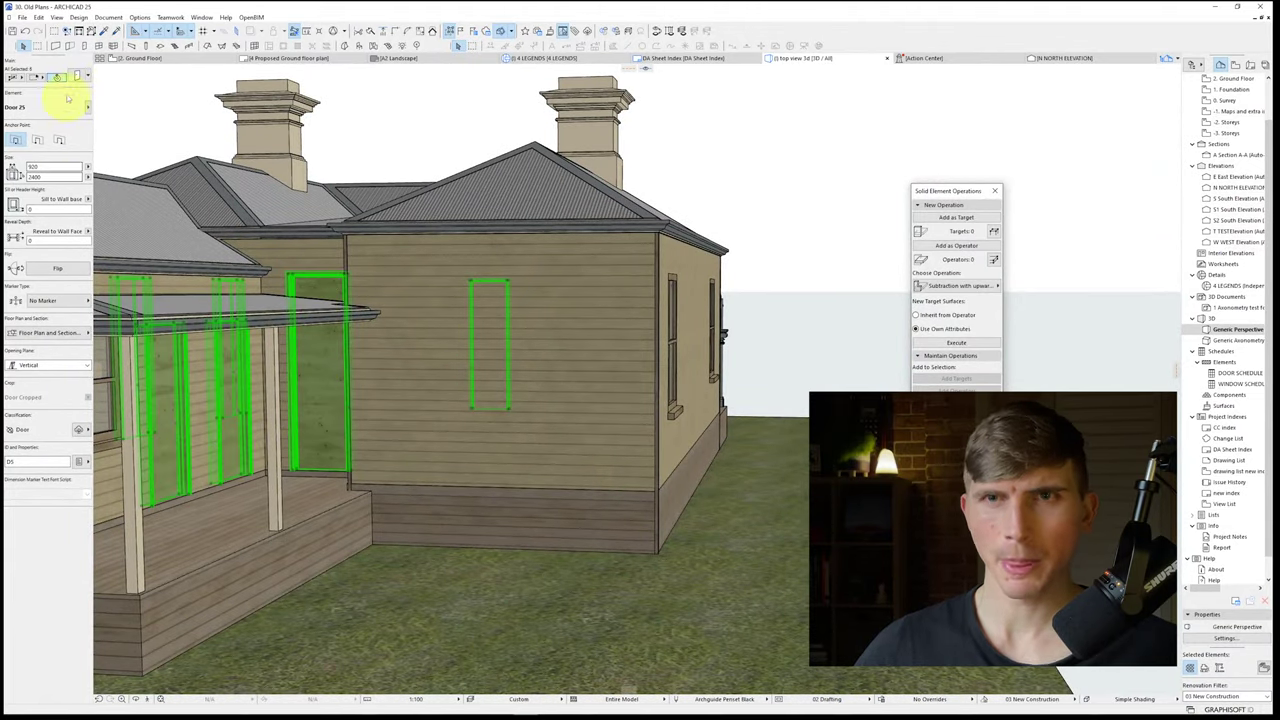
# Step: Add an oversized sill to the selected doors, with 50 mm left and right overhangs and 100 mm as the first profile dimension
pyautogui.click(77, 77)
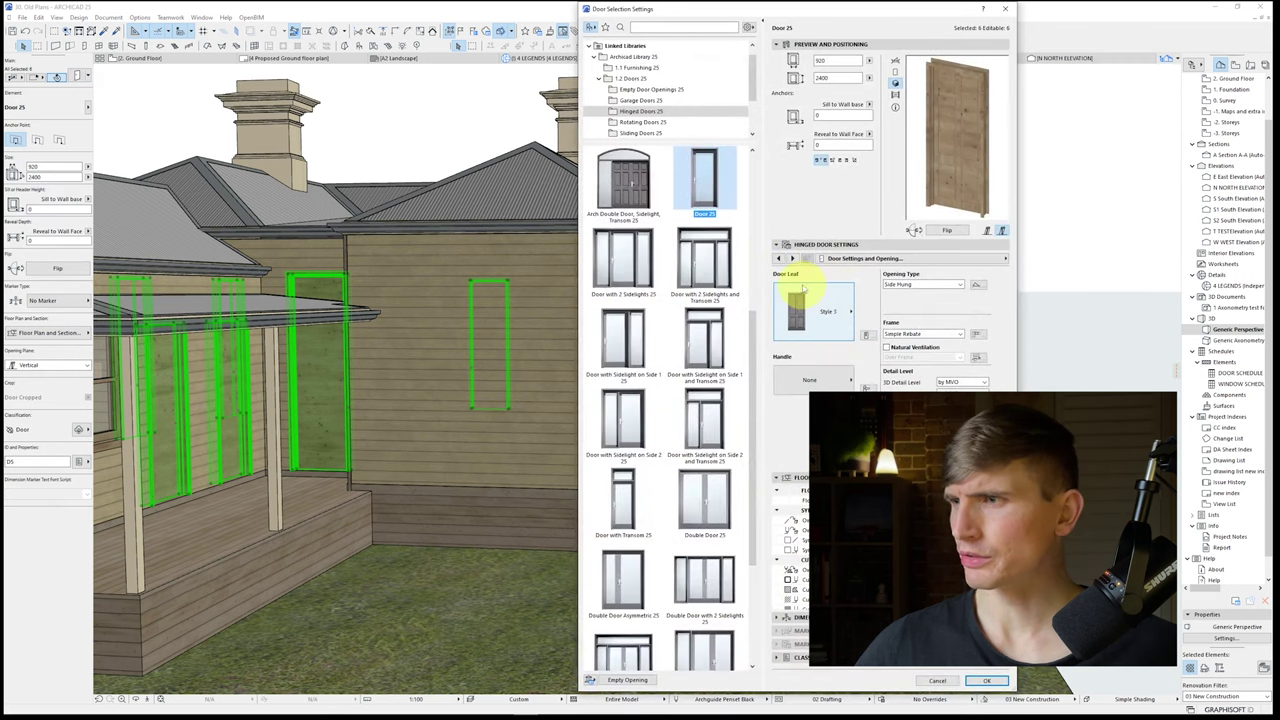
pyautogui.click(870, 258)
pyautogui.click(1042, 411)
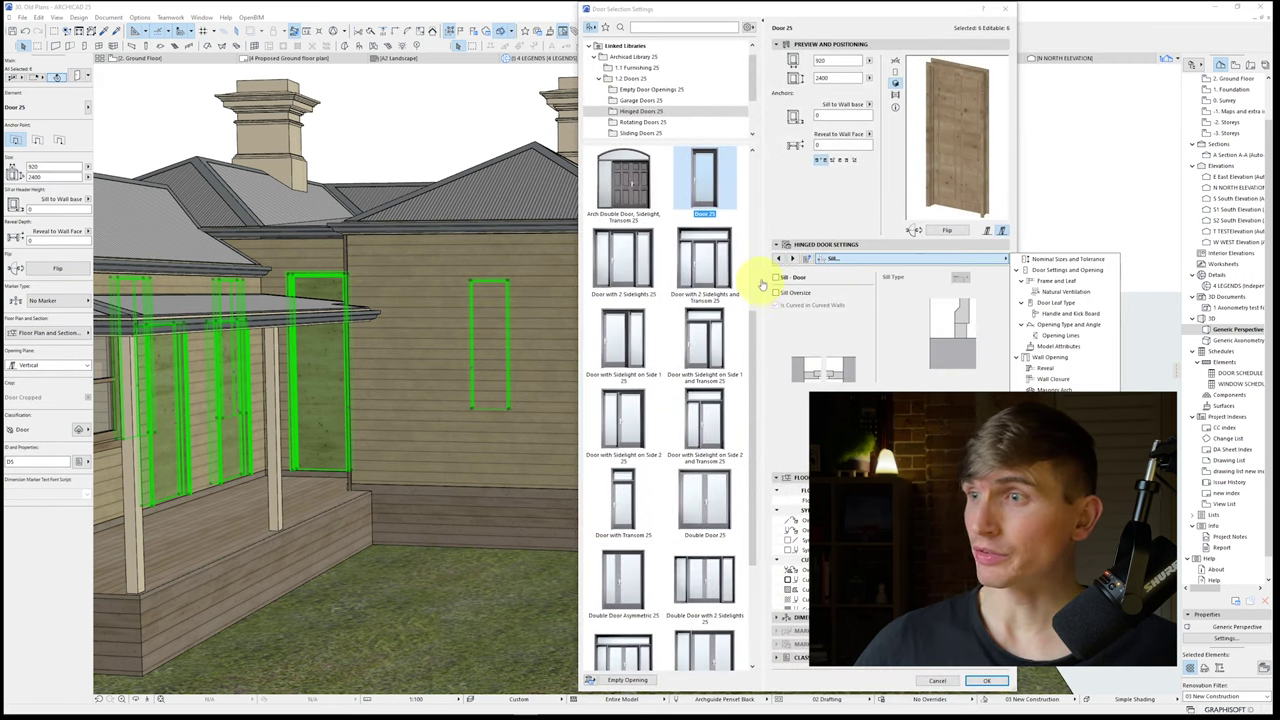
pyautogui.click(775, 279)
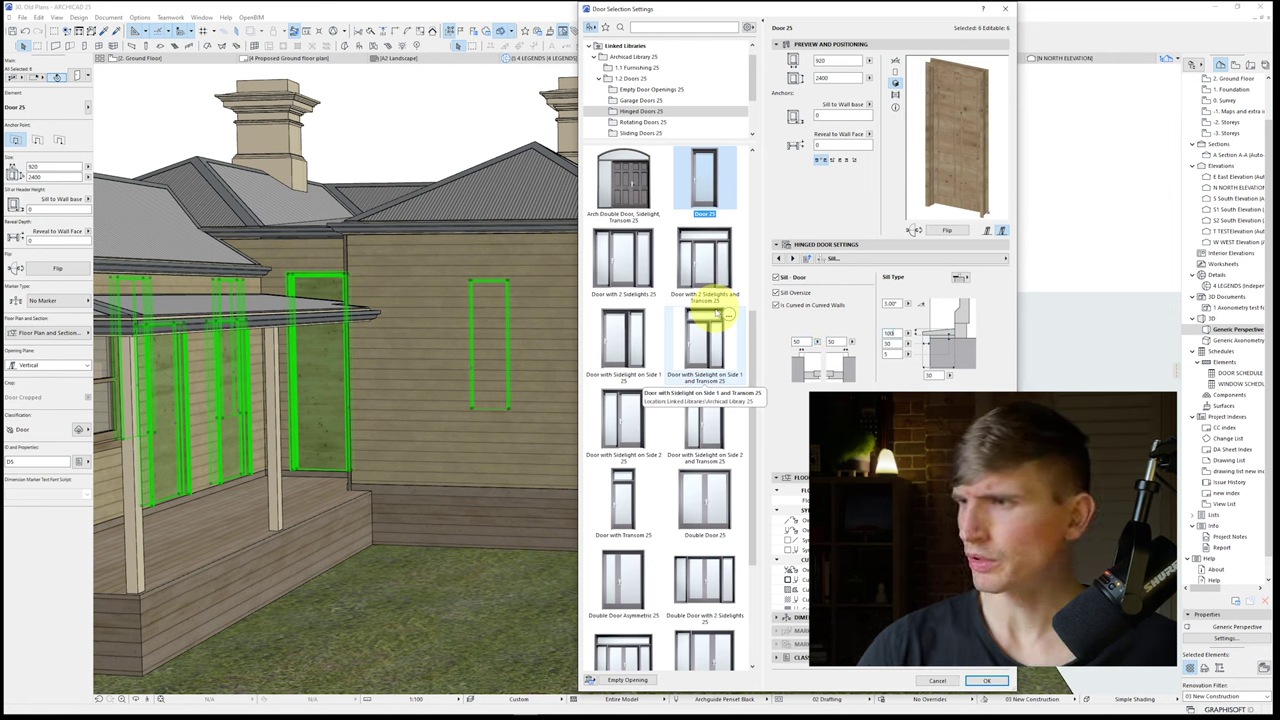
pyautogui.write('100')
pyautogui.press('Tab')
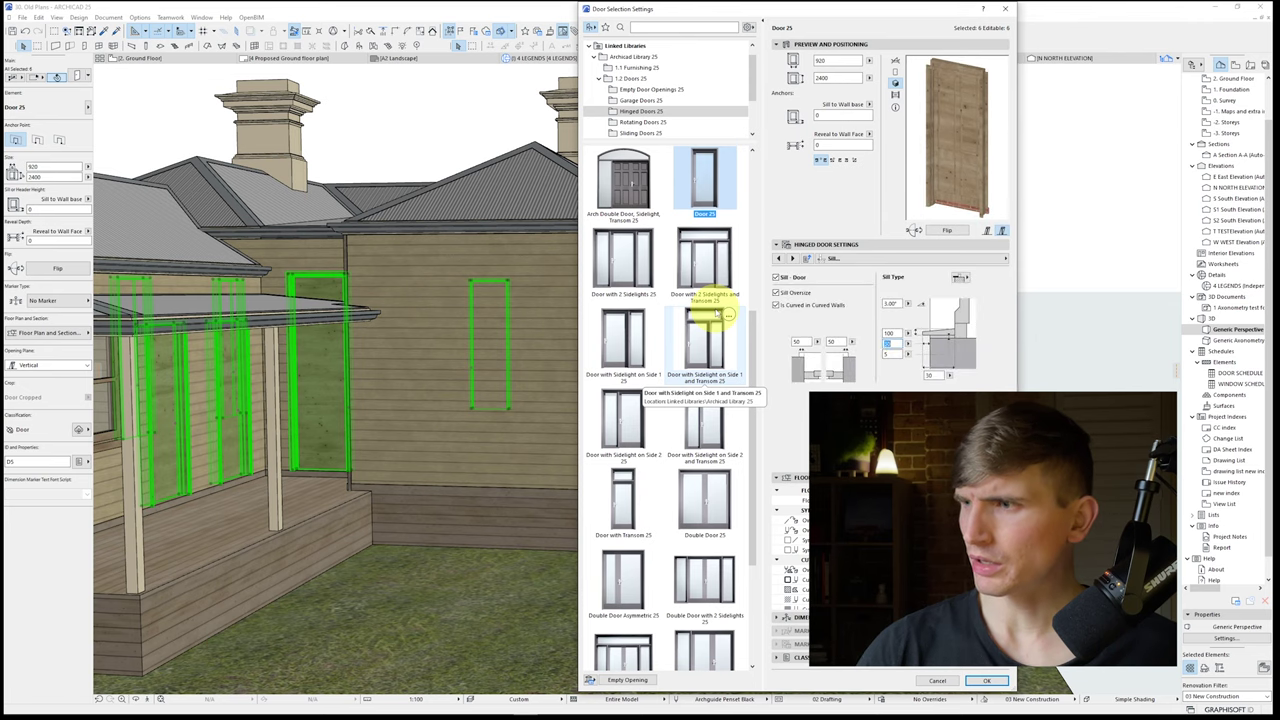
pyautogui.press('Return')
# Step: Examine the new sills at the base of the verandah doors up close
pyautogui.keyDown('shift'); pyautogui.moveTo(275, 480); pyautogui.dragTo(340, 460, button='middle'); pyautogui.keyUp('shift')
pyautogui.scroll(4, 262, 337)
pyautogui.scroll(3, 262, 337)
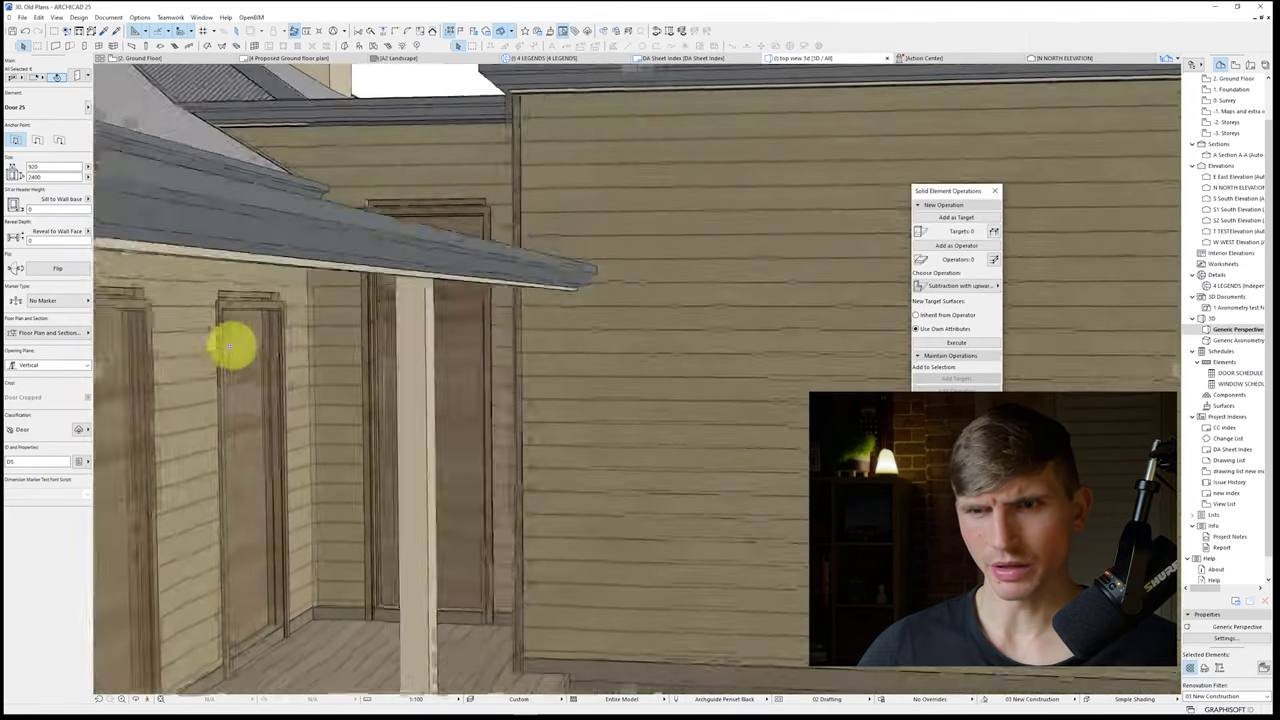
pyautogui.moveTo(229, 346); pyautogui.dragTo(94, 380, button='middle')
pyautogui.hotkey('ctrl', 'z')
pyautogui.click(37, 31)
pyautogui.press('Escape')
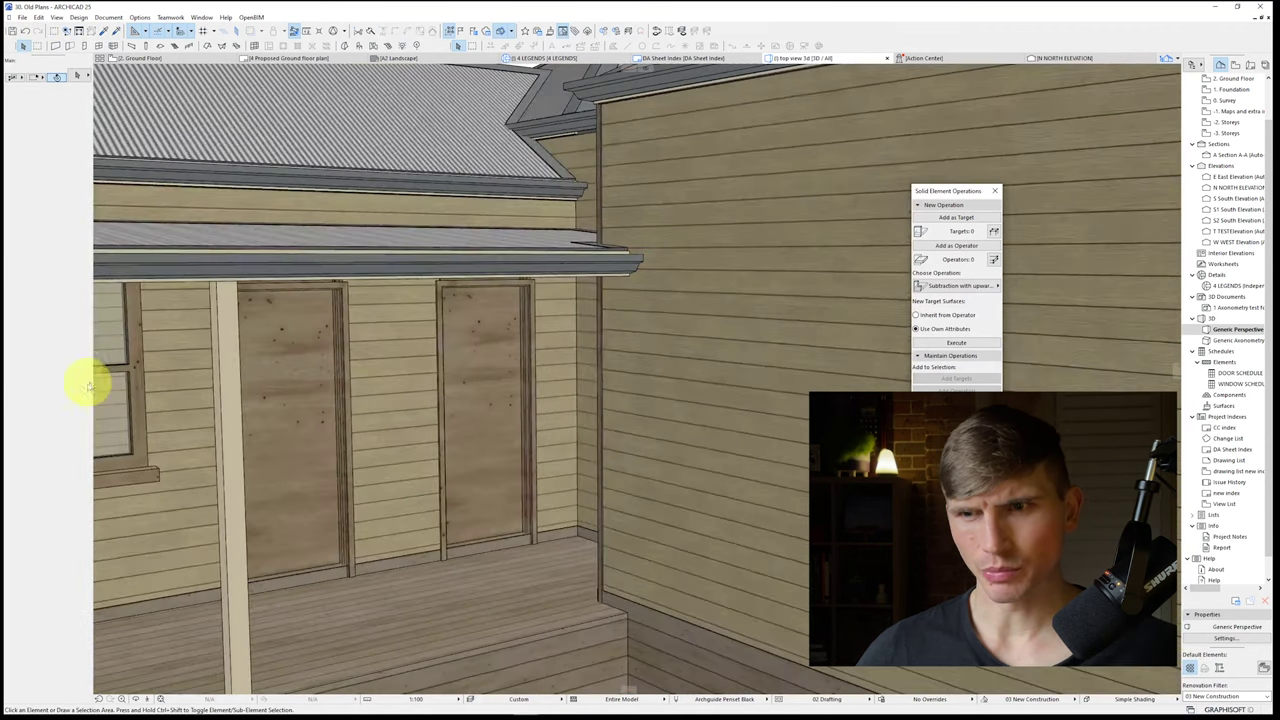
# Step: Try raising the verandah door nearest the window by 100 mm above the wall base
pyautogui.click(351, 463)
pyautogui.moveTo(353, 521); pyautogui.dragTo(347, 490)
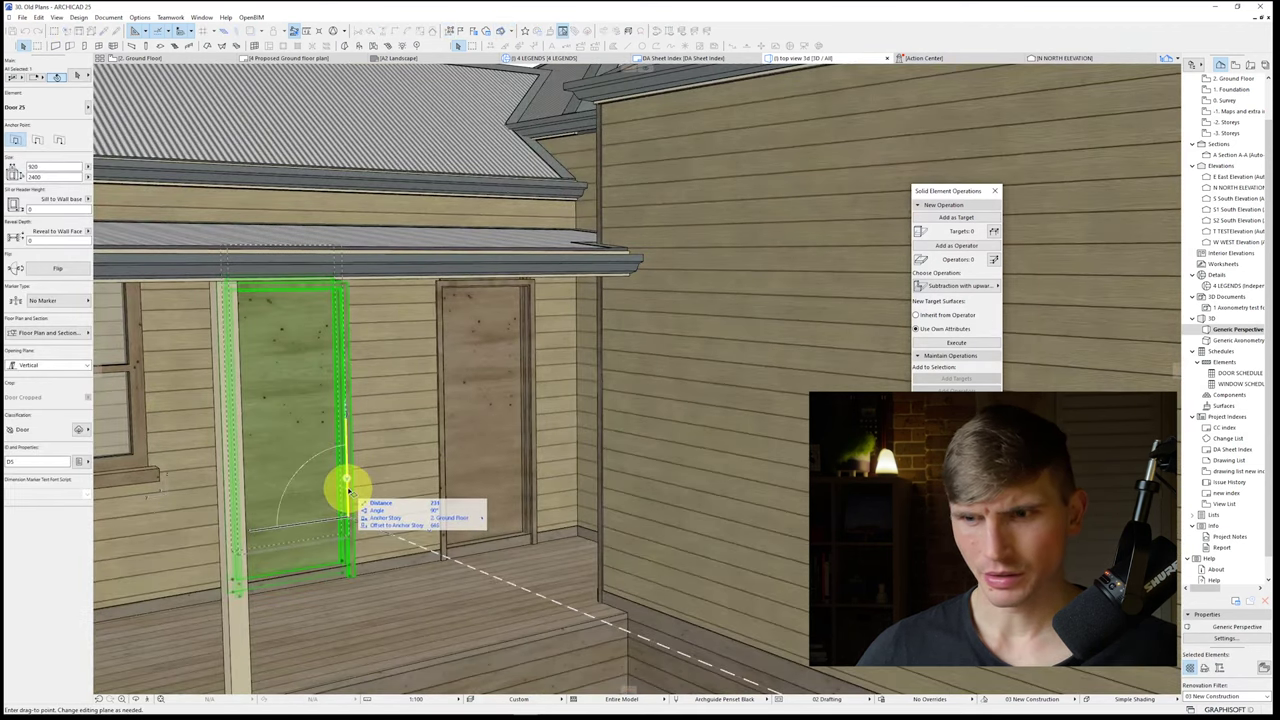
pyautogui.press('Return')
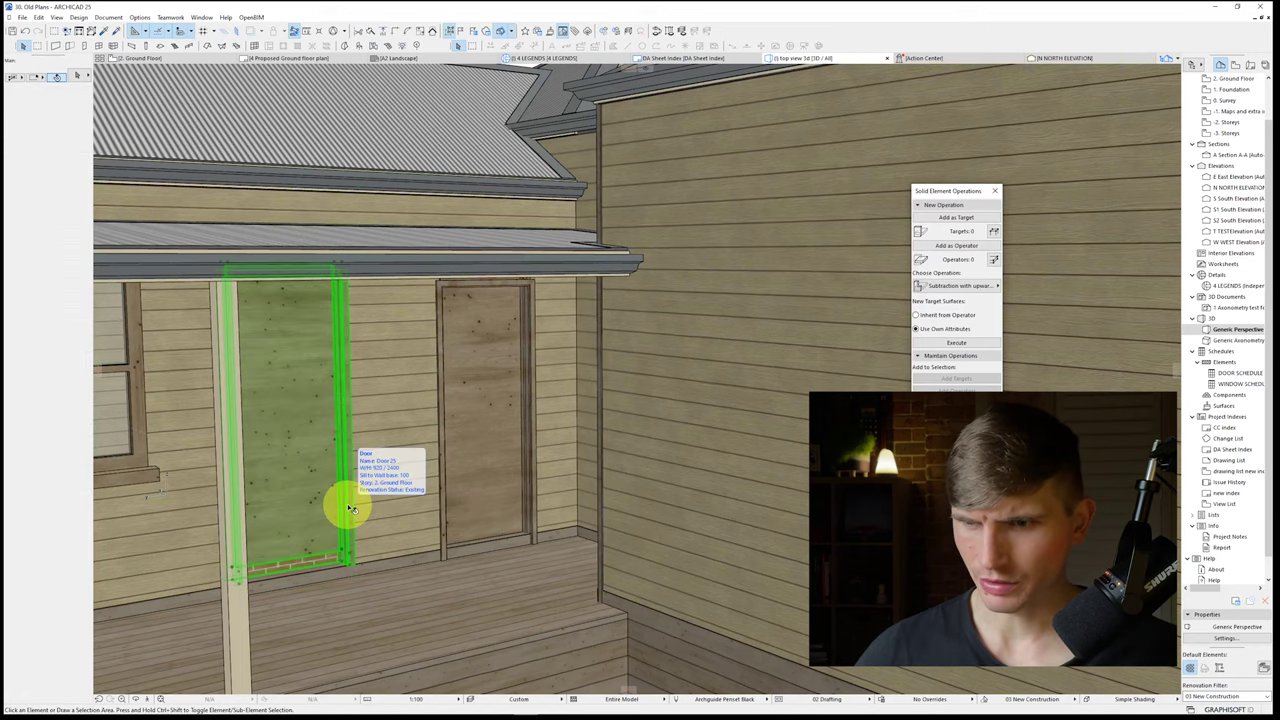
pyautogui.press('Escape')
pyautogui.keyDown('shift'); pyautogui.moveTo(348, 507); pyautogui.dragTo(349, 564, button='middle'); pyautogui.keyUp('shift')
pyautogui.hotkey('ctrl', 'z')
# Step: Reselect all six doors and set the first profile dimension of their sills to 10 mm
pyautogui.keyDown('alt'); pyautogui.click(484, 316); pyautogui.keyUp('alt')
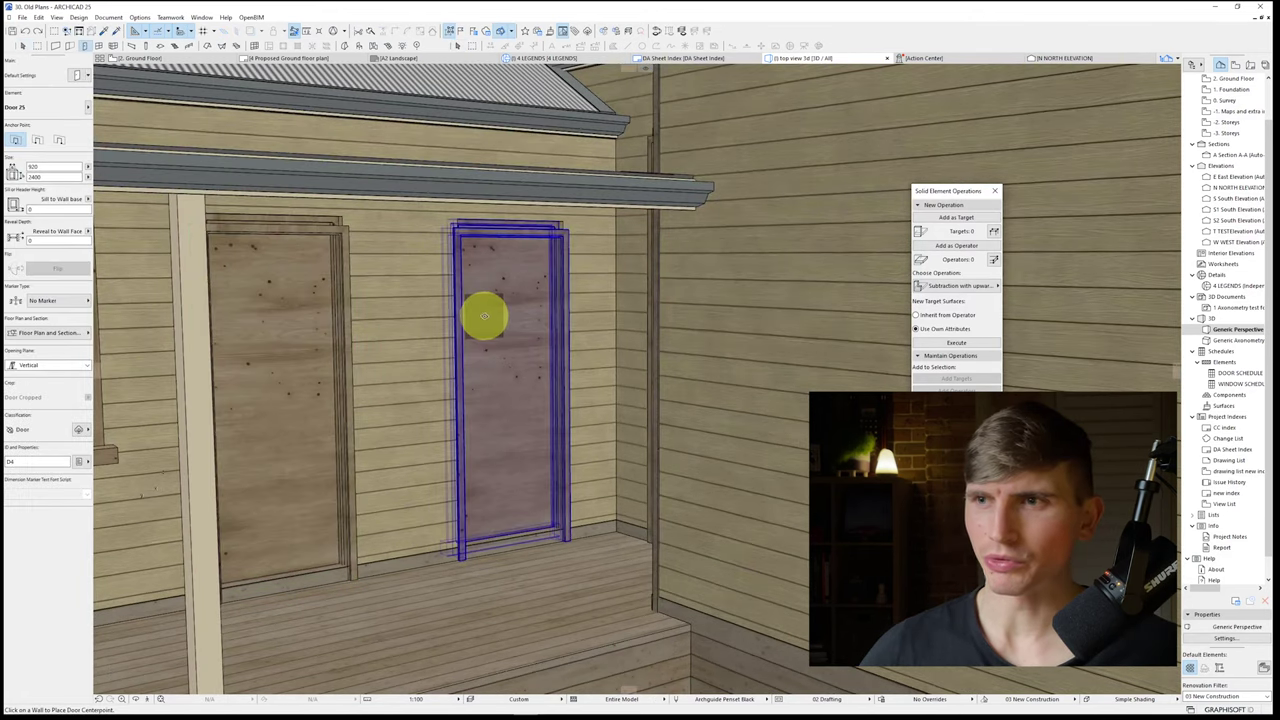
pyautogui.click(489, 316)
pyautogui.click(22, 47)
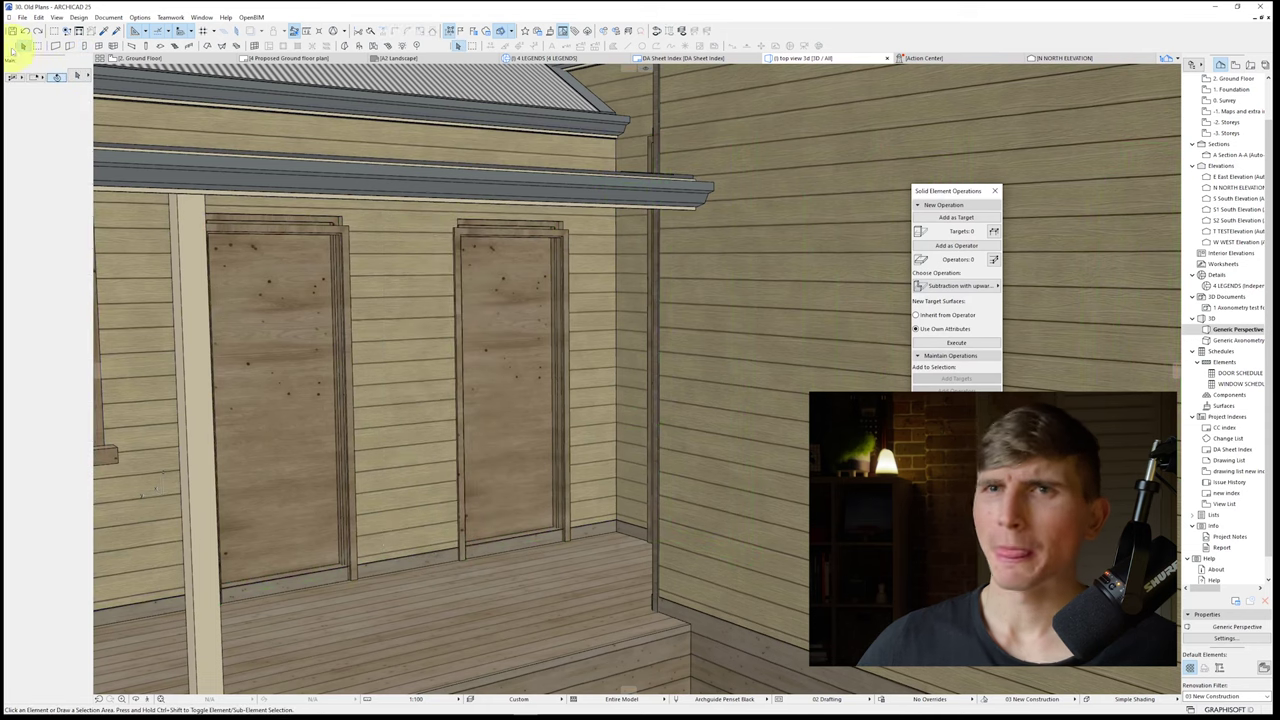
pyautogui.hotkey('ctrl', 'a')
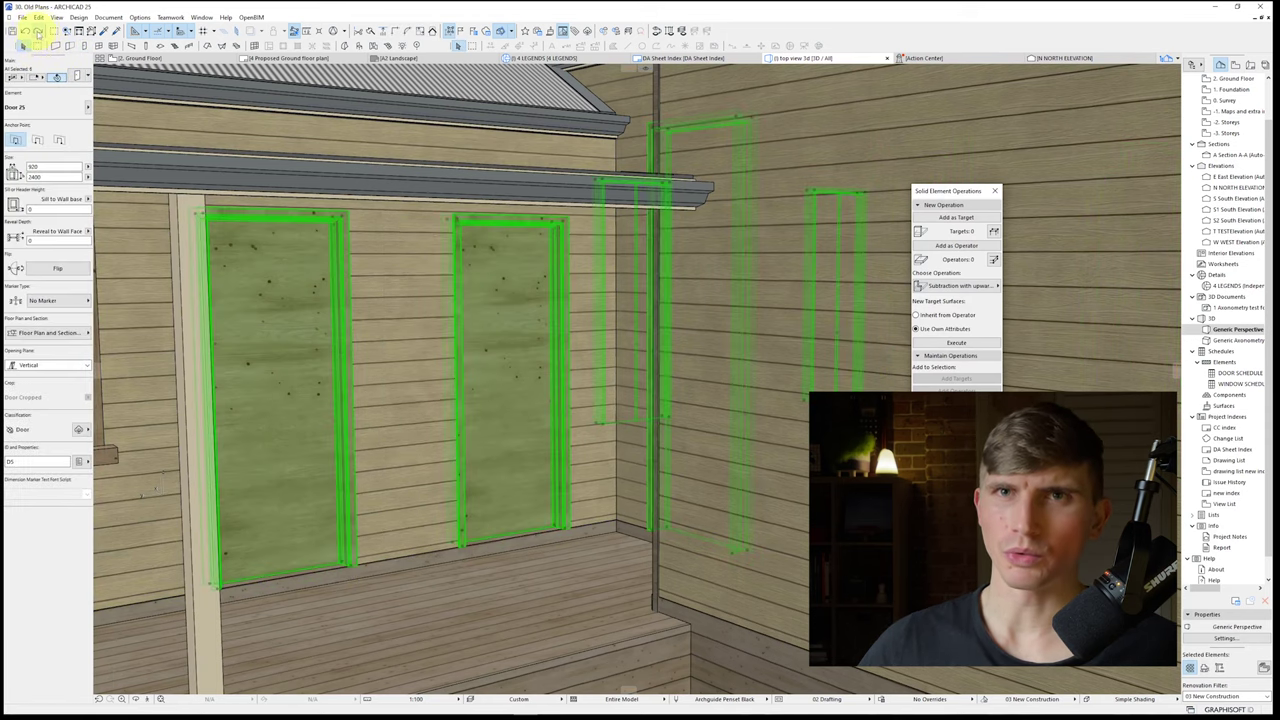
pyautogui.click(77, 76)
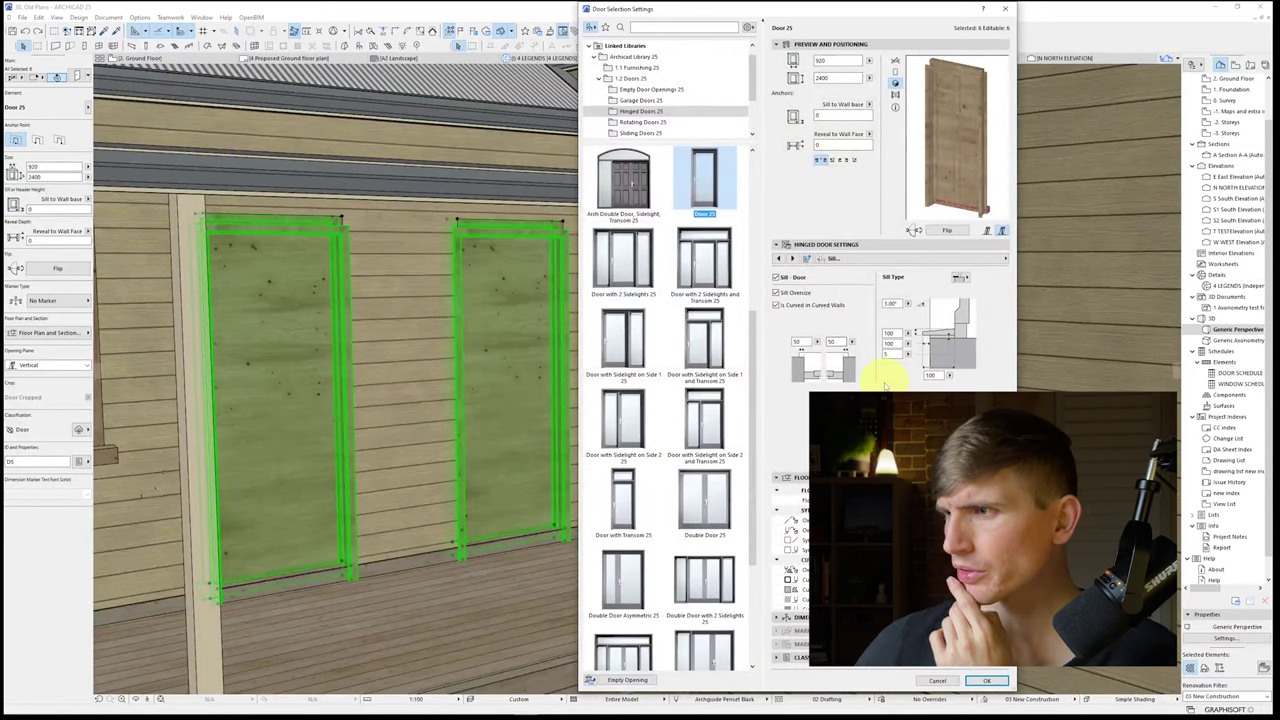
pyautogui.click(889, 333)
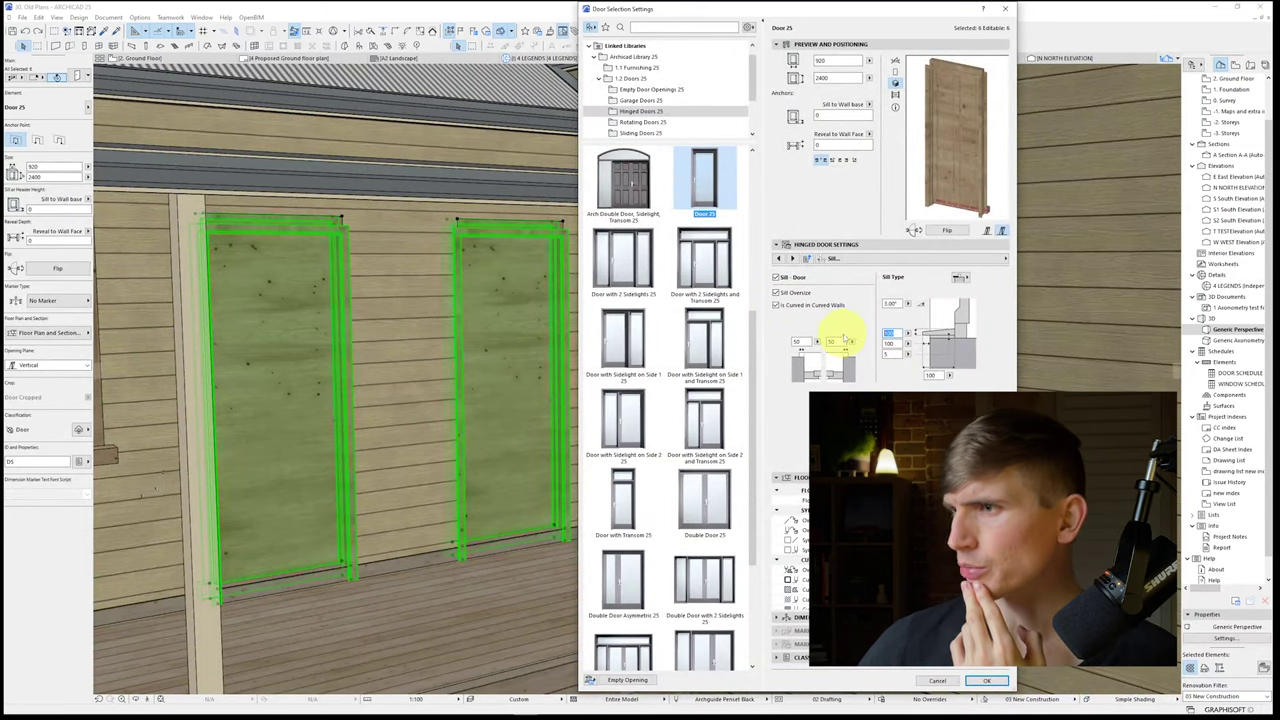
pyautogui.press('Return')
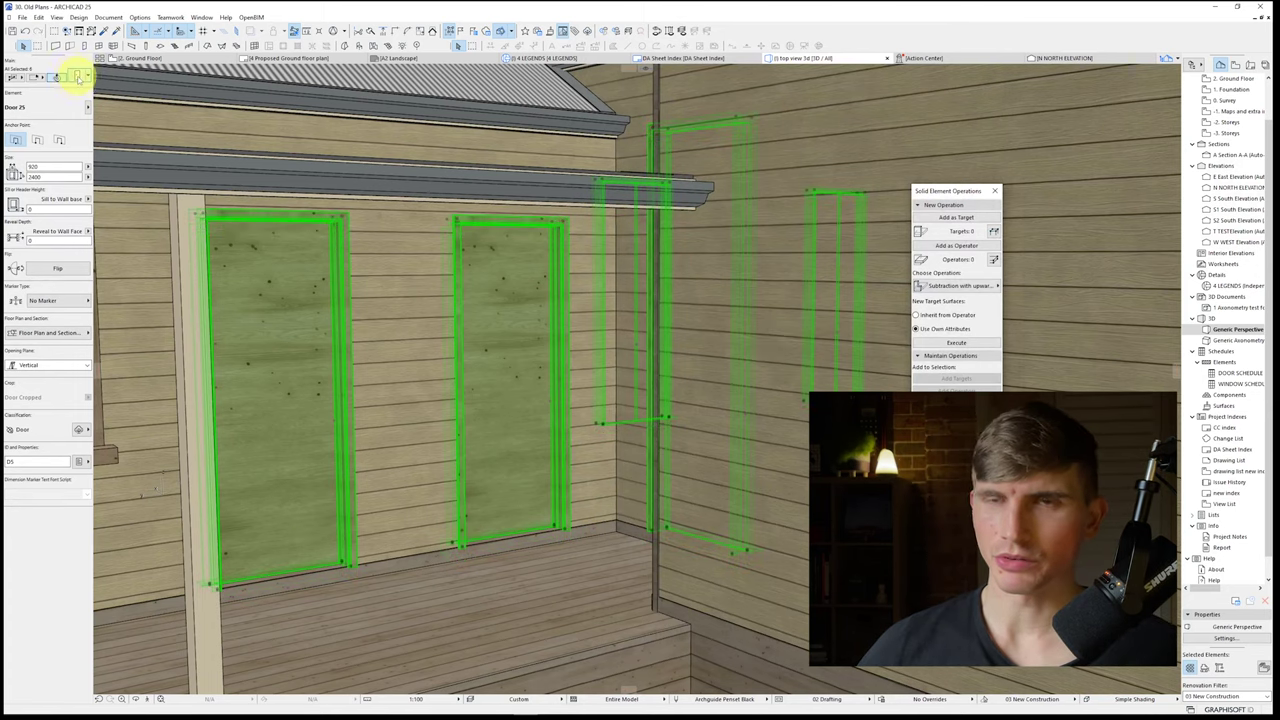
# Step: Change the threshold of the selected doors to the type with an adjustable overhang on the opposite side
pyautogui.hotkey('ctrl', 't')
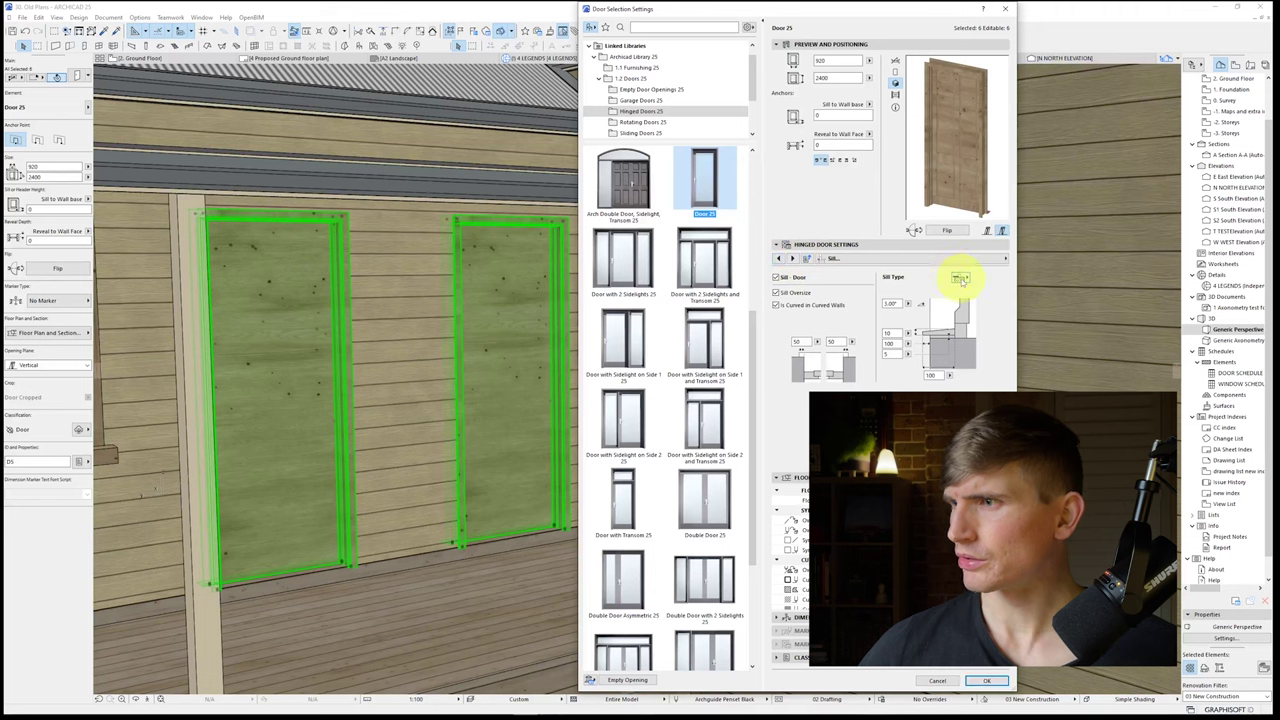
pyautogui.click(780, 259)
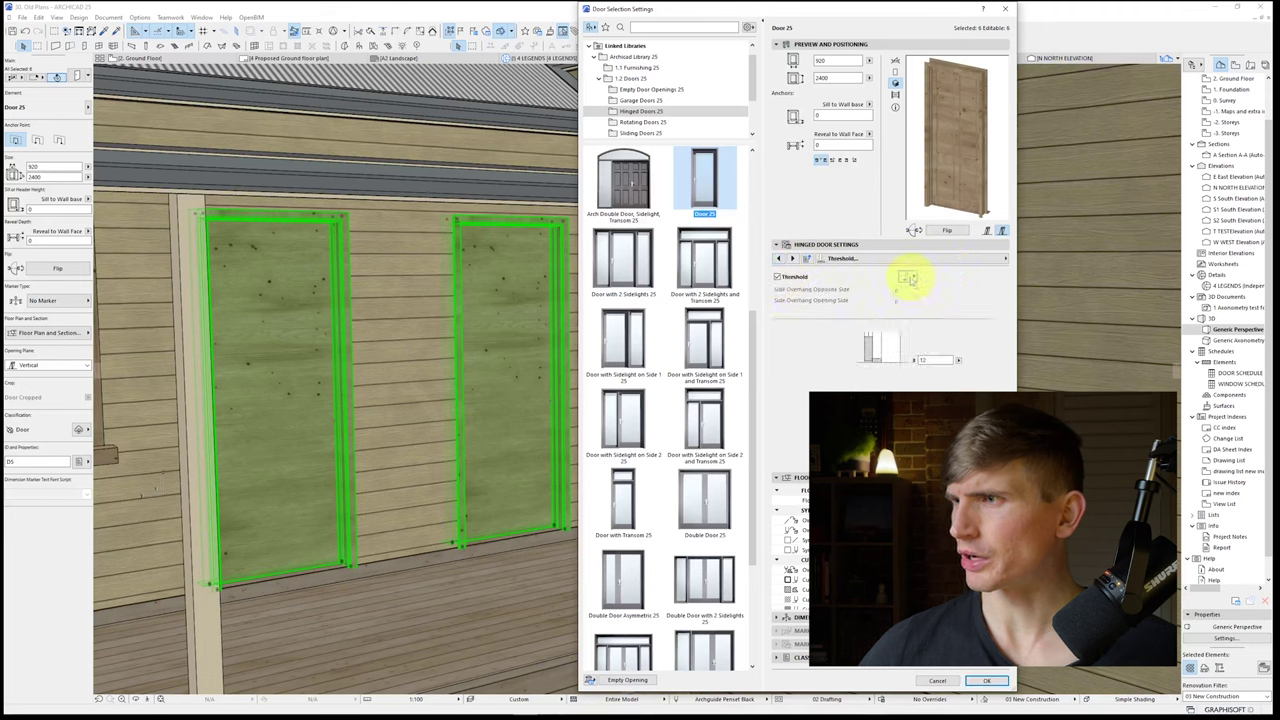
pyautogui.click(906, 277)
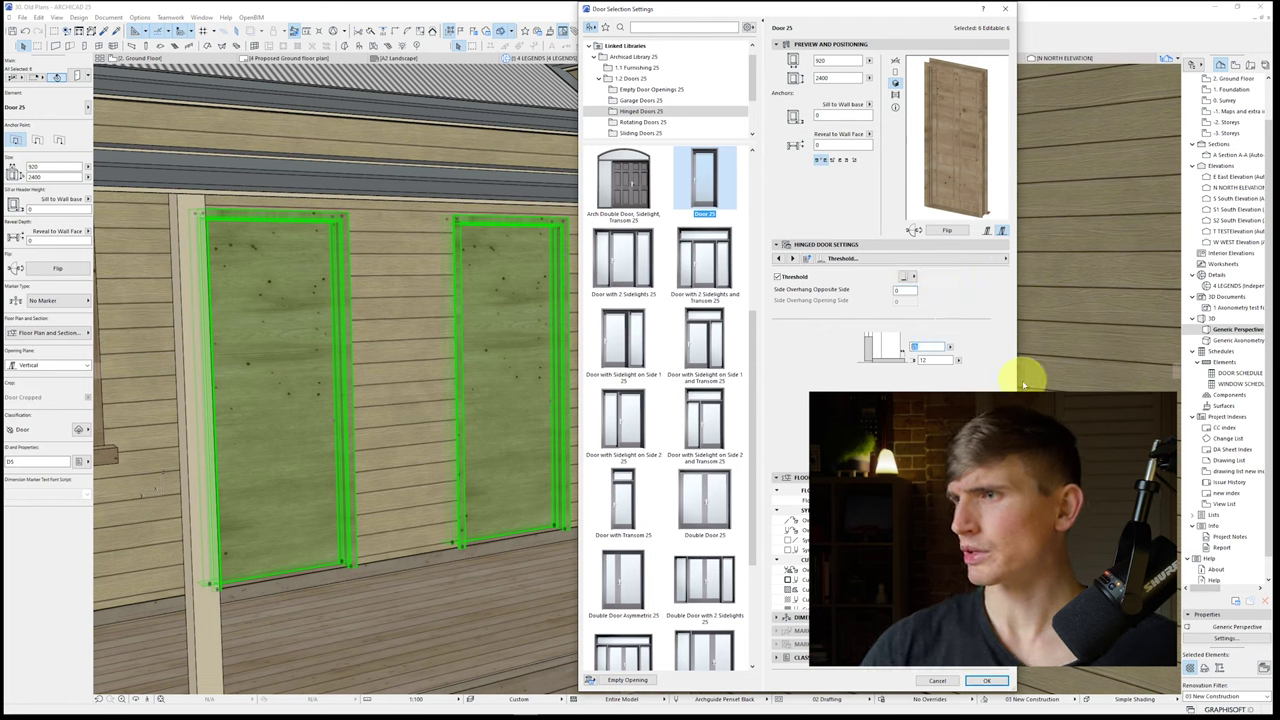
pyautogui.press('Tab')
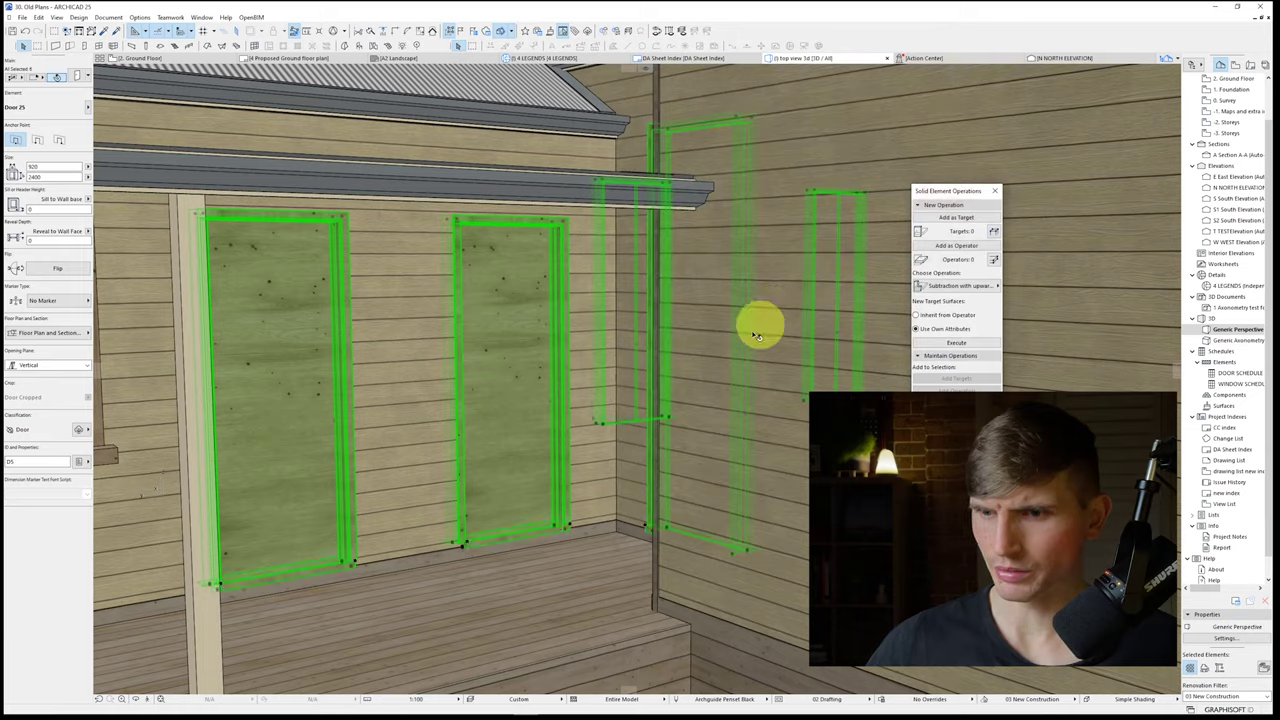
# Step: Reselect the six doors and adjust their threshold's side overhang on the opposite side
pyautogui.scroll(-5, 543, 466)
pyautogui.keyDown('shift'); pyautogui.moveTo(540, 474); pyautogui.dragTo(504, 500, button='middle'); pyautogui.keyUp('shift')
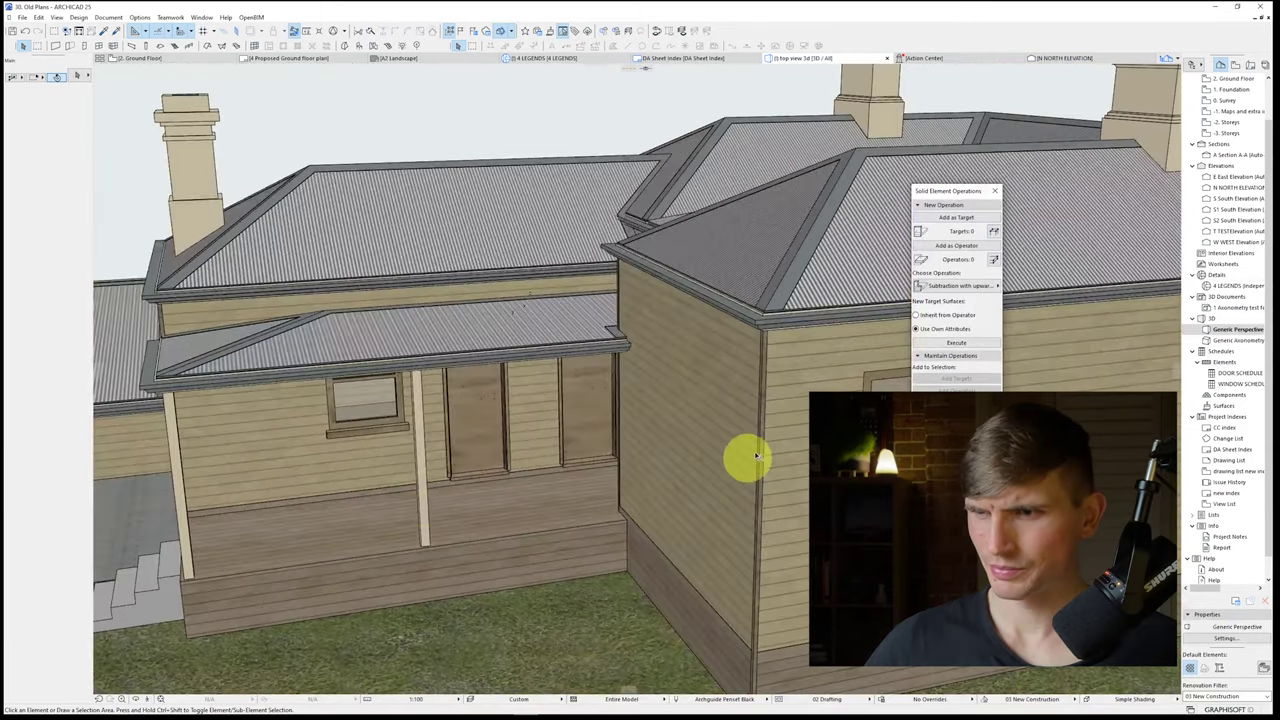
pyautogui.hotkey('ctrl', 'z')
pyautogui.click(38, 32)
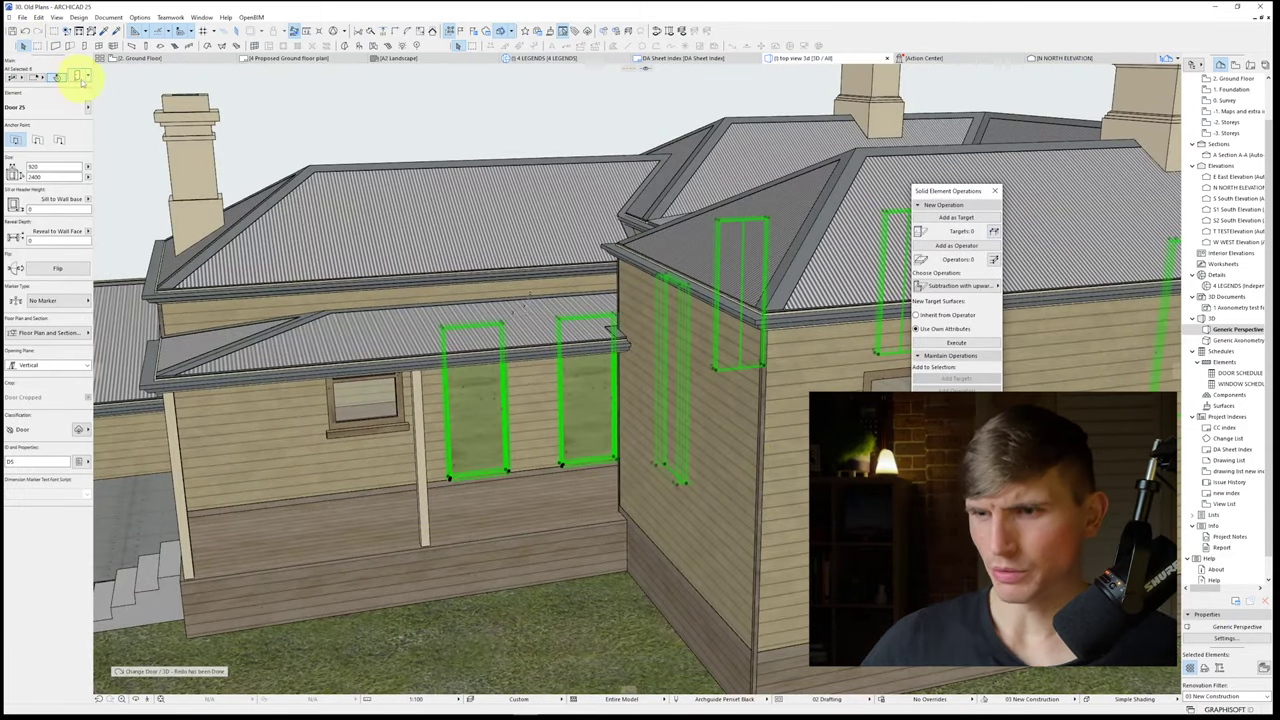
pyautogui.click(78, 79)
pyautogui.click(905, 290)
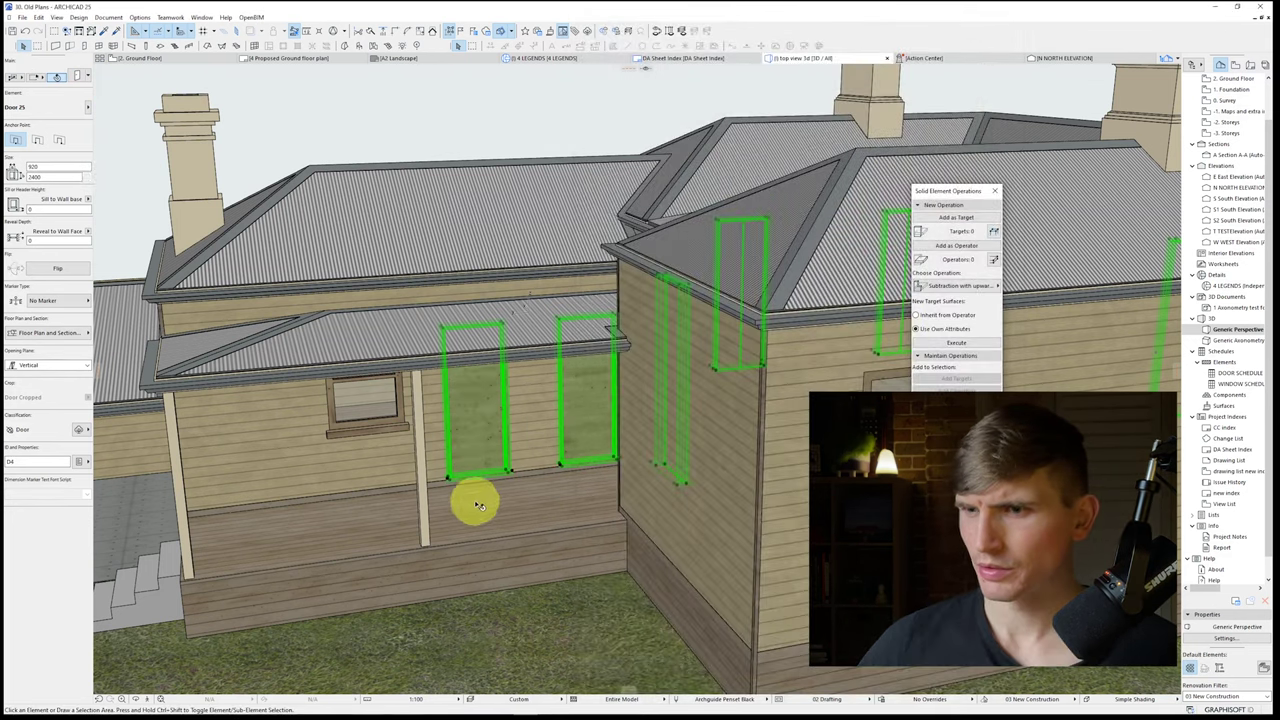
# Step: Check the threshold overhangs of the verandah doors up close and reopen the settings for all six doors
pyautogui.press('Escape')
pyautogui.scroll(5, 475, 495)
pyautogui.scroll(-6, 435, 466)
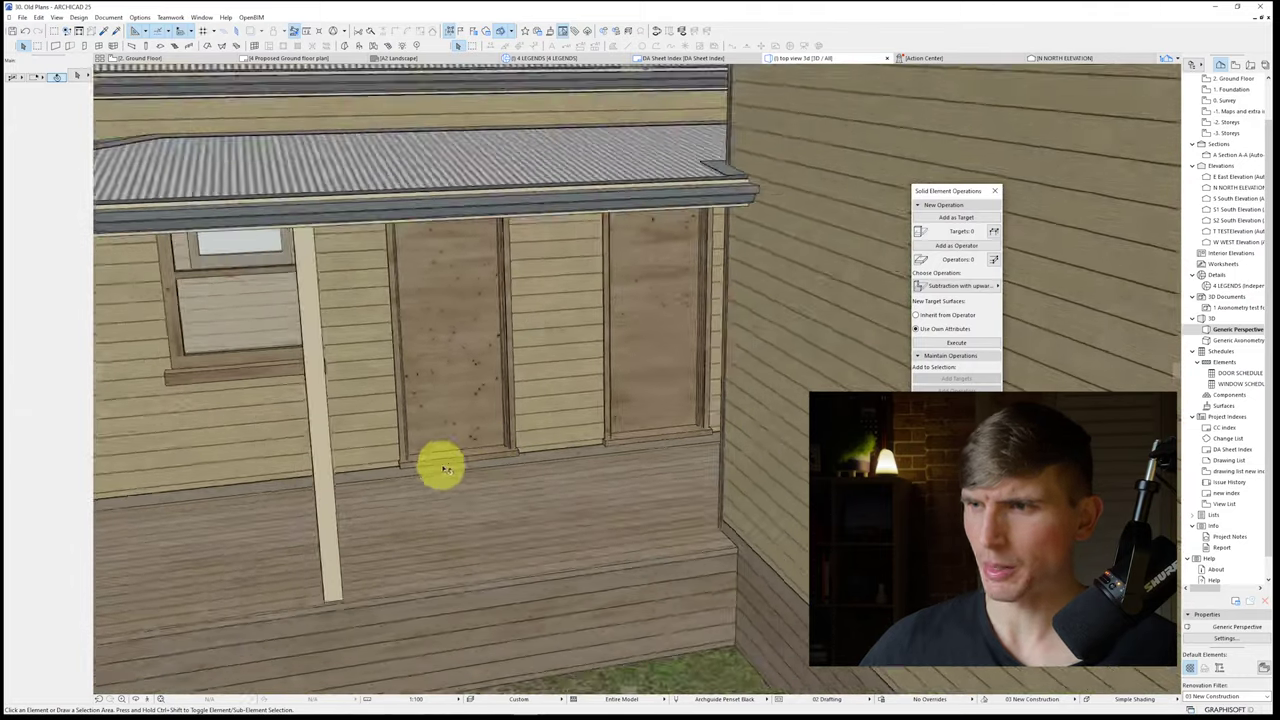
pyautogui.scroll(5, 533, 453)
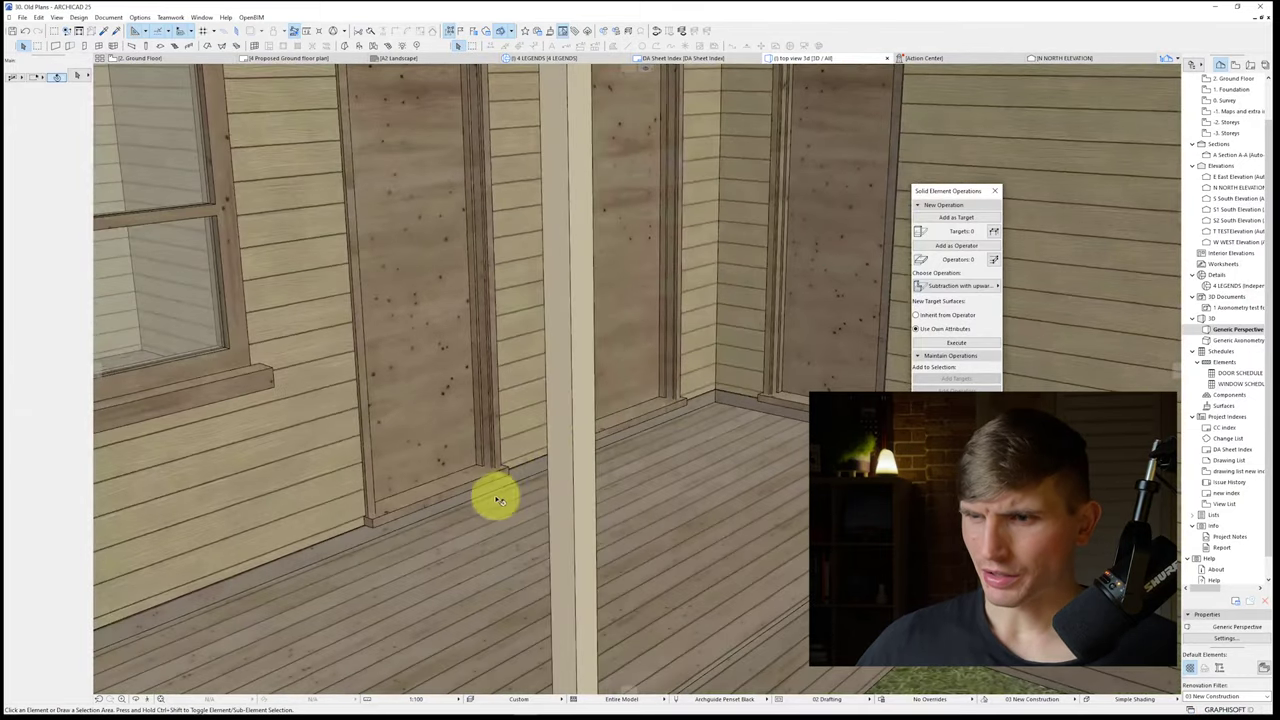
pyautogui.click(496, 474)
pyautogui.press('Escape')
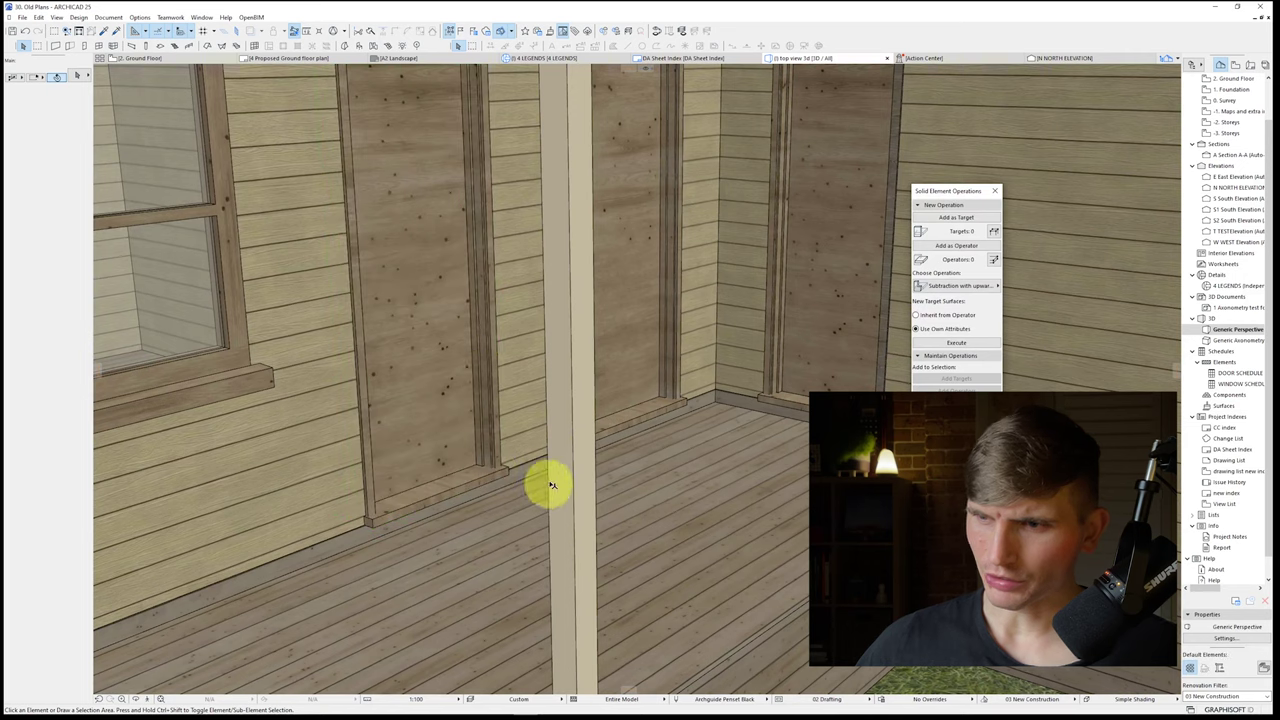
pyautogui.hotkey('ctrl', 'z')
pyautogui.click(37, 31)
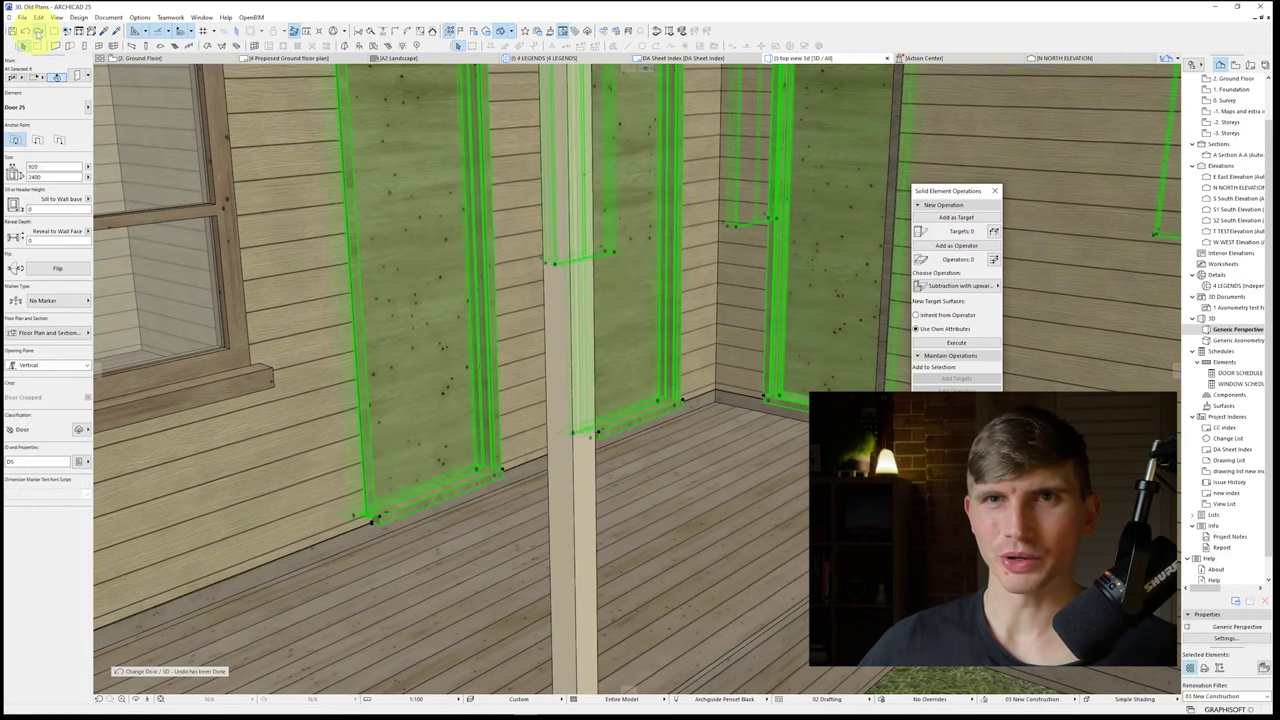
pyautogui.click(78, 76)
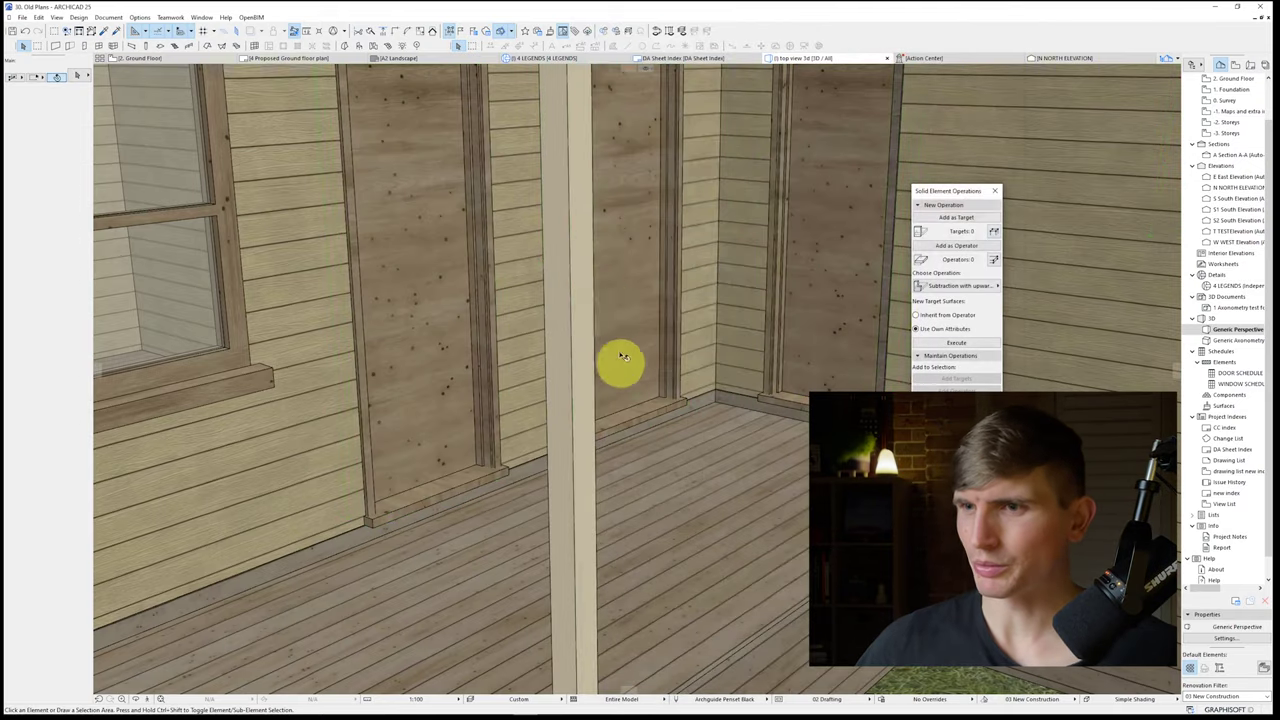
# Step: Turn off the sill and the sill oversize on the two narrow windows flanking the front entrance door
pyautogui.scroll(-10, 623, 357)
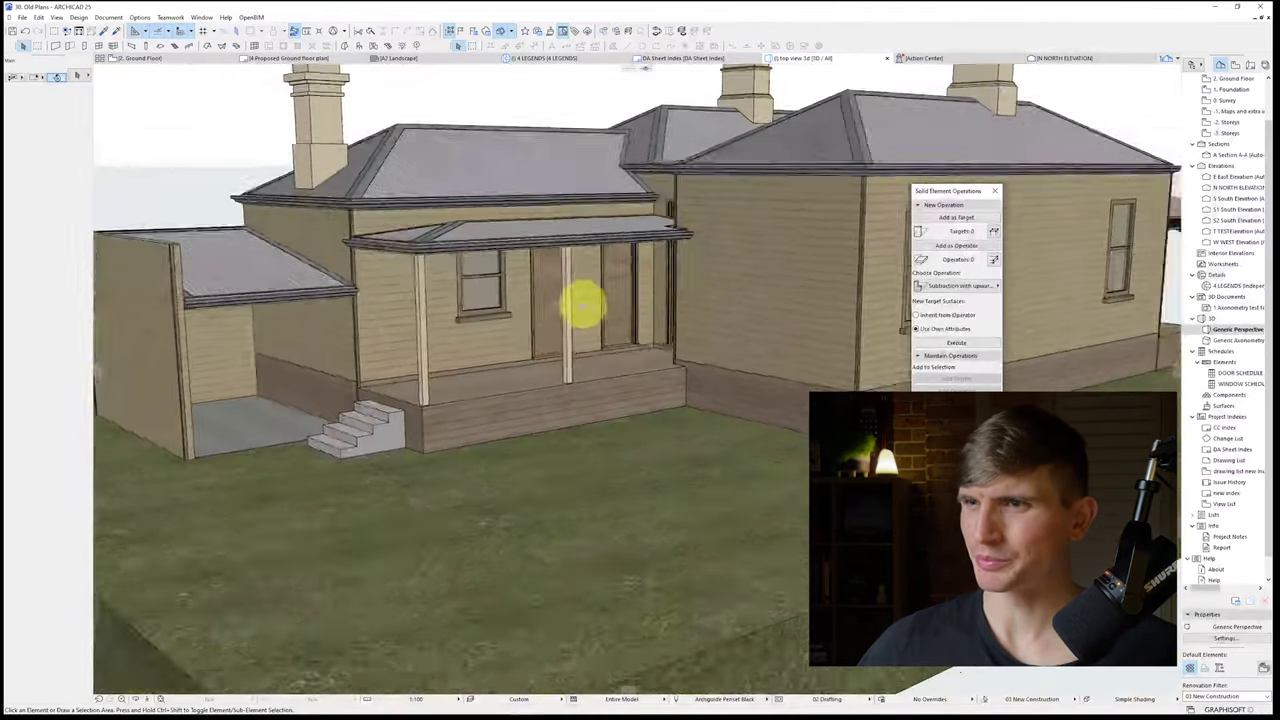
pyautogui.keyDown('shift'); pyautogui.moveTo(583, 305); pyautogui.dragTo(322, 347, button='middle'); pyautogui.keyUp('shift')
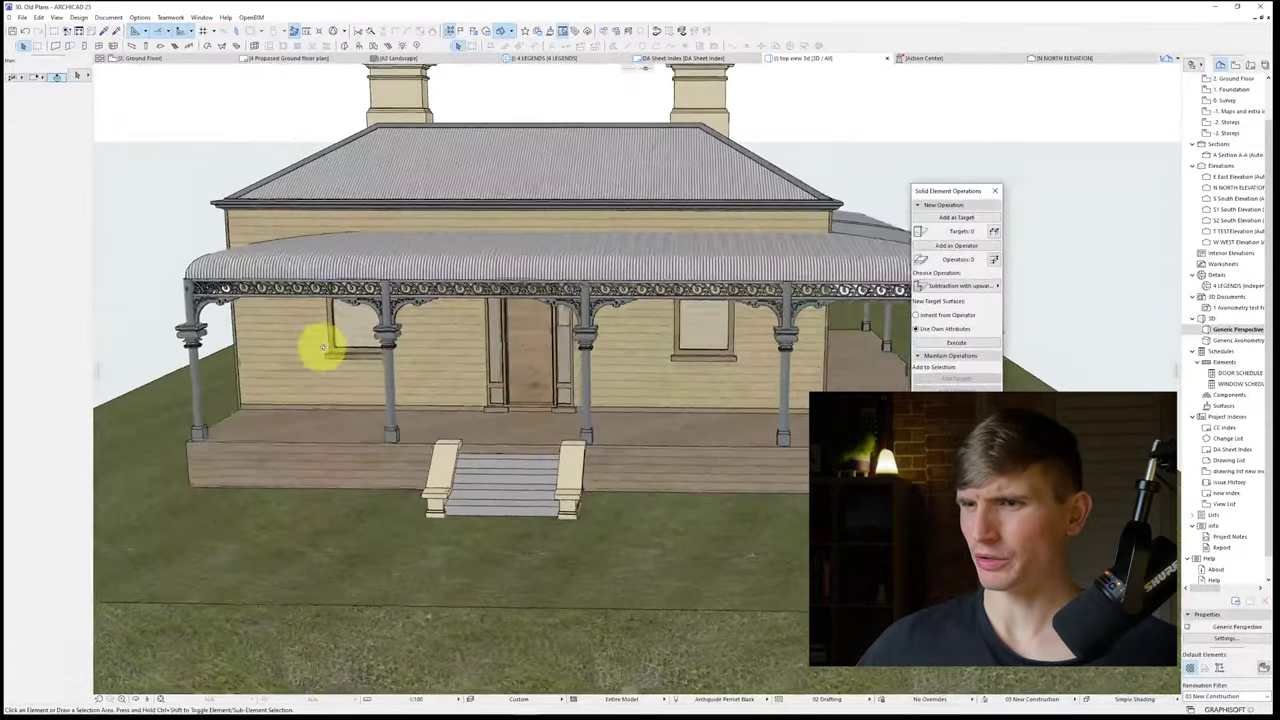
pyautogui.scroll(5, 526, 400)
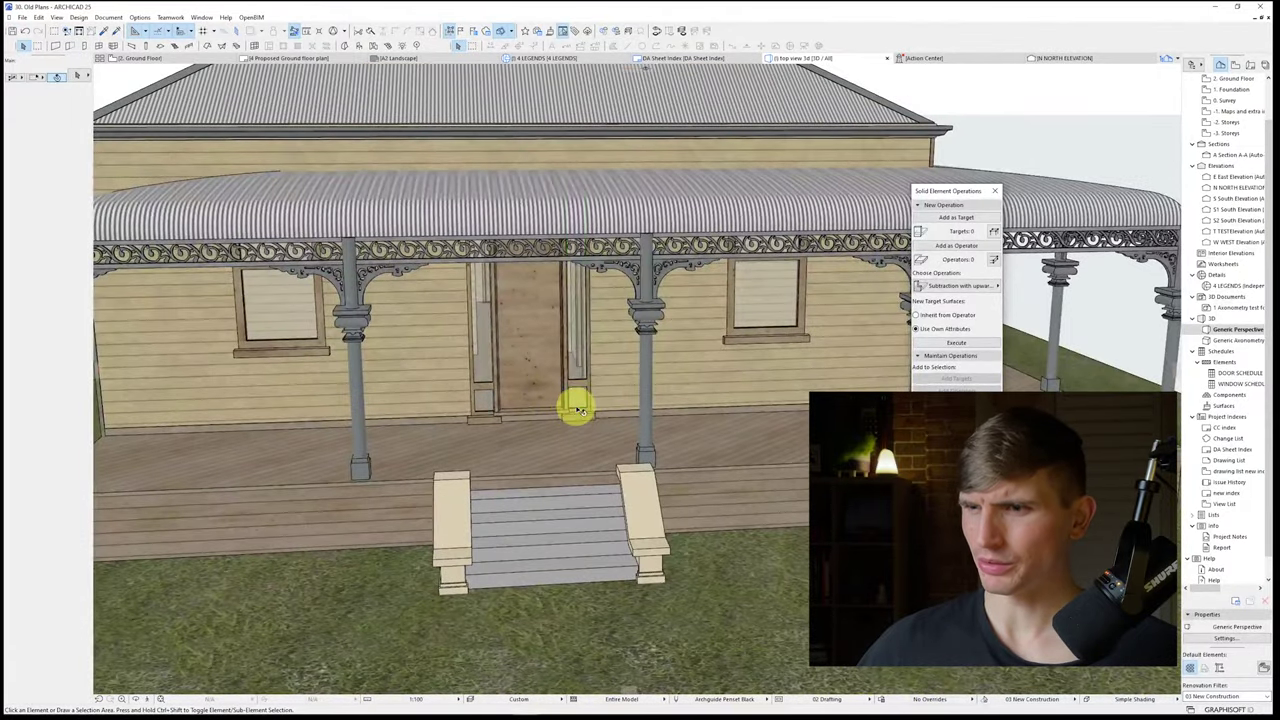
pyautogui.keyDown('shift'); pyautogui.moveTo(569, 406); pyautogui.dragTo(666, 403, button='middle'); pyautogui.keyUp('shift')
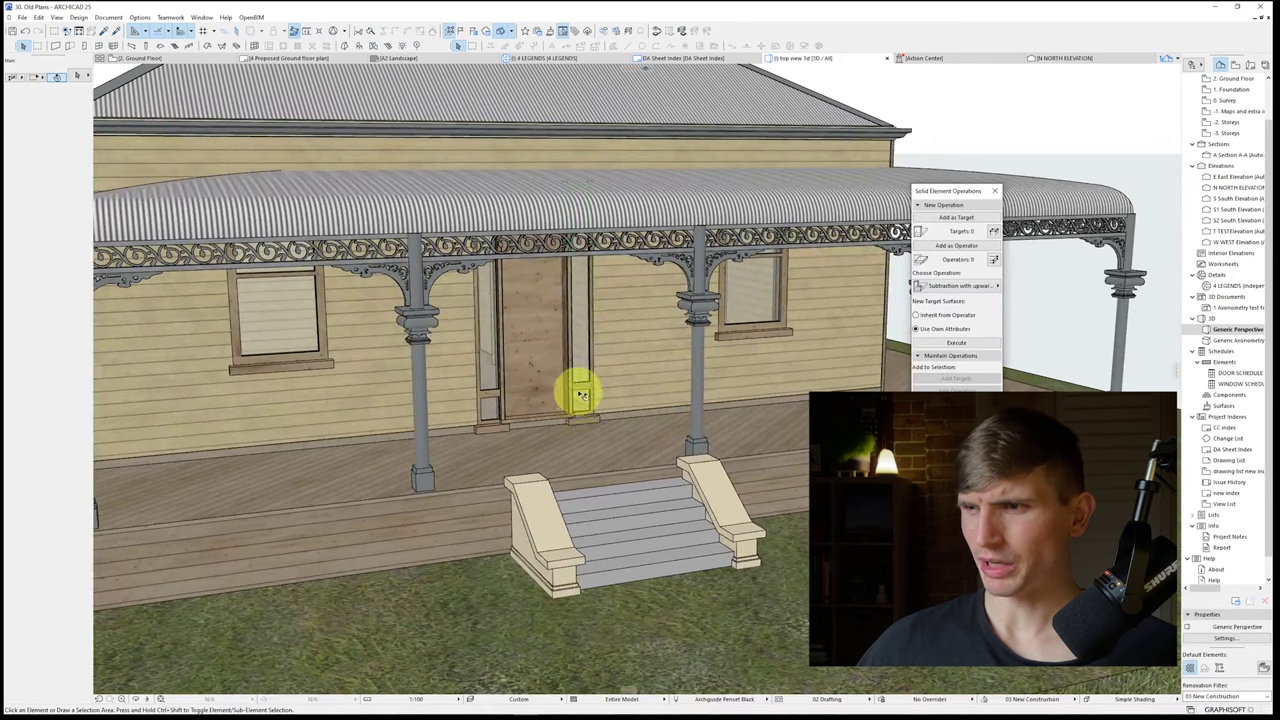
pyautogui.click(580, 395)
pyautogui.keyDown('shift'); pyautogui.click(486, 391); pyautogui.keyUp('shift')
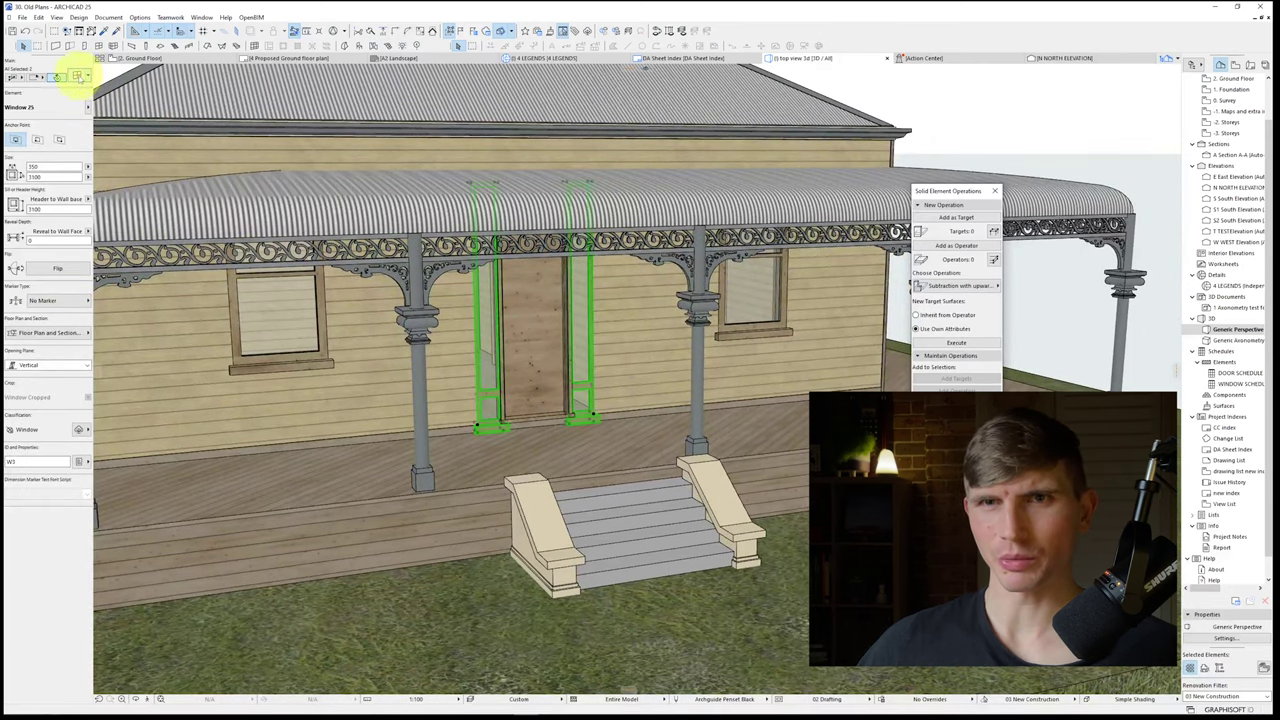
pyautogui.click(77, 77)
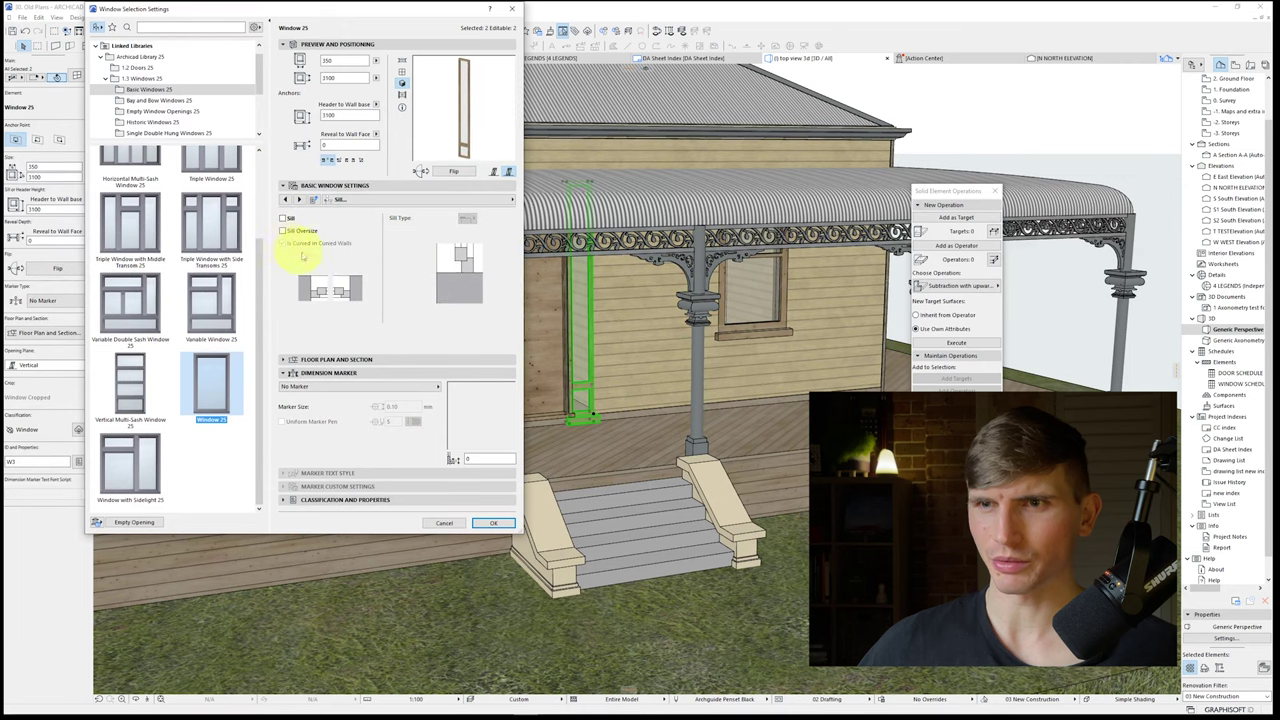
pyautogui.click(494, 523)
pyautogui.press('Escape')
# Step: Review the remaining tasks in the 1884 Building Checklist in Notion and return to the 3D model
pyautogui.scroll(-3, 414, 434)
pyautogui.keyDown('shift'); pyautogui.moveTo(545, 513); pyautogui.dragTo(331, 446, button='middle'); pyautogui.keyUp('shift')
pyautogui.keyDown('shift'); pyautogui.moveTo(540, 446); pyautogui.dragTo(440, 437, button='middle'); pyautogui.keyUp('shift')
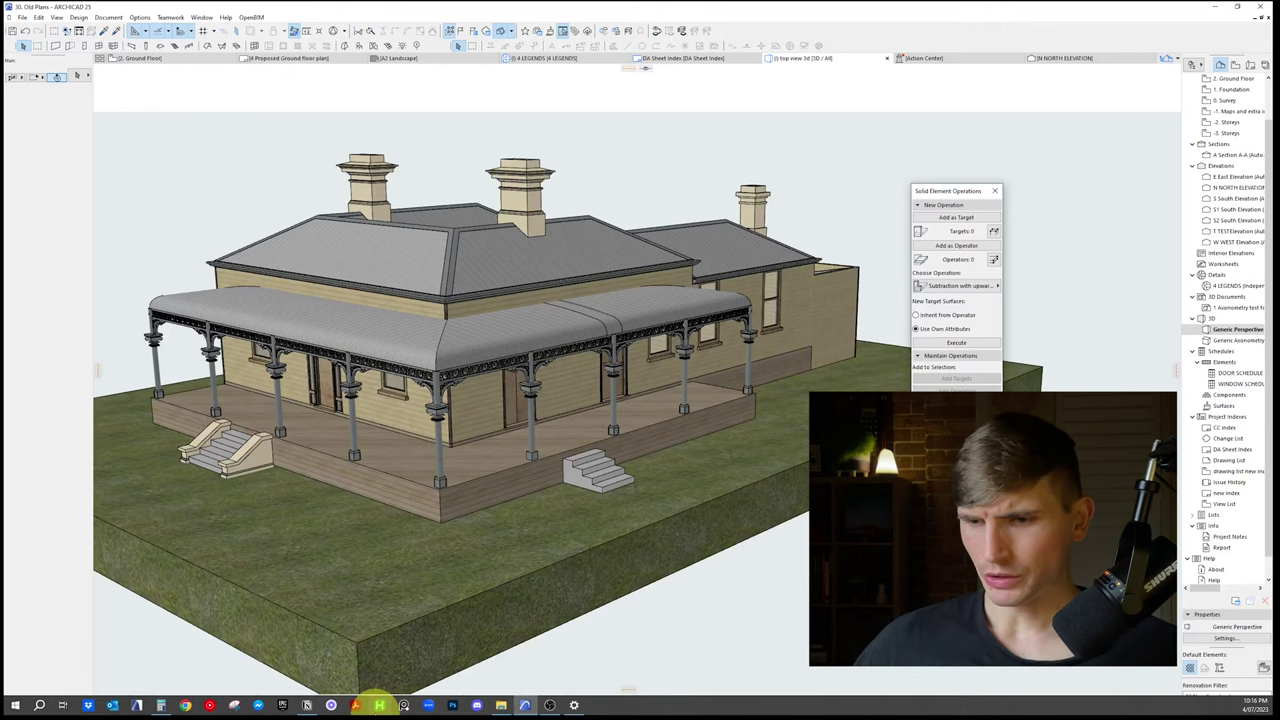
pyautogui.click(308, 702)
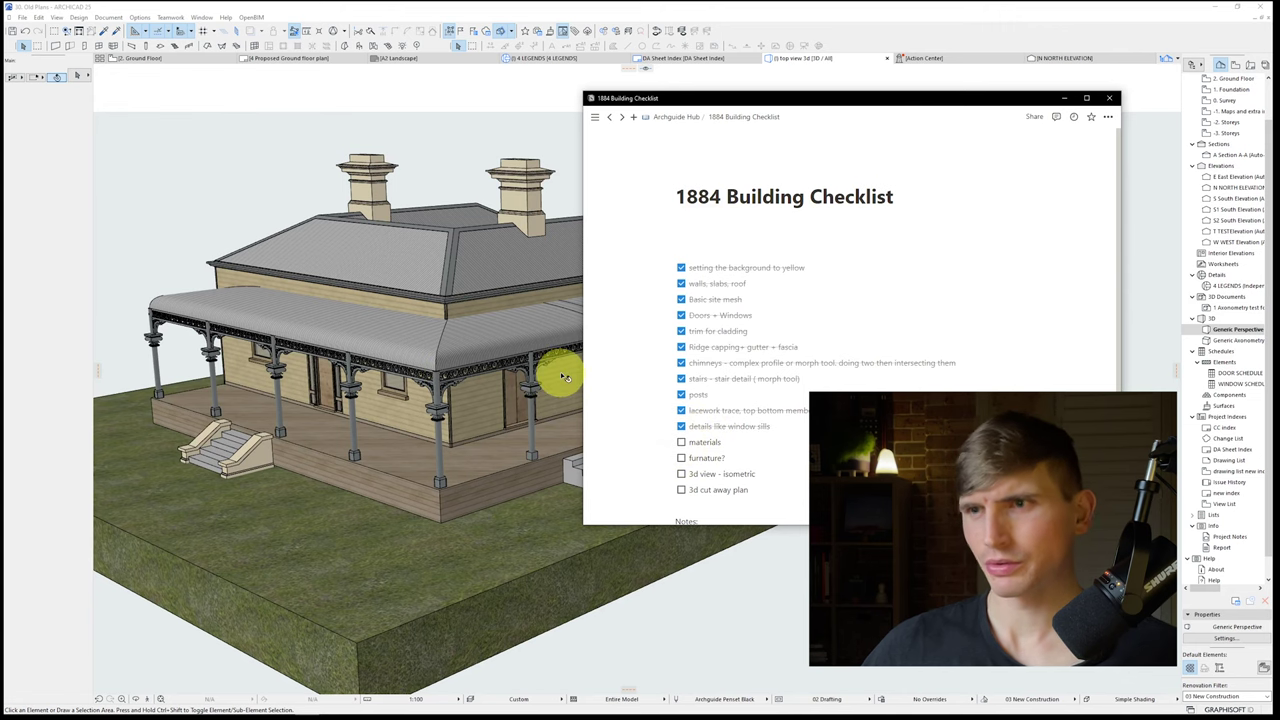
pyautogui.click(498, 347)
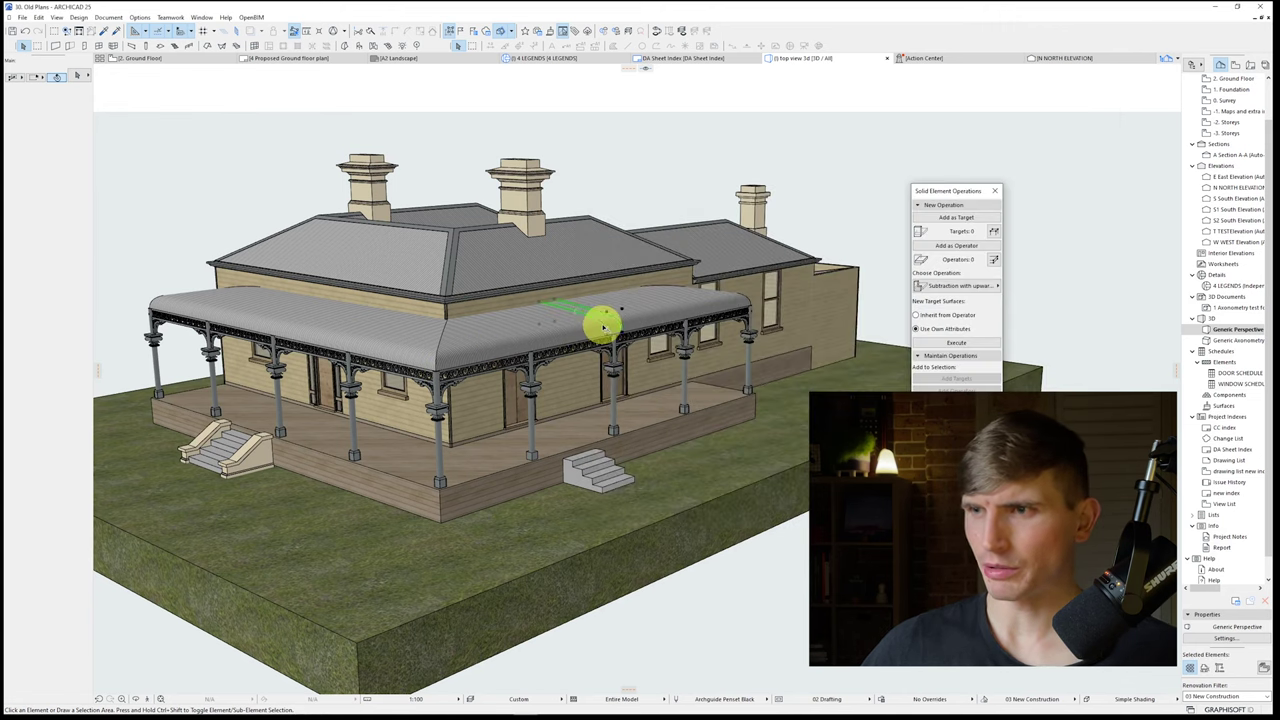
# Step: Set the texture of the Colorbond - Custom Orb ALT COLOUR surface used on the verandah roof strip to 25_metal rufing texture-seamless.jpg from the Embedded Library
pyautogui.click(604, 327)
pyautogui.click(140, 17)
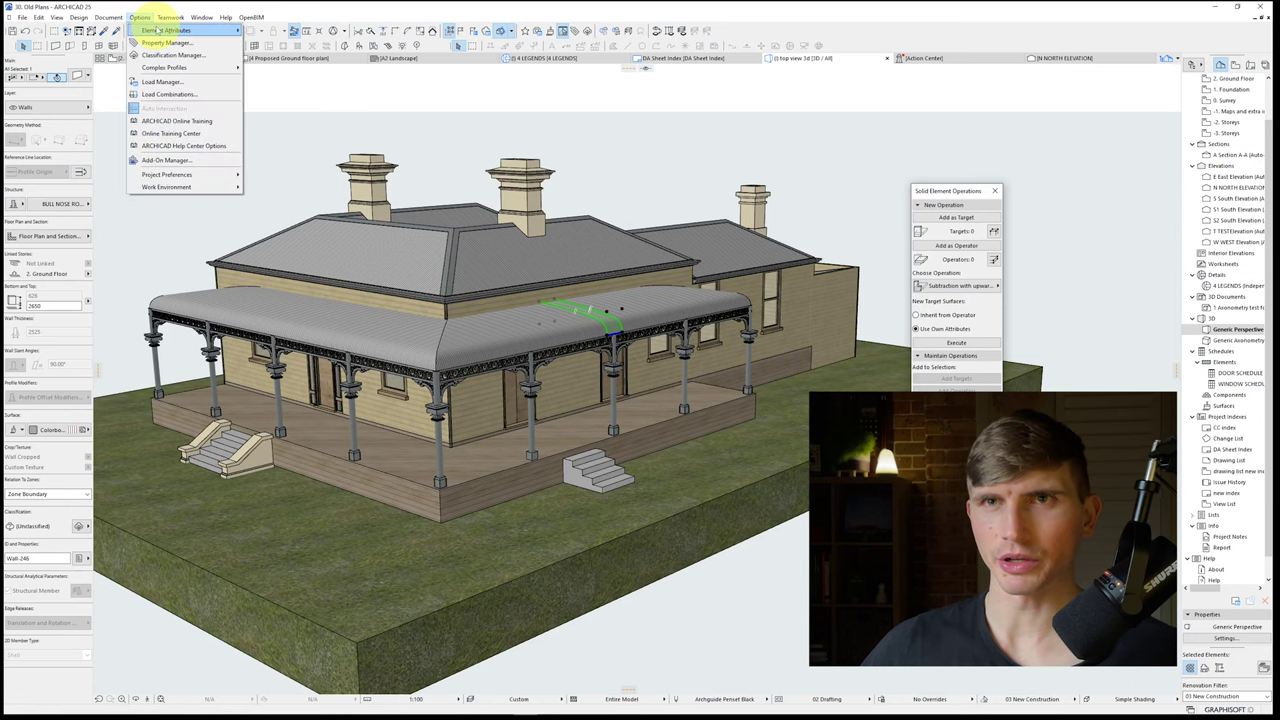
pyautogui.moveTo(170, 30)
pyautogui.click(276, 82)
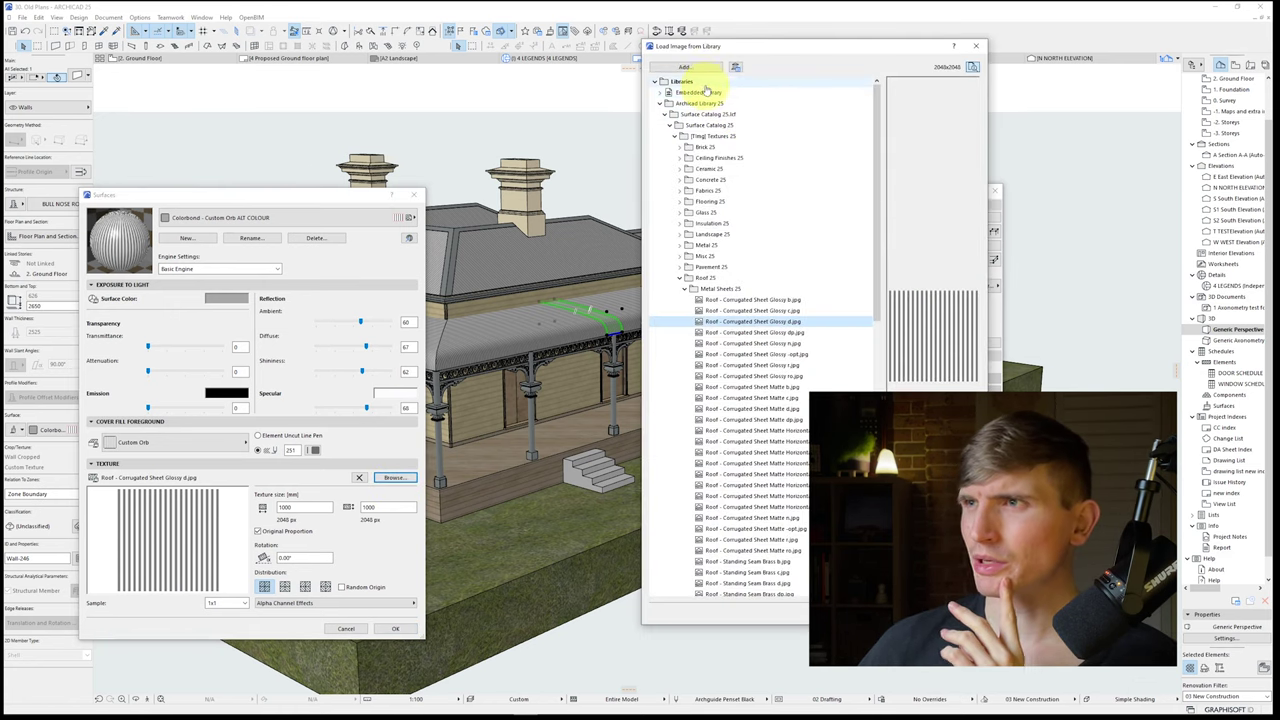
pyautogui.click(690, 68)
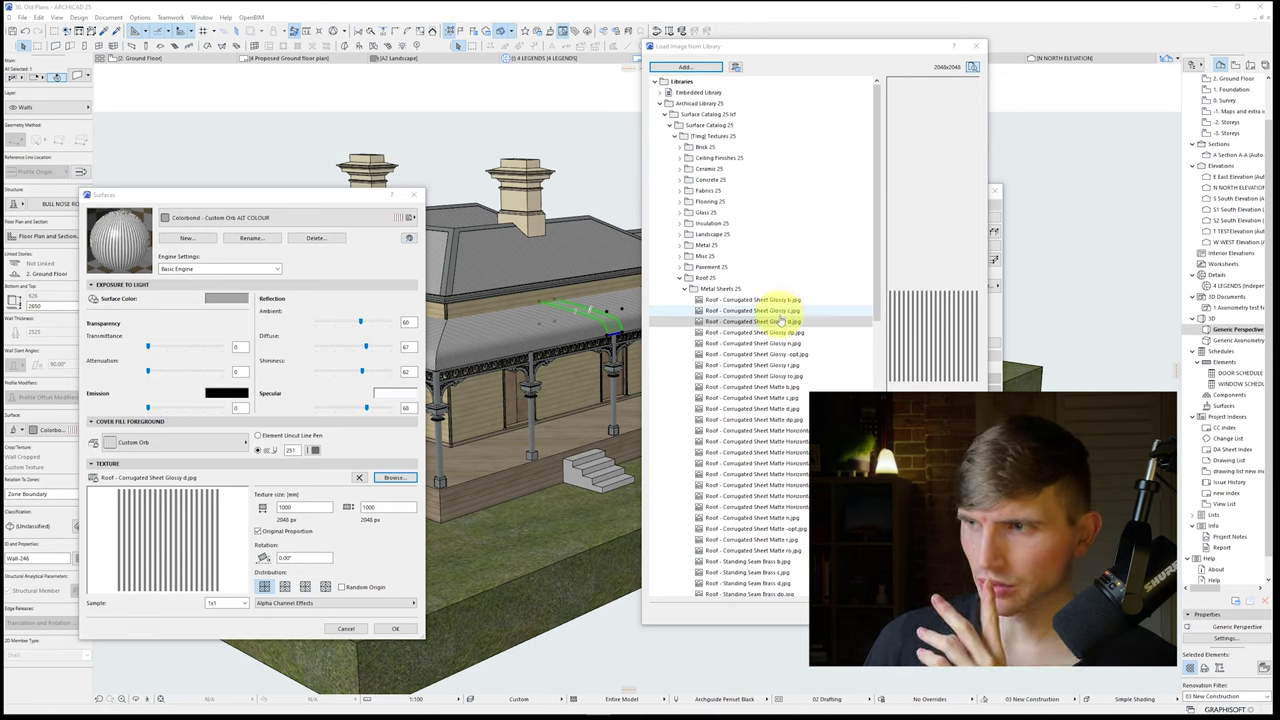
pyautogui.click(782, 321)
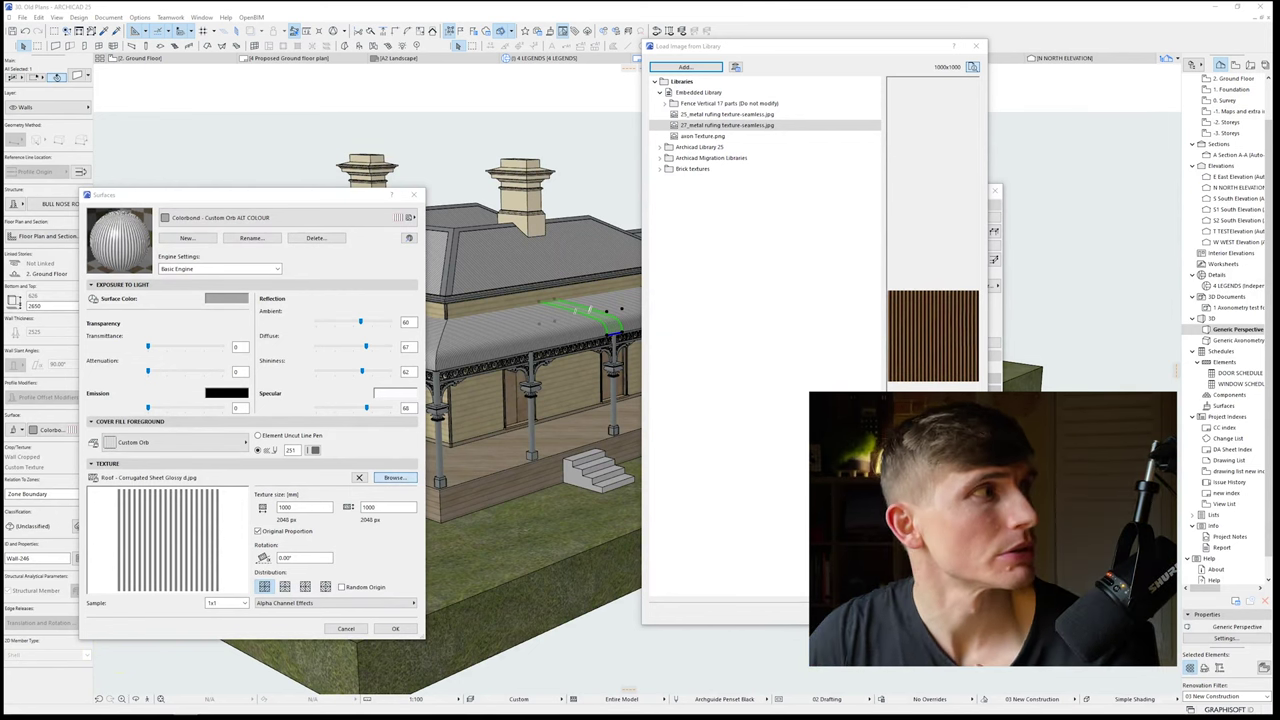
pyautogui.click(729, 114)
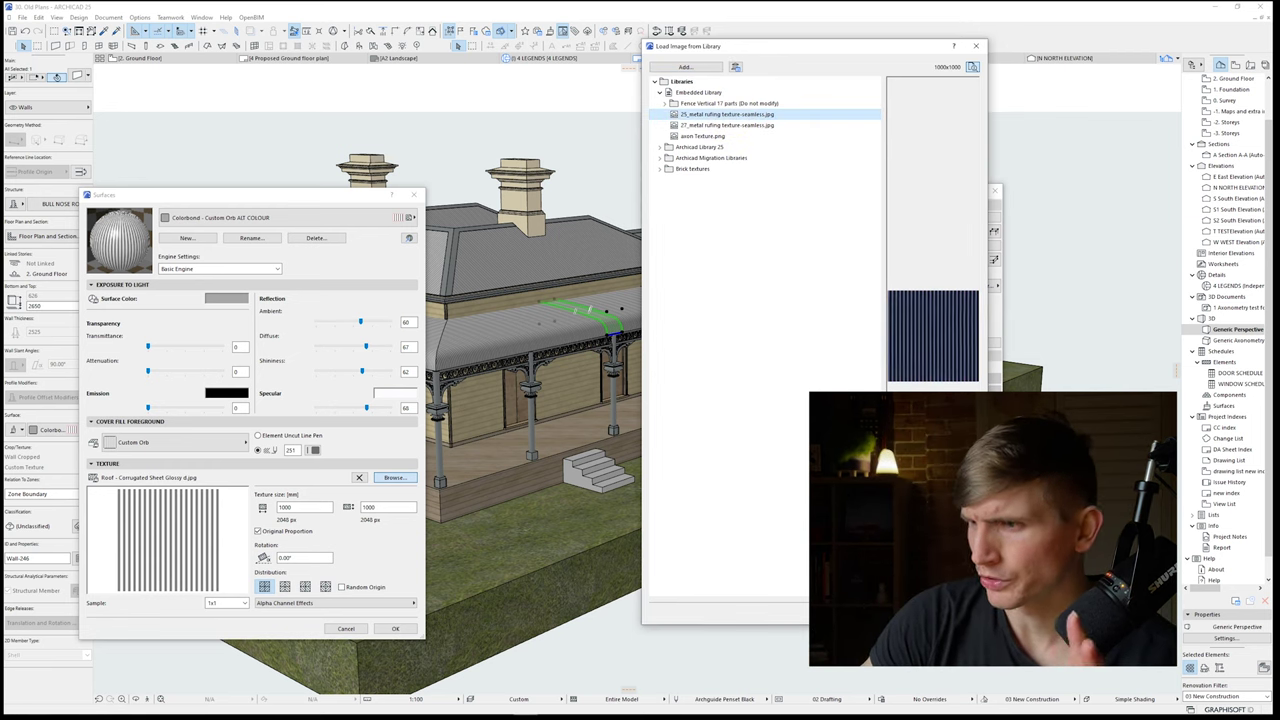
pyautogui.click(957, 613)
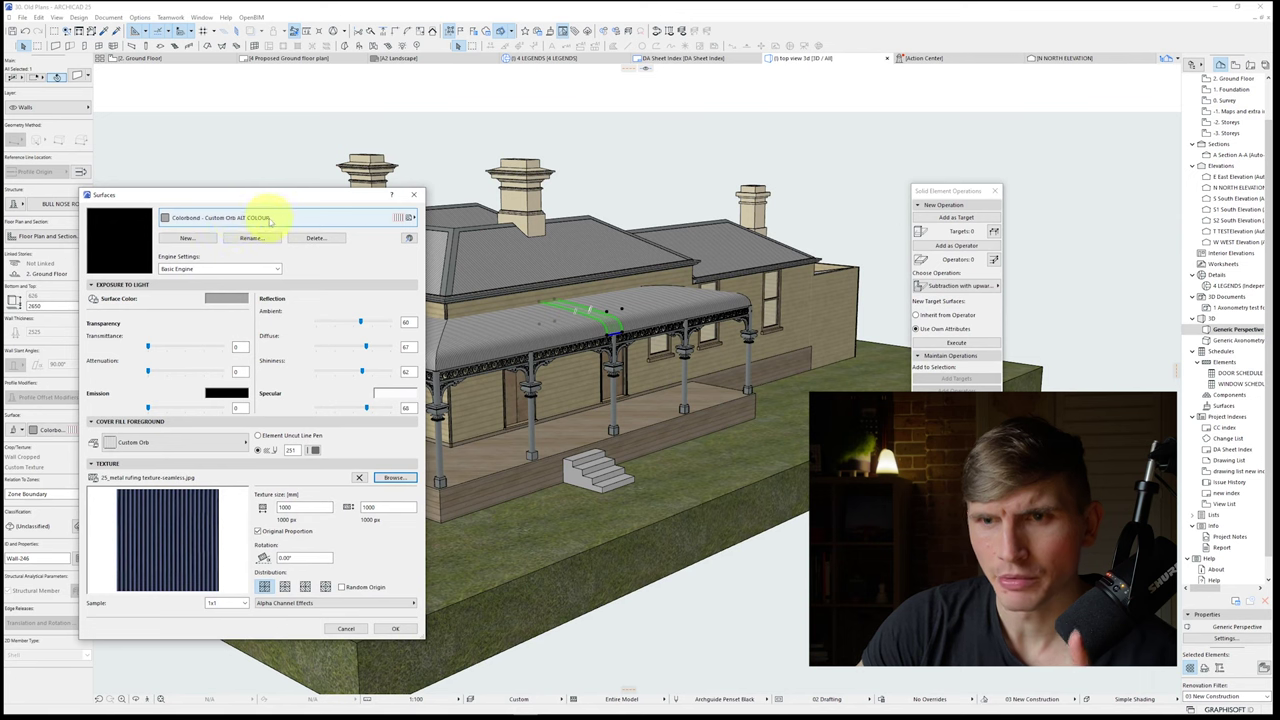
pyautogui.click(397, 628)
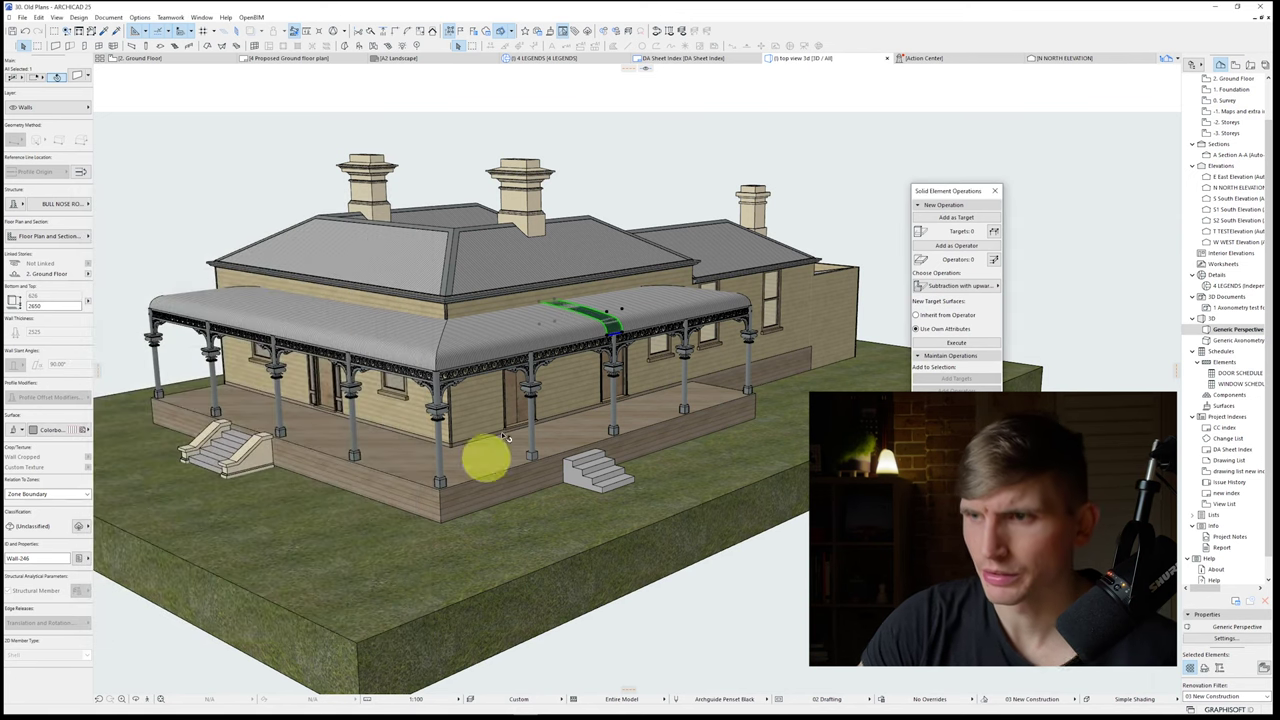
# Step: Compare the dark verandah roof strip with the old side elevation and assign the strip and the surrounding roof to a solid element operation
pyautogui.scroll(5, 586, 317)
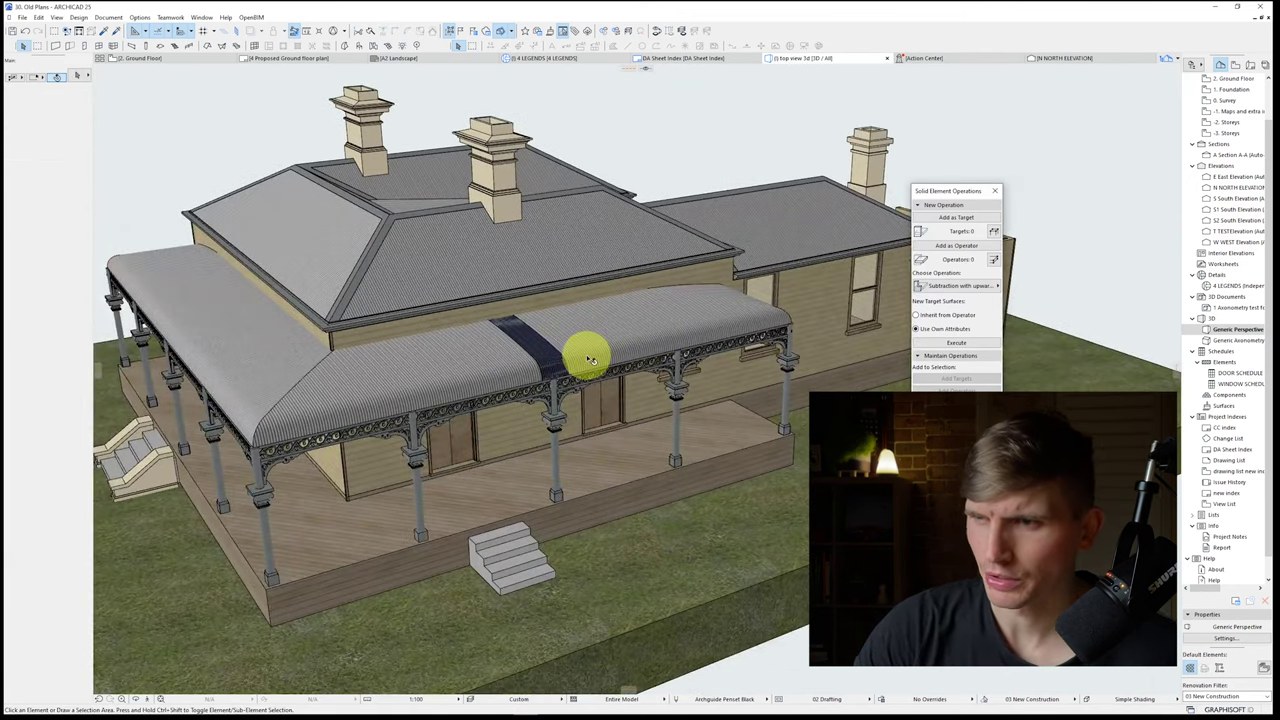
pyautogui.press('F2')
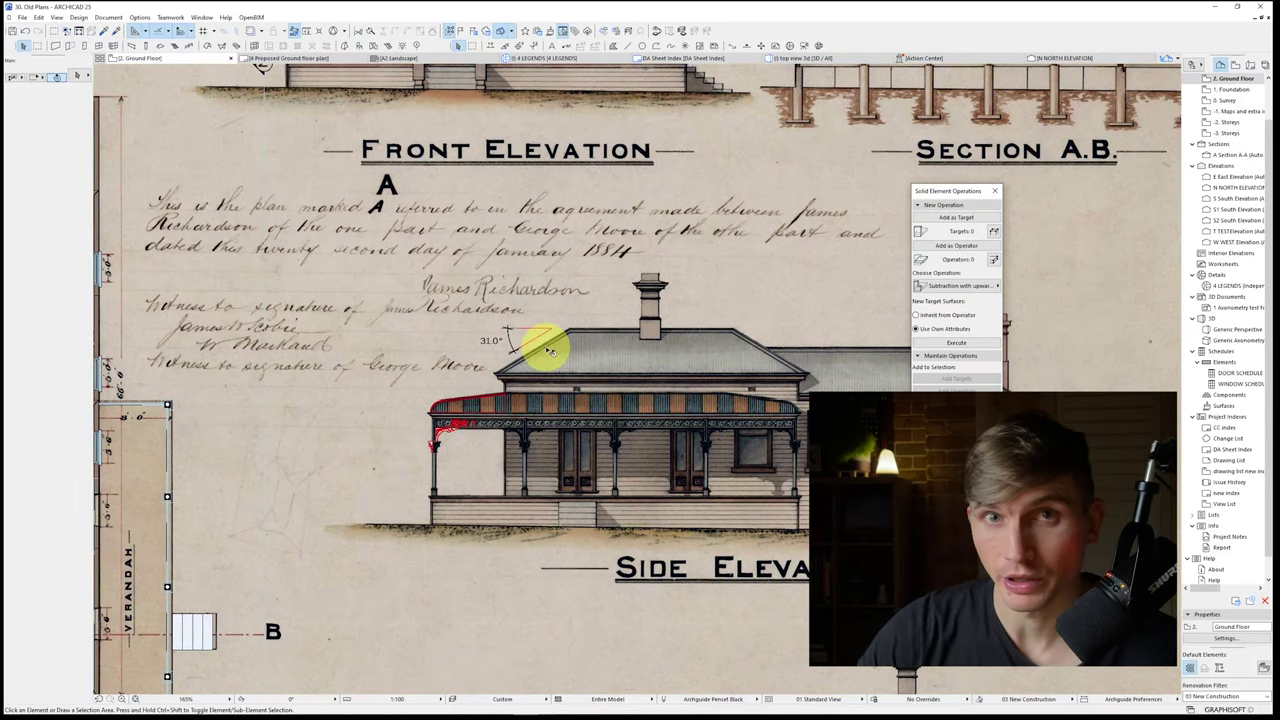
pyautogui.press('F3')
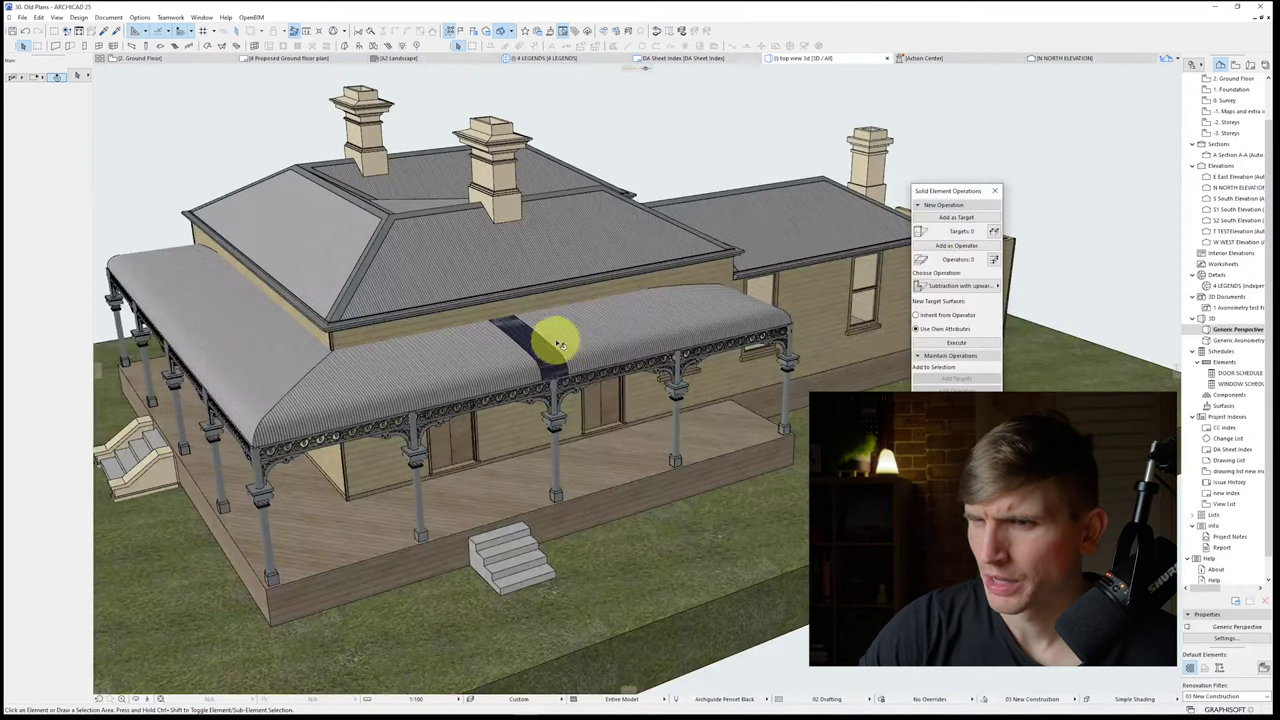
pyautogui.click(560, 355)
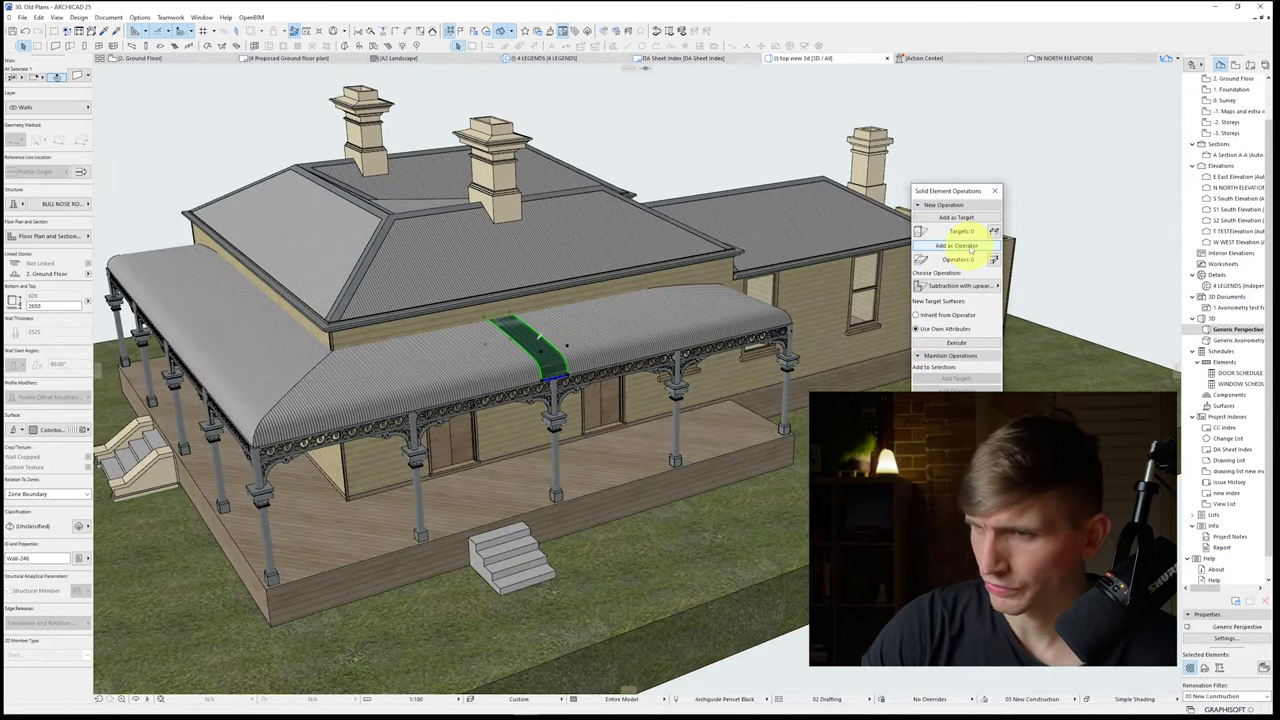
pyautogui.click(594, 343)
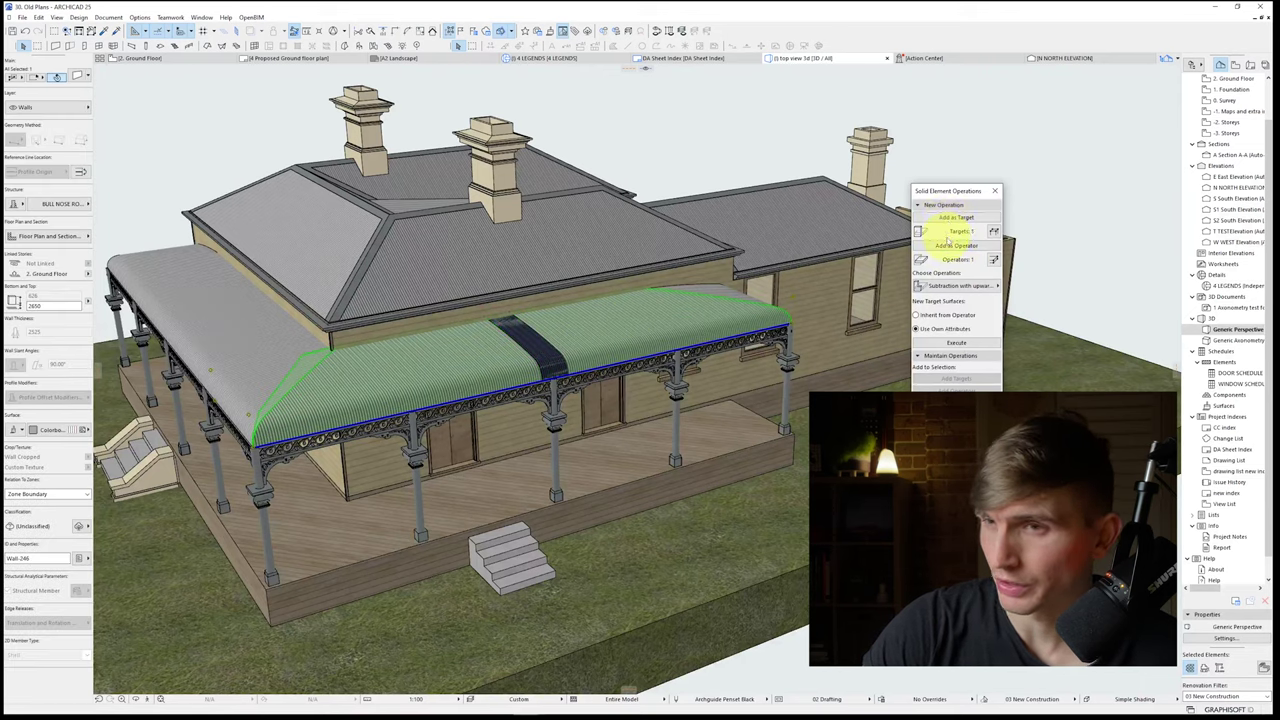
pyautogui.click(556, 360)
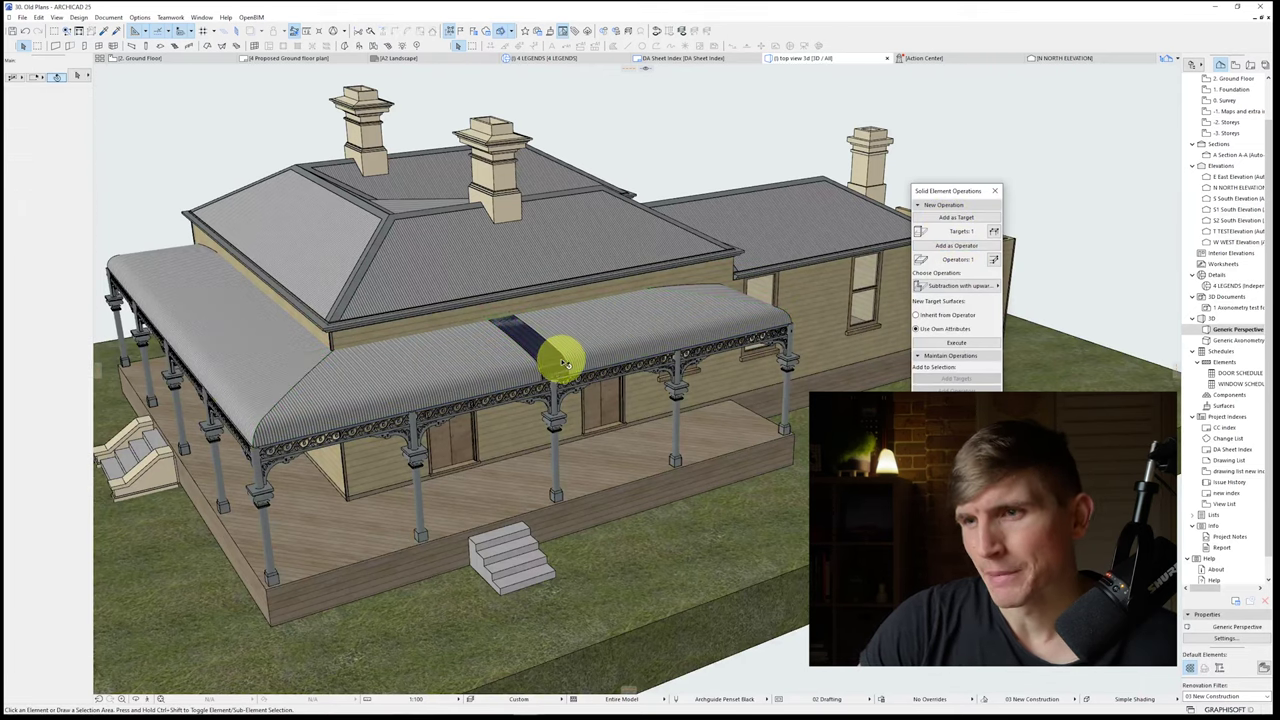
pyautogui.click(561, 357)
pyautogui.click(562, 356)
pyautogui.click(562, 356)
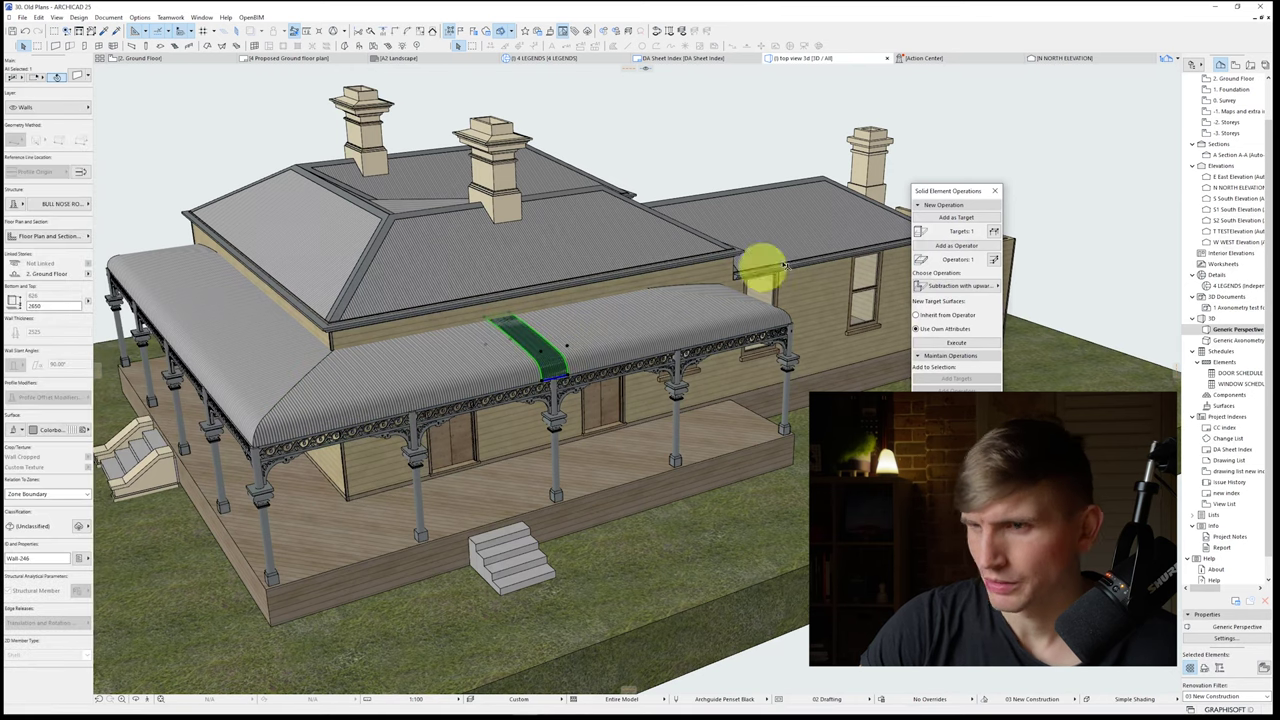
pyautogui.click(584, 339)
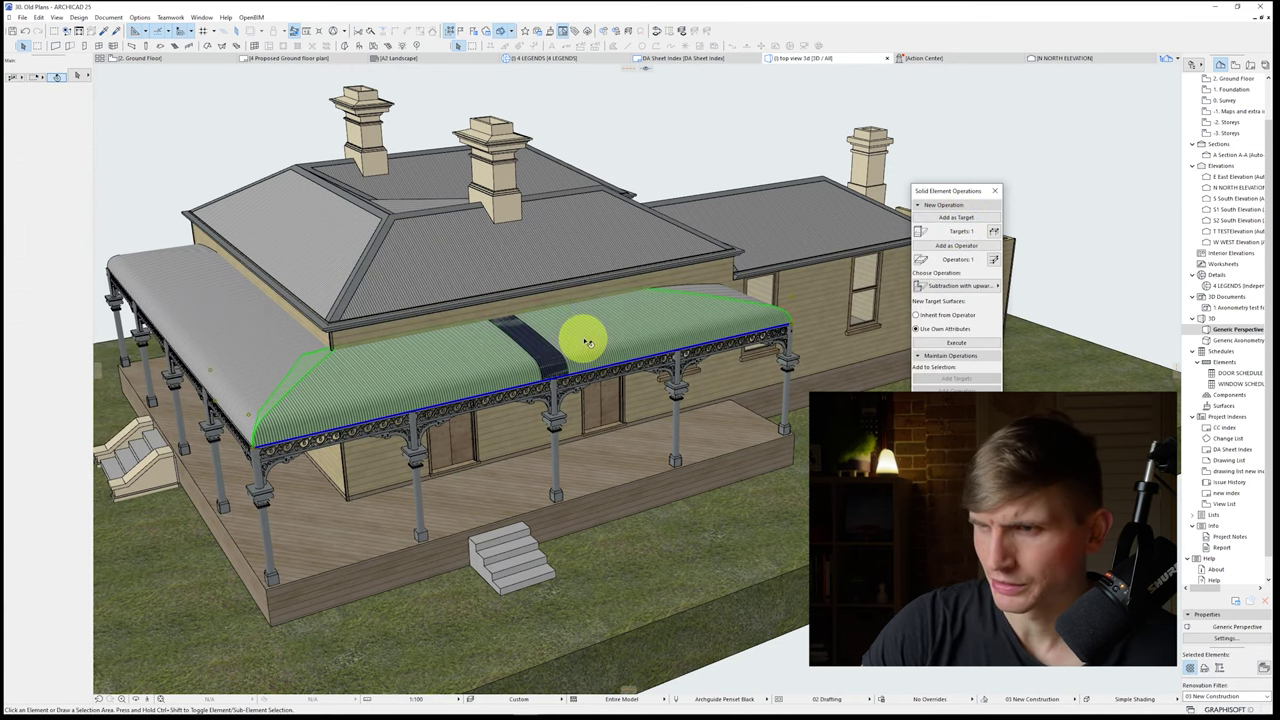
# Step: Run a subtraction with downward extrusion, undo it, and repeat it with the dark strip as operator and the surrounding verandah roof as target
pyautogui.click(957, 286)
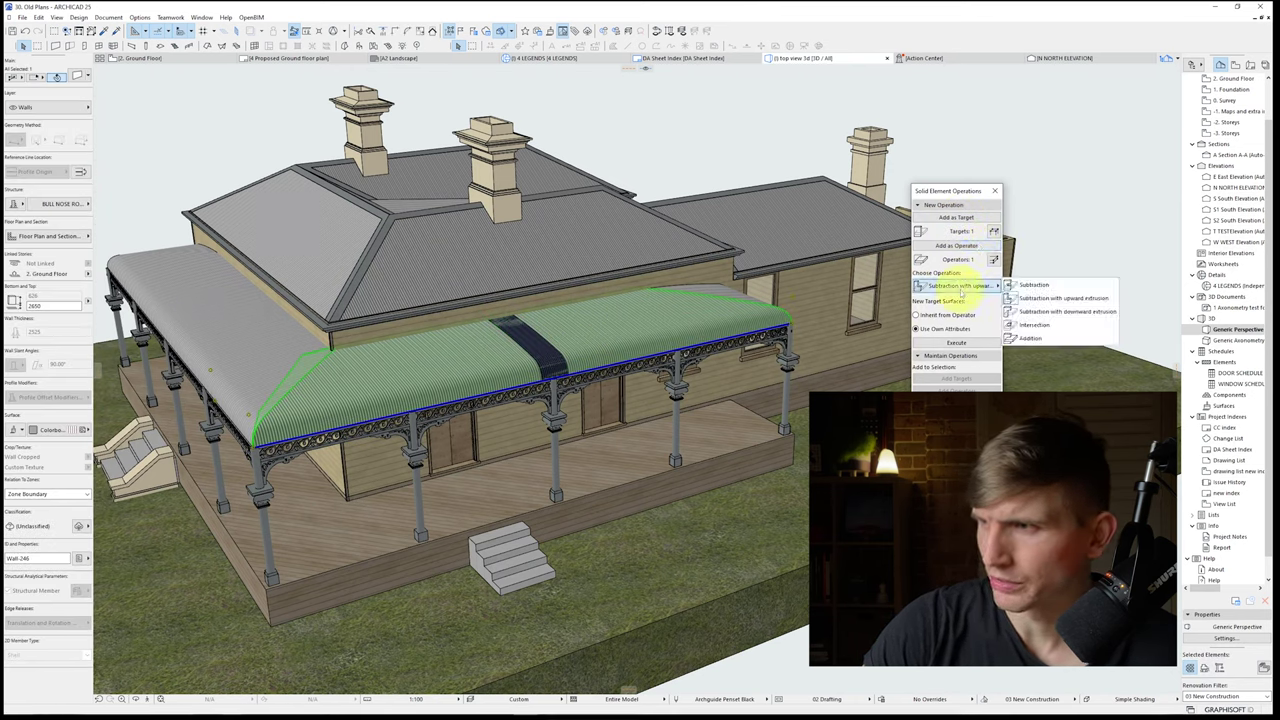
pyautogui.click(1046, 312)
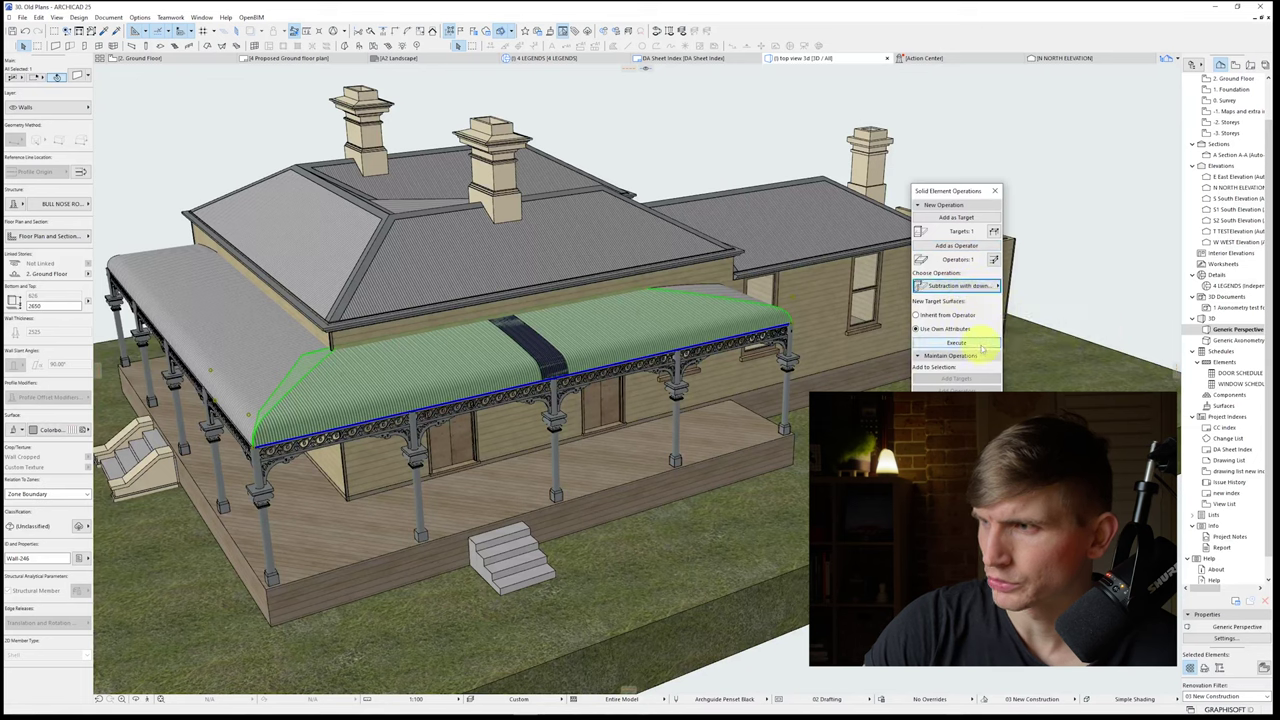
pyautogui.click(981, 348)
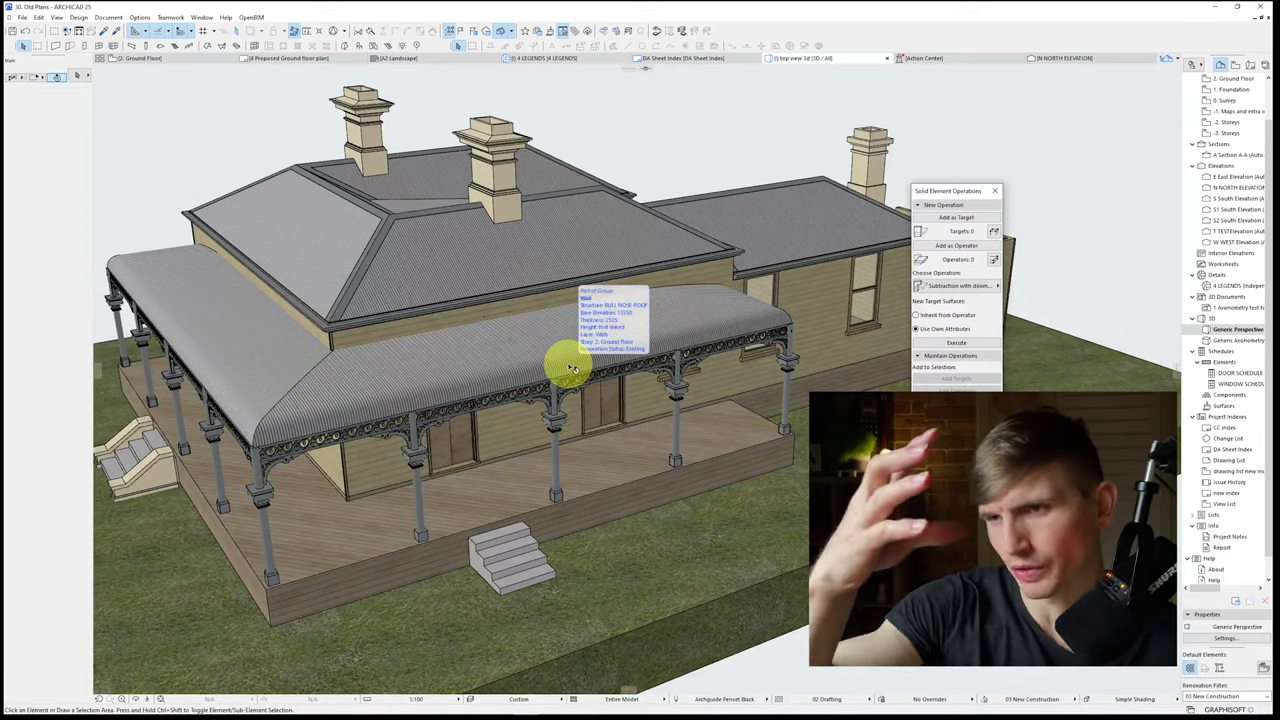
pyautogui.hotkey('ctrl', 'z')
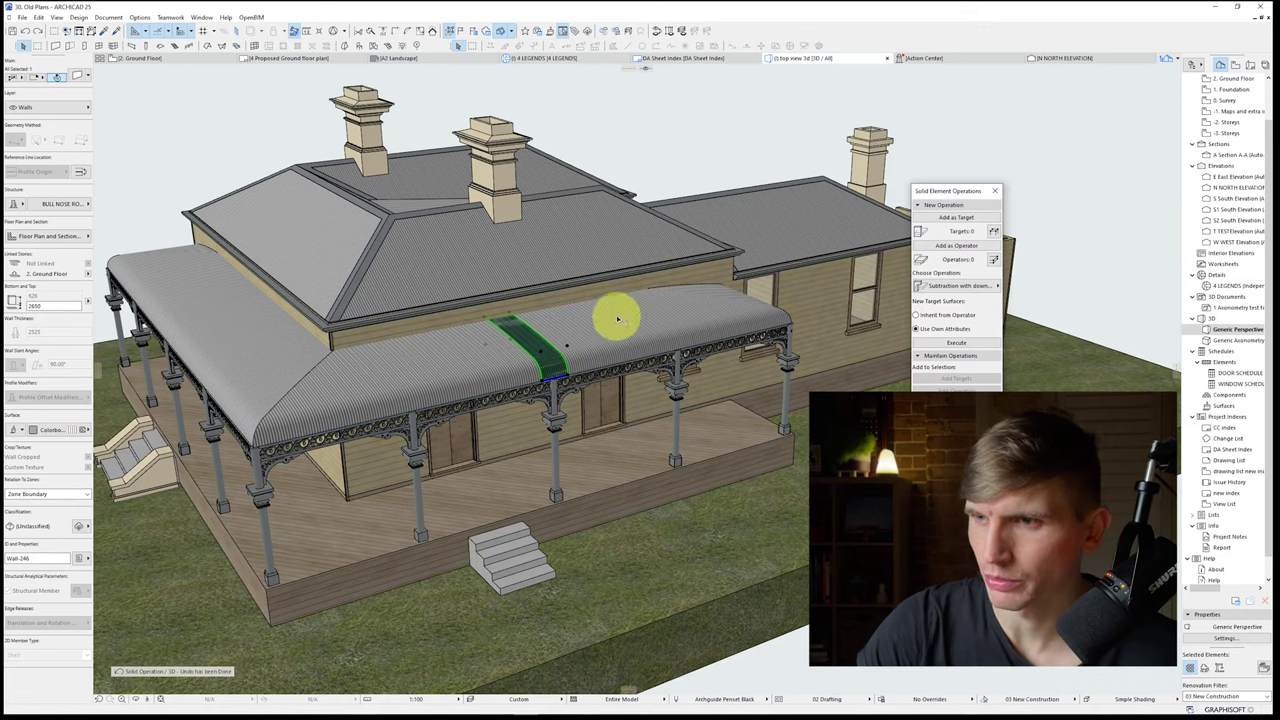
pyautogui.click(956, 245)
pyautogui.click(479, 358)
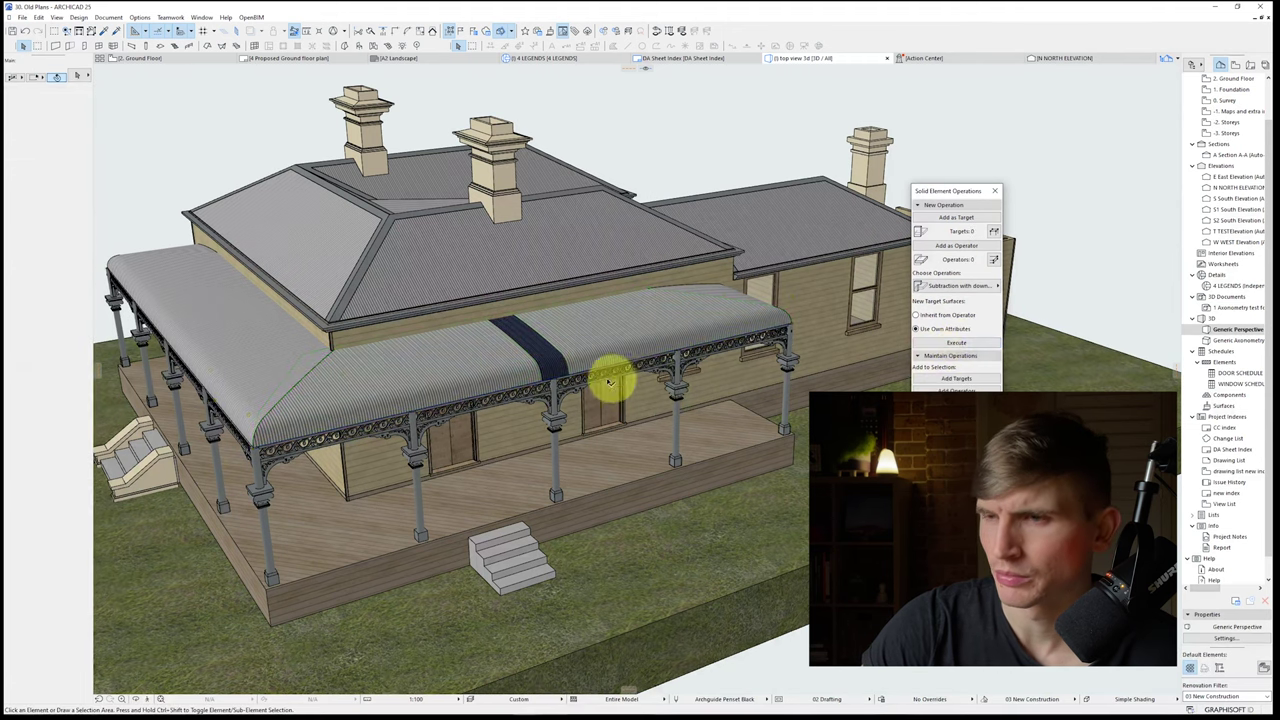
pyautogui.keyDown('shift'); pyautogui.moveTo(611, 371); pyautogui.dragTo(470, 335, button='middle'); pyautogui.keyUp('shift')
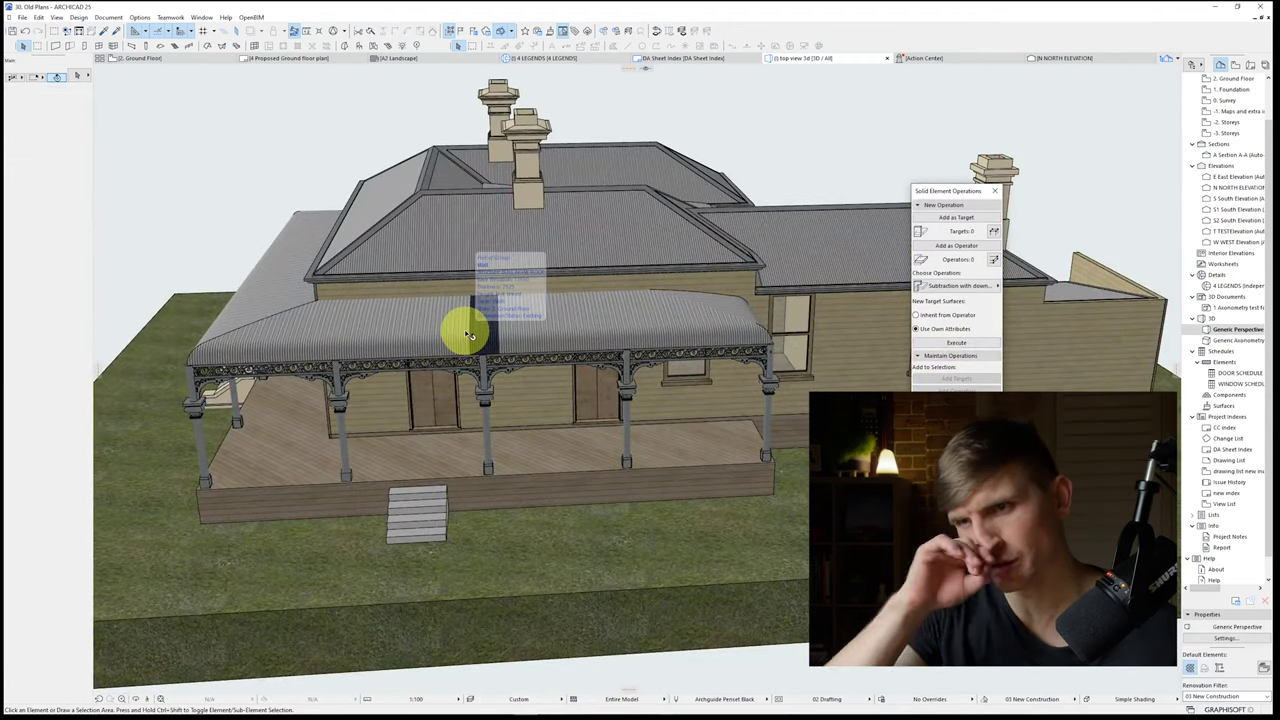
pyautogui.moveTo(469, 335)
pyautogui.mouseDown()
pyautogui.moveTo(452, 353)
pyautogui.moveTo(470, 357)
pyautogui.mouseUp()
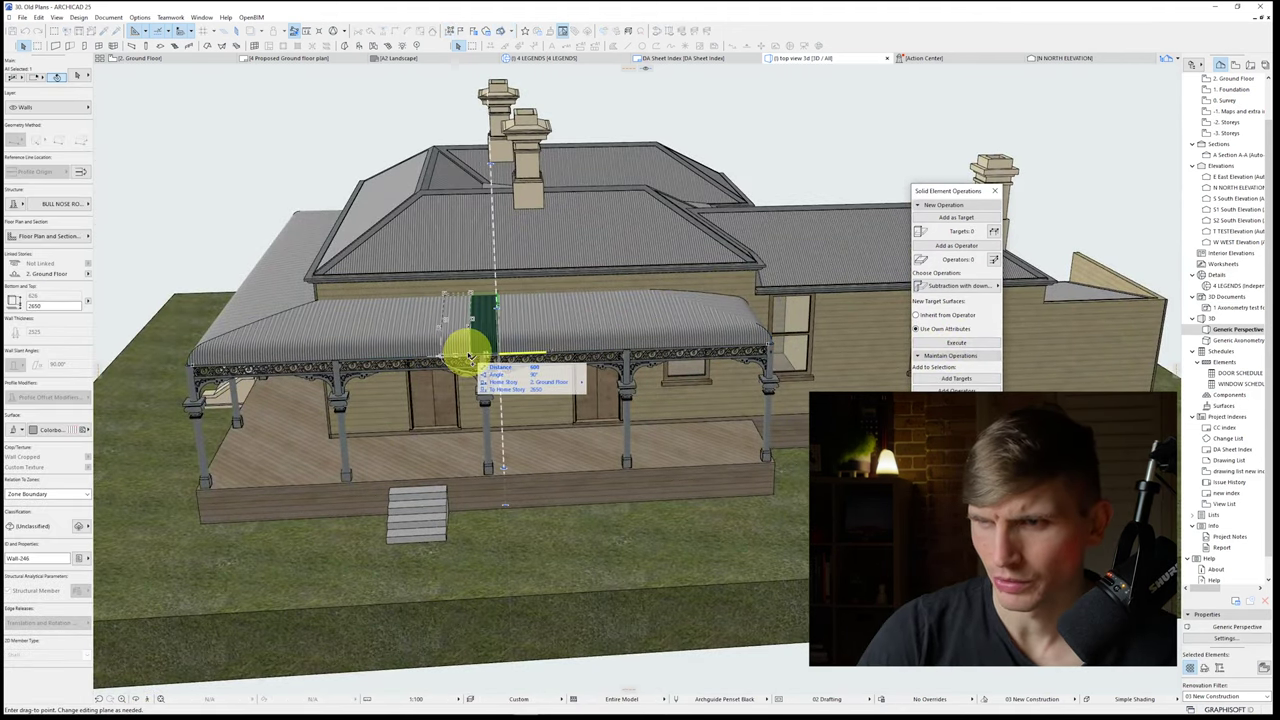
pyautogui.click(470, 357)
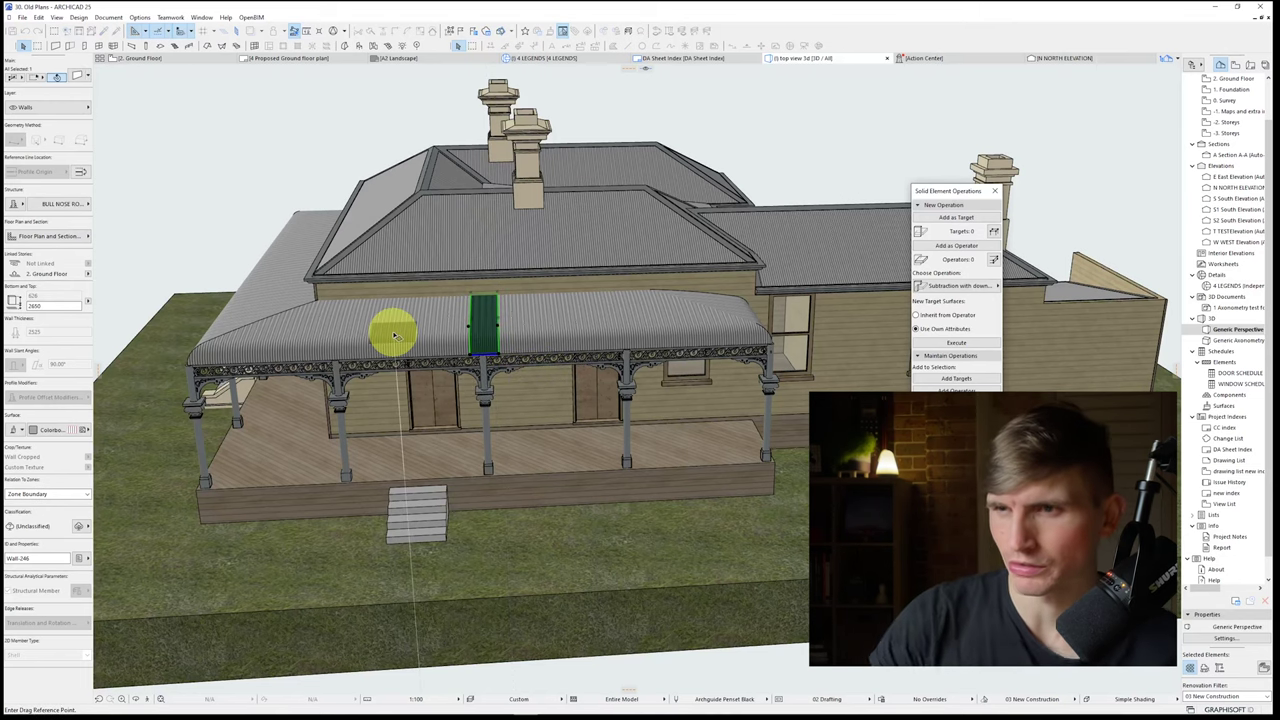
pyautogui.click(484, 356)
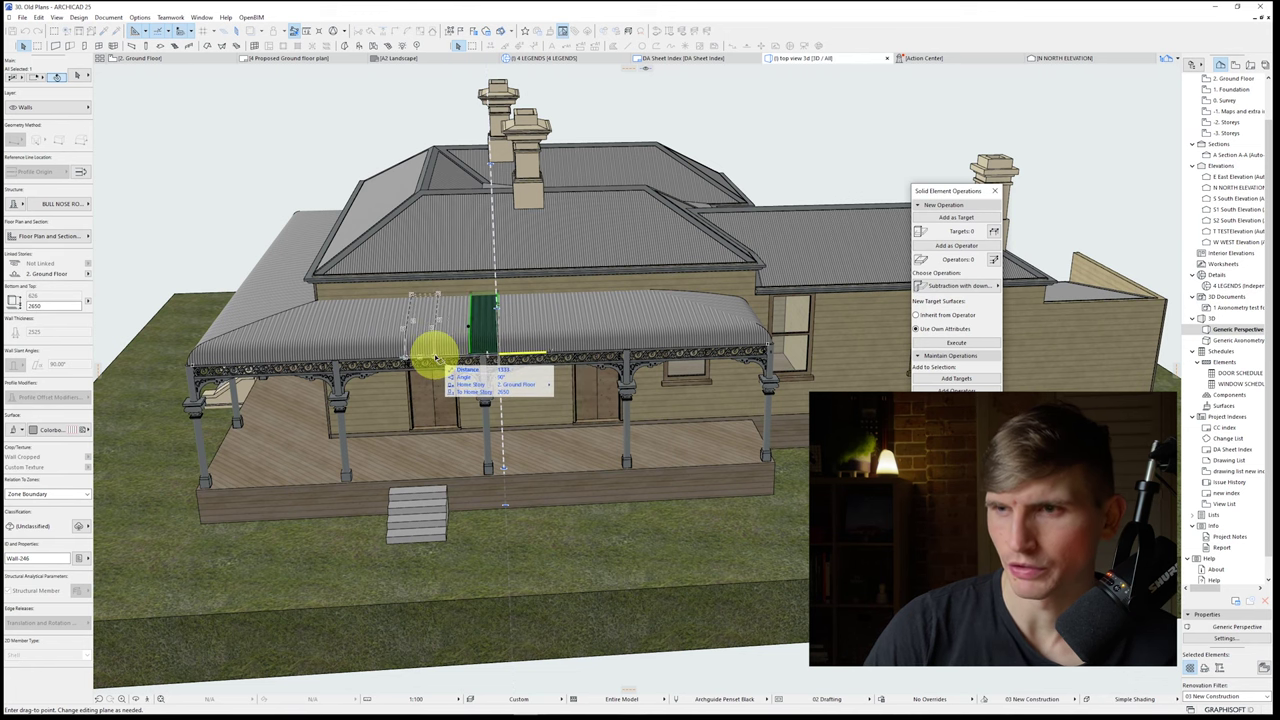
pyautogui.press('Escape')
pyautogui.press('Escape')
# Step: Measure the coloured bands of the verandah roof on the old side elevation drawing
pyautogui.press('F2')
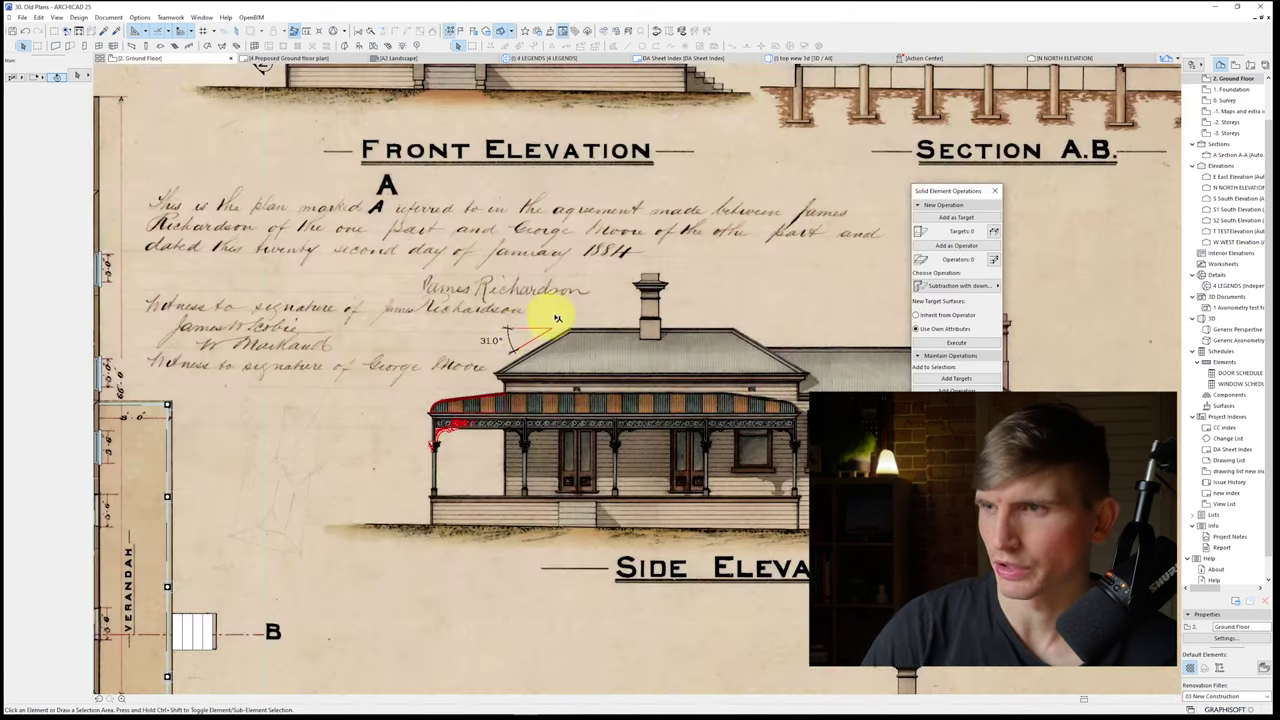
pyautogui.scroll(5, 616, 398)
pyautogui.click(624, 422)
pyautogui.hotkey('ctrl', 'd')
pyautogui.click(625, 422)
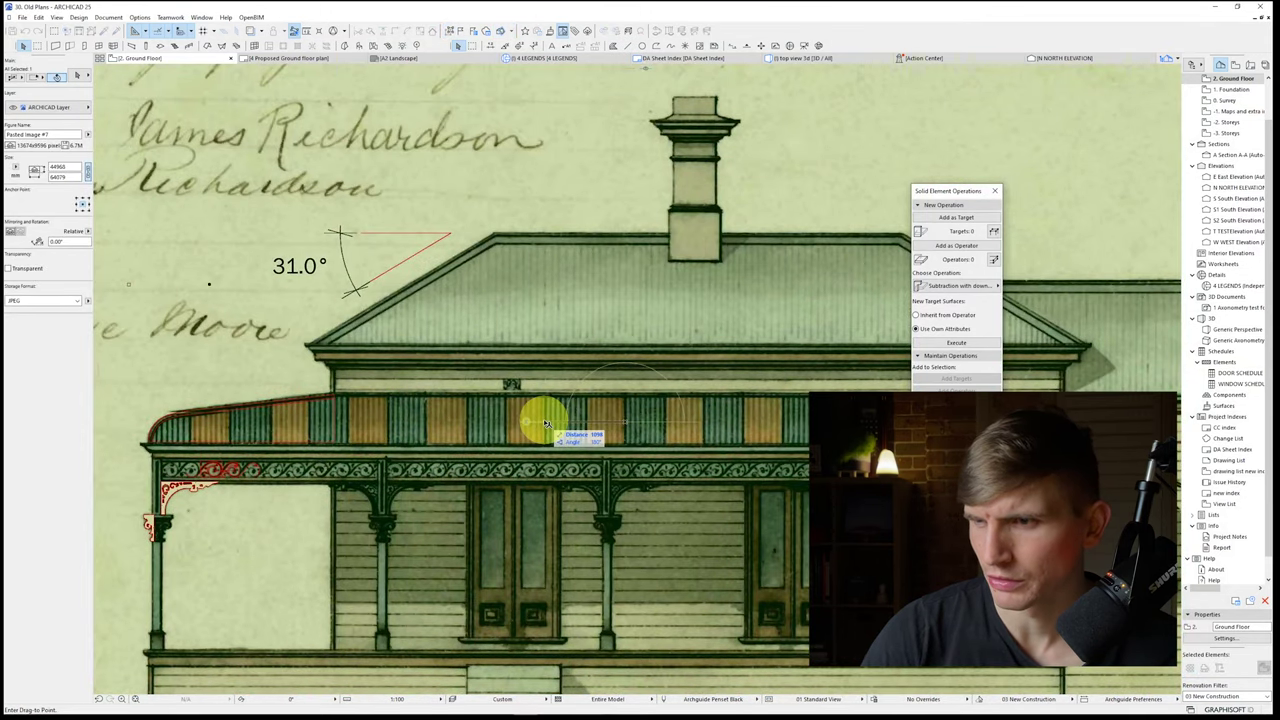
pyautogui.press('Escape')
pyautogui.press('Escape')
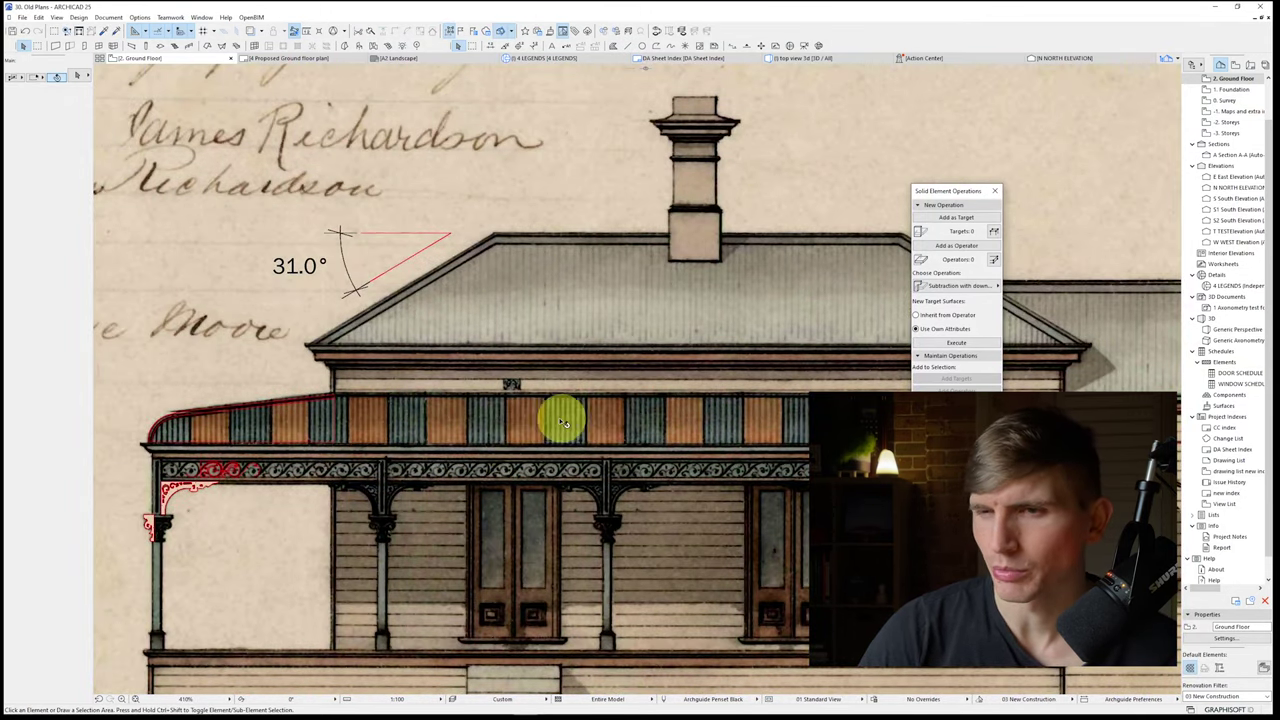
# Step: Shorten the dark verandah roof strip's wall length to about 500 mm in the 3D model
pyautogui.press('F3')
pyautogui.click(485, 333)
pyautogui.click(488, 333)
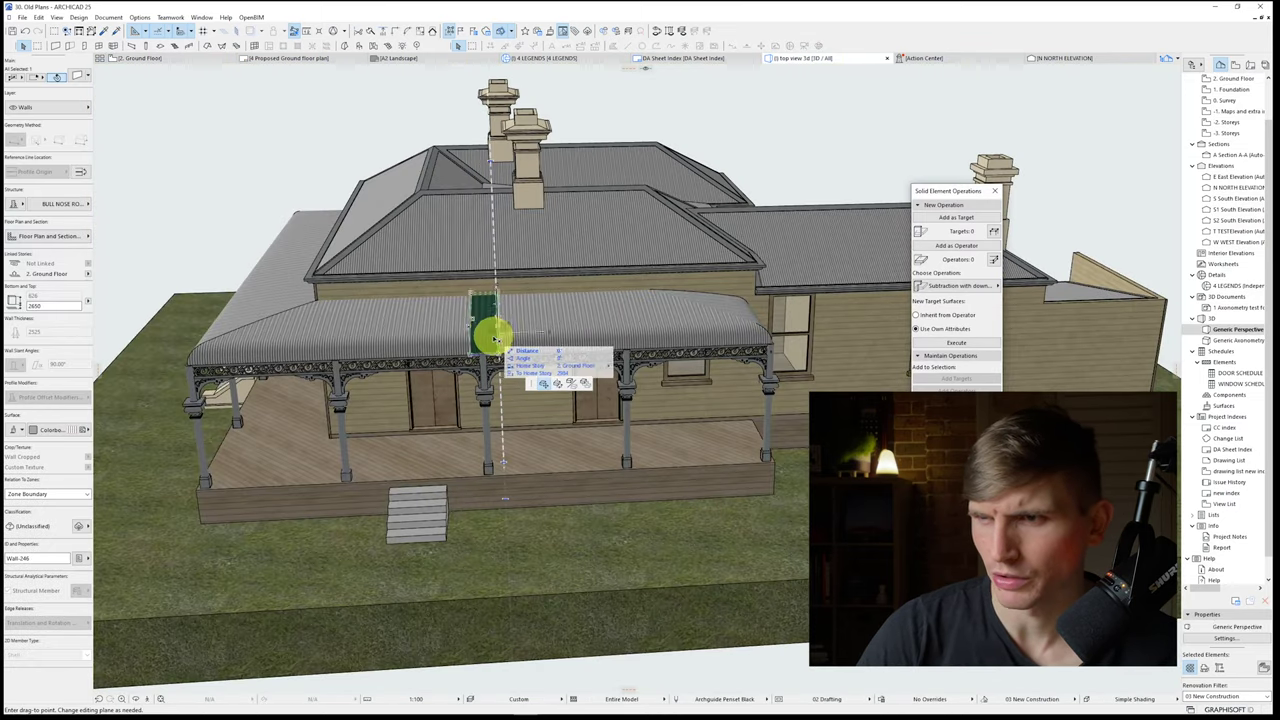
pyautogui.scroll(5, 485, 333)
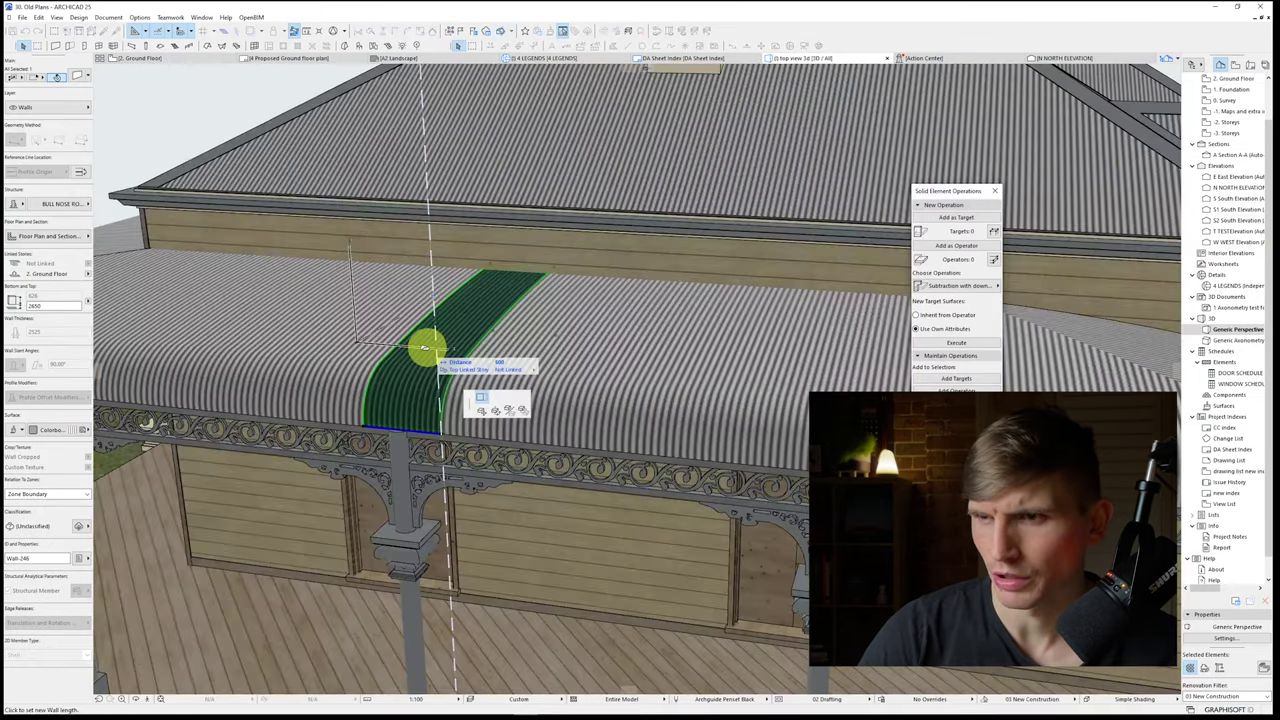
pyautogui.click(359, 344)
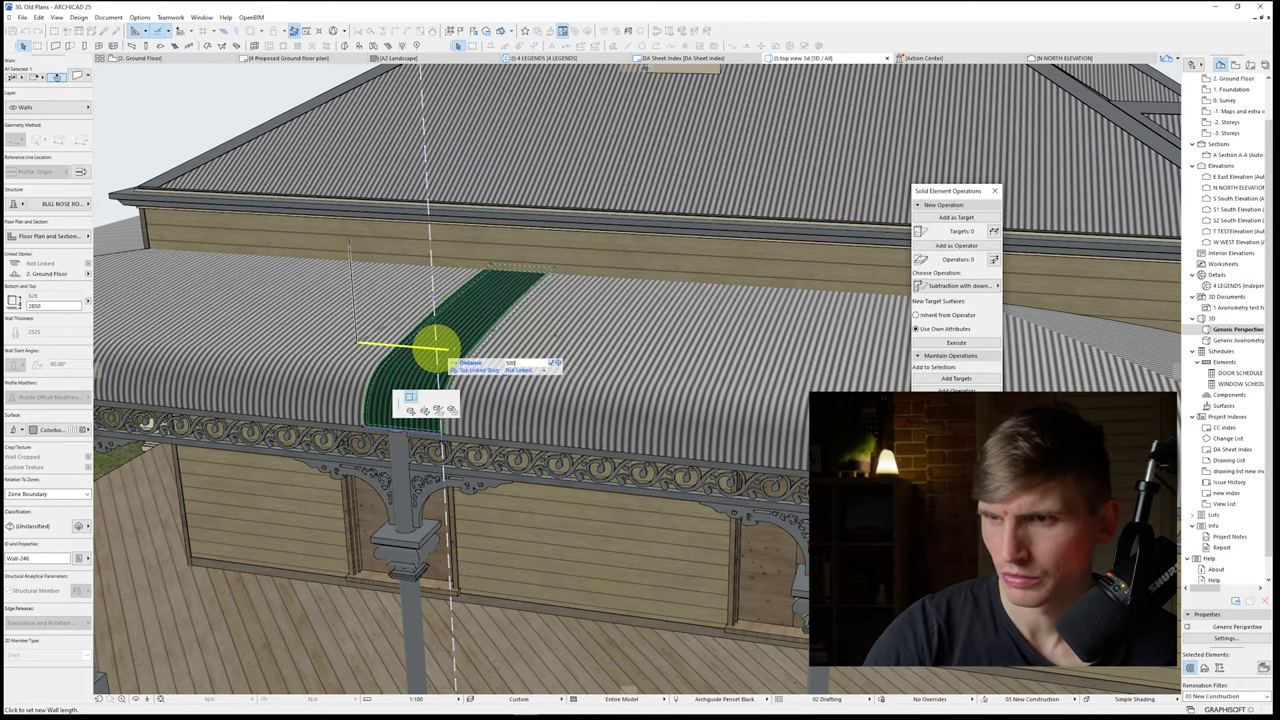
pyautogui.click(423, 347)
pyautogui.press('Escape')
pyautogui.keyDown('shift'); pyautogui.moveTo(423, 346); pyautogui.dragTo(366, 331, button='middle'); pyautogui.keyUp('shift')
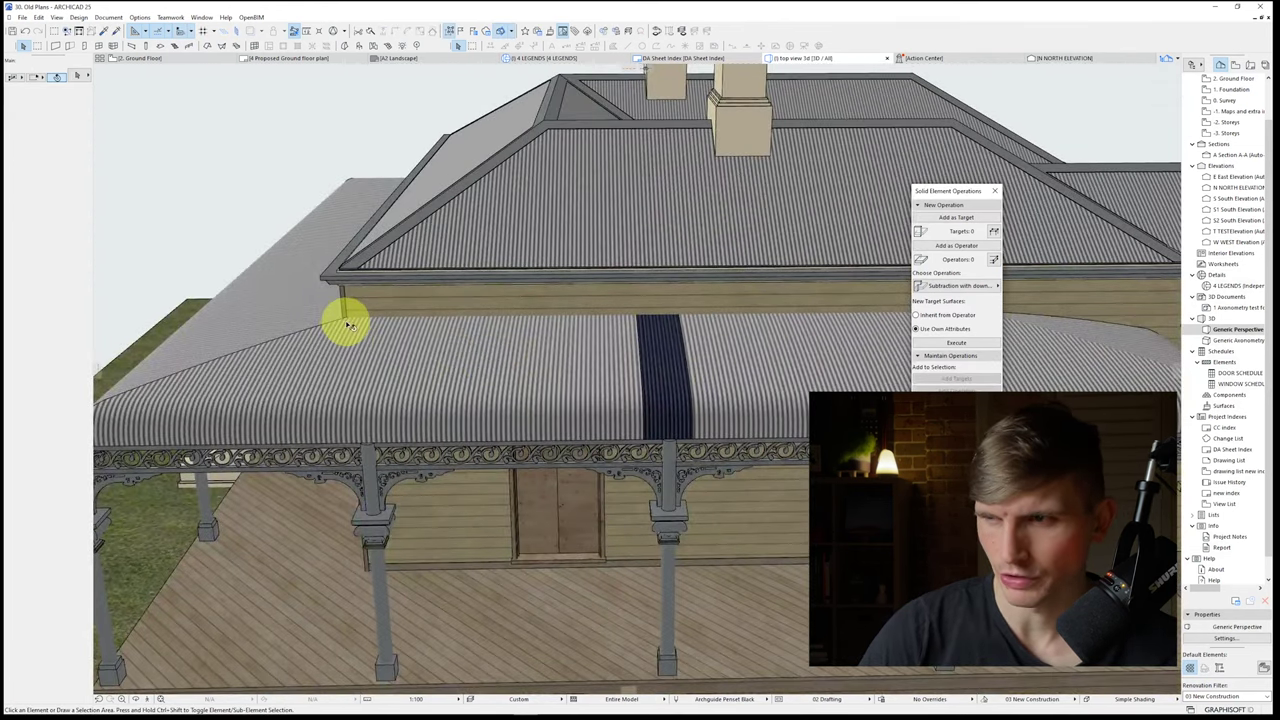
# Step: Check the band layout on the old side elevation and copy the dark strip along the verandah roof to the corner of the house
pyautogui.press('F2')
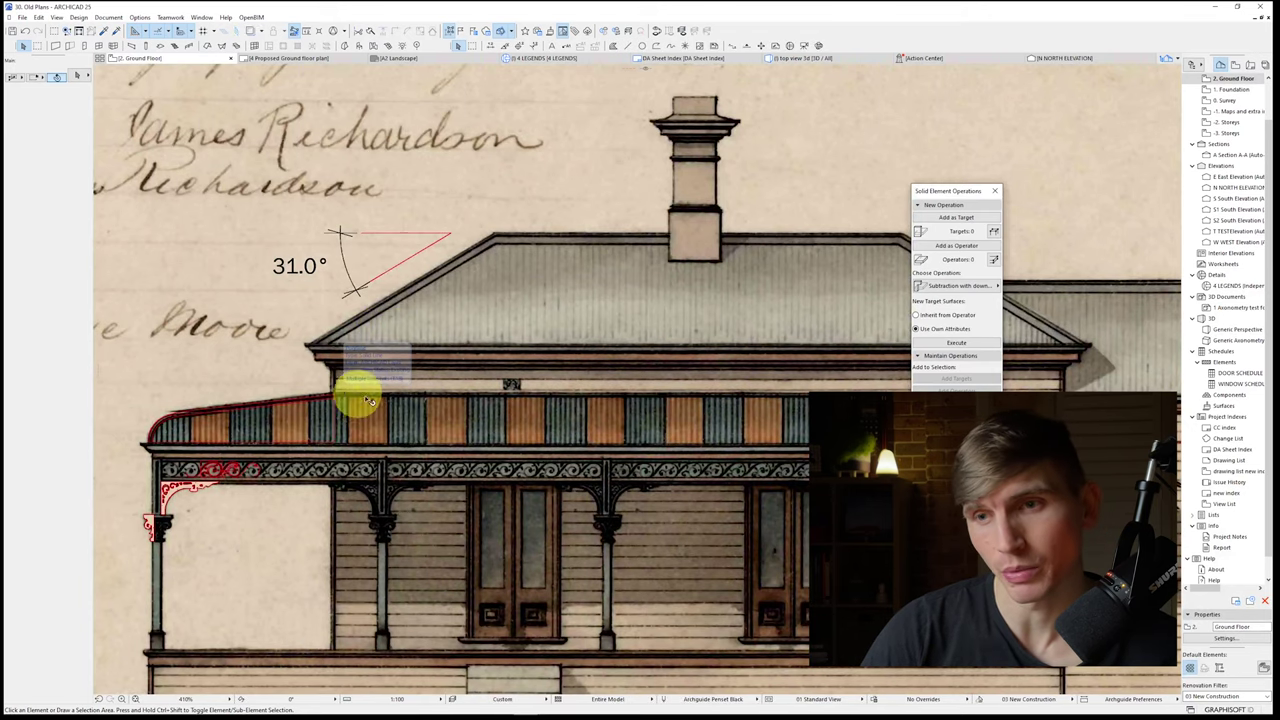
pyautogui.press('F3')
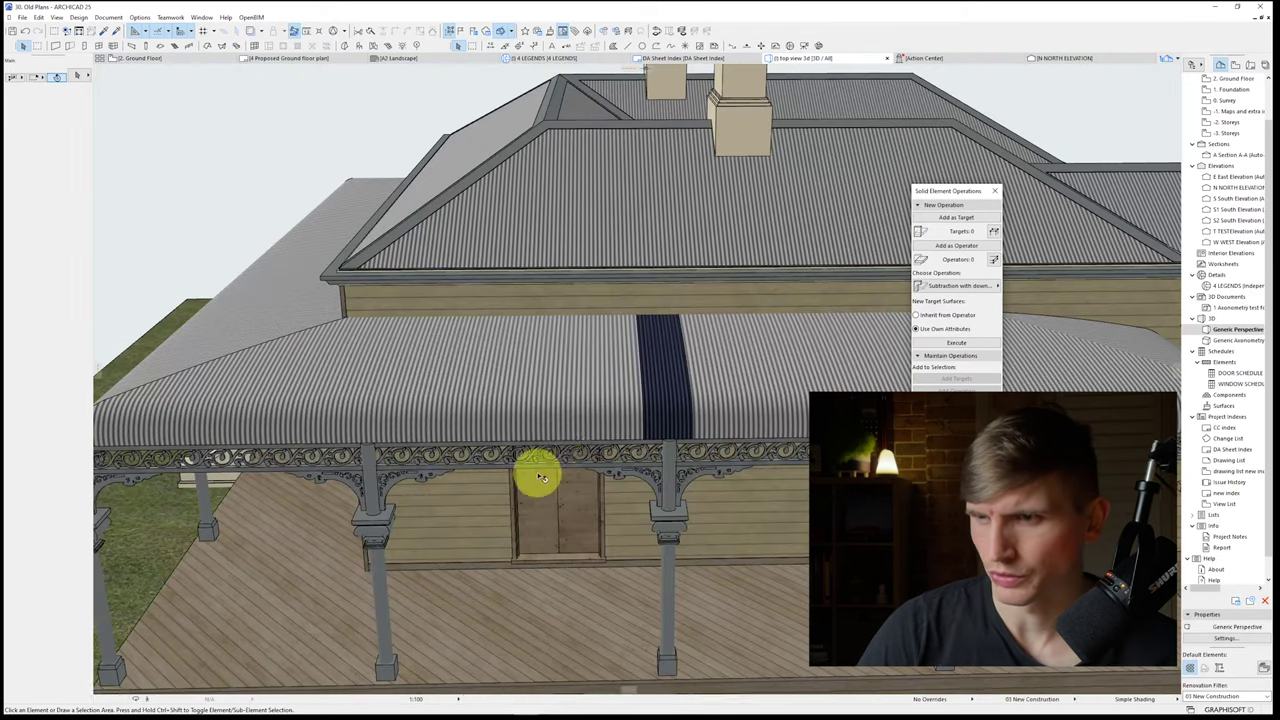
pyautogui.click(648, 327)
pyautogui.click(631, 316)
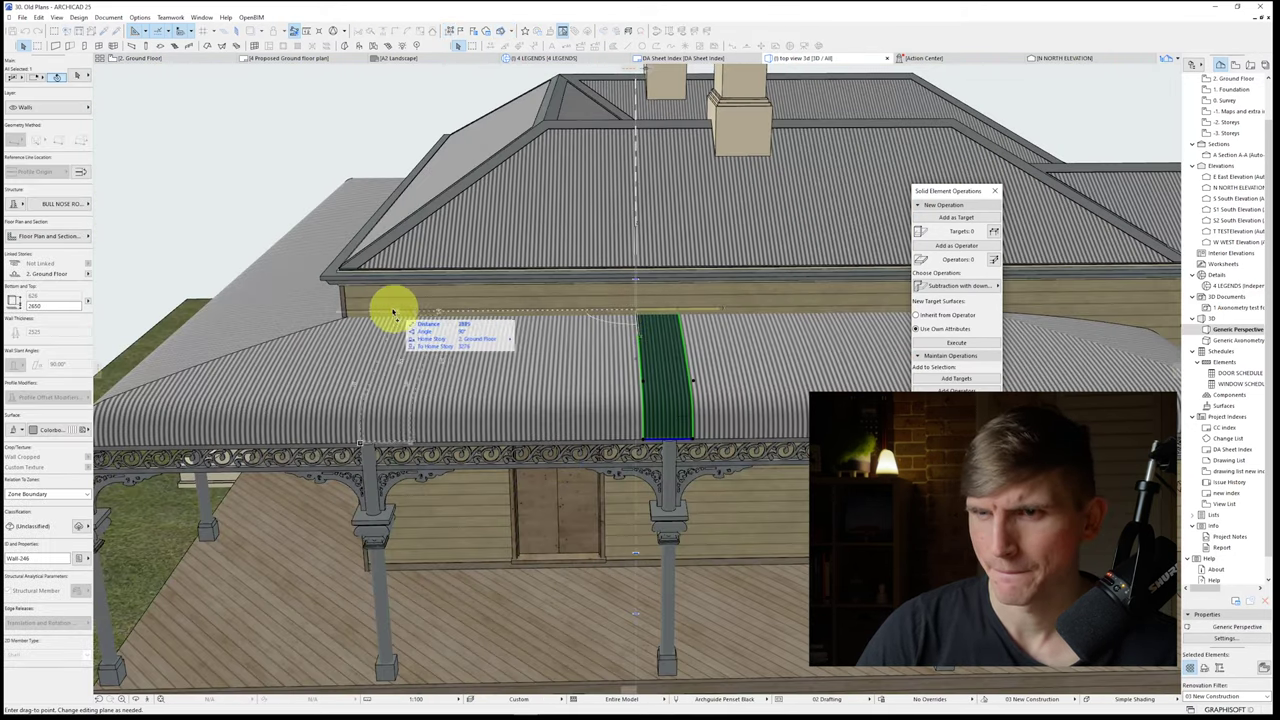
pyautogui.click(318, 326)
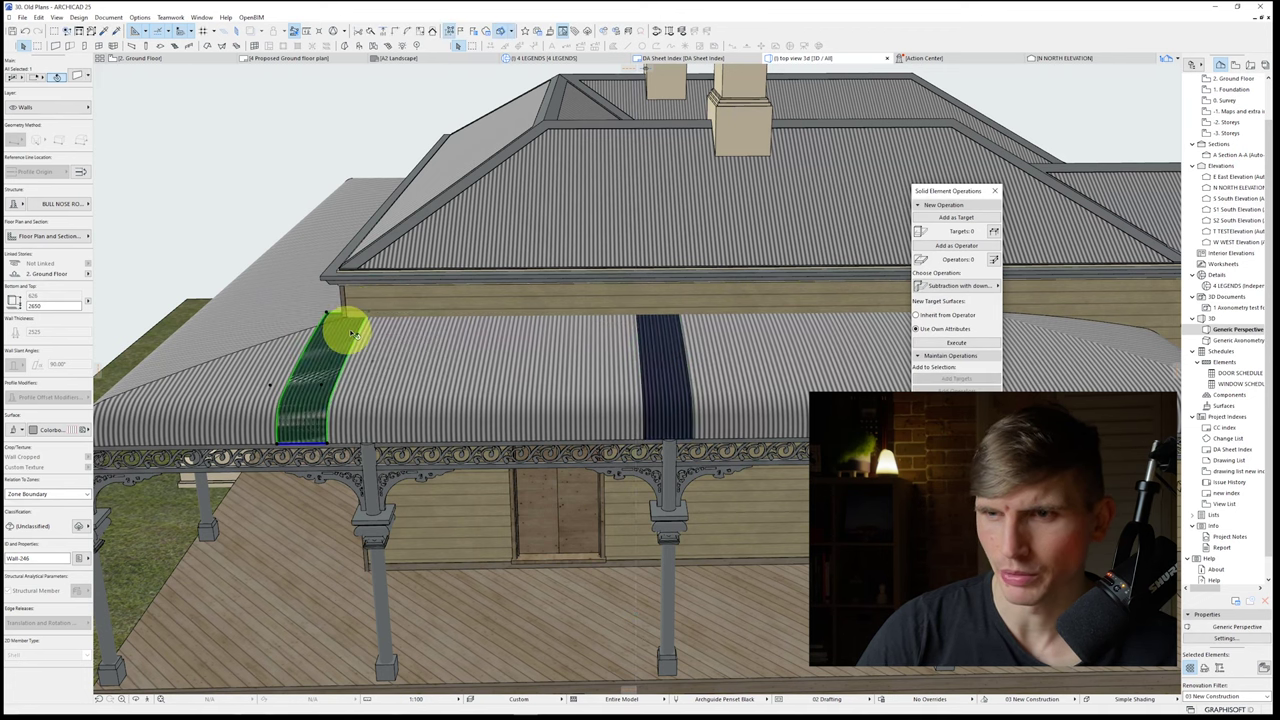
# Step: Delete the dark roof strip above the middle verandah post, keeping the copy at the corner of the house
pyautogui.click(678, 320)
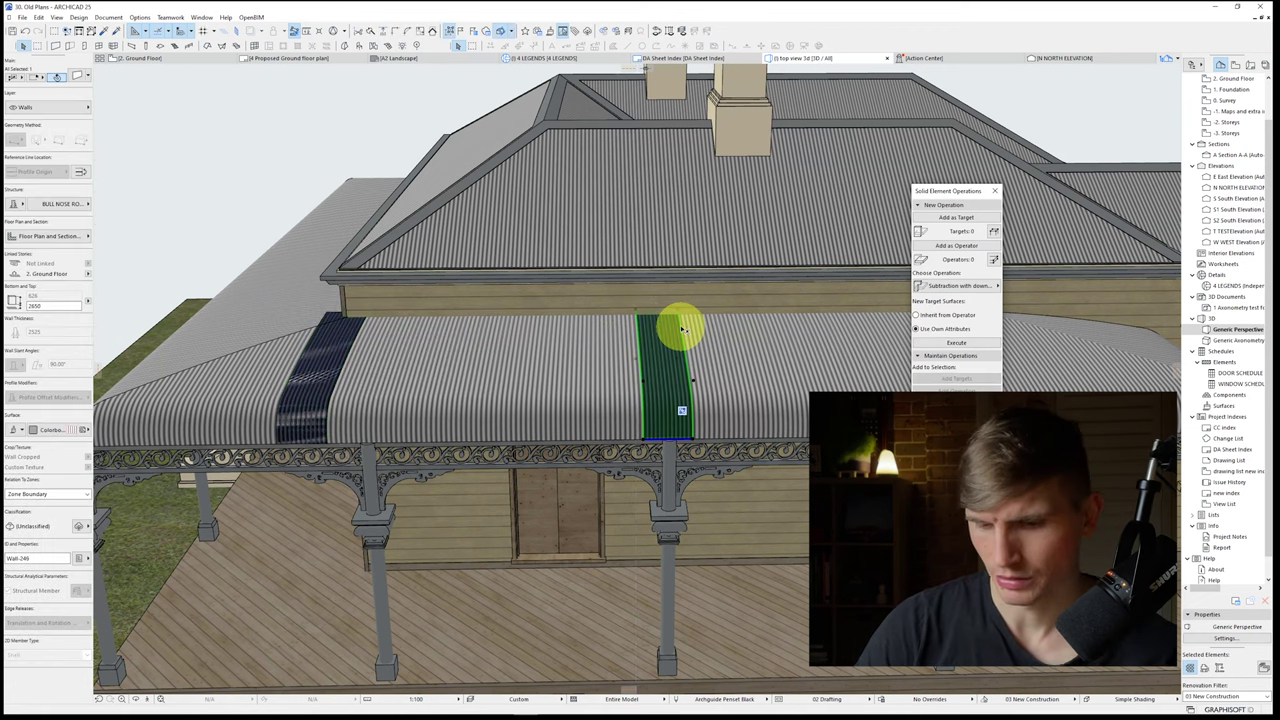
pyautogui.press('Delete')
pyautogui.click(353, 339)
pyautogui.keyDown('shift'); pyautogui.moveTo(353, 339); pyautogui.dragTo(340, 425, button='middle'); pyautogui.keyUp('shift')
pyautogui.click(338, 428)
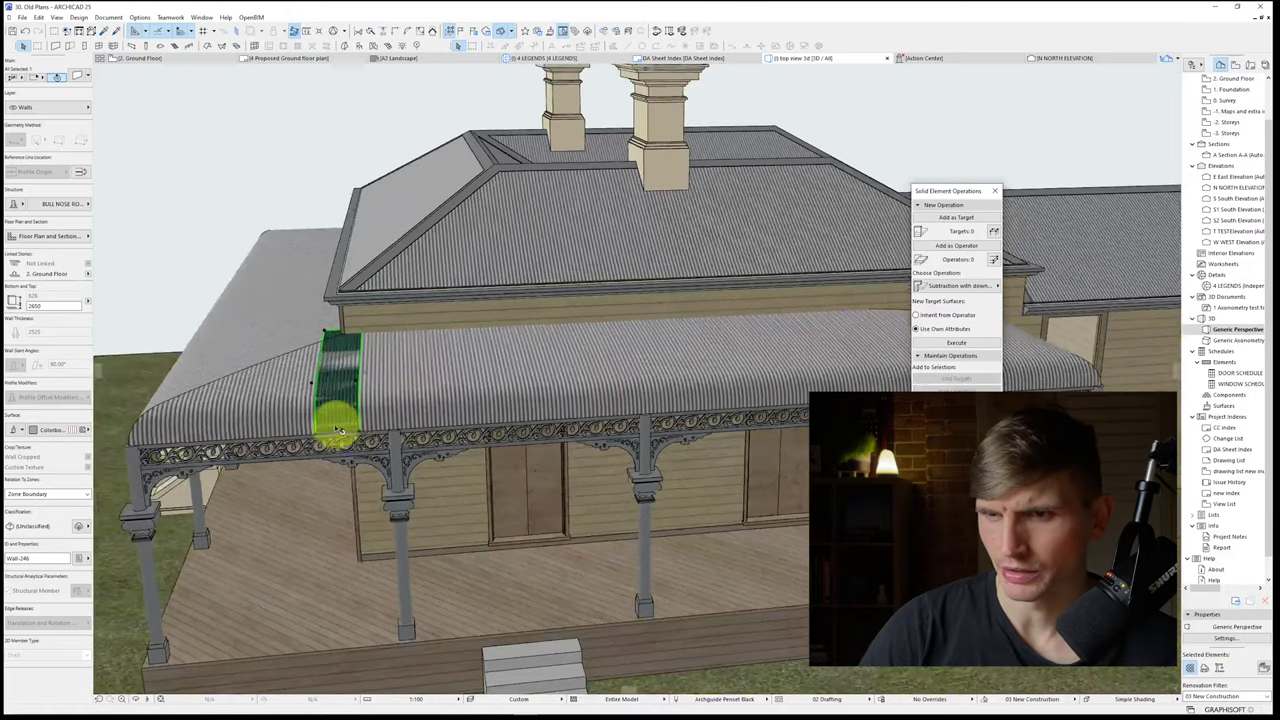
pyautogui.click(315, 436)
pyautogui.press('Escape')
pyautogui.press('Escape')
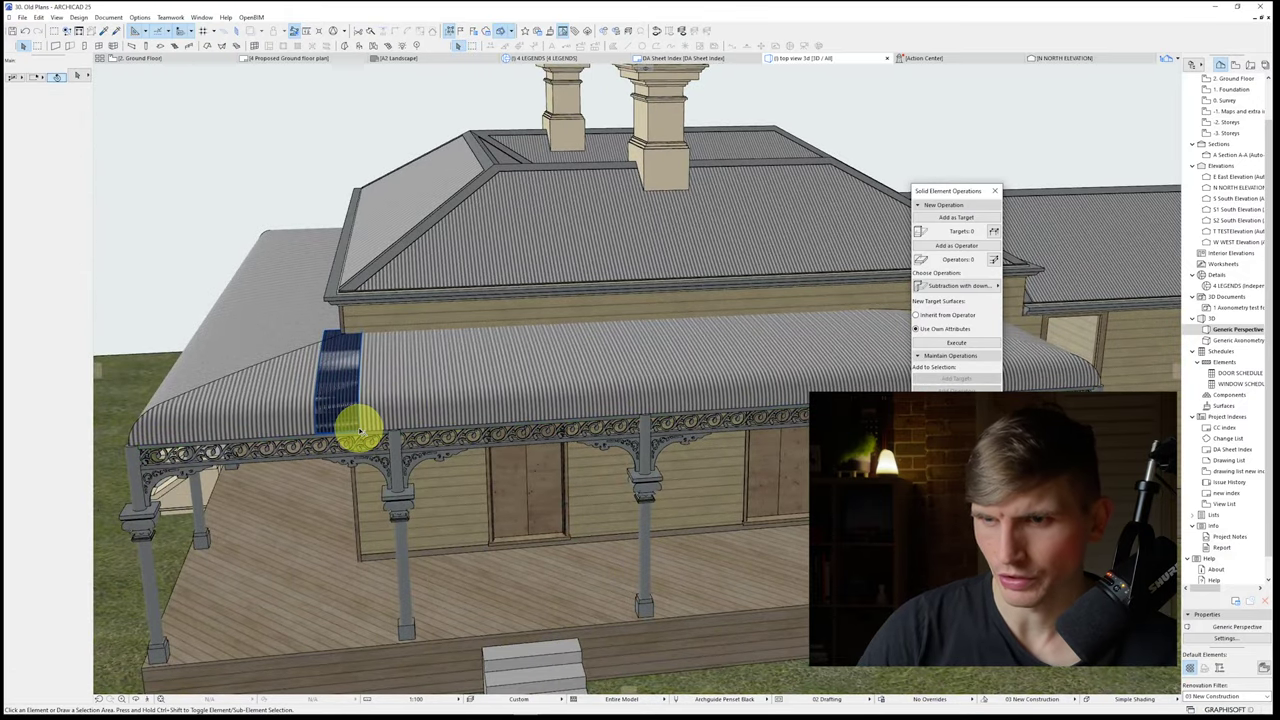
# Step: Multiply the remaining dark strip along the side verandah roof with the Spread method at 1000 spacing, up to its far end
pyautogui.click(361, 431)
pyautogui.click(361, 432)
pyautogui.hotkey('ctrl', 'u')
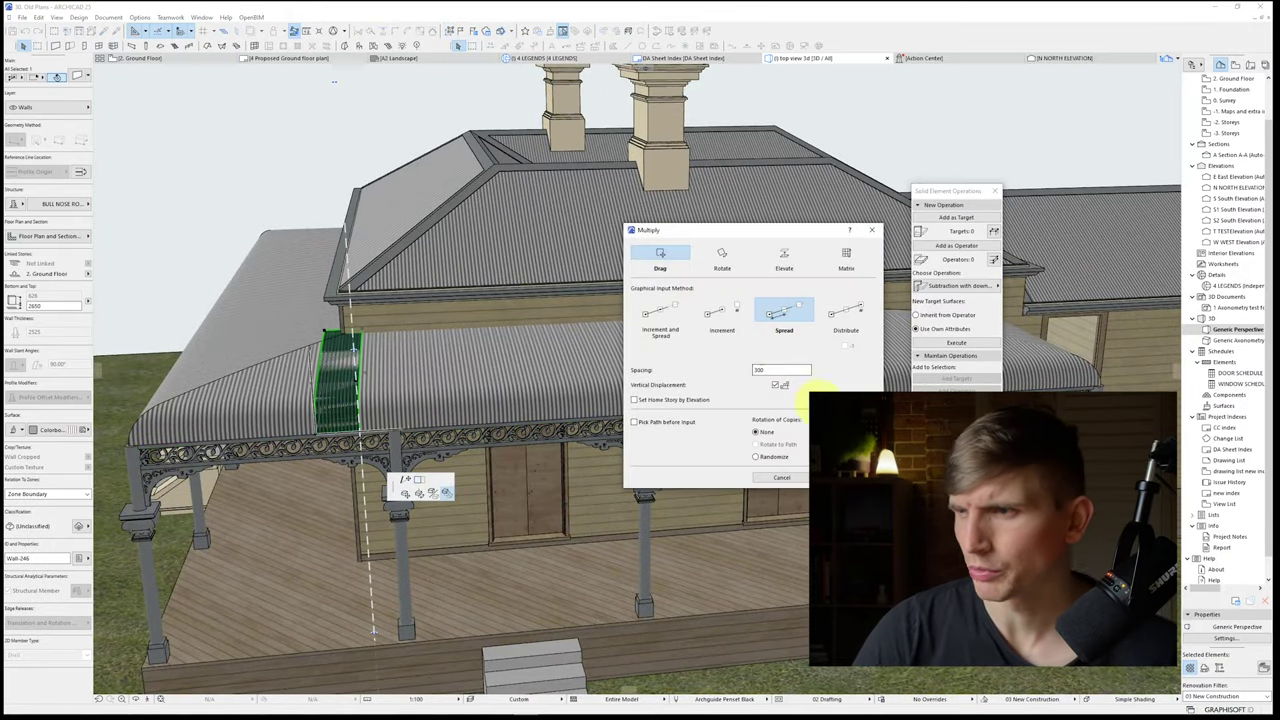
pyautogui.press('Return')
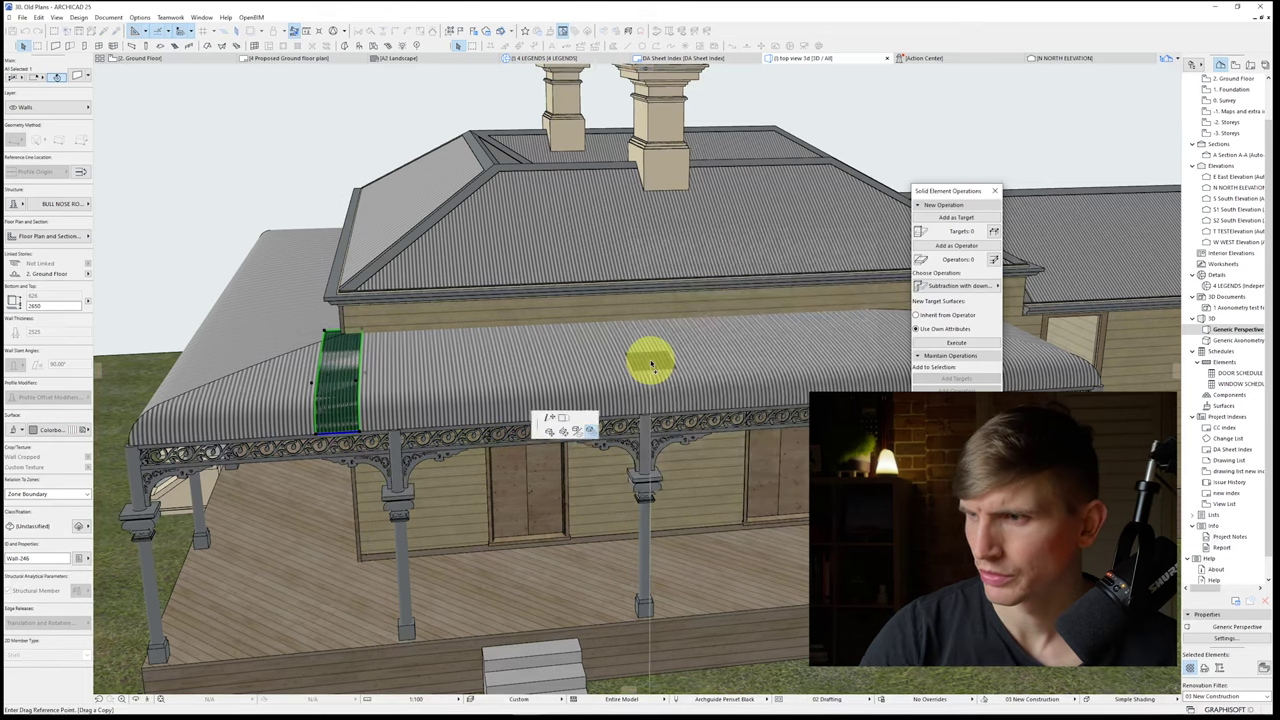
pyautogui.scroll(-3, 651, 363)
pyautogui.moveTo(651, 363); pyautogui.dragTo(536, 400, button='middle')
pyautogui.click(810, 385)
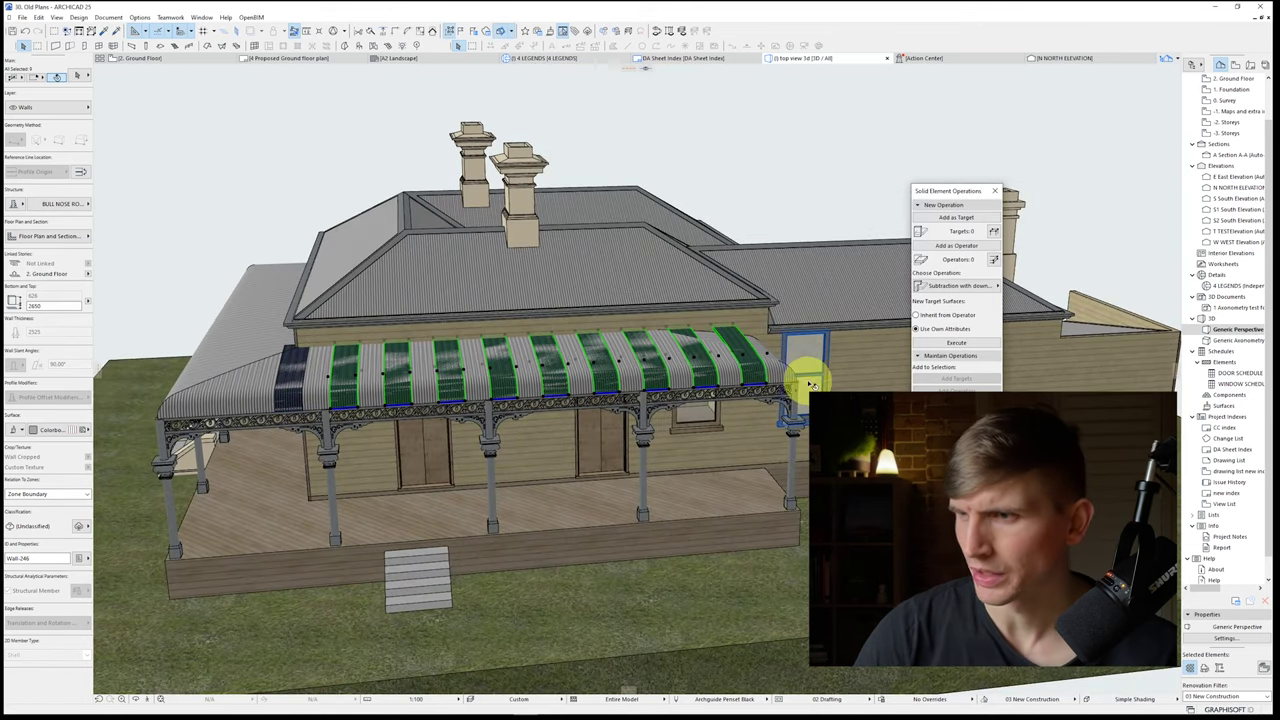
# Step: Multiply the same strip the other way at 1000 spacing, out to the outer corner of the verandah roof
pyautogui.click(276, 414)
pyautogui.click(276, 414)
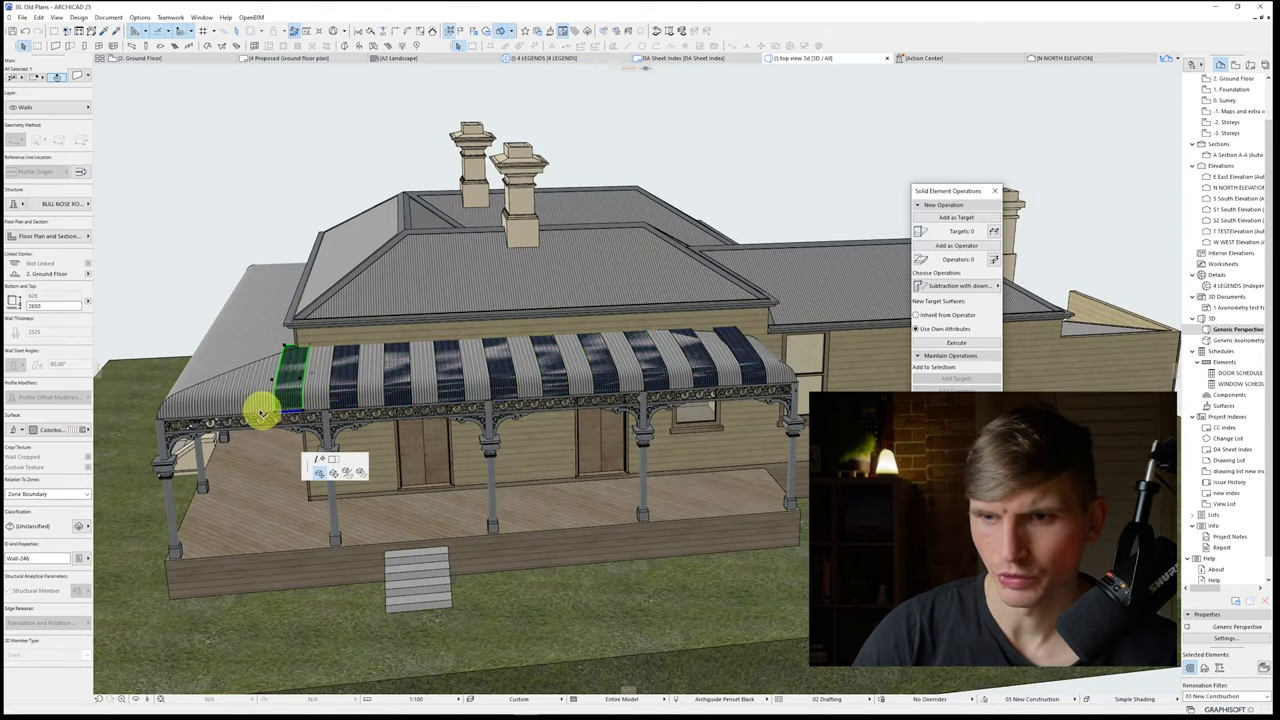
pyautogui.click(358, 471)
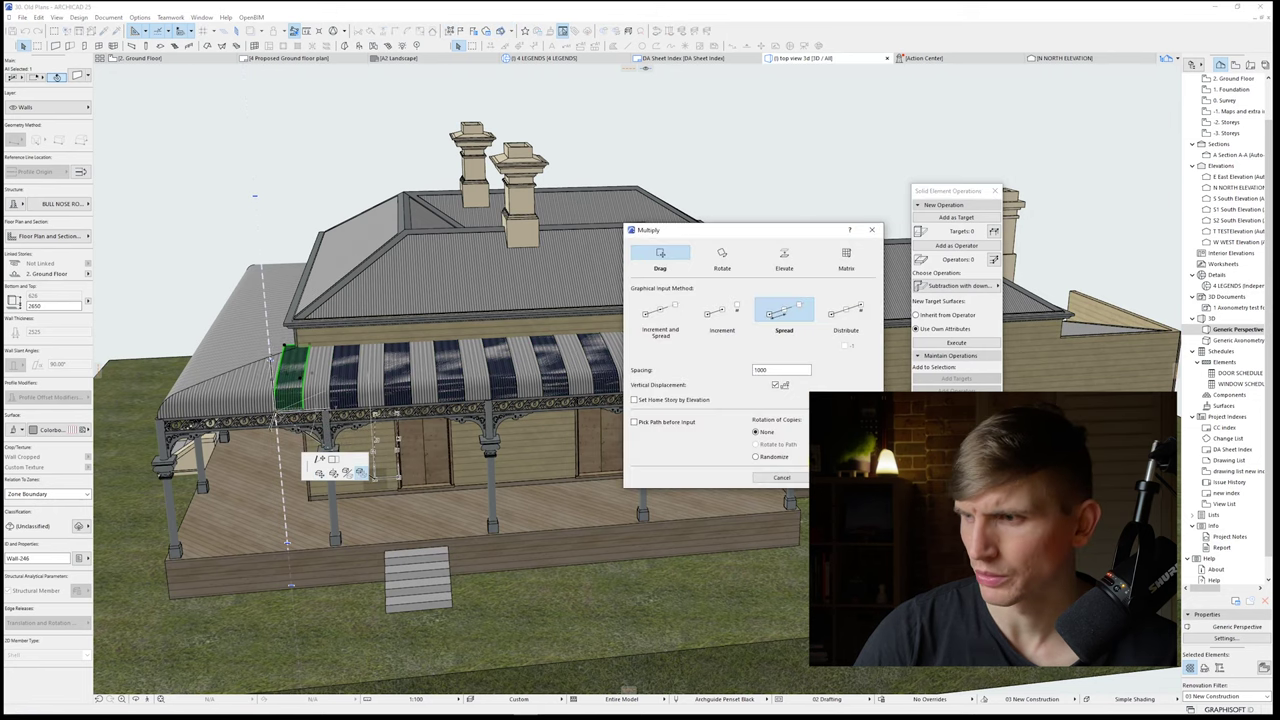
pyautogui.press('Return')
pyautogui.click(275, 411)
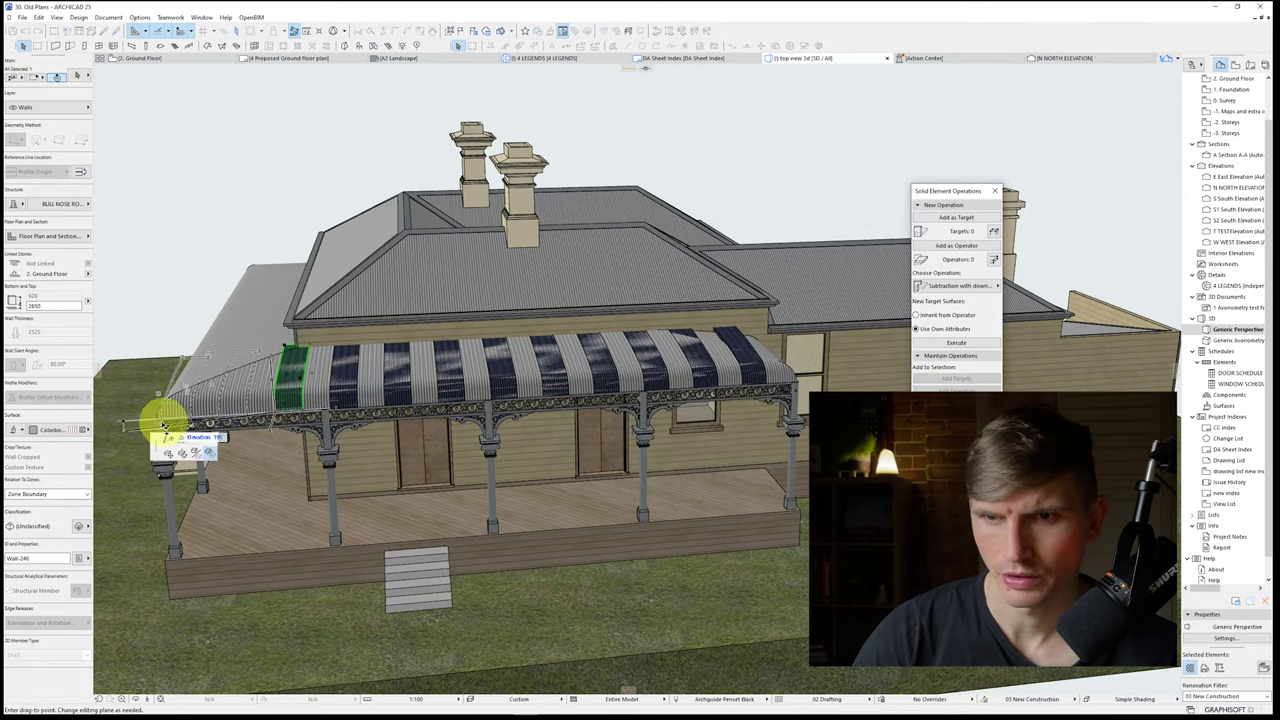
pyautogui.moveTo(165, 425); pyautogui.dragTo(120, 420)
pyautogui.keyDown('shift'); pyautogui.moveTo(206, 409); pyautogui.dragTo(382, 482, button='middle'); pyautogui.keyUp('shift')
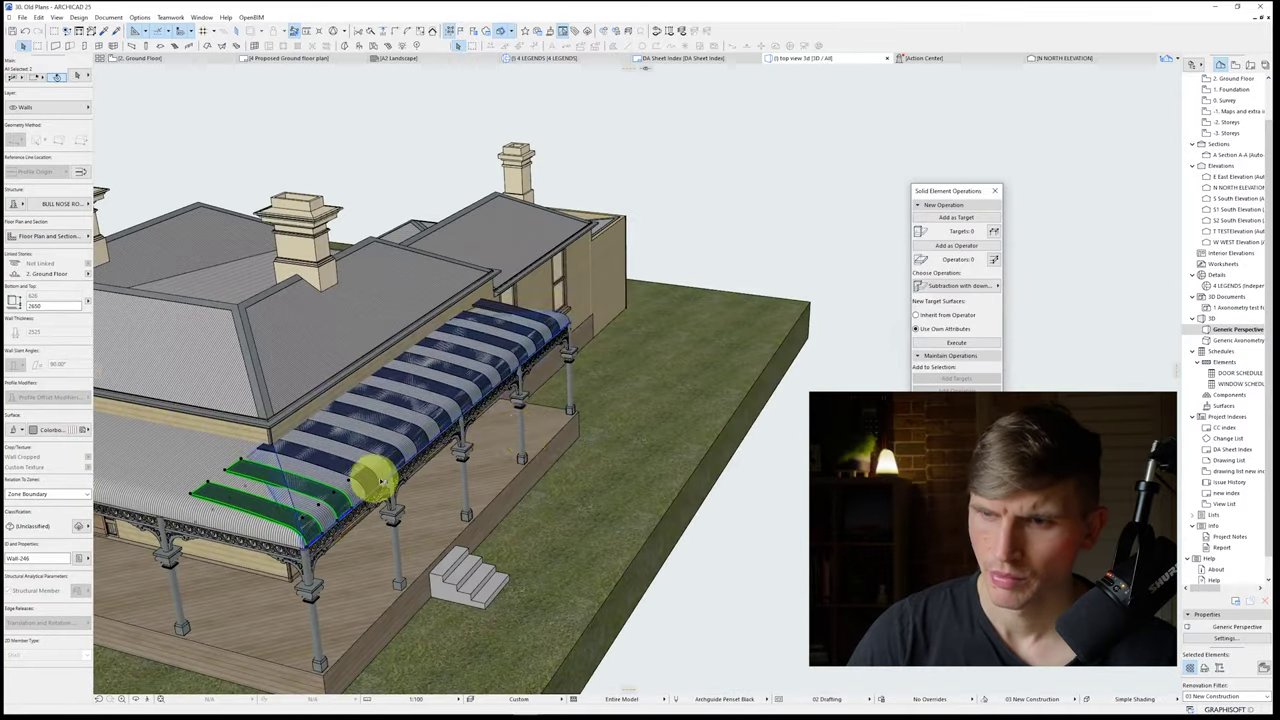
# Step: Undo and redo both multiplications to reselect all the dark strips, and mirror a copy of them about the corner's hip line
pyautogui.hotkey('ctrl', 'z')
pyautogui.hotkey('ctrl', 'z')
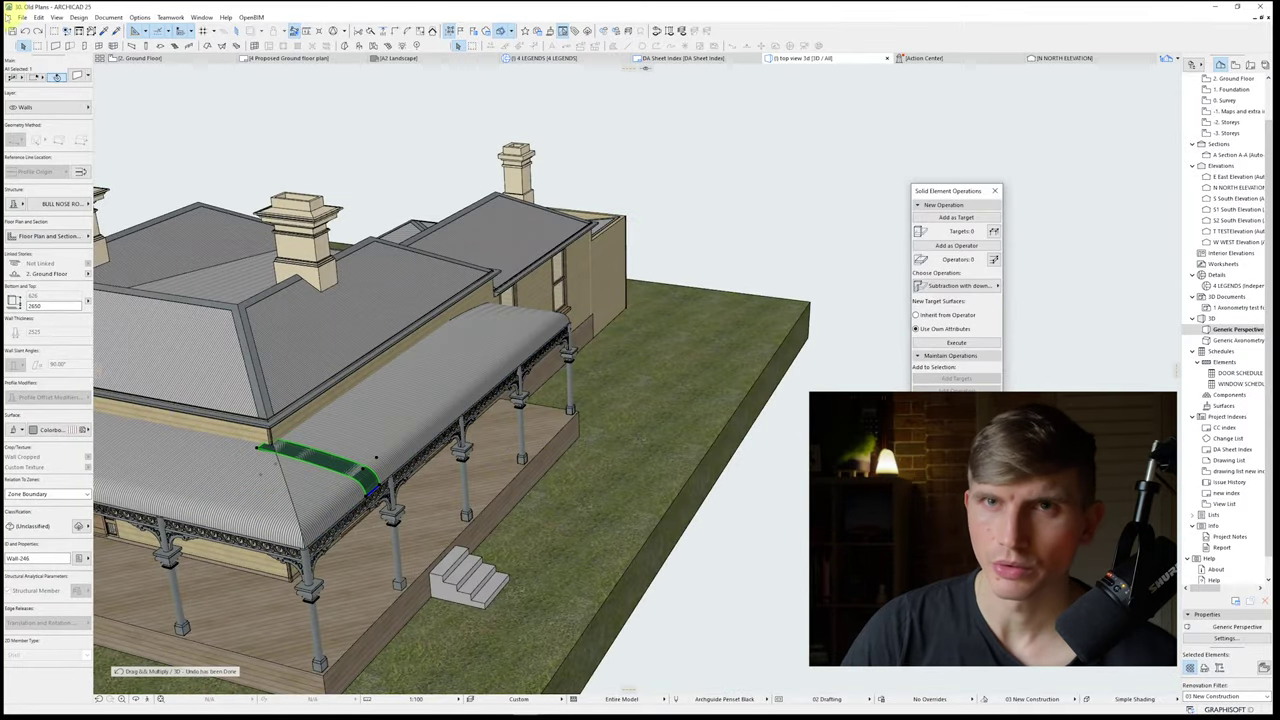
pyautogui.click(38, 31)
pyautogui.click(38, 31)
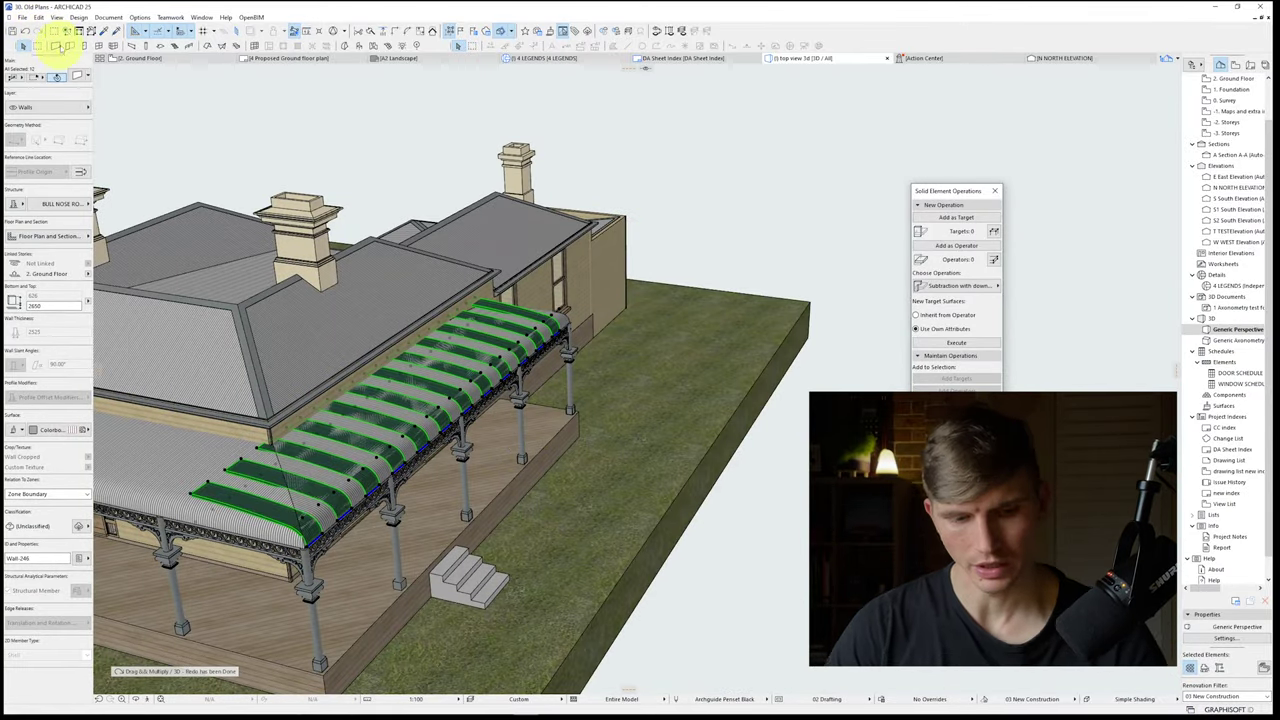
pyautogui.hotkey('ctrl', 'shift', 'm')
pyautogui.click(272, 442)
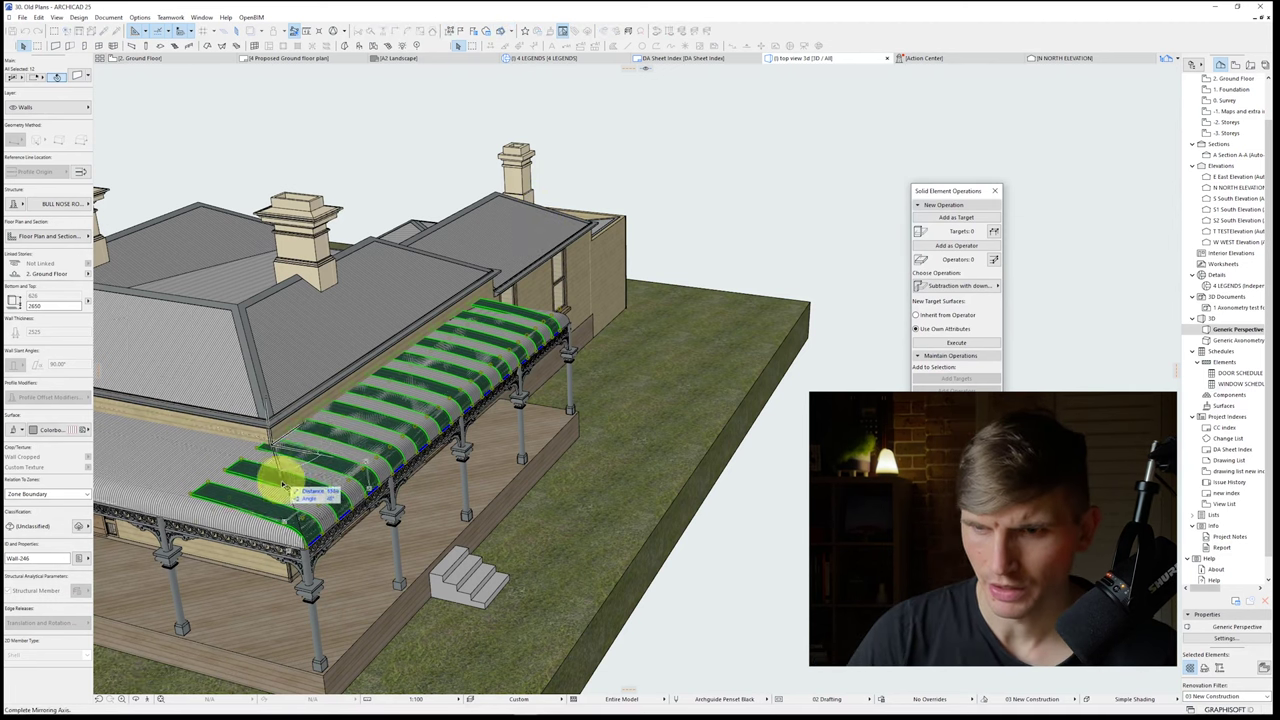
pyautogui.click(307, 529)
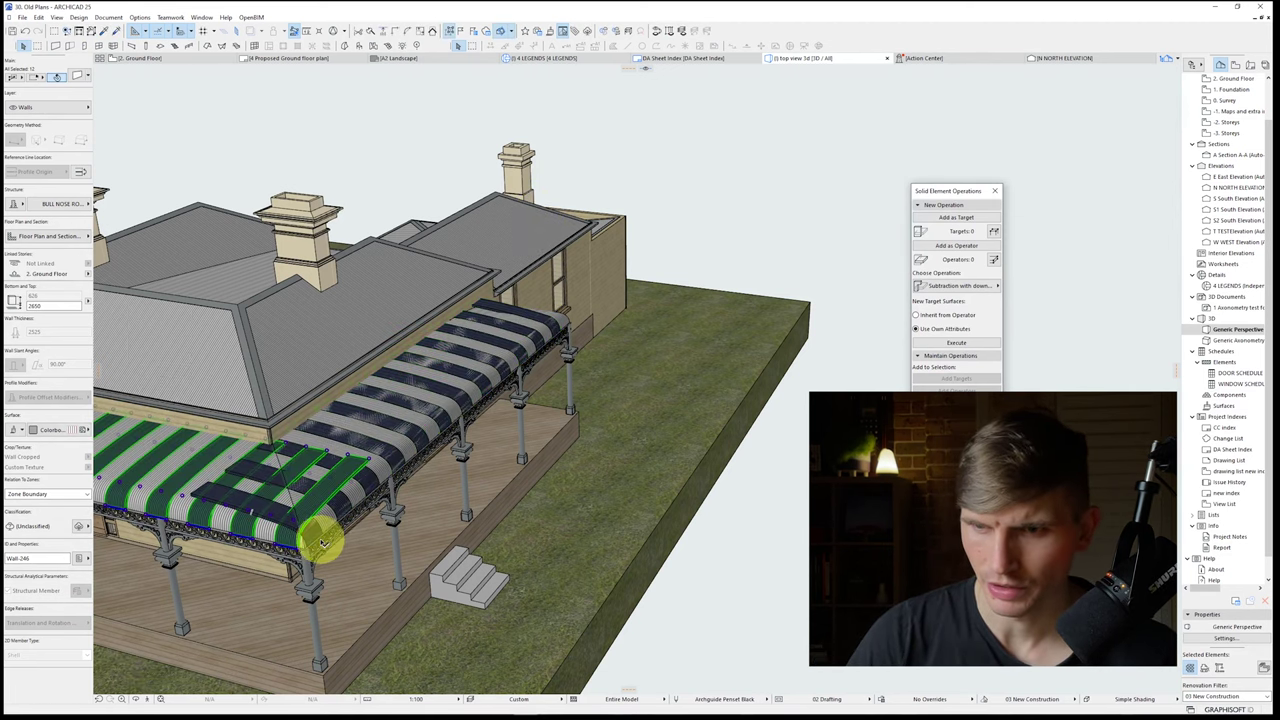
pyautogui.press('Escape')
# Step: Copy the front roof's end strip 1000 mm towards the far corner and mirror a copy of it about that corner's hip line
pyautogui.keyDown('shift'); pyautogui.moveTo(317, 541); pyautogui.dragTo(624, 556, button='middle'); pyautogui.keyUp('shift')
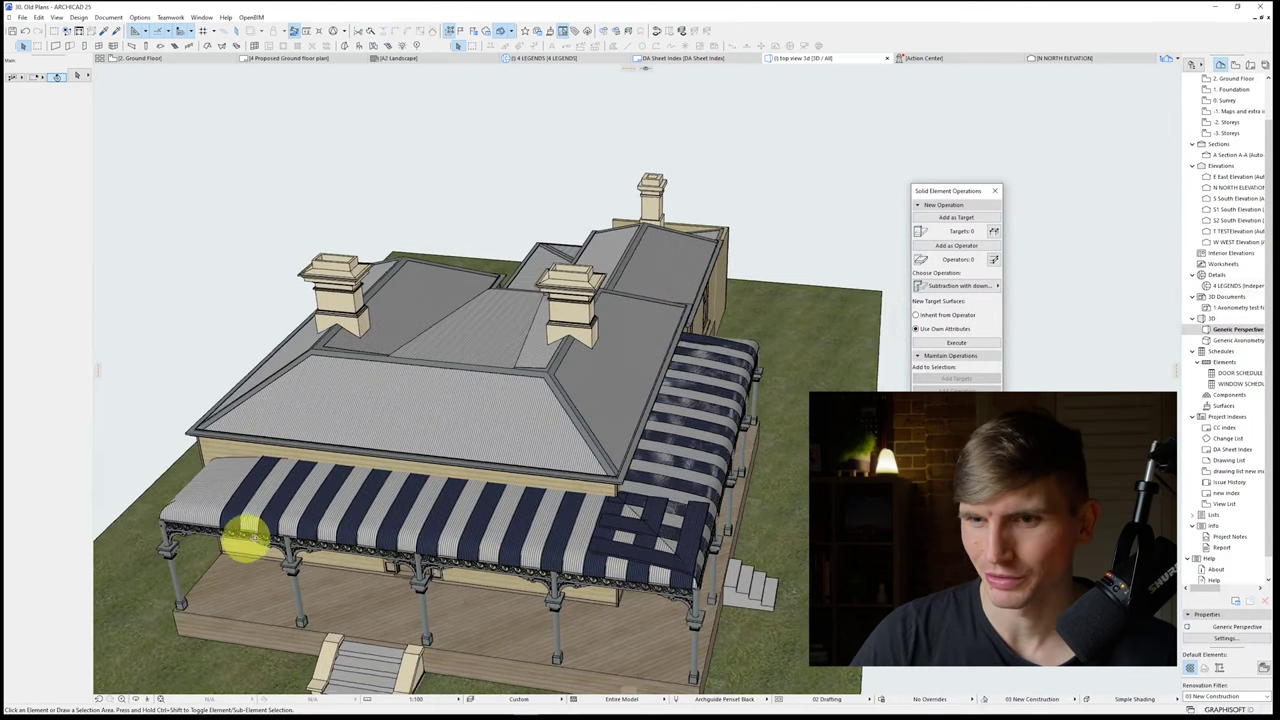
pyautogui.keyDown('shift'); pyautogui.moveTo(246, 529); pyautogui.dragTo(394, 531, button='middle'); pyautogui.keyUp('shift')
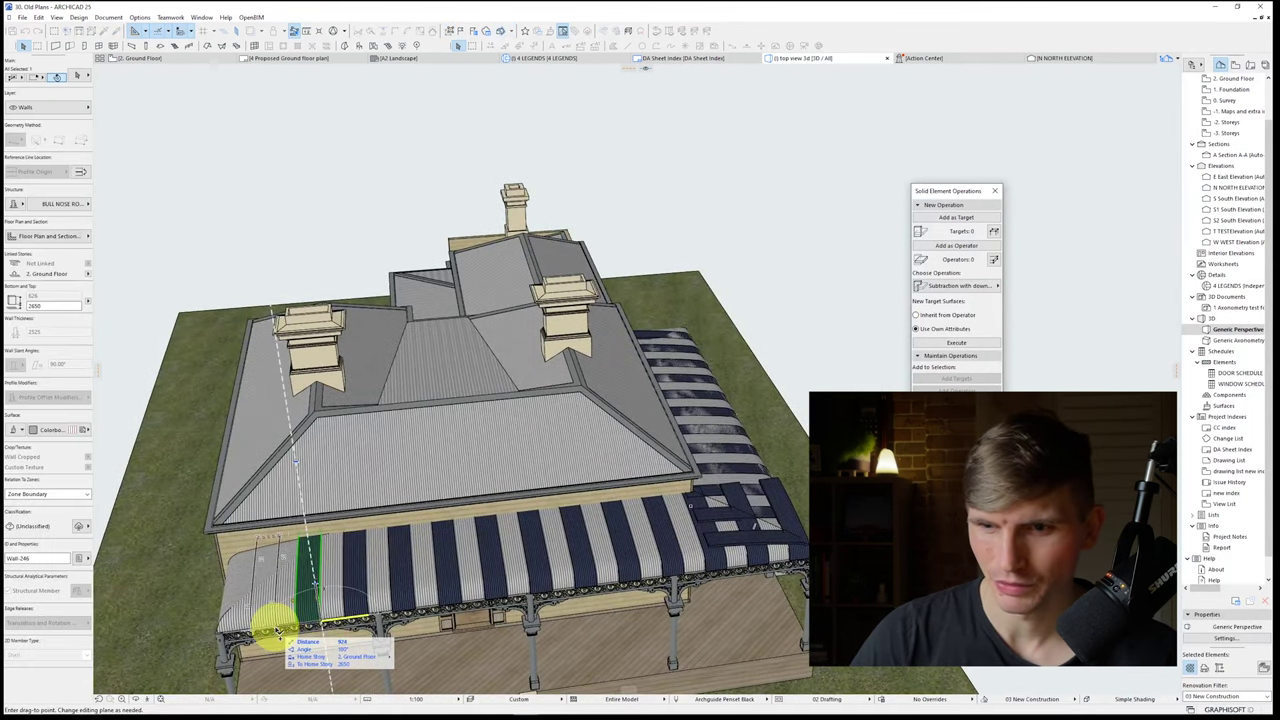
pyautogui.write('100')
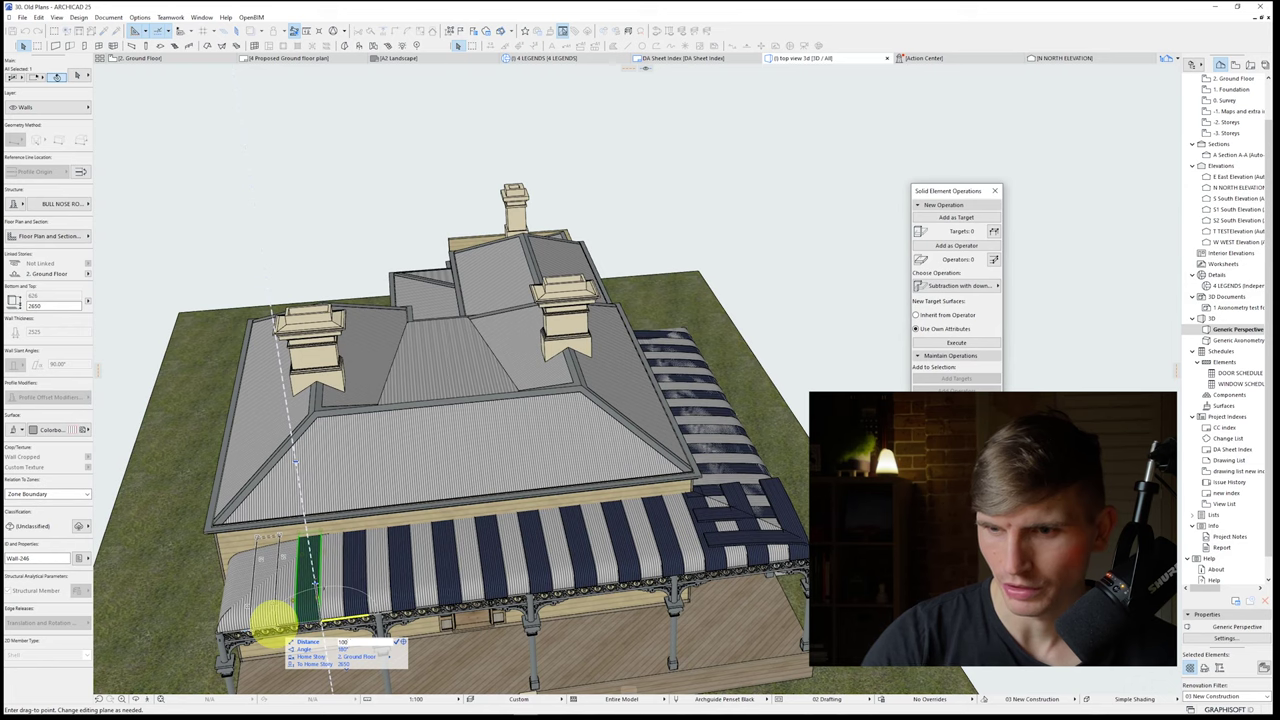
pyautogui.write('0')
pyautogui.press('Return')
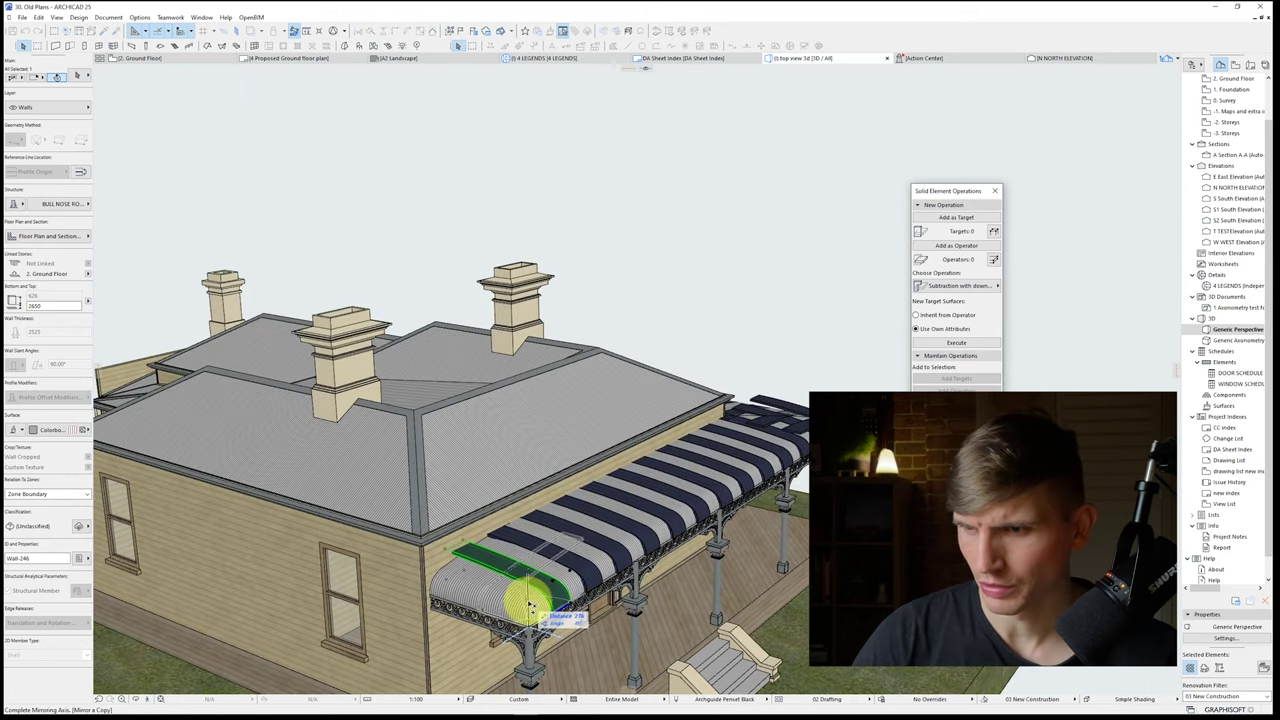
pyautogui.click(530, 604)
pyautogui.hotkey('ctrl', 'd')
pyautogui.click(479, 609)
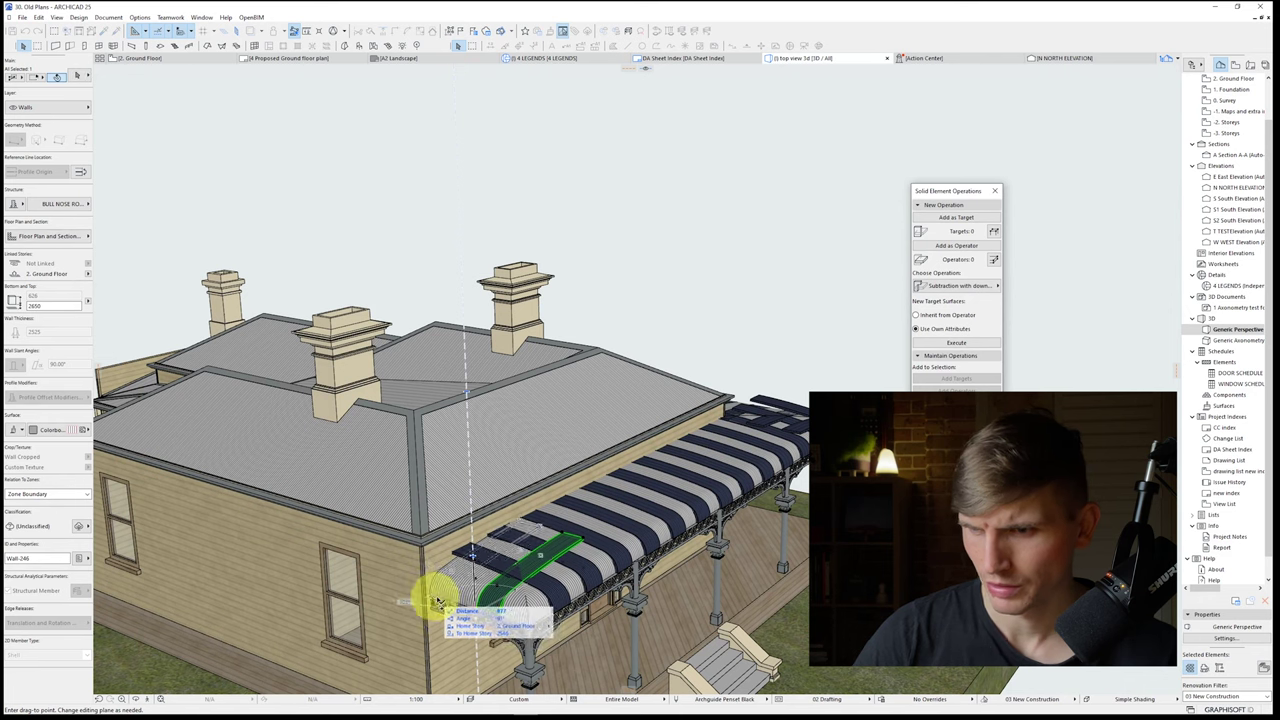
pyautogui.keyDown('shift'); pyautogui.moveTo(484, 603); pyautogui.dragTo(551, 497, button='middle'); pyautogui.keyUp('shift')
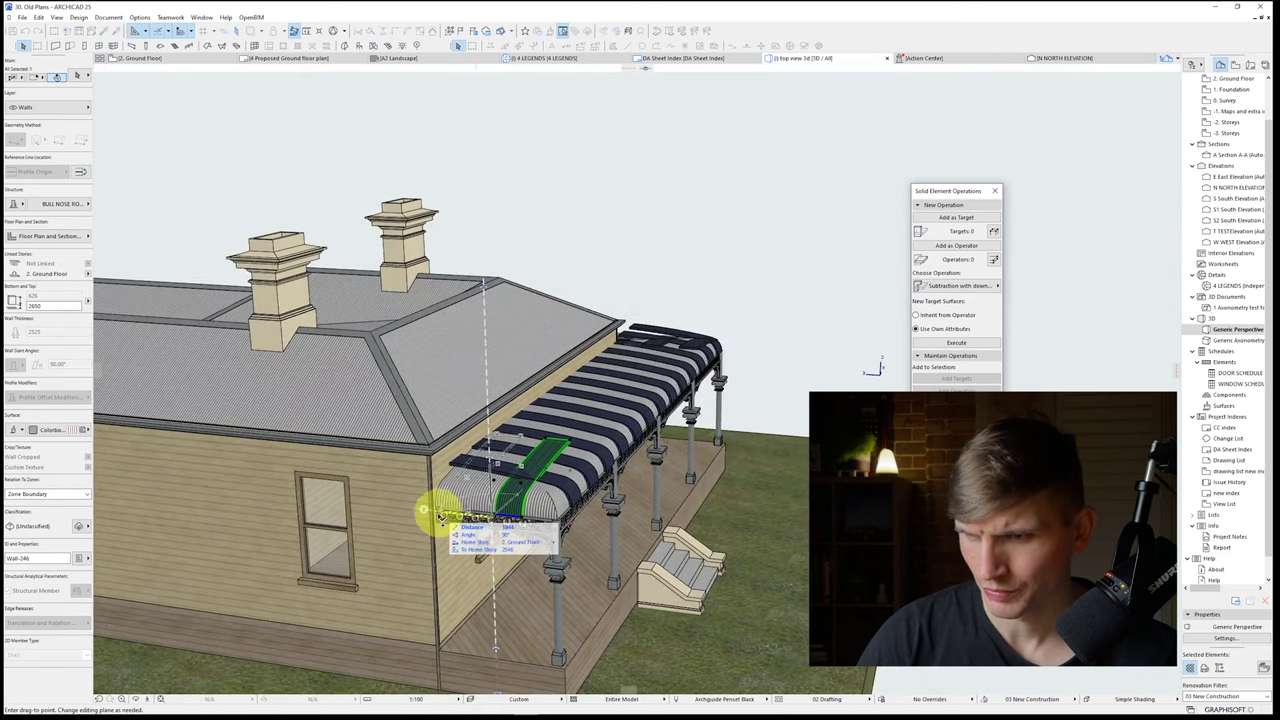
pyautogui.press('Escape')
# Step: On the ground floor plan, copy the mirrored strip along the short verandah return towards the house wall
pyautogui.press('F2')
pyautogui.scroll(-1, 411, 427)
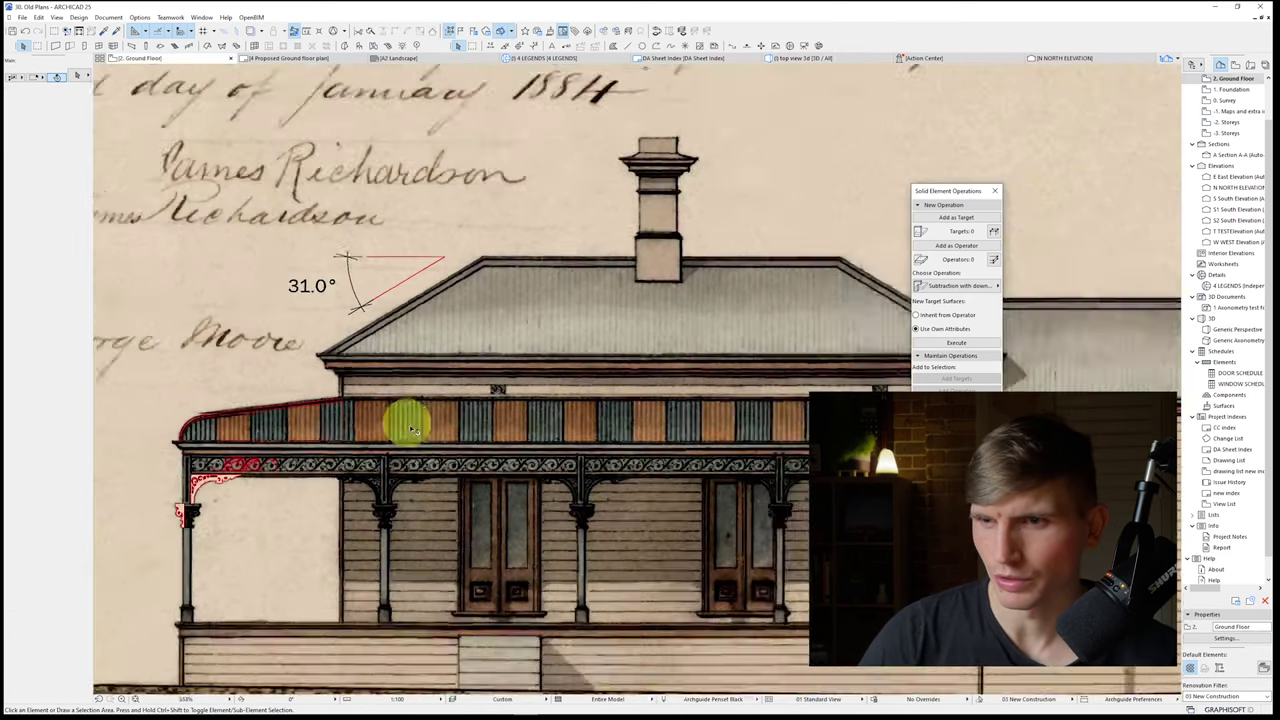
pyautogui.scroll(-6, 411, 428)
pyautogui.moveTo(411, 428); pyautogui.dragTo(923, 304, button='middle')
pyautogui.scroll(5, 420, 522)
pyautogui.moveTo(425, 526); pyautogui.dragTo(378, 497)
pyautogui.press('Escape')
pyautogui.press('Escape')
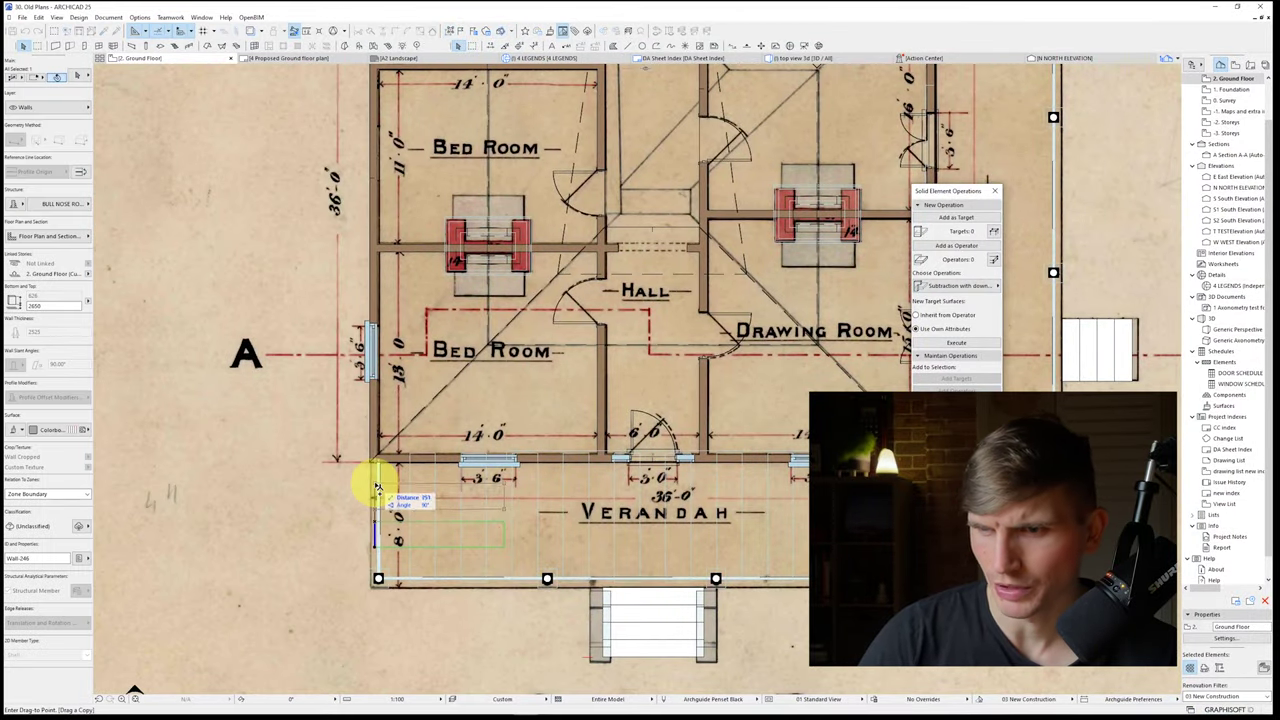
pyautogui.press('F3')
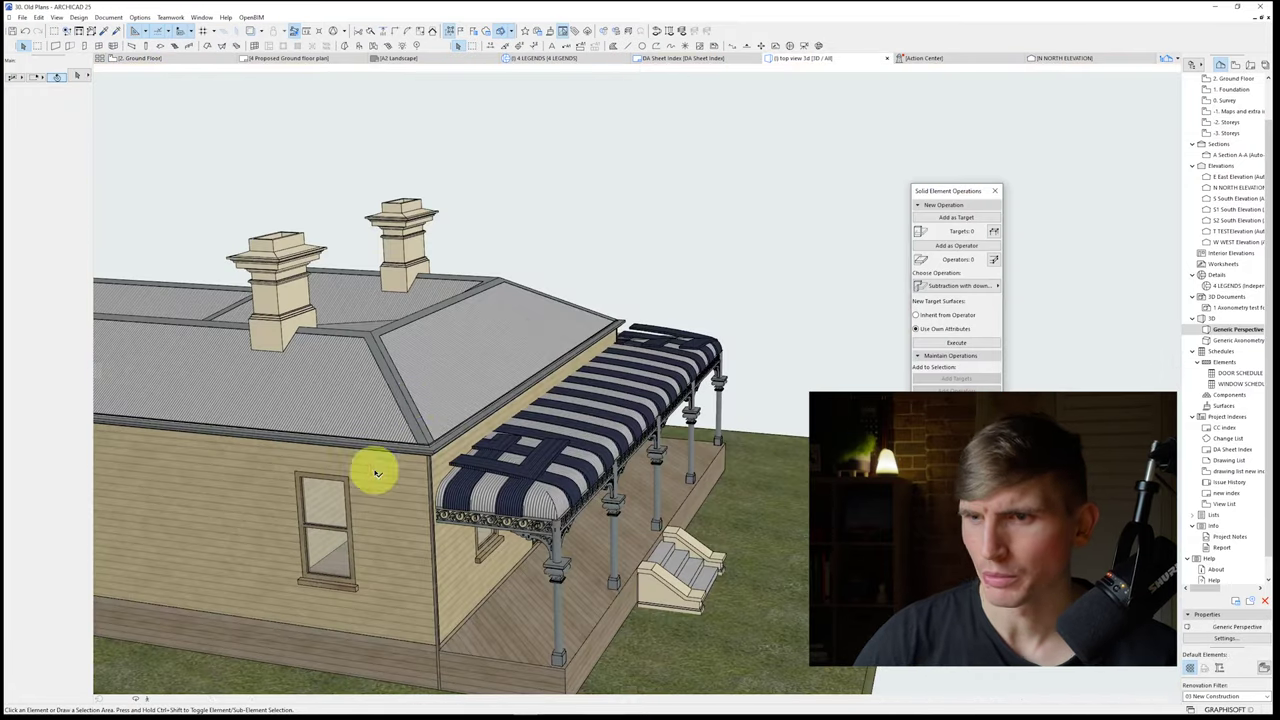
# Step: Trim the two return strips by subtraction with upward extrusion, using the front verandah roof as operator
pyautogui.scroll(3, 450, 481)
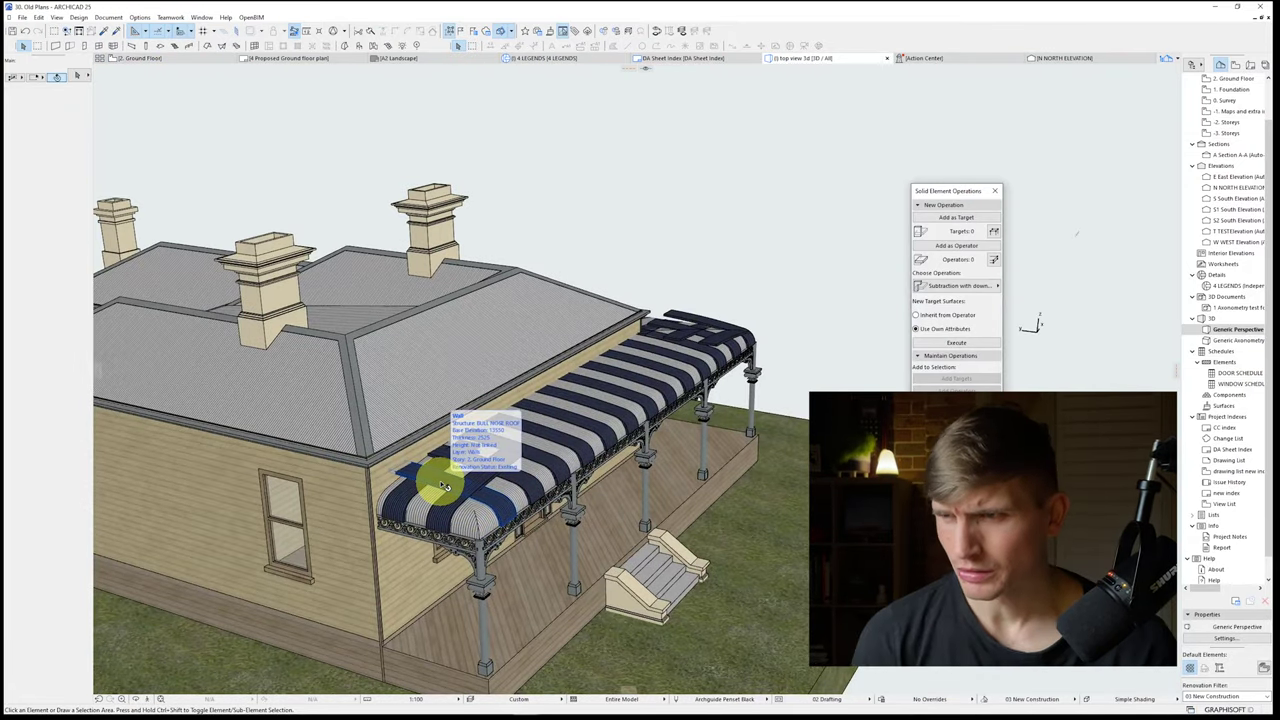
pyautogui.scroll(2, 446, 488)
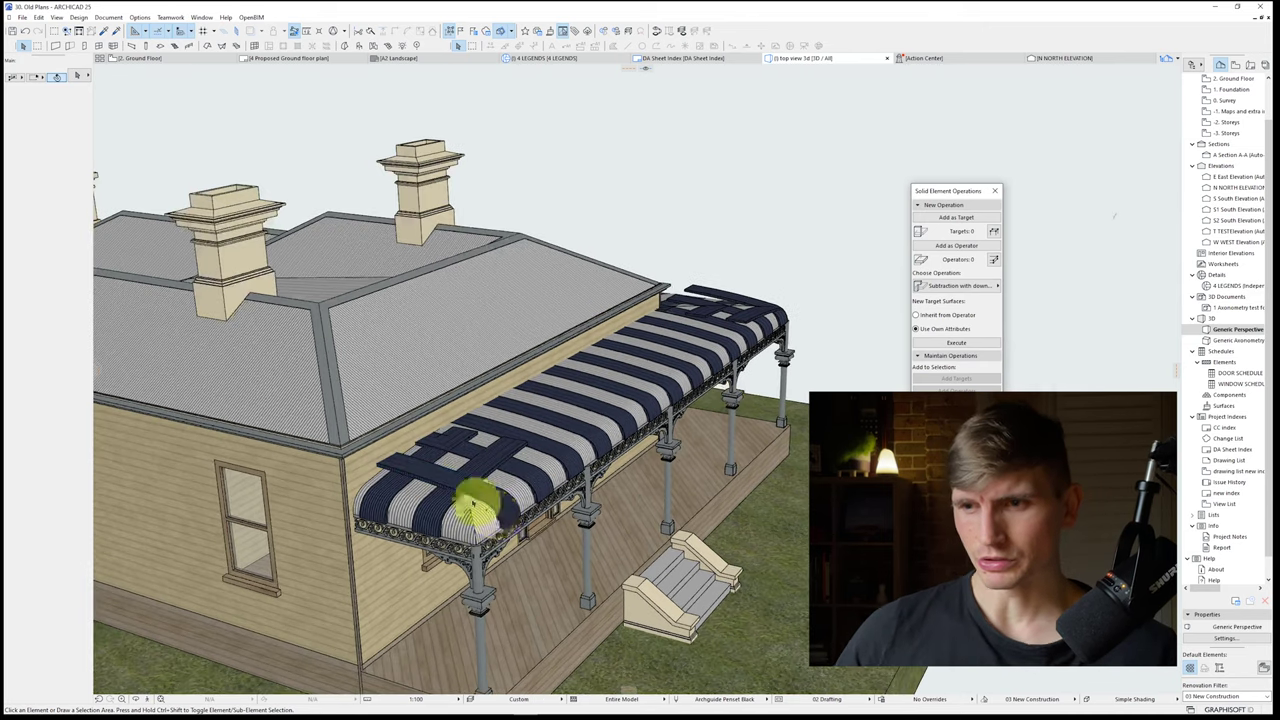
pyautogui.click(455, 447)
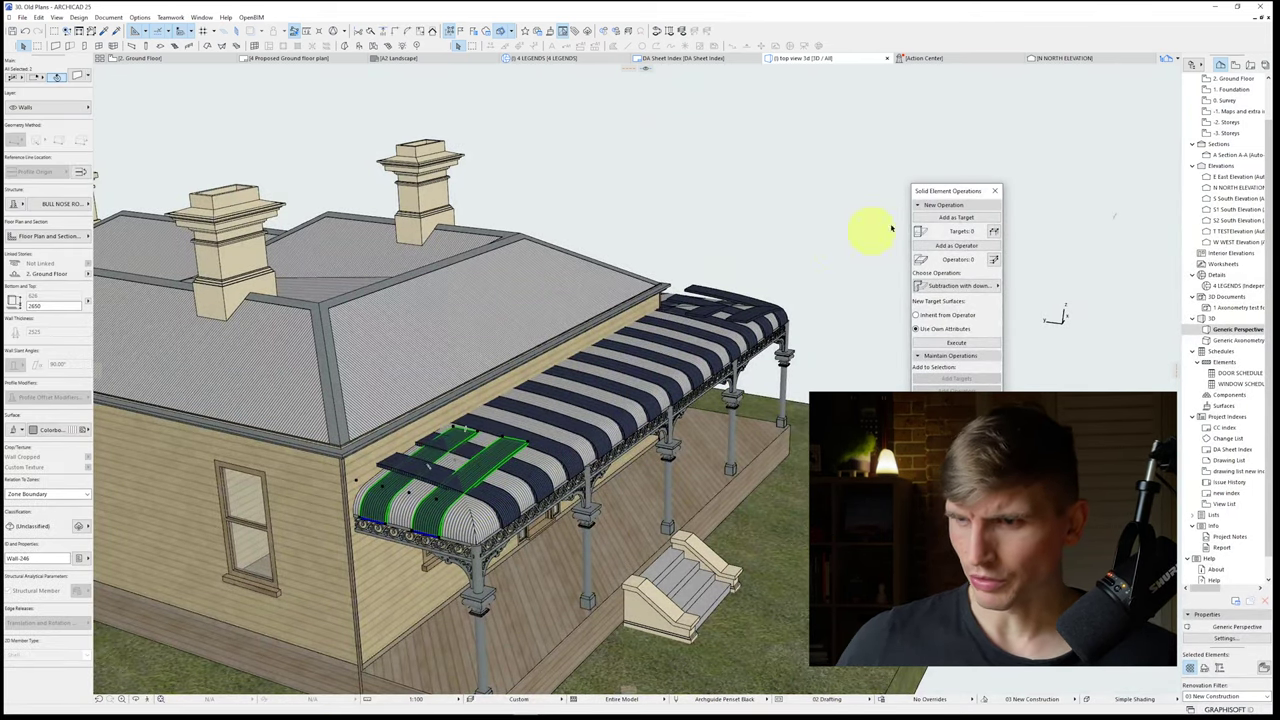
pyautogui.click(518, 496)
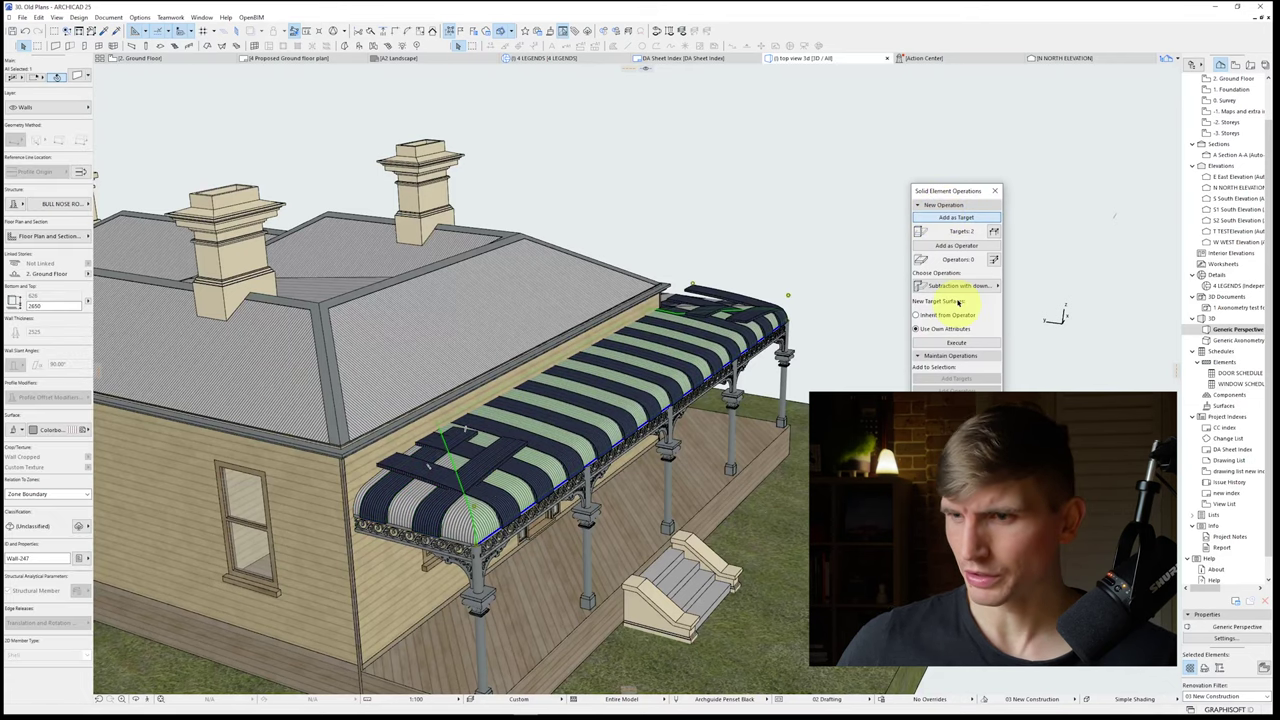
pyautogui.click(965, 247)
pyautogui.click(955, 286)
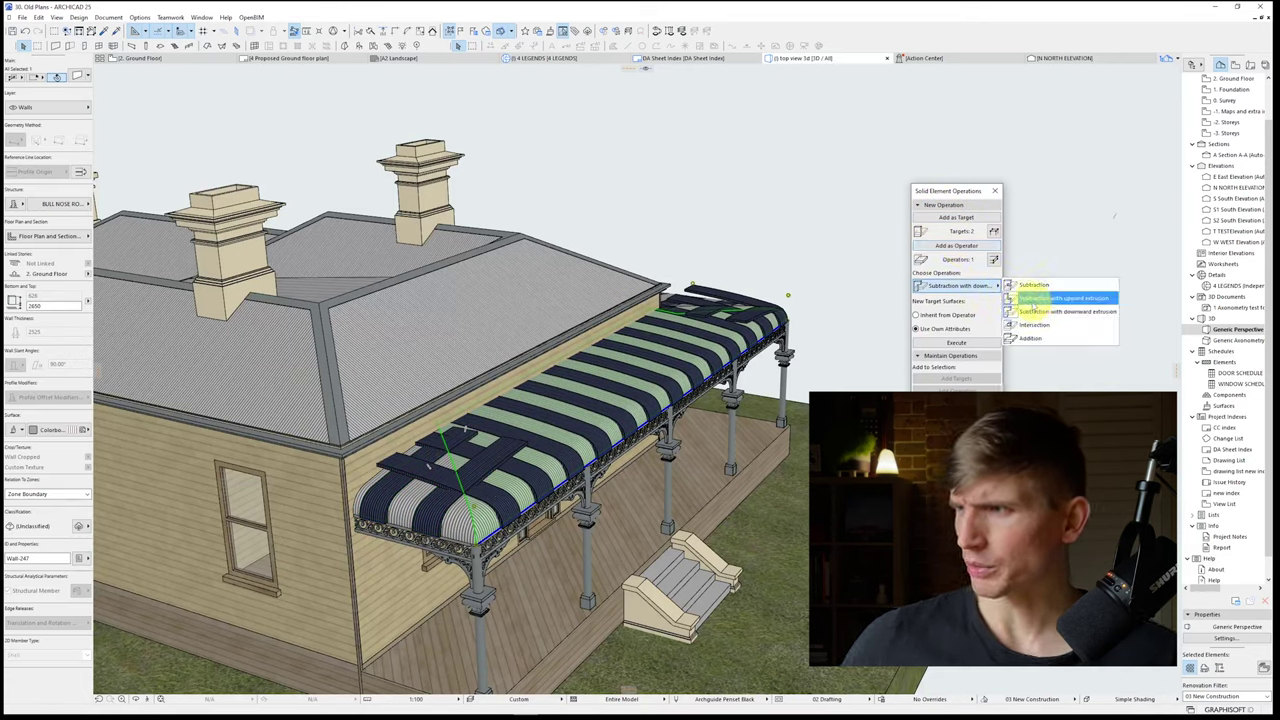
pyautogui.click(1030, 298)
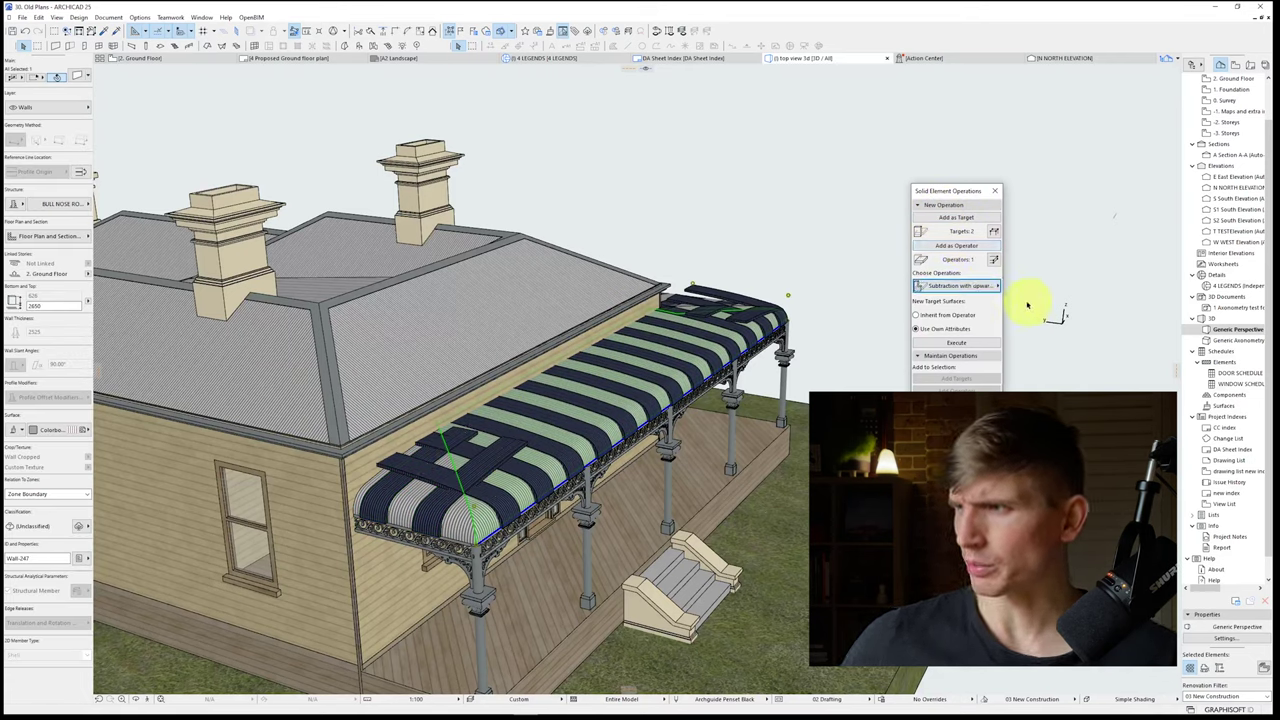
pyautogui.click(967, 343)
# Step: Trim the two front strips nearest that corner by subtraction with upward extrusion, using the short return roof as operator
pyautogui.click(470, 490)
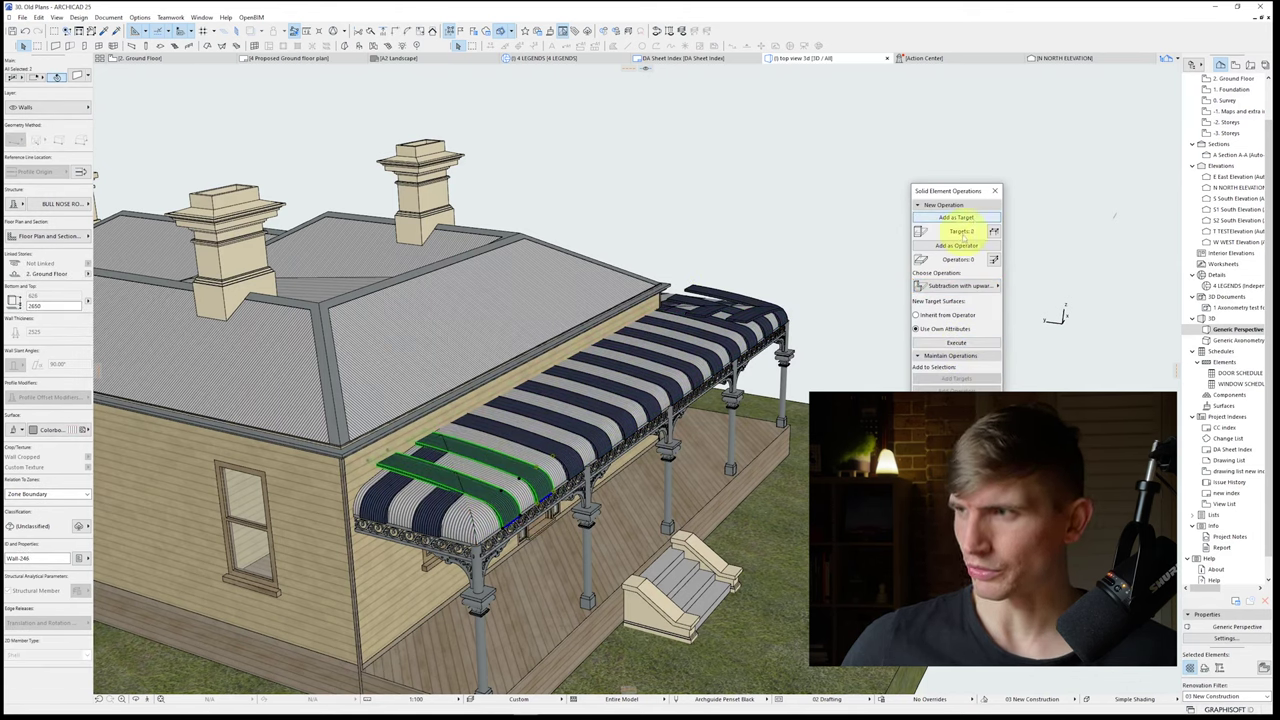
pyautogui.click(564, 452)
pyautogui.click(453, 530)
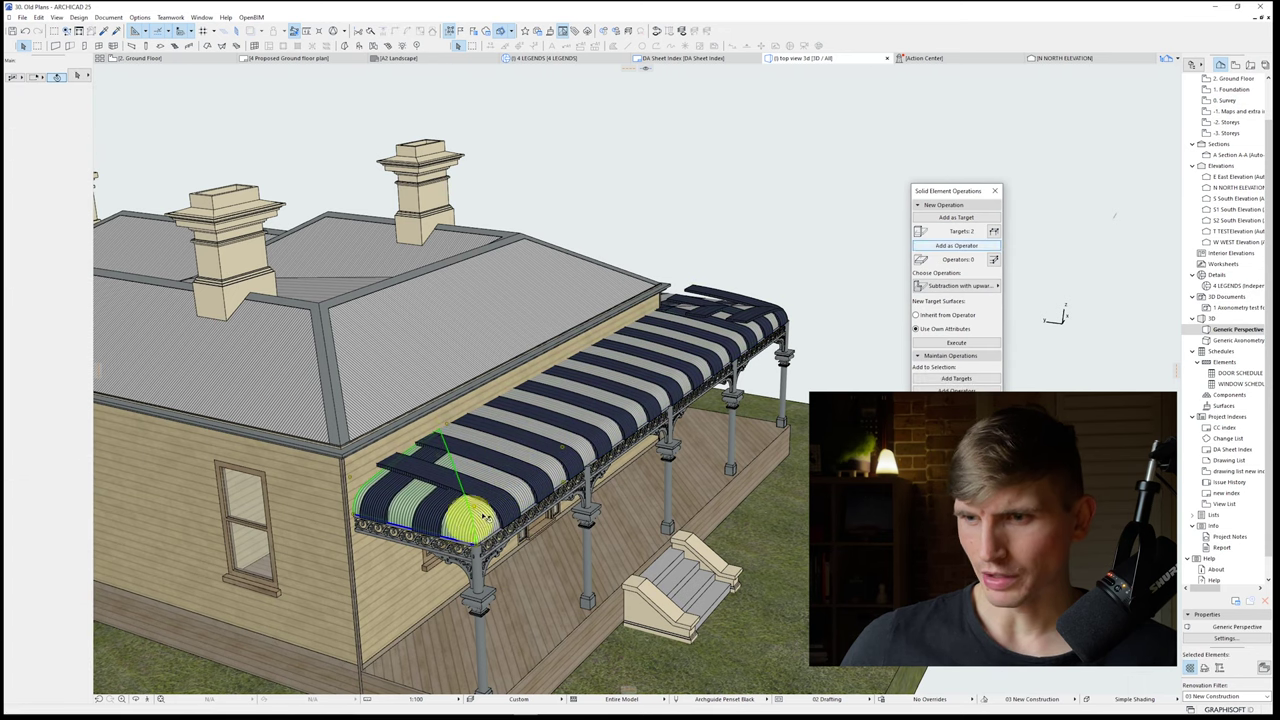
pyautogui.click(967, 286)
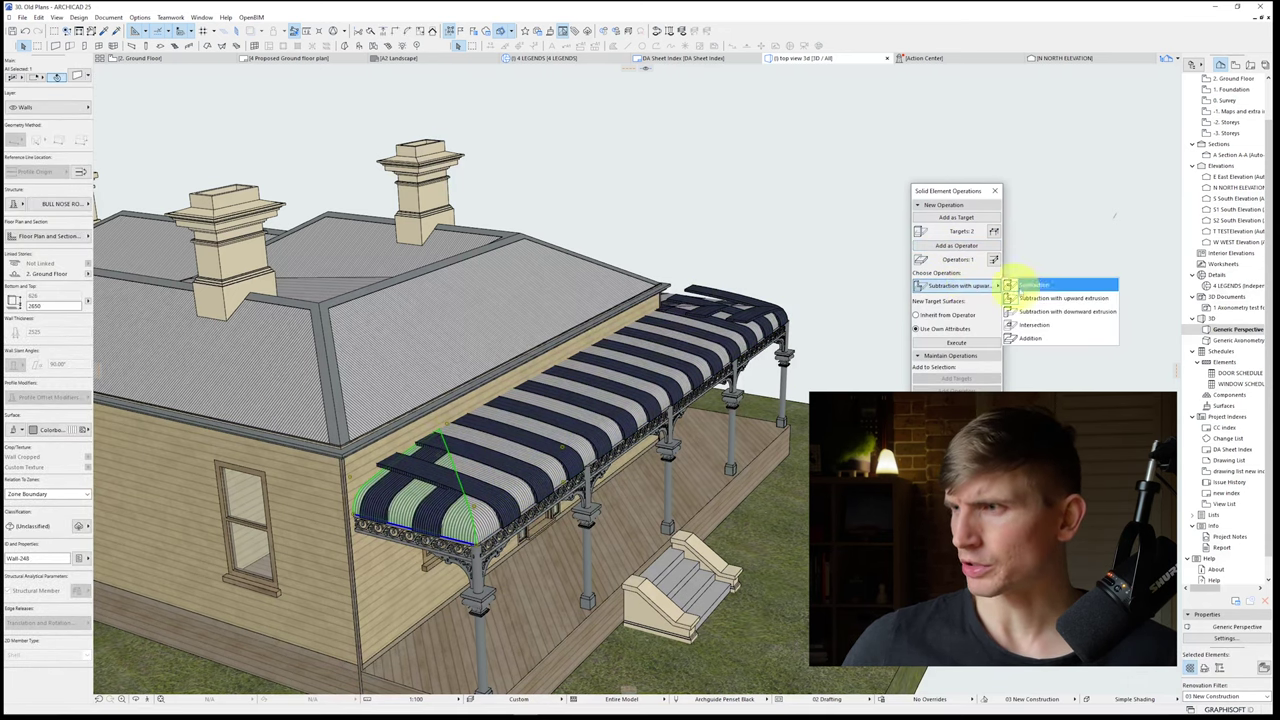
pyautogui.click(1033, 299)
pyautogui.click(957, 343)
# Step: Subtract the house base with upward extrusion from the same two front strips to remove their leftover pieces inside the house
pyautogui.keyDown('shift'); pyautogui.moveTo(520, 470); pyautogui.dragTo(399, 445, button='middle'); pyautogui.keyUp('shift')
pyautogui.click(380, 430)
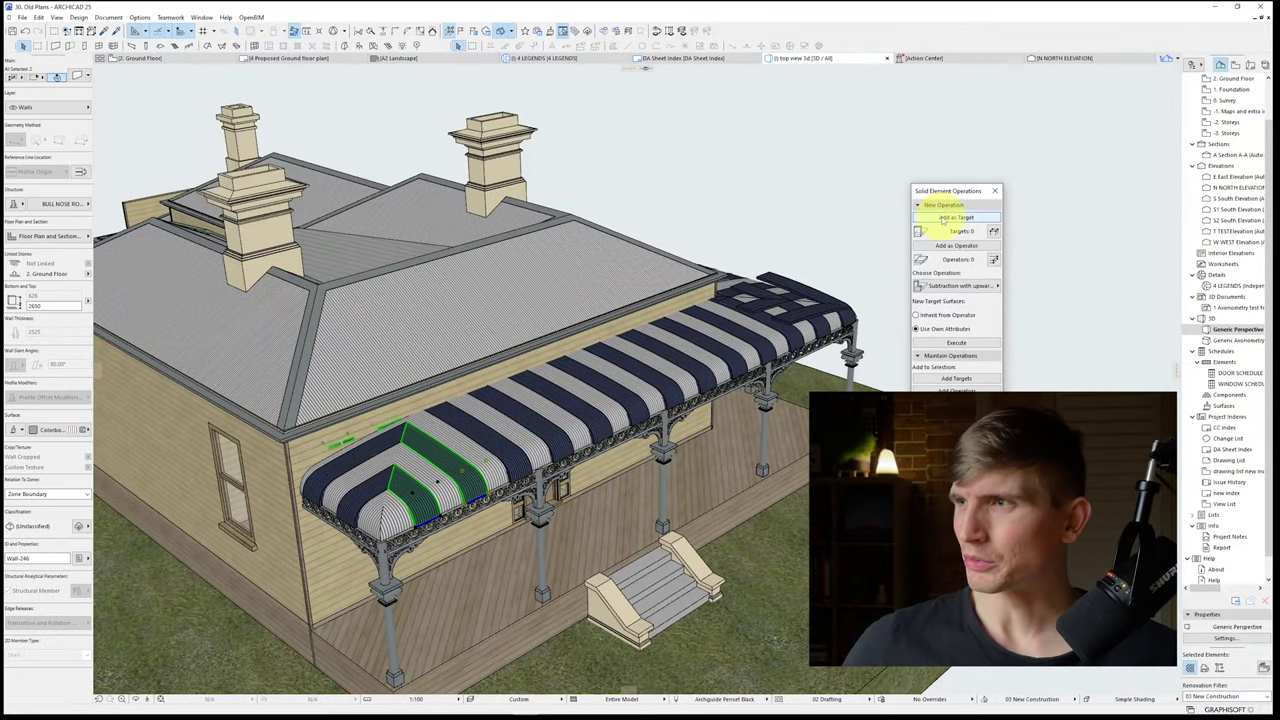
pyautogui.click(946, 217)
pyautogui.keyDown('shift'); pyautogui.moveTo(560, 402); pyautogui.dragTo(567, 398, button='middle'); pyautogui.keyUp('shift')
pyautogui.click(398, 530)
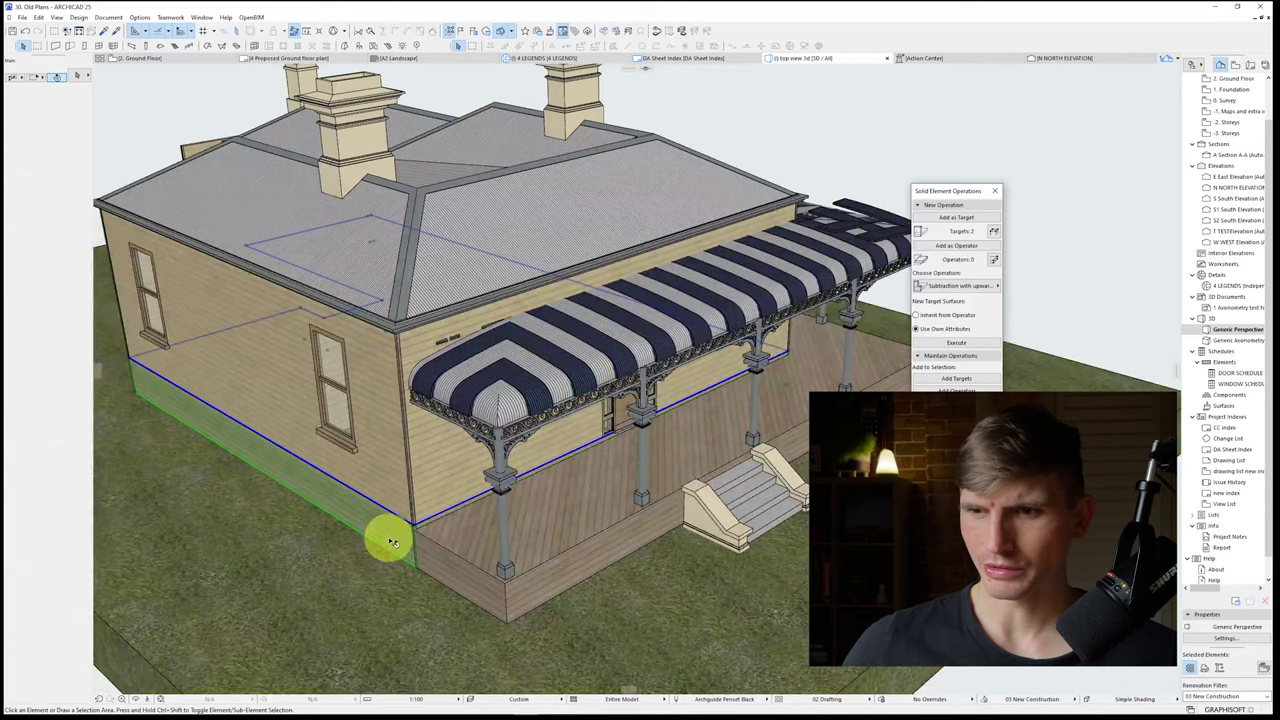
pyautogui.click(966, 343)
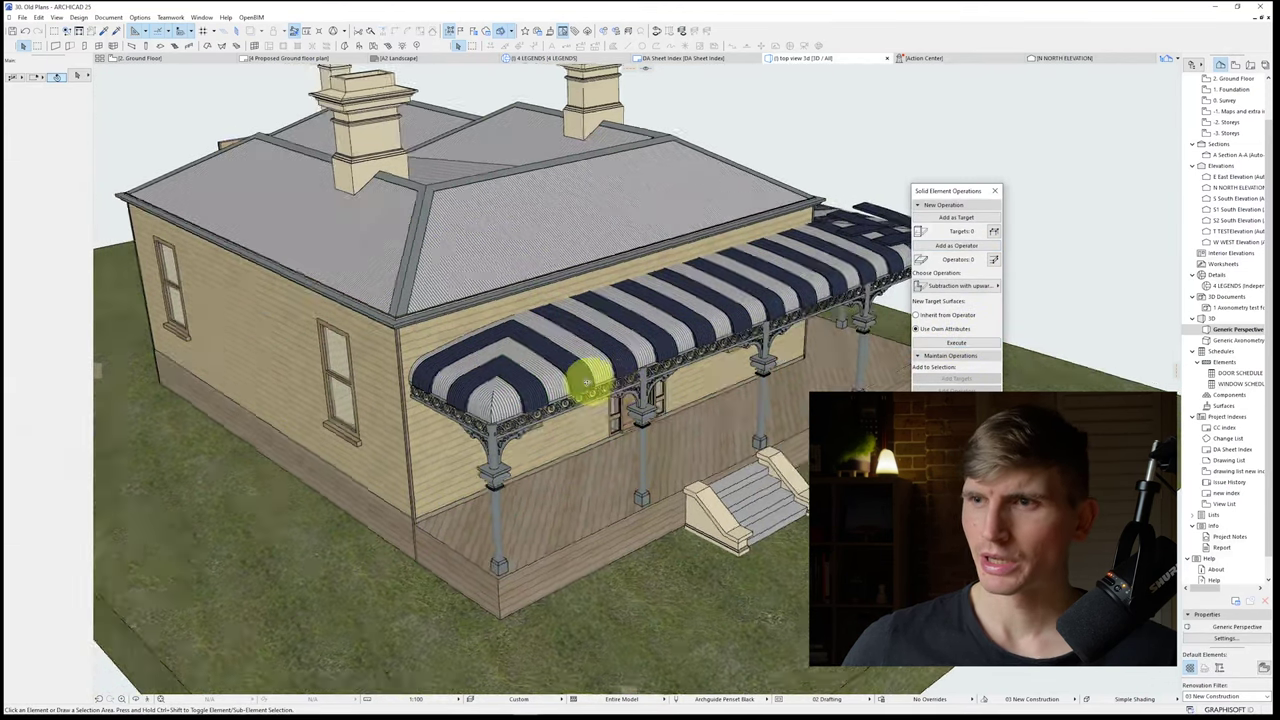
# Step: Select the front and side verandah roofs and examine how their strips overlap at the shared corner
pyautogui.keyDown('shift'); pyautogui.moveTo(588, 383); pyautogui.dragTo(443, 371, button='middle'); pyautogui.keyUp('shift')
pyautogui.keyDown('shift'); pyautogui.moveTo(500, 329); pyautogui.dragTo(300, 205, button='middle'); pyautogui.keyUp('shift')
pyautogui.click(290, 207)
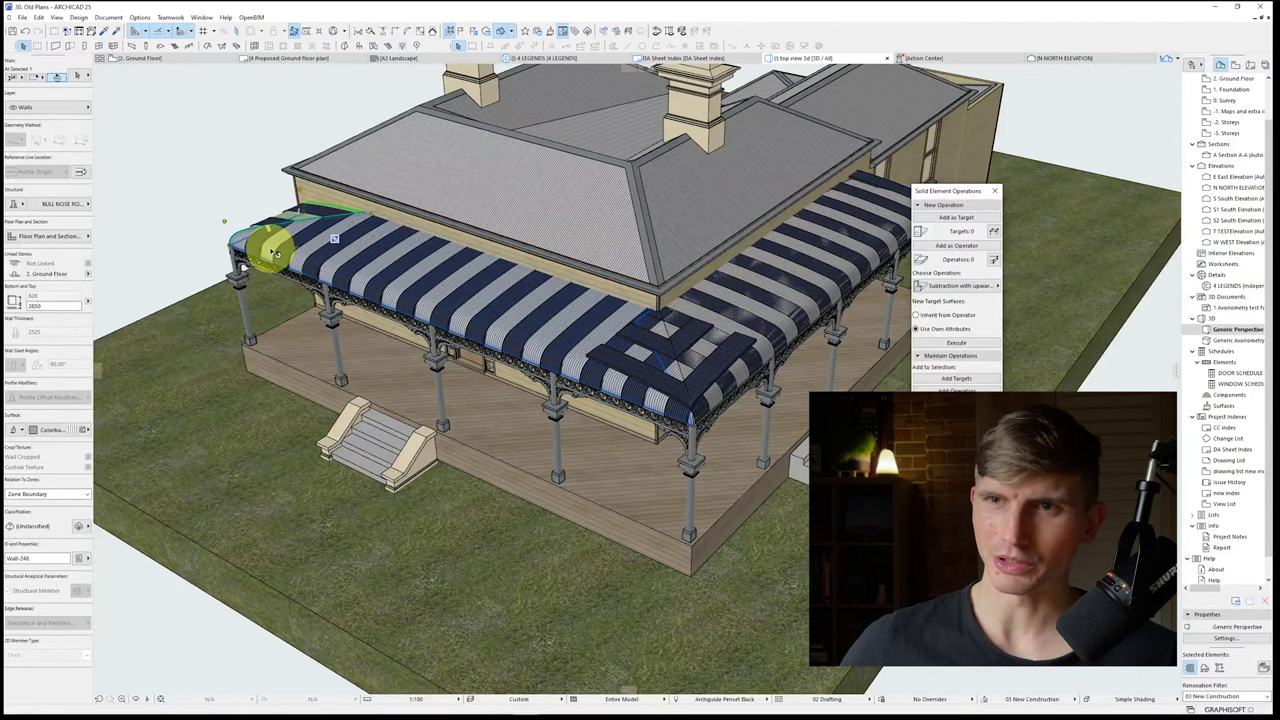
pyautogui.click(275, 253)
pyautogui.keyDown('shift'); pyautogui.moveTo(420, 274); pyautogui.dragTo(615, 370, button='middle'); pyautogui.keyUp('shift')
pyautogui.keyDown('shift'); pyautogui.click(590, 350); pyautogui.keyUp('shift')
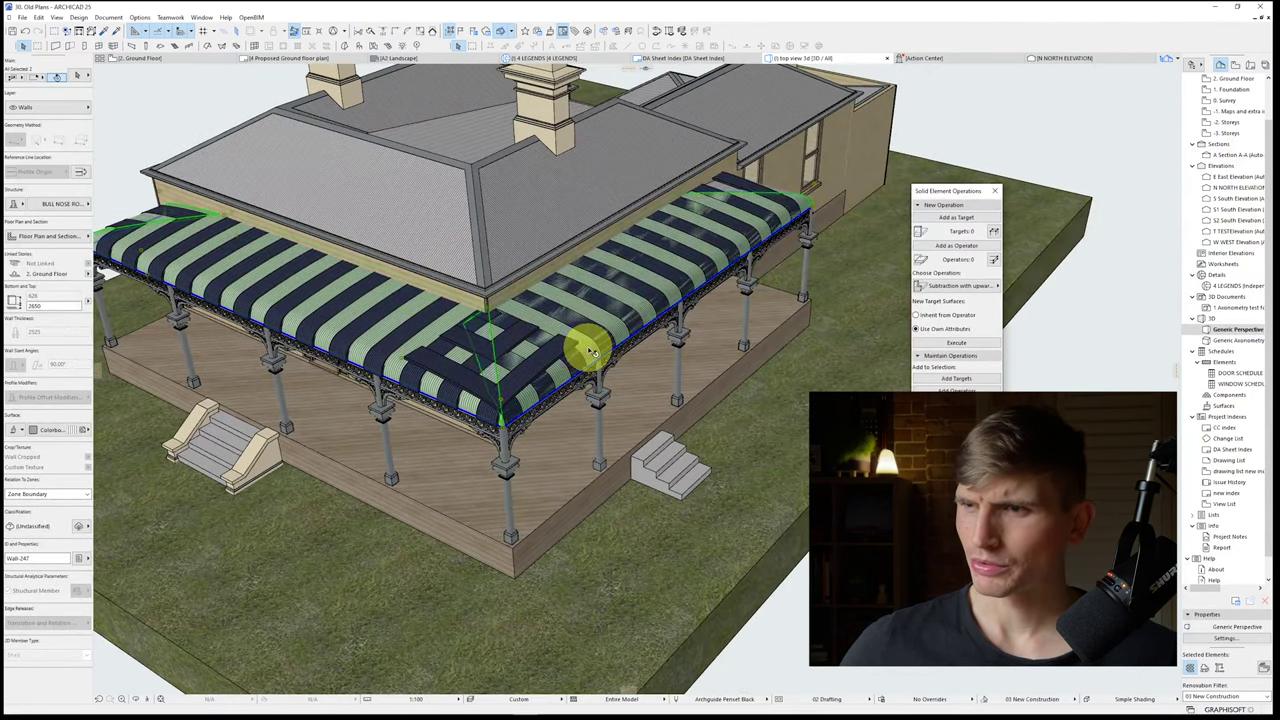
pyautogui.scroll(15, 514, 417)
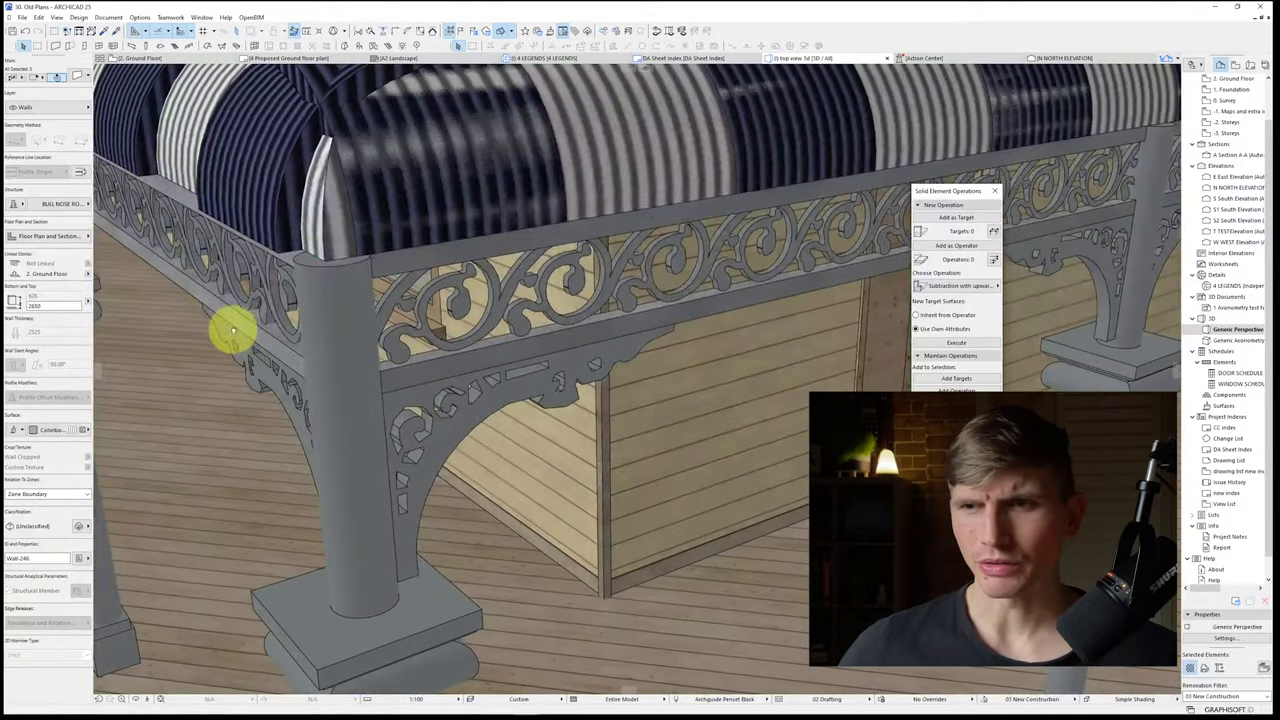
pyautogui.keyDown('shift'); pyautogui.moveTo(294, 280); pyautogui.dragTo(543, 343, button='middle'); pyautogui.keyUp('shift')
pyautogui.scroll(4, 526, 329)
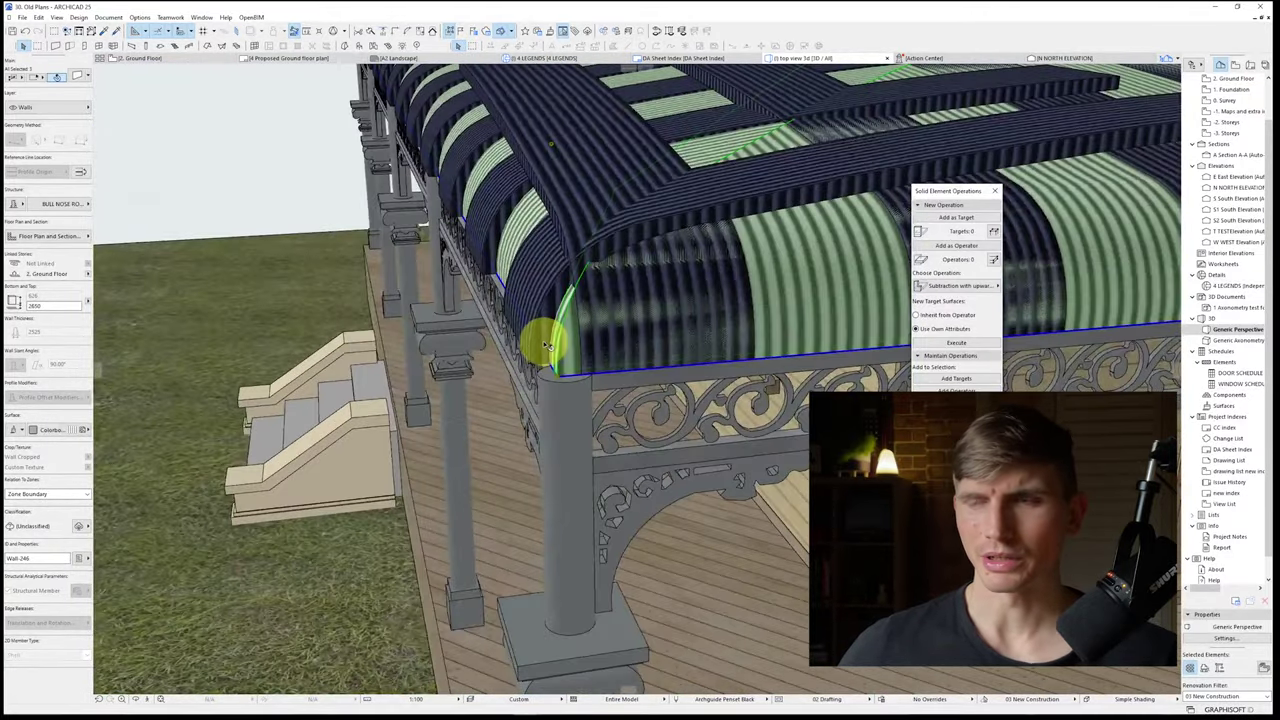
# Step: Check the front strips on the ground floor plan and compare them with both verandah corners in 3D
pyautogui.press('F2')
pyautogui.scroll(3, 480, 491)
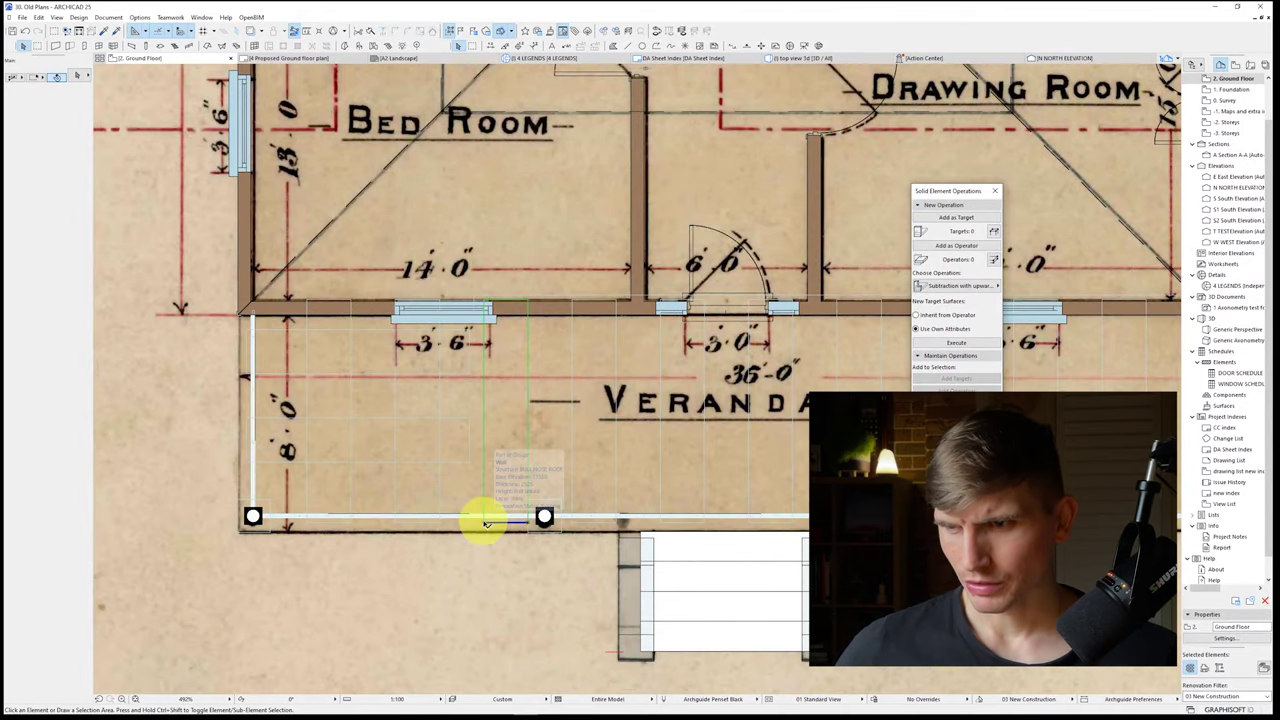
pyautogui.click(485, 522)
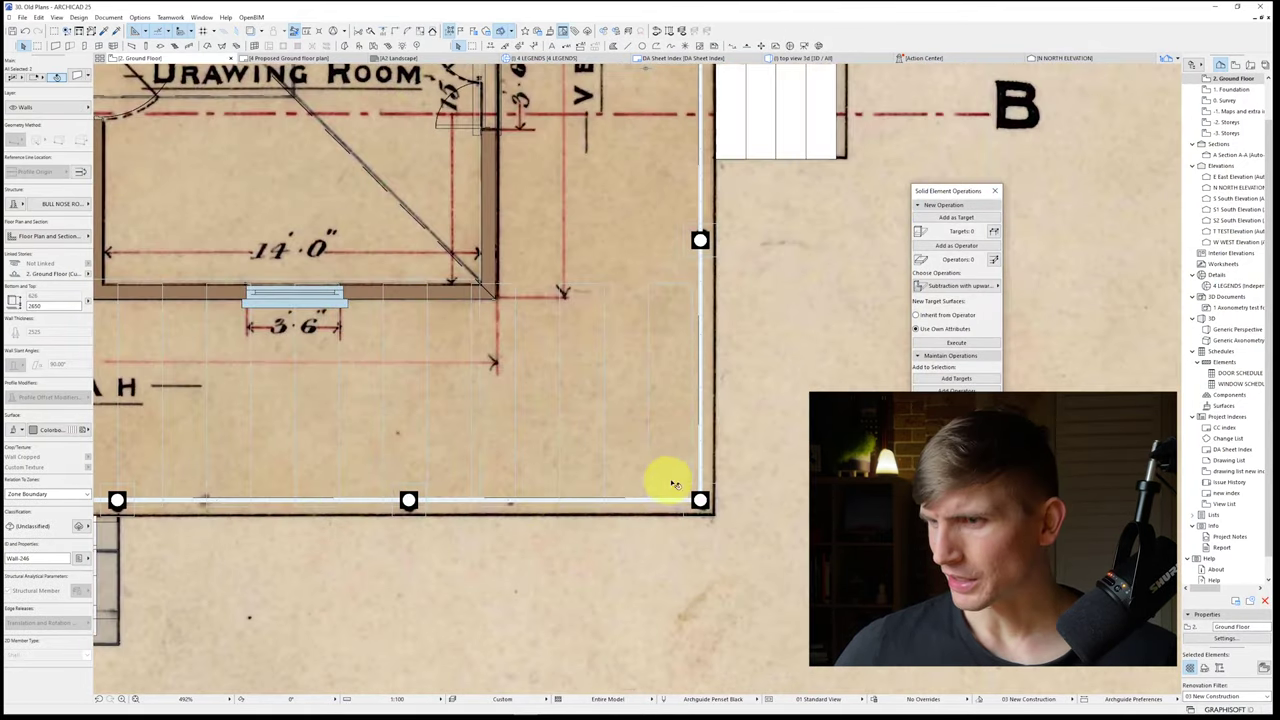
pyautogui.press('Escape')
pyautogui.press('F3')
pyautogui.keyDown('shift'); pyautogui.moveTo(718, 485); pyautogui.dragTo(435, 420, button='middle'); pyautogui.keyUp('shift')
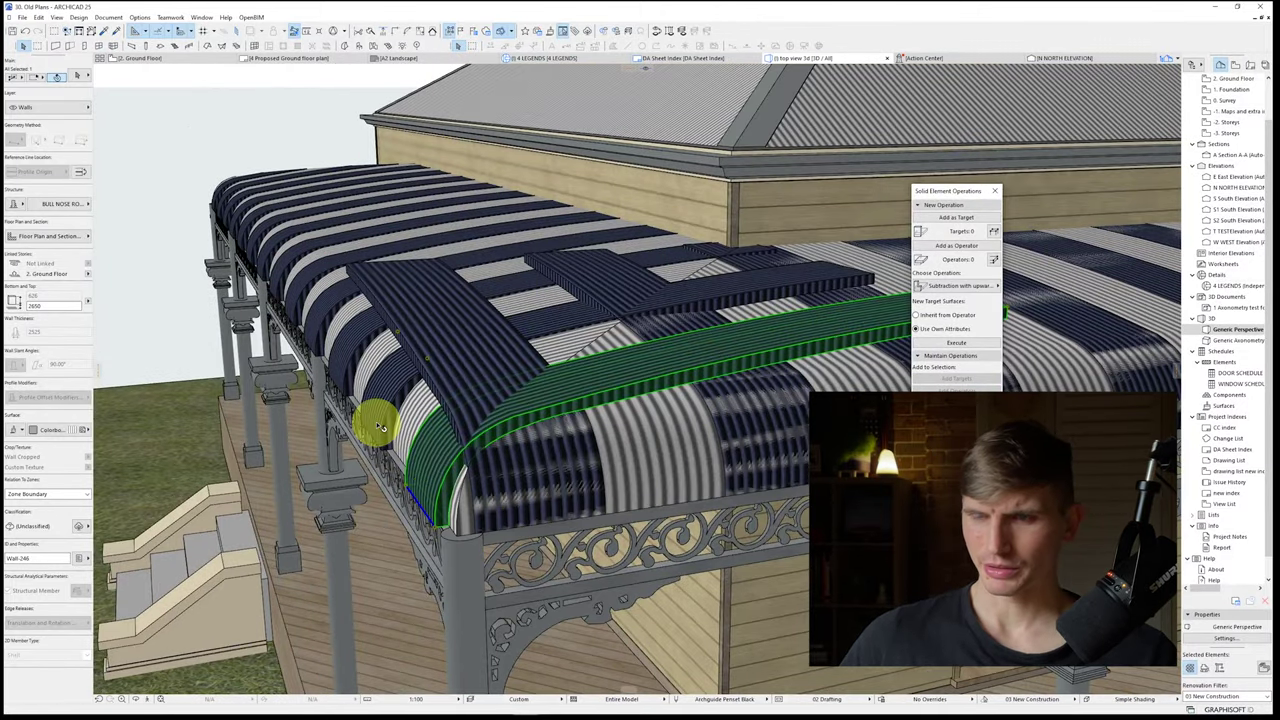
pyautogui.keyDown('shift'); pyautogui.moveTo(374, 426); pyautogui.dragTo(586, 286, button='middle'); pyautogui.keyUp('shift')
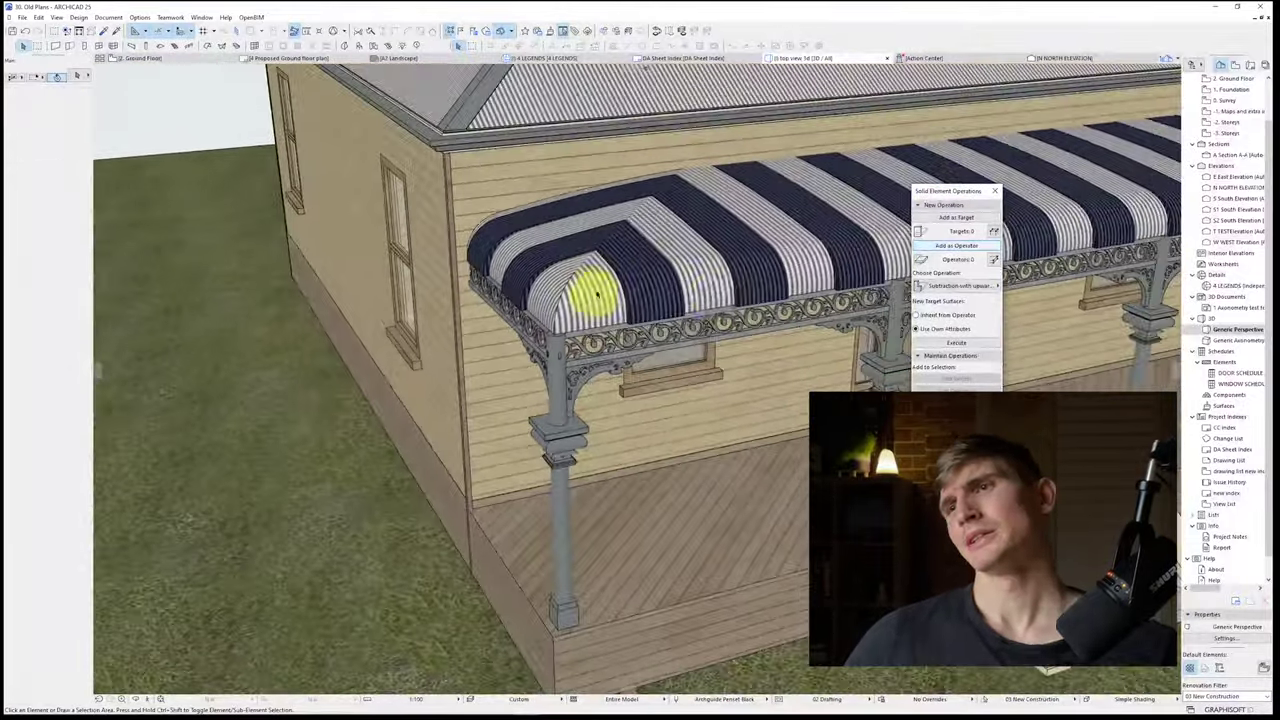
# Step: Select all the dark strips on the front verandah roof and its short return in 3D and delete them
pyautogui.click(643, 277)
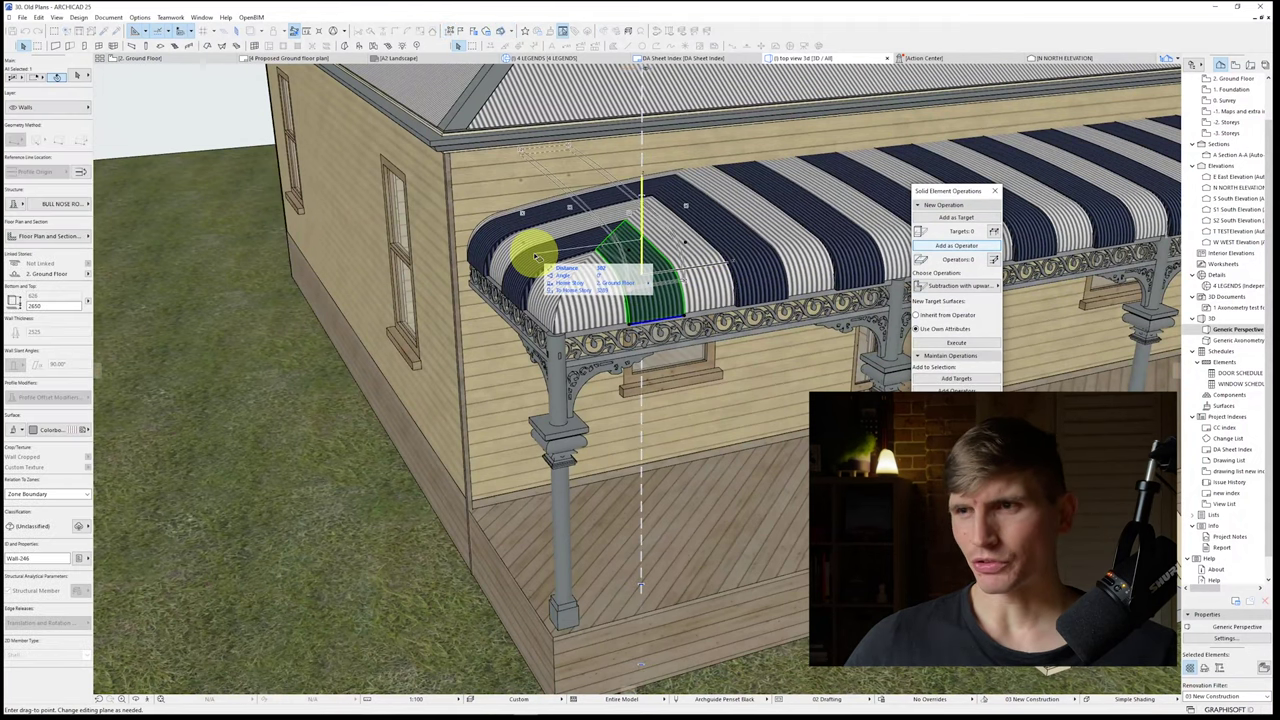
pyautogui.press('Escape')
pyautogui.press('Escape')
pyautogui.keyDown('shift'); pyautogui.click(550, 267); pyautogui.keyUp('shift')
pyautogui.keyDown('shift'); pyautogui.click(620, 272); pyautogui.keyUp('shift')
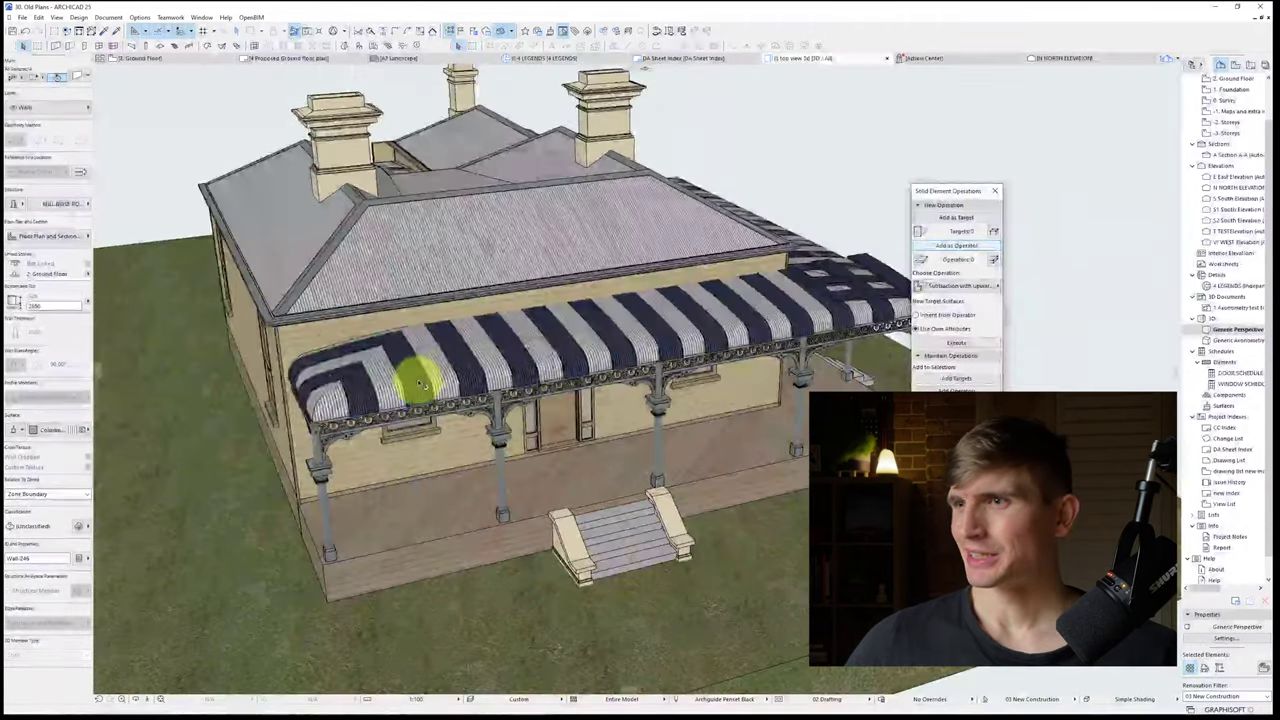
pyautogui.moveTo(558, 359); pyautogui.dragTo(522, 388, button='middle')
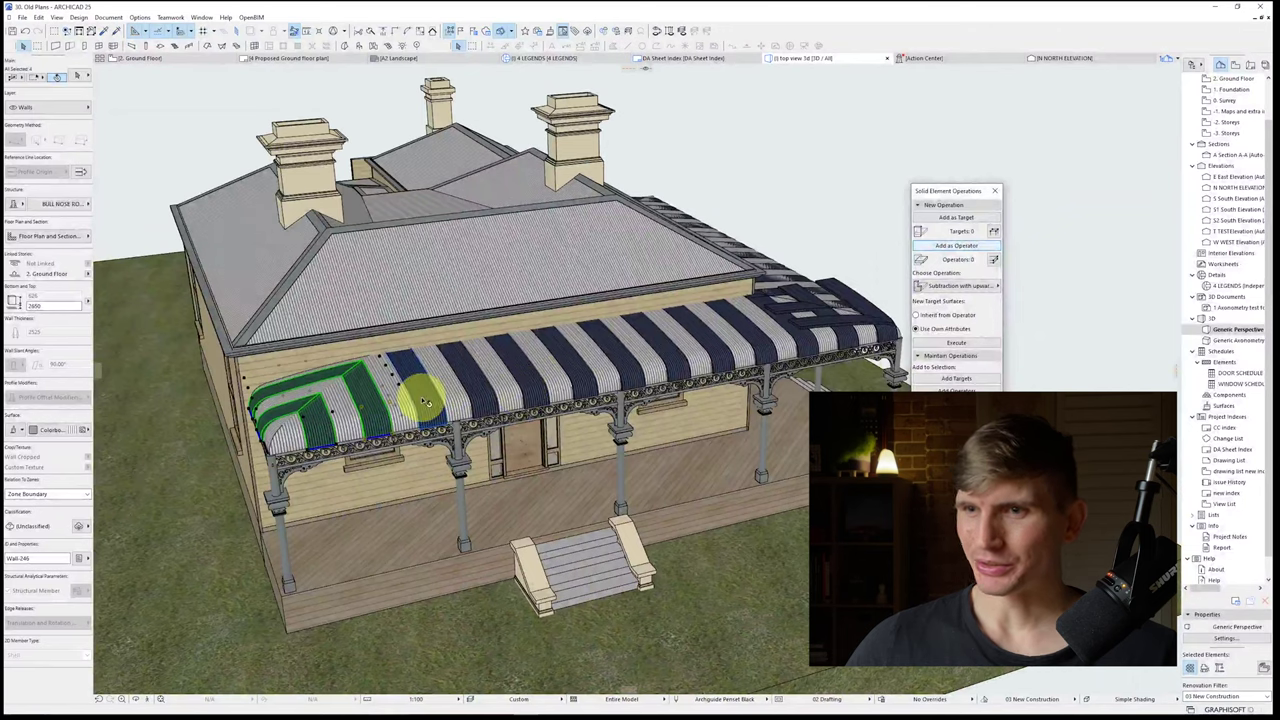
pyautogui.keyDown('shift'); pyautogui.click(421, 395); pyautogui.keyUp('shift')
pyautogui.keyDown('shift'); pyautogui.click(480, 394); pyautogui.keyUp('shift')
pyautogui.keyDown('shift'); pyautogui.click(585, 382); pyautogui.keyUp('shift')
pyautogui.keyDown('shift'); pyautogui.click(637, 378); pyautogui.keyUp('shift')
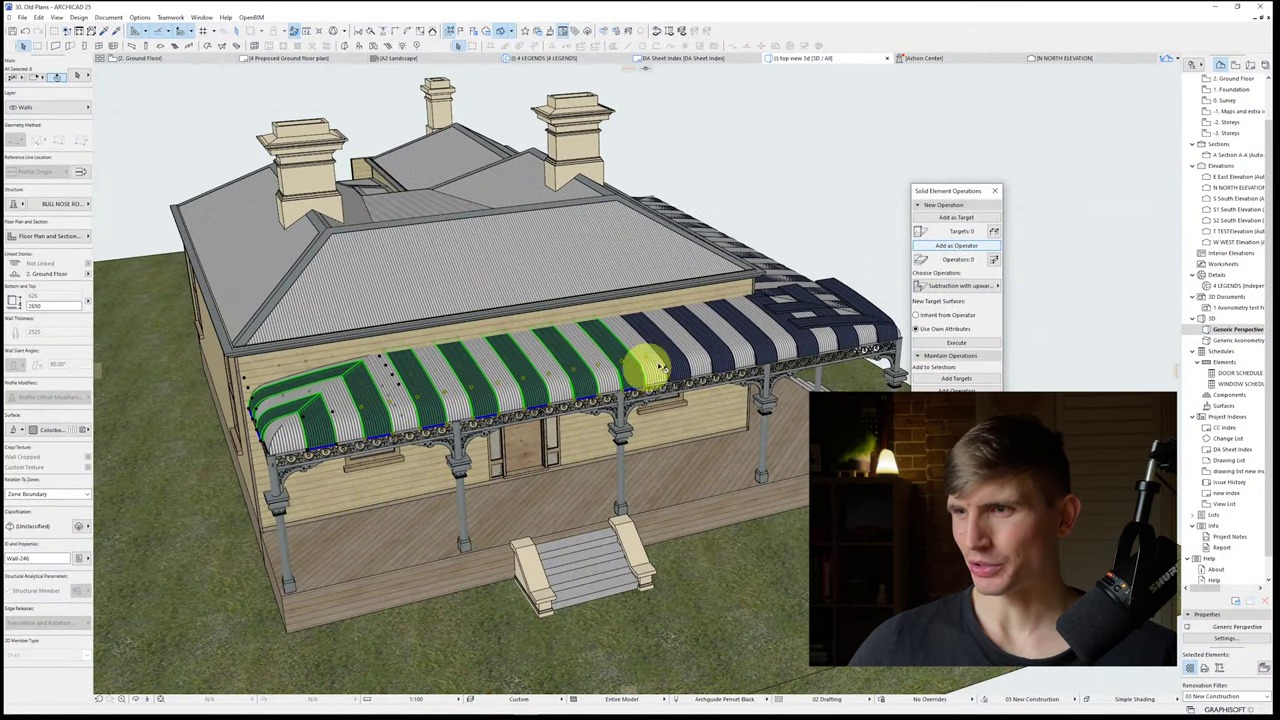
pyautogui.keyDown('shift'); pyautogui.click(678, 352); pyautogui.keyUp('shift')
pyautogui.keyDown('shift'); pyautogui.click(720, 338); pyautogui.keyUp('shift')
pyautogui.keyDown('shift'); pyautogui.click(799, 335); pyautogui.keyUp('shift')
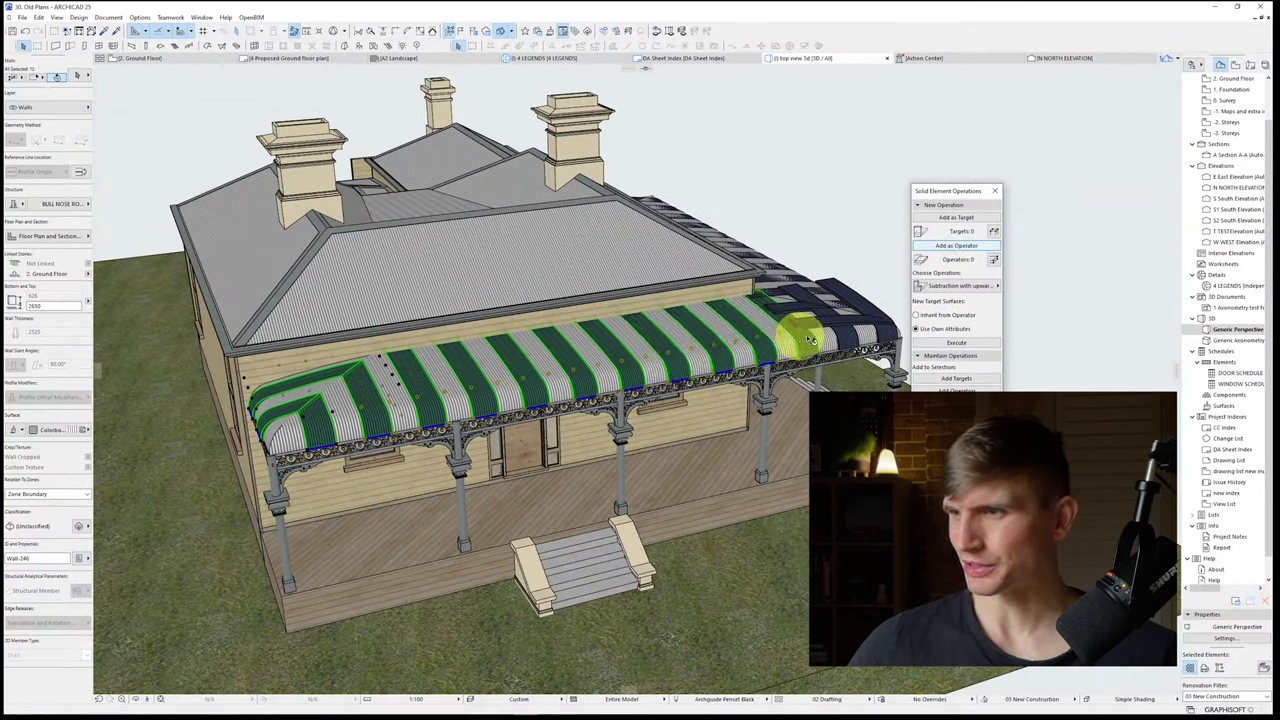
pyautogui.keyDown('shift'); pyautogui.click(859, 355); pyautogui.keyUp('shift')
pyautogui.click(881, 342)
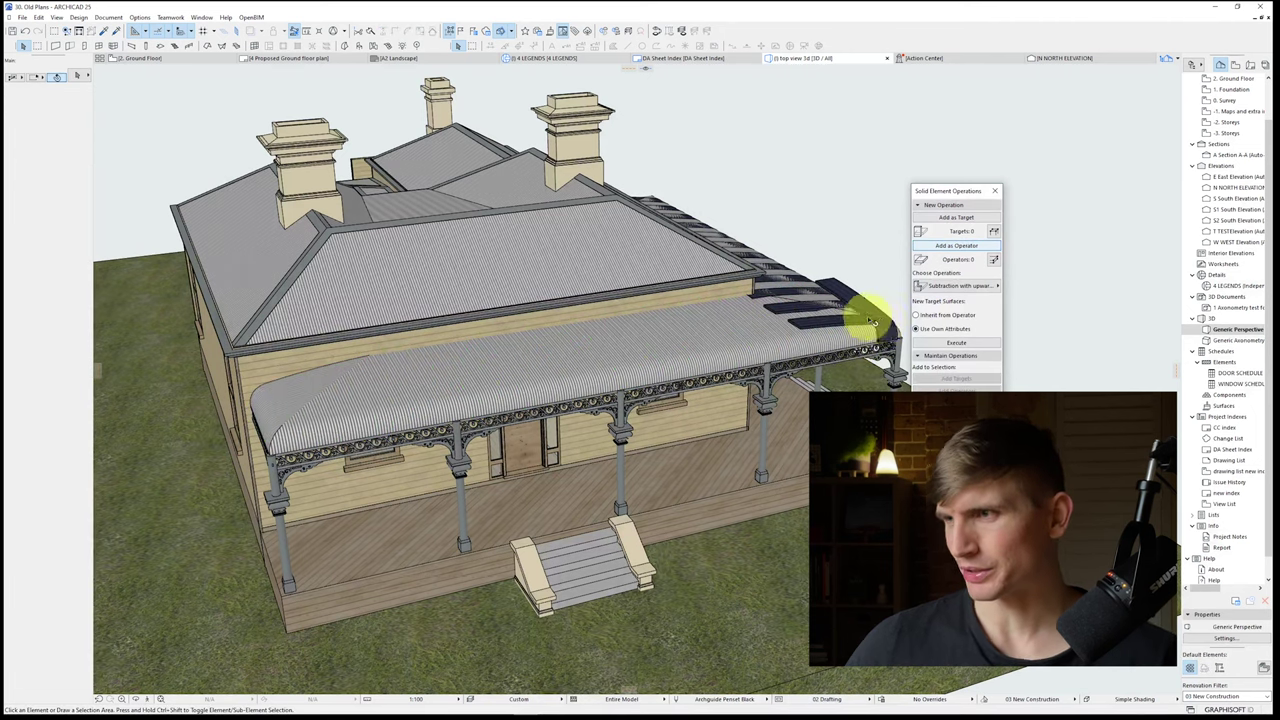
# Step: Search the storey plans and the 3D view for the dark strips of the side verandah roof, finishing on the ground floor
pyautogui.keyDown('shift'); pyautogui.moveTo(870, 321); pyautogui.dragTo(328, 399, button='middle'); pyautogui.keyUp('shift')
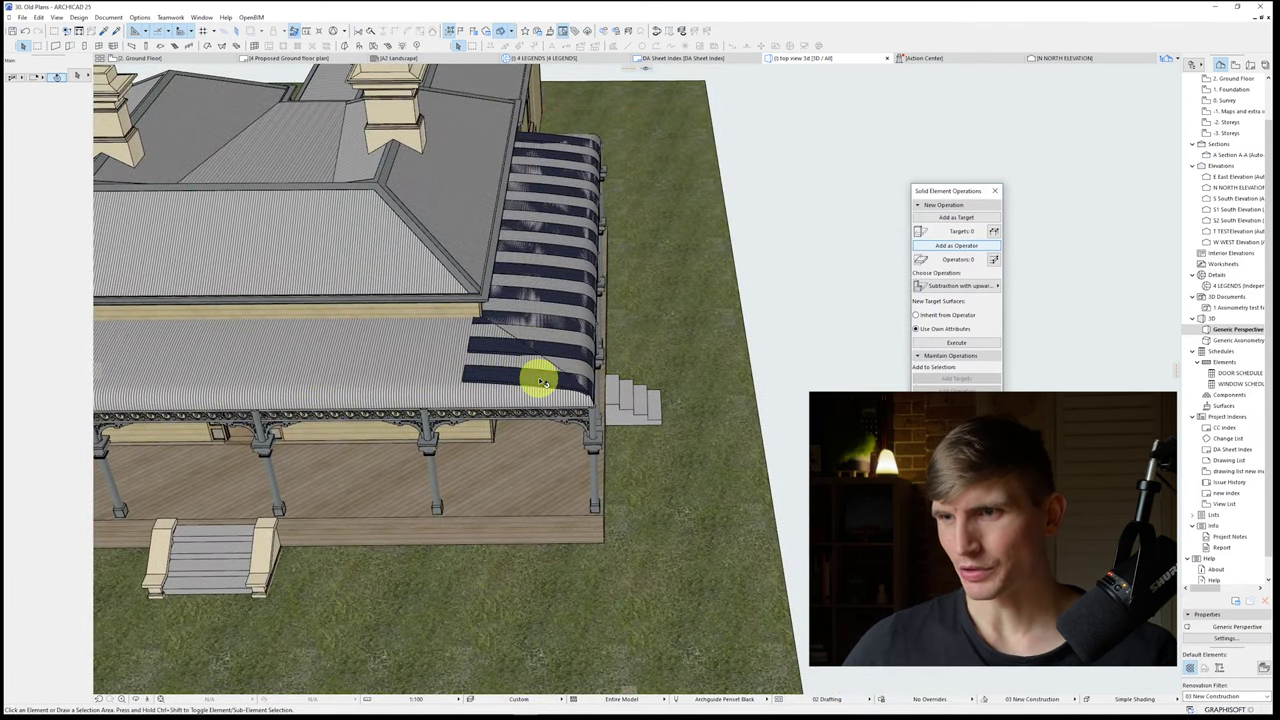
pyautogui.click(542, 382)
pyautogui.keyDown('shift'); pyautogui.moveTo(643, 275); pyautogui.dragTo(603, 327, button='middle'); pyautogui.keyUp('shift')
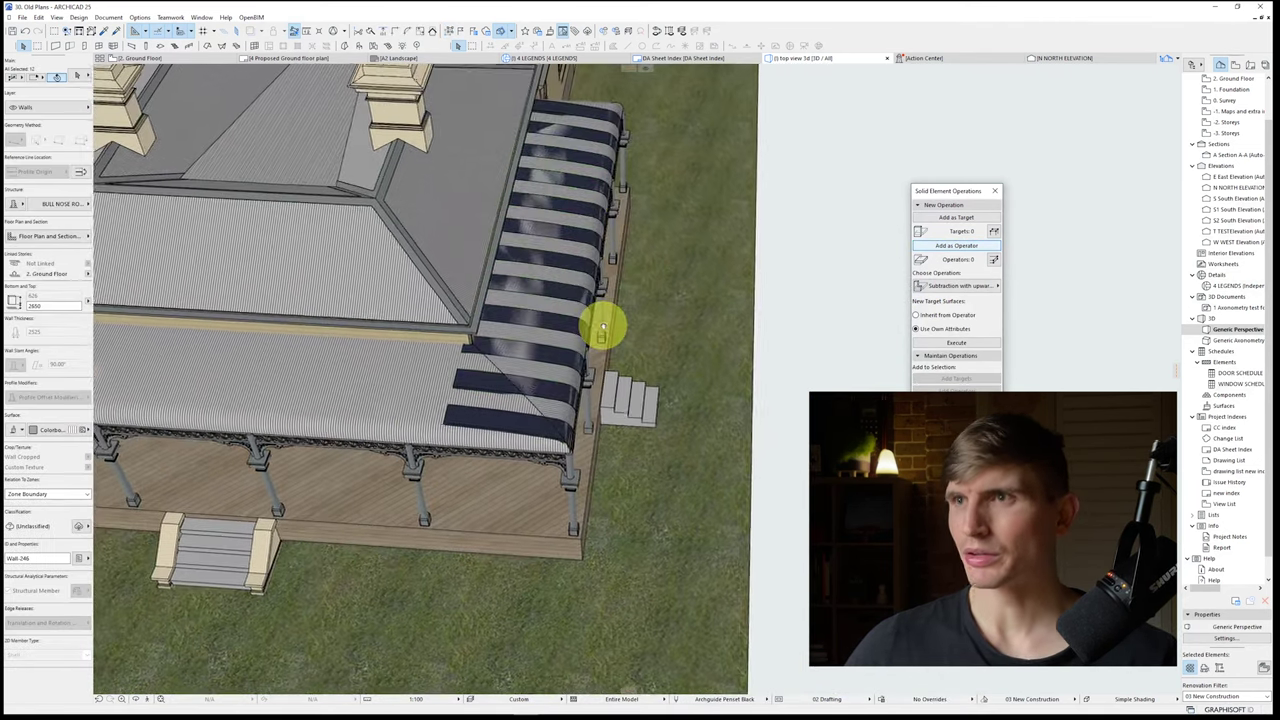
pyautogui.press('F2')
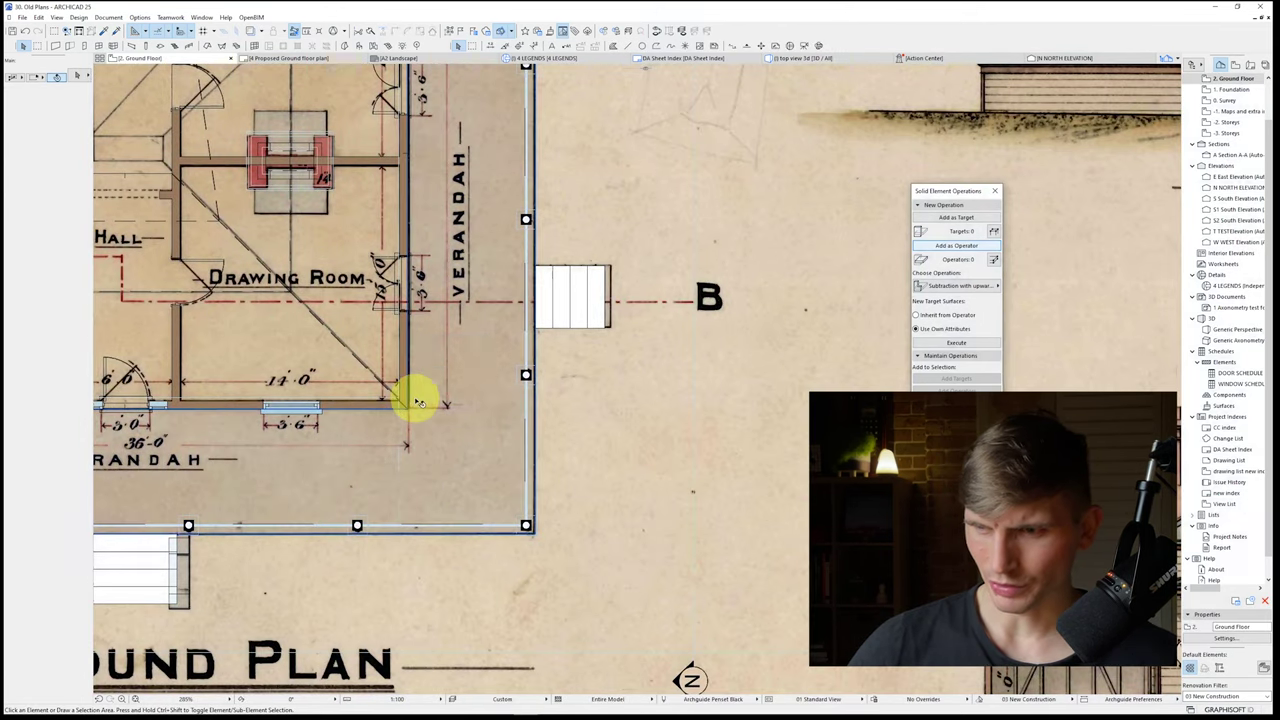
pyautogui.hotkey('ctrl', 'Up')
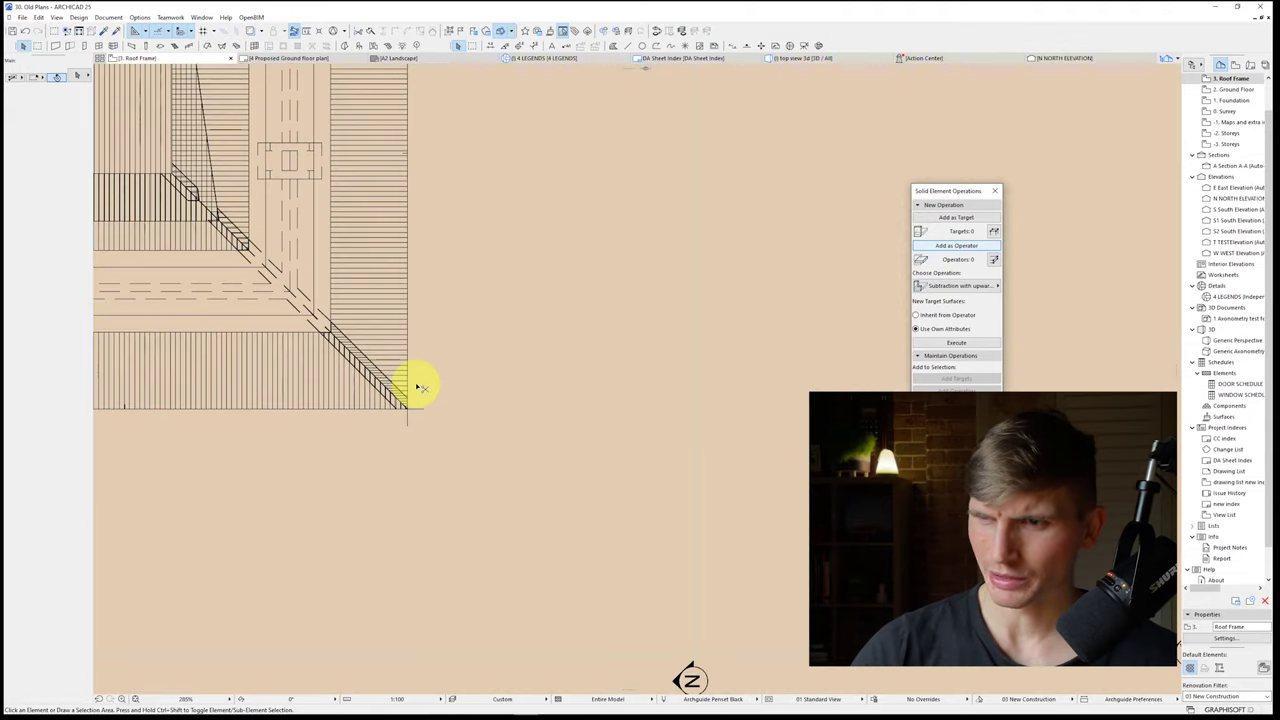
pyautogui.hotkey('ctrl', 'Up')
pyautogui.hotkey('ctrl', 'Down')
pyautogui.hotkey('ctrl', 'Down')
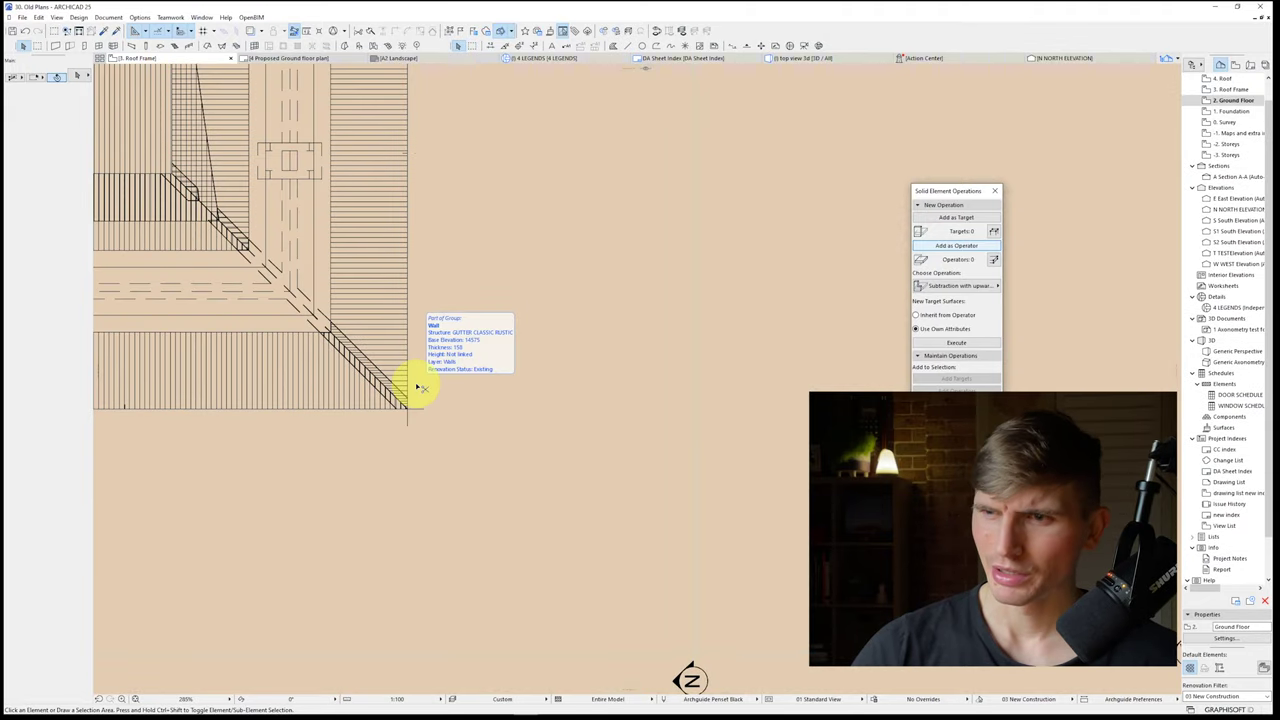
pyautogui.hotkey('ctrl', 'Down')
pyautogui.hotkey('ctrl', 'Down')
pyautogui.hotkey('ctrl', 'Down')
pyautogui.hotkey('ctrl', 'Down')
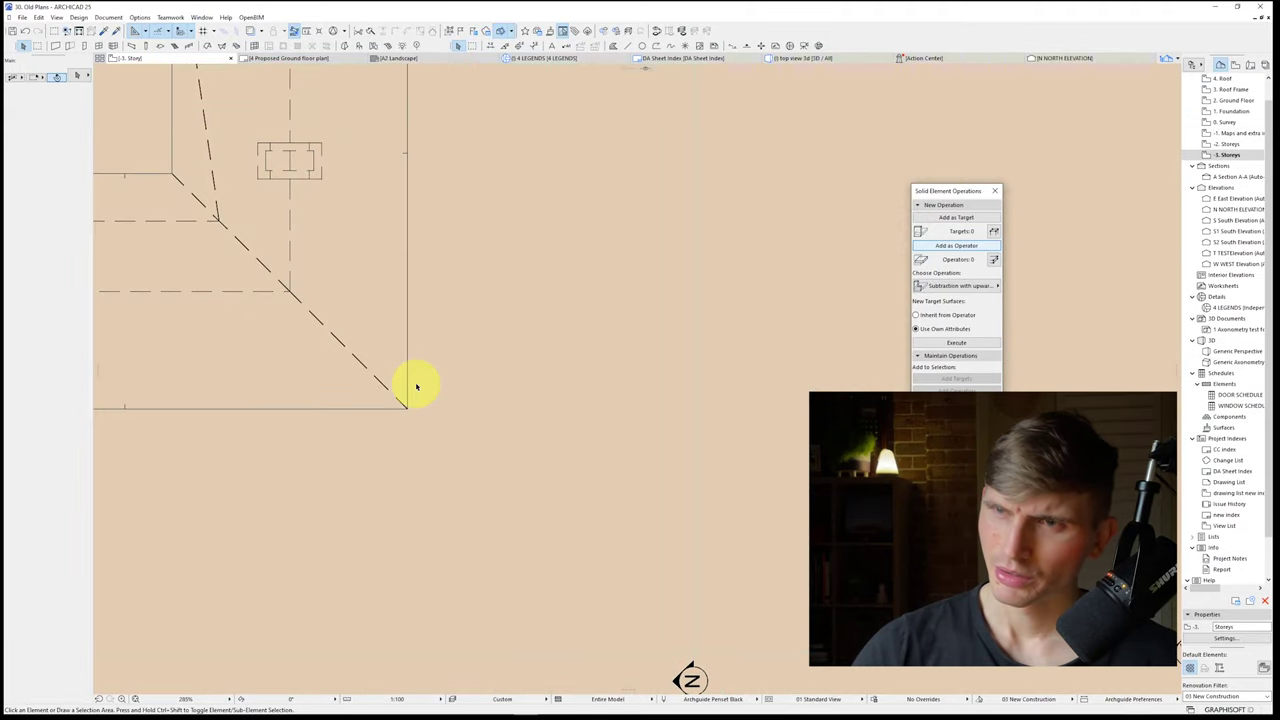
pyautogui.press('F3')
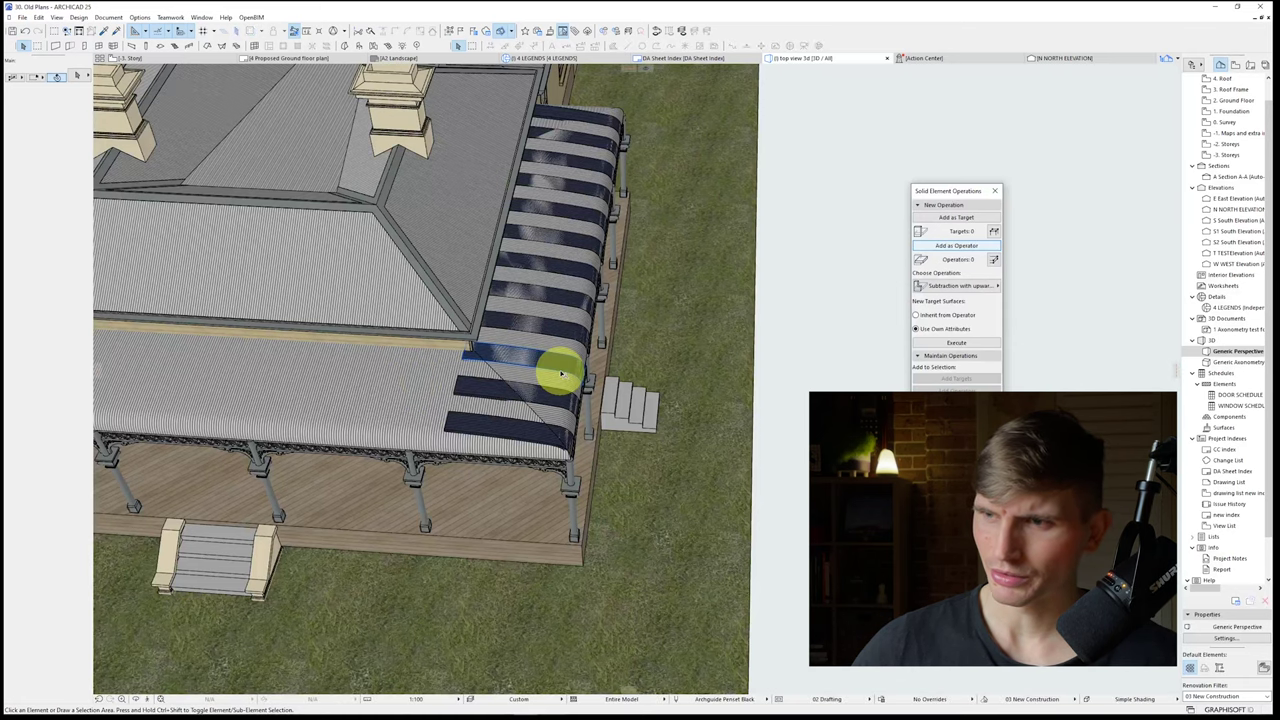
pyautogui.click(561, 374)
pyautogui.press('F2')
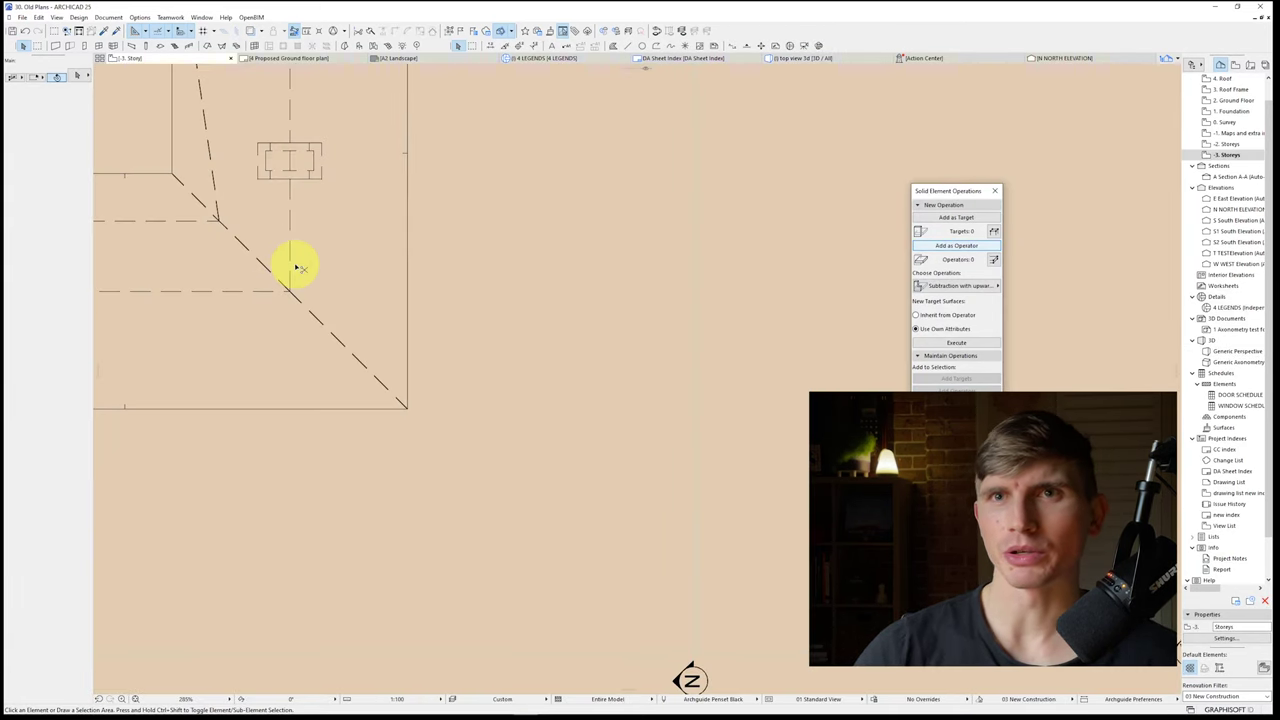
pyautogui.hotkey('ctrl', 'Up')
pyautogui.hotkey('ctrl', 'Up')
pyautogui.hotkey('ctrl', 'Up')
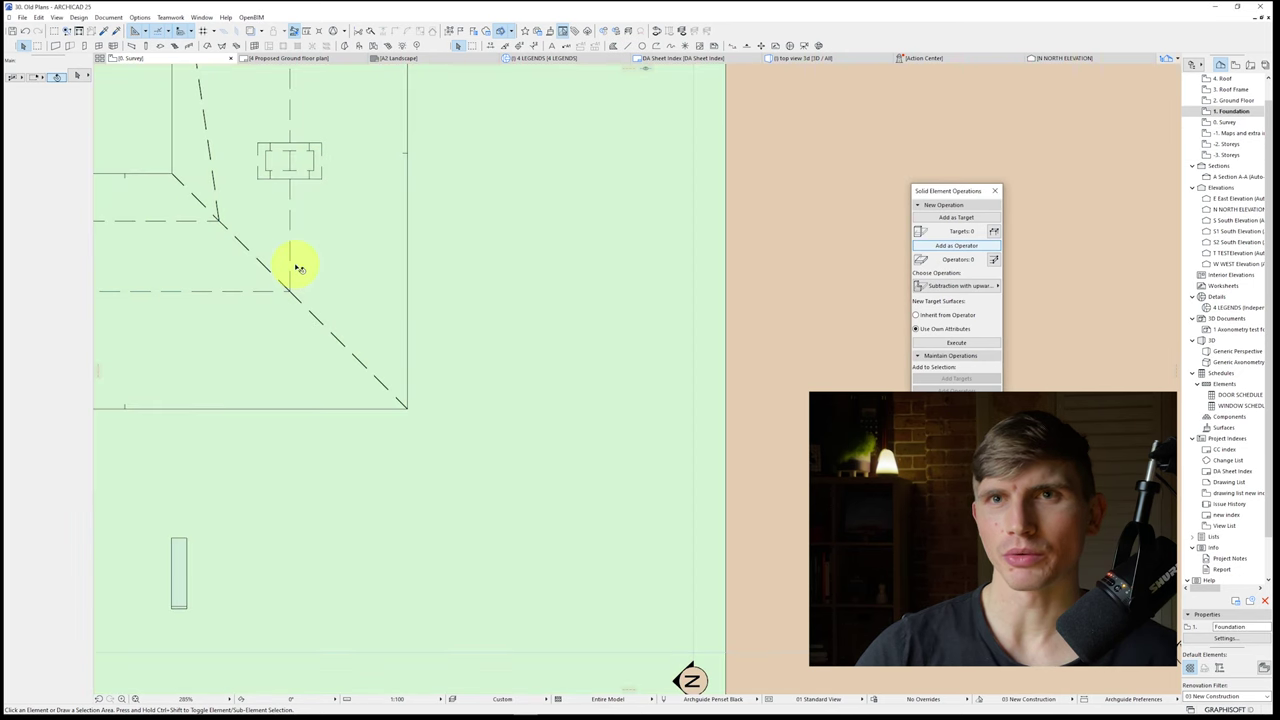
pyautogui.hotkey('ctrl', 'Up')
pyautogui.hotkey('ctrl', 'Up')
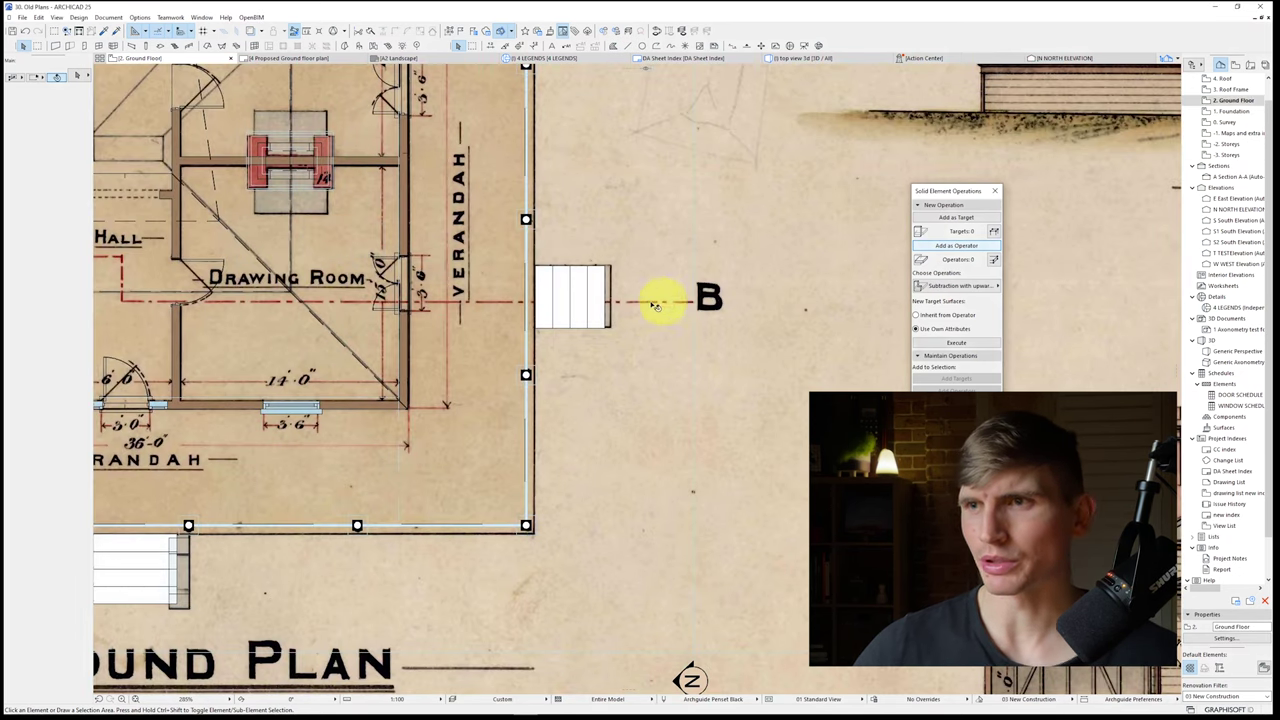
# Step: Locate the side verandah's strip group on the ground floor plan, test-moving it and undoing the move
pyautogui.click(56, 47)
pyautogui.hotkey('ctrl', 'a')
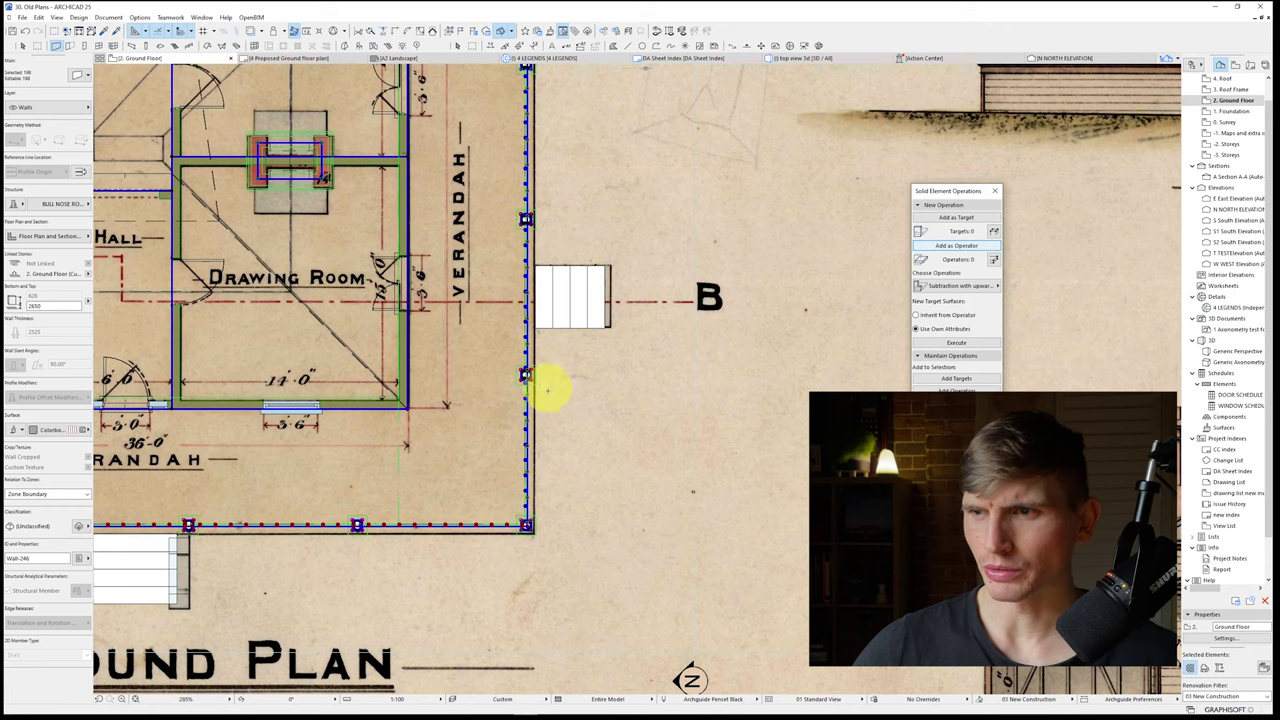
pyautogui.press('Escape')
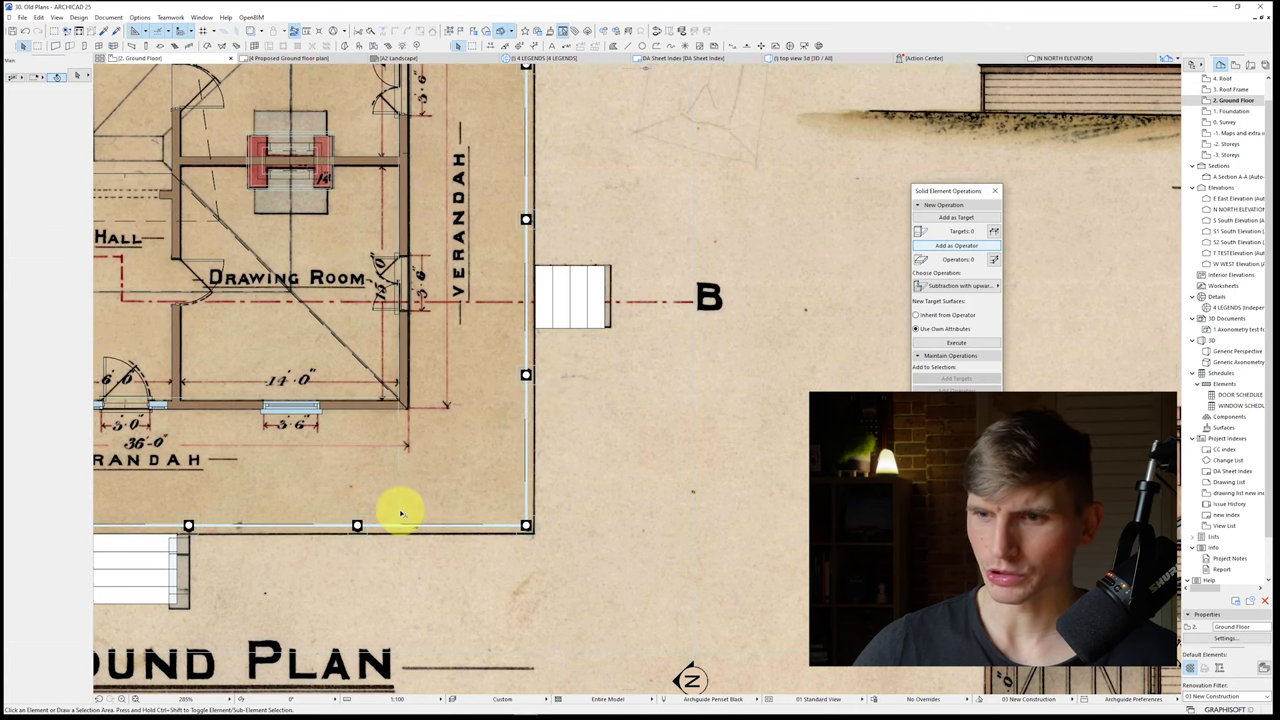
pyautogui.click(529, 474)
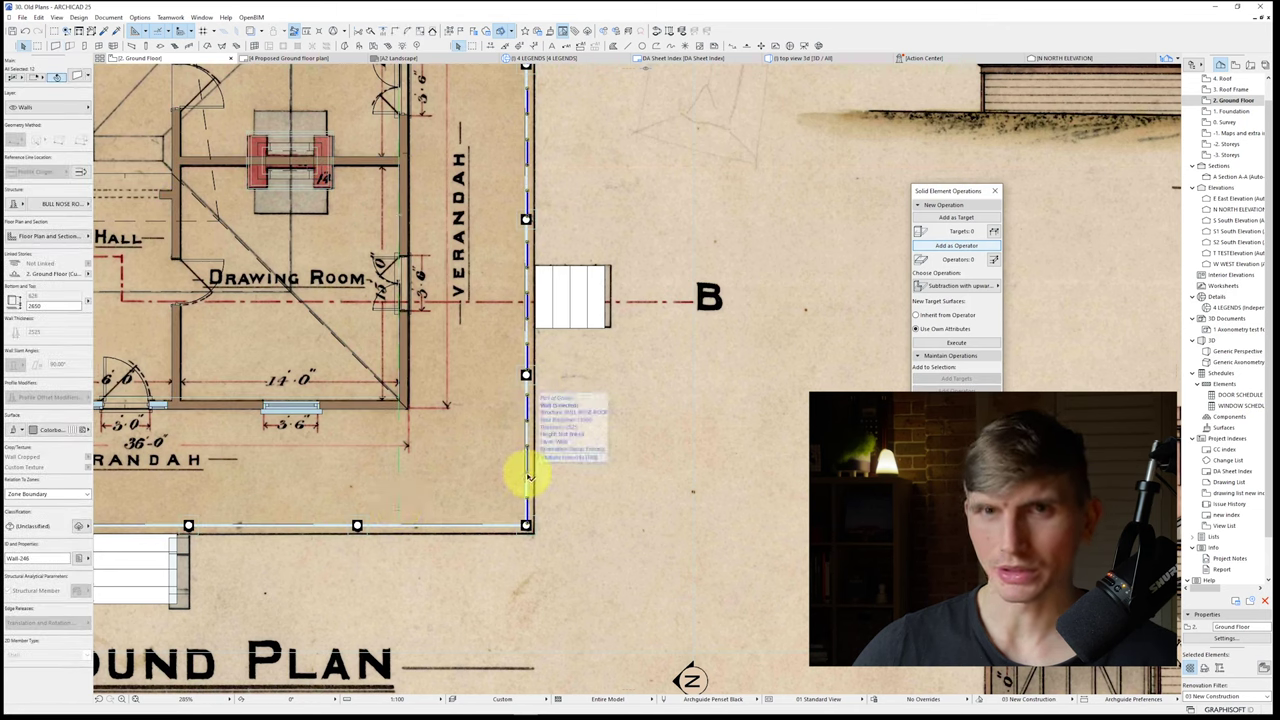
pyautogui.moveTo(529, 474); pyautogui.dragTo(728, 476)
pyautogui.hotkey('ctrl', 'z')
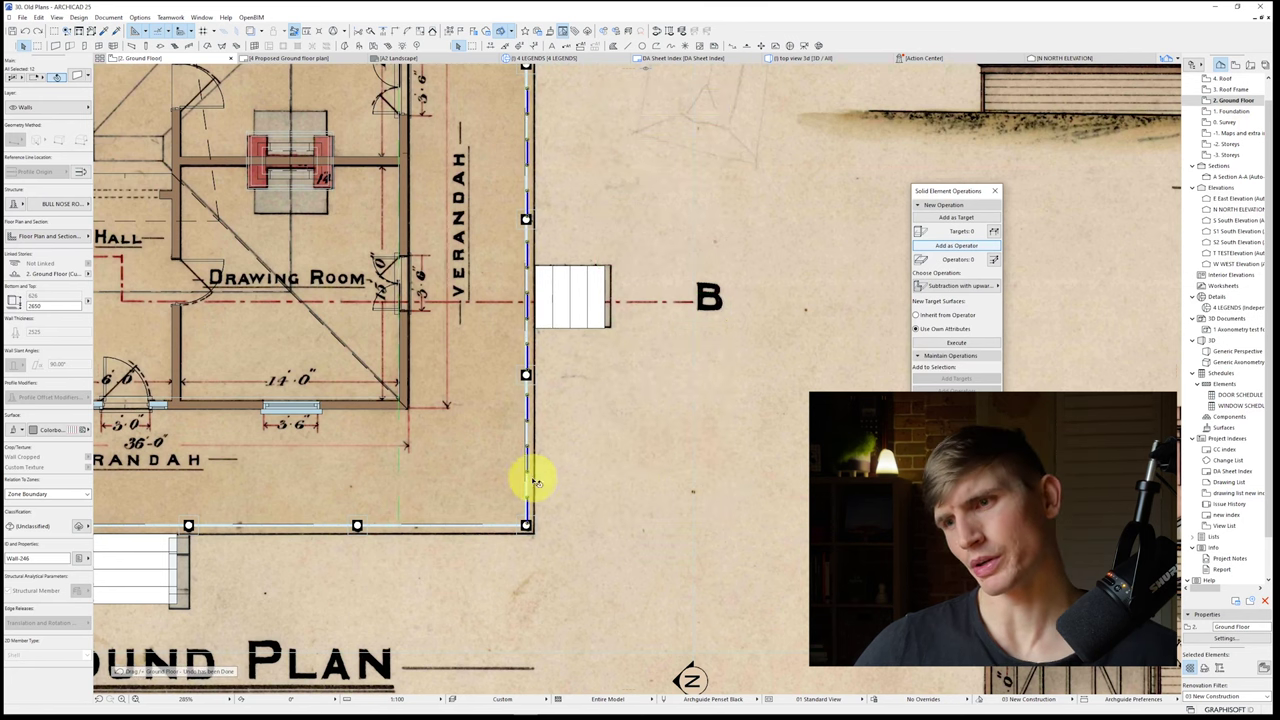
# Step: Mirror a copy of the side verandah's strips about the corner diagonal onto the front verandah edge
pyautogui.scroll(5, 529, 505)
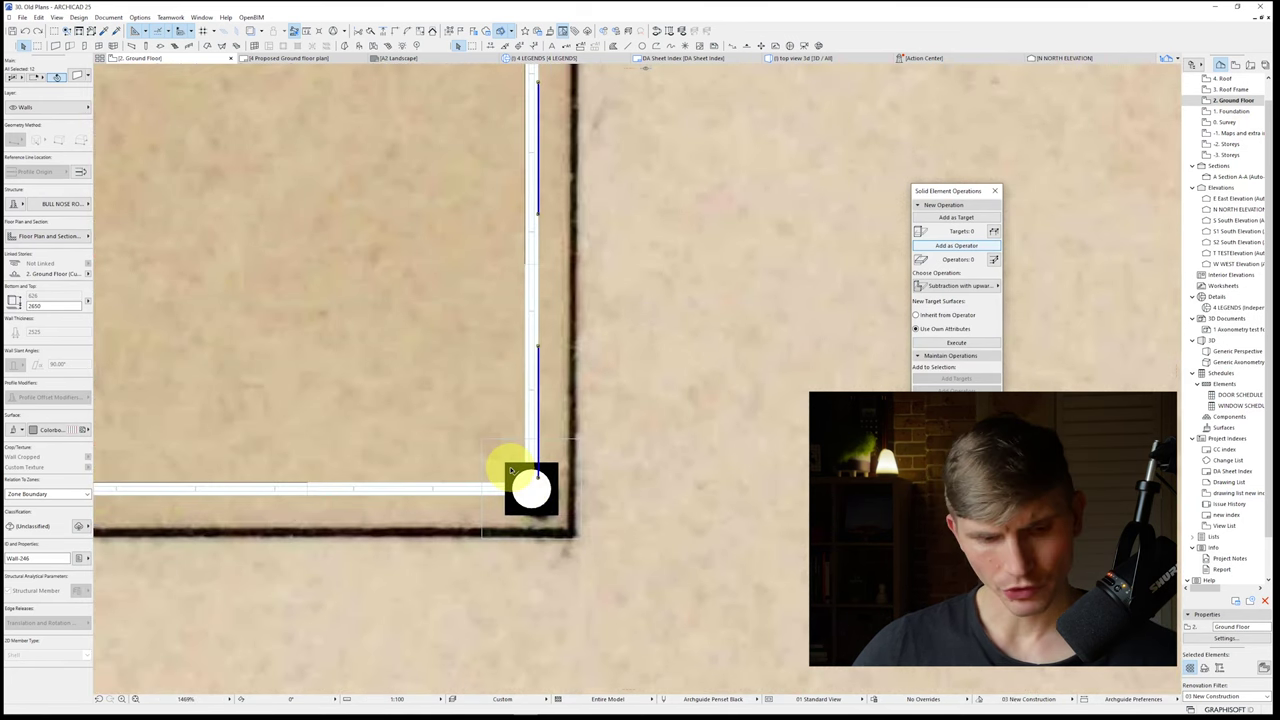
pyautogui.hotkey('ctrl', 'shift', 'm')
pyautogui.click(505, 462)
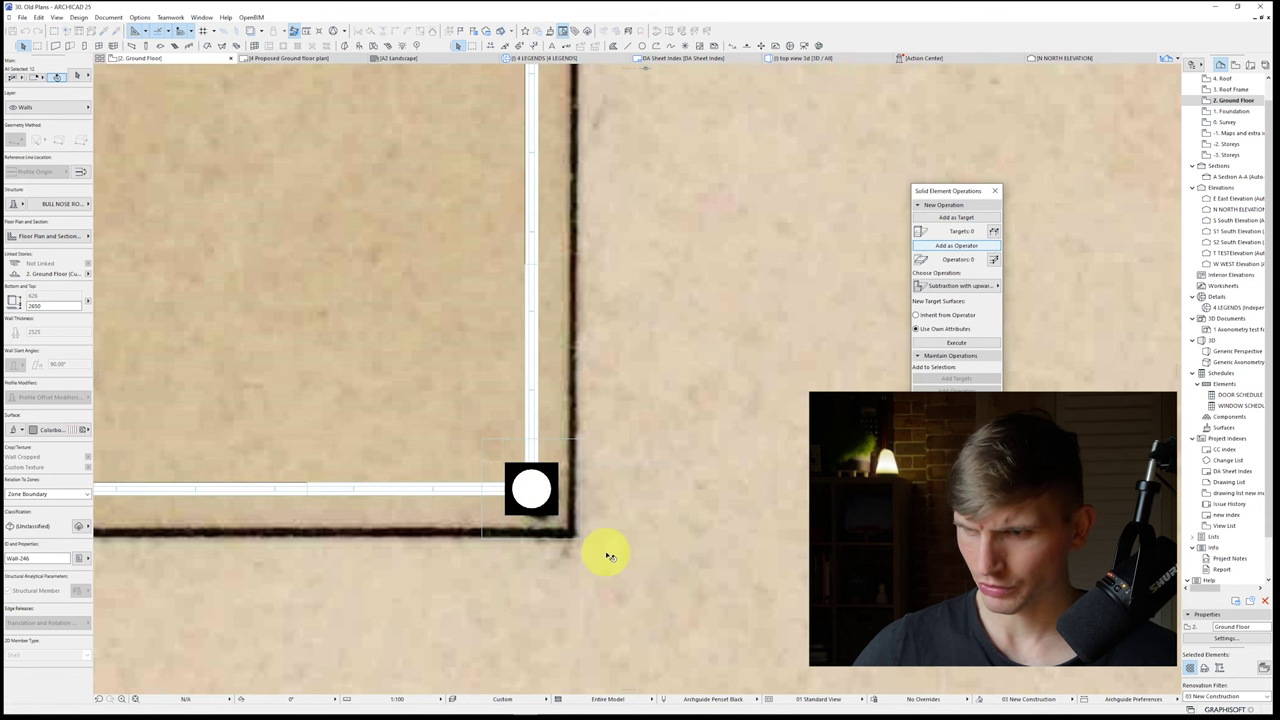
pyautogui.scroll(-6, 600, 548)
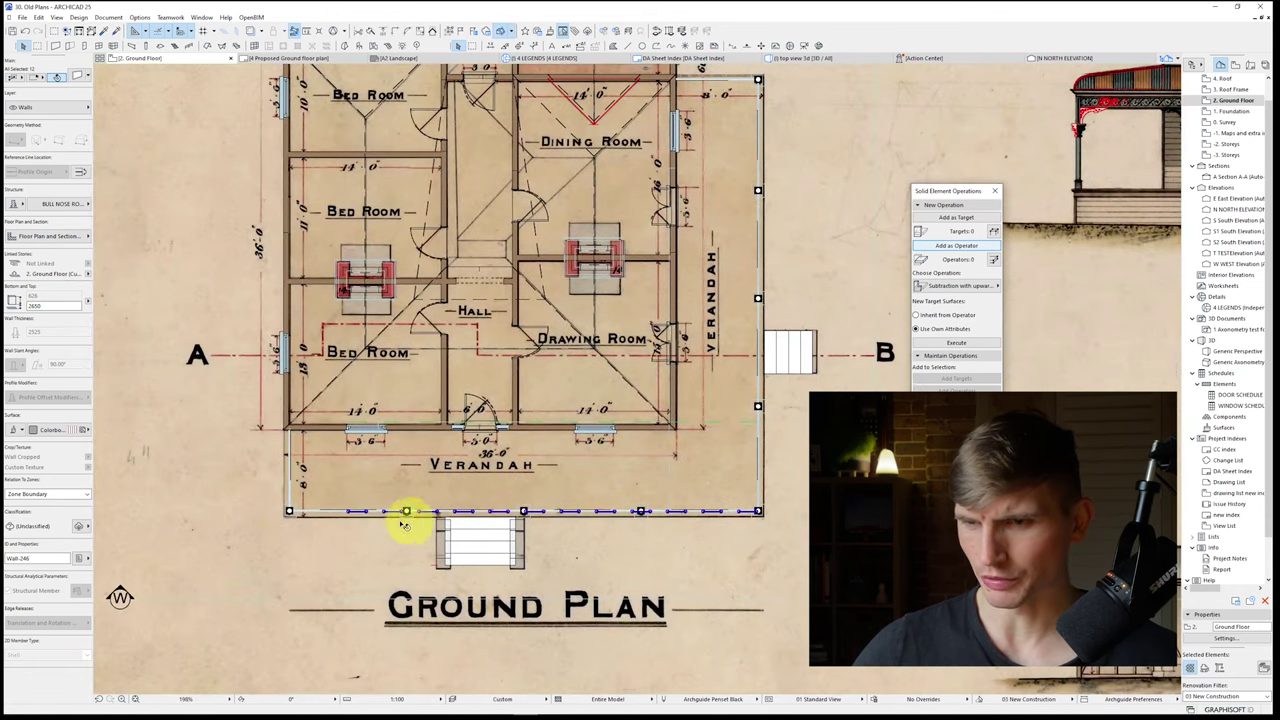
pyautogui.hotkey('ctrl', 'shift', 'd')
pyautogui.click(366, 512)
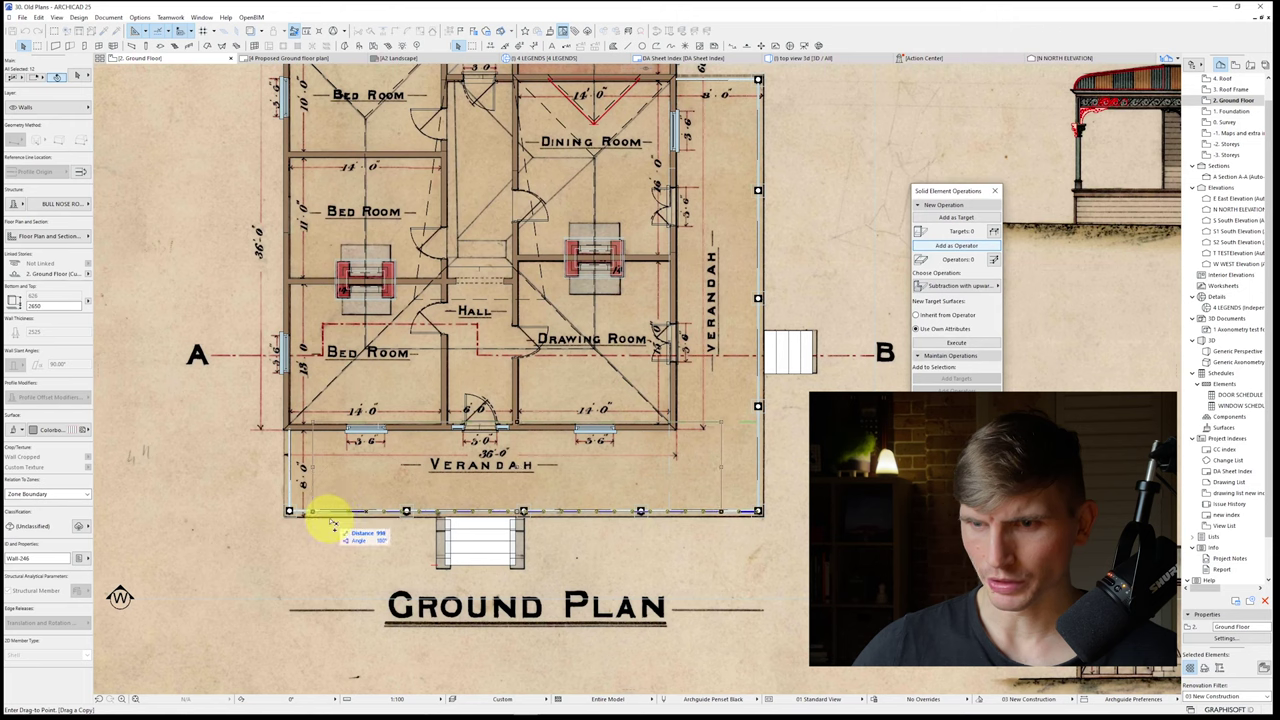
pyautogui.press('Escape')
# Step: Suspend groups, then mirror a copy of the front verandah's two end strips about the left corner's 45° diagonal onto the short return
pyautogui.hotkey('alt', 'g')
pyautogui.press('Escape')
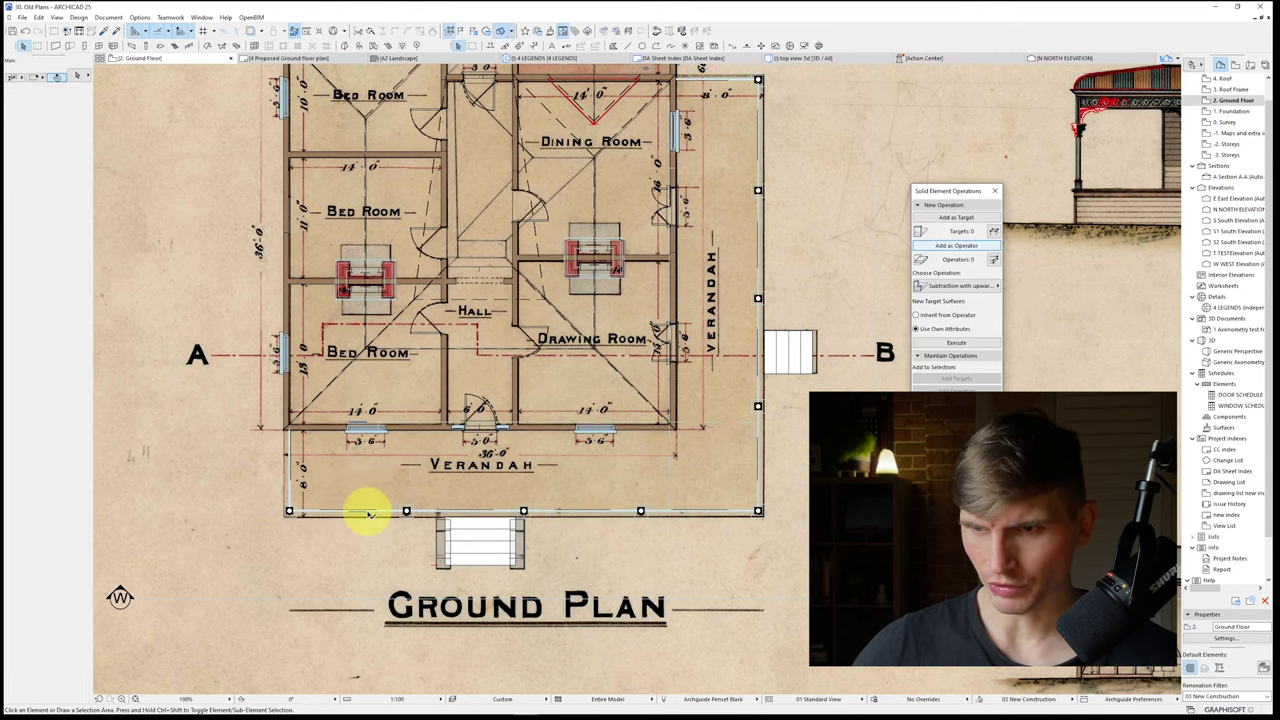
pyautogui.moveTo(363, 516); pyautogui.dragTo(332, 517)
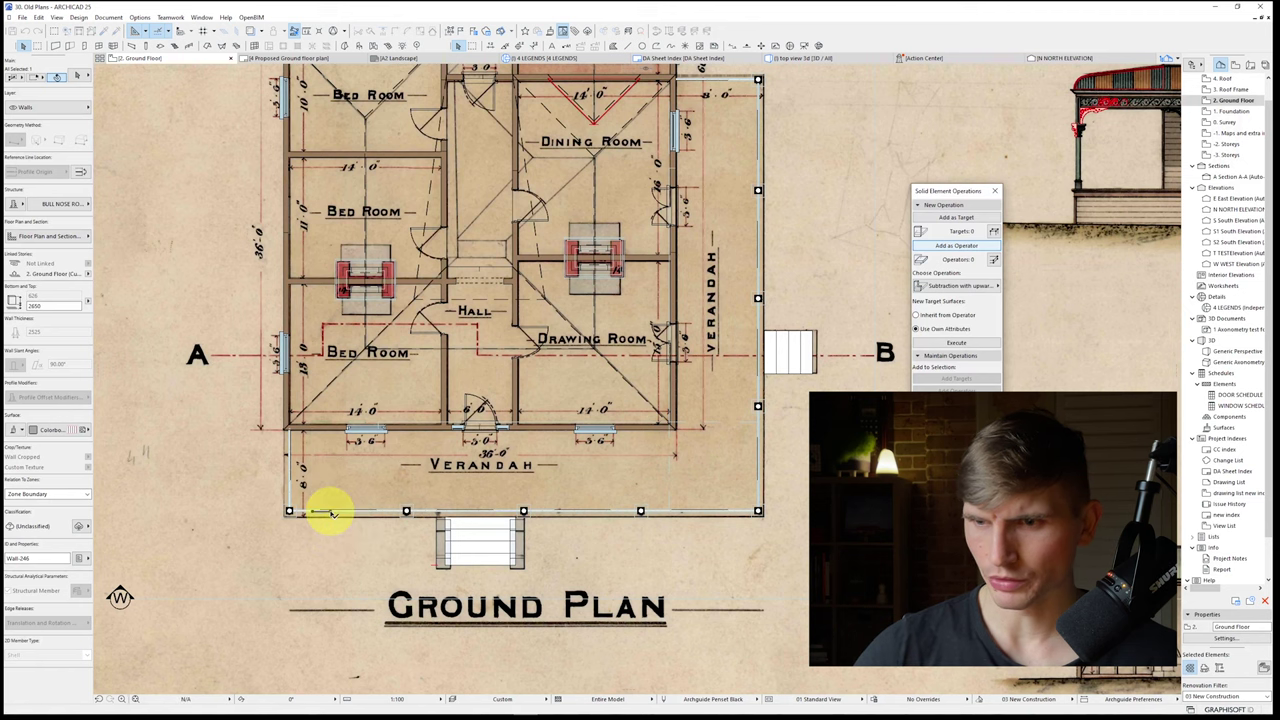
pyautogui.scroll(1, 318, 514)
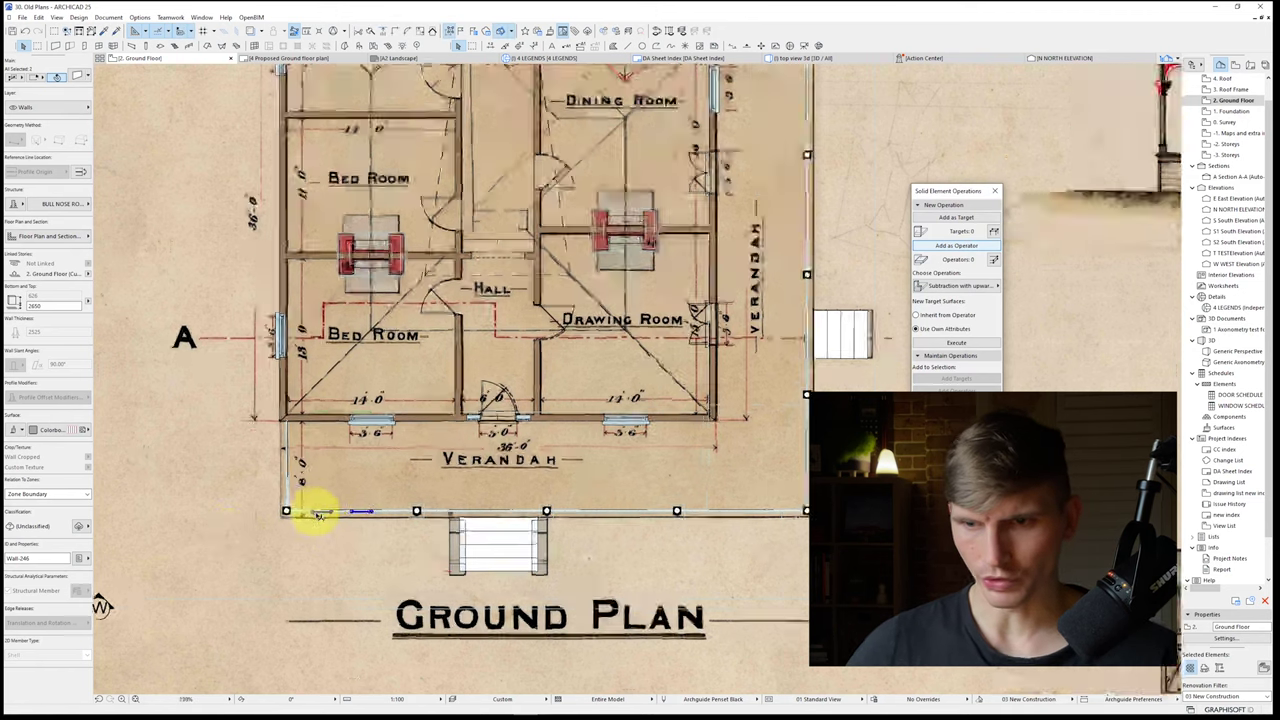
pyautogui.scroll(3, 318, 514)
pyautogui.hotkey('ctrl', 'shift', 'm')
pyautogui.click(242, 520)
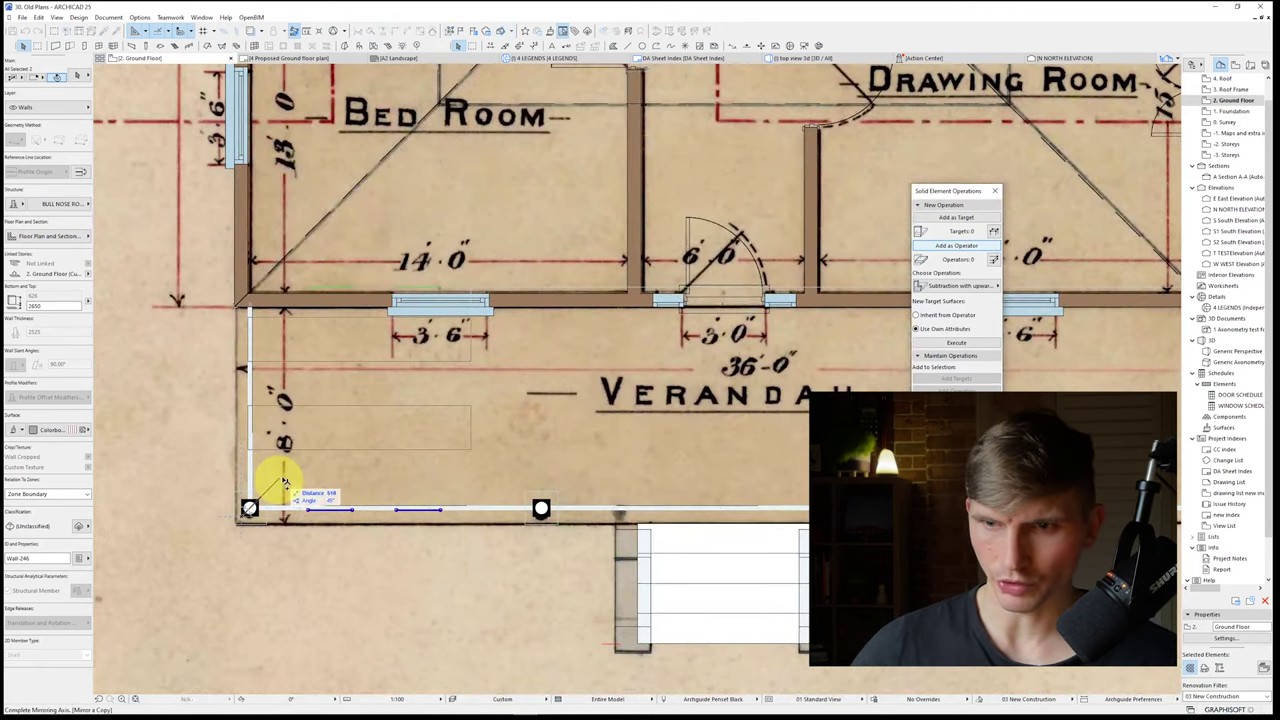
pyautogui.keyDown('shift'); pyautogui.click(429, 435); pyautogui.keyUp('shift')
# Step: Mirror a copy of the side verandah's two rearmost strips about the corner diagonal onto the short return beside the store and pantry
pyautogui.scroll(4, 238, 516)
pyautogui.scroll(-7, 345, 476)
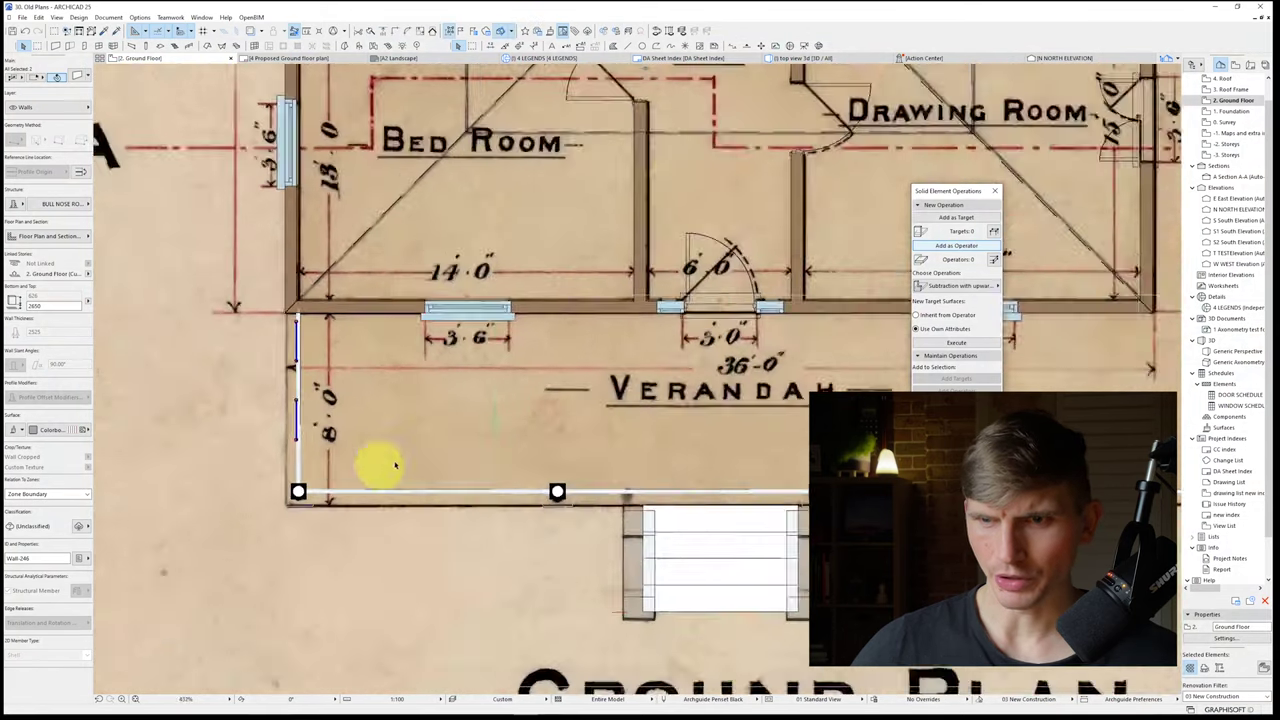
pyautogui.moveTo(640, 404); pyautogui.dragTo(277, 514, button='middle')
pyautogui.moveTo(622, 367); pyautogui.dragTo(507, 573, button='middle')
pyautogui.moveTo(637, 209); pyautogui.dragTo(591, 423, button='middle')
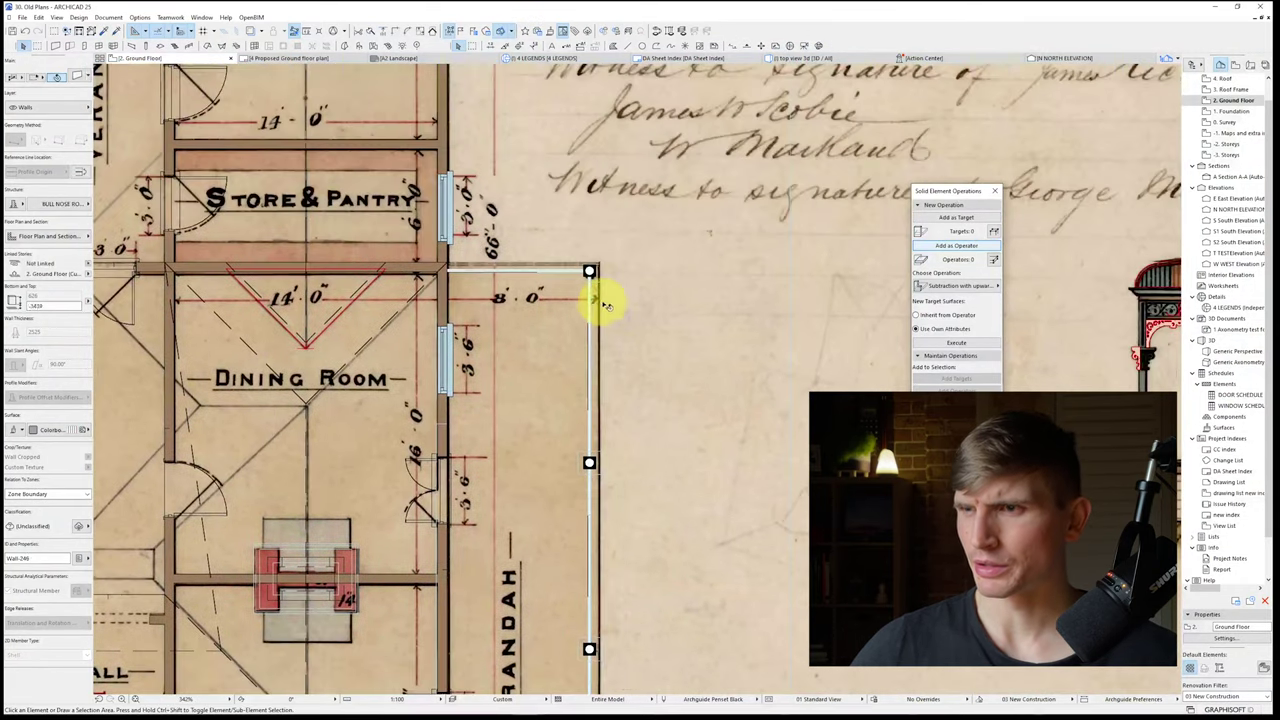
pyautogui.press('Escape')
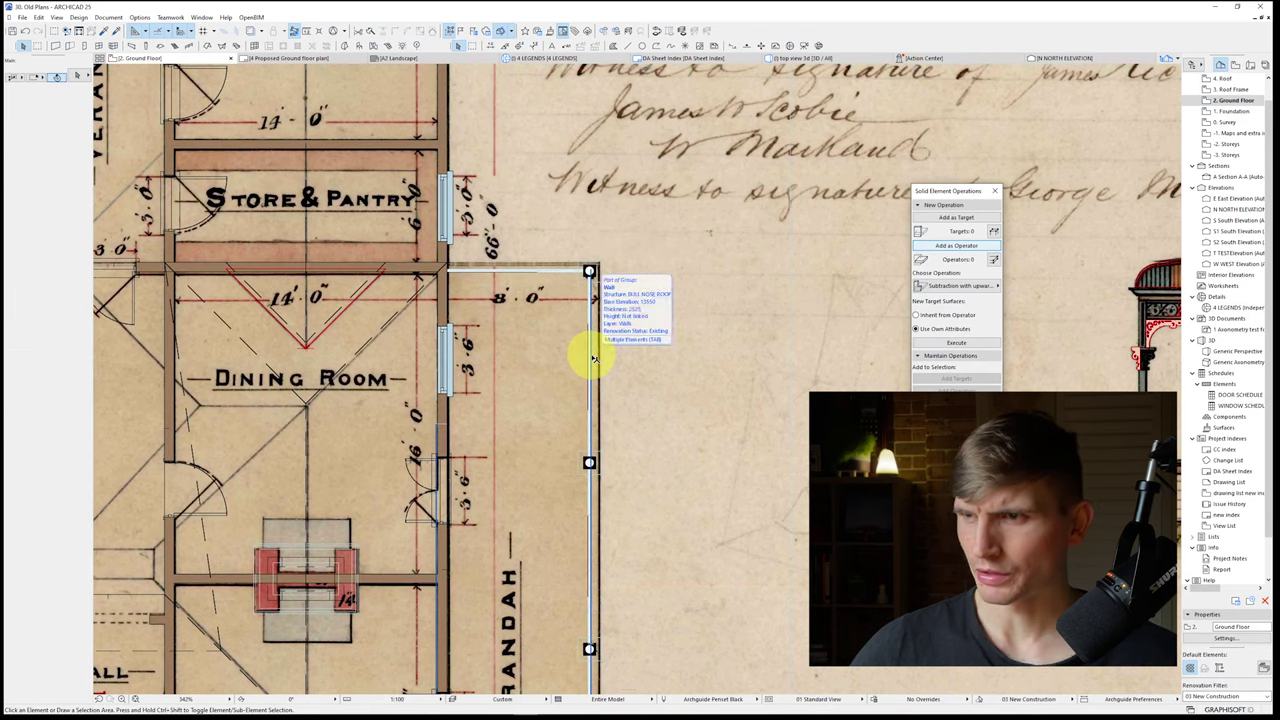
pyautogui.scroll(2, 461, 326)
pyautogui.moveTo(461, 326); pyautogui.dragTo(290, 250, button='middle')
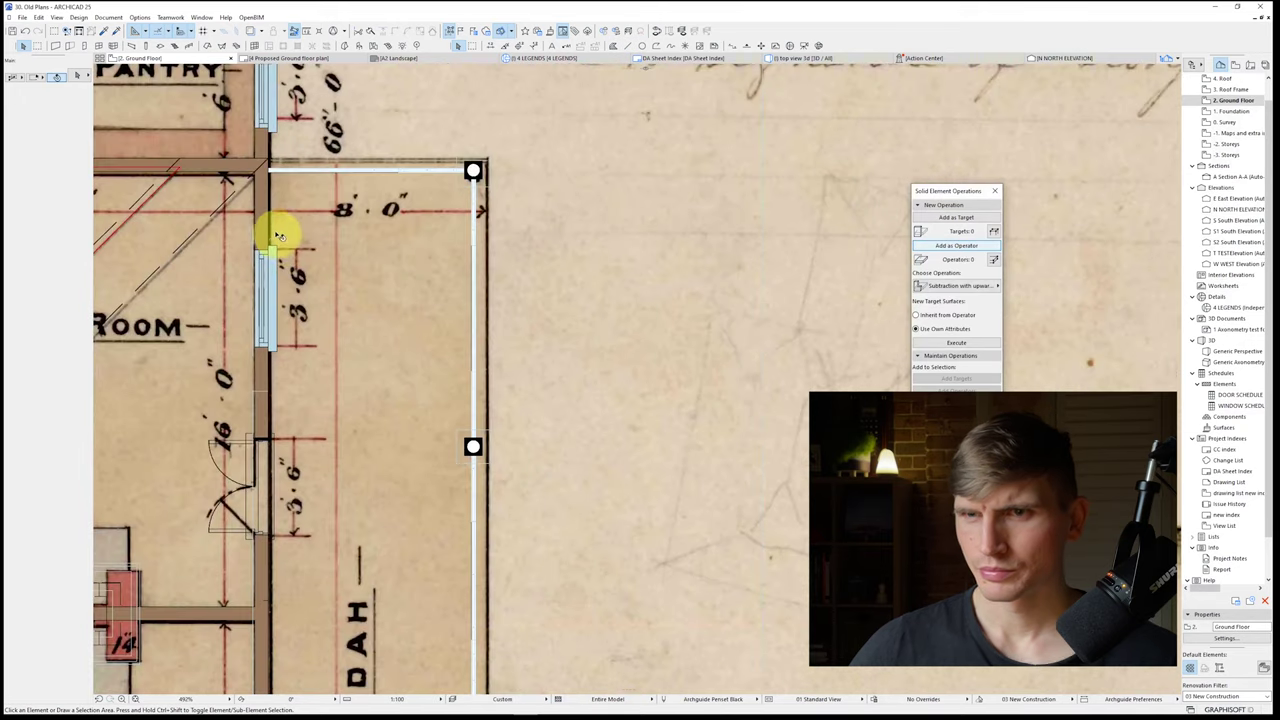
pyautogui.scroll(-4, 329, 351)
pyautogui.moveTo(329, 351); pyautogui.dragTo(356, 197, button='middle')
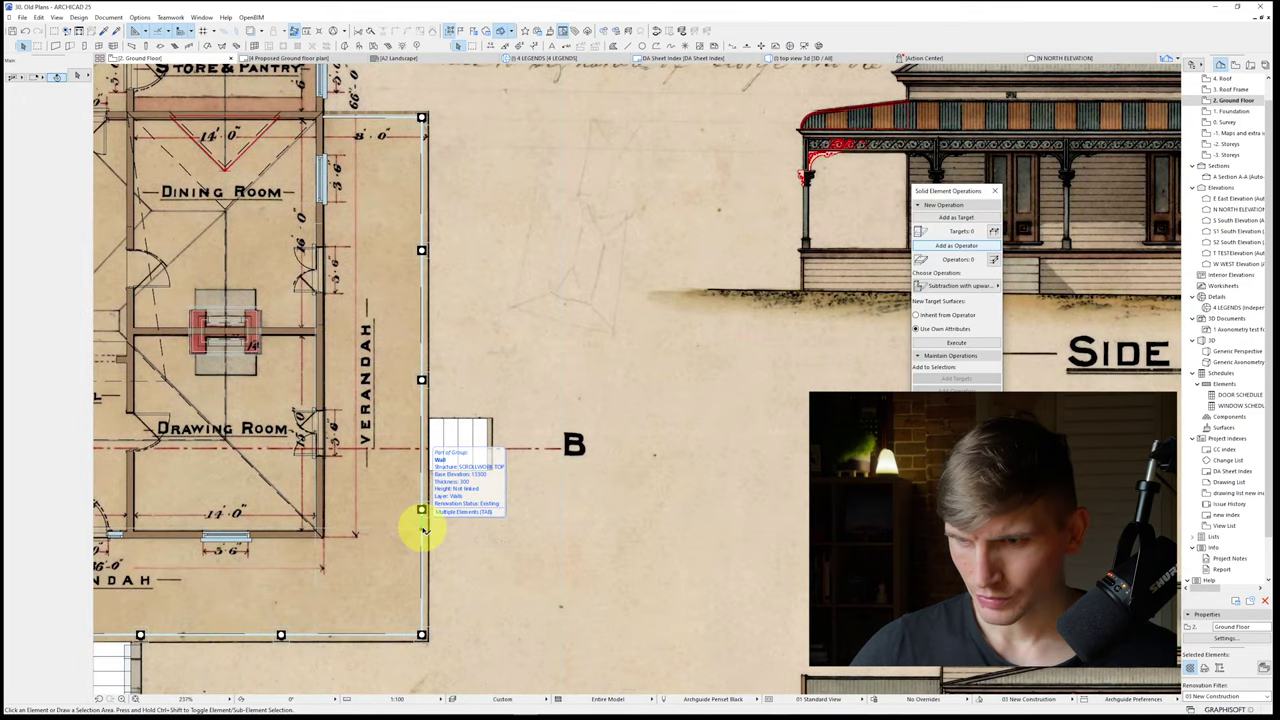
pyautogui.click(424, 548)
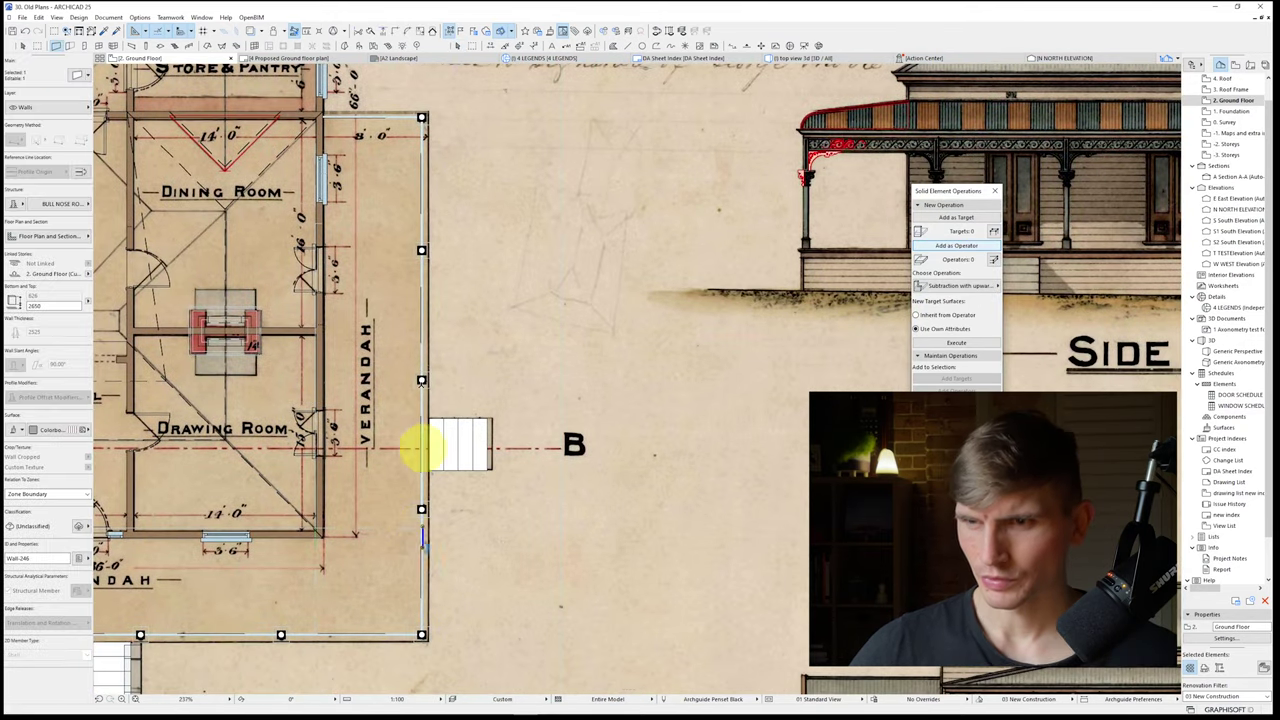
pyautogui.keyDown('shift'); pyautogui.click(422, 141); pyautogui.keyUp('shift')
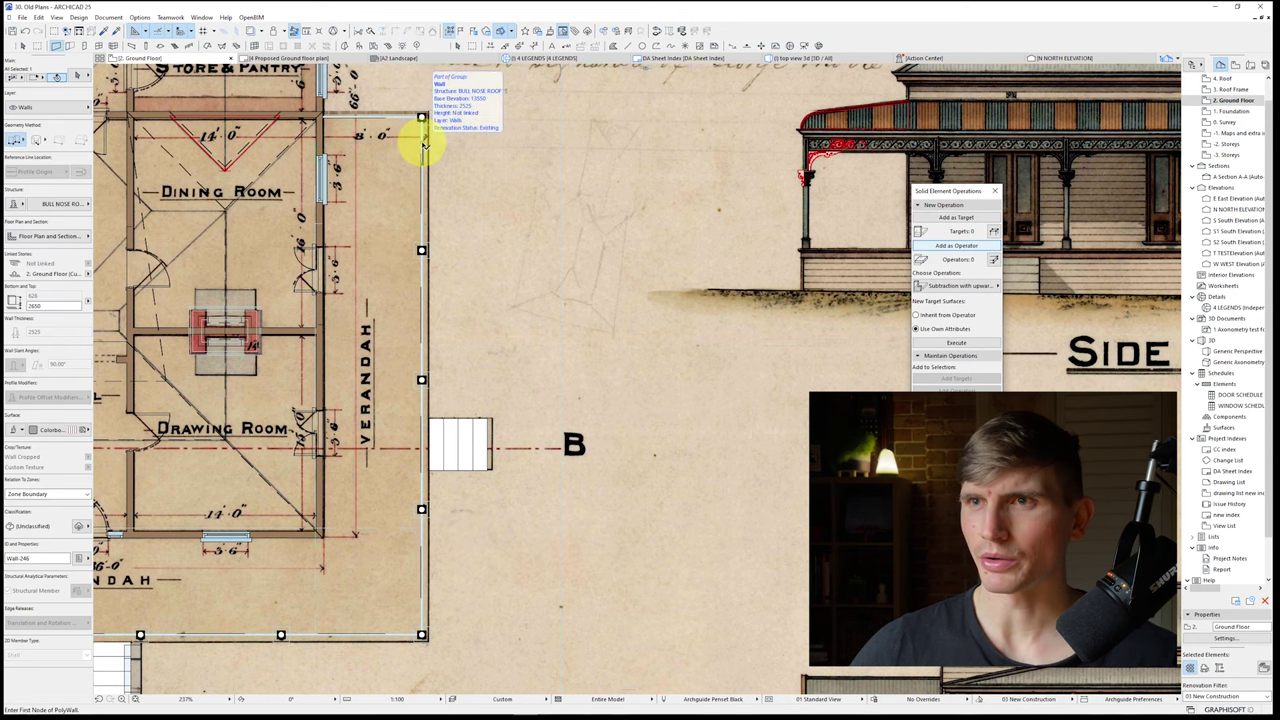
pyautogui.keyDown('shift'); pyautogui.click(423, 184); pyautogui.keyUp('shift')
pyautogui.scroll(1, 423, 148)
pyautogui.scroll(2, 422, 155)
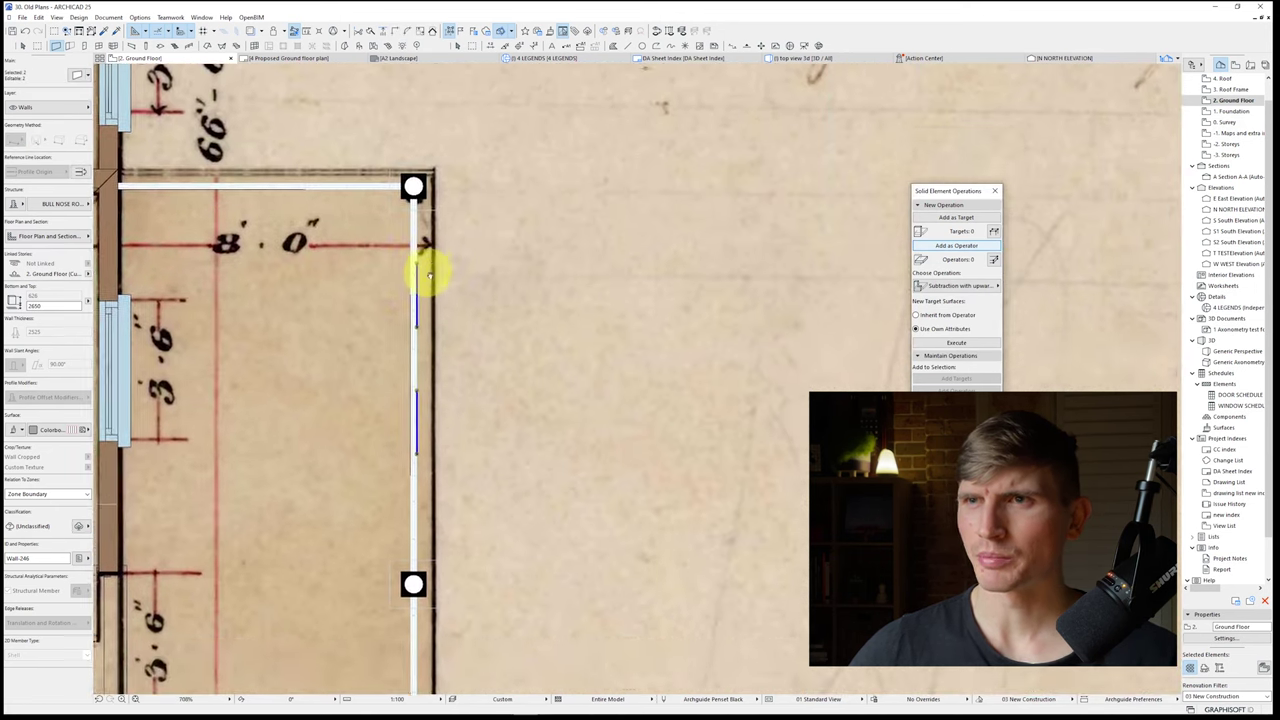
pyautogui.hotkey('ctrl', 'shift', 'm')
pyautogui.click(430, 232)
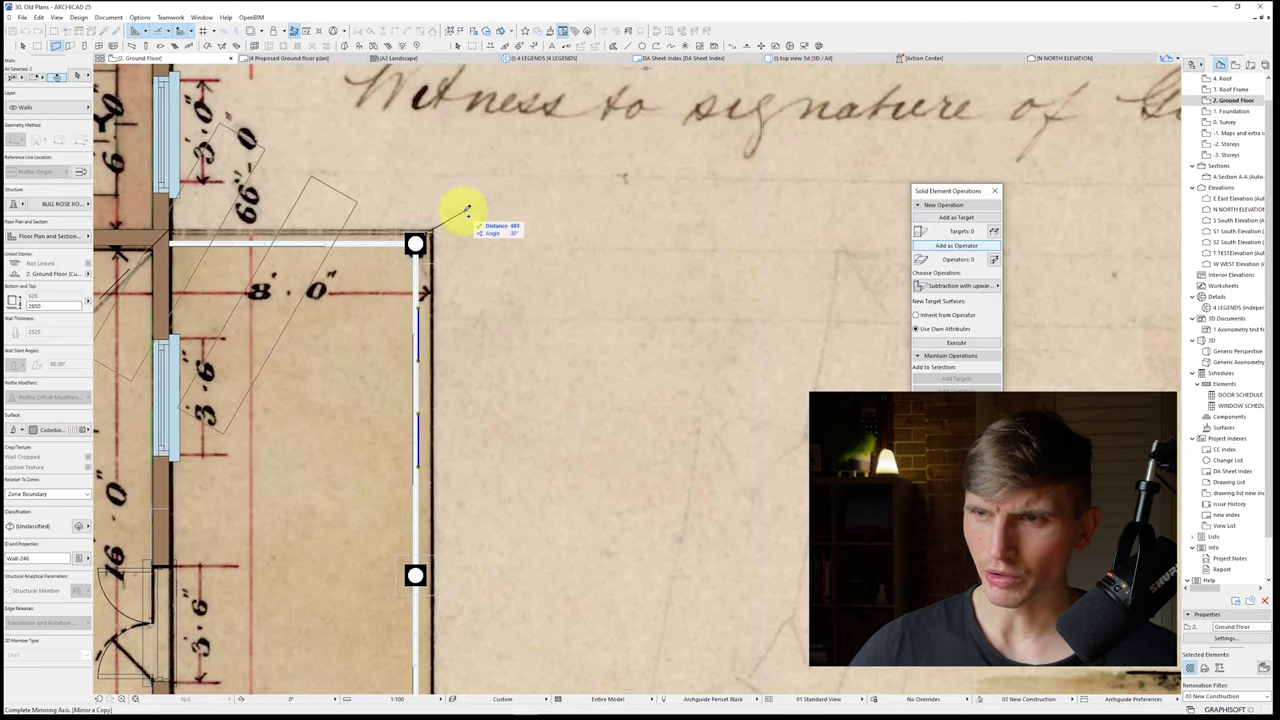
pyautogui.click(507, 168)
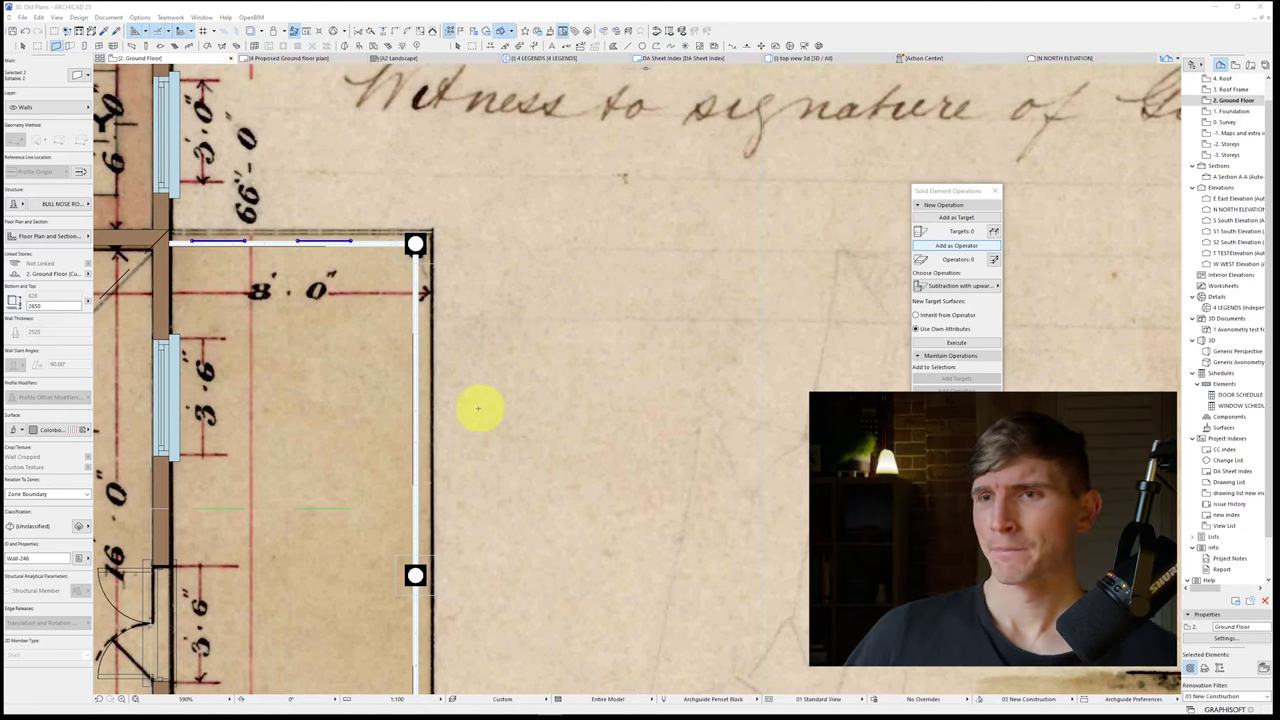
# Step: In the 3D view, select the front-left return's dark strips and set Find & Select to walls by sampling one of them
pyautogui.press('F3')
pyautogui.keyDown('shift'); pyautogui.moveTo(474, 380); pyautogui.dragTo(256, 468, button='middle'); pyautogui.keyUp('shift')
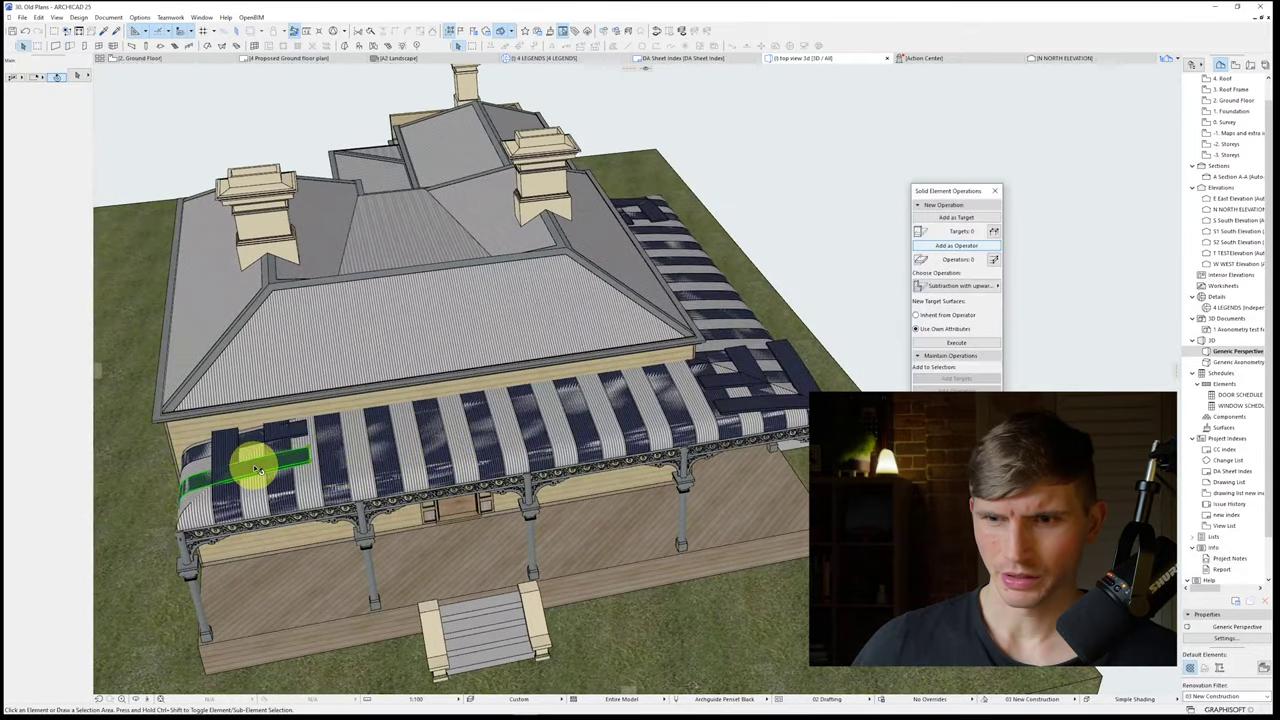
pyautogui.click(258, 470)
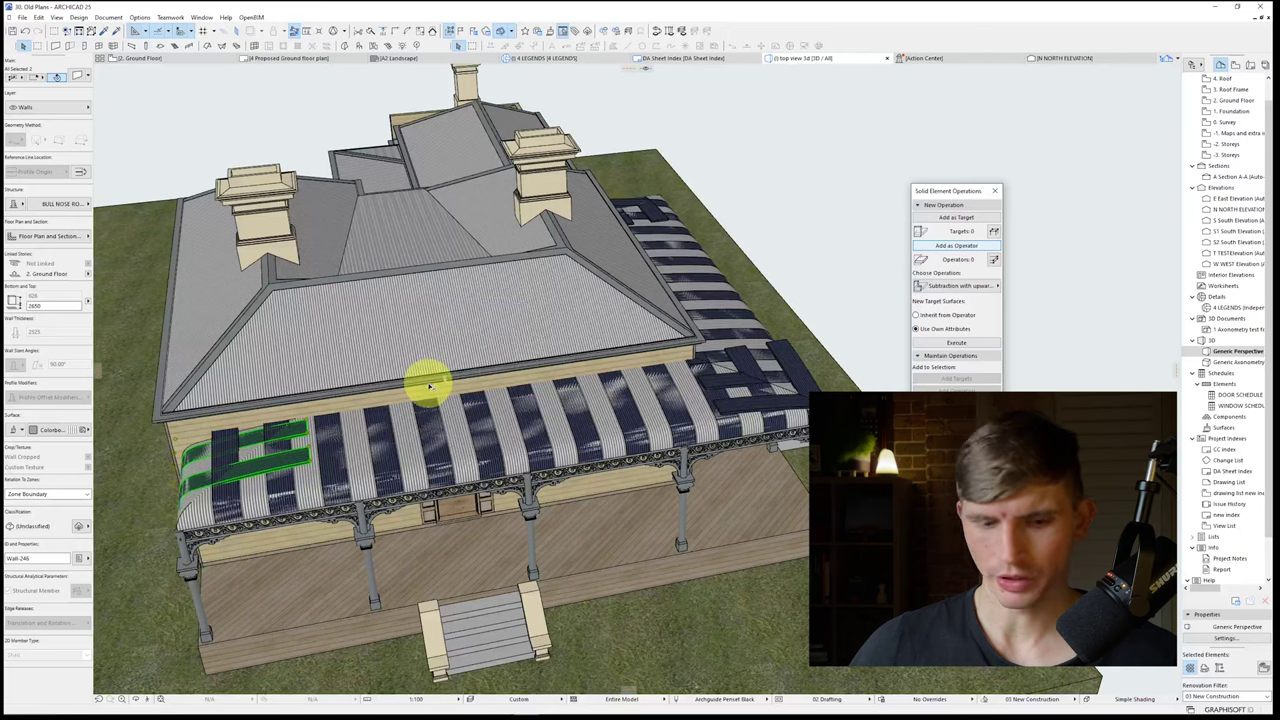
pyautogui.click(57, 76)
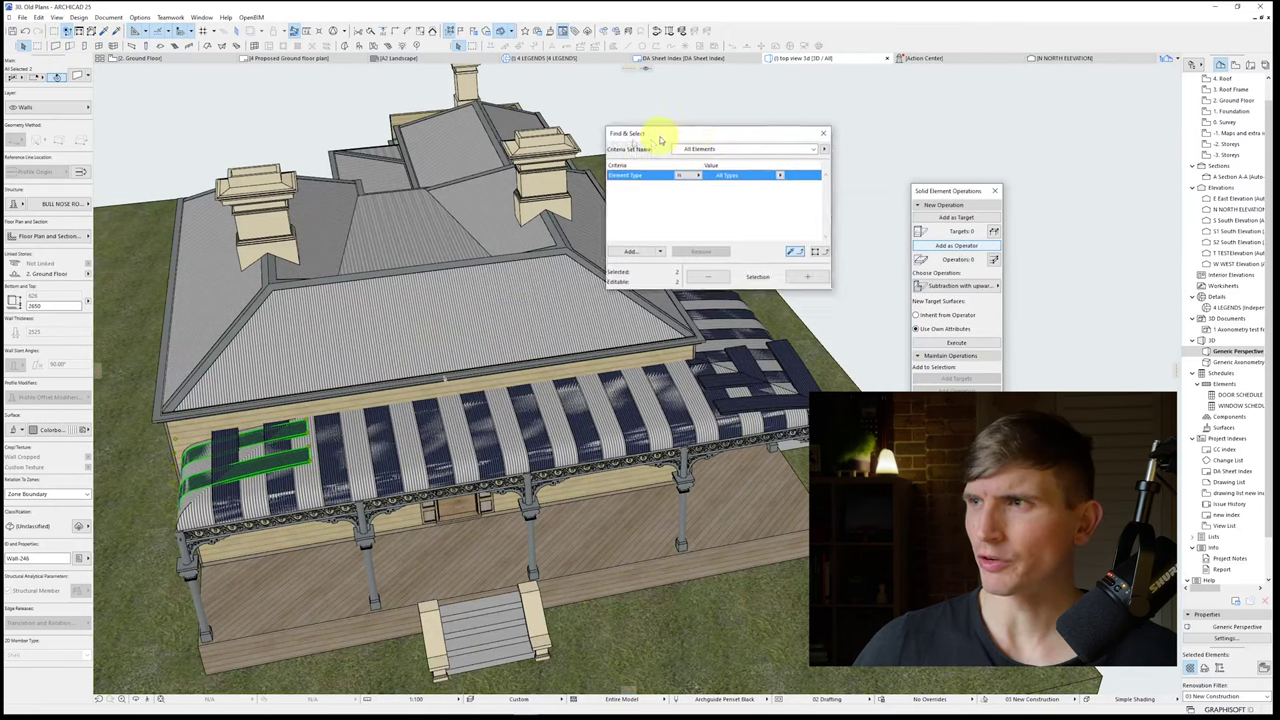
pyautogui.moveTo(657, 132); pyautogui.dragTo(467, 190)
pyautogui.keyDown('alt'); pyautogui.click(309, 456); pyautogui.keyUp('alt')
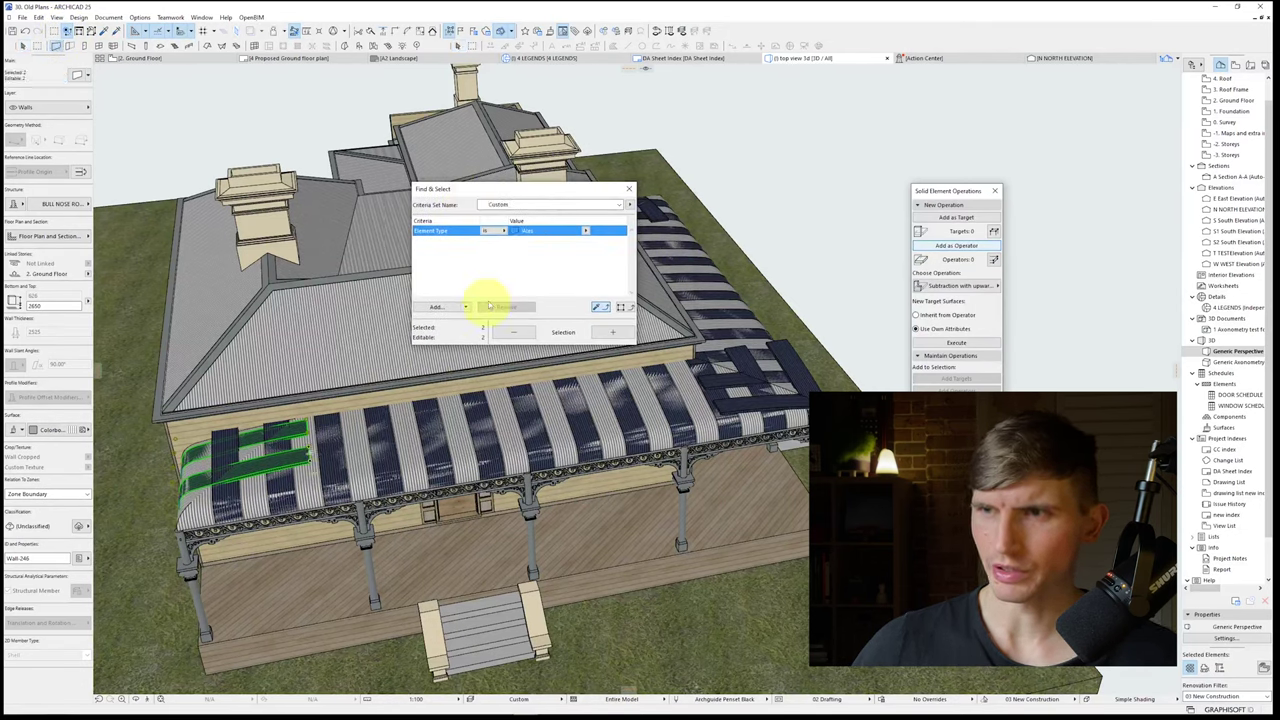
# Step: Add an Outside Face Surface criterion sampled from the dark strip and select every matching wall
pyautogui.click(436, 306)
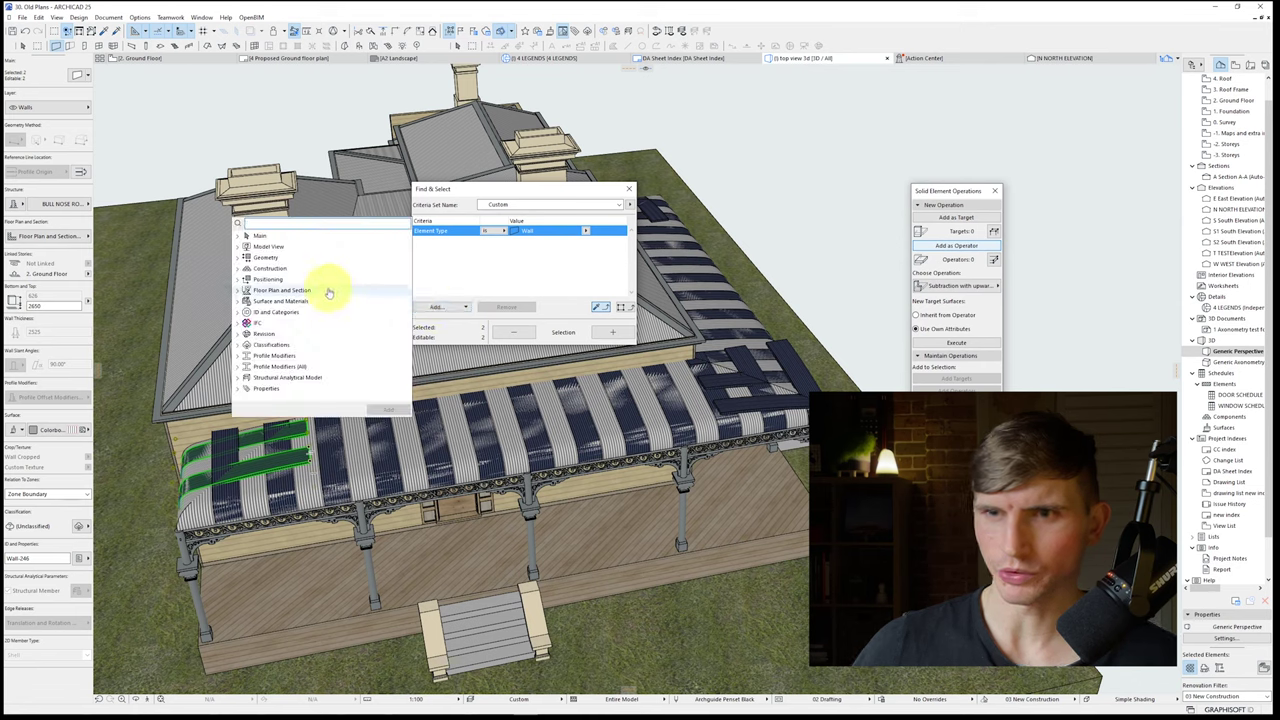
pyautogui.write('mat')
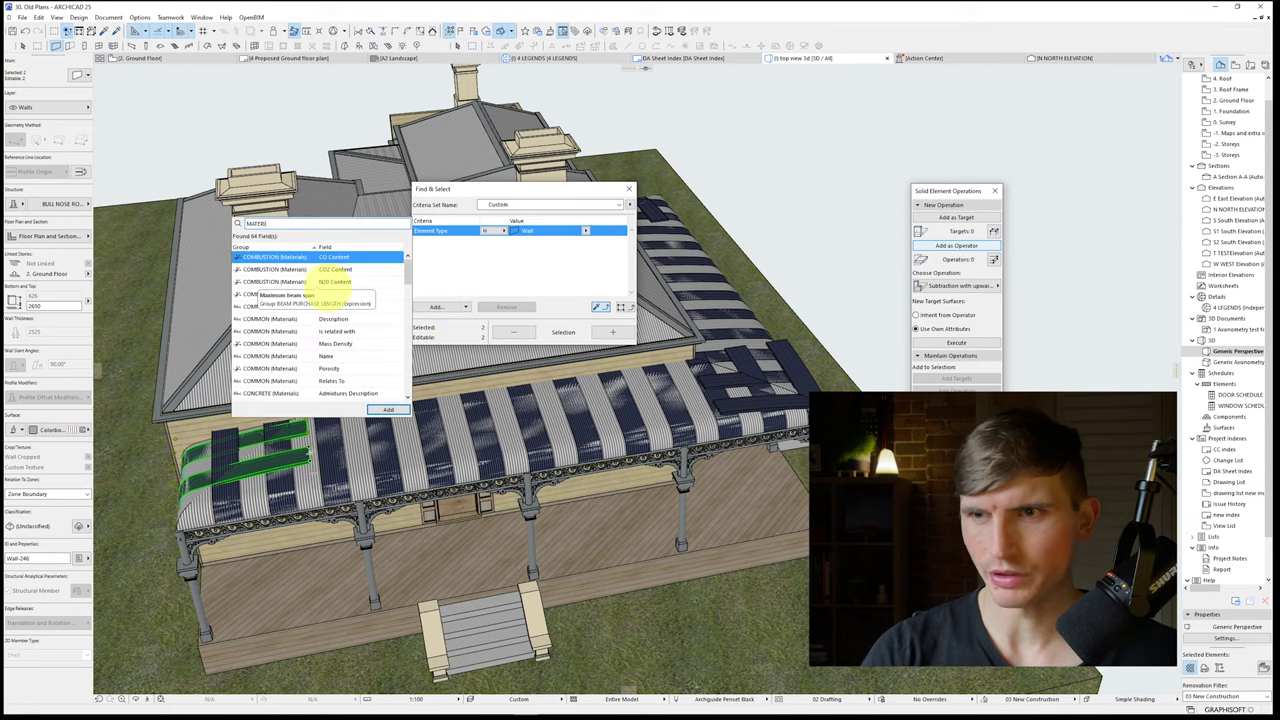
pyautogui.hotkey('ctrl', 'a')
pyautogui.write('surf')
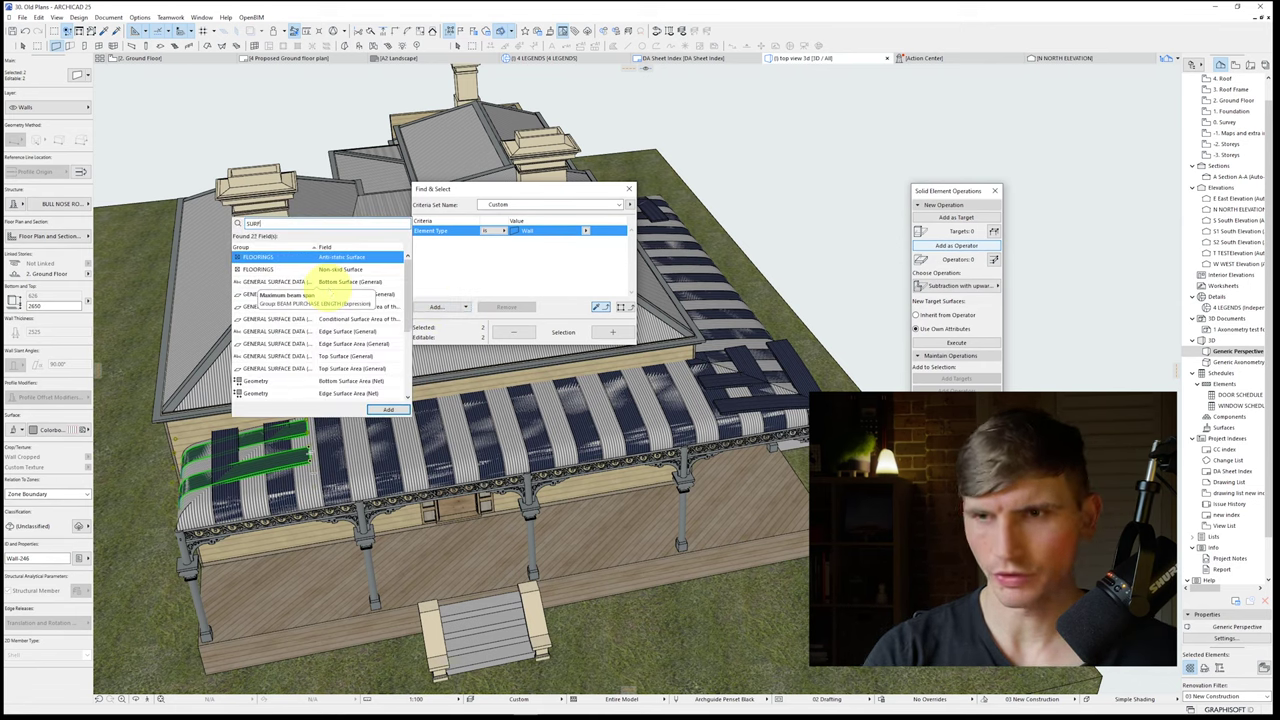
pyautogui.scroll(-3, 362, 360)
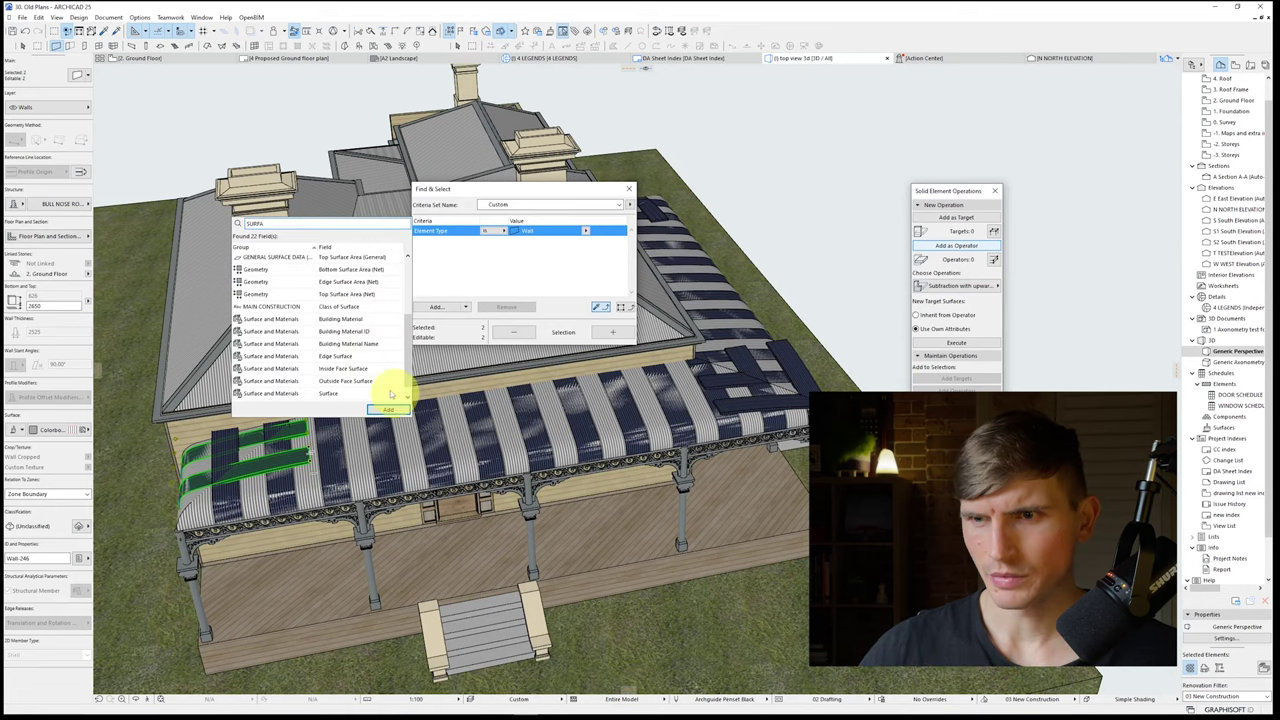
pyautogui.doubleClick(374, 384)
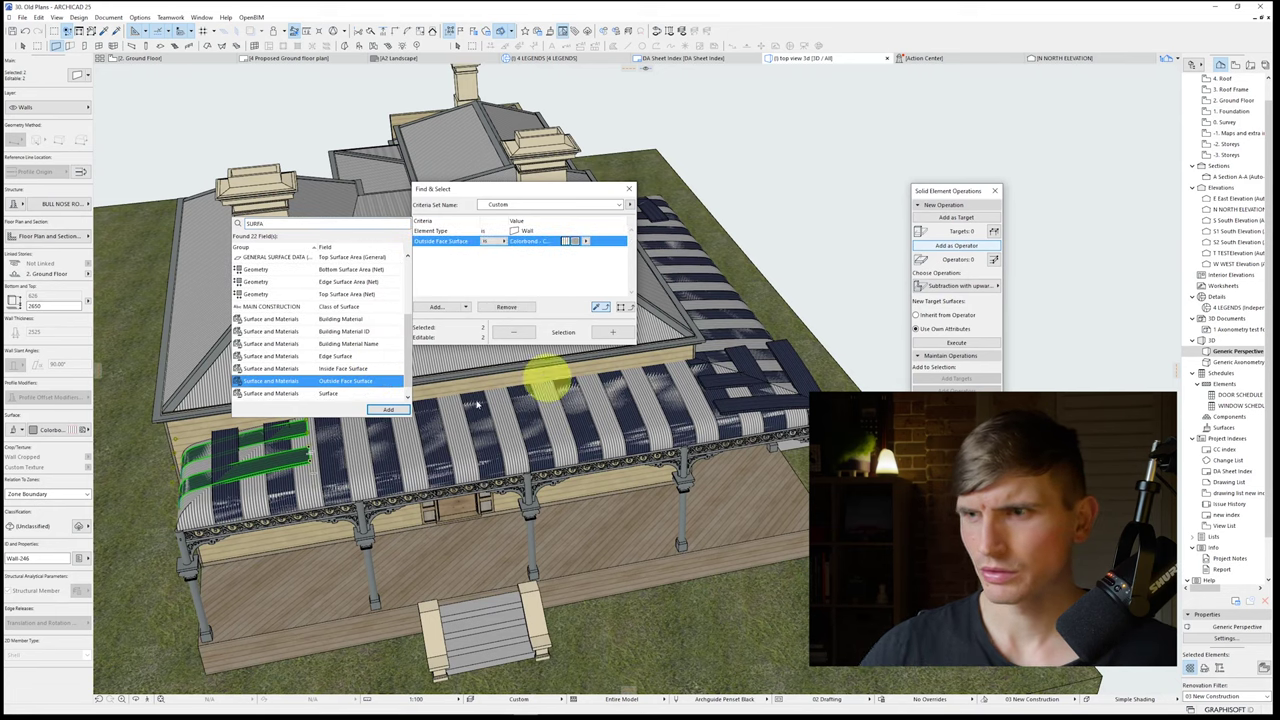
pyautogui.click(303, 460)
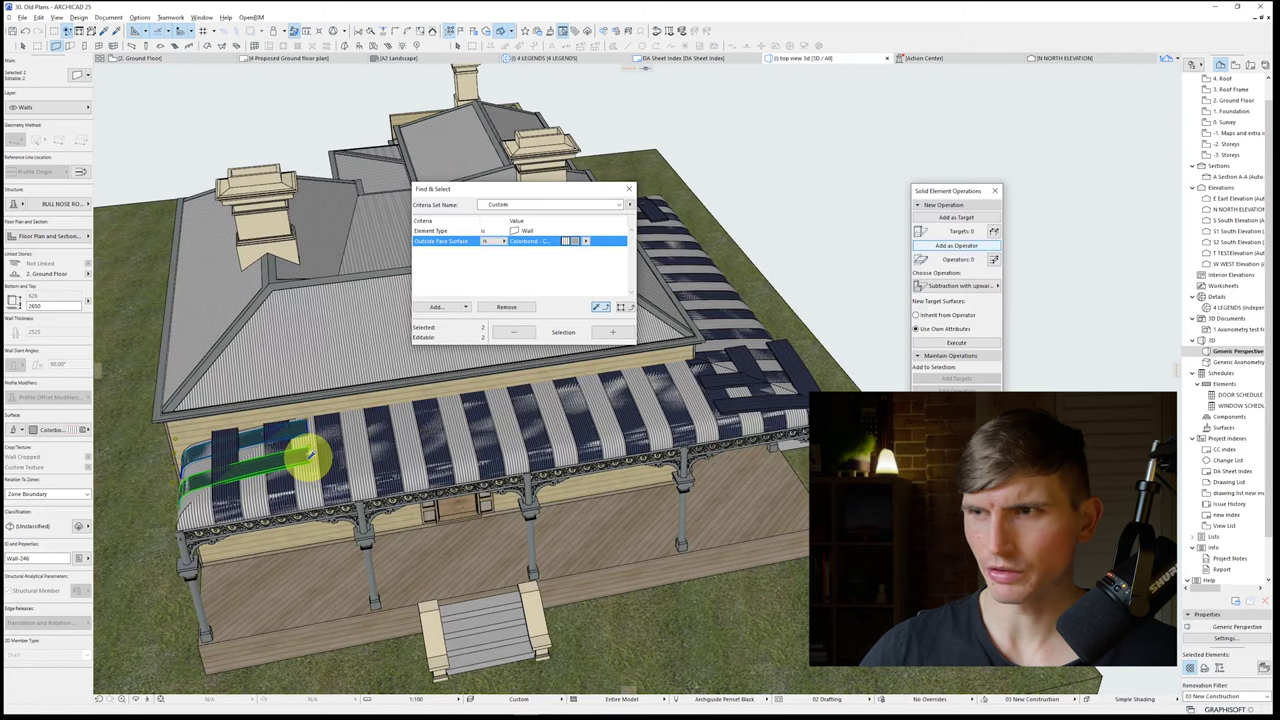
pyautogui.click(613, 333)
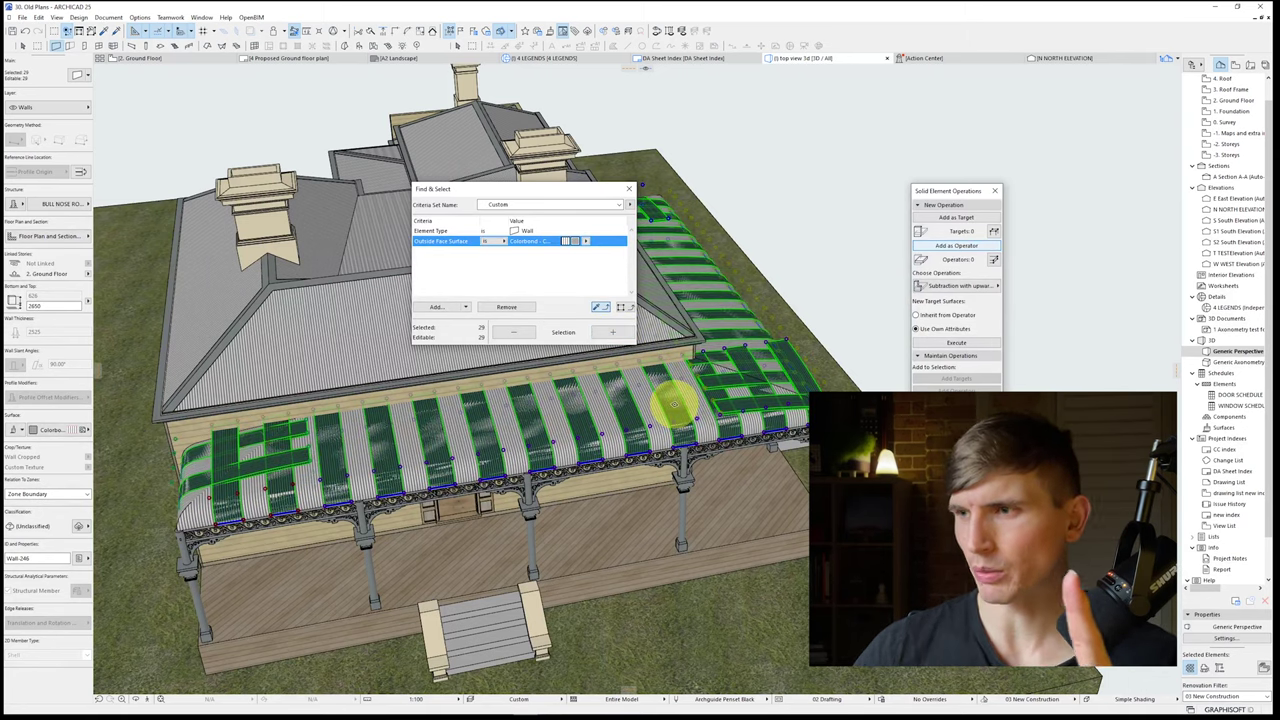
# Step: Raise all the selected dark strips vertically in 3D to the 2655 elevation, just above the verandah roof surface
pyautogui.hotkey('ctrl', 'd')
pyautogui.click(758, 382)
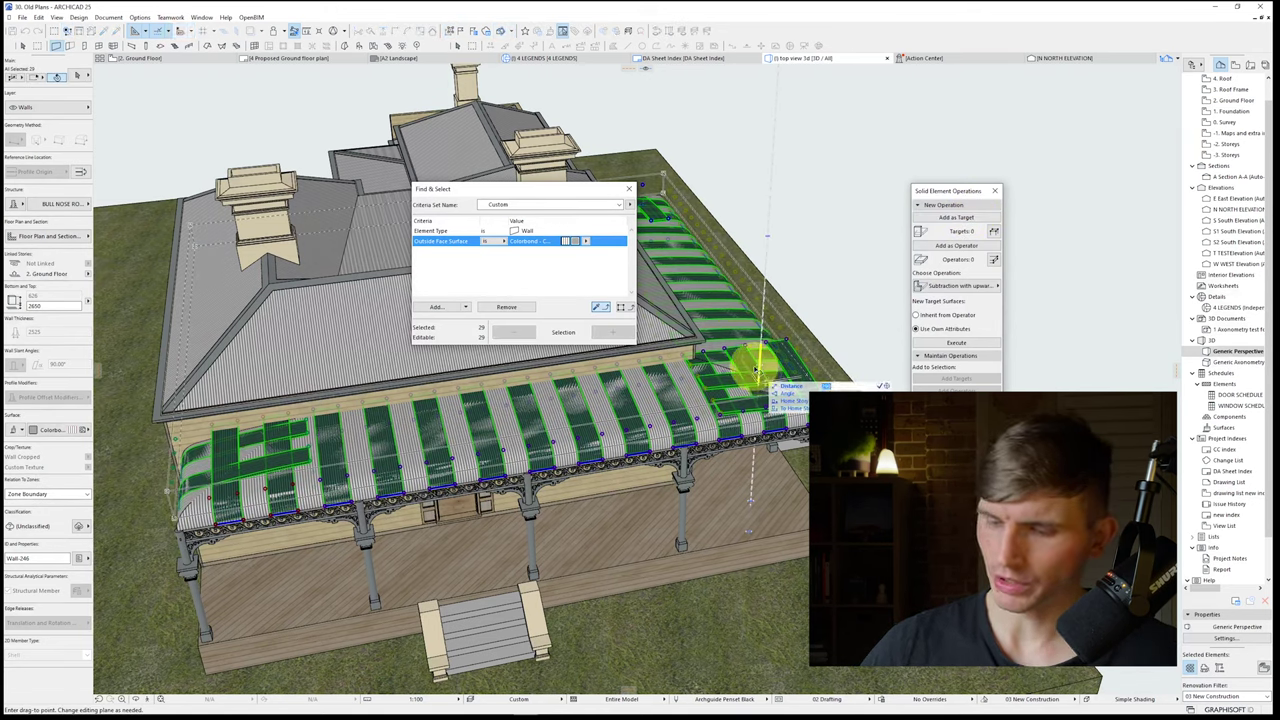
pyautogui.click(757, 370)
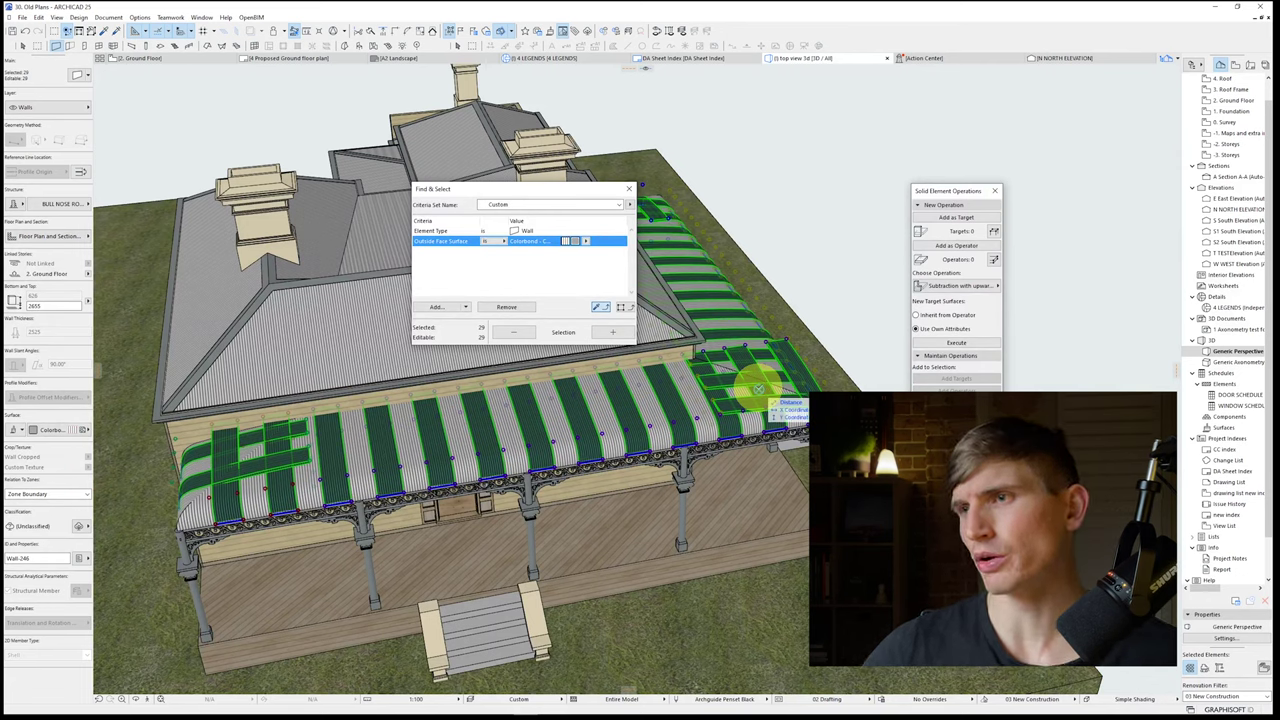
# Step: Trim the two mitred corners' overlapping side strips with the front verandah roof as operator, using Subtraction with upwards extrusion
pyautogui.press('Escape')
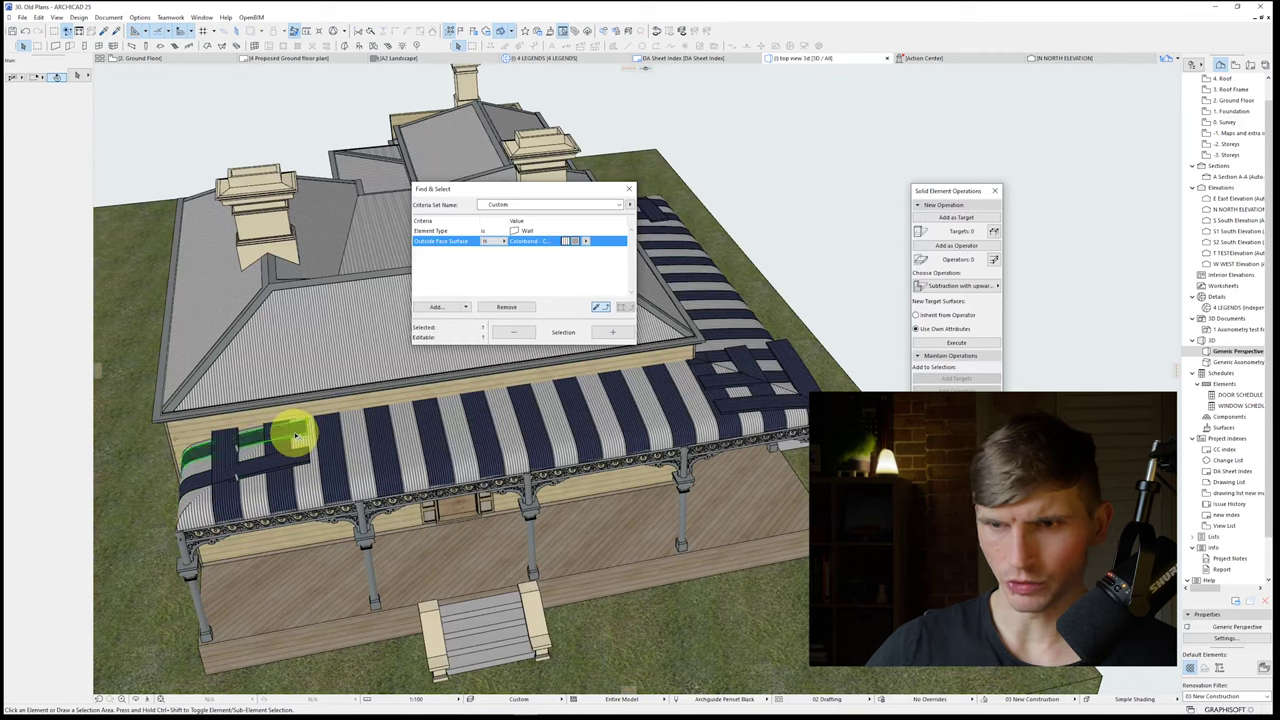
pyautogui.keyDown('shift'); pyautogui.click(288, 447); pyautogui.keyUp('shift')
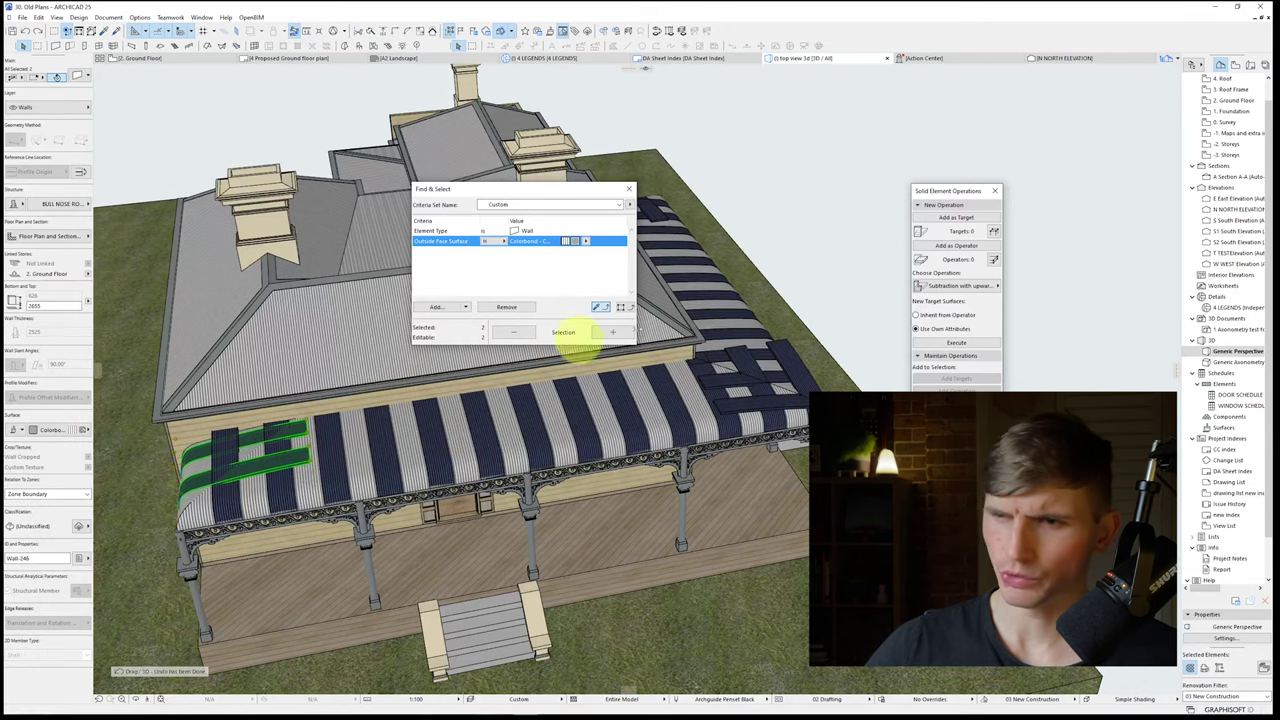
pyautogui.keyDown('shift'); pyautogui.click(737, 374); pyautogui.keyUp('shift')
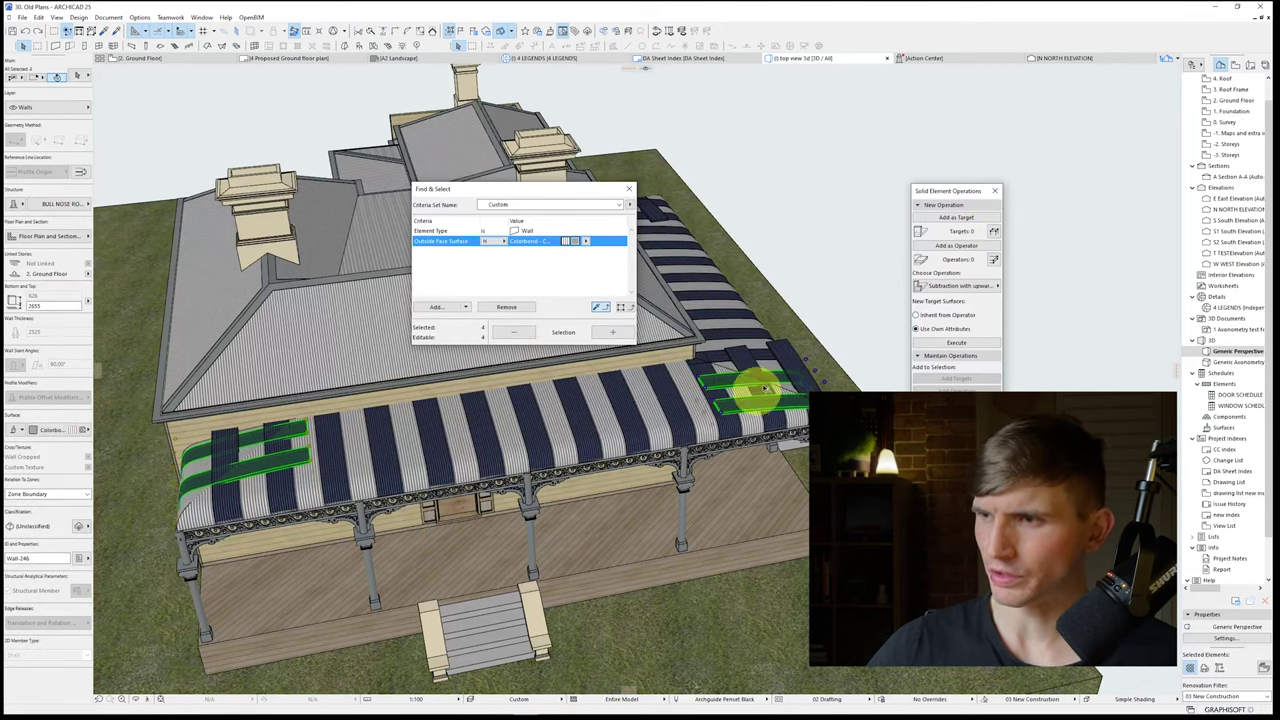
pyautogui.click(698, 425)
pyautogui.click(967, 287)
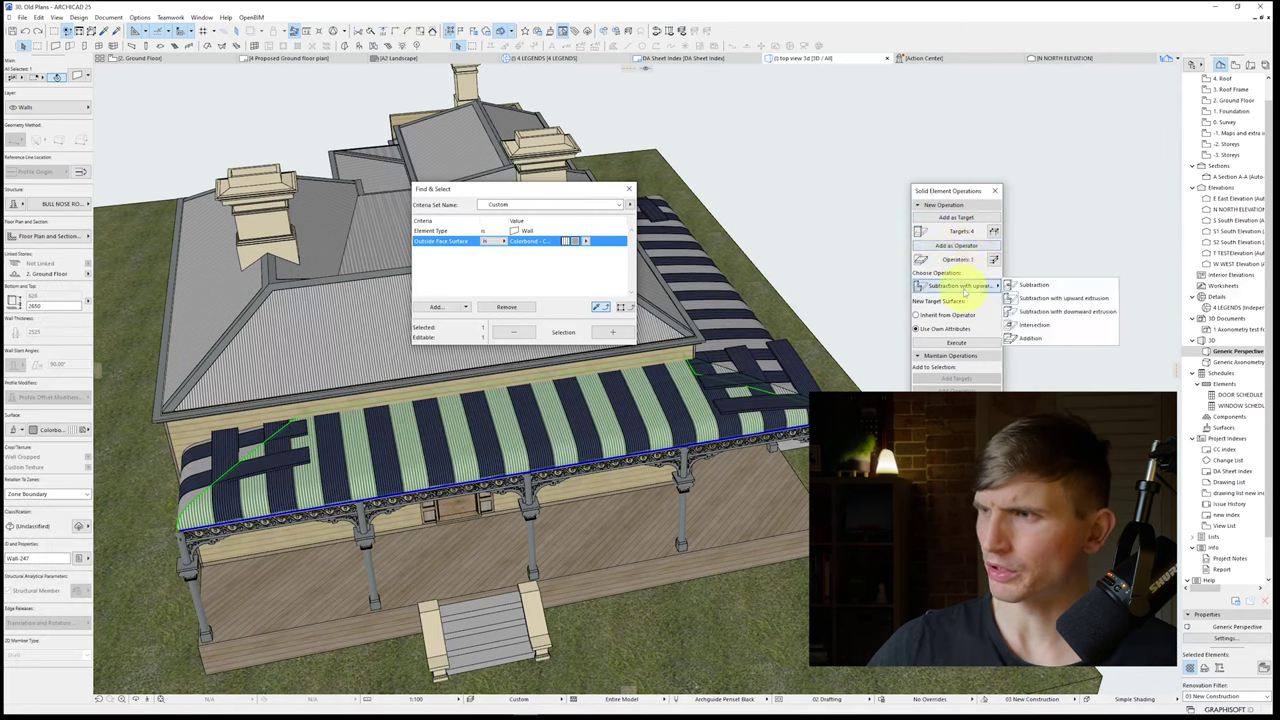
pyautogui.click(967, 288)
pyautogui.click(951, 343)
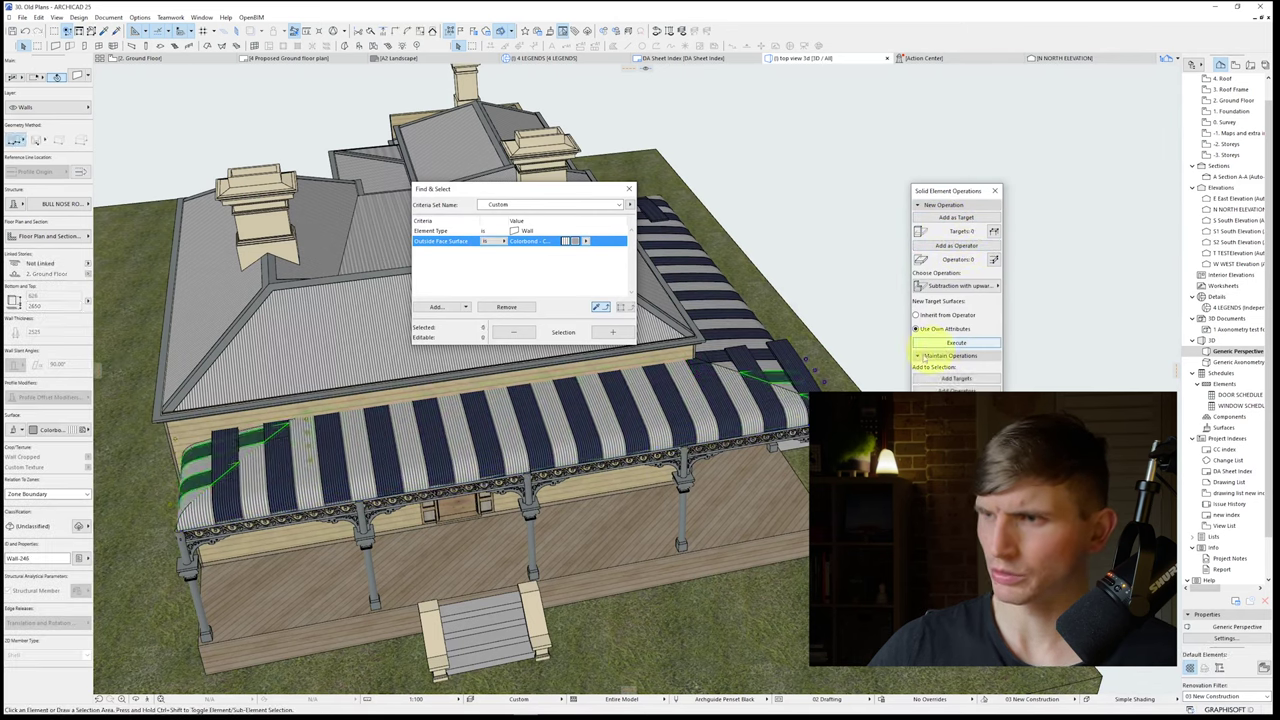
# Step: Trim the front verandah's end strips at both mitred corners with the two side roofs as operators, using Subtraction with upwards extrusion
pyautogui.click(237, 451)
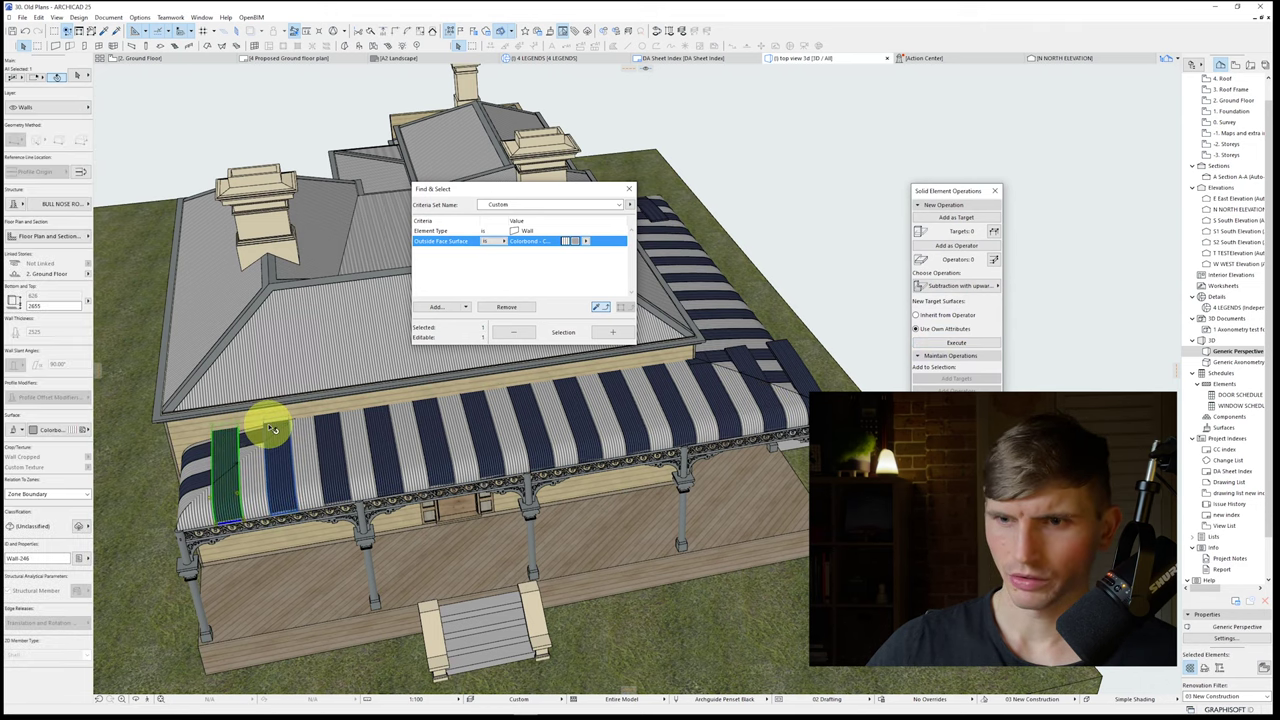
pyautogui.keyDown('shift'); pyautogui.click(272, 432); pyautogui.keyUp('shift')
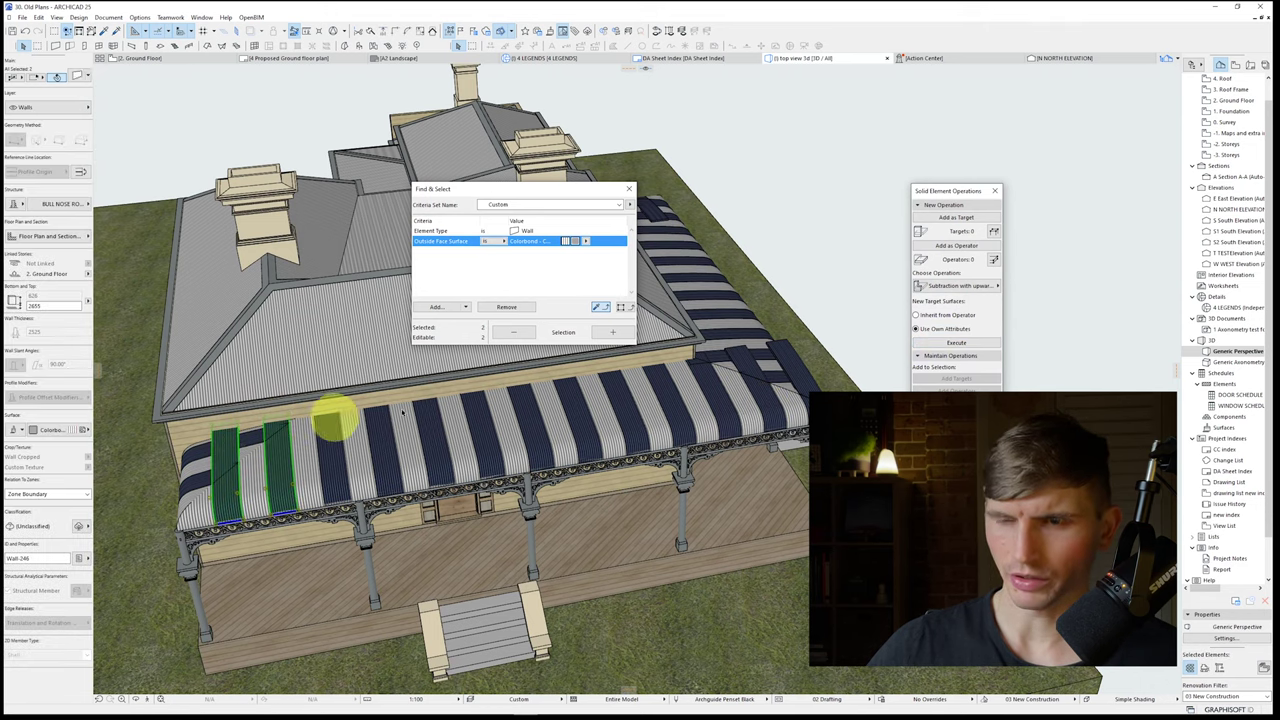
pyautogui.click(940, 217)
pyautogui.click(760, 363)
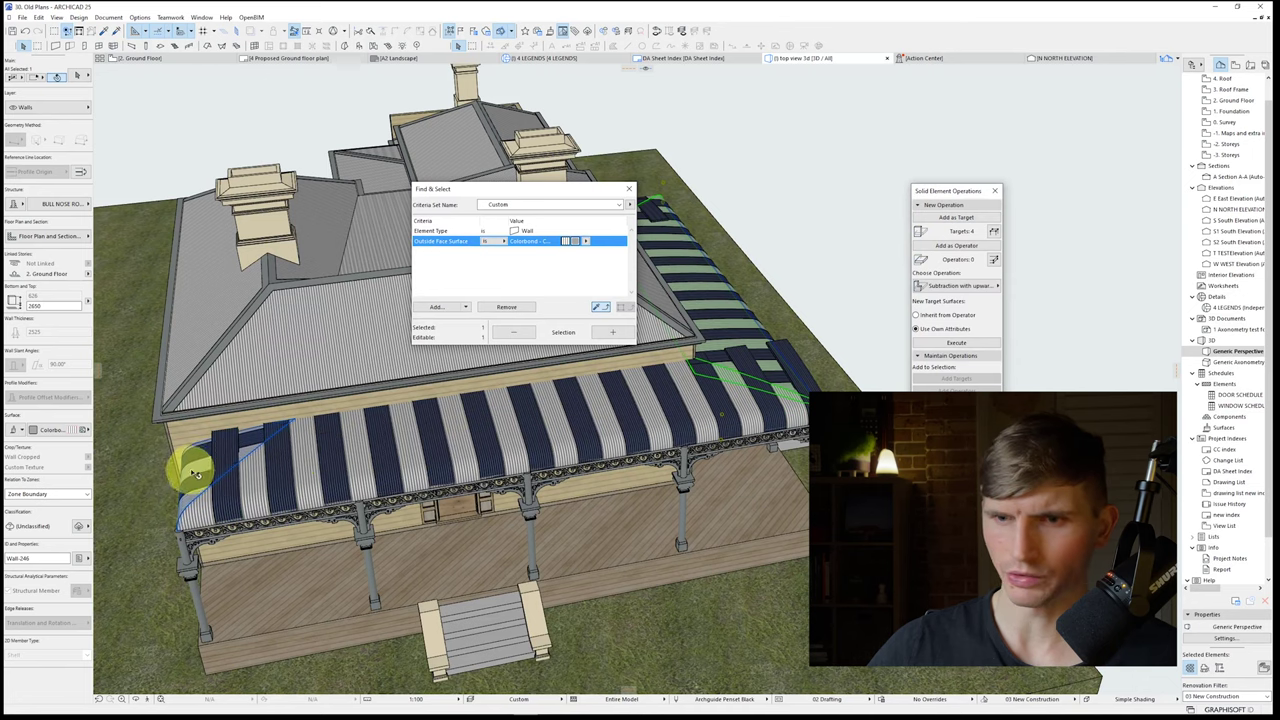
pyautogui.click(982, 248)
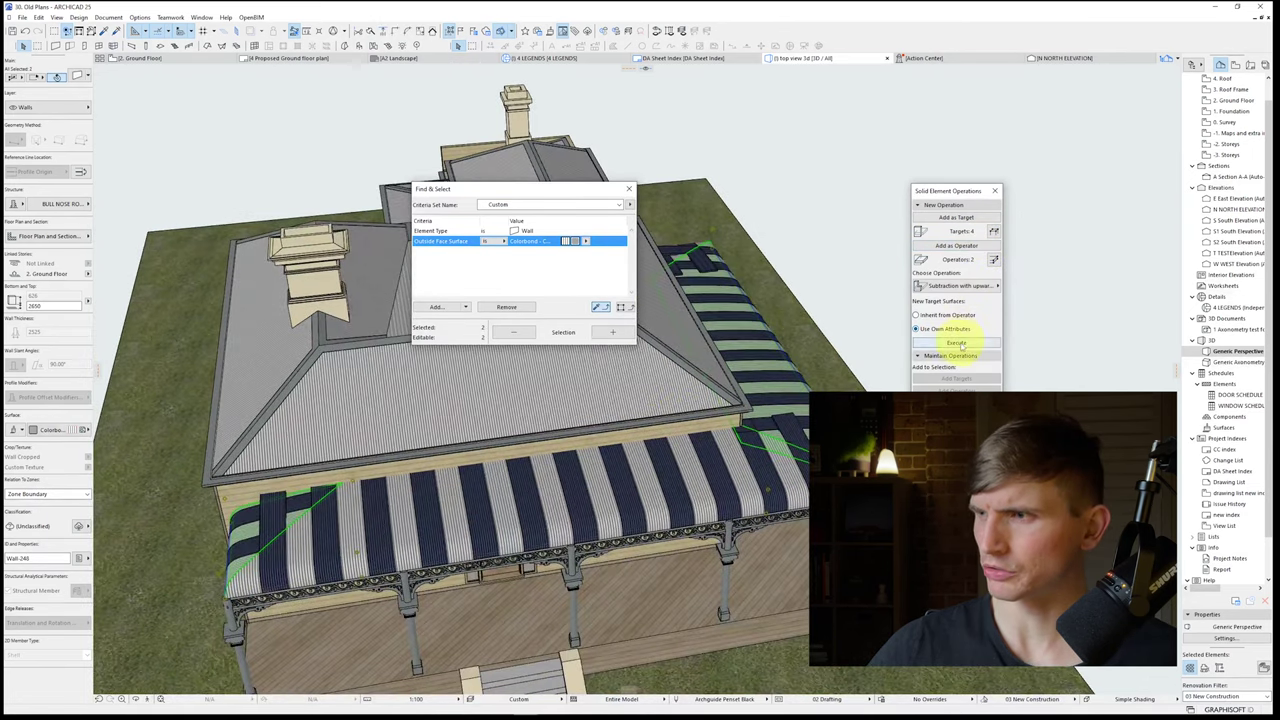
pyautogui.click(958, 343)
pyautogui.press('Escape')
# Step: Trim the short rear return's two overlapping strips with the long side verandah roof as operator, using Subtraction with upwards extrusion
pyautogui.keyDown('shift'); pyautogui.moveTo(785, 430); pyautogui.dragTo(654, 397, button='middle'); pyautogui.keyUp('shift')
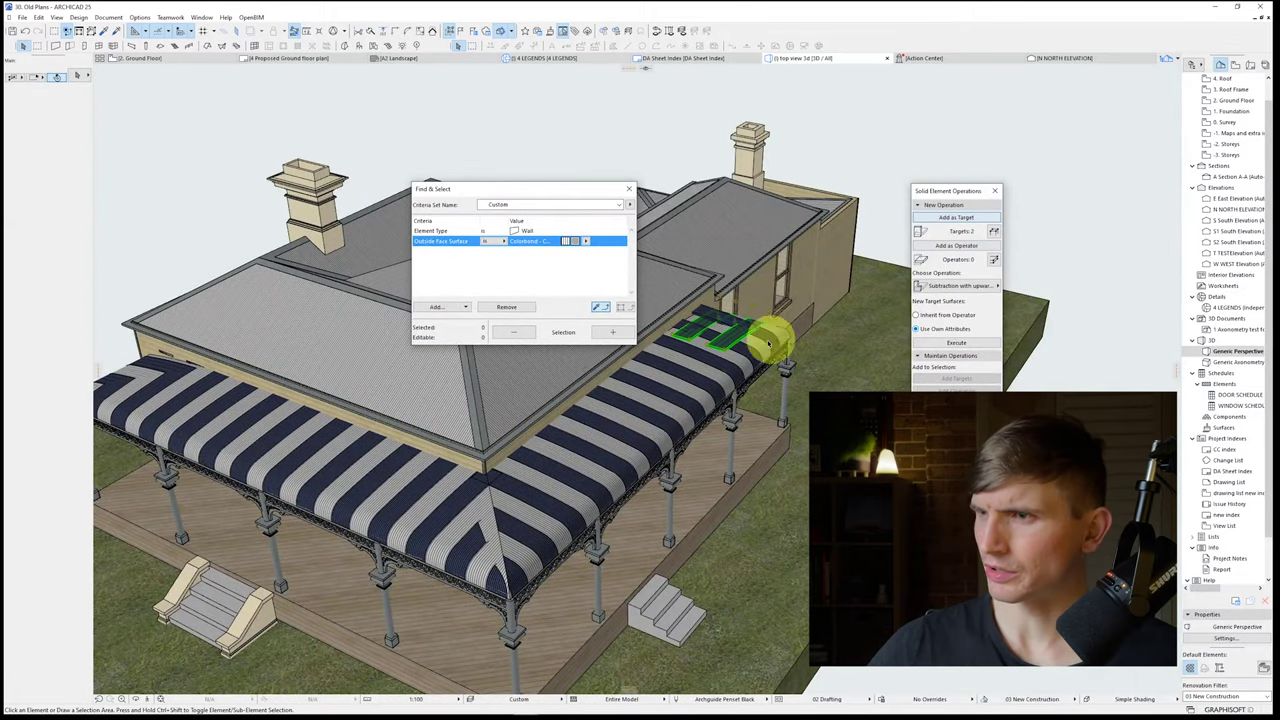
pyautogui.click(758, 347)
pyautogui.click(957, 246)
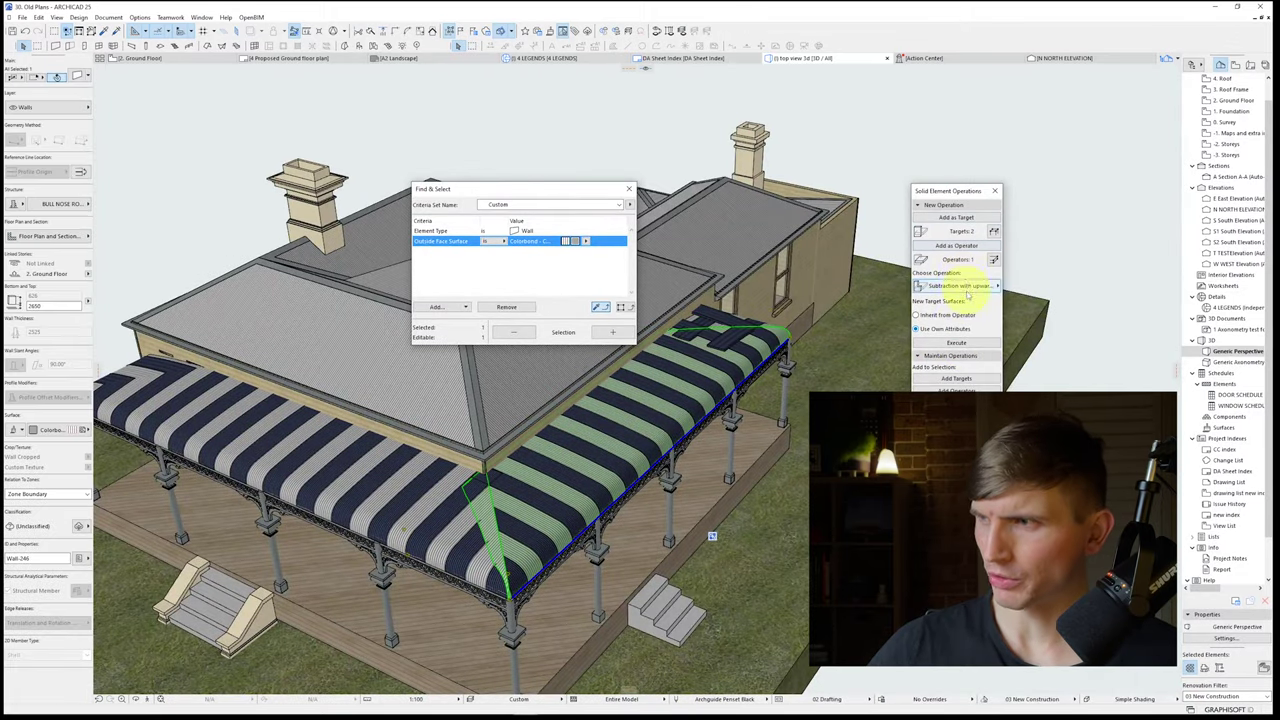
pyautogui.click(955, 343)
# Step: Trim the long side verandah's two end strips at the rear corner with the short return roof as operator, using Subtraction with upwards extrusion
pyautogui.keyDown('shift'); pyautogui.moveTo(780, 337); pyautogui.dragTo(787, 437, button='middle'); pyautogui.keyUp('shift')
pyautogui.click(786, 440)
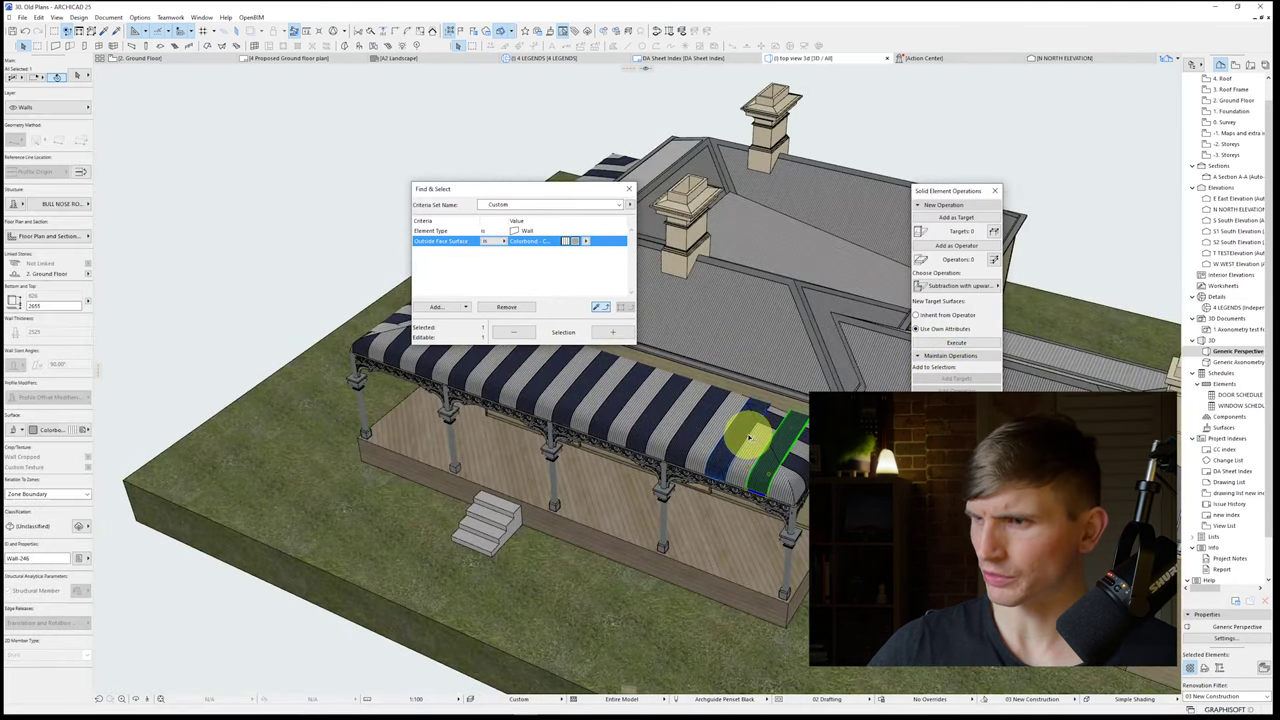
pyautogui.keyDown('shift'); pyautogui.click(749, 437); pyautogui.keyUp('shift')
pyautogui.click(956, 218)
pyautogui.press('Escape')
pyautogui.click(798, 452)
pyautogui.click(954, 246)
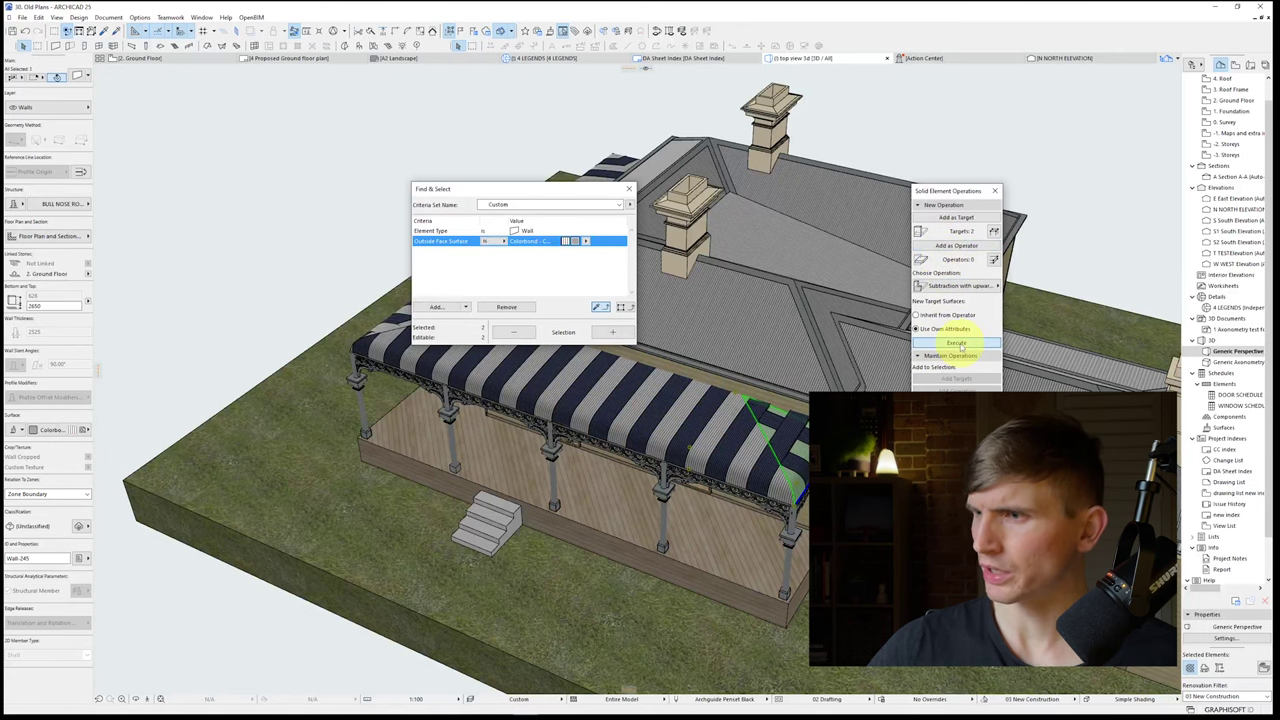
pyautogui.click(957, 343)
# Step: Cut the four end strips at the verandah's two outer corners with the house floor slab as operator, using Subtraction with upwards extrusion
pyautogui.keyDown('shift'); pyautogui.moveTo(729, 457); pyautogui.dragTo(325, 537, button='middle'); pyautogui.keyUp('shift')
pyautogui.keyDown('shift'); pyautogui.click(325, 537); pyautogui.keyUp('shift')
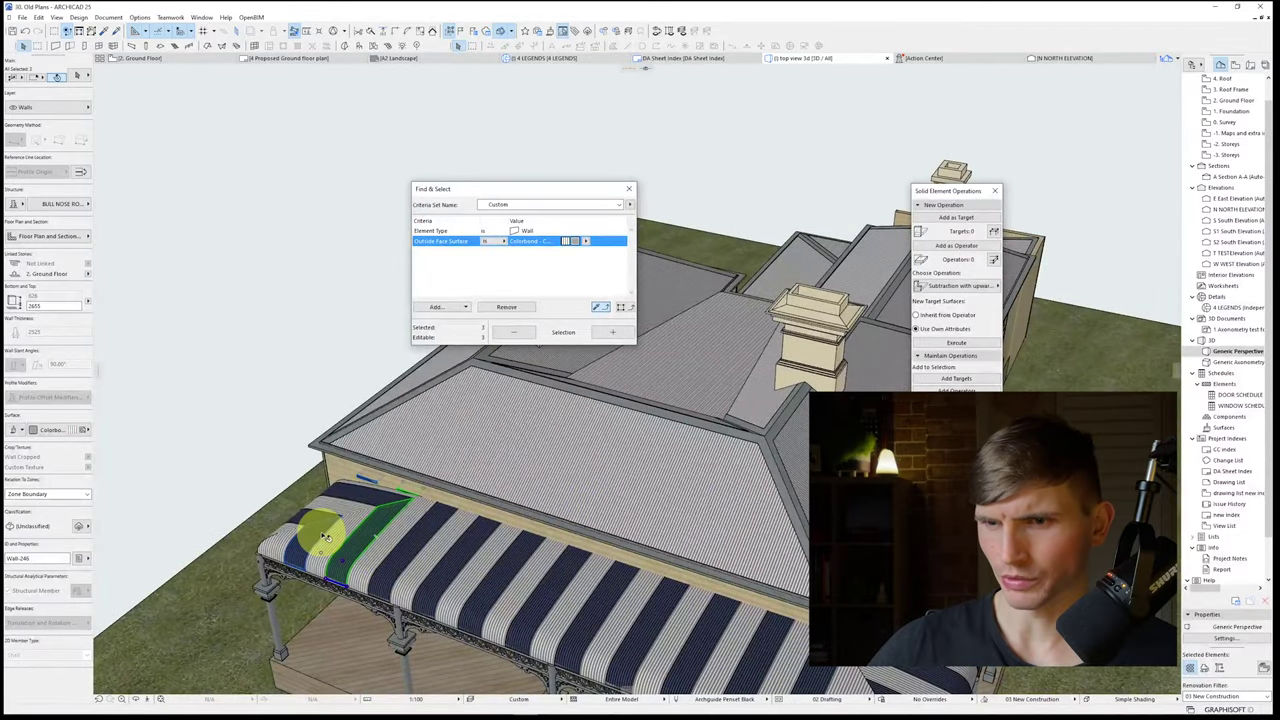
pyautogui.keyDown('shift'); pyautogui.moveTo(586, 594); pyautogui.dragTo(771, 443, button='middle'); pyautogui.keyUp('shift')
pyautogui.keyDown('shift'); pyautogui.click(800, 366); pyautogui.keyUp('shift')
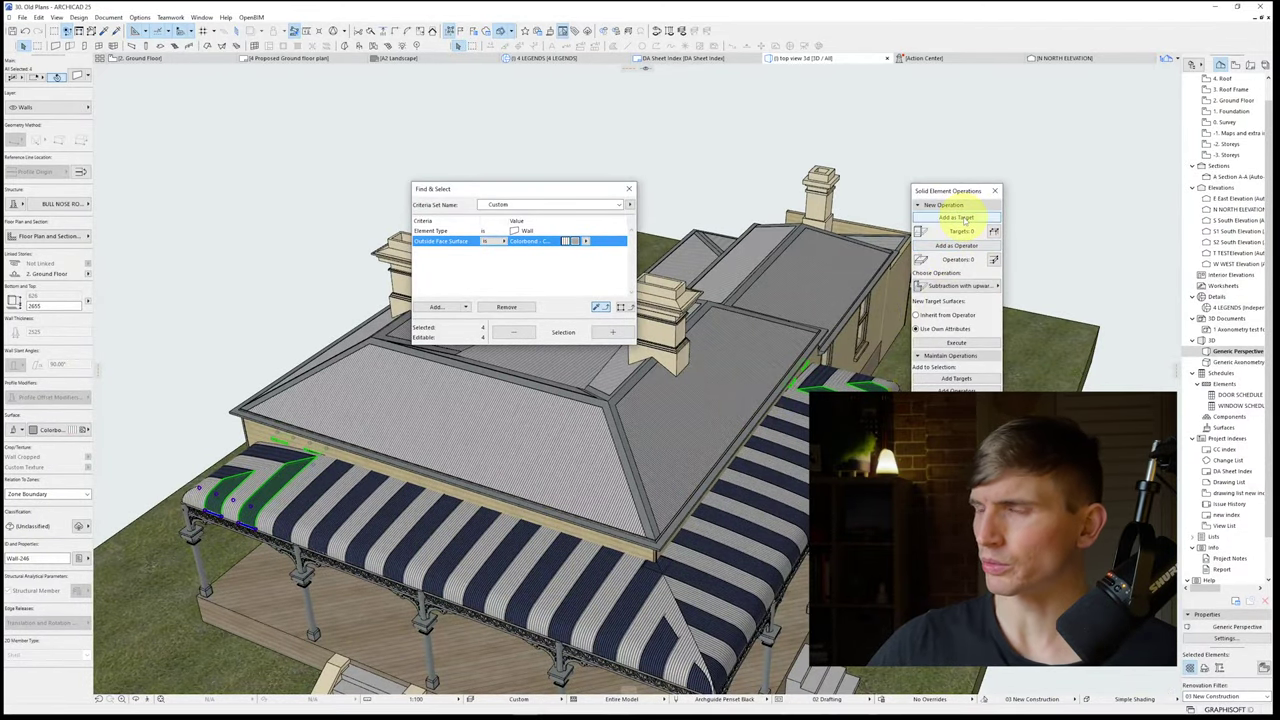
pyautogui.keyDown('shift'); pyautogui.moveTo(678, 548); pyautogui.dragTo(629, 534, button='middle'); pyautogui.keyUp('shift')
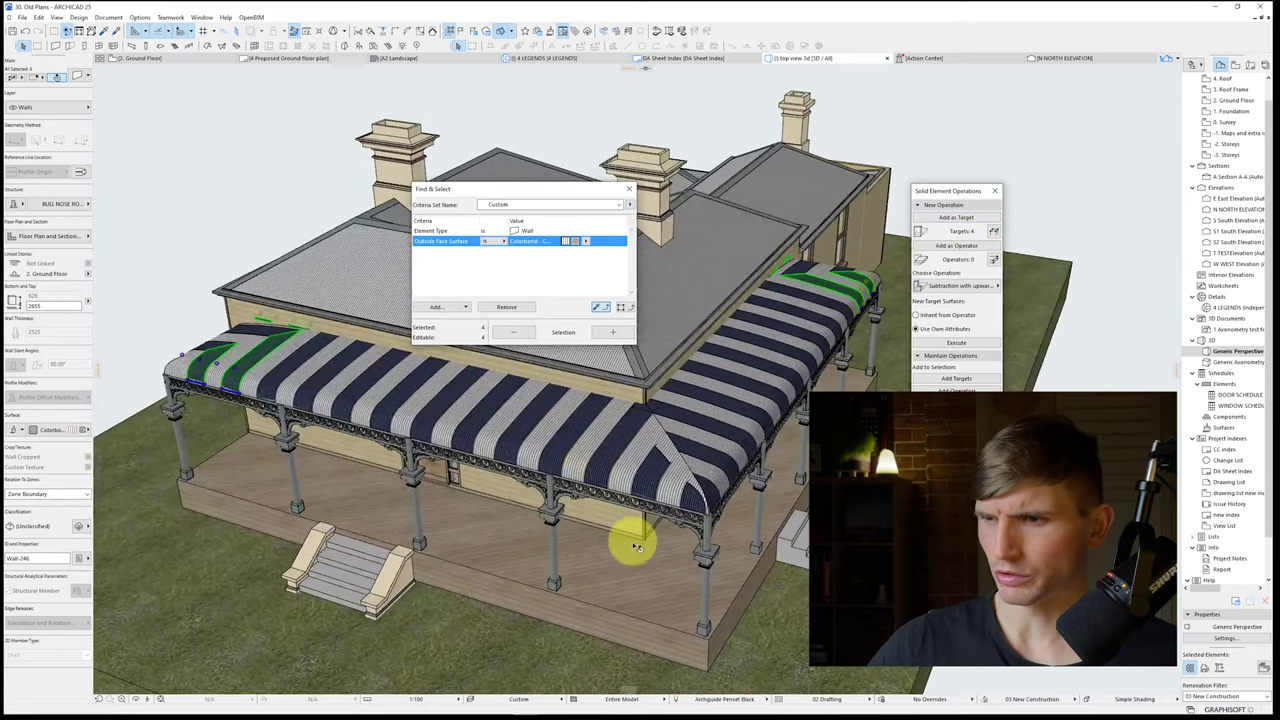
pyautogui.press('Escape')
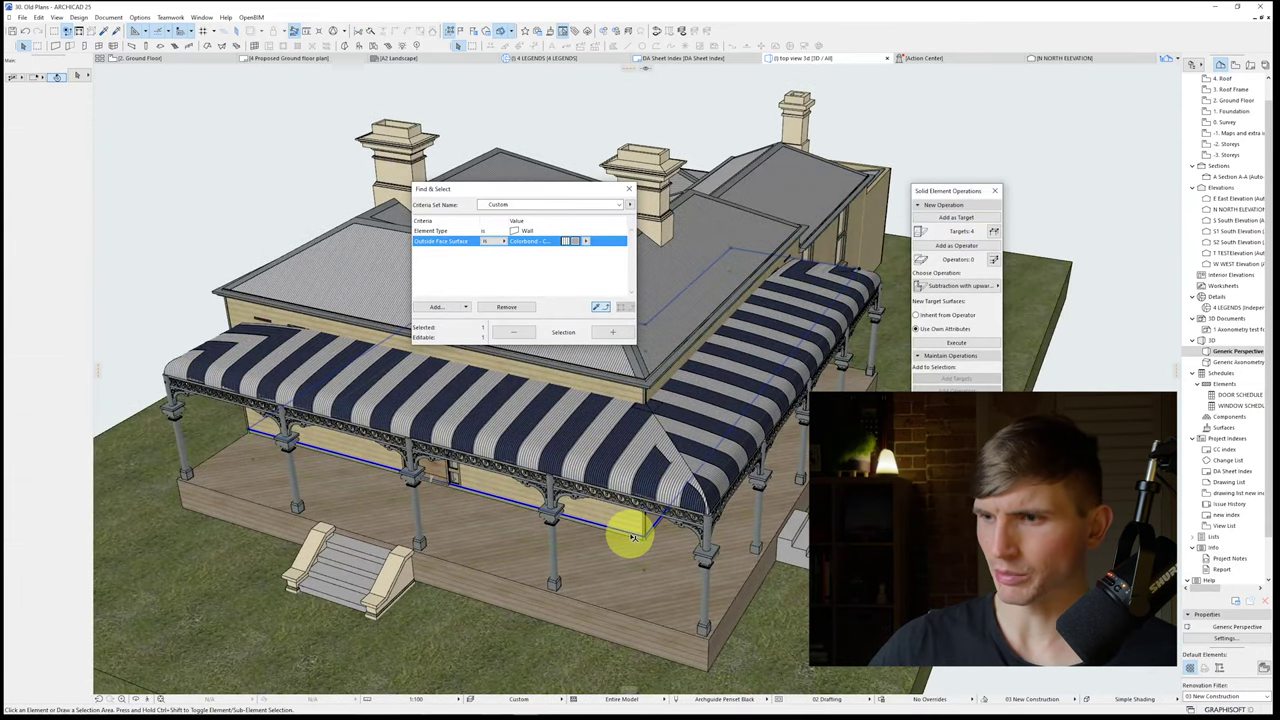
pyautogui.click(633, 537)
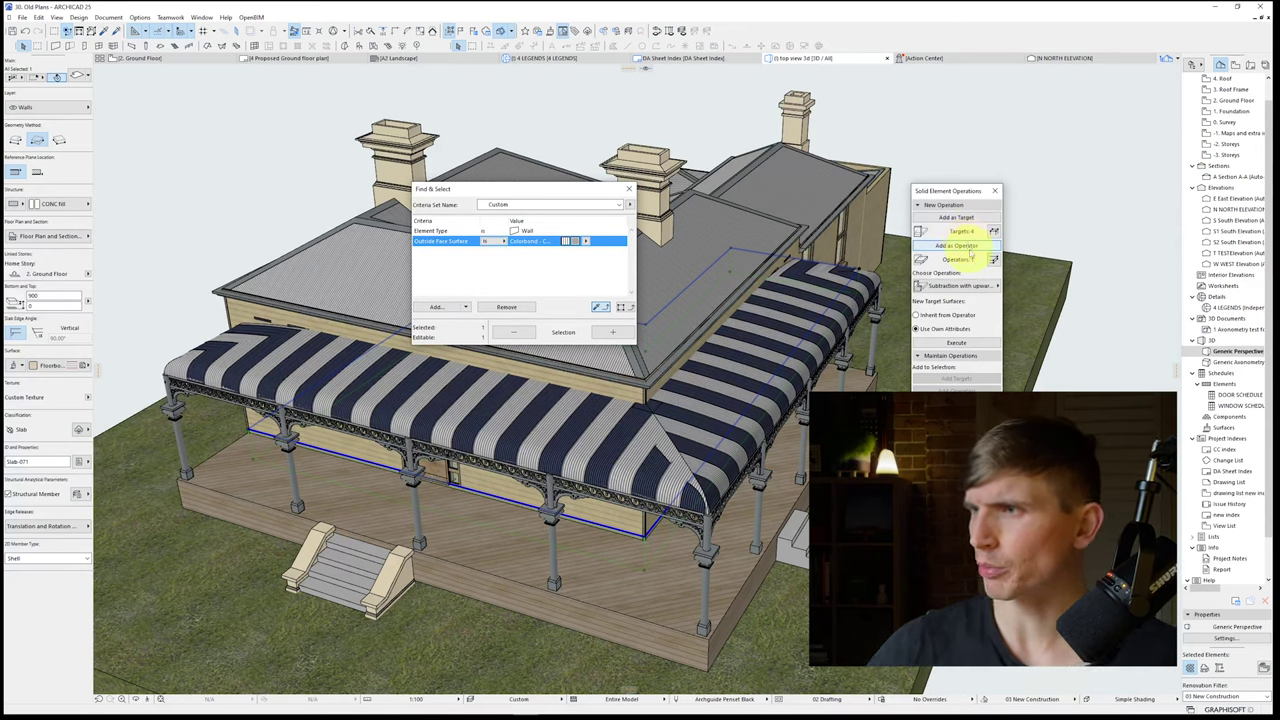
pyautogui.click(985, 343)
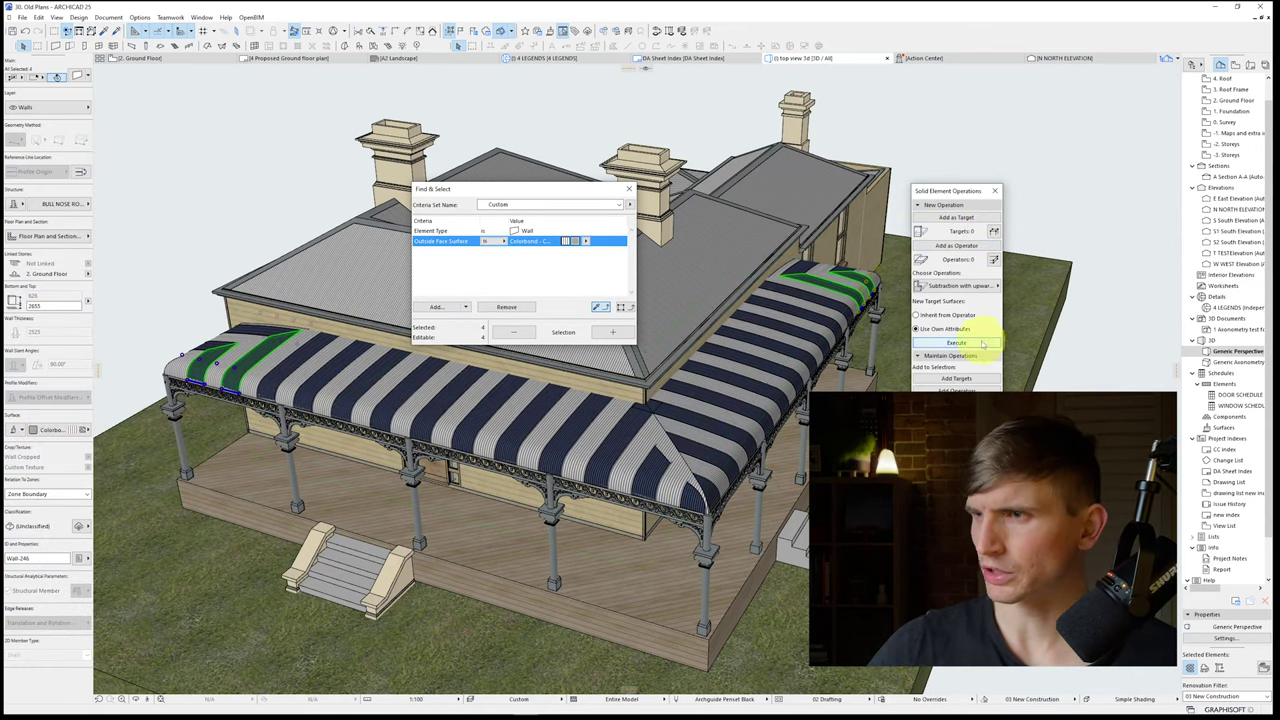
pyautogui.press('Escape')
pyautogui.keyDown('shift'); pyautogui.moveTo(714, 363); pyautogui.dragTo(634, 429, button='middle'); pyautogui.keyUp('shift')
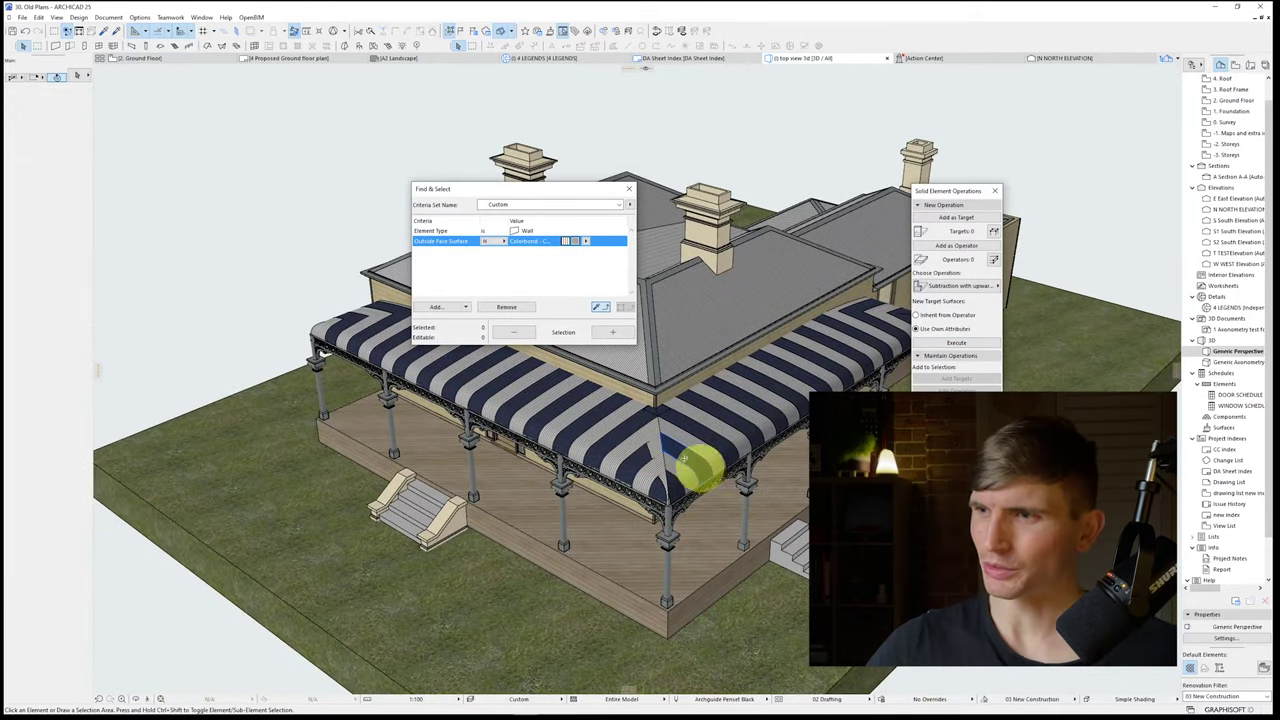
pyautogui.keyDown('shift'); pyautogui.moveTo(686, 451); pyautogui.dragTo(755, 512, button='middle'); pyautogui.keyUp('shift')
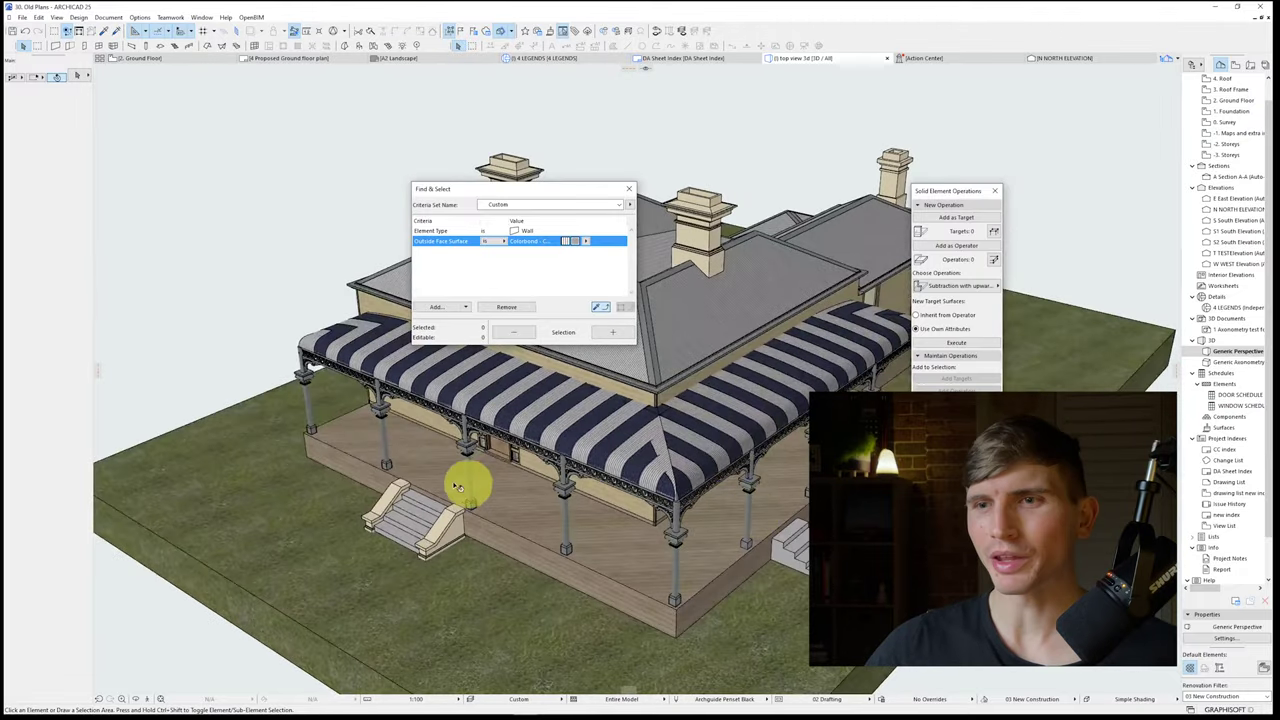
pyautogui.keyDown('shift'); pyautogui.moveTo(466, 480); pyautogui.dragTo(633, 457, button='middle'); pyautogui.keyUp('shift')
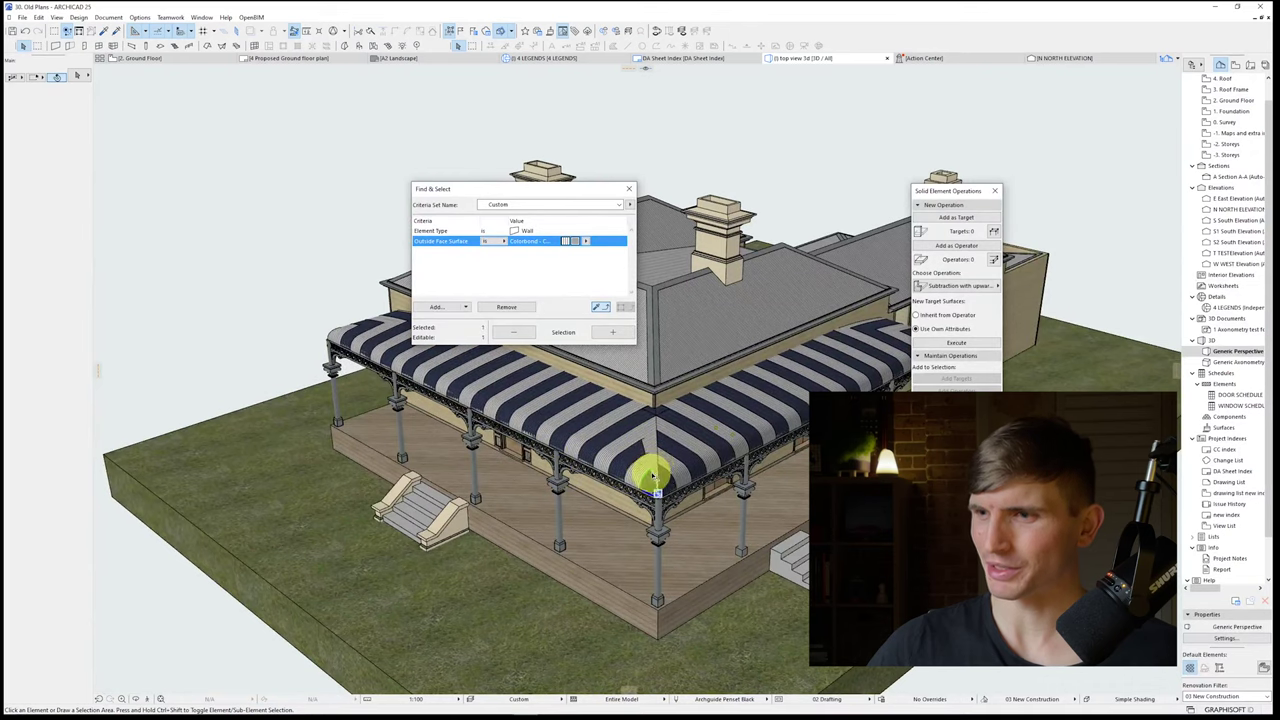
pyautogui.click(653, 478)
pyautogui.keyDown('shift'); pyautogui.moveTo(643, 460); pyautogui.dragTo(635, 469); pyautogui.keyUp('shift')
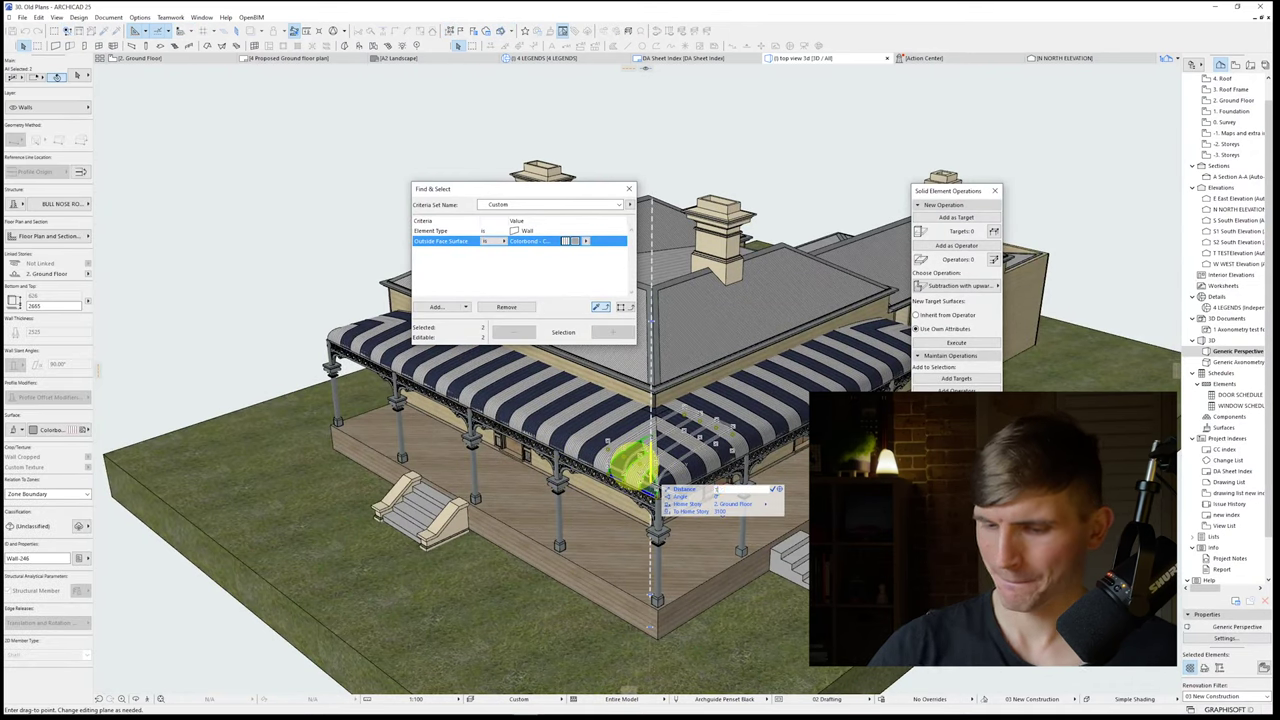
pyautogui.press('Escape')
pyautogui.keyDown('shift'); pyautogui.moveTo(640, 466); pyautogui.dragTo(500, 480, button='middle'); pyautogui.keyUp('shift')
pyautogui.click(592, 452)
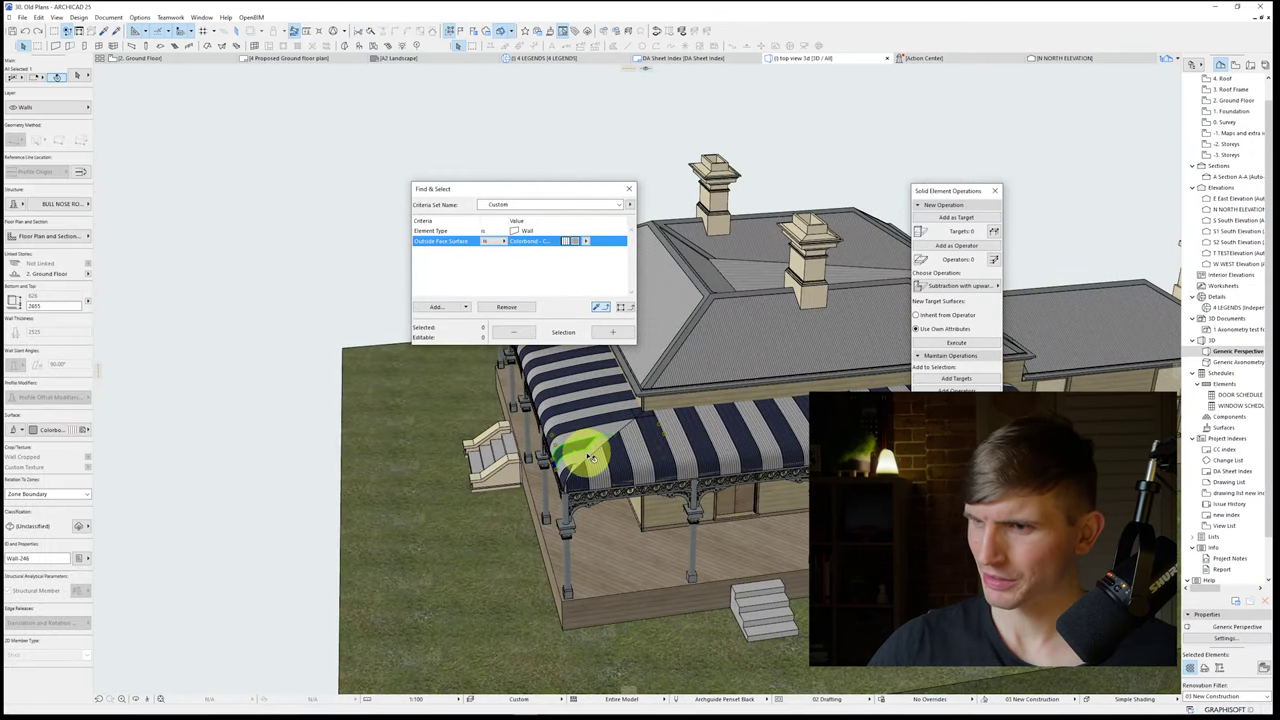
pyautogui.keyDown('shift'); pyautogui.moveTo(588, 446); pyautogui.dragTo(505, 530, button='middle'); pyautogui.keyUp('shift')
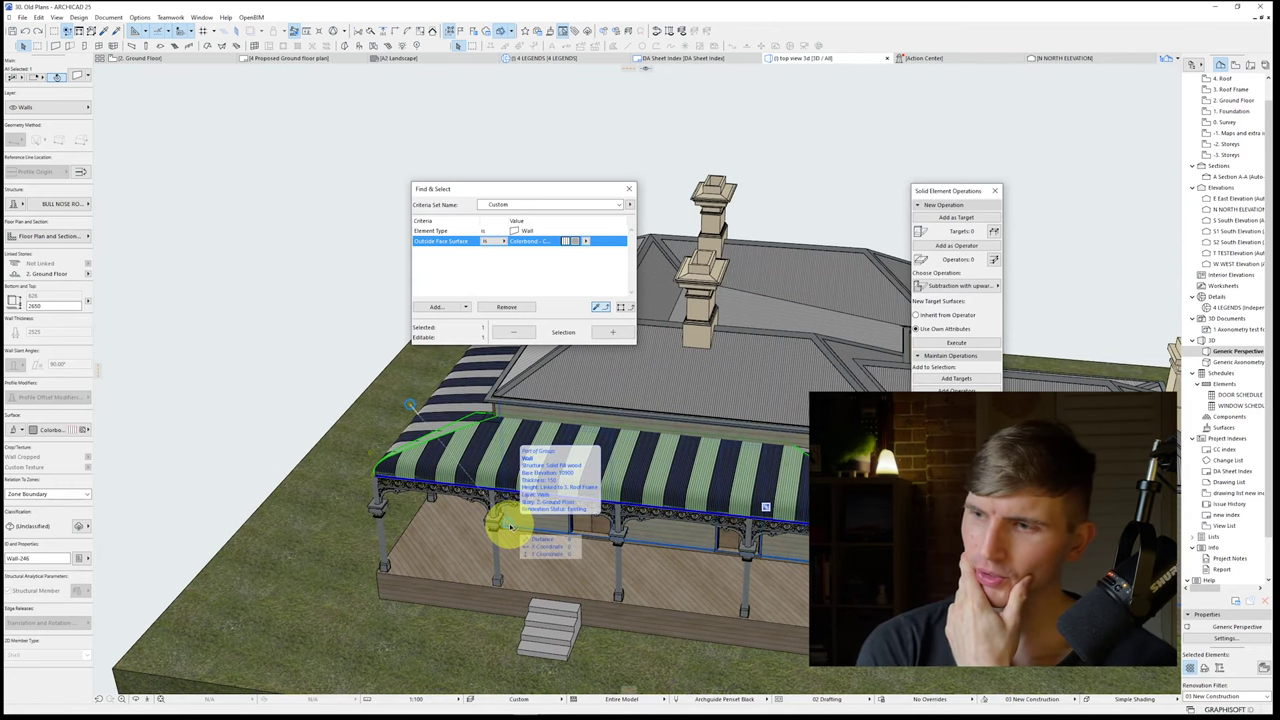
pyautogui.press('Escape')
# Step: Select all four light-coloured verandah roof segments: the front, the long side and the two short returns
pyautogui.keyDown('shift'); pyautogui.moveTo(510, 527); pyautogui.dragTo(600, 460, button='middle'); pyautogui.keyUp('shift')
pyautogui.click(628, 491)
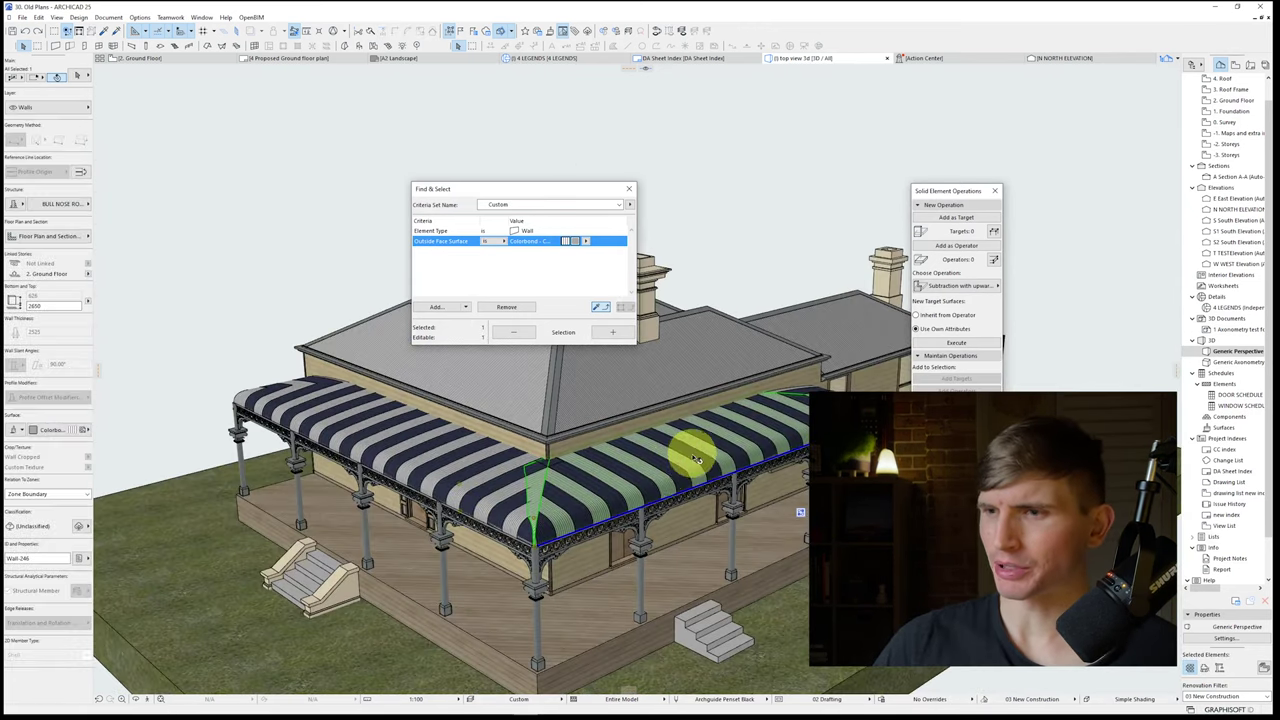
pyautogui.keyDown('shift'); pyautogui.moveTo(852, 425); pyautogui.dragTo(714, 453, button='middle'); pyautogui.keyUp('shift')
pyautogui.scroll(-5, 714, 454)
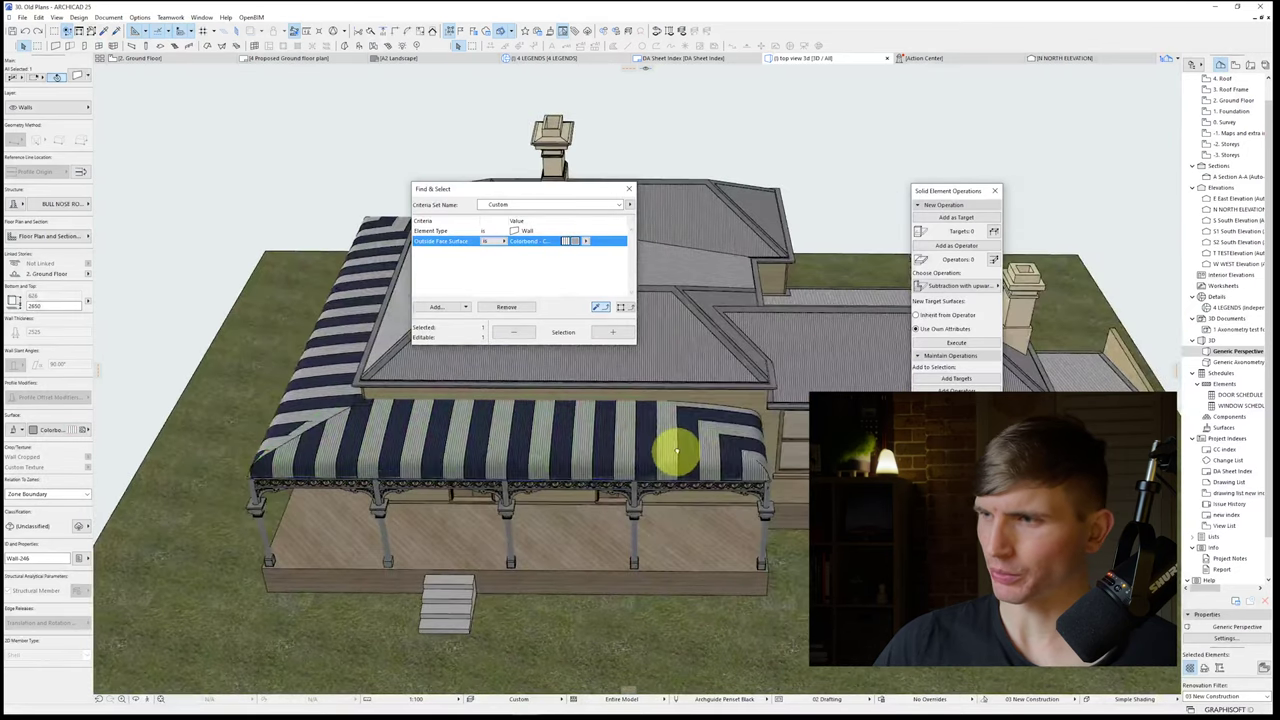
pyautogui.scroll(3, 725, 438)
pyautogui.keyDown('shift'); pyautogui.click(728, 432); pyautogui.keyUp('shift')
pyautogui.keyDown('shift'); pyautogui.moveTo(290, 478); pyautogui.dragTo(850, 510, button='middle'); pyautogui.keyUp('shift')
pyautogui.keyDown('shift'); pyautogui.click(488, 551); pyautogui.keyUp('shift')
pyautogui.keyDown('shift'); pyautogui.click(537, 567); pyautogui.keyUp('shift')
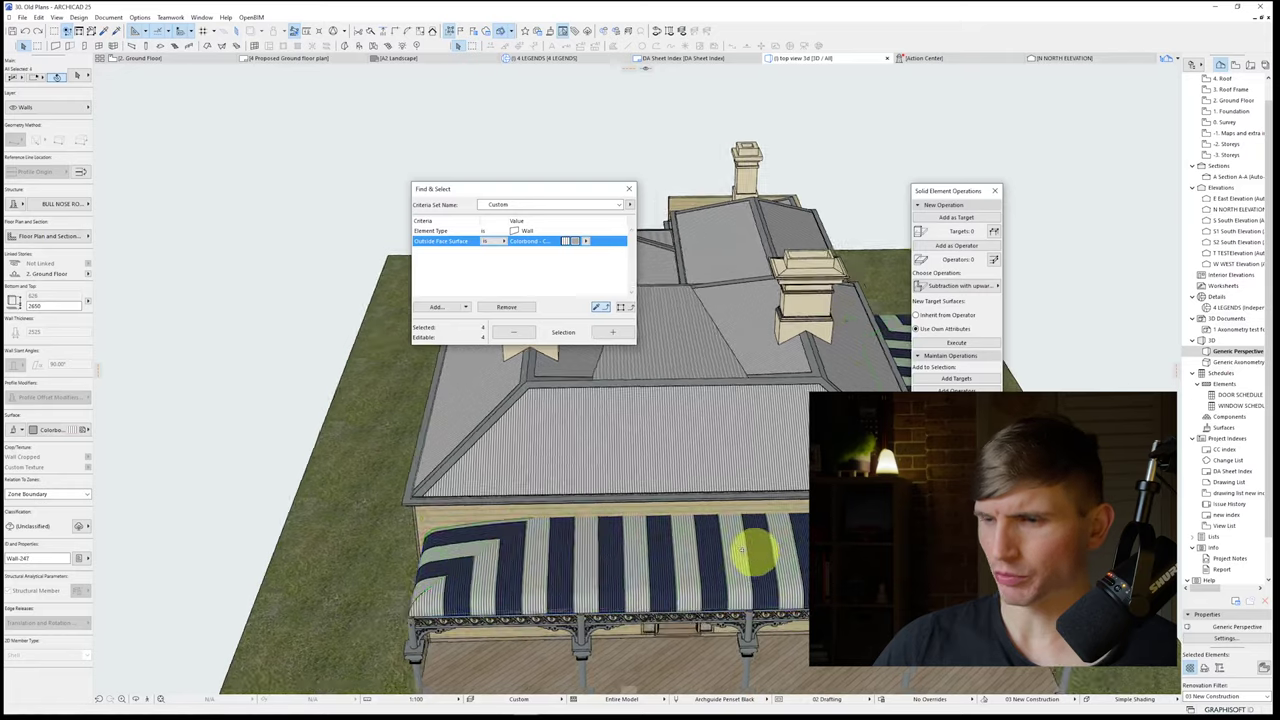
pyautogui.keyDown('shift'); pyautogui.moveTo(751, 549); pyautogui.dragTo(129, 375, button='middle'); pyautogui.keyUp('shift')
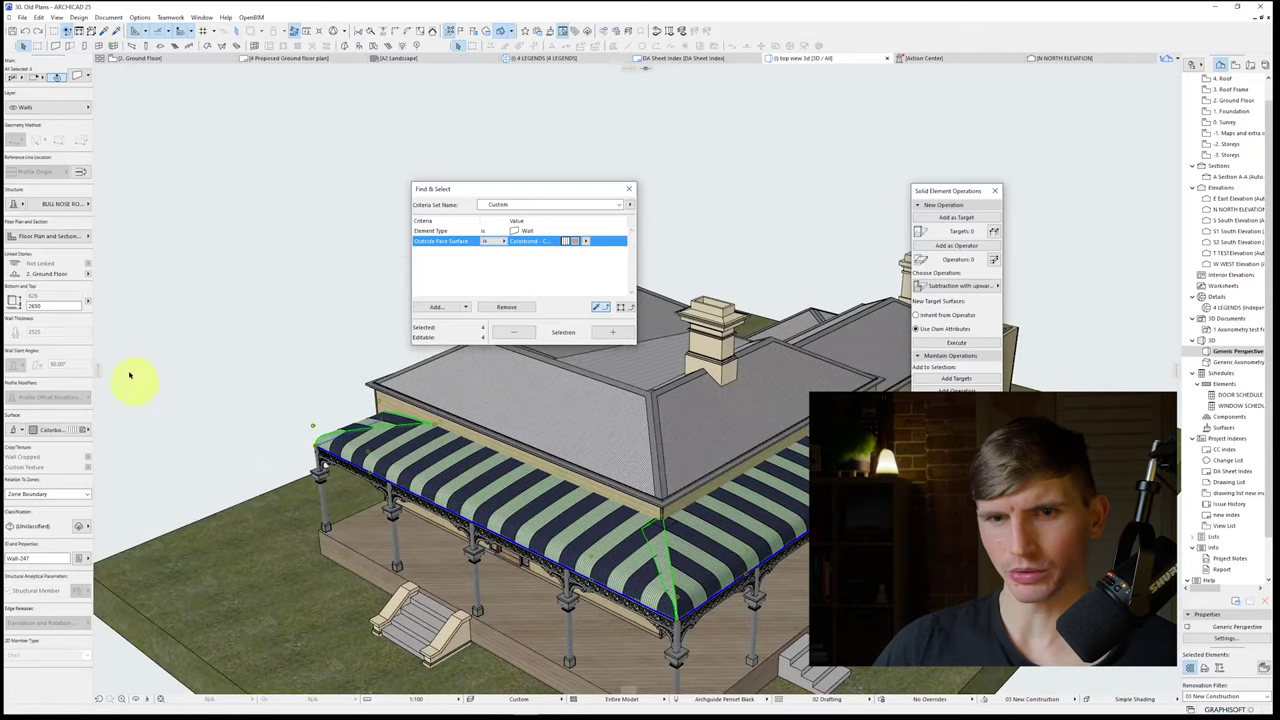
# Step: Duplicate the surface Colorbond - Custom Orb ALT COLOUR as a new surface named Colorbond - Custom Orb ALT COLOUR ORANGE
pyautogui.click(140, 17)
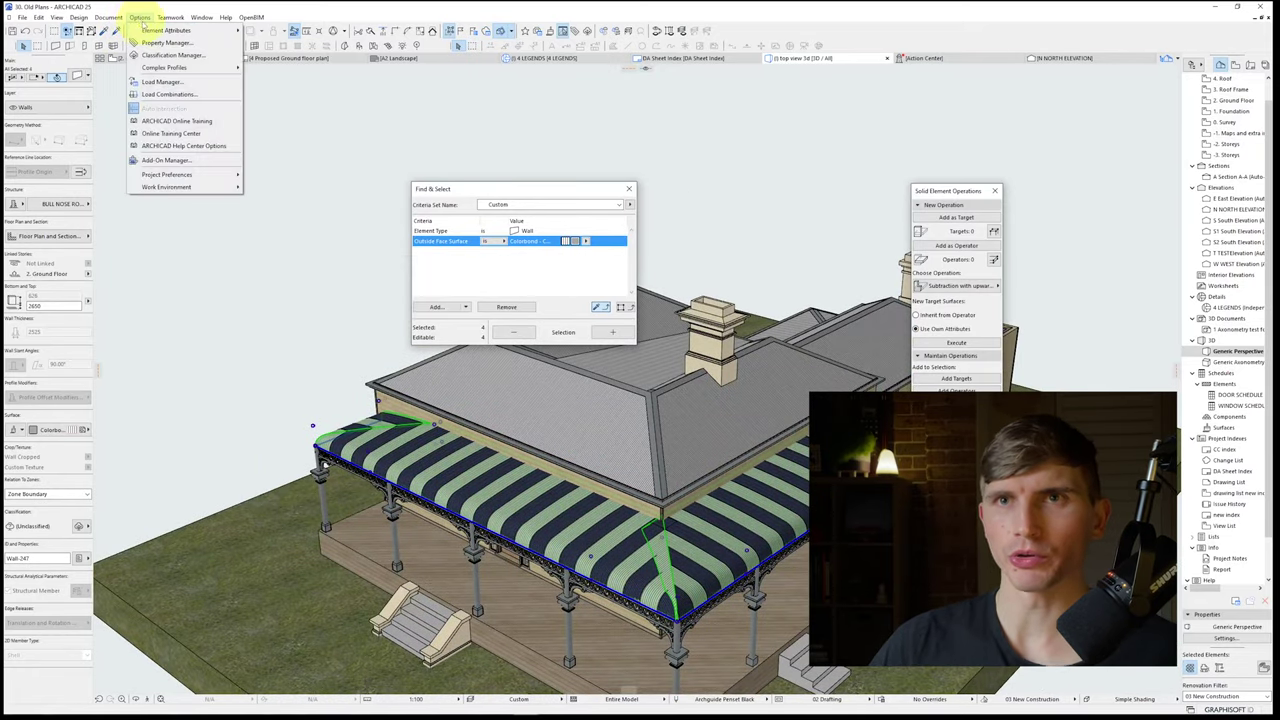
pyautogui.moveTo(168, 30)
pyautogui.click(290, 80)
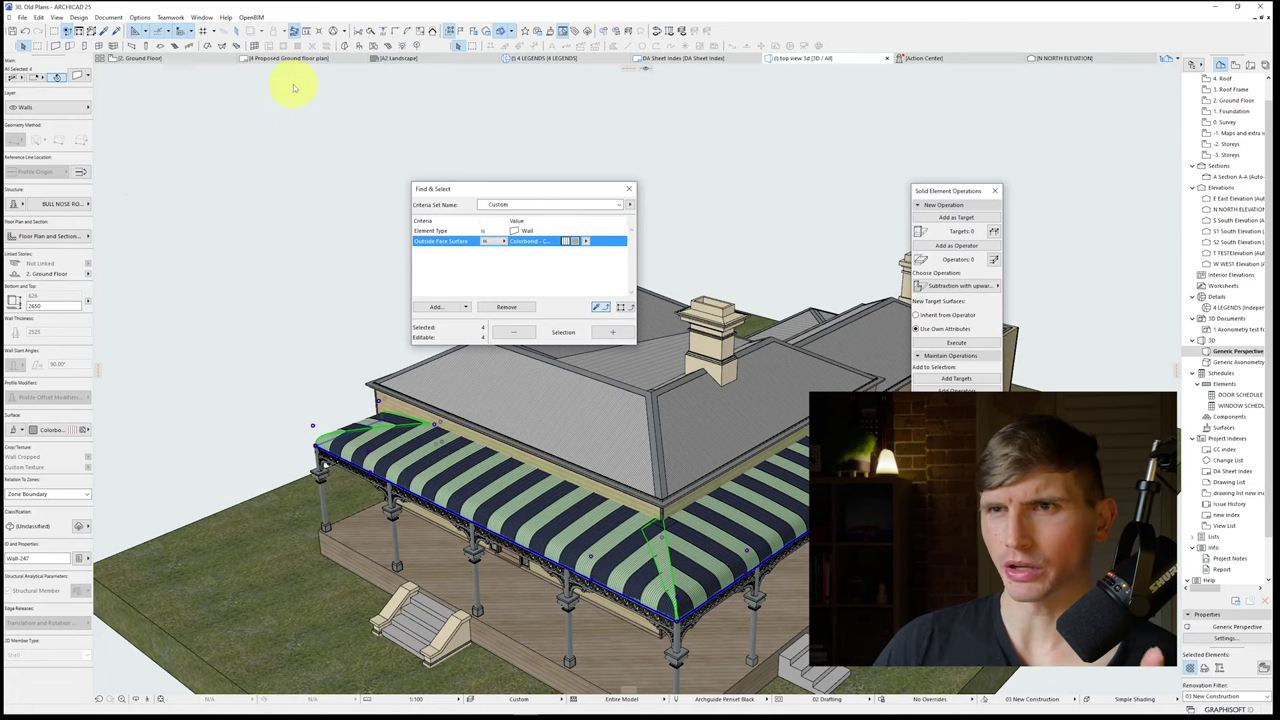
pyautogui.click(234, 213)
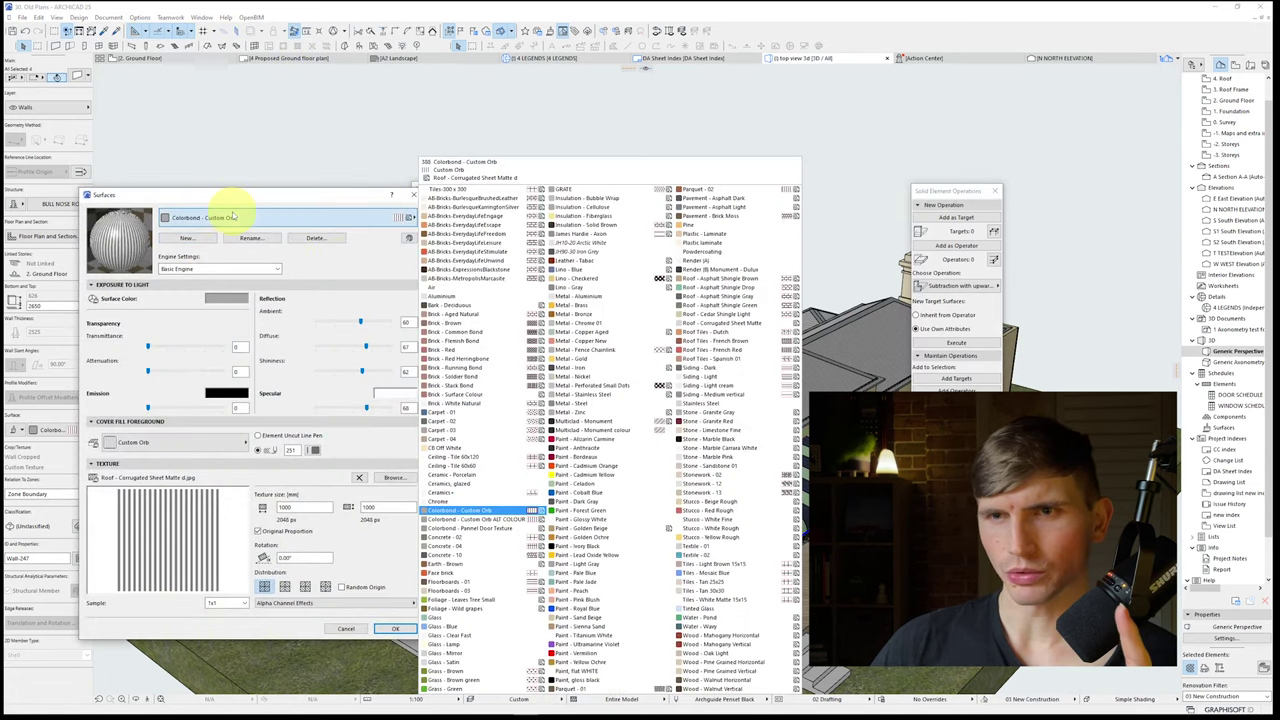
pyautogui.click(480, 519)
pyautogui.click(187, 238)
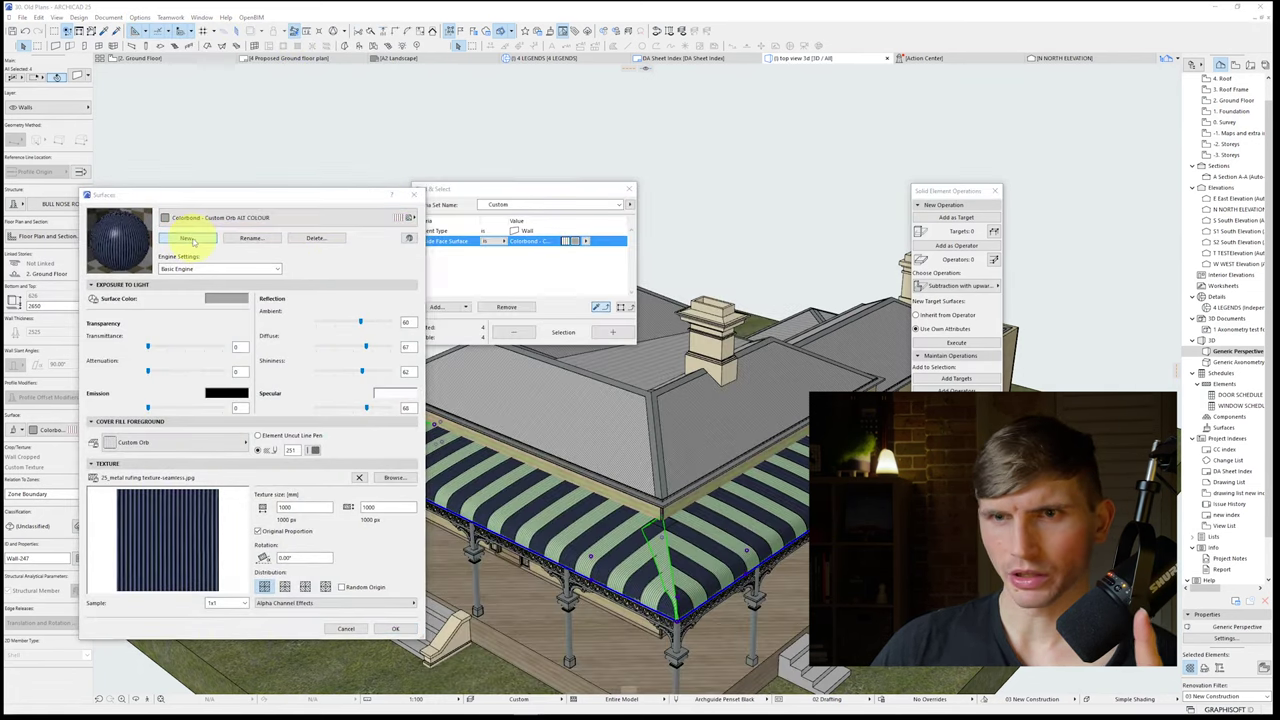
pyautogui.doubleClick(540, 266)
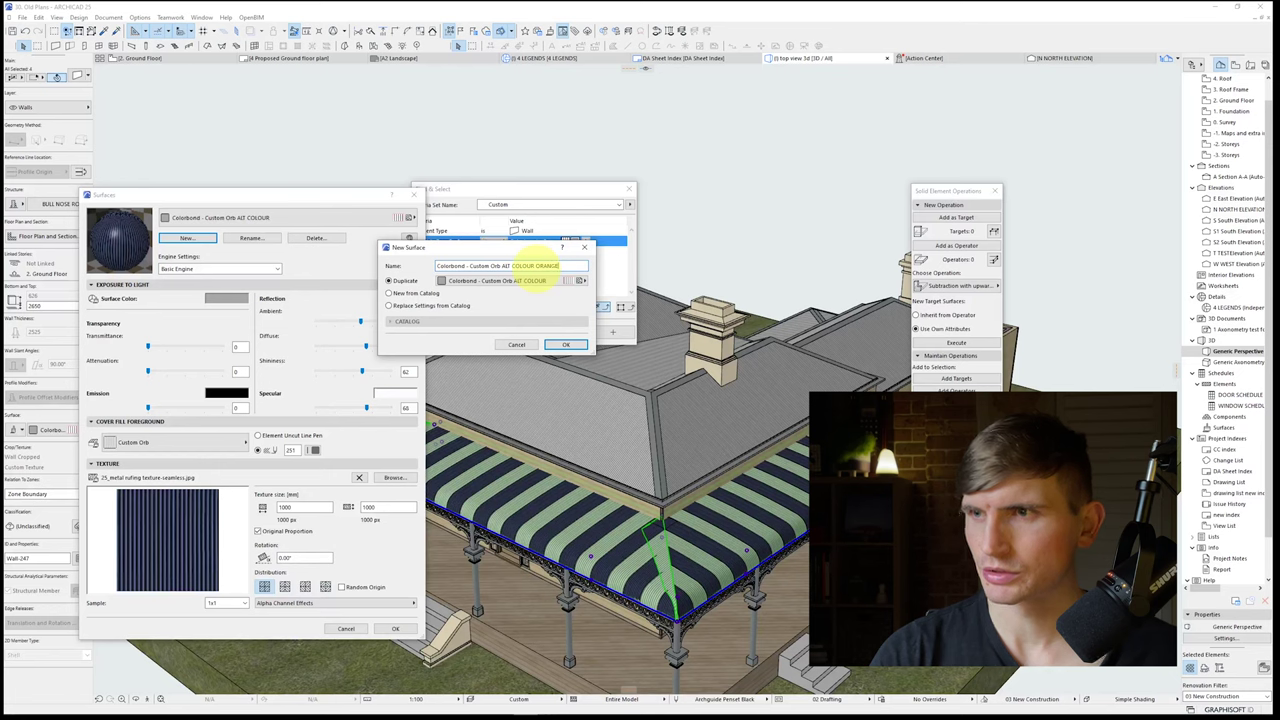
pyautogui.click(566, 344)
# Step: Give the new surface a light orange colour and the library texture 27_metal rufing texture-seamless.jpg, and save it
pyautogui.click(226, 298)
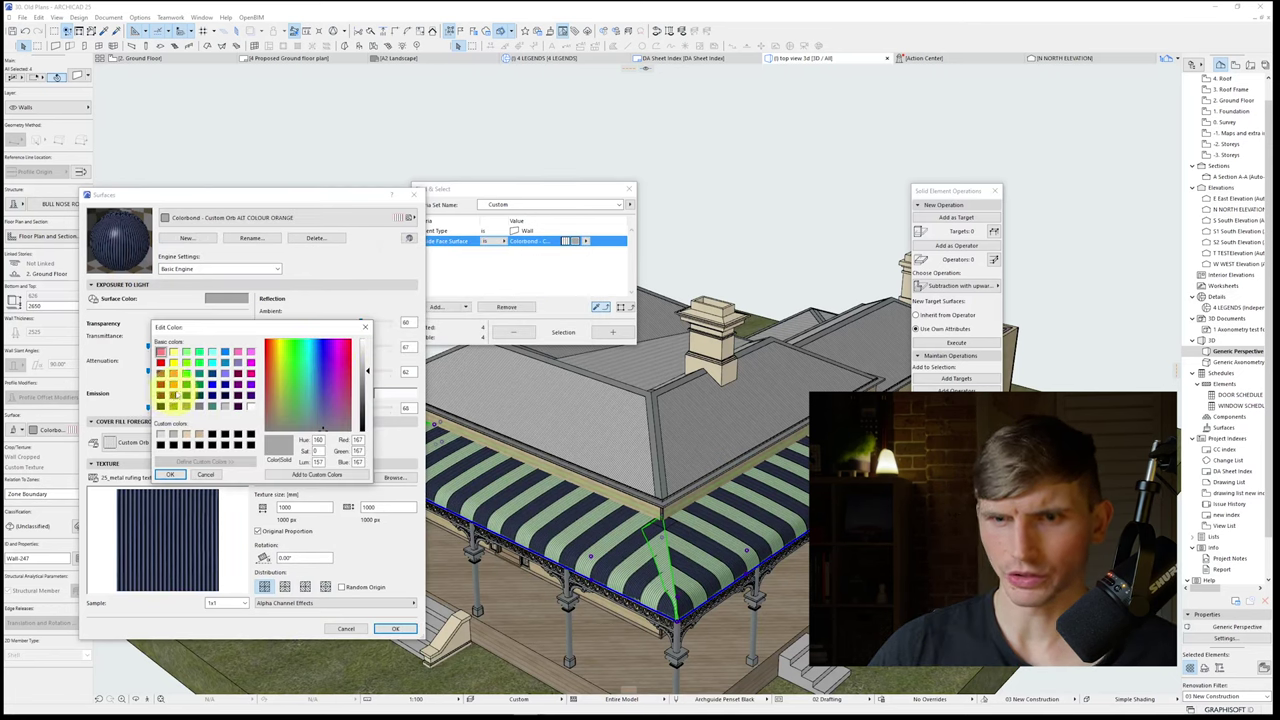
pyautogui.click(275, 370)
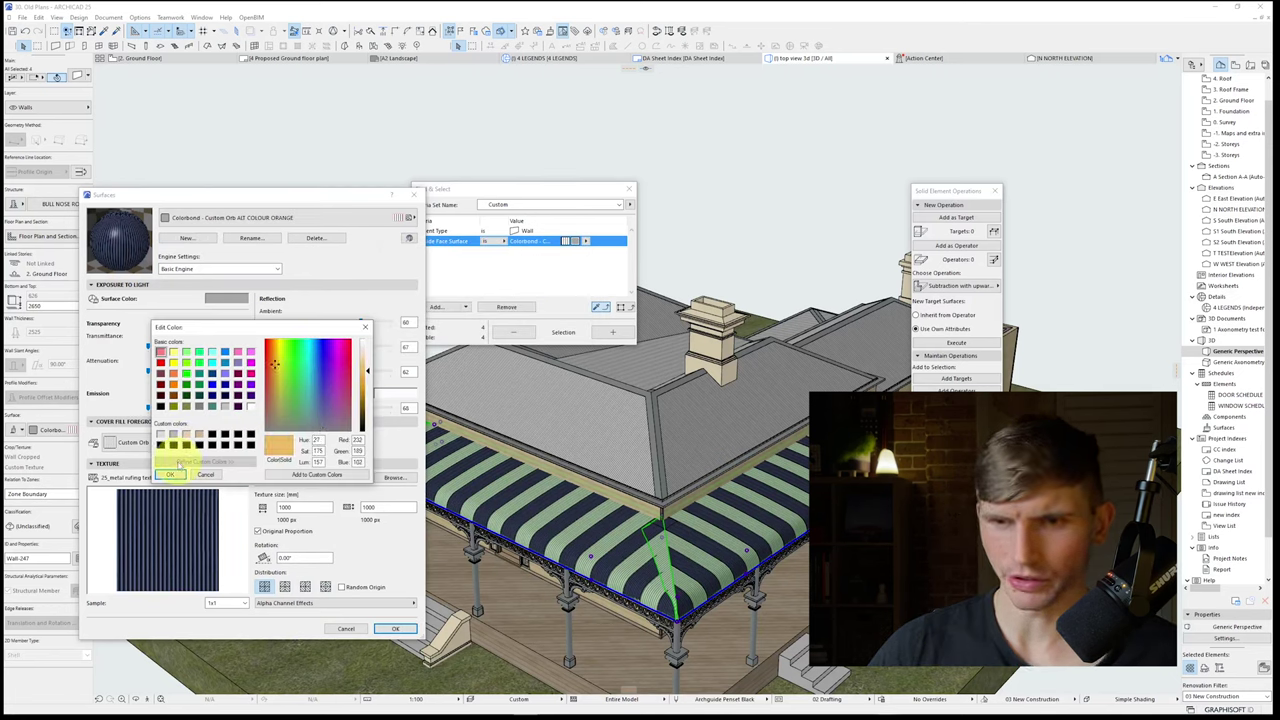
pyautogui.click(169, 474)
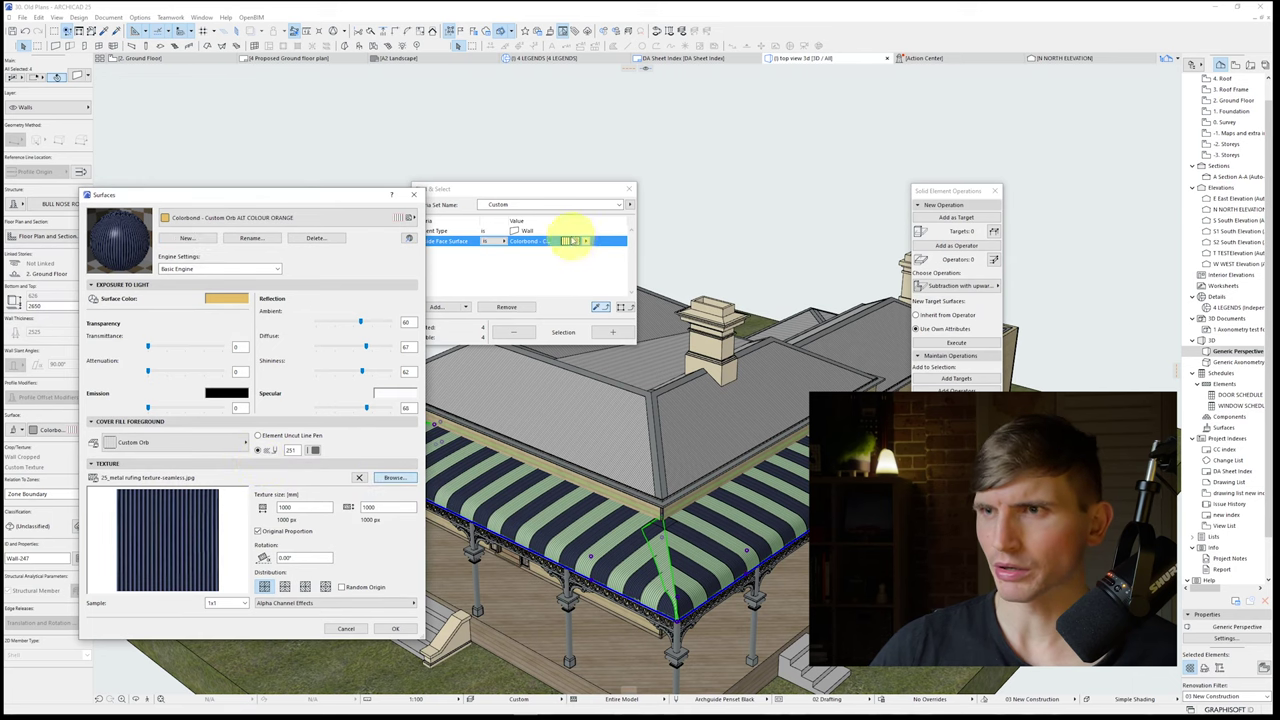
pyautogui.click(722, 125)
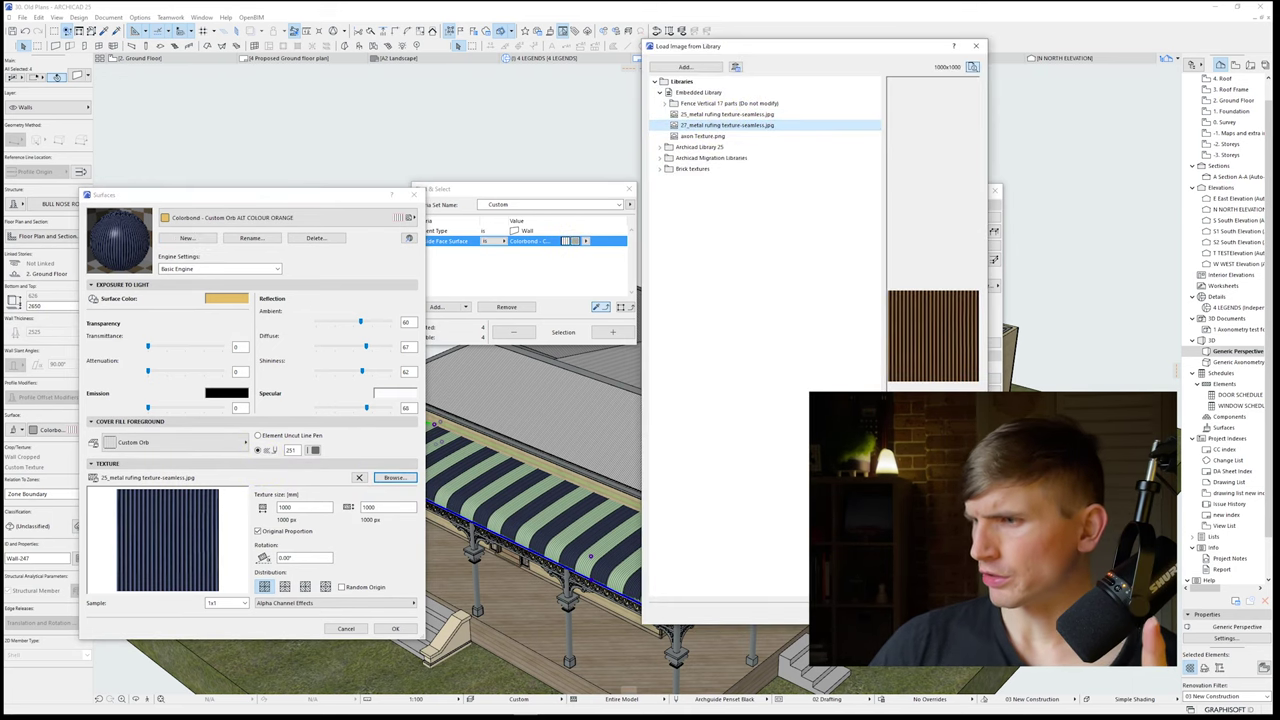
pyautogui.click(956, 613)
pyautogui.click(404, 631)
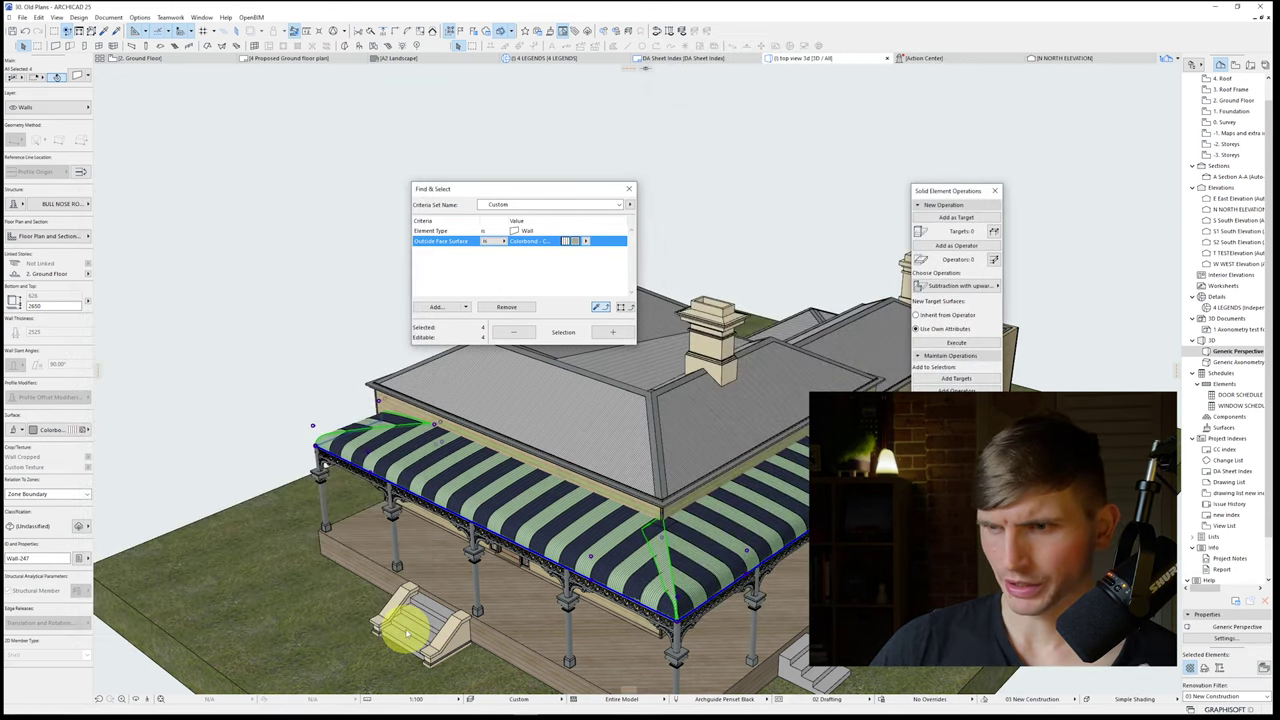
# Step: Assign the surface Colorbond - Custom Orb ALT COLOUR ORANGE to the four selected light-coloured verandah roof segments
pyautogui.click(45, 429)
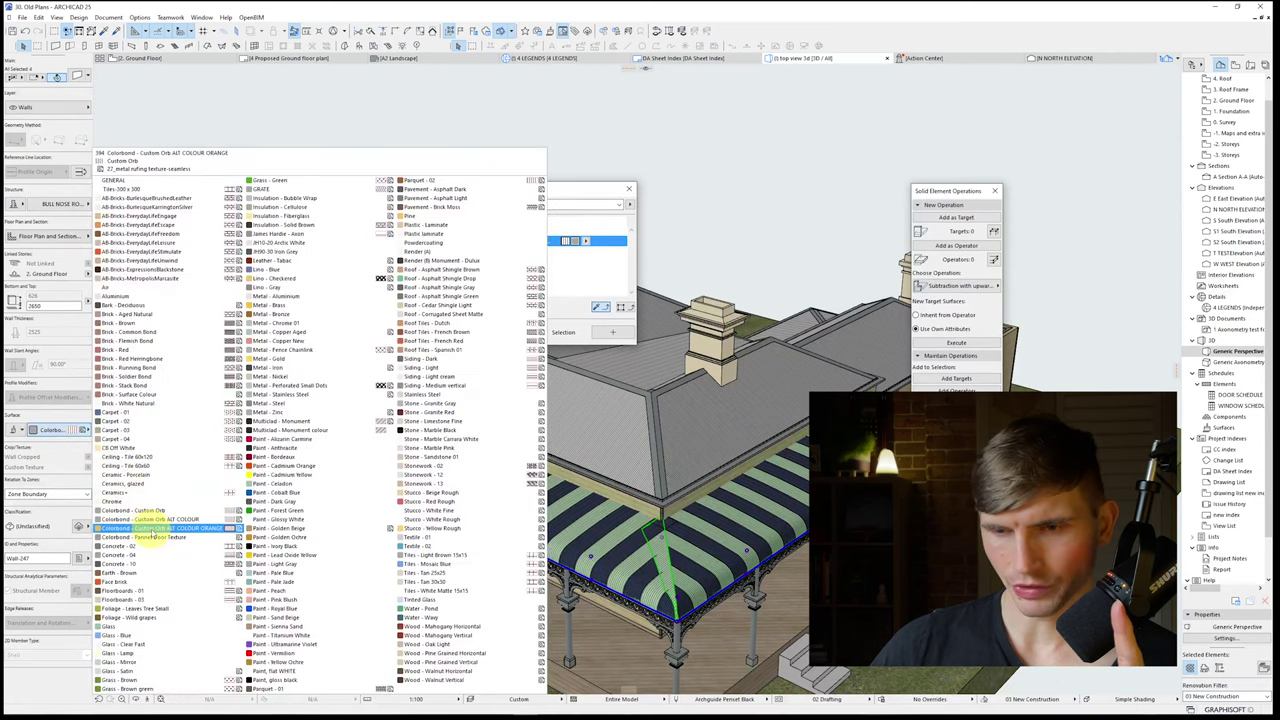
pyautogui.click(147, 530)
pyautogui.keyDown('shift'); pyautogui.moveTo(517, 503); pyautogui.dragTo(594, 486, button='middle'); pyautogui.keyUp('shift')
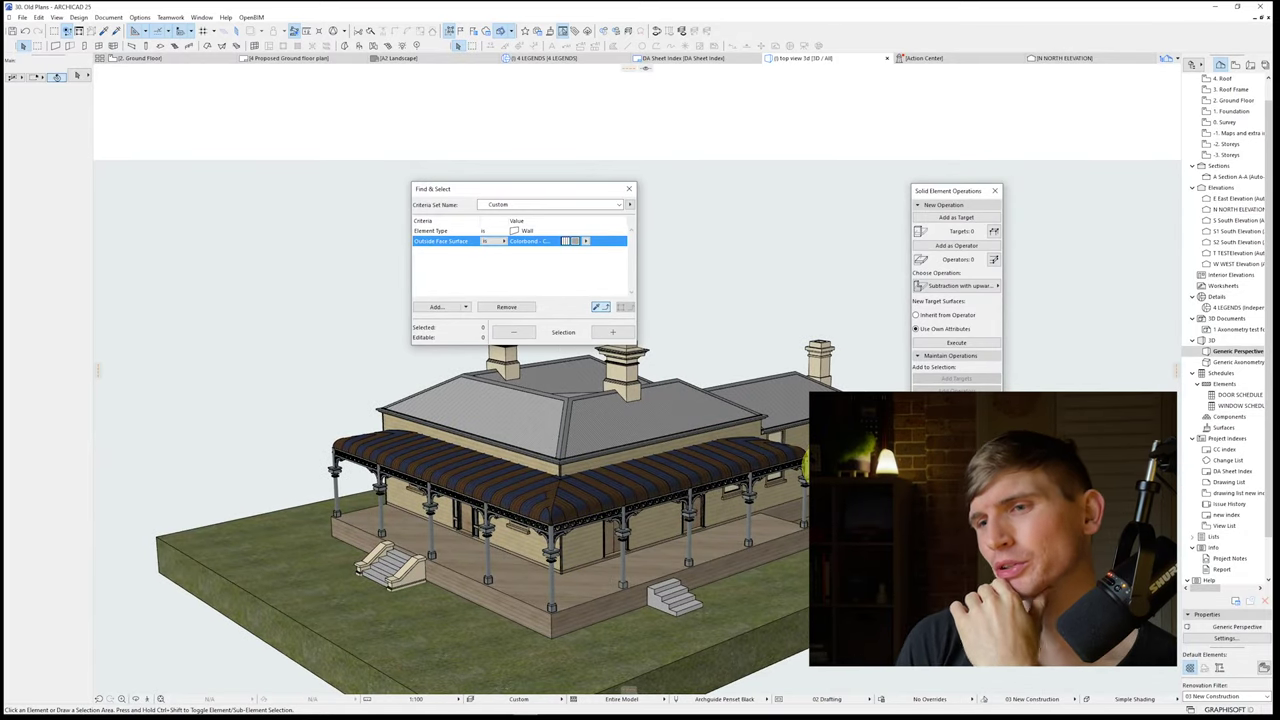
pyautogui.scroll(5, 586, 580)
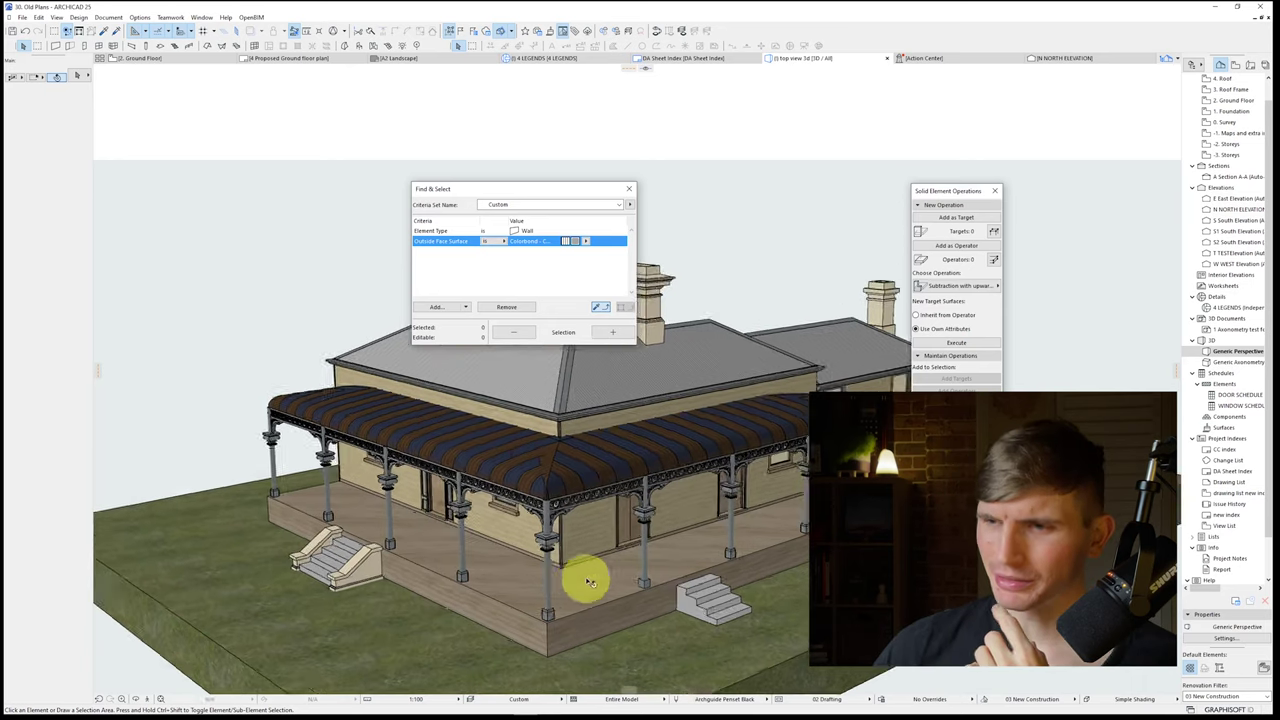
# Step: Set the texture size of the surface Colorbond - Custom Orb ALT COLOUR ORANGE to 1000 mm
pyautogui.click(540, 456)
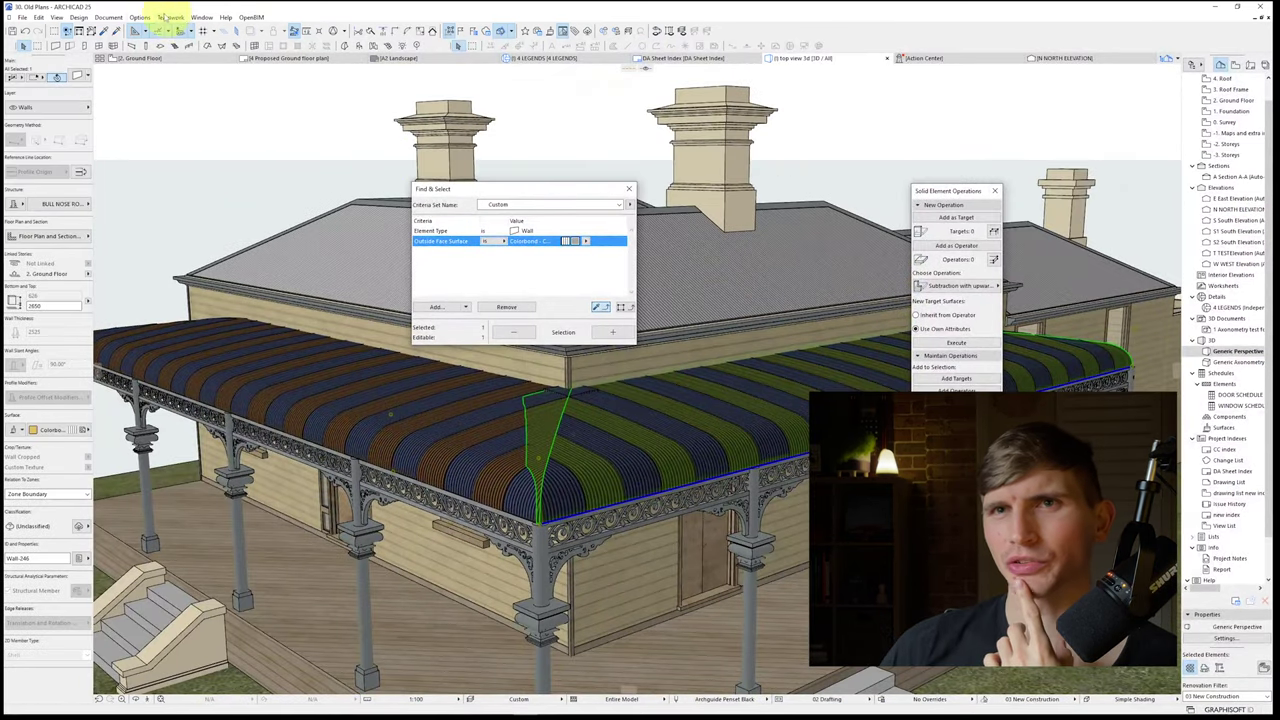
pyautogui.click(141, 17)
pyautogui.moveTo(160, 31)
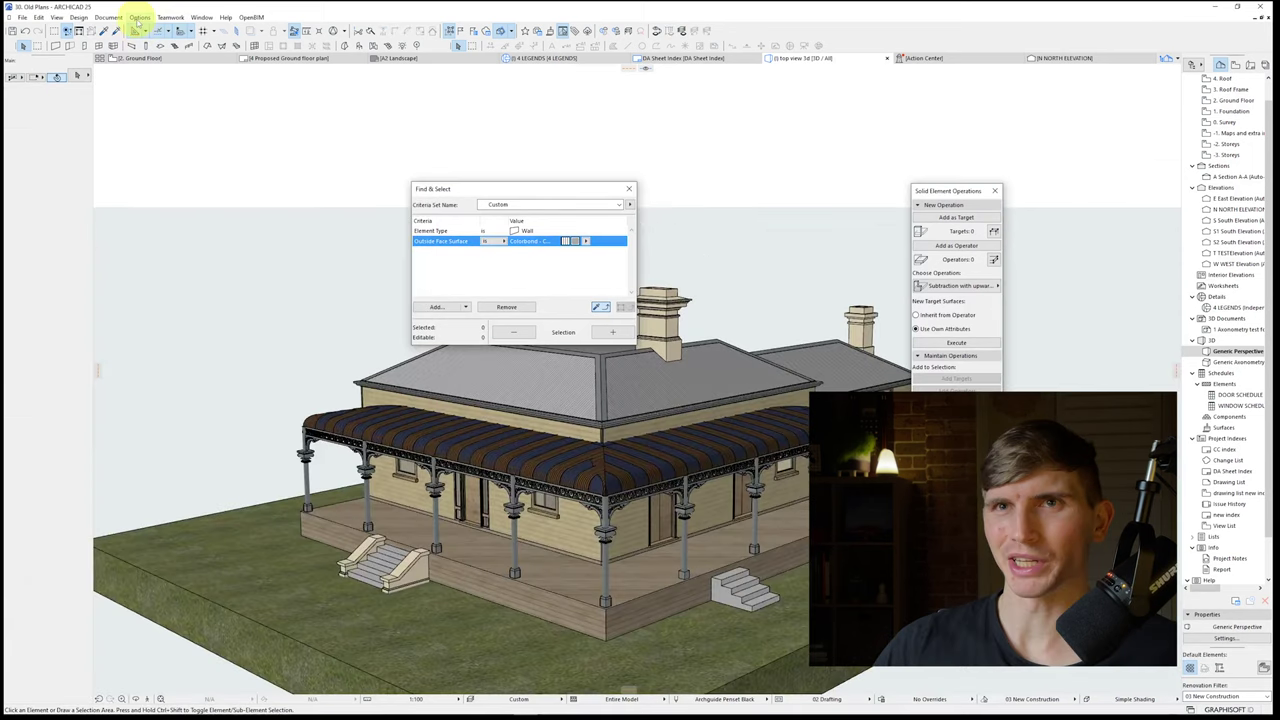
pyautogui.click(140, 17)
pyautogui.moveTo(165, 30)
pyautogui.click(277, 80)
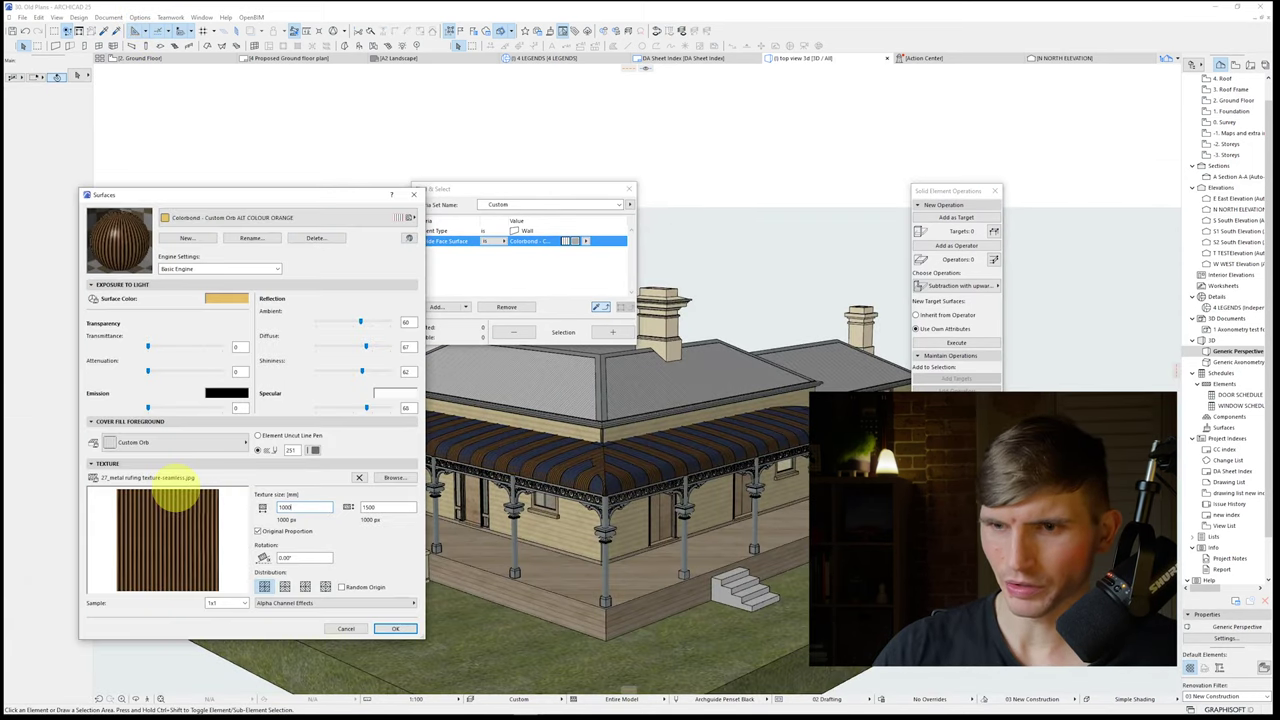
pyautogui.press('Return')
pyautogui.keyDown('shift'); pyautogui.moveTo(177, 491); pyautogui.dragTo(509, 533, button='middle'); pyautogui.keyUp('shift')
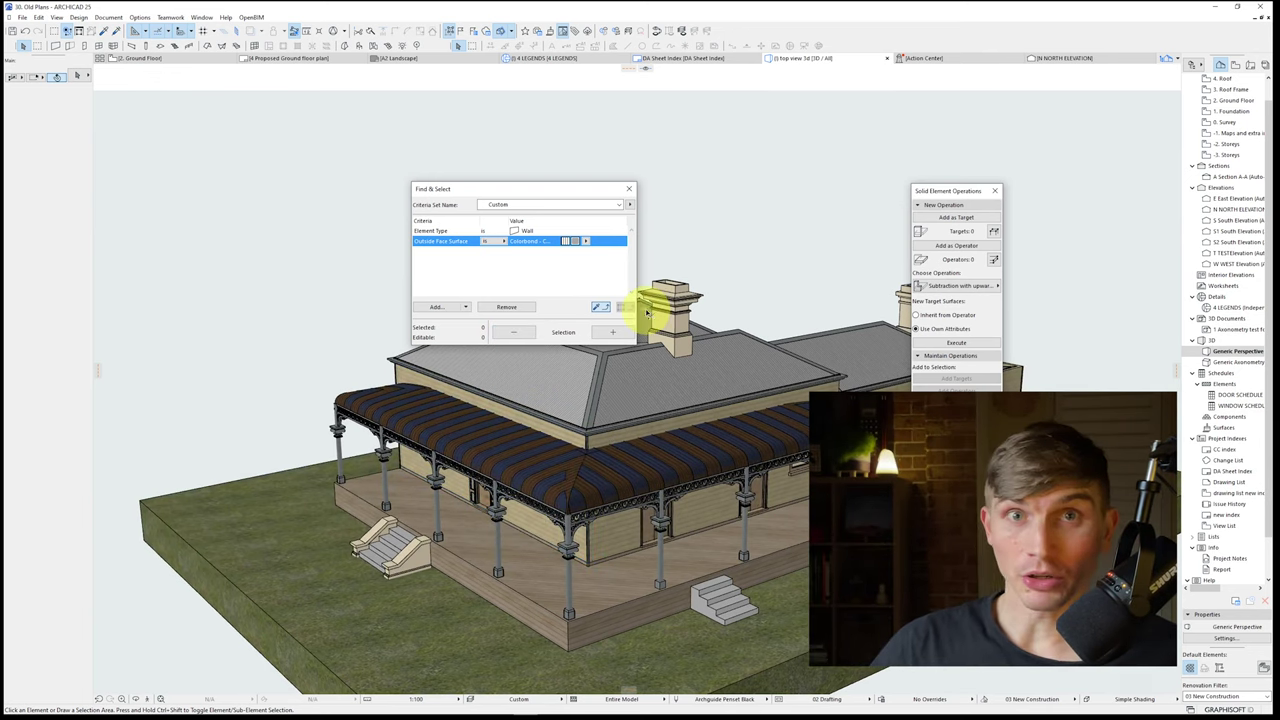
# Step: Close the Find & Select and Solid Element Operations palettes and frame the whole house in the 3D window
pyautogui.click(630, 188)
pyautogui.click(994, 191)
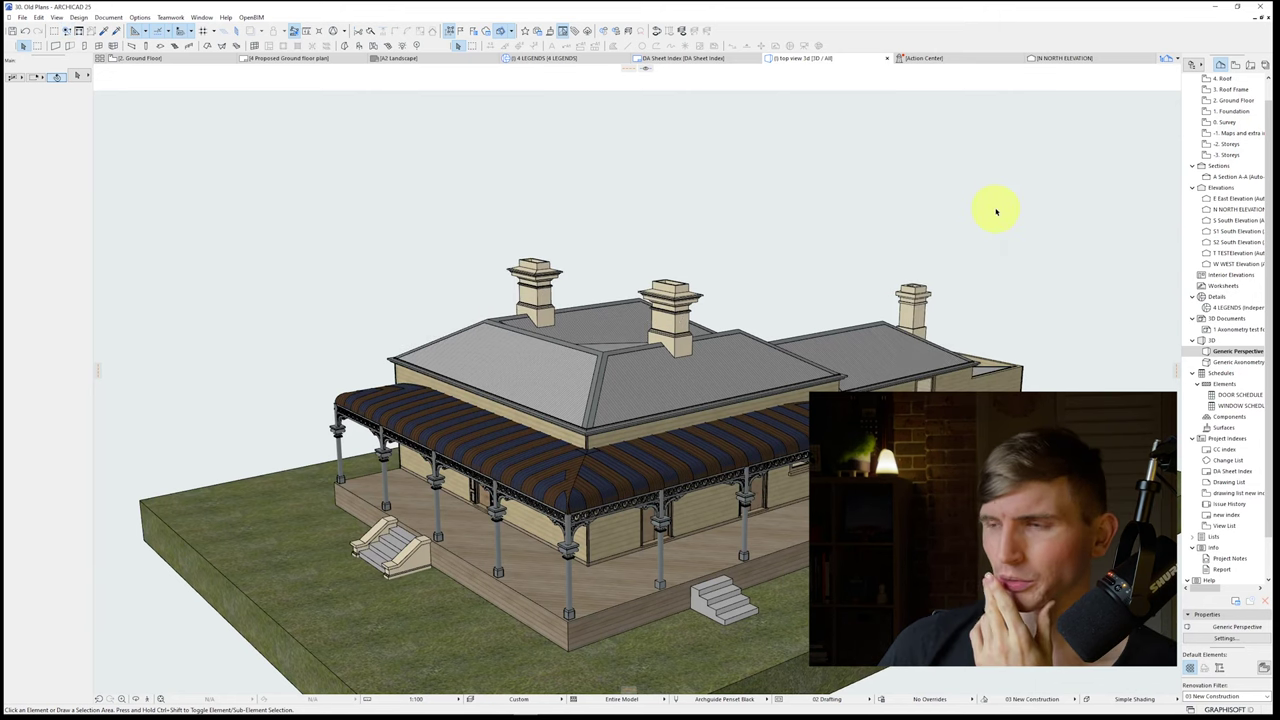
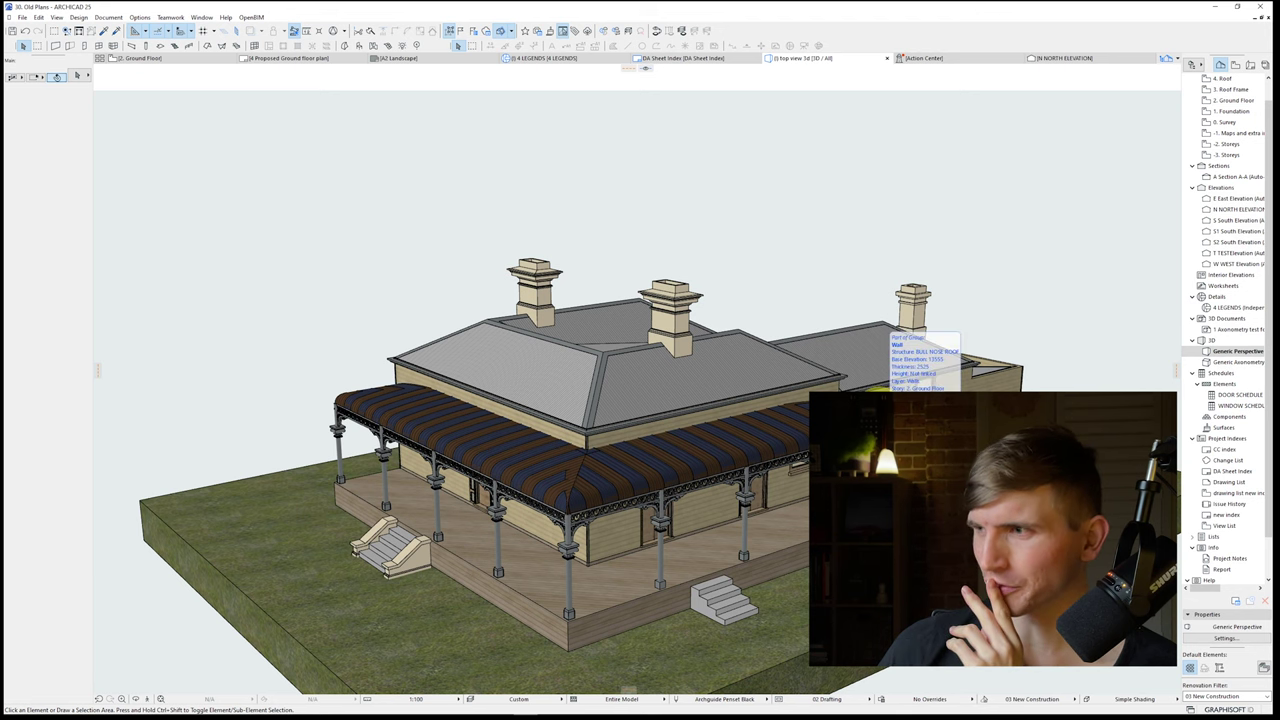
pyautogui.scroll(-1, 791, 457)
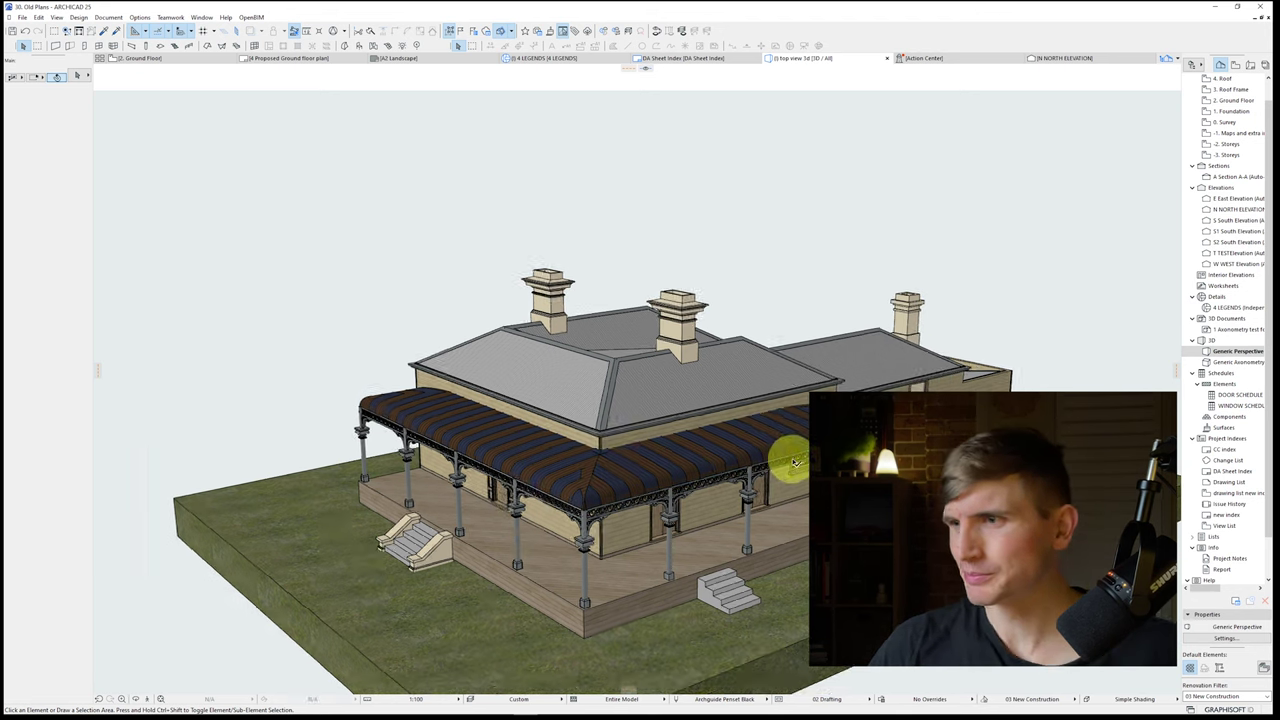
pyautogui.moveTo(791, 457); pyautogui.dragTo(748, 403, button='middle')
# Step: Save the current perspective view of the house and place it on the layout 4 Proposed Ground floor plan
pyautogui.click(57, 17)
pyautogui.moveTo(84, 275)
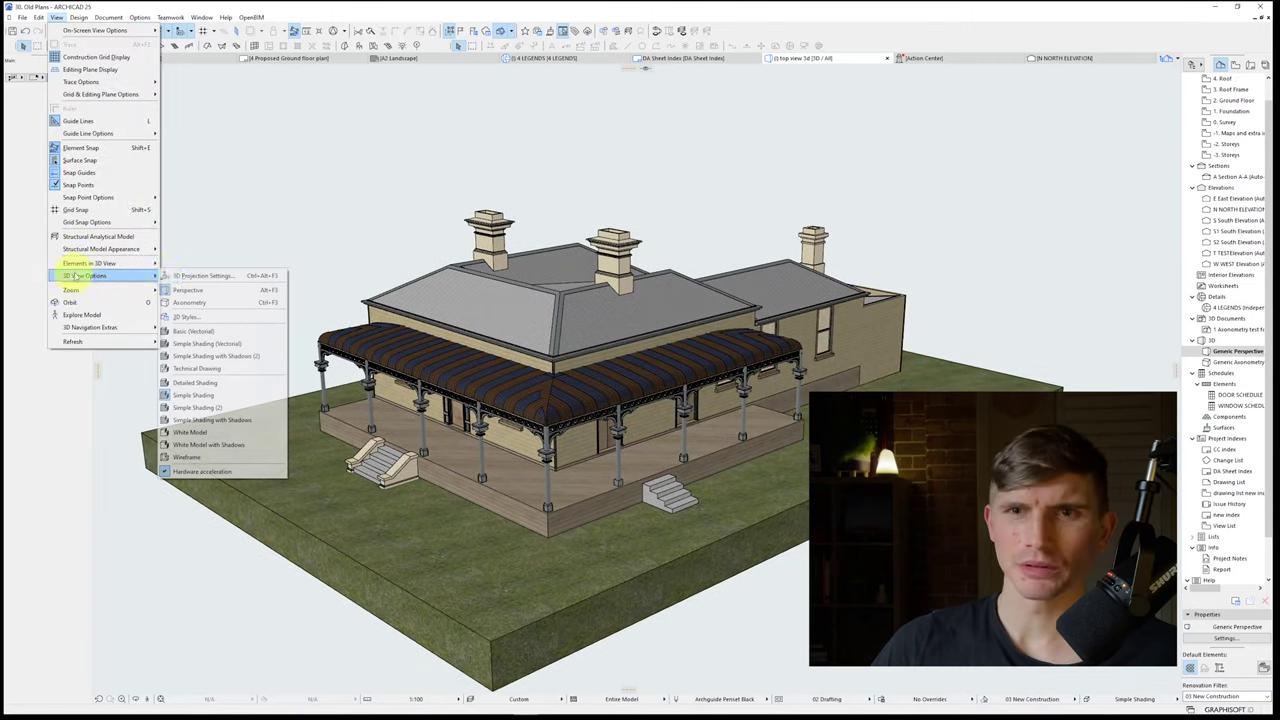
pyautogui.click(212, 275)
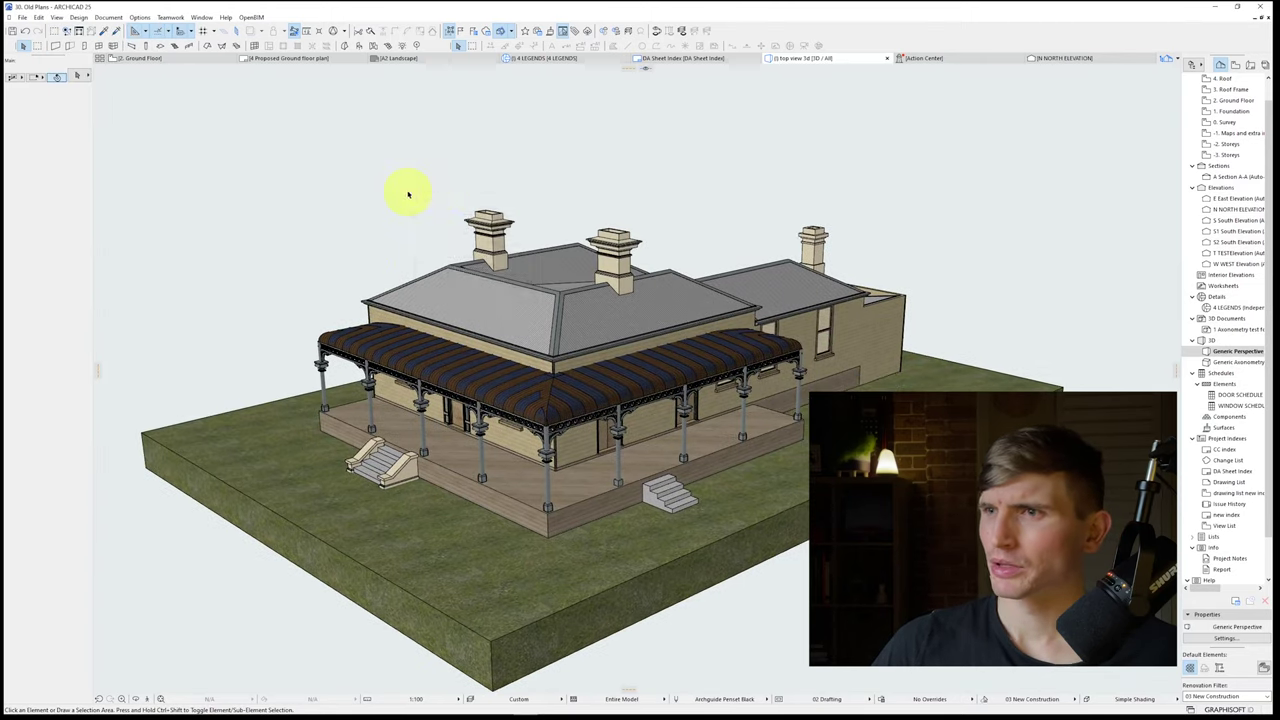
pyautogui.rightClick(408, 194)
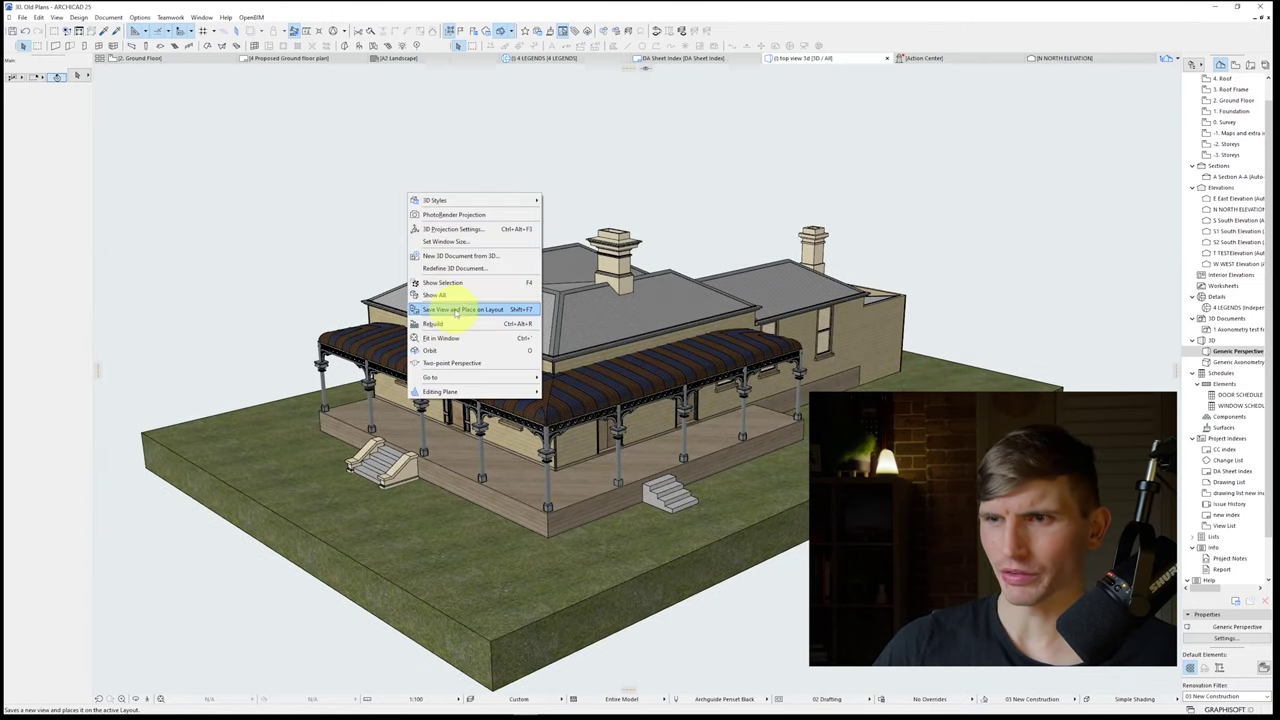
pyautogui.click(461, 308)
pyautogui.click(363, 330)
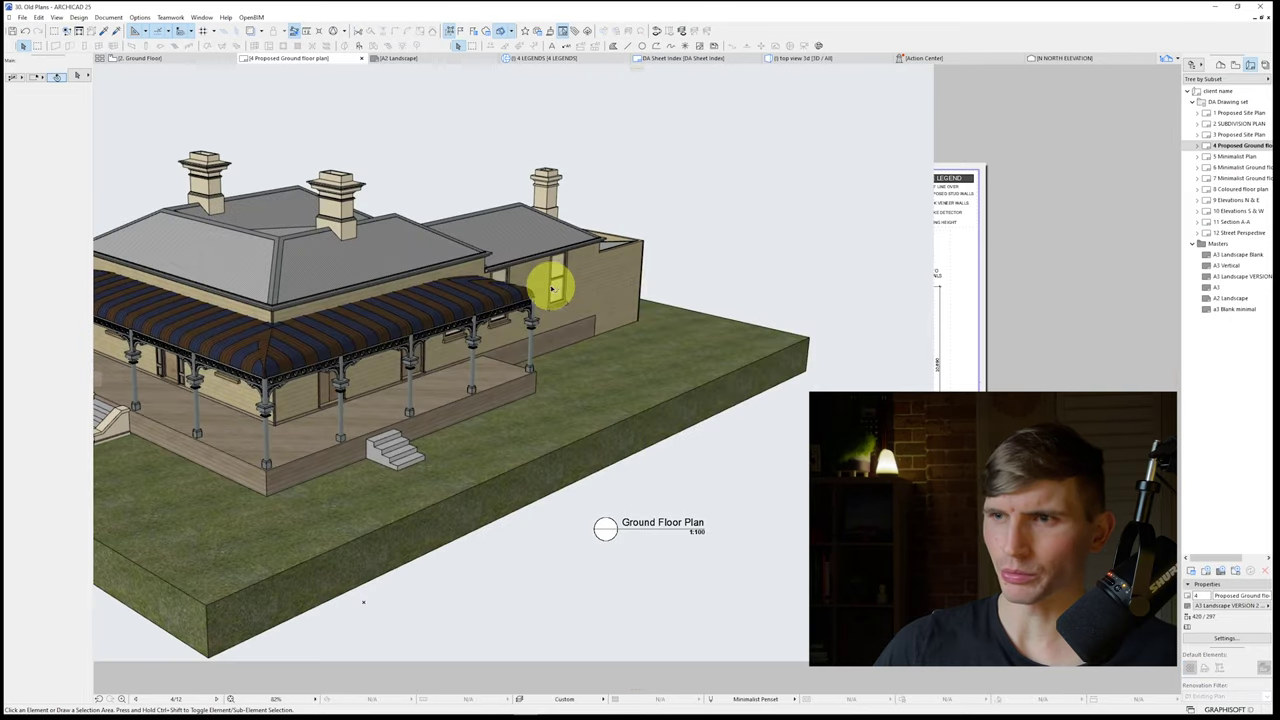
# Step: Move the placed perspective drawing clear of the layout sheet so that it lies beside the sheet's edge
pyautogui.click(324, 152)
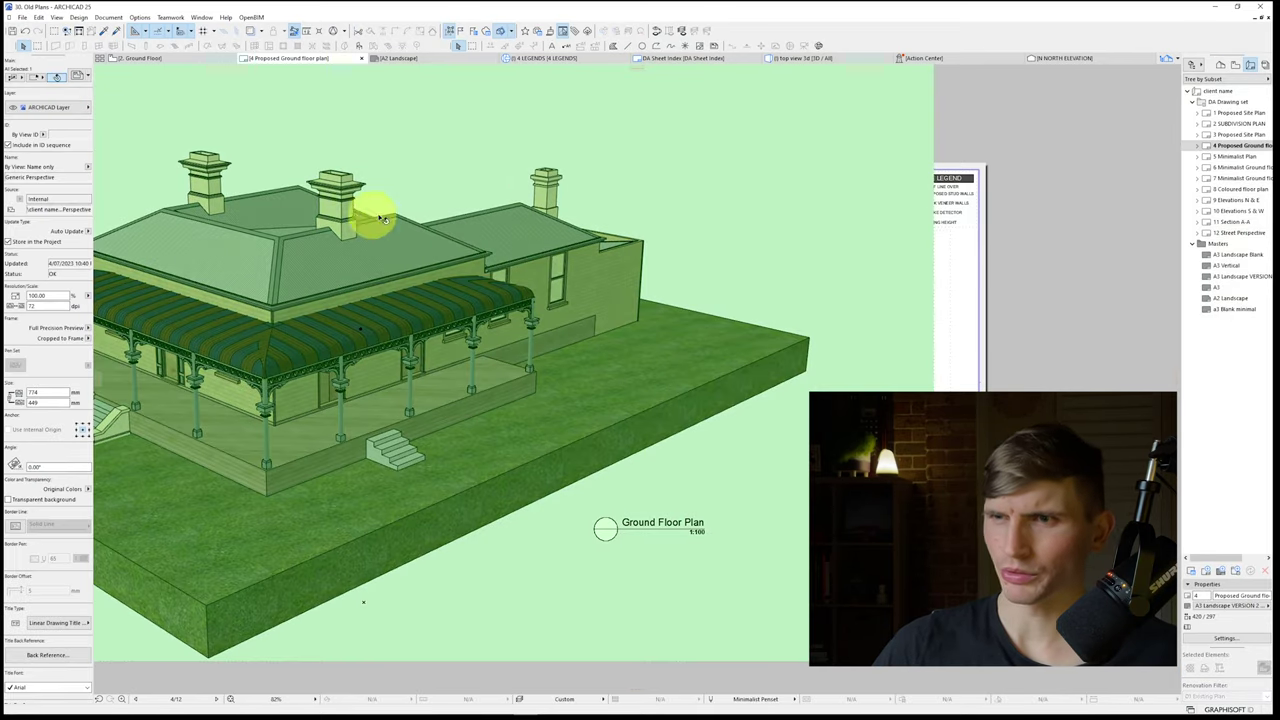
pyautogui.hotkey('ctrl', 'd')
pyautogui.moveTo(381, 218); pyautogui.dragTo(670, 201, button='middle')
pyautogui.click(882, 169)
pyautogui.click(298, 199)
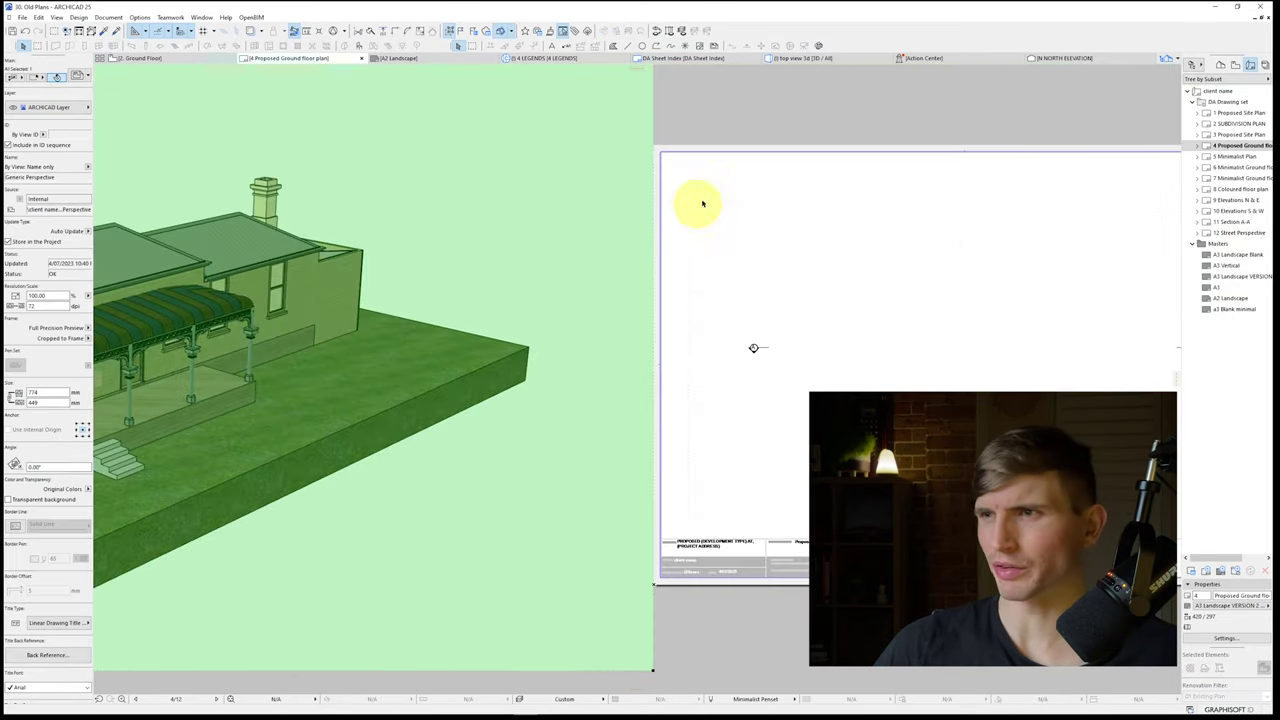
pyautogui.click(702, 203)
pyautogui.scroll(-2, 740, 226)
pyautogui.moveTo(755, 229); pyautogui.dragTo(648, 230, button='middle')
pyautogui.scroll(1, 636, 180)
# Step: Reopen the saved Generic Perspective view and change its projection to a parallel Isometric axonometry
pyautogui.click(1235, 65)
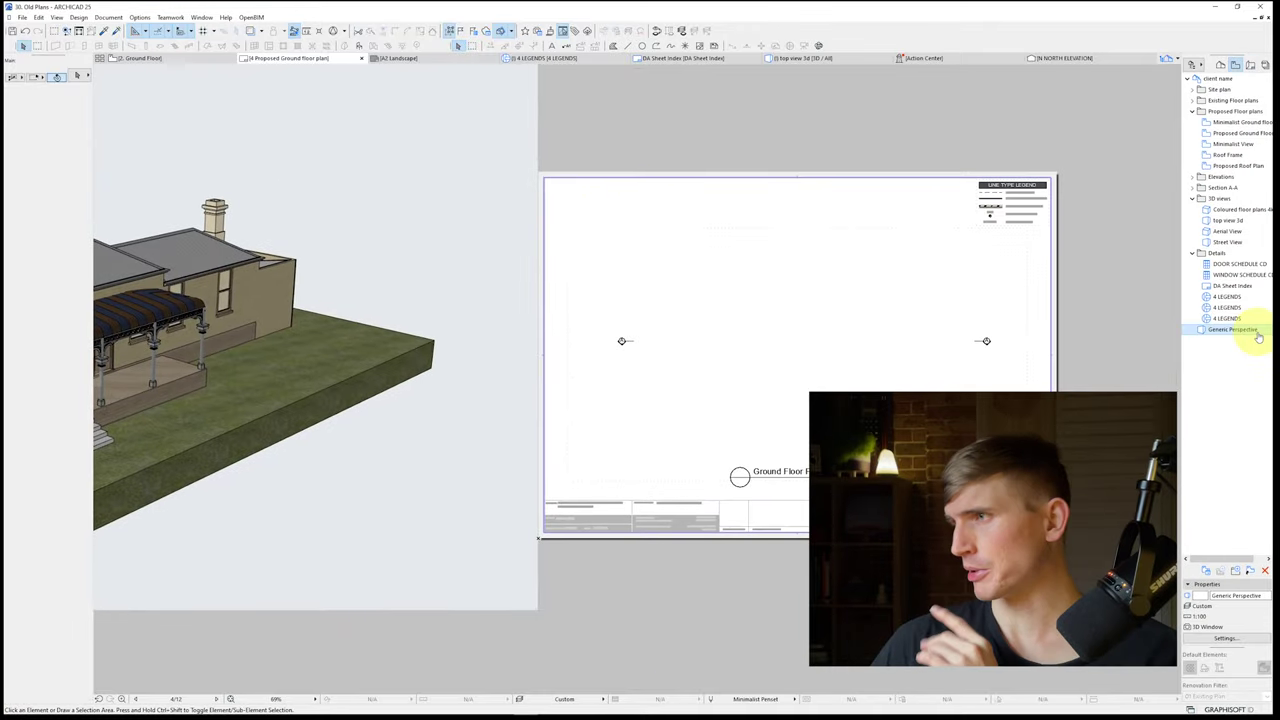
pyautogui.doubleClick(1256, 332)
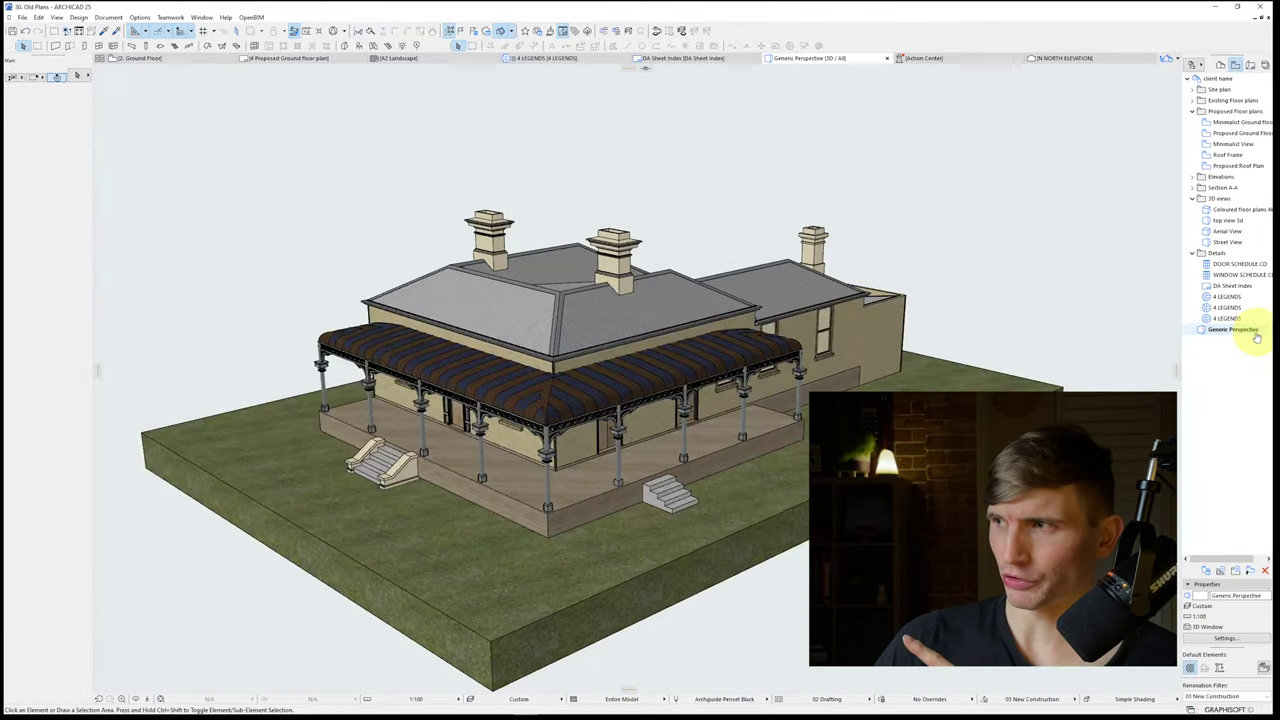
pyautogui.click(57, 17)
pyautogui.moveTo(100, 278)
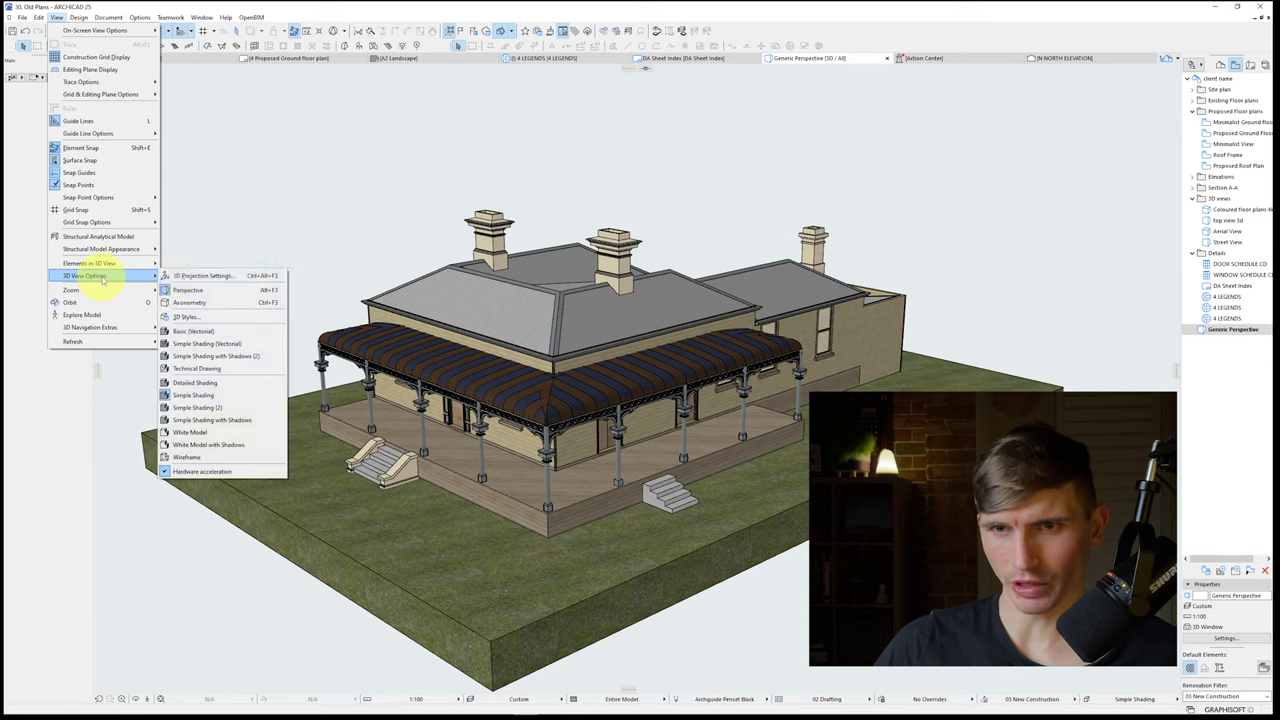
pyautogui.click(203, 275)
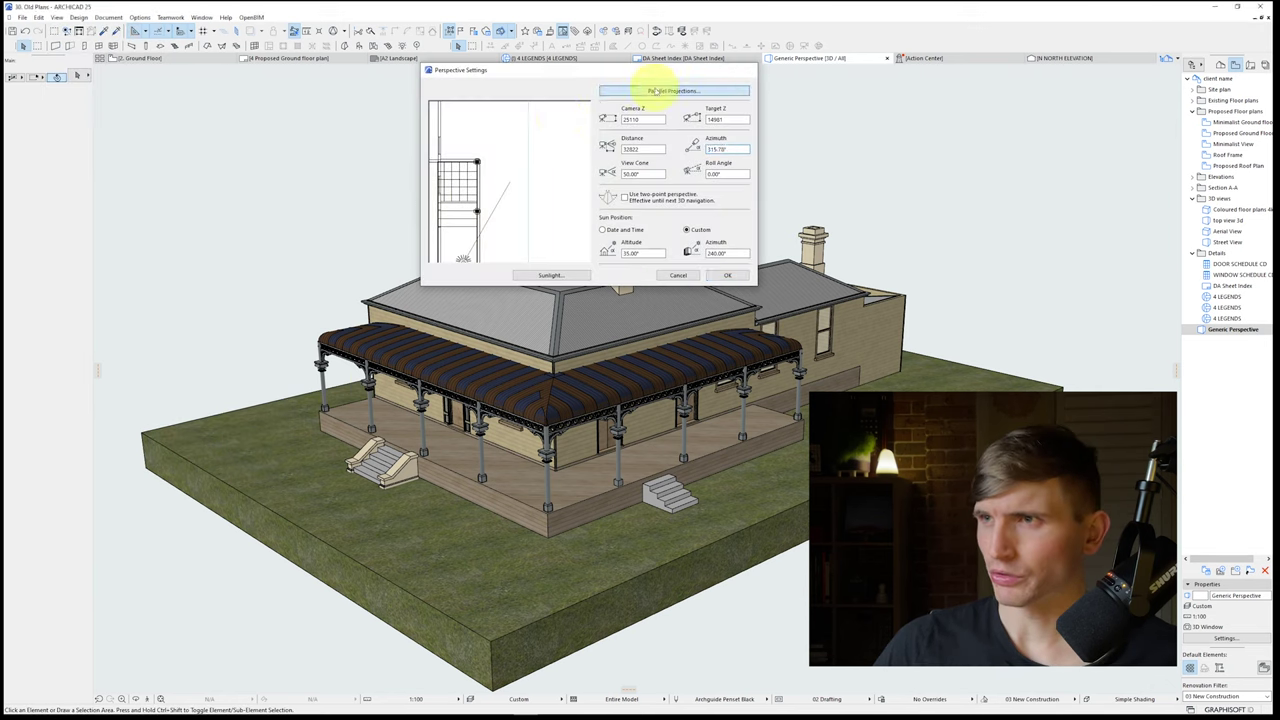
pyautogui.click(673, 91)
pyautogui.moveTo(822, 184); pyautogui.dragTo(502, 165)
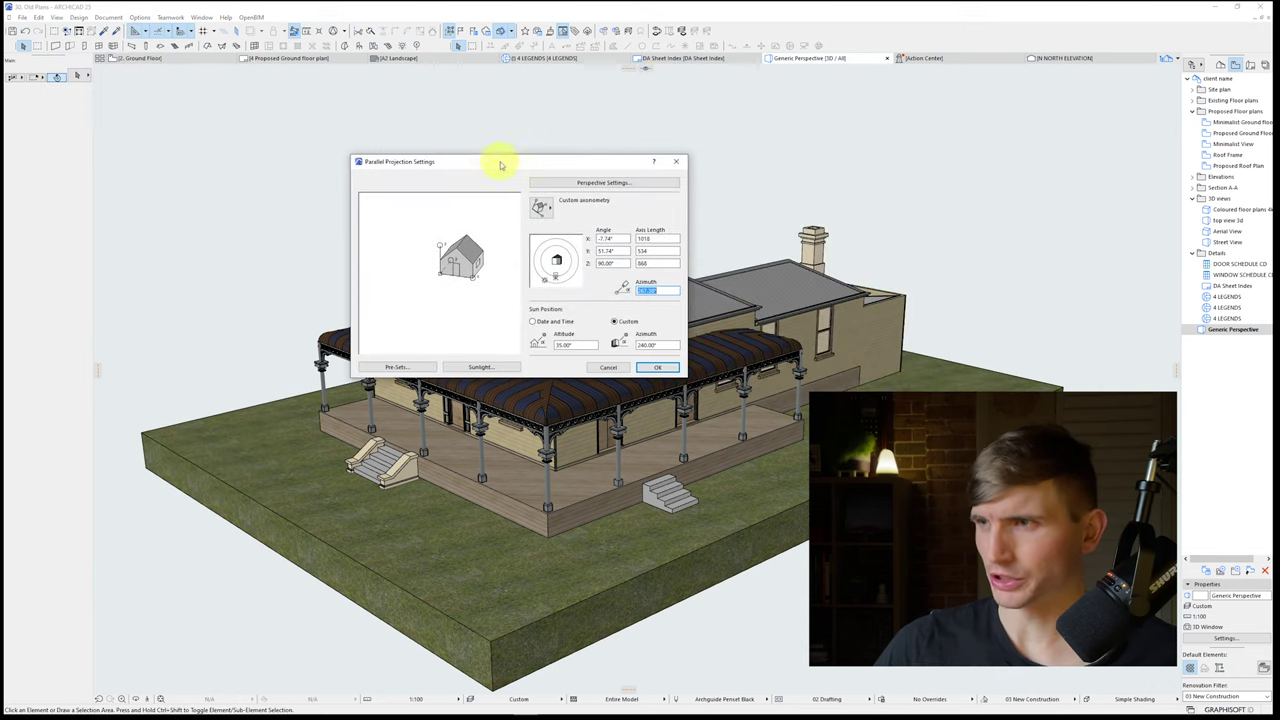
pyautogui.click(539, 208)
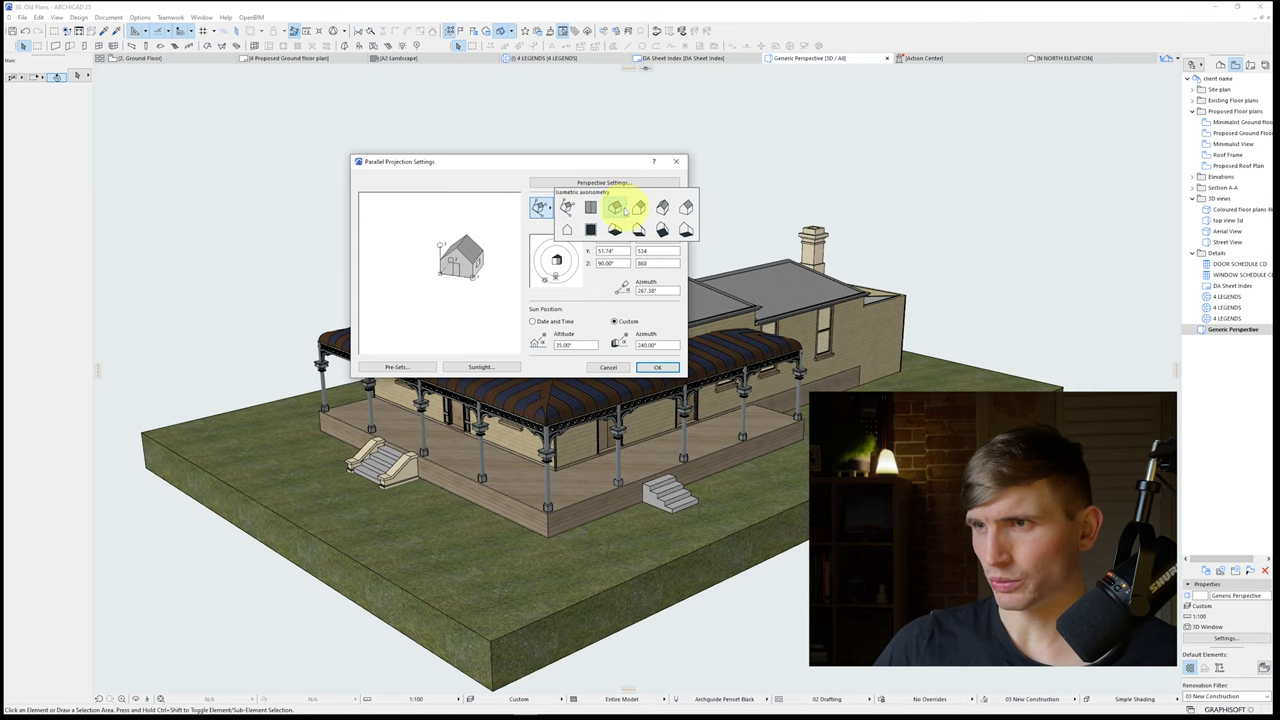
pyautogui.click(615, 207)
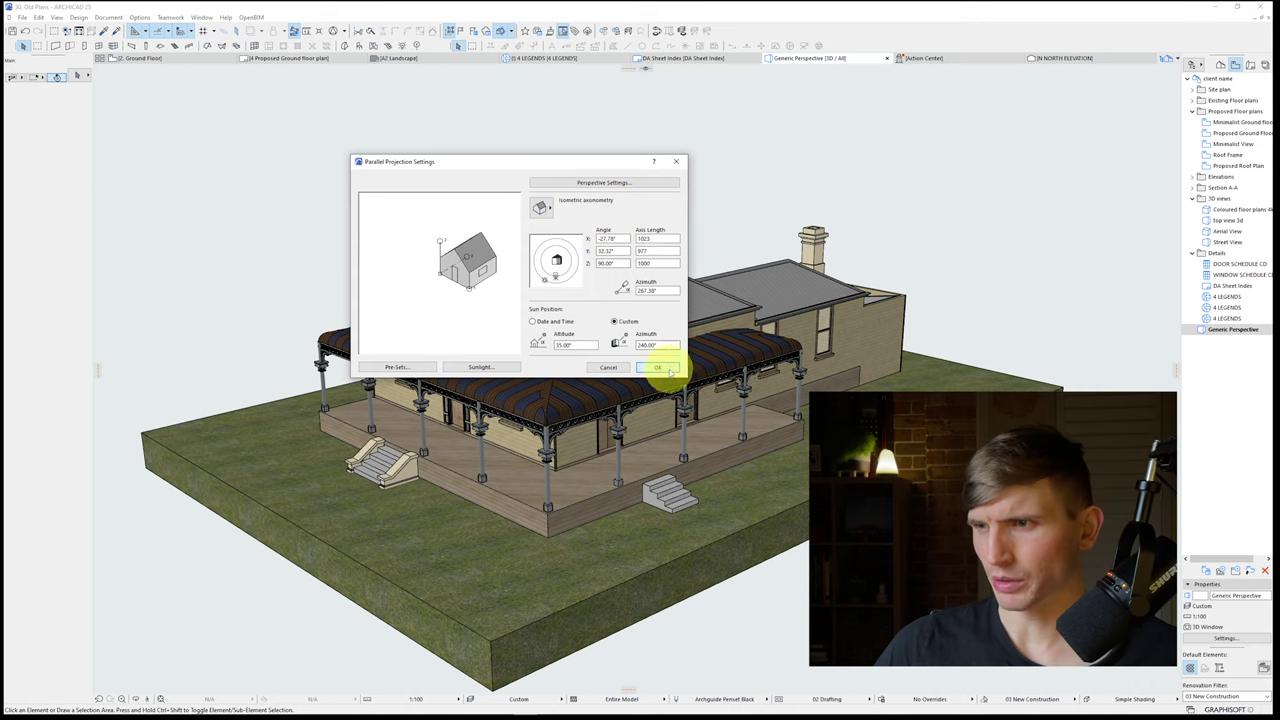
pyautogui.click(660, 368)
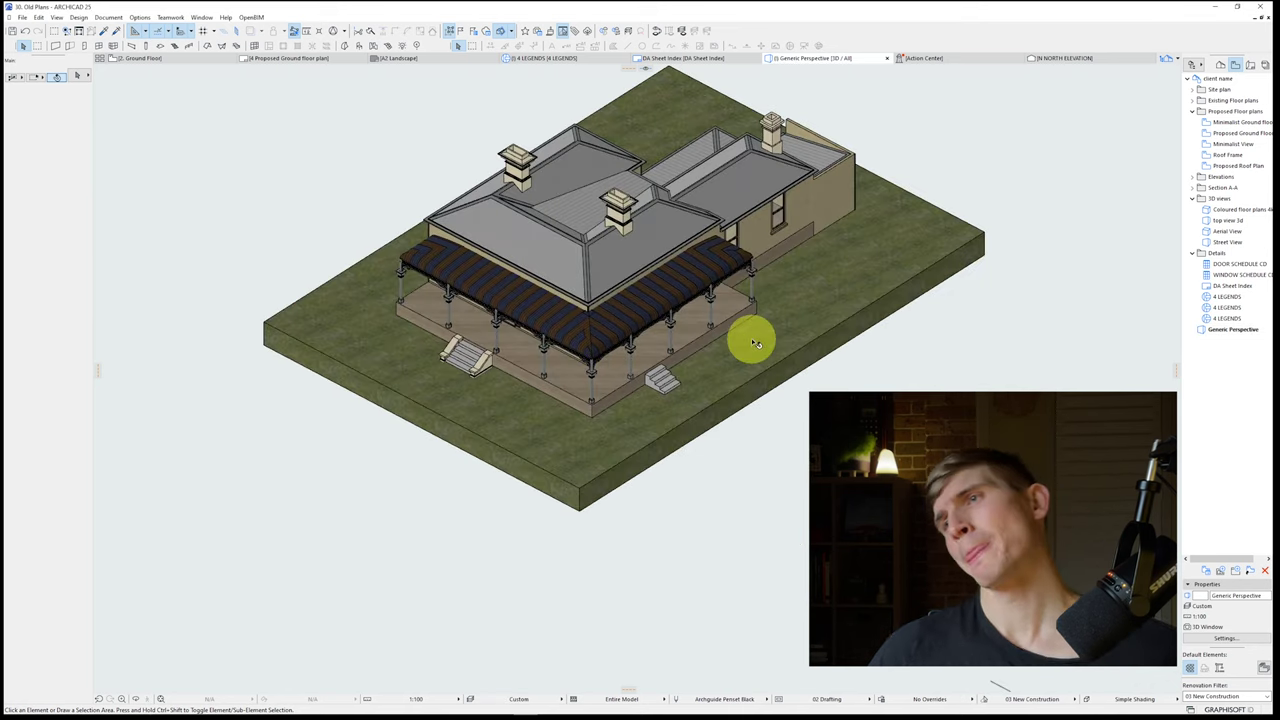
# Step: Save the isometric view and place it on the layout 4 Proposed Ground floor plan, then delete the placed drawing
pyautogui.rightClick(998, 141)
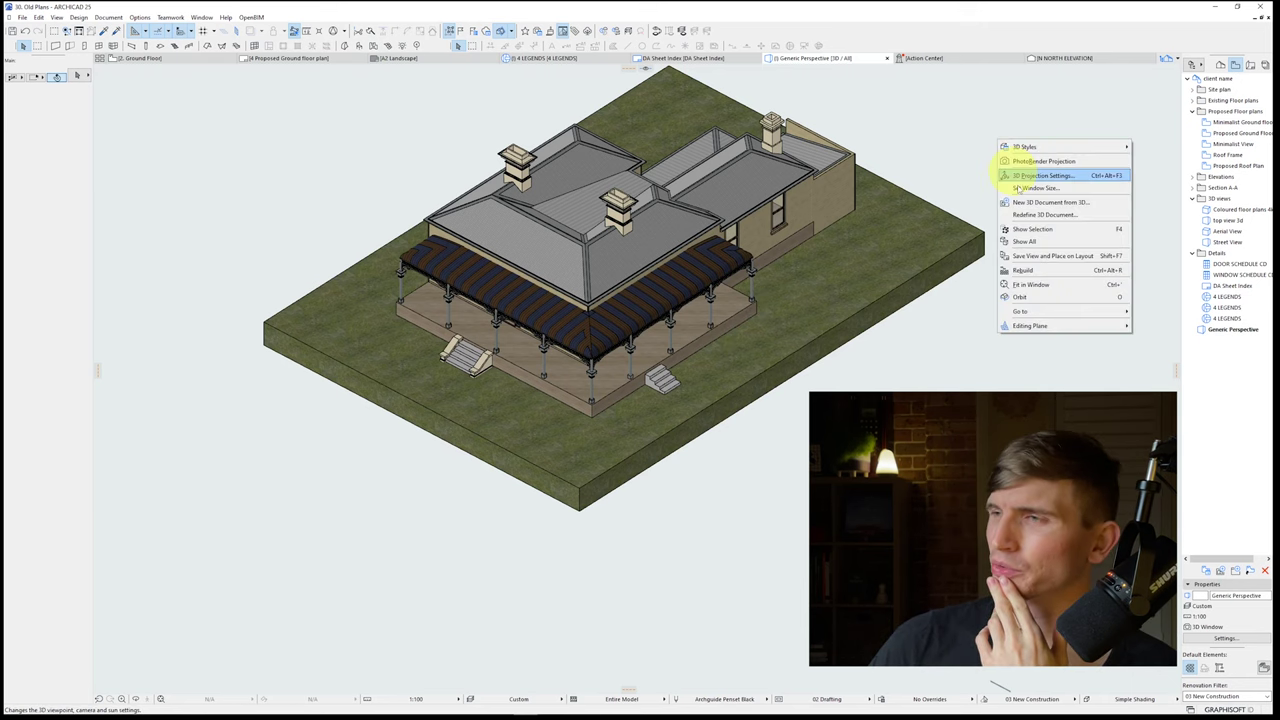
pyautogui.click(1052, 256)
pyautogui.click(730, 345)
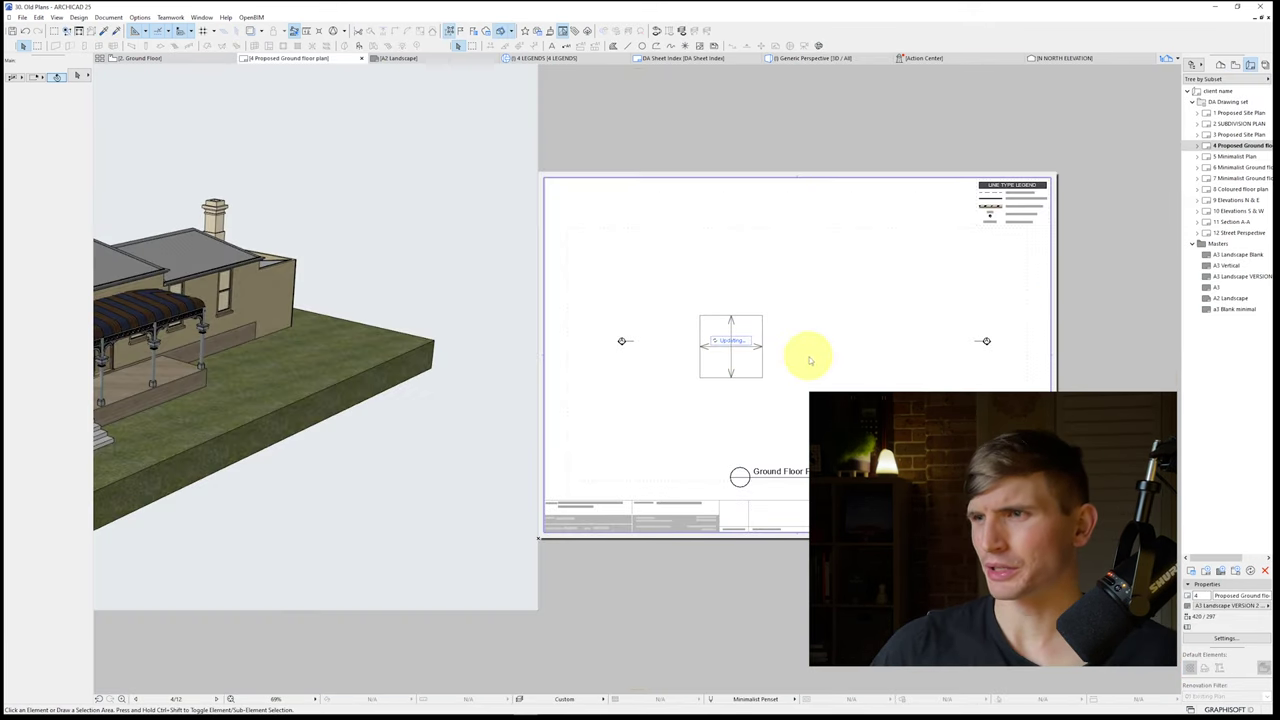
pyautogui.click(791, 429)
pyautogui.press('Delete')
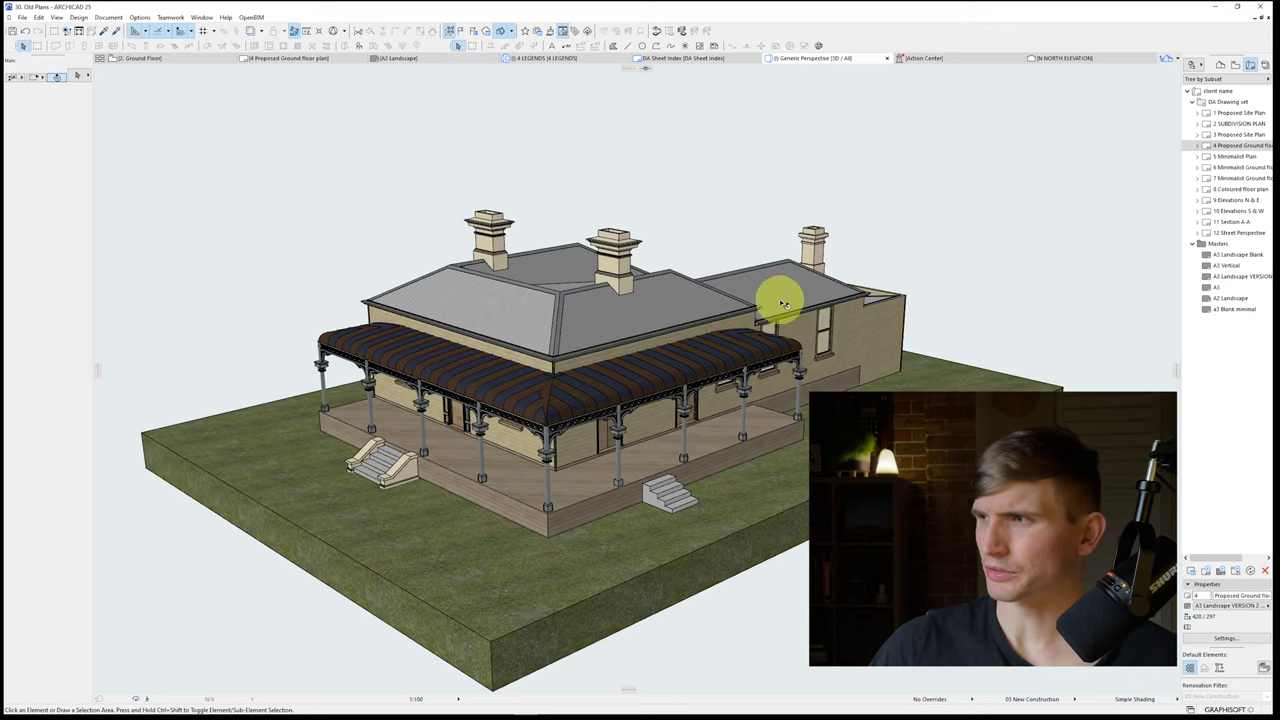
# Step: Open the saved Generic Axonometry view and rotate its isometric camera azimuth to show the house from another corner
pyautogui.click(1236, 64)
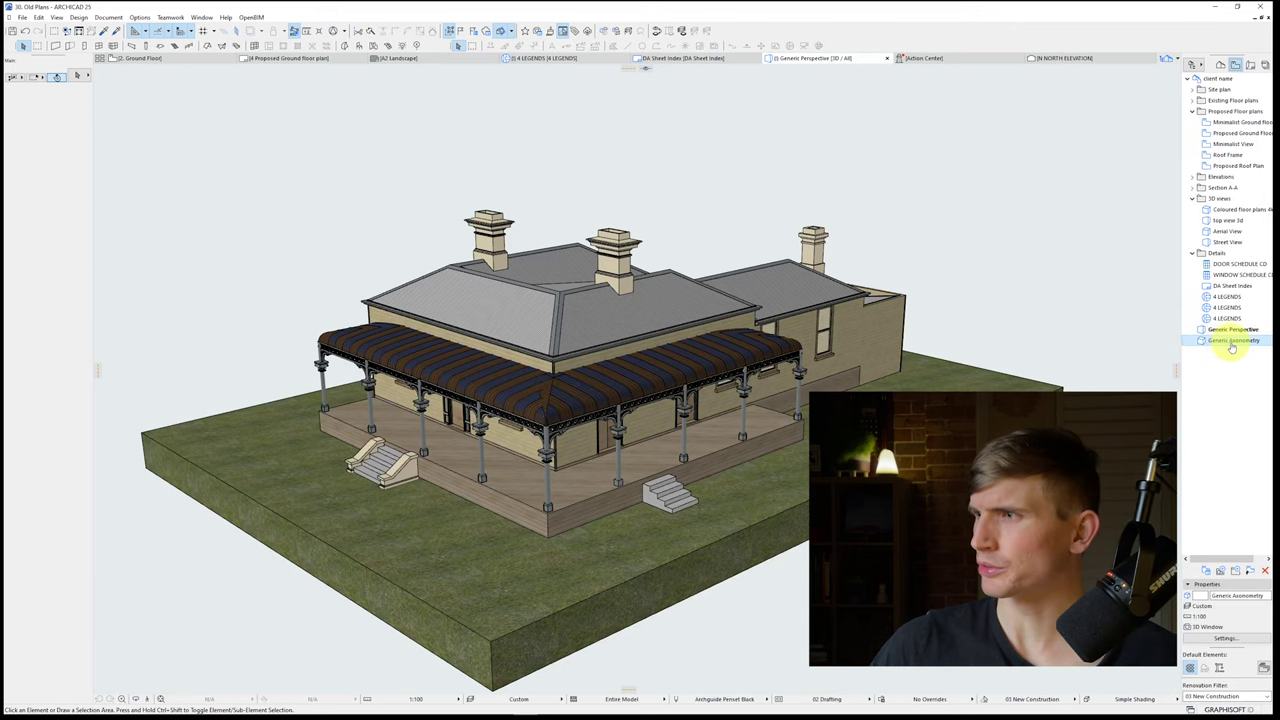
pyautogui.doubleClick(1232, 342)
pyautogui.click(57, 17)
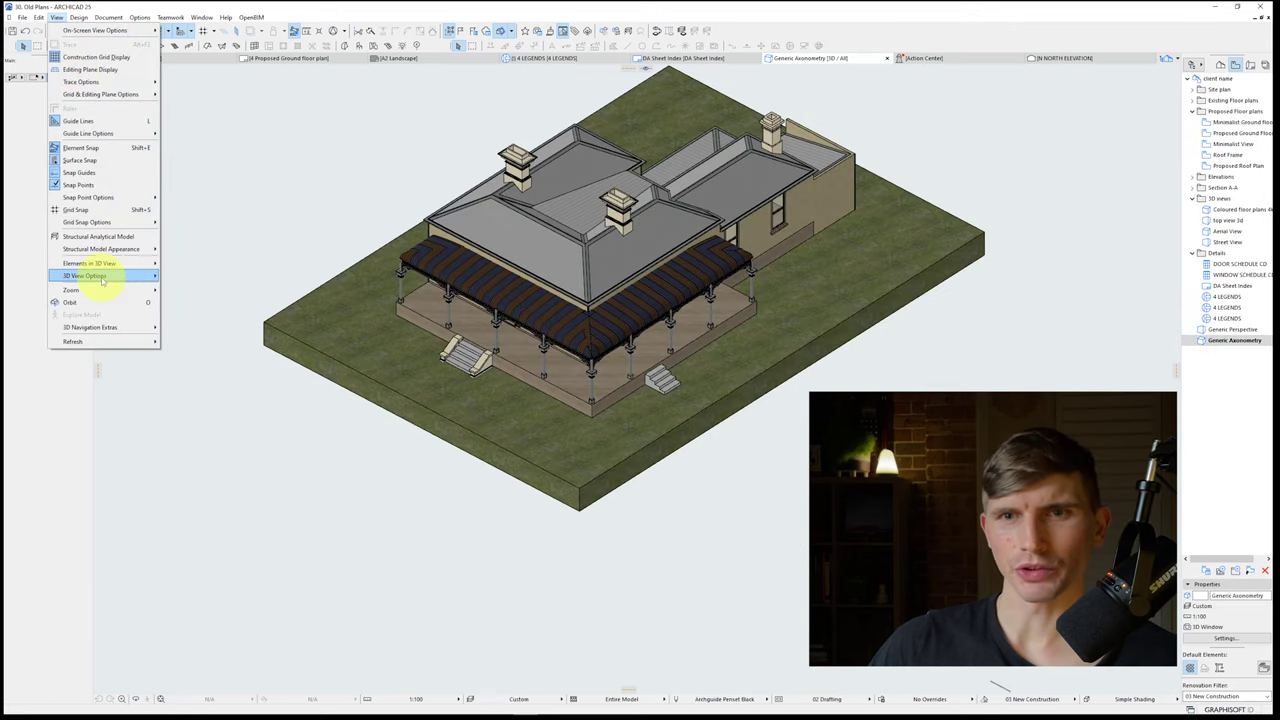
pyautogui.moveTo(101, 279)
pyautogui.click(190, 277)
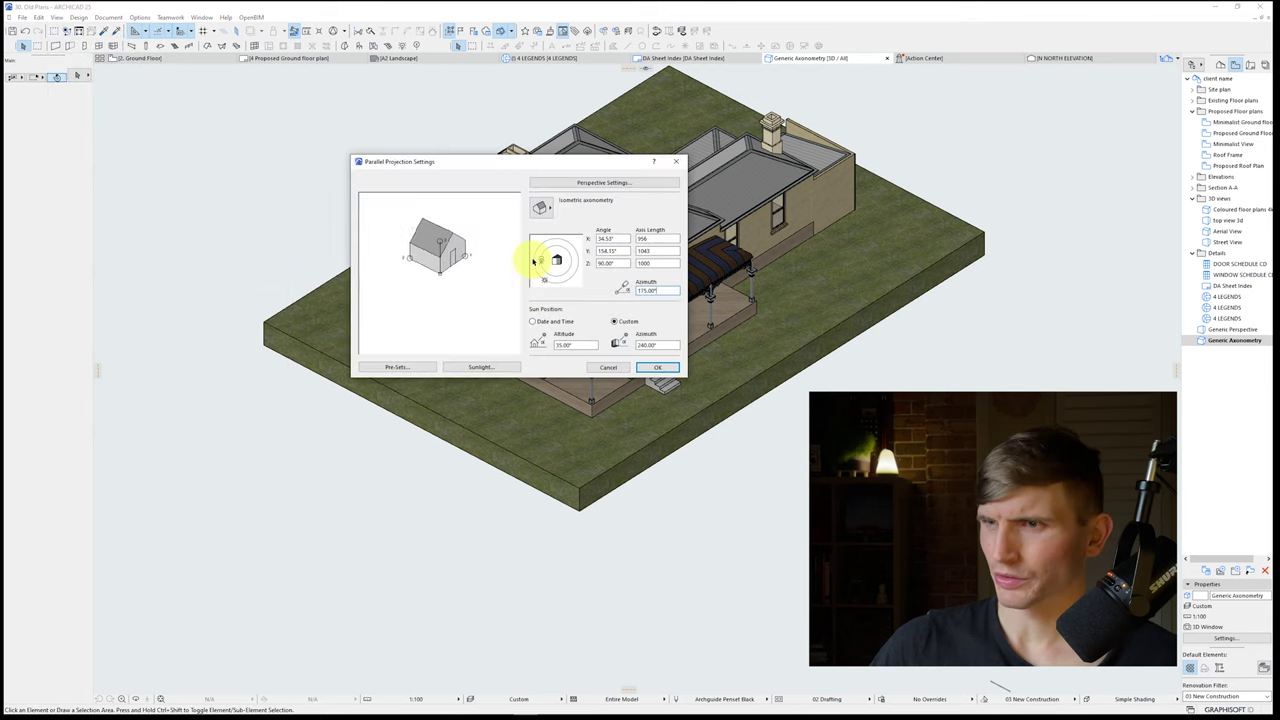
pyautogui.click(660, 367)
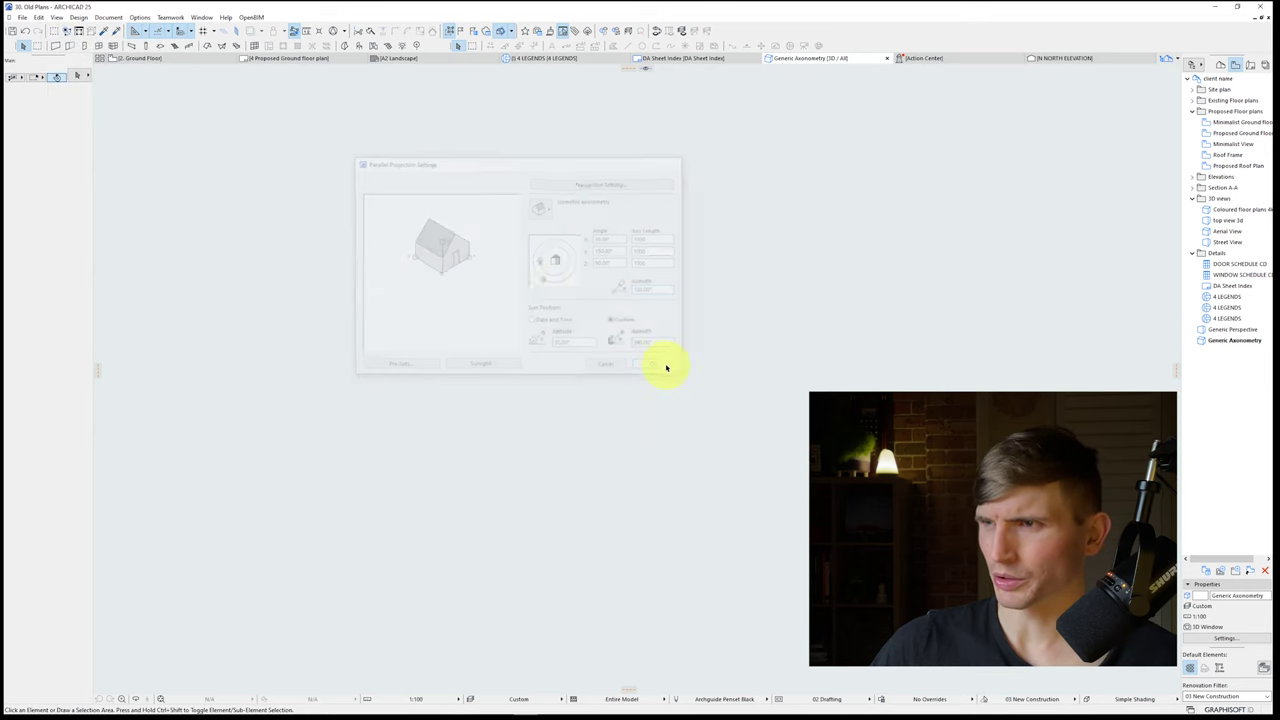
# Step: Save the rotated isometric view and place it on the layout 4 Proposed Ground floor plan
pyautogui.rightClick(799, 252)
pyautogui.click(861, 366)
pyautogui.click(733, 311)
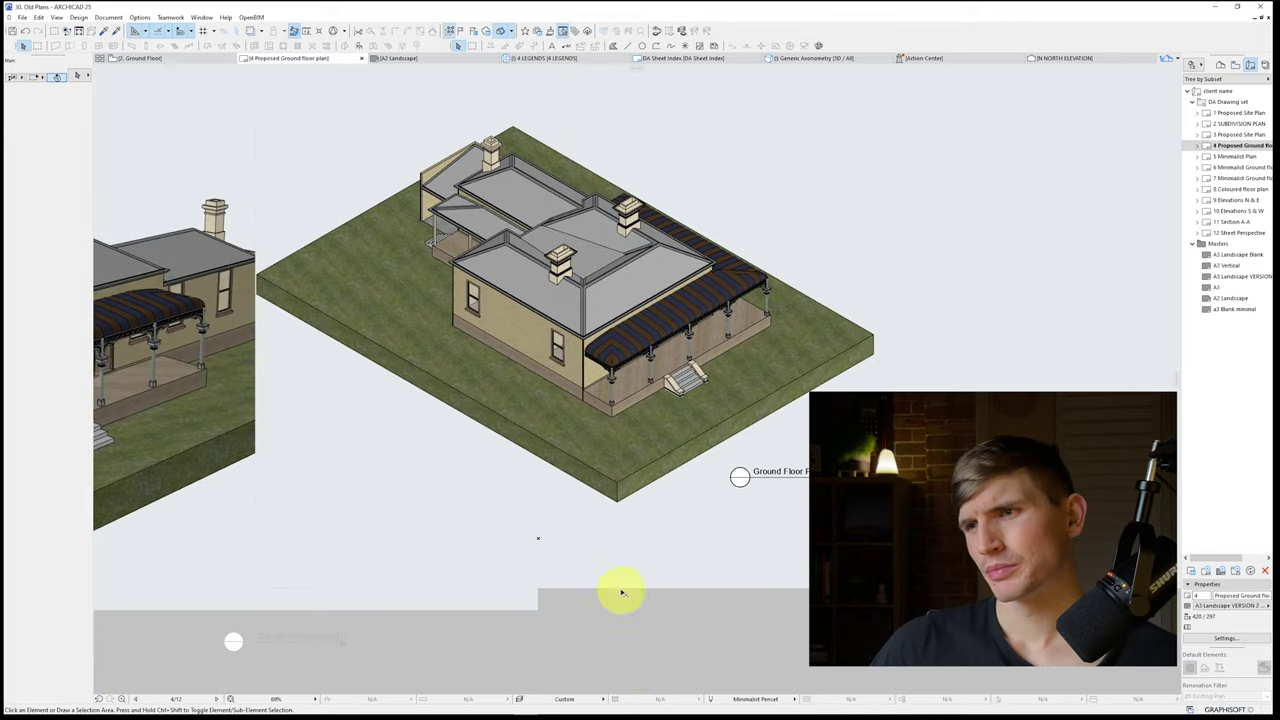
# Step: Reopen the Generic Axonometry view and change the surface of the bullnose verandah roof group to Colorbond - Custom Orb
pyautogui.press('F3')
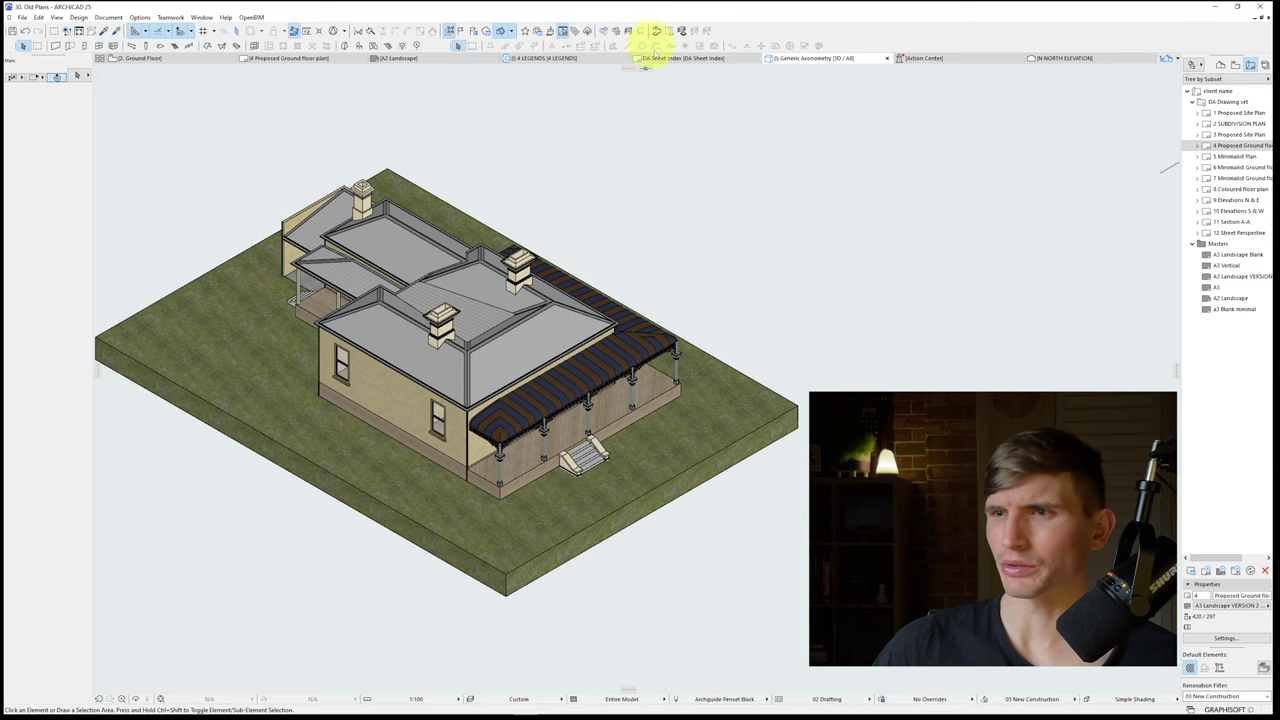
pyautogui.click(1236, 64)
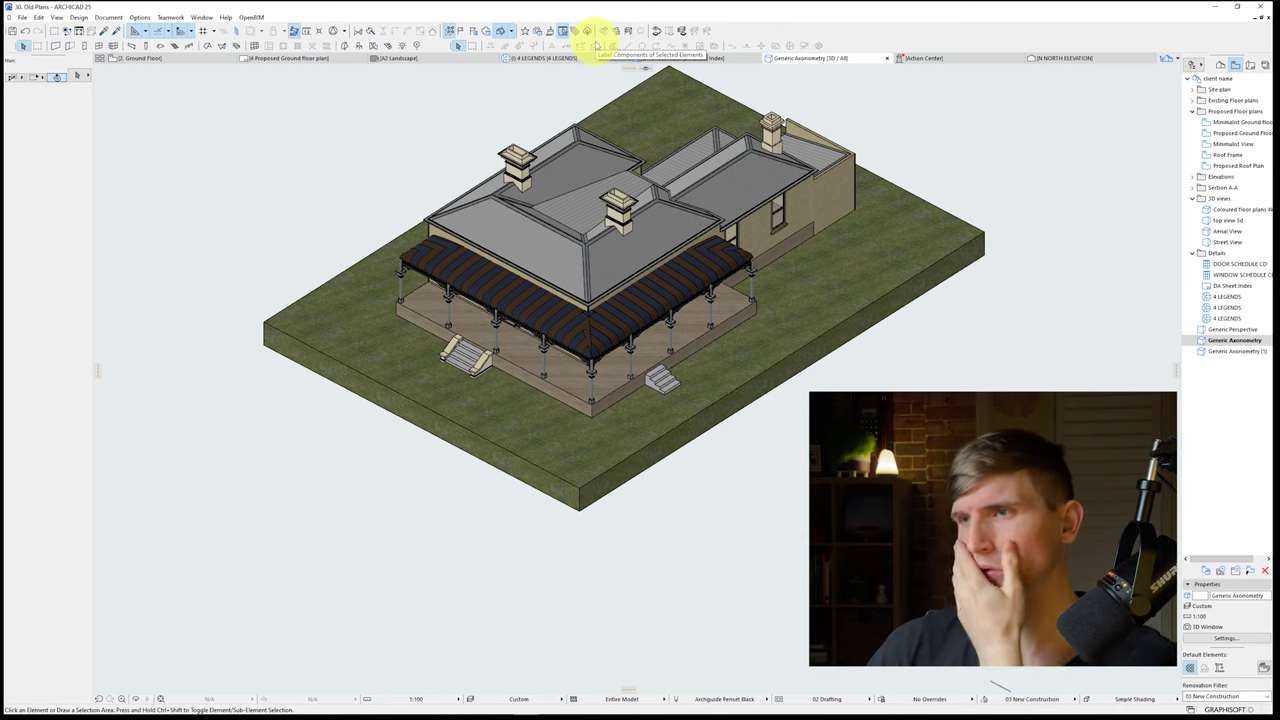
pyautogui.click(667, 288)
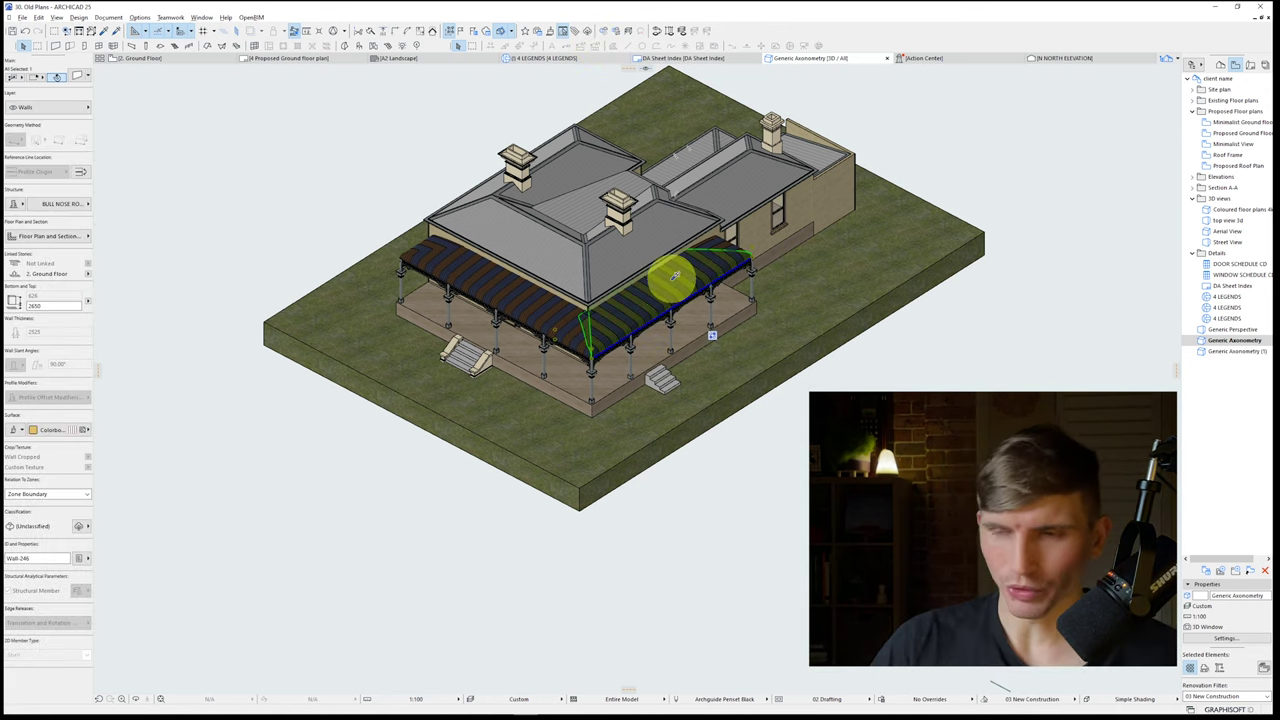
pyautogui.hotkey('alt', 'g')
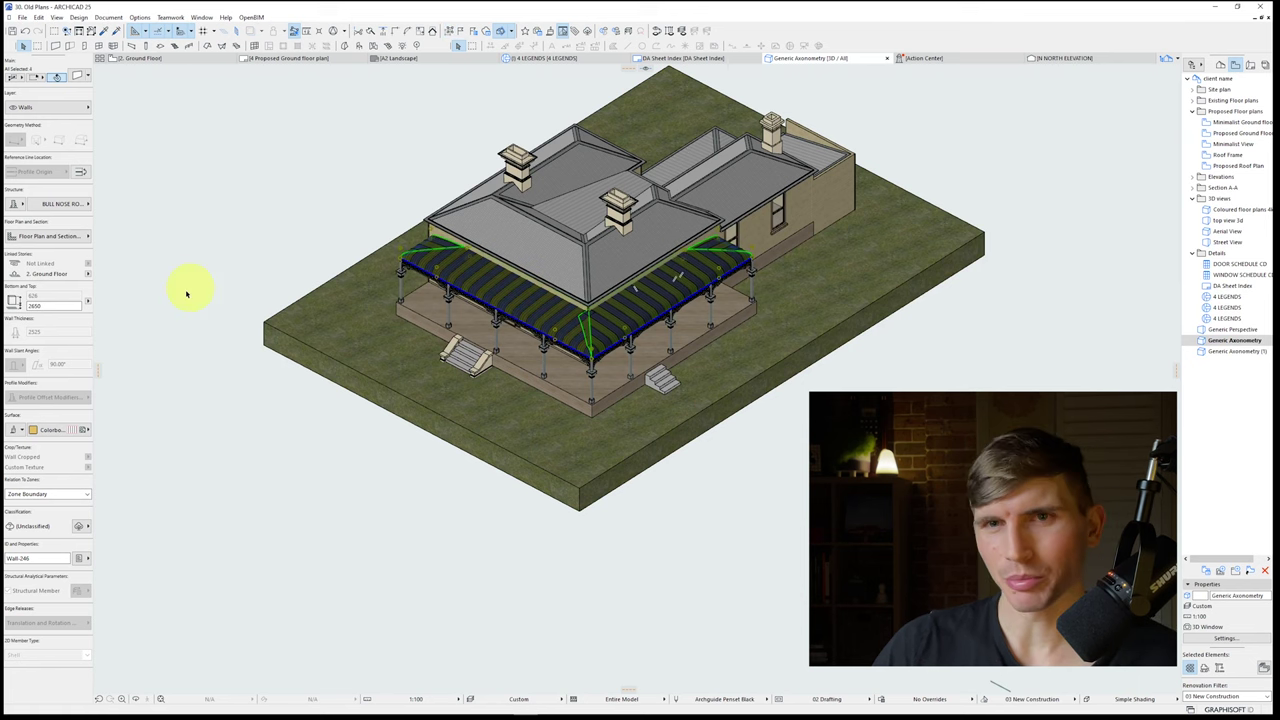
pyautogui.click(55, 429)
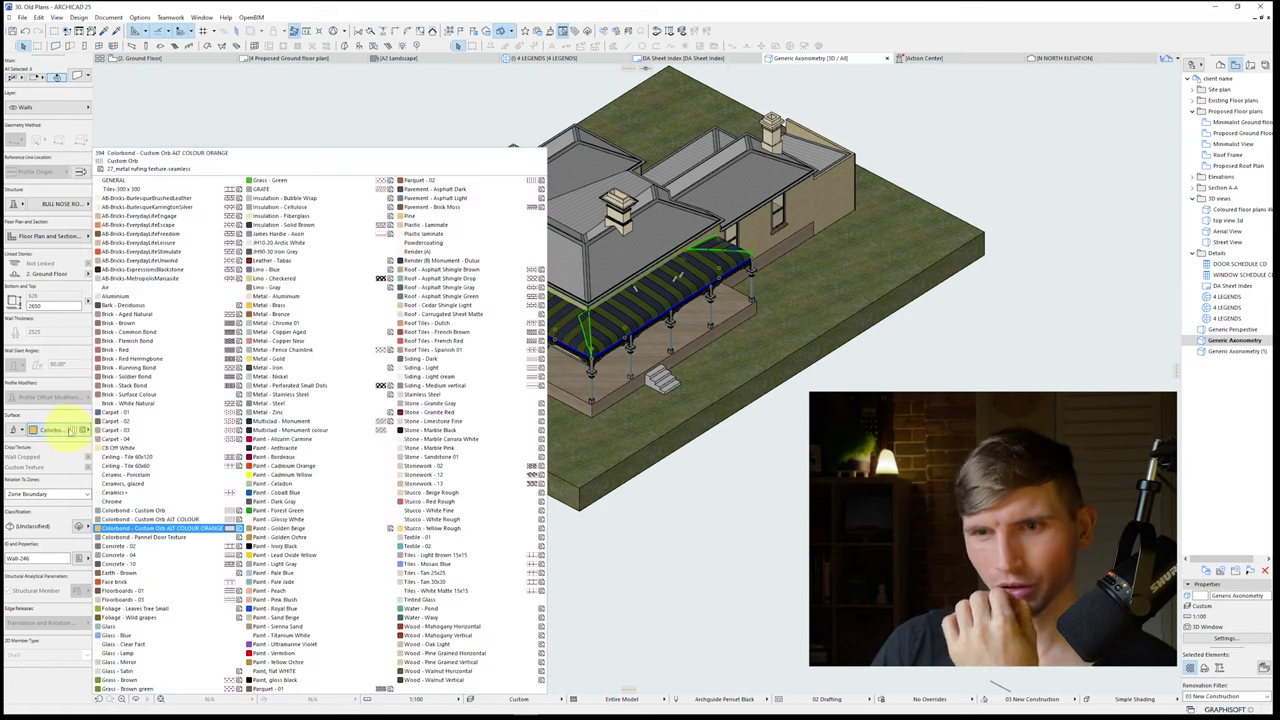
pyautogui.click(203, 510)
pyautogui.press('Escape')
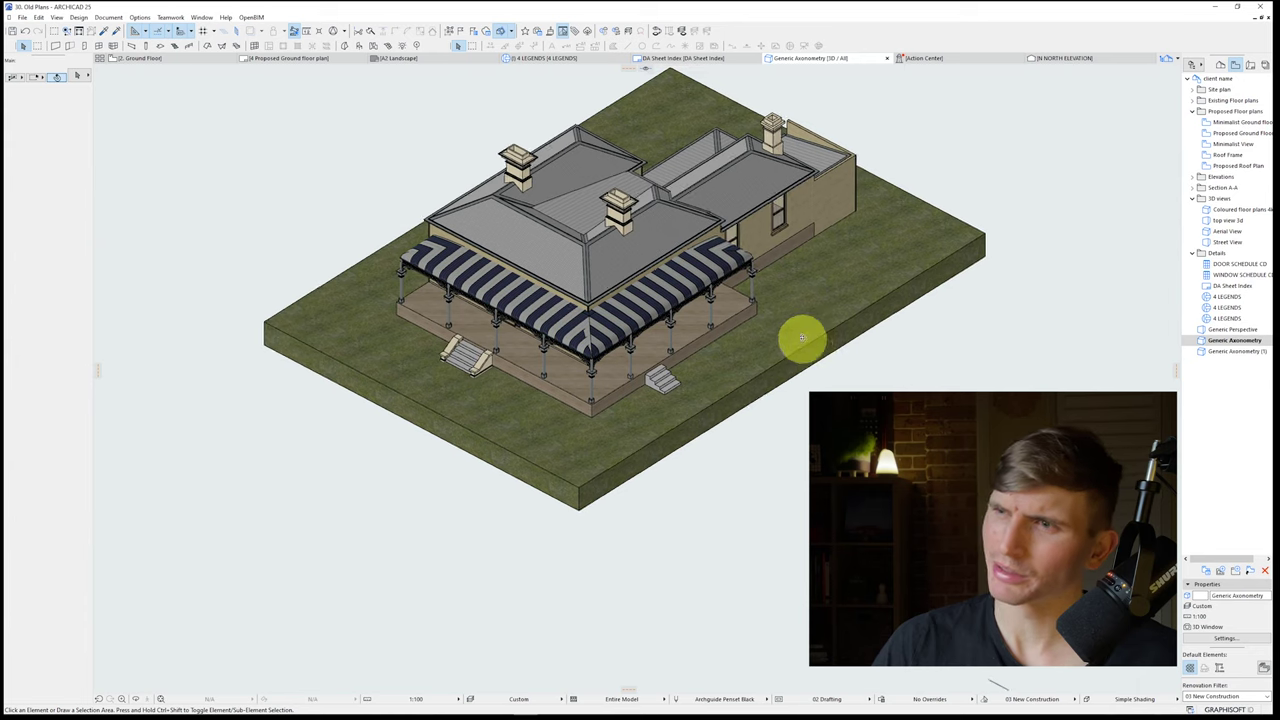
# Step: Redo the verandah roof surface change and reopen the saved Generic Axonometry view
pyautogui.keyDown('shift'); pyautogui.moveTo(802, 338); pyautogui.dragTo(801, 300, button='middle'); pyautogui.keyUp('shift')
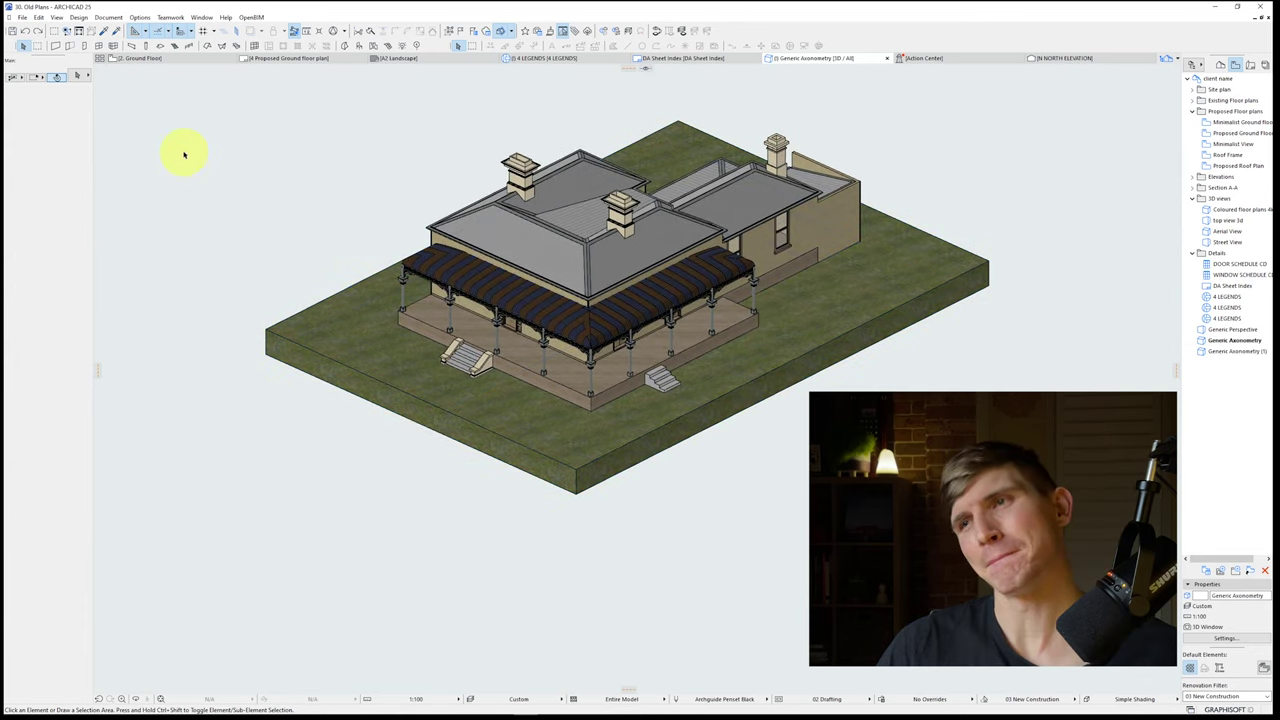
pyautogui.click(38, 31)
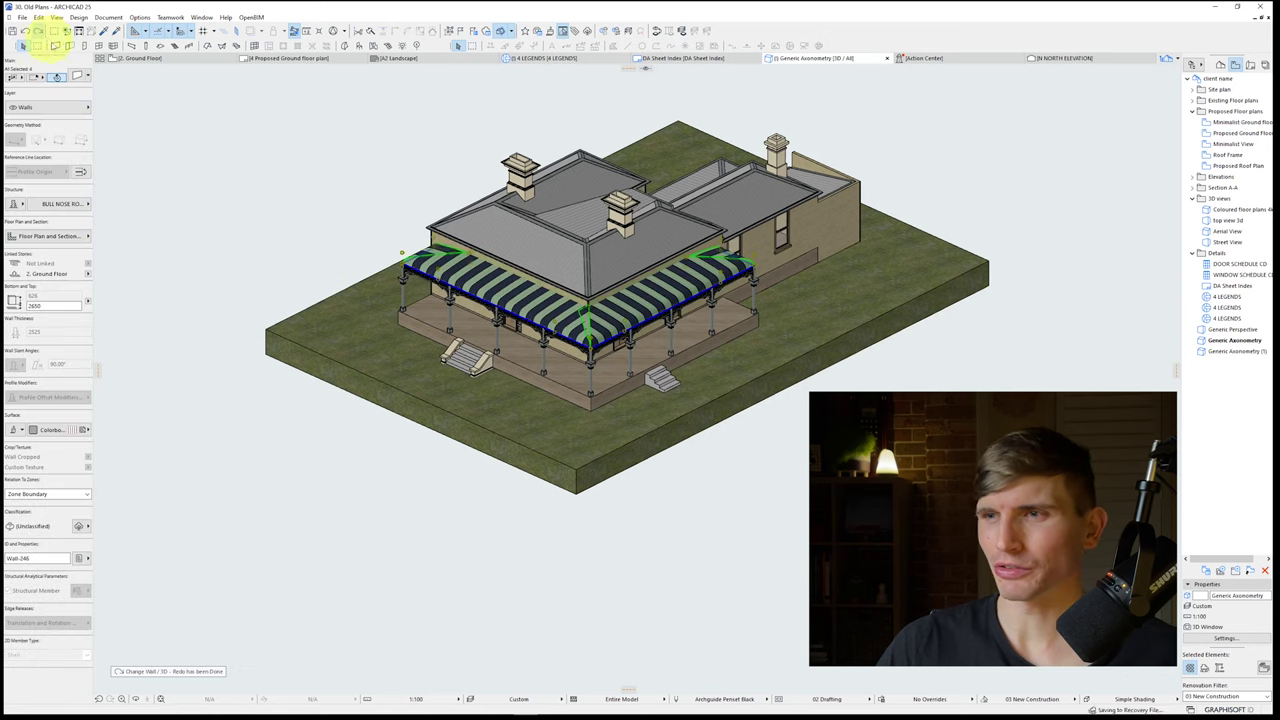
pyautogui.press('Escape')
pyautogui.click(621, 326)
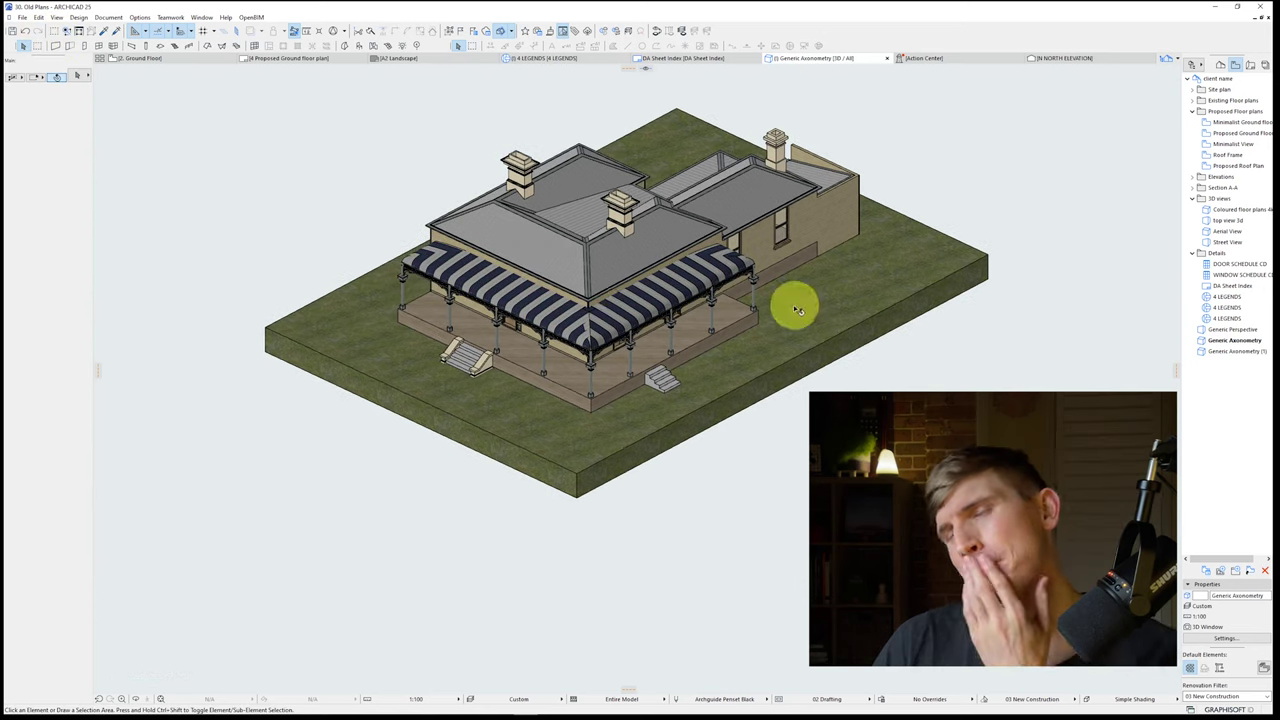
pyautogui.doubleClick(1240, 341)
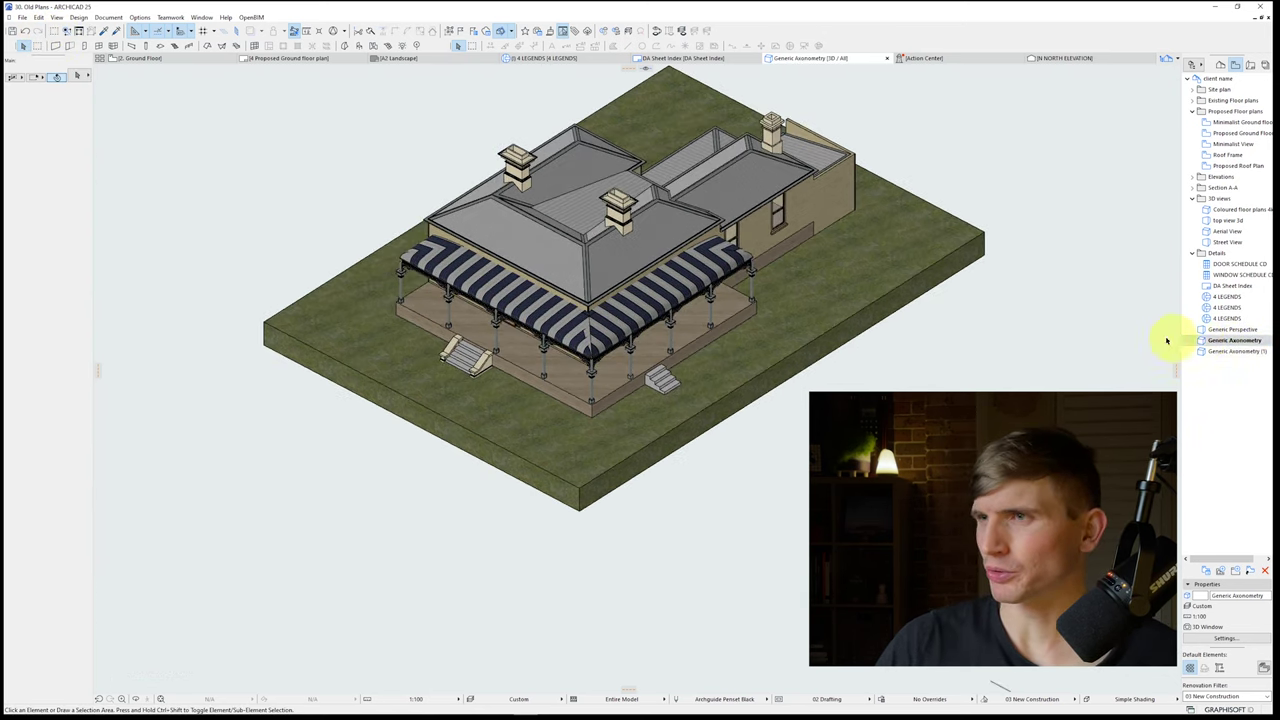
# Step: Turn on the 3D cutaway and place a horizontal cutting plane through the ground floor walls to remove the roof
pyautogui.click(501, 31)
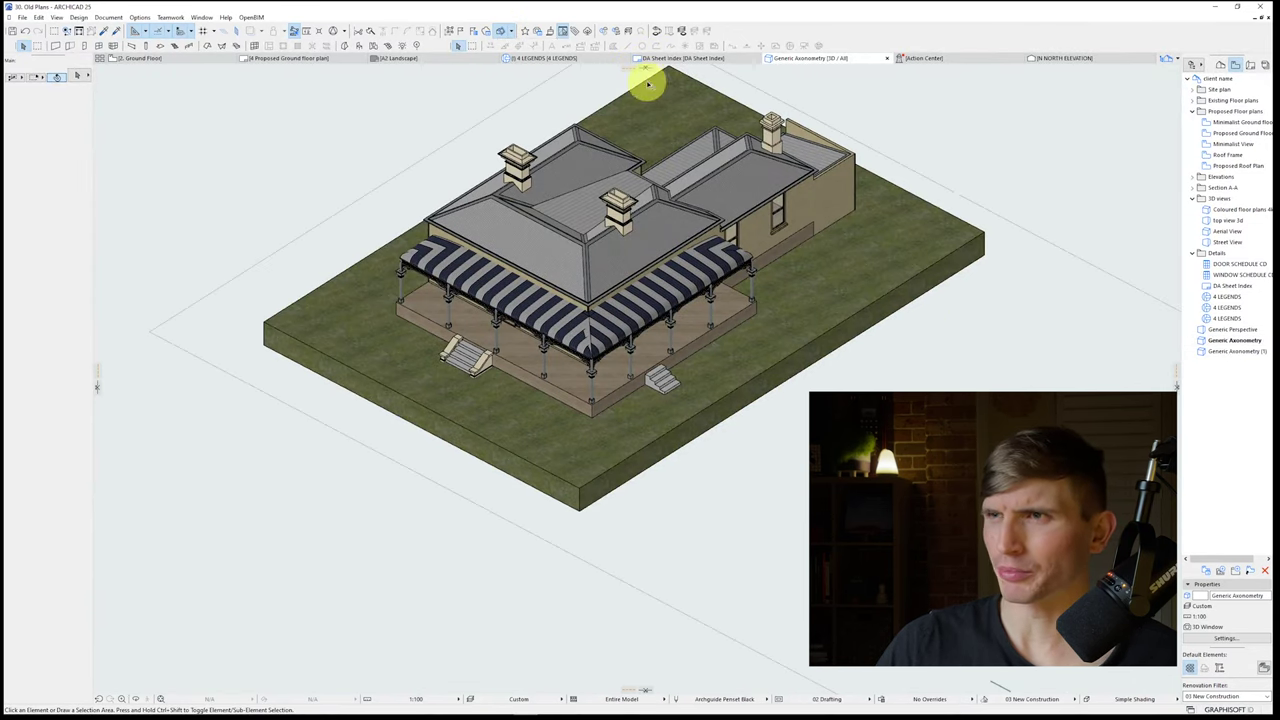
pyautogui.moveTo(645, 69); pyautogui.dragTo(653, 333)
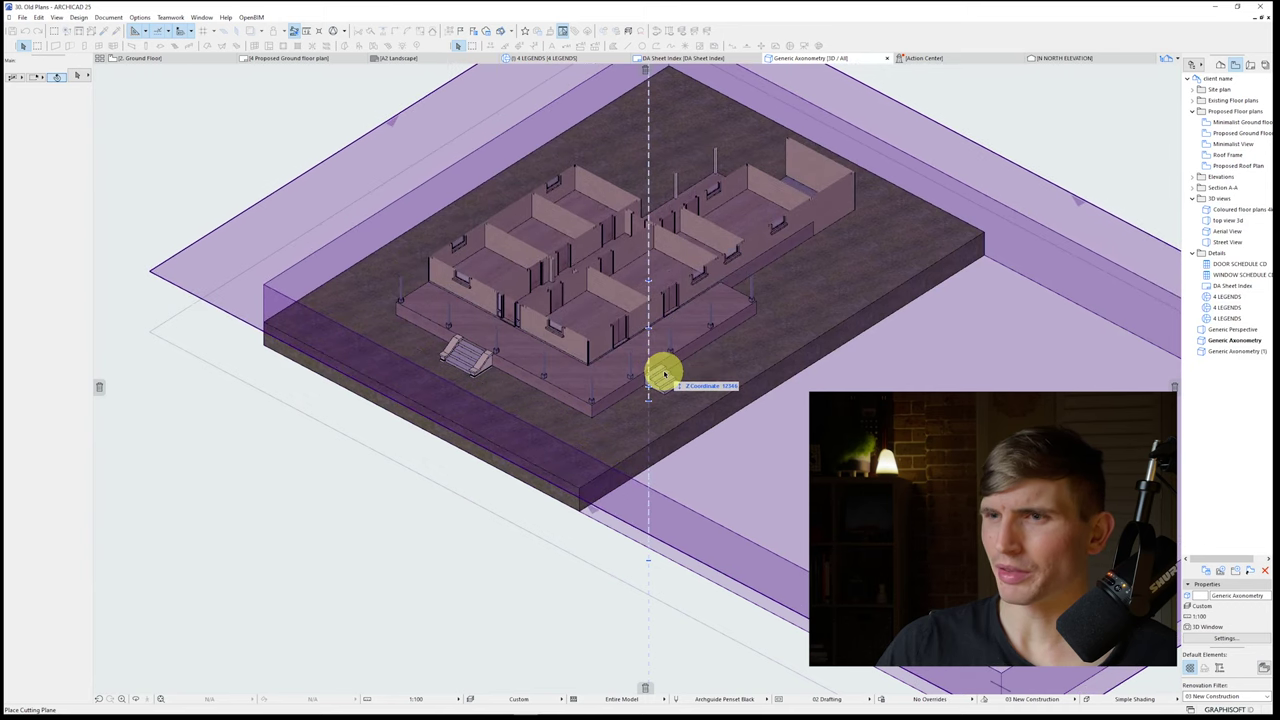
pyautogui.click(661, 372)
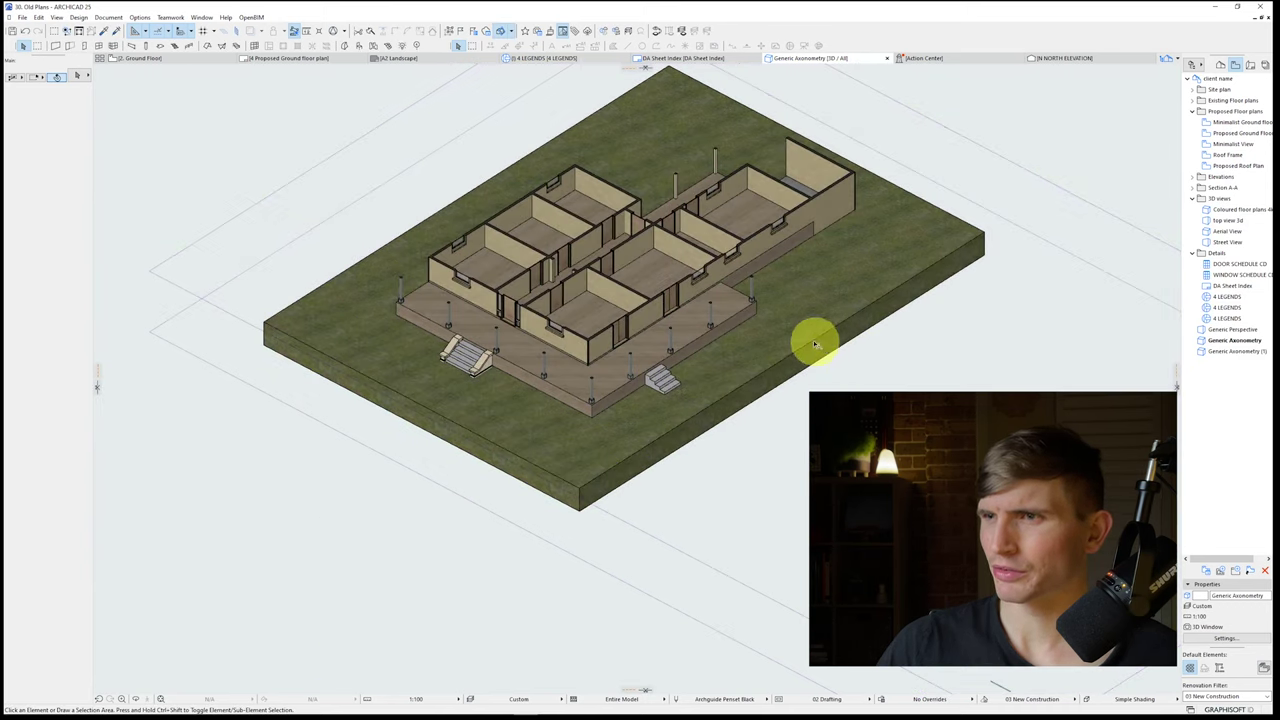
# Step: Save the roofless floor cutaway view and place it on the layout 4 Proposed Ground floor plan
pyautogui.rightClick(322, 520)
pyautogui.click(380, 636)
pyautogui.scroll(-4, 628, 505)
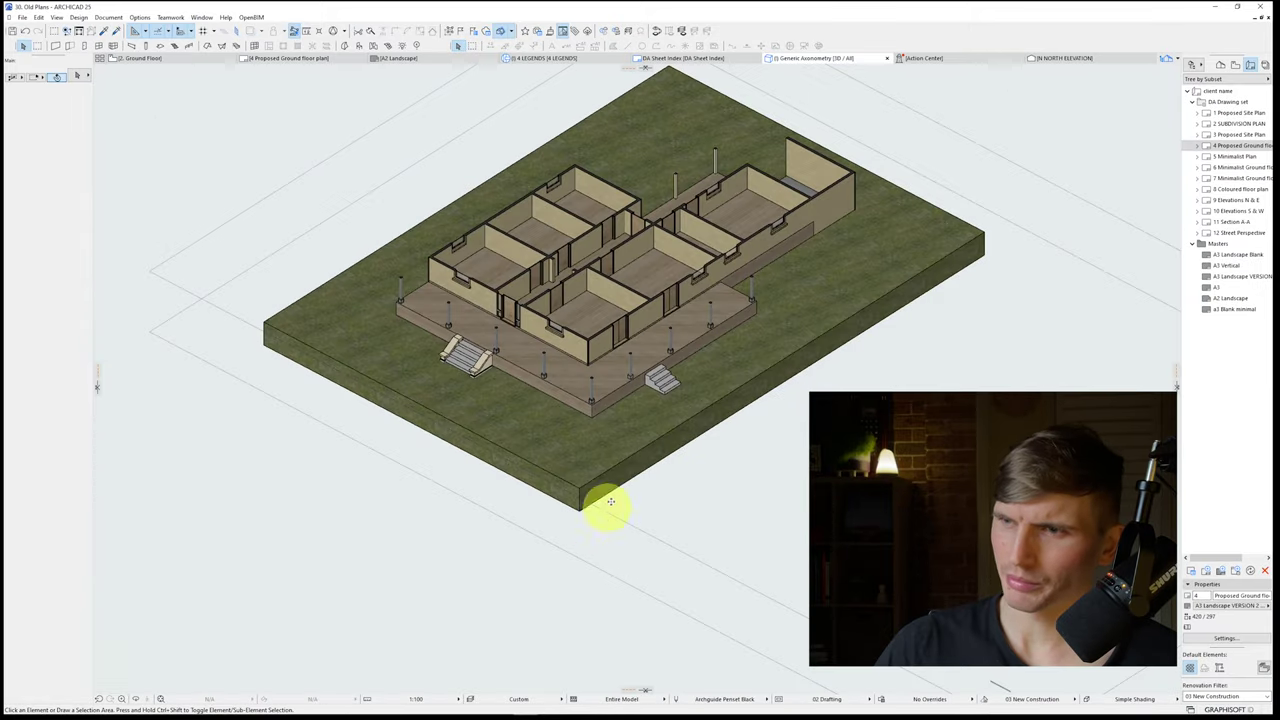
# Step: Raise the lower cutting plane to the wall cut height and move the upper plane above the house, isolating the roof portion
pyautogui.click(615, 557)
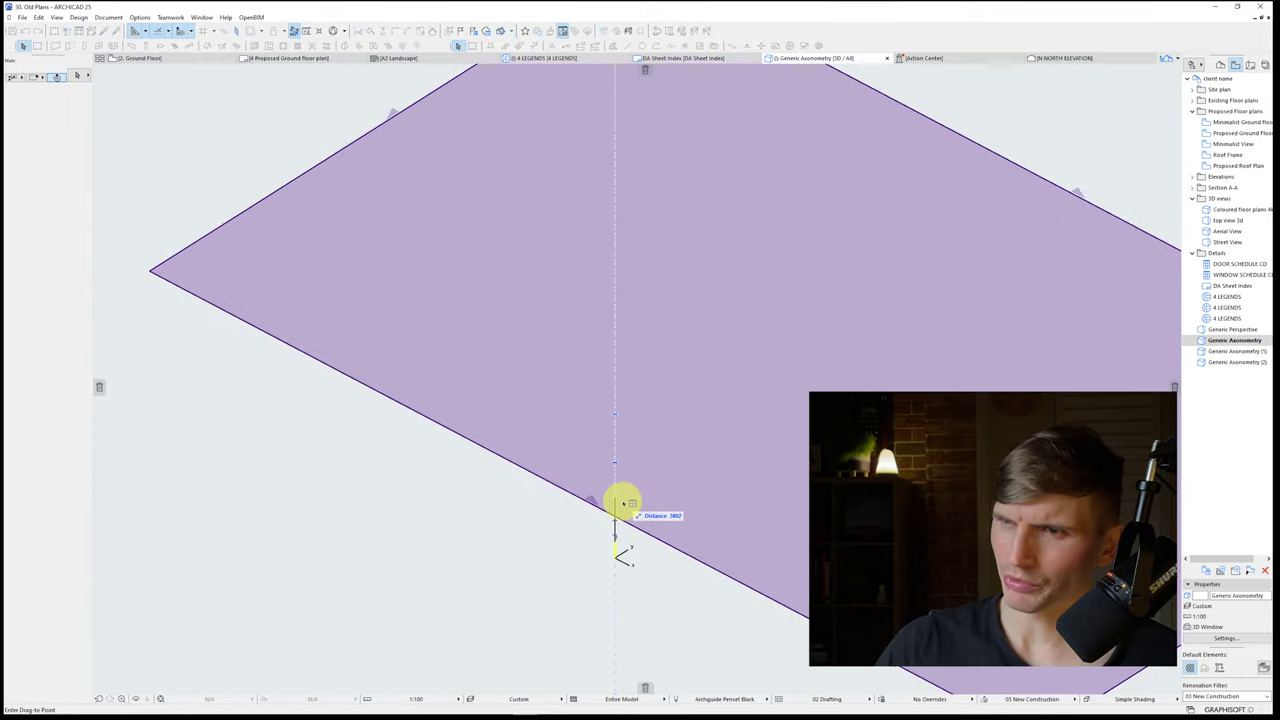
pyautogui.click(624, 503)
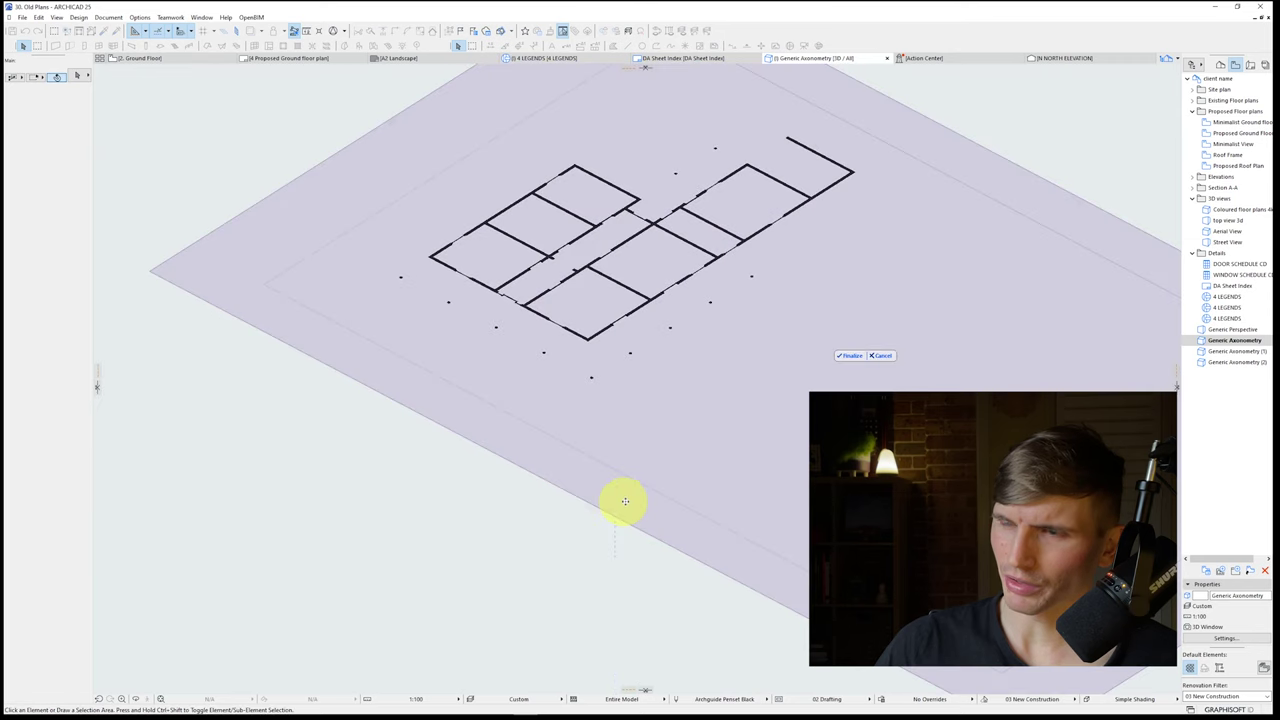
pyautogui.click(879, 358)
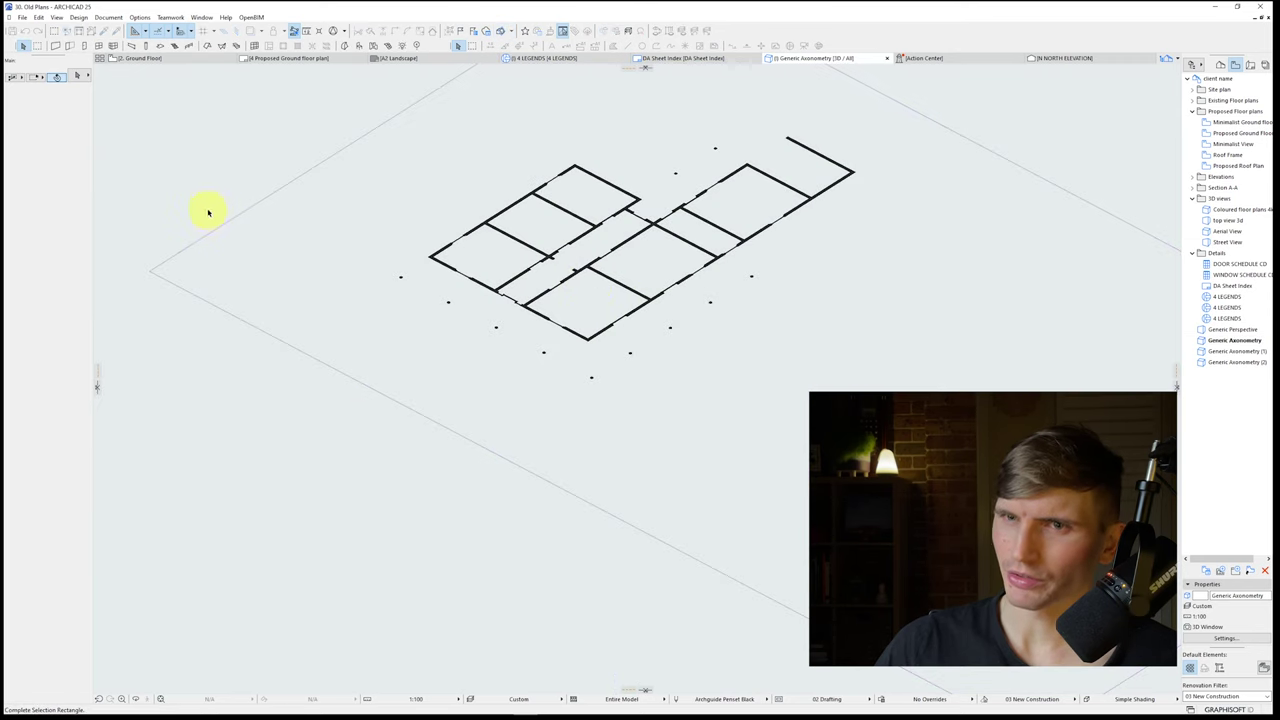
pyautogui.click(191, 246)
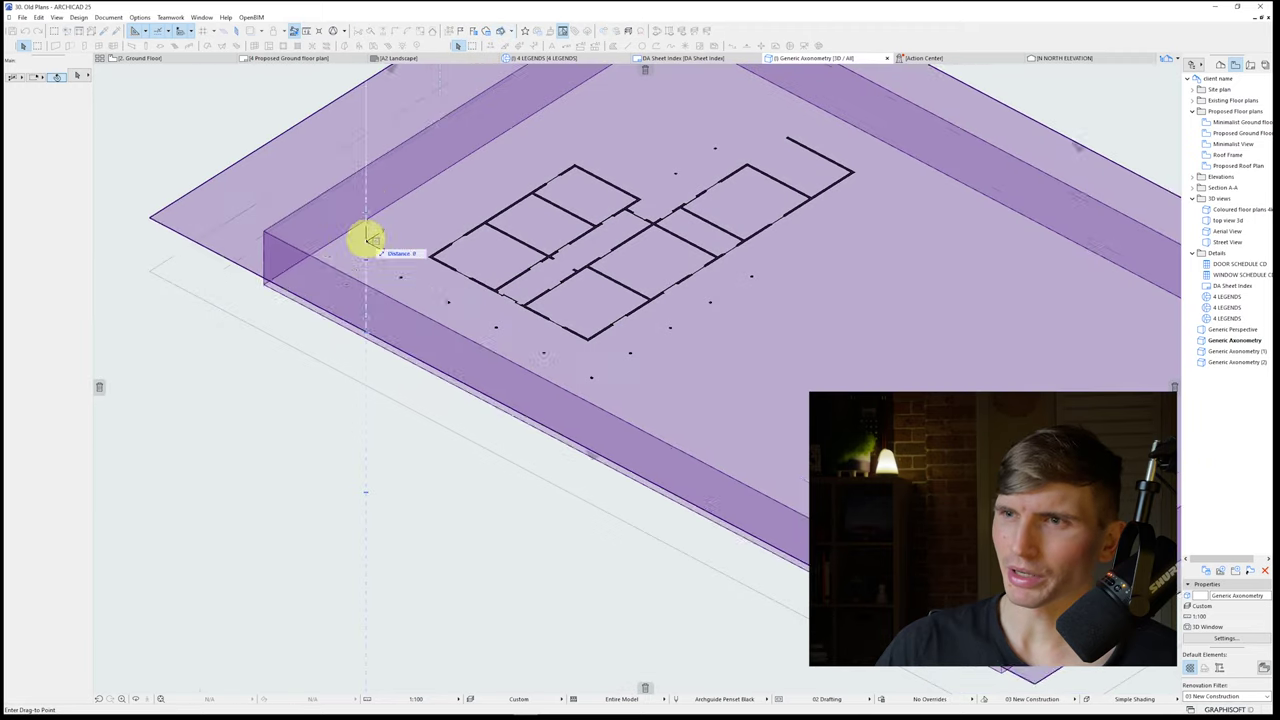
pyautogui.click(366, 171)
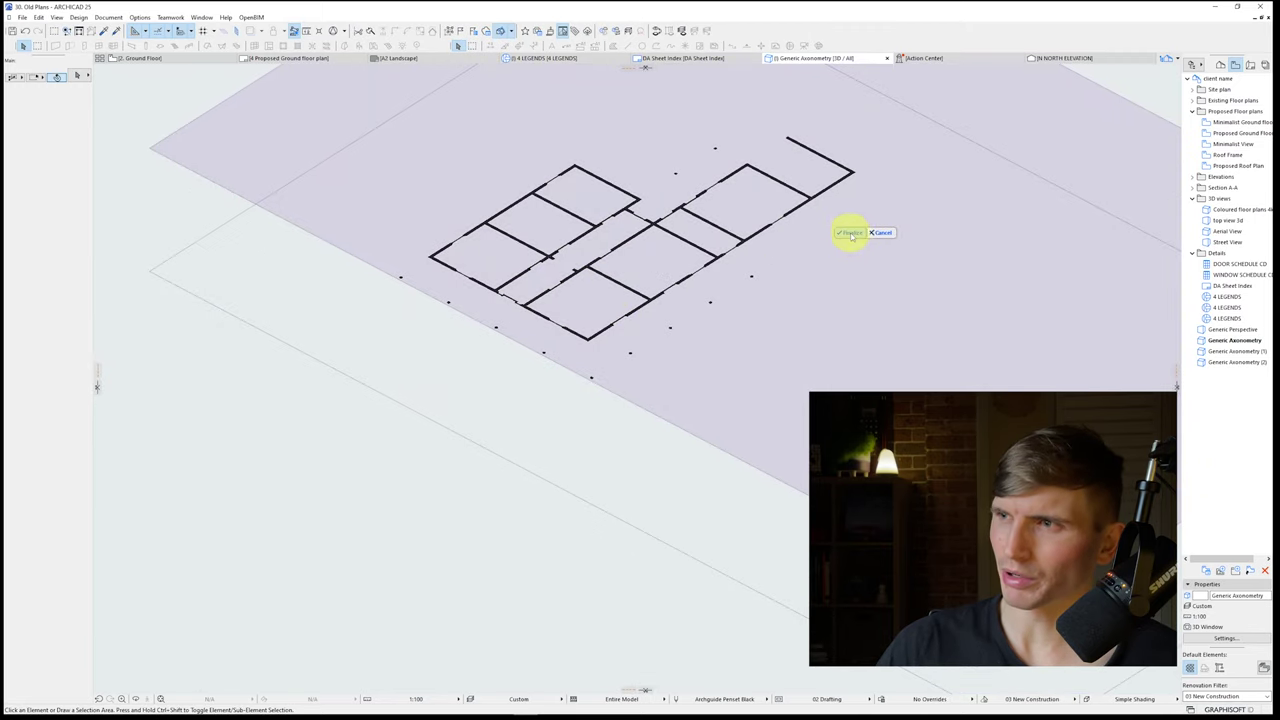
pyautogui.click(850, 233)
# Step: Save the isolated roof view and place it on the layout 4 Proposed Ground floor plan
pyautogui.rightClick(277, 434)
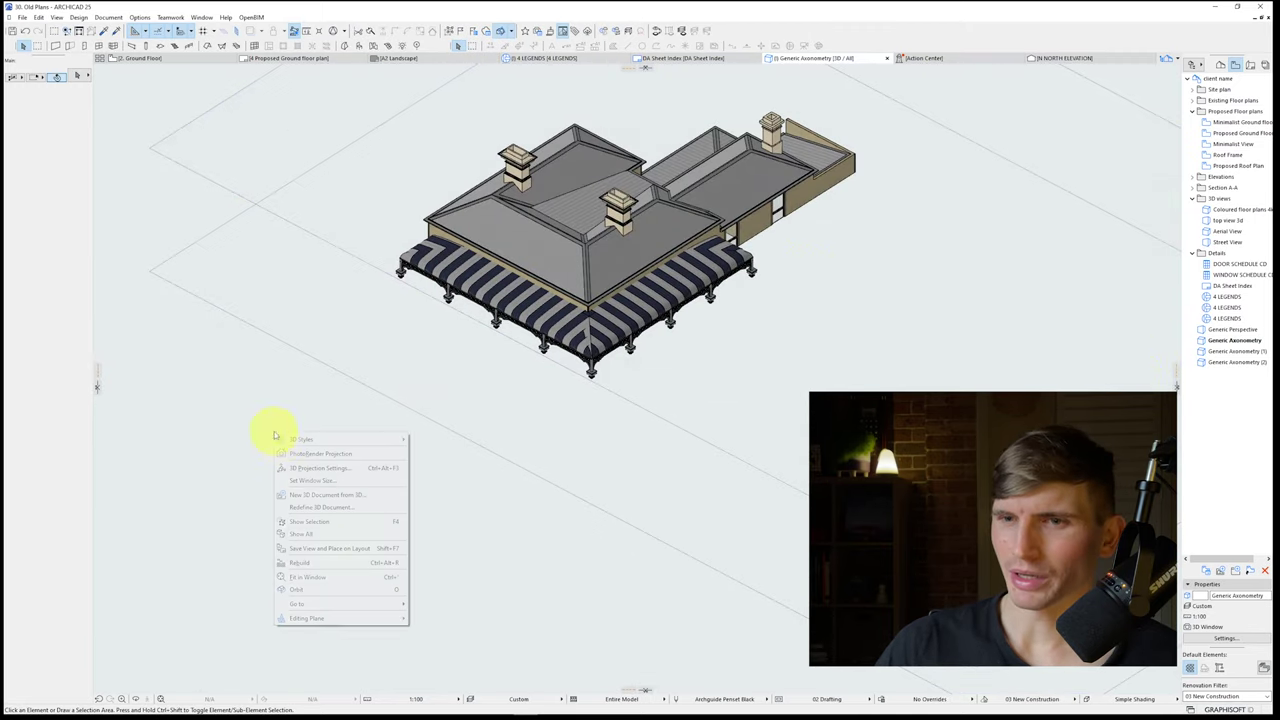
pyautogui.click(323, 549)
pyautogui.moveTo(640, 425); pyautogui.dragTo(435, 500, button='middle')
pyautogui.scroll(-1, 440, 494)
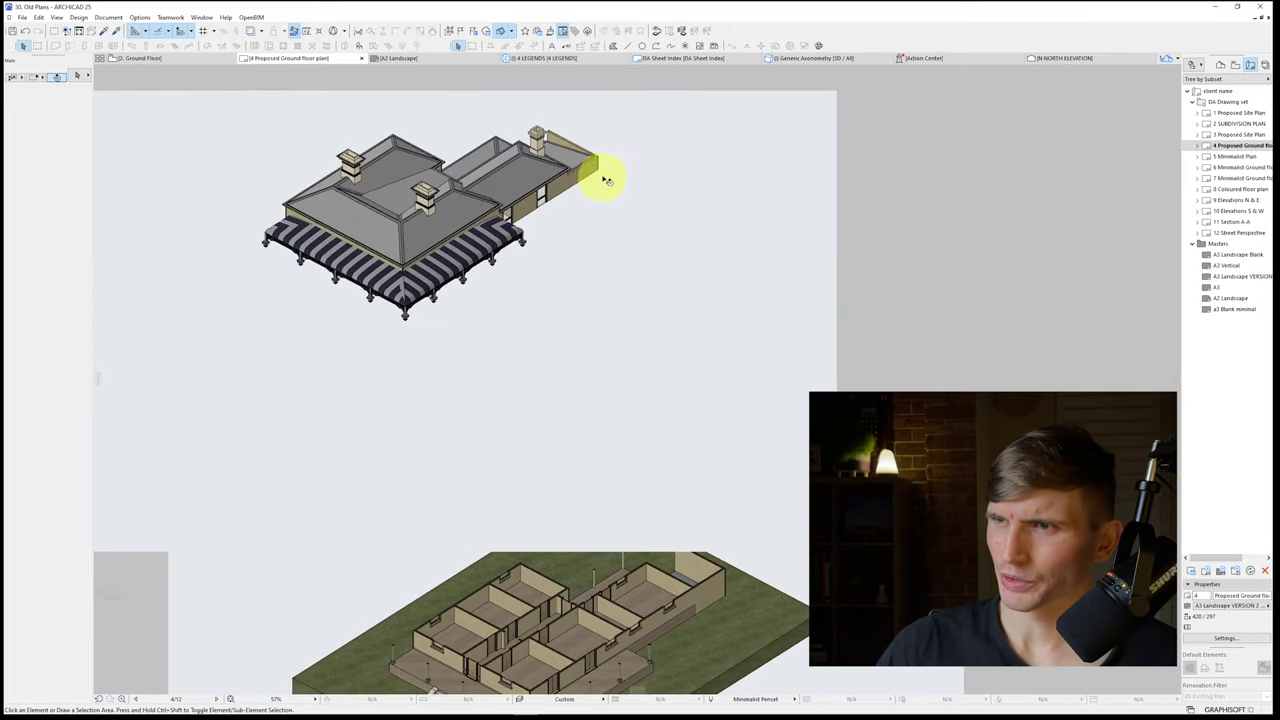
# Step: Reposition the placed roof drawing on the layout and set it to a transparent background with No Title
pyautogui.click(676, 358)
pyautogui.moveTo(679, 361)
pyautogui.mouseDown()
pyautogui.moveTo(748, 594)
pyautogui.moveTo(729, 571)
pyautogui.mouseUp()
pyautogui.click(10, 500)
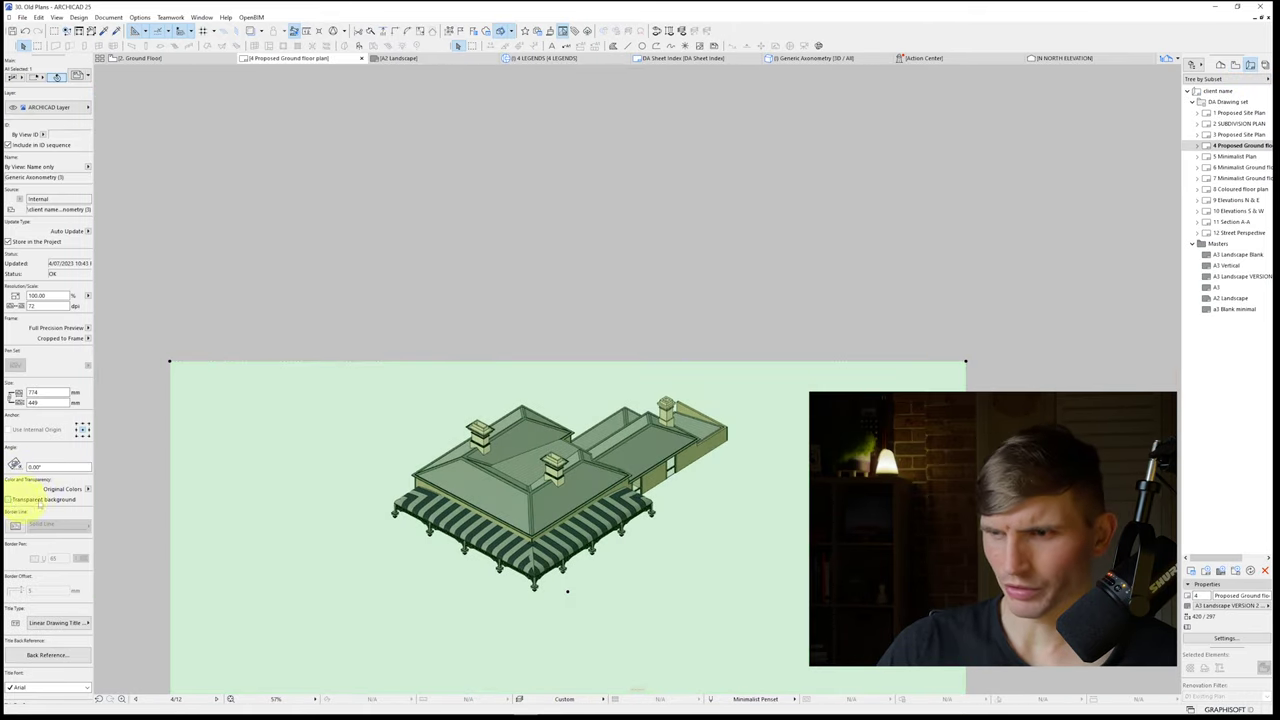
pyautogui.moveTo(639, 490)
pyautogui.mouseDown(button='middle')
pyautogui.moveTo(606, 394)
pyautogui.moveTo(539, 350)
pyautogui.mouseUp(button='middle')
pyautogui.scroll(-2, 604, 394)
pyautogui.click(62, 623)
pyautogui.click(127, 621)
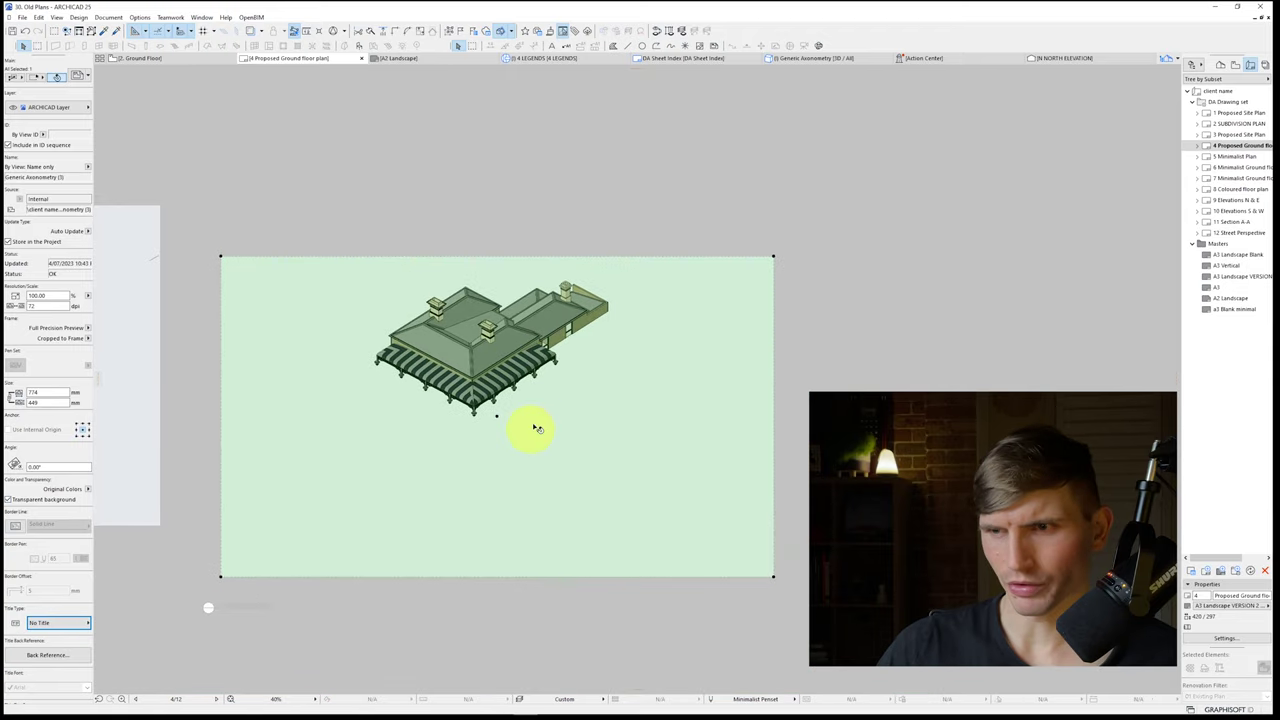
# Step: Return from the placed roof drawing to its 3D axonometry view
pyautogui.click(600, 388)
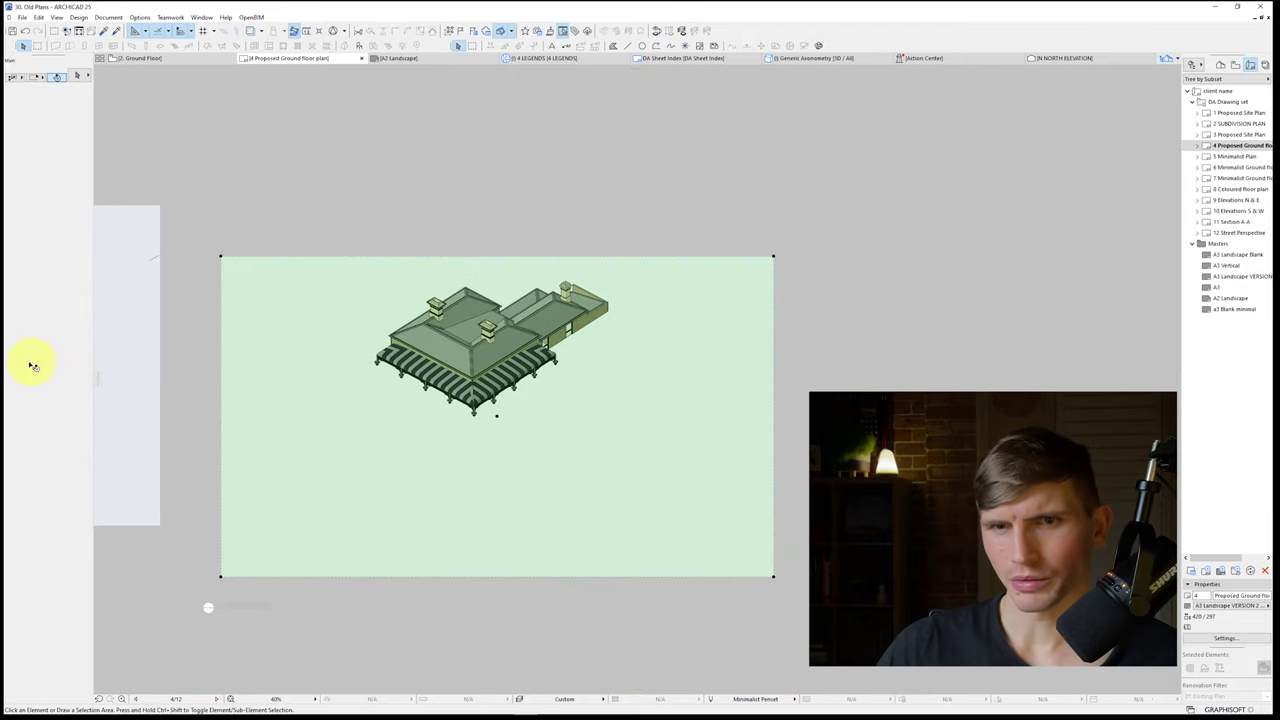
pyautogui.click(655, 432)
pyautogui.click(655, 432)
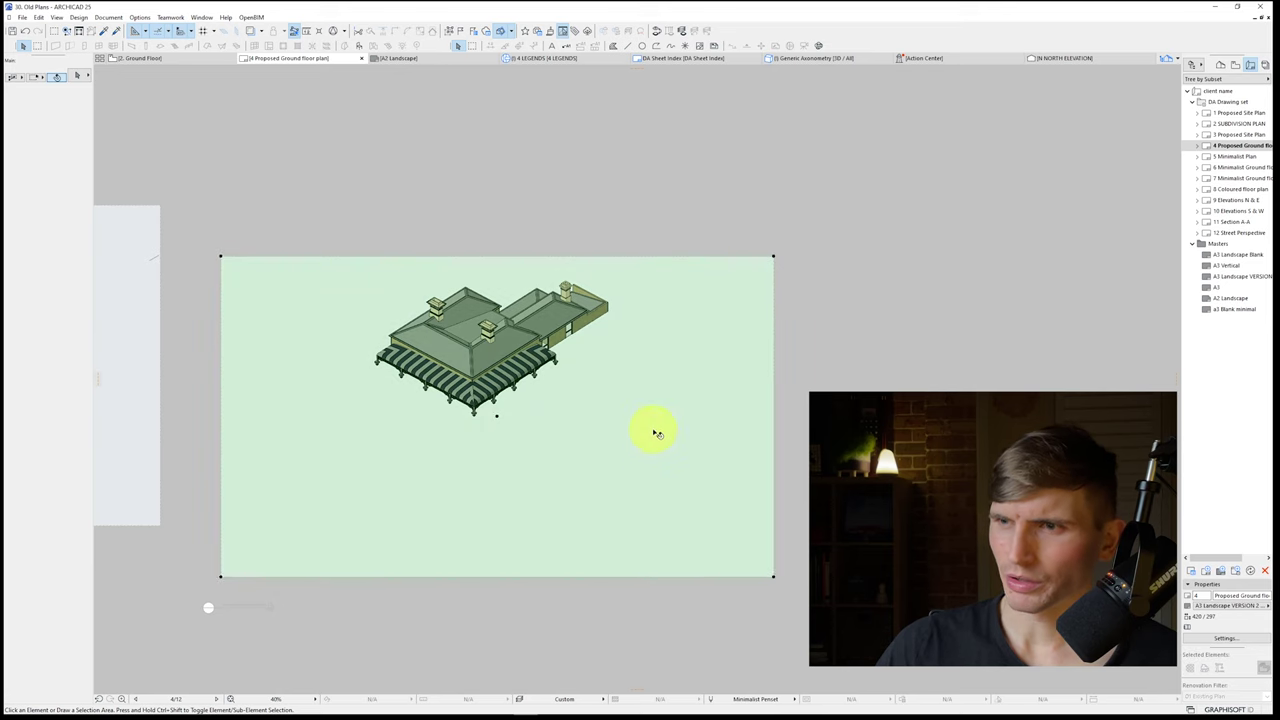
pyautogui.doubleClick(694, 425)
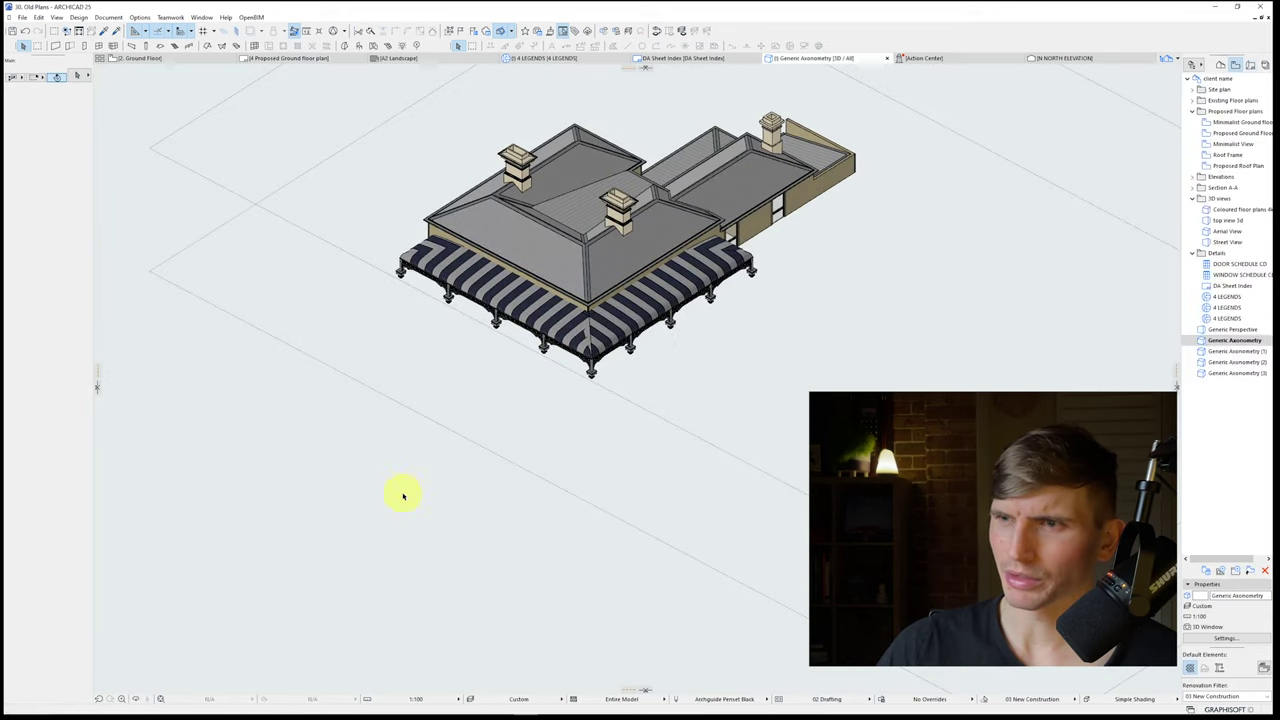
pyautogui.click(78, 17)
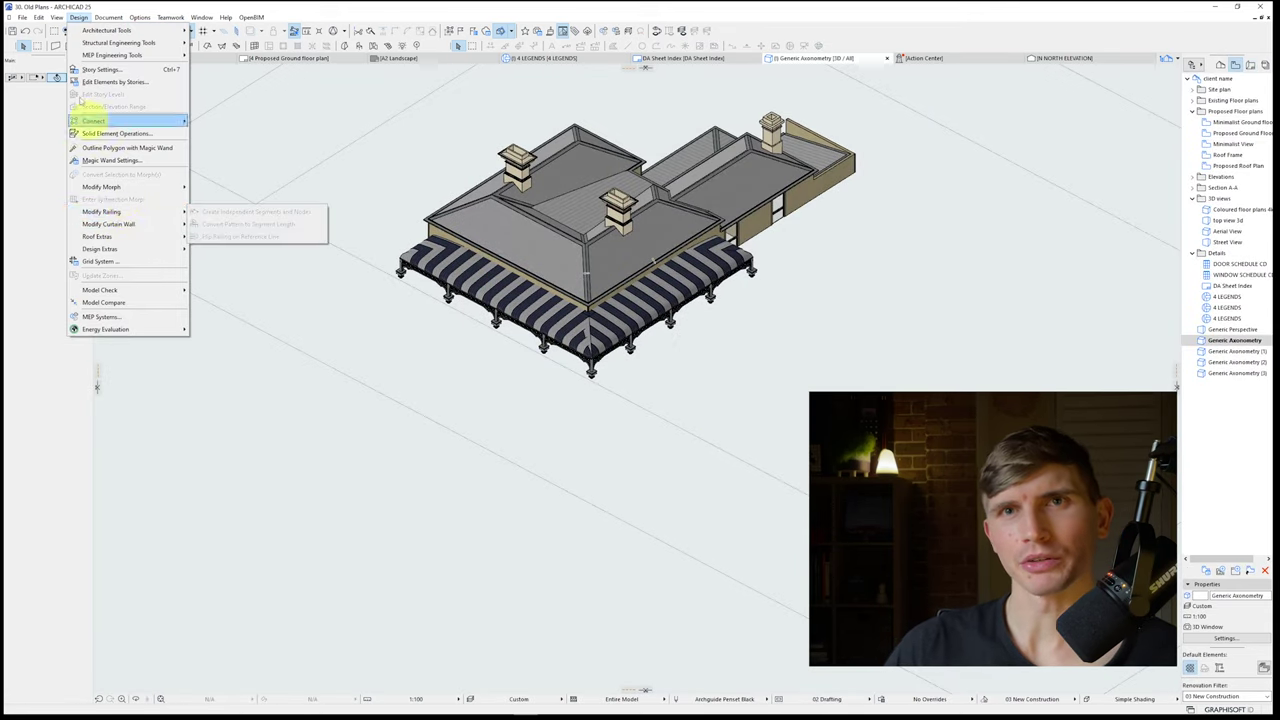
pyautogui.moveTo(57, 17)
pyautogui.moveTo(100, 275)
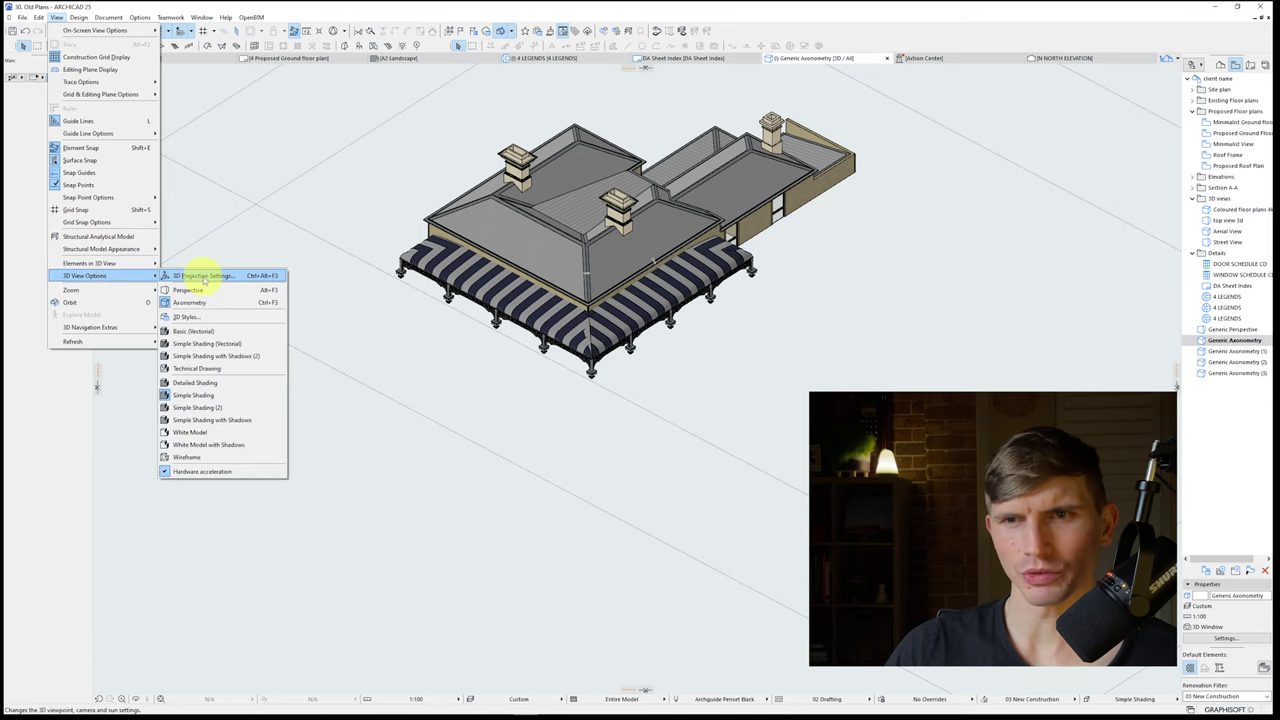
pyautogui.moveTo(100, 81)
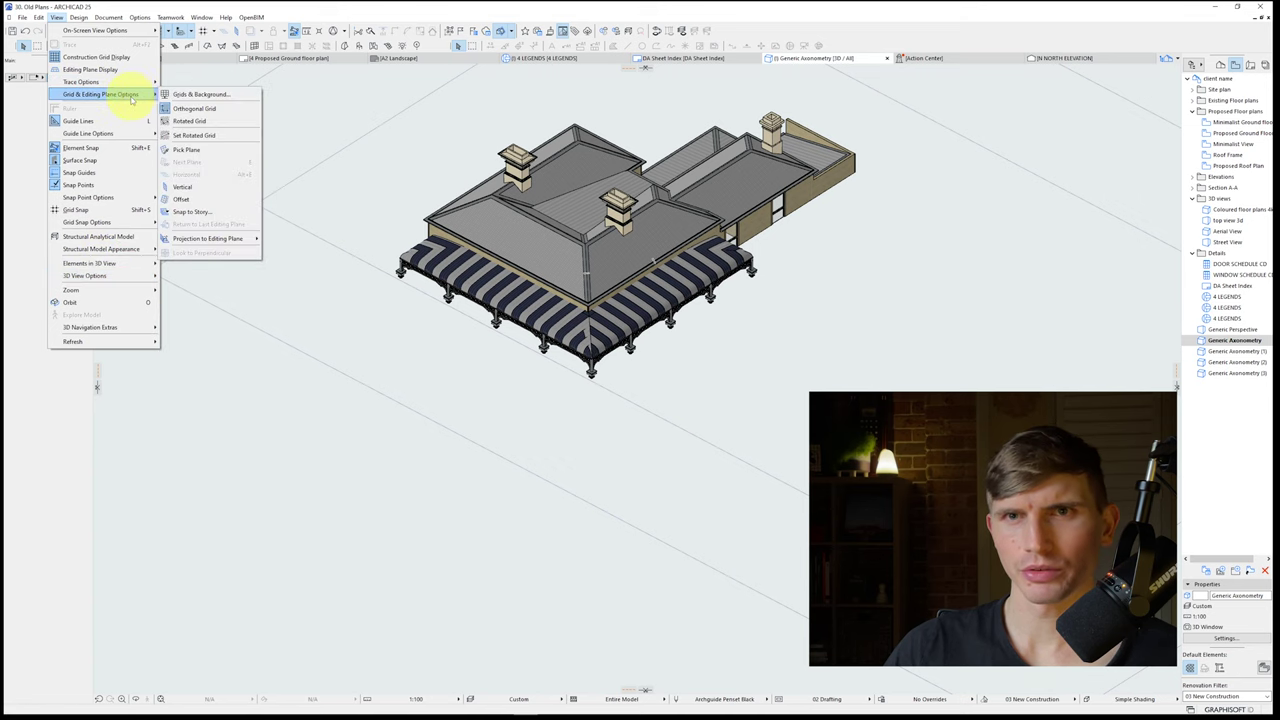
pyautogui.click(200, 96)
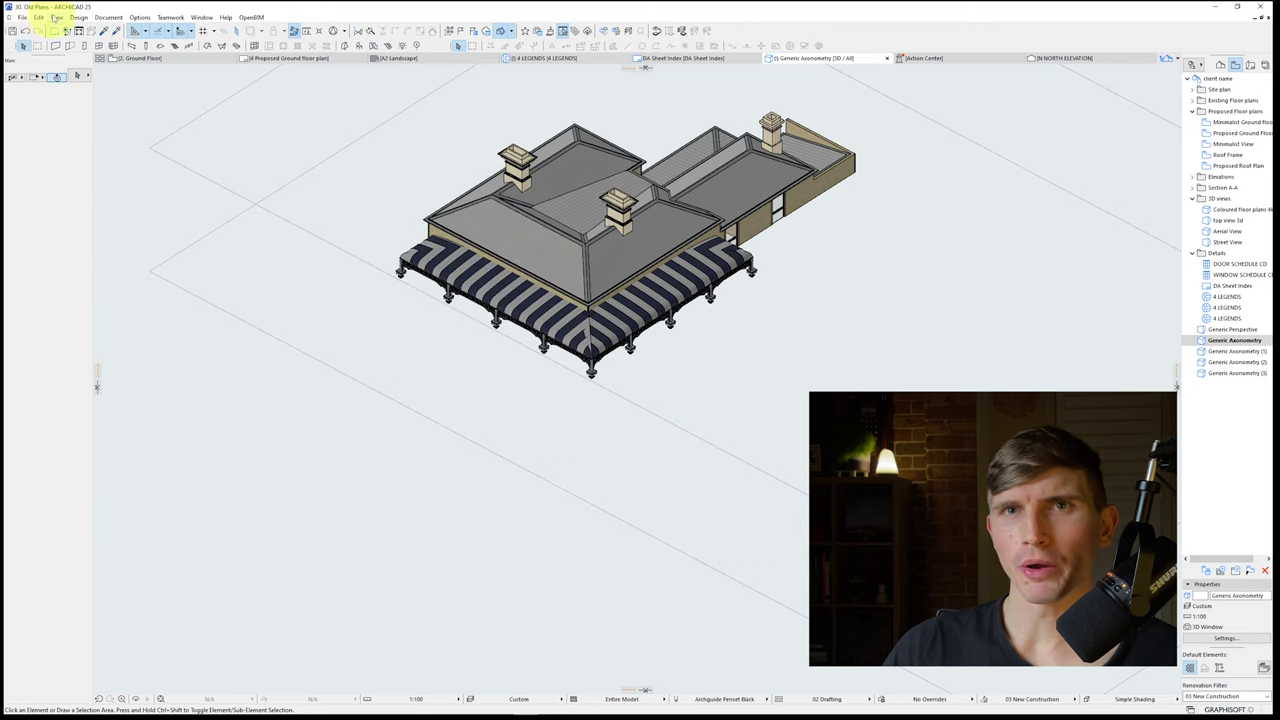
# Step: Set the ground color of the Simple Shading 3D style to white
pyautogui.click(57, 17)
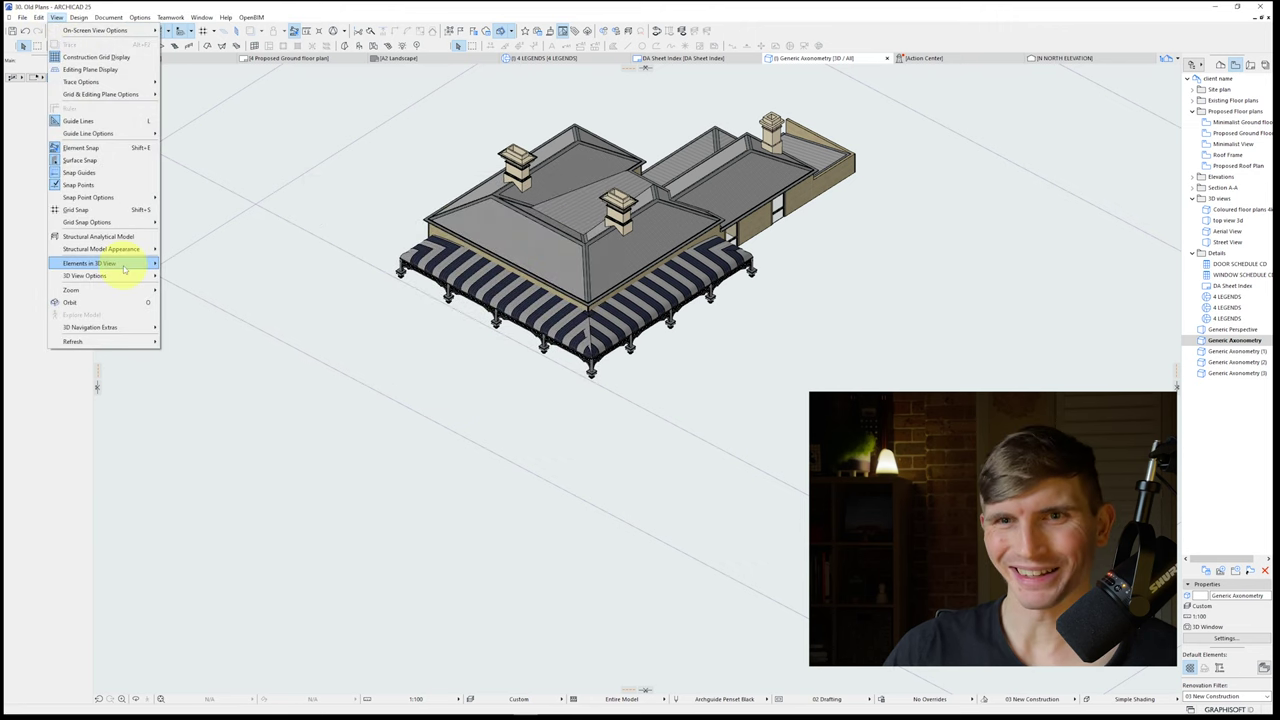
pyautogui.moveTo(126, 275)
pyautogui.click(206, 320)
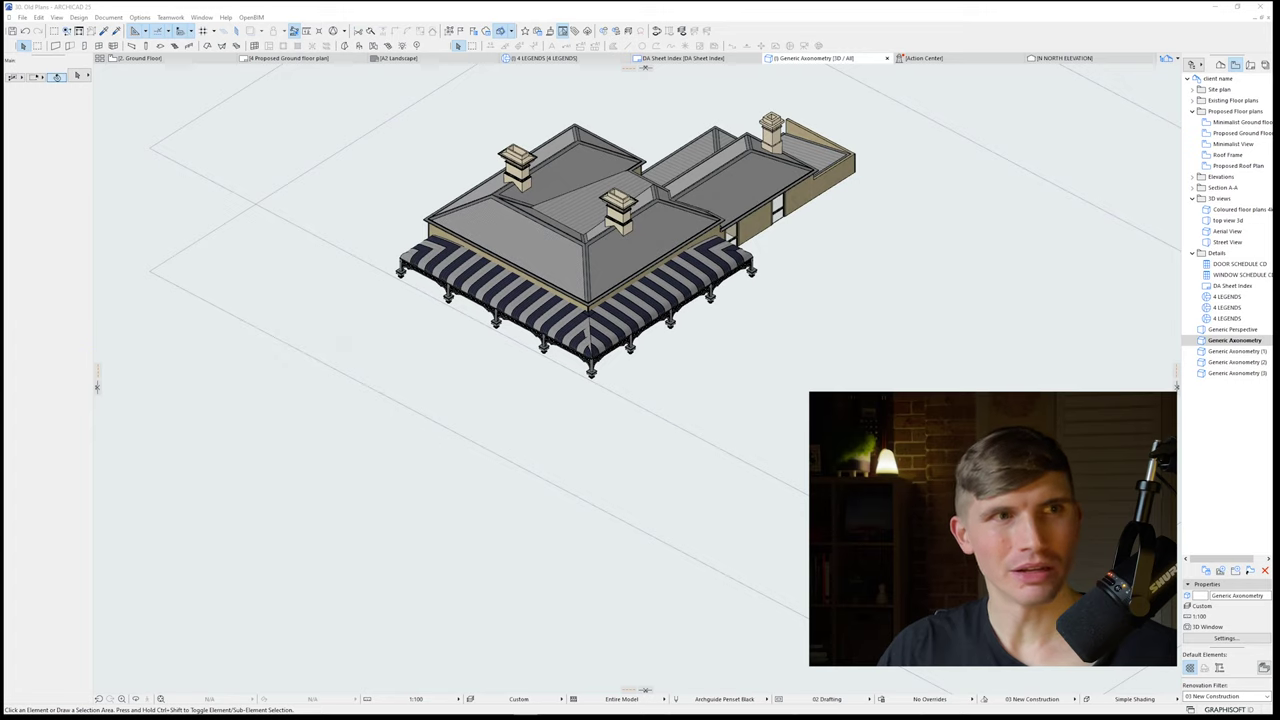
pyautogui.click(762, 346)
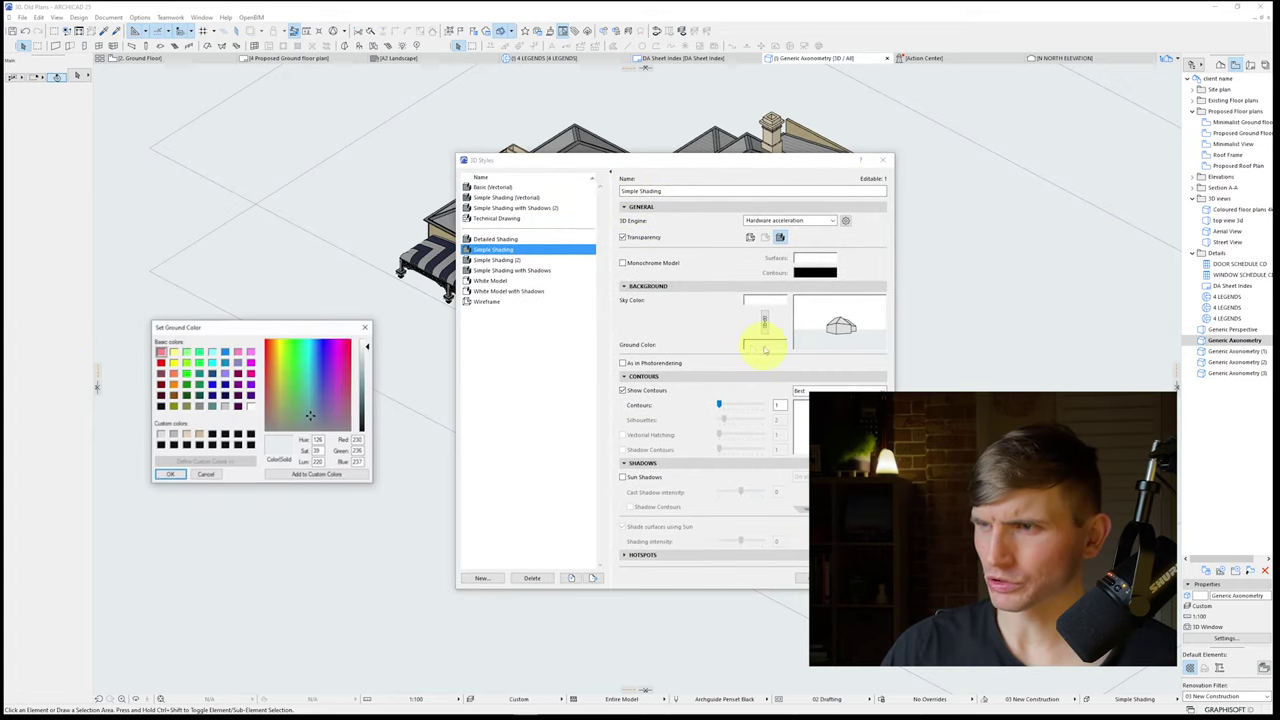
pyautogui.click(183, 475)
pyautogui.click(737, 578)
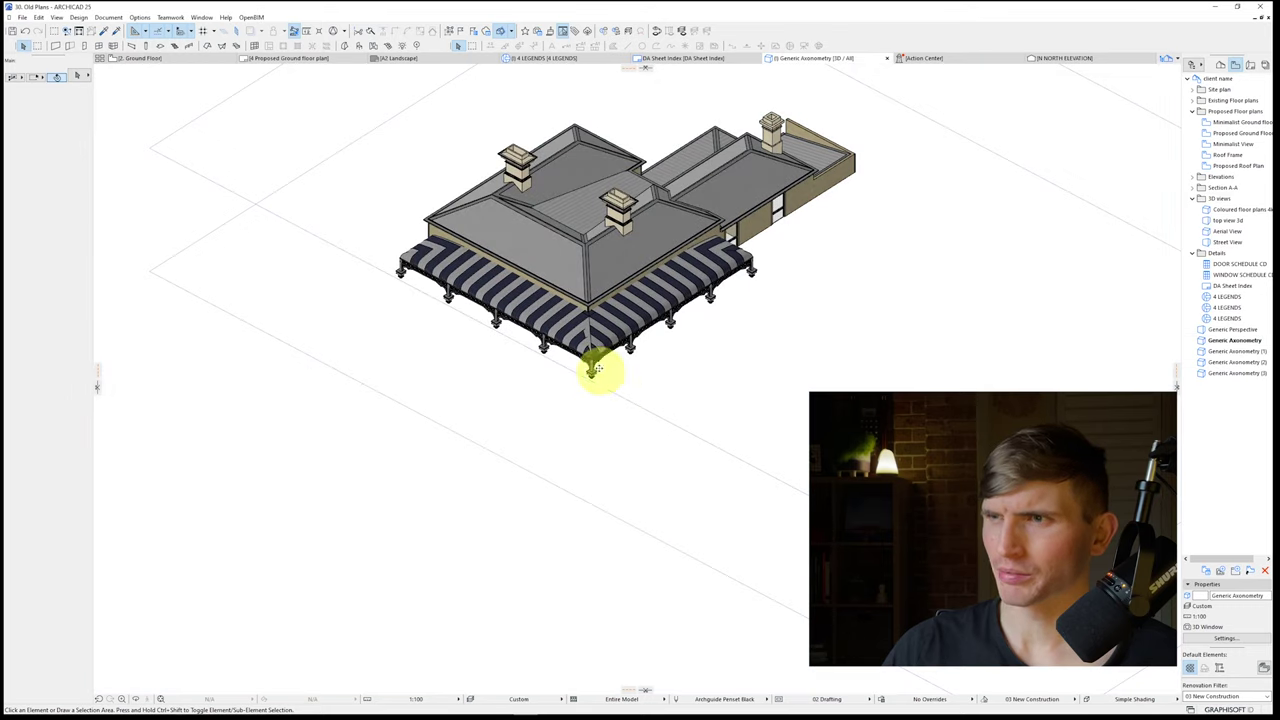
# Step: Switch the Simple Shading 3D style from hardware acceleration to the Vectorial Engine
pyautogui.click(58, 17)
pyautogui.moveTo(38, 18)
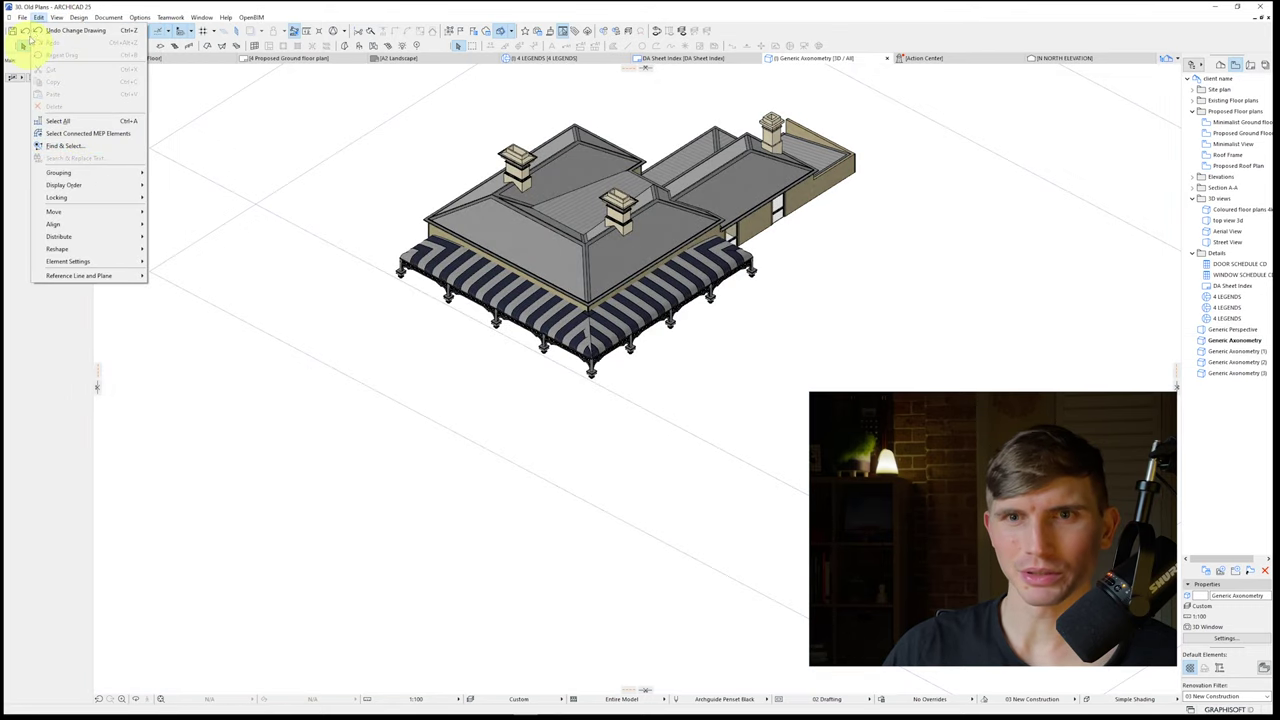
pyautogui.moveTo(108, 278)
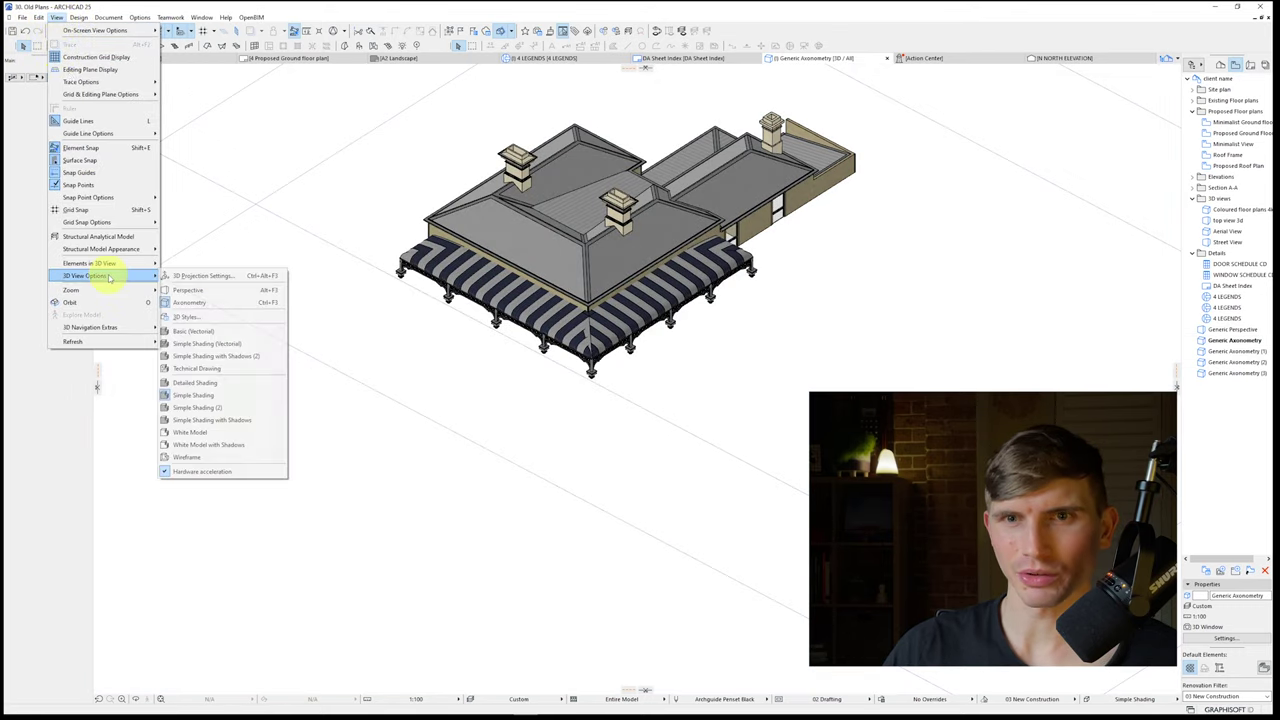
pyautogui.click(214, 277)
pyautogui.click(56, 17)
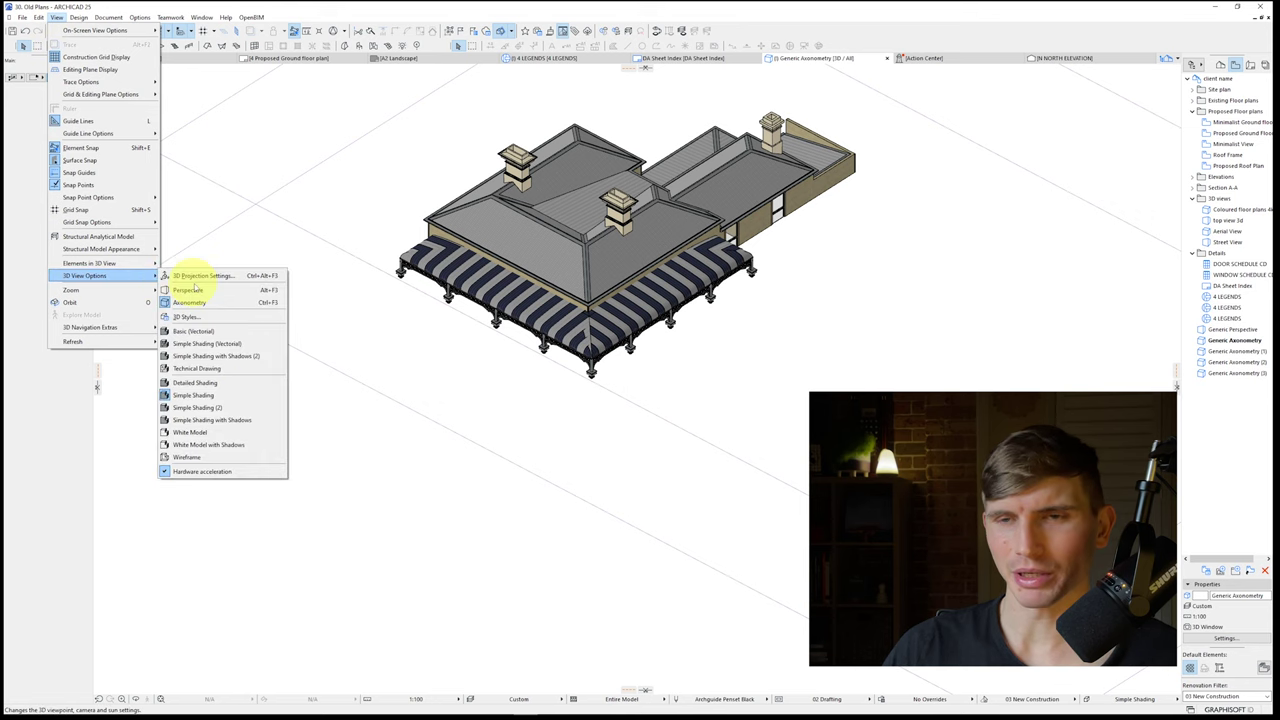
pyautogui.click(214, 317)
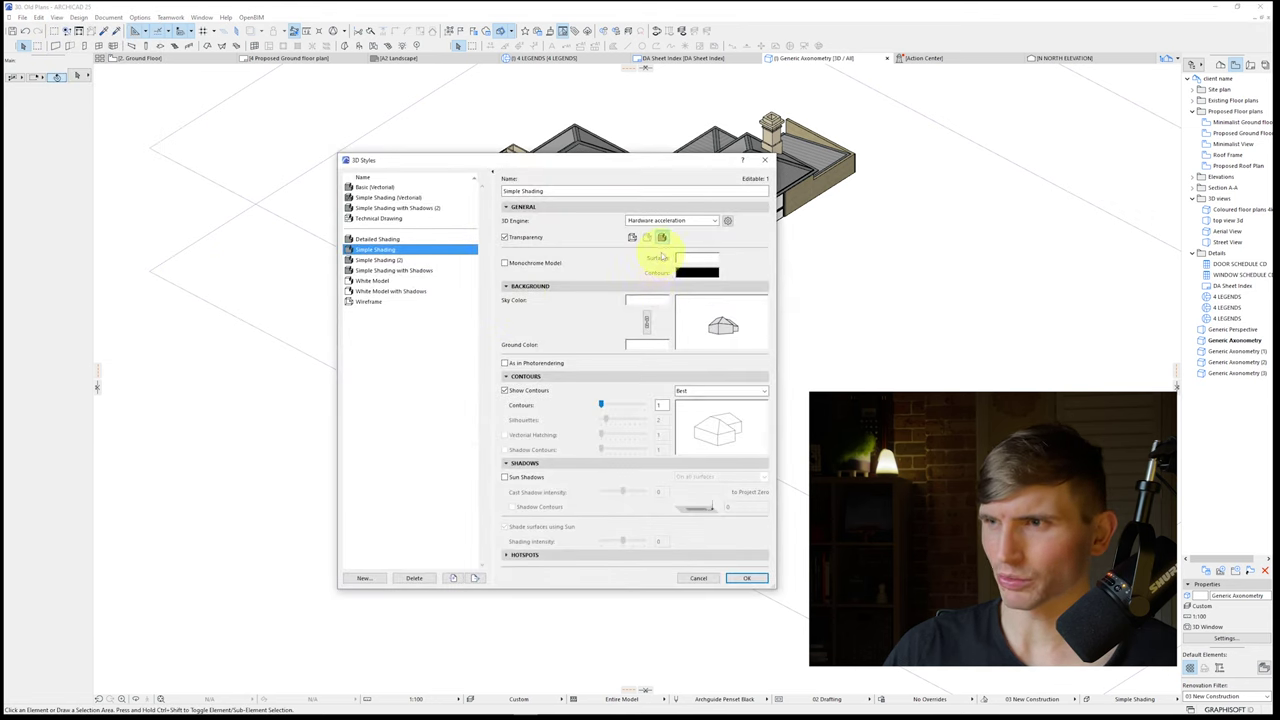
pyautogui.click(706, 231)
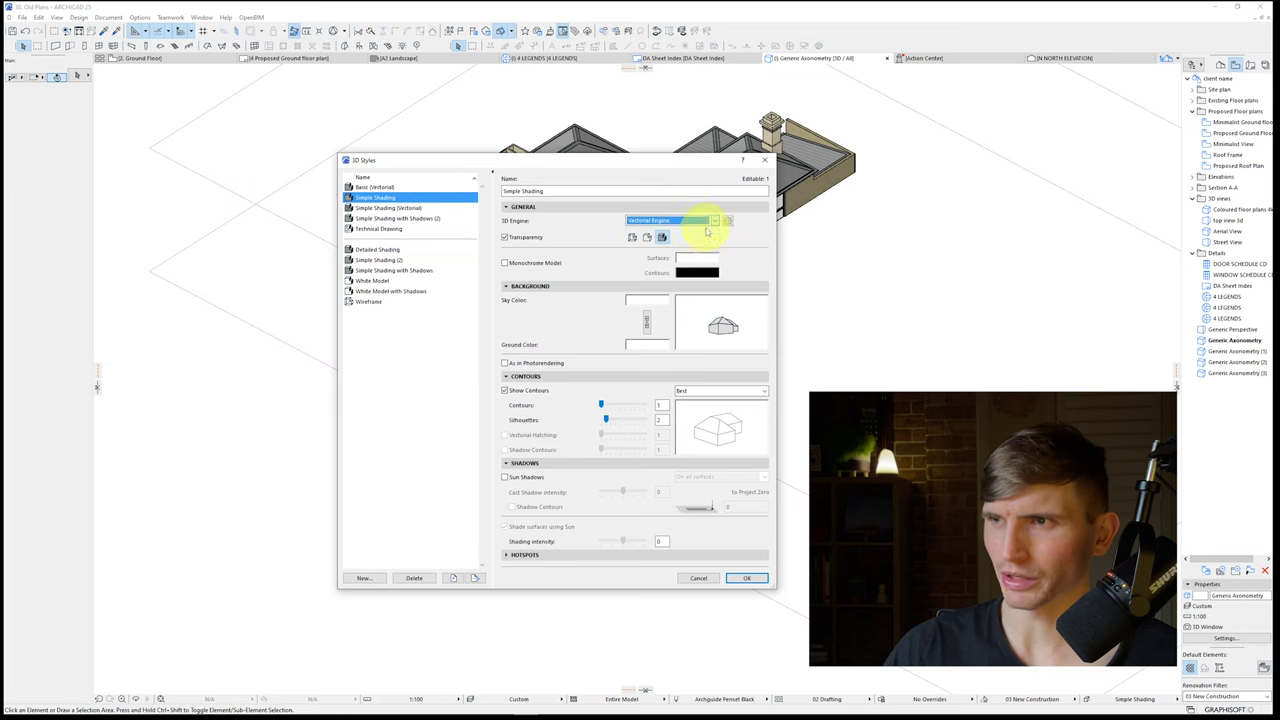
pyautogui.click(749, 579)
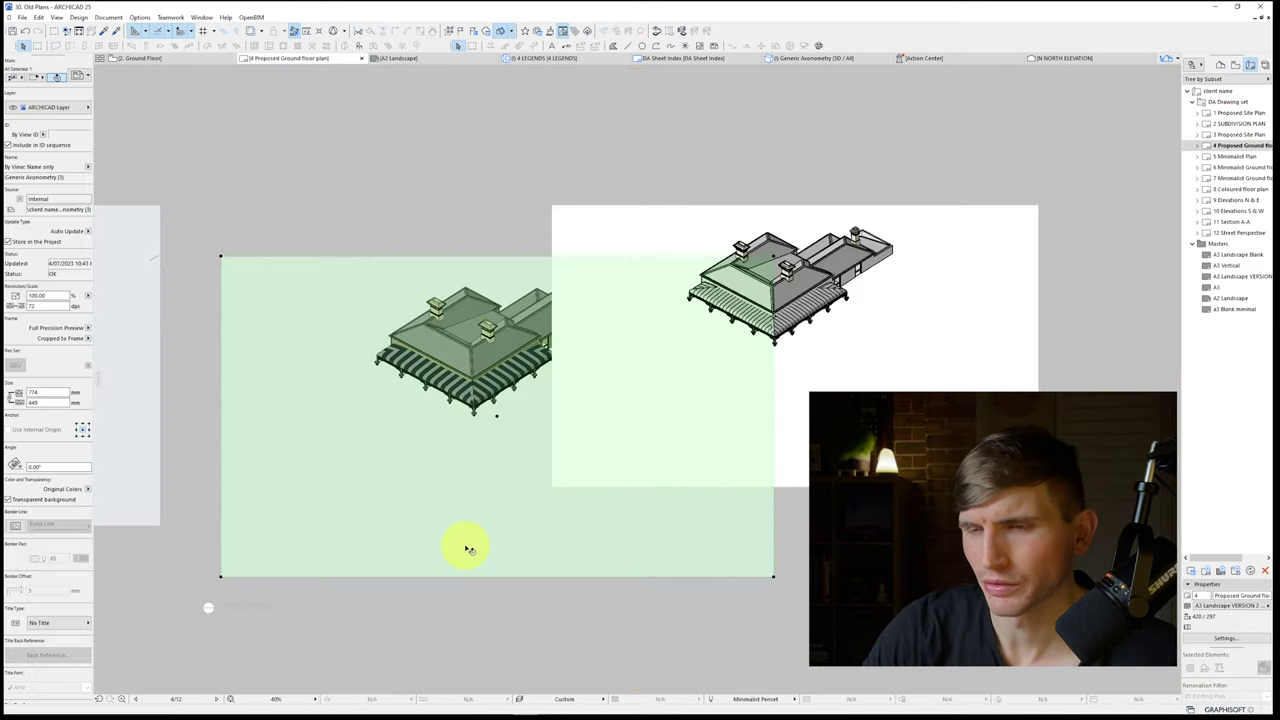
# Step: Update the placed Generic Axonometry (3) drawing on the layout to reflect its source view
pyautogui.click(466, 546)
pyautogui.rightClick(466, 546)
pyautogui.click(475, 552)
pyautogui.press('Escape')
pyautogui.rightClick(343, 540)
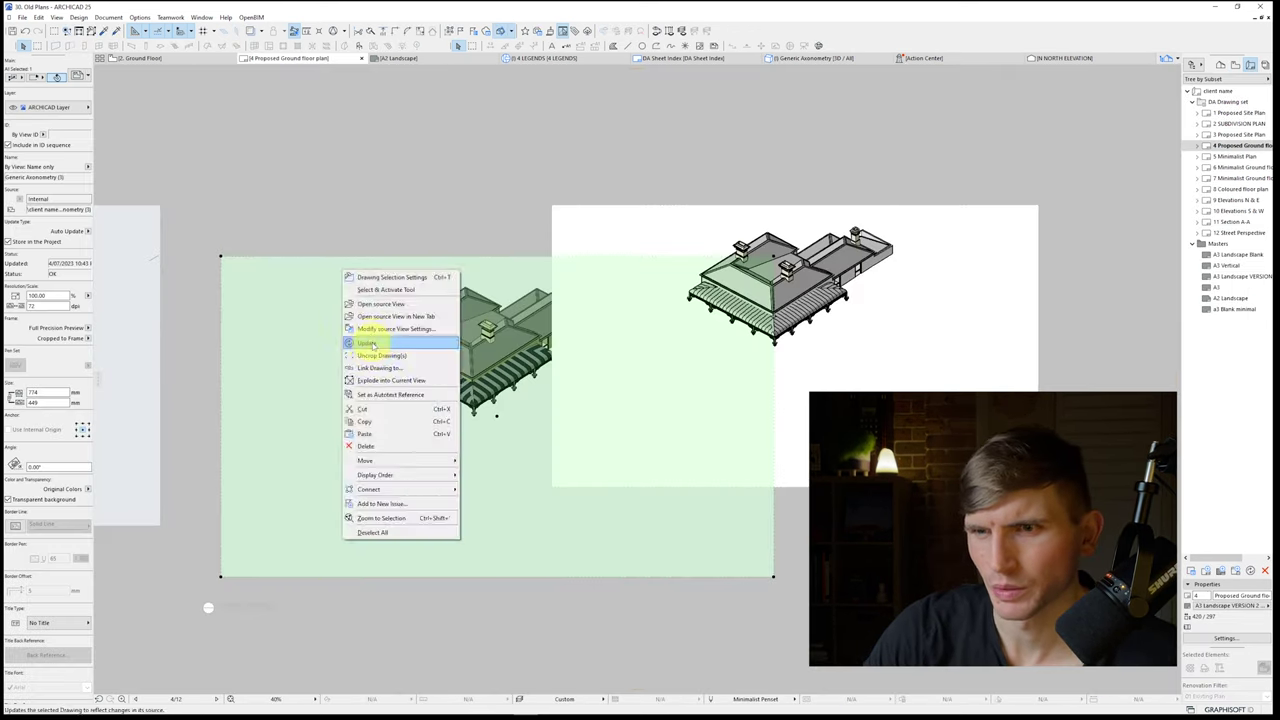
pyautogui.click(370, 344)
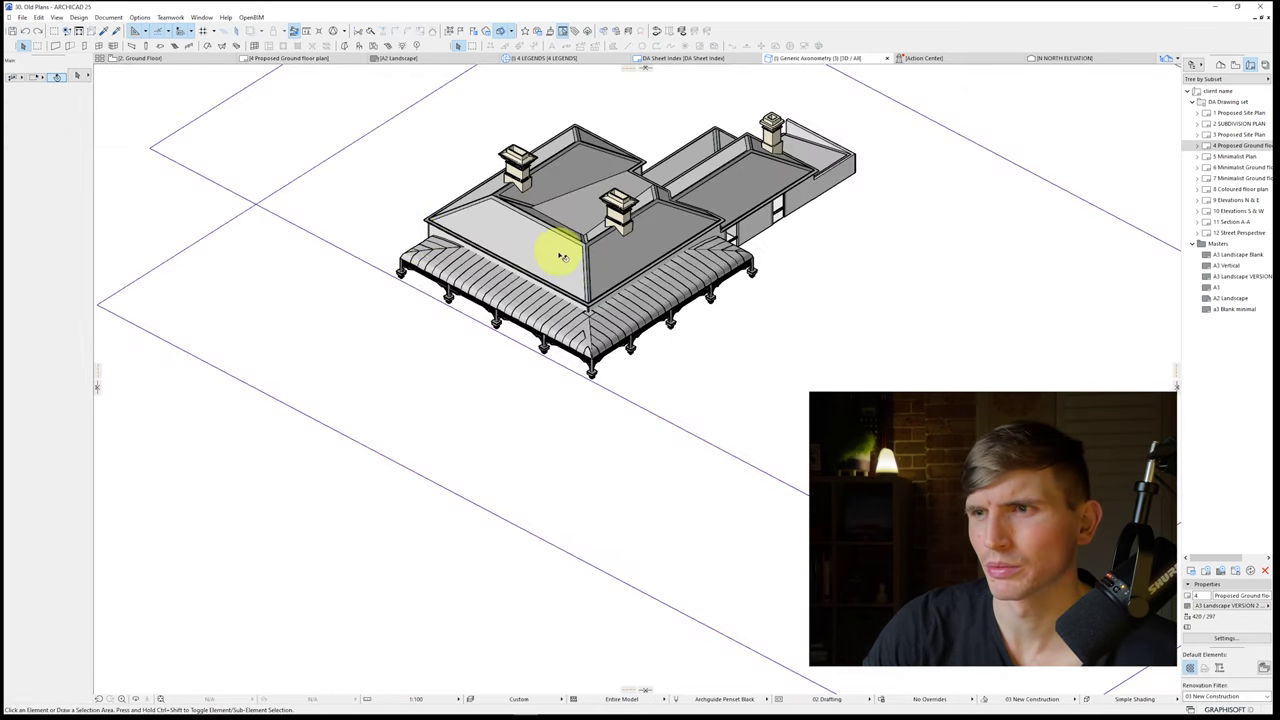
# Step: Open the Generic Axonometry (3) view and inspect the main roof's floor plan and section display settings
pyautogui.doubleClick(1234, 373)
pyautogui.doubleClick(1234, 373)
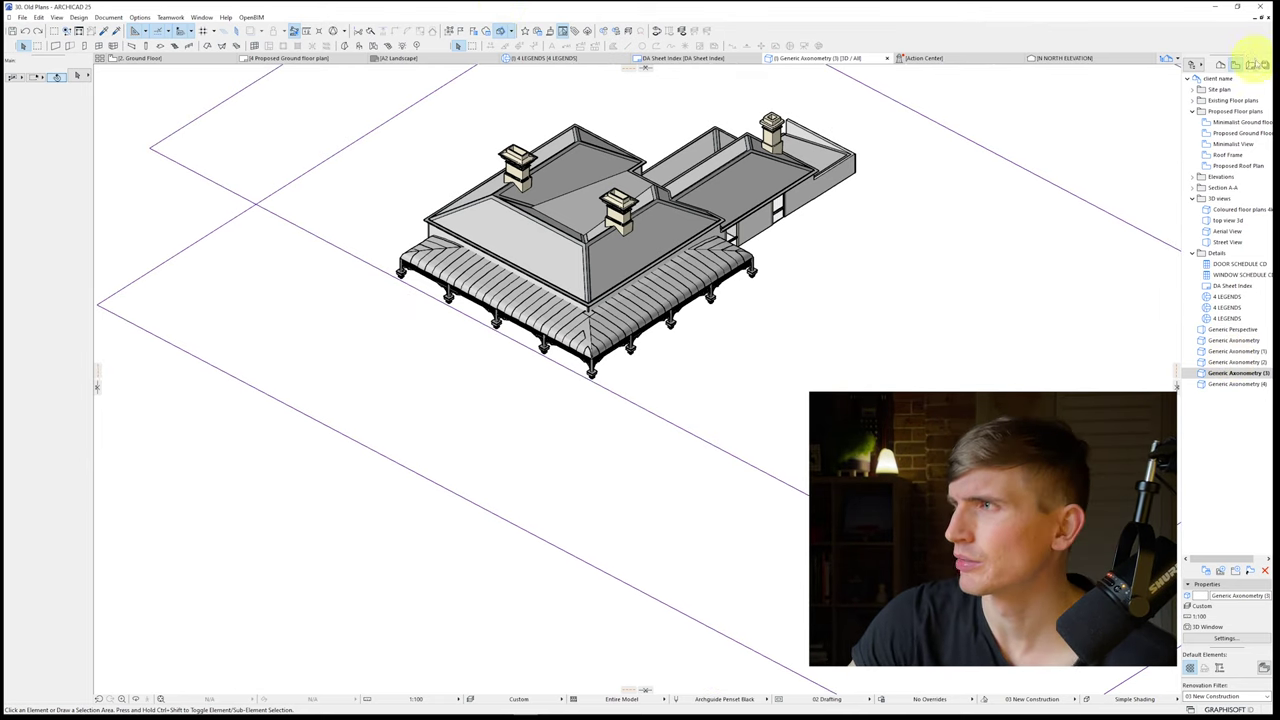
pyautogui.rightClick(140, 178)
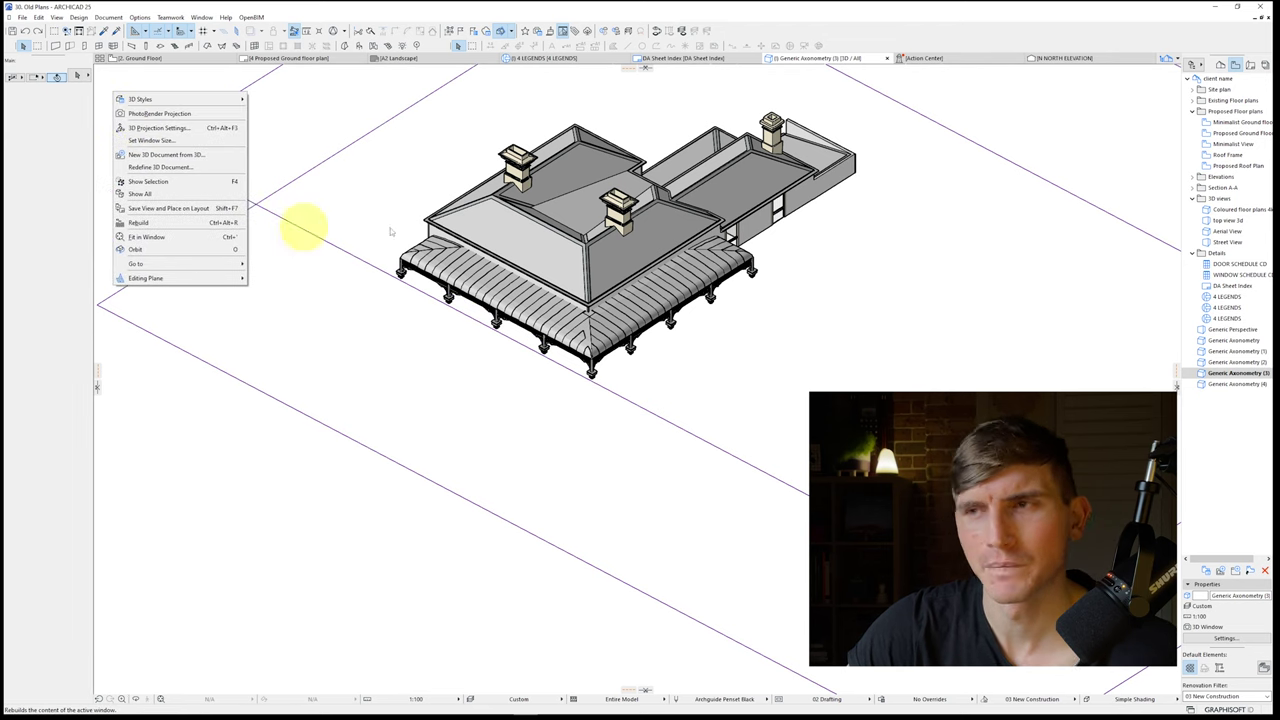
pyautogui.click(561, 236)
pyautogui.click(562, 236)
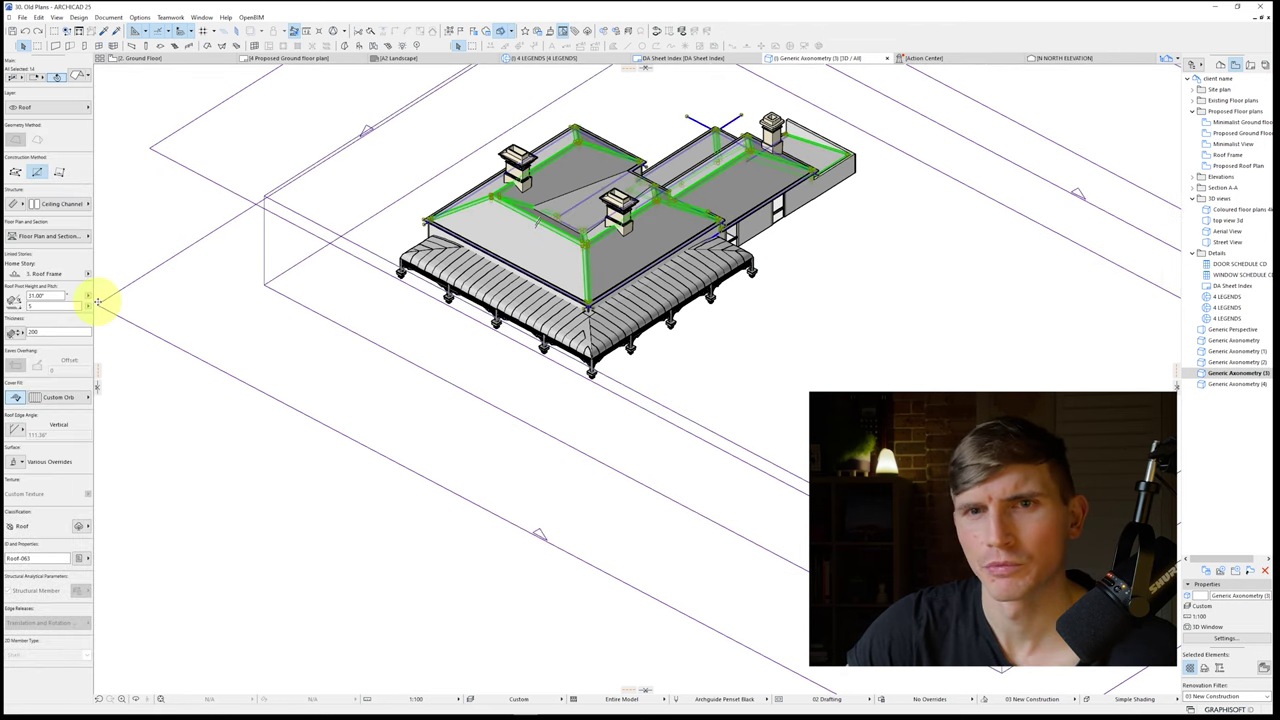
pyautogui.click(66, 240)
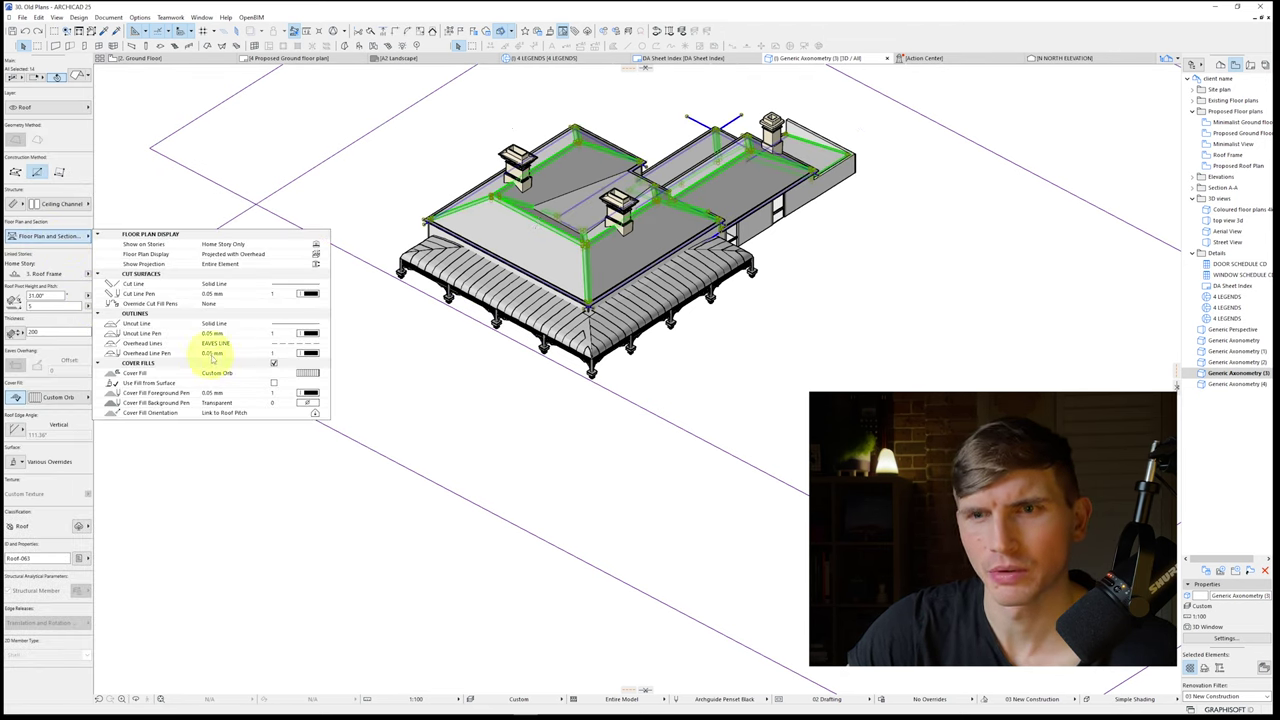
pyautogui.press('Escape')
pyautogui.press('Escape')
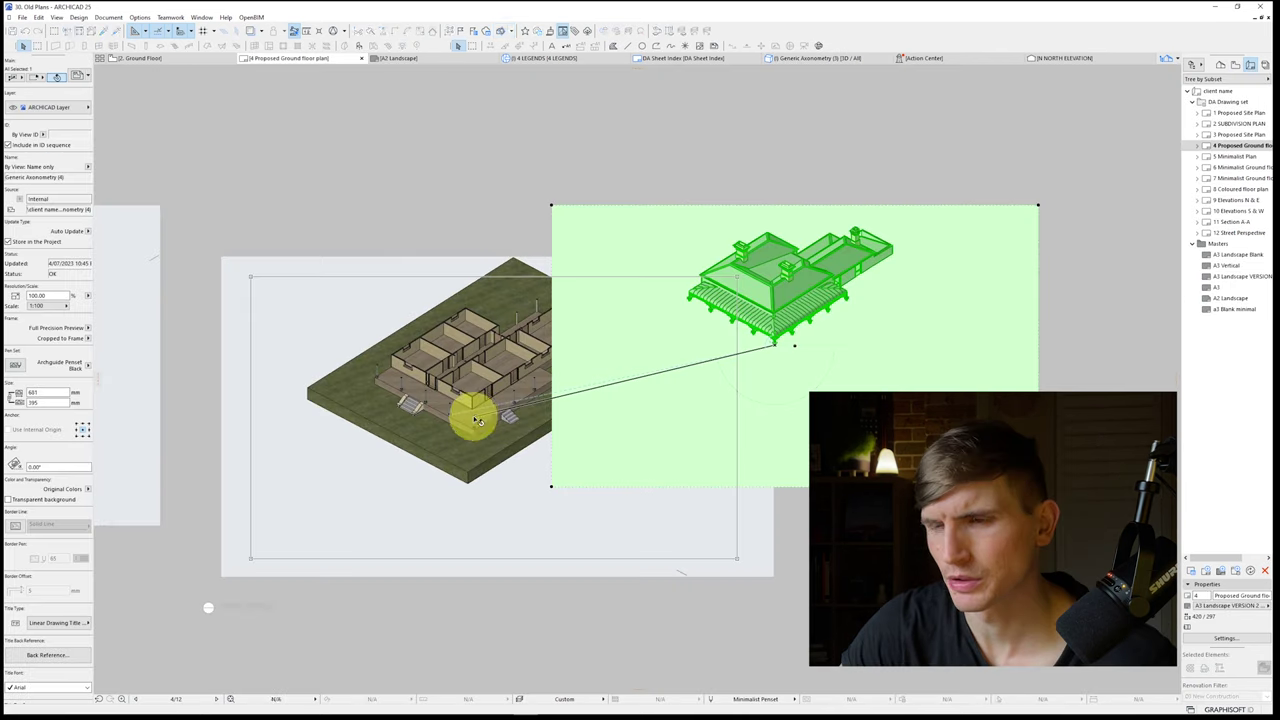
# Step: Position the vectorial roof drawing above the floor cutaway on the layout and give it a transparent background
pyautogui.click(475, 417)
pyautogui.moveTo(478, 394); pyautogui.dragTo(478, 339)
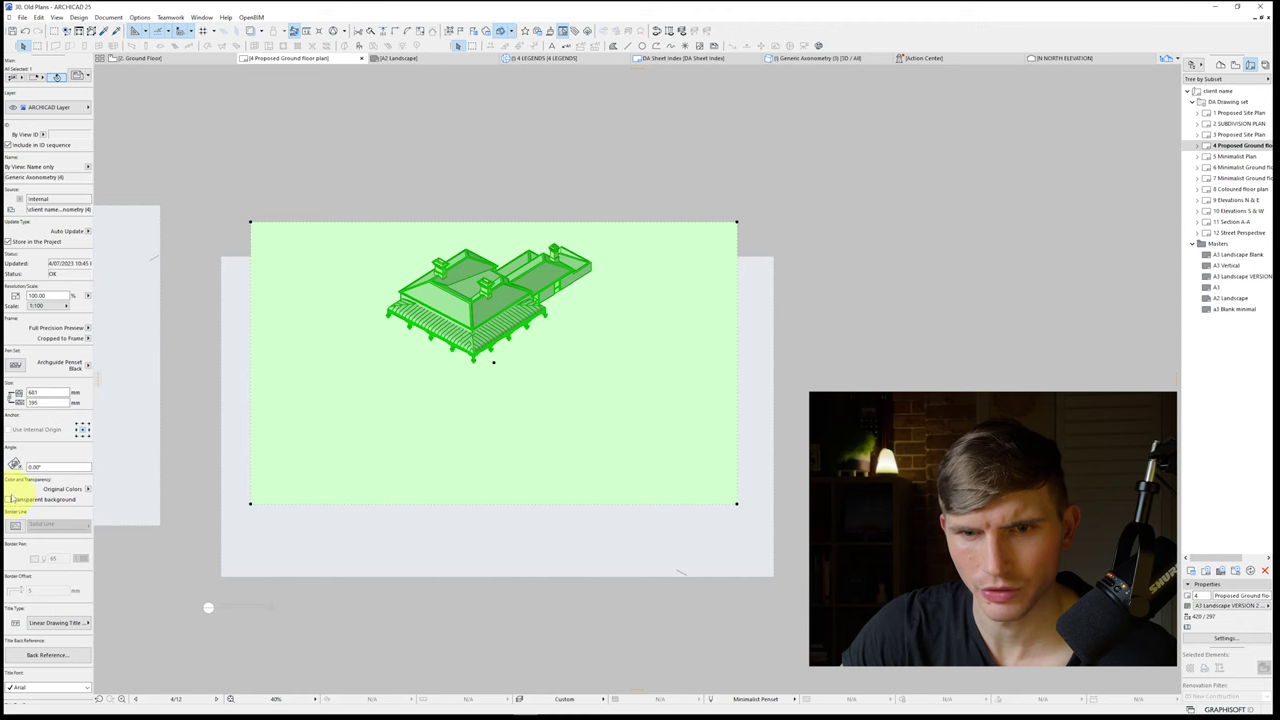
pyautogui.click(8, 499)
pyautogui.press('Escape')
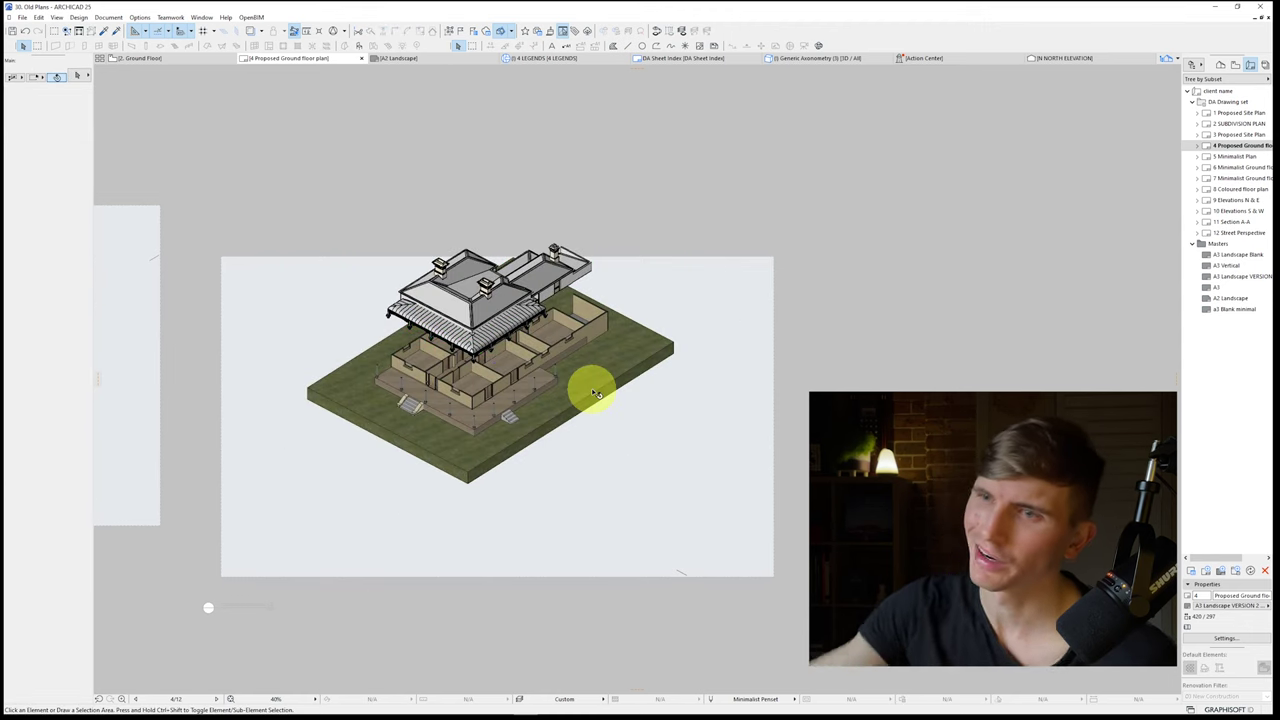
# Step: Examine the overlaid roof and floor cutaway drawings on the layout, comparing their linework and surfaces up close
pyautogui.click(595, 393)
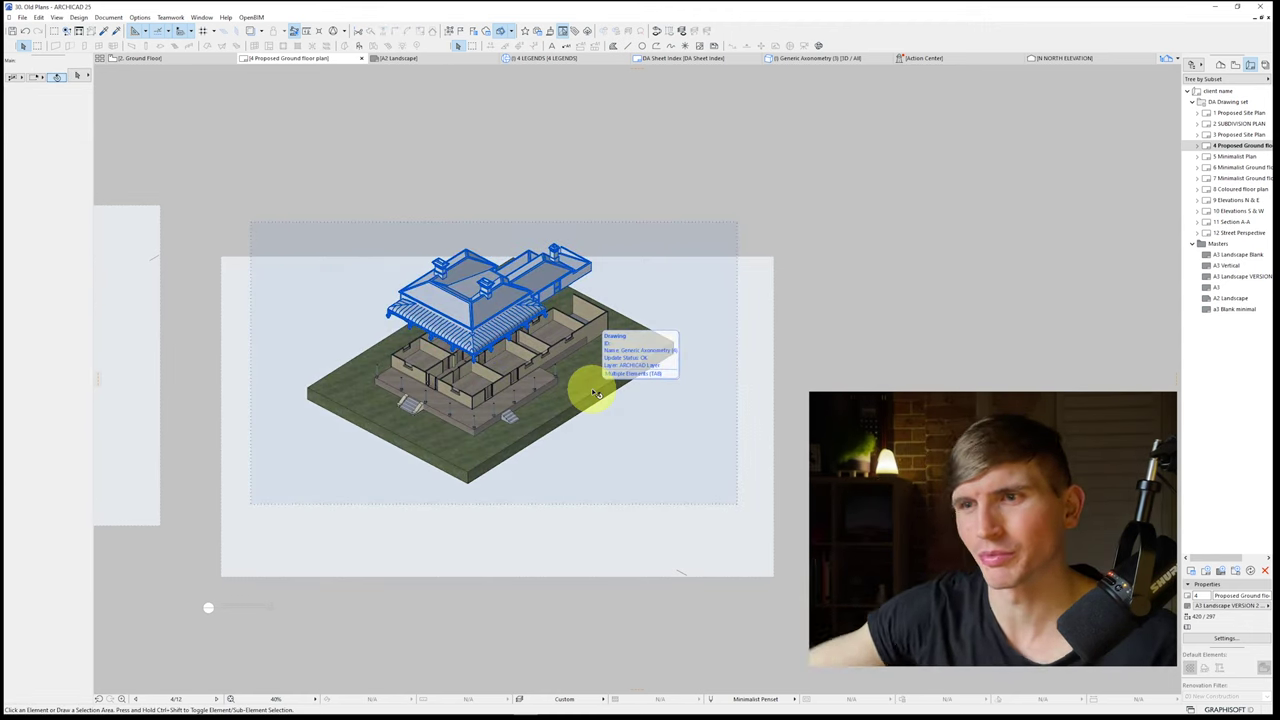
pyautogui.click(560, 488)
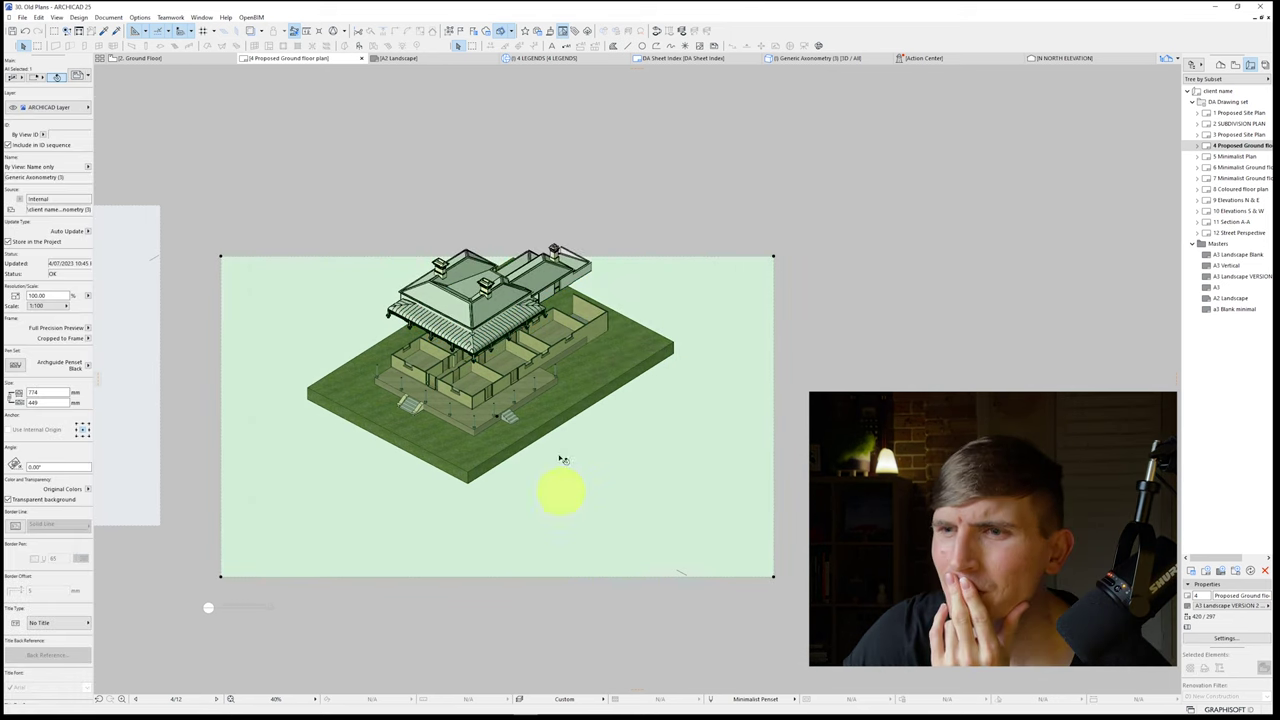
pyautogui.rightClick(567, 401)
pyautogui.click(651, 358)
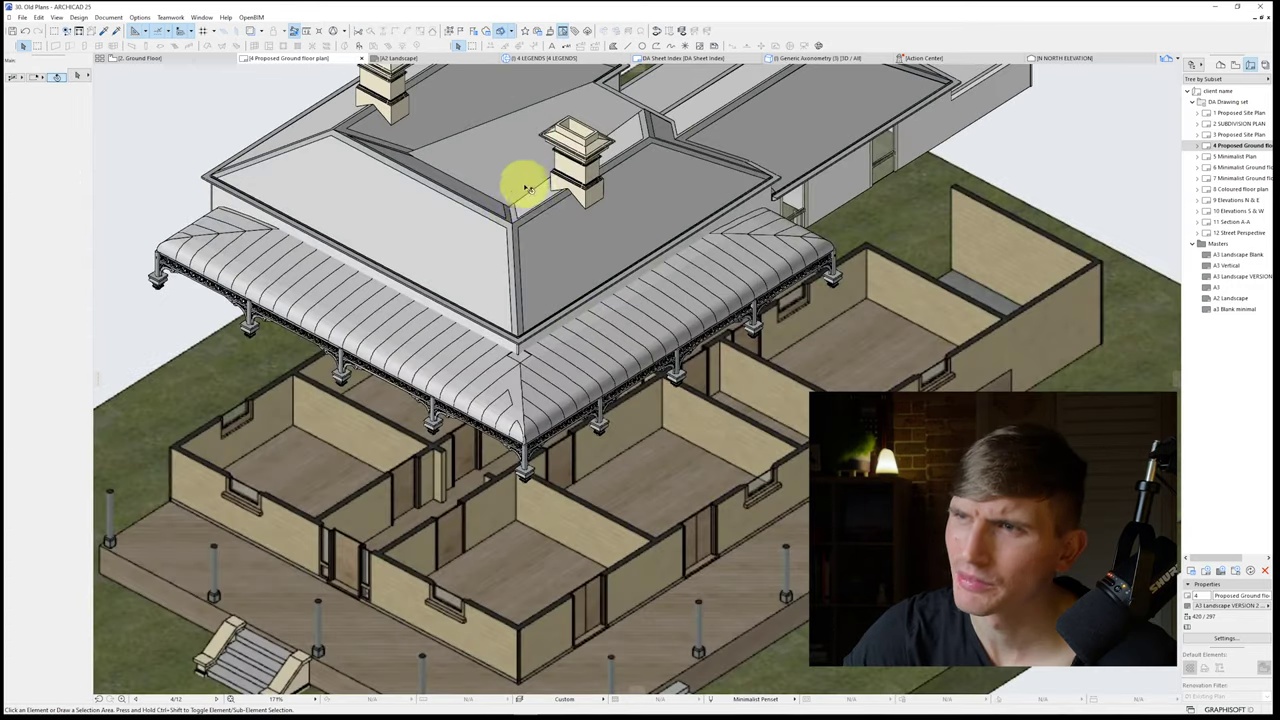
pyautogui.scroll(3, 549, 202)
pyautogui.scroll(2, 550, 202)
pyautogui.scroll(-2, 549, 287)
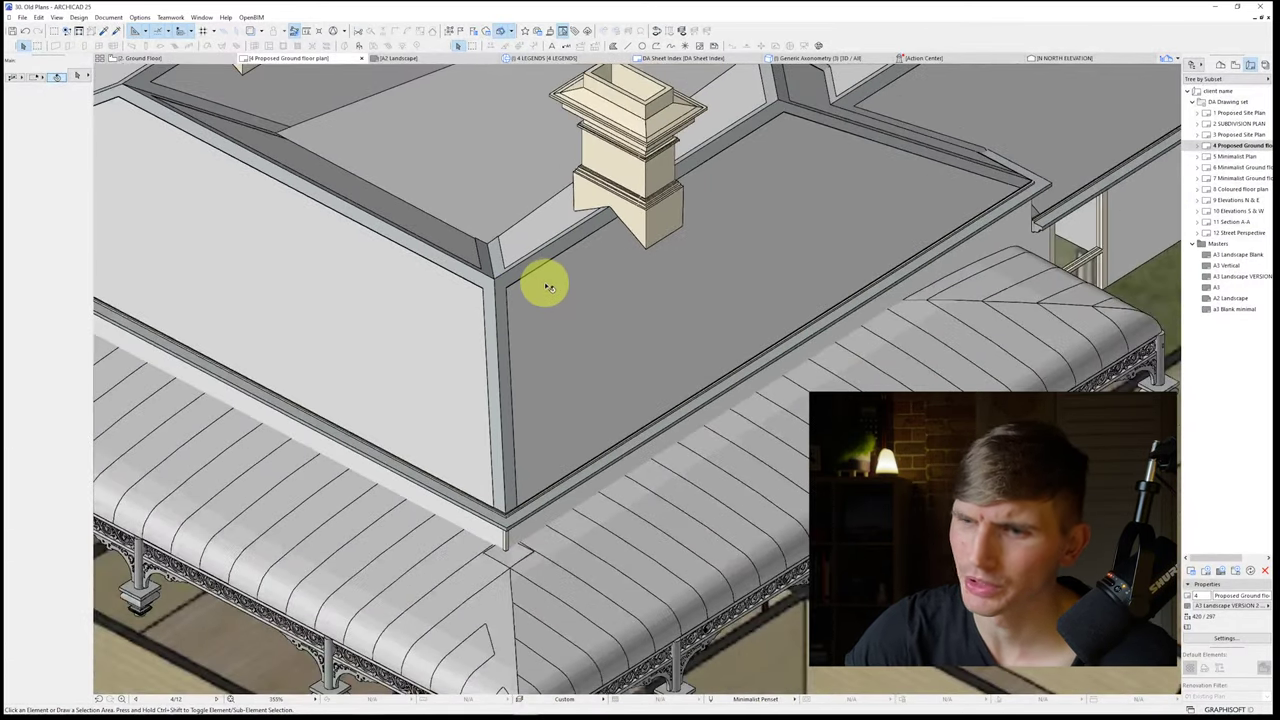
pyautogui.scroll(-2, 548, 303)
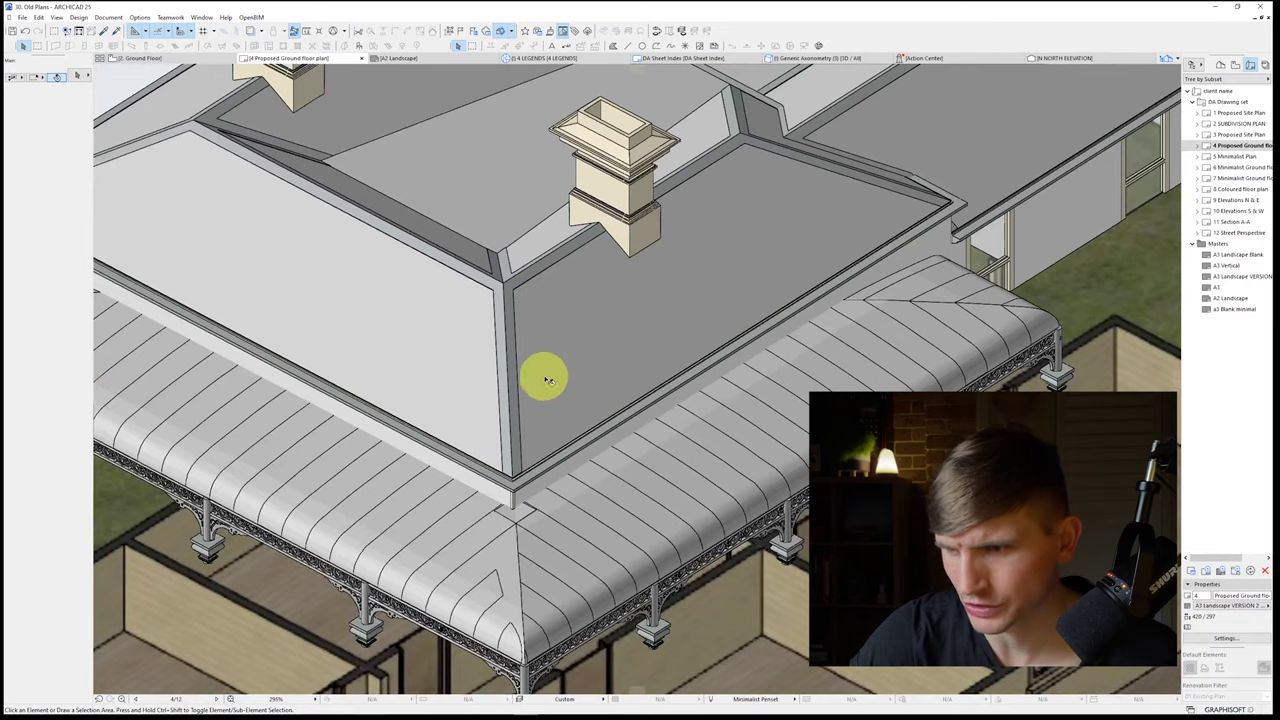
pyautogui.scroll(1, 396, 370)
pyautogui.moveTo(396, 370); pyautogui.dragTo(530, 532, button='middle')
pyautogui.scroll(-5, 530, 532)
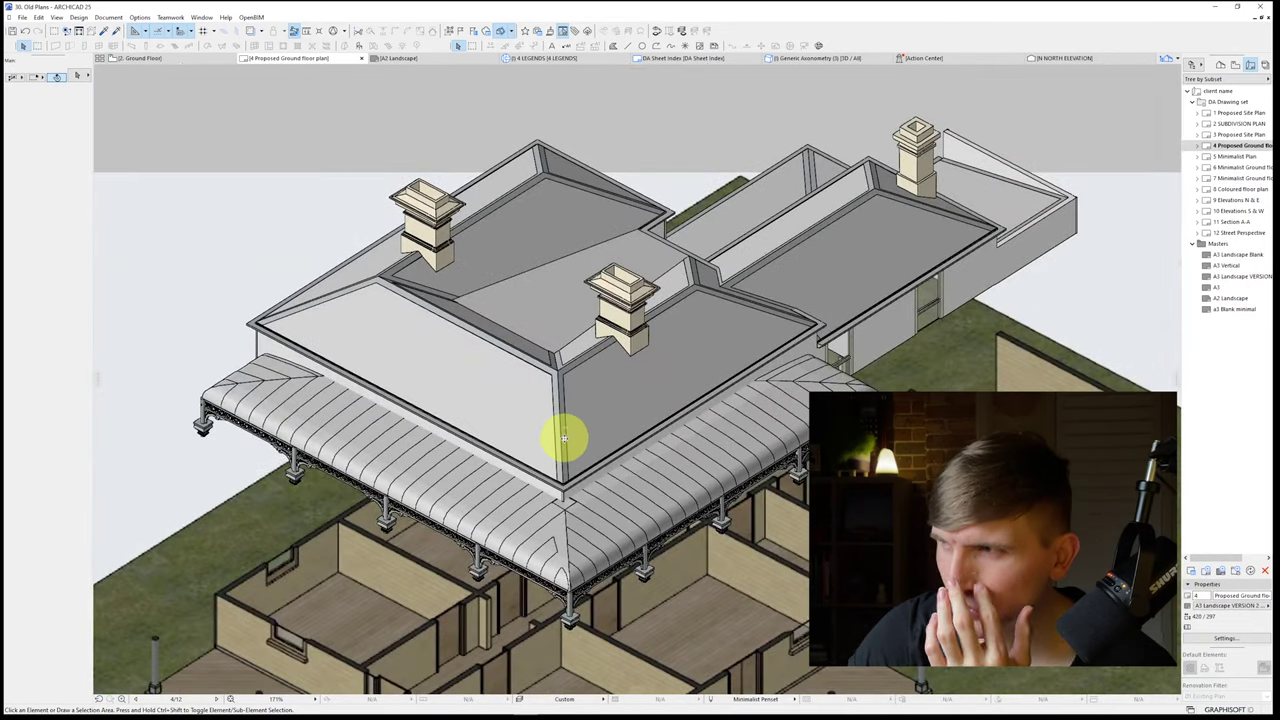
pyautogui.scroll(-3, 566, 440)
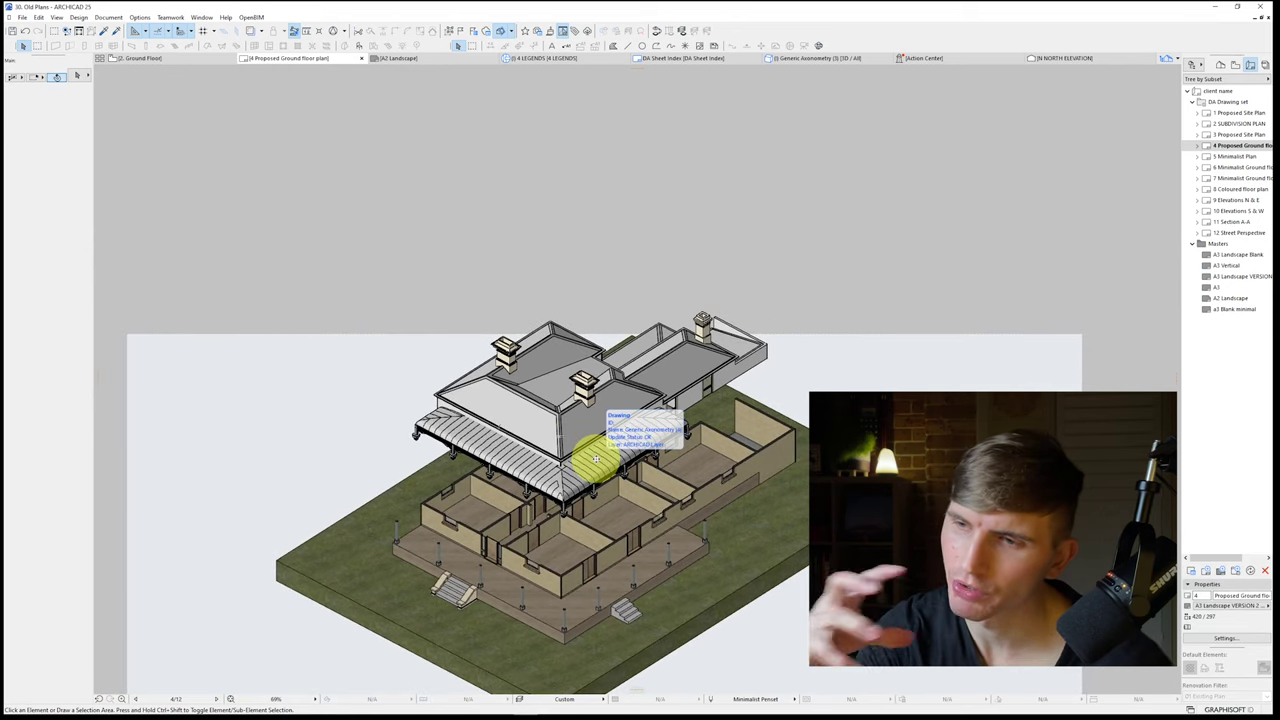
pyautogui.click(596, 458)
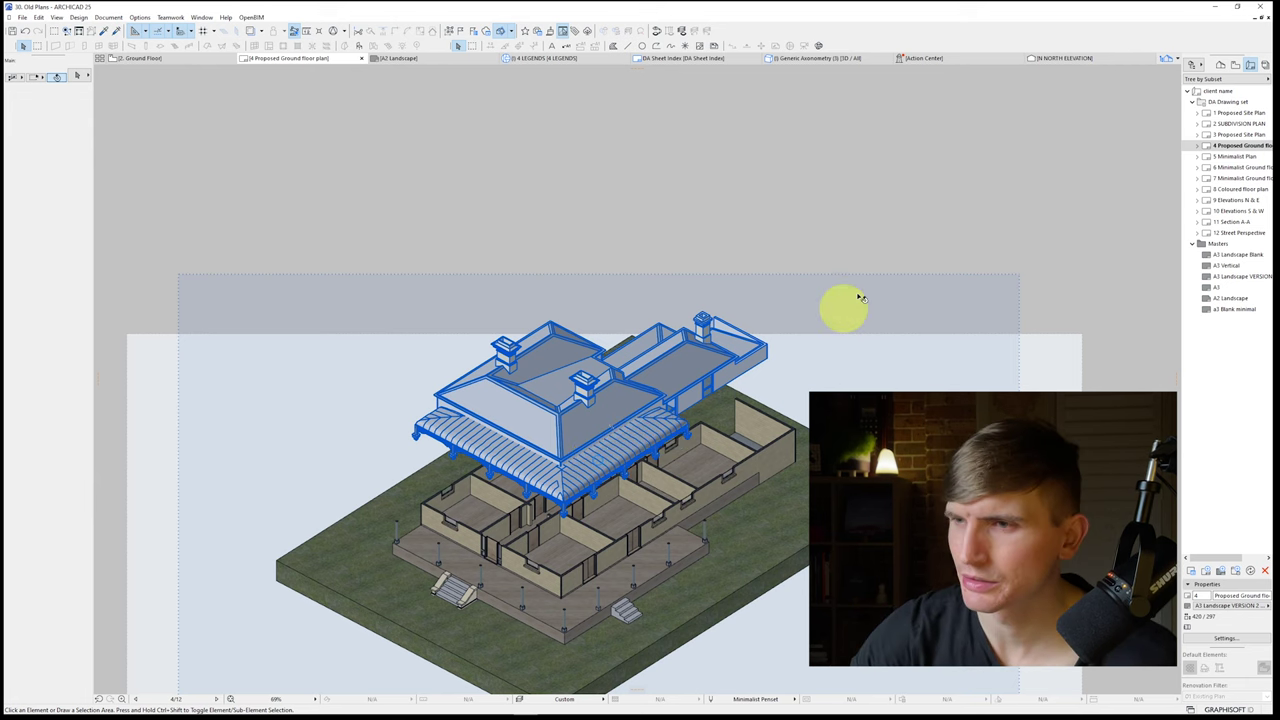
pyautogui.click(645, 255)
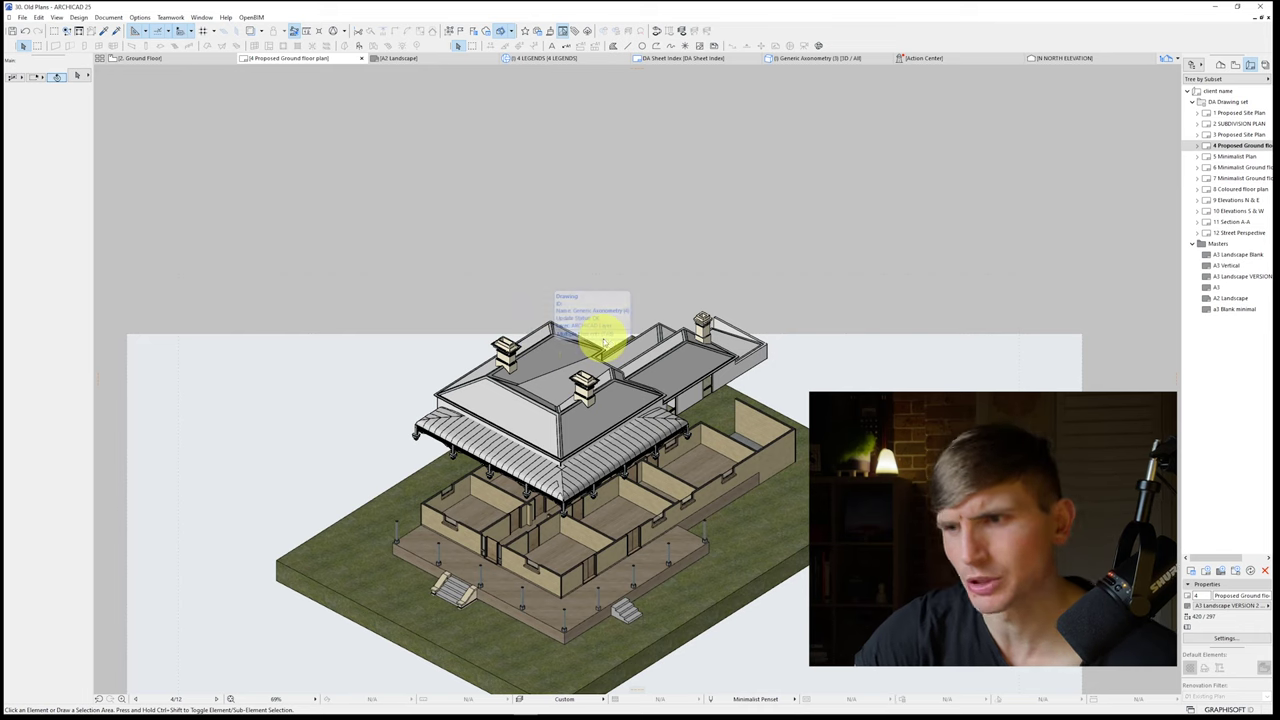
pyautogui.scroll(-2, 714, 286)
# Step: Open the full-house Generic Axonometry view, then save it as a new view and place it on the layout
pyautogui.click(1236, 63)
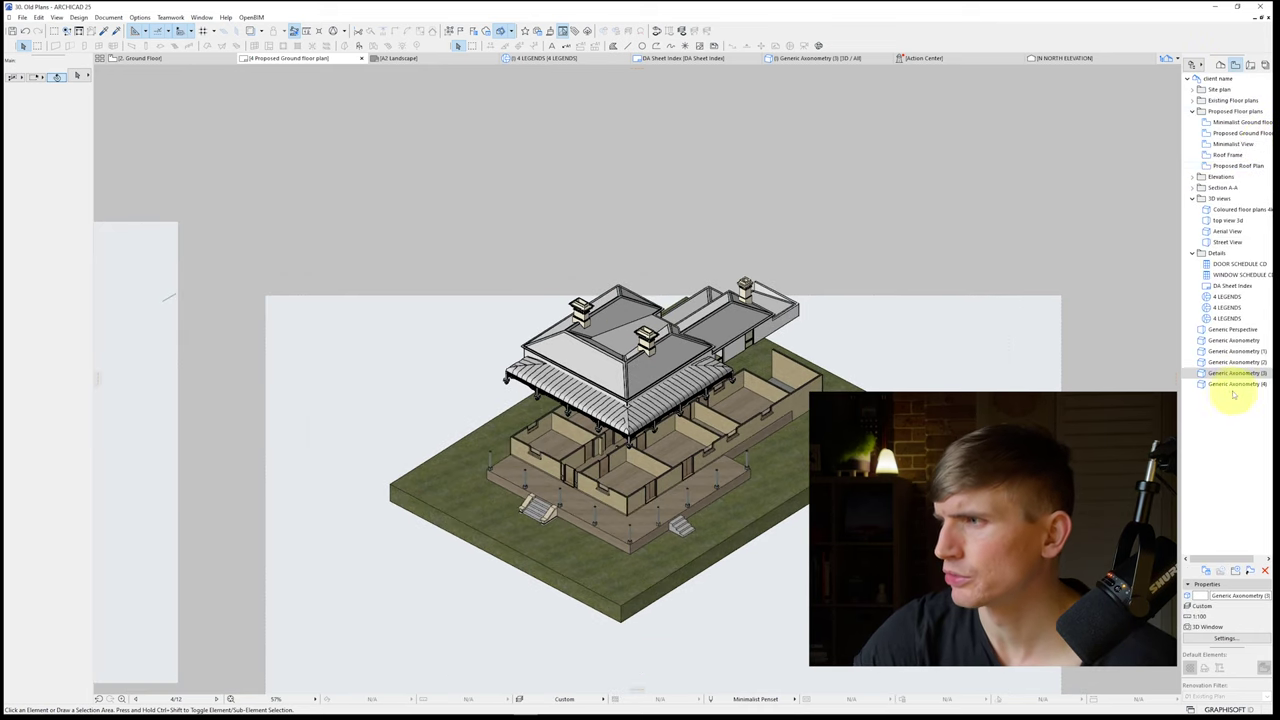
pyautogui.doubleClick(1233, 342)
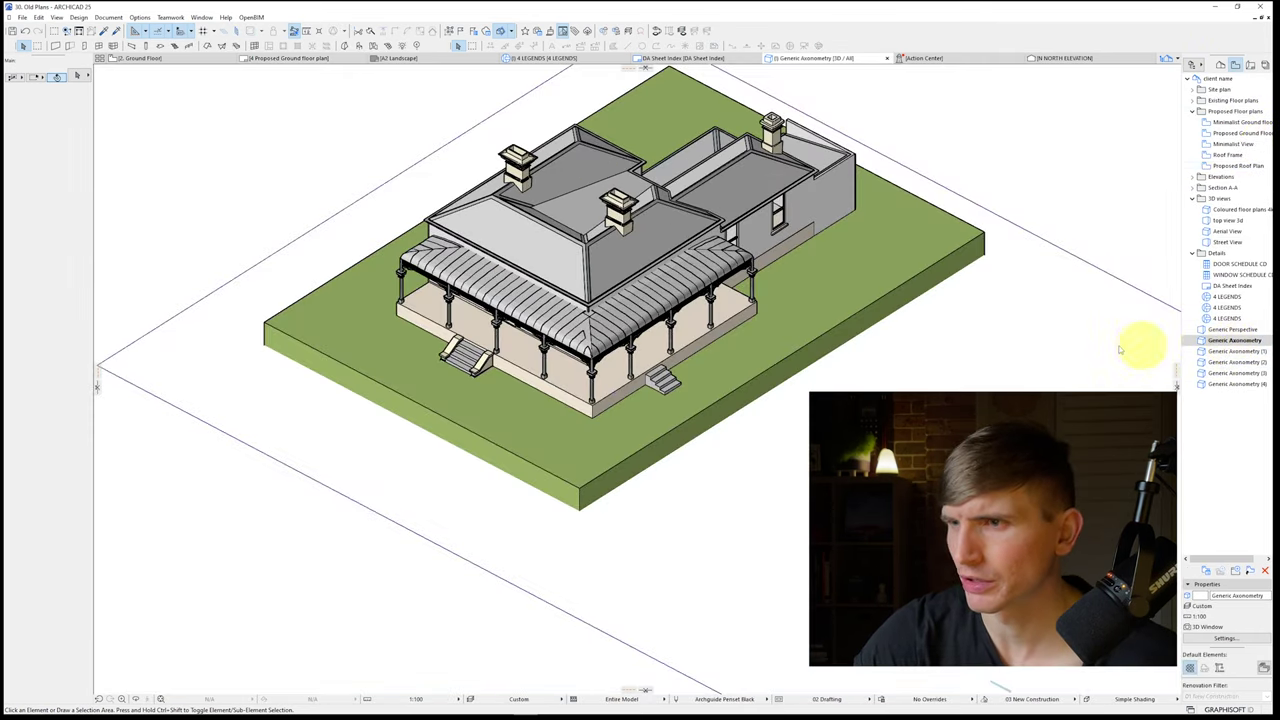
pyautogui.rightClick(195, 155)
pyautogui.click(242, 272)
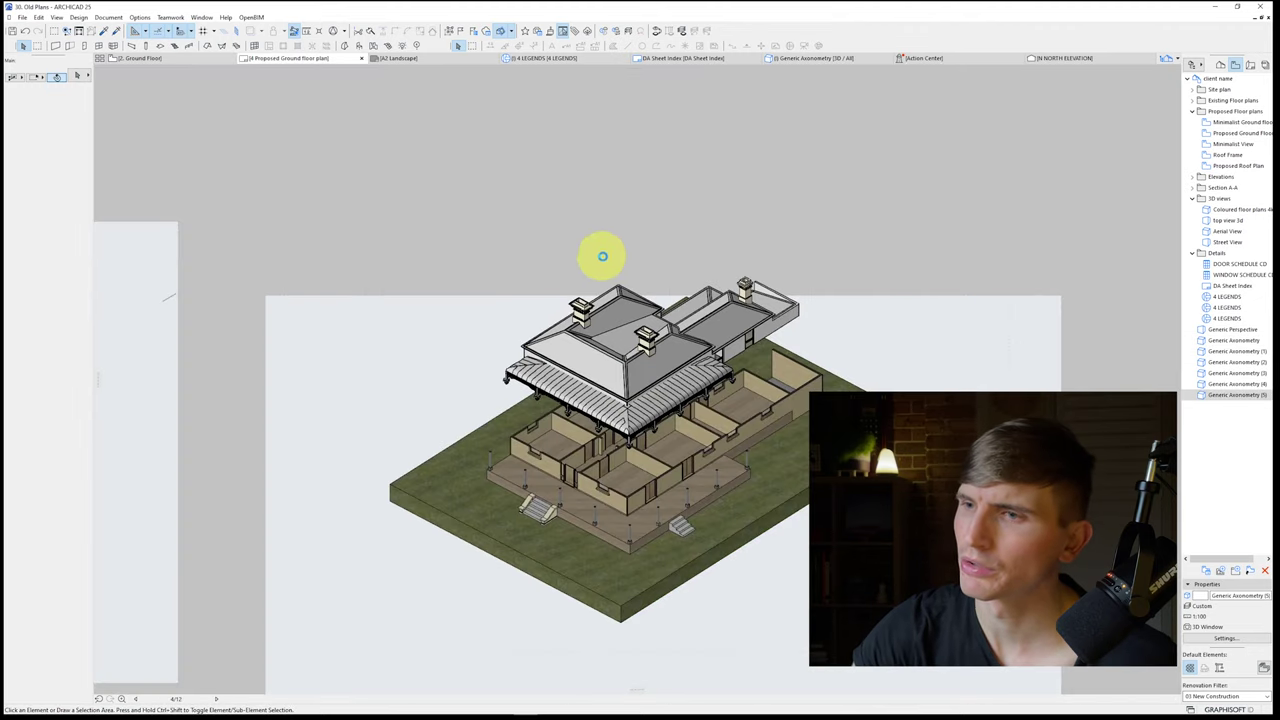
# Step: Examine the line quality of the veranda posts and ironwork in the placed full-house drawing
pyautogui.scroll(5, 620, 250)
pyautogui.scroll(10, 585, 297)
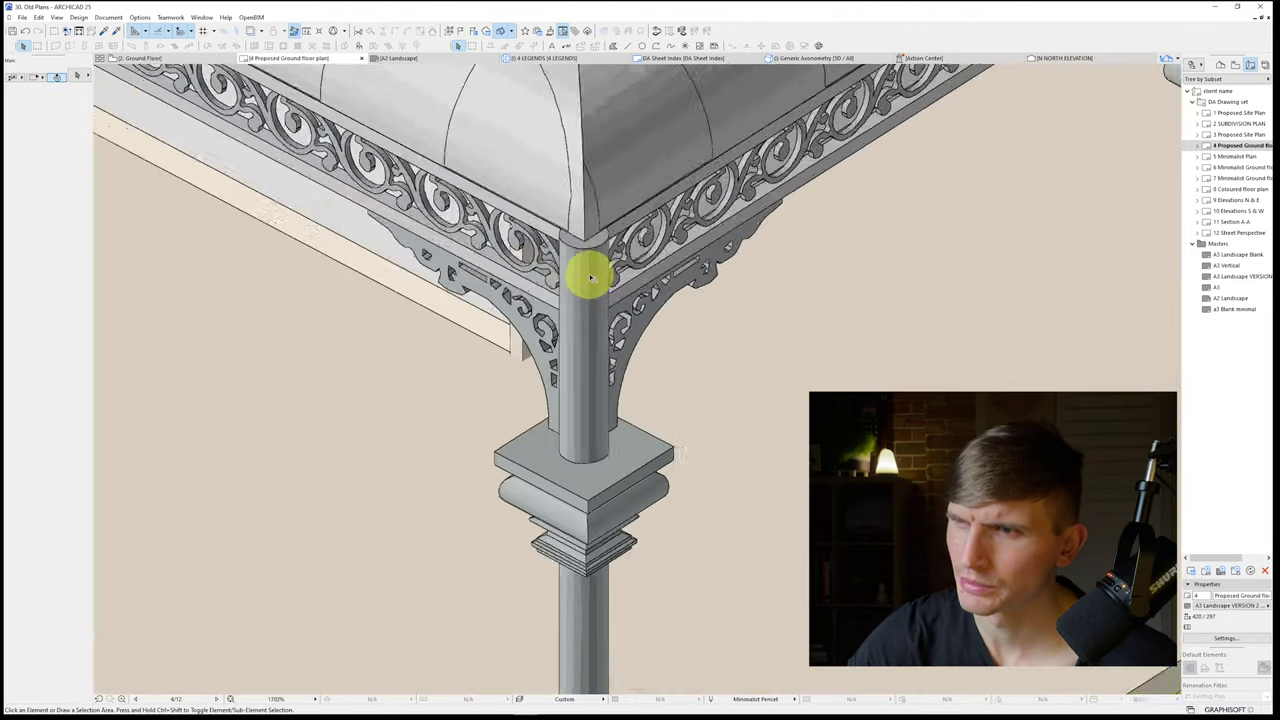
pyautogui.scroll(4, 512, 252)
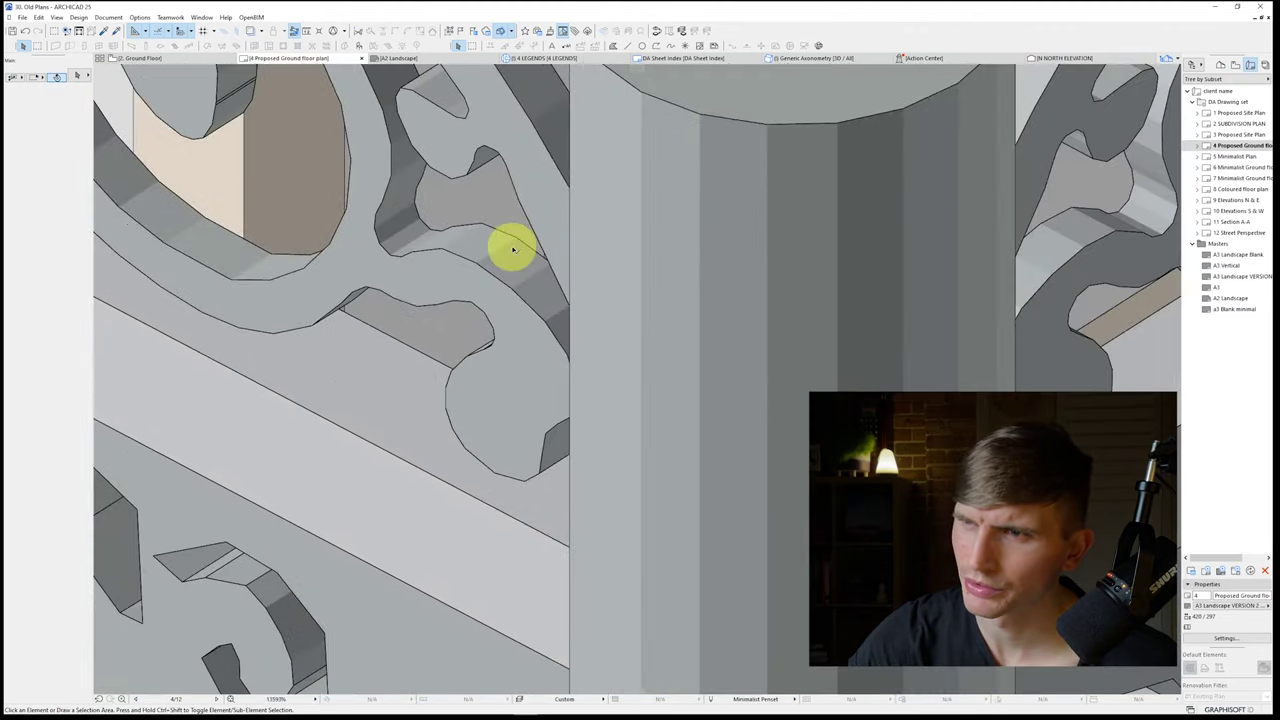
pyautogui.scroll(-15, 510, 248)
pyautogui.scroll(-2, 510, 283)
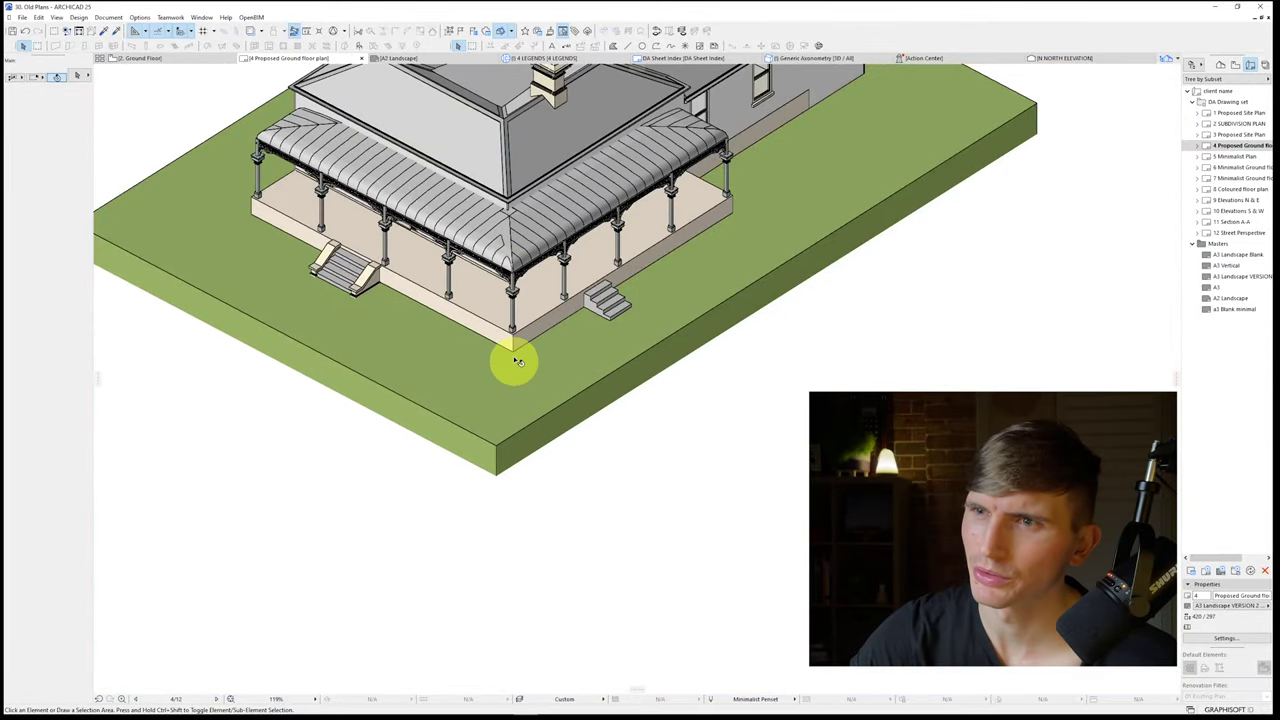
pyautogui.scroll(-2, 514, 350)
pyautogui.scroll(-3, 519, 344)
# Step: Move the placed full-house drawing slightly upward on the layout, above the roof and floor cutaway composition
pyautogui.click(537, 285)
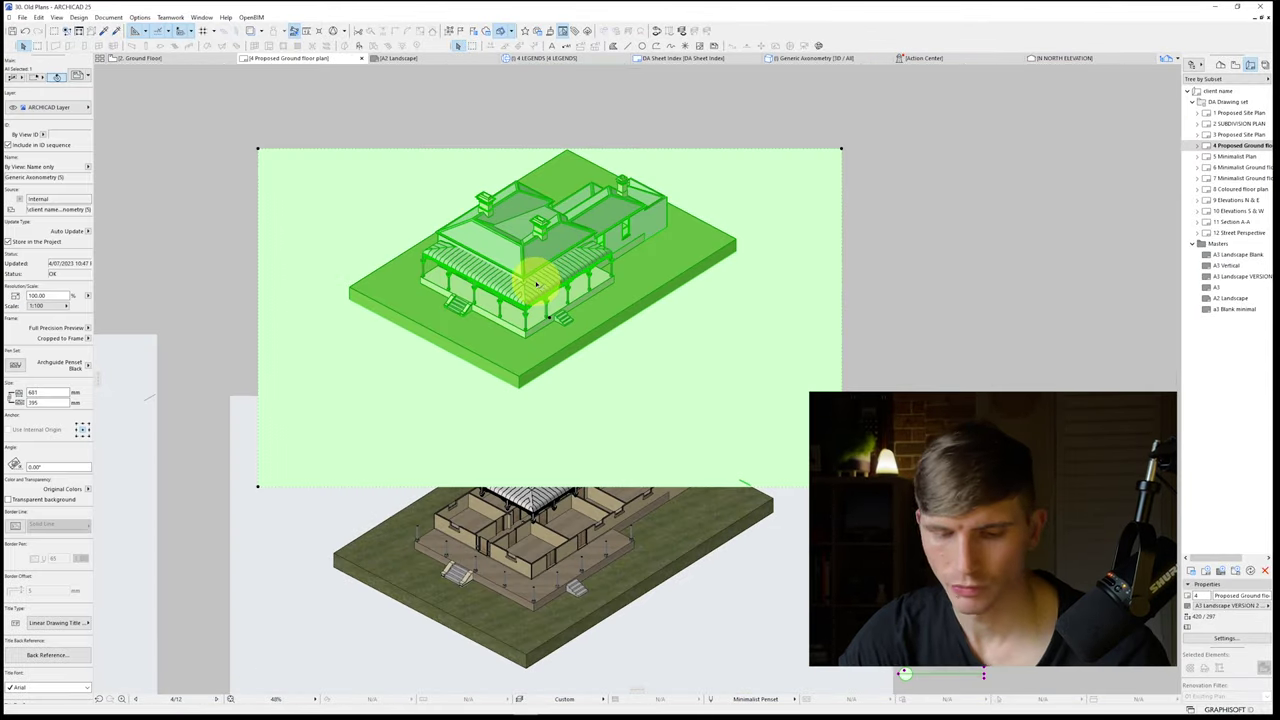
pyautogui.click(591, 266)
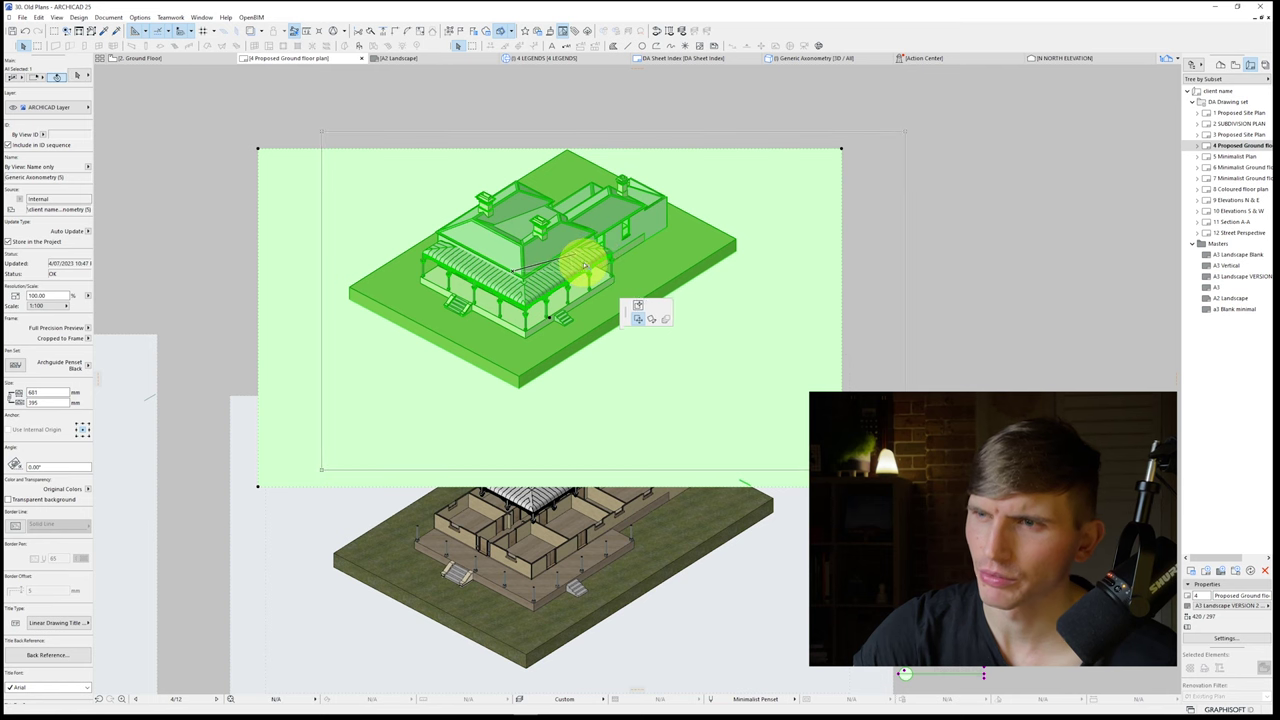
pyautogui.click(550, 268)
pyautogui.press('Escape')
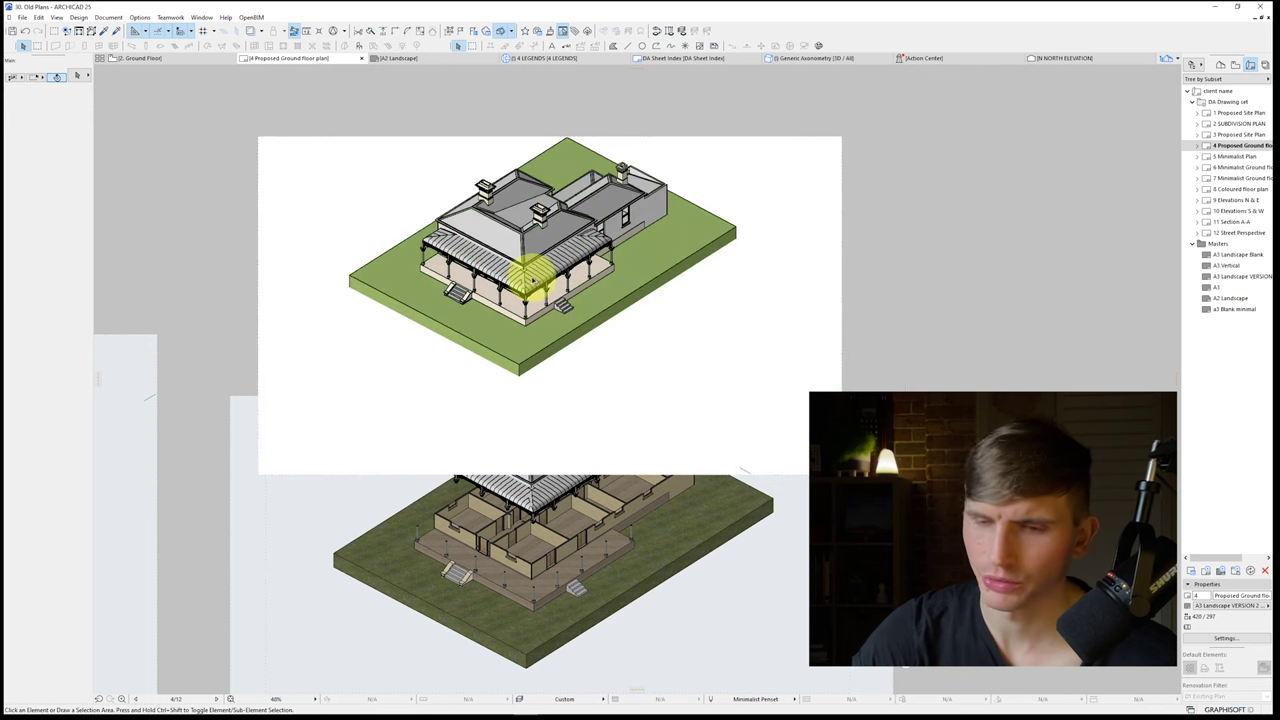
pyautogui.click(620, 249)
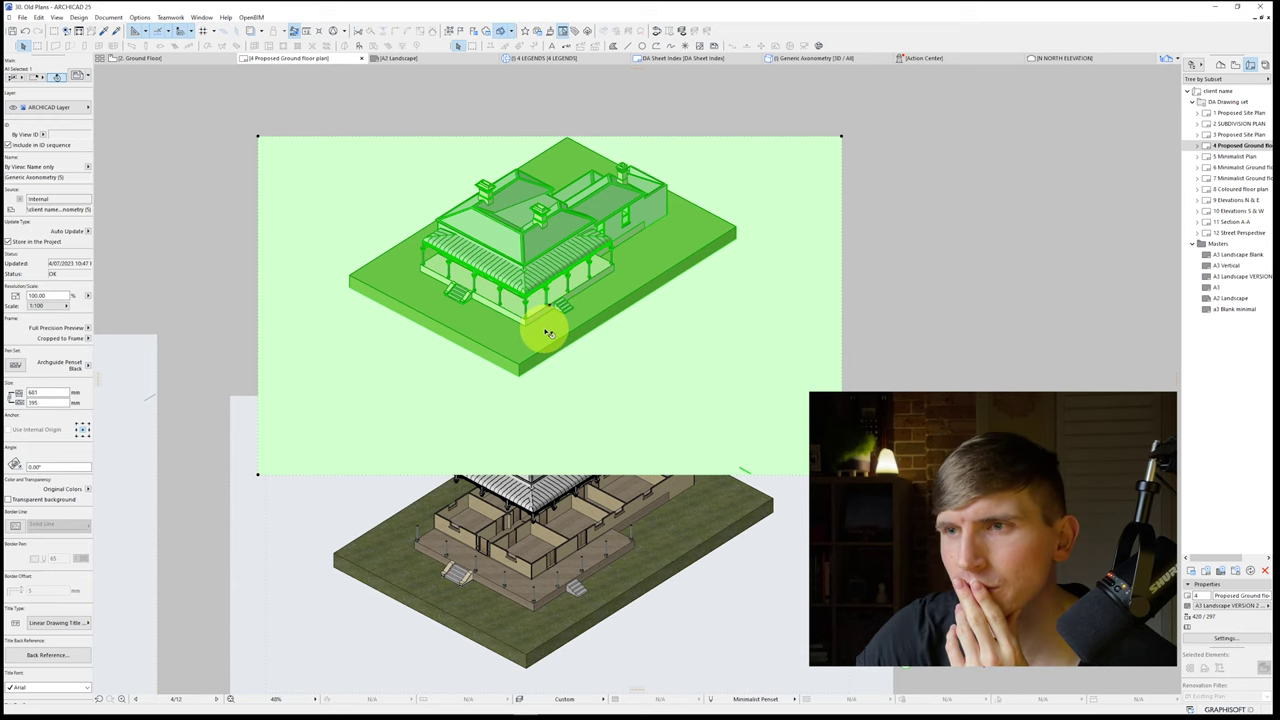
pyautogui.press('Escape')
pyautogui.scroll(-3, 500, 330)
pyautogui.moveTo(571, 323); pyautogui.dragTo(855, 316, button='middle')
pyautogui.scroll(-3, 854, 316)
pyautogui.click(884, 294)
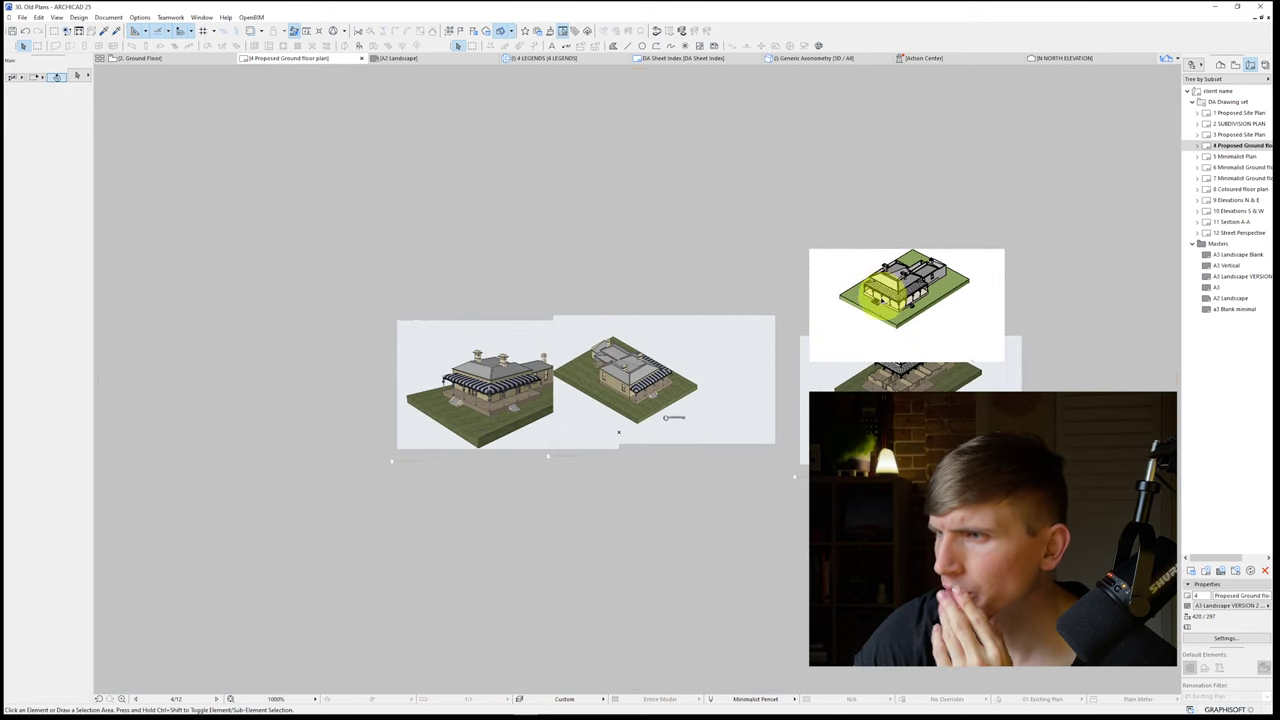
# Step: Delete the full-house axonometric drawing placed above the roof and floor cutaway composition on the layout
pyautogui.click(862, 321)
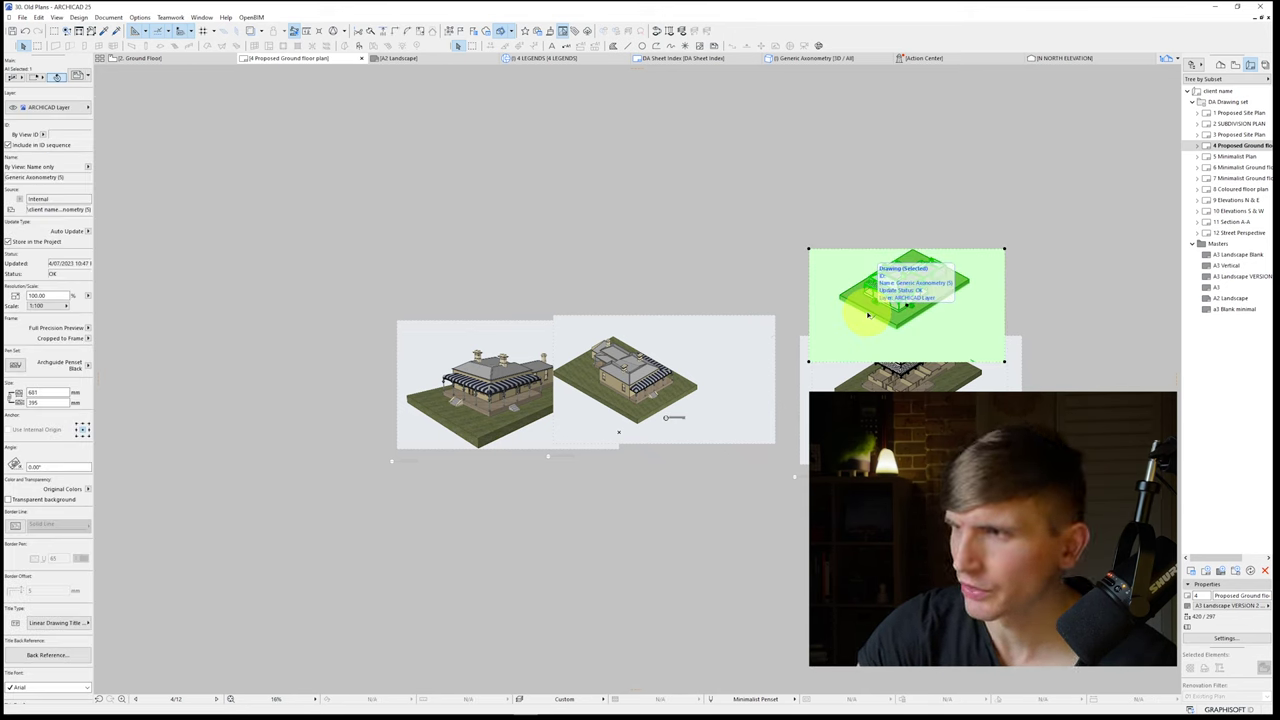
pyautogui.click(1030, 387)
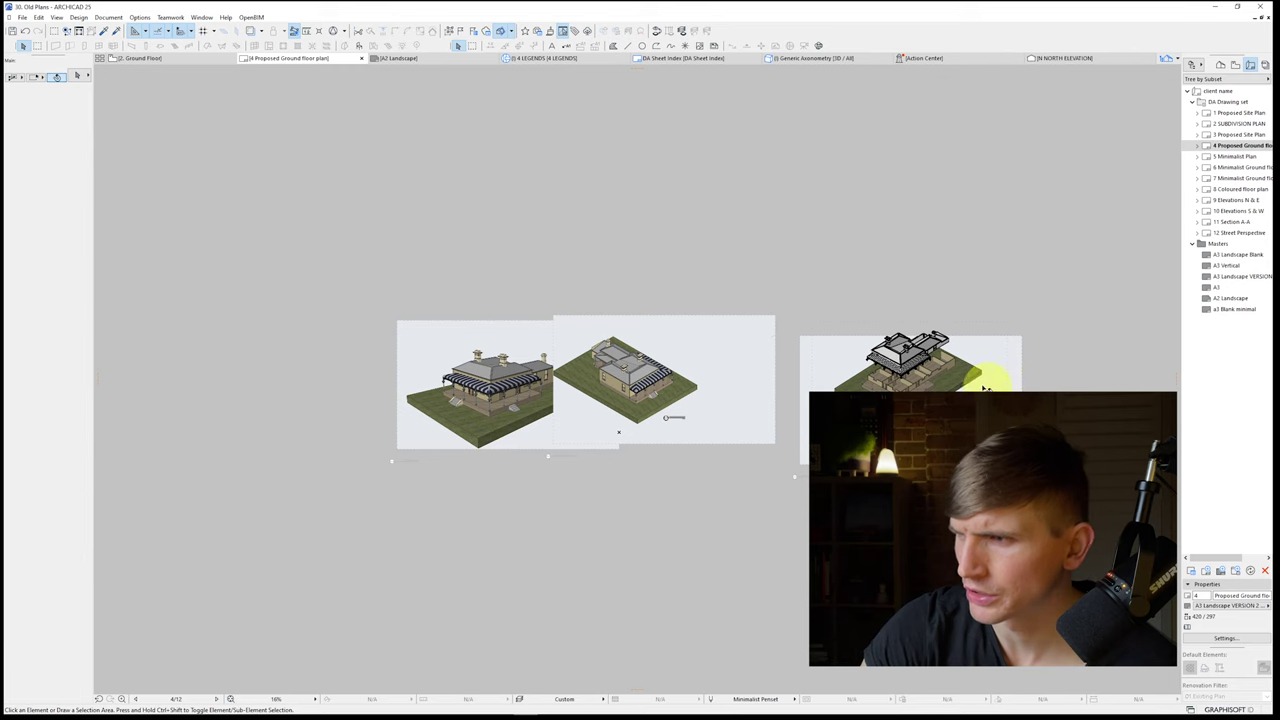
pyautogui.click(793, 435)
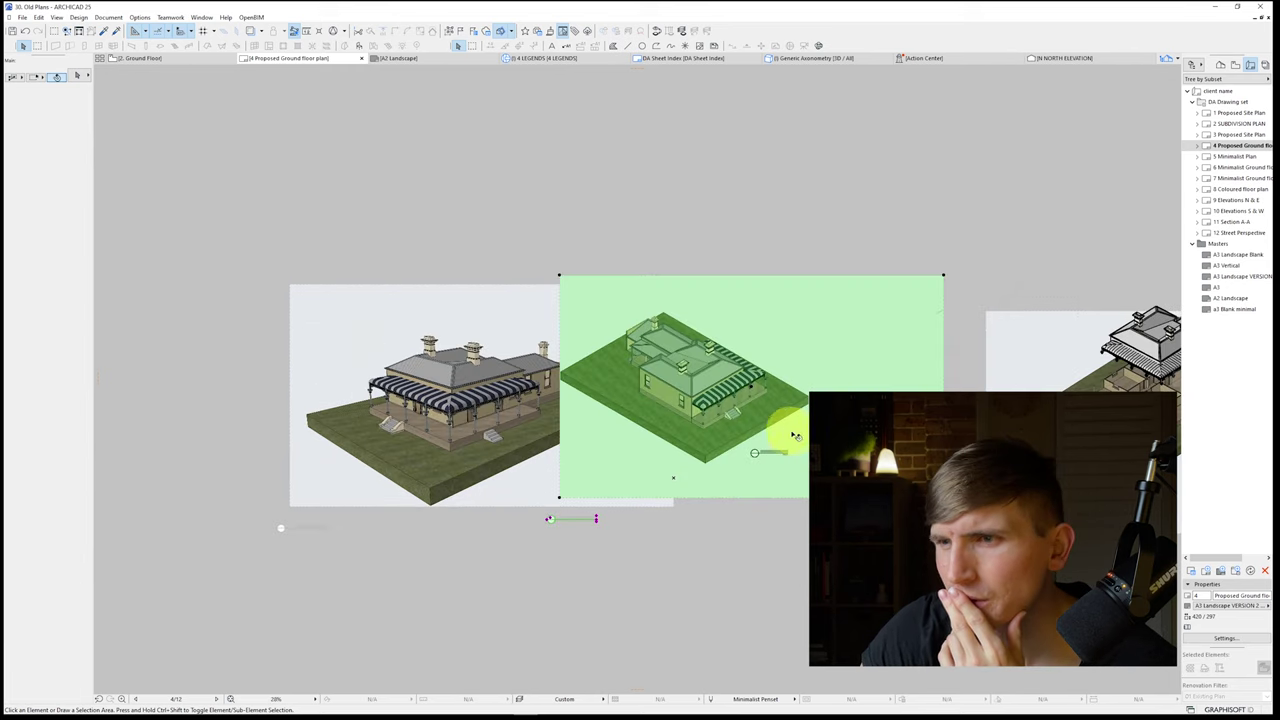
pyautogui.press('Escape')
pyautogui.scroll(4, 490, 415)
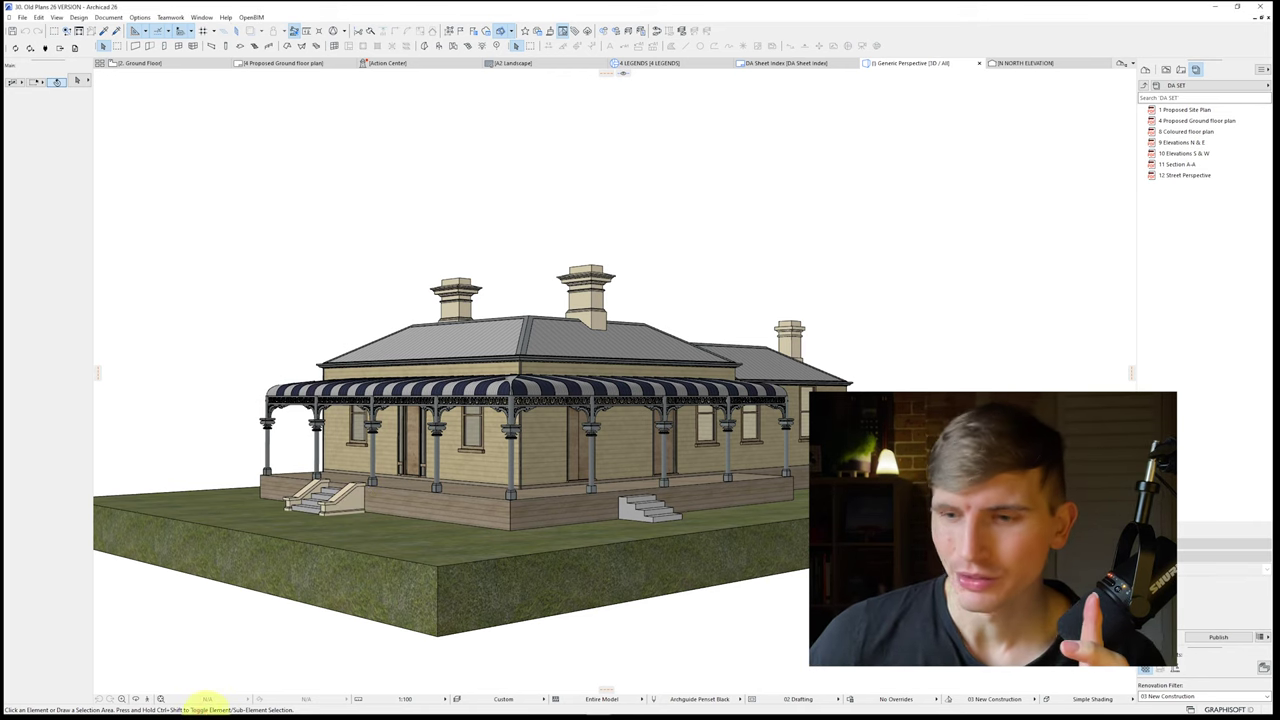
# Step: Switch to Twinmotion and import the Archicad model 30__Old_Plans_26_VERSION through a Direct Link
pyautogui.moveTo(460, 710)
pyautogui.click(622, 705)
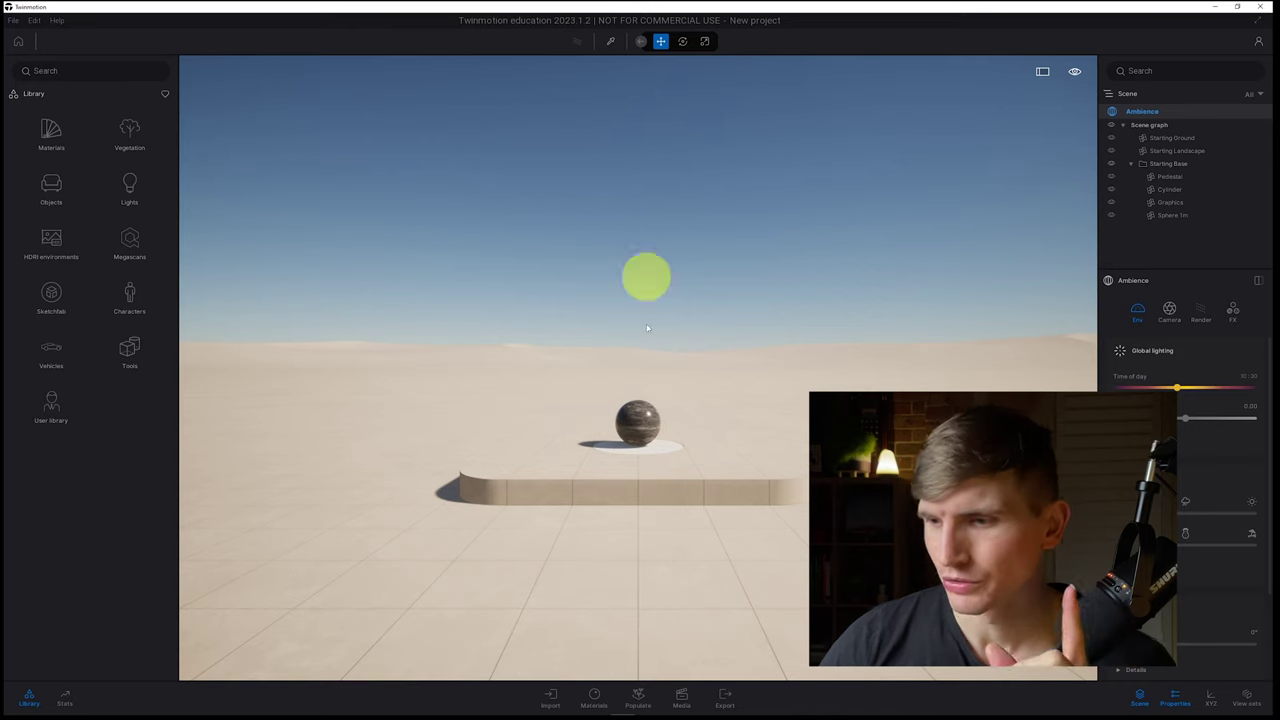
pyautogui.click(552, 697)
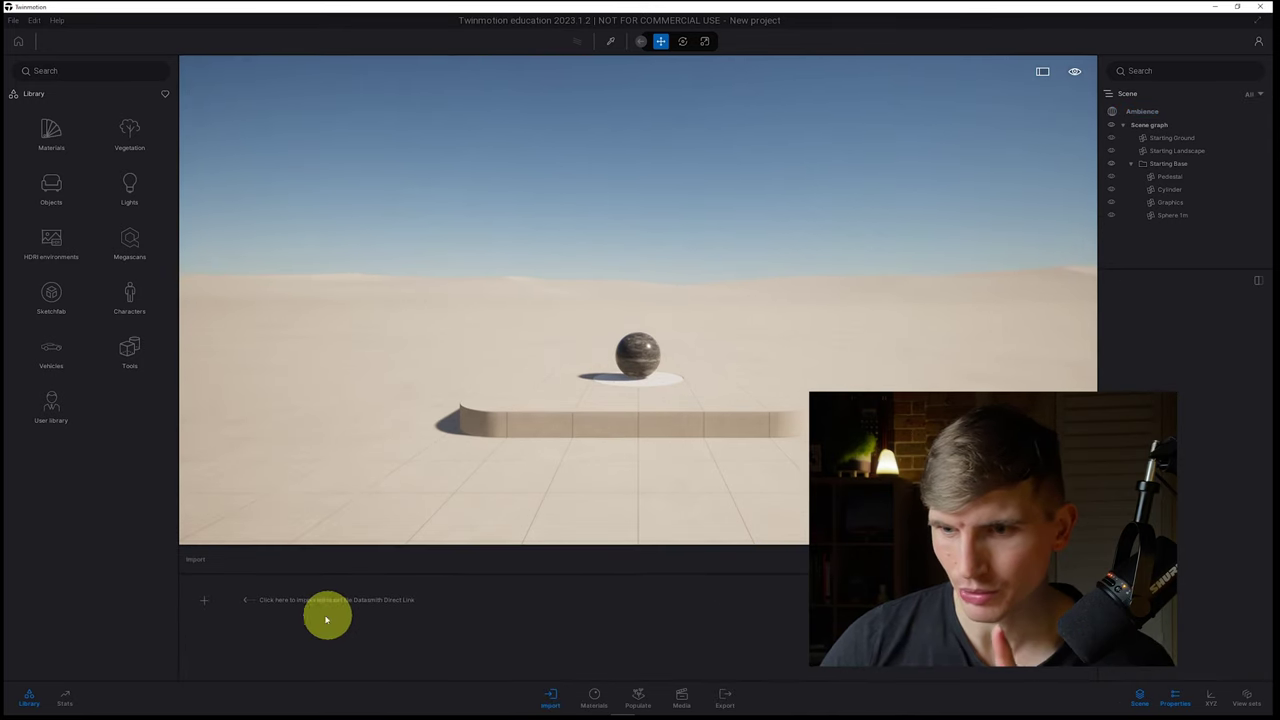
pyautogui.click(205, 600)
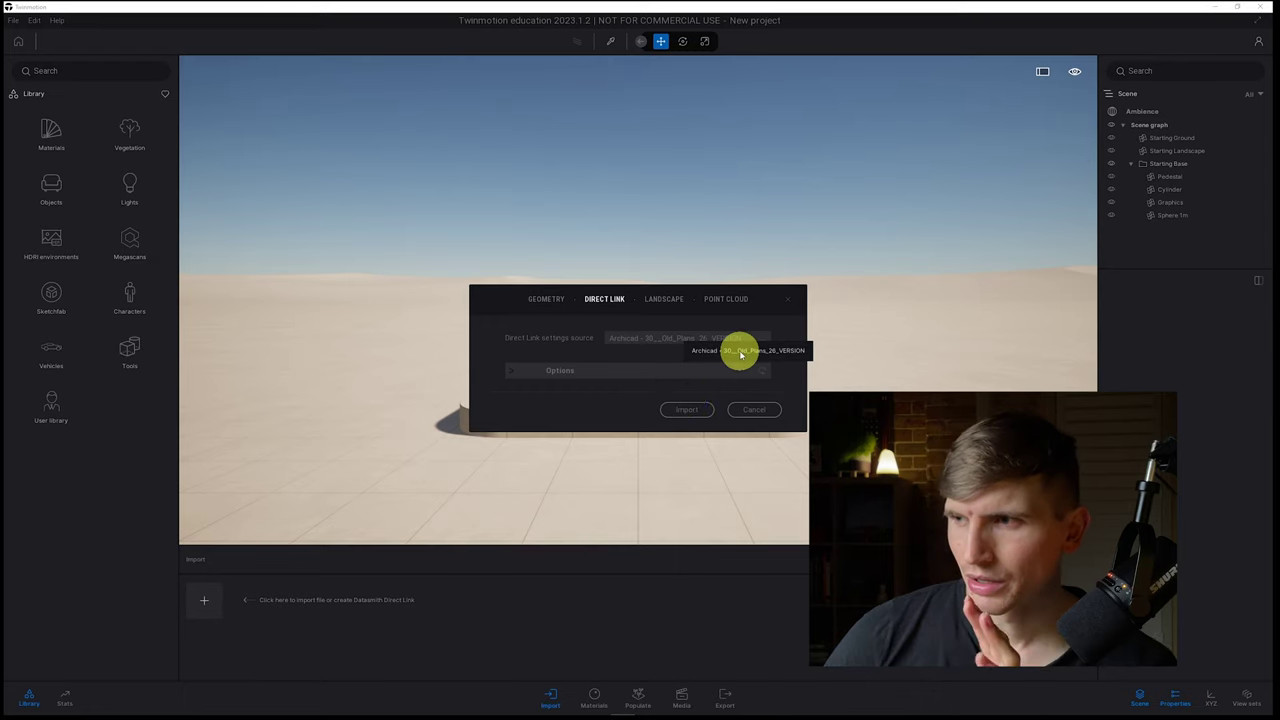
pyautogui.click(694, 411)
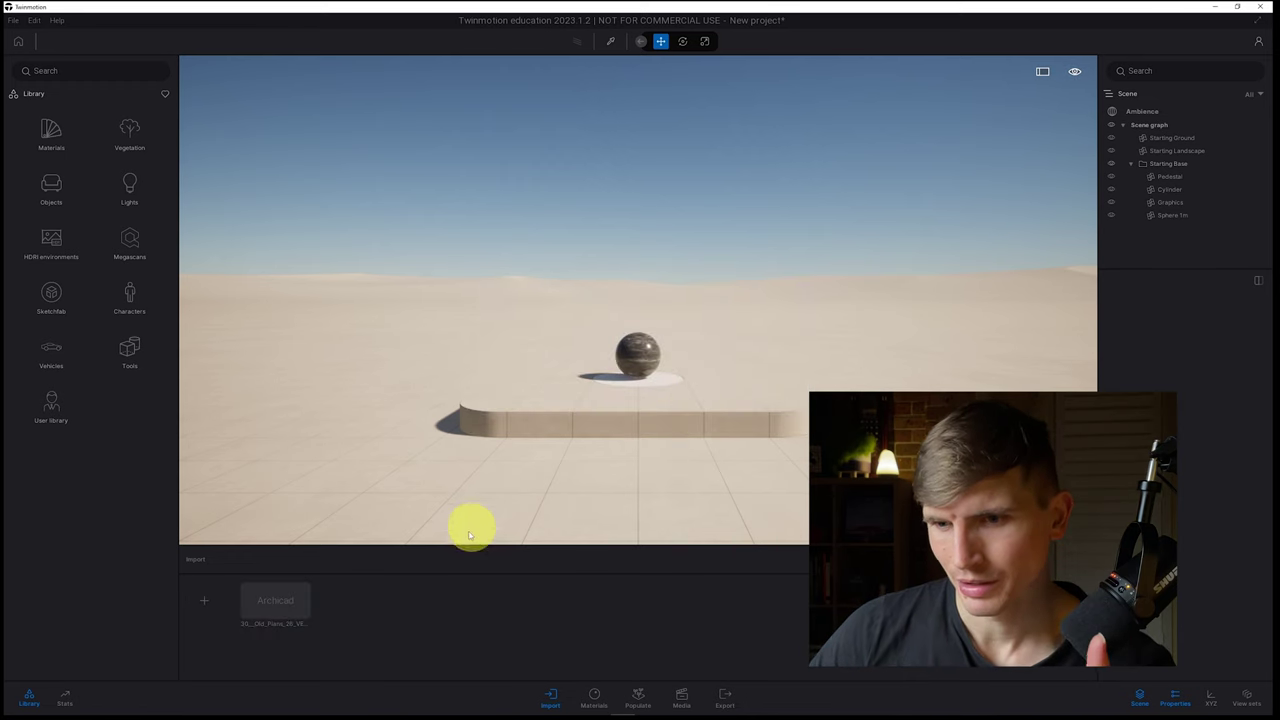
pyautogui.click(594, 705)
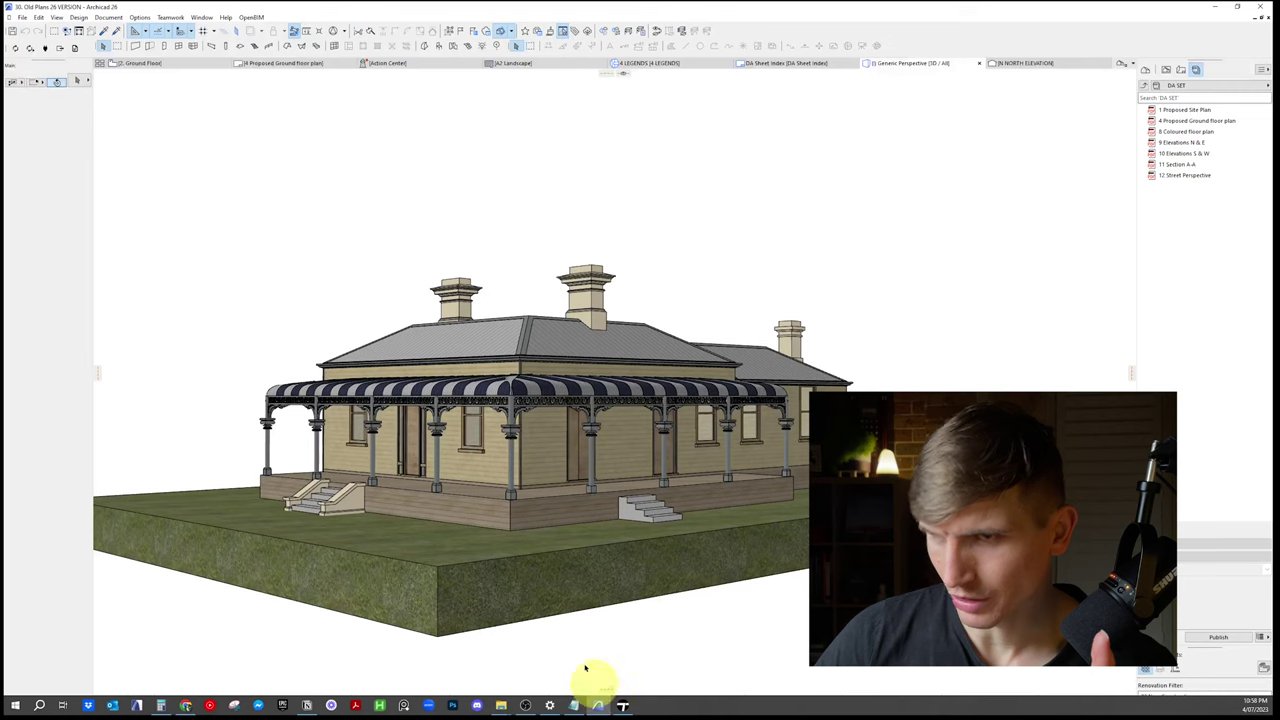
pyautogui.click(1213, 7)
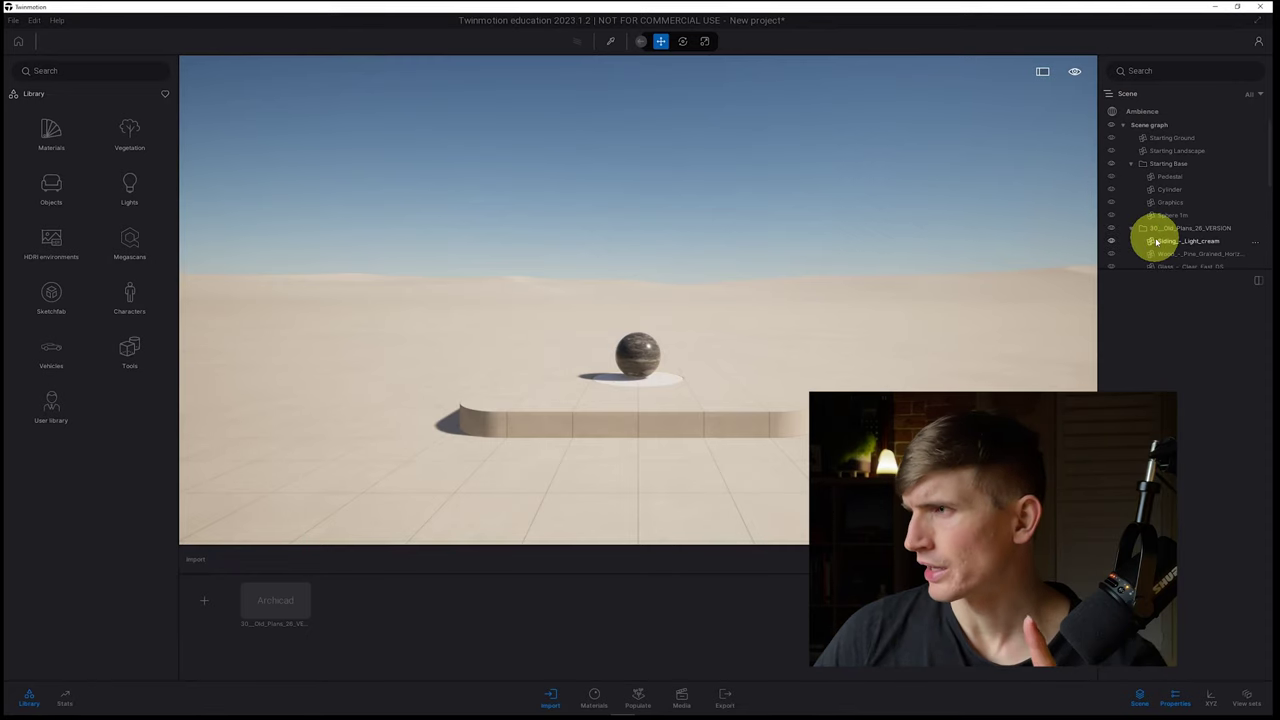
# Step: Frame the imported house from its veranda corner and save that view as a new image
pyautogui.rightClick(1156, 241)
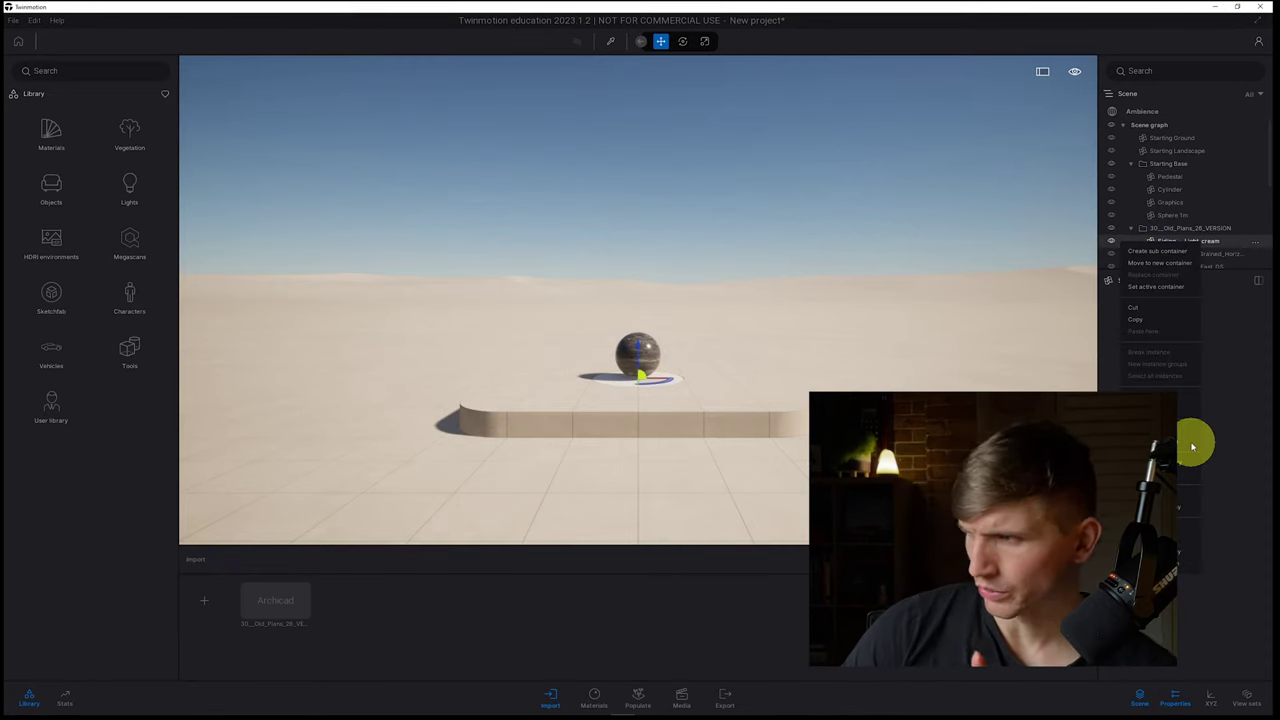
pyautogui.click(1158, 443)
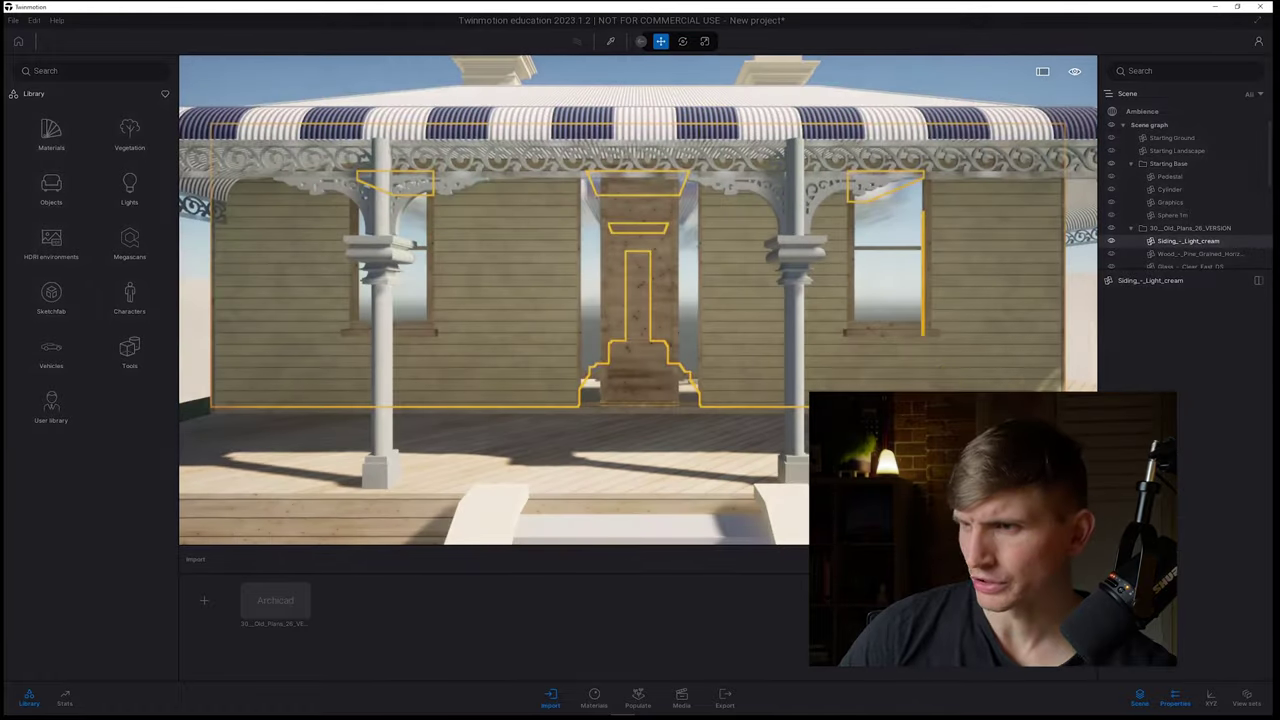
pyautogui.press('s')
pyautogui.moveTo(737, 357); pyautogui.dragTo(733, 352, button='right')
pyautogui.press('d')
pyautogui.moveTo(735, 350); pyautogui.dragTo(755, 375)
pyautogui.click(681, 697)
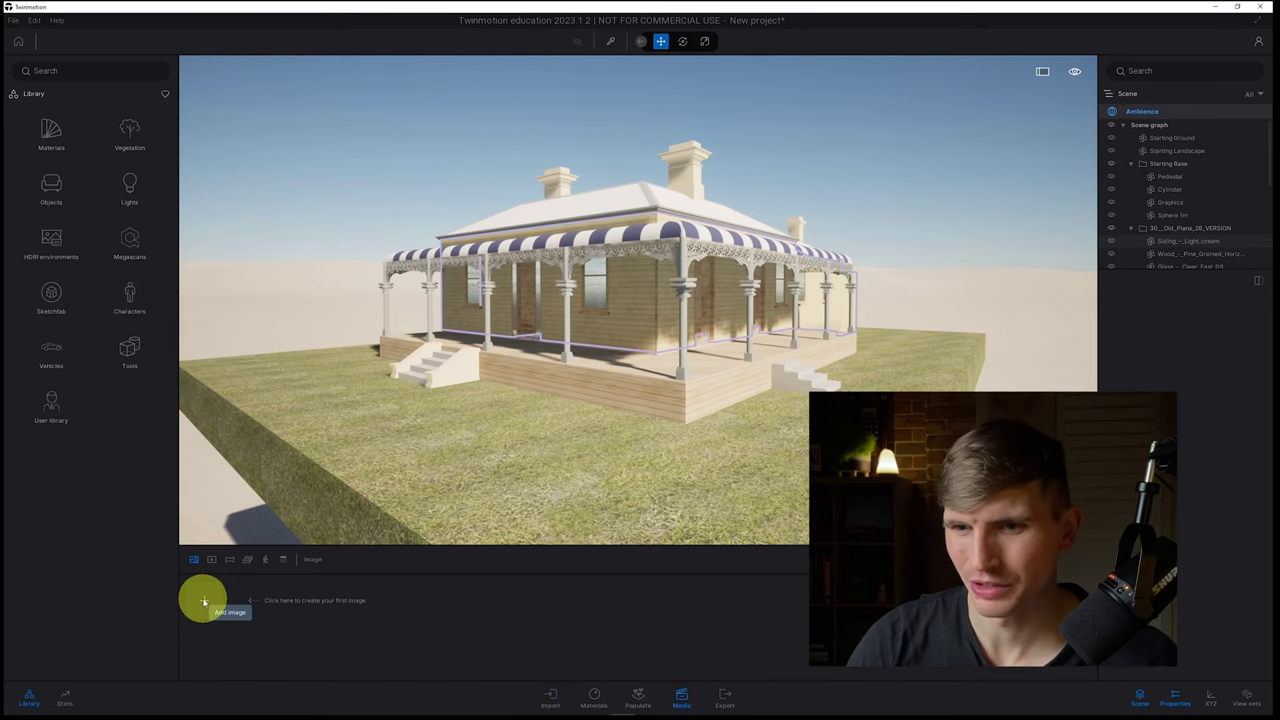
pyautogui.click(204, 601)
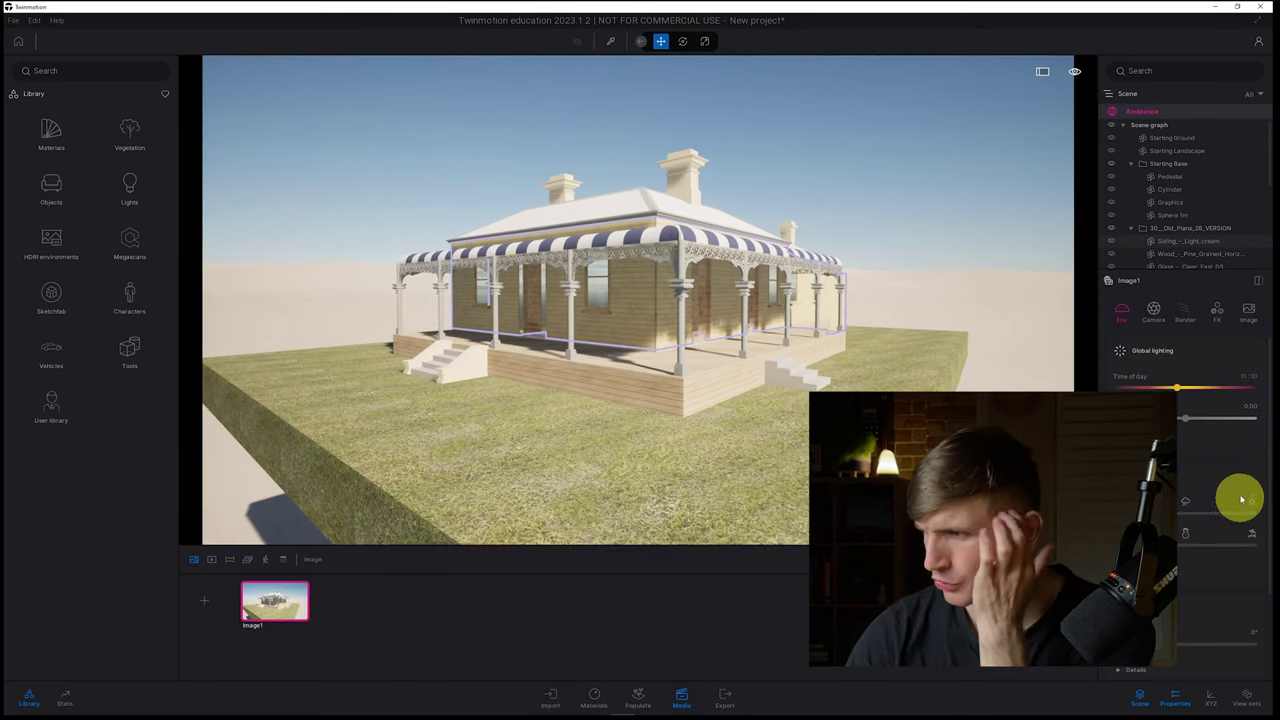
# Step: Set the image's camera focal length to 50 mm and reframe the whole house from farther back
pyautogui.click(1152, 312)
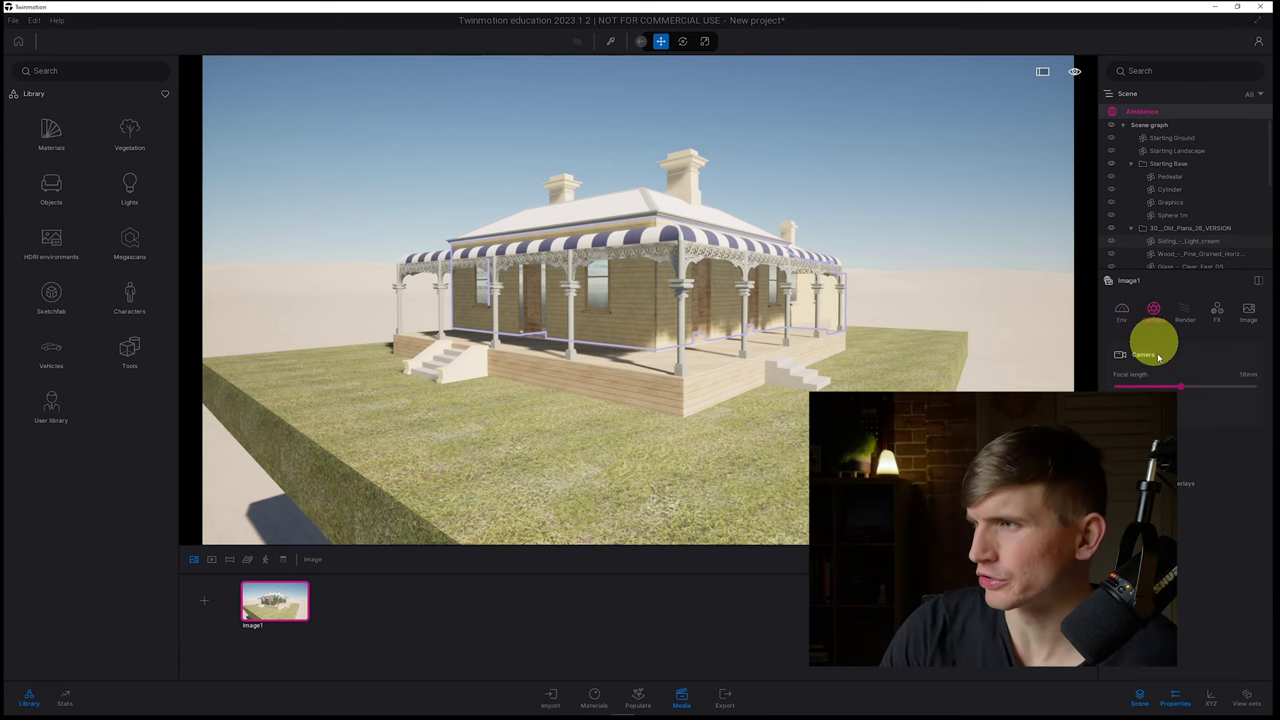
pyautogui.moveTo(1183, 388); pyautogui.dragTo(1222, 390)
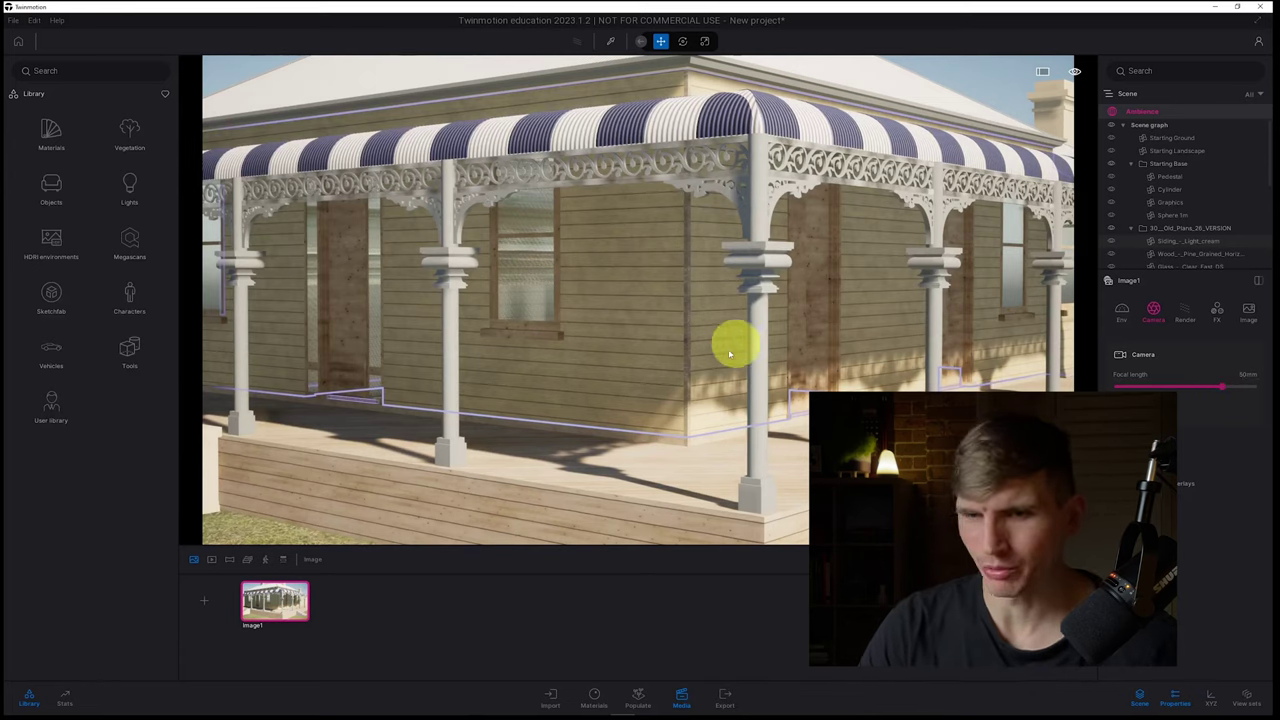
pyautogui.scroll(-8, 727, 352)
pyautogui.moveTo(727, 351); pyautogui.dragTo(727, 350, button='right')
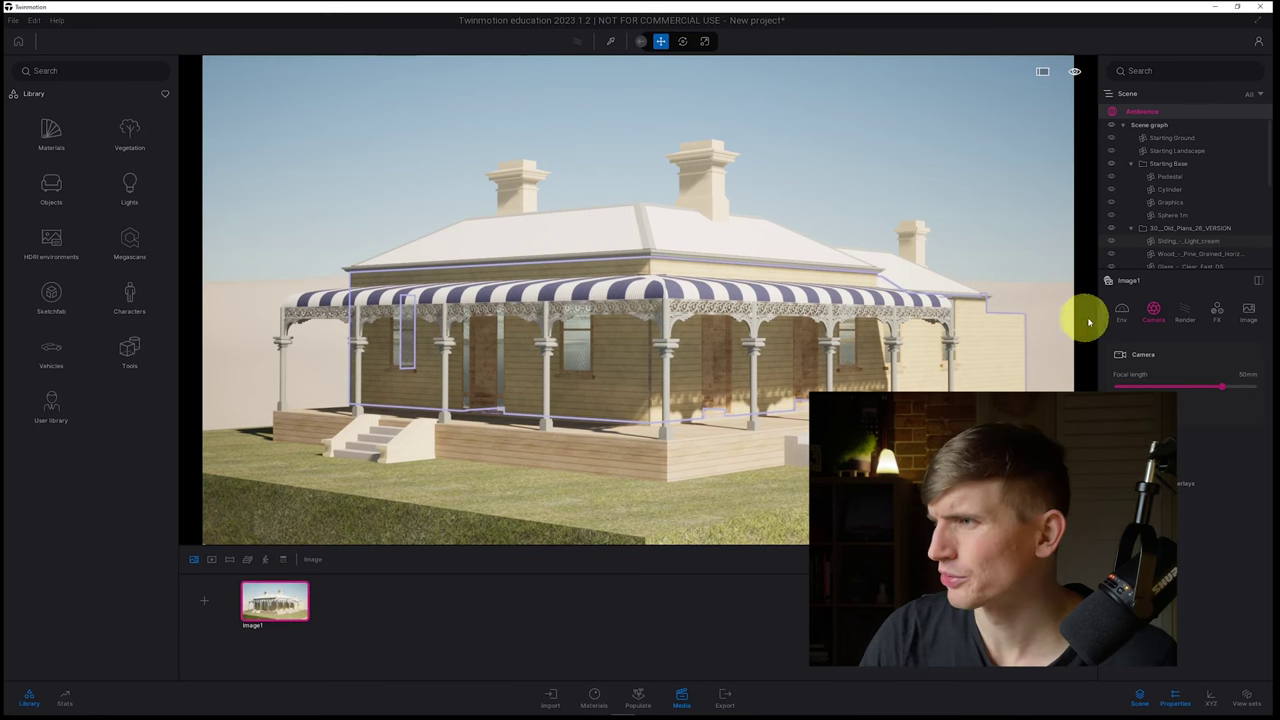
# Step: Place the image's geographic location on Australia's east coast and set the north offset to 131°
pyautogui.click(1124, 311)
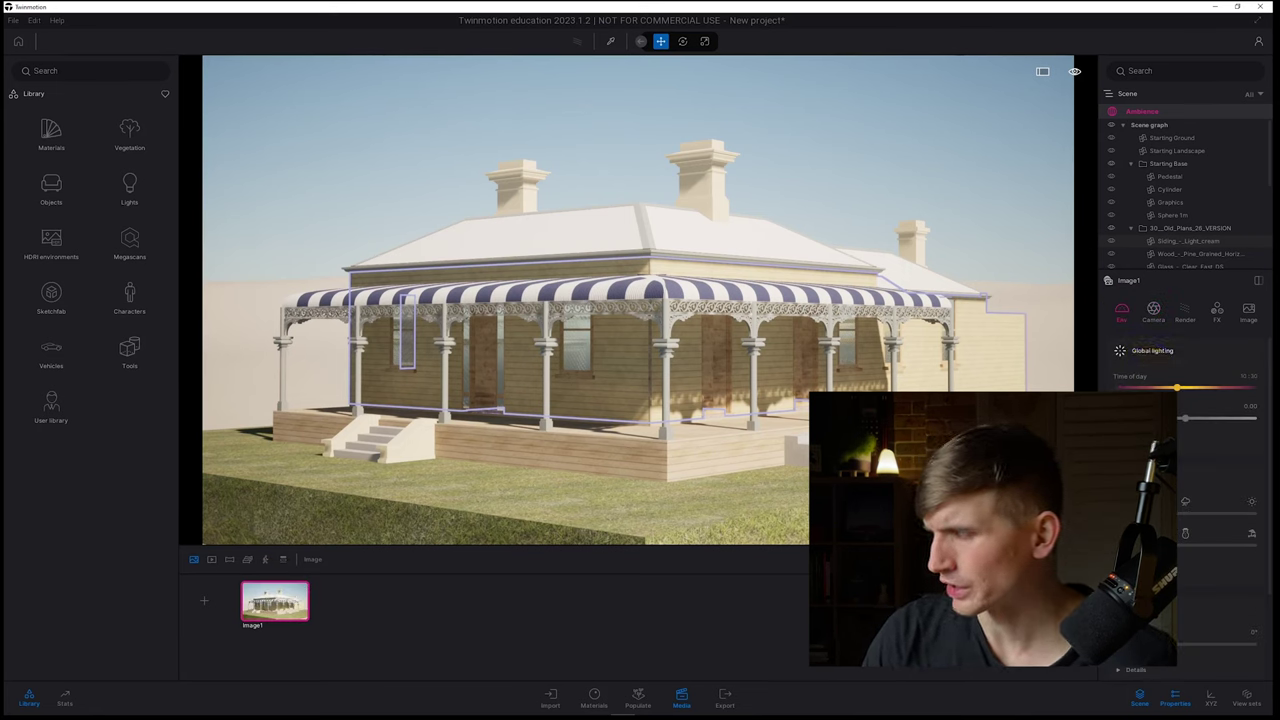
pyautogui.scroll(-4, 1160, 480)
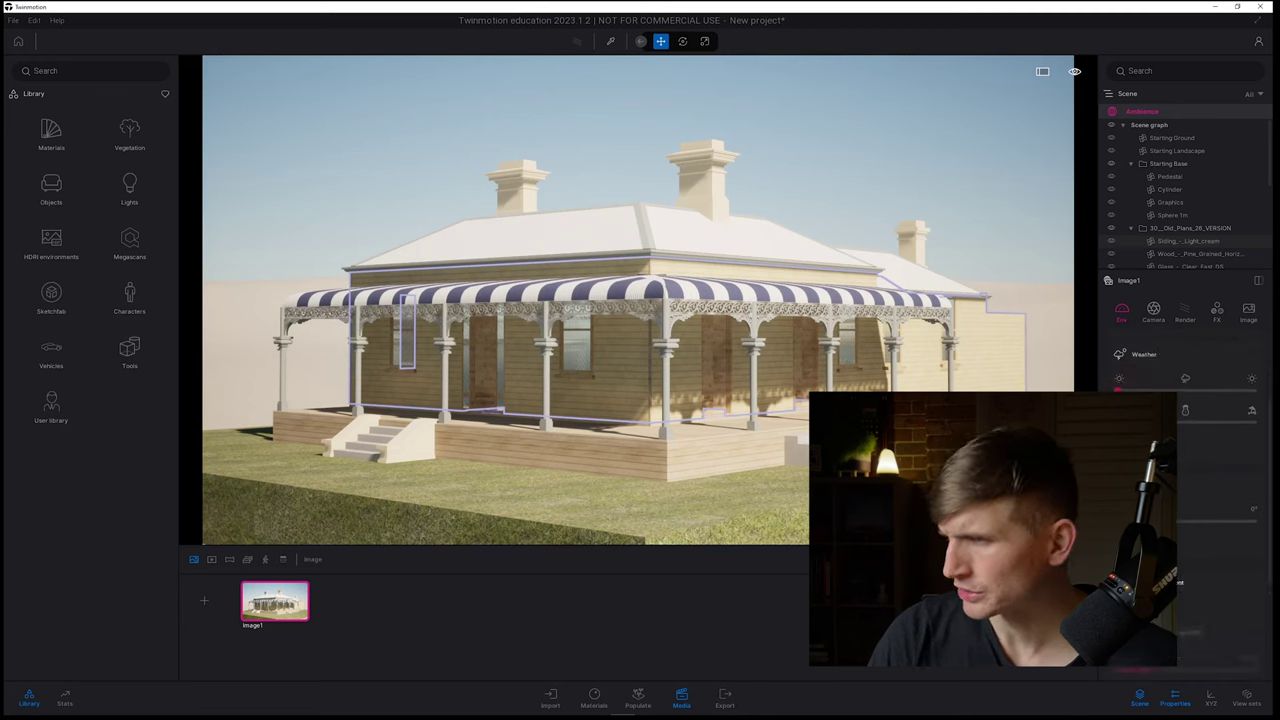
pyautogui.scroll(-3, 1193, 628)
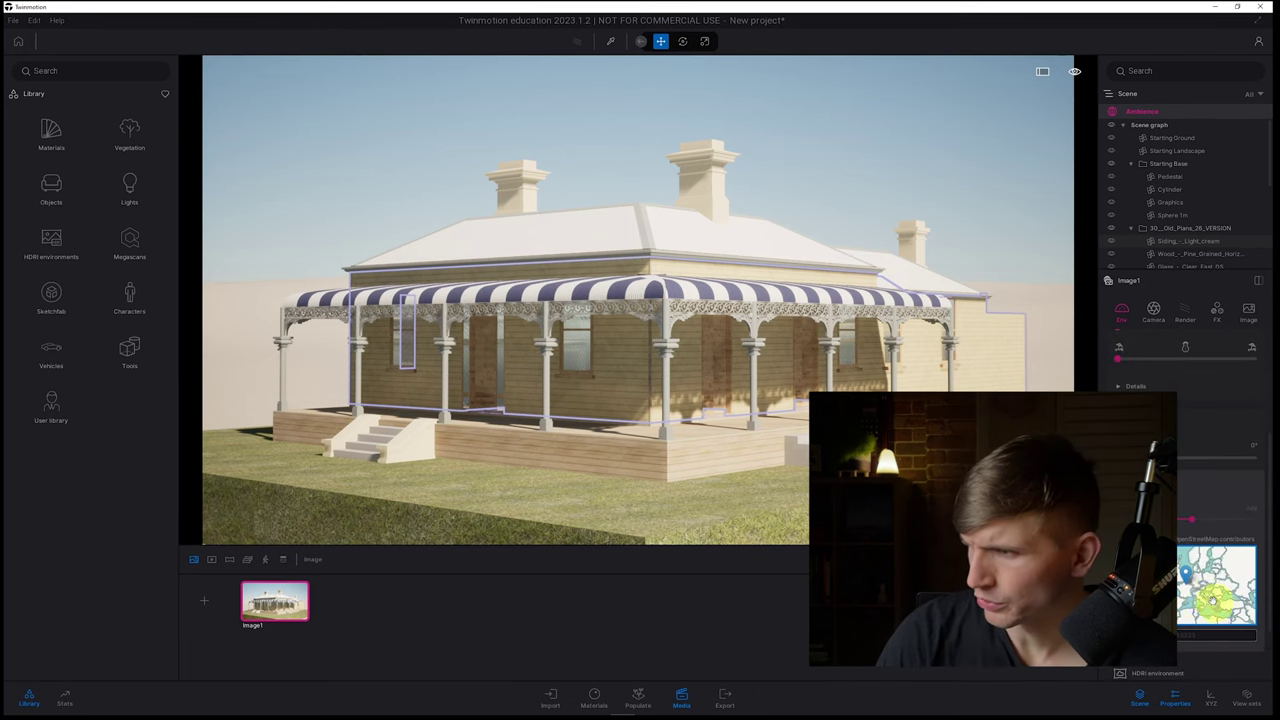
pyautogui.moveTo(1213, 600); pyautogui.dragTo(1170, 566)
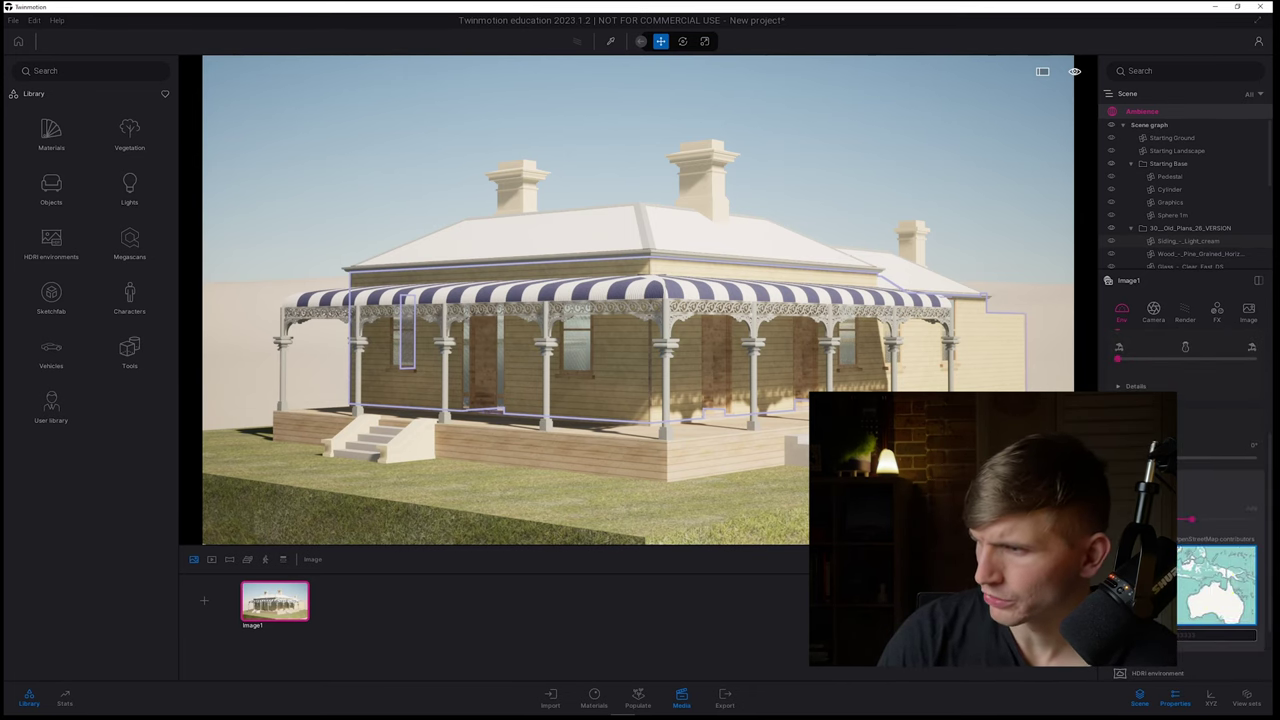
pyautogui.click(1207, 595)
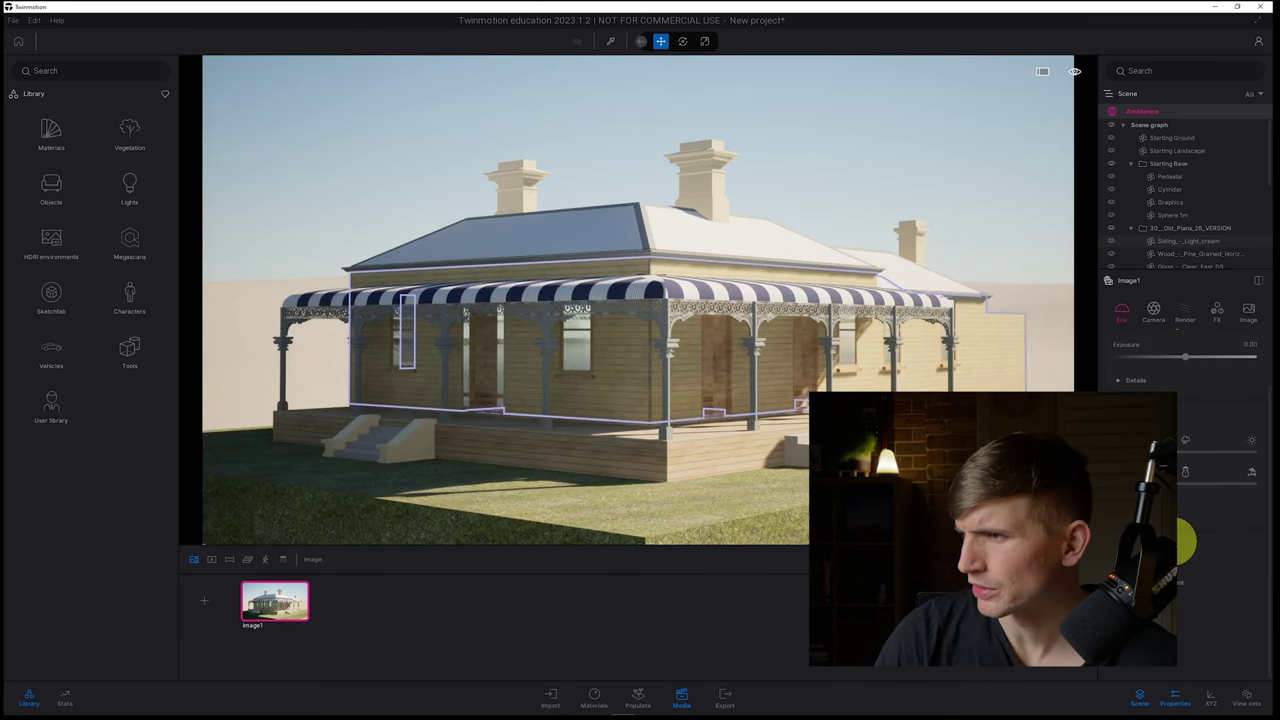
pyautogui.scroll(-4, 1168, 538)
pyautogui.moveTo(1118, 458); pyautogui.dragTo(1169, 458)
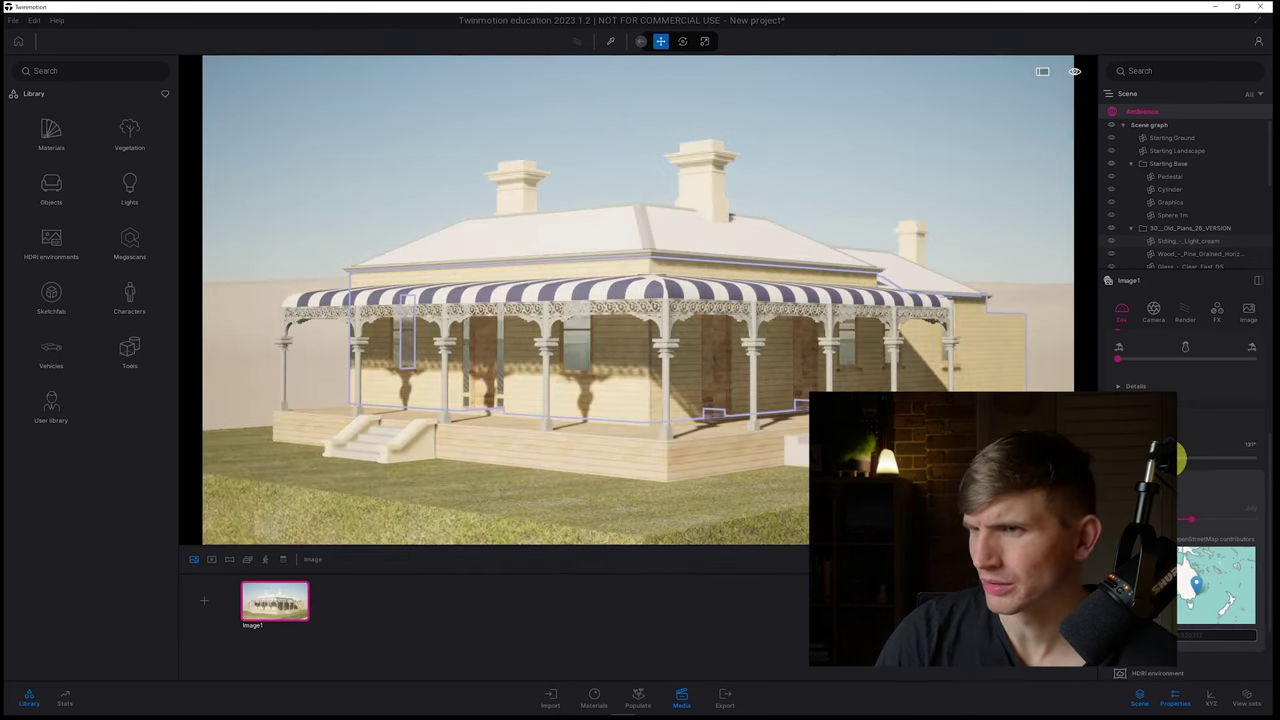
# Step: Set the image's time of day to an earlier morning hour and lower the exposure slightly
pyautogui.scroll(4, 1168, 382)
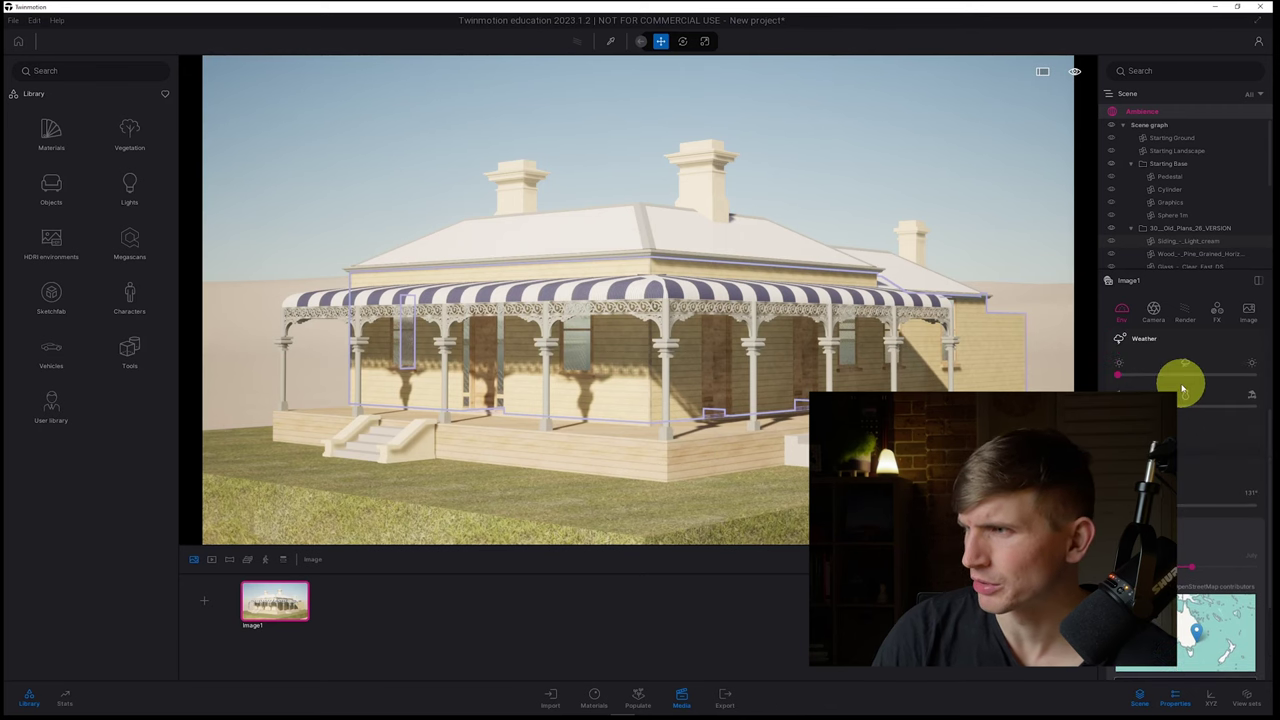
pyautogui.moveTo(1172, 387); pyautogui.dragTo(1165, 385)
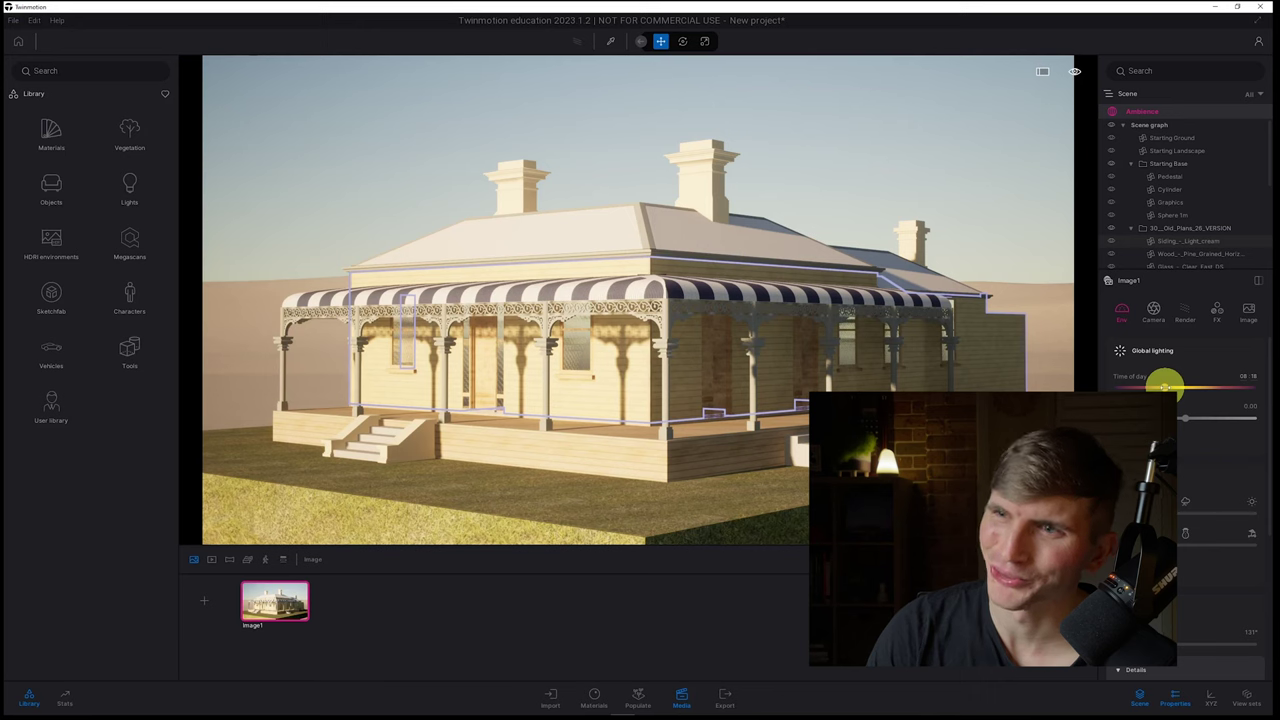
pyautogui.moveTo(1164, 387); pyautogui.dragTo(1183, 418)
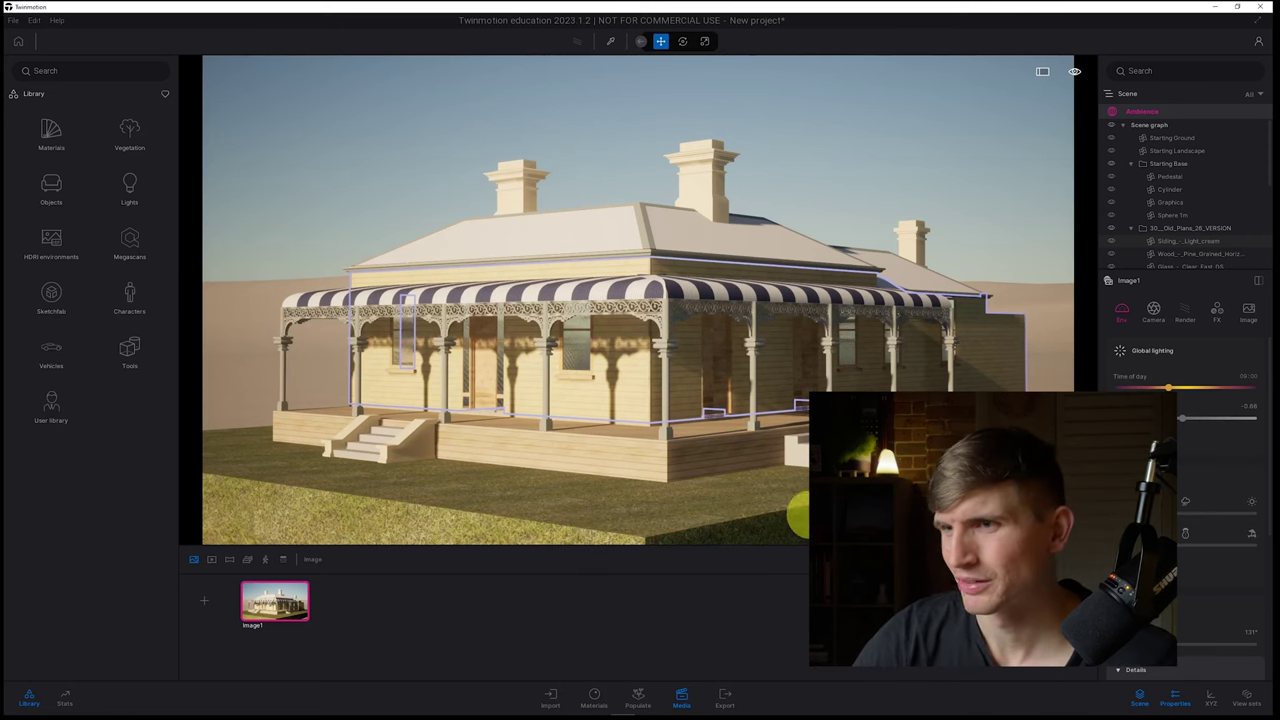
# Step: Try a metal material from the library on the house's steel veranda posts, then undo the change
pyautogui.click(668, 368)
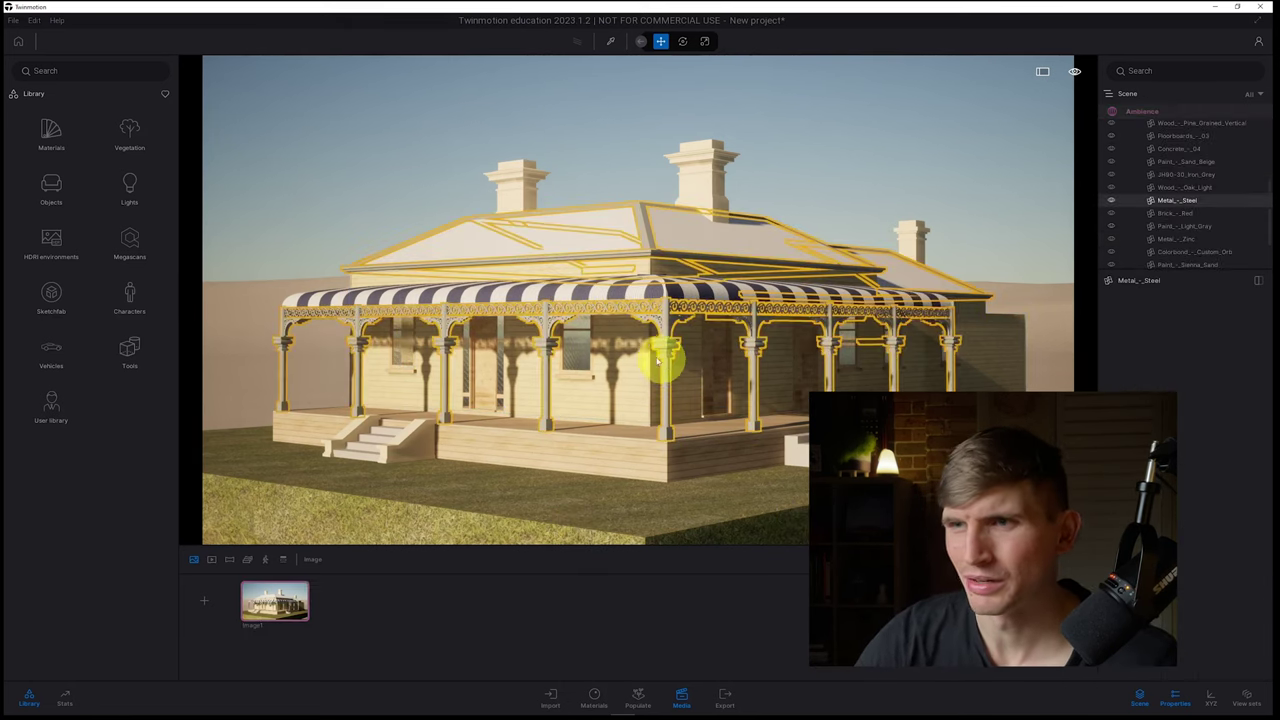
pyautogui.click(36, 137)
pyautogui.click(84, 191)
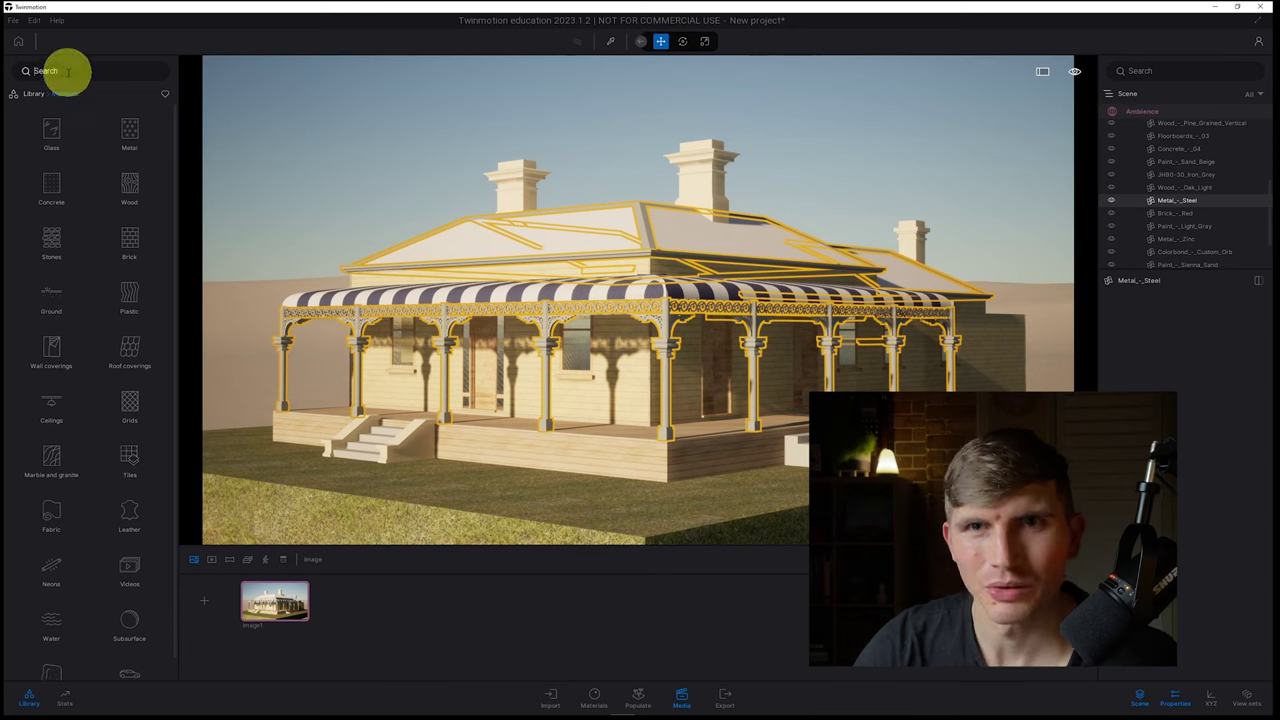
pyautogui.press('BackSpace')
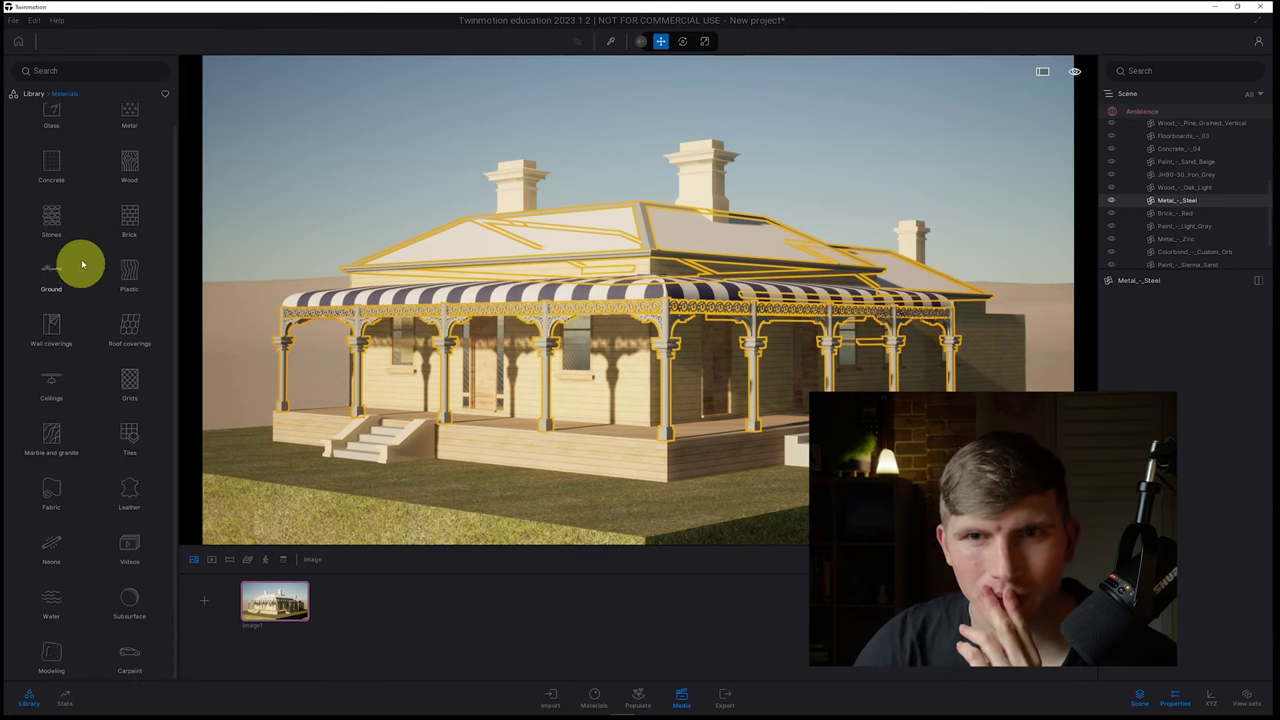
pyautogui.click(133, 135)
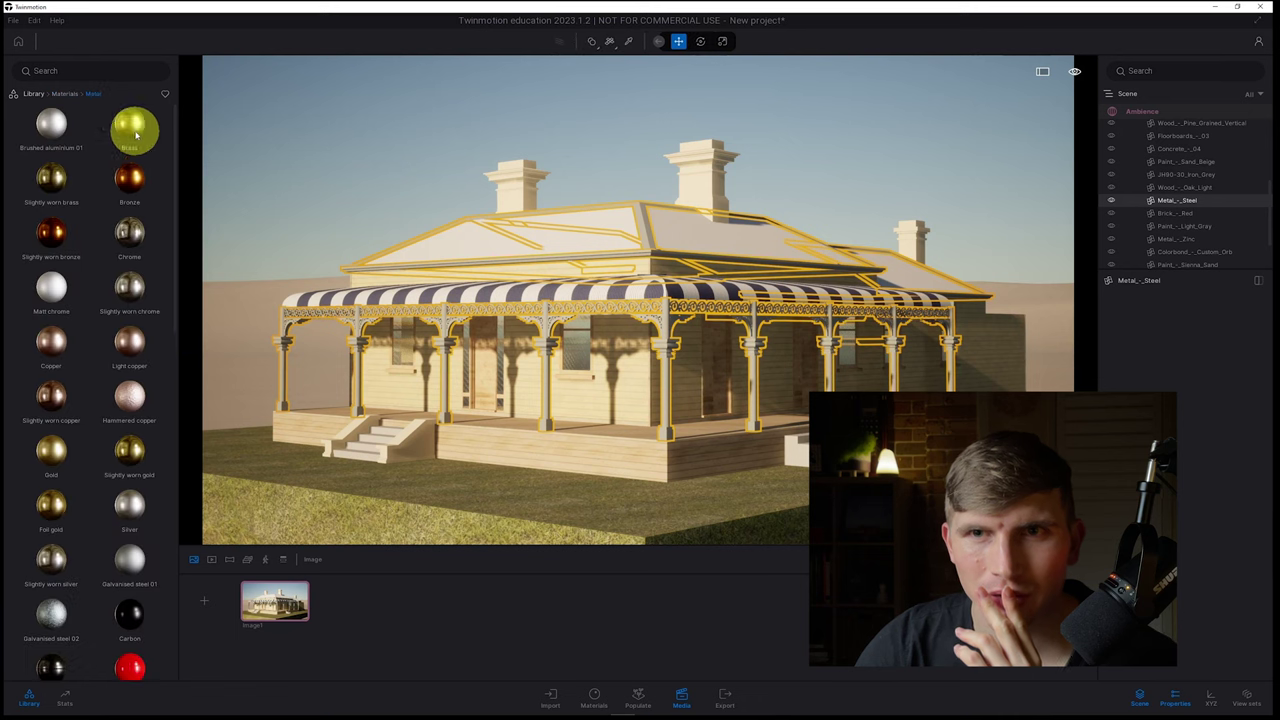
pyautogui.moveTo(49, 128); pyautogui.dragTo(617, 288)
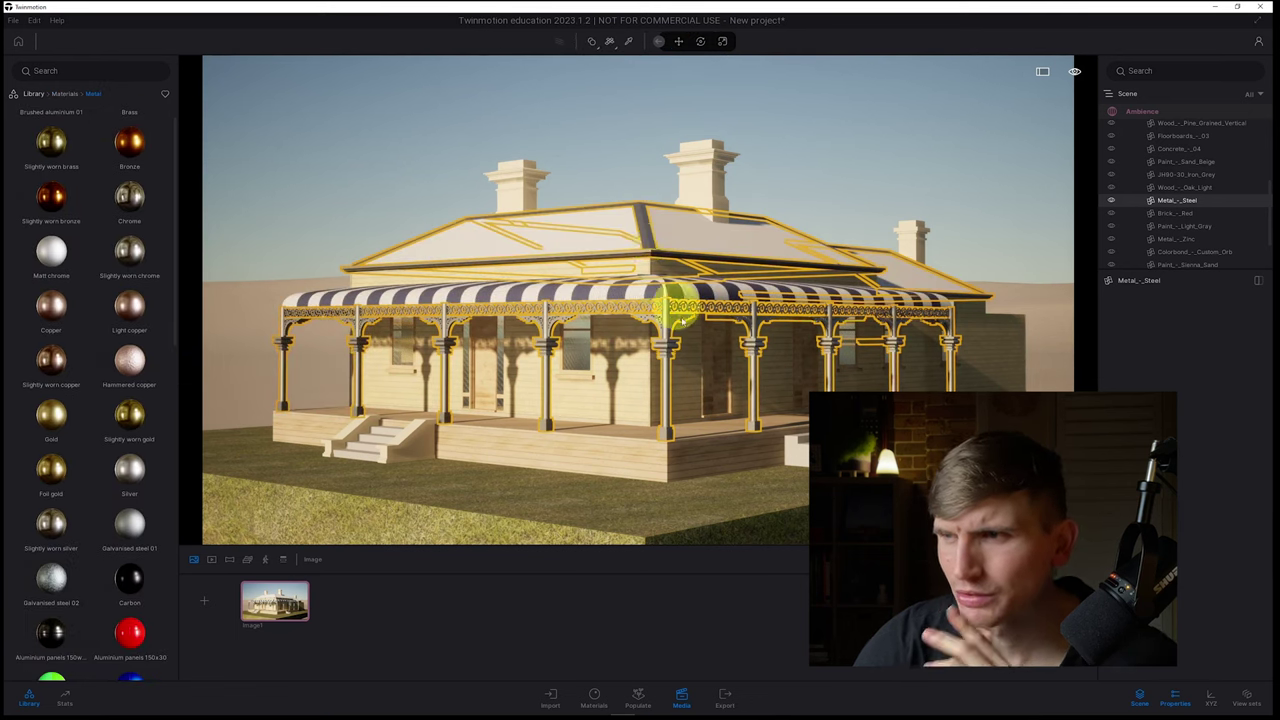
pyautogui.click(692, 358)
pyautogui.hotkey('ctrl', 'z')
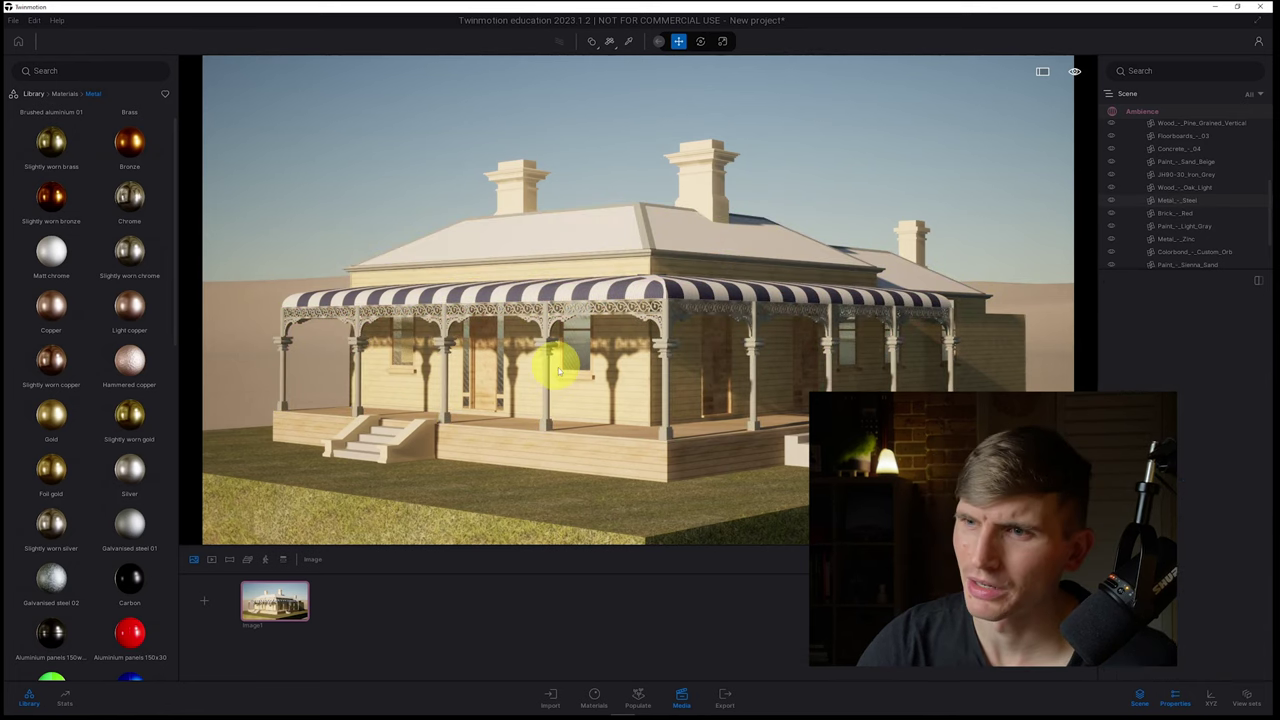
# Step: Apply the library's Clear glass material to the house's window panes
pyautogui.click(590, 373)
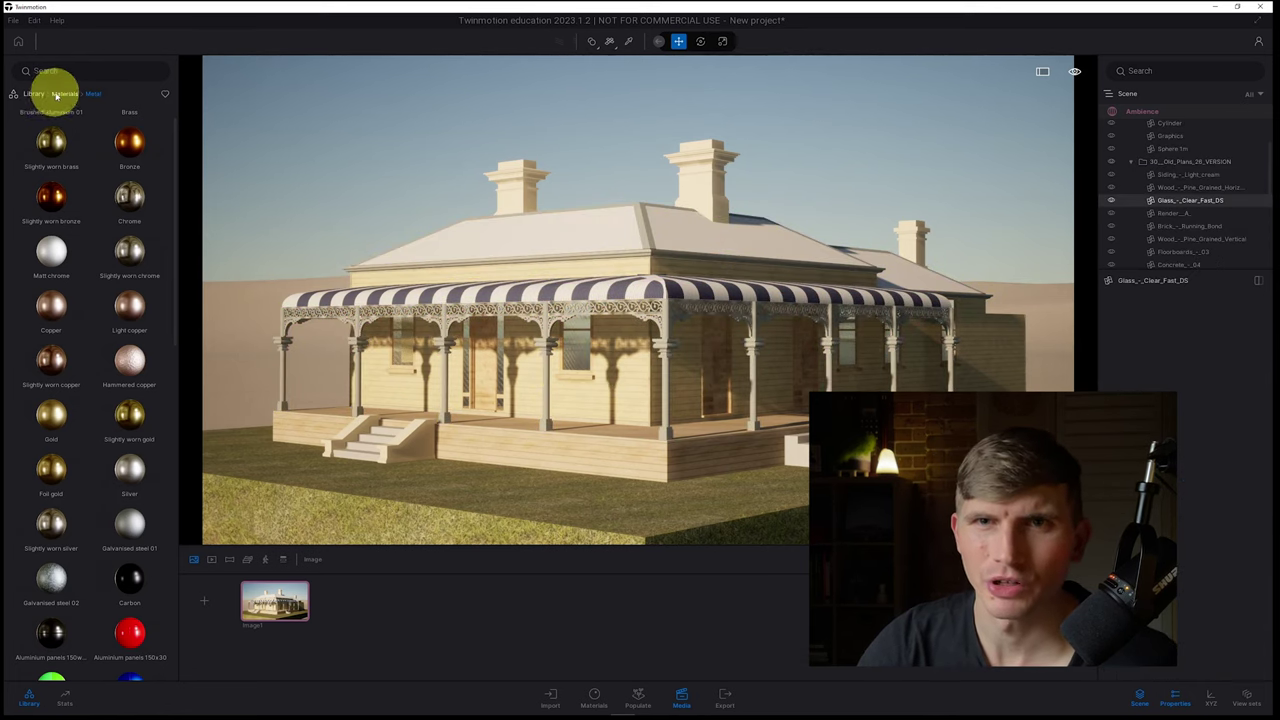
pyautogui.click(62, 94)
pyautogui.click(60, 133)
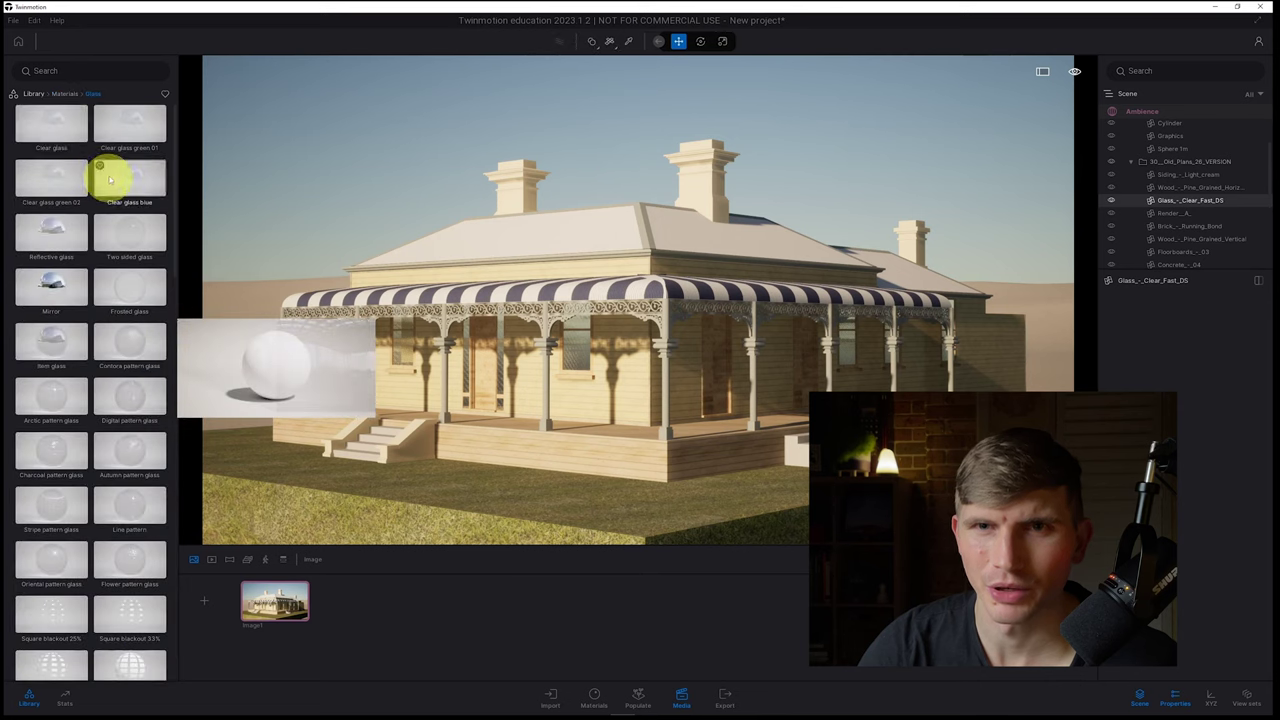
pyautogui.moveTo(63, 120); pyautogui.dragTo(575, 355)
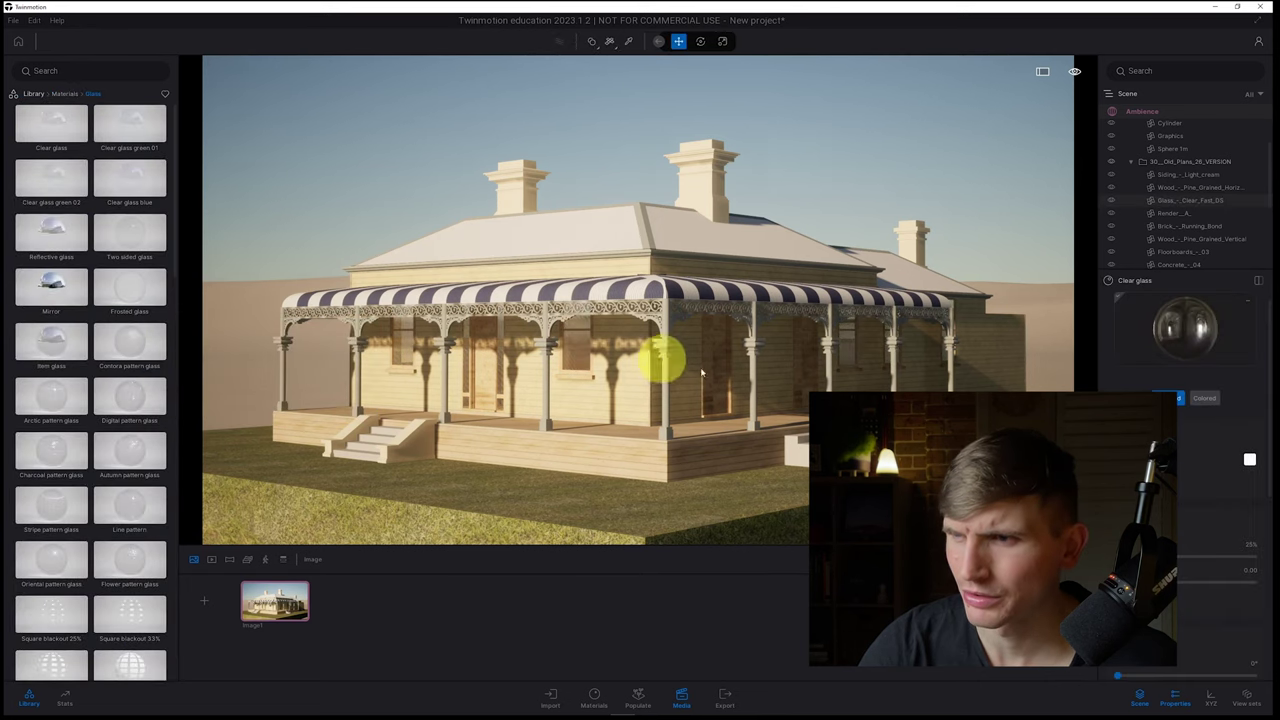
pyautogui.press('Escape')
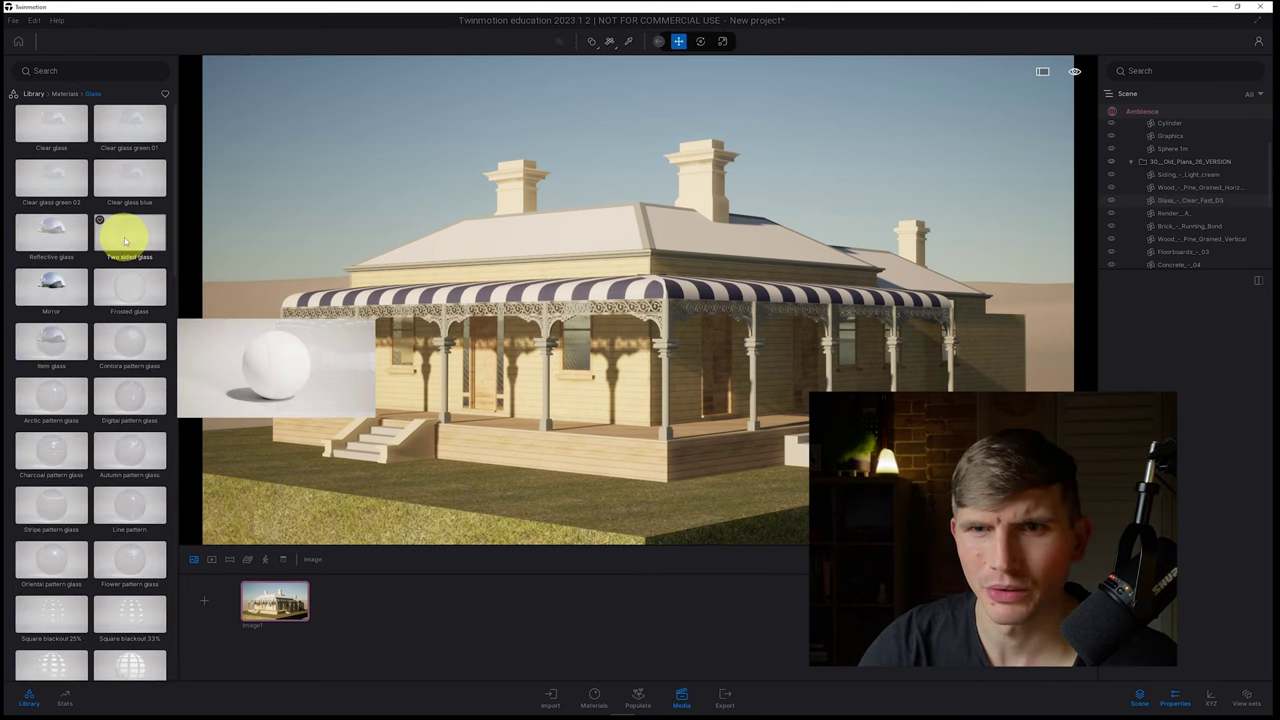
pyautogui.scroll(-1, 125, 262)
pyautogui.scroll(1, 126, 264)
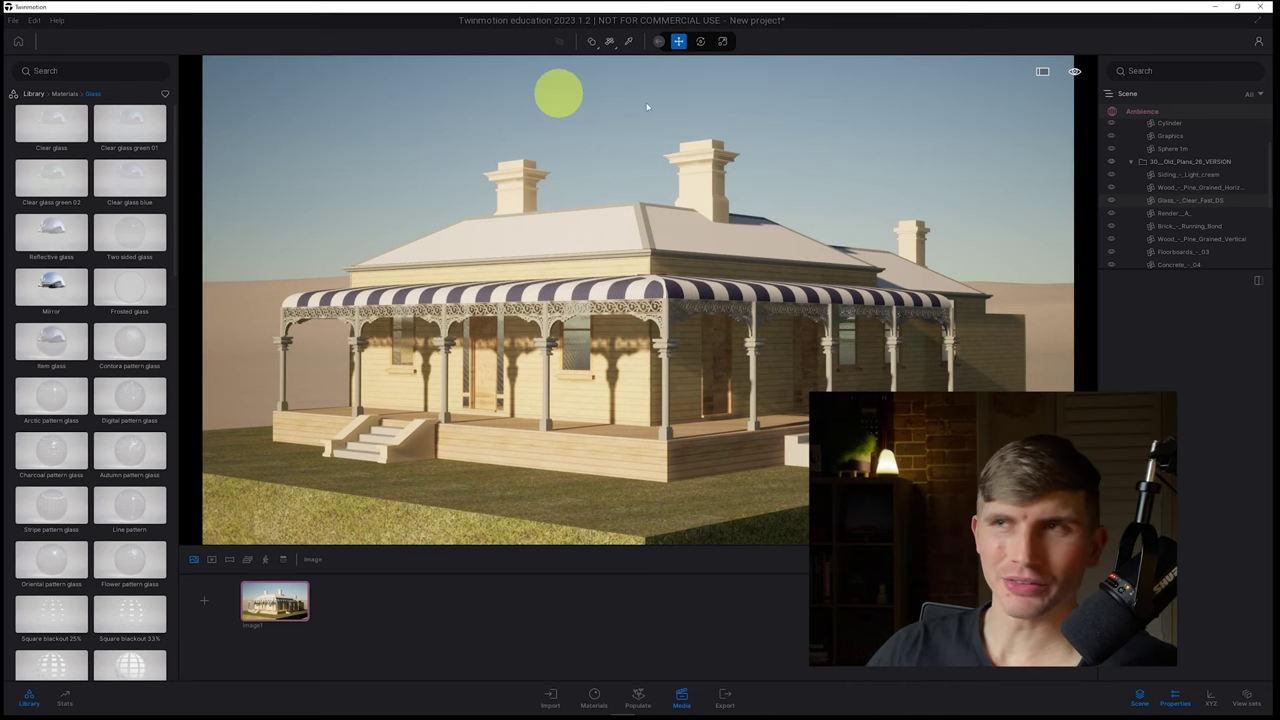
pyautogui.click(20, 42)
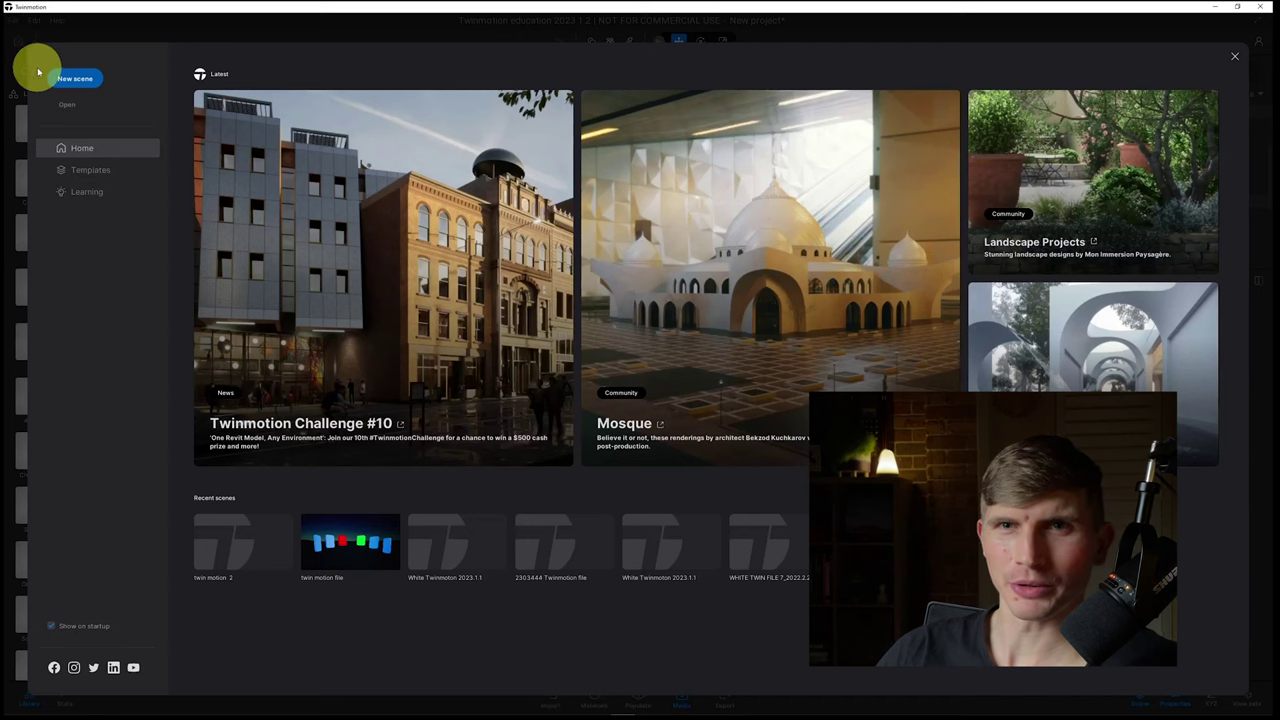
pyautogui.click(1235, 56)
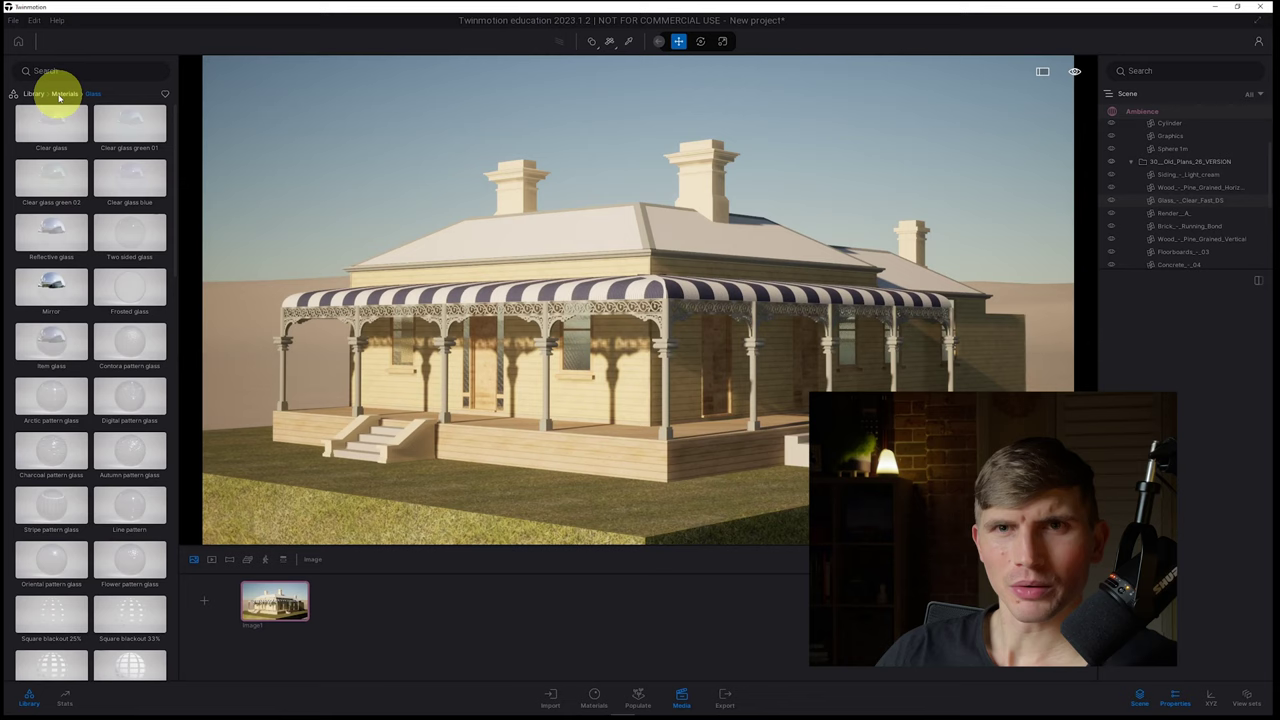
# Step: Find the Turkey Oak among the library's vegetation trees and place one in the scene in front of the house
pyautogui.click(62, 94)
pyautogui.click(34, 93)
pyautogui.click(120, 131)
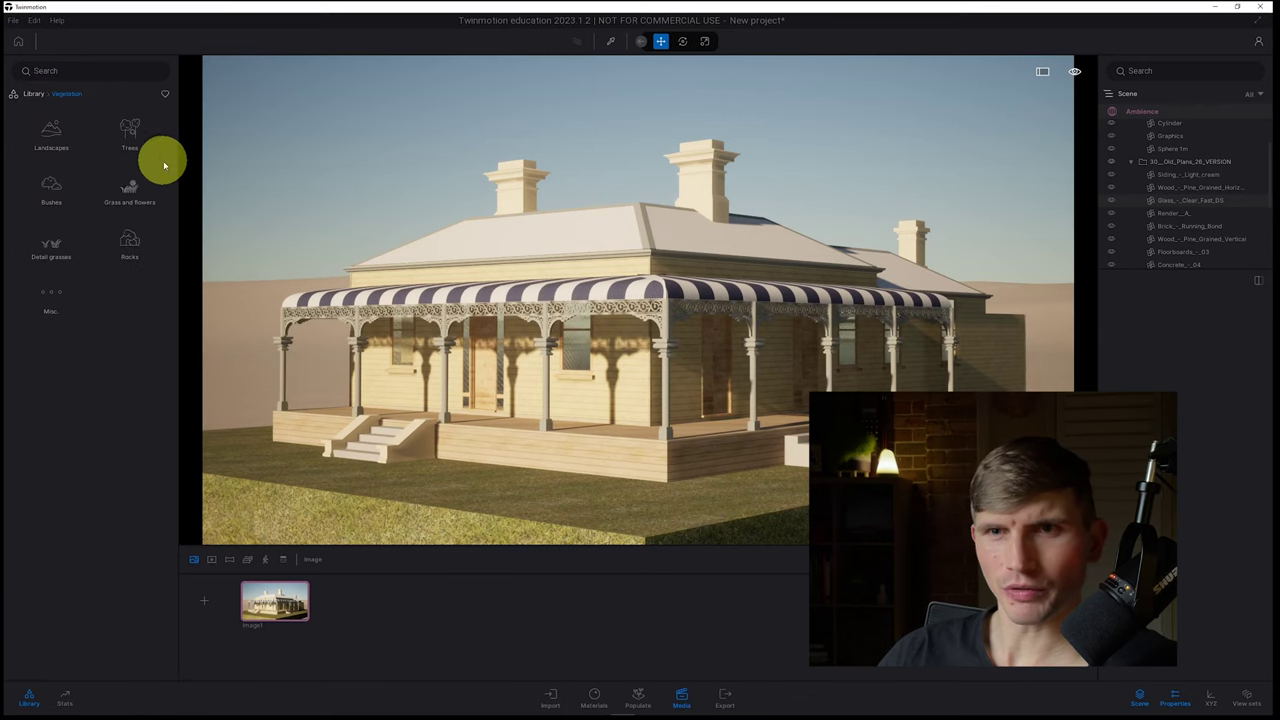
pyautogui.click(122, 130)
pyautogui.scroll(-5, 142, 477)
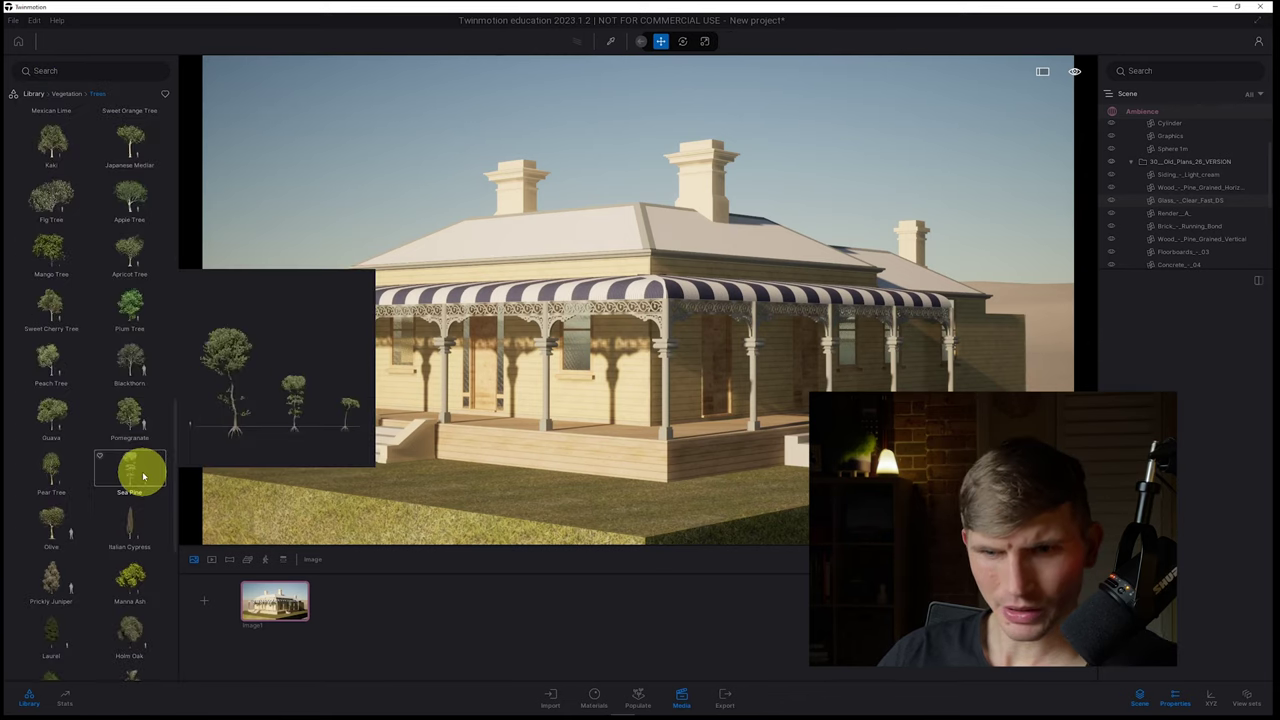
pyautogui.scroll(-10, 142, 477)
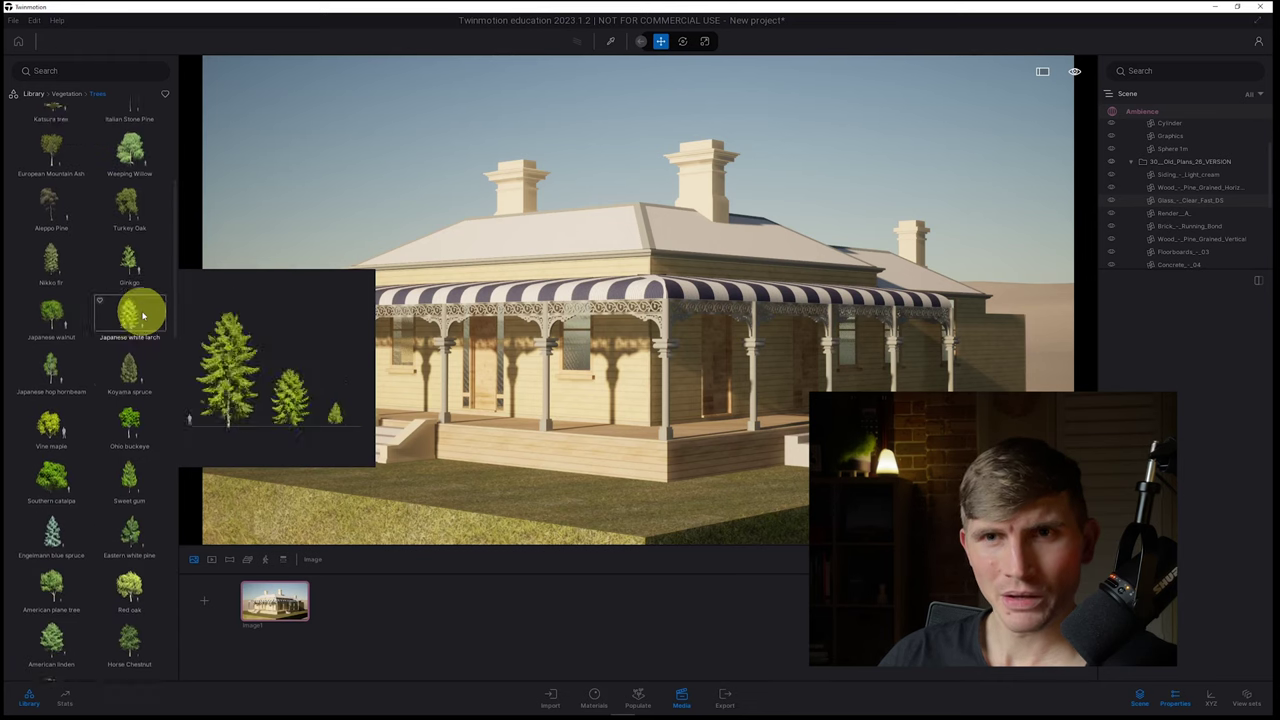
pyautogui.scroll(1, 142, 316)
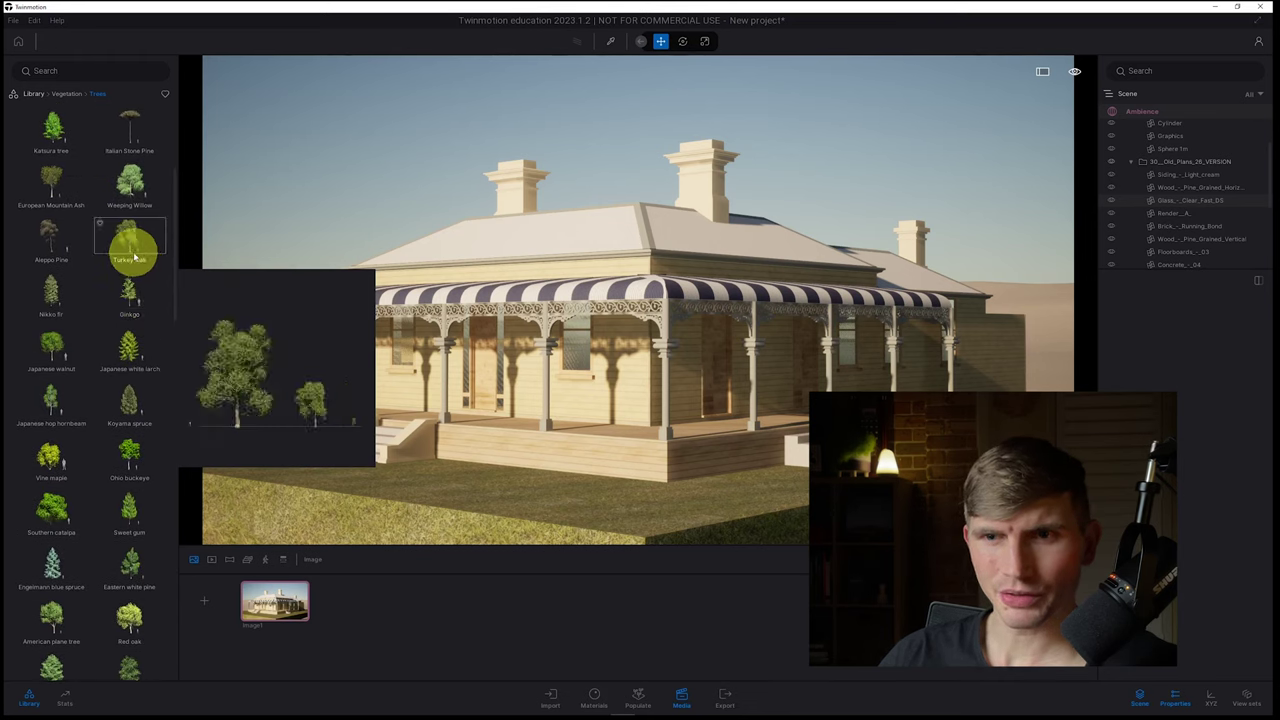
pyautogui.moveTo(140, 247); pyautogui.dragTo(511, 443)
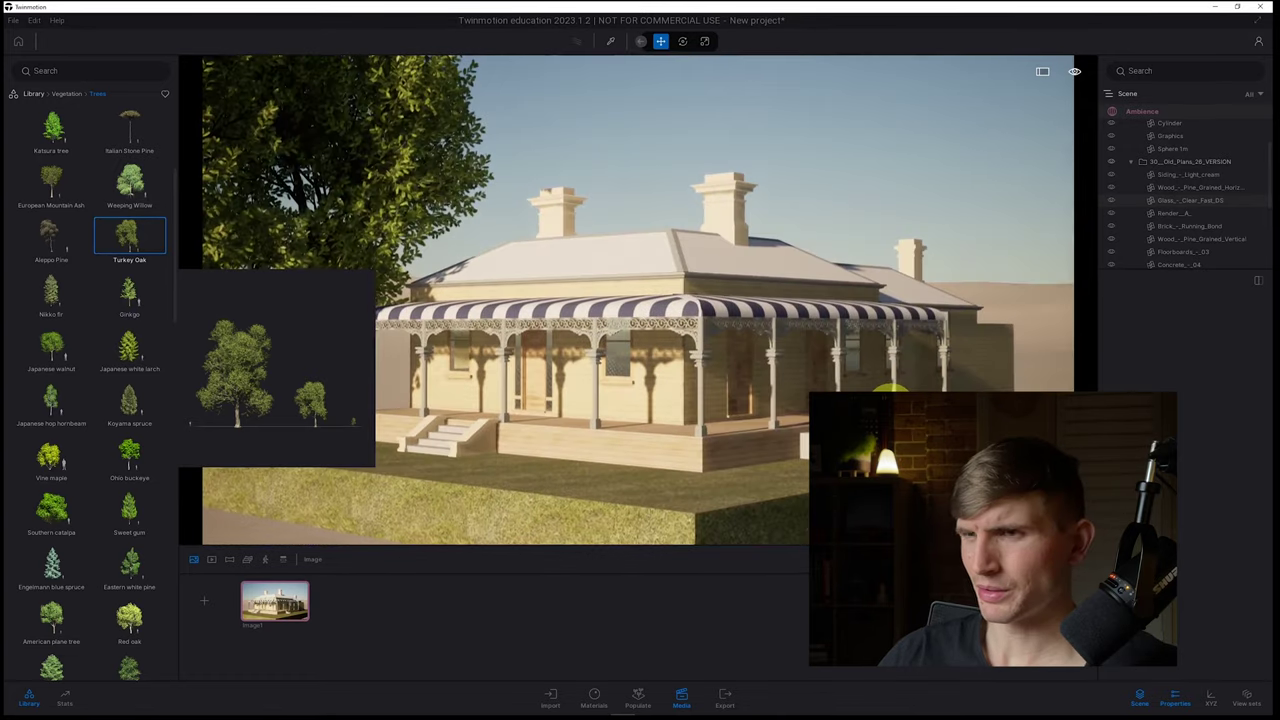
# Step: Place a second Turkey Oak beyond the edge of the lawn and move the first one beside it, away from the house
pyautogui.scroll(-3, 511, 403)
pyautogui.moveTo(510, 404); pyautogui.dragTo(290, 389)
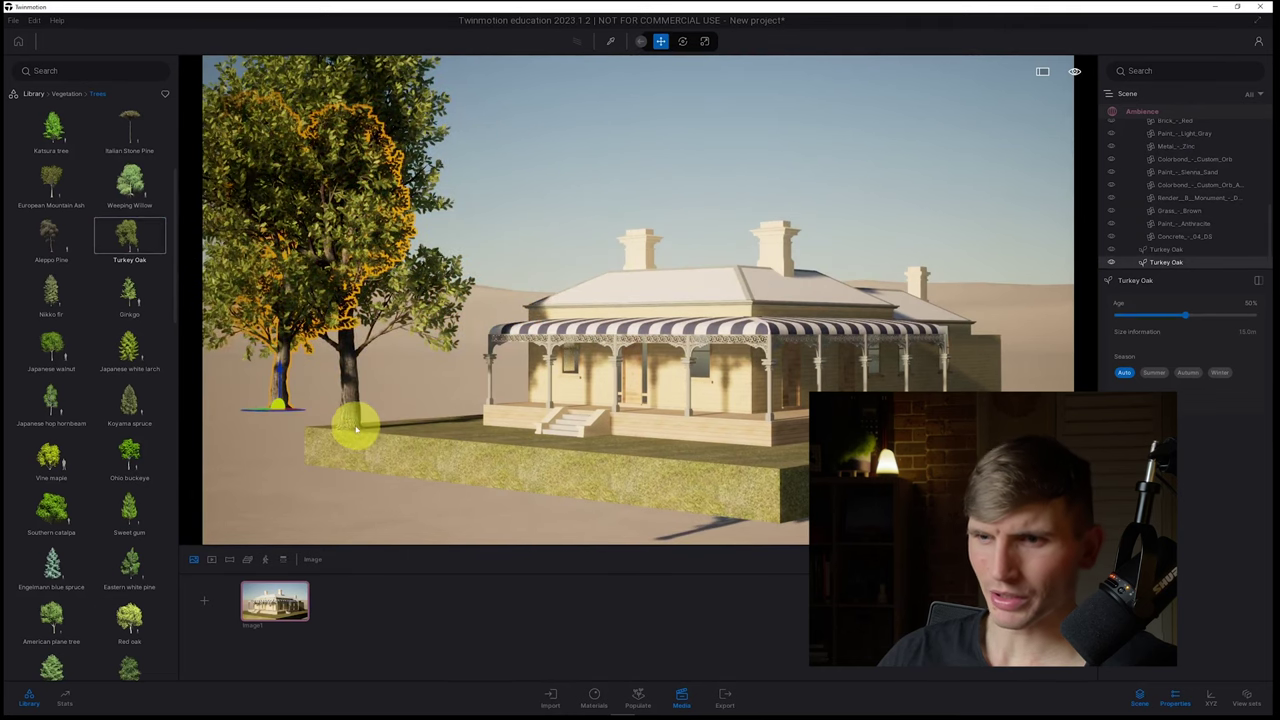
pyautogui.click(355, 428)
pyautogui.moveTo(368, 432); pyautogui.dragTo(250, 410)
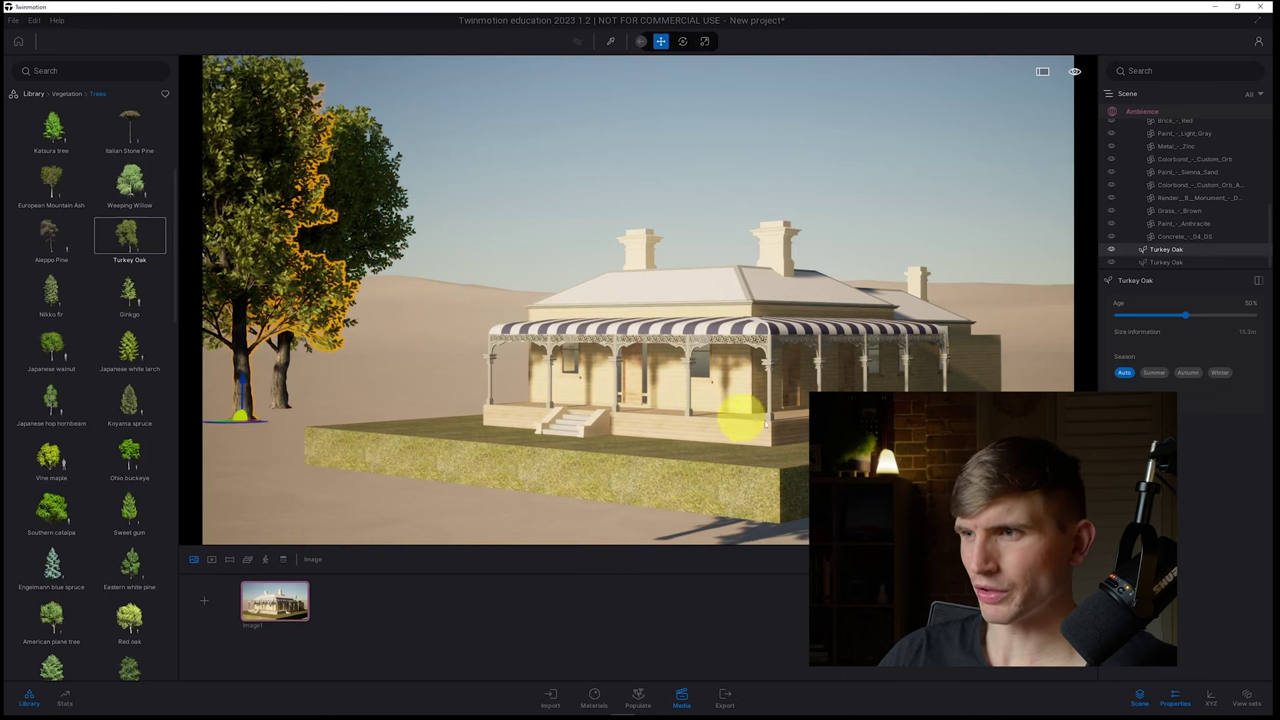
# Step: Set the image's time of day to just after 10:00 and its north offset to 188° to redirect the sunlight and shadows
pyautogui.moveTo(741, 418); pyautogui.dragTo(745, 422, button='middle')
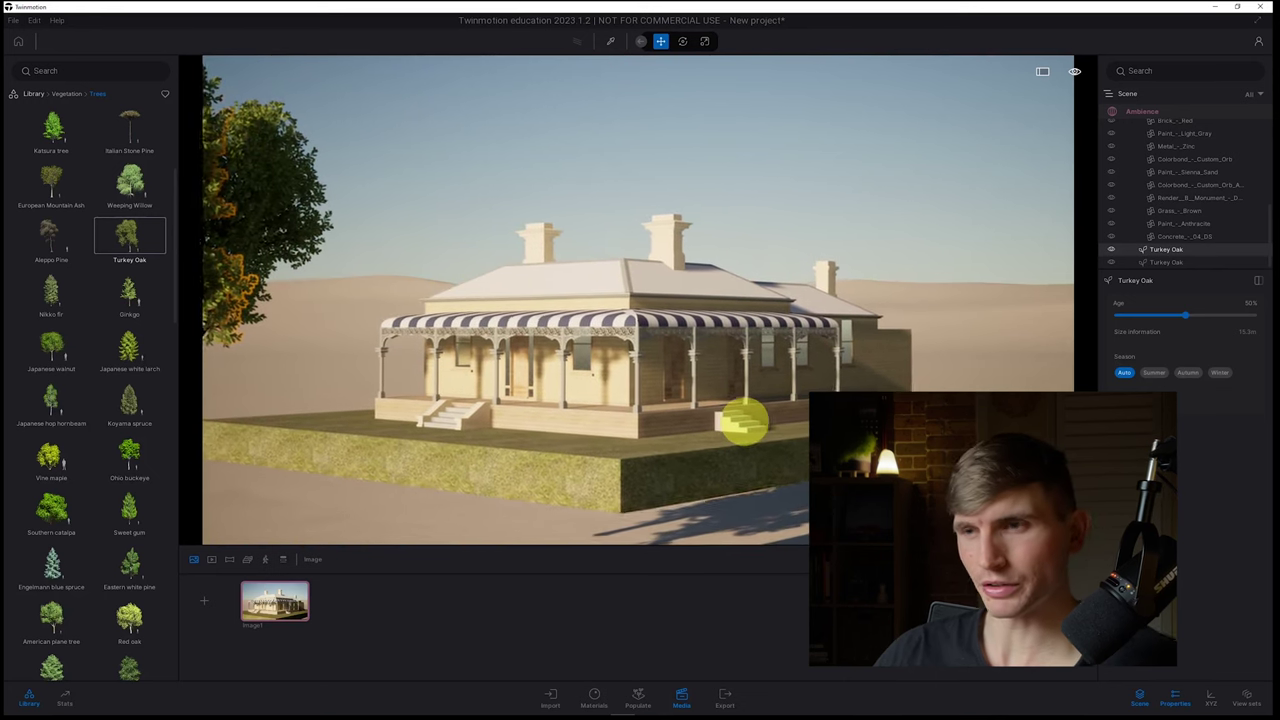
pyautogui.press('Left')
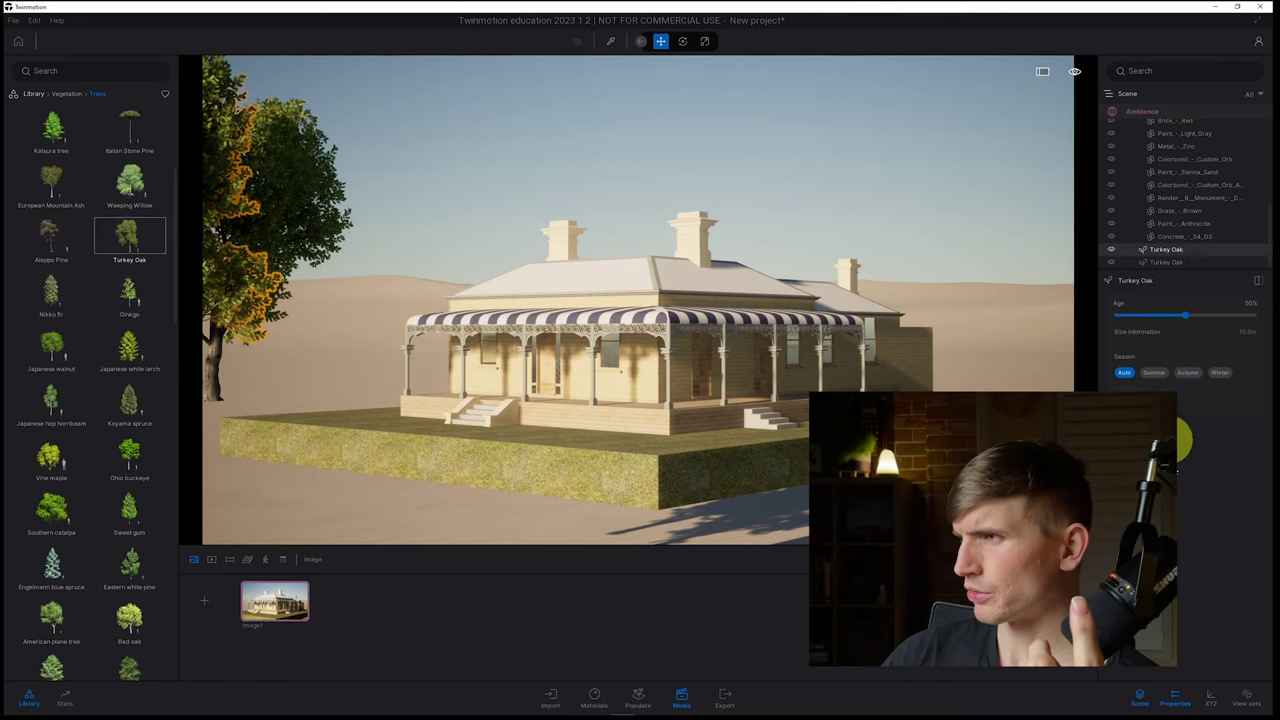
pyautogui.click(684, 697)
pyautogui.click(684, 697)
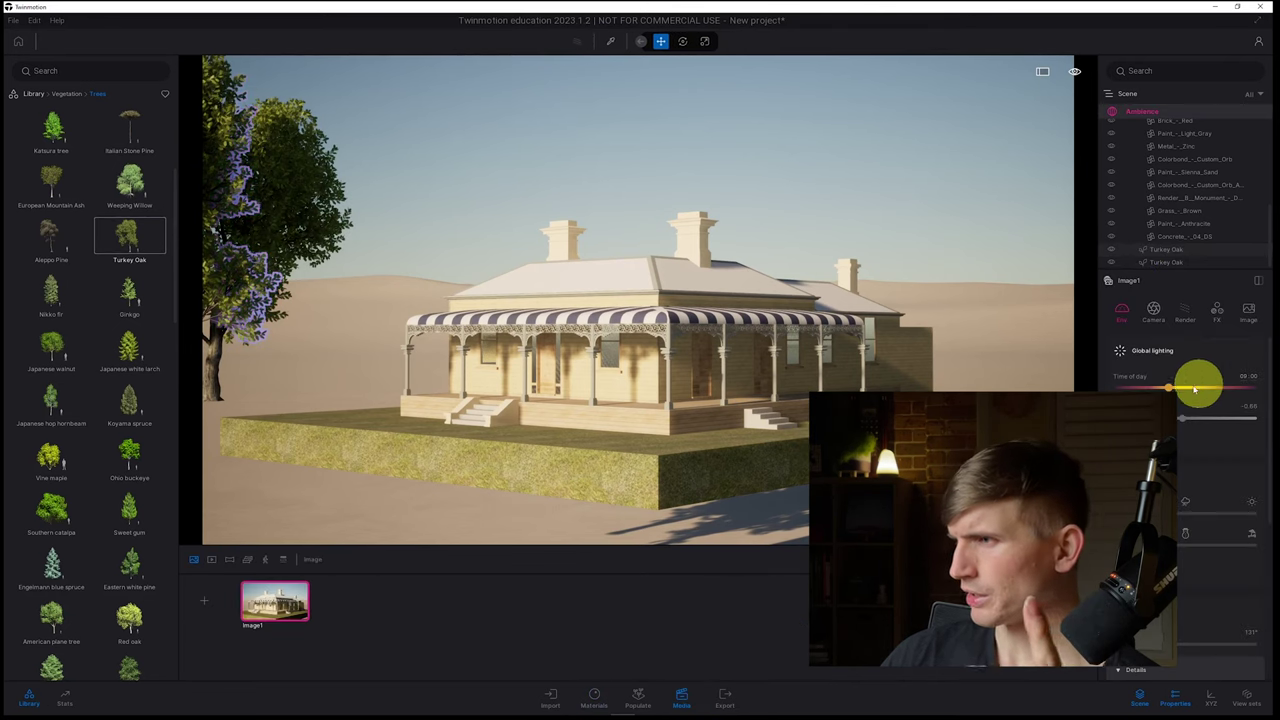
pyautogui.moveTo(1168, 385)
pyautogui.mouseDown()
pyautogui.moveTo(1146, 381)
pyautogui.moveTo(1186, 391)
pyautogui.moveTo(1170, 388)
pyautogui.mouseUp()
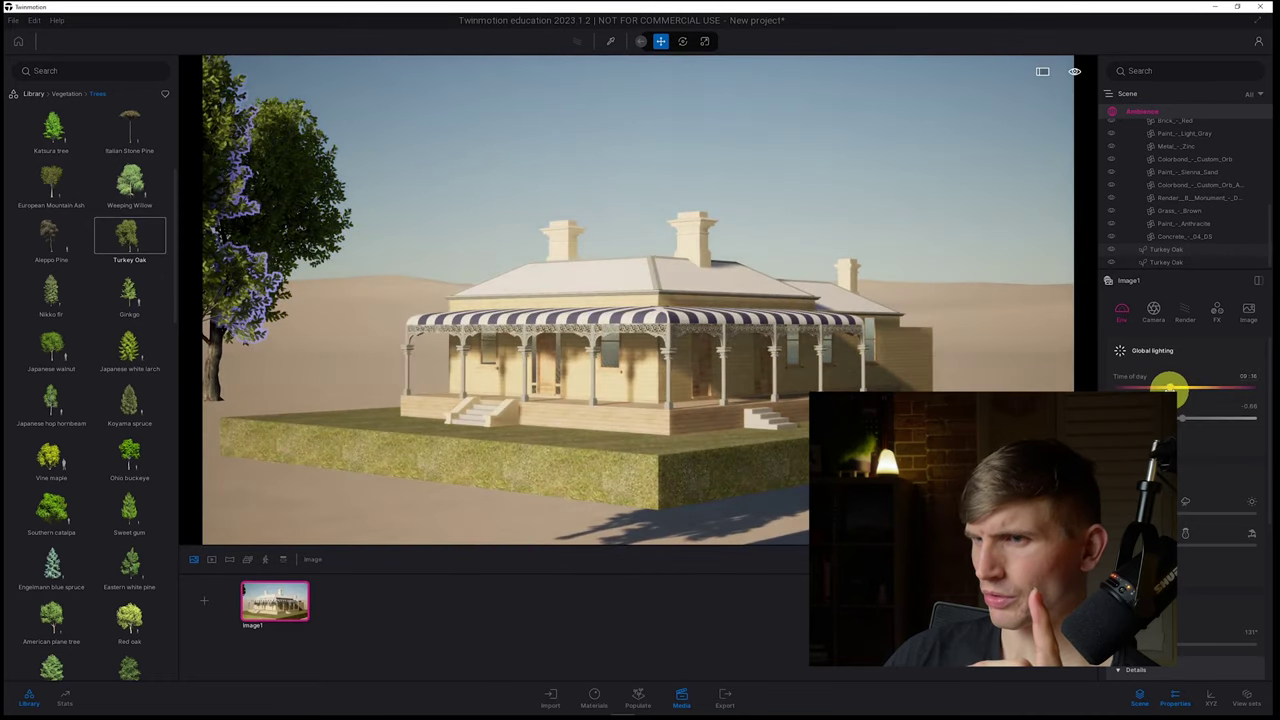
pyautogui.moveTo(1205, 643); pyautogui.dragTo(1188, 645)
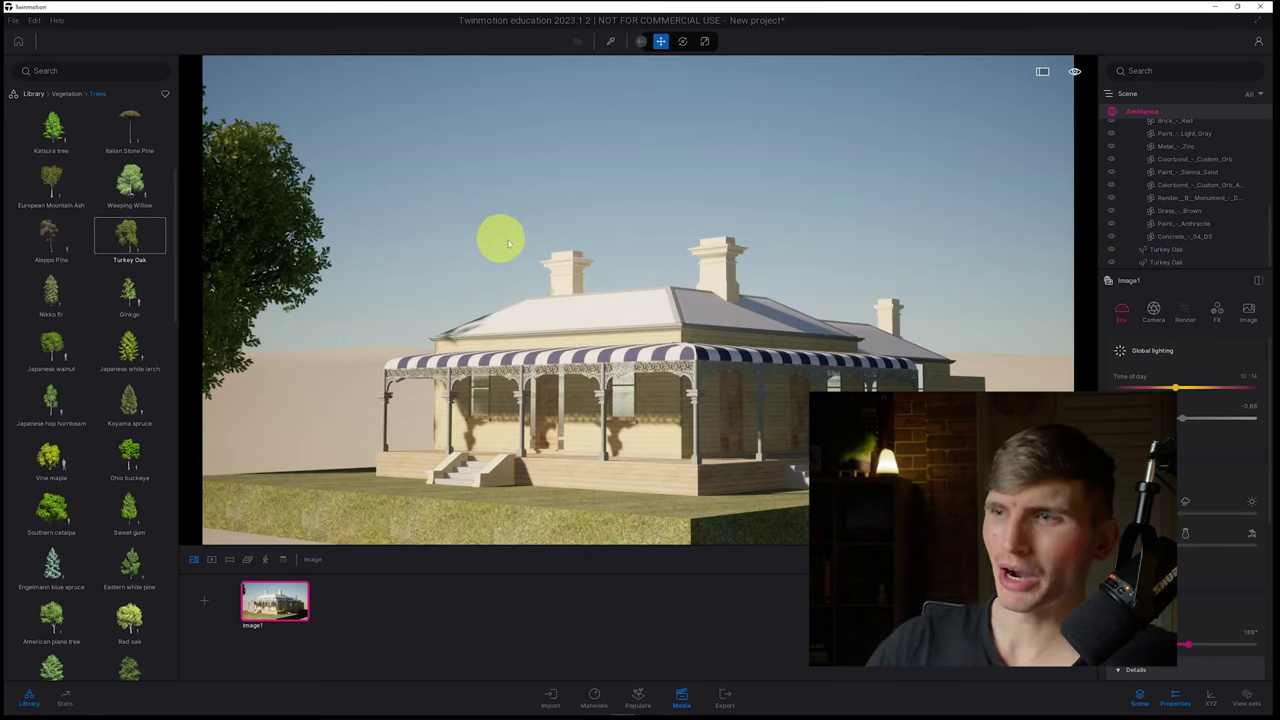
pyautogui.moveTo(502, 240); pyautogui.dragTo(512, 242, button='right')
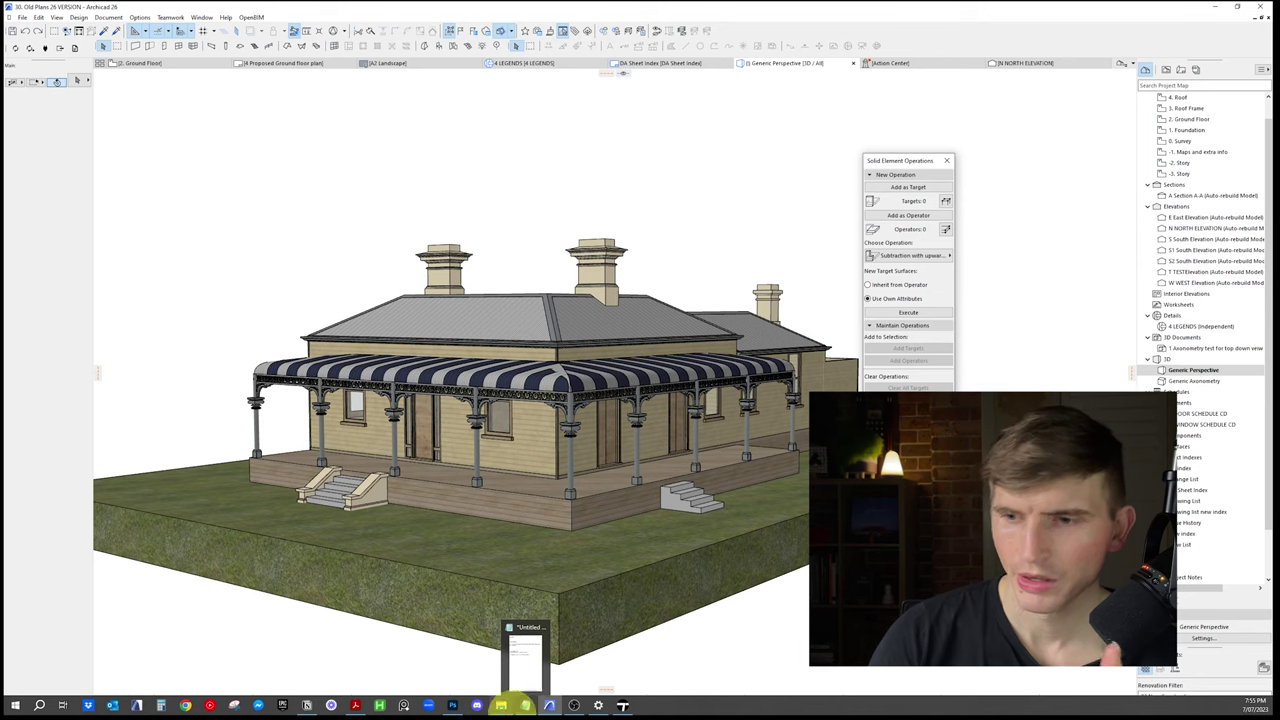
# Step: Switch to Archicad and review the remaining unchecked items in the 1884 Building Checklist
pyautogui.moveTo(502, 703)
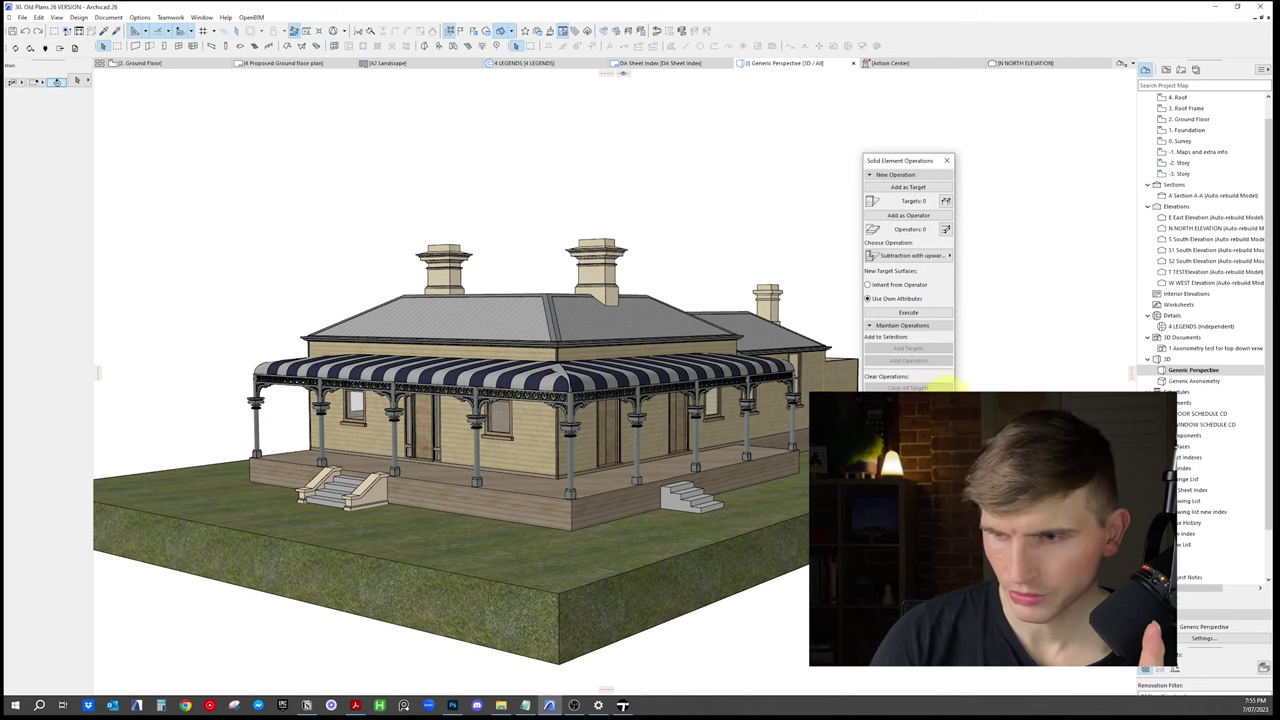
pyautogui.scroll(-1, 453, 364)
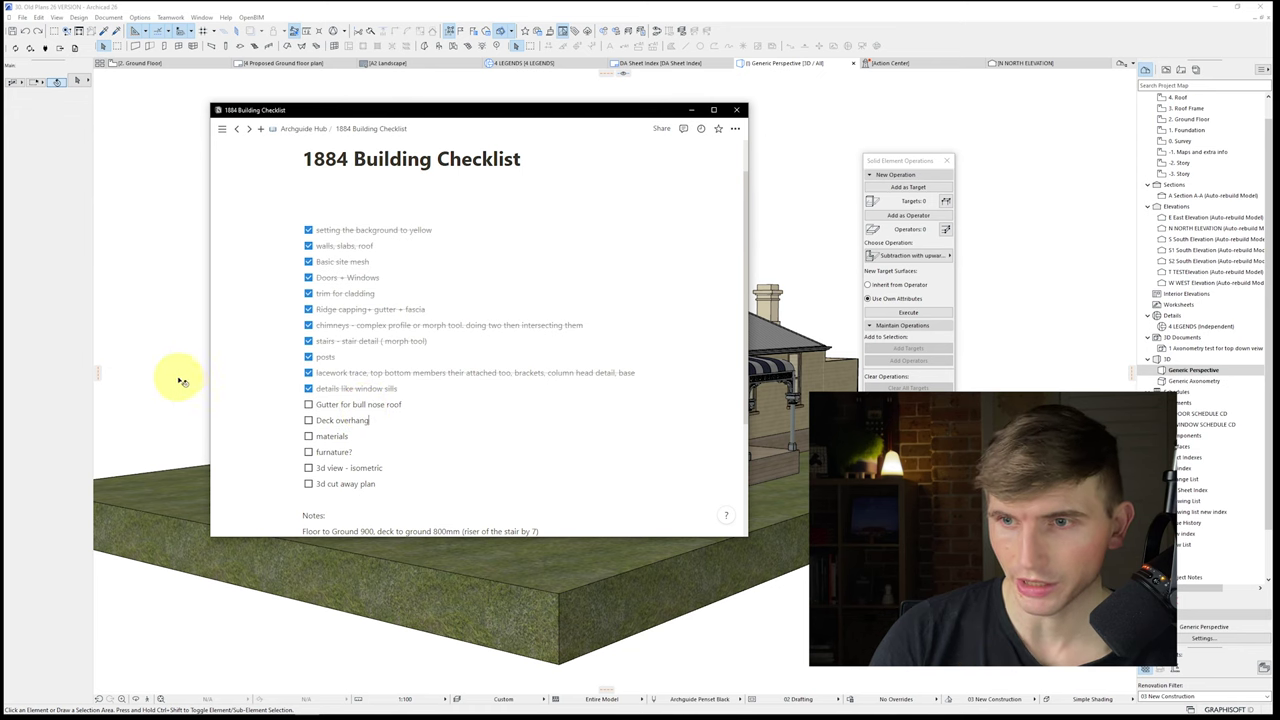
pyautogui.click(181, 381)
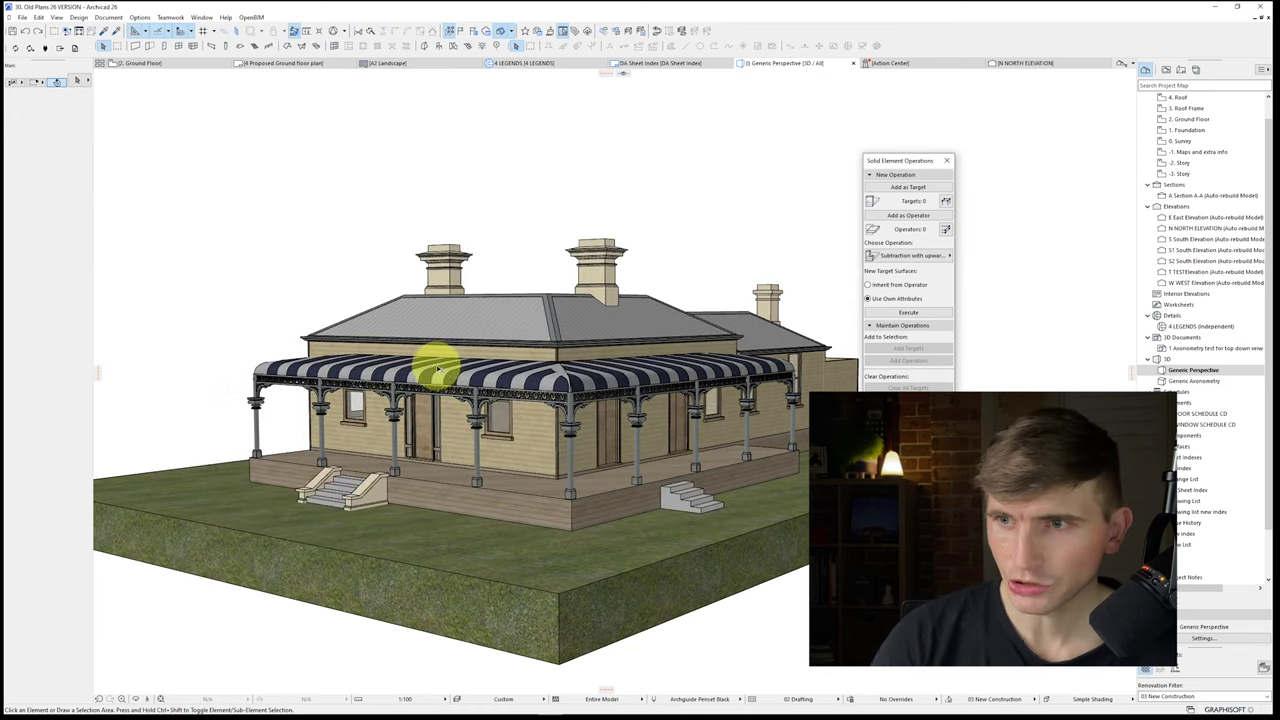
# Step: Open the floor plan view and go up to the Roof story
pyautogui.press('F2')
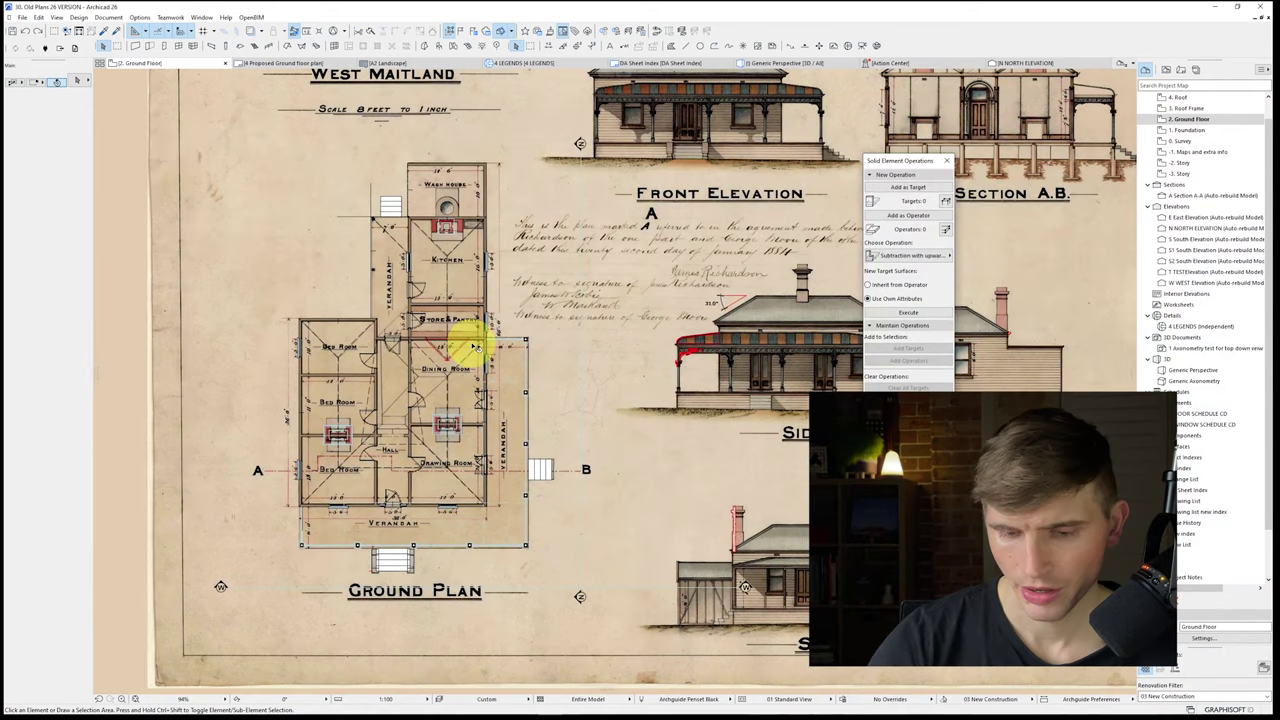
pyautogui.hotkey('ctrl', 'Up')
pyautogui.hotkey('ctrl', 'Up')
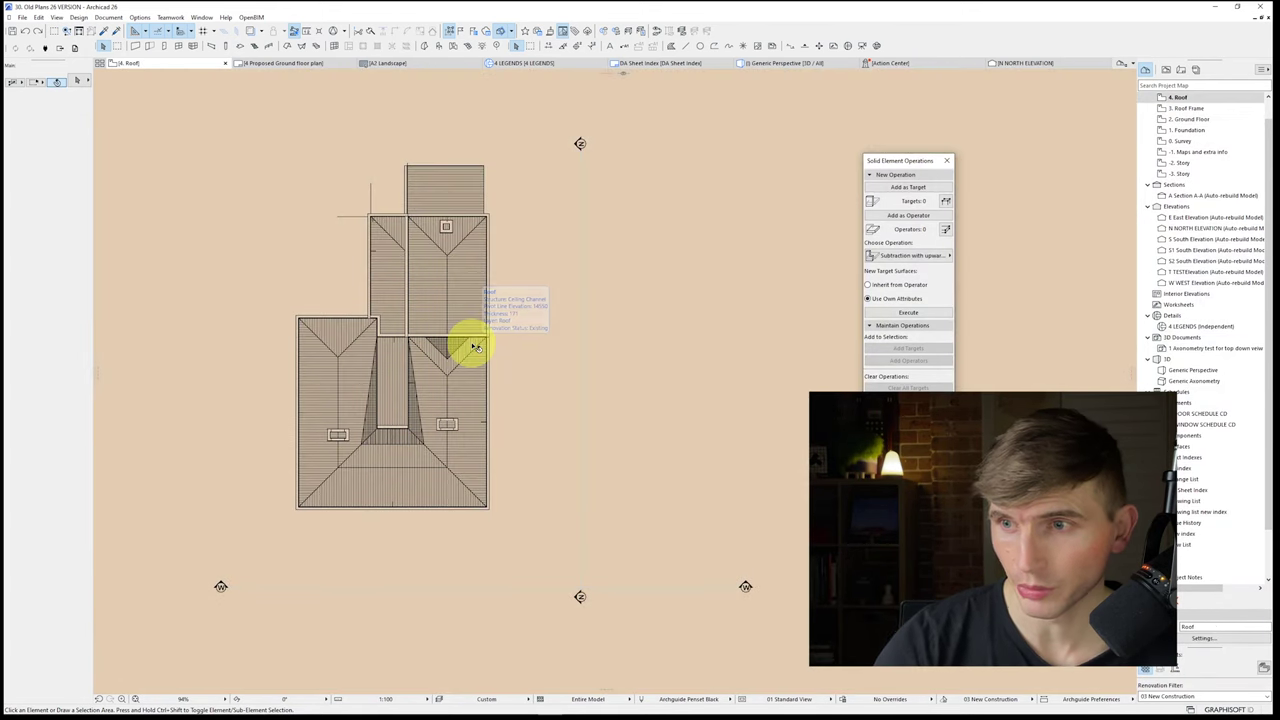
# Step: Copy the two gutters meeting at the main roof's front corner onto the Ground Floor storey and move them to the verandah's corner post
pyautogui.click(485, 505)
pyautogui.hotkey('ctrl', 'Down')
pyautogui.hotkey('ctrl', 'Down')
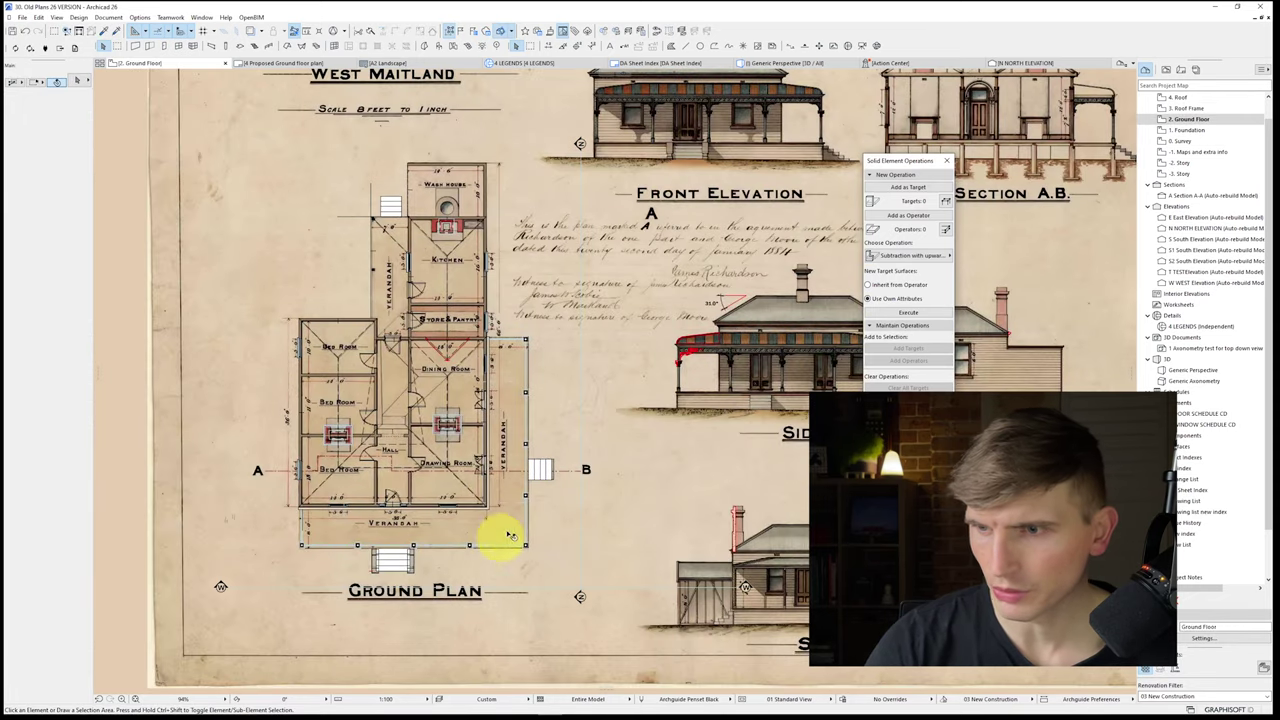
pyautogui.scroll(4, 510, 535)
pyautogui.click(403, 476)
pyautogui.hotkey('ctrl', 'd')
pyautogui.click(402, 474)
pyautogui.scroll(5, 480, 550)
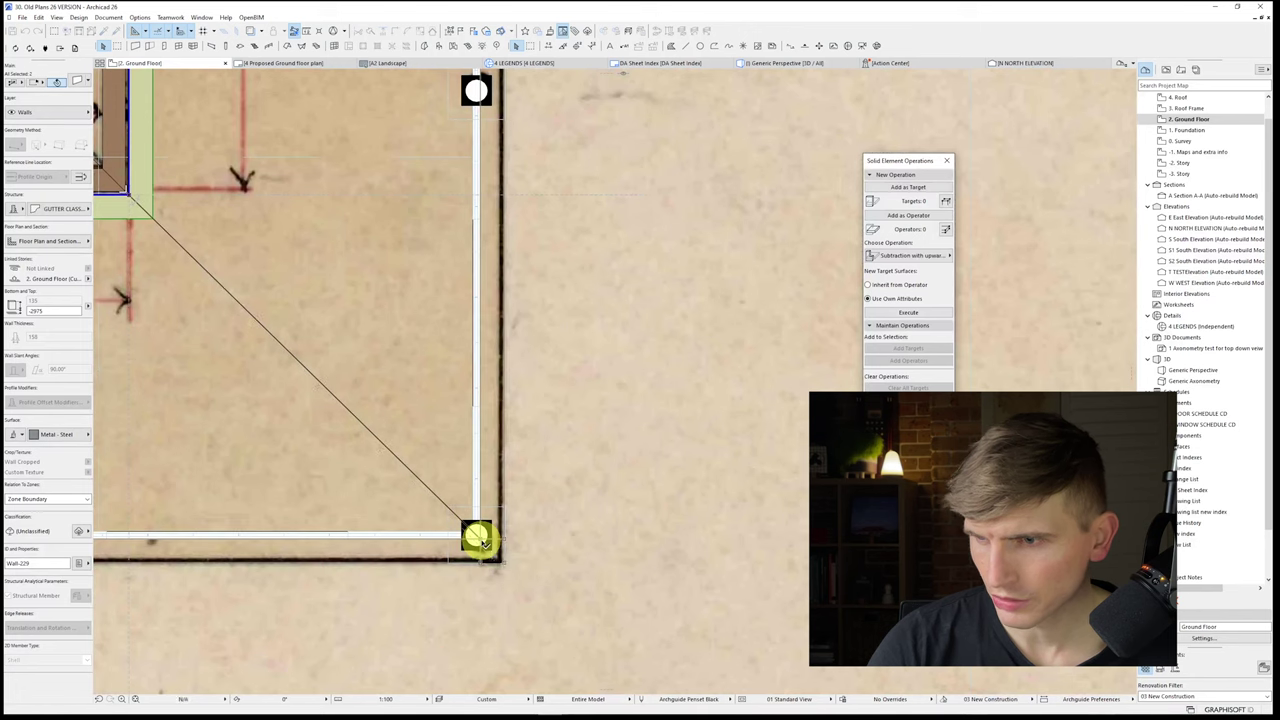
pyautogui.click(482, 541)
# Step: Cut the two moved gutters and paste them at their original location on the Roof storey
pyautogui.press('Escape')
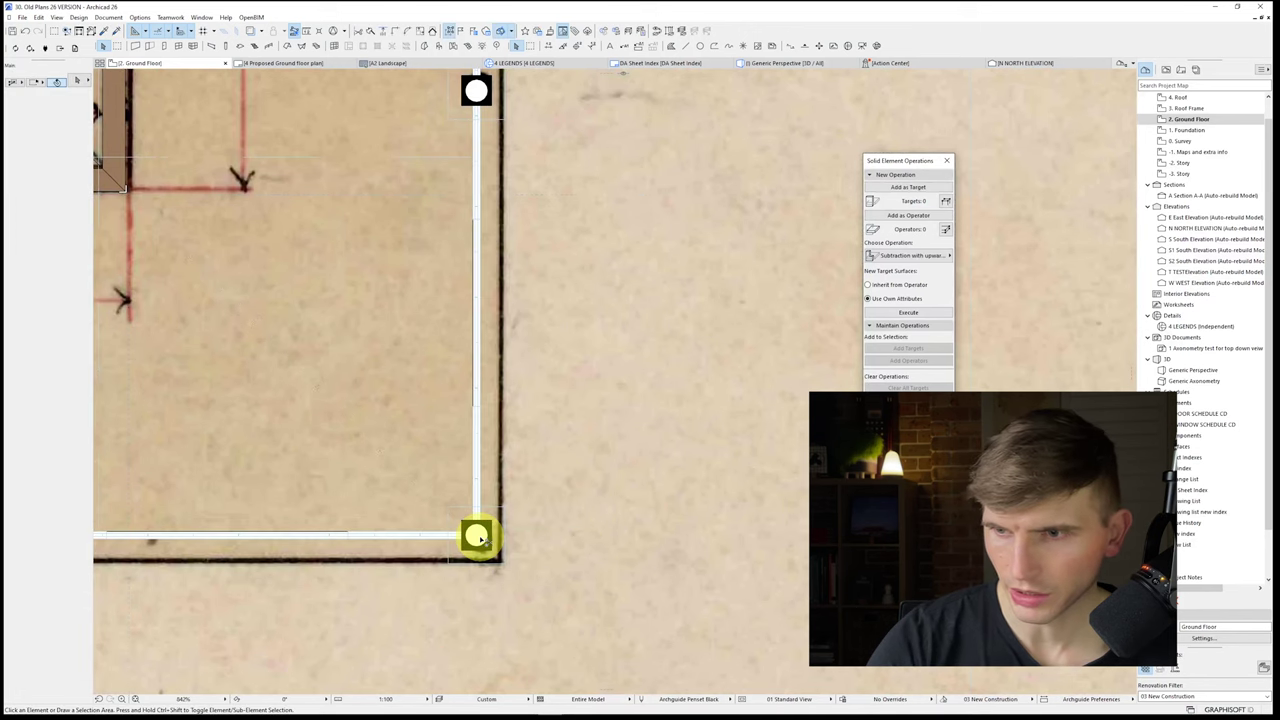
pyautogui.hotkey('ctrl', 'Up')
pyautogui.hotkey('ctrl', 'Up')
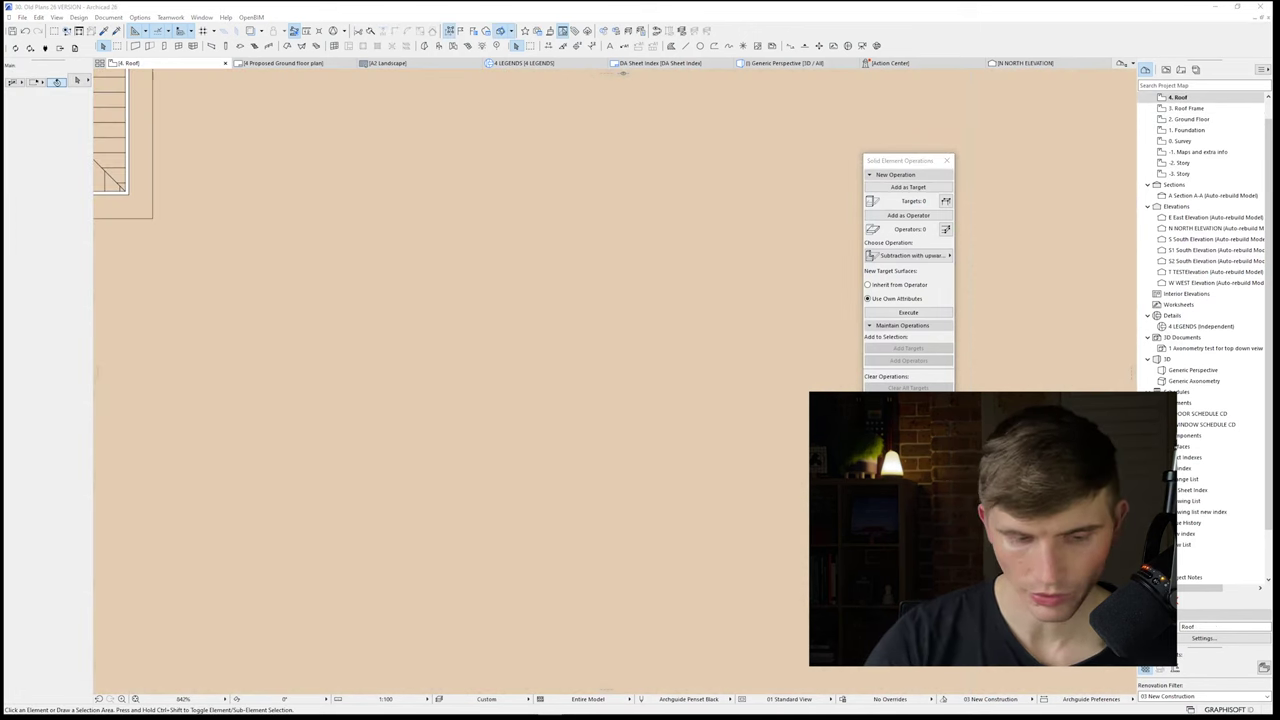
pyautogui.hotkey('ctrl', 'v')
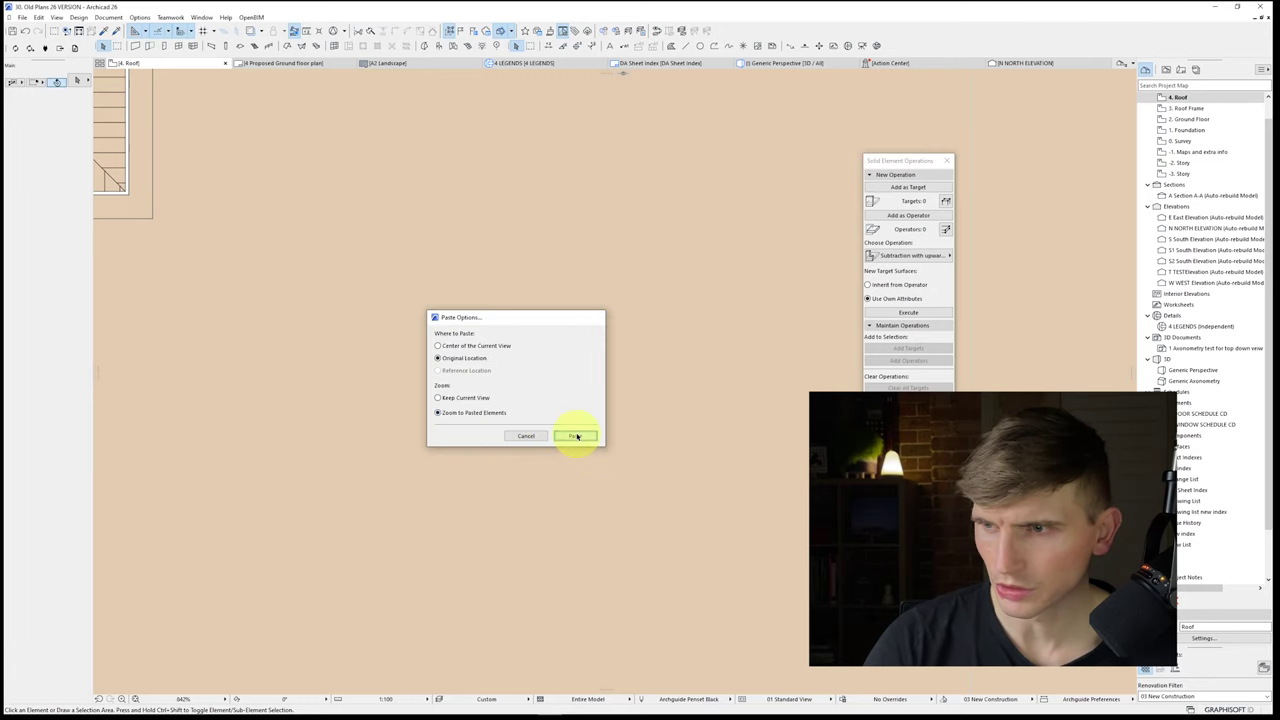
pyautogui.click(577, 436)
# Step: Lower the two pasted gutters in 3D to the striped verandah roof's lower edge, with a base offset of -4010
pyautogui.press('F3')
pyautogui.scroll(5, 588, 366)
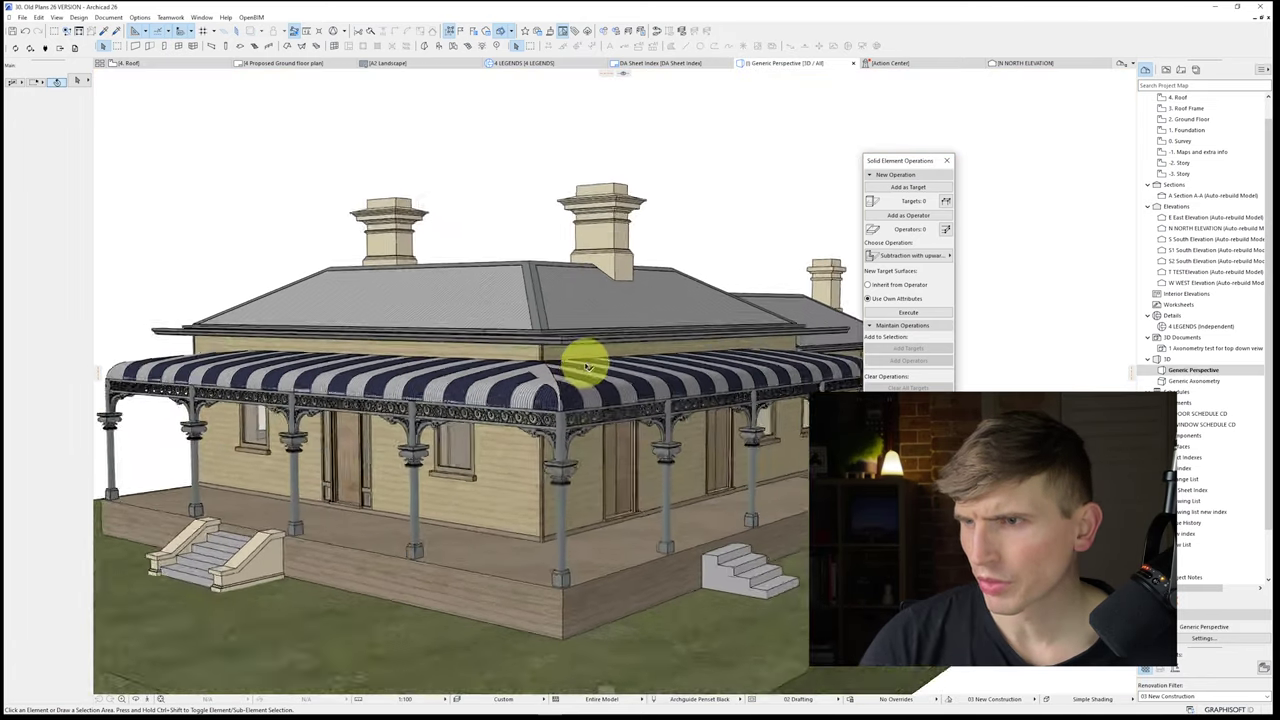
pyautogui.scroll(3, 600, 366)
pyautogui.click(580, 344)
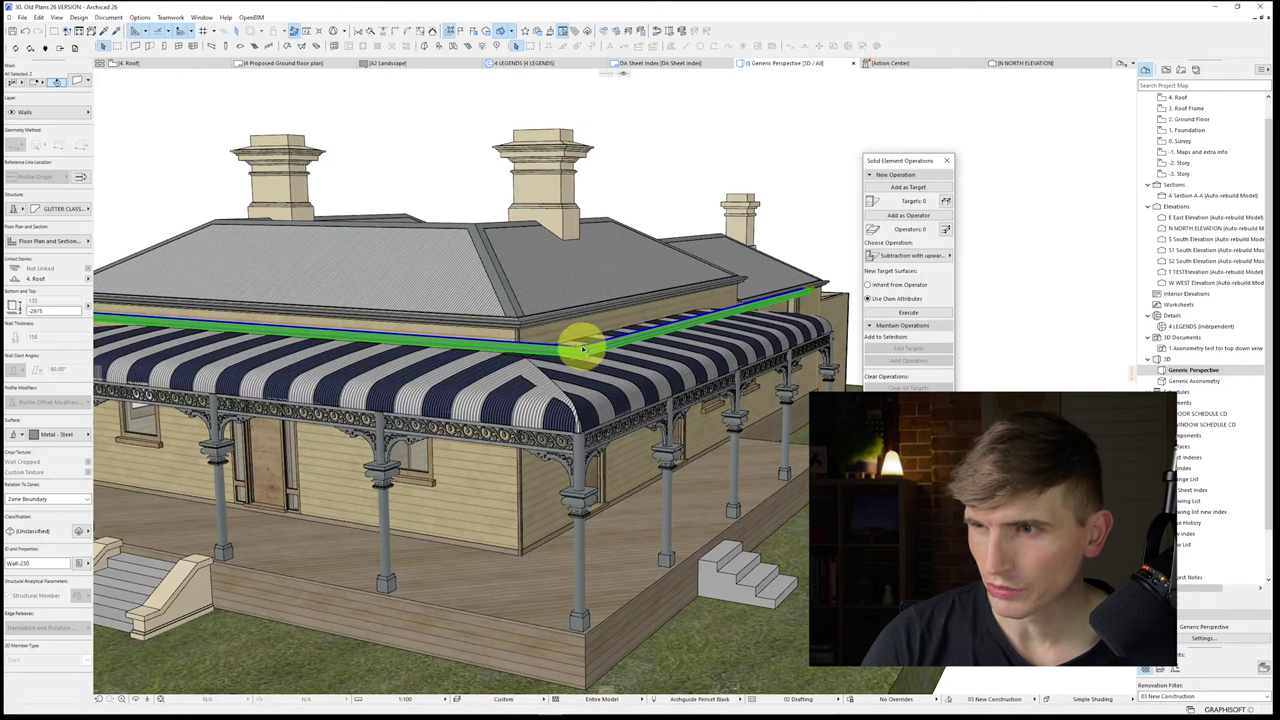
pyautogui.click(581, 354)
pyautogui.click(583, 434)
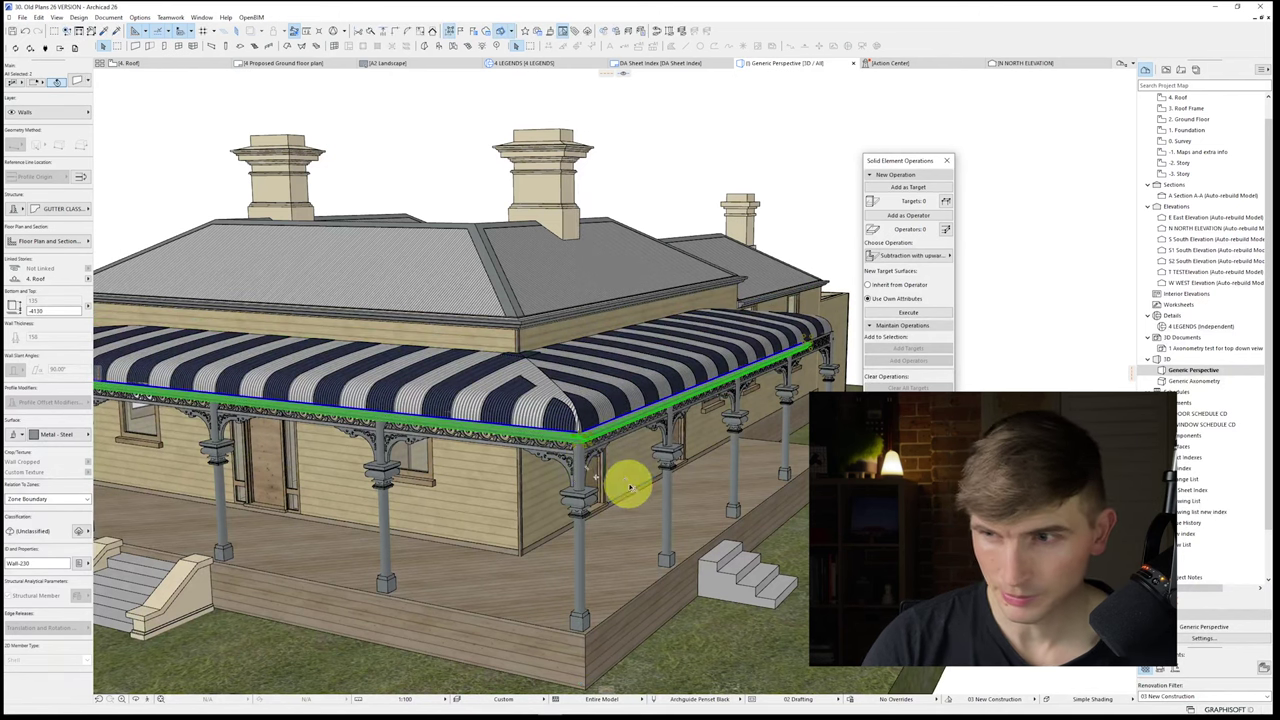
pyautogui.keyDown('shift'); pyautogui.moveTo(631, 486); pyautogui.dragTo(593, 477, button='middle'); pyautogui.keyUp('shift')
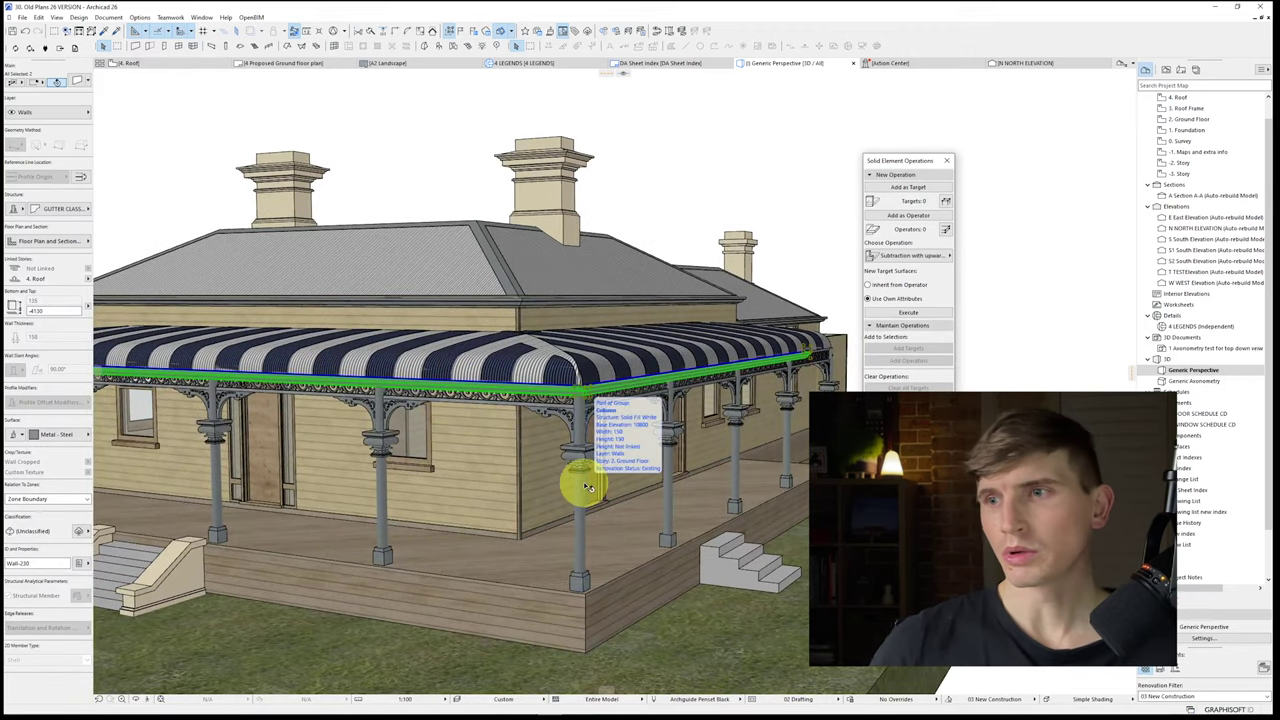
pyautogui.click(585, 390)
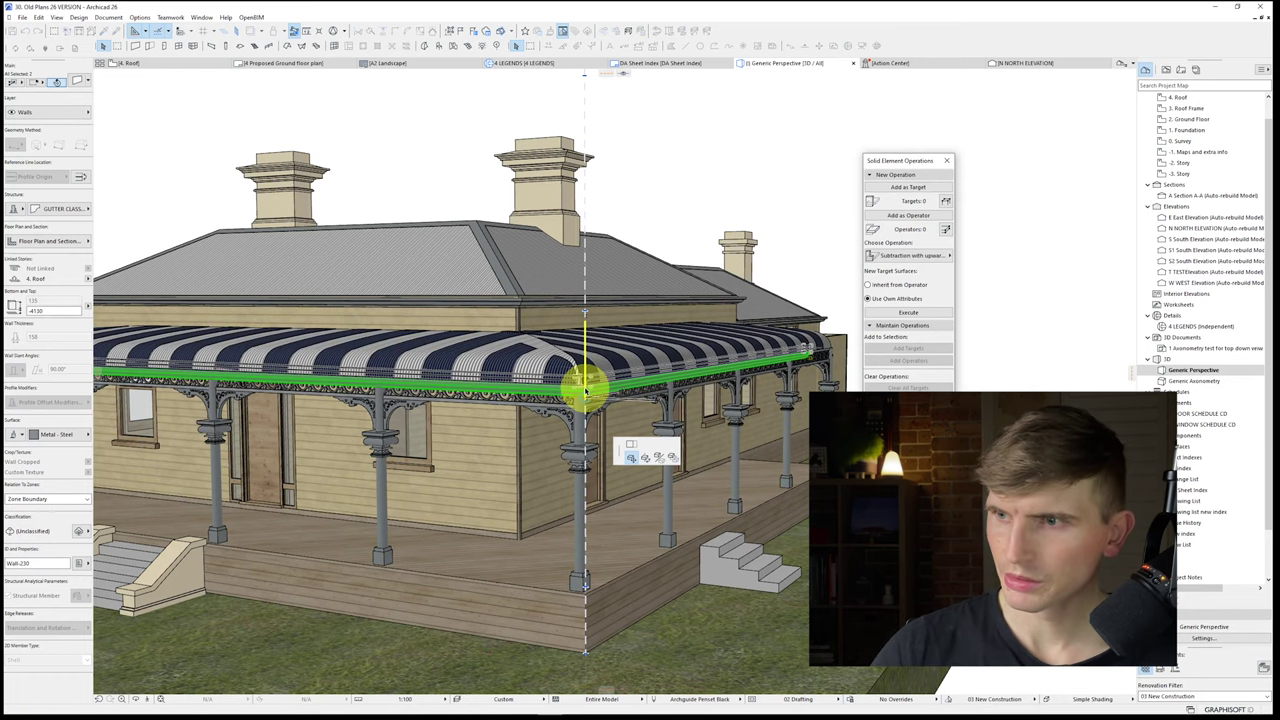
pyautogui.scroll(5, 586, 386)
pyautogui.click(641, 373)
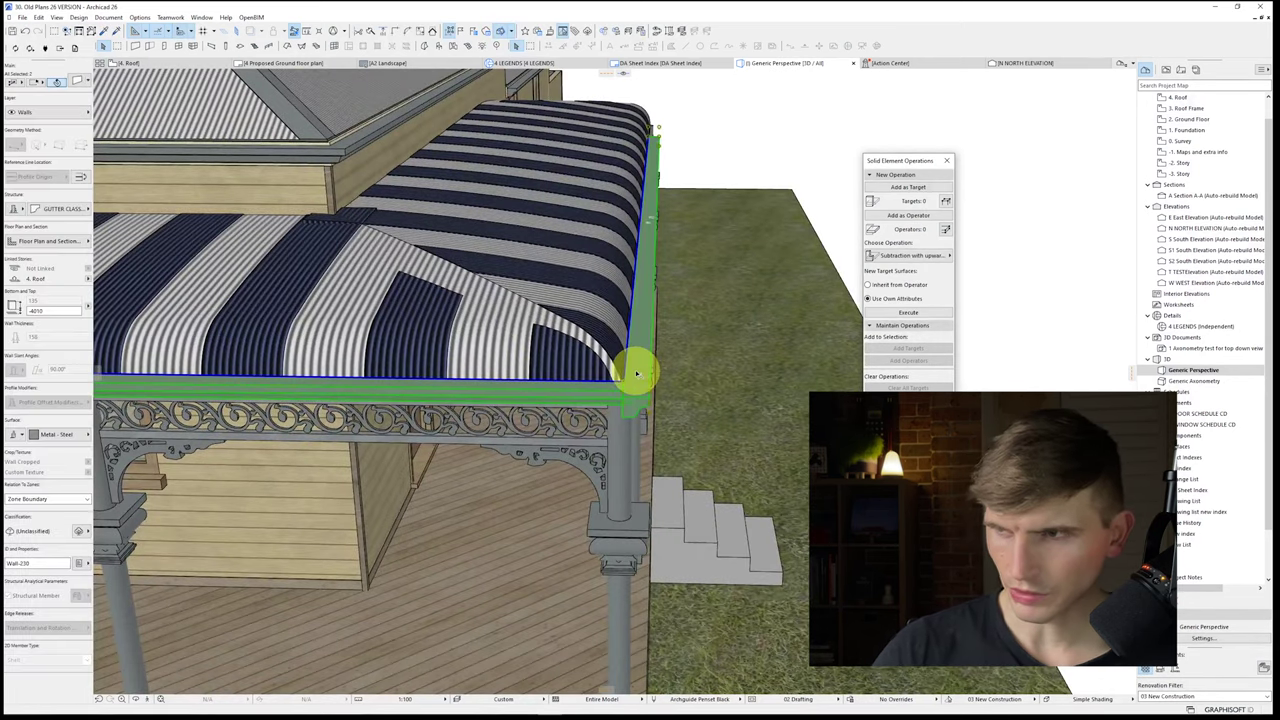
pyautogui.keyDown('shift'); pyautogui.moveTo(168, 403); pyautogui.dragTo(482, 396, button='middle'); pyautogui.keyUp('shift')
pyautogui.click(588, 387)
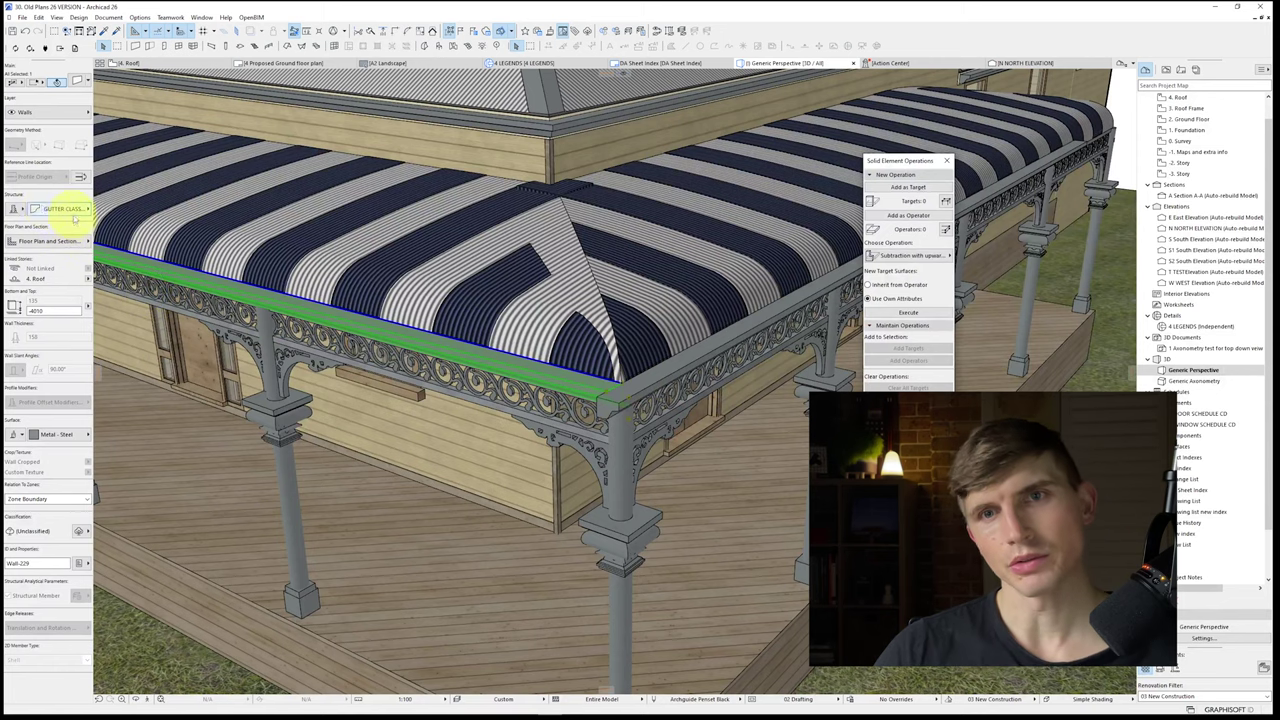
pyautogui.press('F2')
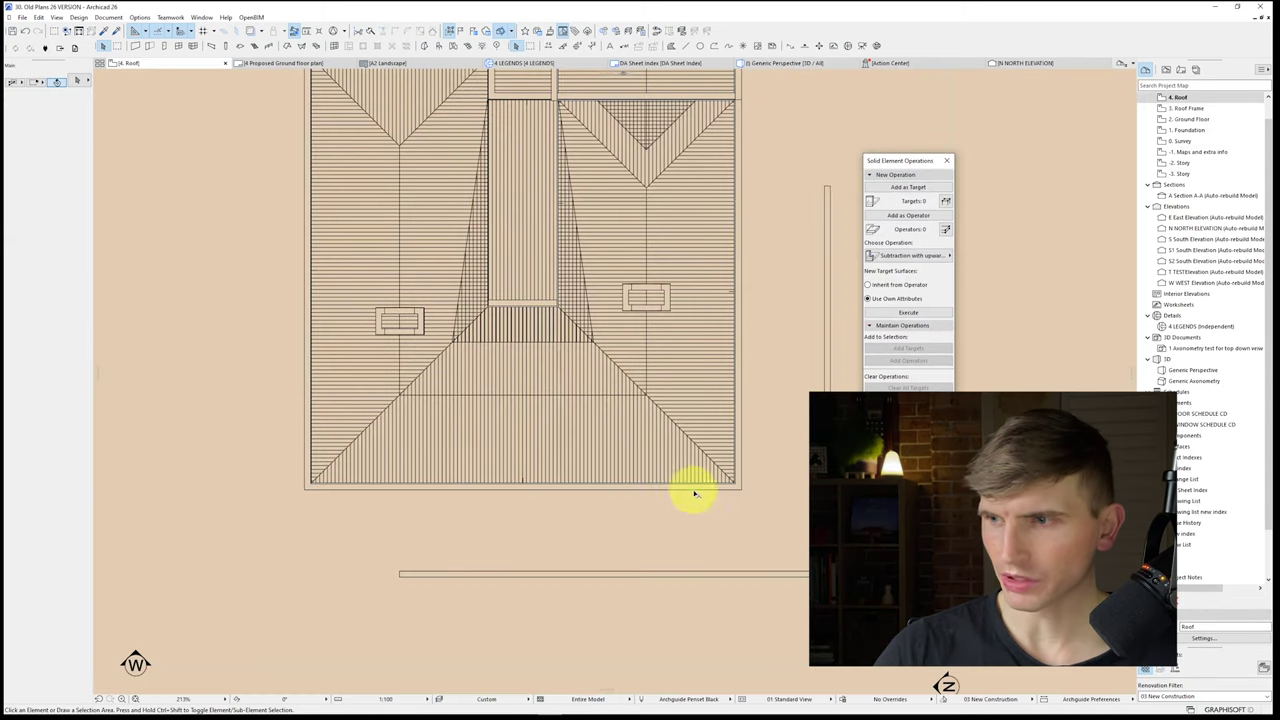
pyautogui.click(693, 492)
pyautogui.moveTo(693, 494); pyautogui.dragTo(700, 511)
pyautogui.write('1')
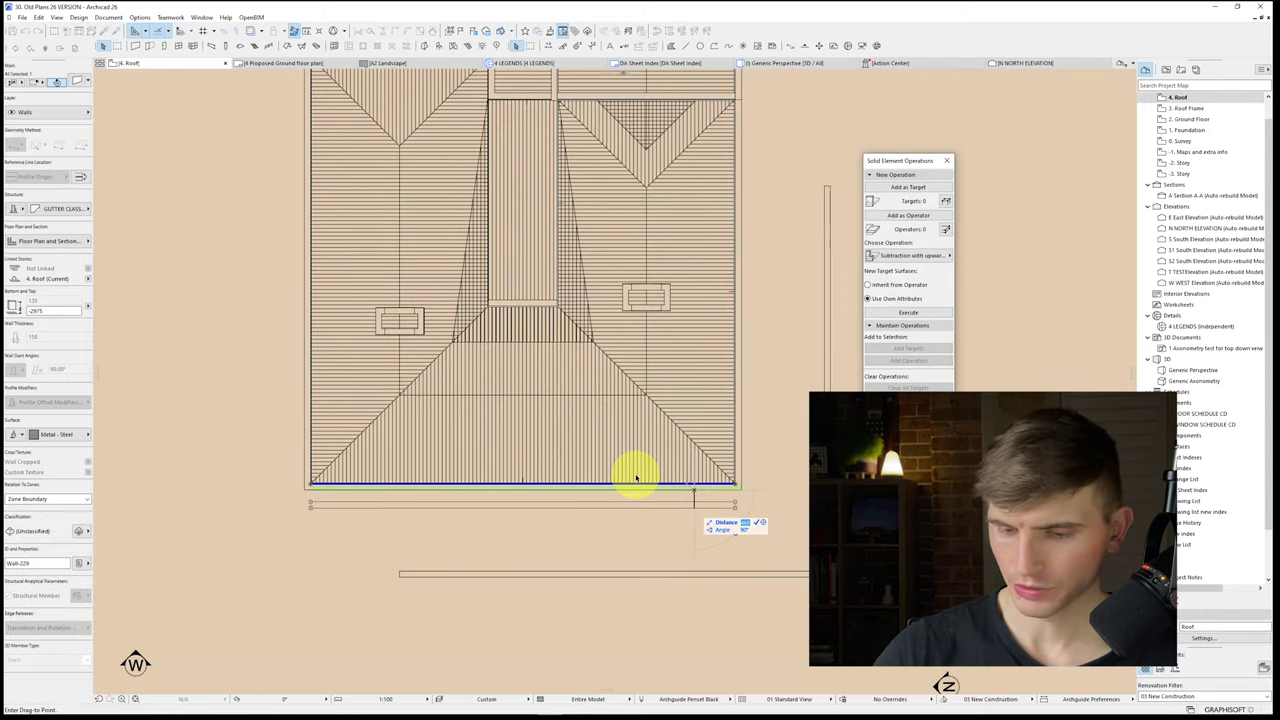
pyautogui.press('Return')
pyautogui.press('Escape')
pyautogui.moveTo(740, 480); pyautogui.dragTo(768, 478)
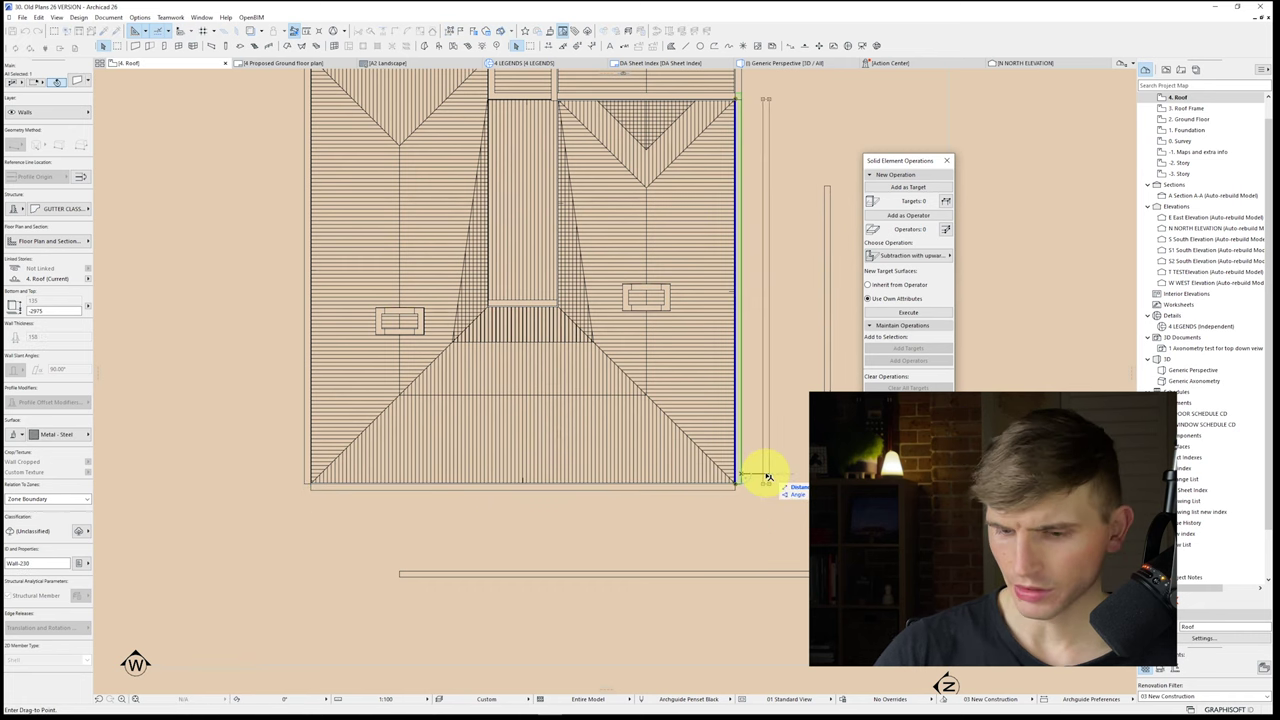
pyautogui.press('Escape')
pyautogui.hotkey('ctrl', 'z')
pyautogui.click(803, 577)
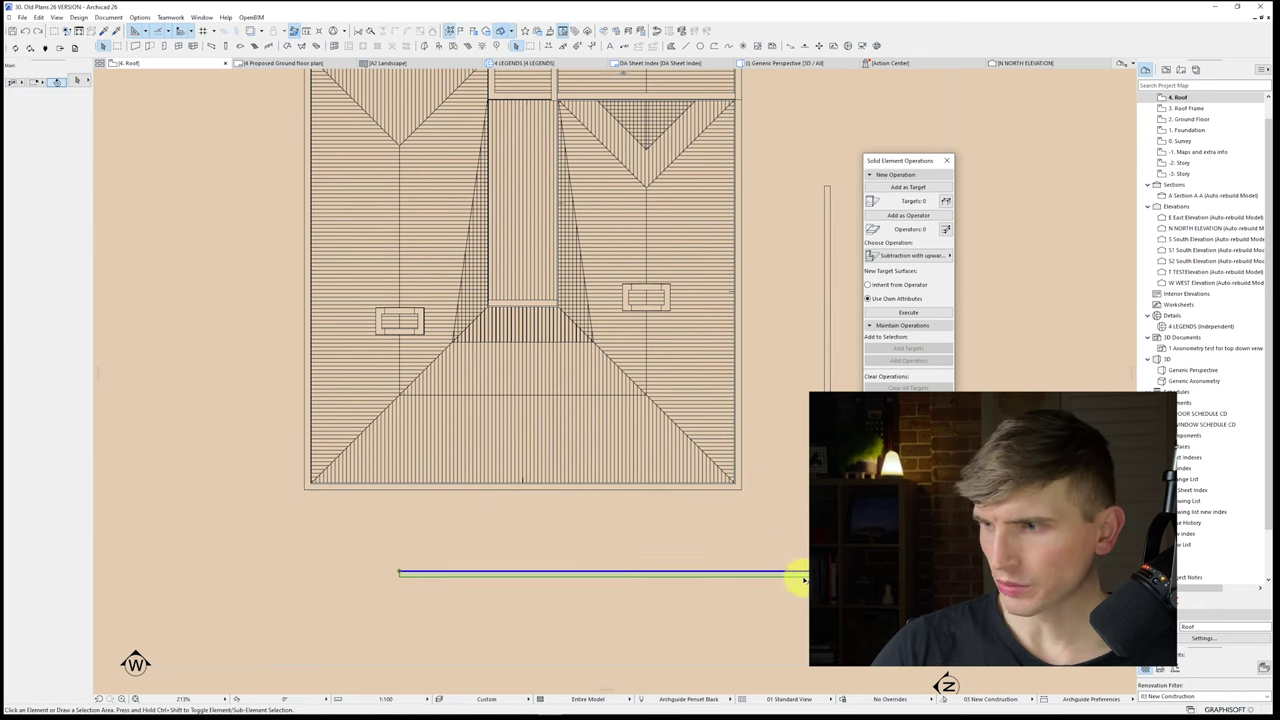
pyautogui.moveTo(803, 577); pyautogui.dragTo(803, 614)
pyautogui.press('Escape')
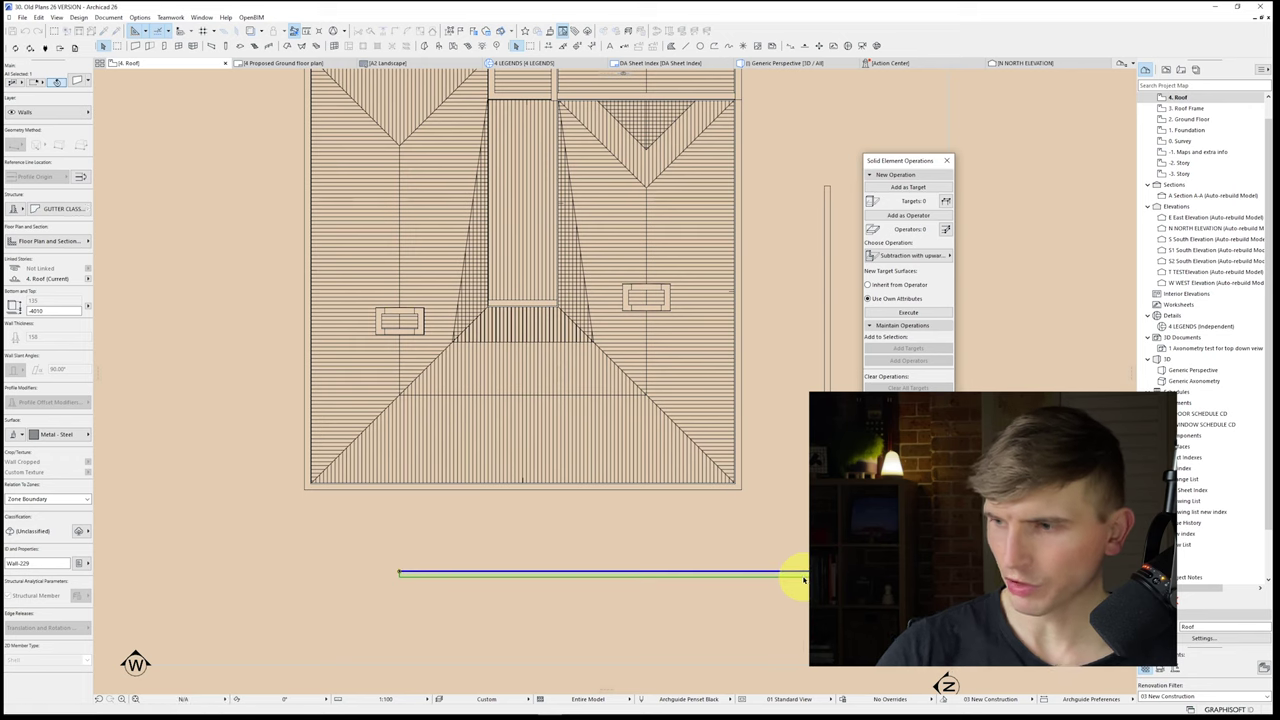
pyautogui.press('Escape')
pyautogui.moveTo(828, 560); pyautogui.dragTo(858, 560)
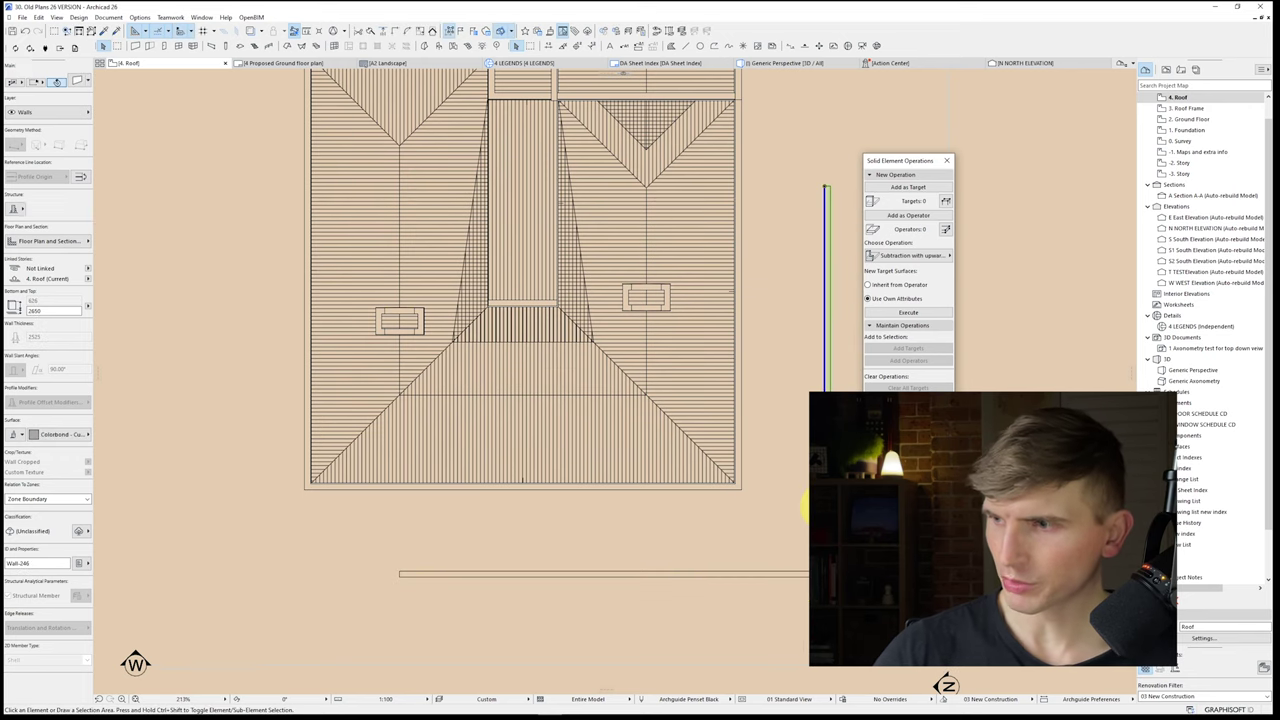
# Step: Select both verandah gutters in 3D and join them at the verandah roof corner
pyautogui.press('F3')
pyautogui.keyDown('shift'); pyautogui.click(615, 392); pyautogui.keyUp('shift')
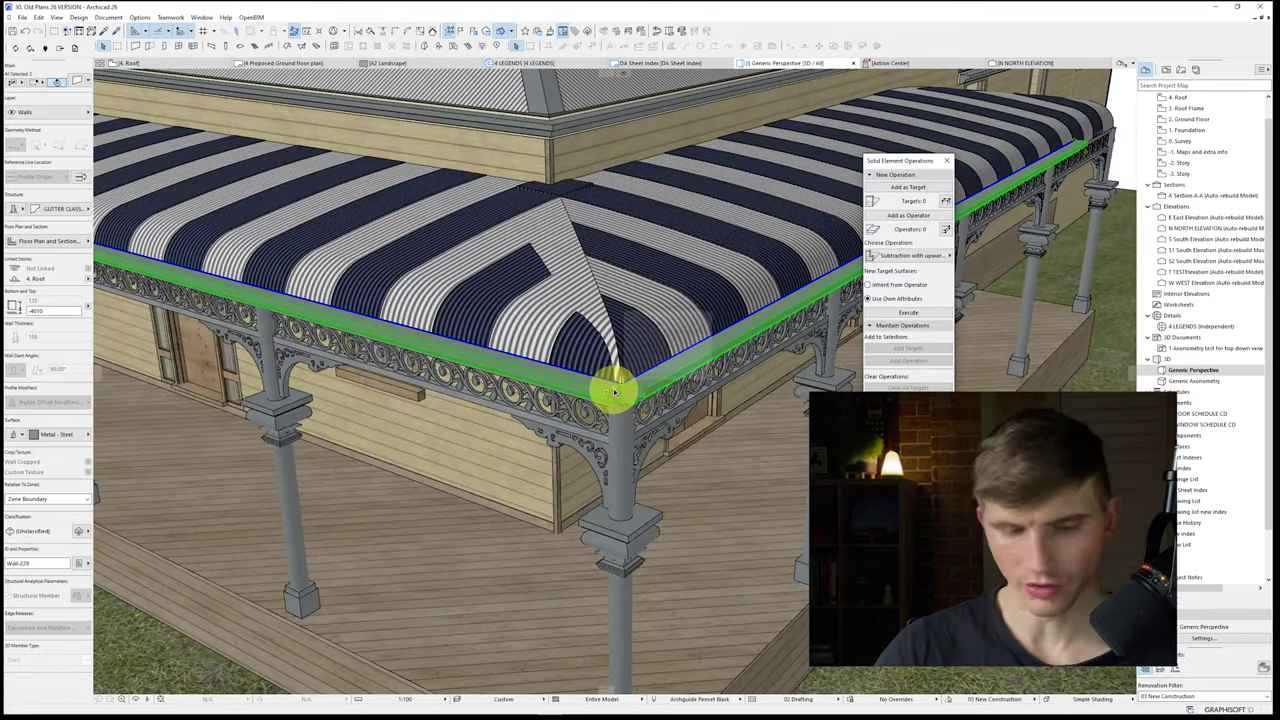
pyautogui.click(398, 34)
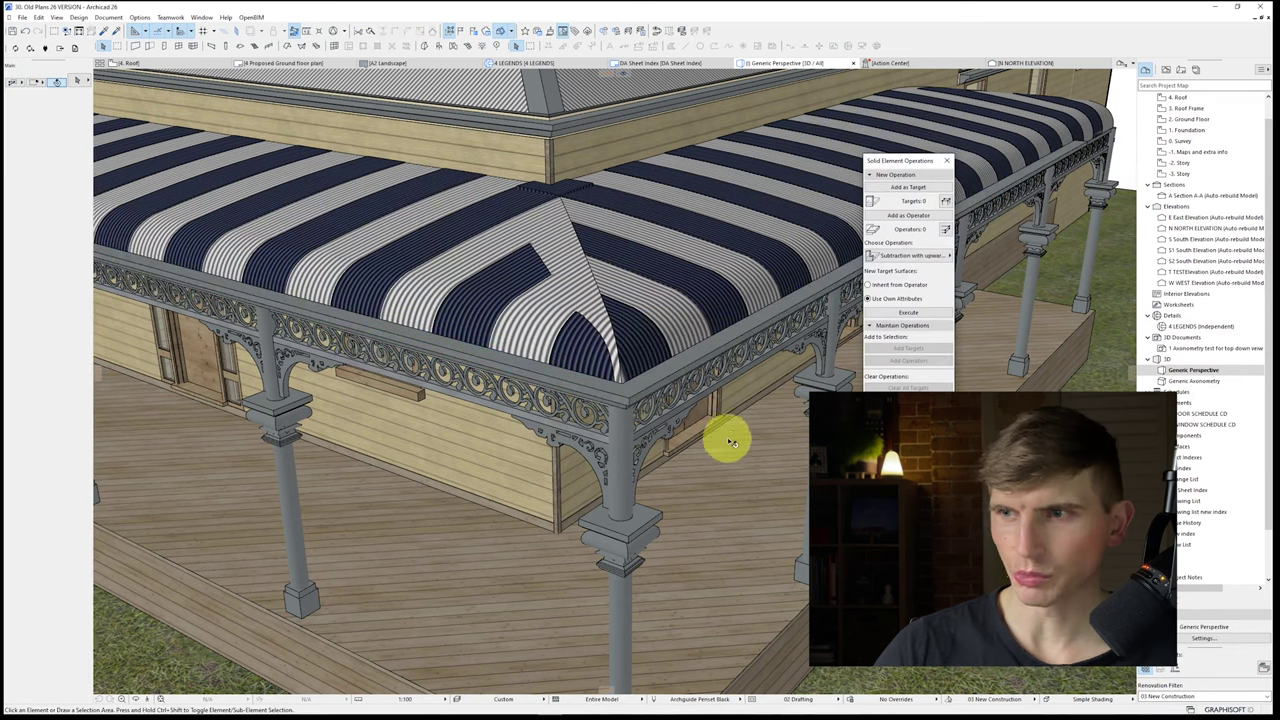
# Step: Examine the verandah roof edge in 3D and compare it with the scanned Side Elevation on the Ground Floor storey
pyautogui.scroll(-5, 640, 437)
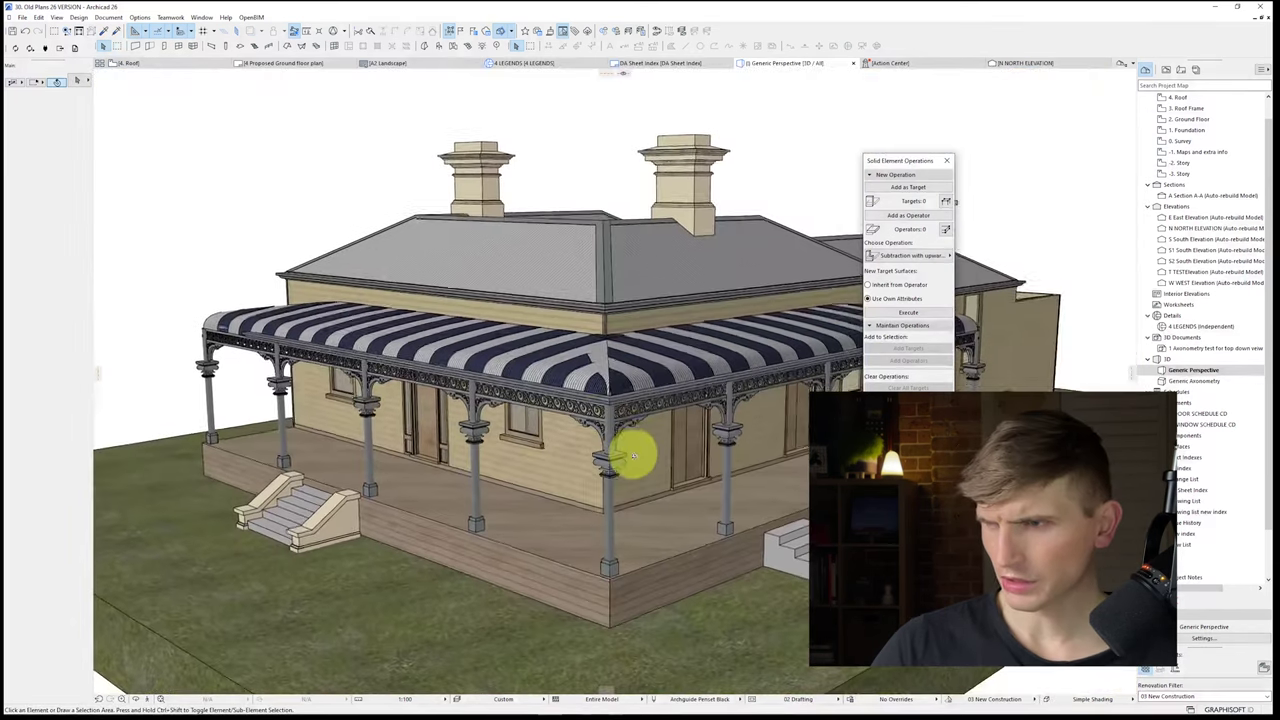
pyautogui.keyDown('shift'); pyautogui.moveTo(634, 443); pyautogui.dragTo(725, 420, button='middle'); pyautogui.keyUp('shift')
pyautogui.press('F2')
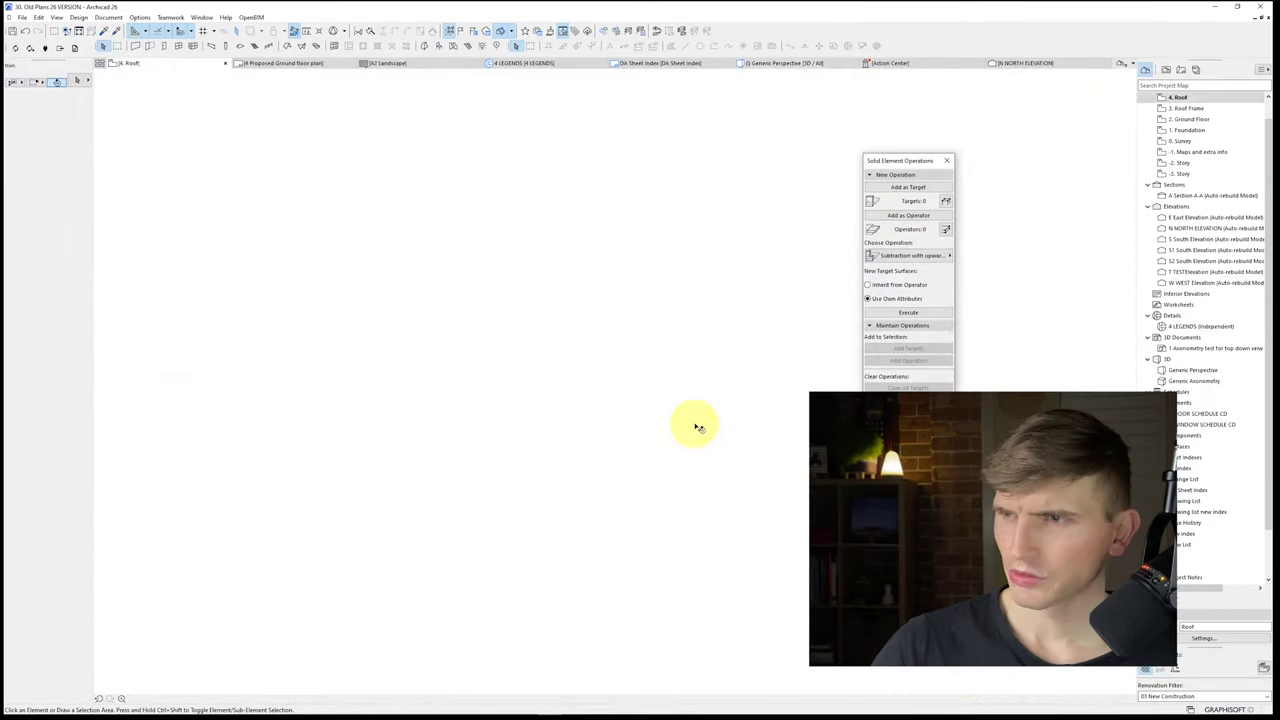
pyautogui.hotkey('ctrl', 'Down')
pyautogui.hotkey('ctrl', 'Down')
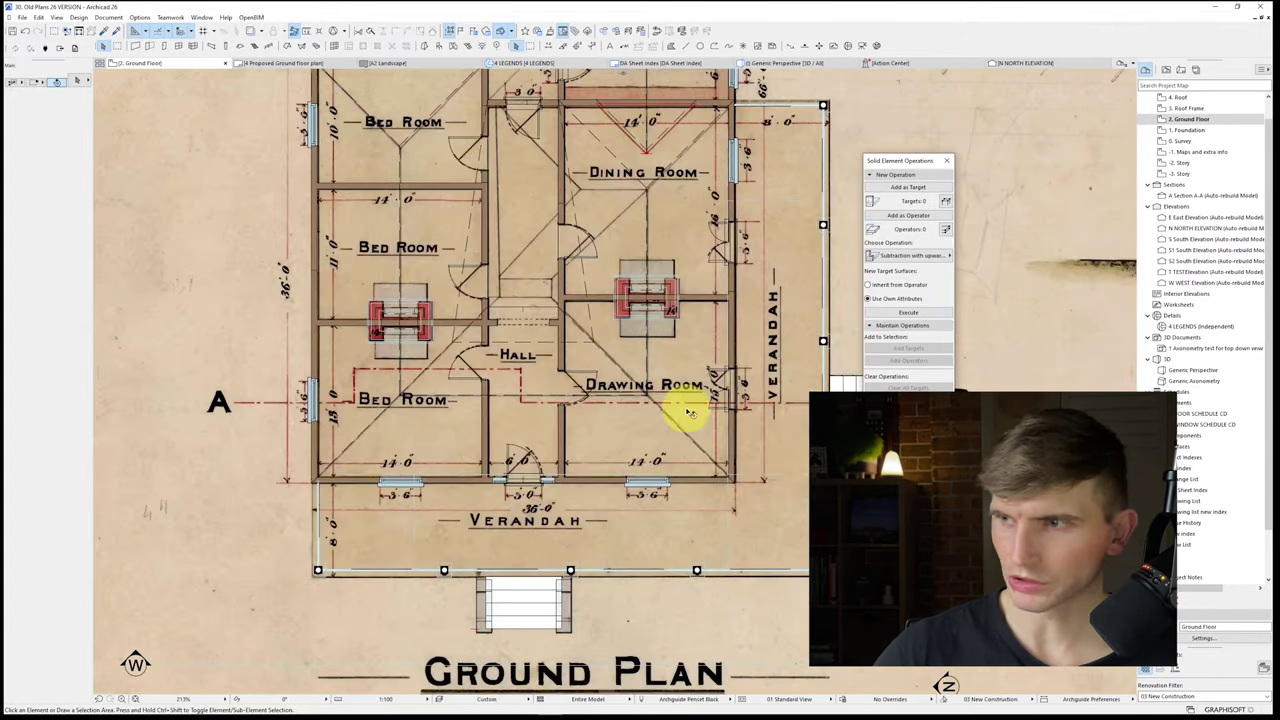
pyautogui.moveTo(825, 412); pyautogui.dragTo(510, 450, button='middle')
pyautogui.moveTo(750, 395); pyautogui.dragTo(202, 500, button='middle')
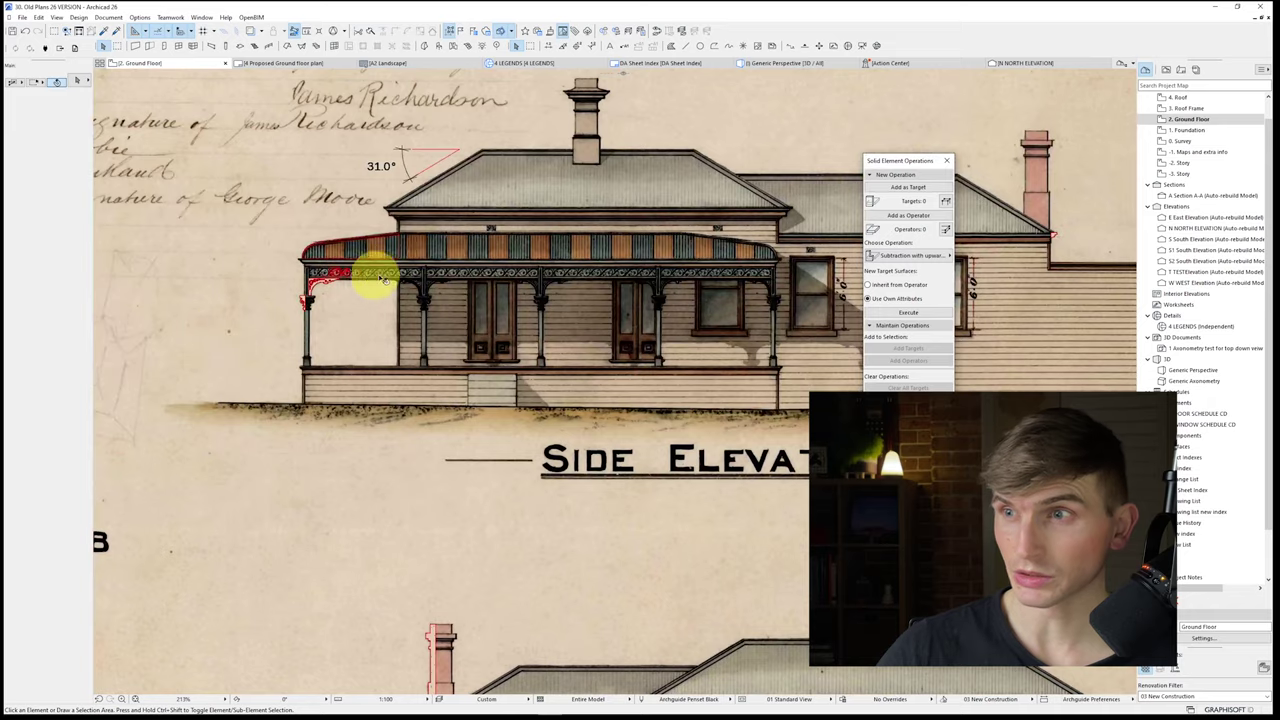
pyautogui.scroll(2, 295, 245)
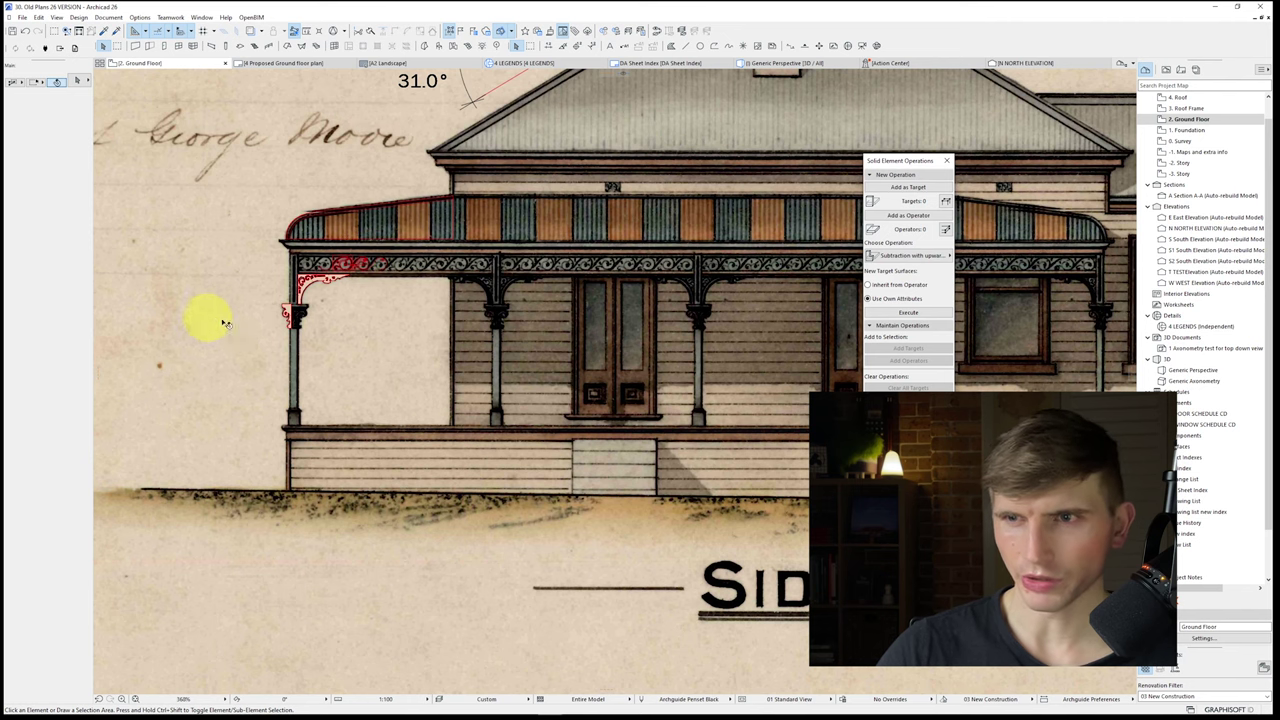
pyautogui.scroll(-3, 590, 373)
# Step: Copy the 25 mm fascia board from the main roof's side edge to the side verandah gutter on the Roof storey
pyautogui.hotkey('ctrl', 'Up')
pyautogui.hotkey('ctrl', 'Up')
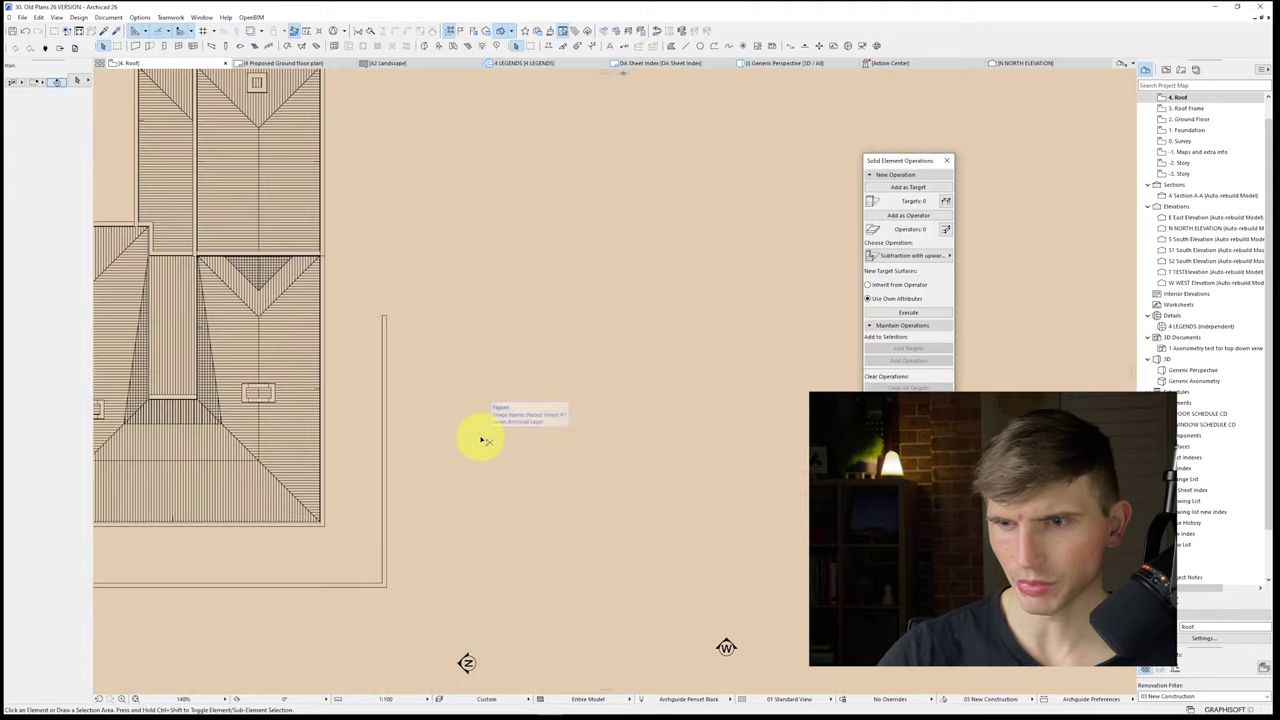
pyautogui.scroll(3, 314, 523)
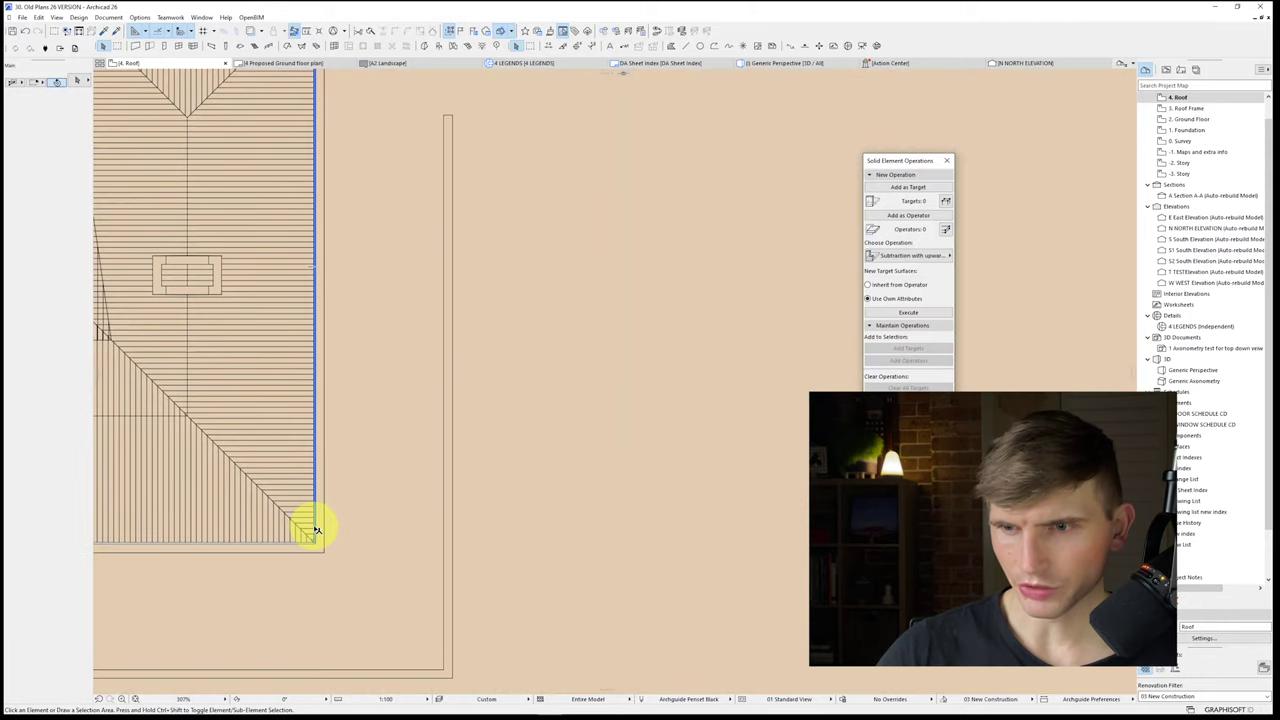
pyautogui.click(314, 541)
pyautogui.moveTo(314, 541); pyautogui.dragTo(429, 663)
pyautogui.scroll(2, 434, 662)
pyautogui.click(431, 657)
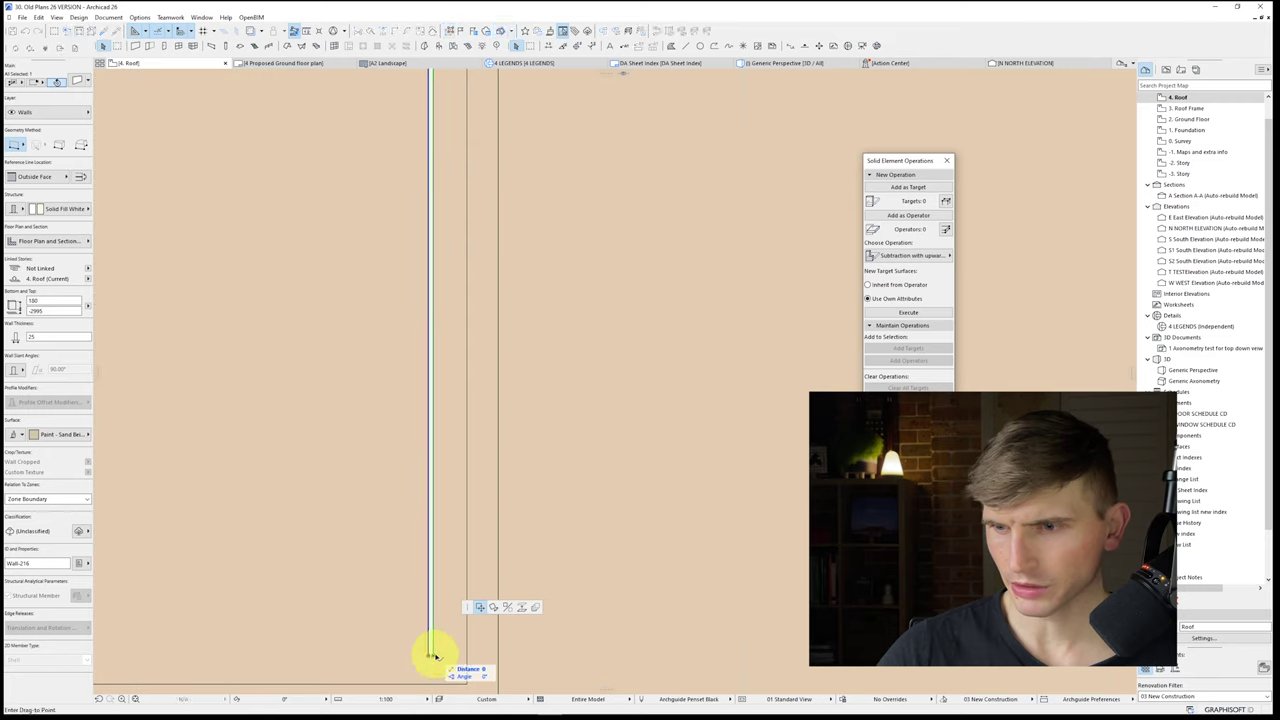
pyautogui.click(465, 672)
# Step: Shift the copied side fascia board 25 mm outward at the verandah edge
pyautogui.scroll(-4, 467, 672)
pyautogui.scroll(3, 466, 674)
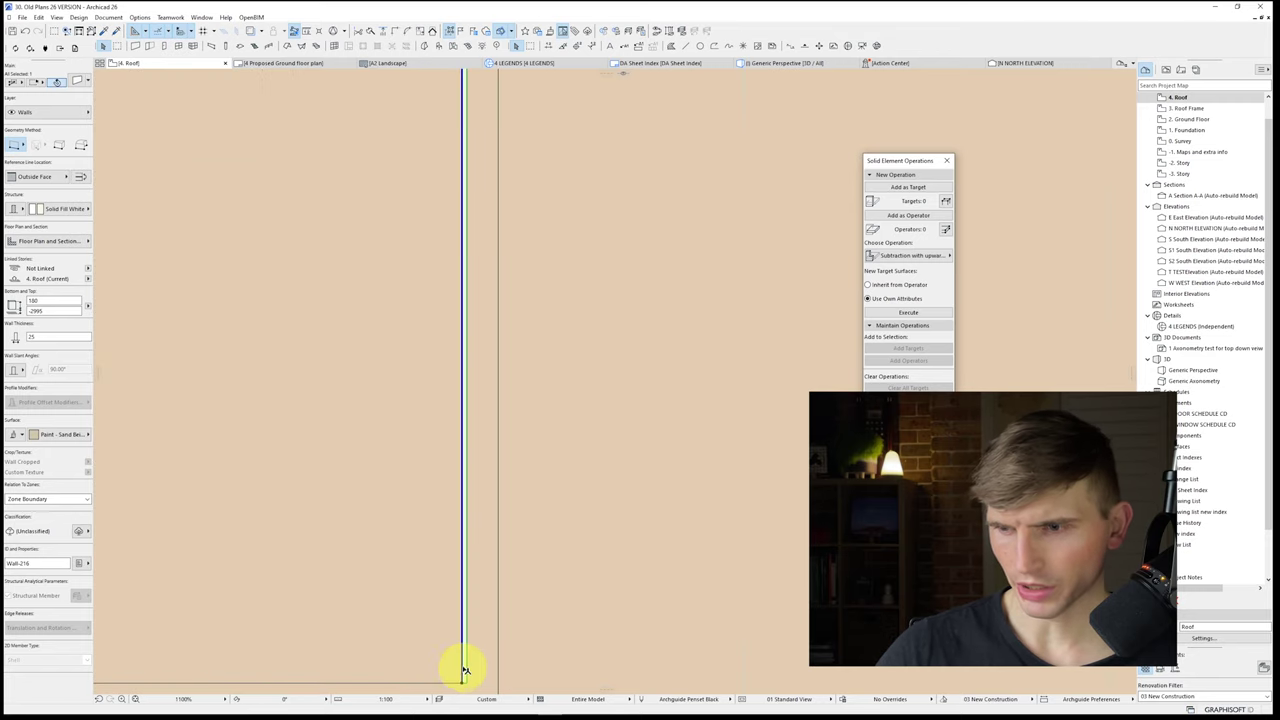
pyautogui.click(463, 670)
pyautogui.click(462, 667)
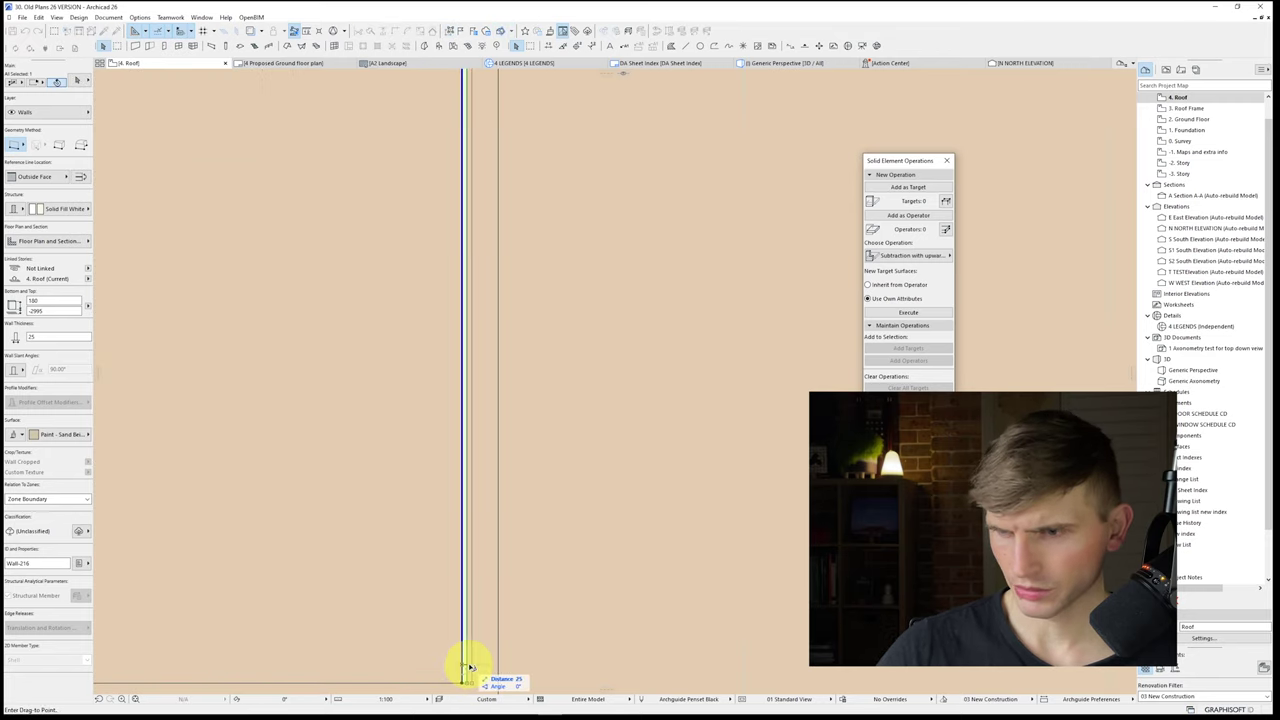
pyautogui.click(470, 667)
pyautogui.scroll(-5, 458, 630)
pyautogui.moveTo(458, 590); pyautogui.dragTo(457, 503, button='middle')
pyautogui.scroll(-2, 446, 511)
pyautogui.press('Escape')
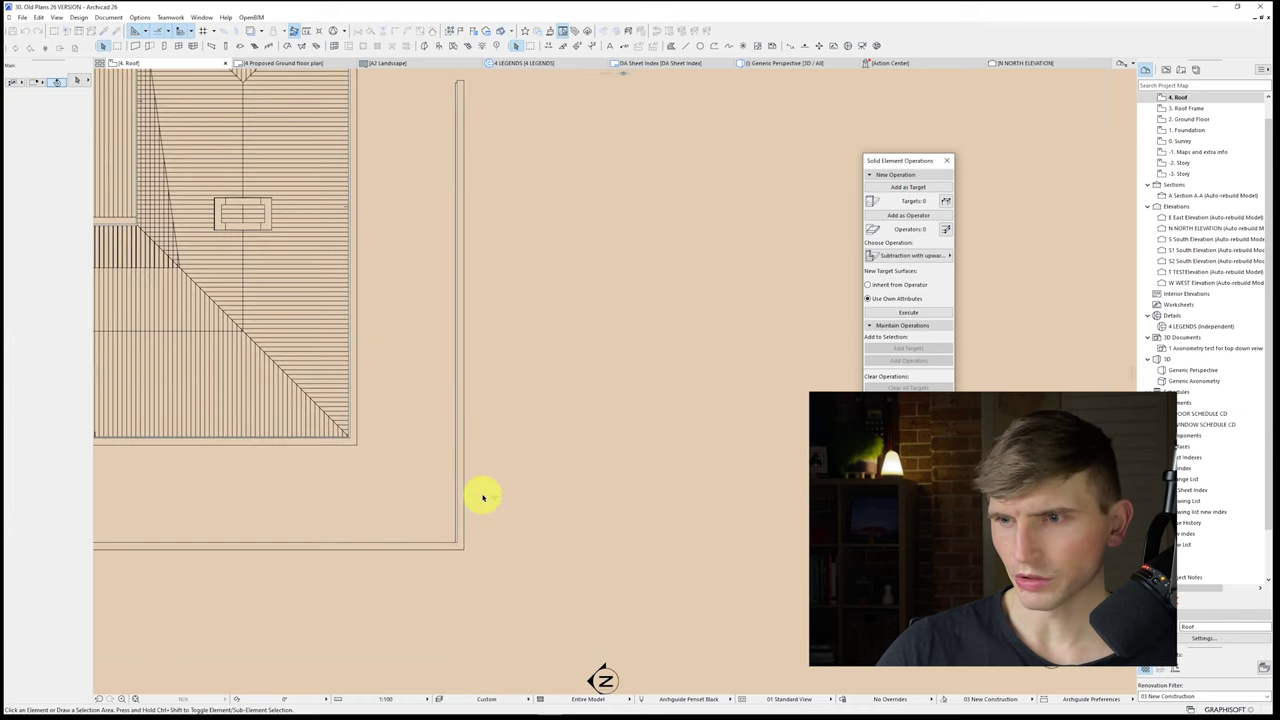
# Step: Move the side verandah gutter together with its fascia board 25 mm outward
pyautogui.click(458, 503)
pyautogui.hotkey('ctrl', 'd')
pyautogui.click(457, 502)
pyautogui.press('r')
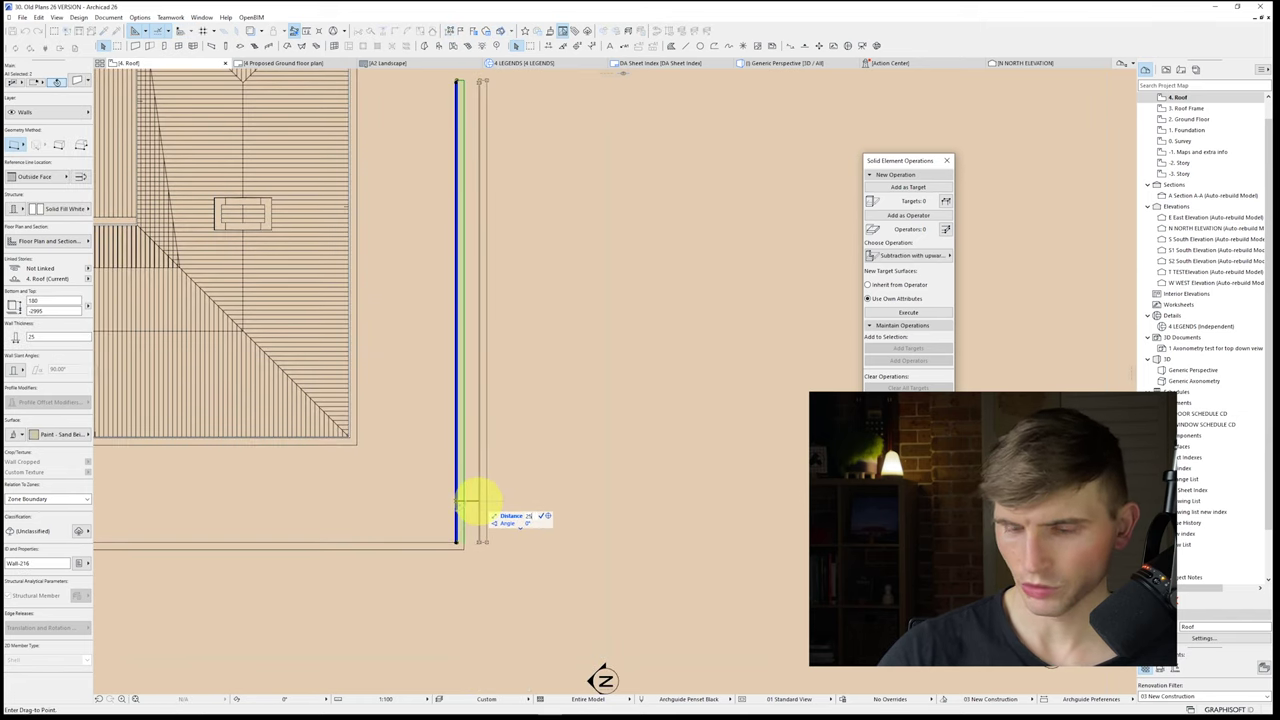
pyautogui.press('Return')
# Step: Move the front verandah gutter slightly outward and rejoin it with the side gutter at the corner
pyautogui.scroll(2, 455, 543)
pyautogui.click(431, 542)
pyautogui.hotkey('ctrl', 'd')
pyautogui.click(431, 542)
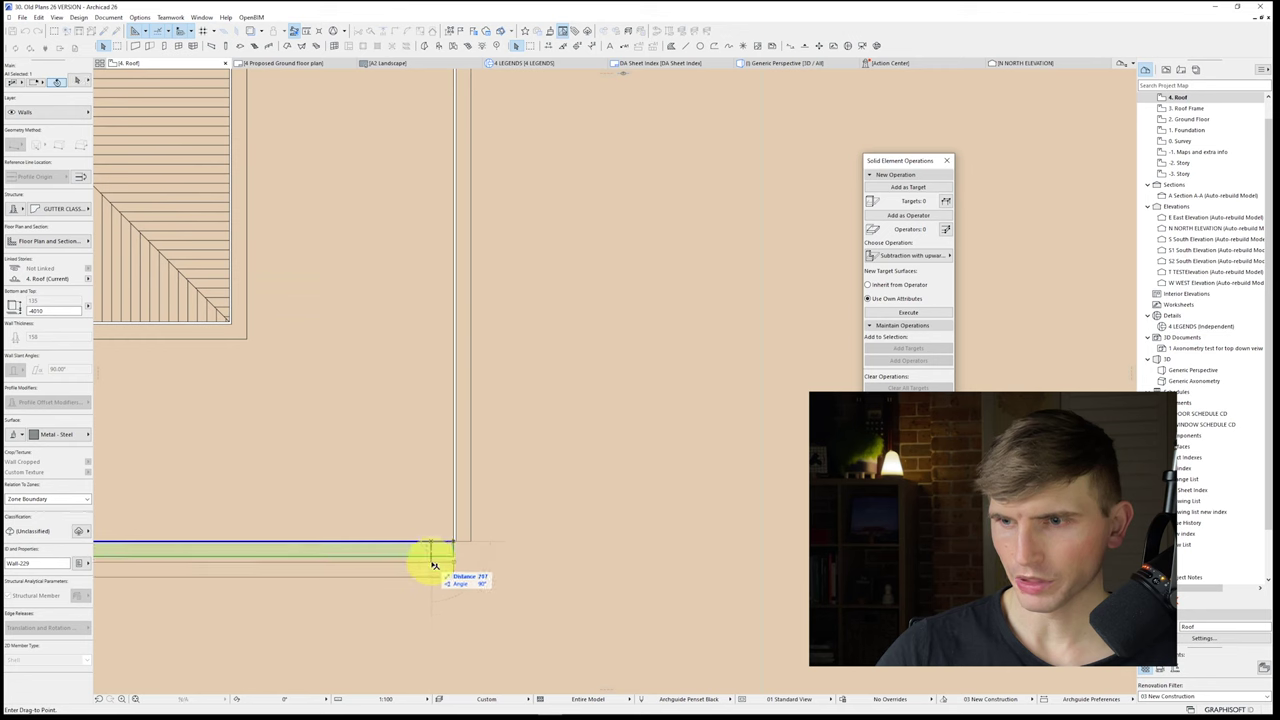
pyautogui.moveTo(430, 552); pyautogui.dragTo(429, 543)
pyautogui.click(468, 537)
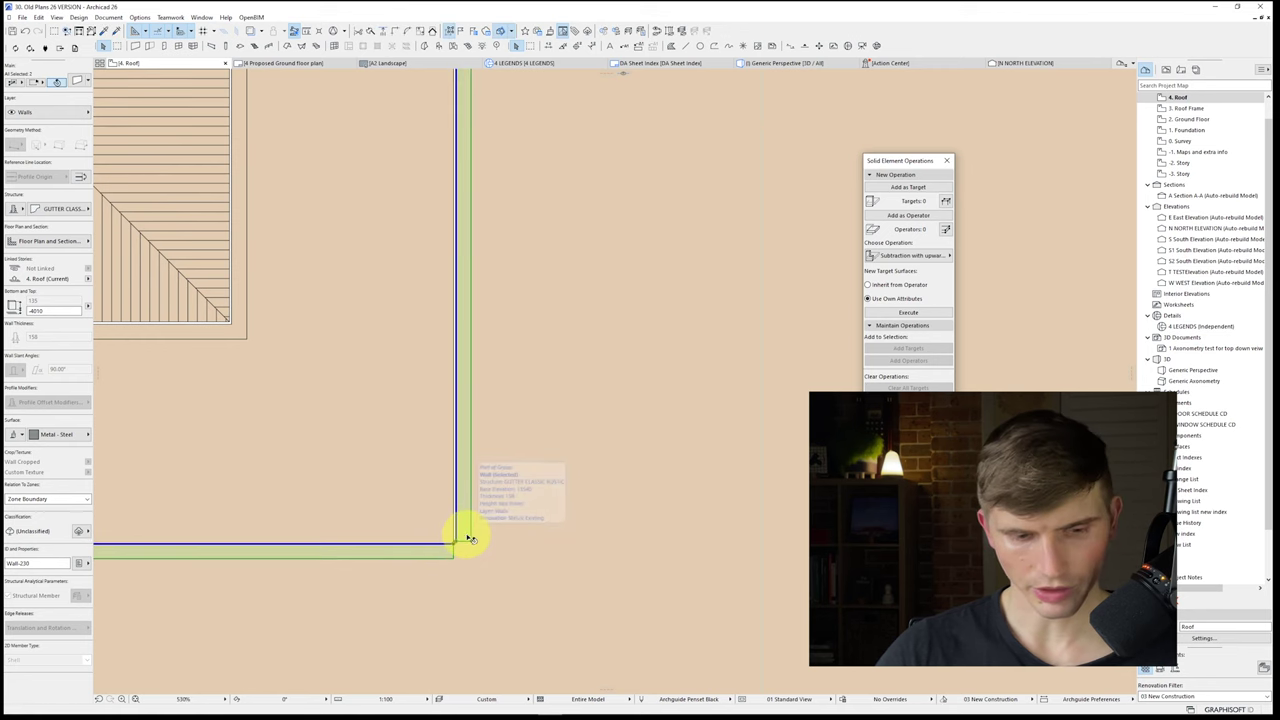
# Step: Mirror a copy of the side verandah fascia board across the corner's diagonal to create the front fascia board
pyautogui.click(456, 532)
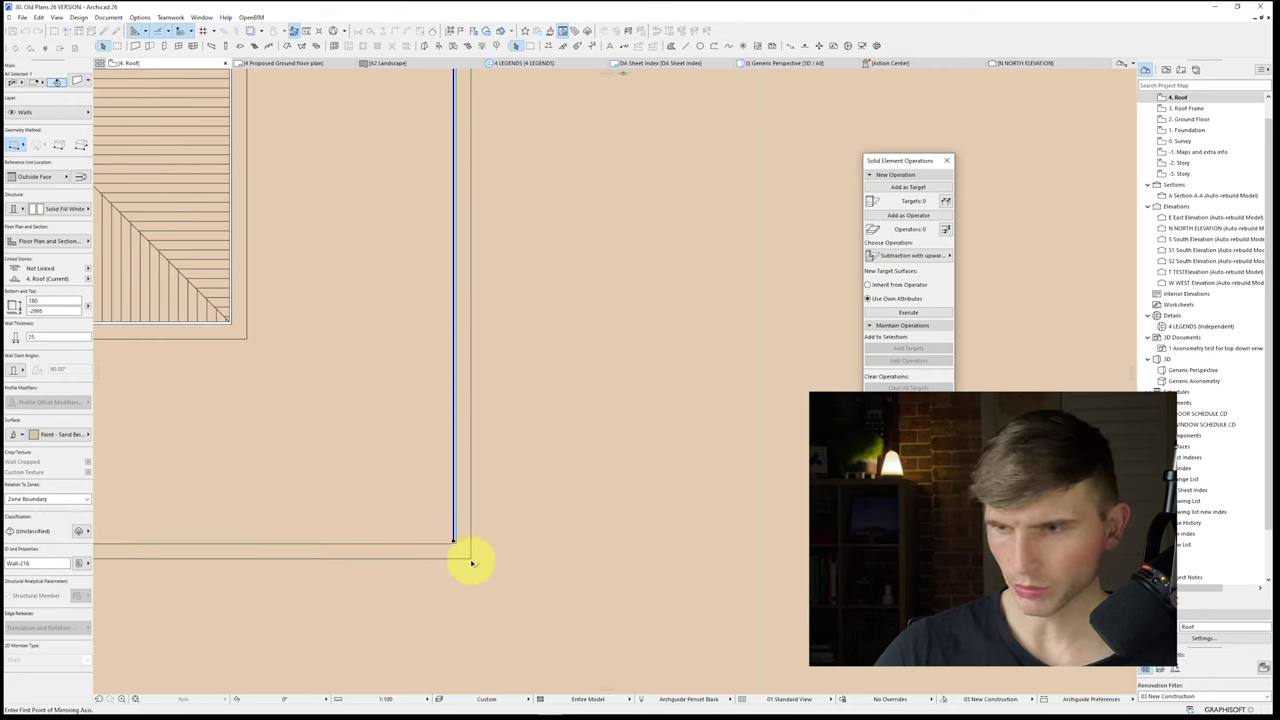
pyautogui.click(471, 560)
pyautogui.click(414, 501)
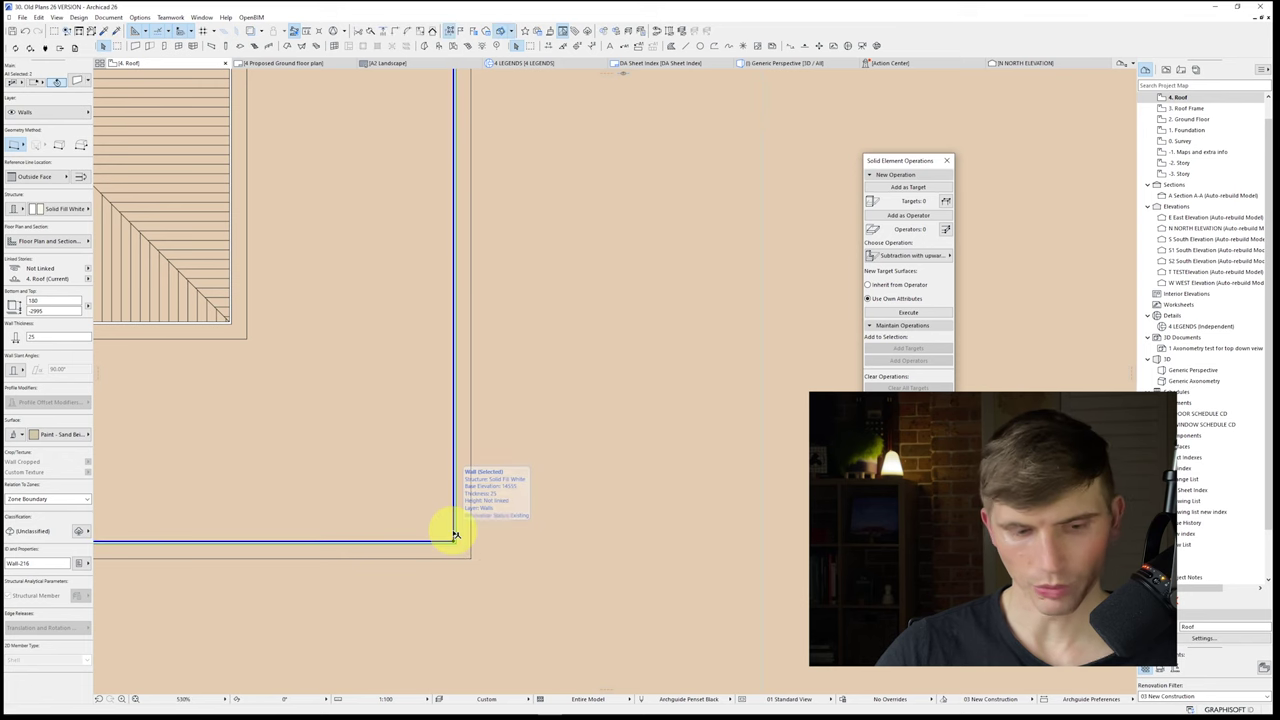
pyautogui.press('Escape')
pyautogui.scroll(-8, 300, 466)
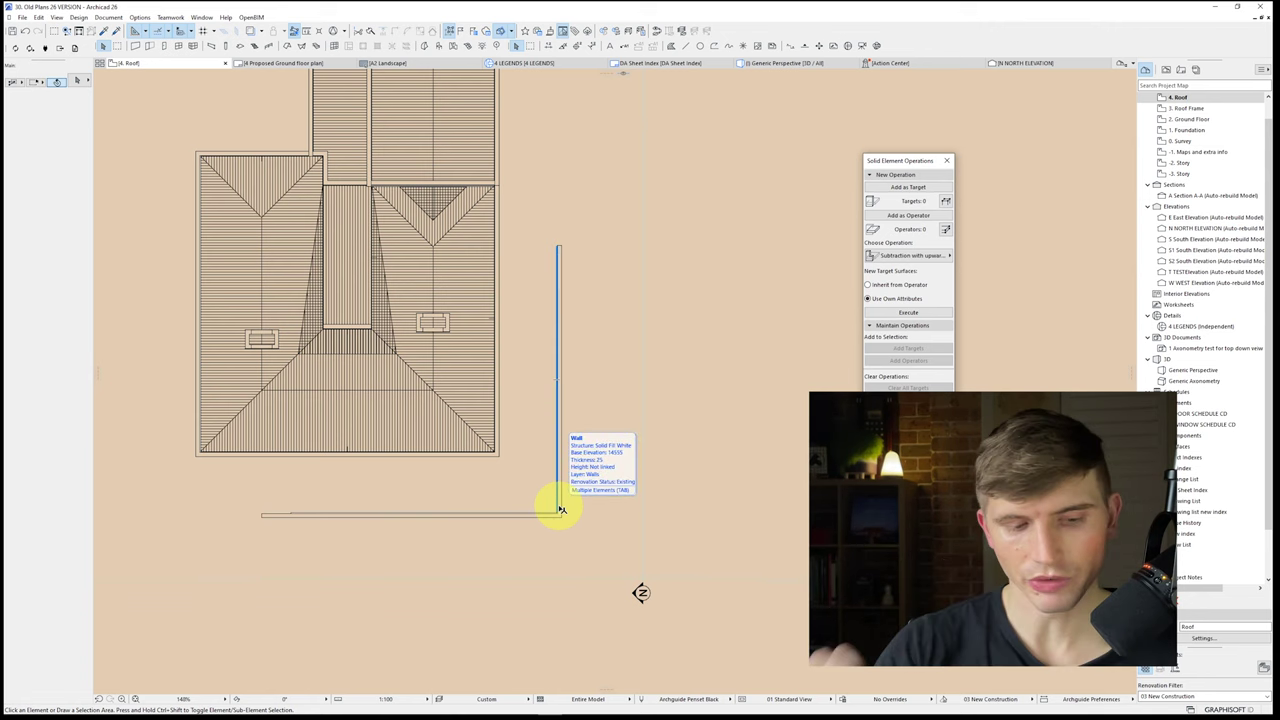
# Step: In the 3D view, lower the two new fascia boards vertically to the verandah's gutter level
pyautogui.press('F3')
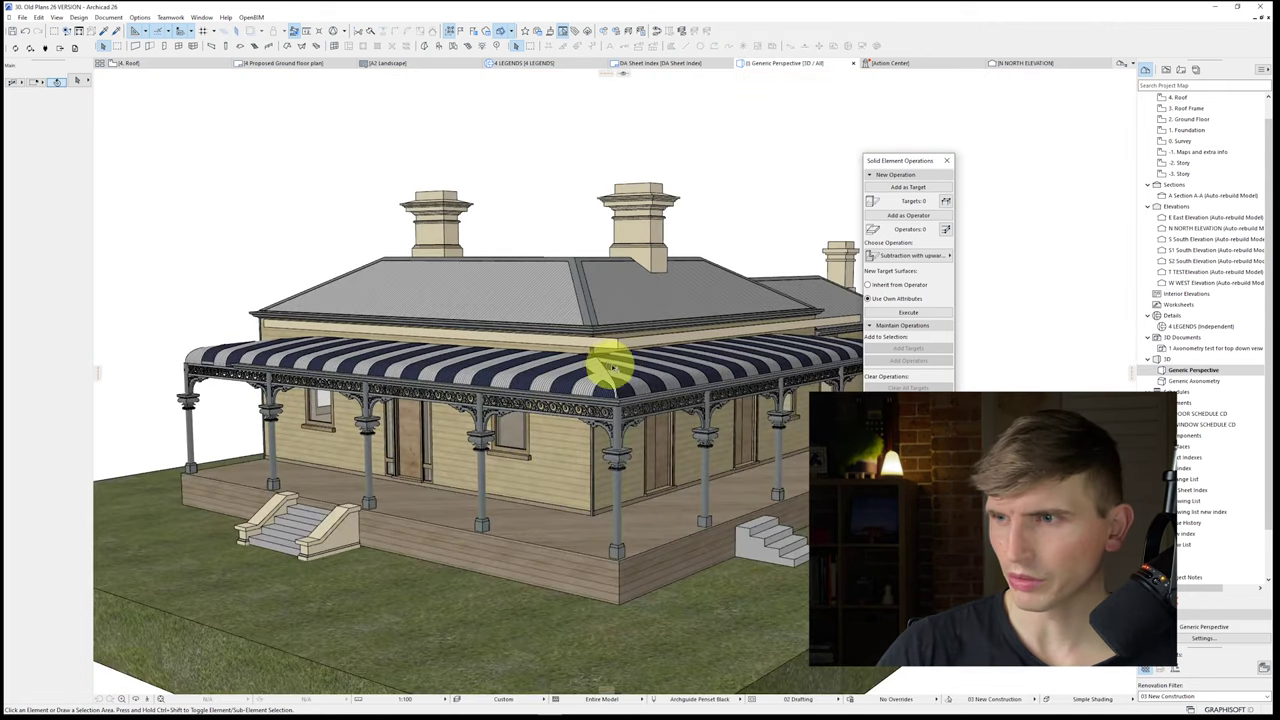
pyautogui.click(620, 346)
pyautogui.hotkey('ctrl', 'd')
pyautogui.click(618, 342)
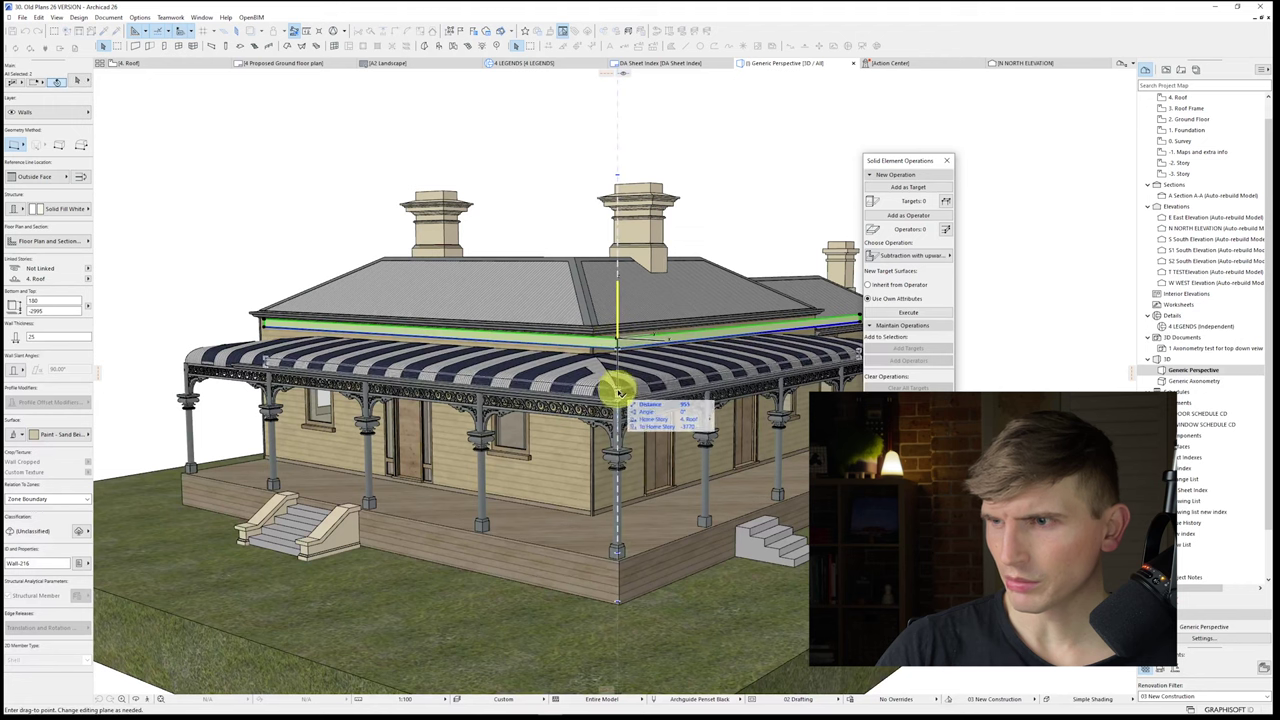
pyautogui.click(618, 402)
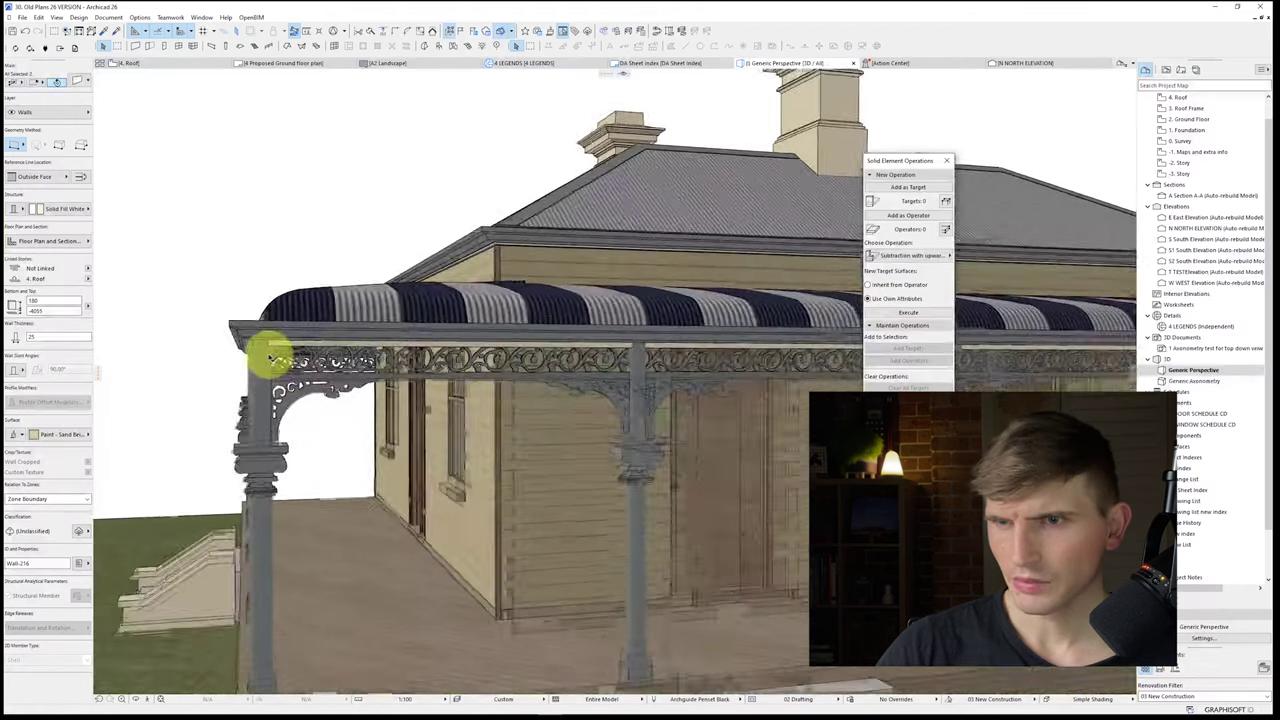
# Step: Raise both verandah gutters together with their two fascia boards by about 45 mm
pyautogui.keyDown('shift'); pyautogui.moveTo(271, 354); pyautogui.dragTo(334, 380, button='middle'); pyautogui.keyUp('shift')
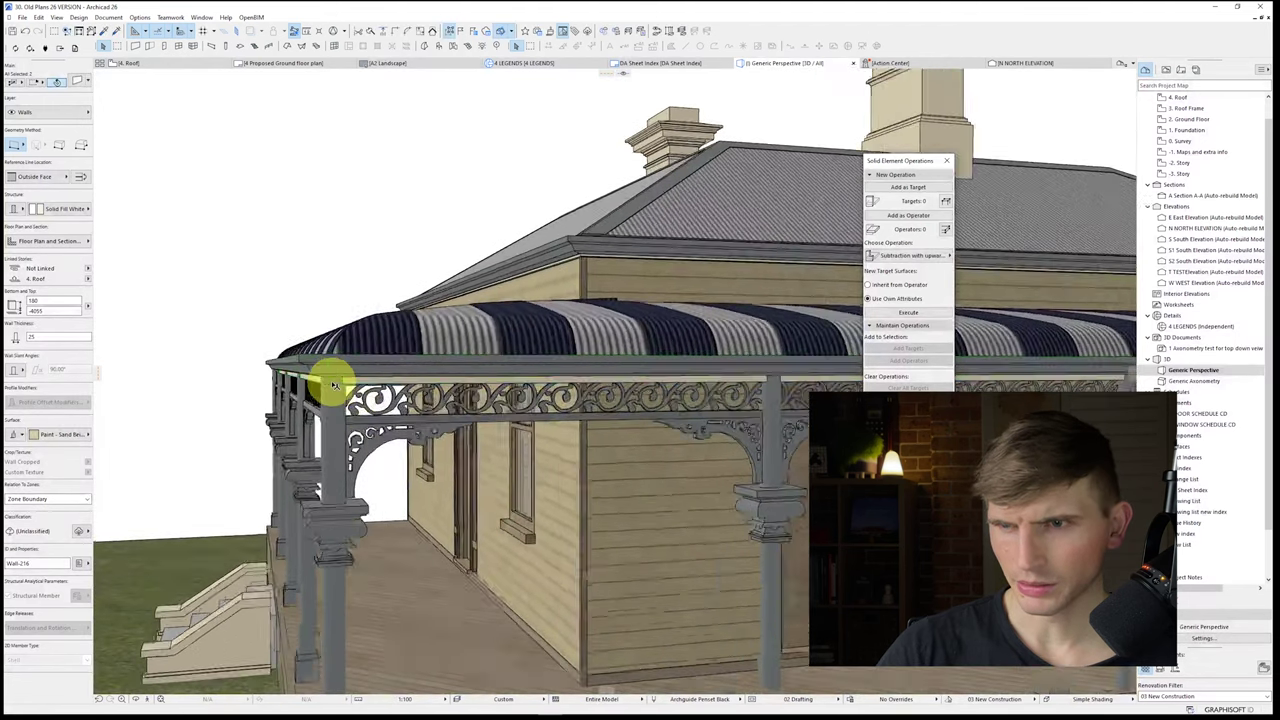
pyautogui.scroll(2, 355, 362)
pyautogui.keyDown('shift'); pyautogui.click(331, 366); pyautogui.keyUp('shift')
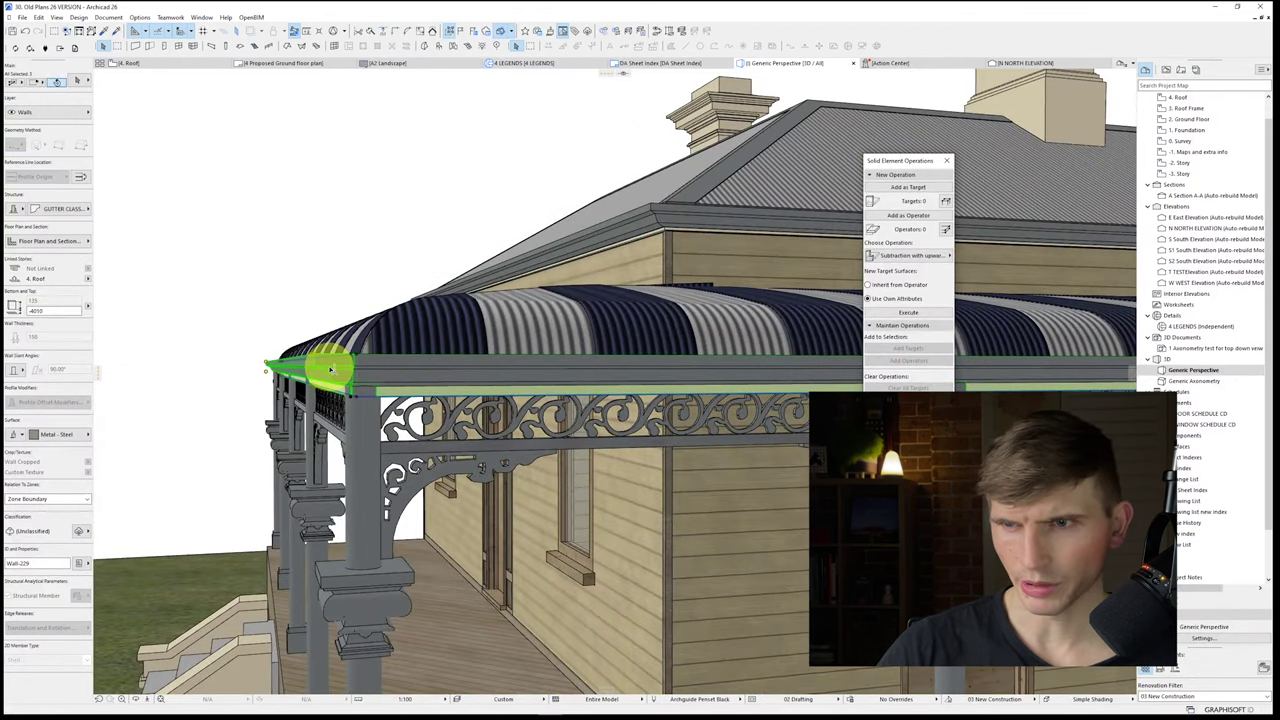
pyautogui.keyDown('shift'); pyautogui.click(387, 379); pyautogui.keyUp('shift')
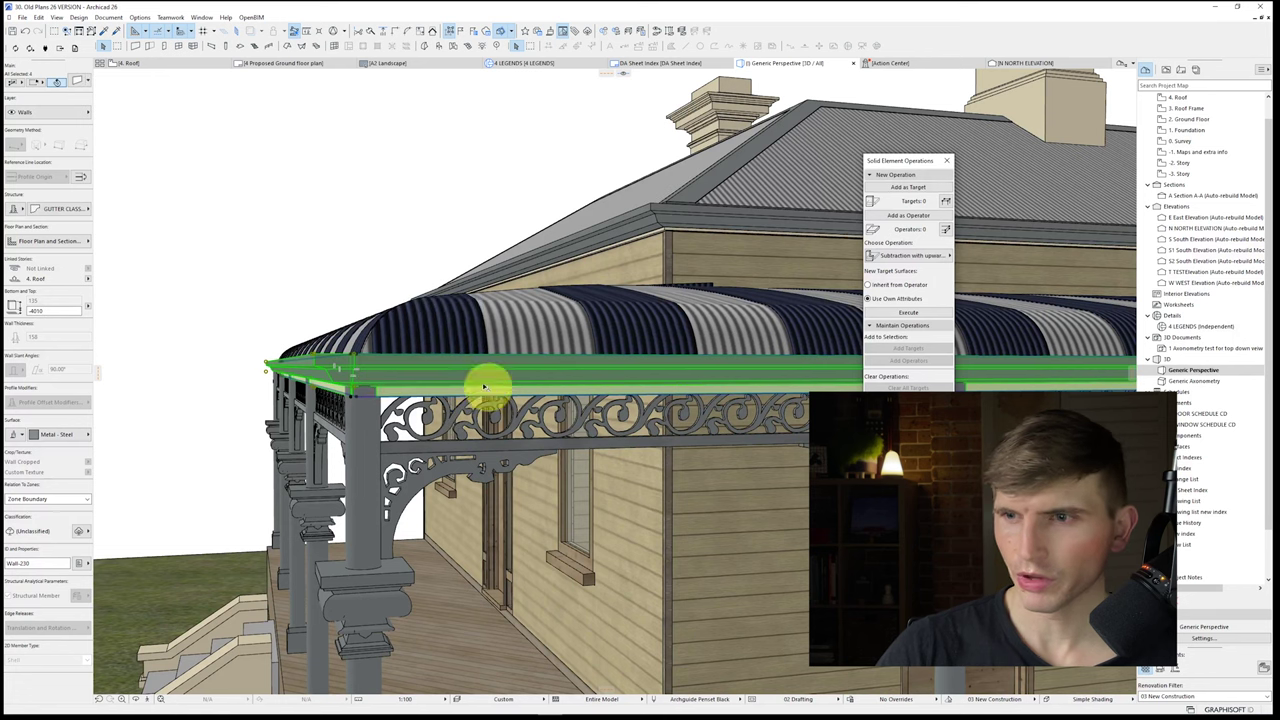
pyautogui.click(358, 397)
pyautogui.click(357, 388)
pyautogui.scroll(-3, 547, 421)
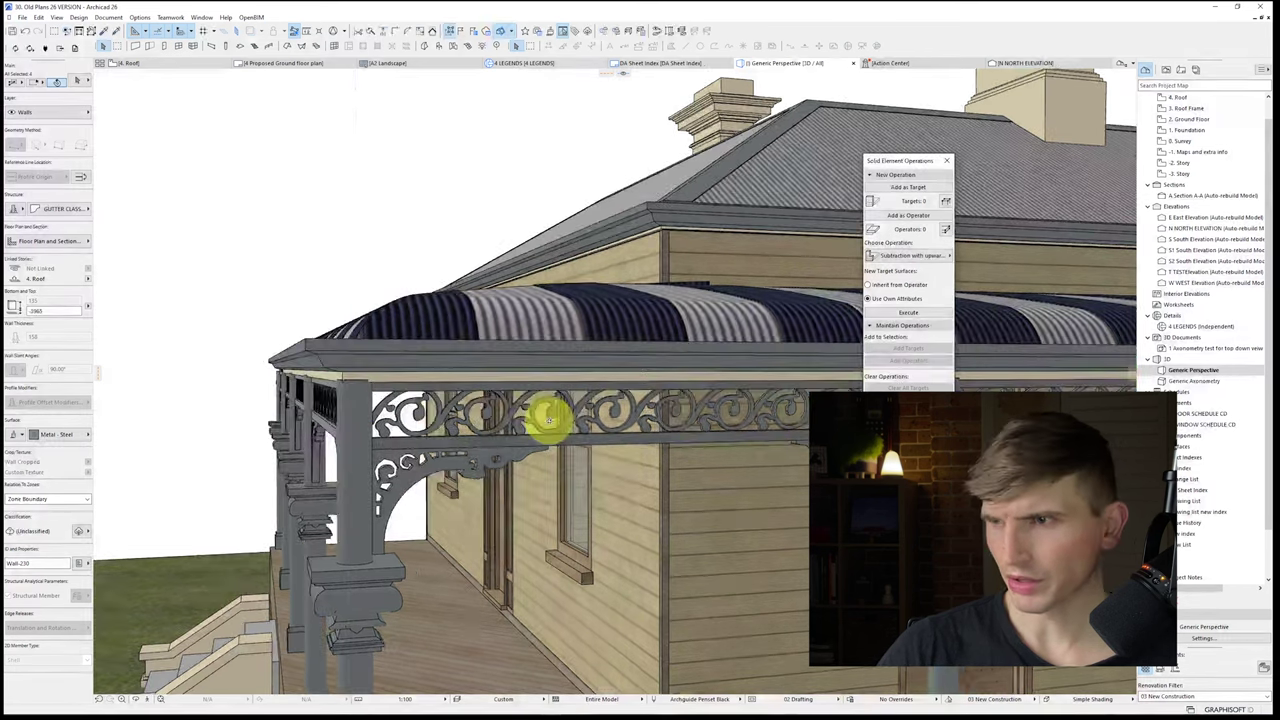
# Step: Raise all the striped bullnose roof panels around the verandah together to suit the raised gutters
pyautogui.keyDown('shift'); pyautogui.moveTo(543, 426); pyautogui.dragTo(529, 457, button='middle'); pyautogui.keyUp('shift')
pyautogui.press('Escape')
pyautogui.click(535, 488)
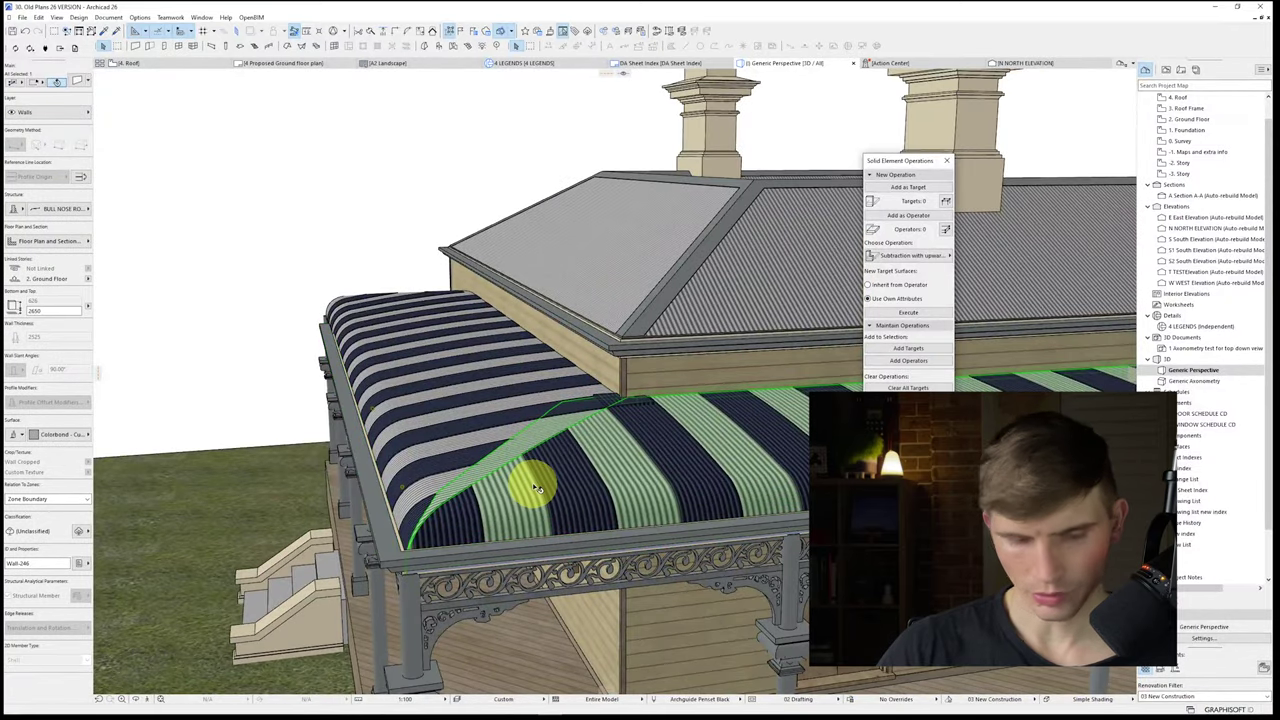
pyautogui.keyDown('shift'); pyautogui.click(543, 491); pyautogui.keyUp('shift')
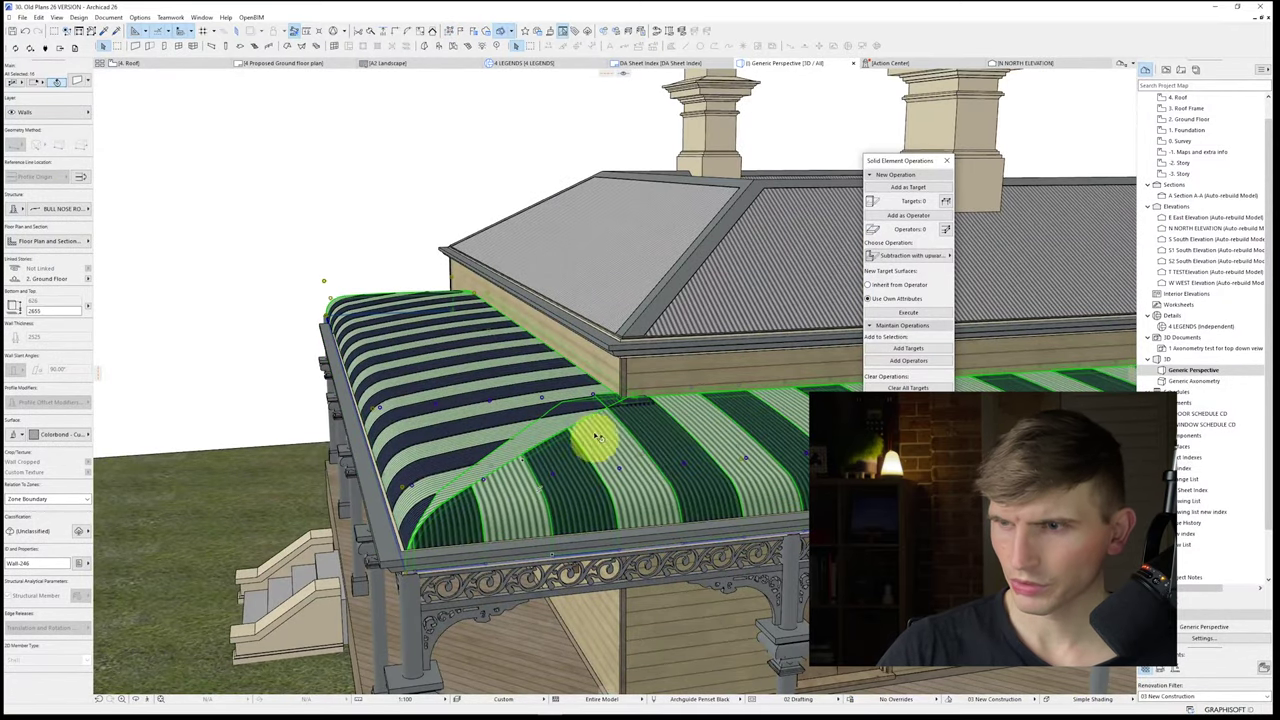
pyautogui.keyDown('shift'); pyautogui.click(538, 383); pyautogui.keyUp('shift')
pyautogui.keyDown('shift'); pyautogui.moveTo(463, 349); pyautogui.dragTo(665, 328, button='middle'); pyautogui.keyUp('shift')
pyautogui.keyDown('shift'); pyautogui.click(671, 312); pyautogui.keyUp('shift')
pyautogui.keyDown('shift'); pyautogui.click(736, 342); pyautogui.keyUp('shift')
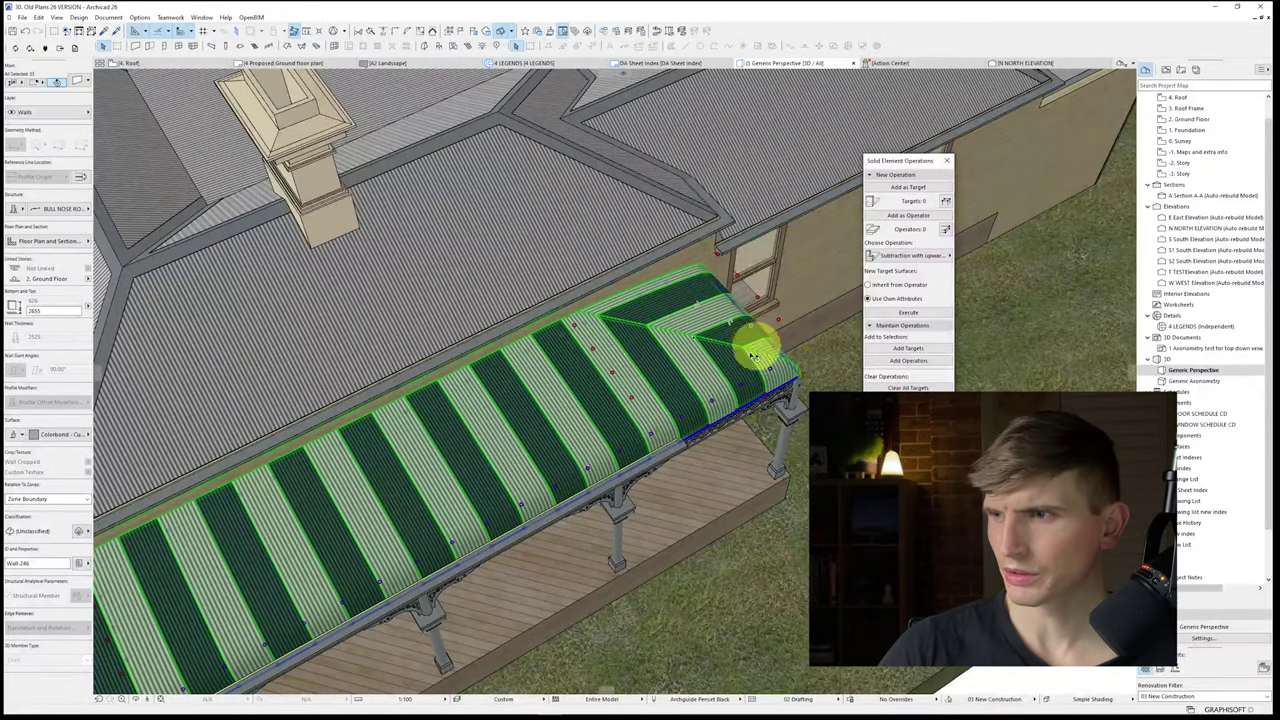
pyautogui.keyDown('shift'); pyautogui.moveTo(440, 430); pyautogui.dragTo(657, 228, button='middle'); pyautogui.keyUp('shift')
pyautogui.scroll(3, 488, 94)
pyautogui.moveTo(494, 116); pyautogui.dragTo(505, 180, button='middle')
pyautogui.hotkey('ctrl', 'd')
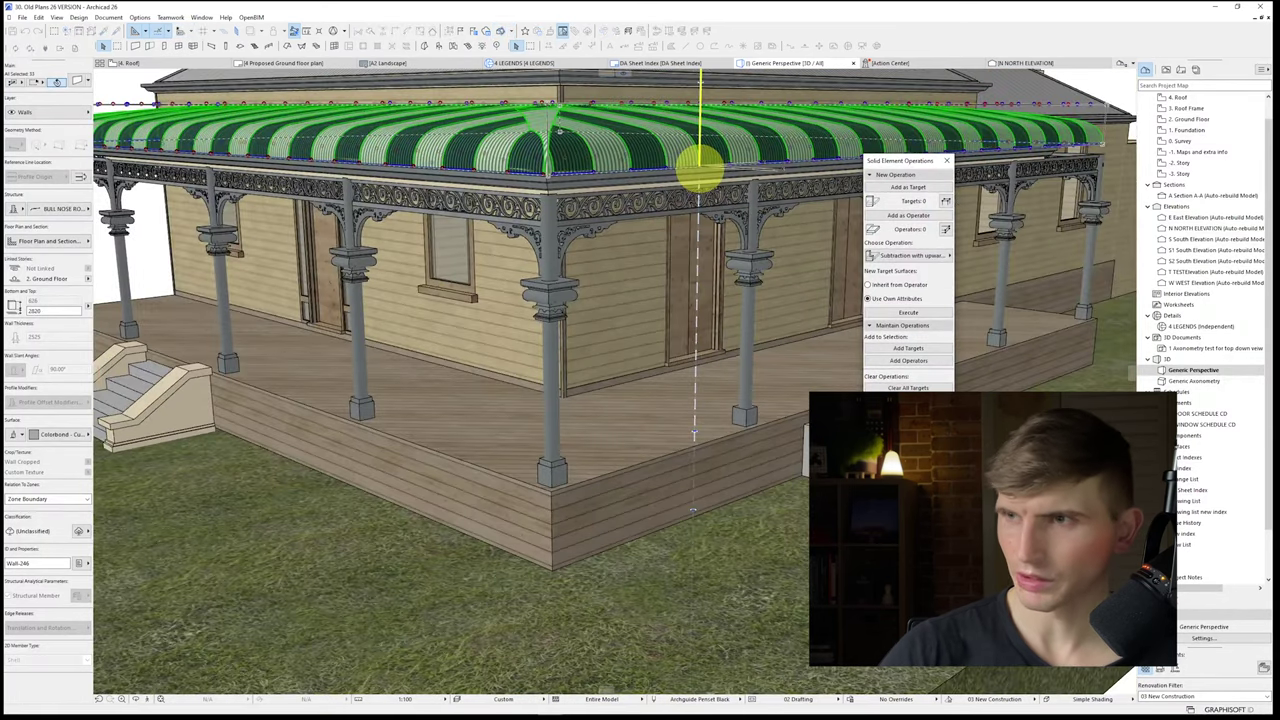
pyautogui.press('Escape')
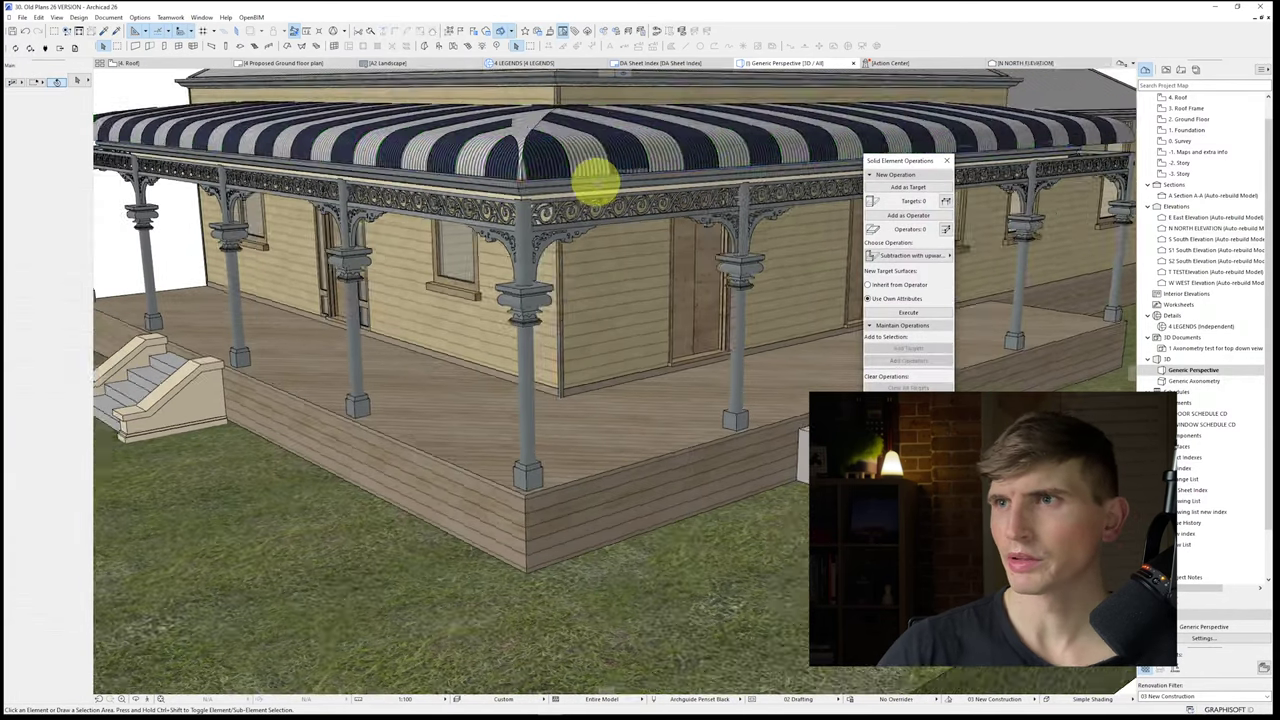
# Step: Compare the 3D verandah with the historical side elevations, Section A.B. and ground plan on the Ground Floor storey
pyautogui.scroll(-8, 604, 184)
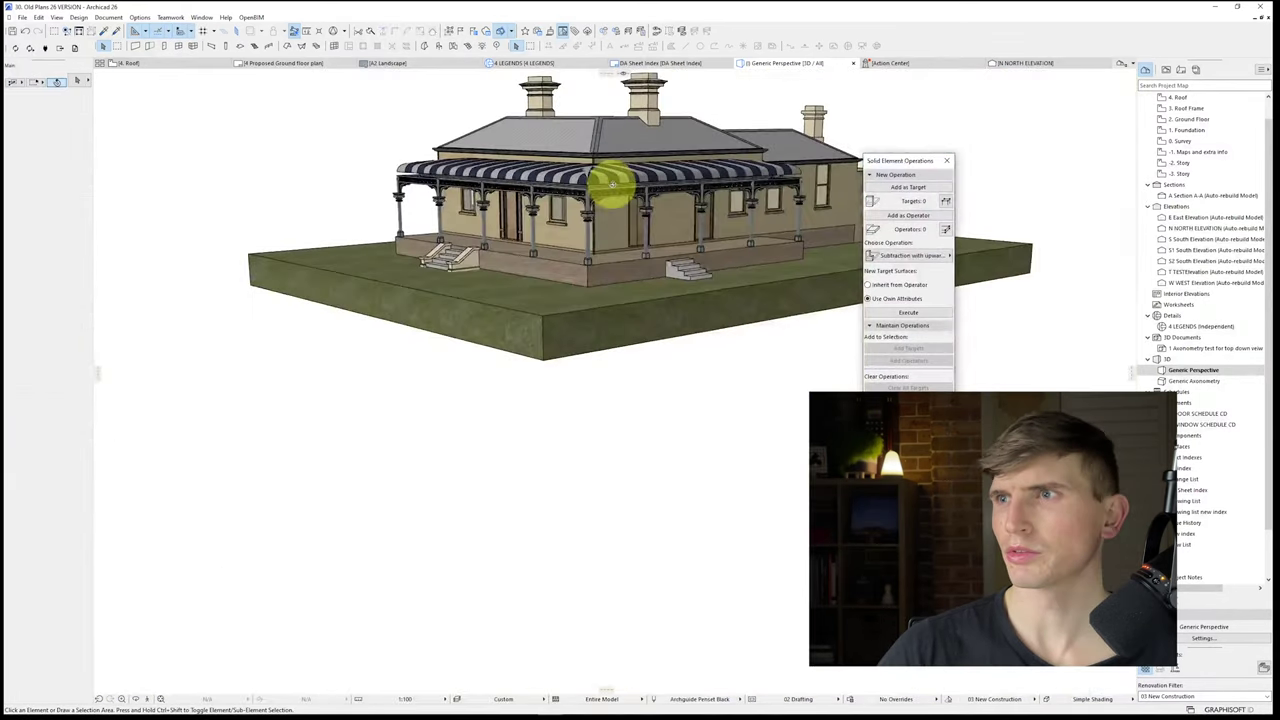
pyautogui.keyDown('shift'); pyautogui.moveTo(611, 183); pyautogui.dragTo(754, 183, button='middle'); pyautogui.keyUp('shift')
pyautogui.scroll(5, 680, 180)
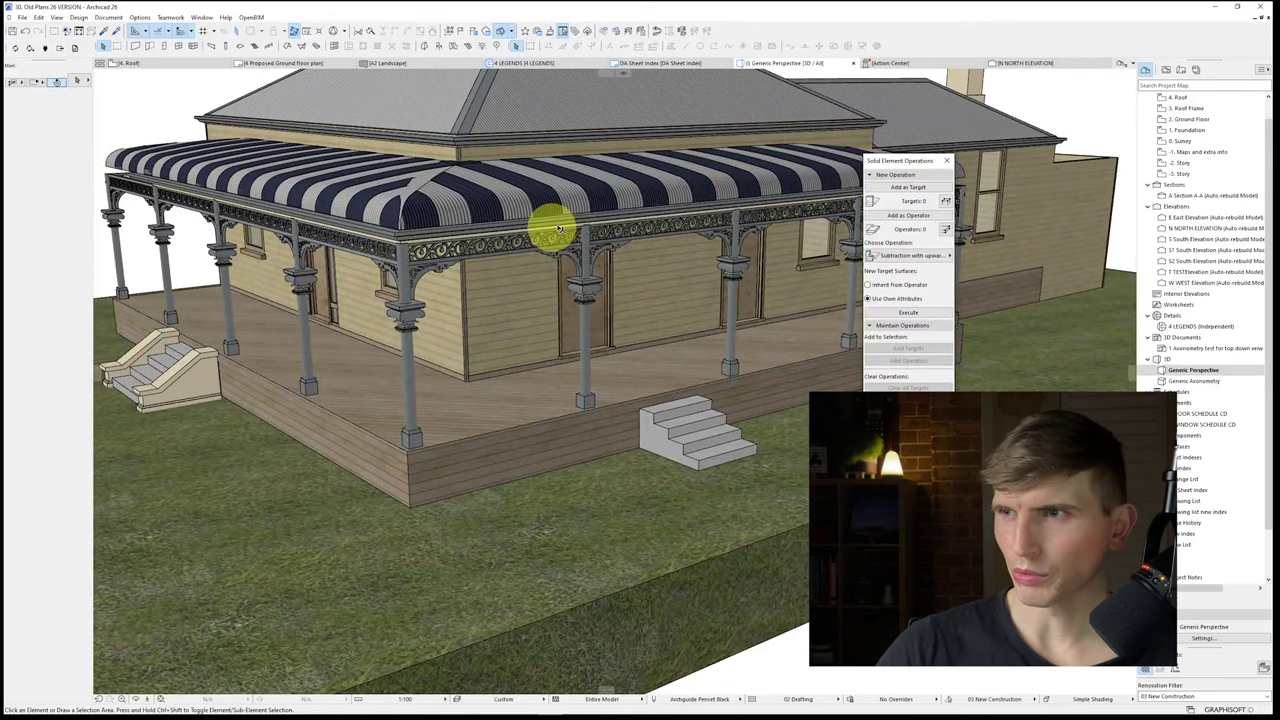
pyautogui.keyDown('shift'); pyautogui.moveTo(551, 223); pyautogui.dragTo(755, 222, button='middle'); pyautogui.keyUp('shift')
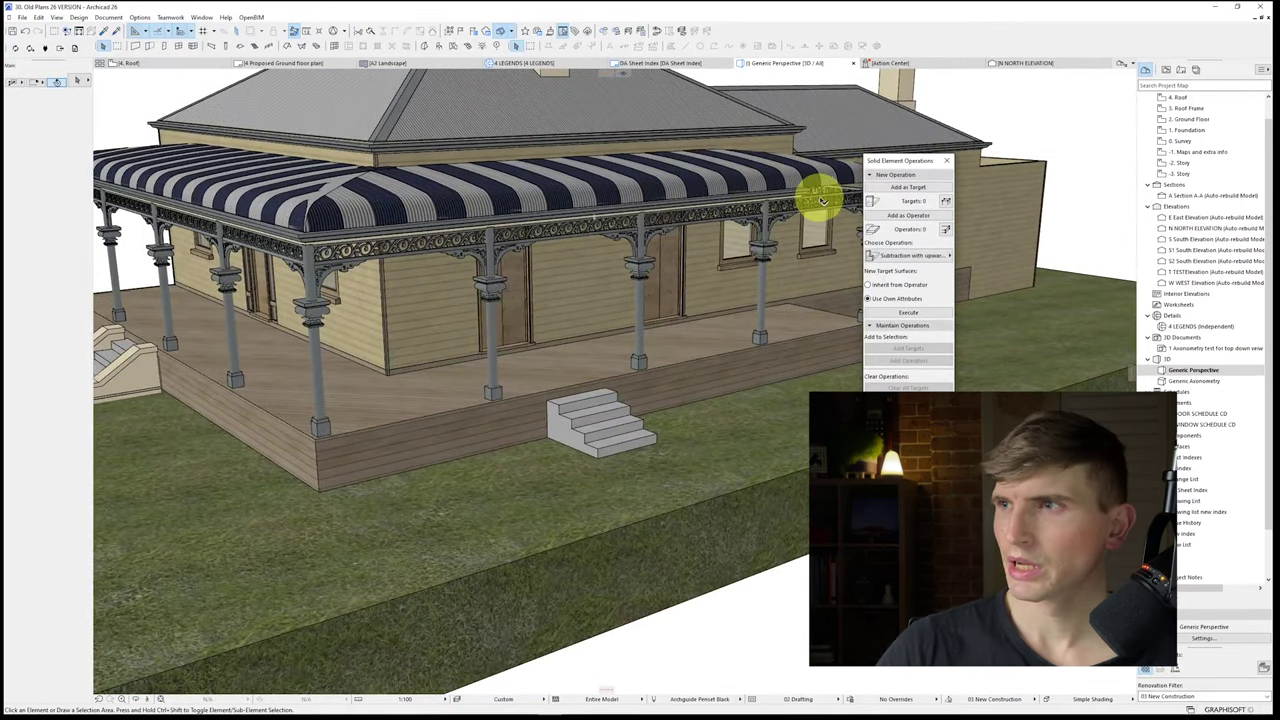
pyautogui.keyDown('shift'); pyautogui.moveTo(826, 191); pyautogui.dragTo(820, 201, button='middle'); pyautogui.keyUp('shift')
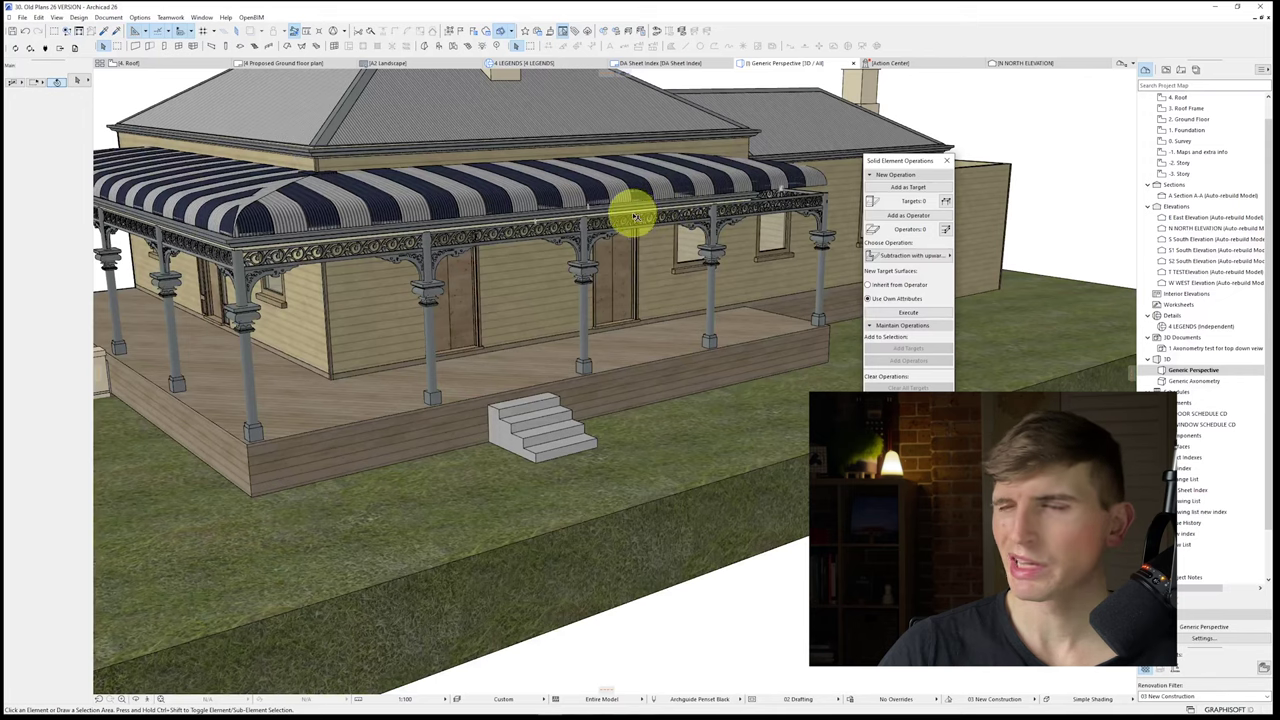
pyautogui.press('F2')
pyautogui.hotkey('ctrl', 'Down')
pyautogui.hotkey('ctrl', 'Down')
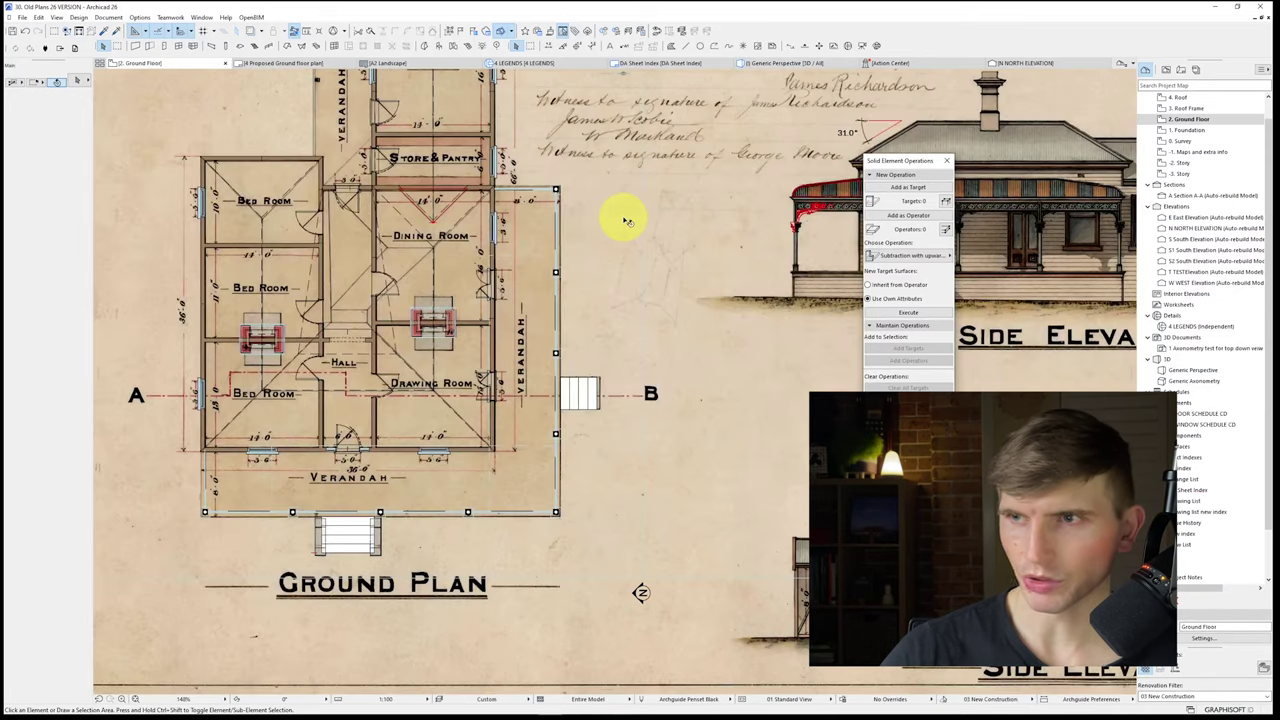
pyautogui.moveTo(797, 278); pyautogui.dragTo(453, 265, button='middle')
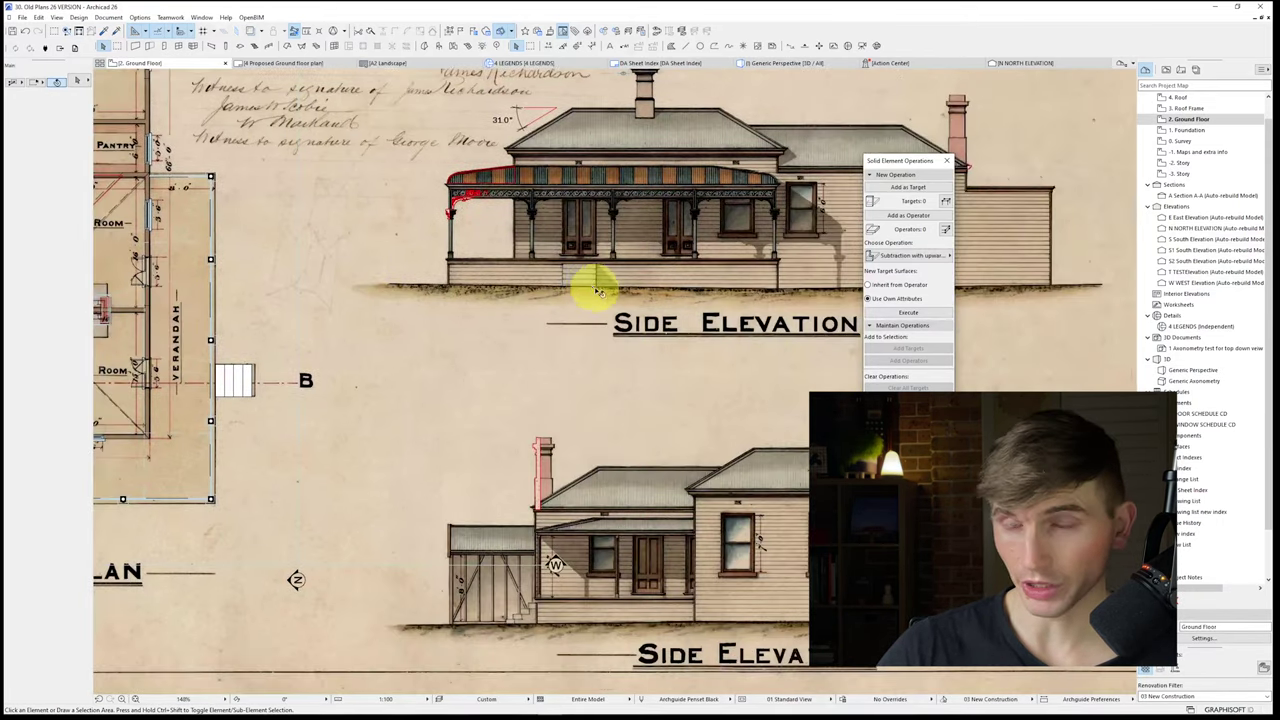
pyautogui.moveTo(597, 291); pyautogui.dragTo(503, 314, button='middle')
pyautogui.scroll(-3, 623, 294)
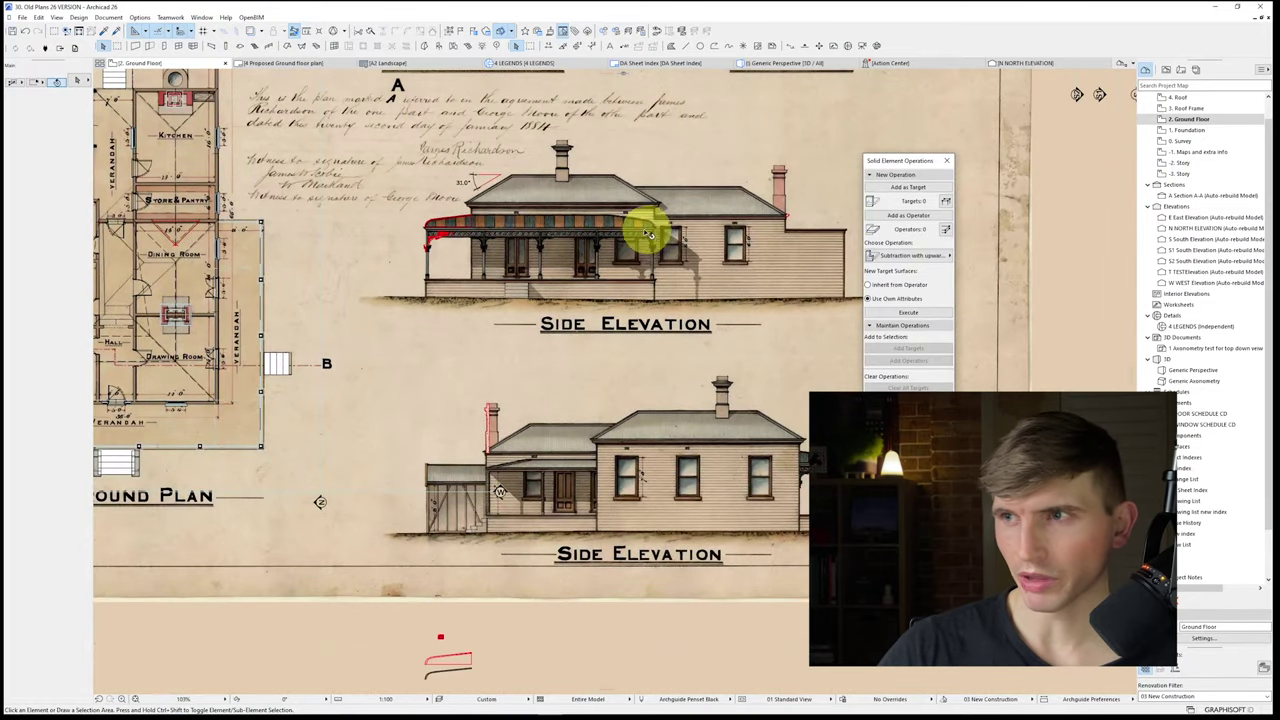
pyautogui.scroll(-3, 608, 270)
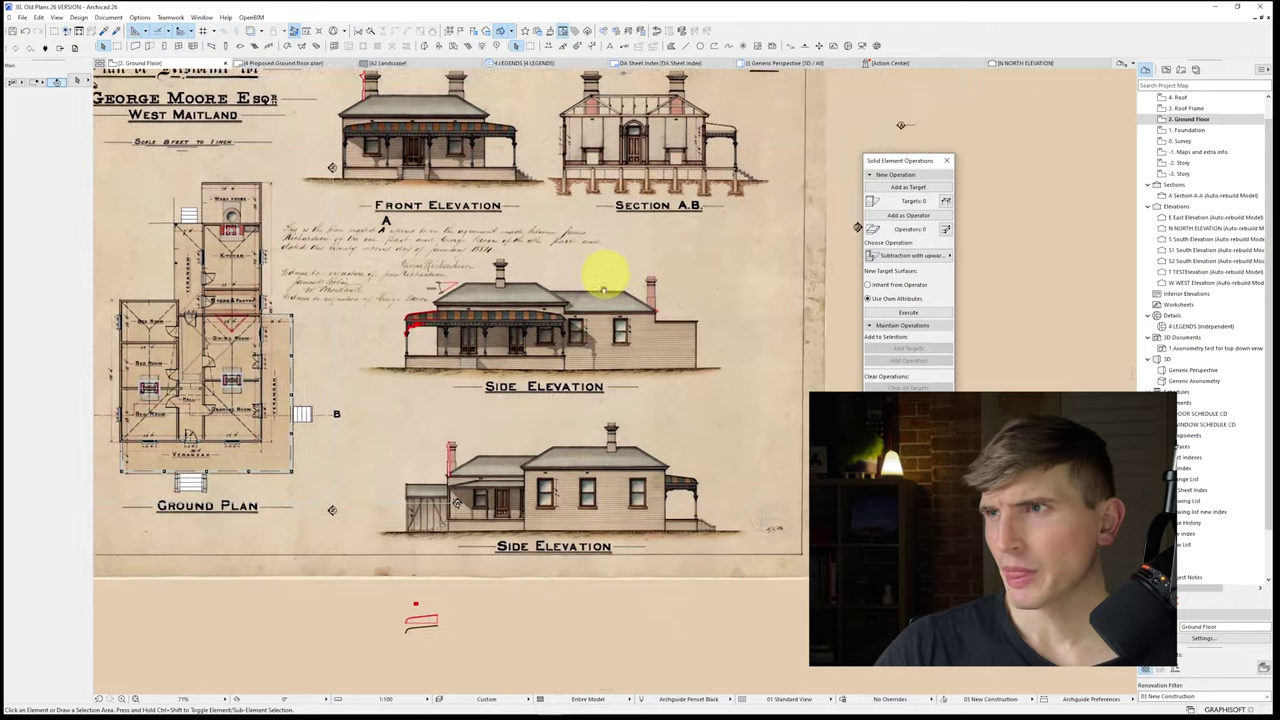
pyautogui.scroll(6, 748, 184)
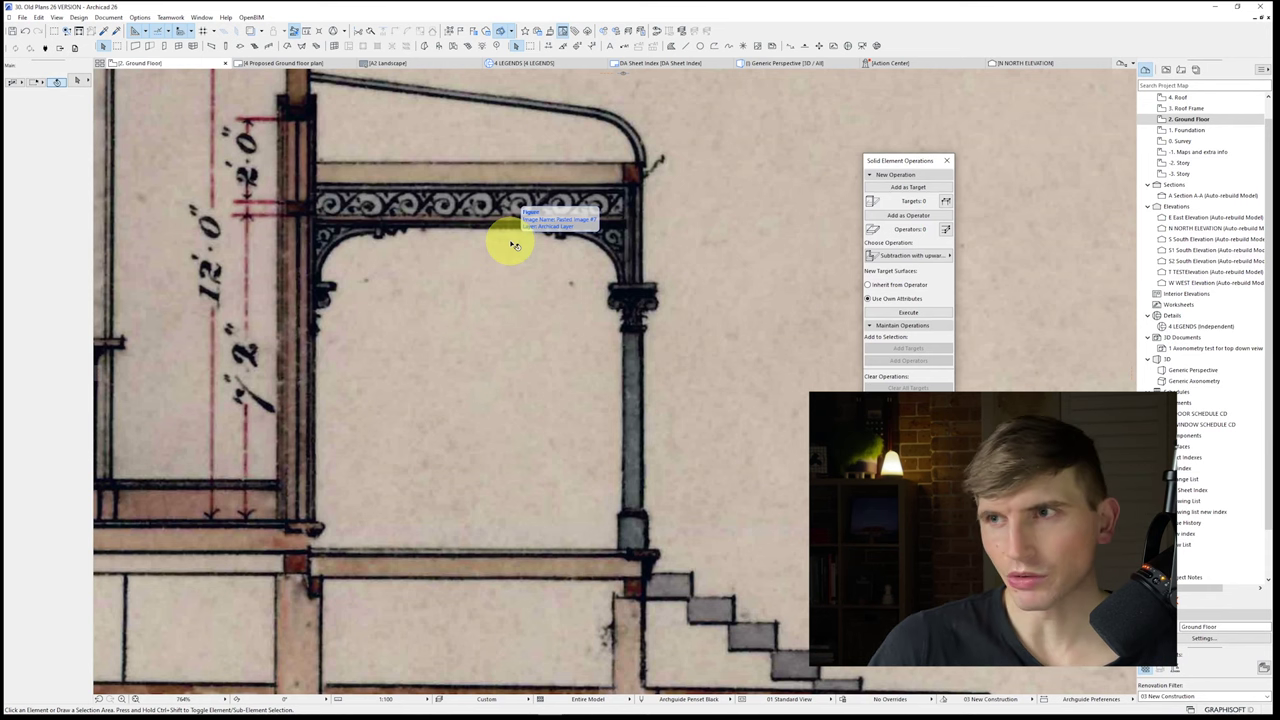
pyautogui.scroll(-6, 334, 371)
pyautogui.scroll(3, 409, 429)
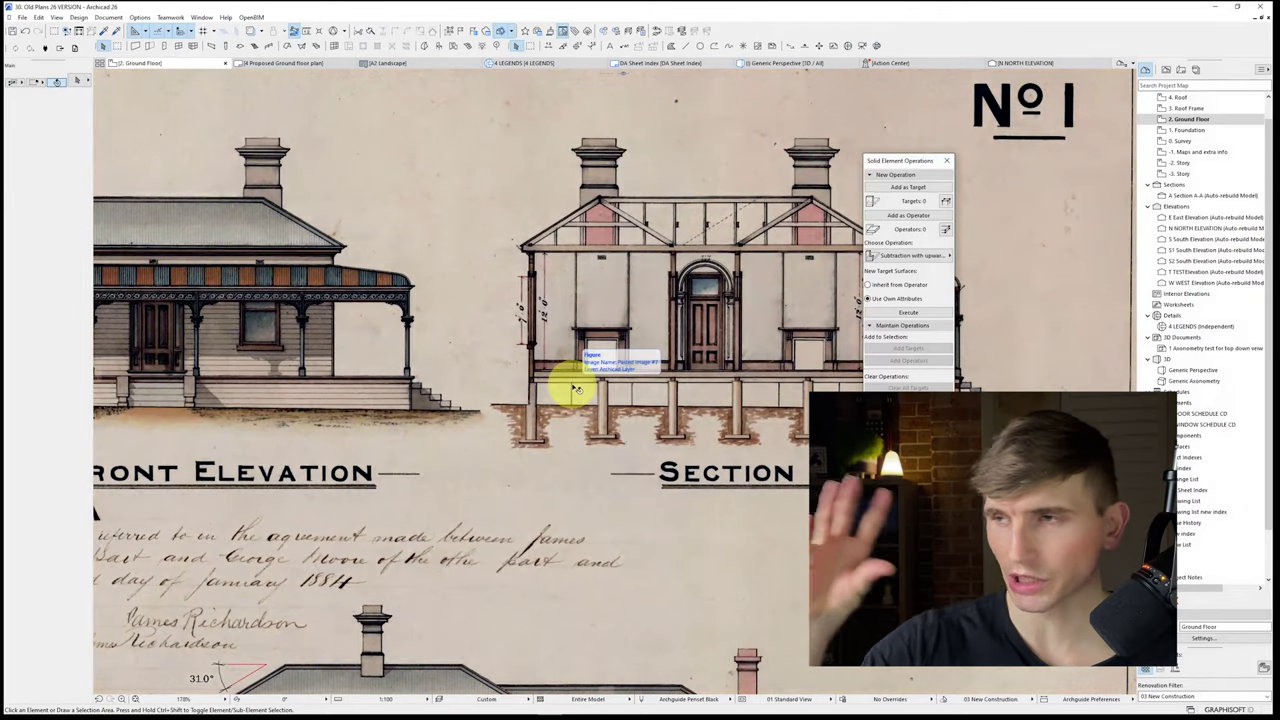
pyautogui.scroll(-1, 130, 620)
pyautogui.moveTo(130, 620)
pyautogui.mouseDown(button='middle')
pyautogui.moveTo(571, 523)
pyautogui.moveTo(666, 429)
pyautogui.mouseUp(button='middle')
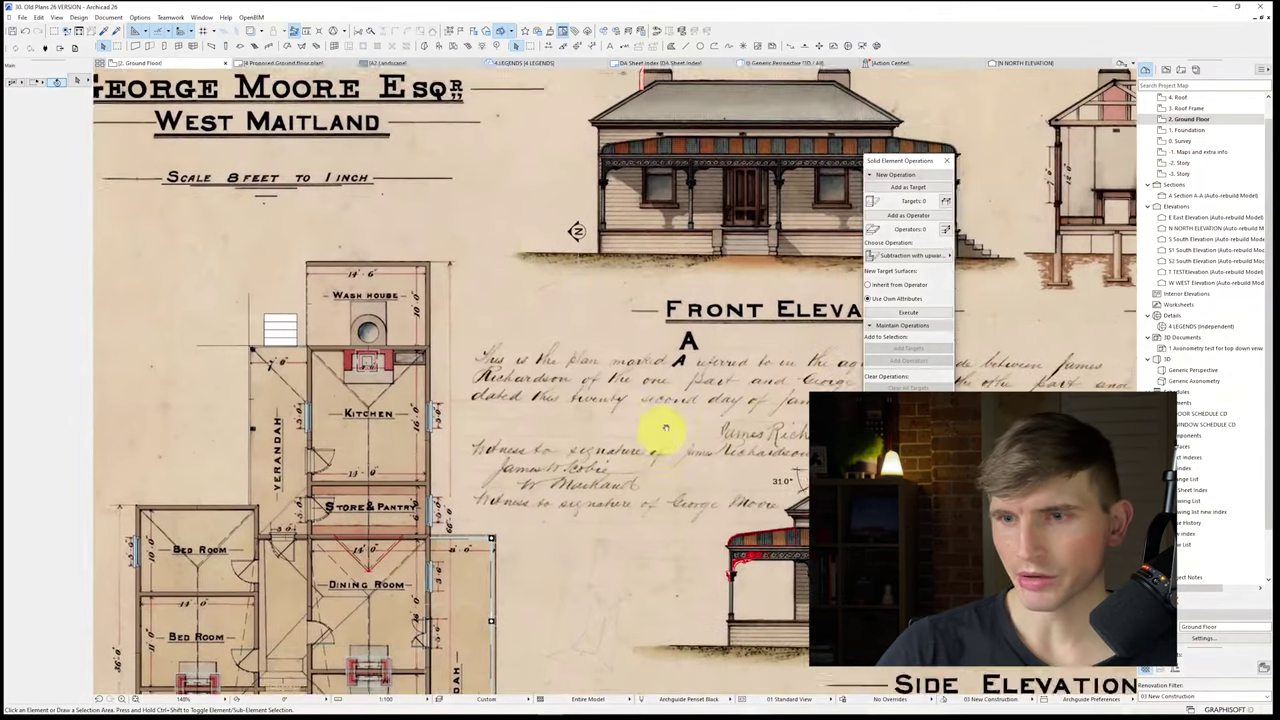
pyautogui.scroll(-1, 542, 532)
pyautogui.moveTo(542, 532); pyautogui.dragTo(562, 452, button='middle')
pyautogui.moveTo(531, 603); pyautogui.dragTo(481, 487, button='middle')
pyautogui.scroll(3, 491, 520)
pyautogui.scroll(2, 489, 548)
# Step: Show the Proposed Ground Floor Plan view as a trace reference on the Roof storey near the side gutter's rear end
pyautogui.hotkey('ctrl', 'Up')
pyautogui.hotkey('ctrl', 'Up')
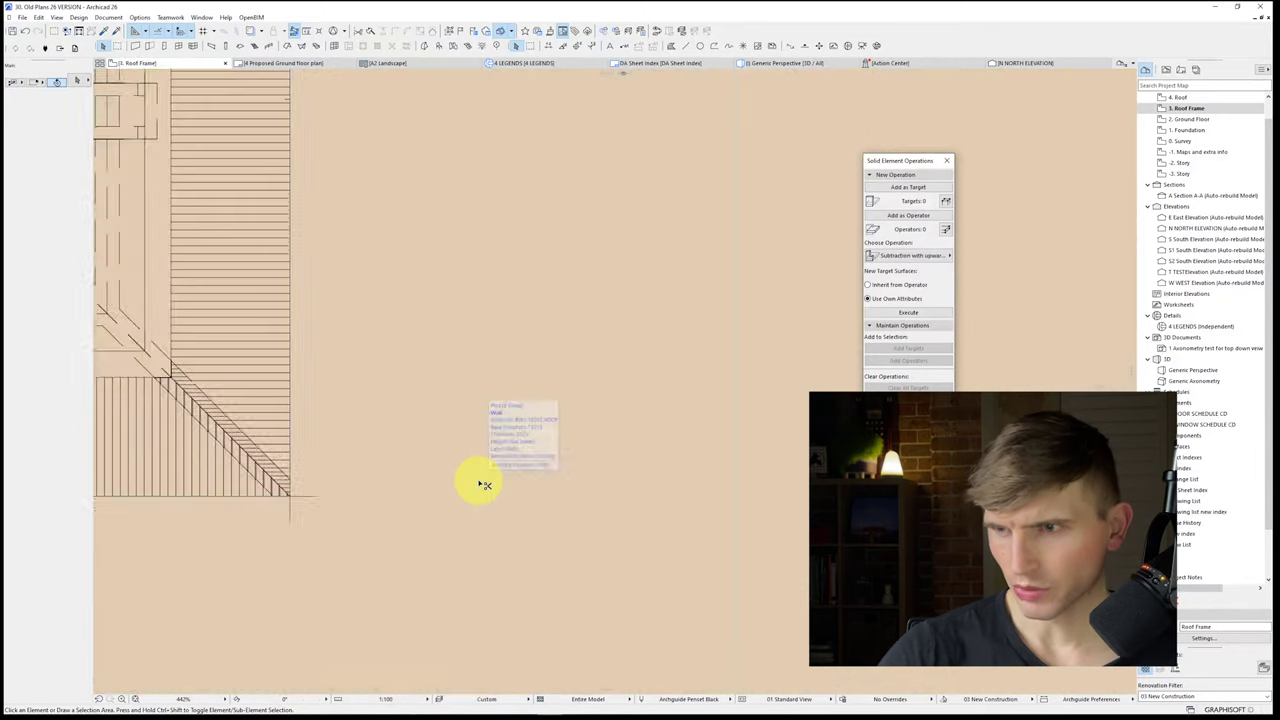
pyautogui.moveTo(501, 289); pyautogui.dragTo(455, 617, button='middle')
pyautogui.scroll(-1, 402, 321)
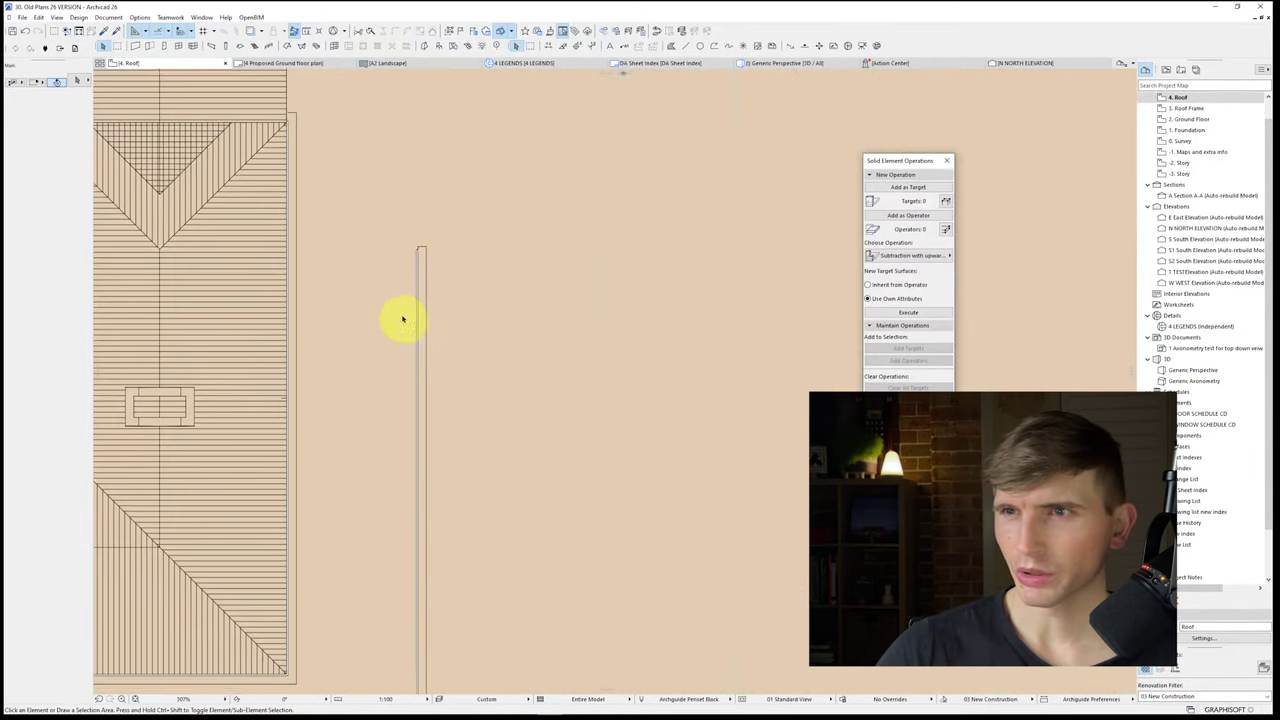
pyautogui.moveTo(403, 320); pyautogui.dragTo(437, 422, button='middle')
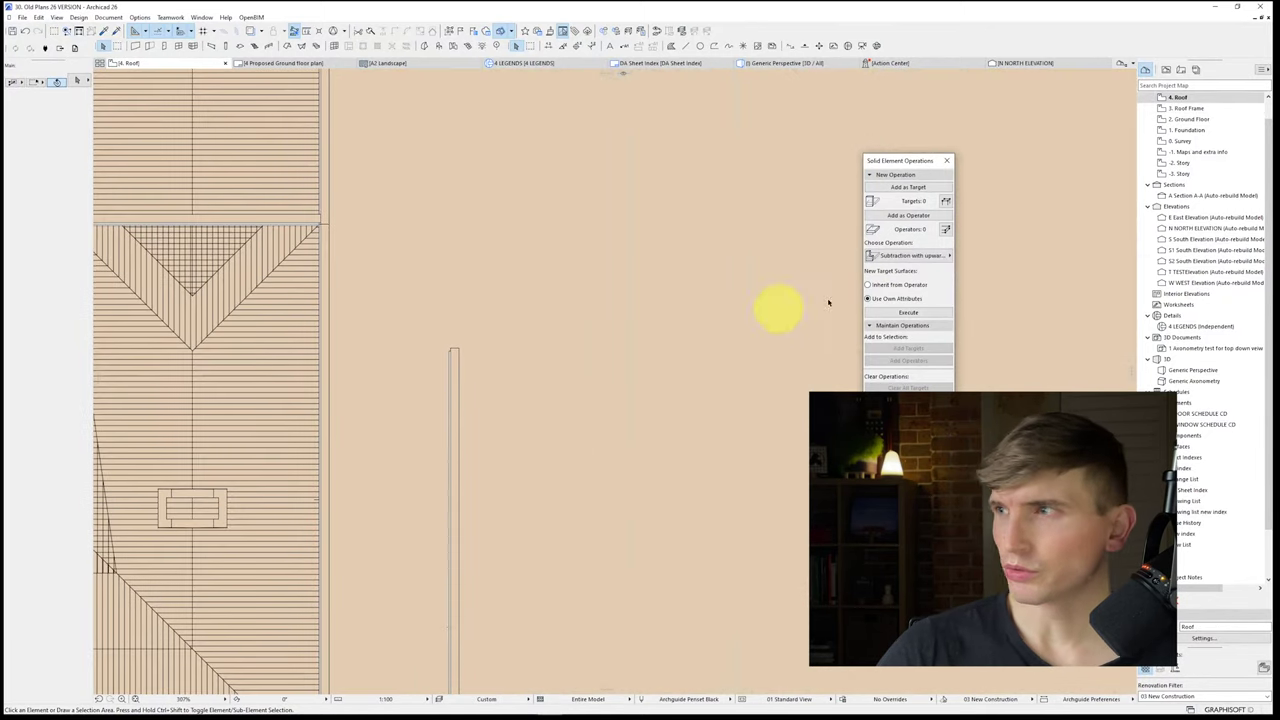
pyautogui.click(1182, 70)
pyautogui.click(1166, 70)
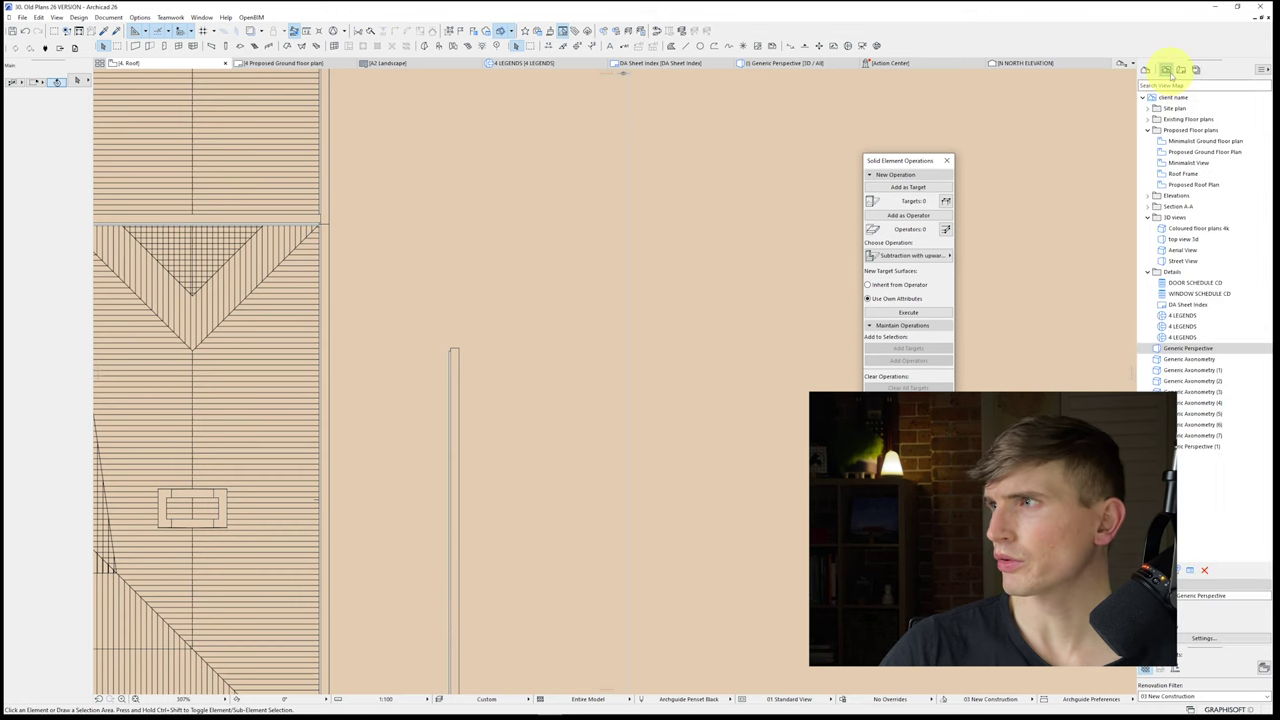
pyautogui.rightClick(1200, 152)
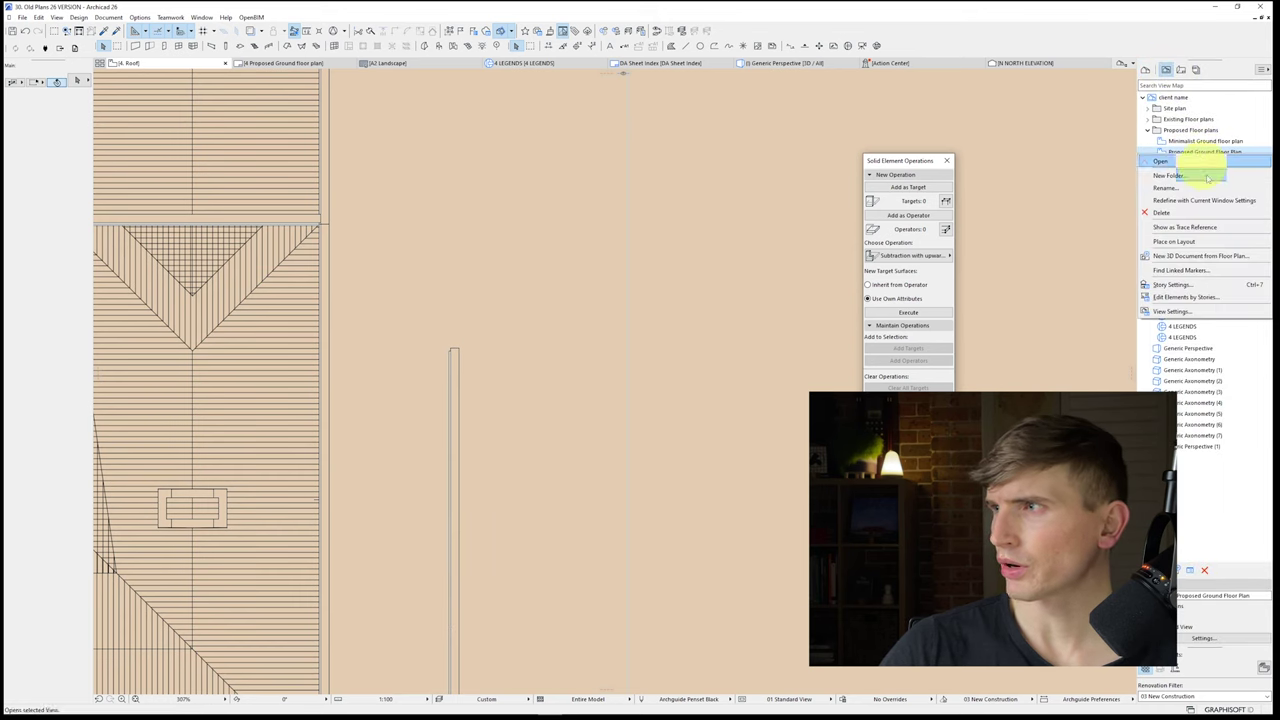
pyautogui.click(1180, 228)
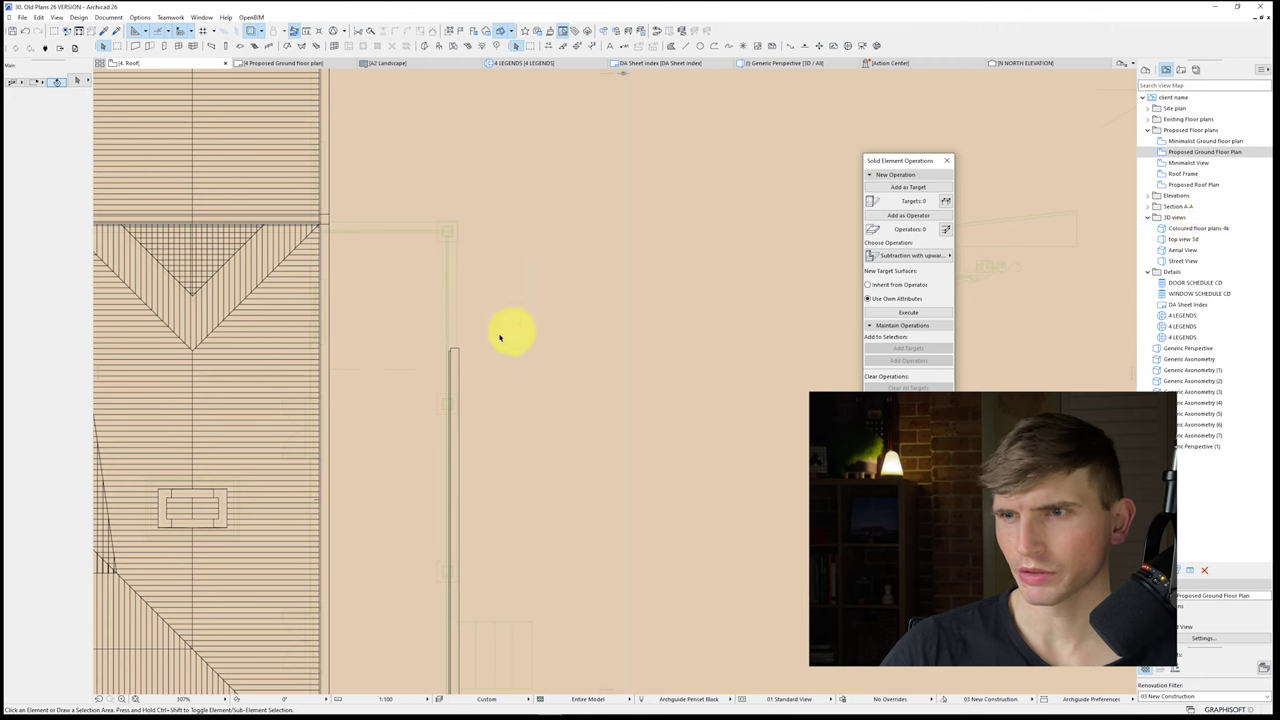
pyautogui.click(452, 400)
pyautogui.click(451, 349)
pyautogui.press('Escape')
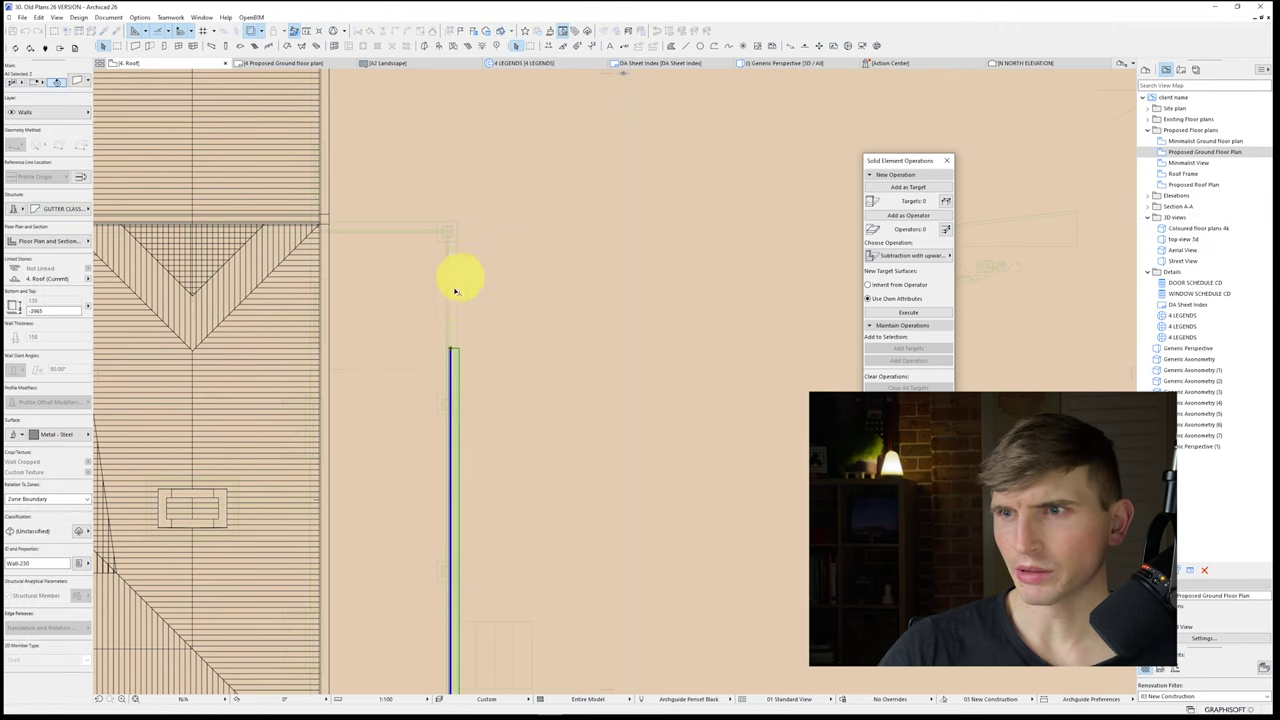
pyautogui.press('Escape')
# Step: Stretch the side verandah gutter's rear end just past the traced rear corner post
pyautogui.click(452, 355)
pyautogui.click(451, 349)
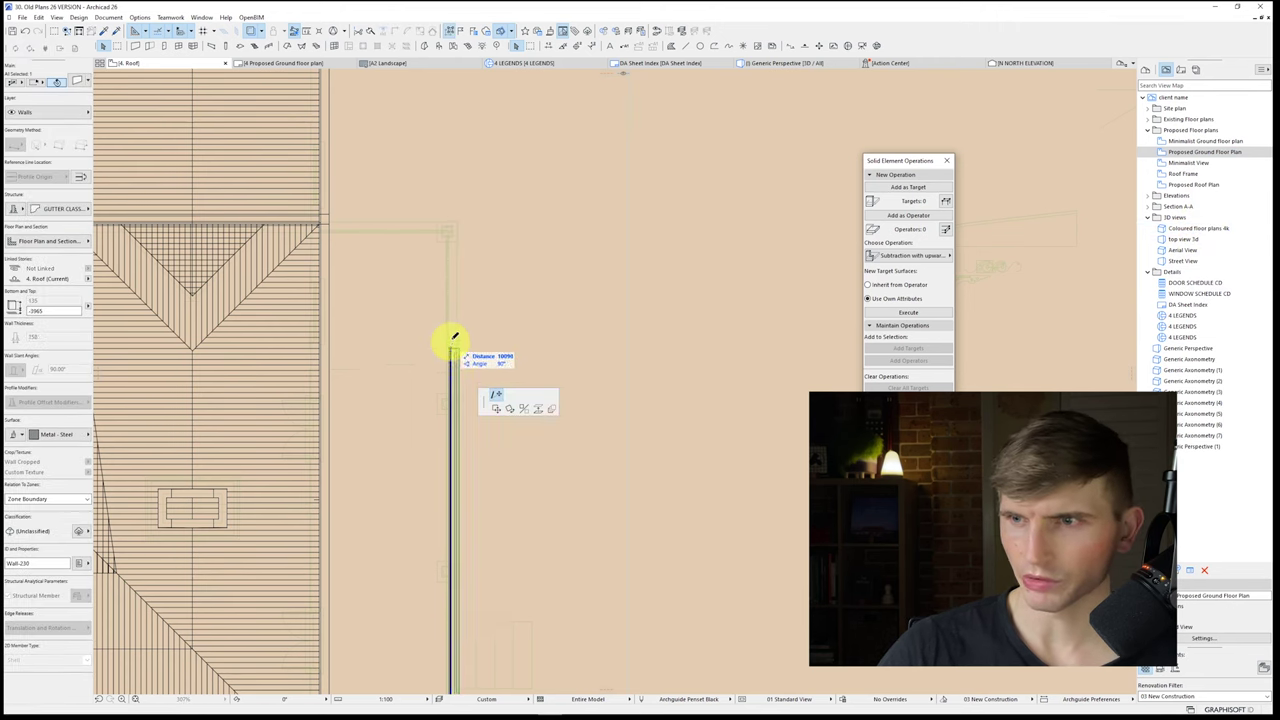
pyautogui.click(458, 206)
pyautogui.press('Escape')
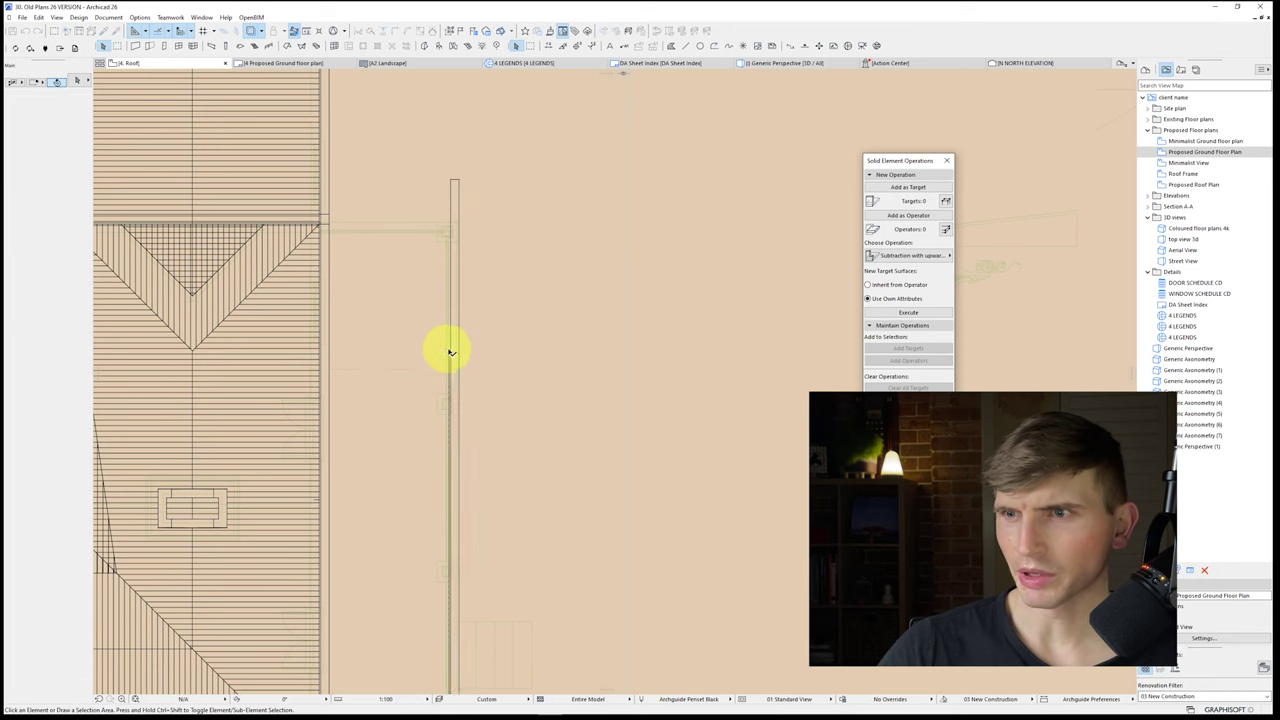
# Step: Stretch the side verandah fascia board's rear end to just past the end of the adjoining gutter
pyautogui.click(450, 352)
pyautogui.click(449, 350)
pyautogui.click(450, 172)
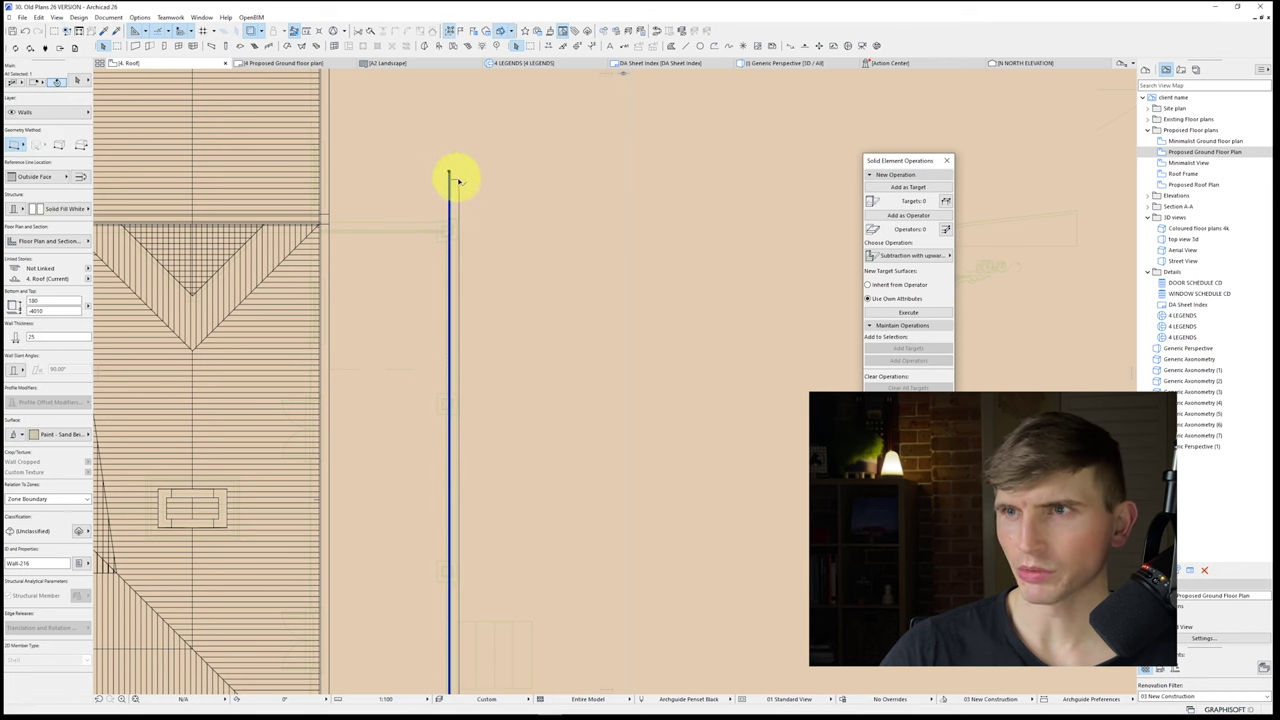
# Step: Mirror a copy of the side gutter and fascia board about a diagonal axis through the traced rear corner post
pyautogui.click(456, 179)
pyautogui.keyDown('shift'); pyautogui.click(451, 175); pyautogui.keyUp('shift')
pyautogui.scroll(4, 454, 217)
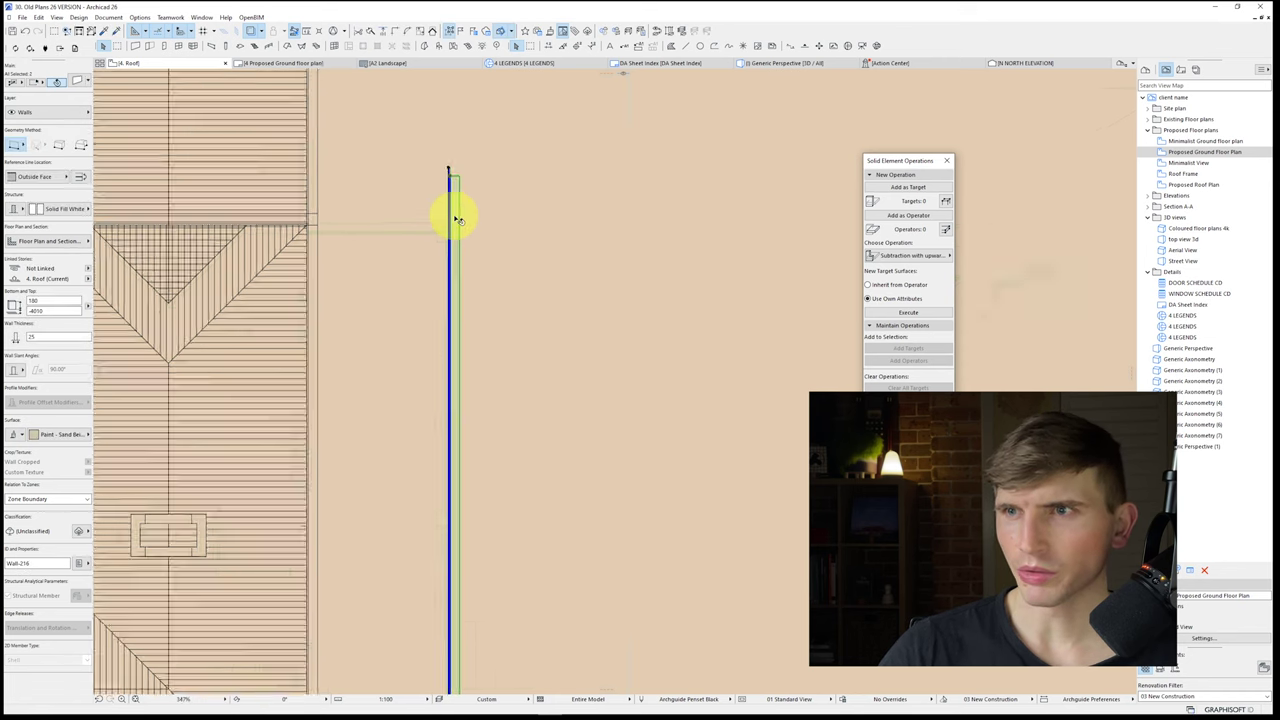
pyautogui.moveTo(455, 230); pyautogui.dragTo(449, 317, button='middle')
pyautogui.scroll(3, 428, 360)
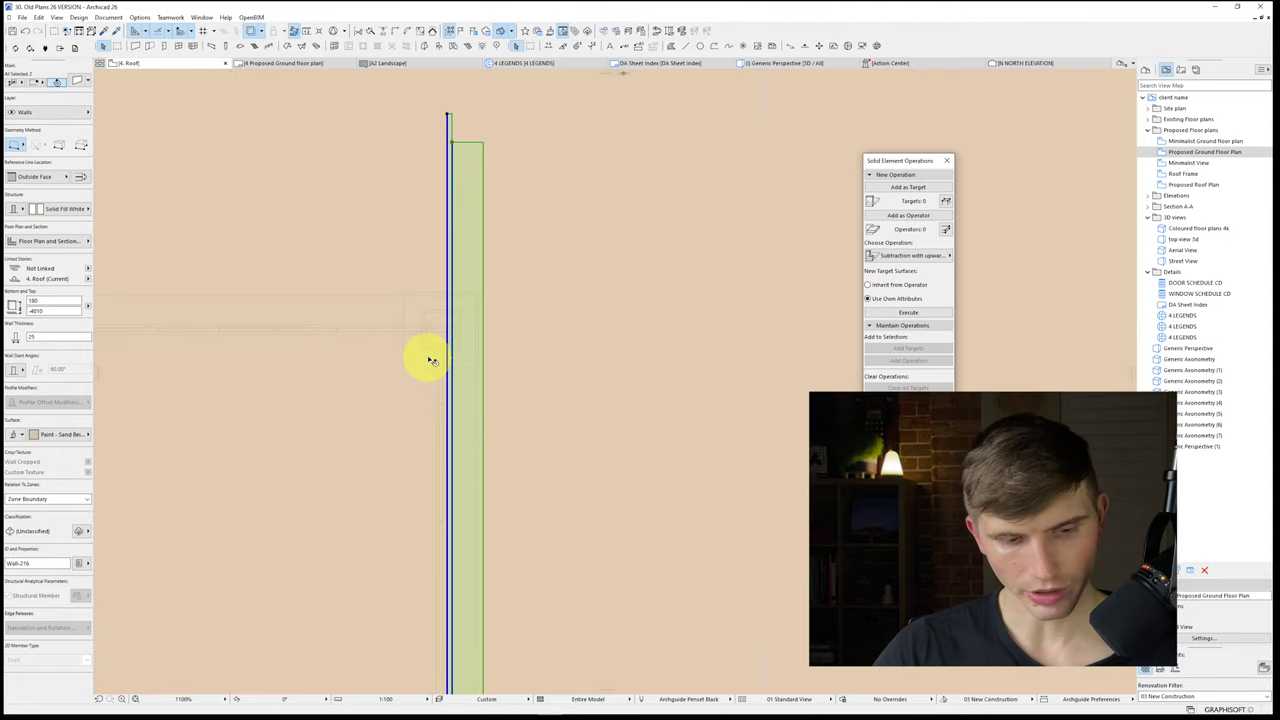
pyautogui.click(425, 350)
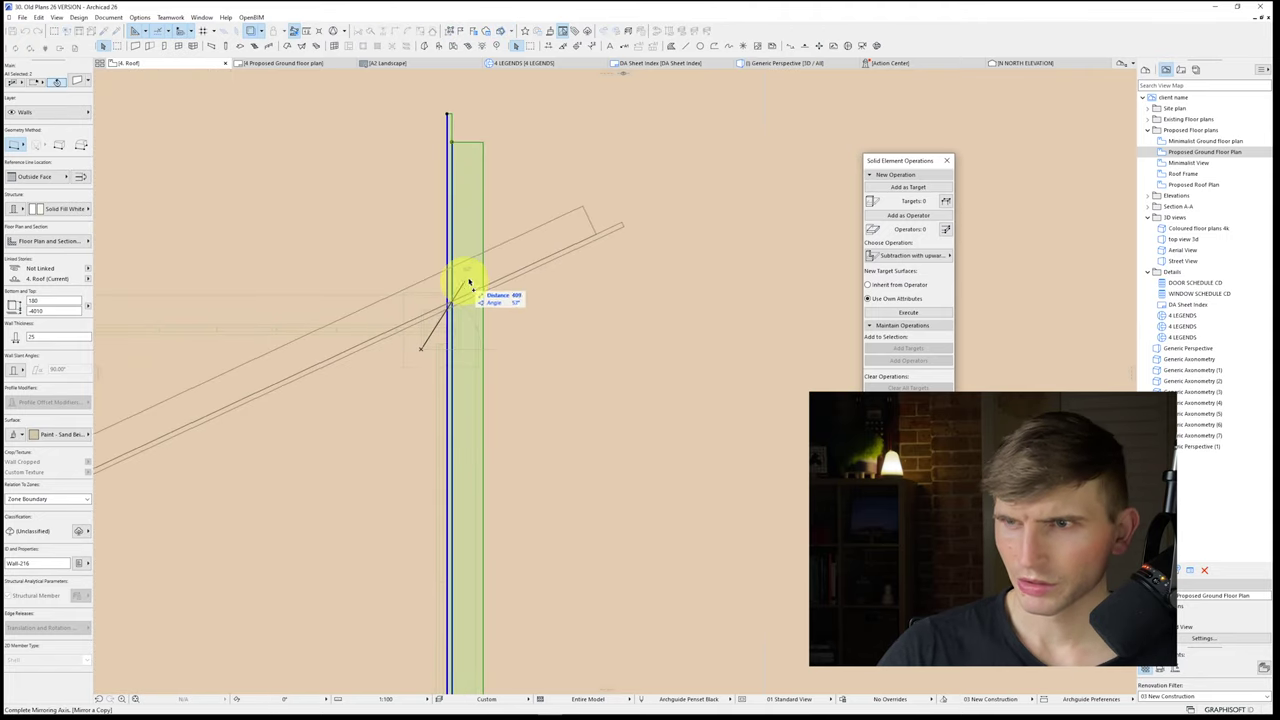
pyautogui.click(527, 247)
# Step: Try to intersect both gutters and both fascia boards together at the rear corner, and undo it
pyautogui.keyDown('shift'); pyautogui.moveTo(428, 185); pyautogui.dragTo(514, 130); pyautogui.keyUp('shift')
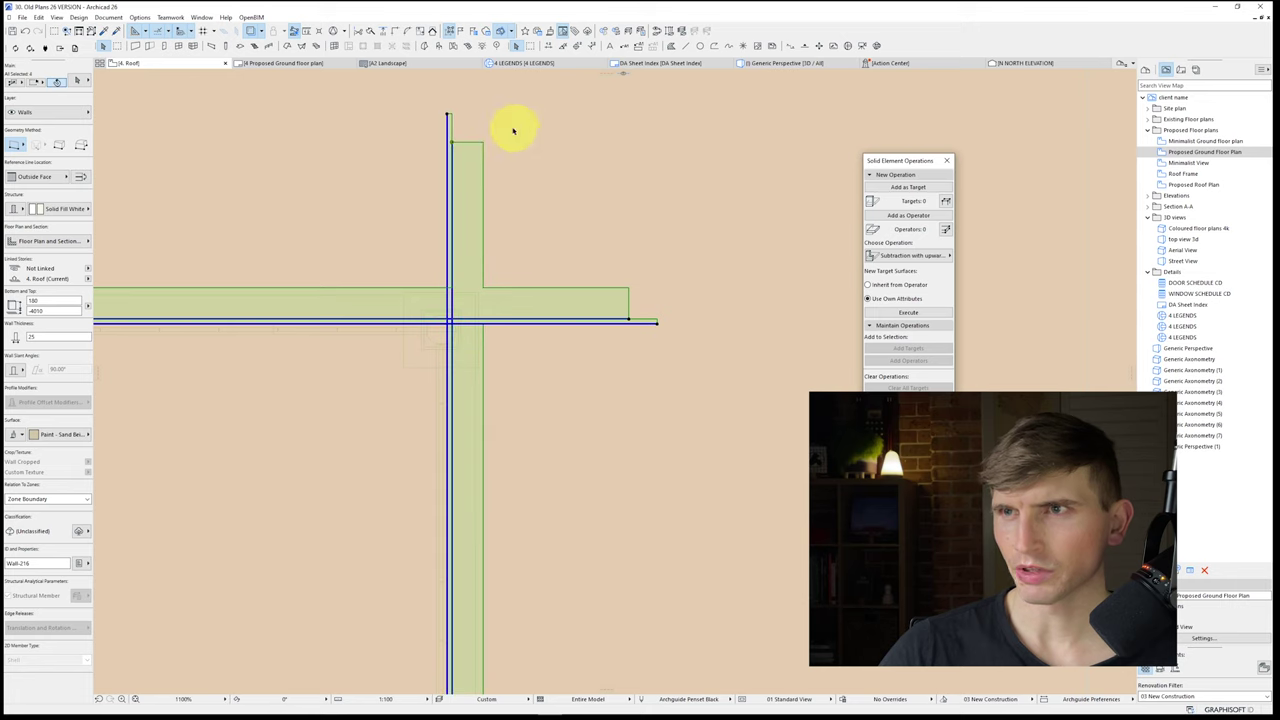
pyautogui.click(396, 32)
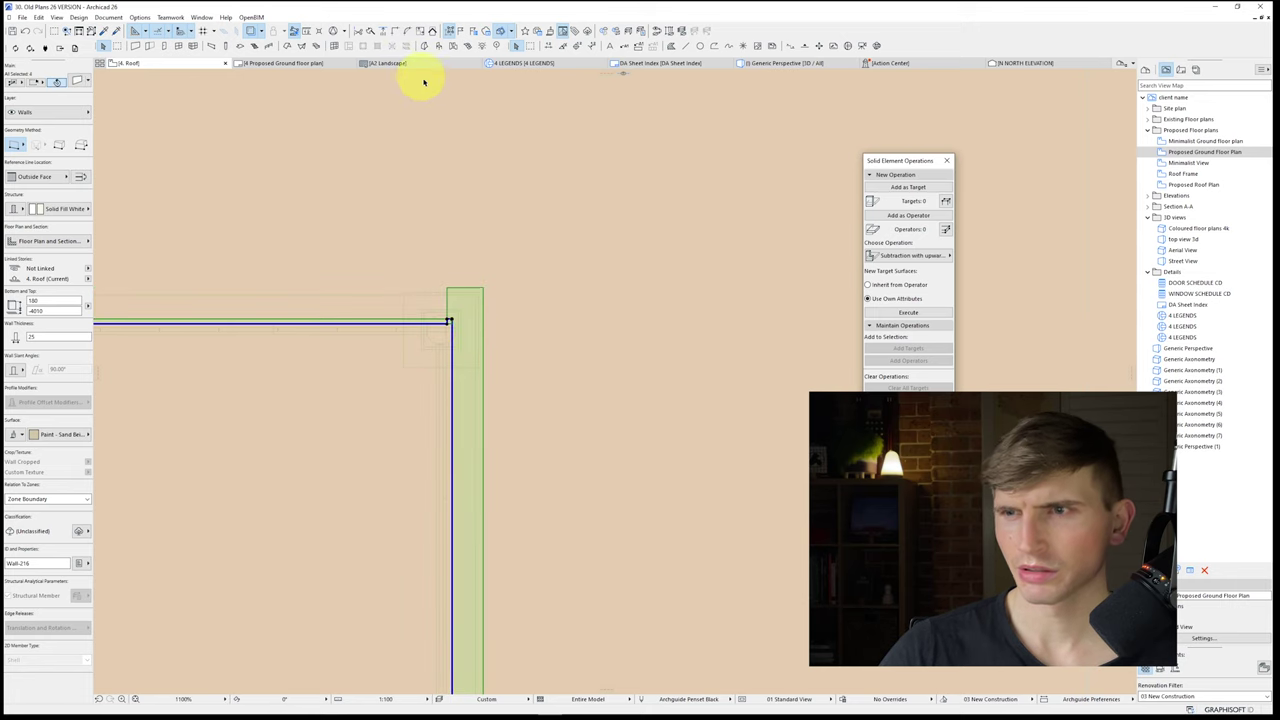
pyautogui.hotkey('ctrl', 'z')
pyautogui.press('Escape')
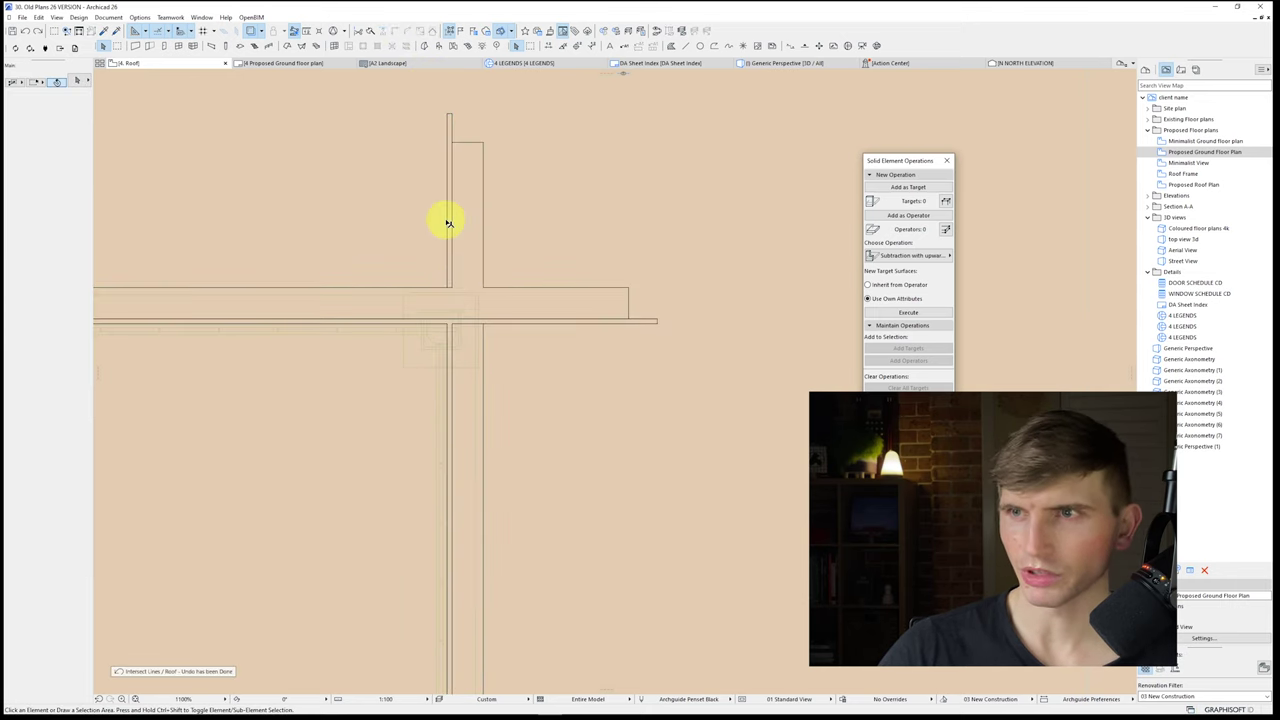
# Step: Intersect the two fascia boards at the rear verandah corner, and the two gutters there as a separate pair
pyautogui.click(609, 330)
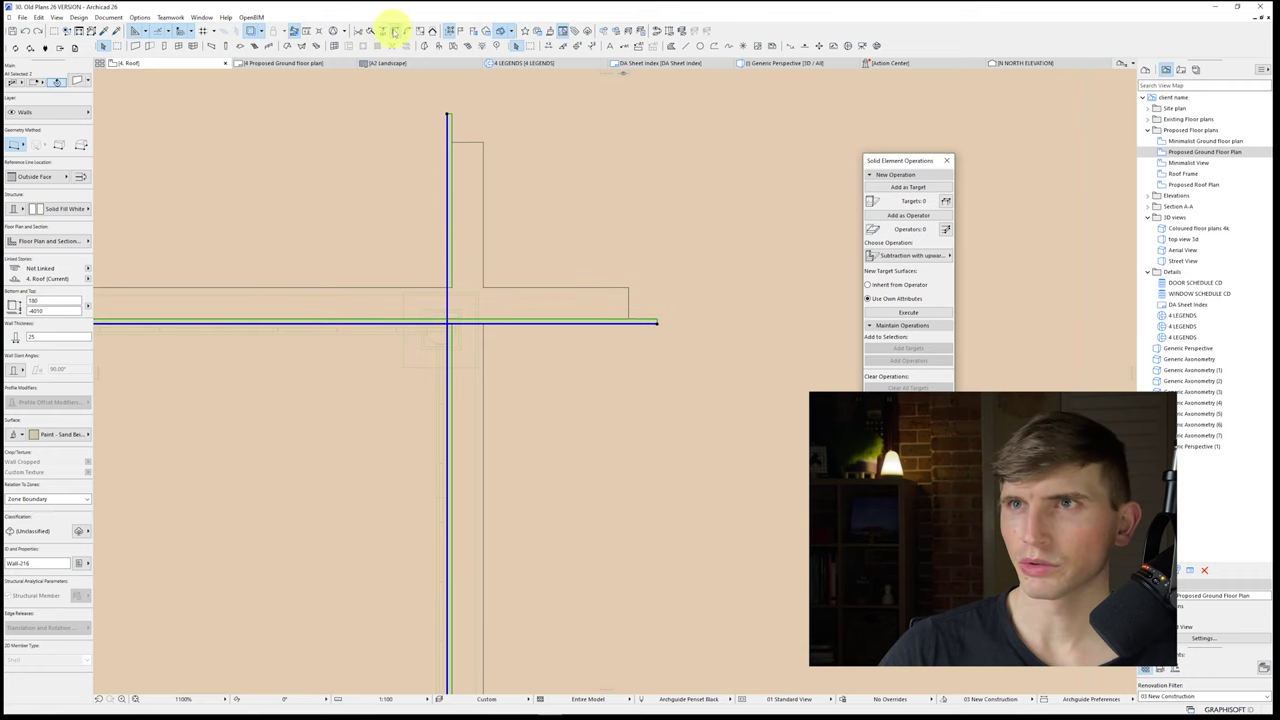
pyautogui.click(395, 32)
pyautogui.press('Escape')
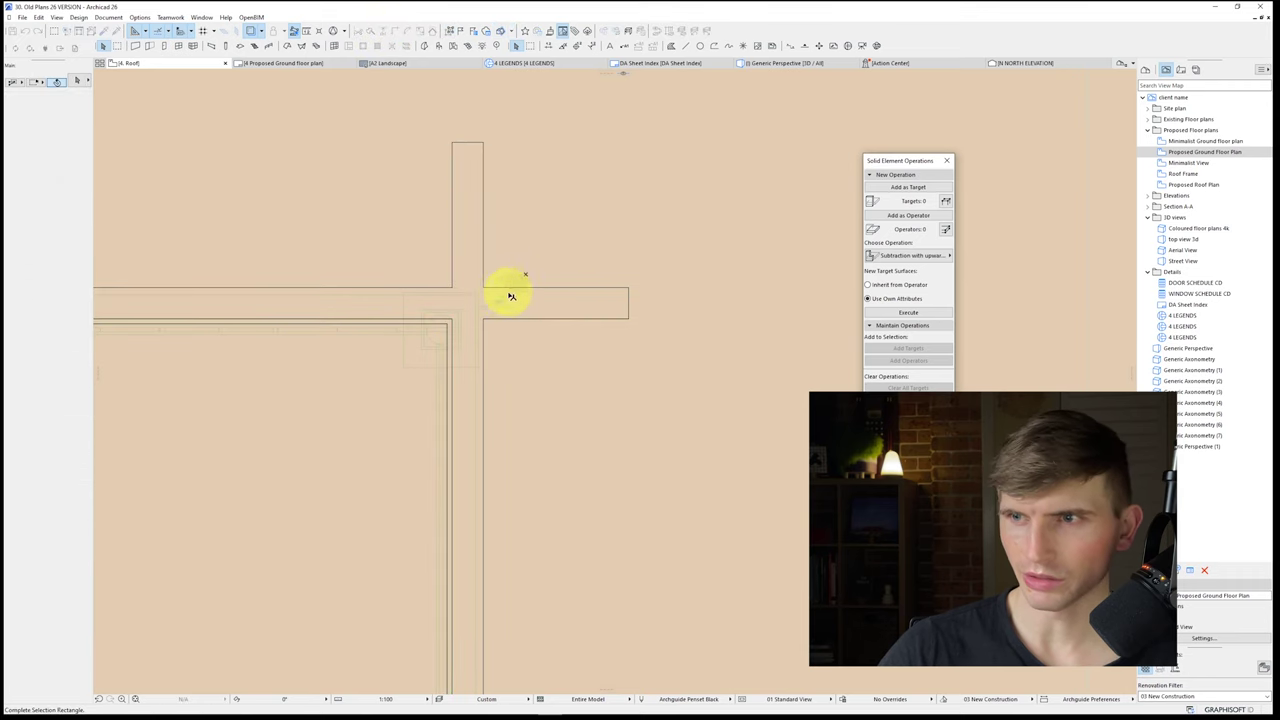
pyautogui.keyDown('shift'); pyautogui.click(511, 295); pyautogui.keyUp('shift')
pyautogui.keyDown('shift'); pyautogui.click(481, 297); pyautogui.keyUp('shift')
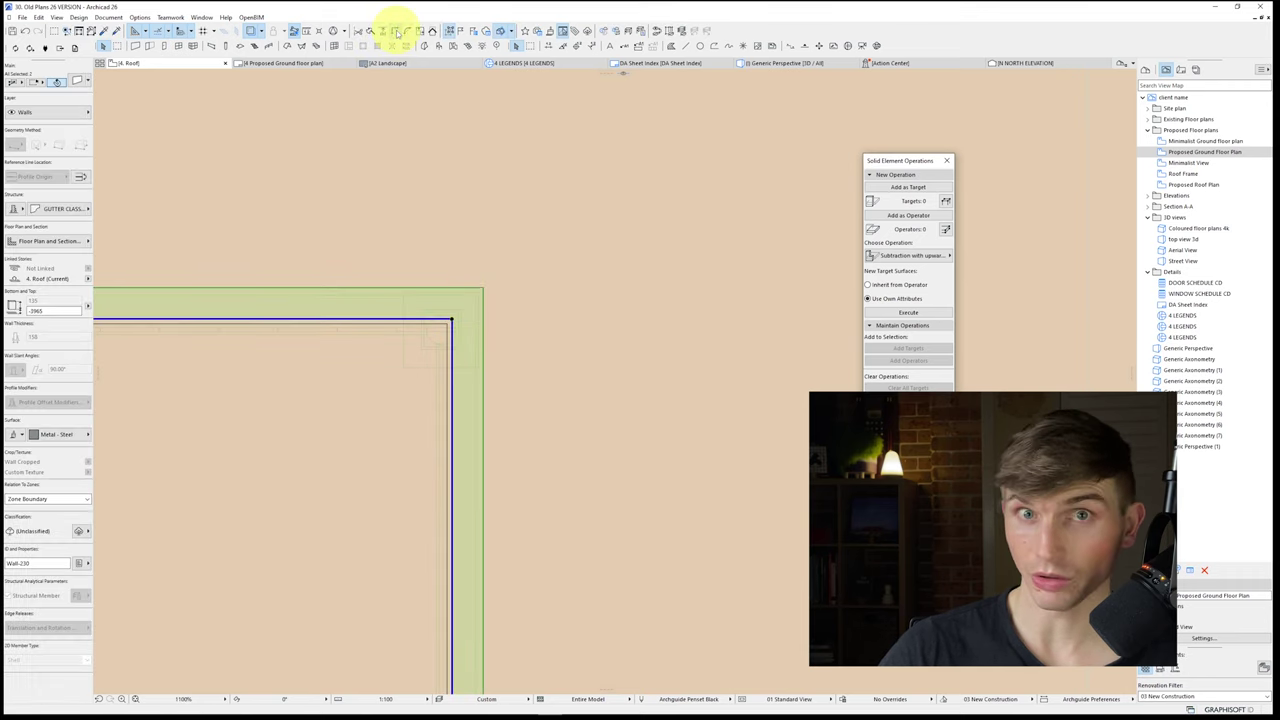
# Step: Split the rear gutter and fascia board at the main roof's edge and remove the part running under the house roof
pyautogui.scroll(-4, 430, 296)
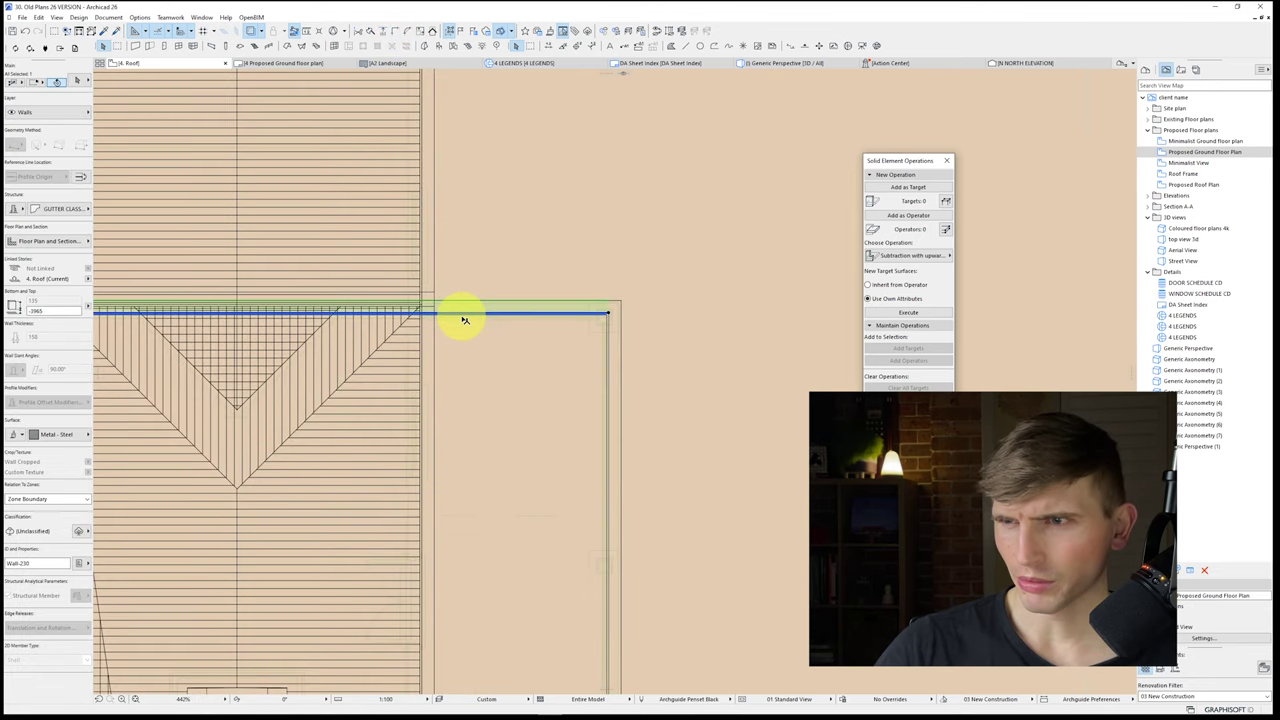
pyautogui.keyDown('shift'); pyautogui.click(462, 318); pyautogui.keyUp('shift')
pyautogui.scroll(2, 443, 458)
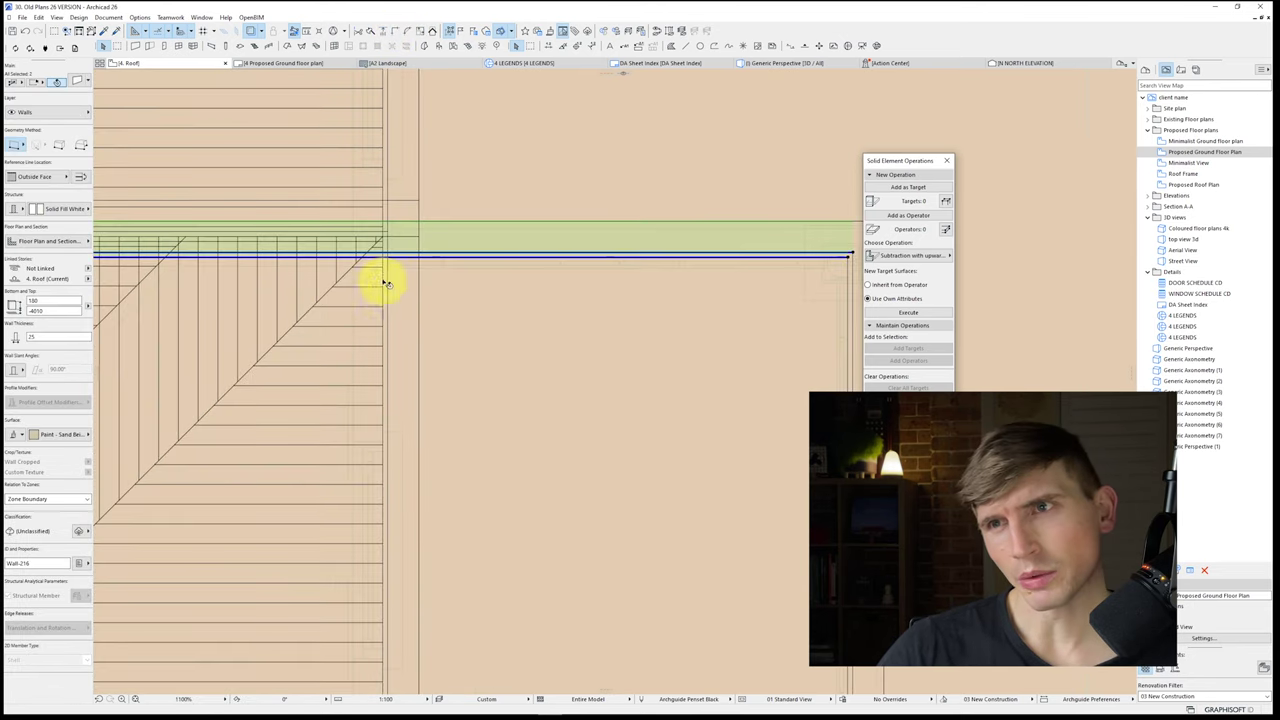
pyautogui.click(228, 196)
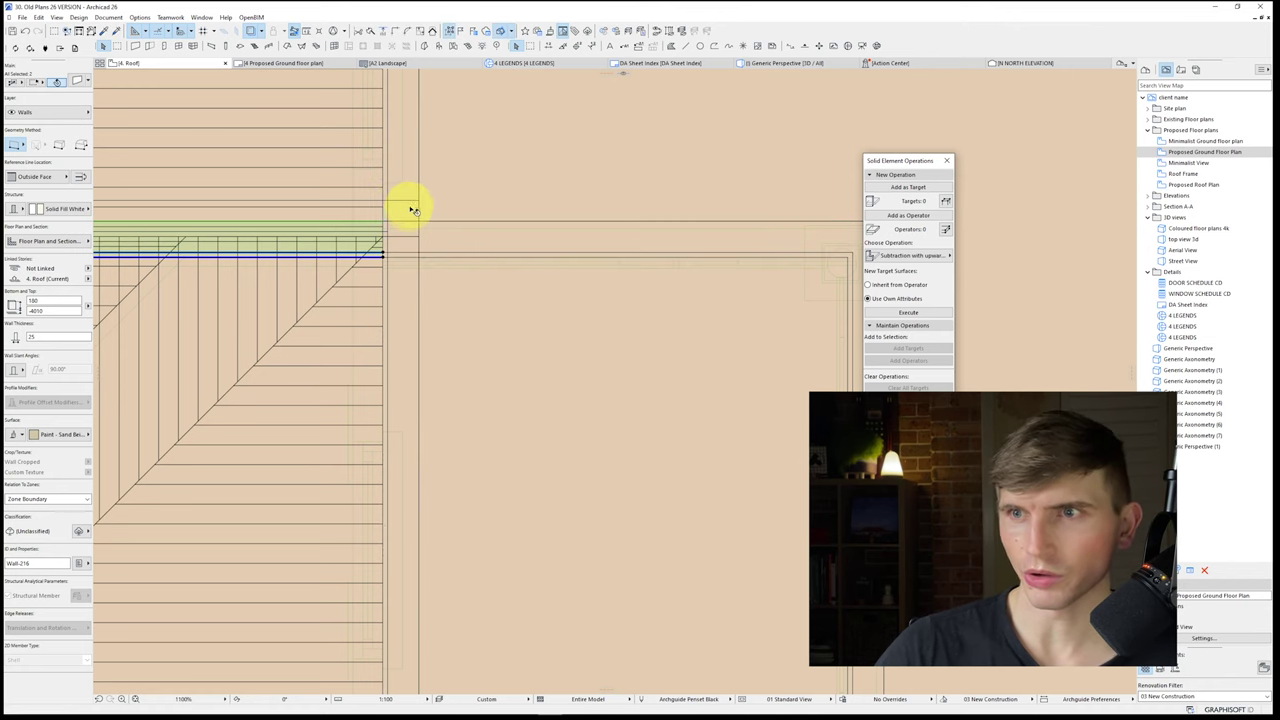
pyautogui.press('Escape')
pyautogui.scroll(-10, 337, 237)
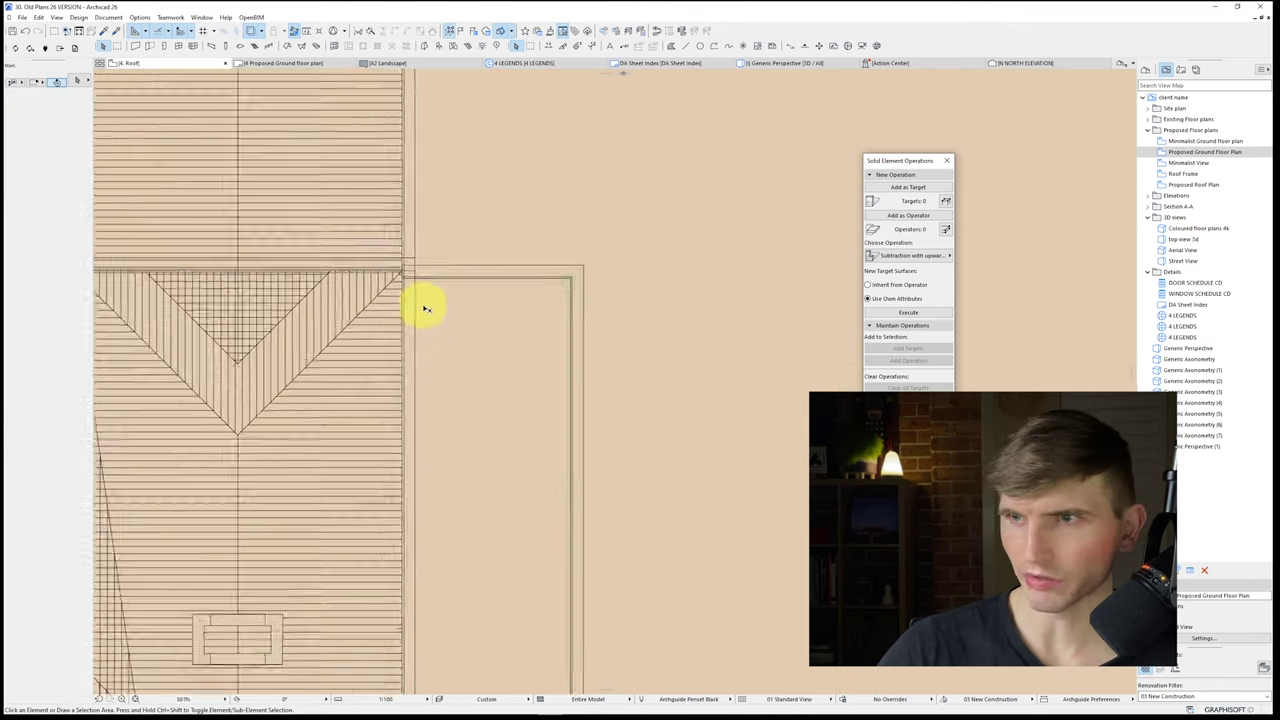
# Step: Stretch the front gutter and fascia board past the traced corner post at the far end of the front verandah
pyautogui.doubleClick(290, 557)
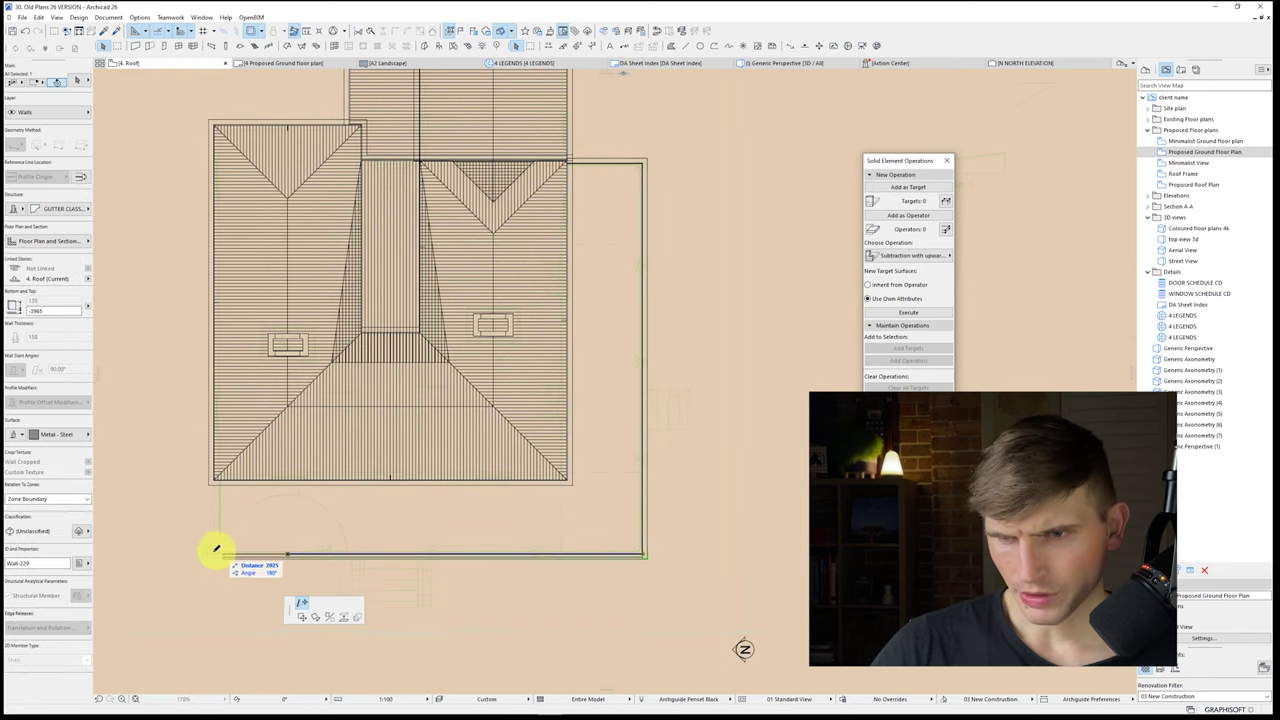
pyautogui.click(202, 554)
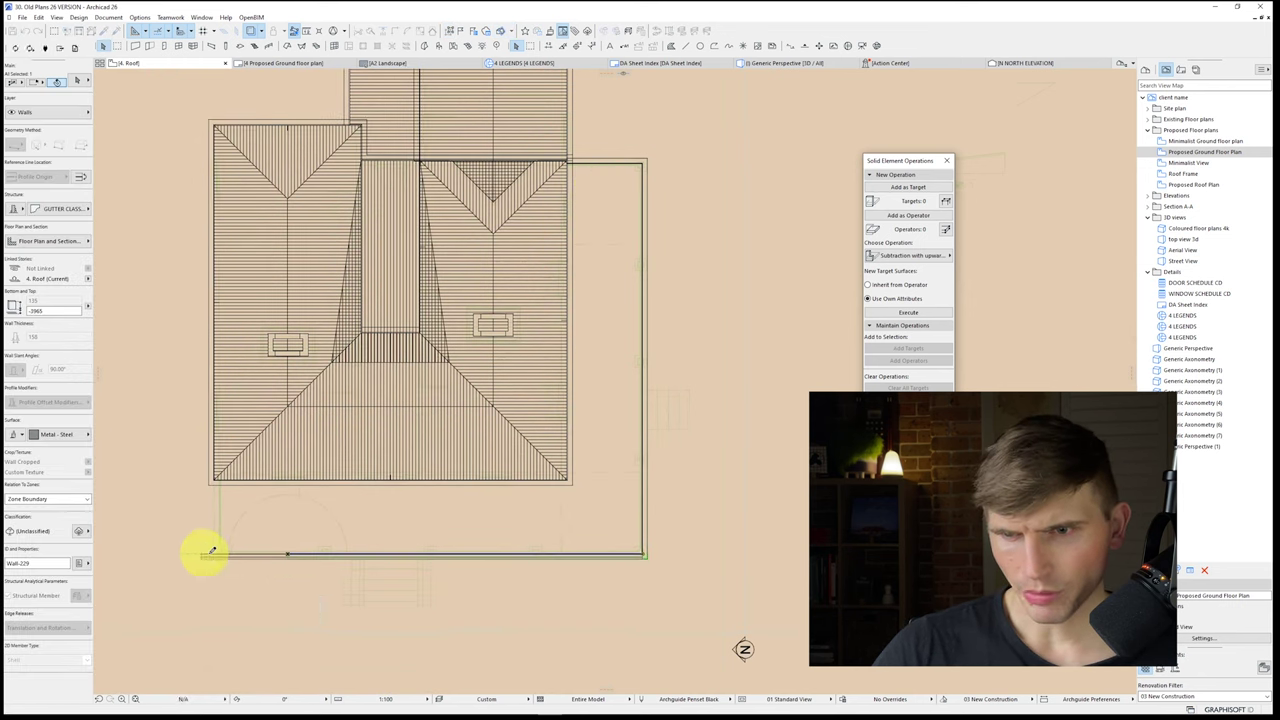
pyautogui.click(326, 556)
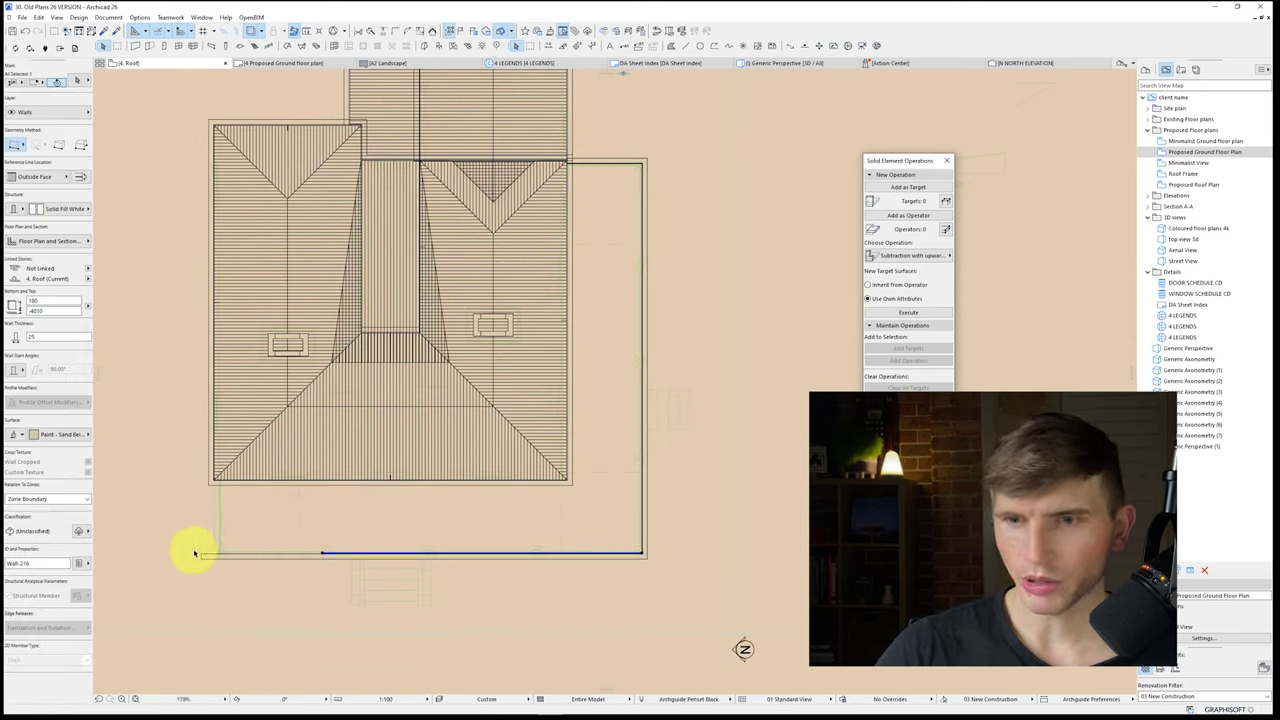
pyautogui.click(195, 553)
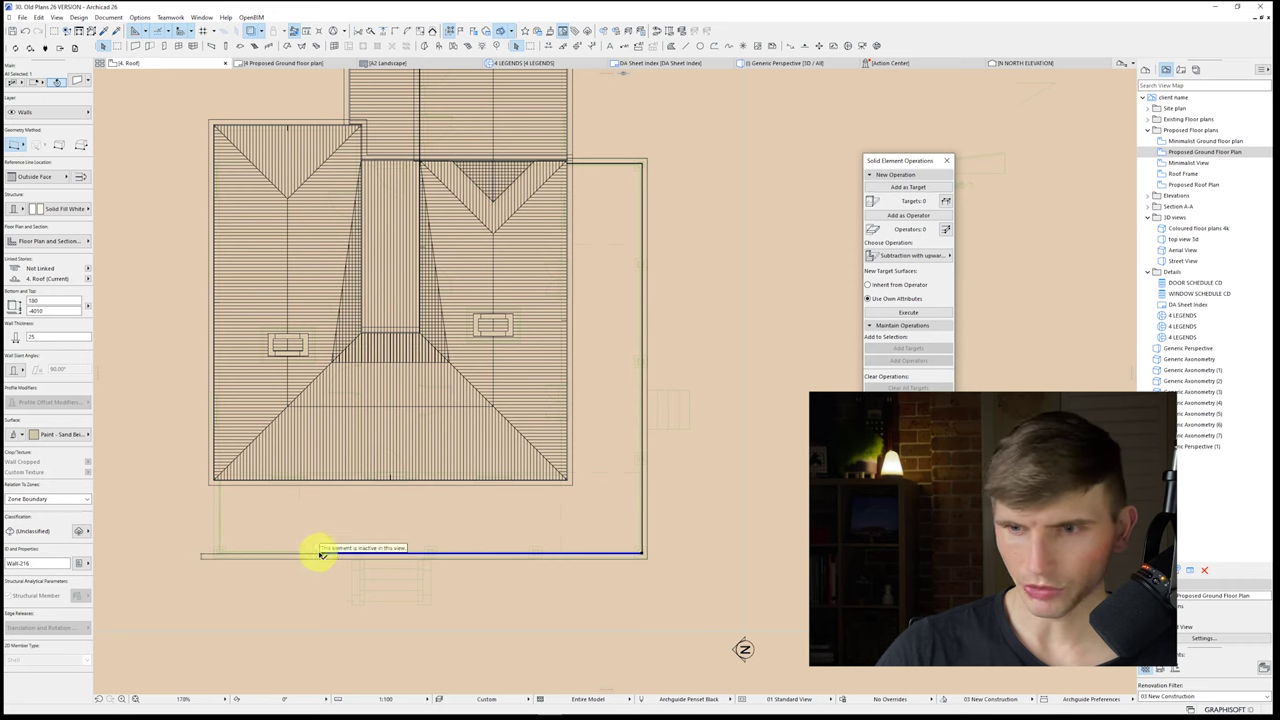
pyautogui.click(320, 553)
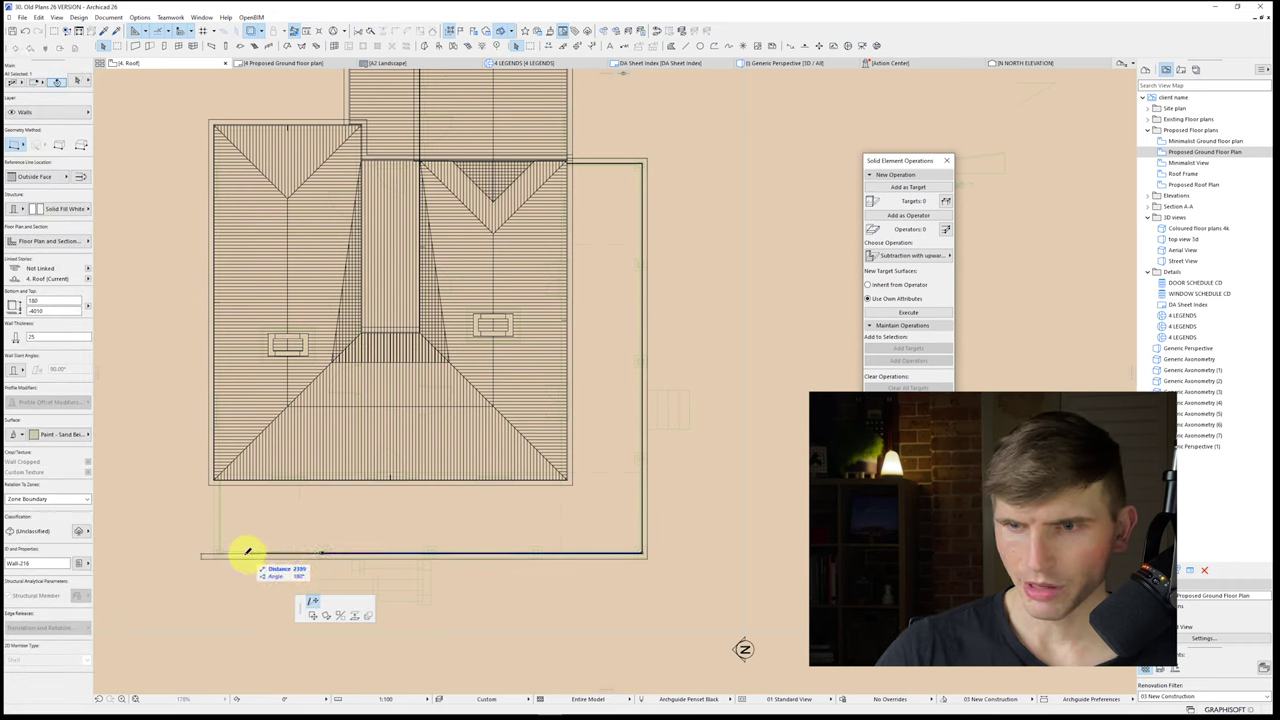
pyautogui.click(199, 552)
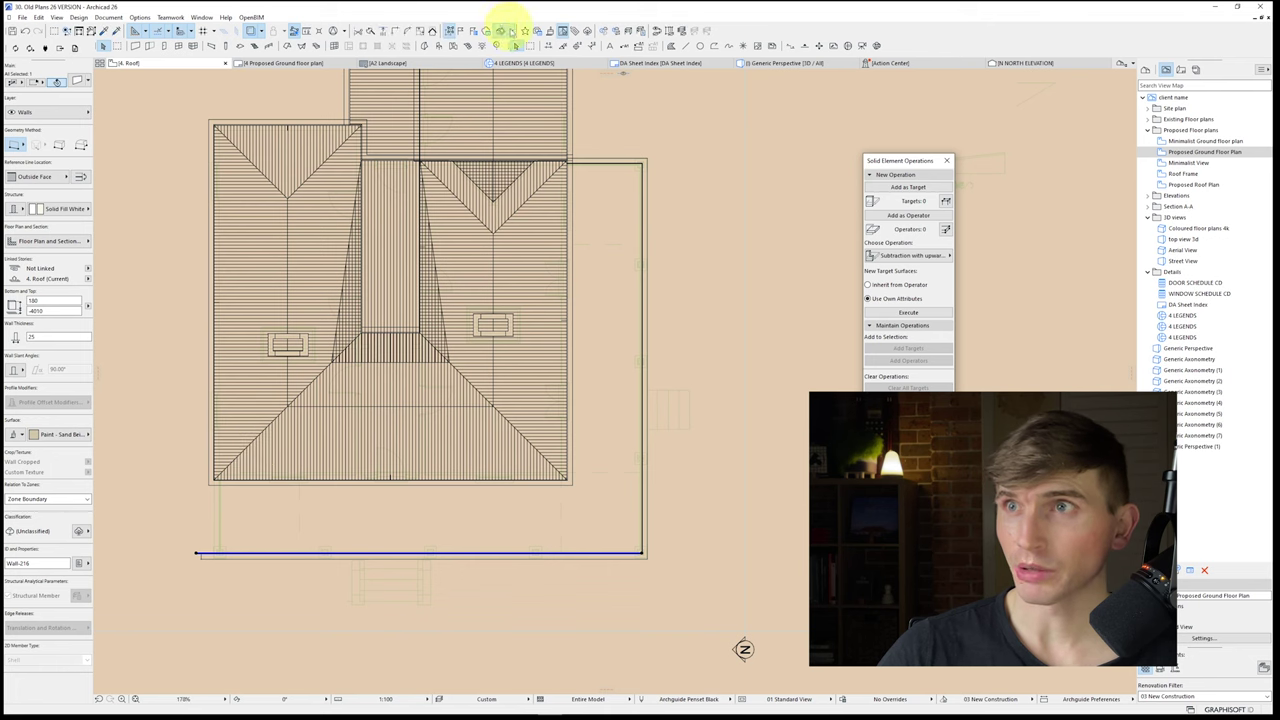
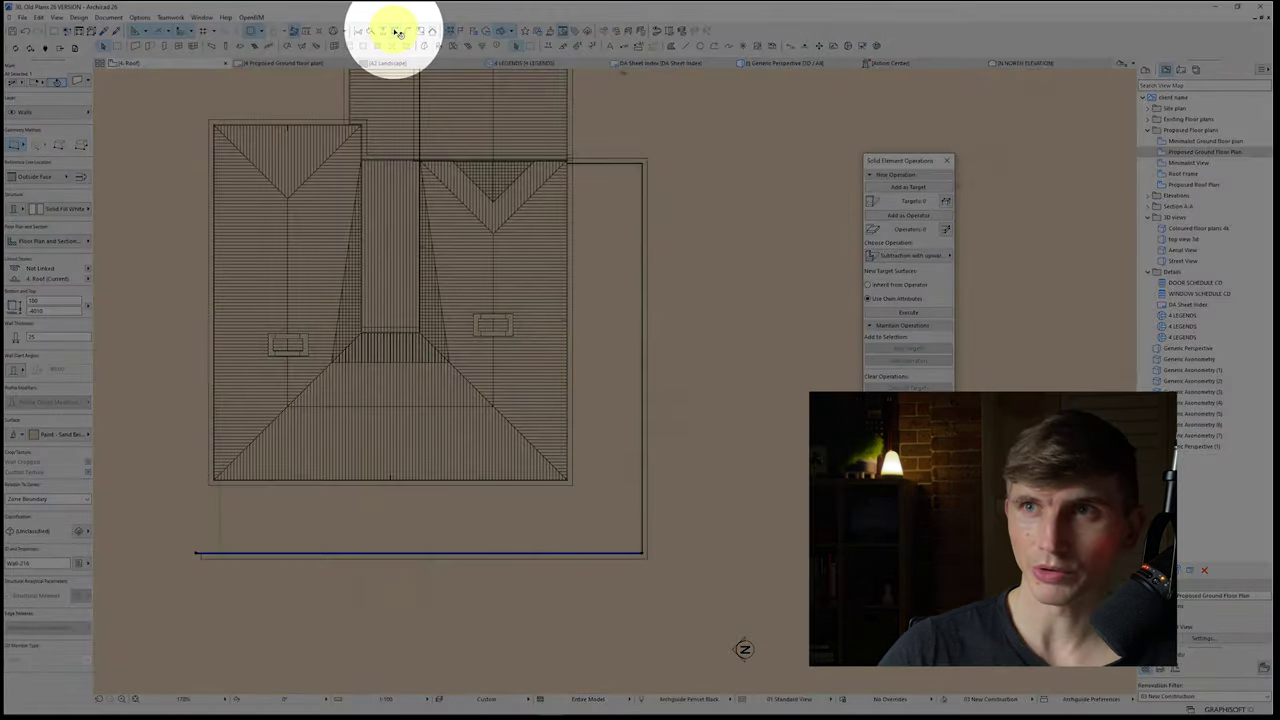
# Step: Mirror a copy of the front gutter and fascia board about a diagonal axis through the far front corner post
pyautogui.scroll(3, 217, 563)
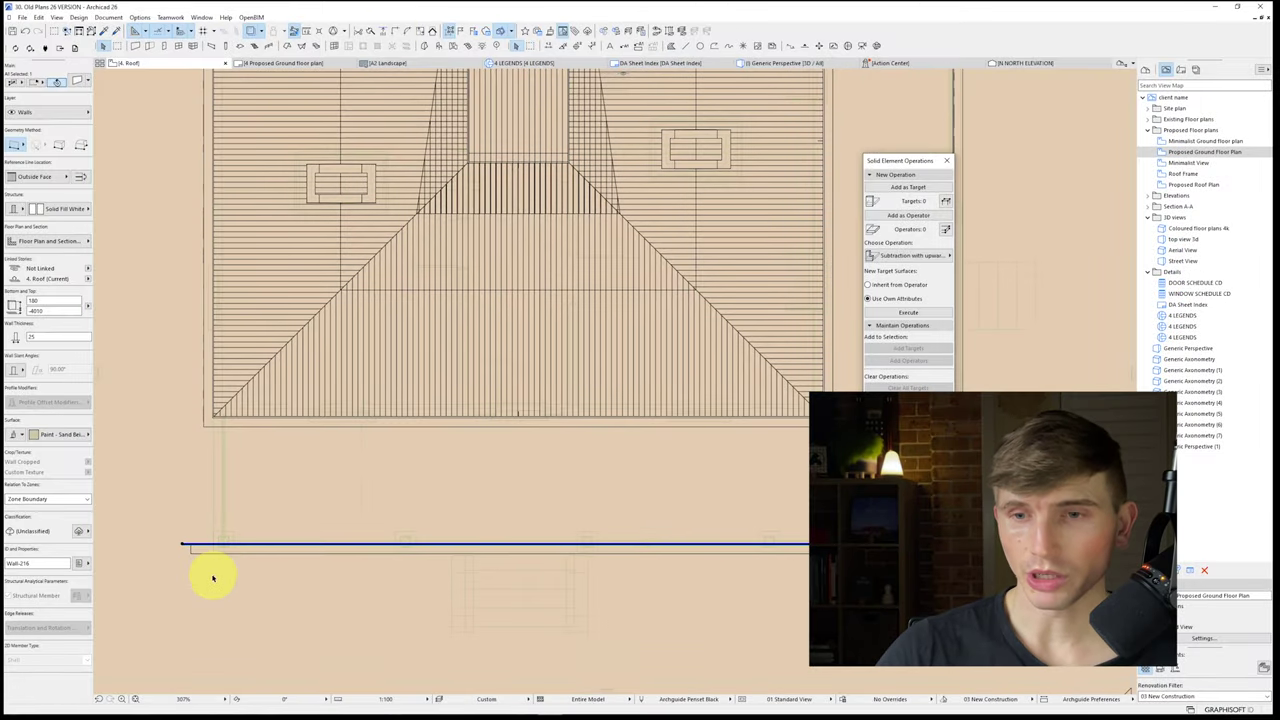
pyautogui.scroll(3, 206, 555)
pyautogui.click(164, 541)
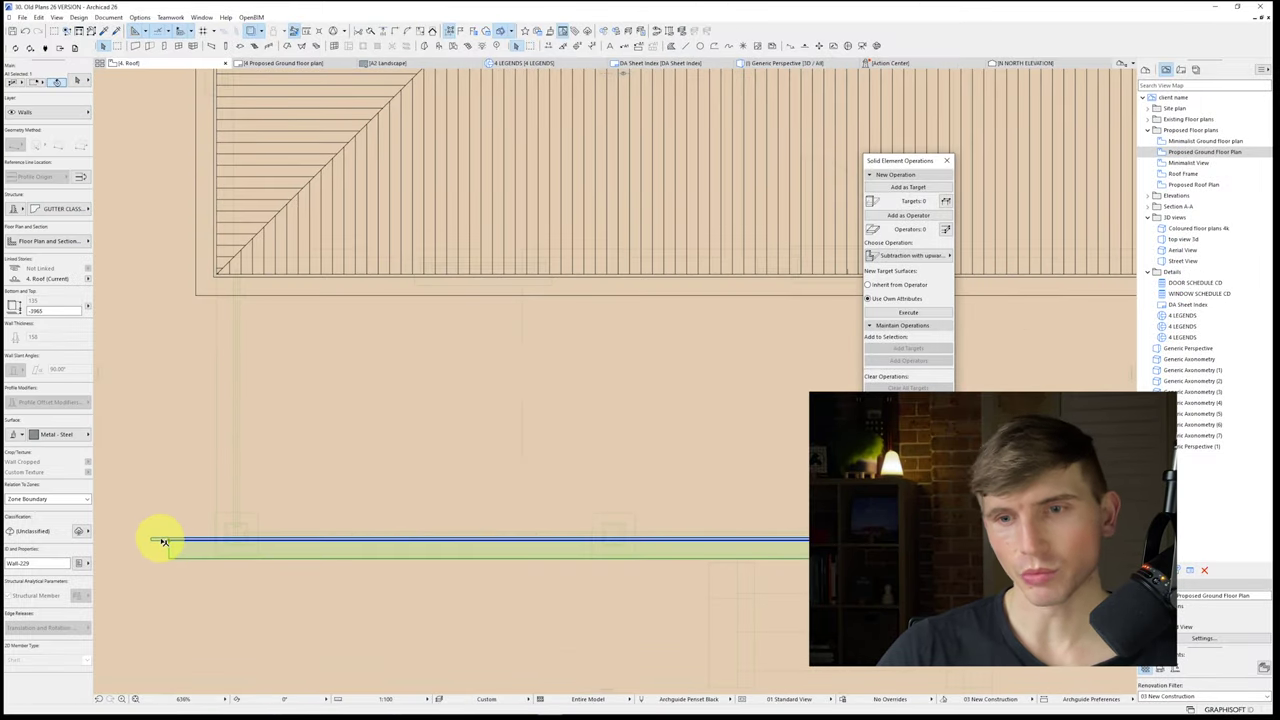
pyautogui.click(163, 540)
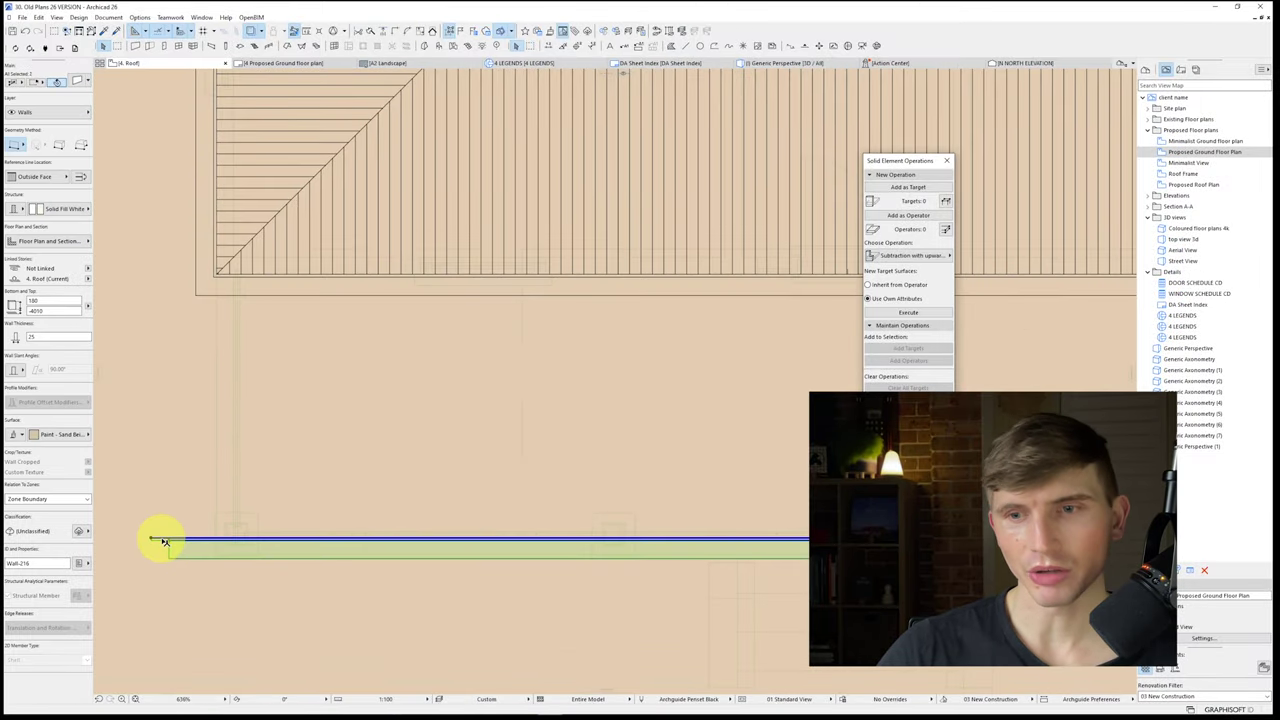
pyautogui.click(258, 513)
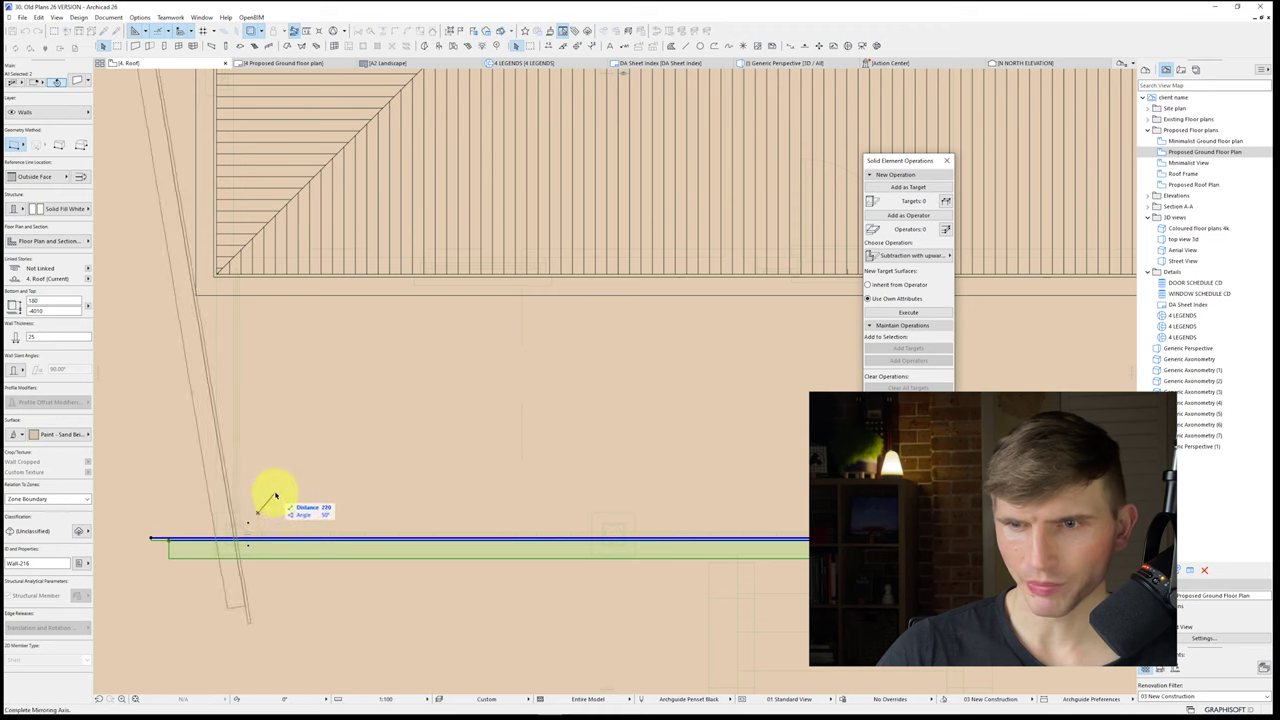
pyautogui.click(348, 446)
pyautogui.press('Escape')
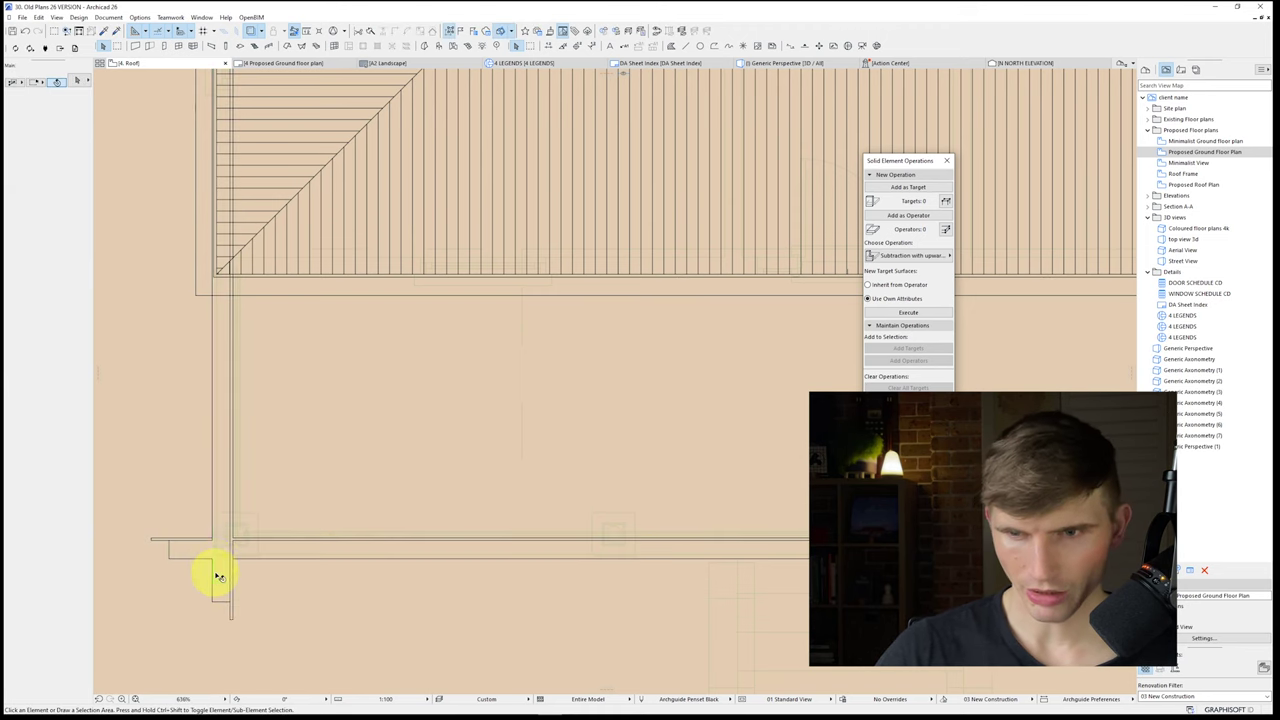
# Step: Intersect the two gutters at the far front verandah corner, and the two fascia boards there as a separate pair
pyautogui.click(217, 577)
pyautogui.keyDown('shift'); pyautogui.click(202, 558); pyautogui.keyUp('shift')
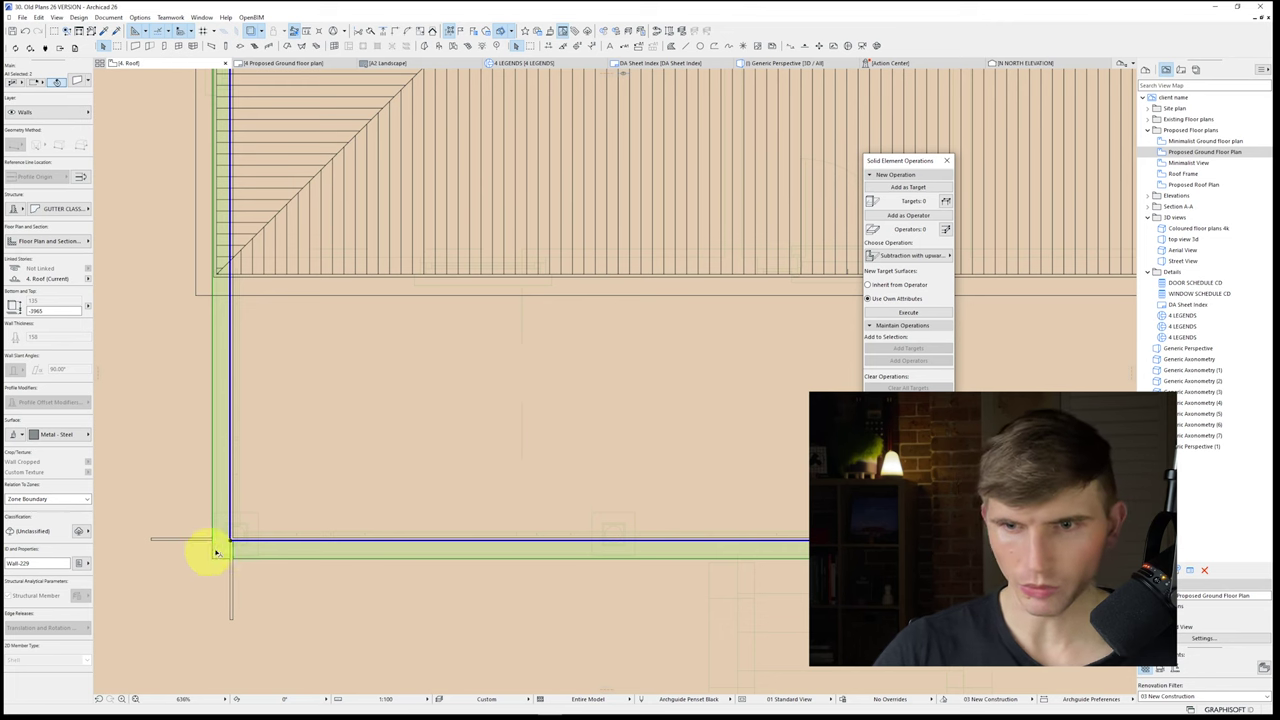
pyautogui.click(231, 571)
pyautogui.keyDown('shift'); pyautogui.click(184, 540); pyautogui.keyUp('shift')
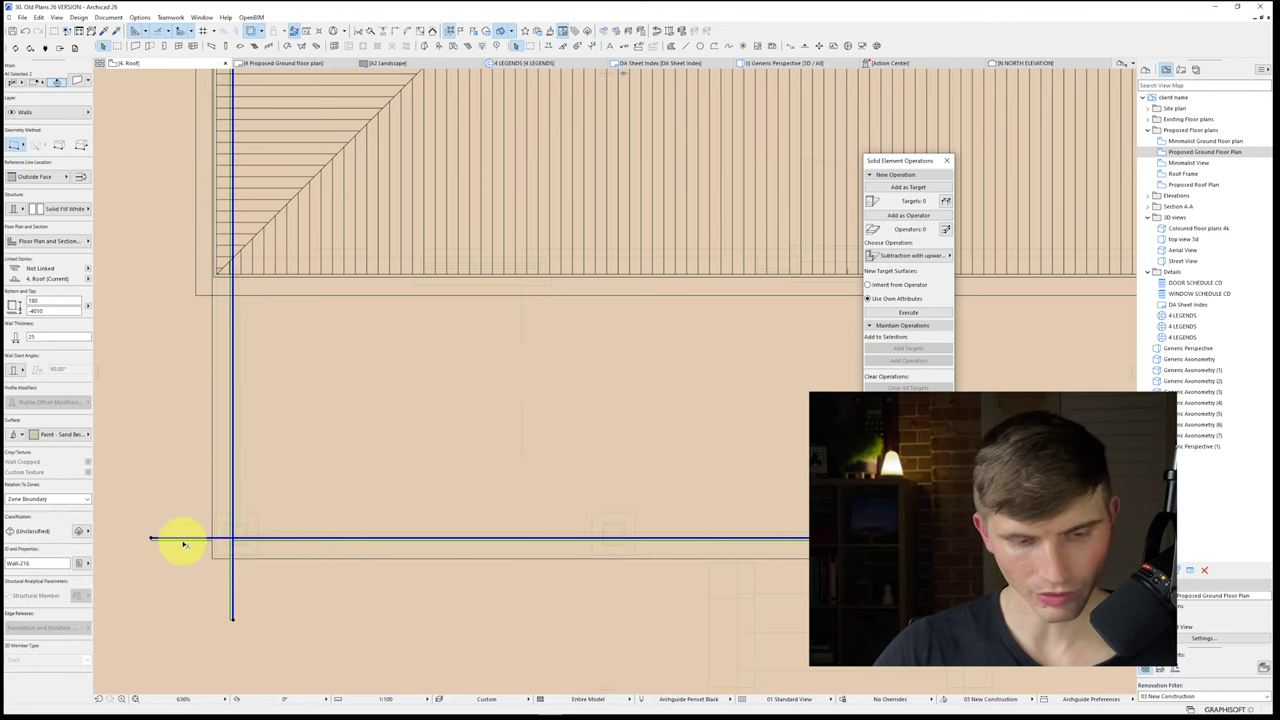
pyautogui.click(240, 590)
pyautogui.scroll(-3, 265, 530)
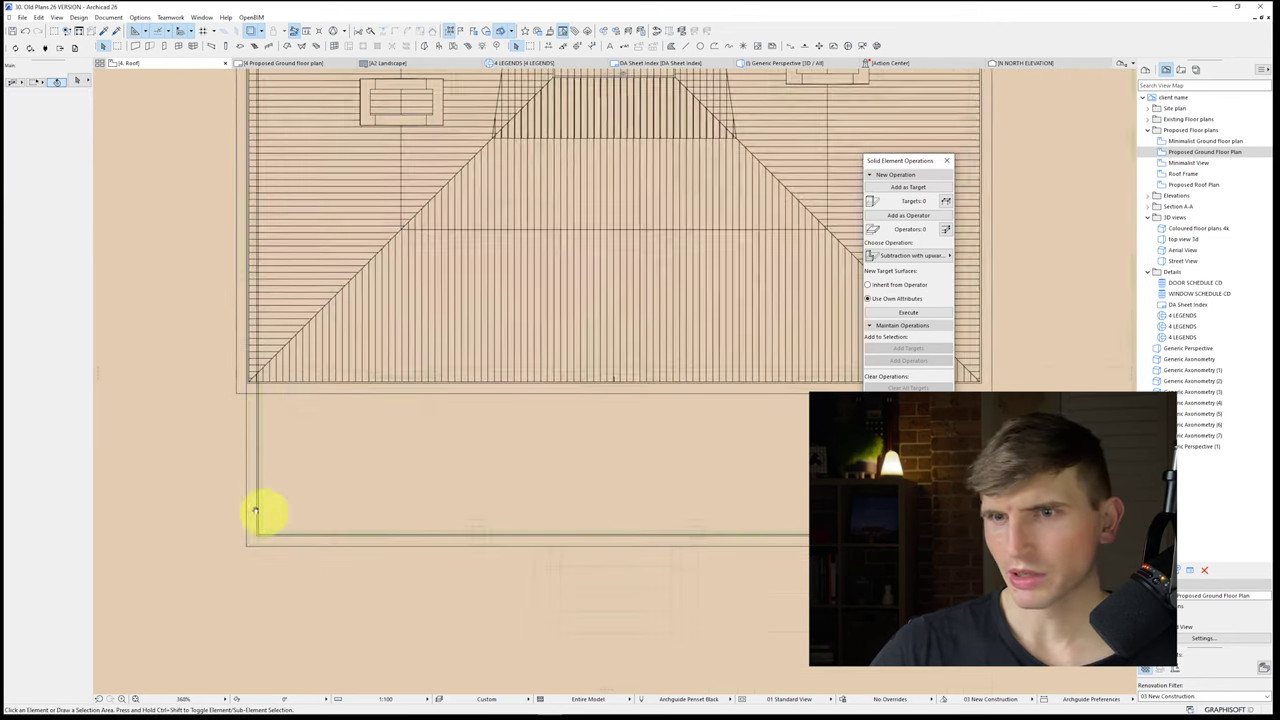
# Step: Split the new side gutter and fascia board at the main roof's front edge and delete the part running alongside the house
pyautogui.click(256, 412)
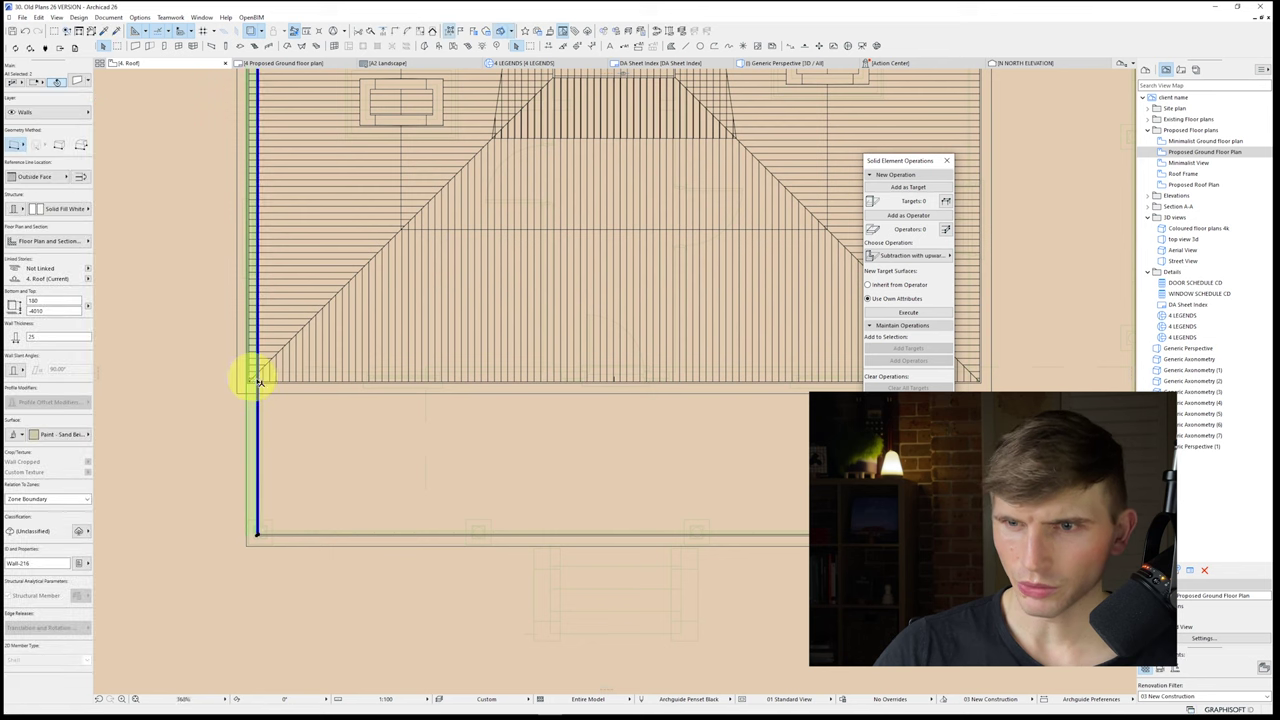
pyautogui.scroll(3, 253, 373)
pyautogui.press('/')
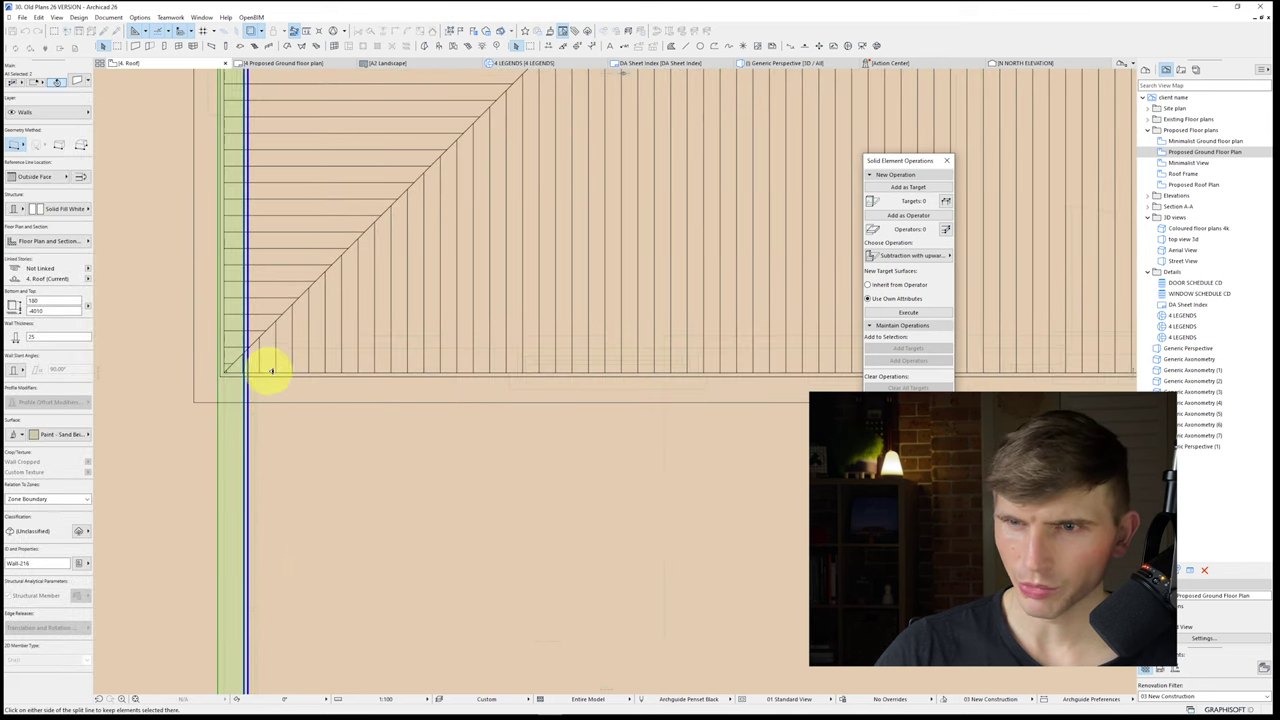
pyautogui.click(299, 272)
pyautogui.press('Delete')
pyautogui.scroll(-5, 443, 343)
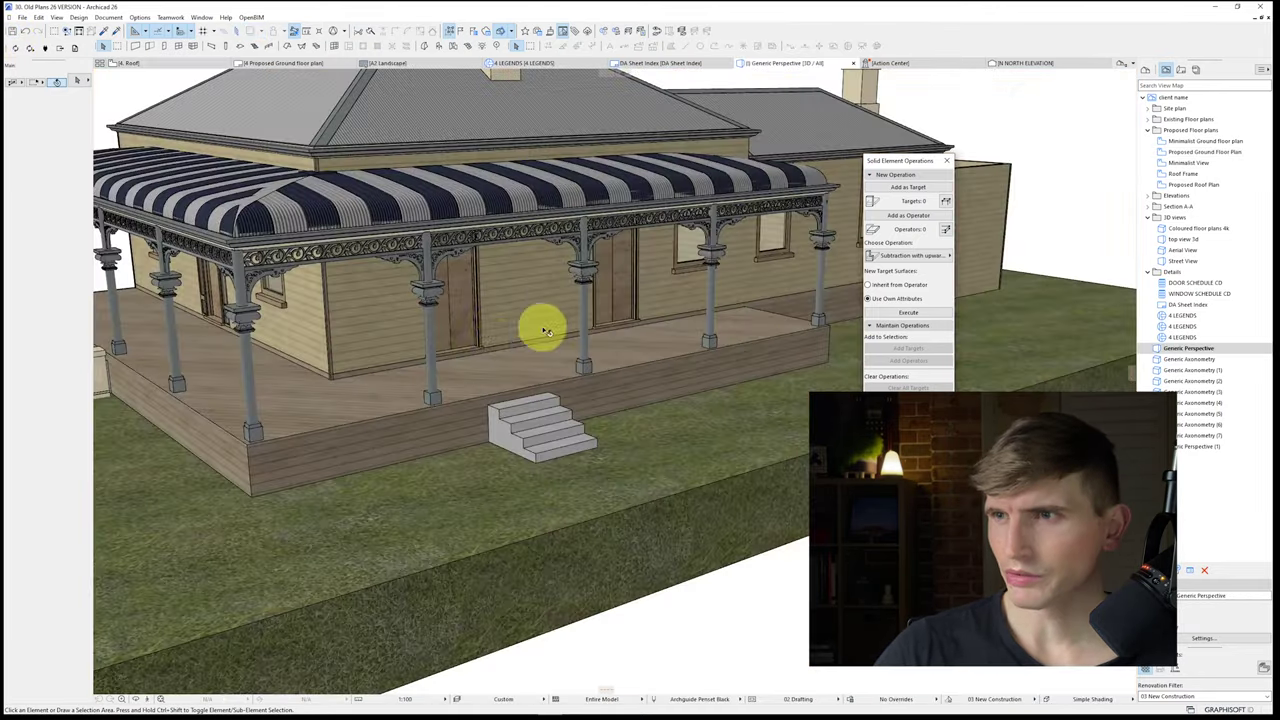
# Step: Examine how the navy and light bullnose roof pieces overlap at the verandah's front corner
pyautogui.scroll(-2, 428, 314)
pyautogui.keyDown('shift'); pyautogui.moveTo(413, 287); pyautogui.dragTo(546, 297, button='middle'); pyautogui.keyUp('shift')
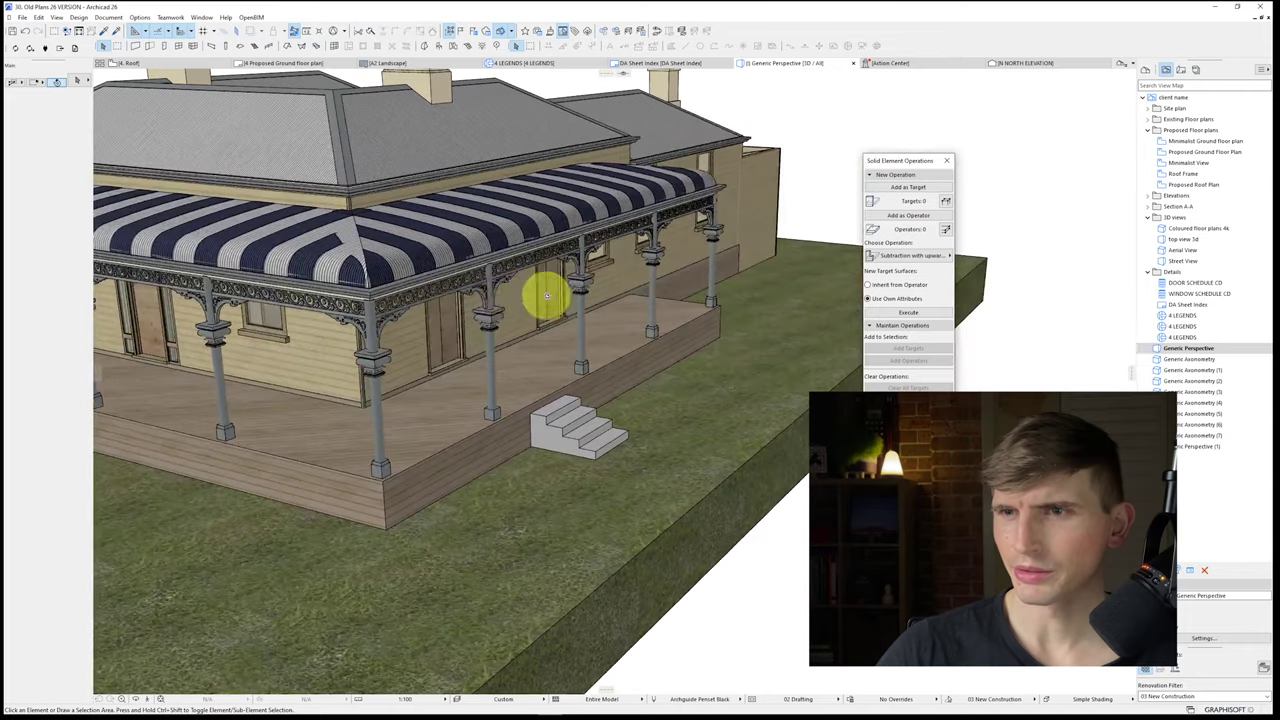
pyautogui.scroll(4, 397, 285)
pyautogui.keyDown('shift'); pyautogui.moveTo(390, 283); pyautogui.dragTo(486, 294, button='middle'); pyautogui.keyUp('shift')
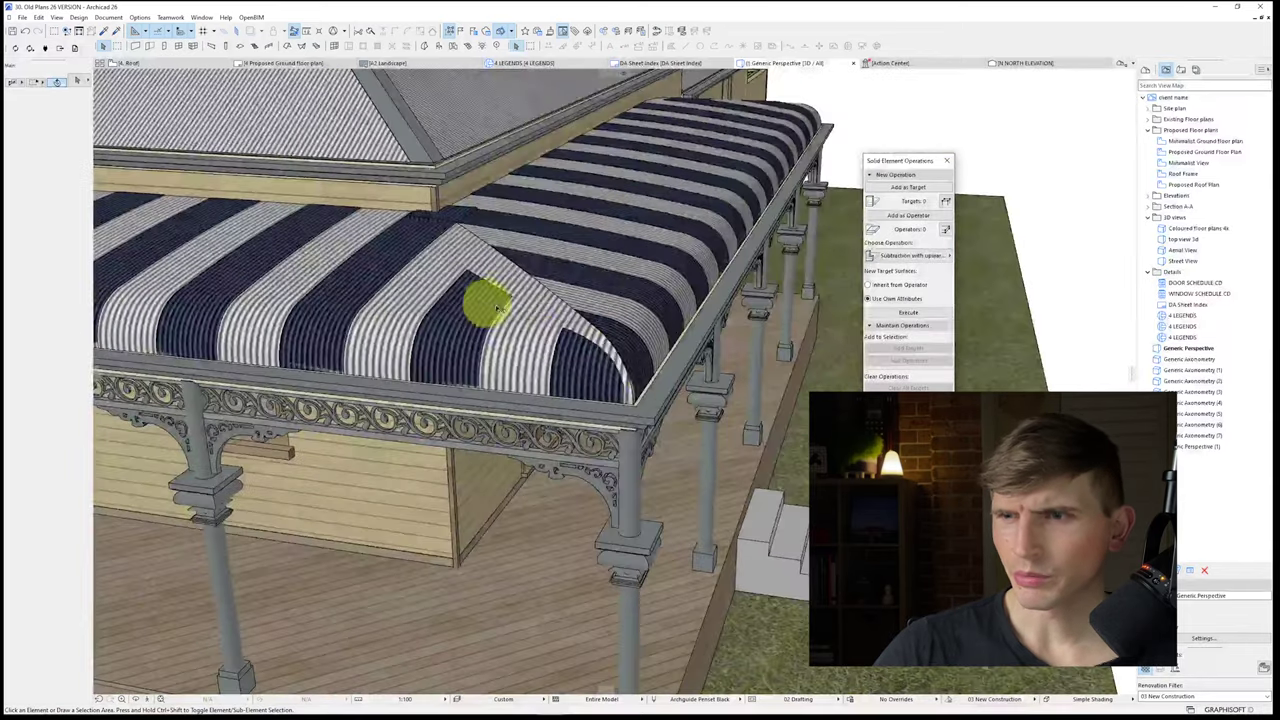
pyautogui.click(643, 390)
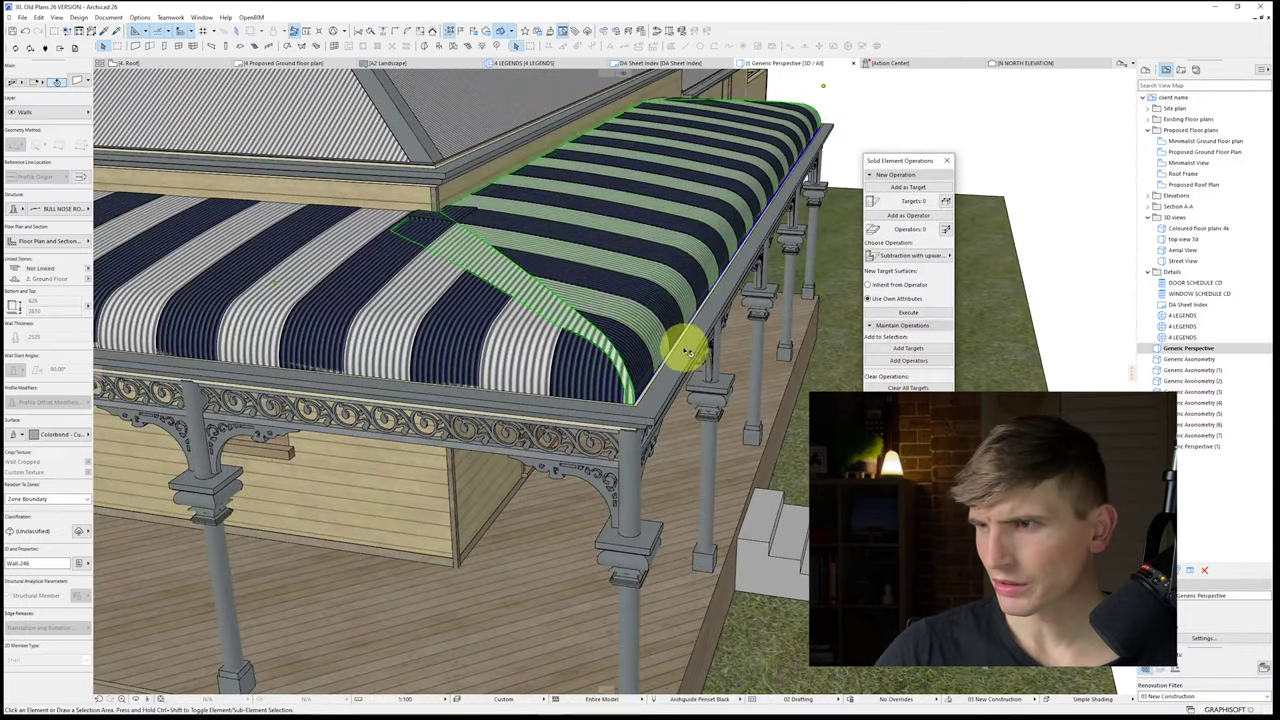
pyautogui.scroll(4, 665, 340)
pyautogui.keyDown('shift'); pyautogui.moveTo(638, 328); pyautogui.dragTo(674, 406, button='middle'); pyautogui.keyUp('shift')
pyautogui.keyDown('shift'); pyautogui.moveTo(581, 452); pyautogui.dragTo(951, 388, button='middle'); pyautogui.keyUp('shift')
pyautogui.click(553, 380)
pyautogui.press('Escape')
# Step: Add the navy stripes on every side of the bullnose verandah roof as operators for a solid element operation
pyautogui.scroll(-5, 555, 379)
pyautogui.keyDown('shift'); pyautogui.moveTo(563, 374); pyautogui.dragTo(509, 443, button='middle'); pyautogui.keyUp('shift')
pyautogui.click(513, 445)
pyautogui.keyDown('shift'); pyautogui.click(563, 403); pyautogui.keyUp('shift')
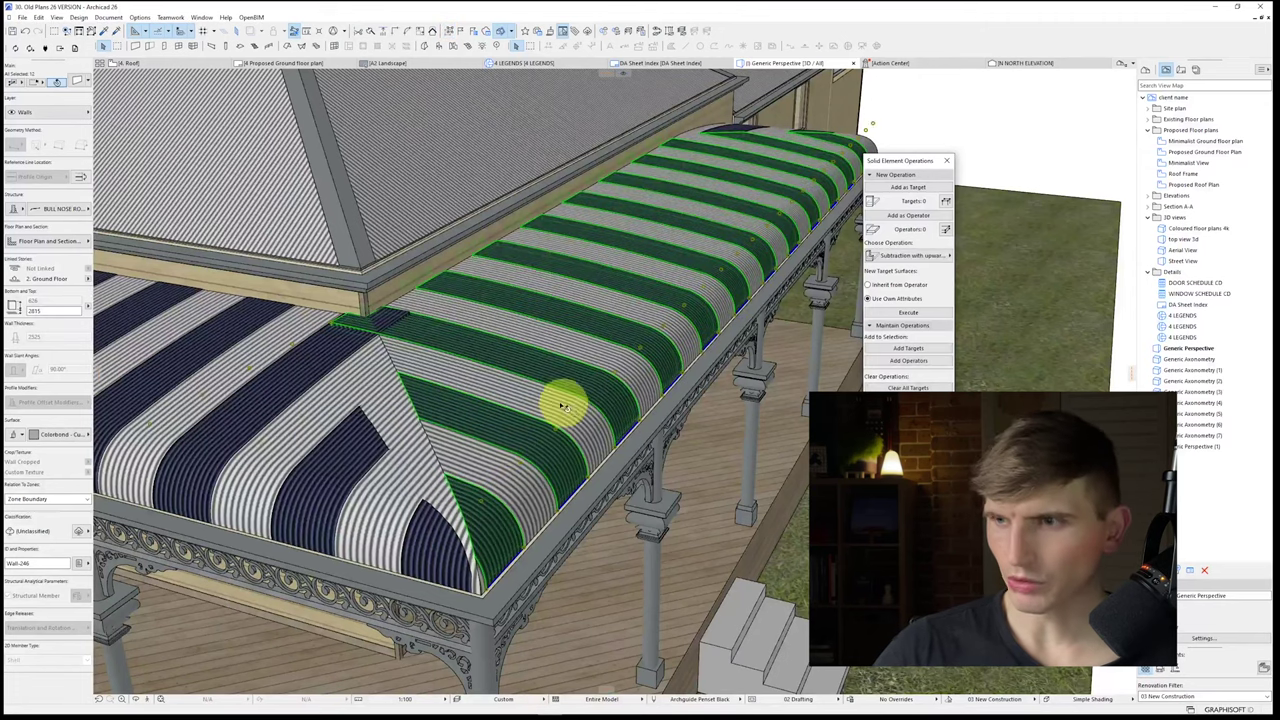
pyautogui.keyDown('shift'); pyautogui.click(336, 432); pyautogui.keyUp('shift')
pyautogui.keyDown('shift'); pyautogui.moveTo(336, 432); pyautogui.dragTo(635, 316, button='middle'); pyautogui.keyUp('shift')
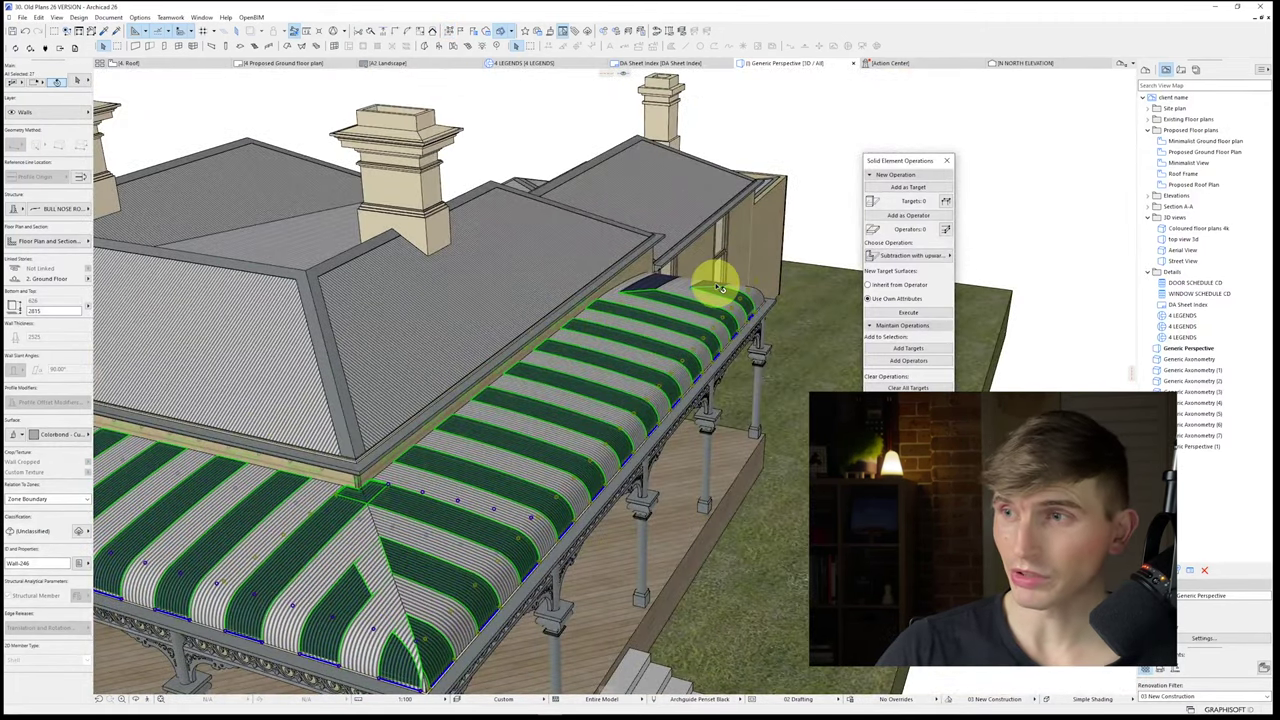
pyautogui.keyDown('shift'); pyautogui.click(727, 288); pyautogui.keyUp('shift')
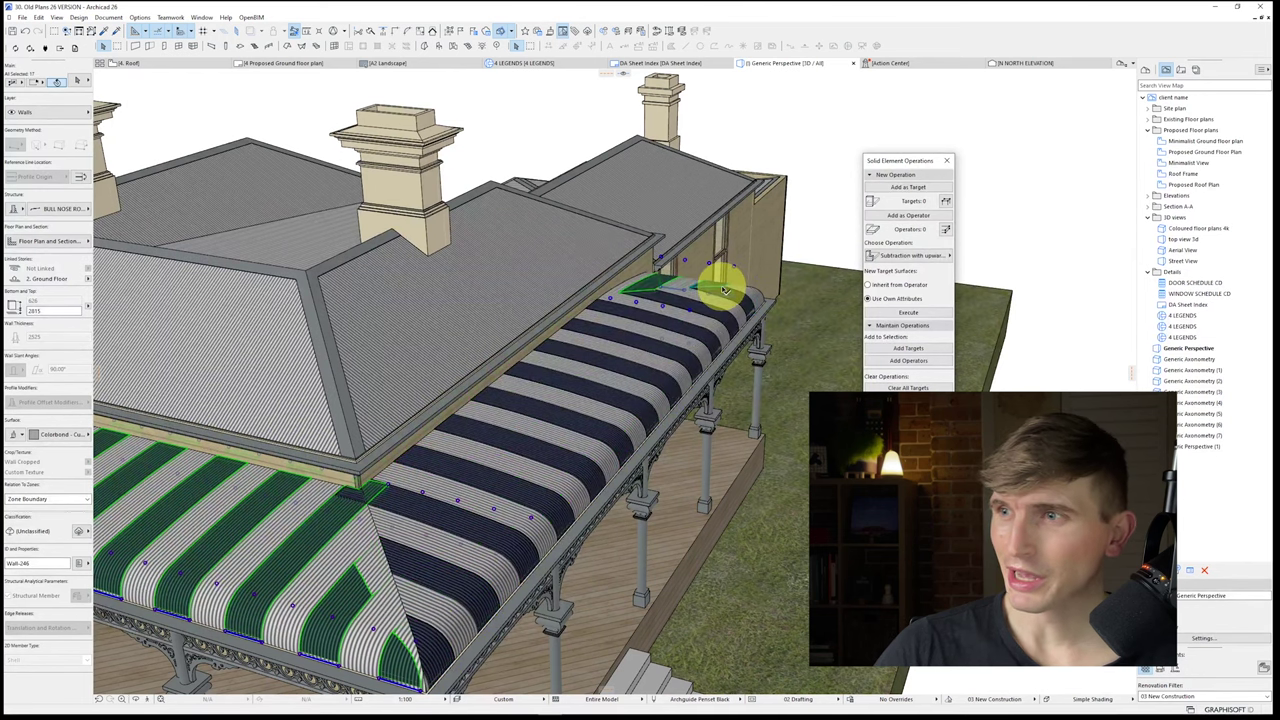
pyautogui.keyDown('shift'); pyautogui.click(740, 305); pyautogui.keyUp('shift')
pyautogui.keyDown('shift'); pyautogui.moveTo(578, 316); pyautogui.dragTo(845, 218, button='middle'); pyautogui.keyUp('shift')
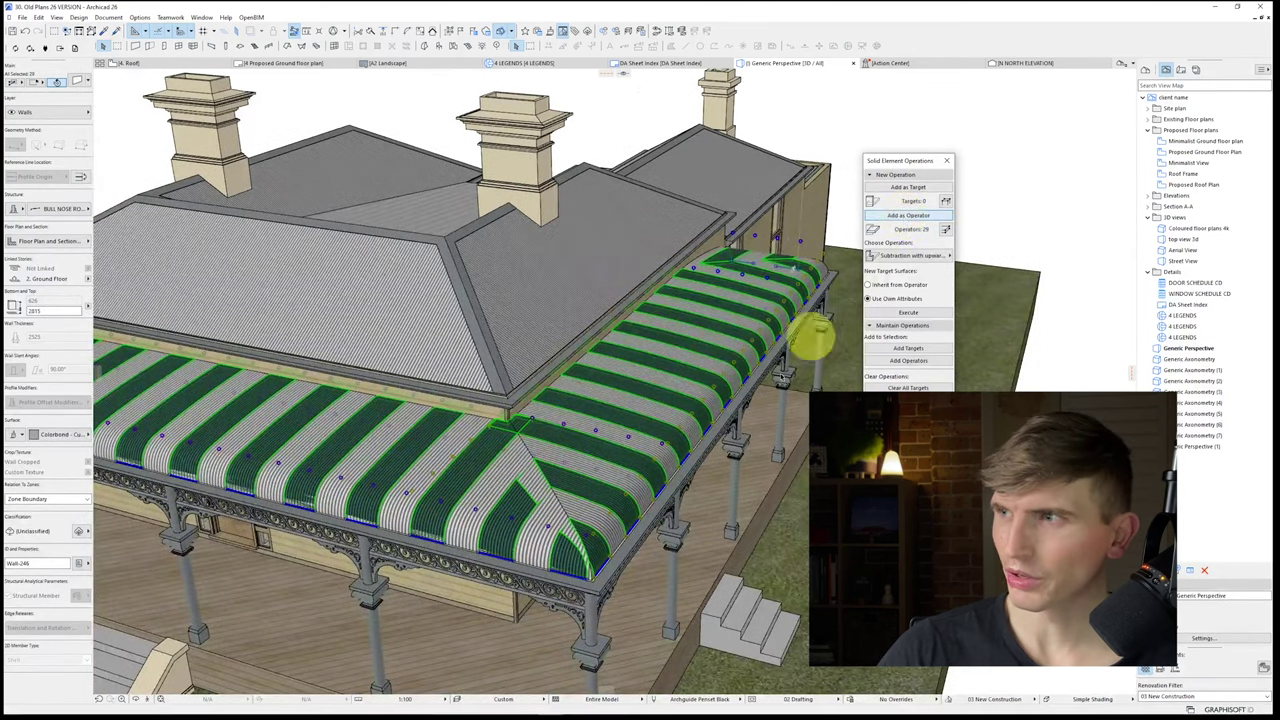
# Step: Subtract the navy stripes from the light bullnose roof pieces, using subtraction with upwards extrusion
pyautogui.press('Escape')
pyautogui.click(610, 526)
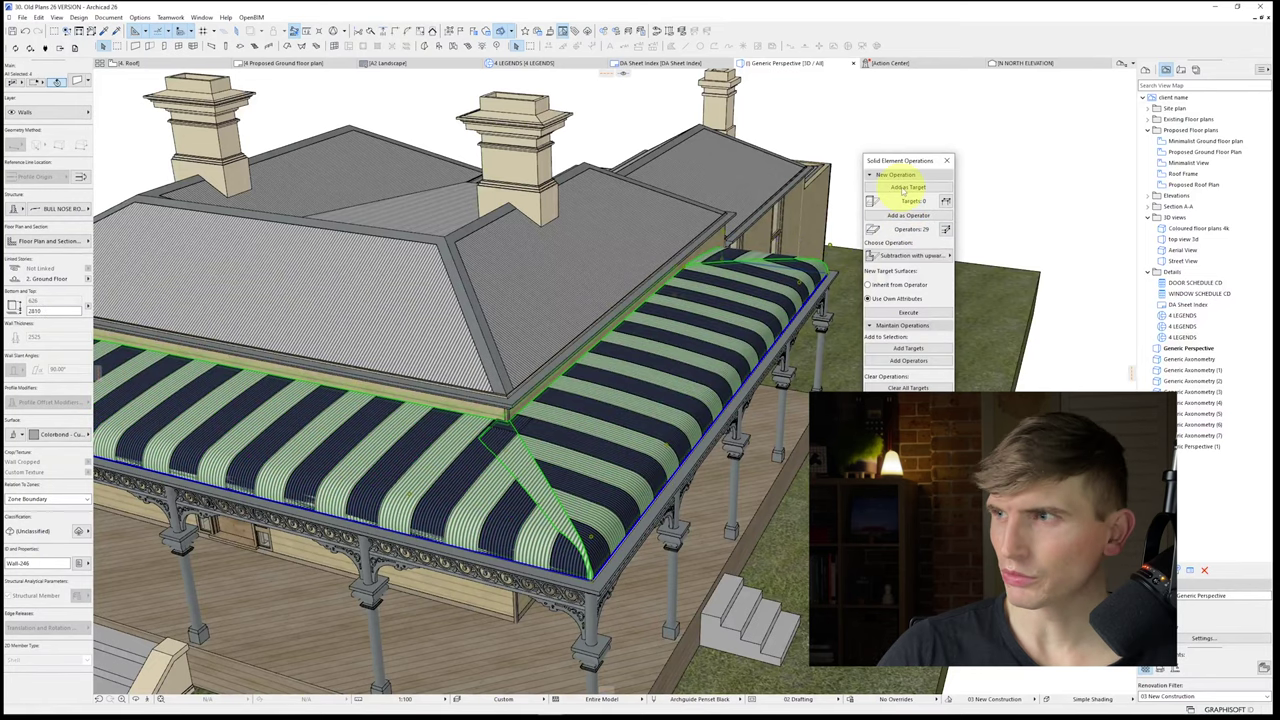
pyautogui.click(912, 315)
pyautogui.press('Escape')
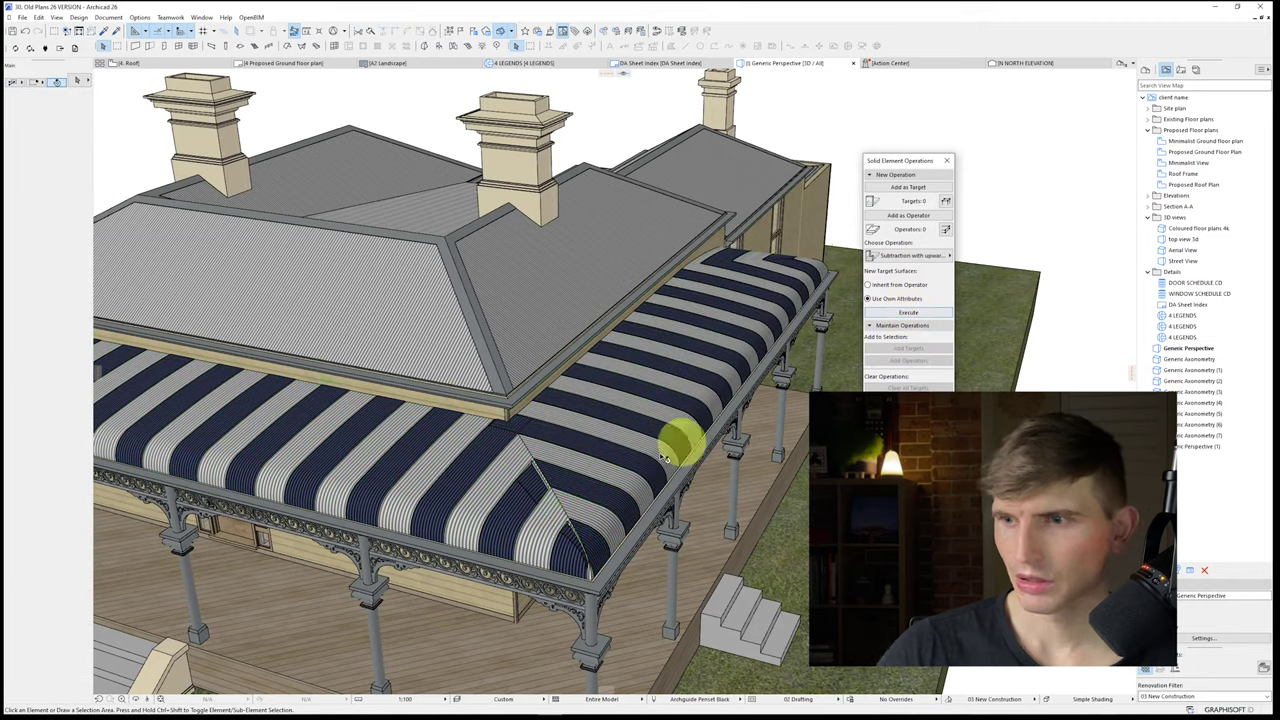
pyautogui.keyDown('shift'); pyautogui.moveTo(580, 509); pyautogui.dragTo(414, 491, button='middle'); pyautogui.keyUp('shift')
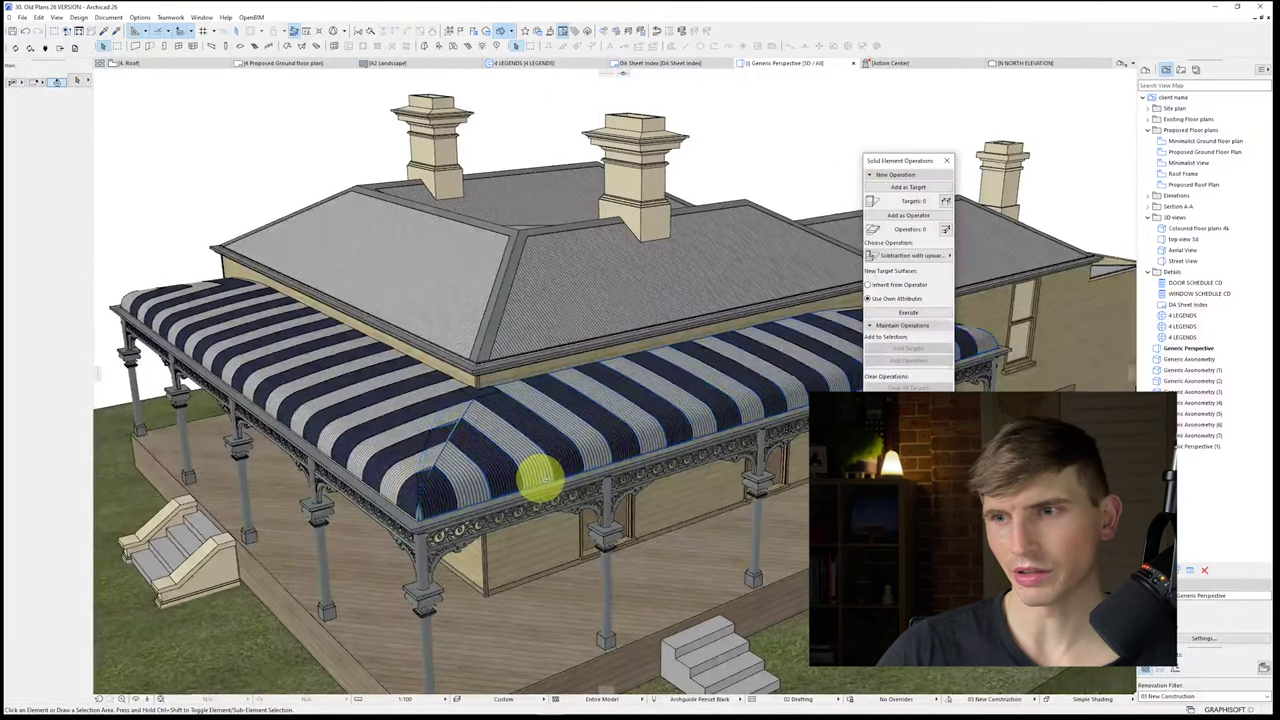
pyautogui.keyDown('shift'); pyautogui.moveTo(540, 480); pyautogui.dragTo(572, 477, button='middle'); pyautogui.keyUp('shift')
pyautogui.scroll(-2, 568, 460)
pyautogui.scroll(1, 570, 430)
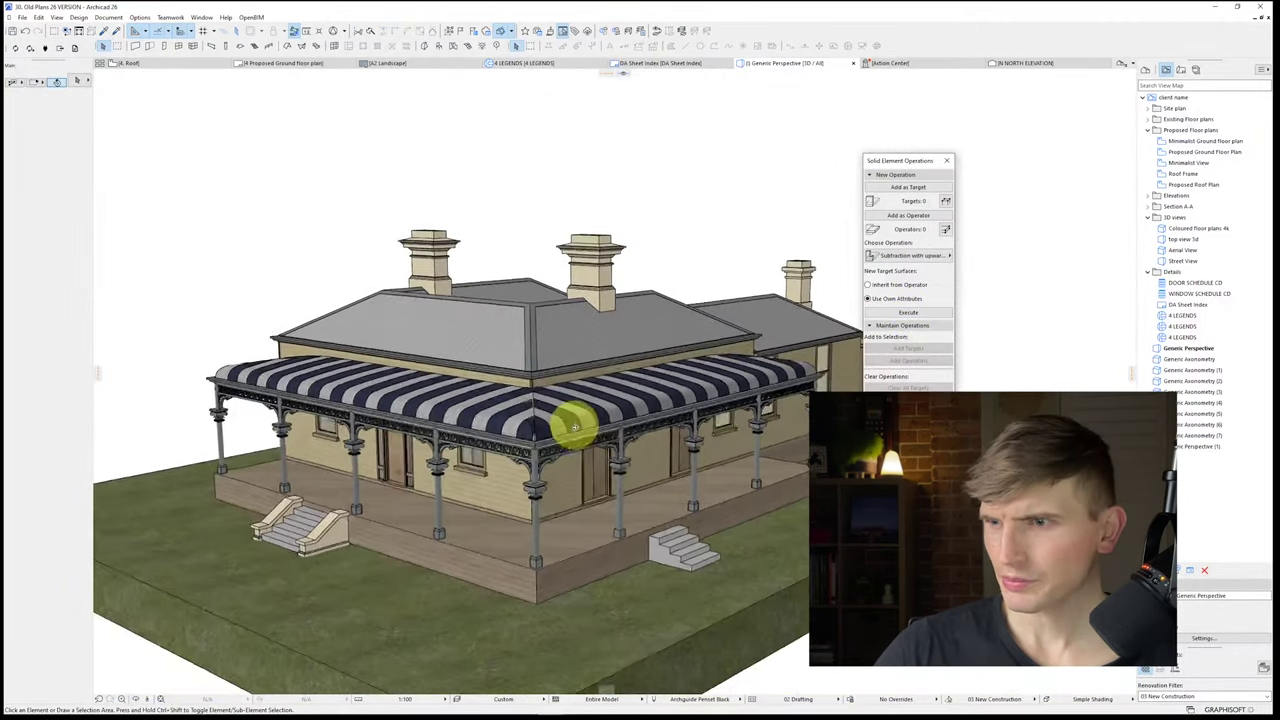
# Step: Switch to the 1884 Building Checklist, tick off "Gutter for bull nose roof" and return to the model
pyautogui.moveTo(400, 705)
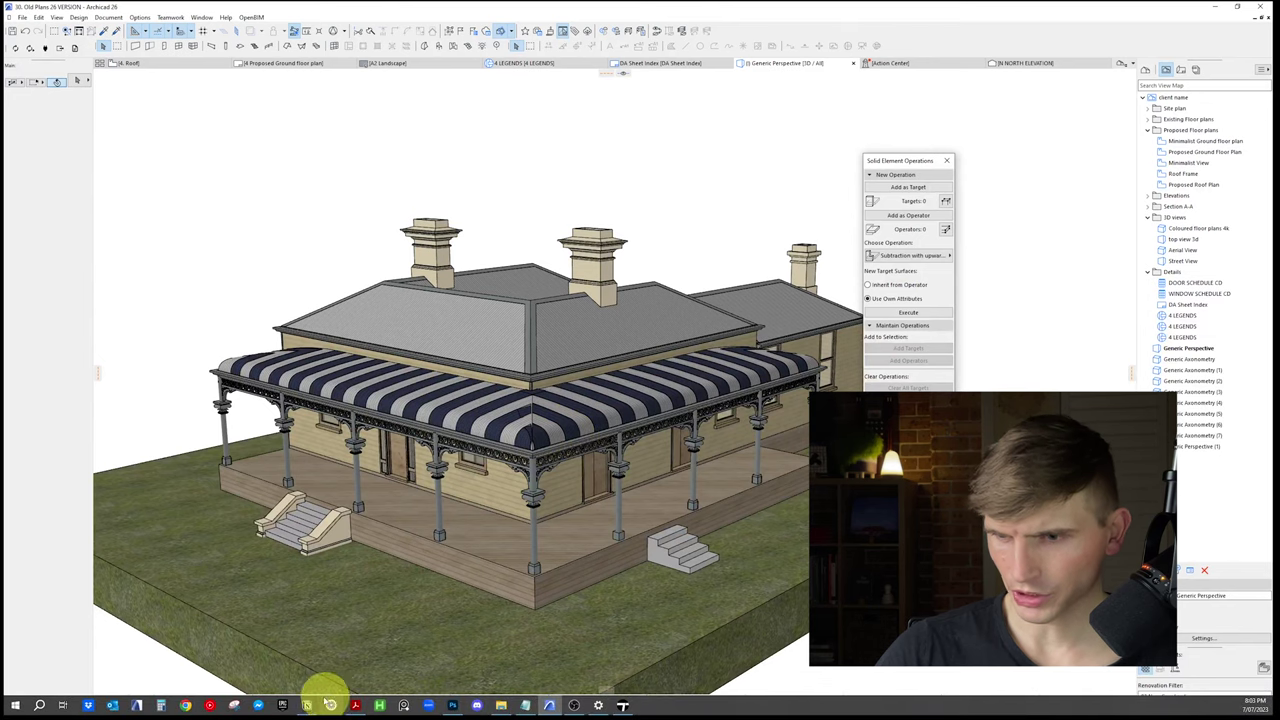
pyautogui.click(312, 702)
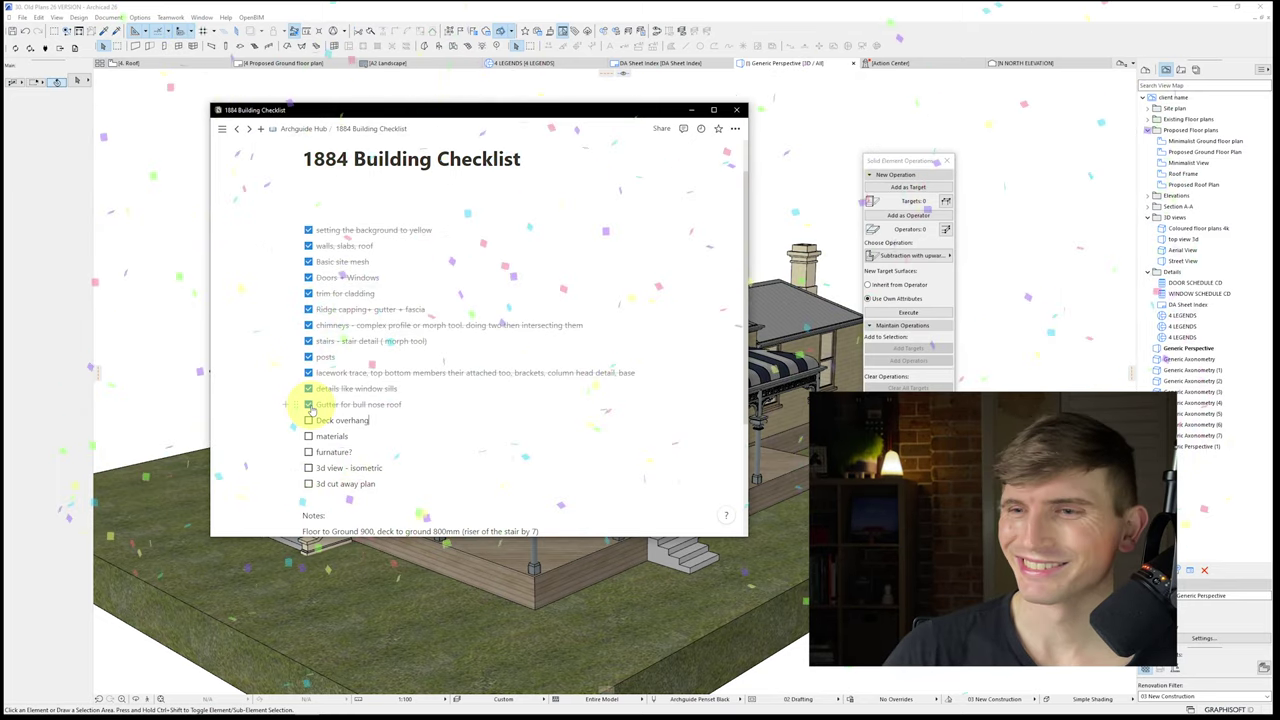
pyautogui.click(180, 326)
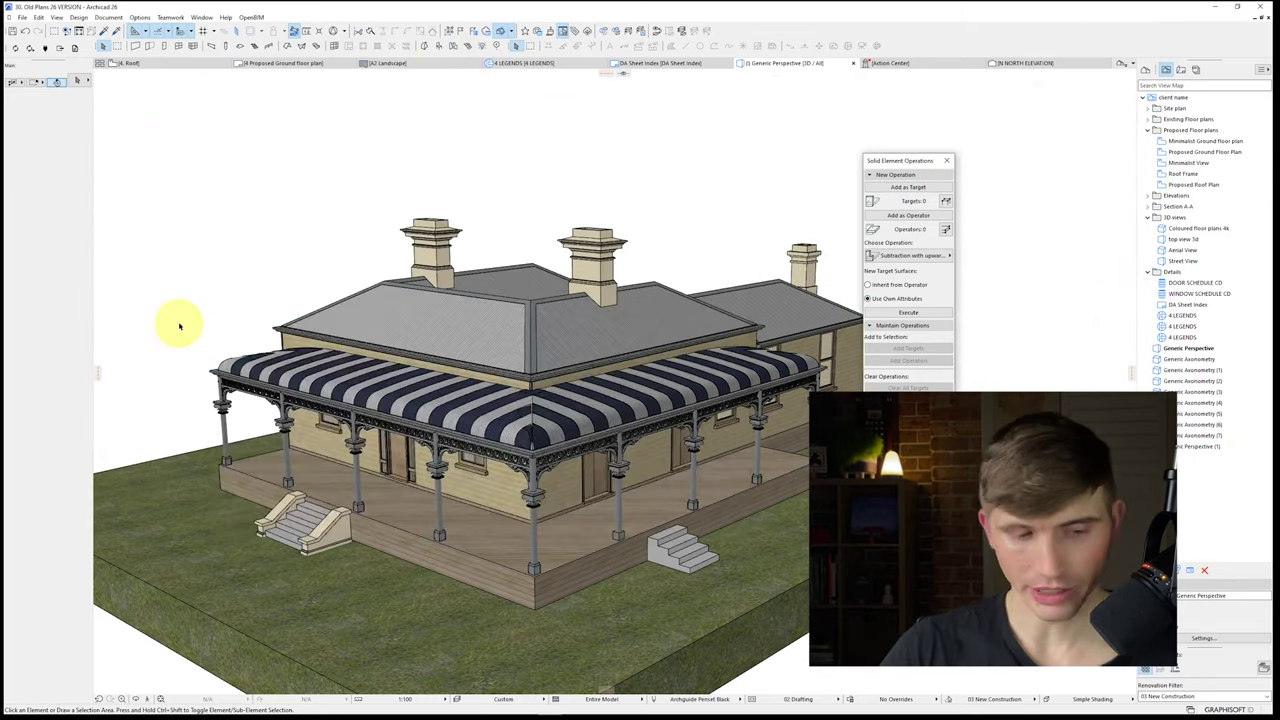
# Step: Switch to the floor plan and open the saved Proposed Ground Floor Plan view
pyautogui.press('F2')
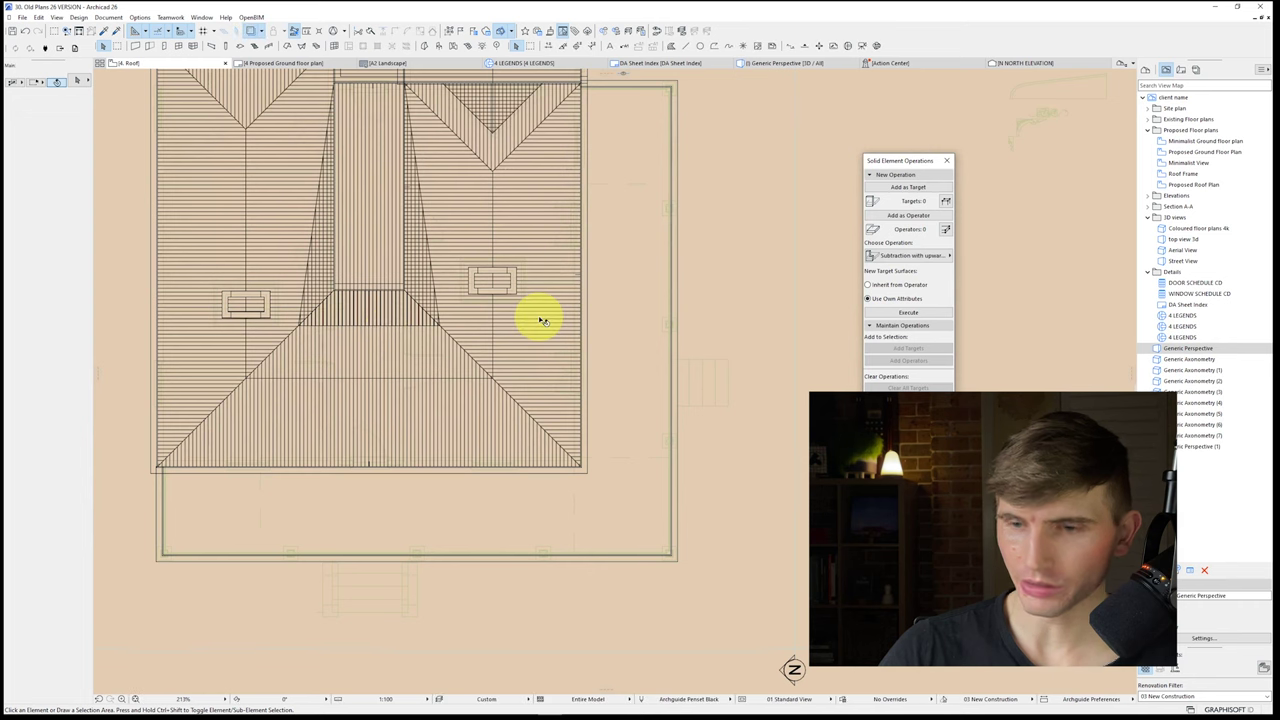
pyautogui.hotkey('ctrl', 'Down')
pyautogui.hotkey('ctrl', 'Down')
pyautogui.hotkey('ctrl', 'Down')
pyautogui.hotkey('ctrl', 'Down')
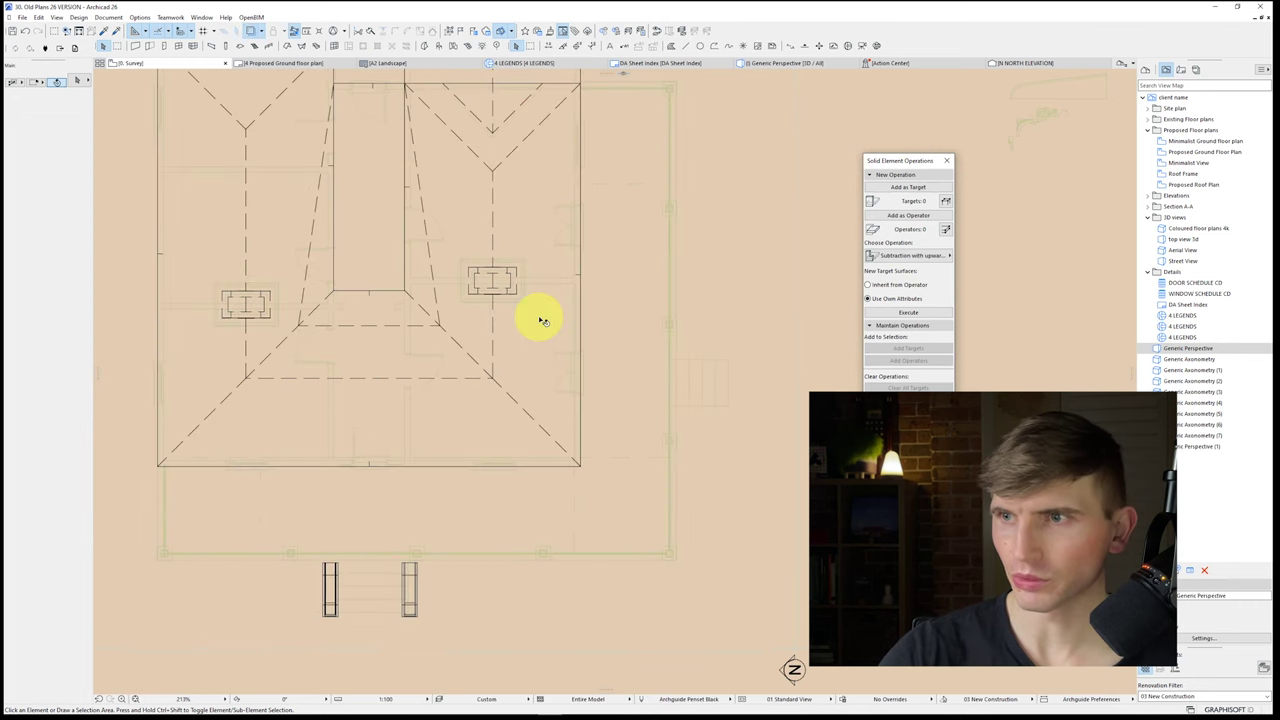
pyautogui.doubleClick(1222, 153)
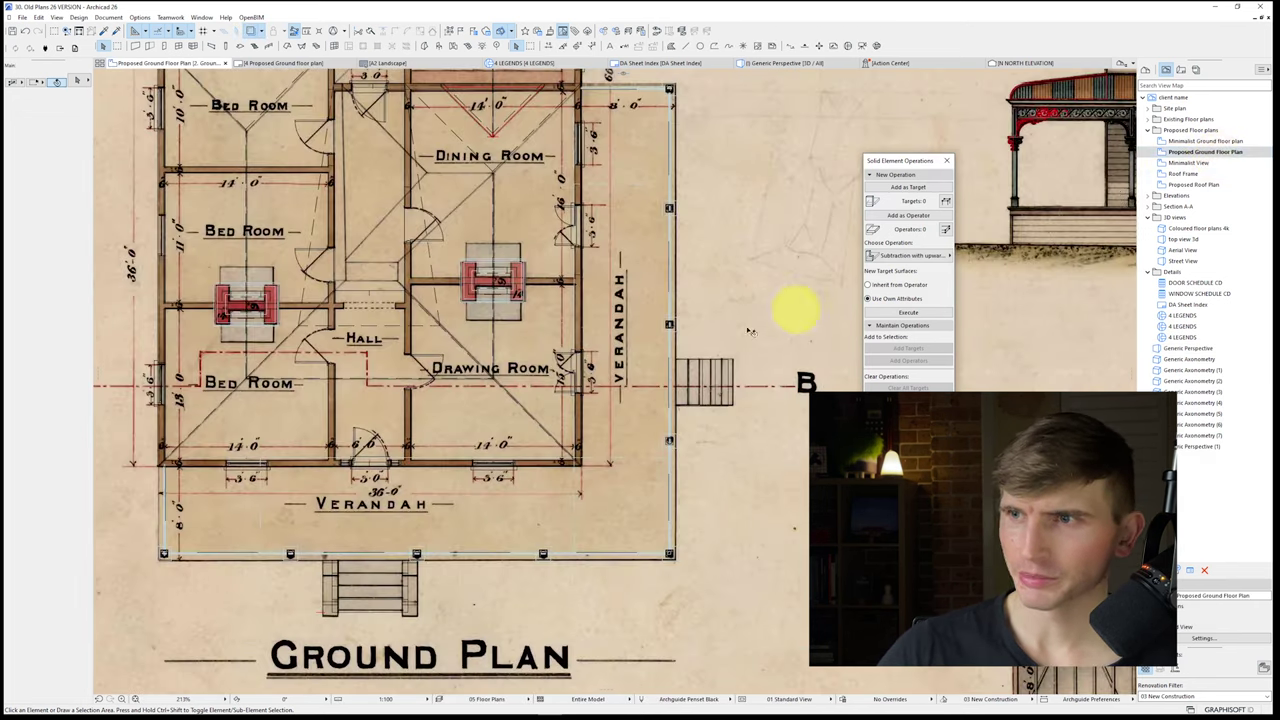
# Step: Examine the deck edge and overhang in the historical side elevation beside the ground plan
pyautogui.moveTo(797, 309); pyautogui.dragTo(483, 326, button='middle')
pyautogui.scroll(5, 703, 224)
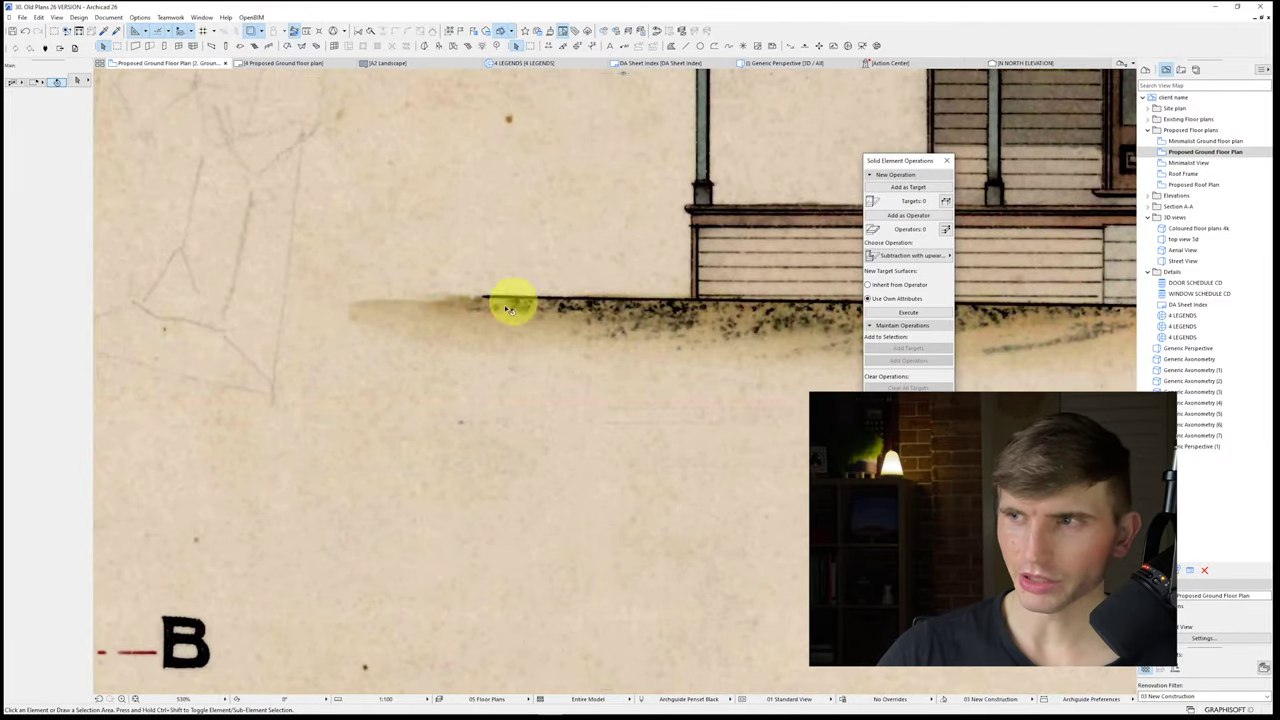
pyautogui.scroll(-3, 497, 329)
pyautogui.scroll(-3, 547, 337)
pyautogui.moveTo(521, 341); pyautogui.dragTo(367, 327, button='middle')
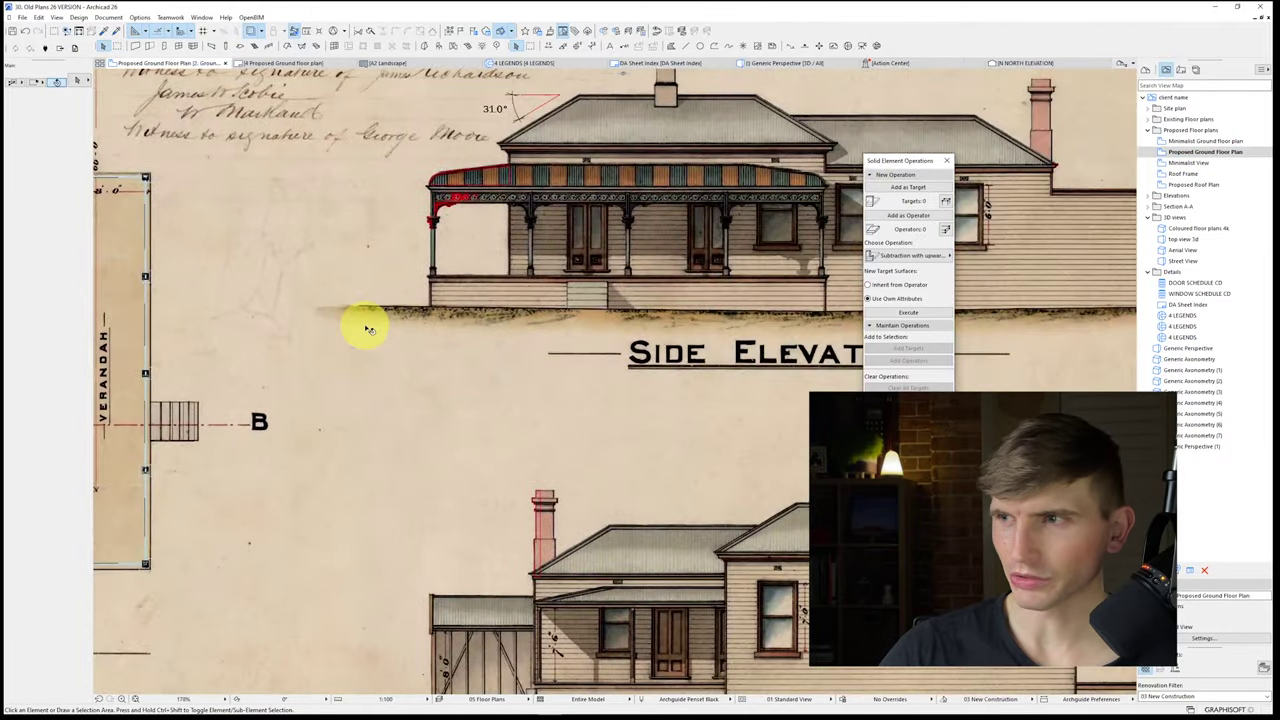
pyautogui.scroll(-1, 307, 350)
pyautogui.moveTo(300, 352); pyautogui.dragTo(652, 319, button='middle')
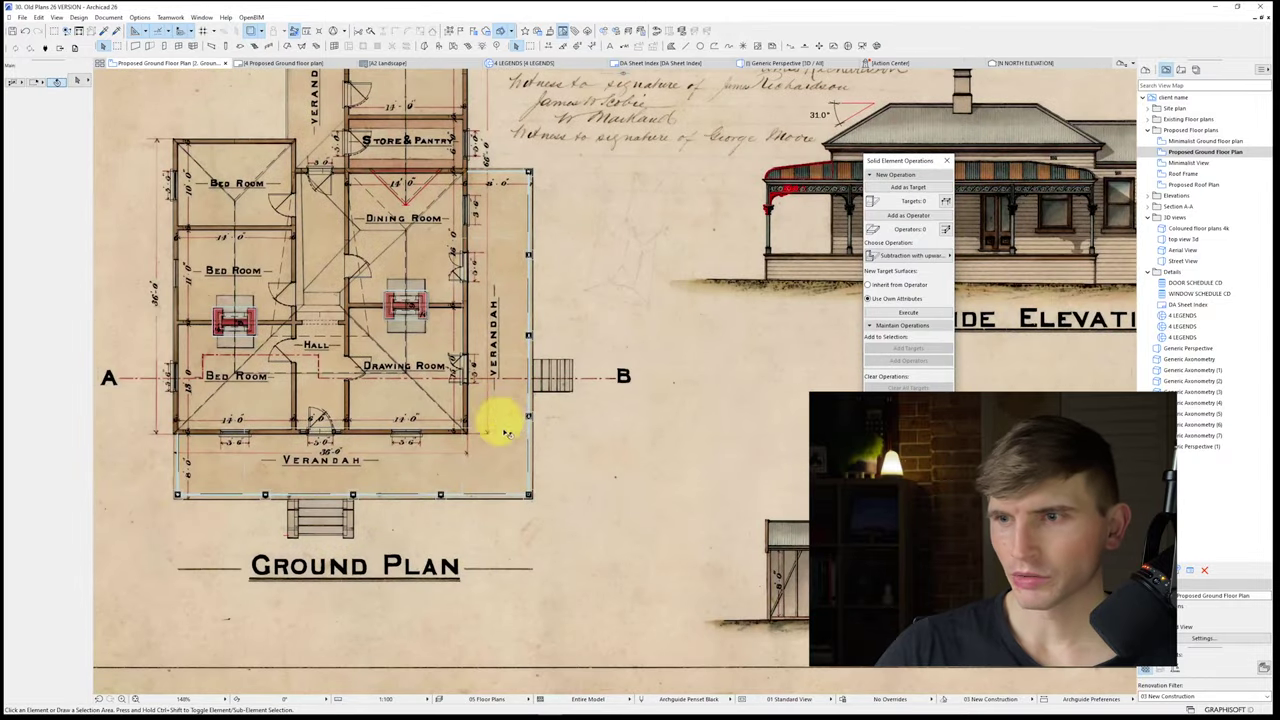
# Step: Drag a copy of the verandah deck slab outward from its front corner on the ground plan
pyautogui.click(529, 492)
pyautogui.click(529, 494)
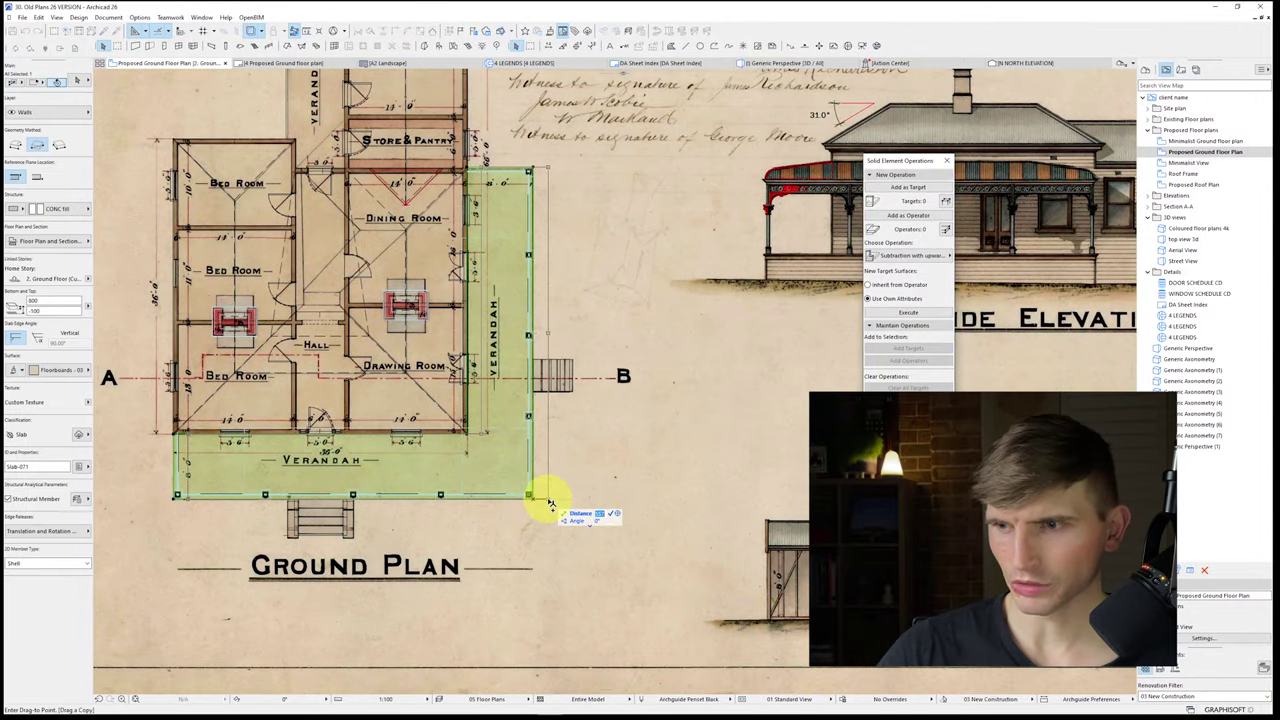
pyautogui.press('Return')
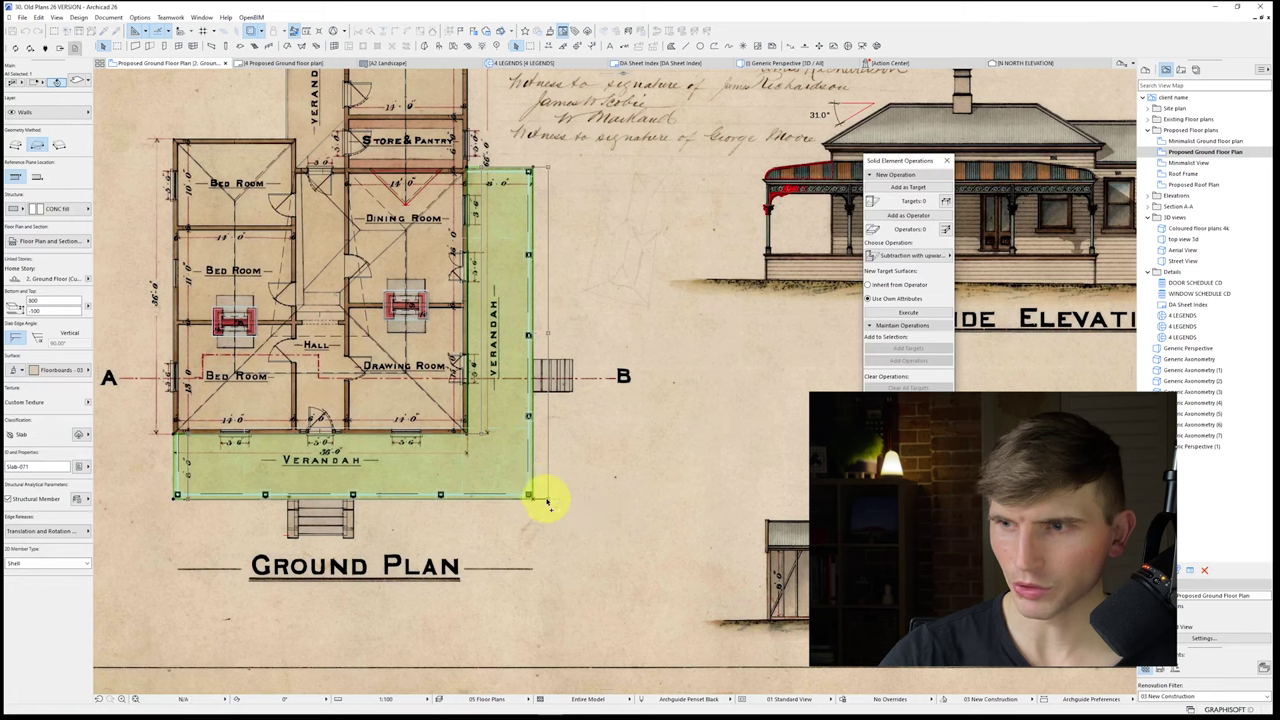
# Step: In the 3D perspective, move the copied outer deck slab vertically down by 100 mm
pyautogui.press('F3')
pyautogui.moveTo(558, 598); pyautogui.dragTo(543, 523, button='middle')
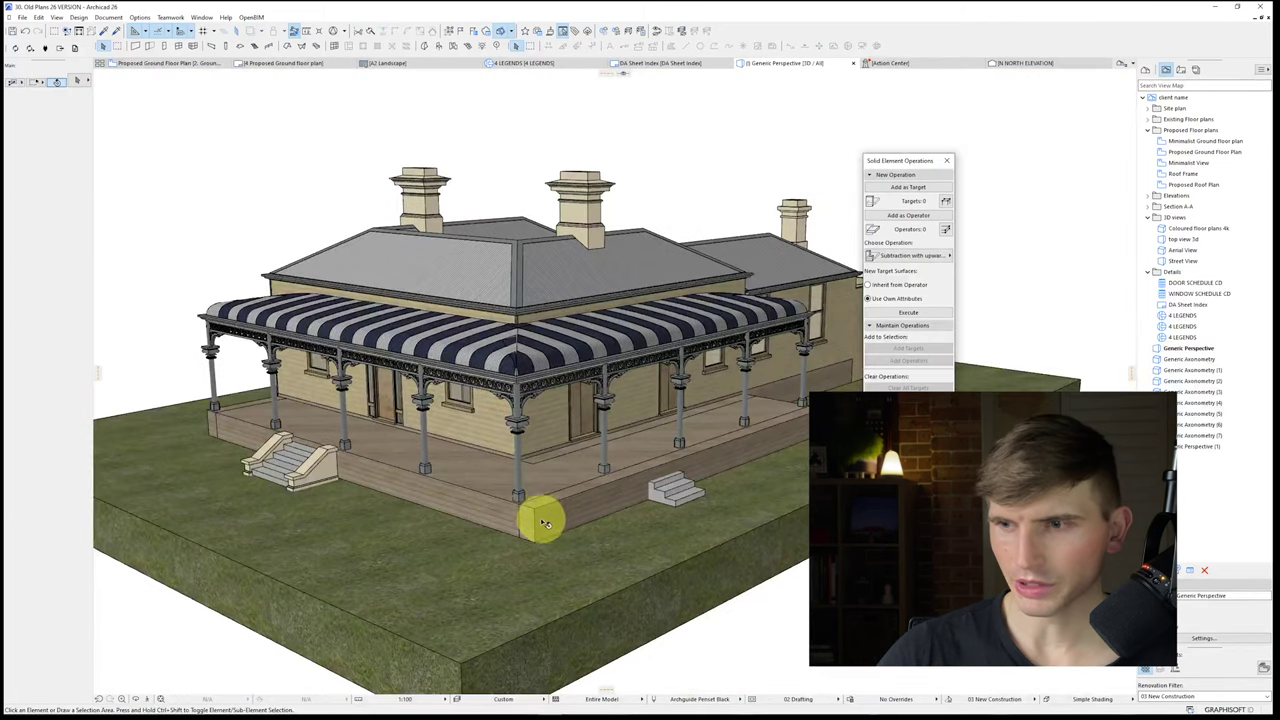
pyautogui.click(537, 510)
pyautogui.hotkey('ctrl', 'd')
pyautogui.click(534, 510)
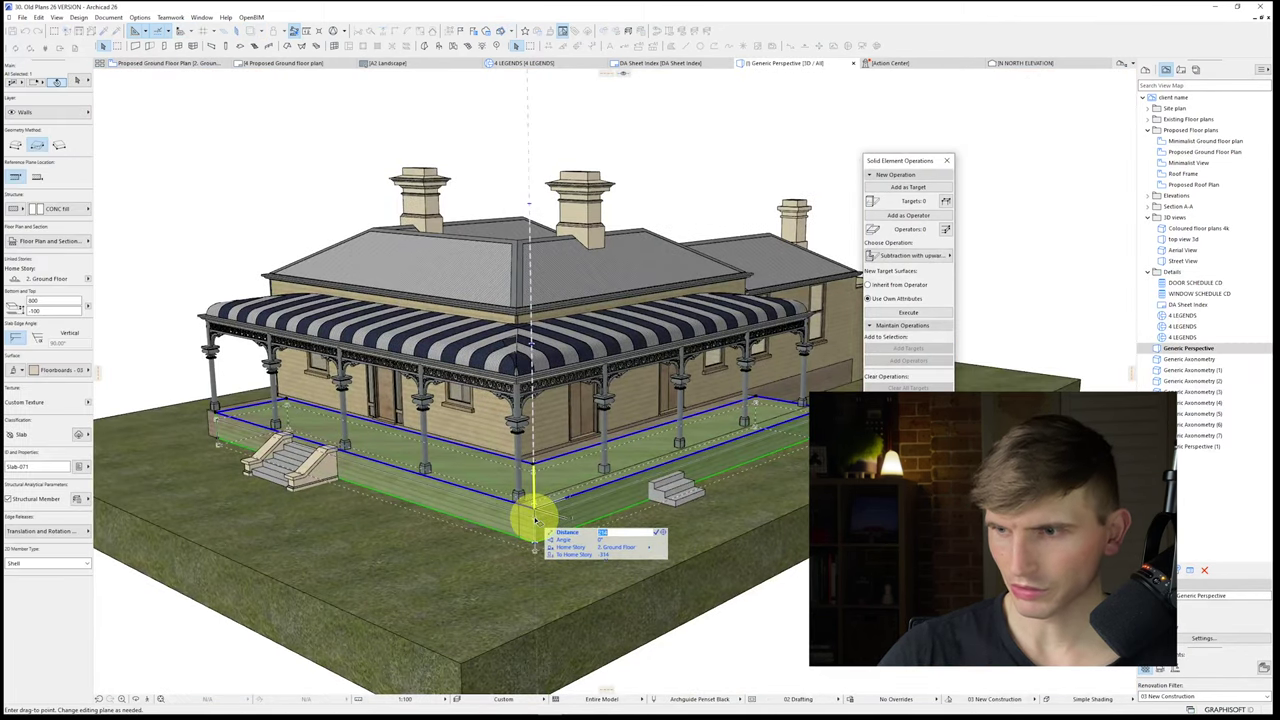
pyautogui.write('100')
pyautogui.press('Return')
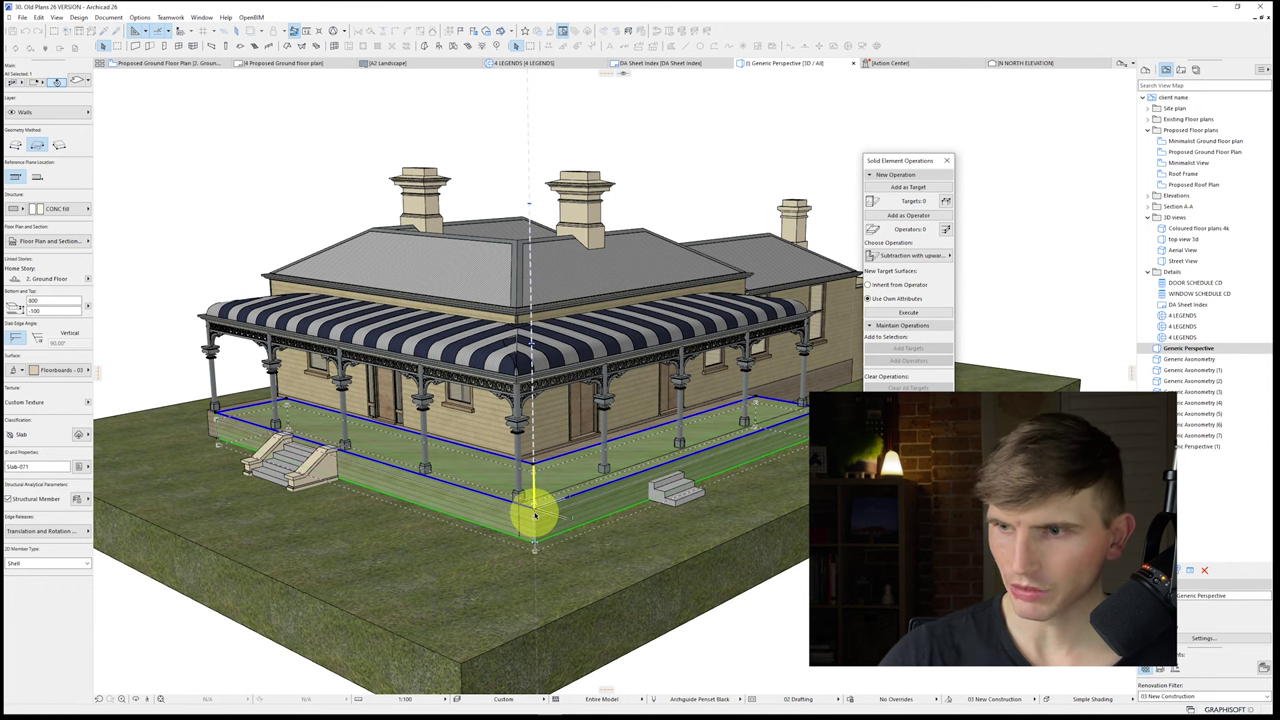
pyautogui.scroll(4, 540, 530)
pyautogui.keyDown('shift'); pyautogui.moveTo(573, 549); pyautogui.dragTo(608, 523, button='middle'); pyautogui.keyUp('shift')
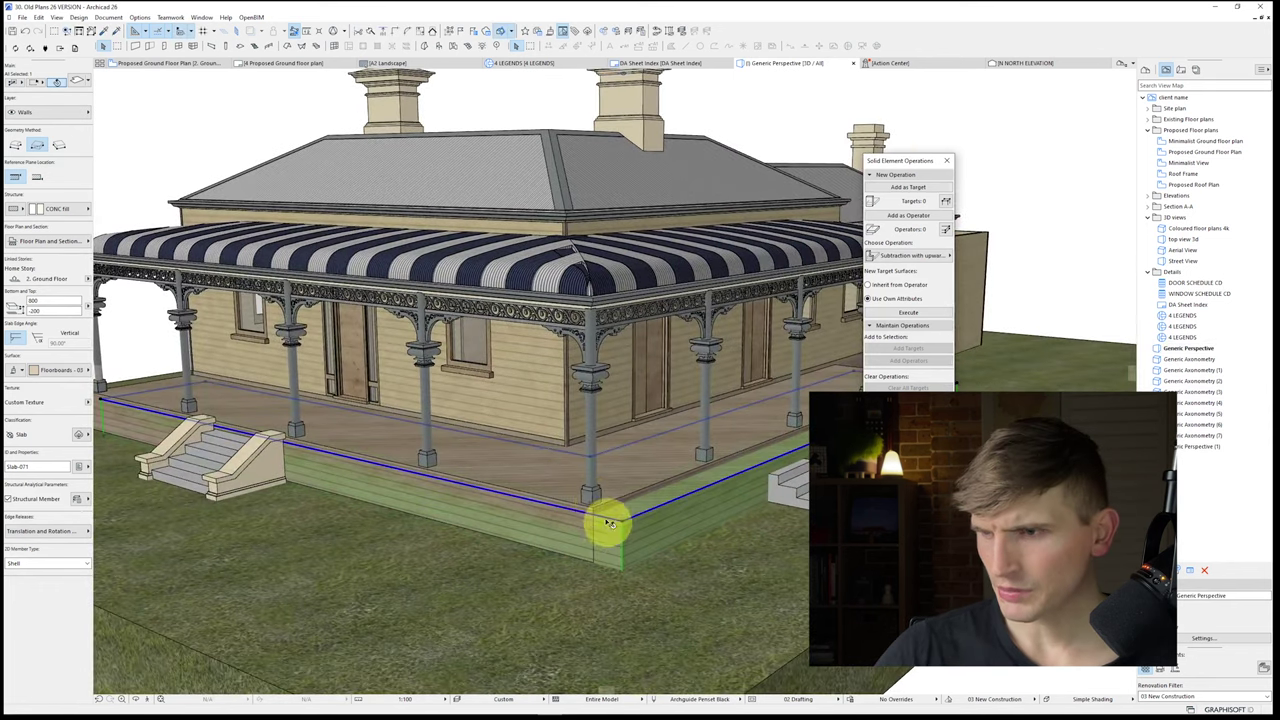
pyautogui.hotkey('ctrl', 'z')
# Step: Reduce the original inner deck slab to a thickness of 100 mm
pyautogui.click(594, 565)
pyautogui.click(594, 566)
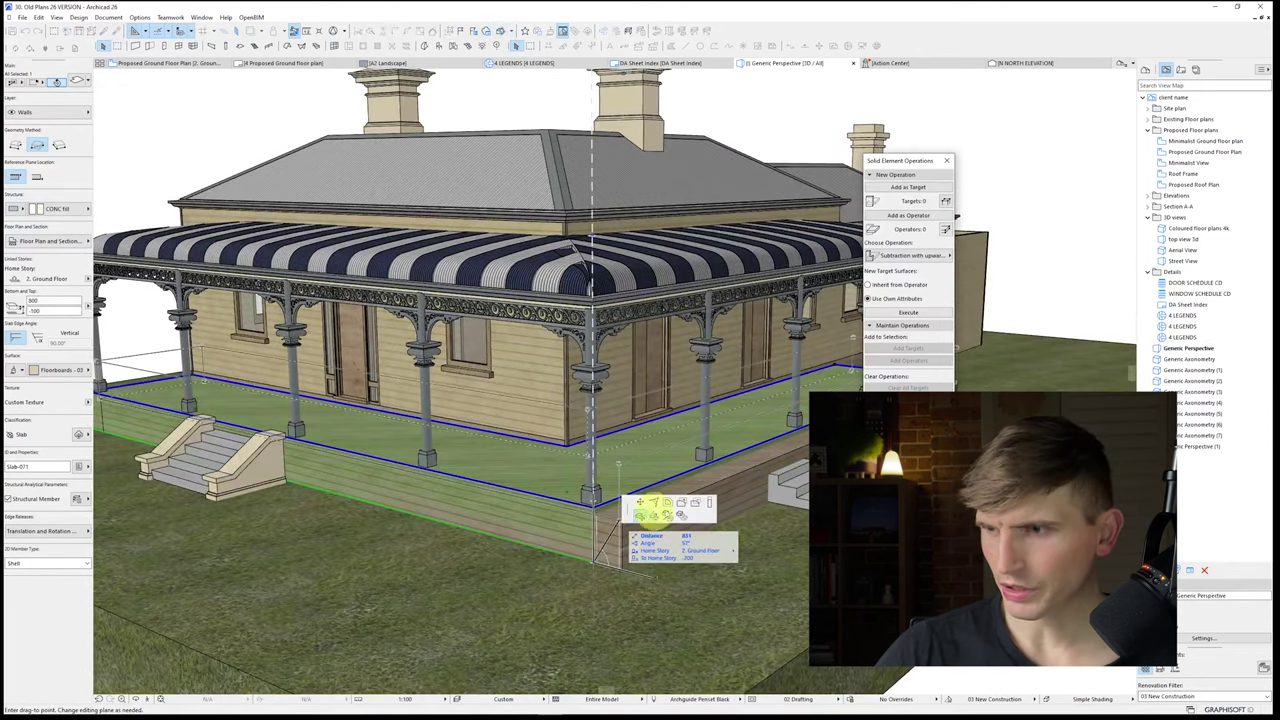
pyautogui.keyDown('shift'); pyautogui.moveTo(708, 506); pyautogui.dragTo(500, 540, button='middle'); pyautogui.keyUp('shift')
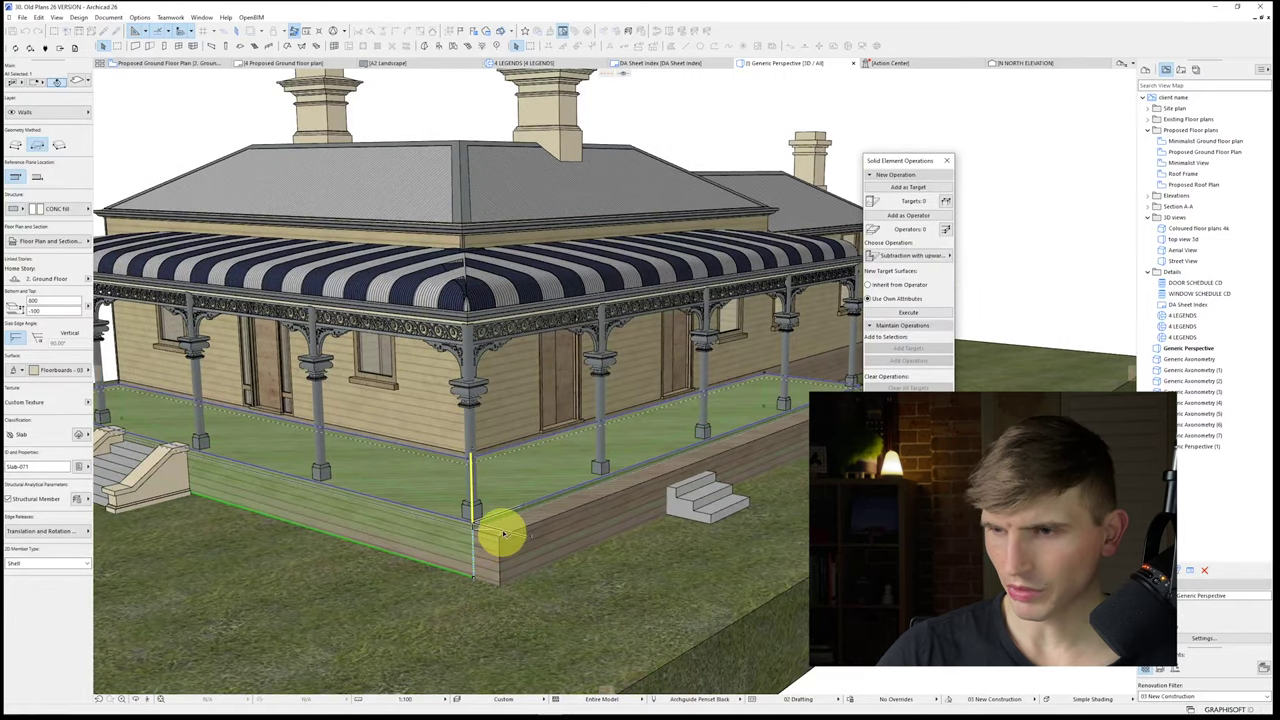
pyautogui.hotkey('ctrl', 'z')
pyautogui.click(503, 515)
pyautogui.click(592, 453)
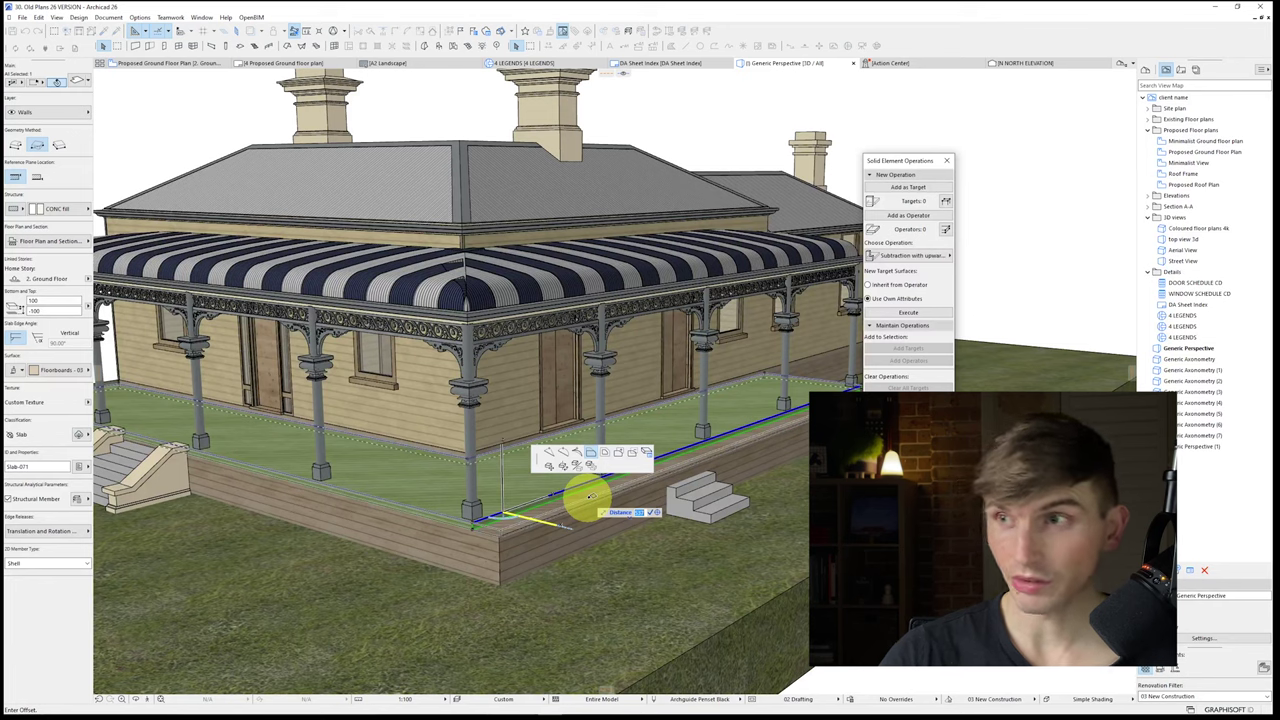
pyautogui.click(506, 488)
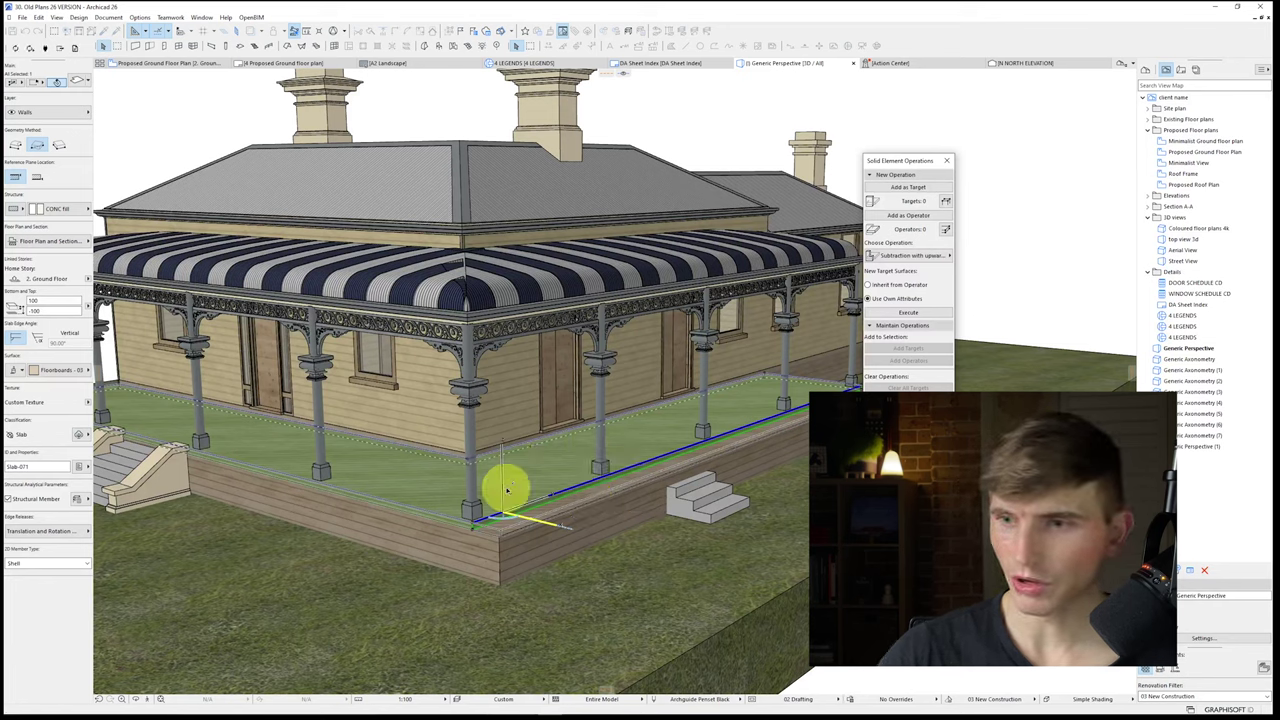
pyautogui.click(453, 521)
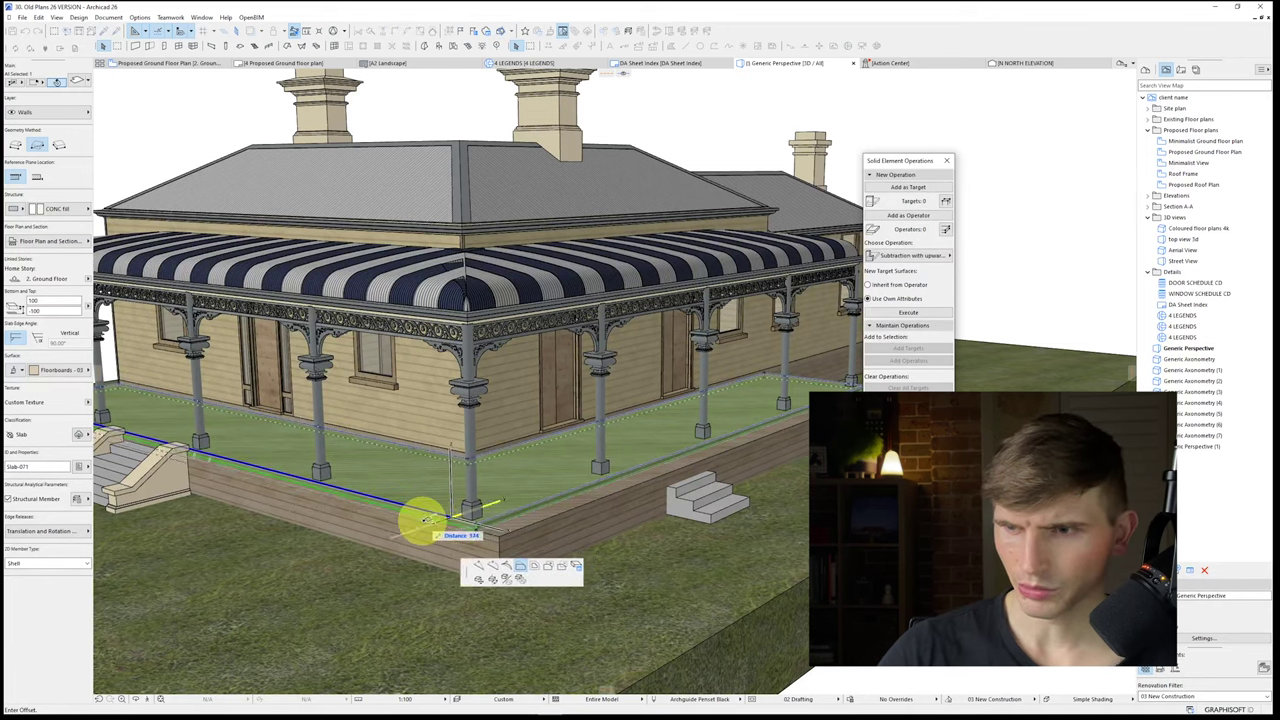
pyautogui.click(427, 519)
pyautogui.click(442, 520)
pyautogui.press('Escape')
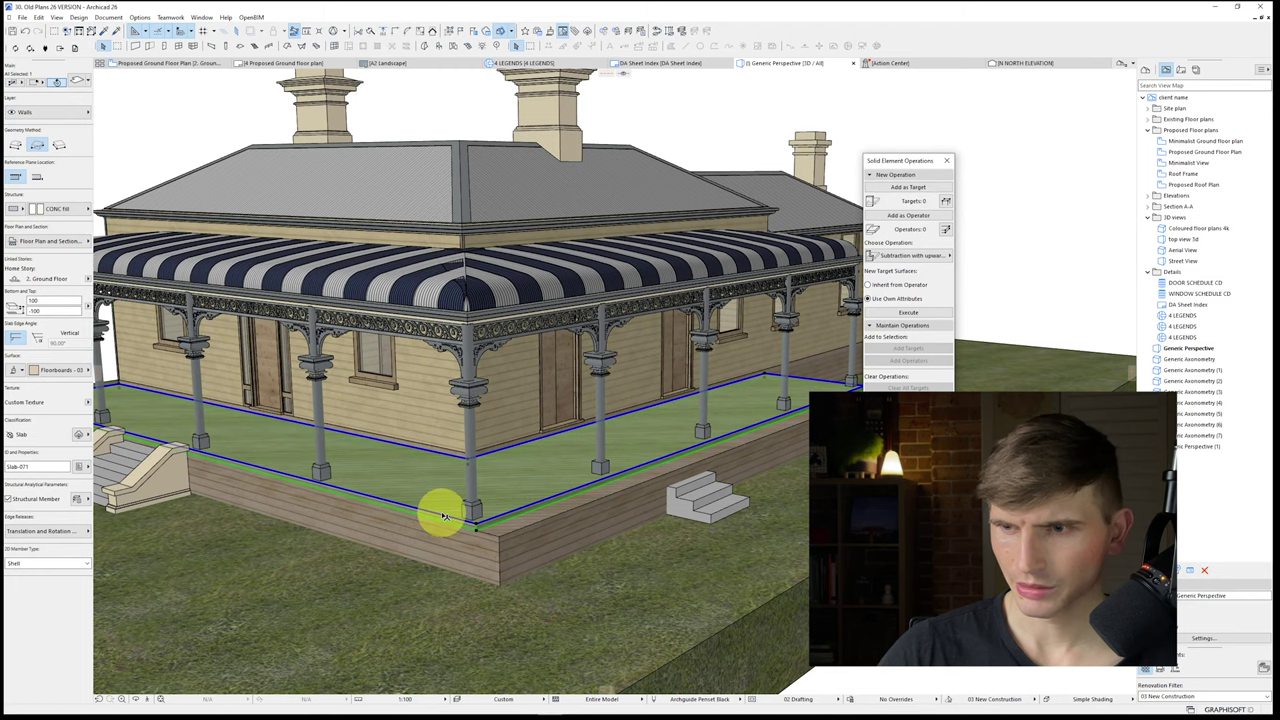
pyautogui.click(500, 516)
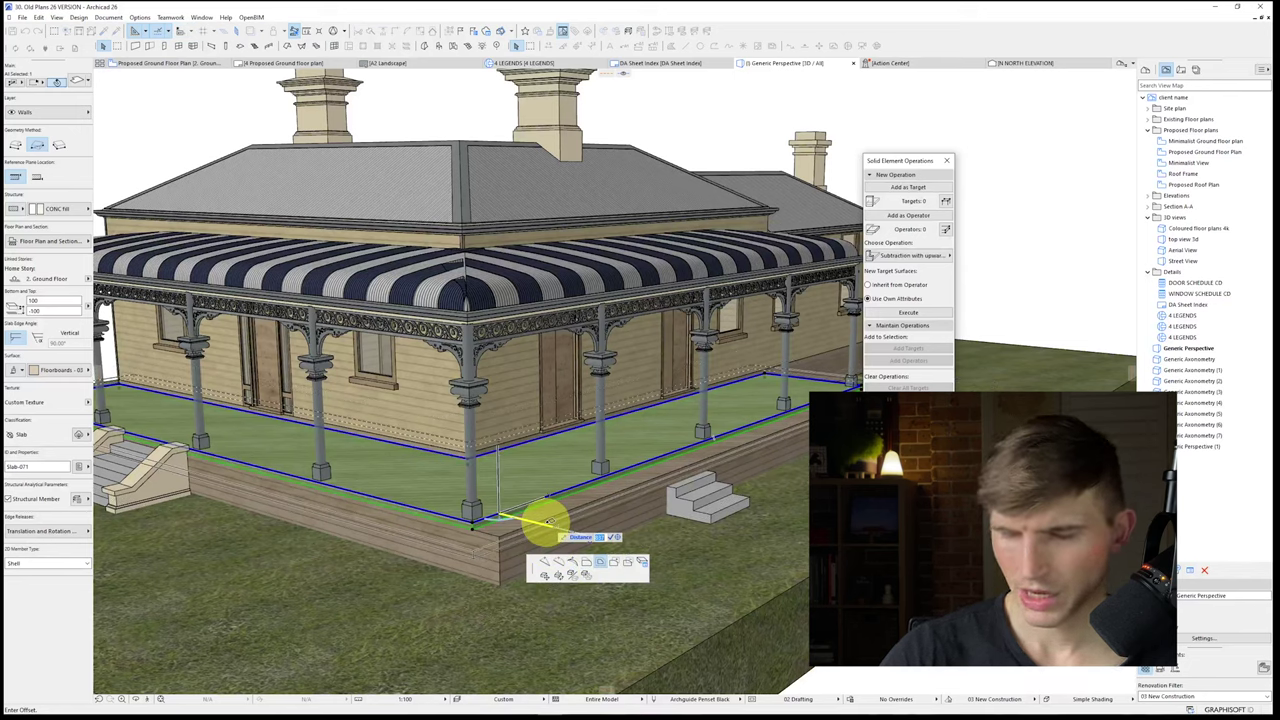
pyautogui.press('Escape')
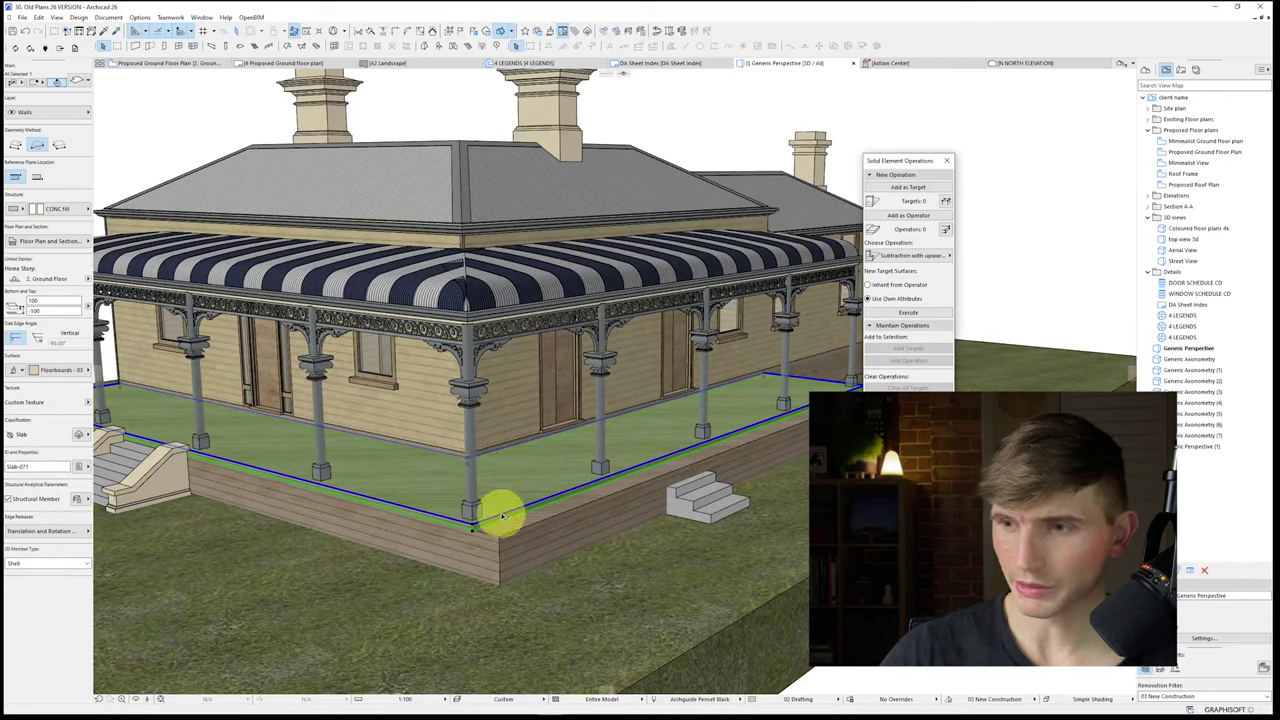
# Step: Offset the house-side edges of the upper deck slab so they follow the exterior walls
pyautogui.click(487, 453)
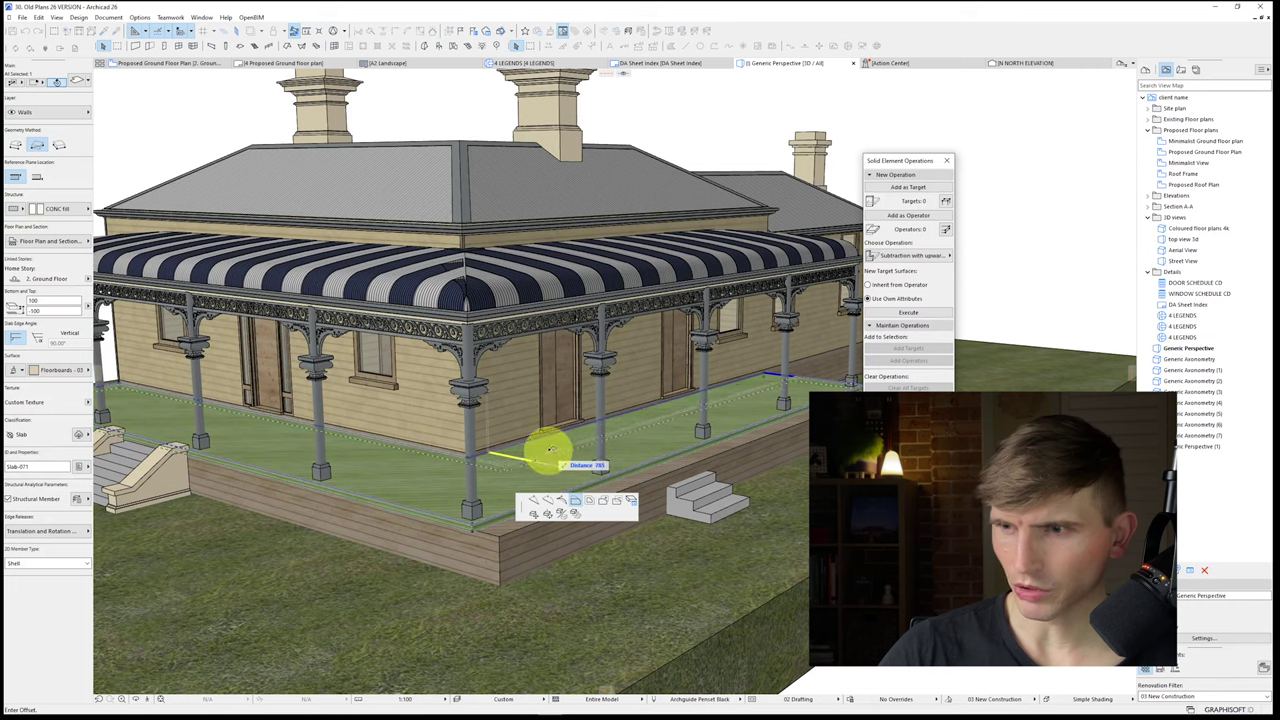
pyautogui.click(490, 452)
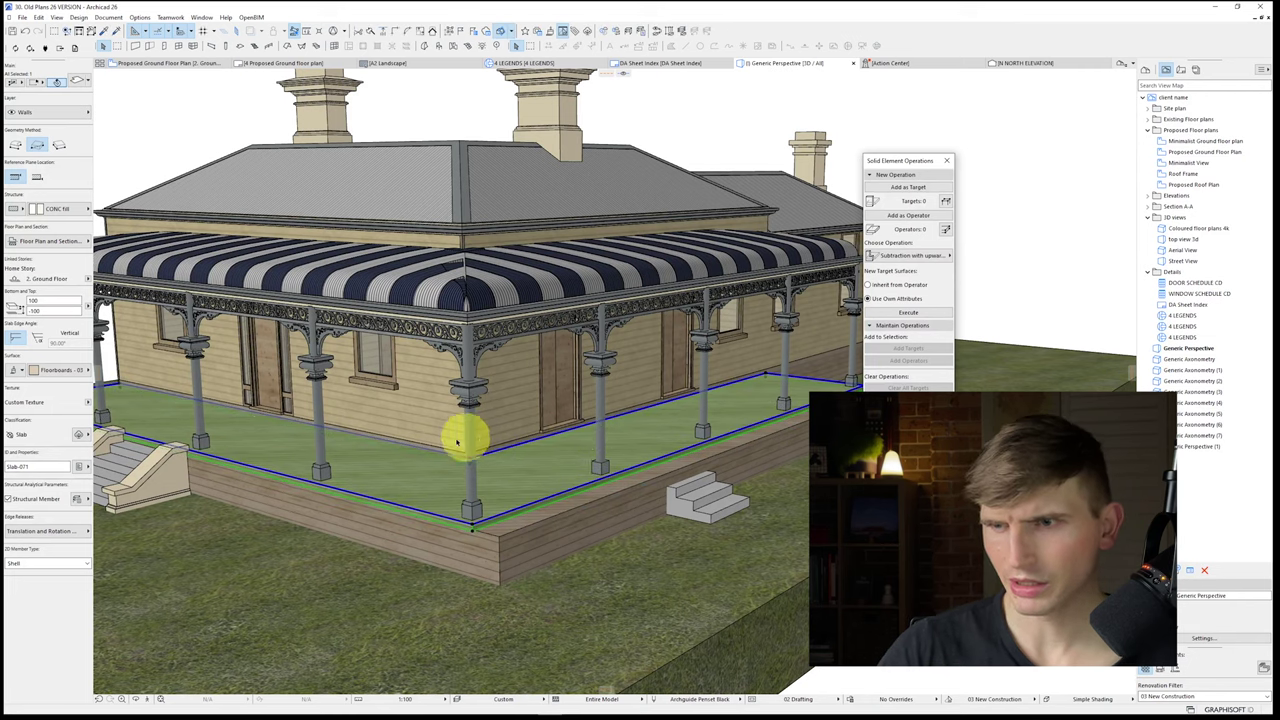
pyautogui.click(428, 452)
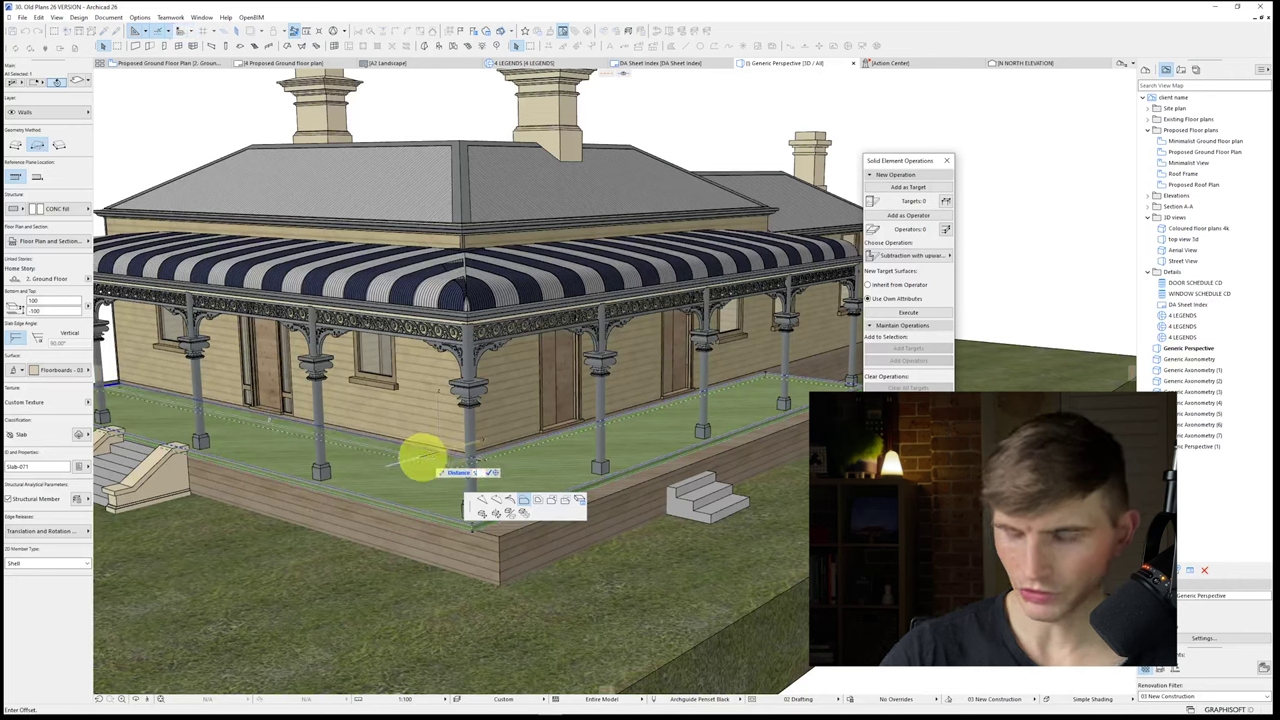
pyautogui.press('Escape')
pyautogui.press('Escape')
# Step: Drag the lower deck slab horizontally inward from its front corner so it sits beneath the upper slab with a small overhang
pyautogui.click(496, 540)
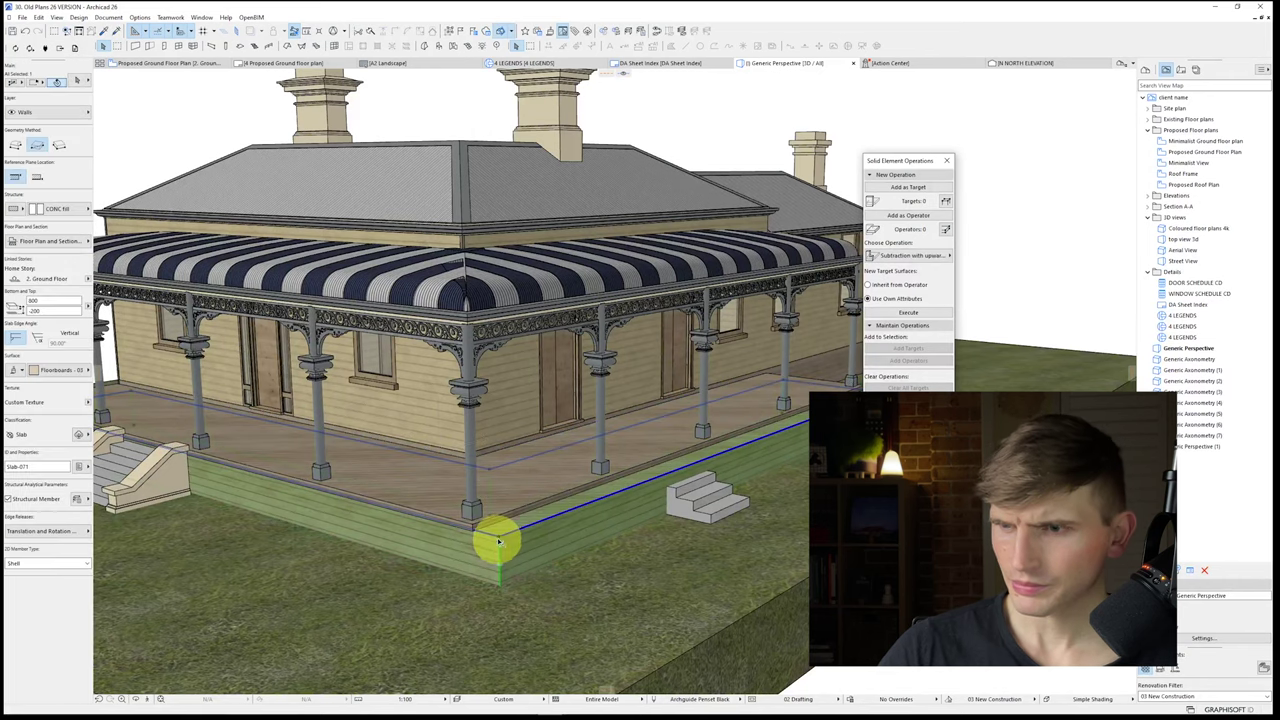
pyautogui.hotkey('ctrl', 'd')
pyautogui.click(498, 537)
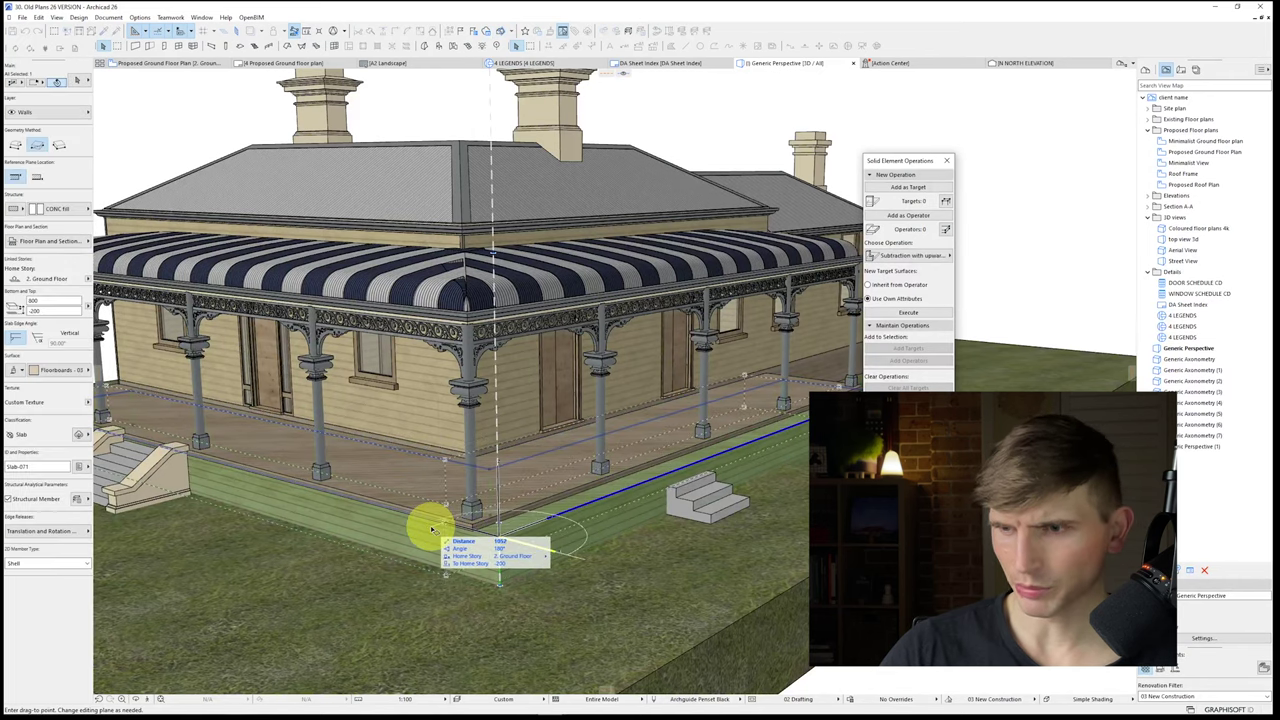
pyautogui.click(463, 529)
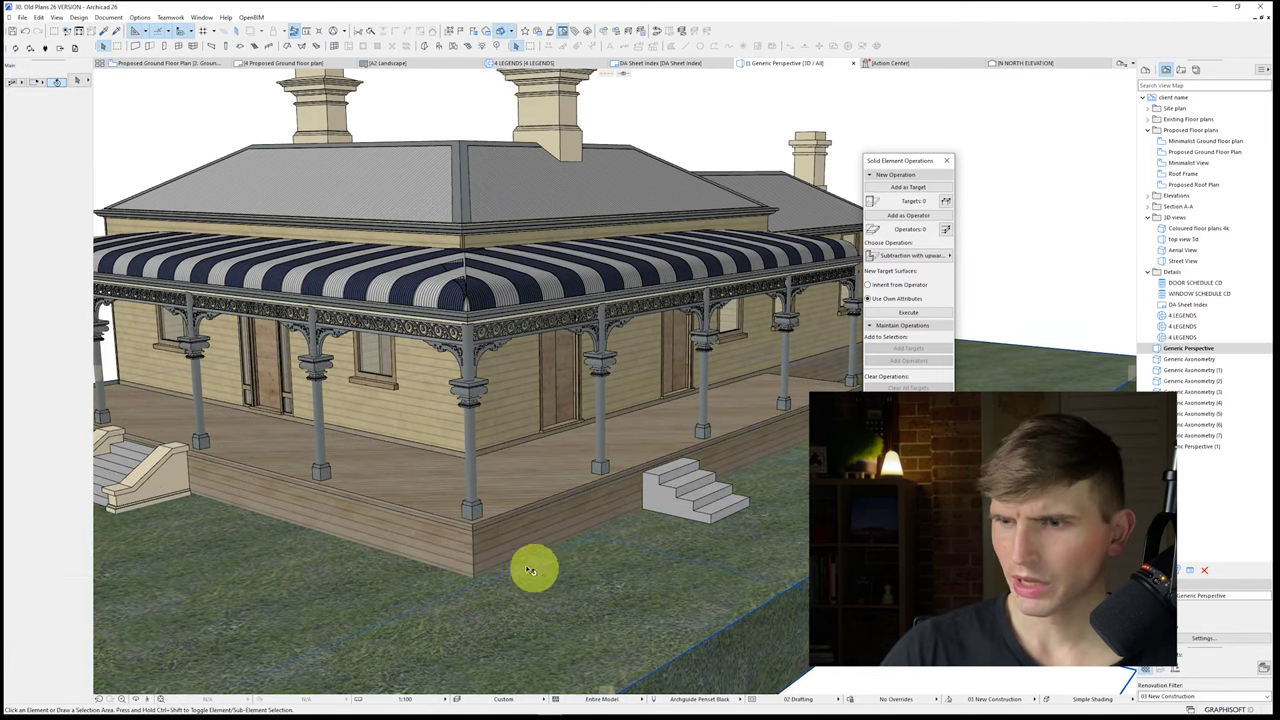
# Step: Move the front steps with their side walls inward against the recessed deck base
pyautogui.keyDown('shift'); pyautogui.moveTo(529, 566); pyautogui.dragTo(256, 405, button='middle'); pyautogui.keyUp('shift')
pyautogui.click(266, 441)
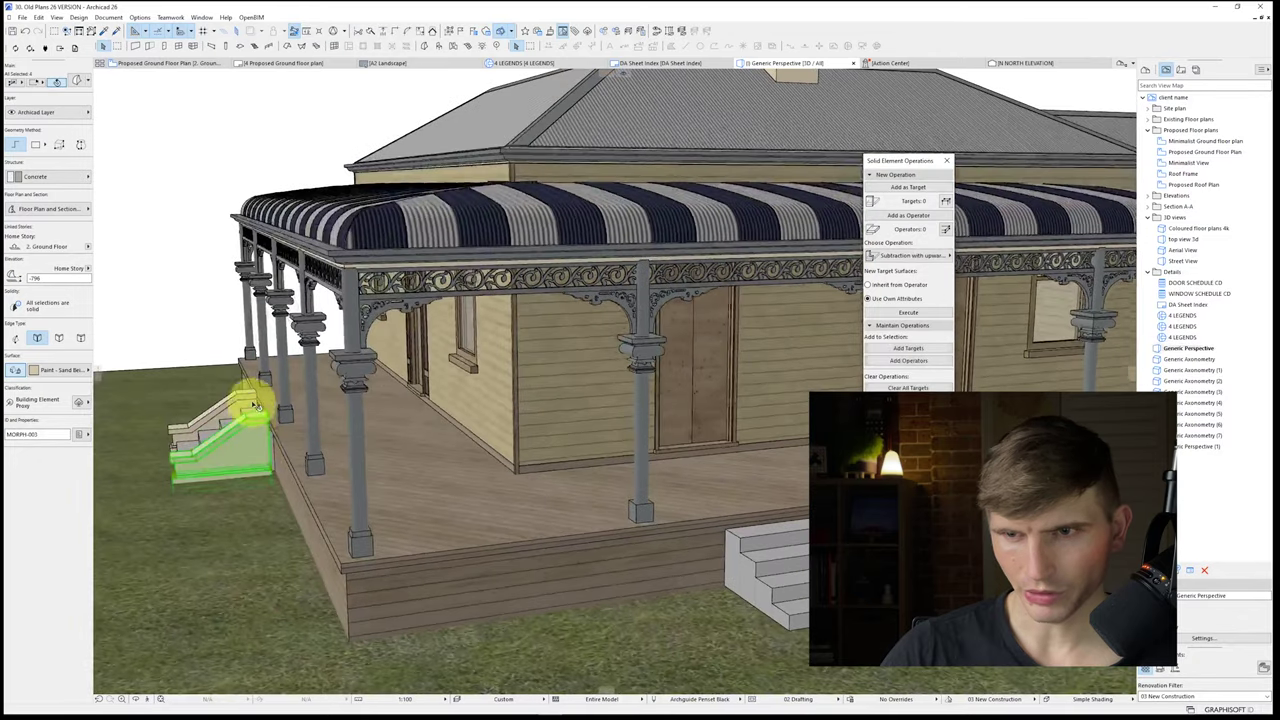
pyautogui.click(266, 418)
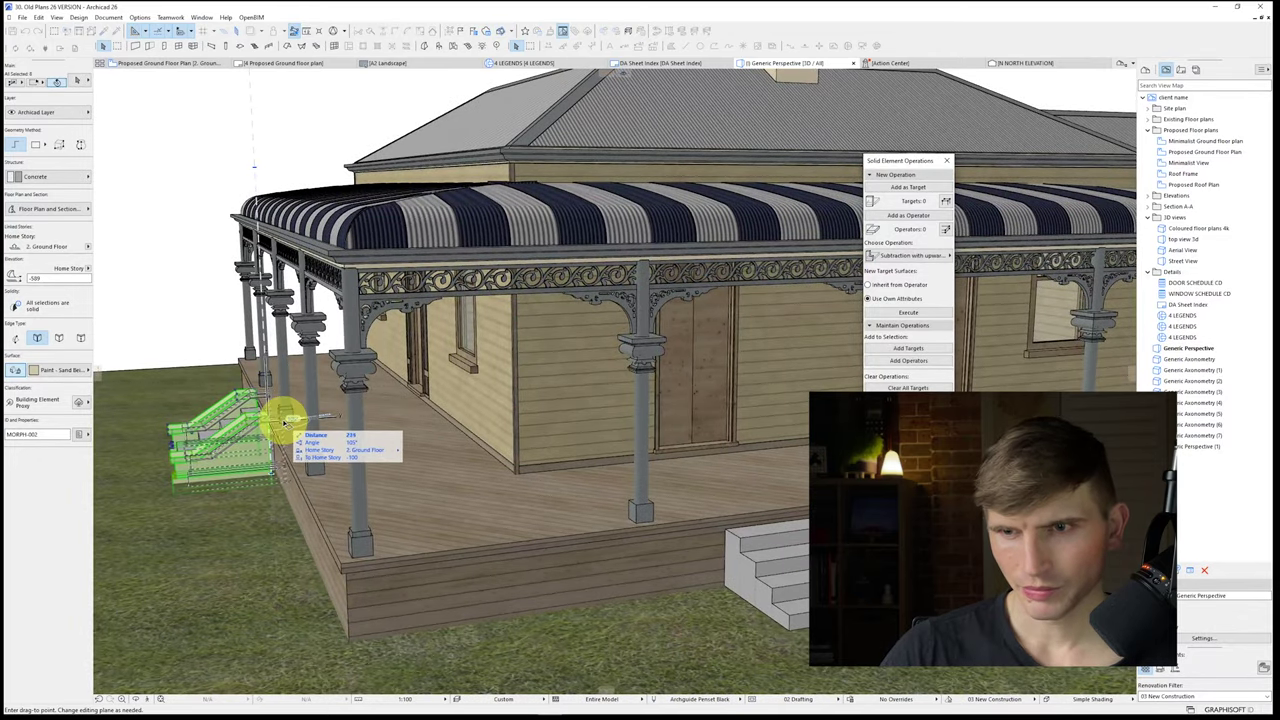
pyautogui.click(285, 421)
# Step: Subtract the front steps and side walls from the upper deck slab with a plain Subtraction solid element operation
pyautogui.keyDown('shift'); pyautogui.moveTo(271, 423); pyautogui.dragTo(290, 502, button='middle'); pyautogui.keyUp('shift')
pyautogui.click(285, 484)
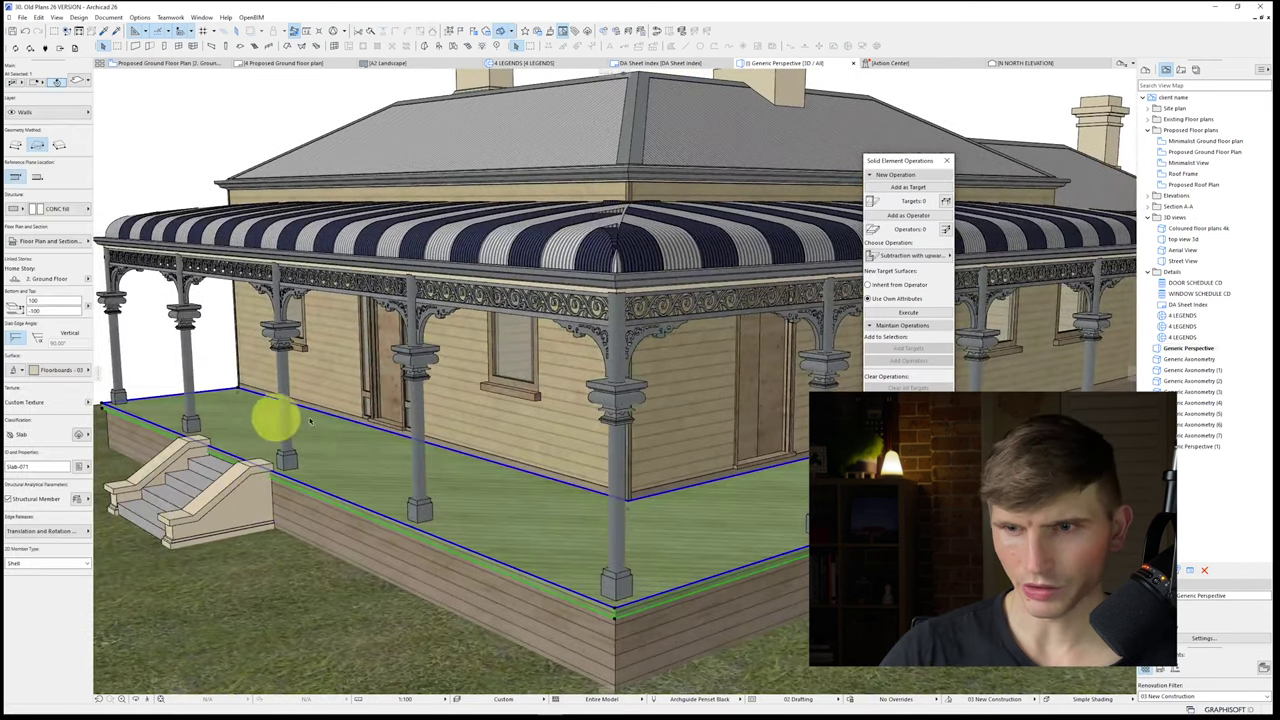
pyautogui.click(251, 460)
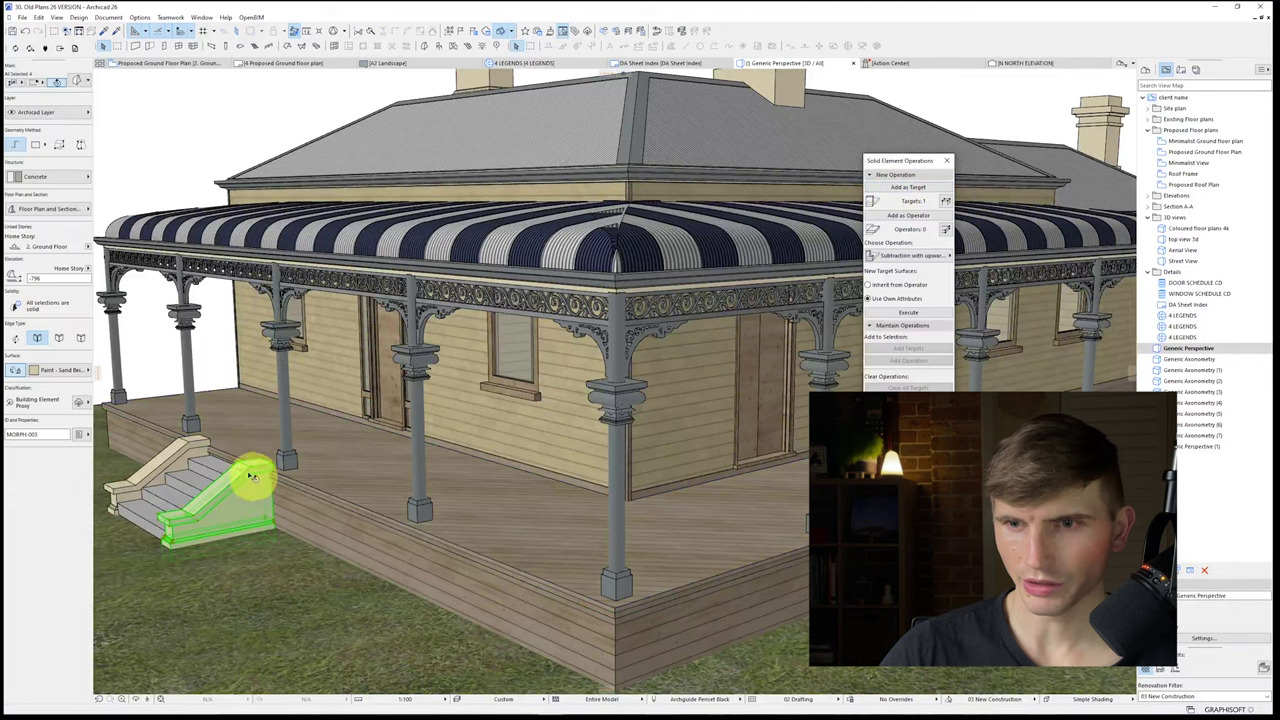
pyautogui.click(908, 255)
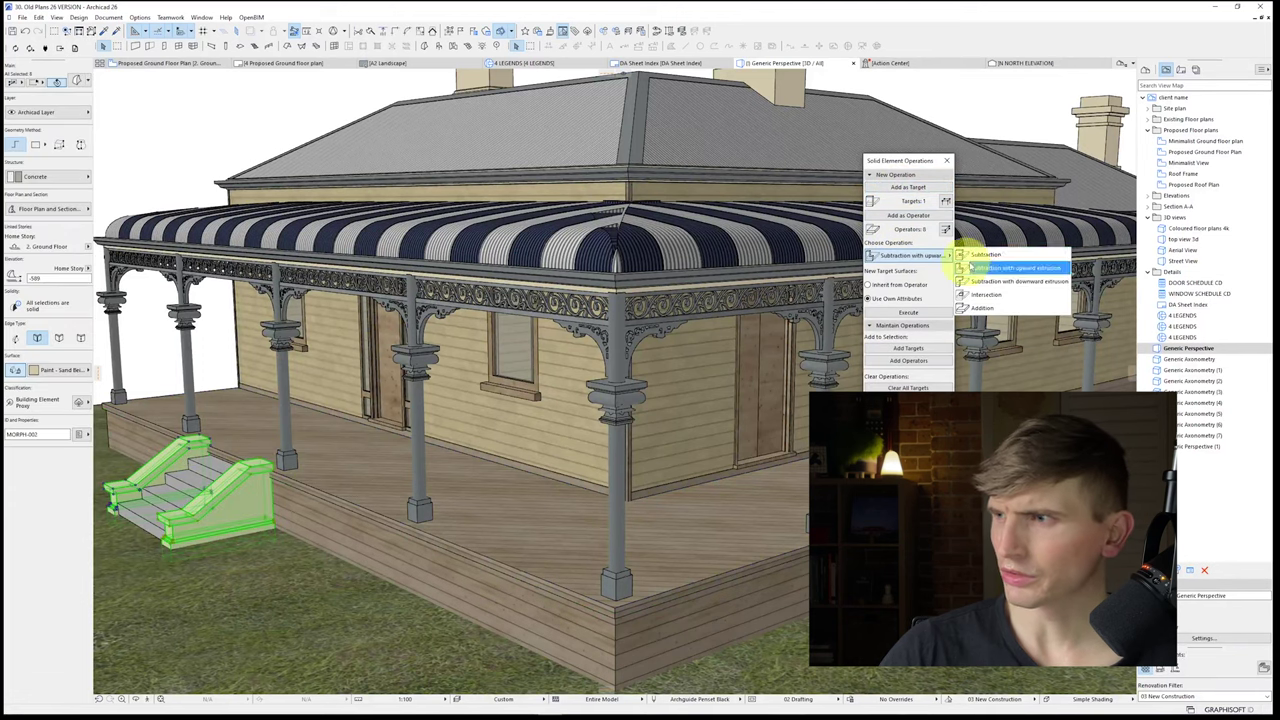
pyautogui.click(990, 242)
pyautogui.click(930, 314)
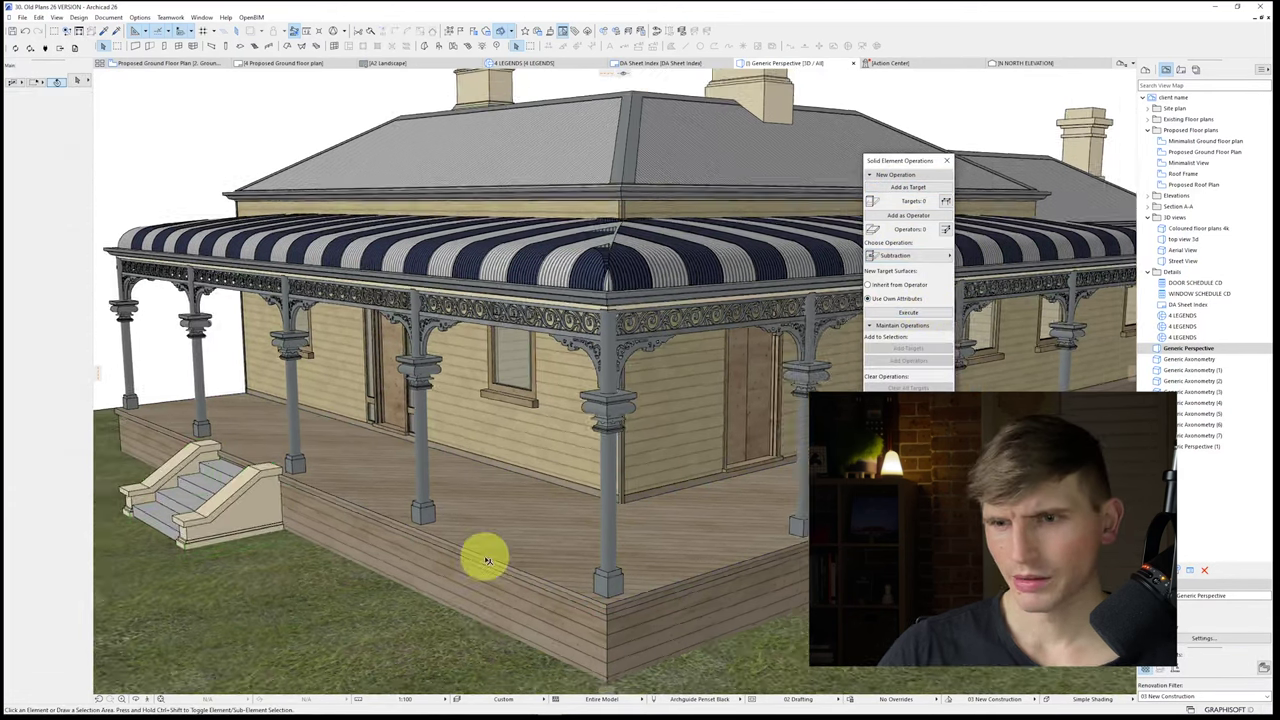
# Step: Check the deck edge in the historical side elevation, and set the upper deck slab's edge surface to Paint - Golden Beige
pyautogui.scroll(-4, 486, 560)
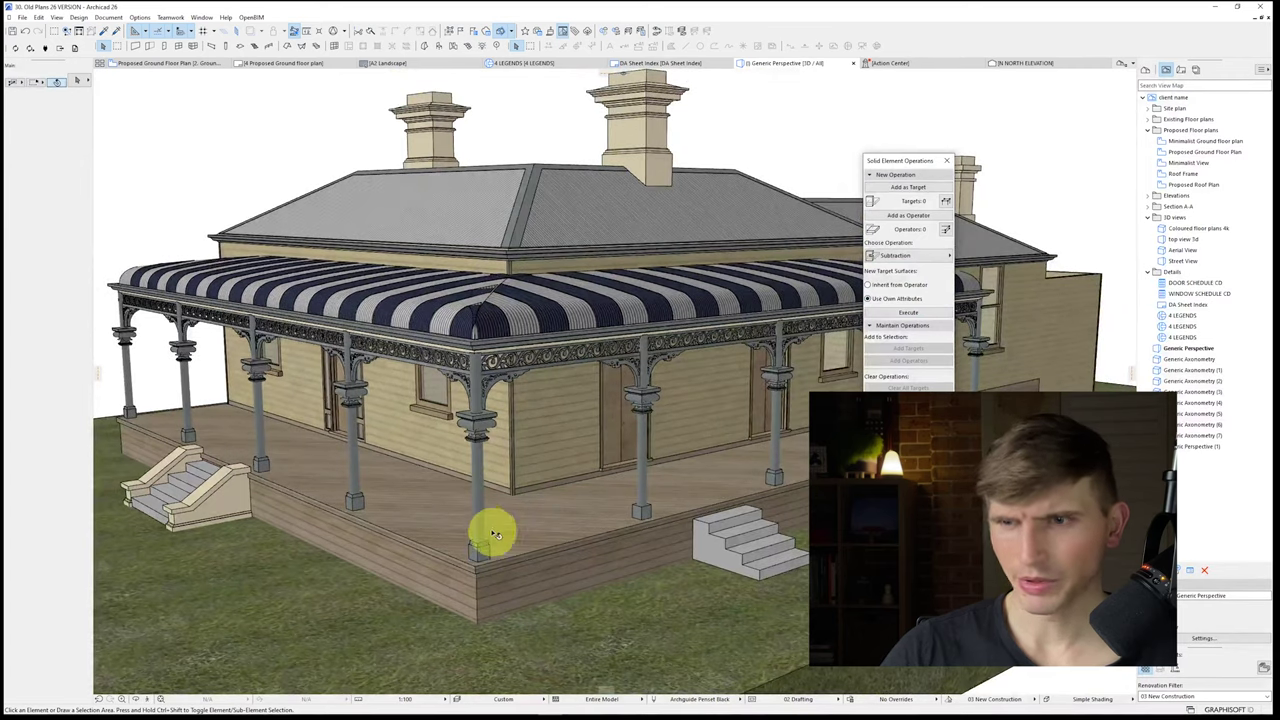
pyautogui.press('F2')
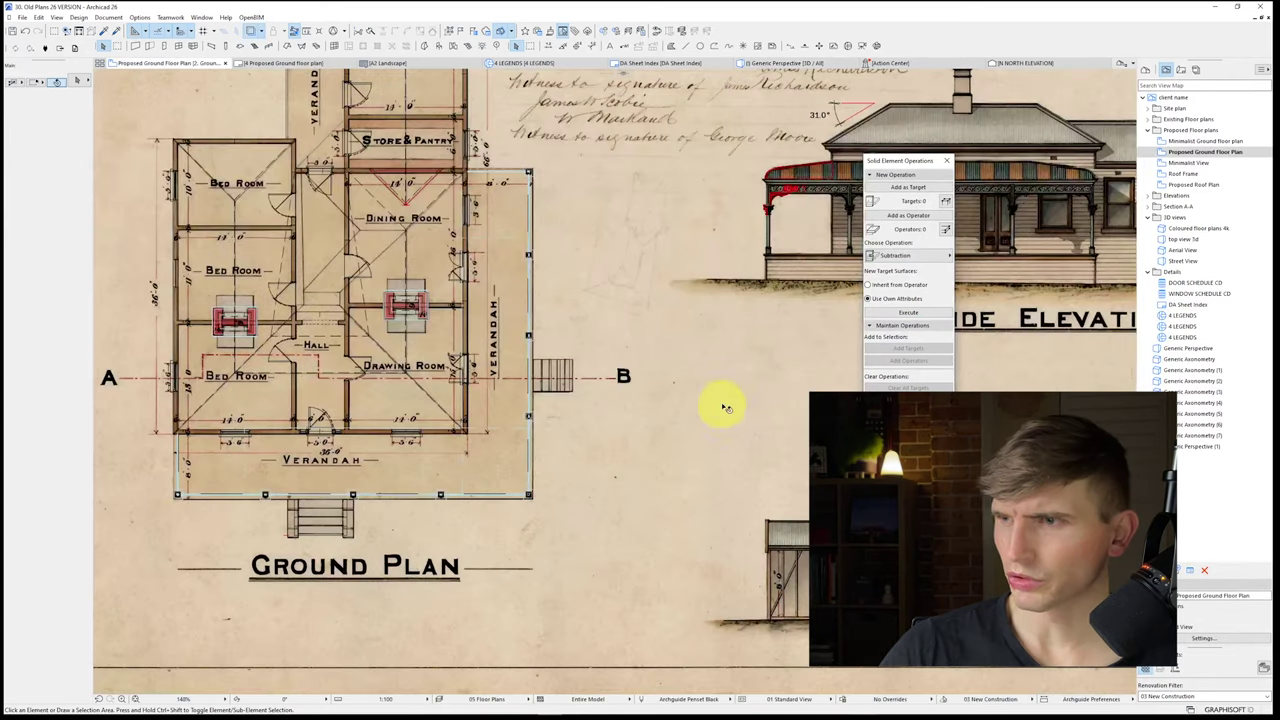
pyautogui.moveTo(702, 396); pyautogui.dragTo(572, 418, button='middle')
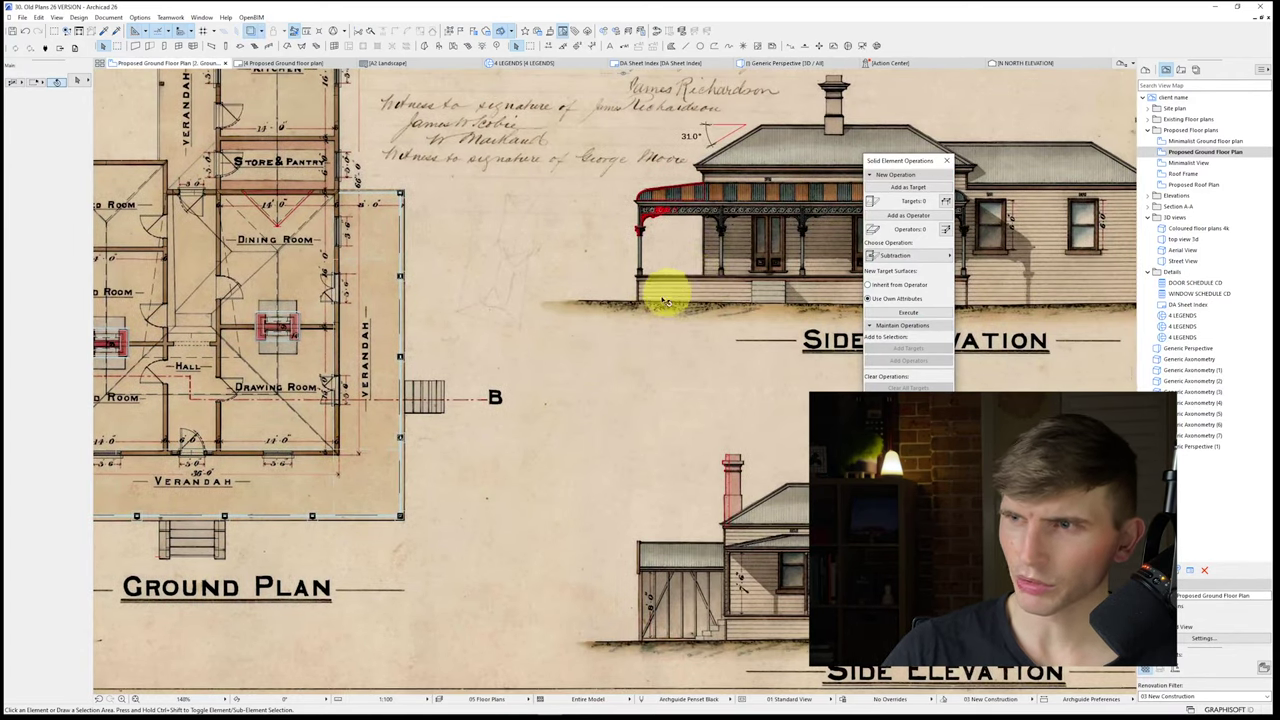
pyautogui.press('F3')
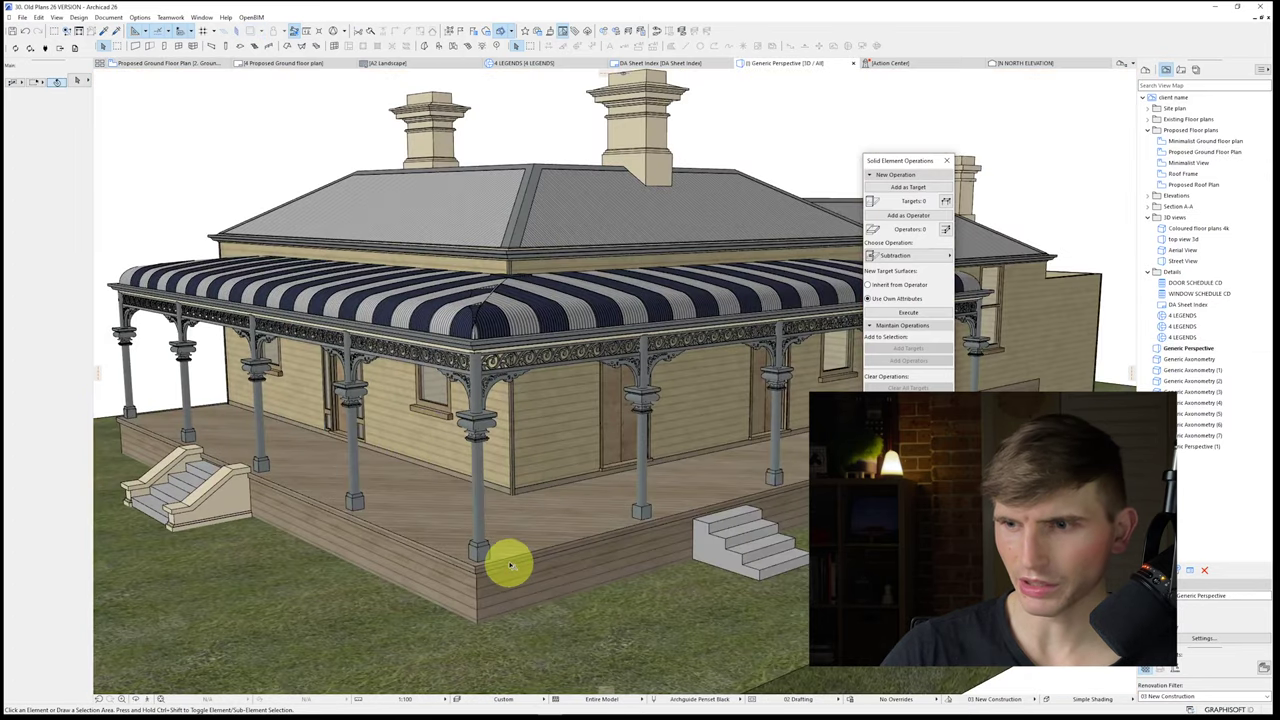
pyautogui.click(510, 566)
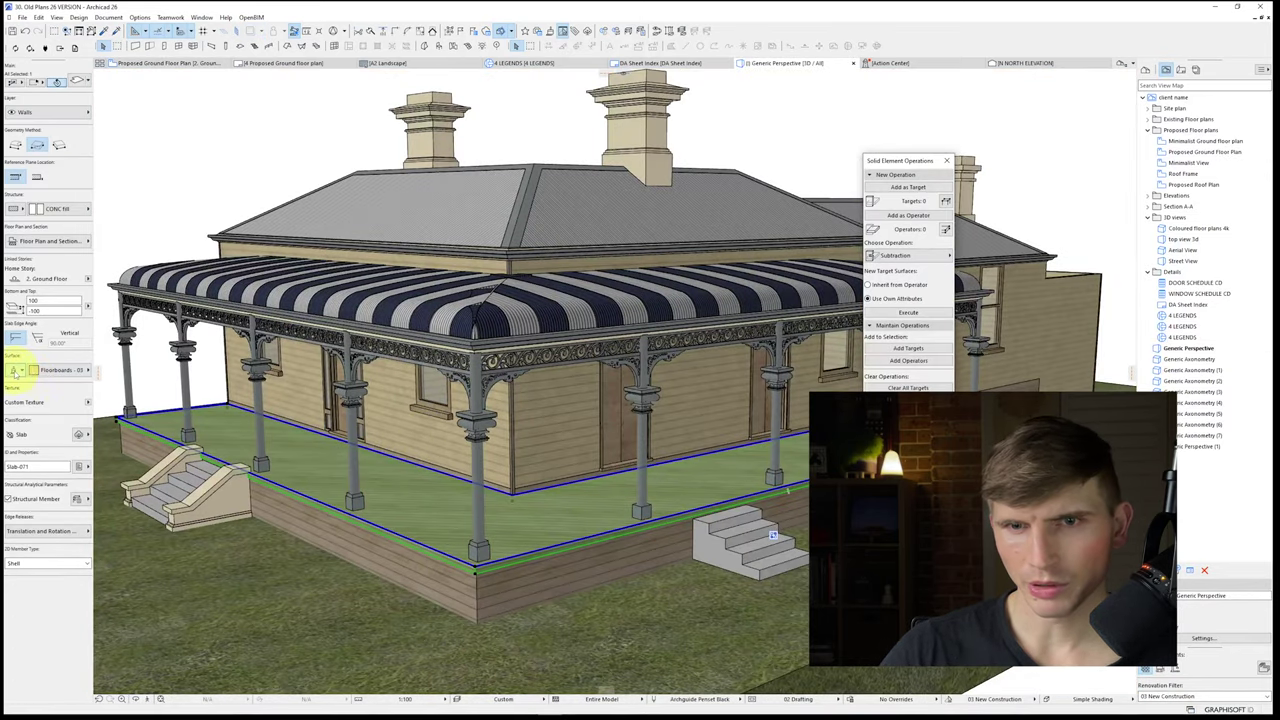
pyautogui.click(16, 371)
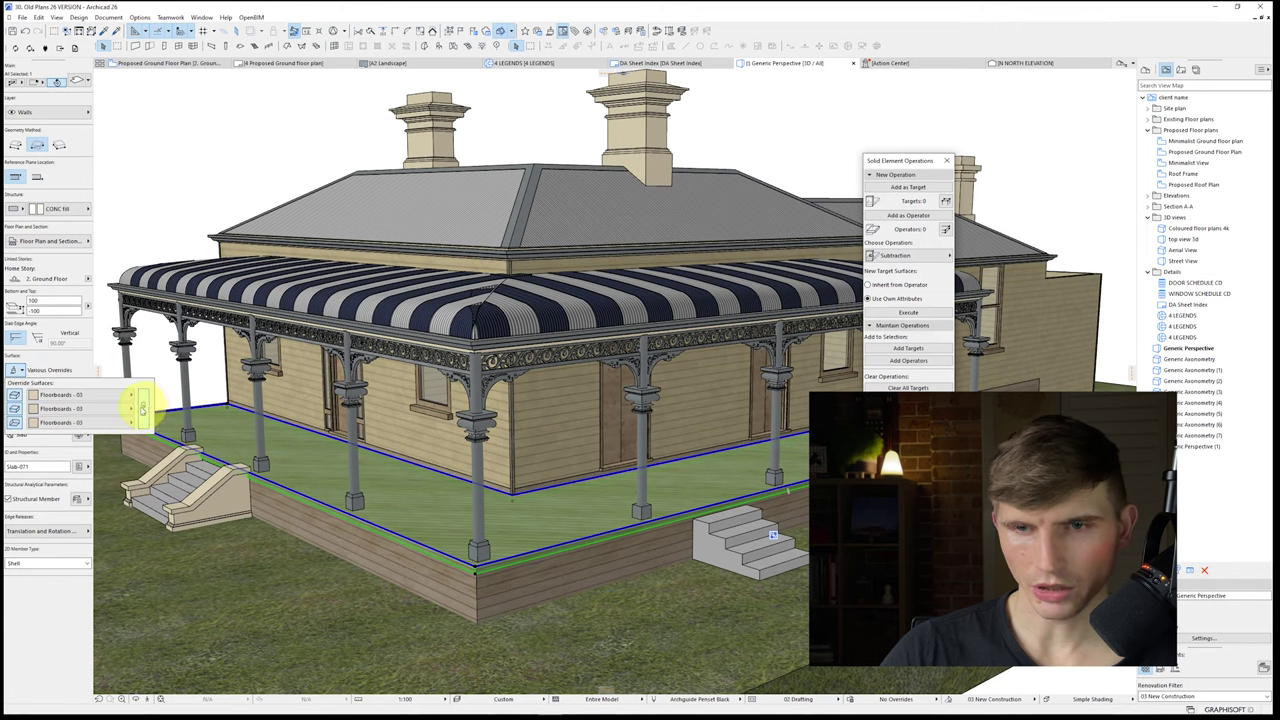
pyautogui.click(131, 409)
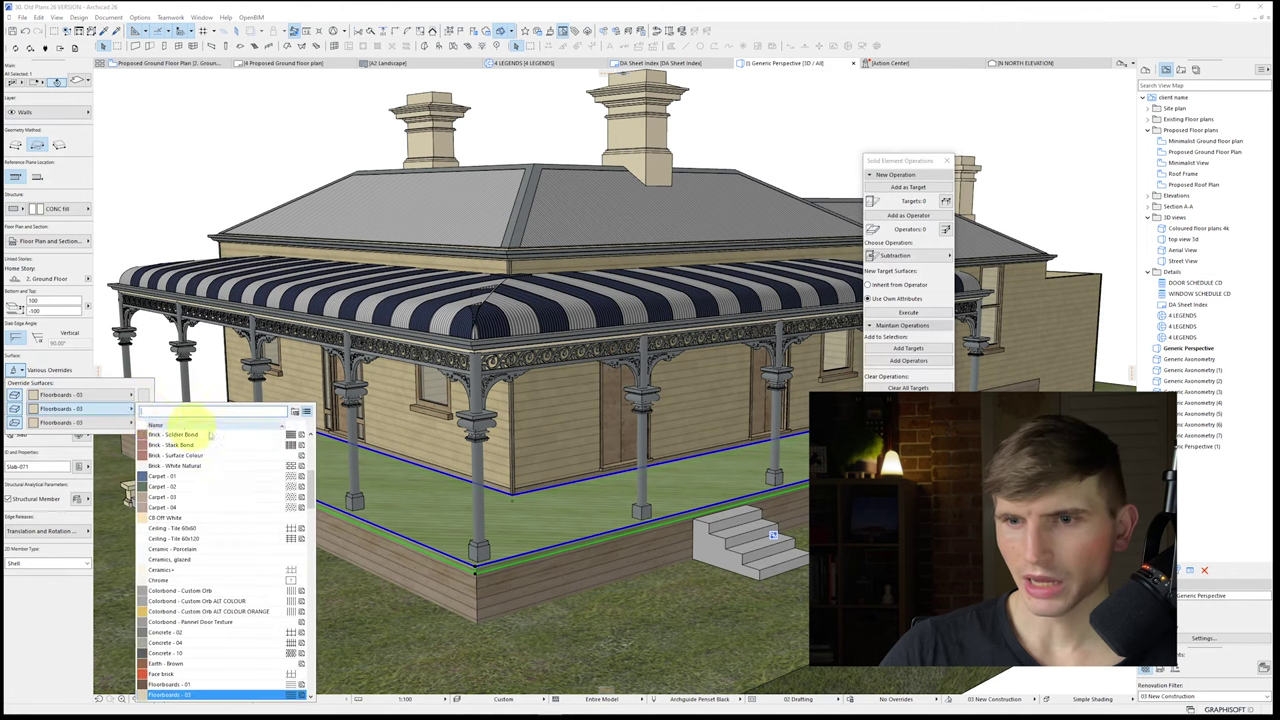
pyautogui.scroll(5, 228, 458)
pyautogui.scroll(-2, 229, 466)
pyautogui.scroll(-3, 230, 488)
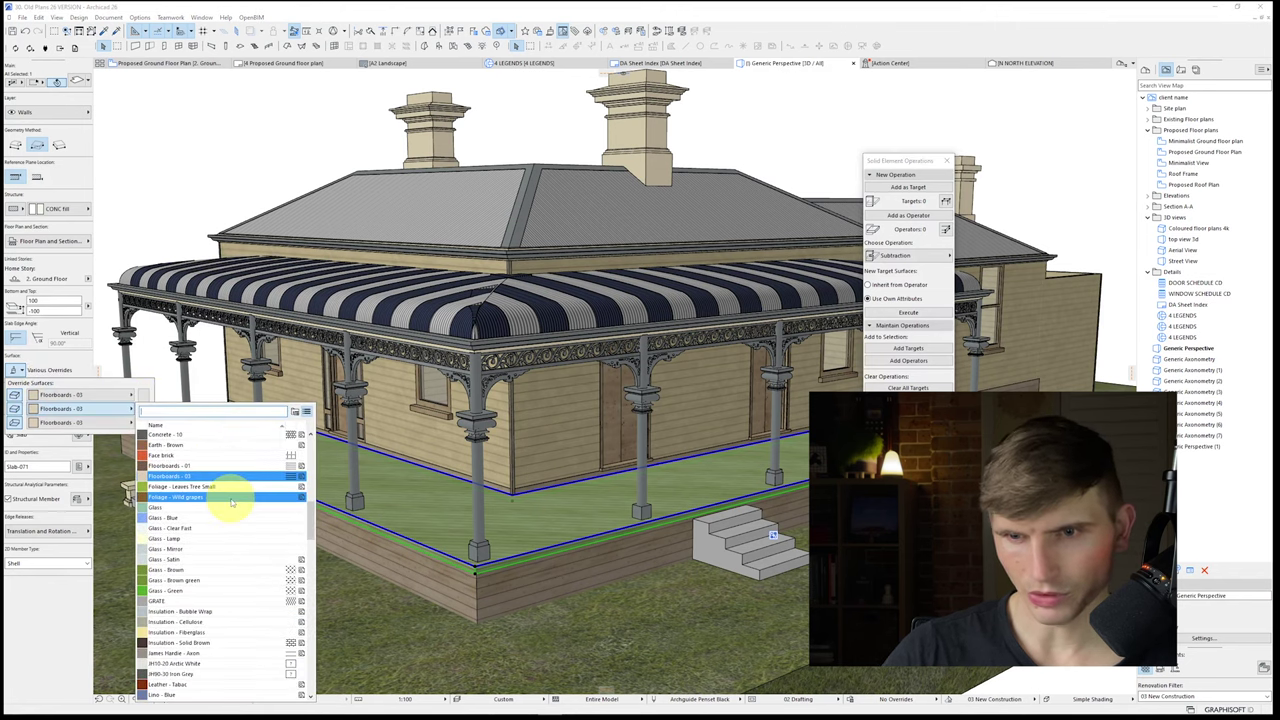
pyautogui.scroll(-2, 237, 508)
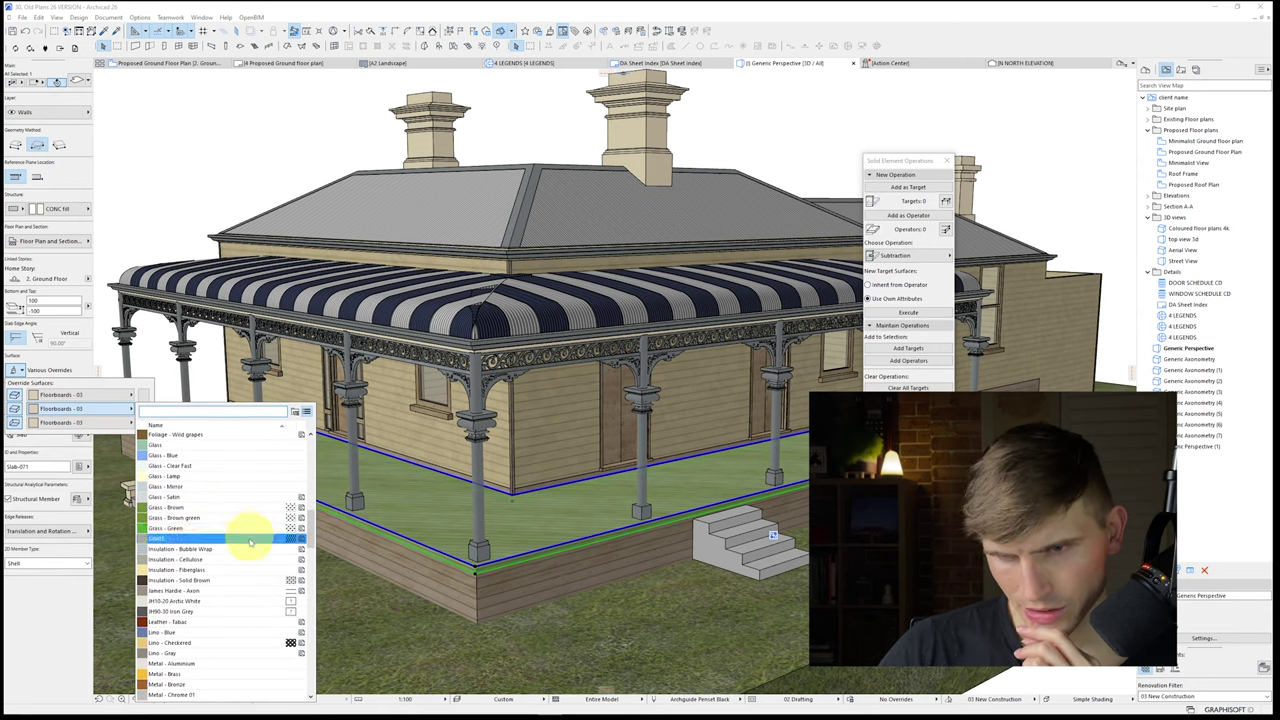
pyautogui.scroll(-1, 215, 591)
pyautogui.scroll(-8, 206, 570)
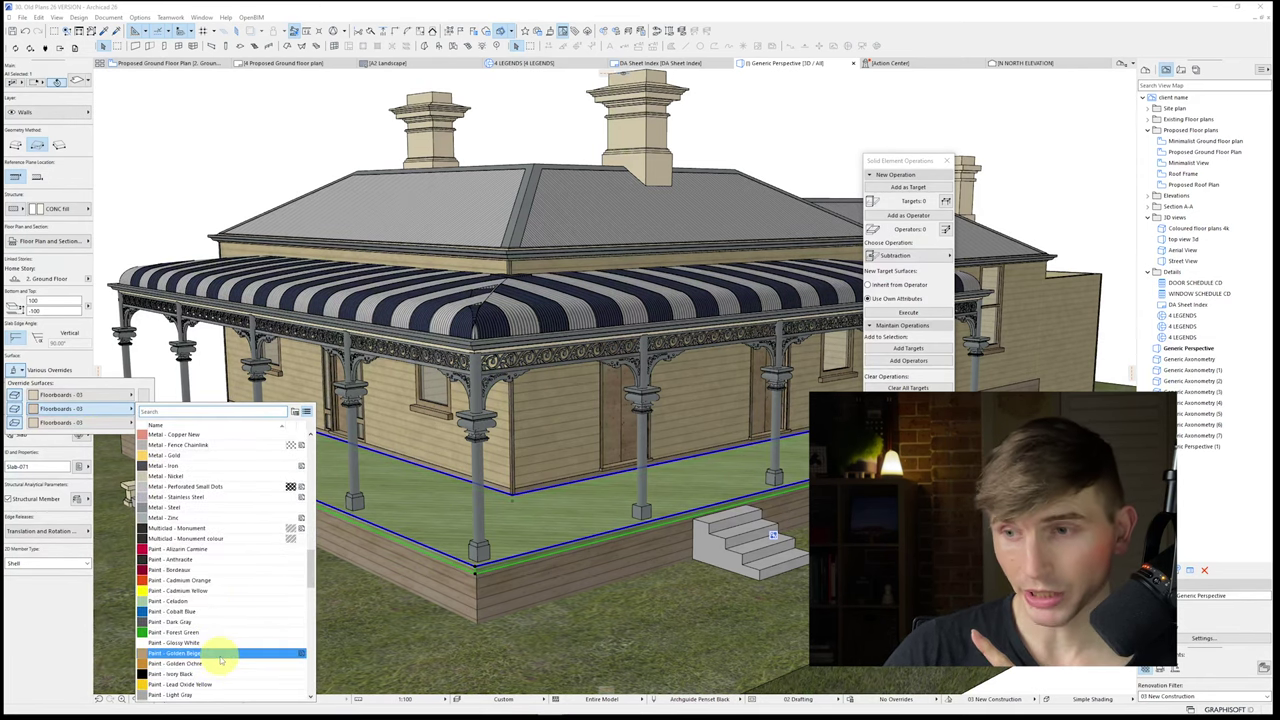
pyautogui.click(221, 655)
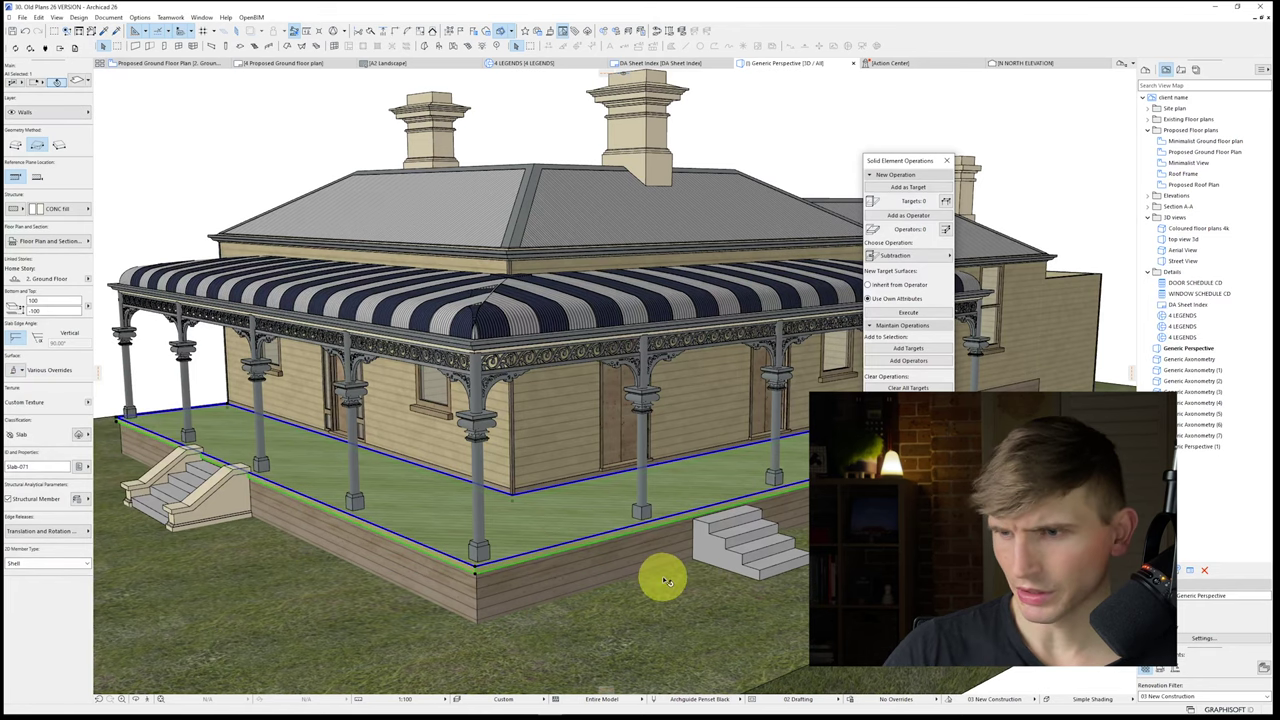
pyautogui.press('Escape')
# Step: Change the upper deck slab's edge surface override to Paint - Sienna Sand
pyautogui.keyDown('shift'); pyautogui.moveTo(690, 580); pyautogui.dragTo(742, 554, button='middle'); pyautogui.keyUp('shift')
pyautogui.click(581, 529)
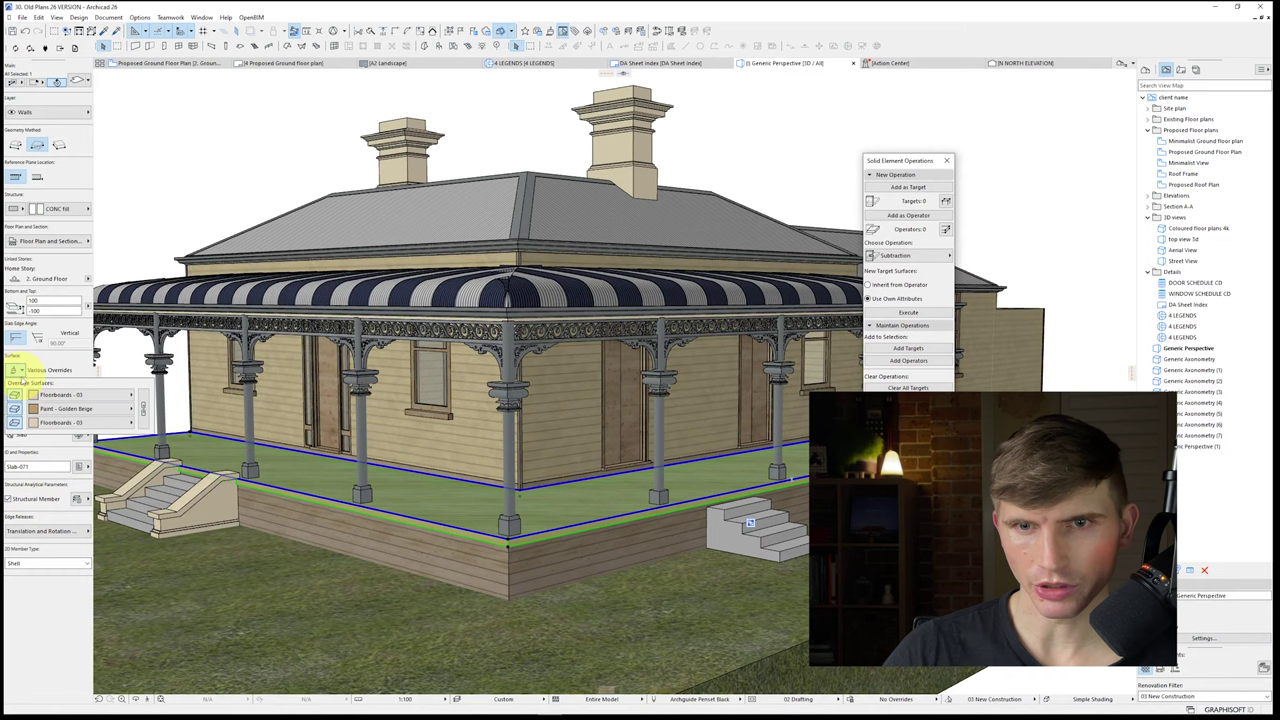
pyautogui.click(110, 408)
pyautogui.click(203, 596)
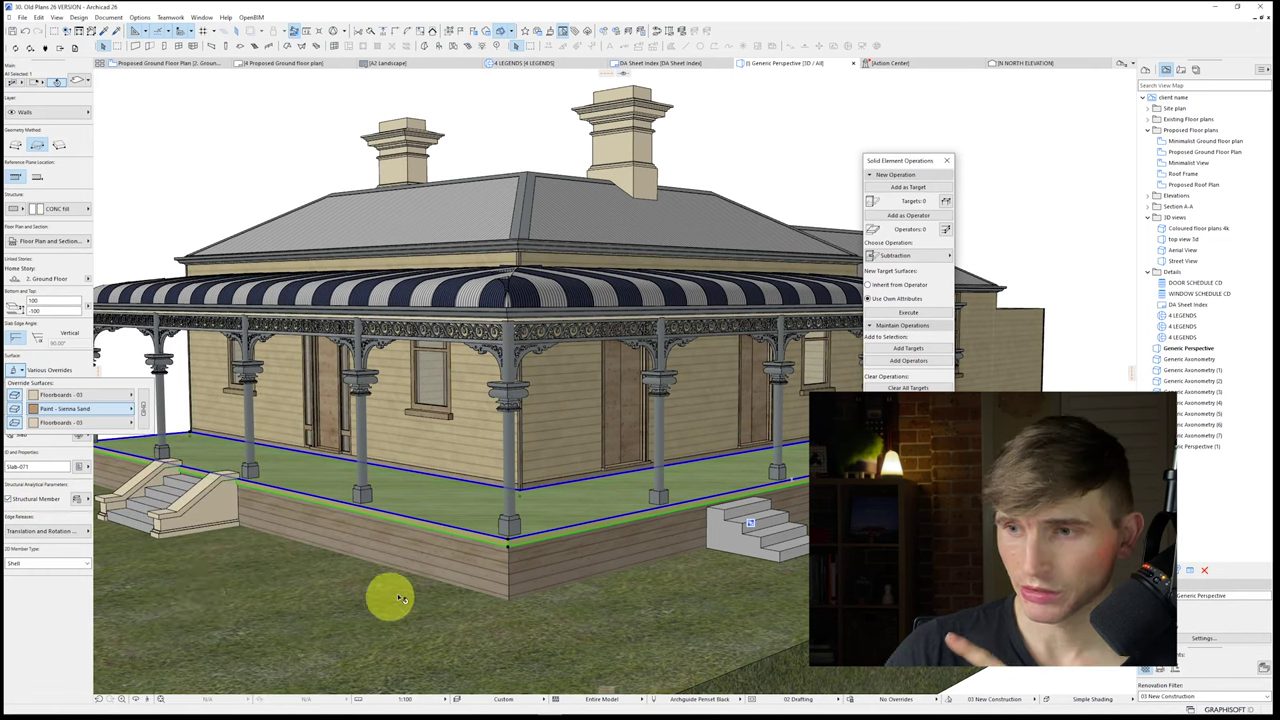
pyautogui.press('Escape')
# Step: Change the upper deck slab's edge surface override to Wood - Walnut Horizontal
pyautogui.click(576, 516)
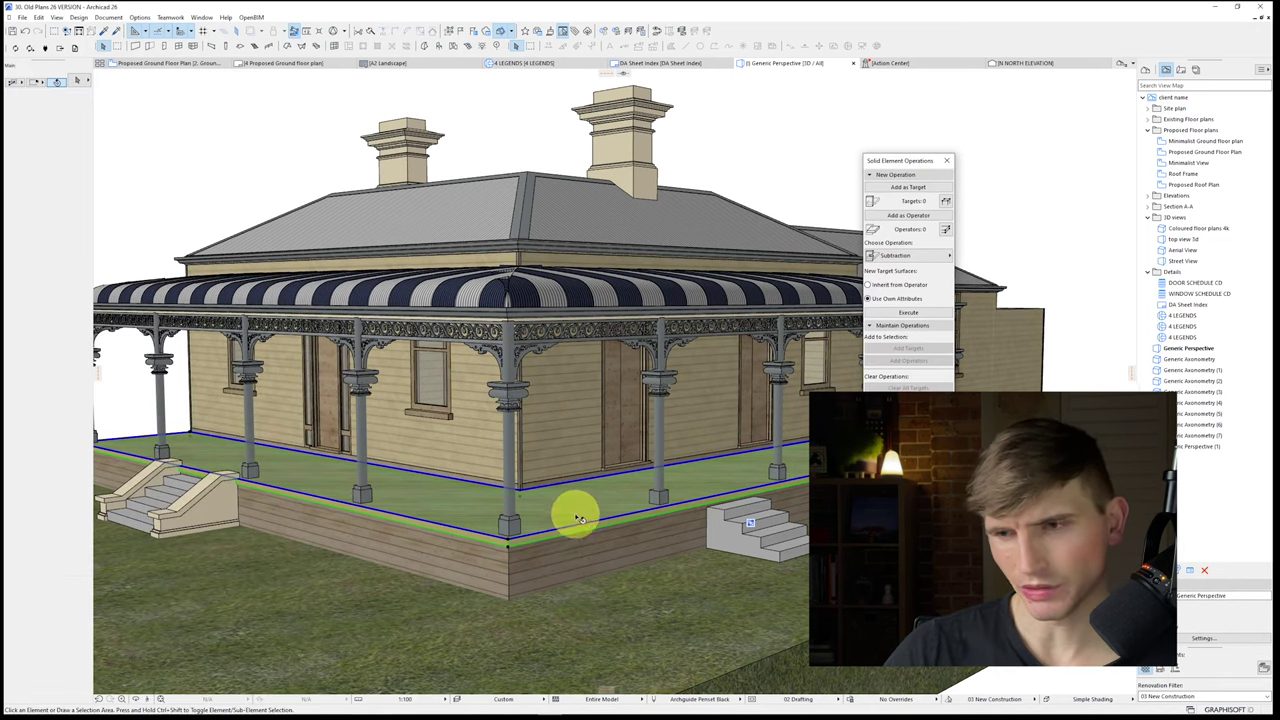
pyautogui.click(20, 372)
pyautogui.click(60, 408)
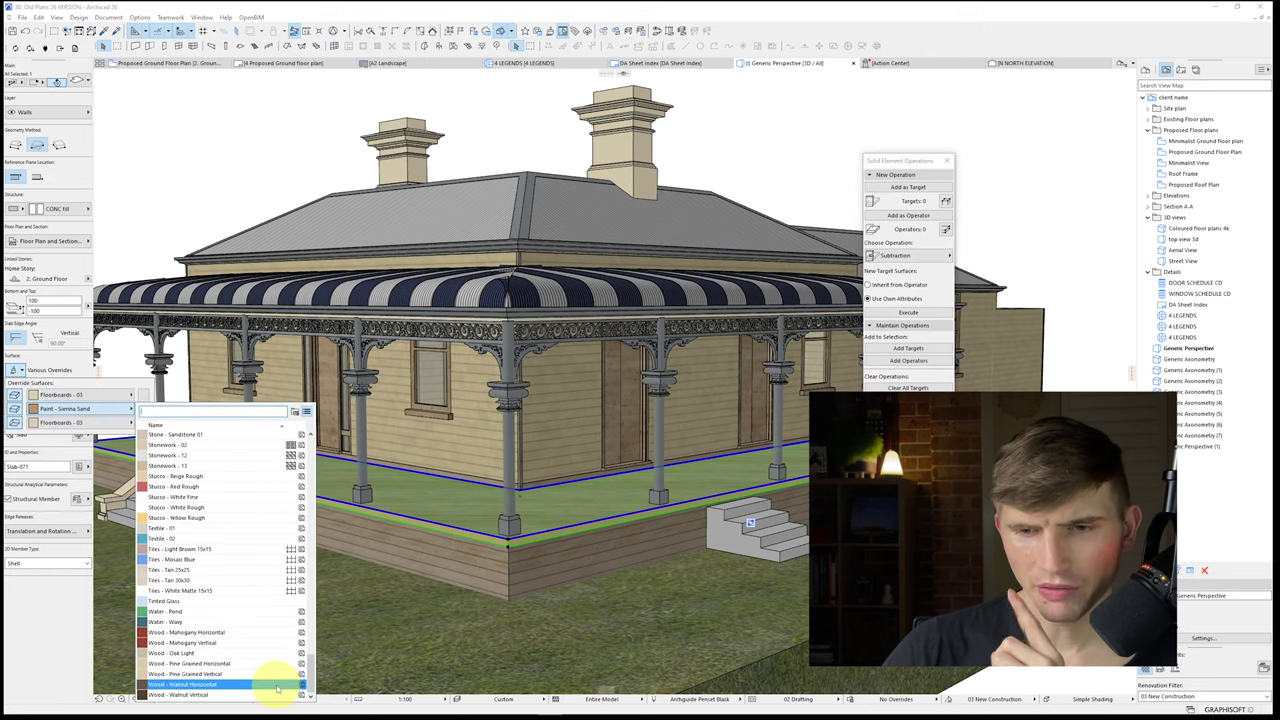
pyautogui.click(278, 684)
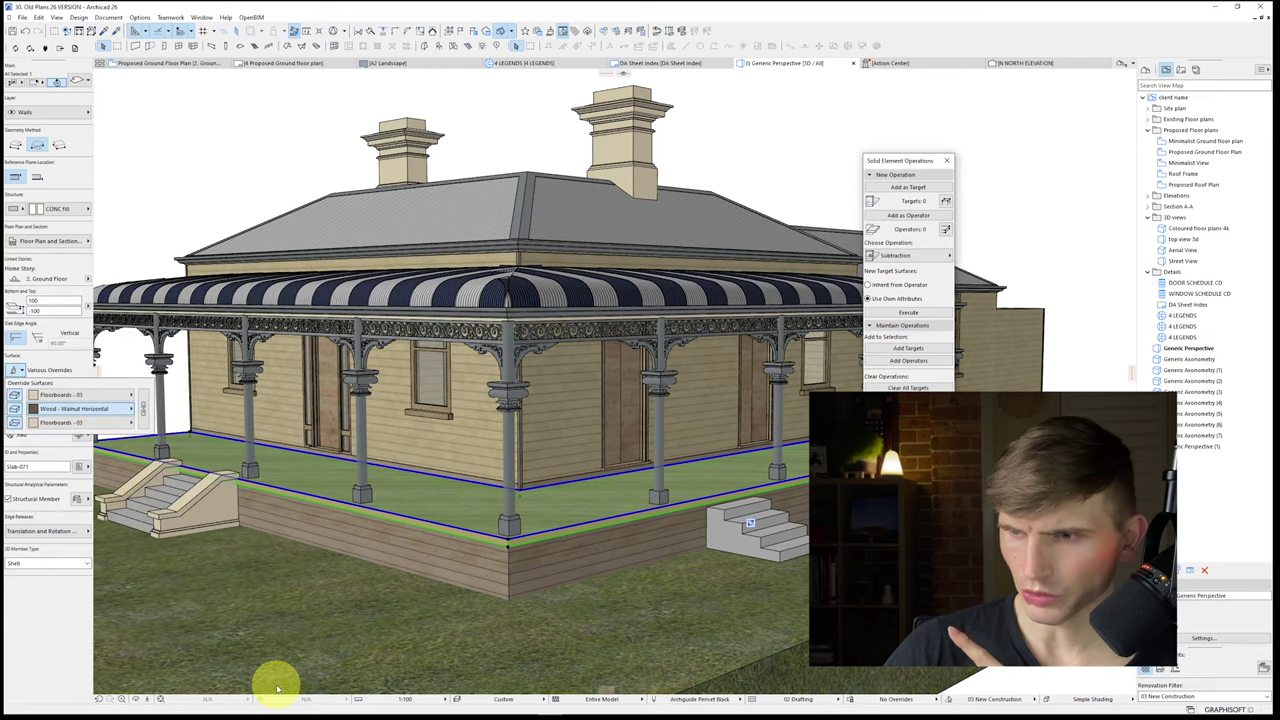
pyautogui.press('Escape')
# Step: Change the upper deck slab's edge surface override to Wood - Pine Grained Horizontal
pyautogui.keyDown('shift'); pyautogui.moveTo(365, 338); pyautogui.dragTo(277, 371, button='middle'); pyautogui.keyUp('shift')
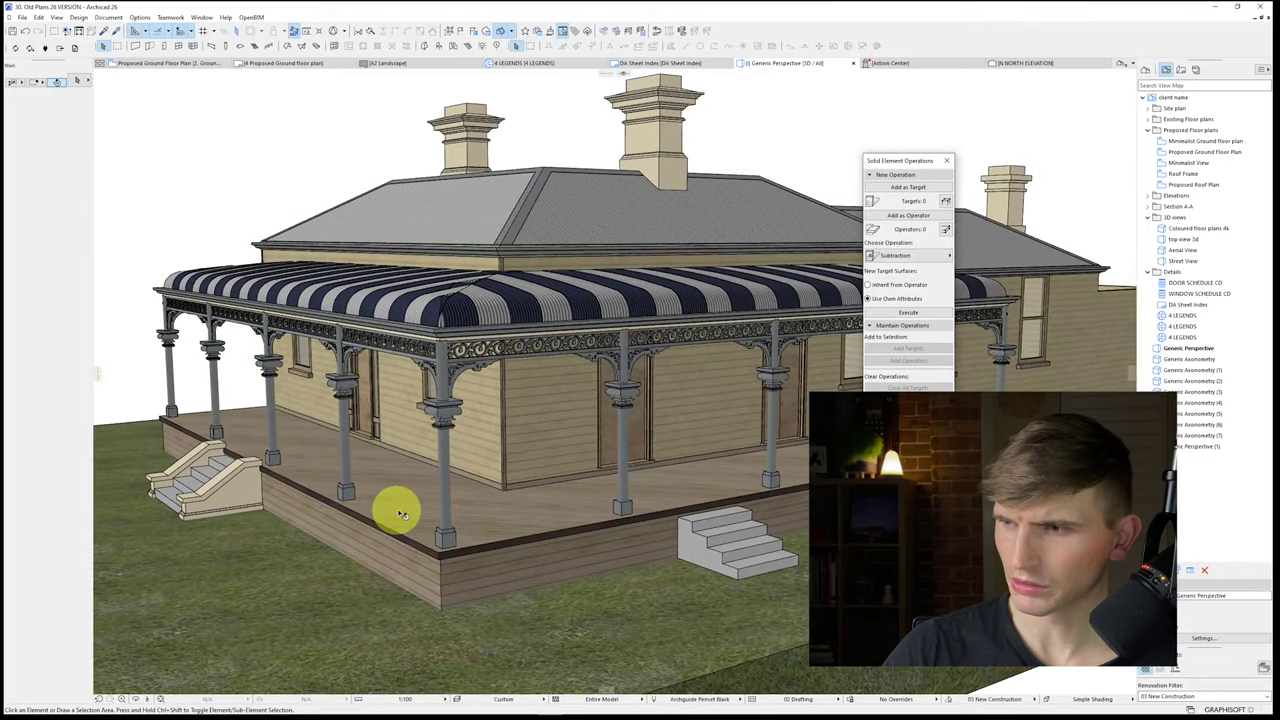
pyautogui.click(402, 514)
pyautogui.click(18, 371)
pyautogui.click(82, 409)
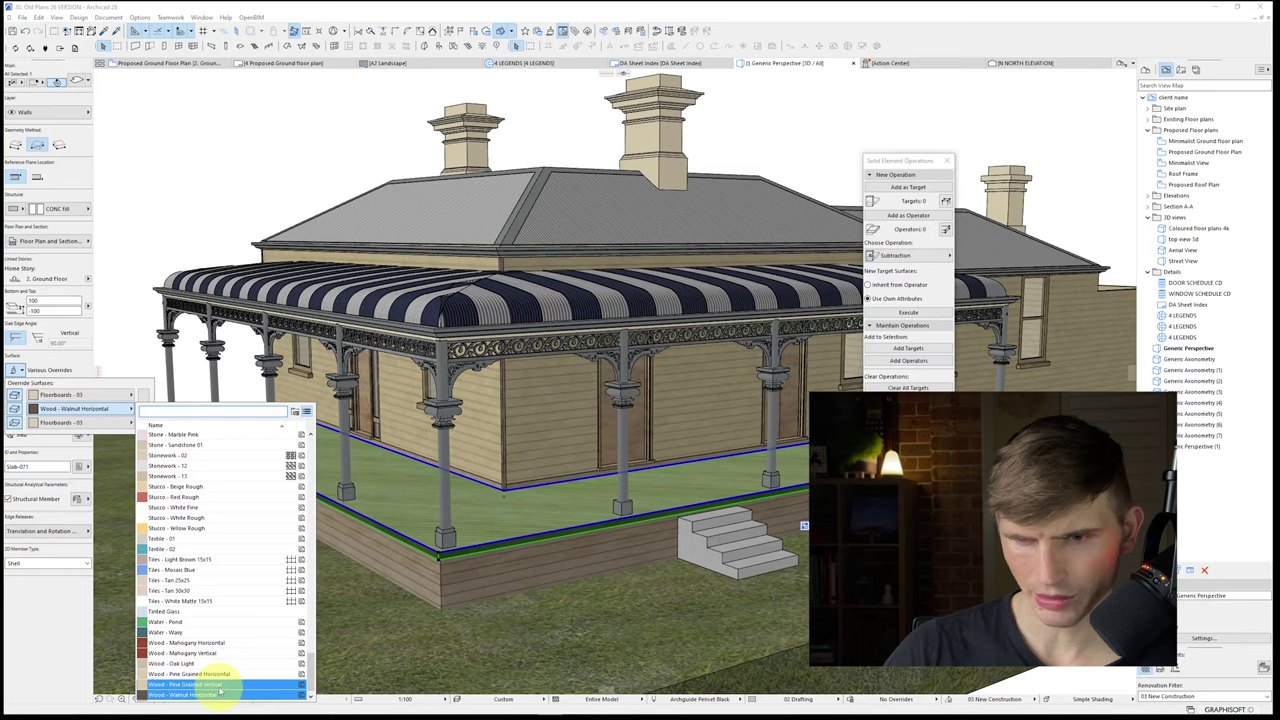
pyautogui.click(226, 680)
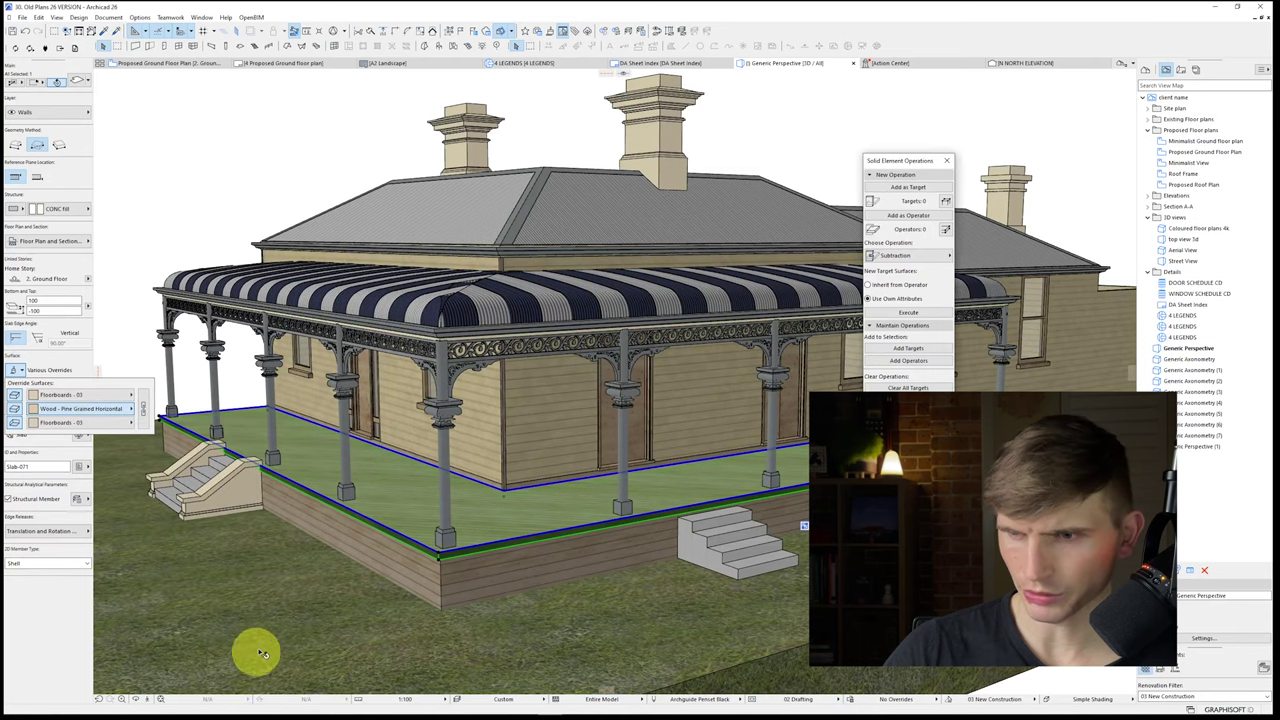
pyautogui.press('Escape')
# Step: Undo the last slab change and check the surface overrides of the upper deck slab
pyautogui.hotkey('ctrl', 'z')
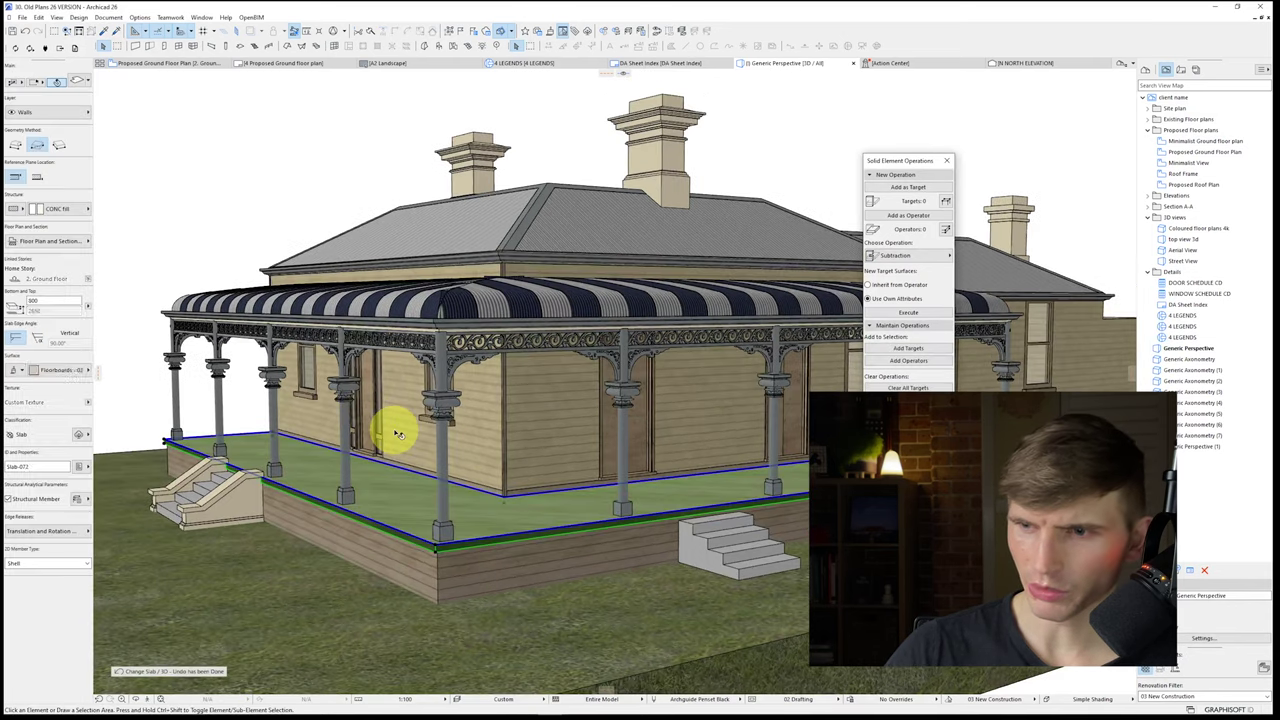
pyautogui.press('Escape')
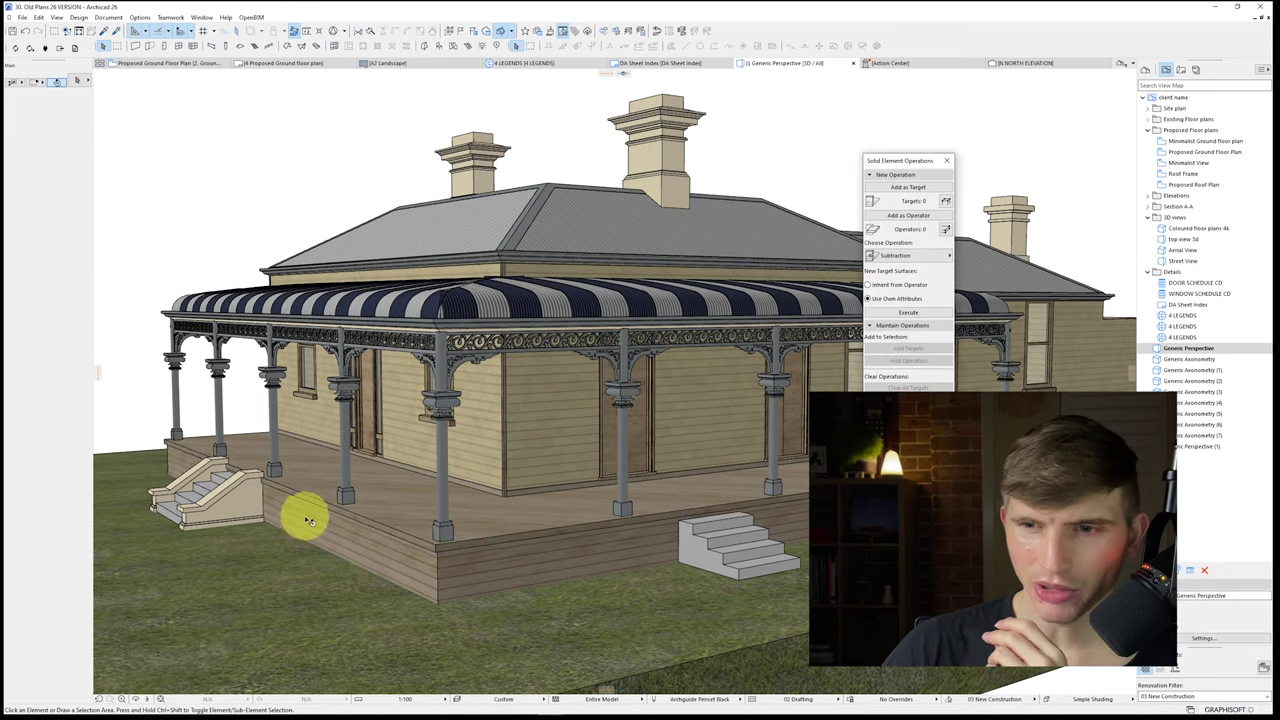
pyautogui.click(311, 488)
pyautogui.click(15, 370)
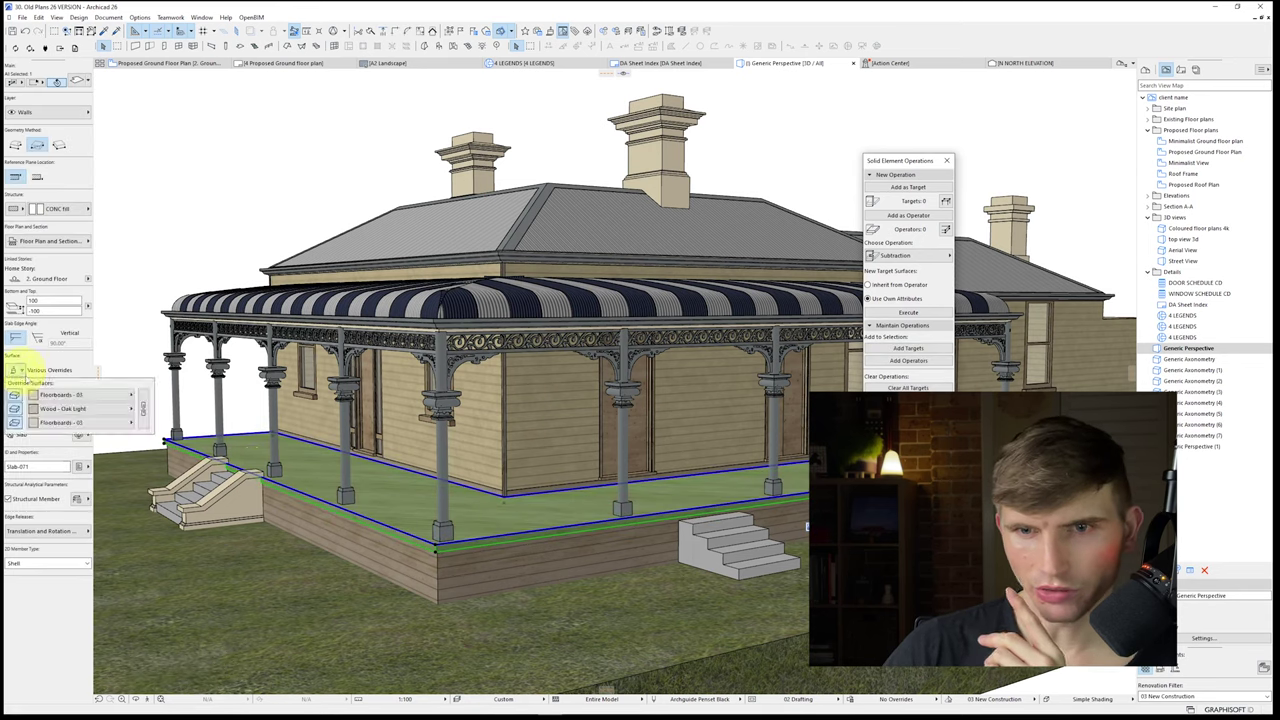
pyautogui.press('Escape')
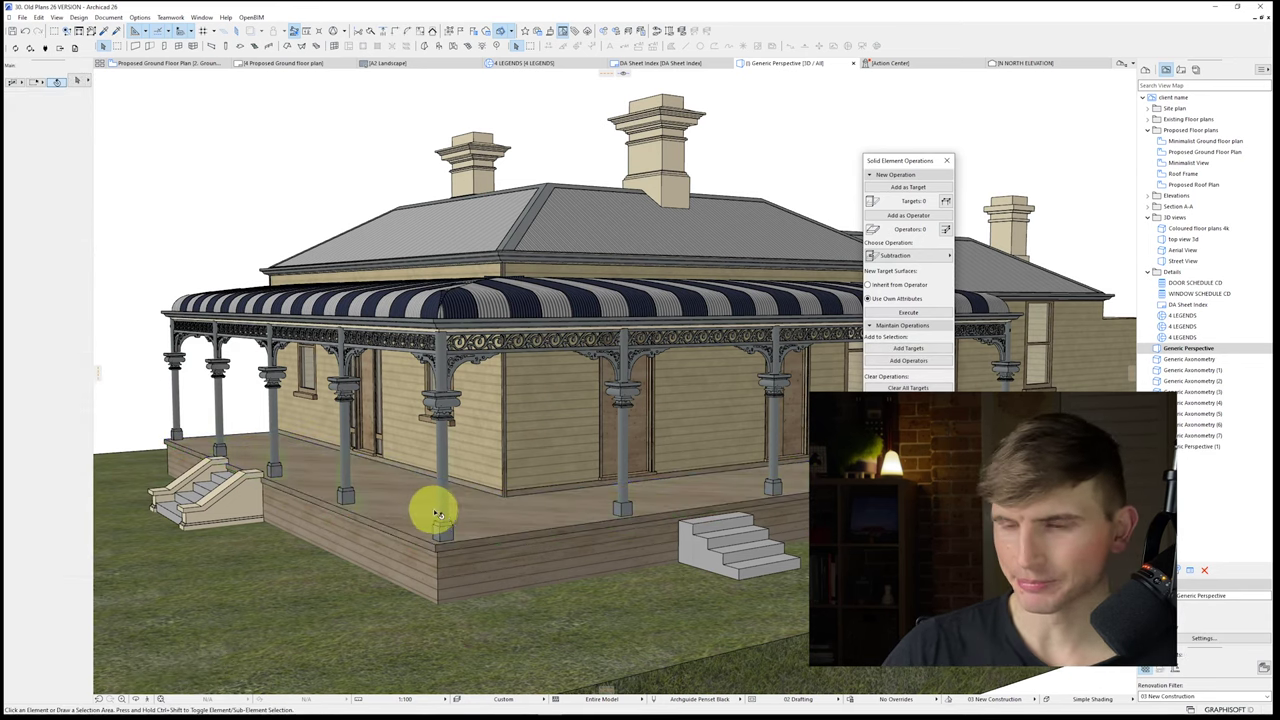
pyautogui.keyDown('shift'); pyautogui.moveTo(483, 575); pyautogui.dragTo(469, 555, button='middle'); pyautogui.keyUp('shift')
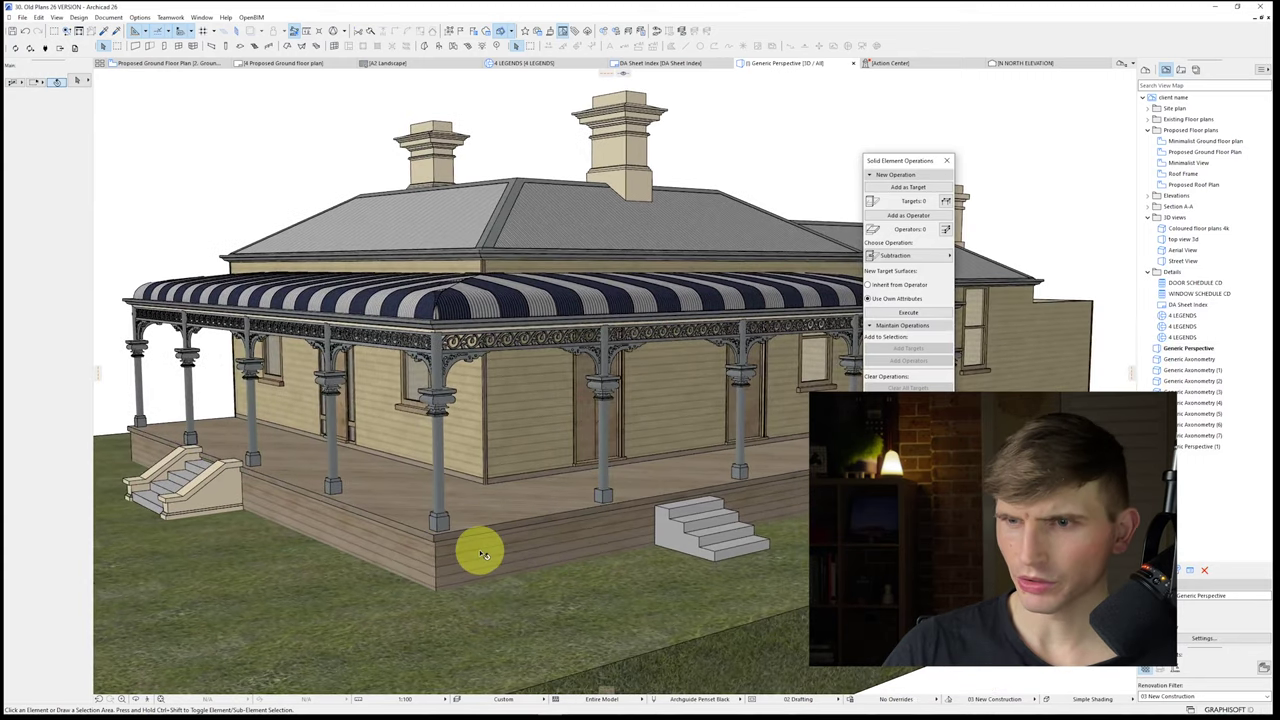
pyautogui.scroll(-2, 517, 560)
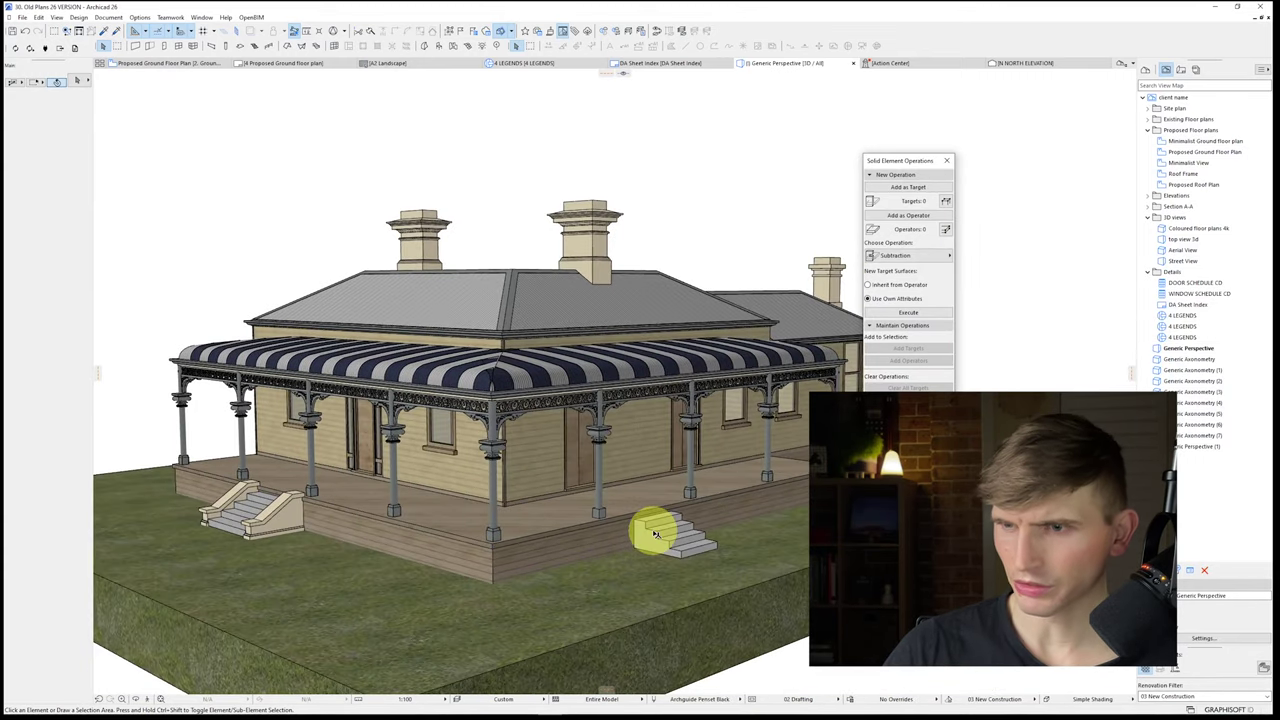
pyautogui.press('F2')
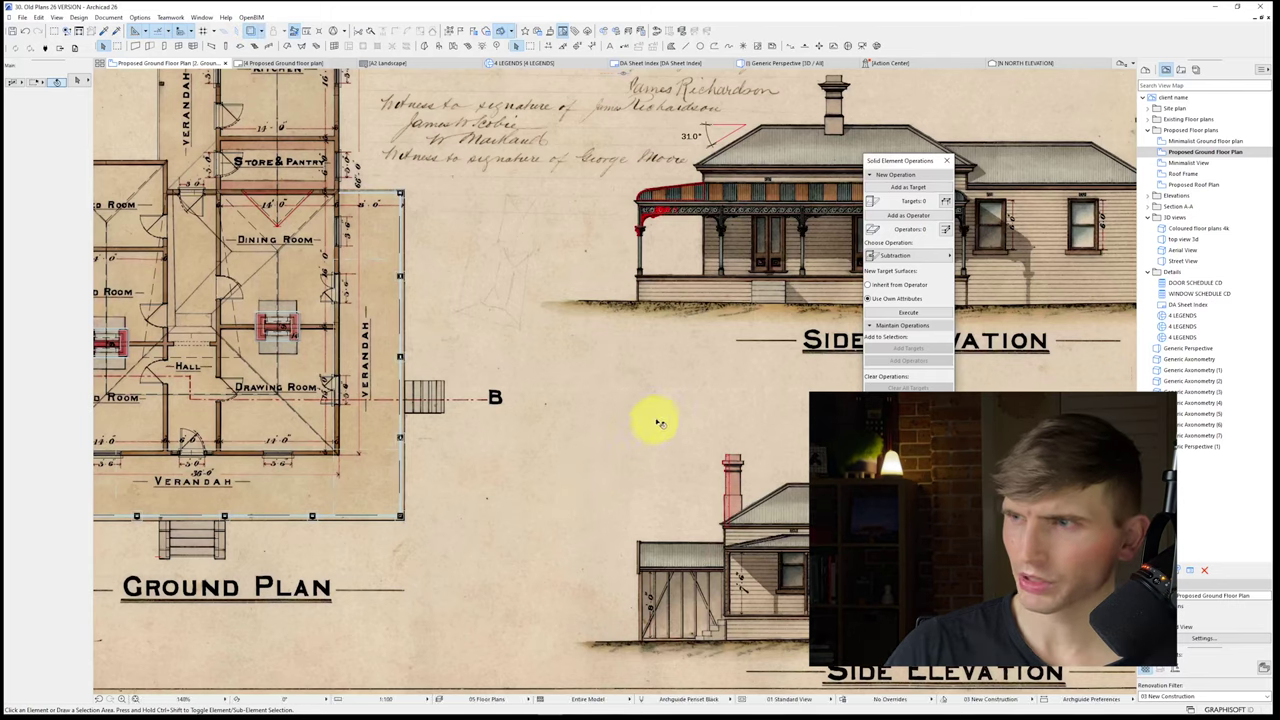
pyautogui.press('F3')
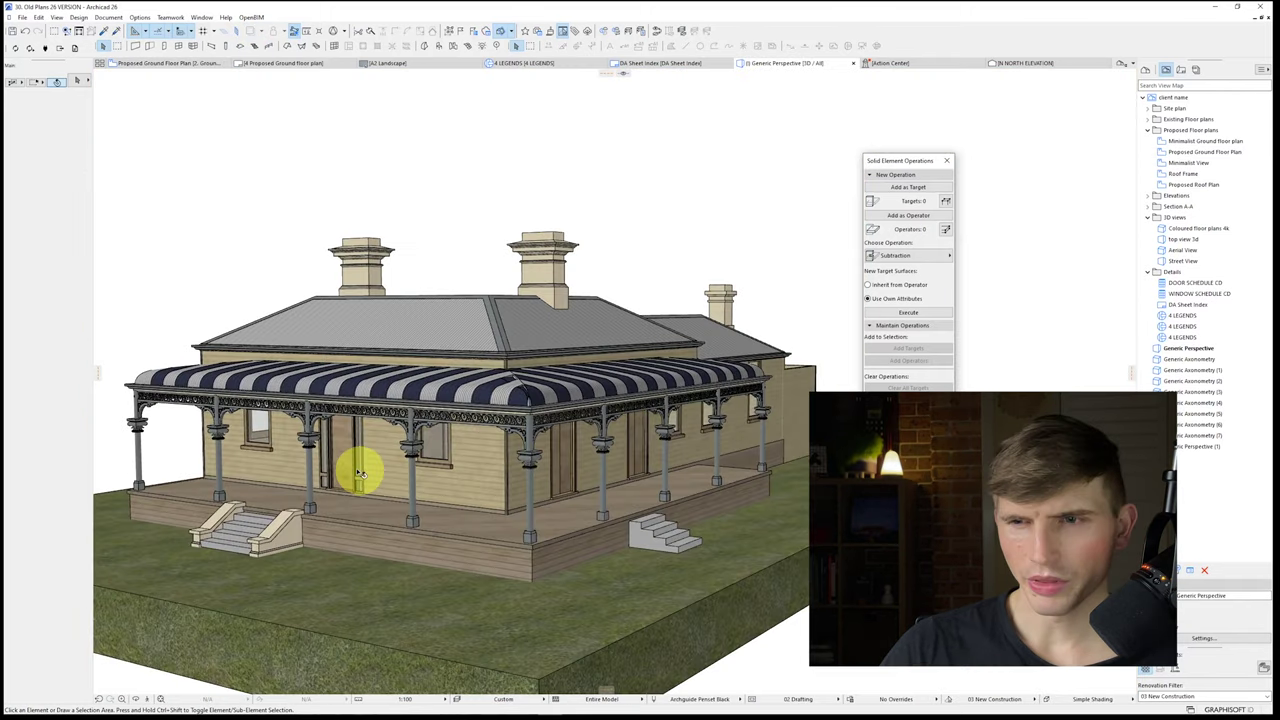
pyautogui.click(350, 467)
pyautogui.keyDown('shift'); pyautogui.click(558, 456); pyautogui.keyUp('shift')
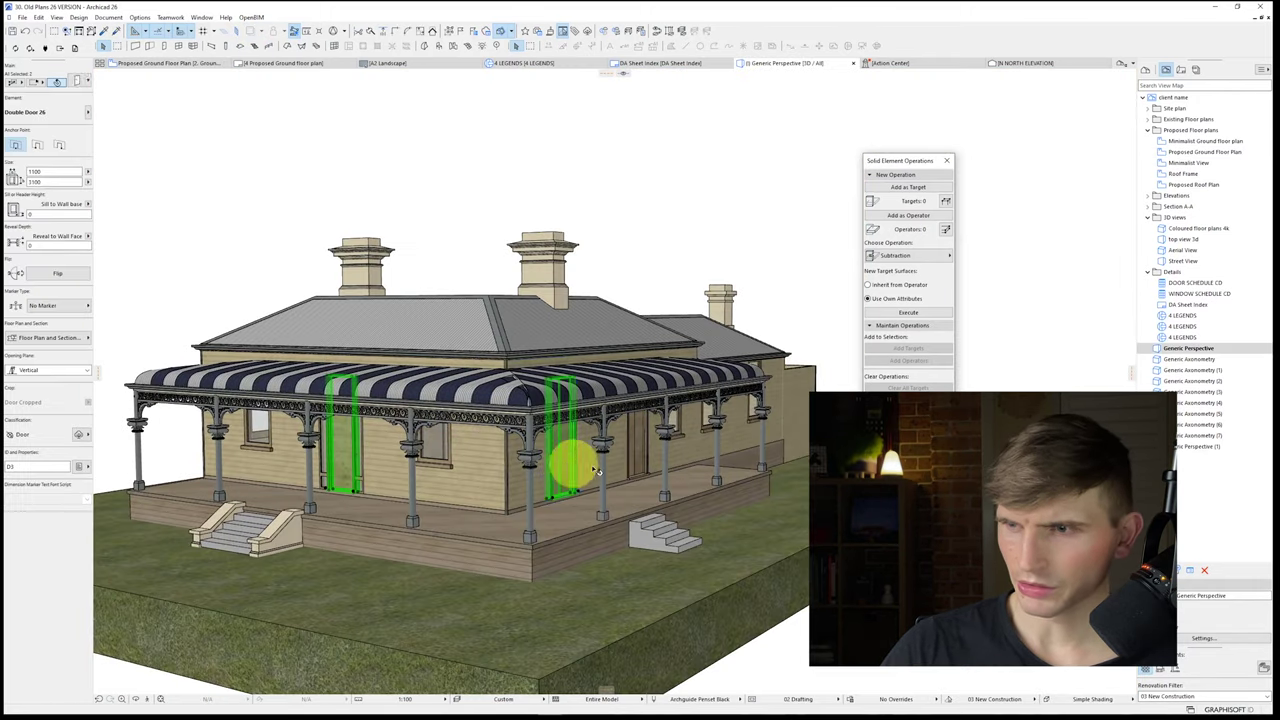
pyautogui.keyDown('shift'); pyautogui.moveTo(571, 463); pyautogui.dragTo(555, 483, button='middle'); pyautogui.keyUp('shift')
pyautogui.keyDown('shift'); pyautogui.moveTo(657, 451); pyautogui.dragTo(600, 495, button='middle'); pyautogui.keyUp('shift')
pyautogui.keyDown('shift'); pyautogui.click(608, 493); pyautogui.keyUp('shift')
pyautogui.press('Escape')
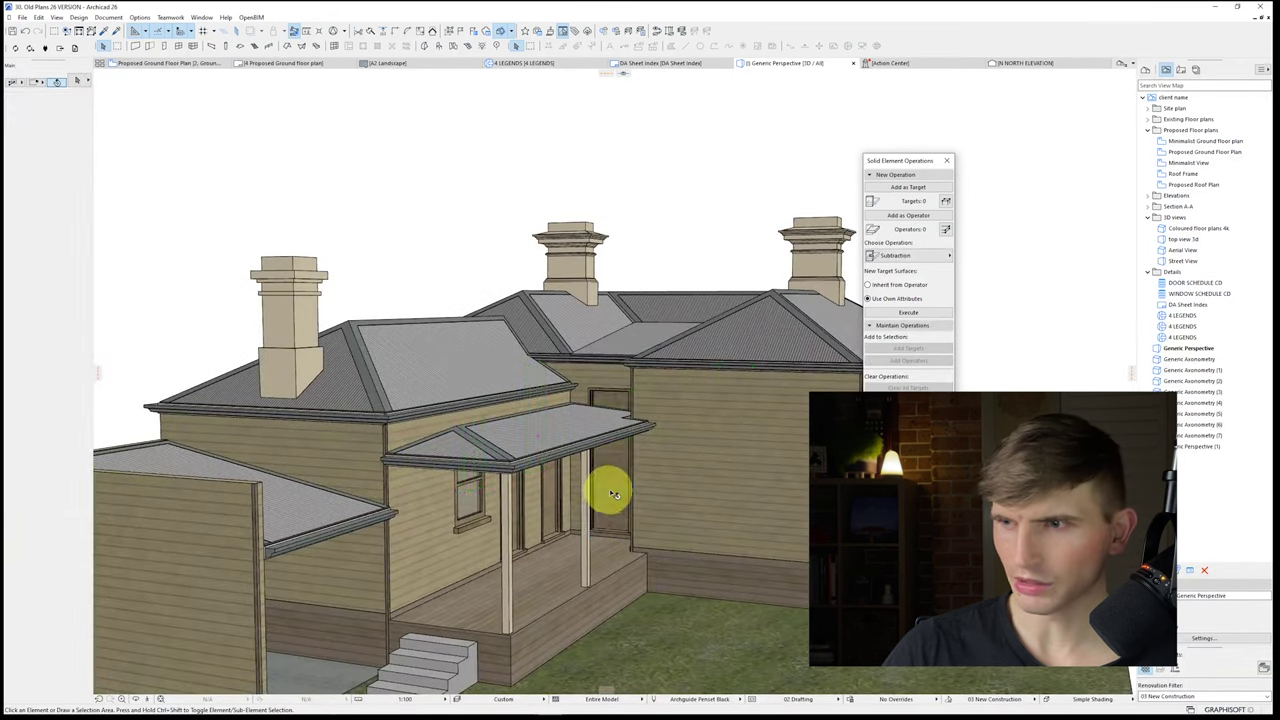
# Step: Set the height of the tall door in the rear verandah's inner corner to 2400 mm
pyautogui.click(605, 496)
pyautogui.click(606, 497)
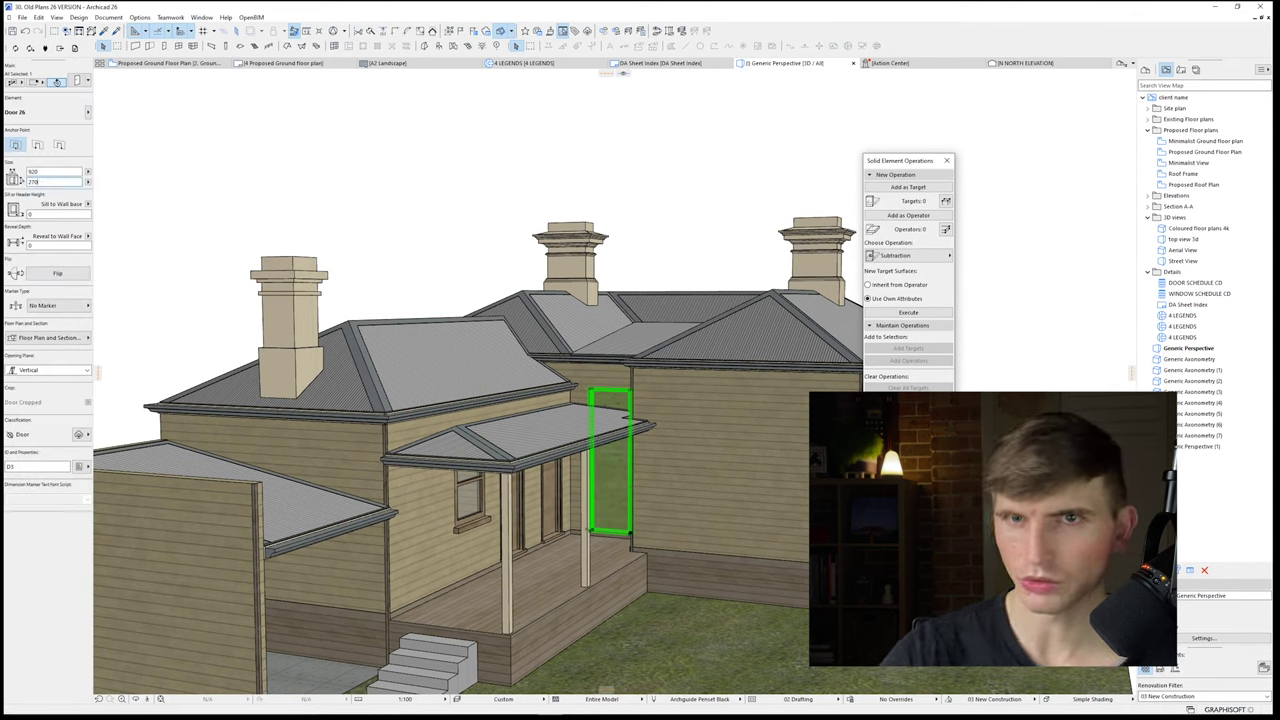
pyautogui.click(48, 171)
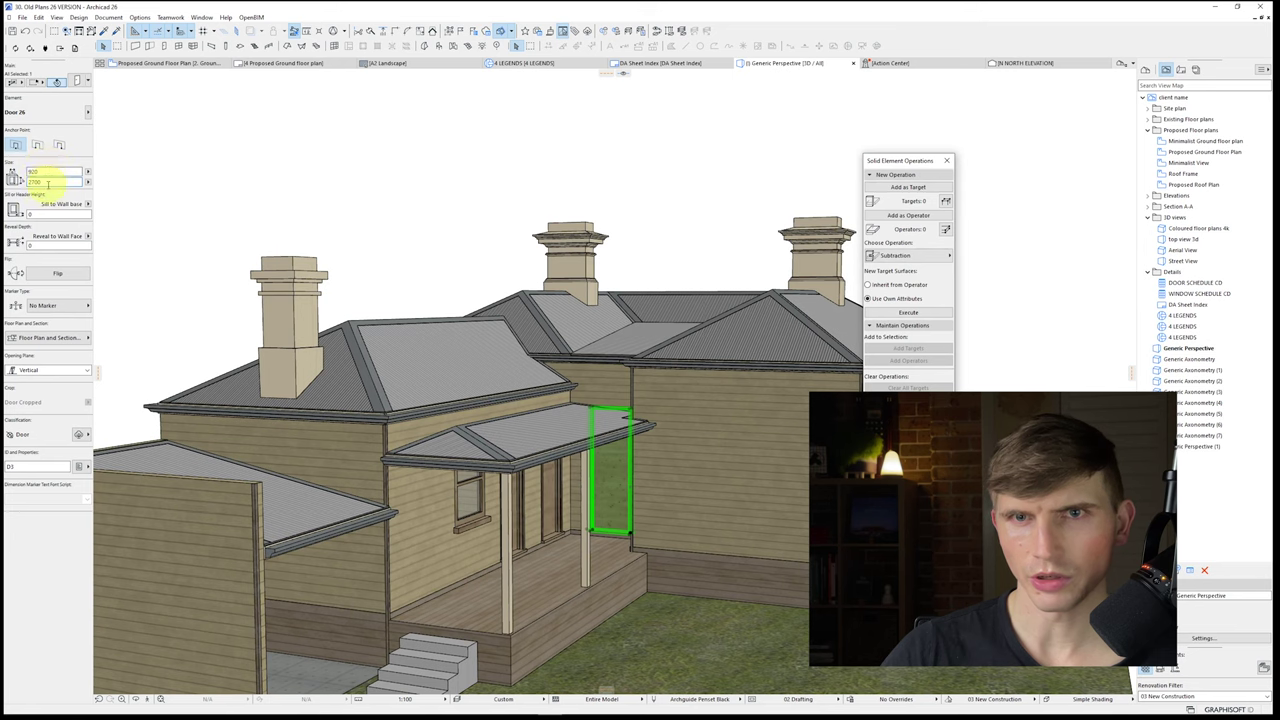
pyautogui.write('2400')
pyautogui.press('Return')
pyautogui.press('Escape')
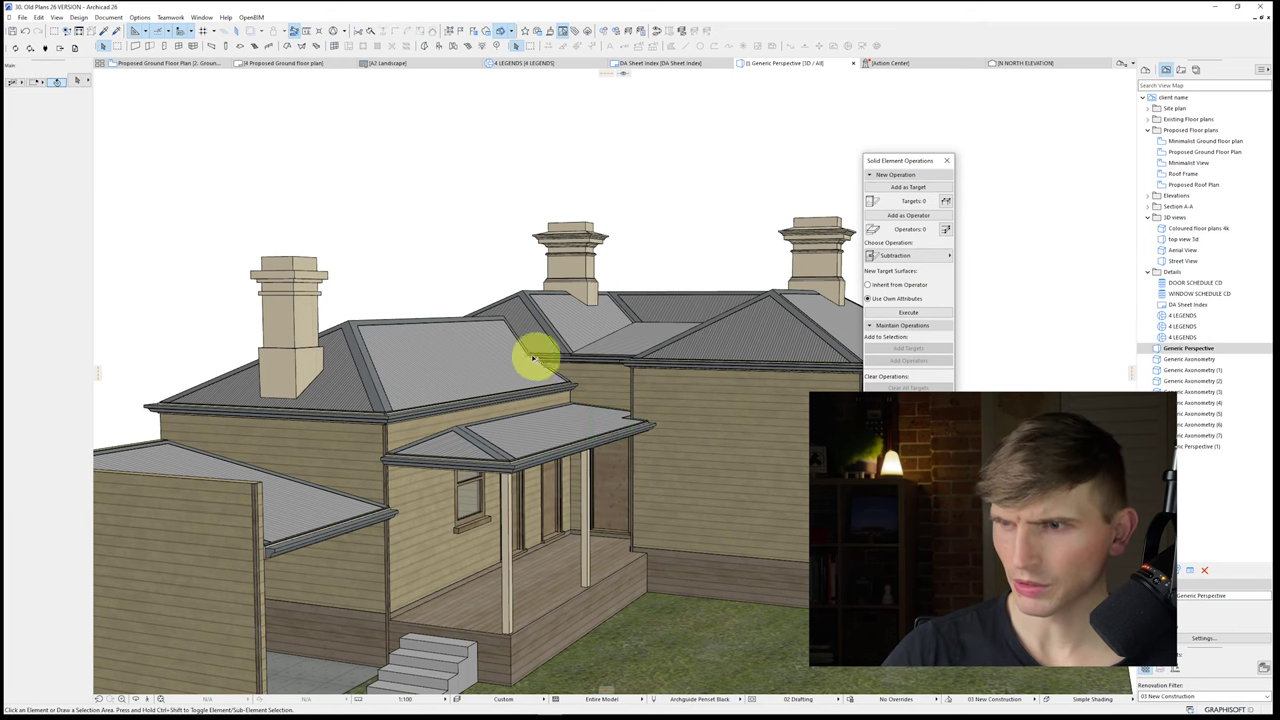
# Step: Select the three rear verandah doors, the front door and the two side verandah double doors together
pyautogui.keyDown('shift'); pyautogui.moveTo(537, 357); pyautogui.dragTo(531, 376, button='middle'); pyautogui.keyUp('shift')
pyautogui.click(536, 457)
pyautogui.click(500, 457)
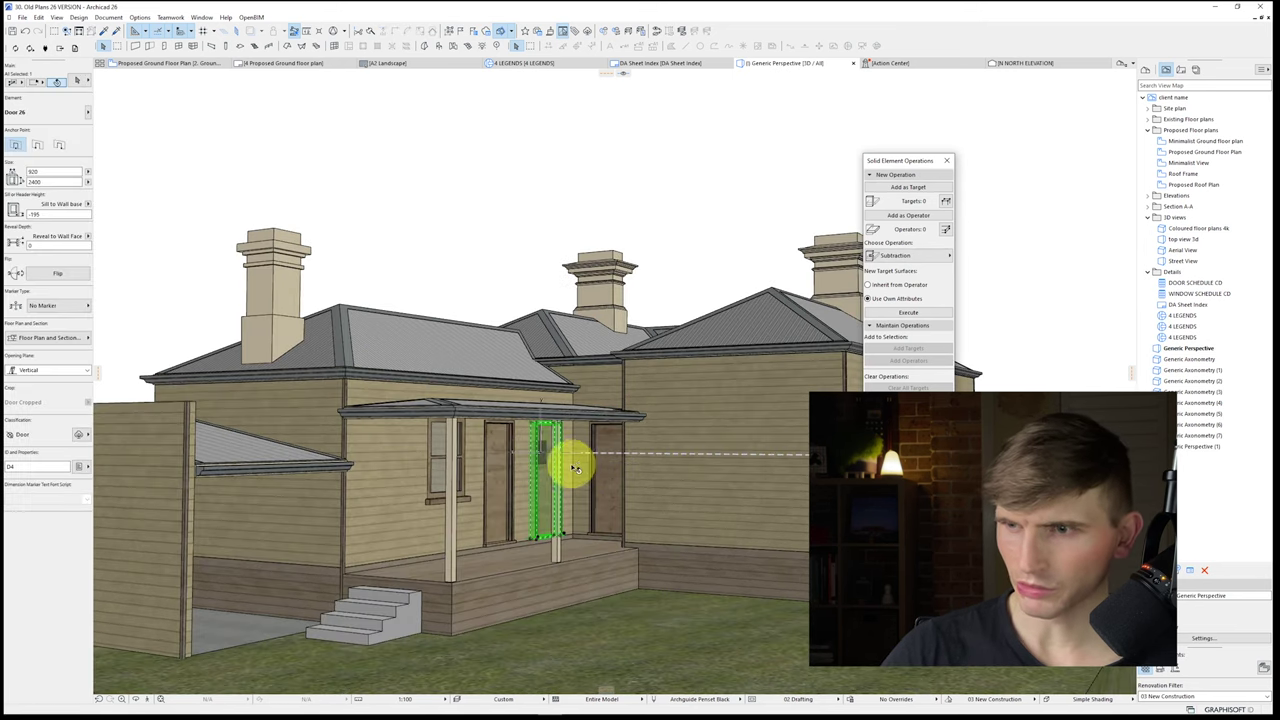
pyautogui.keyDown('shift'); pyautogui.click(545, 455); pyautogui.keyUp('shift')
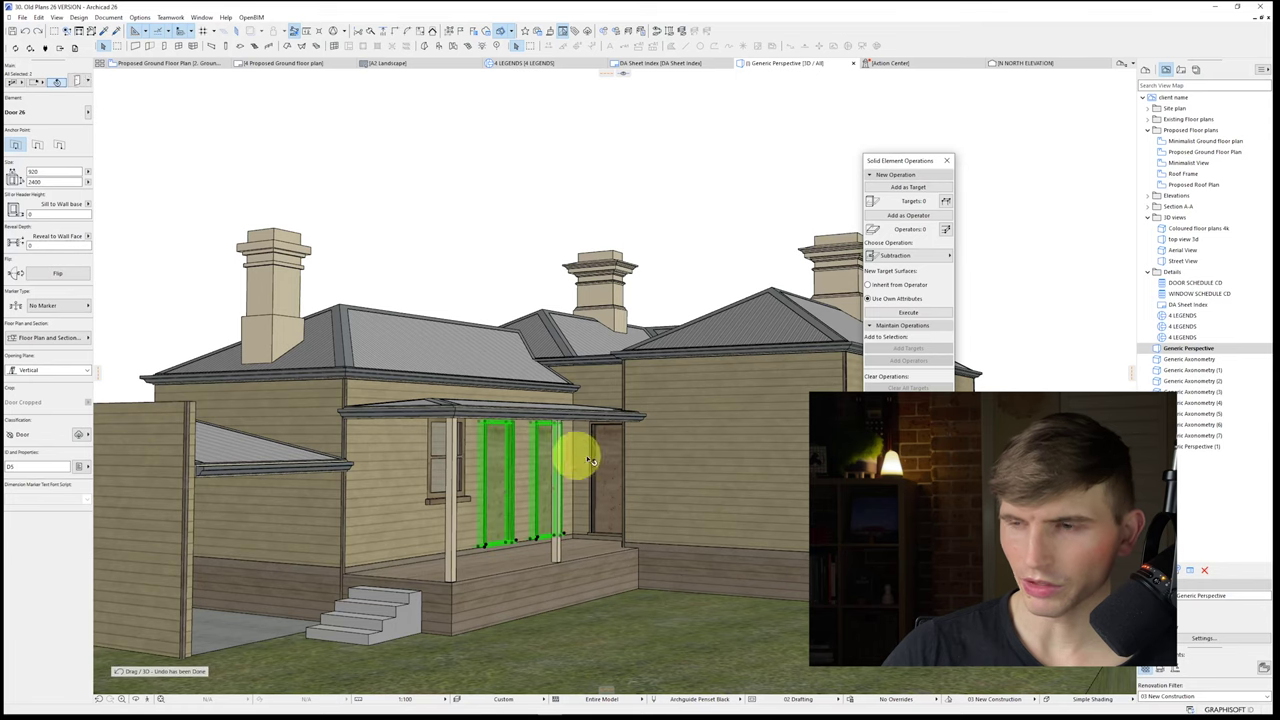
pyautogui.keyDown('shift'); pyautogui.click(603, 452); pyautogui.keyUp('shift')
pyautogui.moveTo(715, 512); pyautogui.dragTo(303, 505)
pyautogui.keyDown('shift'); pyautogui.click(414, 577); pyautogui.keyUp('shift')
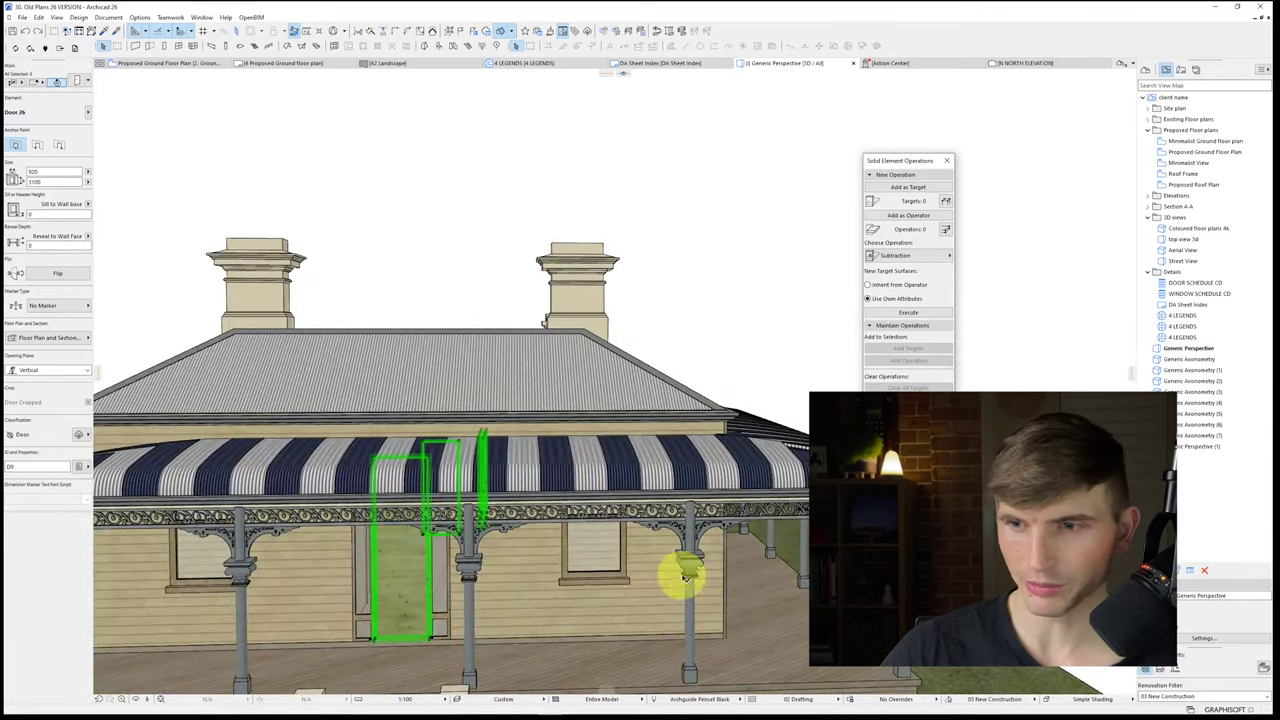
pyautogui.moveTo(677, 577); pyautogui.dragTo(414, 557)
pyautogui.keyDown('shift'); pyautogui.click(409, 571); pyautogui.keyUp('shift')
pyautogui.keyDown('shift'); pyautogui.click(588, 557); pyautogui.keyUp('shift')
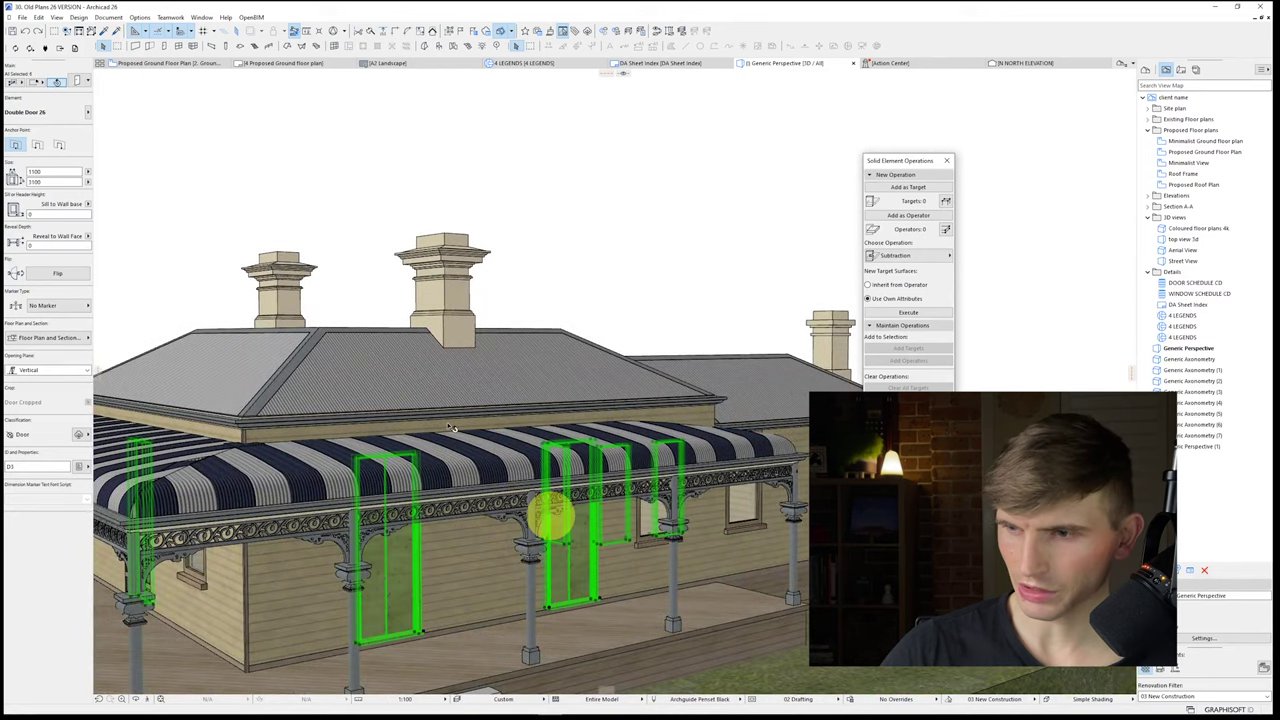
# Step: Open the settings of the selected doors and display their hinged door model attributes
pyautogui.click(83, 82)
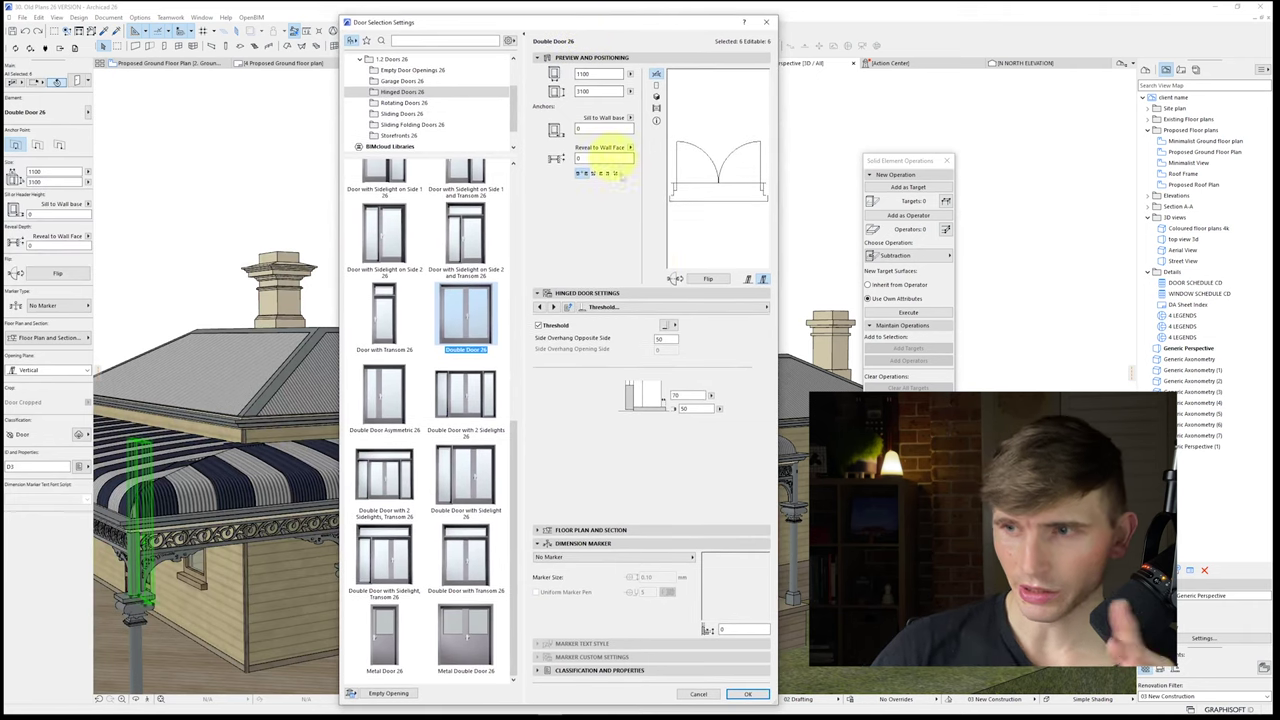
pyautogui.click(563, 293)
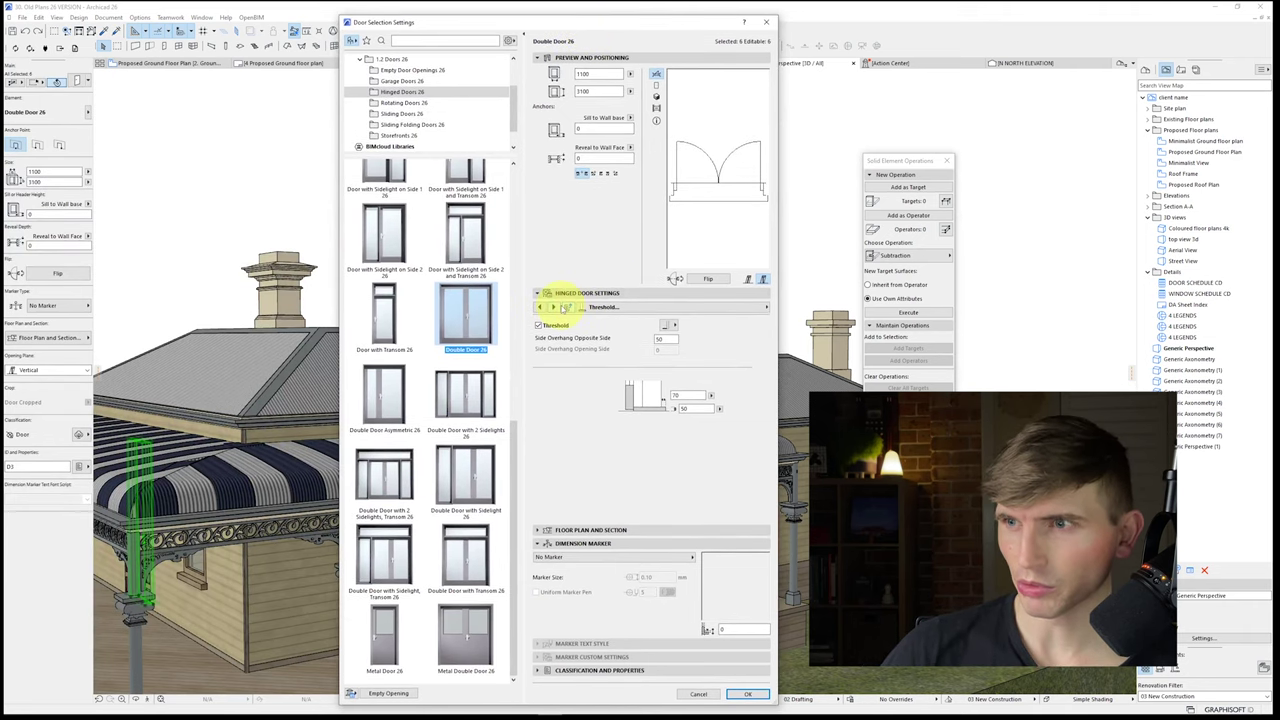
pyautogui.click(557, 309)
pyautogui.click(680, 308)
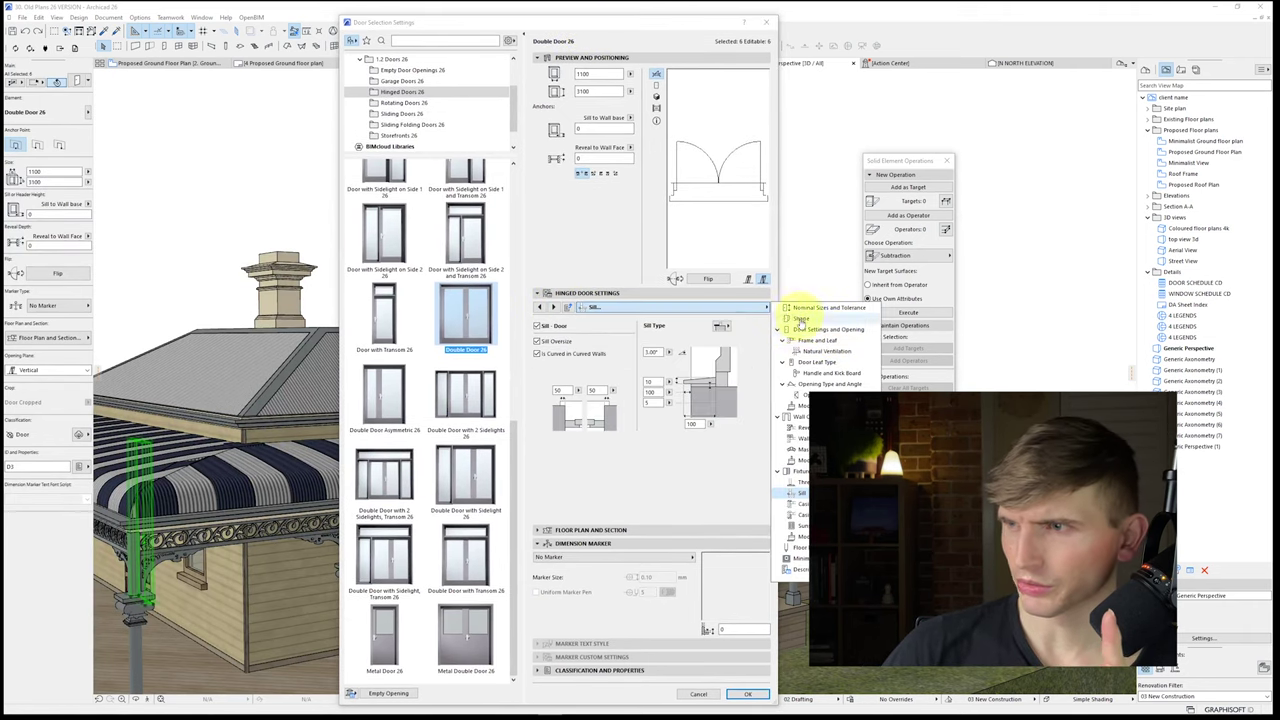
pyautogui.click(812, 341)
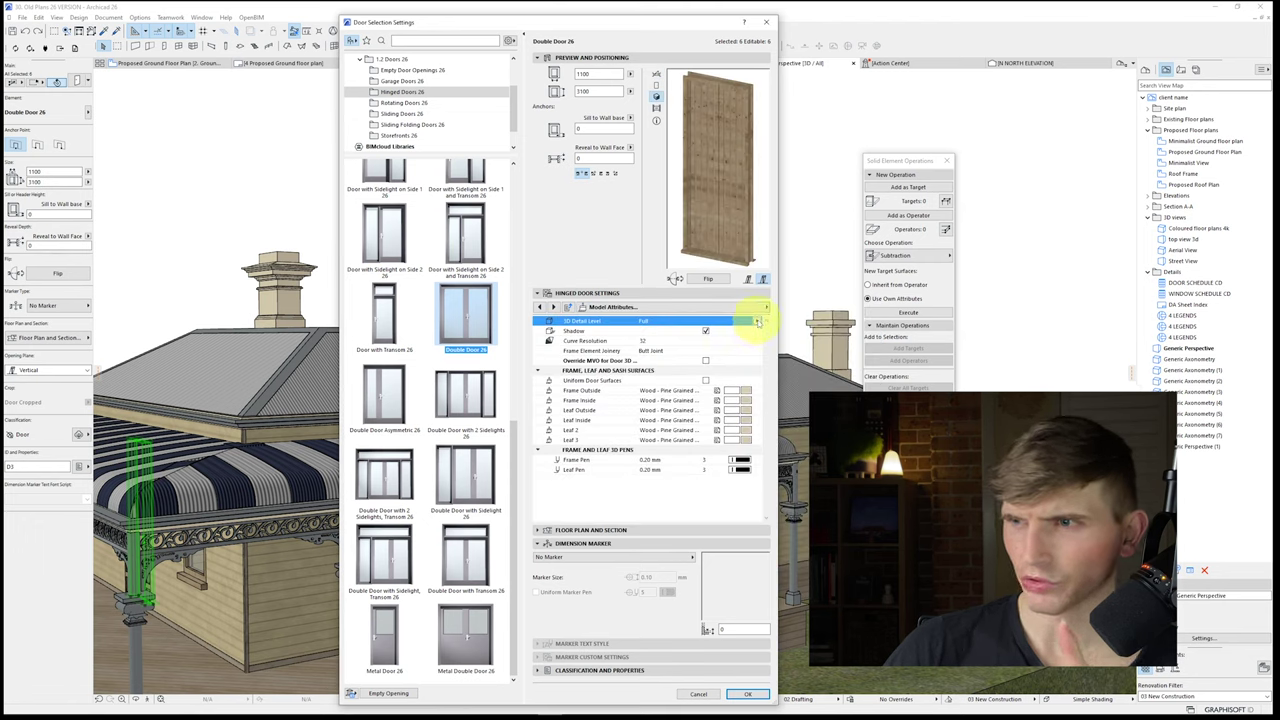
# Step: Try the by MVO and Simplified 3D detail levels on the selected doors and return to Full
pyautogui.click(757, 321)
pyautogui.click(767, 327)
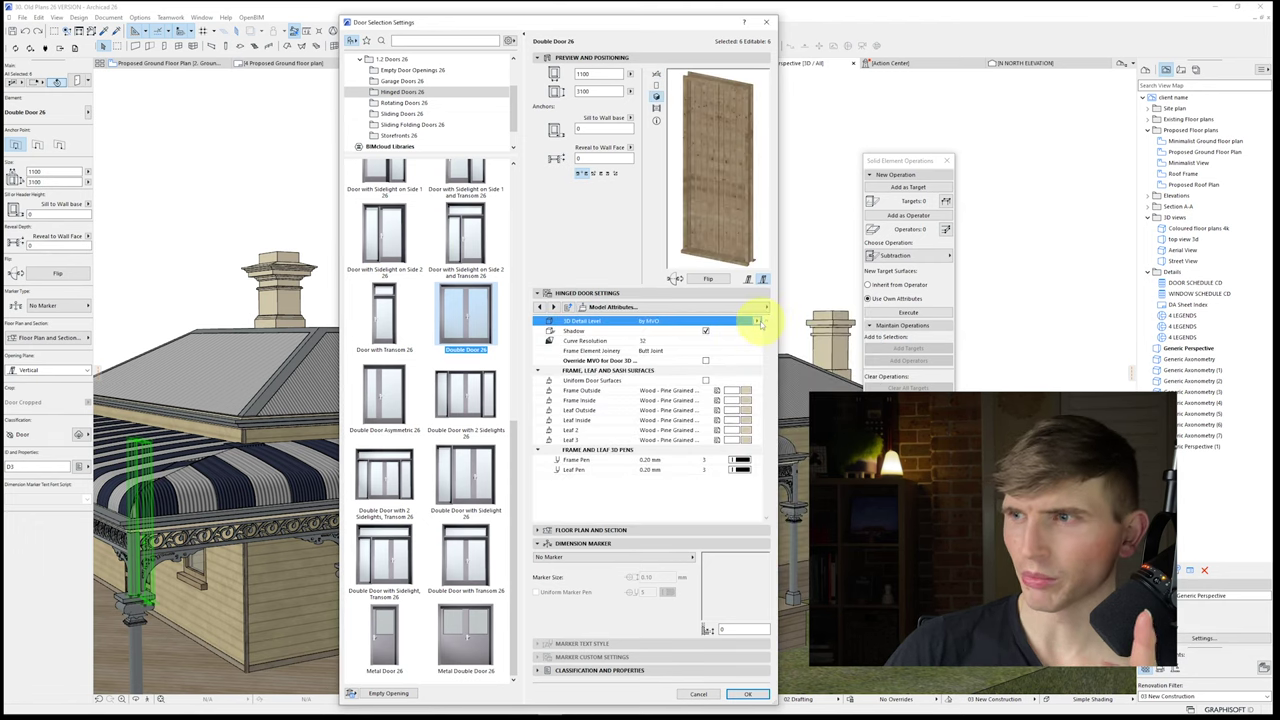
pyautogui.click(758, 321)
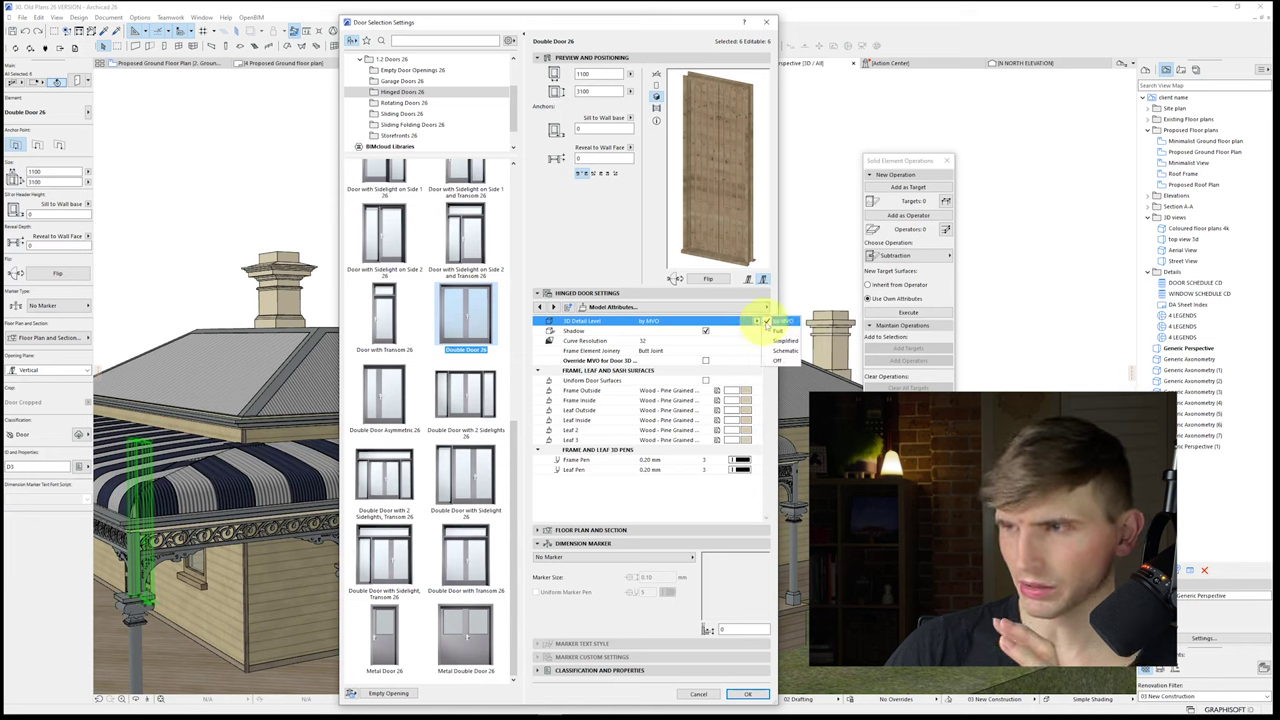
pyautogui.click(776, 331)
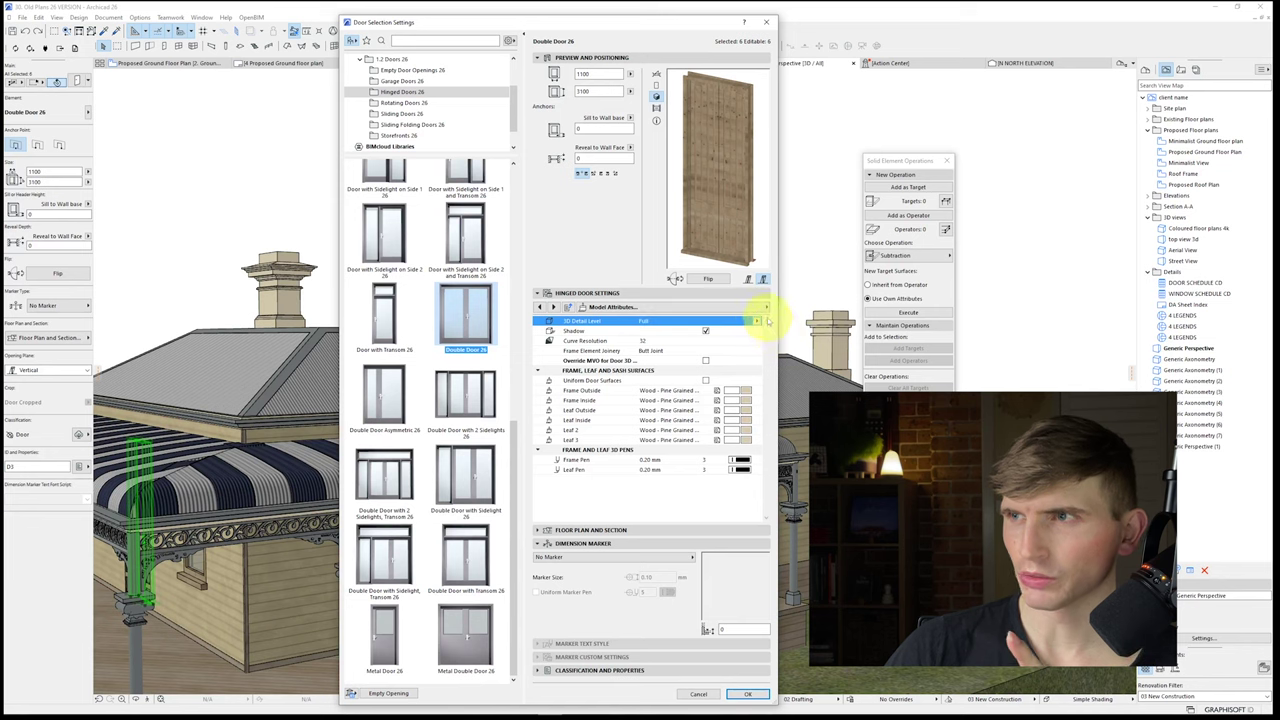
pyautogui.click(758, 321)
pyautogui.click(775, 322)
pyautogui.click(758, 321)
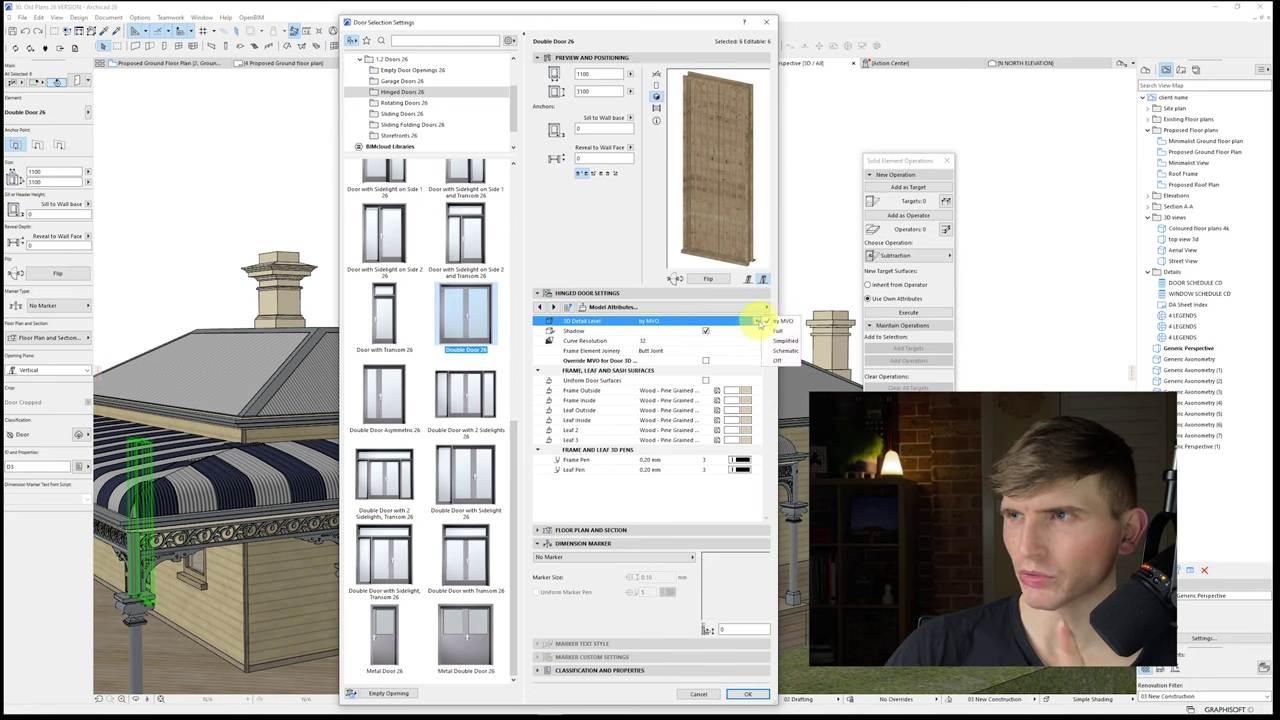
pyautogui.click(786, 341)
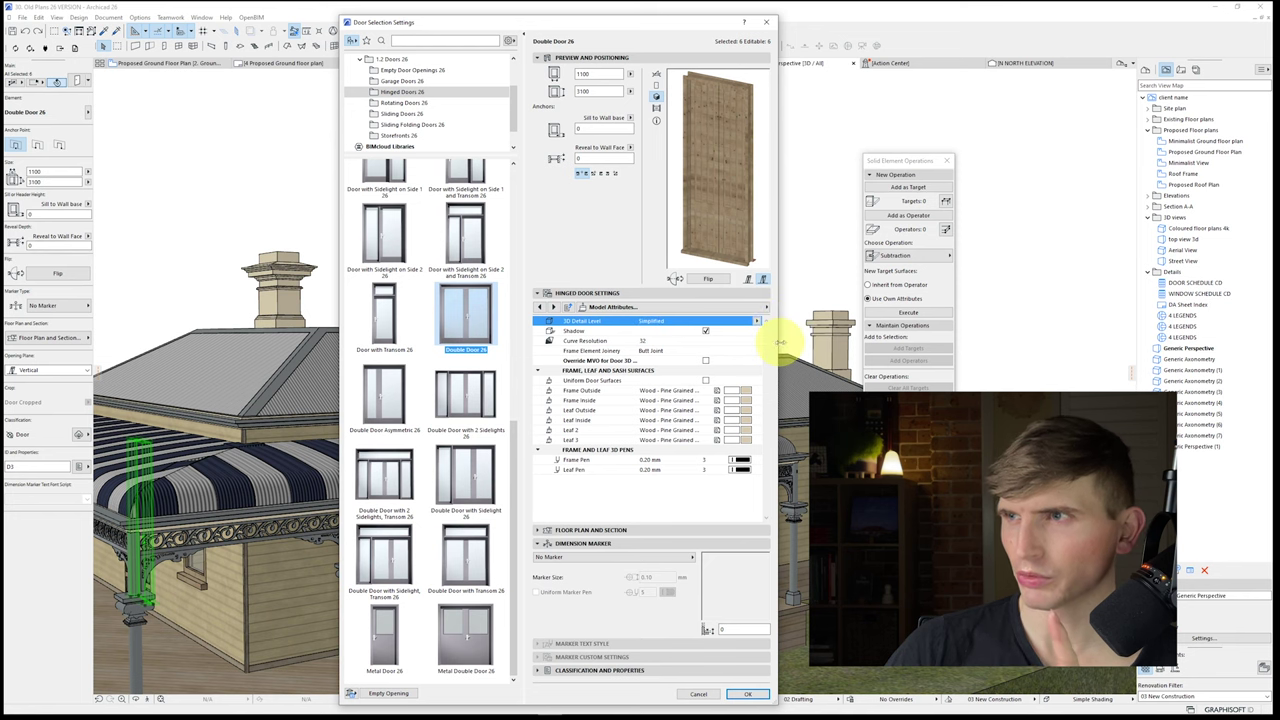
pyautogui.click(758, 321)
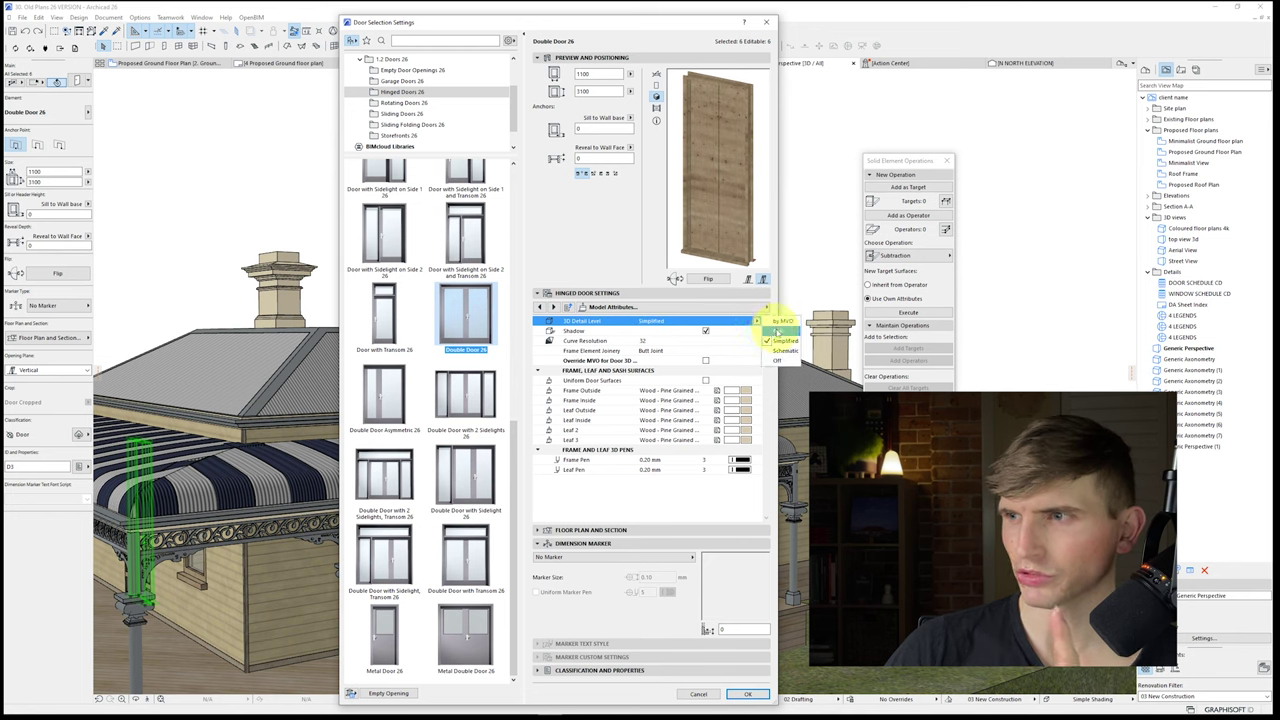
pyautogui.click(778, 331)
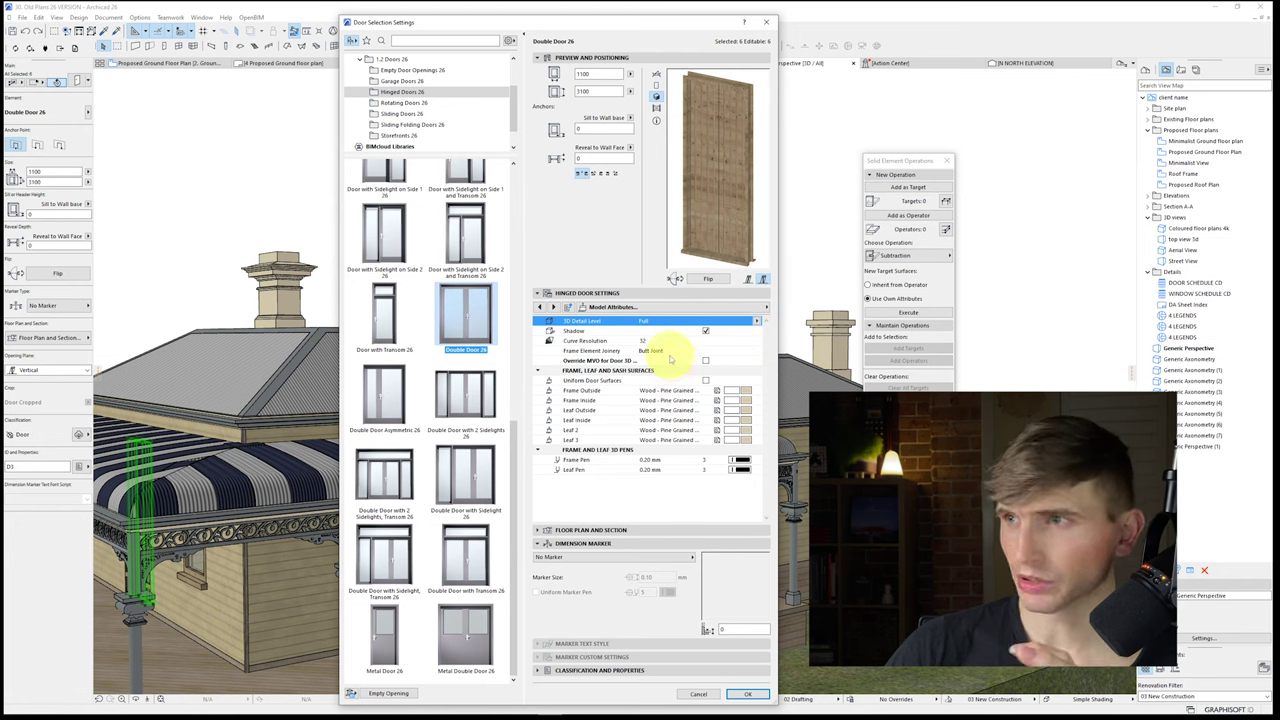
# Step: Make the door surfaces uniform and set them to Paint - Golden Beige after trying Wood - Oak Light and Paint - Sand Beige
pyautogui.click(741, 390)
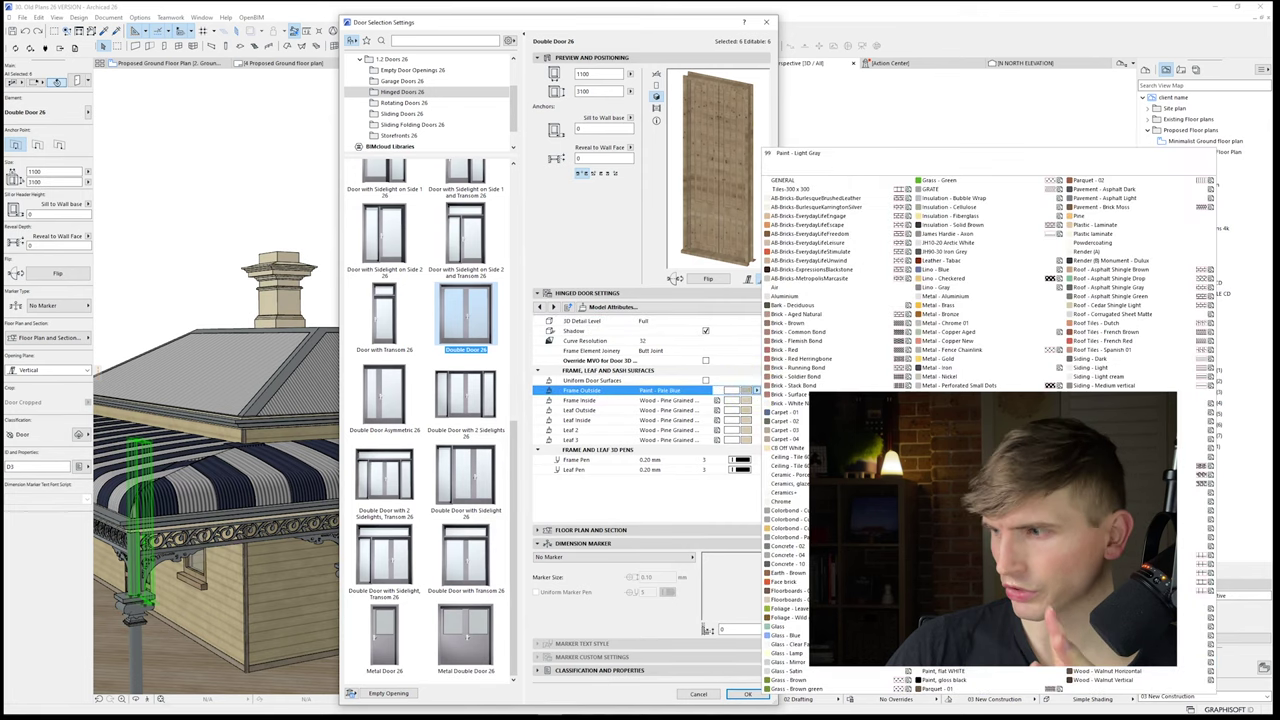
pyautogui.click(1115, 644)
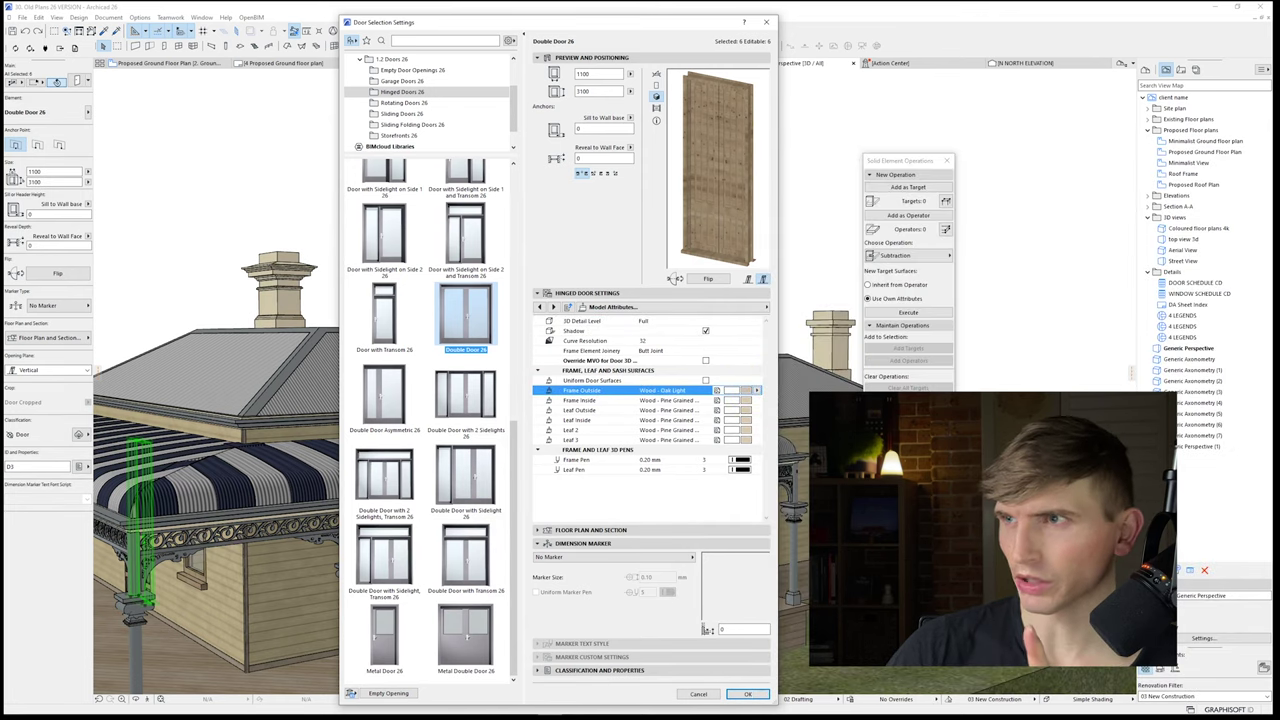
pyautogui.click(706, 381)
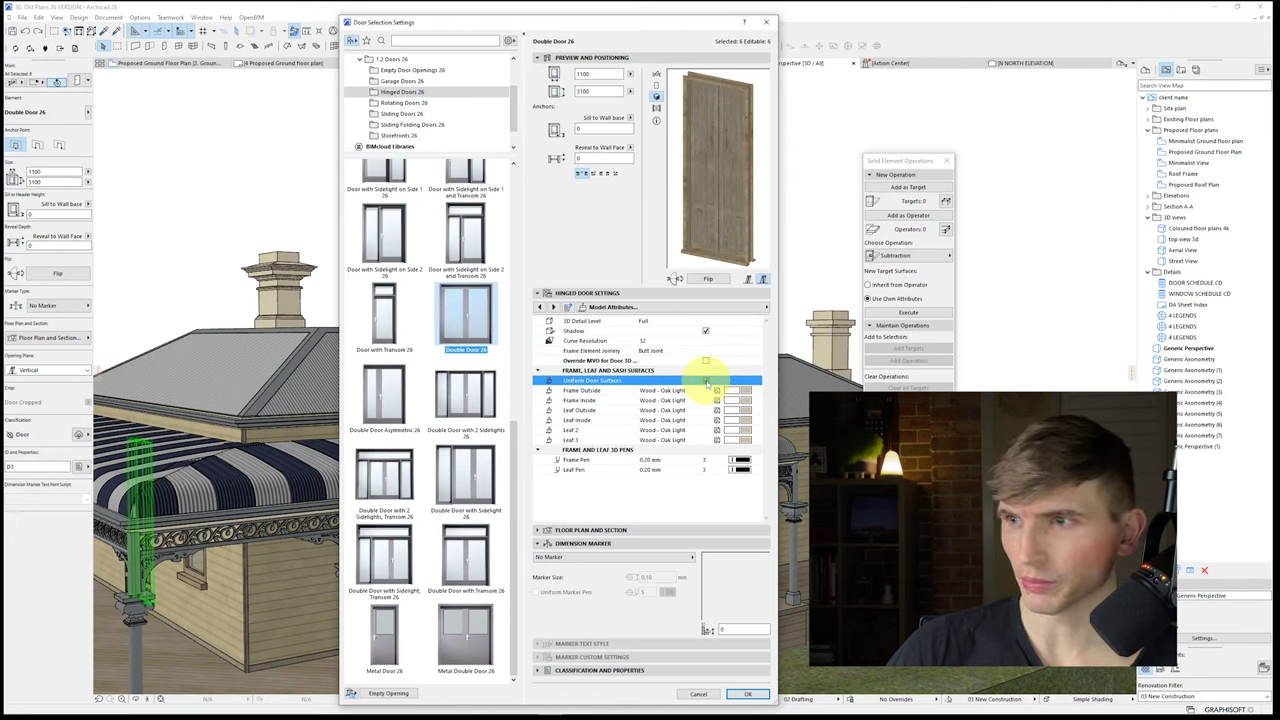
pyautogui.click(752, 390)
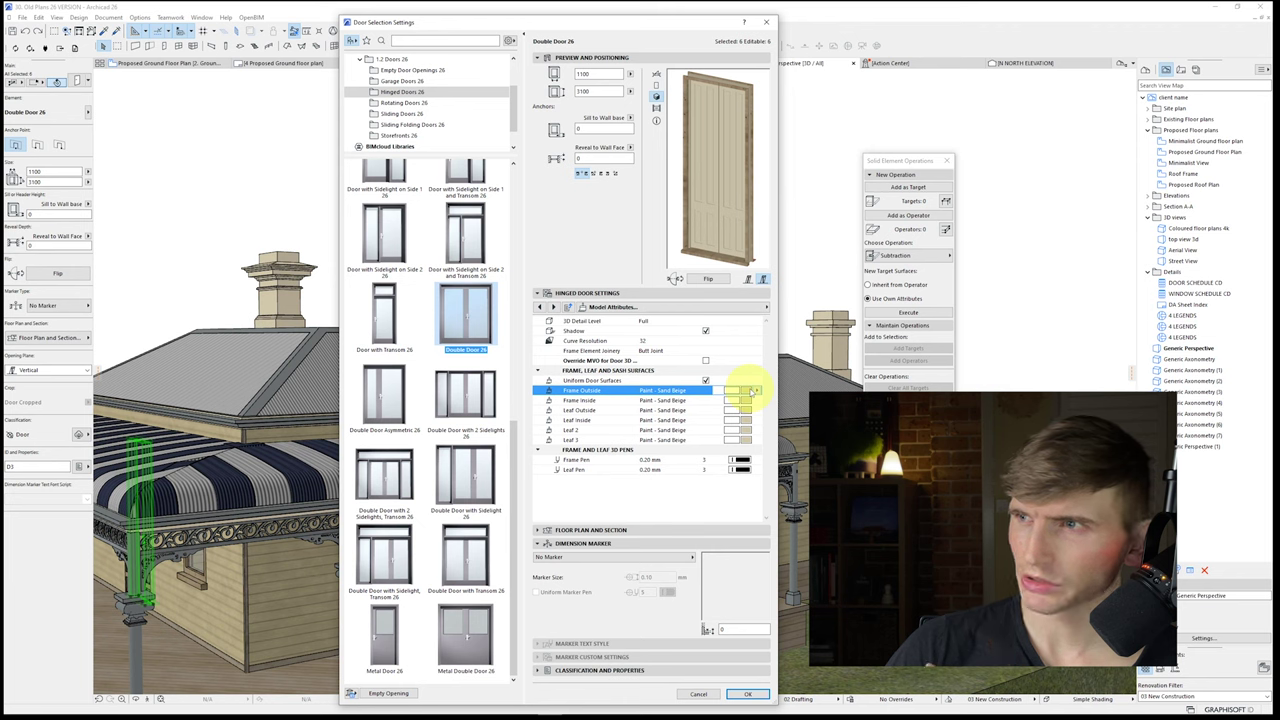
pyautogui.click(717, 390)
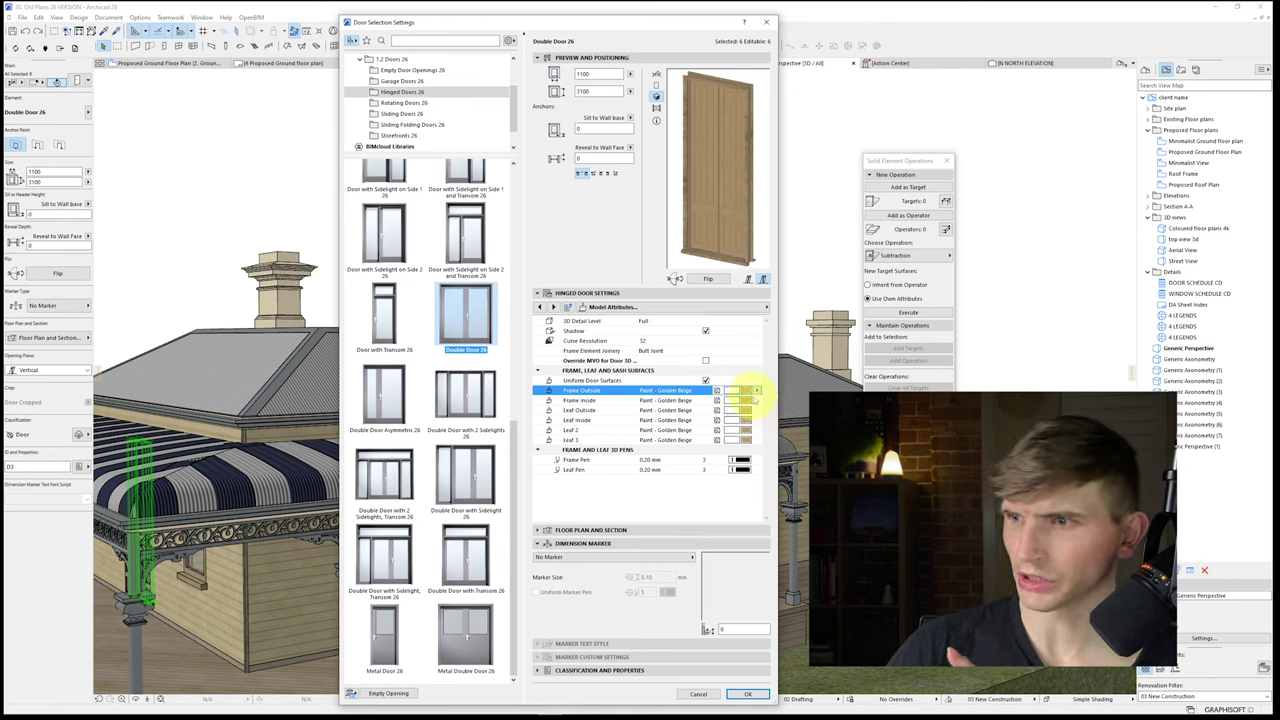
# Step: Set the leaf type of the selected doors to Style 11 and apply the door settings
pyautogui.click(611, 307)
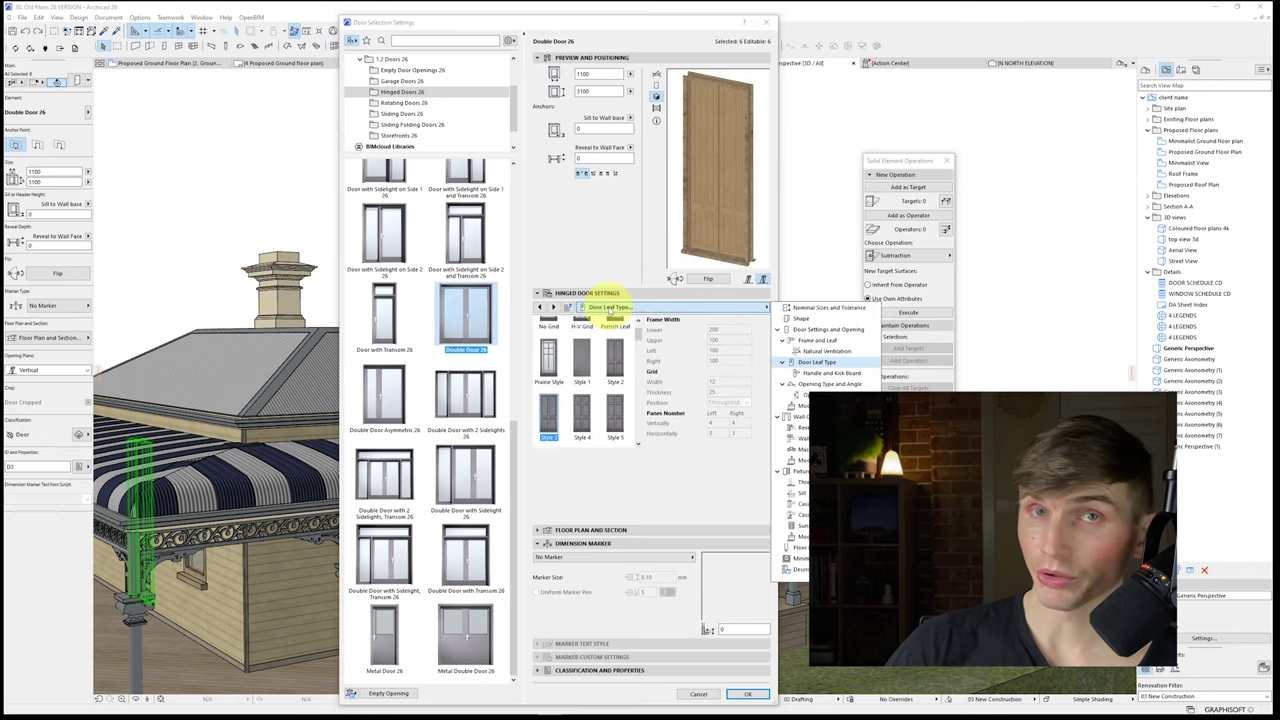
pyautogui.click(818, 360)
pyautogui.scroll(2, 585, 400)
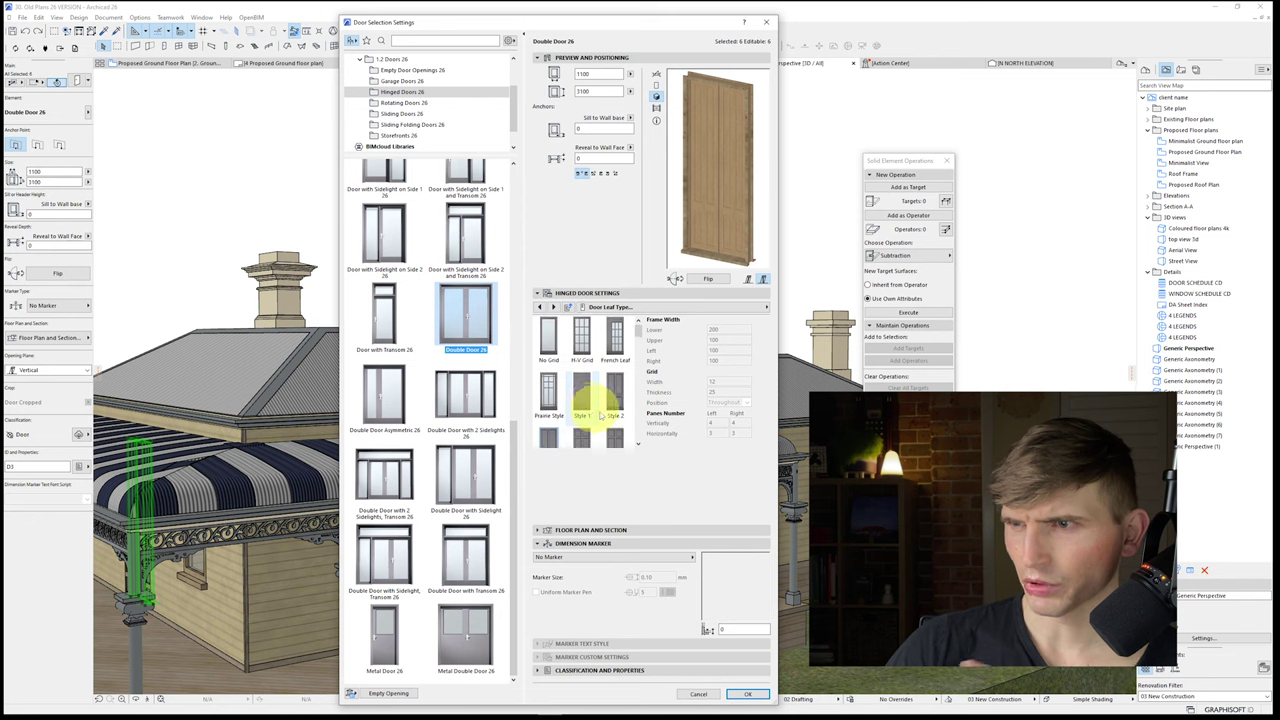
pyautogui.scroll(-1, 598, 413)
pyautogui.scroll(-2, 627, 470)
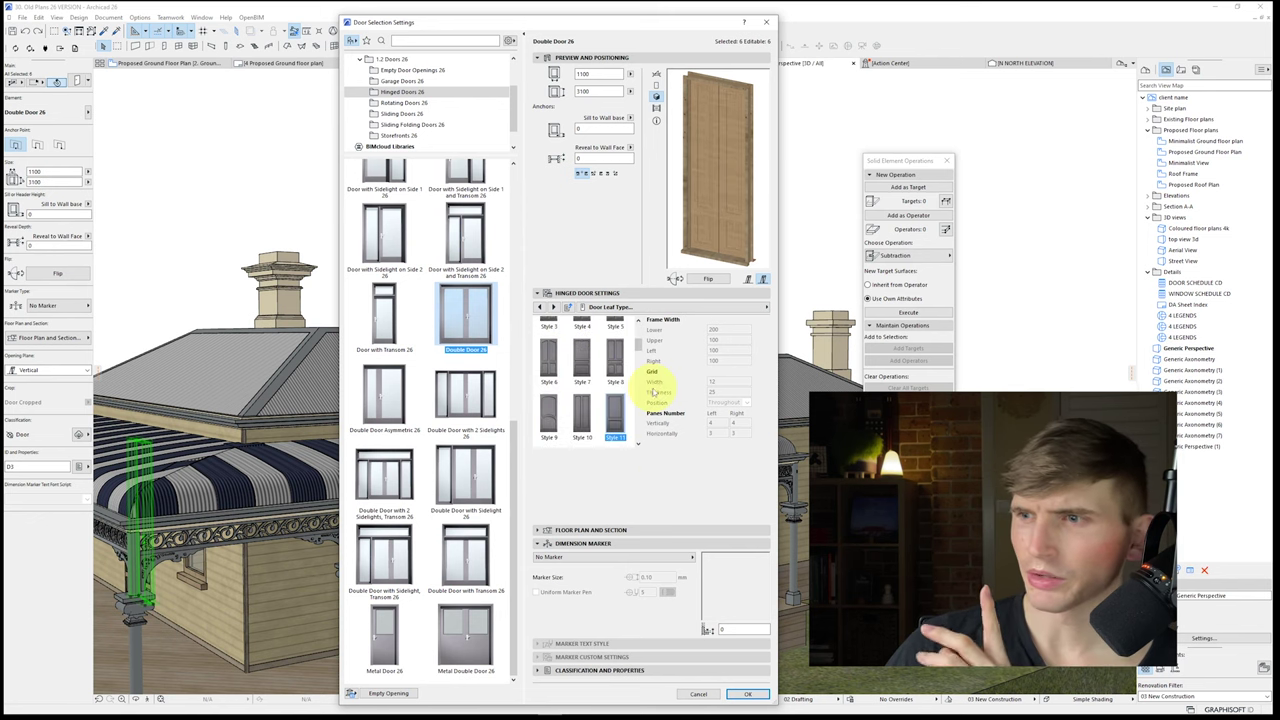
pyautogui.click(616, 412)
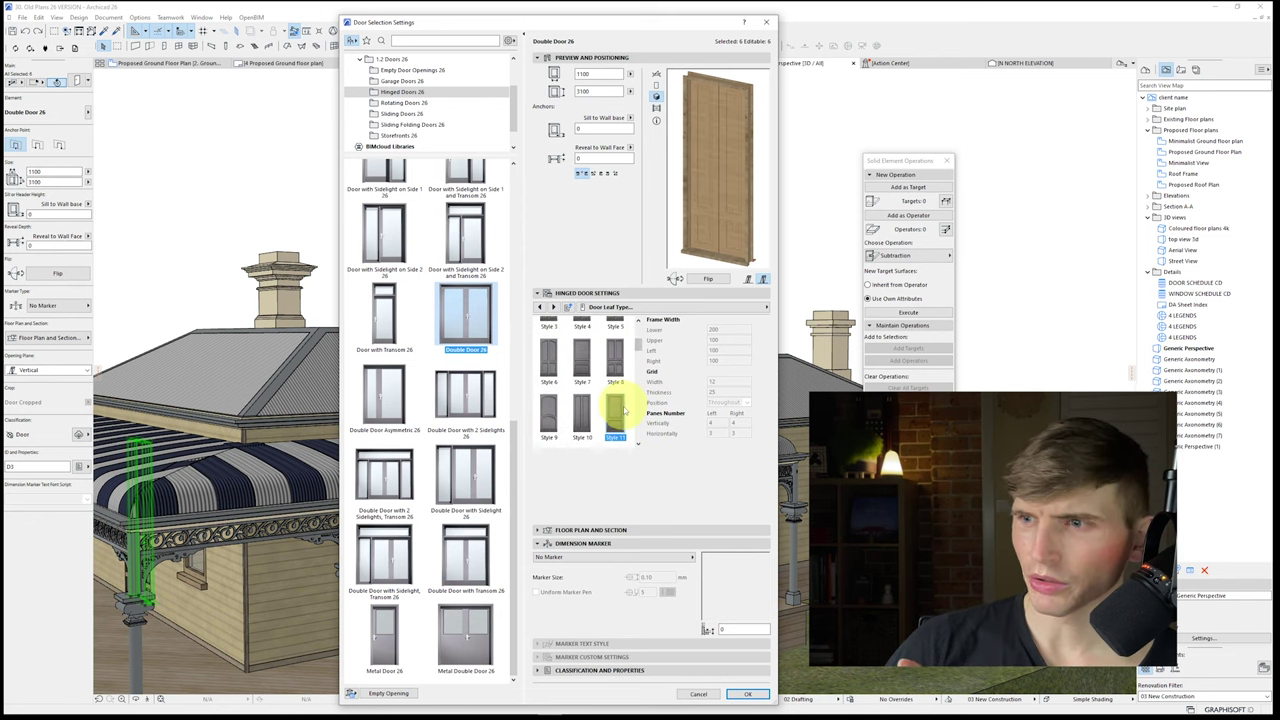
pyautogui.click(749, 694)
# Step: Inspect the restyled doors along the verandah and switch to the 1884 Building Checklist in the notes app
pyautogui.scroll(4, 491, 563)
pyautogui.scroll(-1, 523, 525)
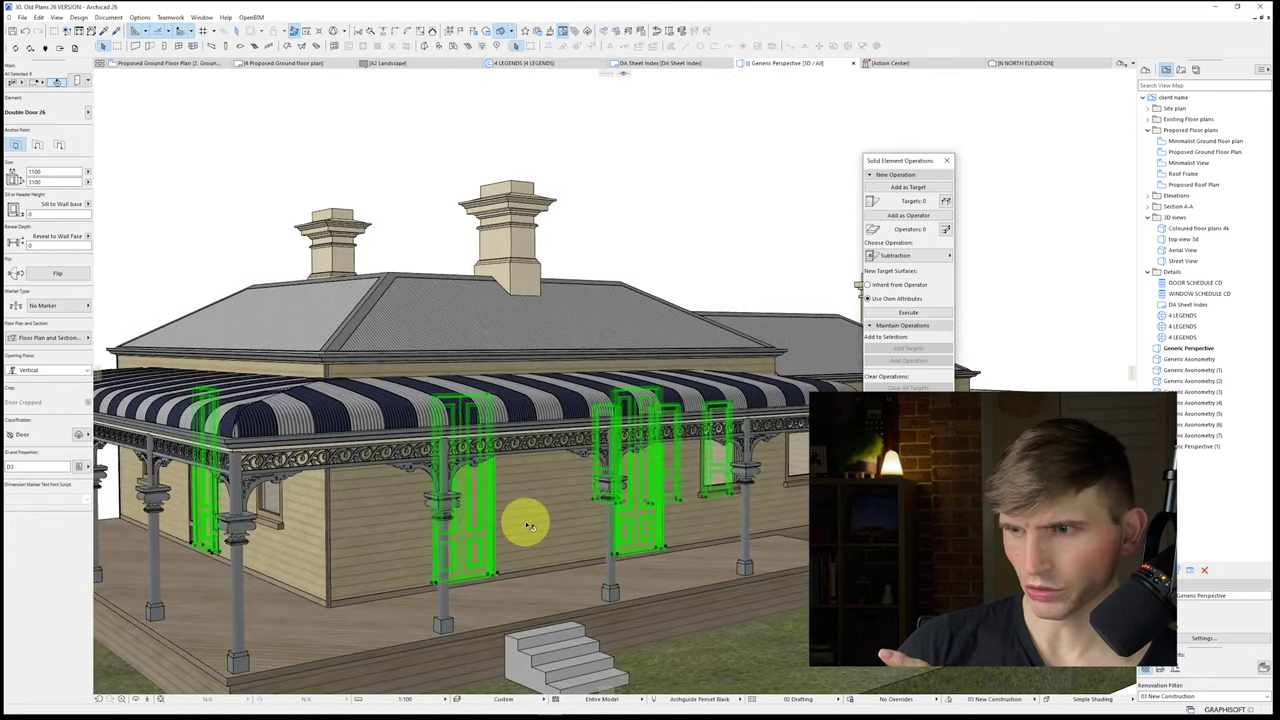
pyautogui.keyDown('shift'); pyautogui.moveTo(343, 540); pyautogui.dragTo(432, 510, button='middle'); pyautogui.keyUp('shift')
pyautogui.click(320, 693)
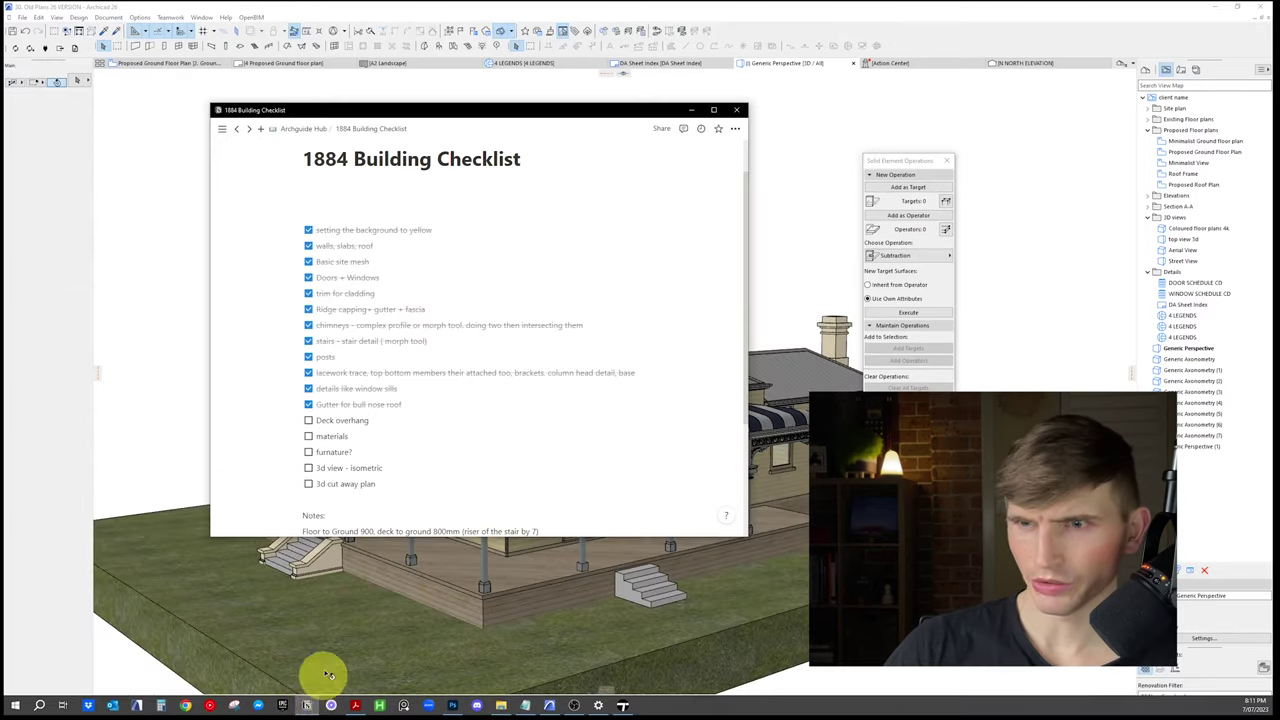
# Step: Mark the Deck overhang item as done in the 1884 Building Checklist and switch back to Archicad
pyautogui.click(308, 404)
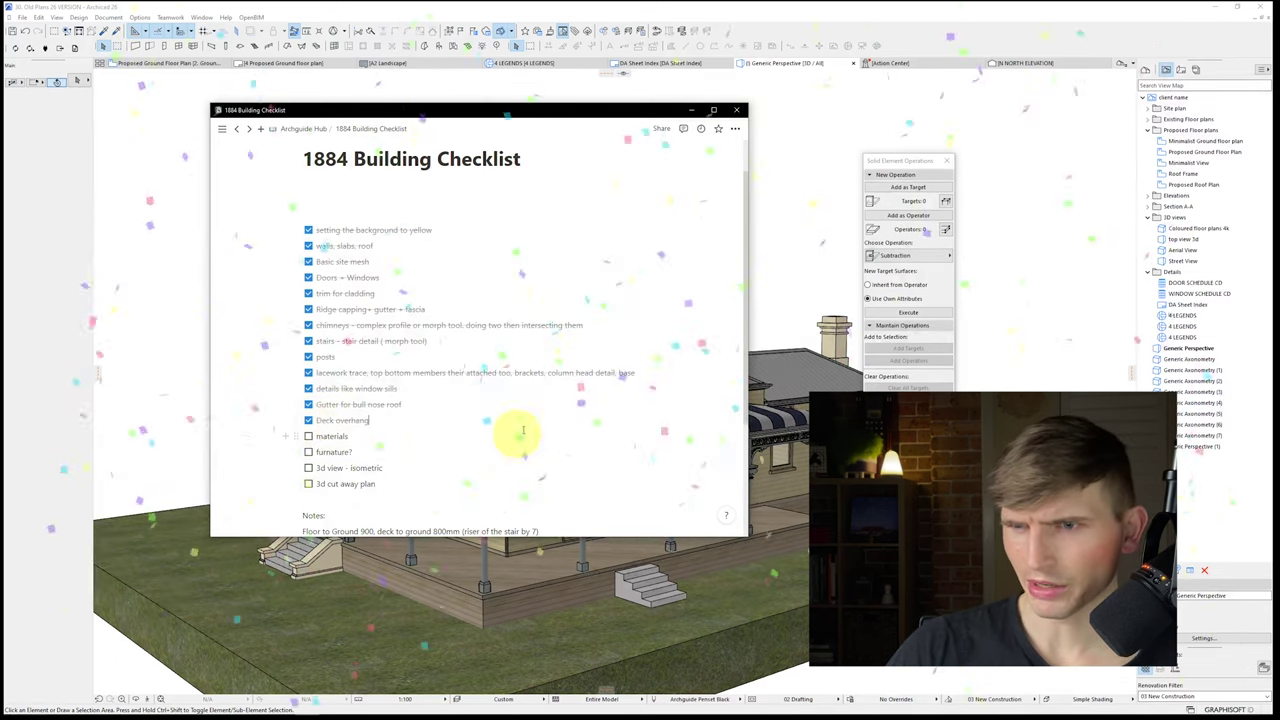
pyautogui.click(789, 253)
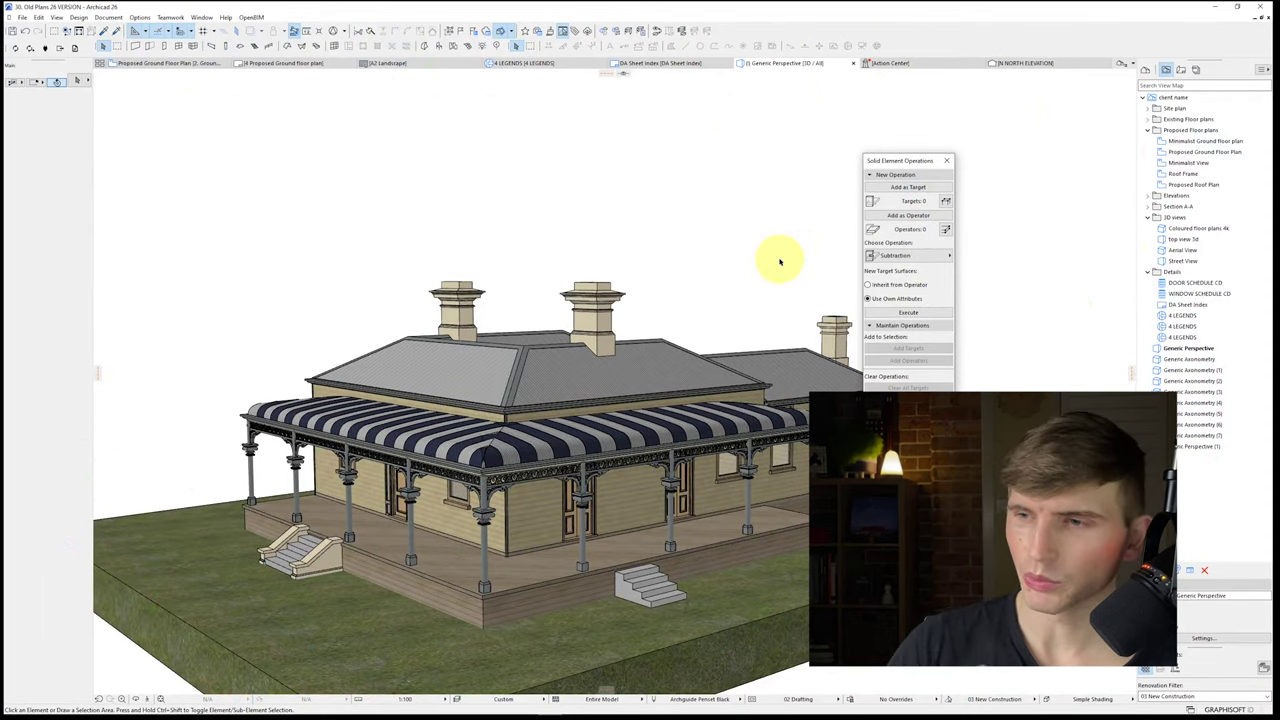
# Step: Try the Siding - Light surface on the house's exterior walls and undo the surface change
pyautogui.click(515, 520)
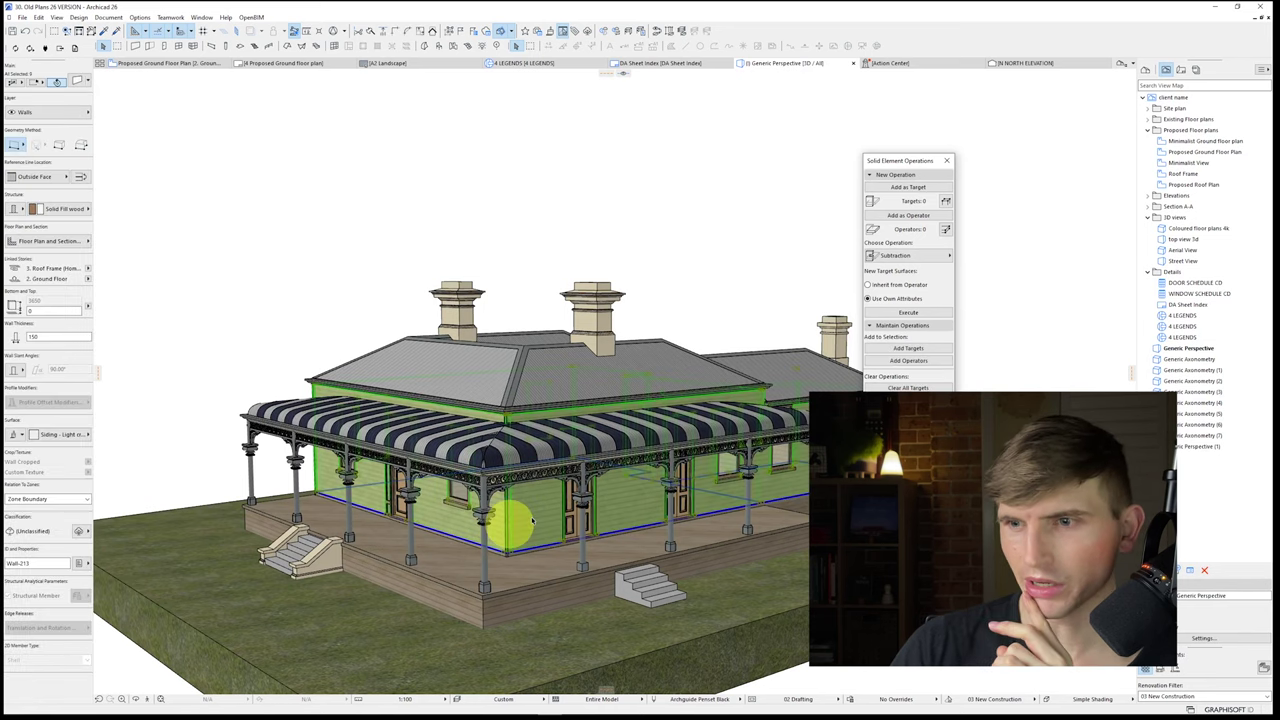
pyautogui.click(66, 434)
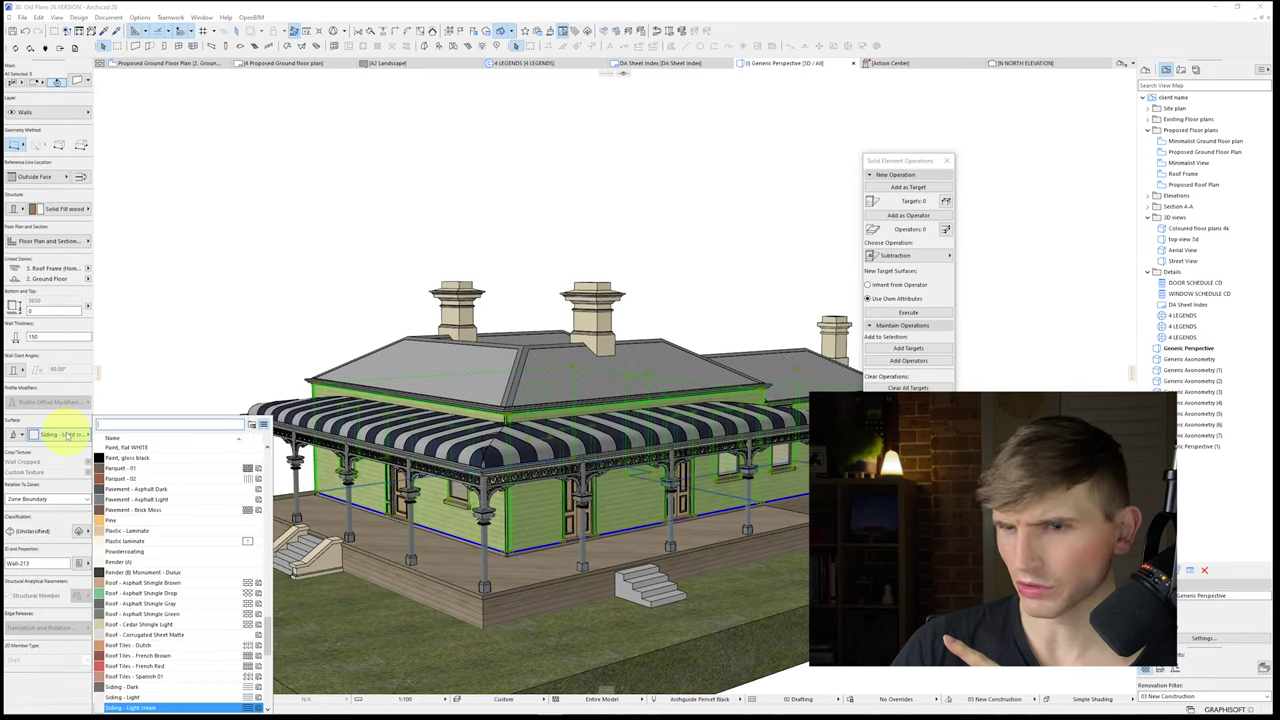
pyautogui.scroll(-1, 170, 590)
pyautogui.click(183, 665)
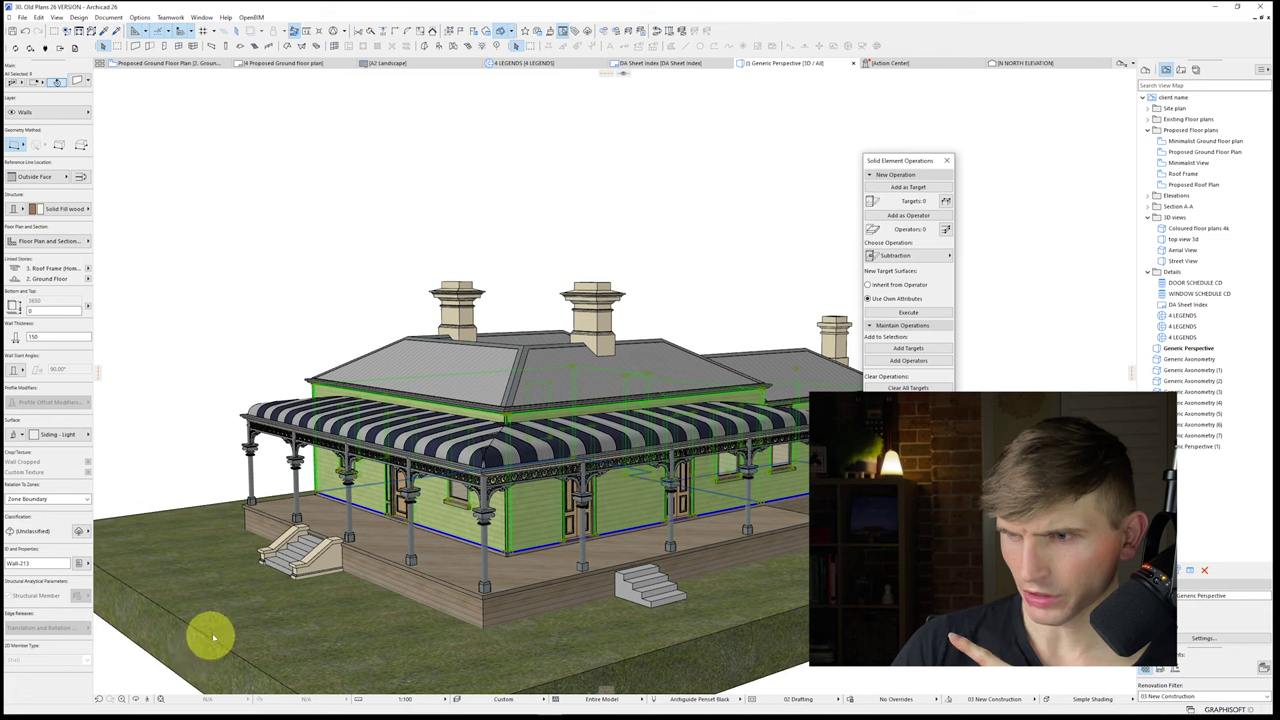
pyautogui.click(366, 317)
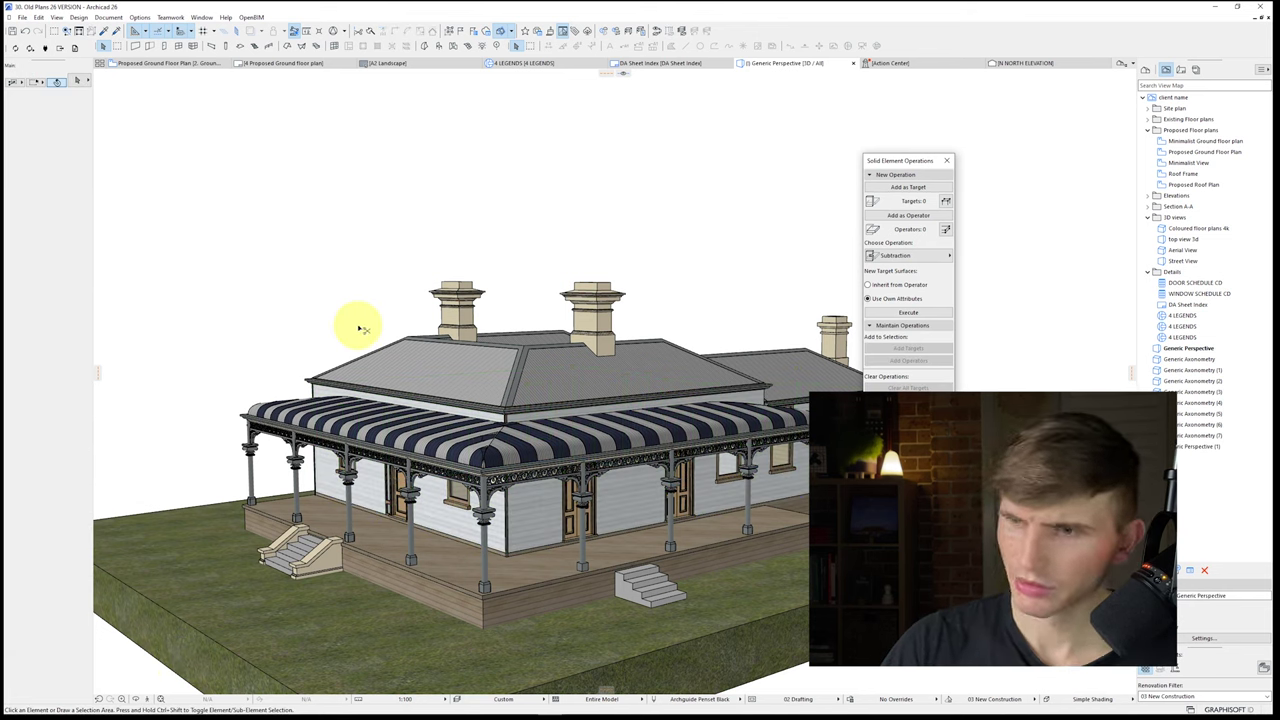
pyautogui.hotkey('ctrl', 'z')
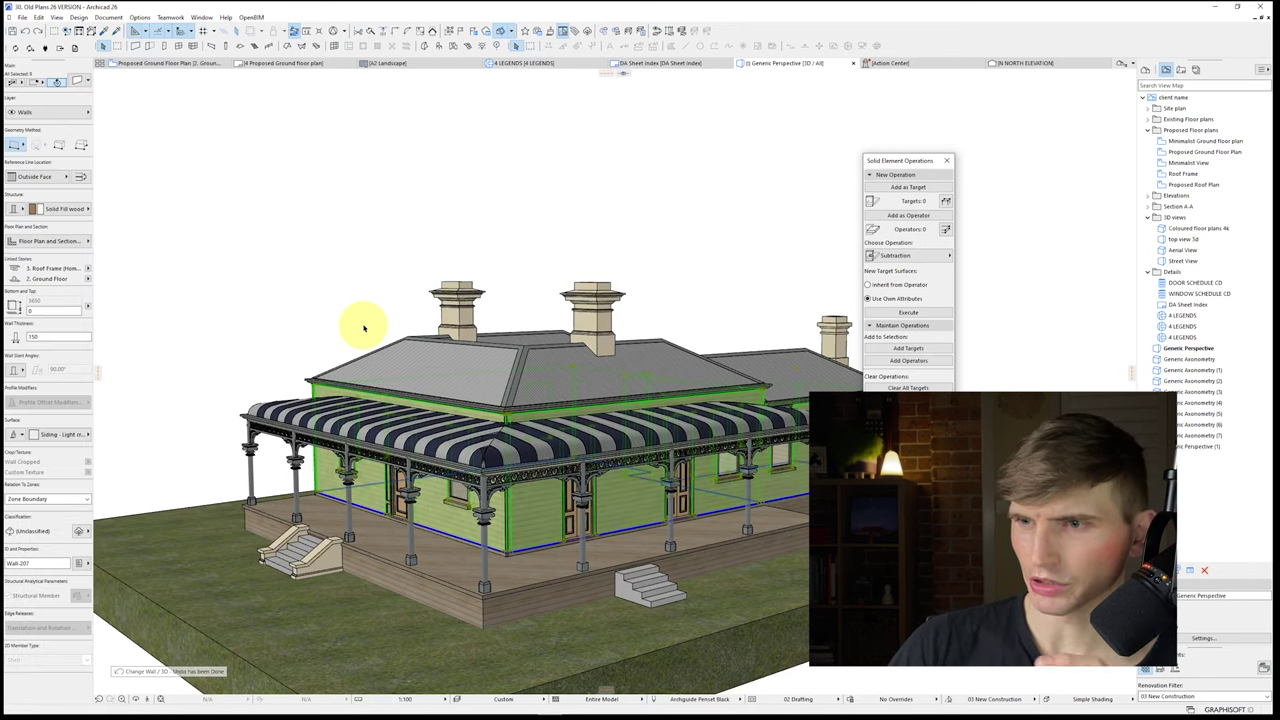
pyautogui.click(337, 275)
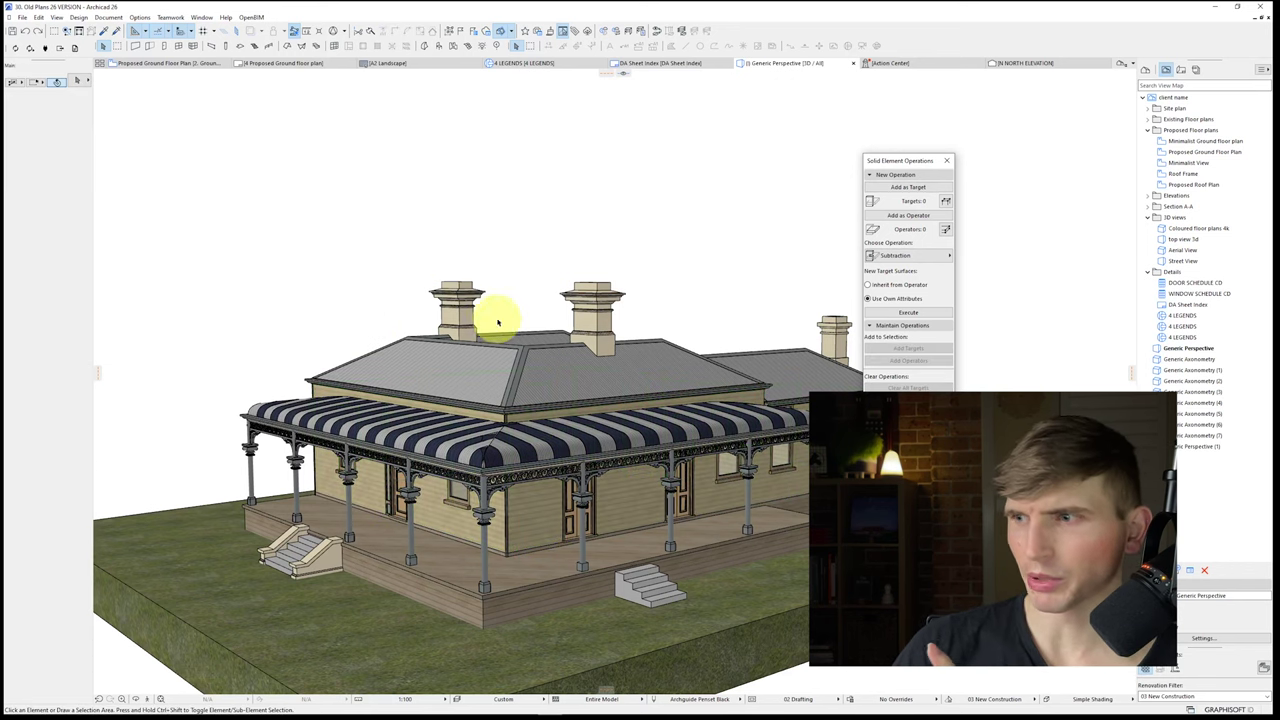
# Step: Open the PhotoRendering settings for the perspective view of the house
pyautogui.keyDown('shift'); pyautogui.moveTo(500, 470); pyautogui.dragTo(506, 446, button='middle'); pyautogui.keyUp('shift')
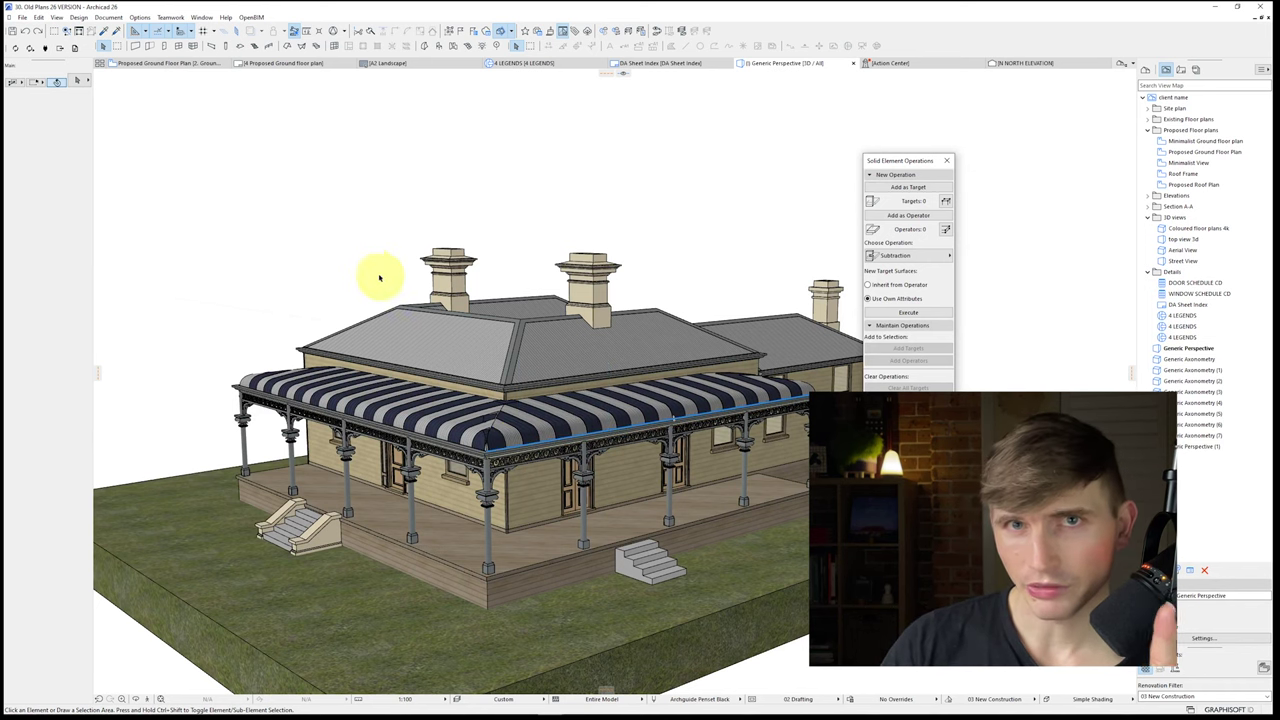
pyautogui.click(139, 17)
pyautogui.moveTo(108, 20)
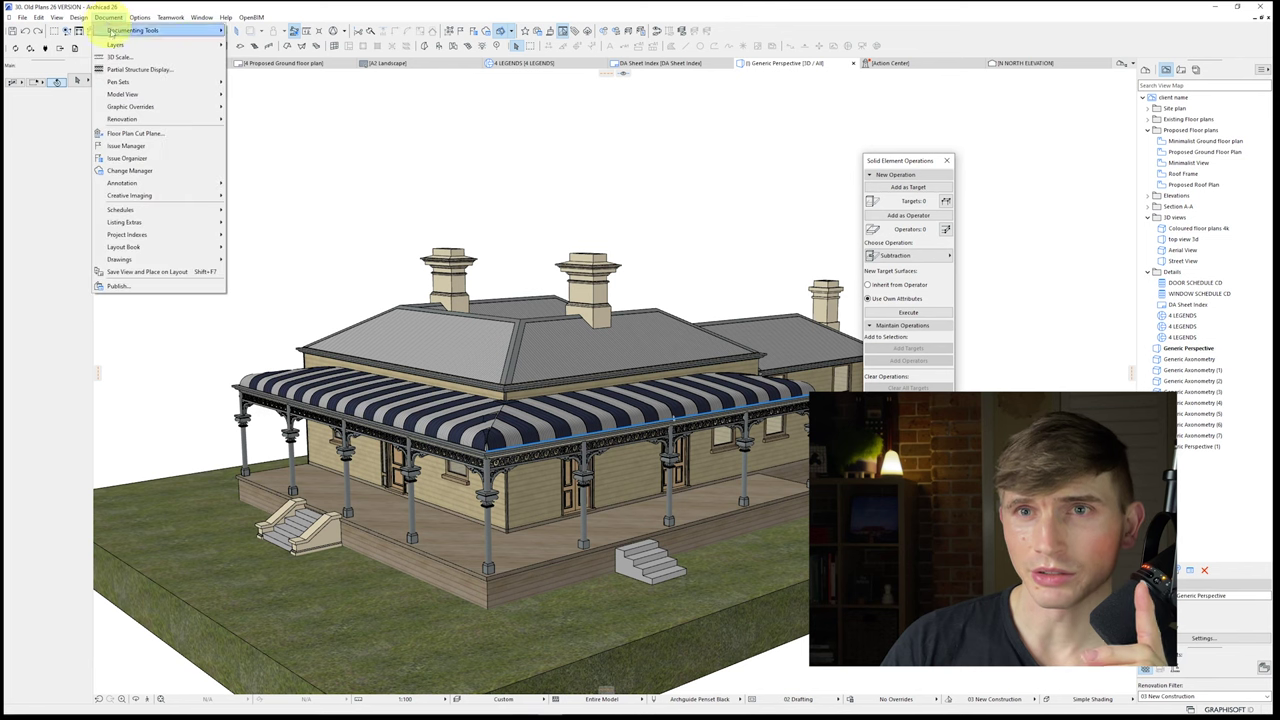
pyautogui.moveTo(188, 200)
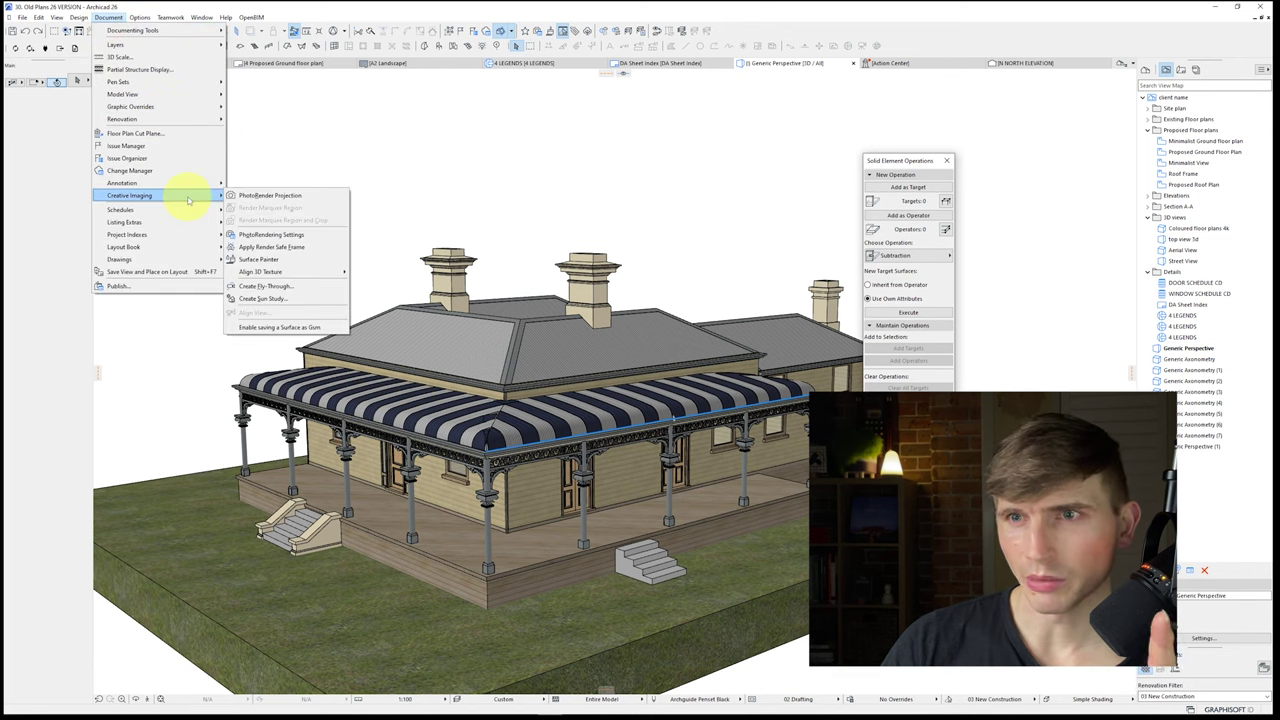
pyautogui.click(275, 236)
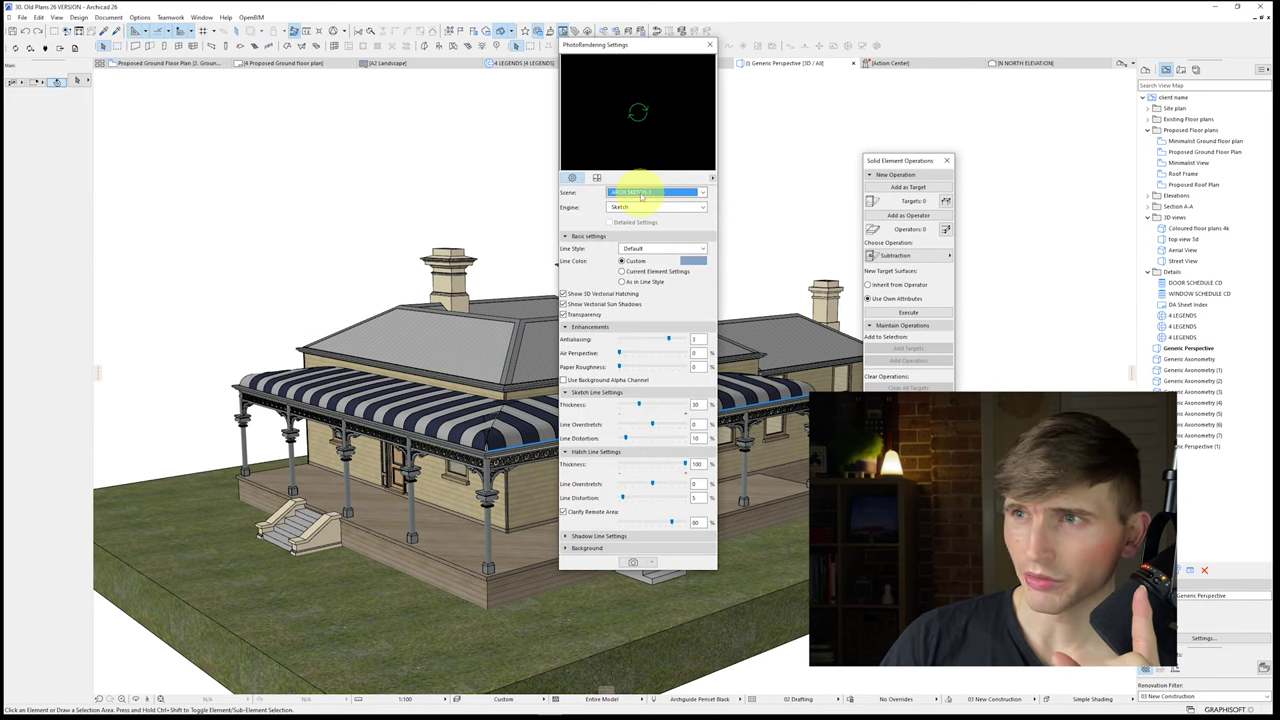
# Step: Choose the ARCH SKETCH scene with the Sketch engine and expand its shadow line settings
pyautogui.click(643, 194)
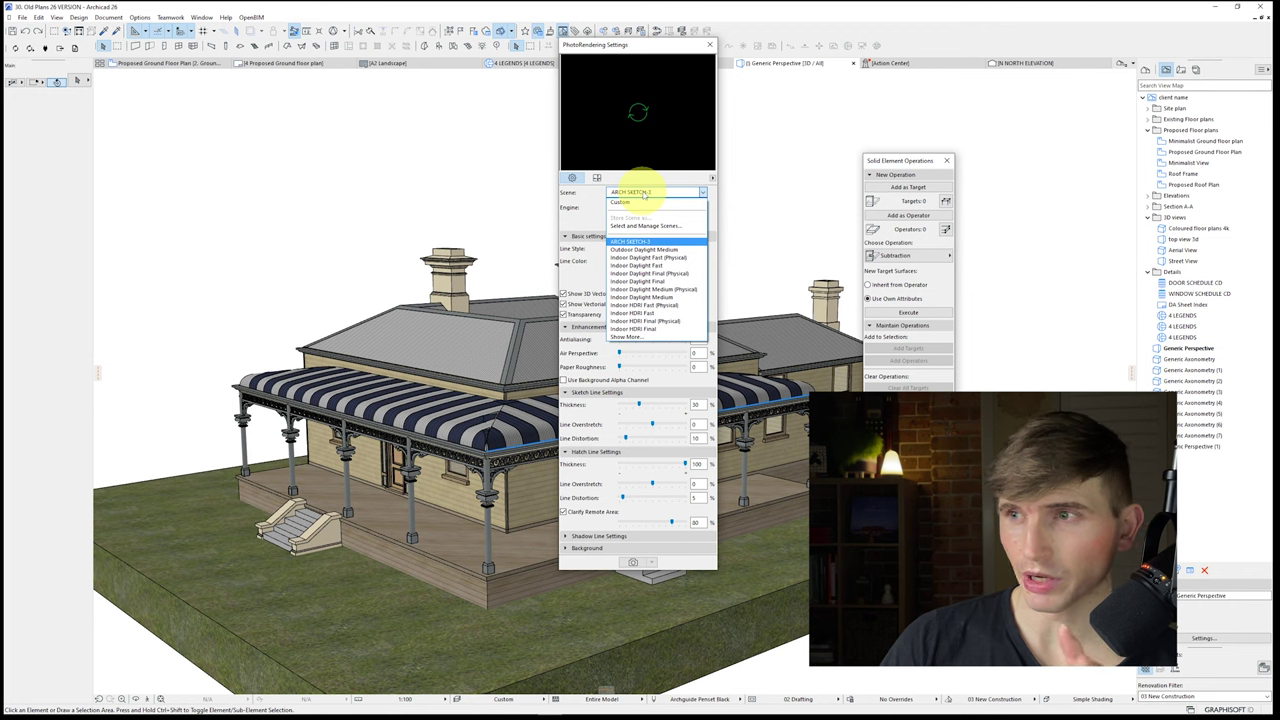
pyautogui.click(594, 207)
pyautogui.click(634, 207)
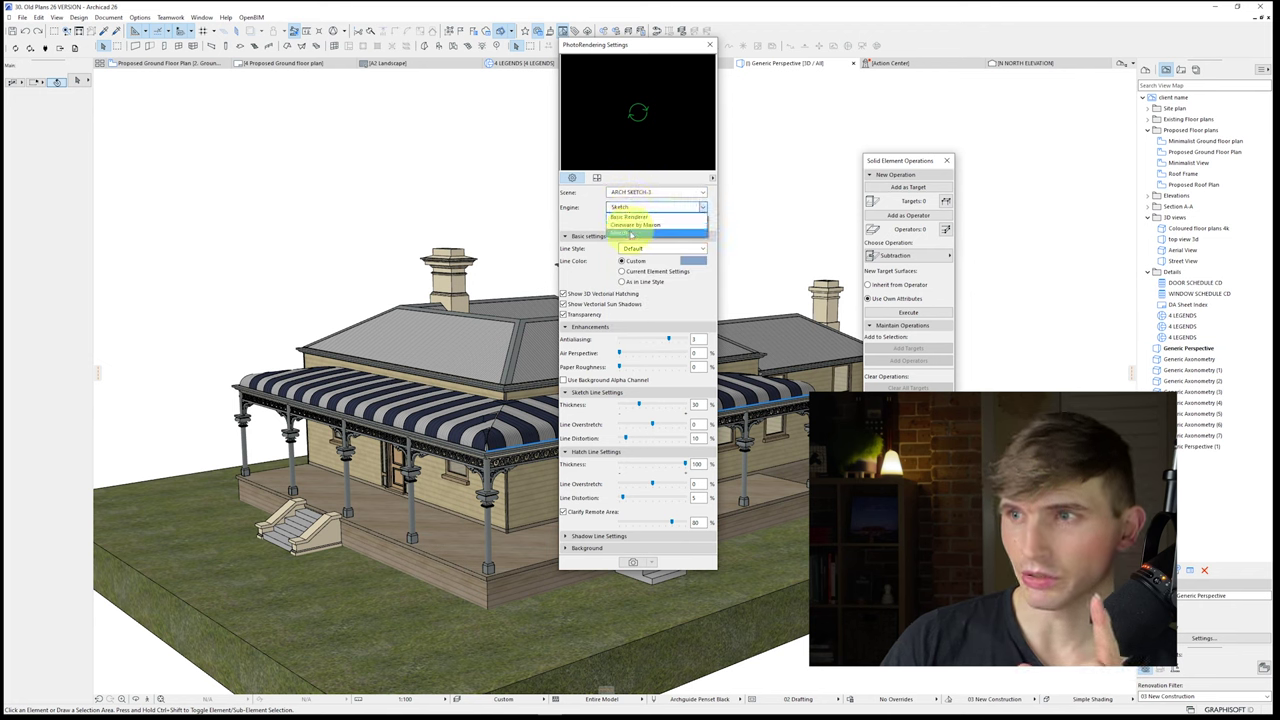
pyautogui.click(628, 233)
pyautogui.click(641, 193)
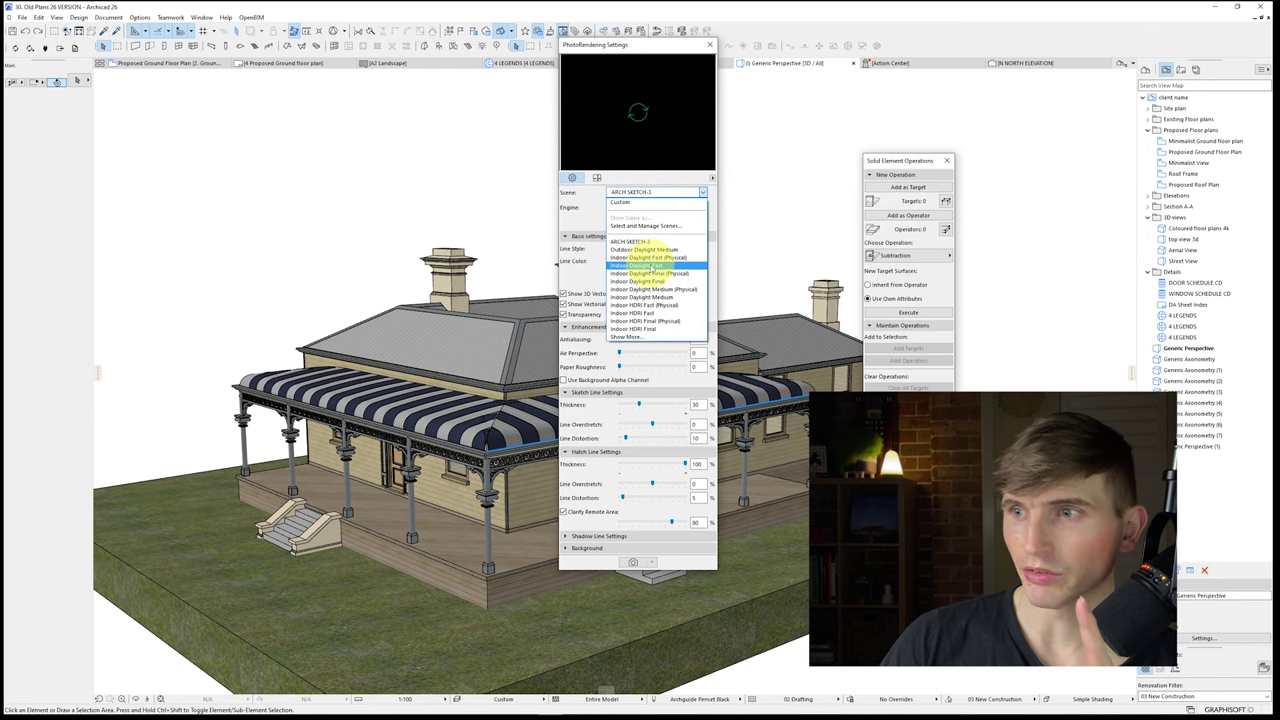
pyautogui.click(637, 243)
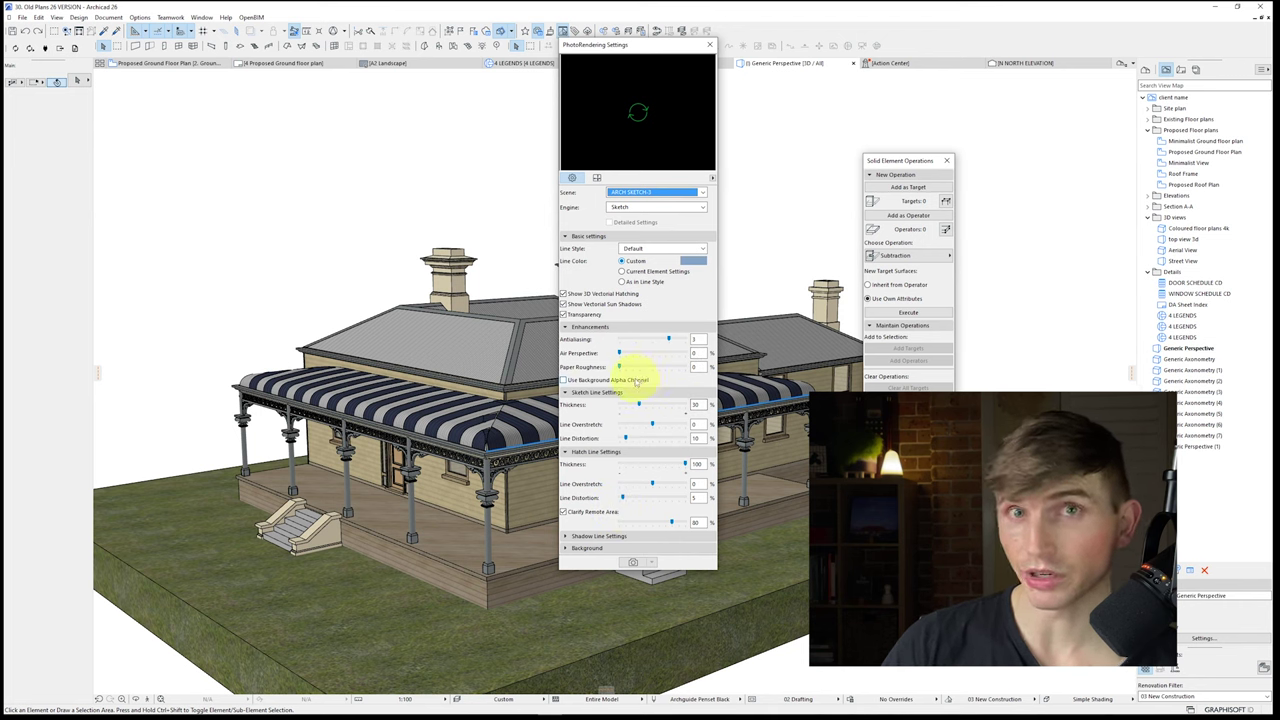
pyautogui.click(572, 536)
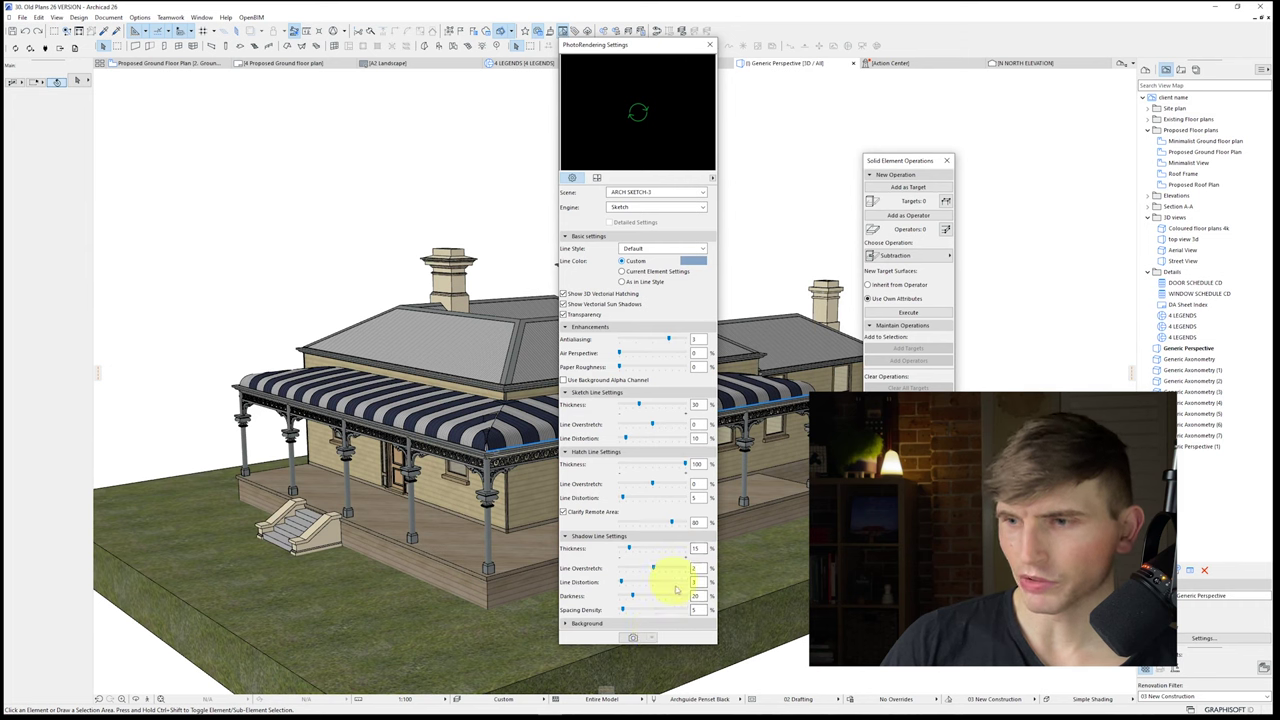
# Step: Set the rendering output to 500 × 375 mm with linked proportions and a resolution of 120 pixels/inch
pyautogui.click(597, 178)
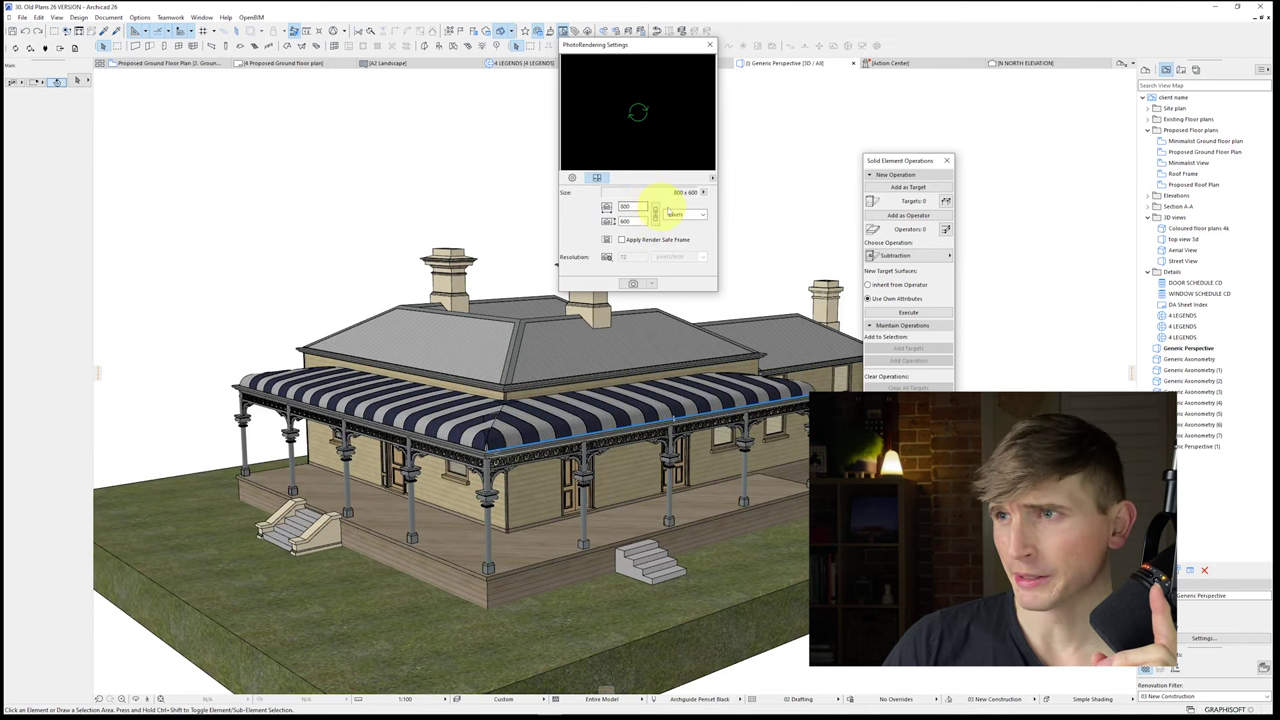
pyautogui.click(672, 214)
pyautogui.click(694, 234)
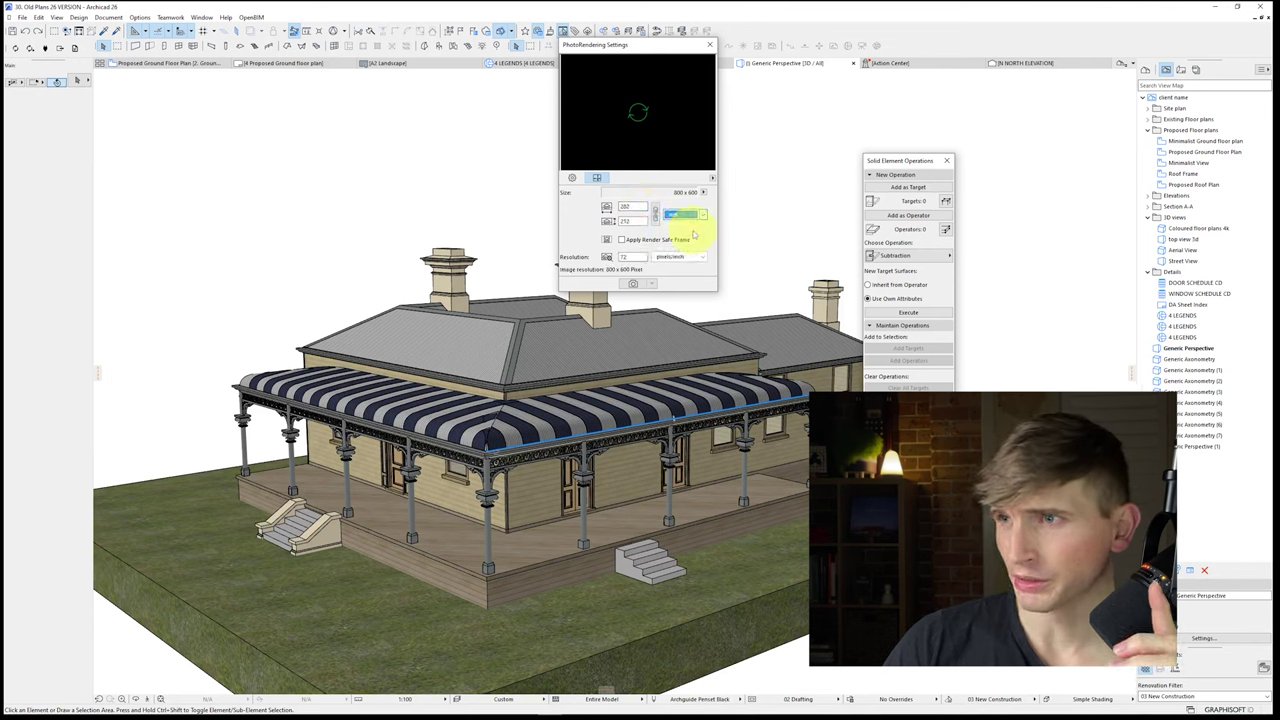
pyautogui.moveTo(639, 257); pyautogui.dragTo(501, 250)
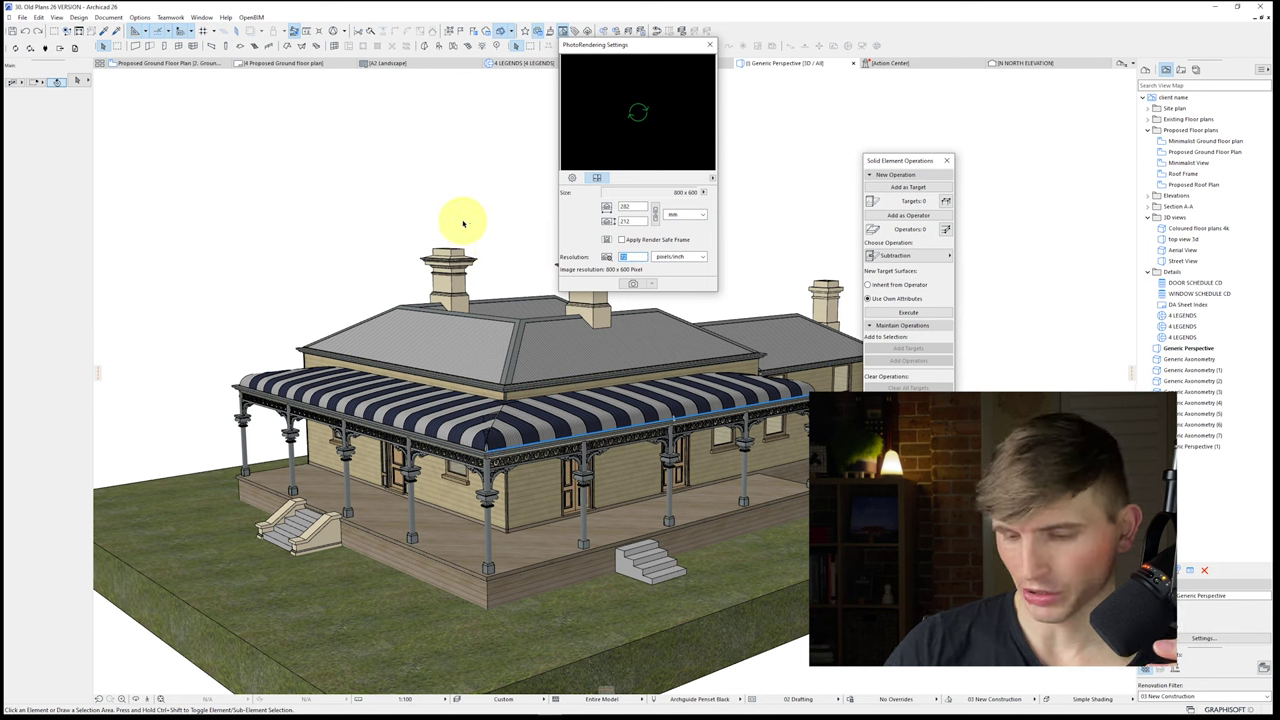
pyautogui.write('120')
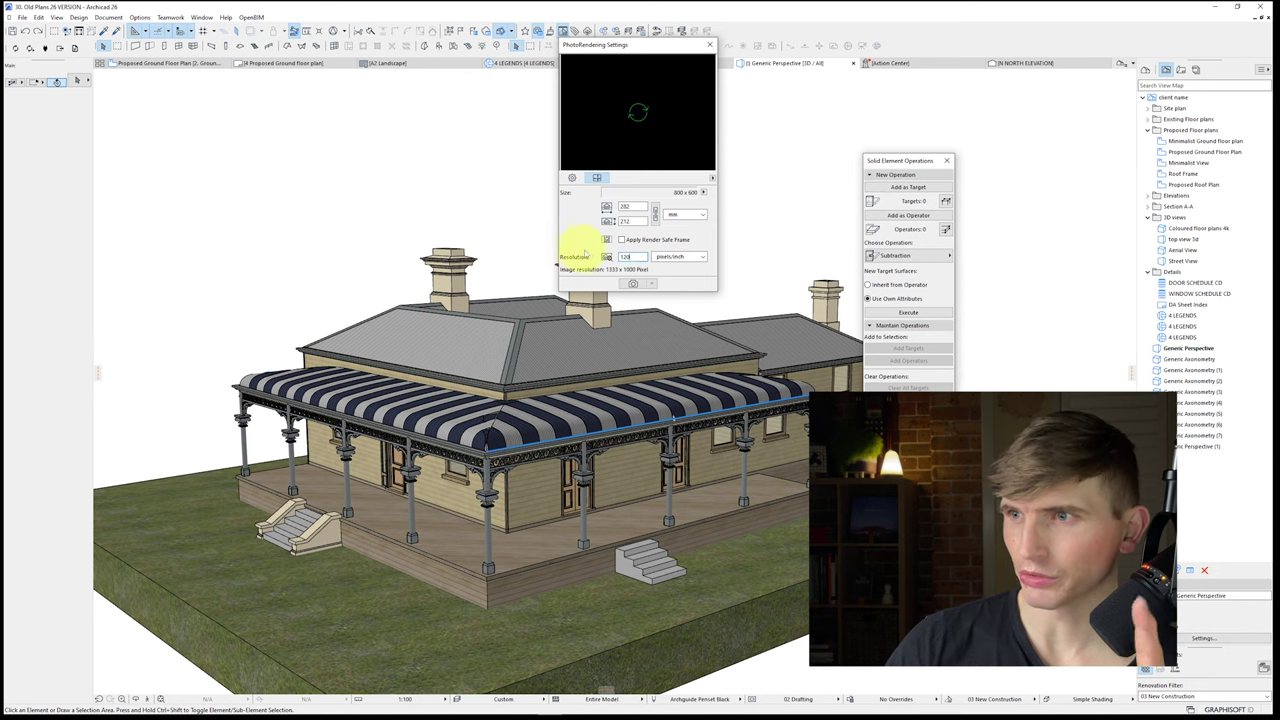
pyautogui.moveTo(644, 207); pyautogui.dragTo(531, 209)
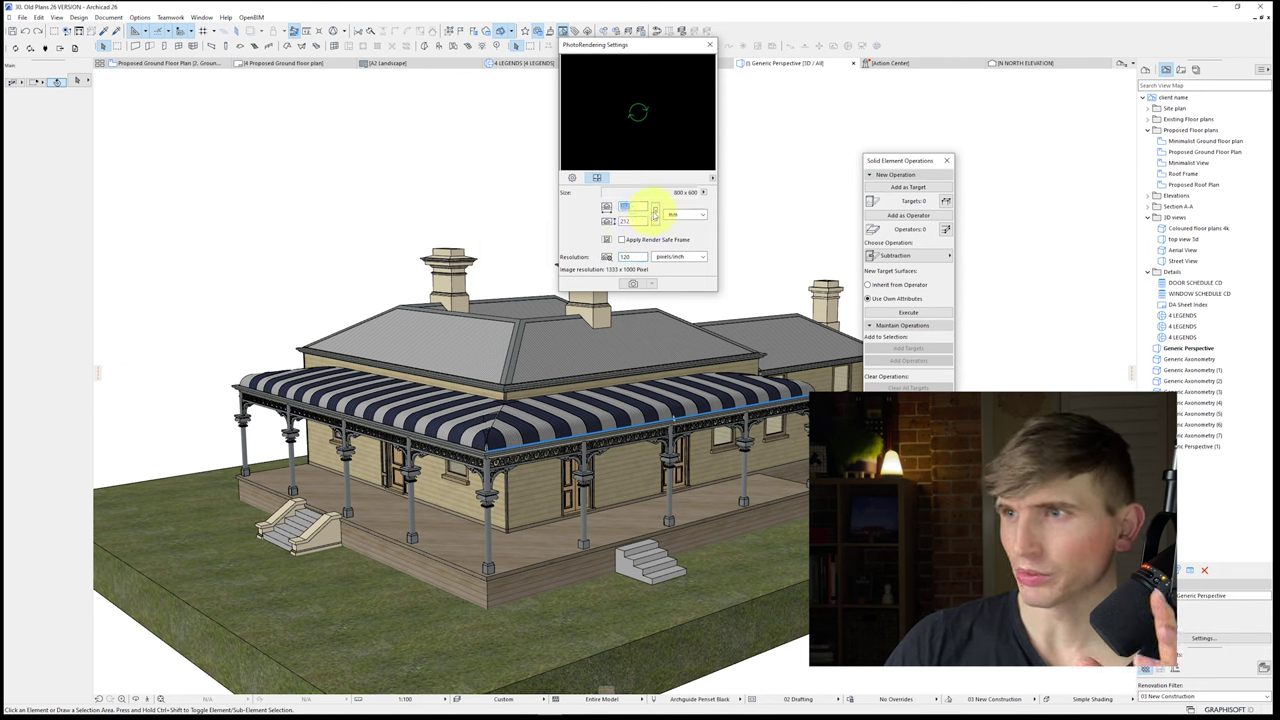
pyautogui.click(655, 213)
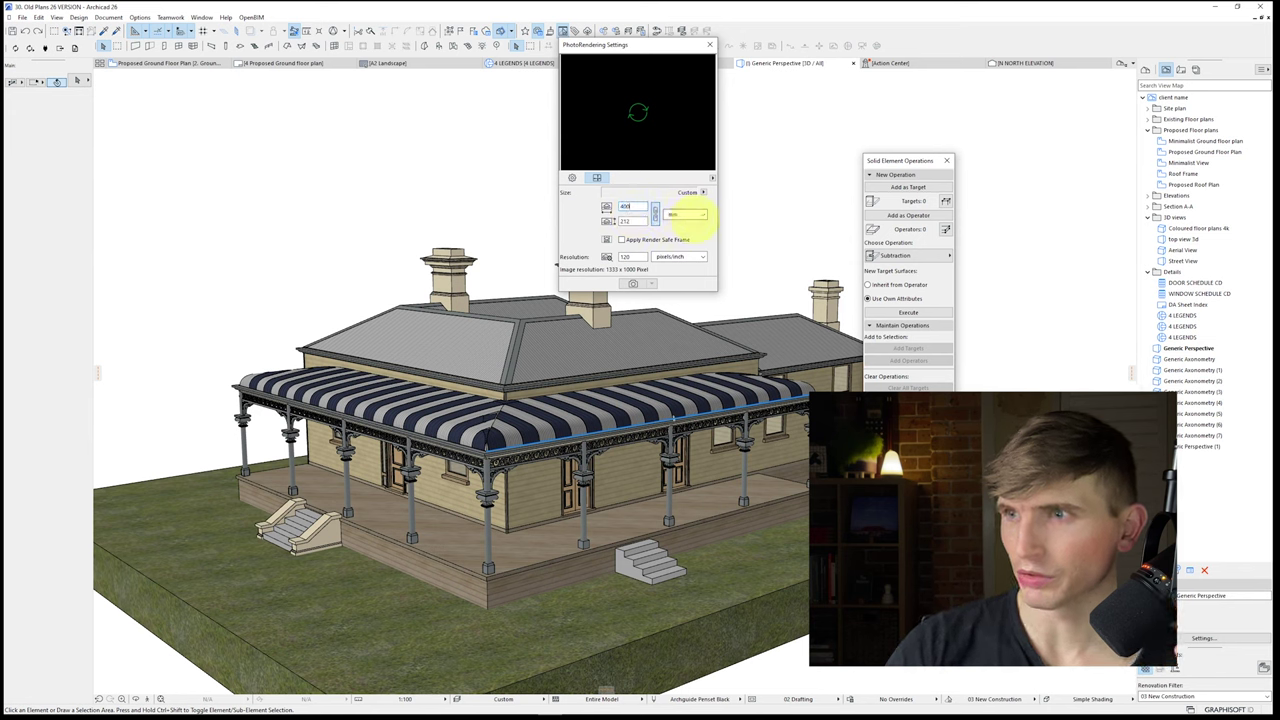
pyautogui.click(686, 214)
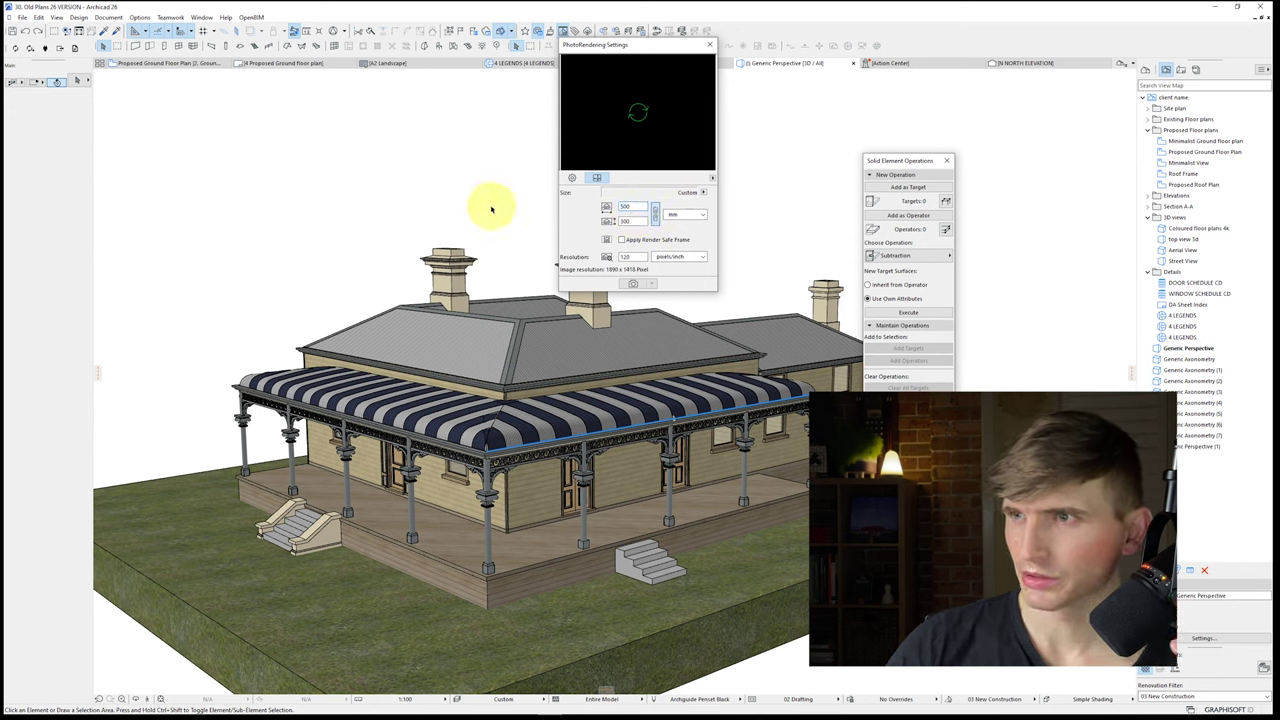
pyautogui.press('Tab')
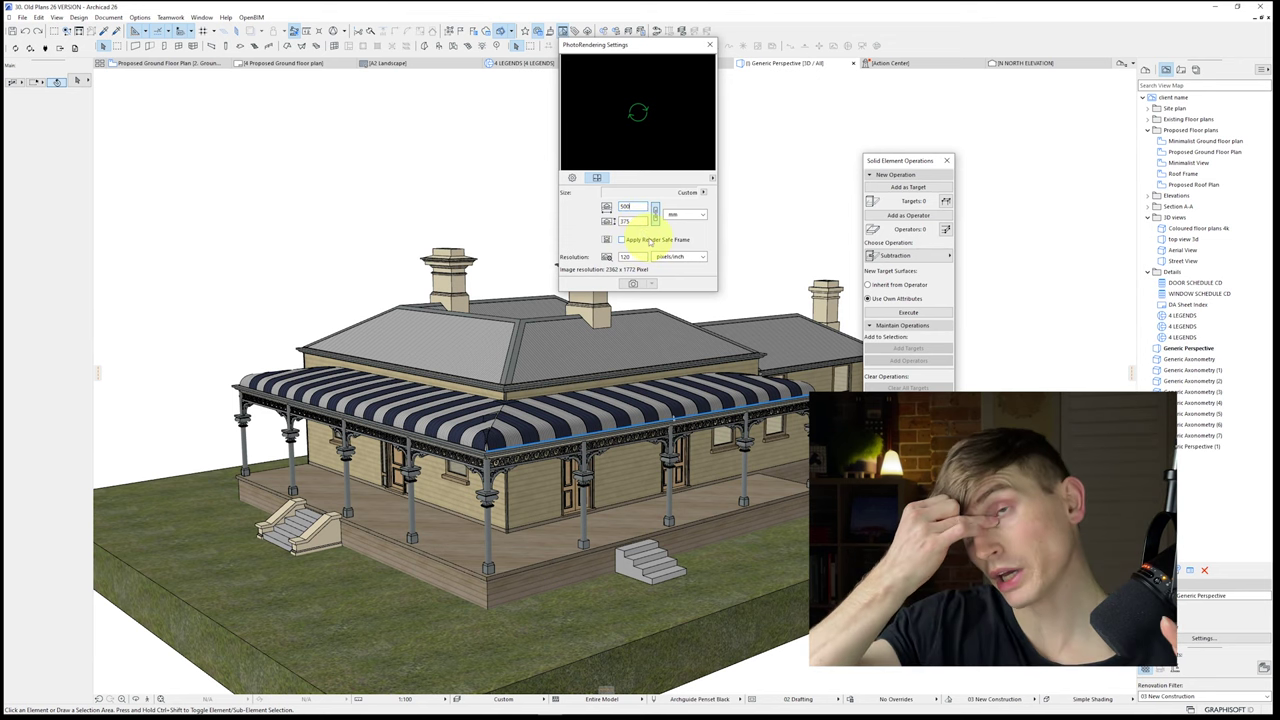
# Step: Frame the whole house and site from a higher angle, redefine the Generic Perspective view with the current window settings and reopen it
pyautogui.click(444, 197)
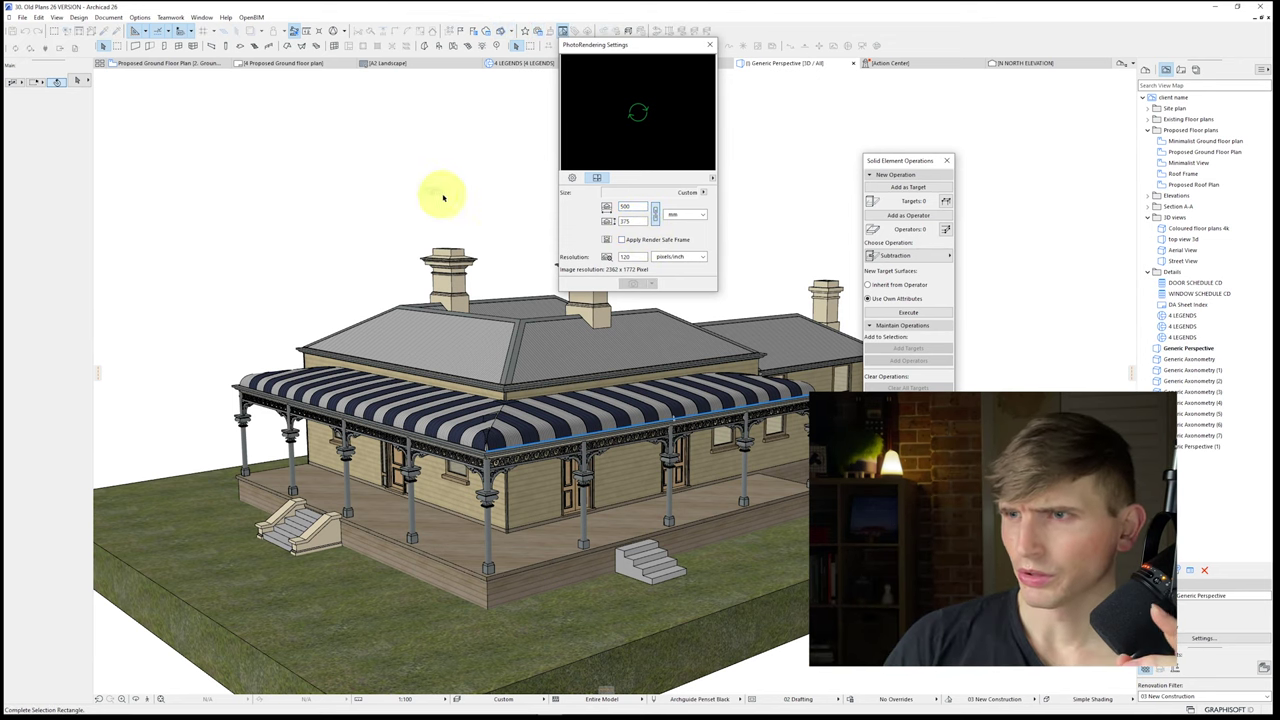
pyautogui.click(418, 191)
pyautogui.keyDown('shift'); pyautogui.moveTo(385, 301); pyautogui.dragTo(402, 323, button='middle'); pyautogui.keyUp('shift')
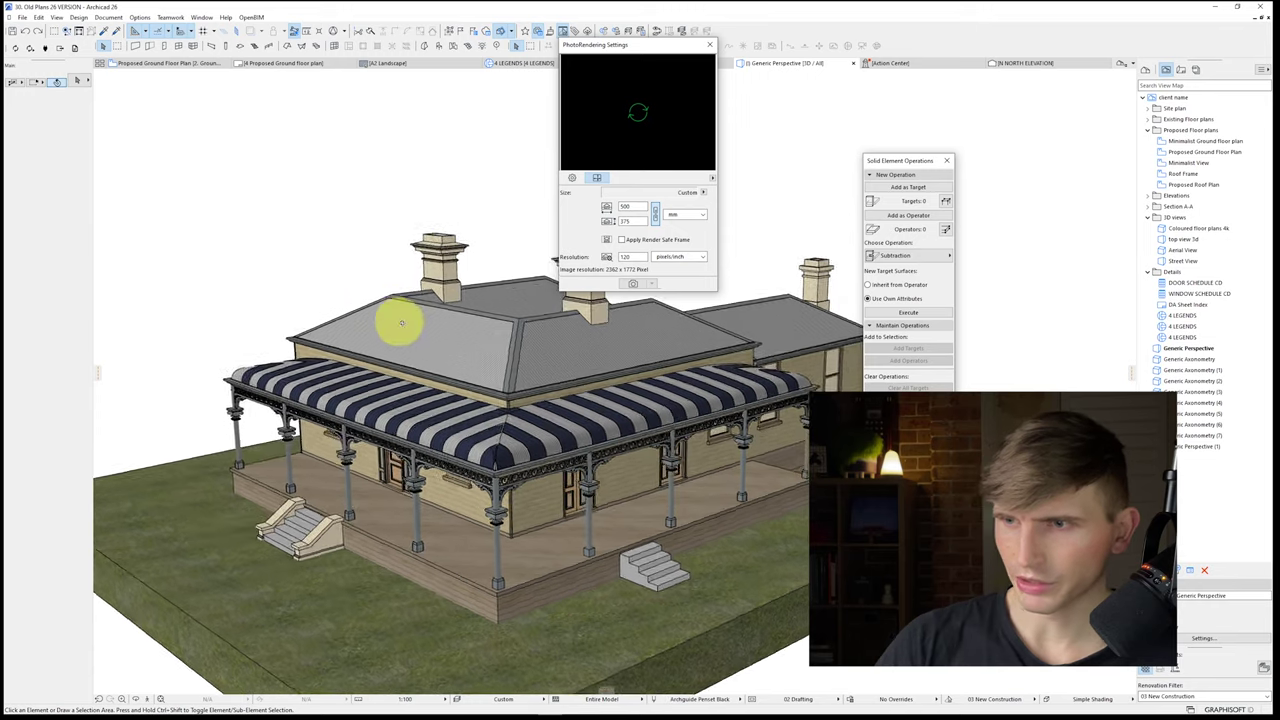
pyautogui.scroll(-4, 401, 322)
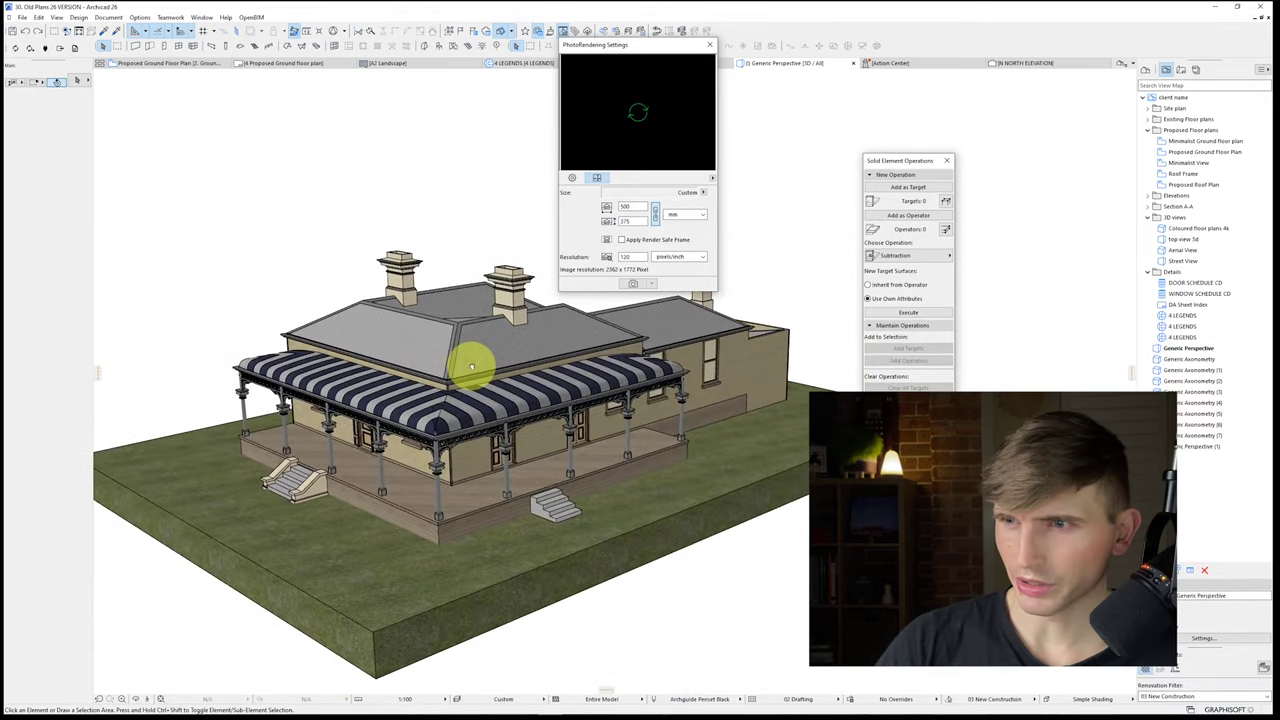
pyautogui.keyDown('shift'); pyautogui.moveTo(458, 365); pyautogui.dragTo(491, 375, button='middle'); pyautogui.keyUp('shift')
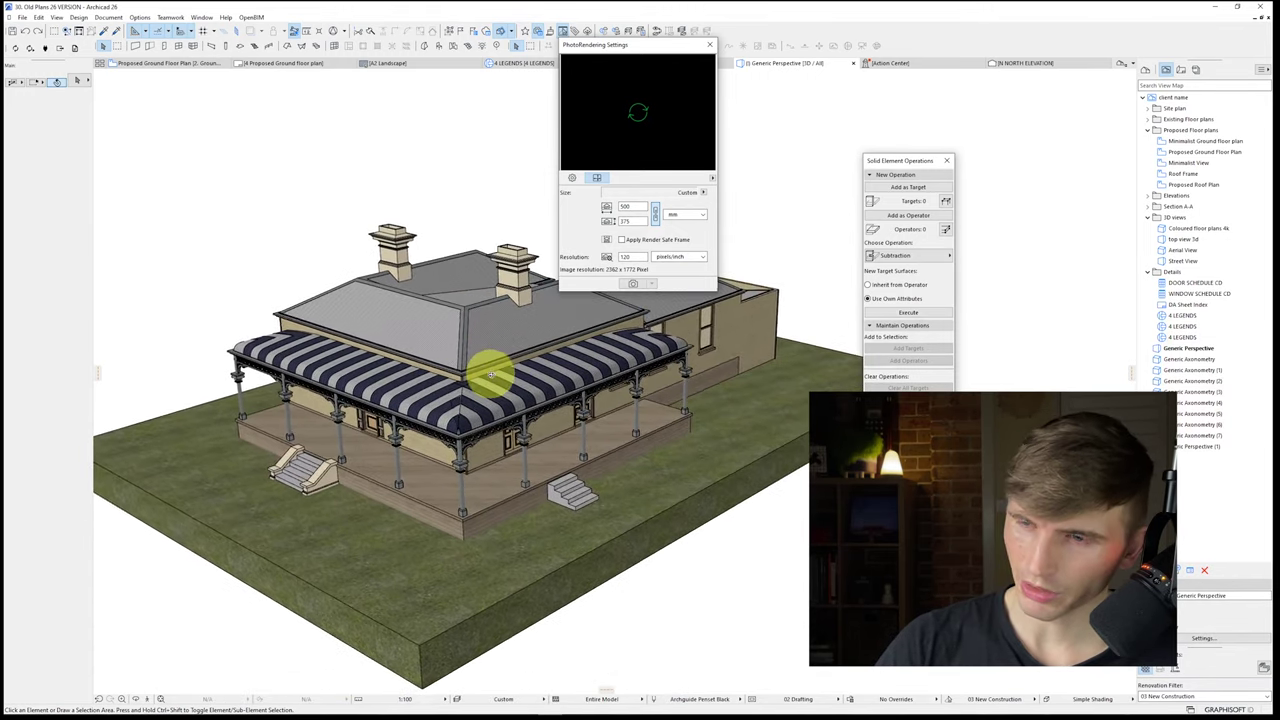
pyautogui.scroll(1, 469, 389)
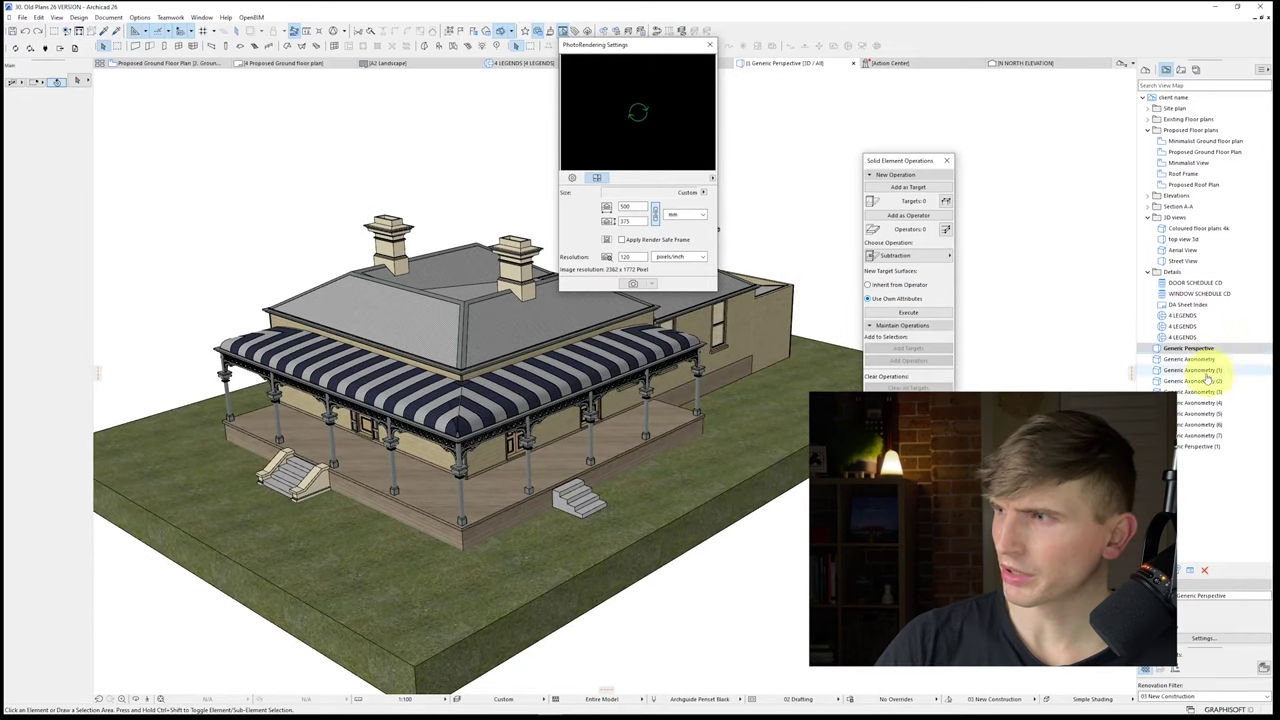
pyautogui.rightClick(1184, 353)
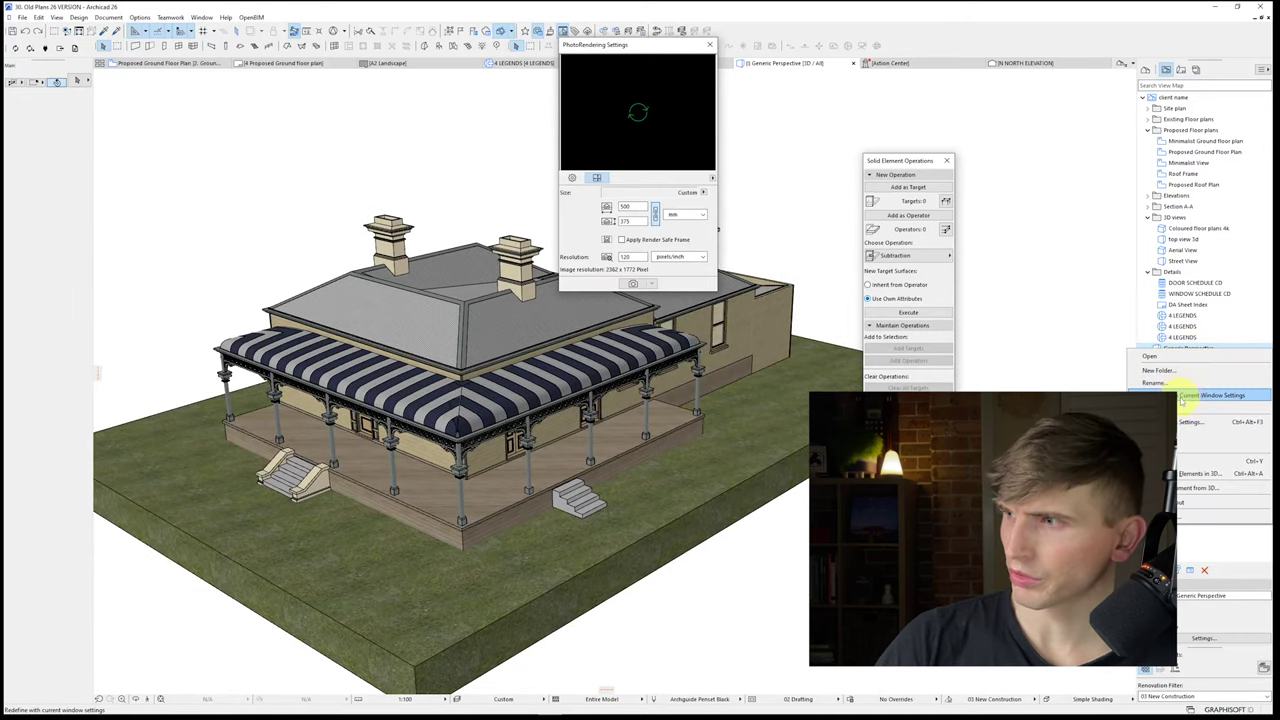
pyautogui.click(1191, 396)
pyautogui.doubleClick(1184, 351)
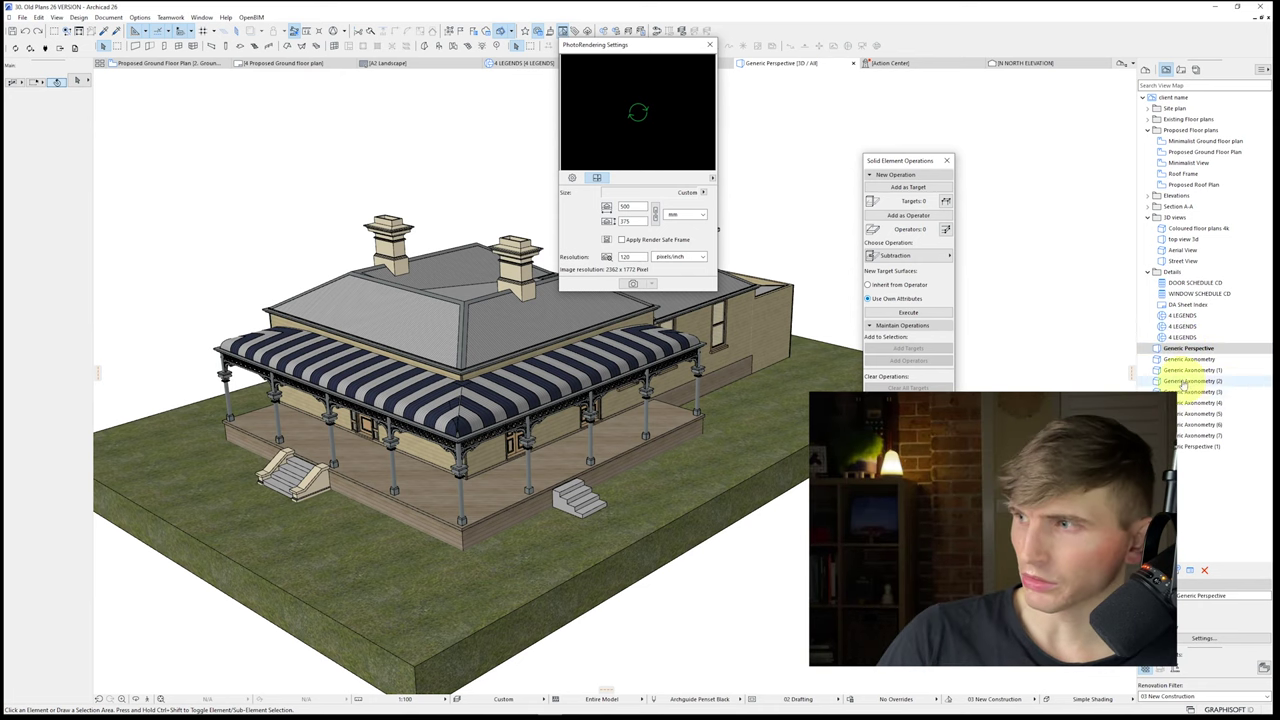
# Step: Open the Generic Axonometry view and render it with its stored photorendering settings
pyautogui.click(1189, 362)
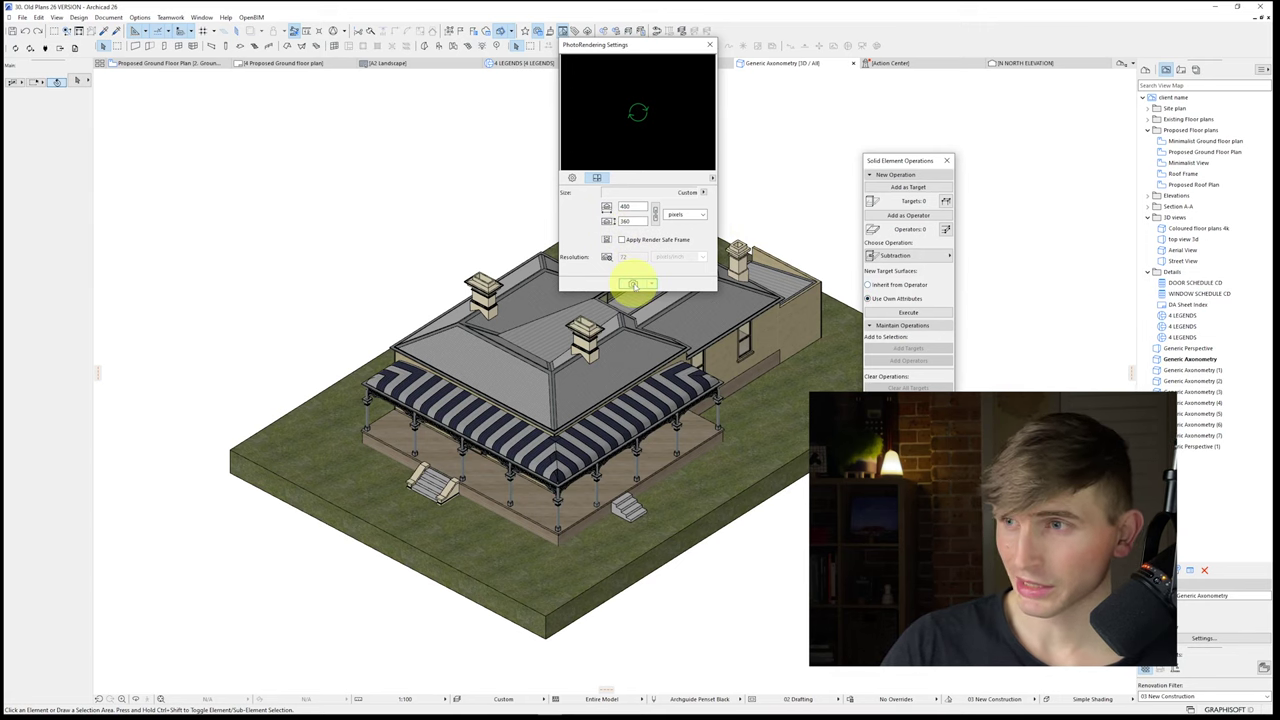
pyautogui.click(632, 284)
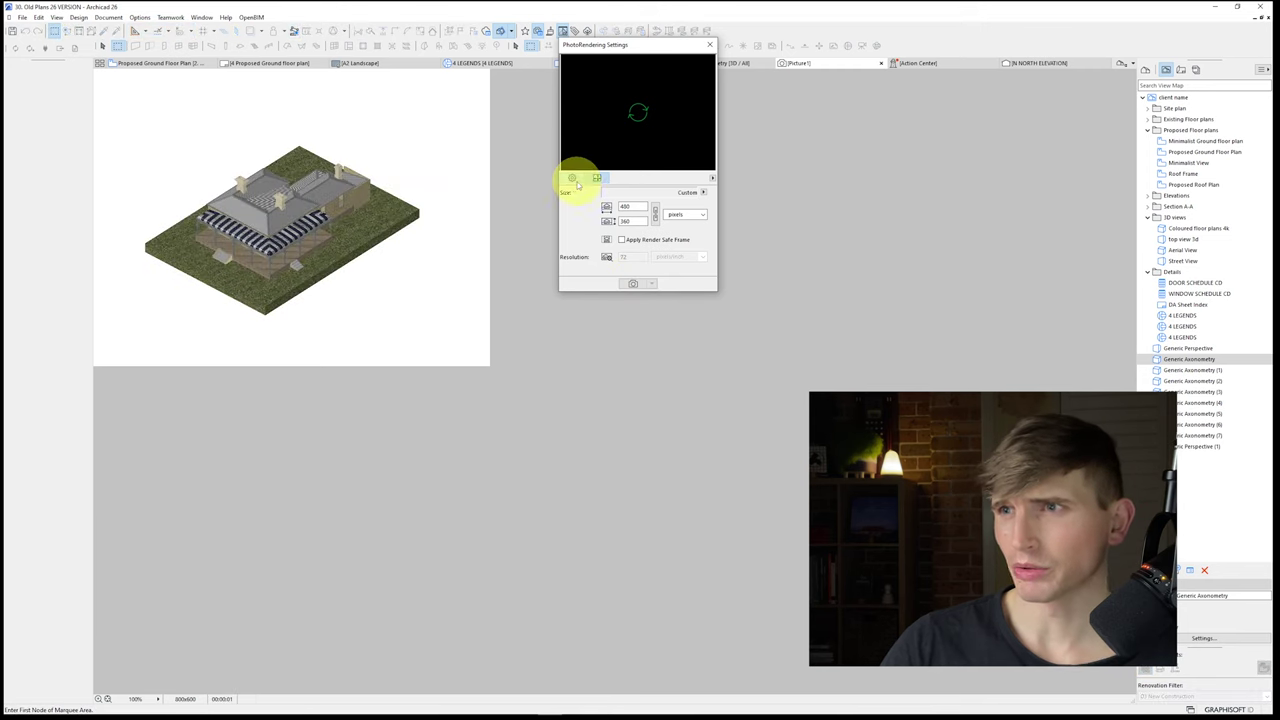
# Step: Choose the ARCH SKETCH scene with the Sketch engine for the axonometric rendering
pyautogui.click(572, 178)
pyautogui.click(628, 193)
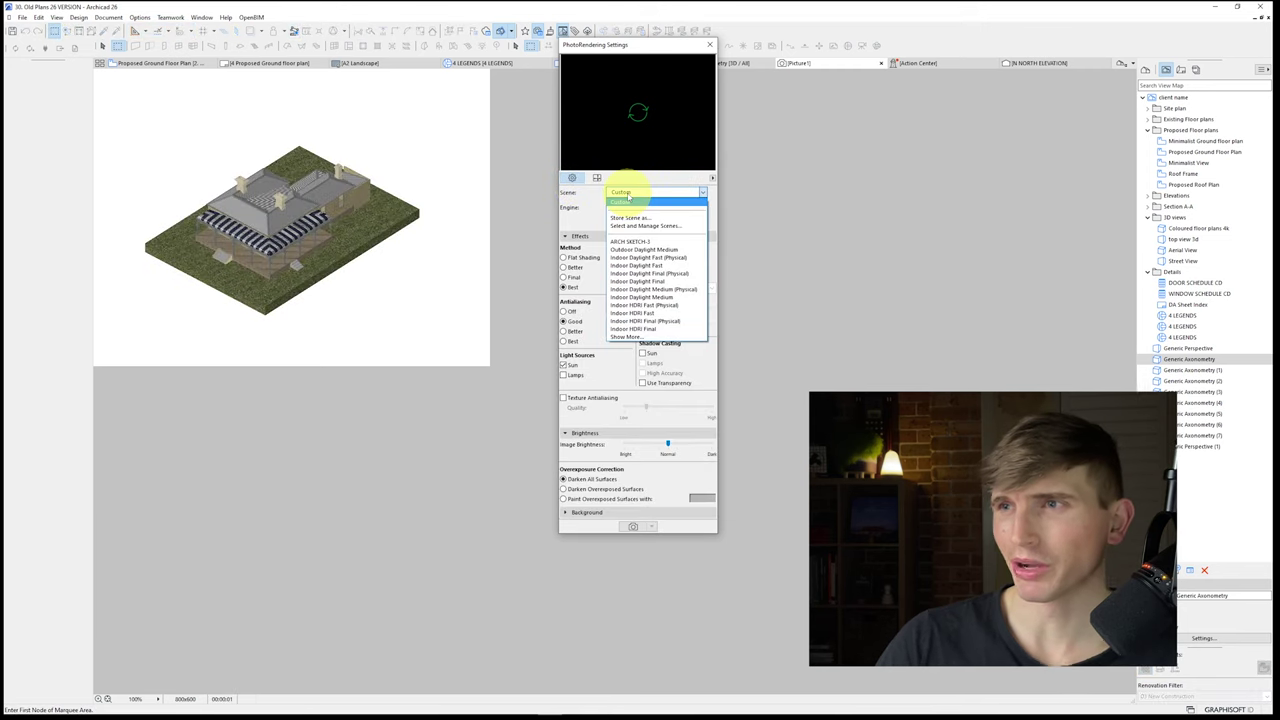
pyautogui.click(636, 243)
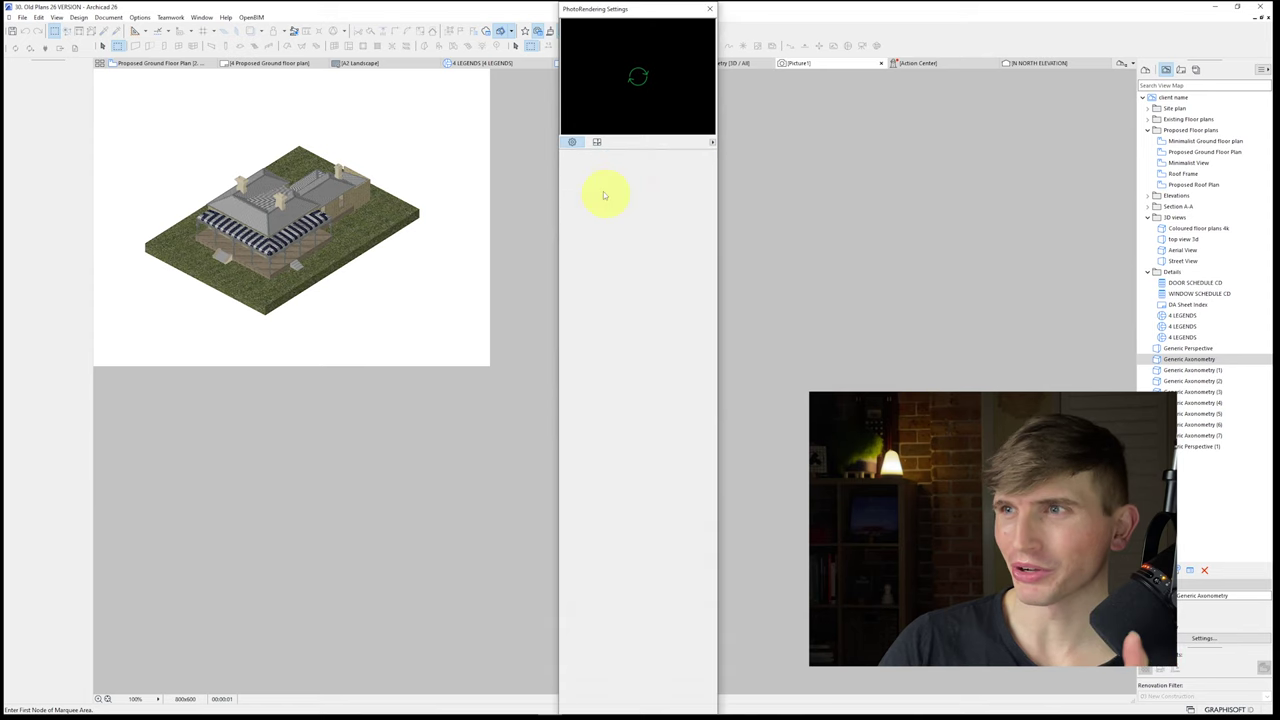
pyautogui.click(597, 142)
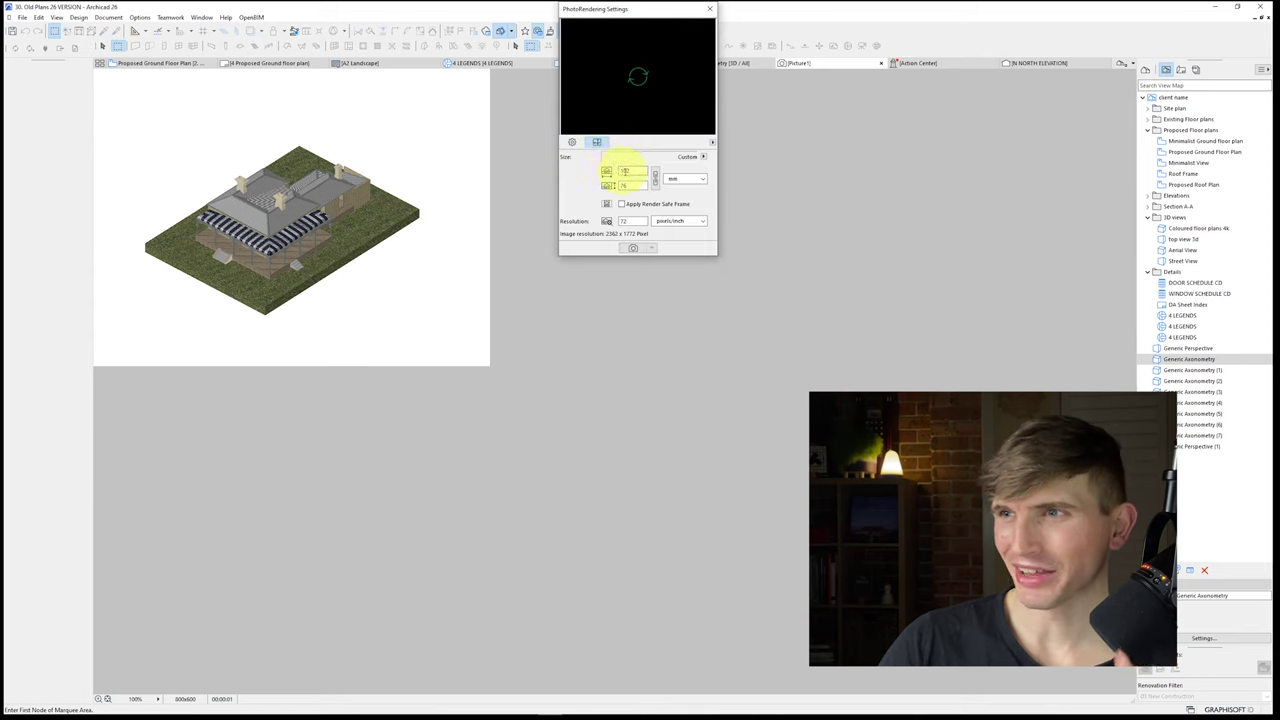
pyautogui.click(570, 143)
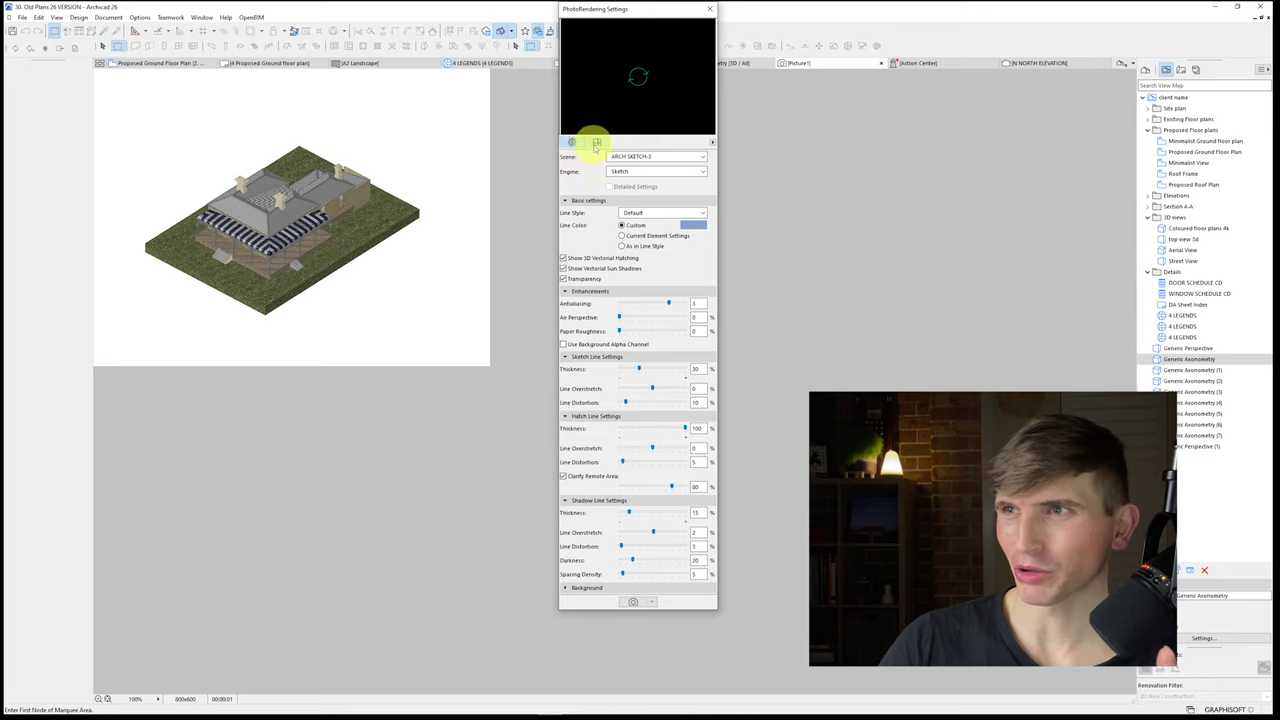
# Step: Set a linked rendering size of 500 × 375 mm at 120 pixels/inch and render the axonometric view
pyautogui.click(597, 142)
pyautogui.click(656, 180)
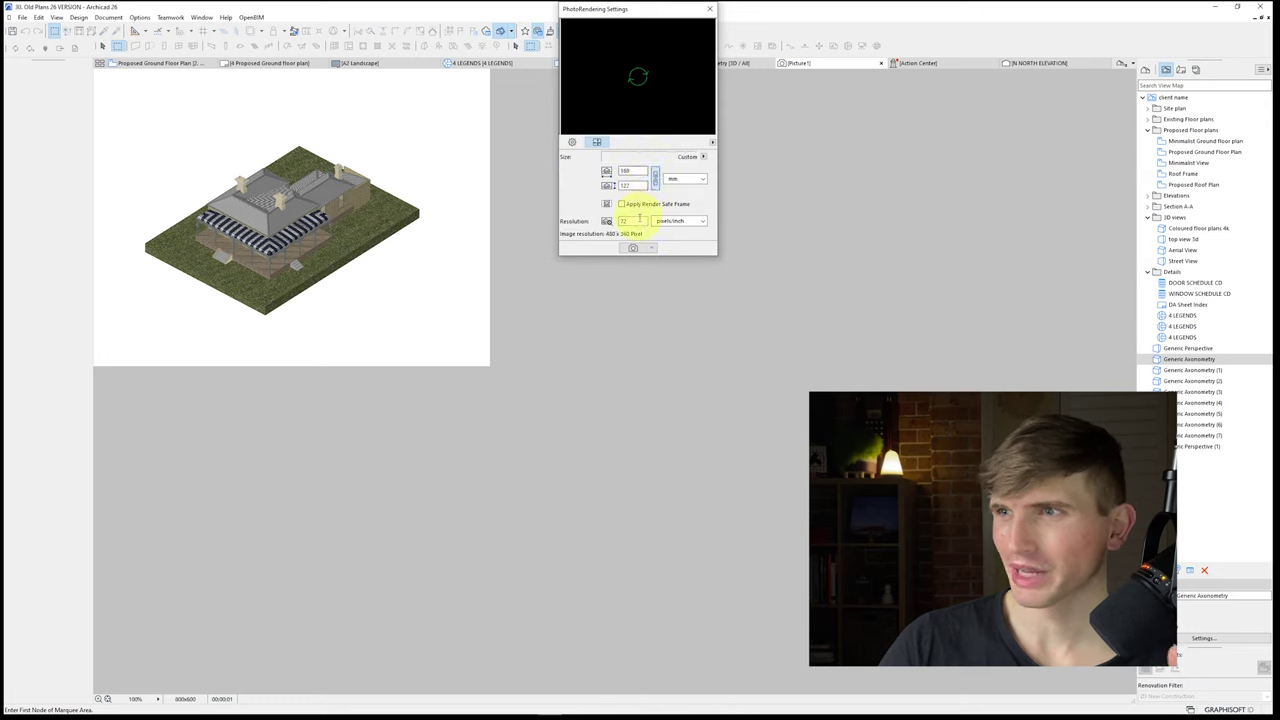
pyautogui.moveTo(643, 221); pyautogui.dragTo(485, 178)
pyautogui.write('12120')
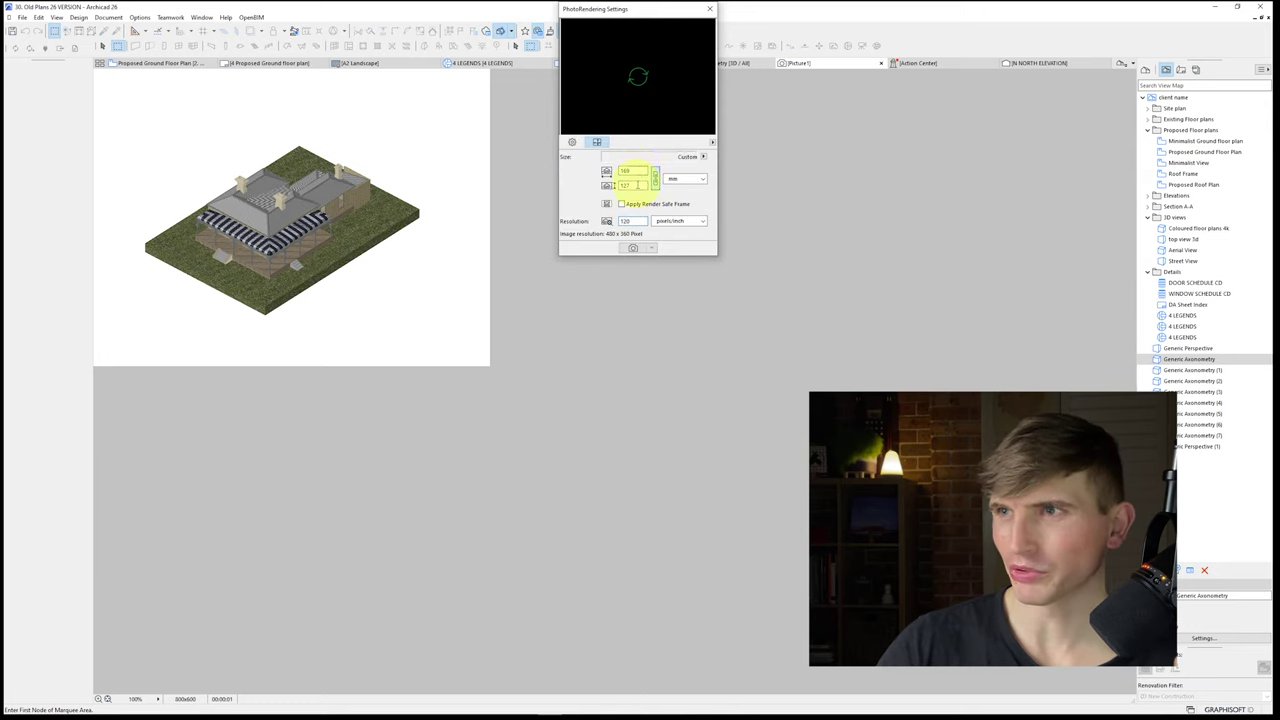
pyautogui.doubleClick(633, 171)
pyautogui.write('500')
pyautogui.press('Tab')
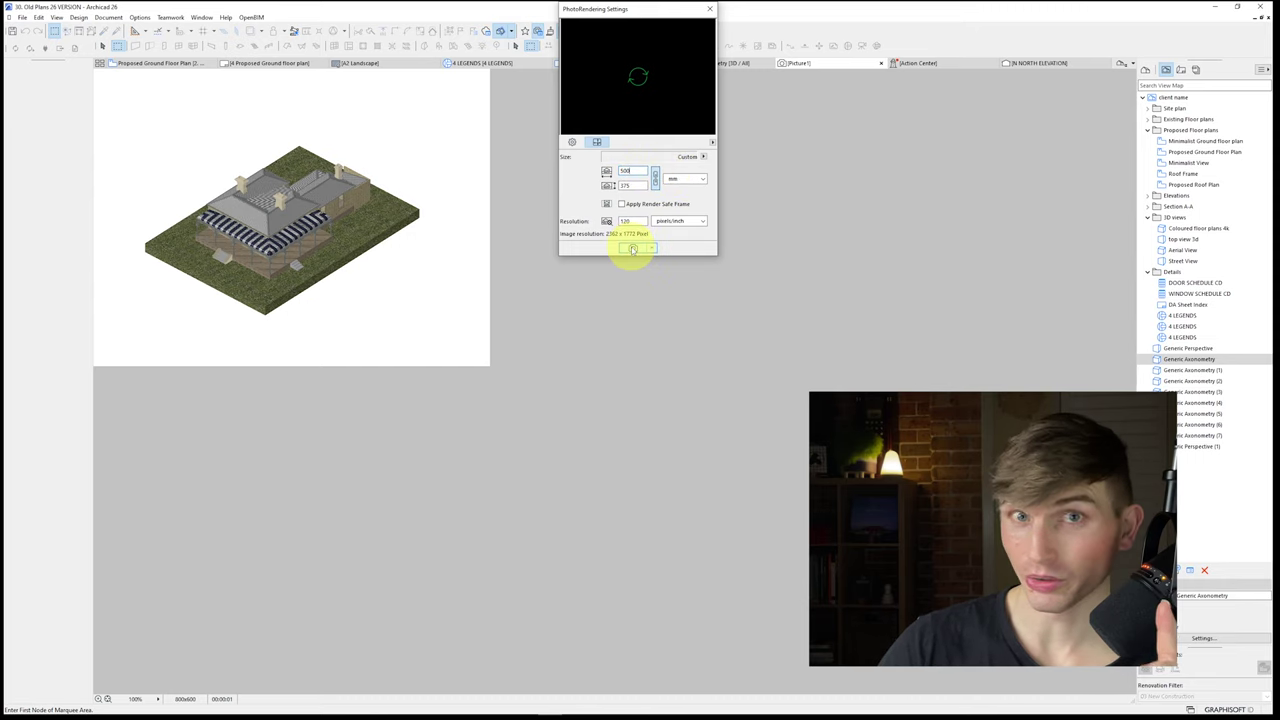
pyautogui.click(633, 249)
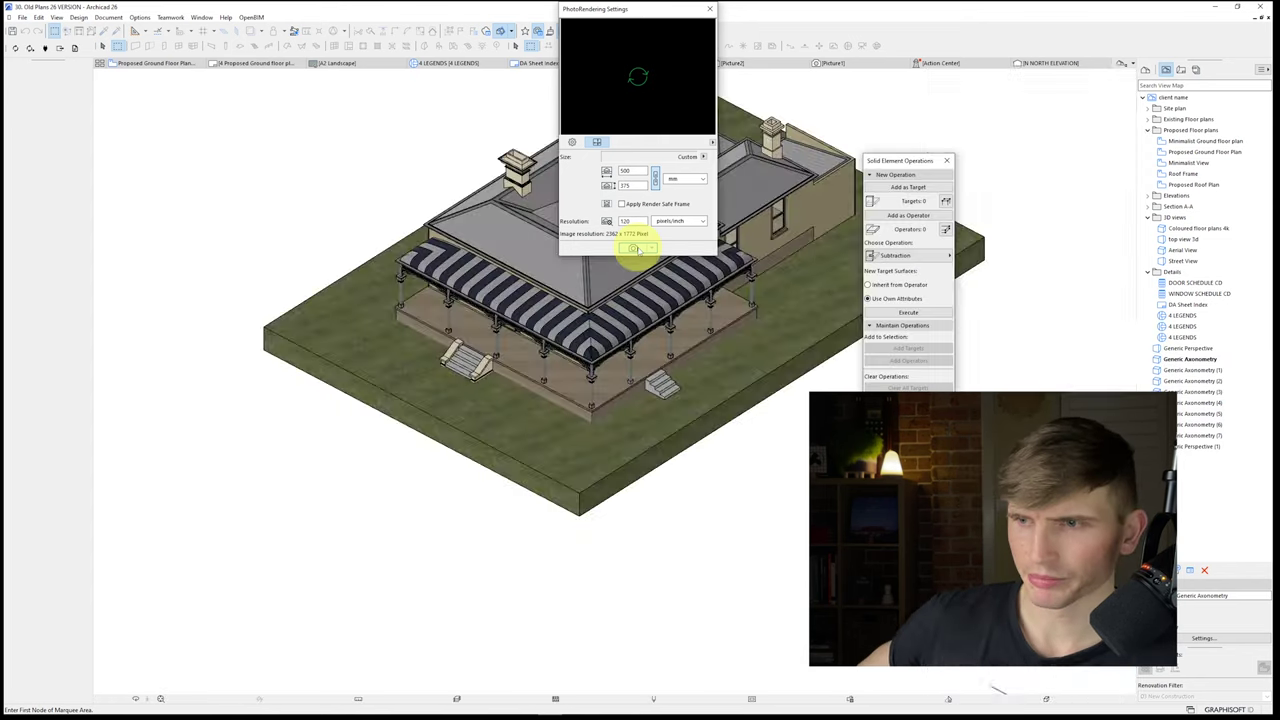
# Step: Replace the site mesh's grass surface with a plain white one found by filtering the surfaces for "Ren"
pyautogui.click(491, 394)
pyautogui.click(57, 306)
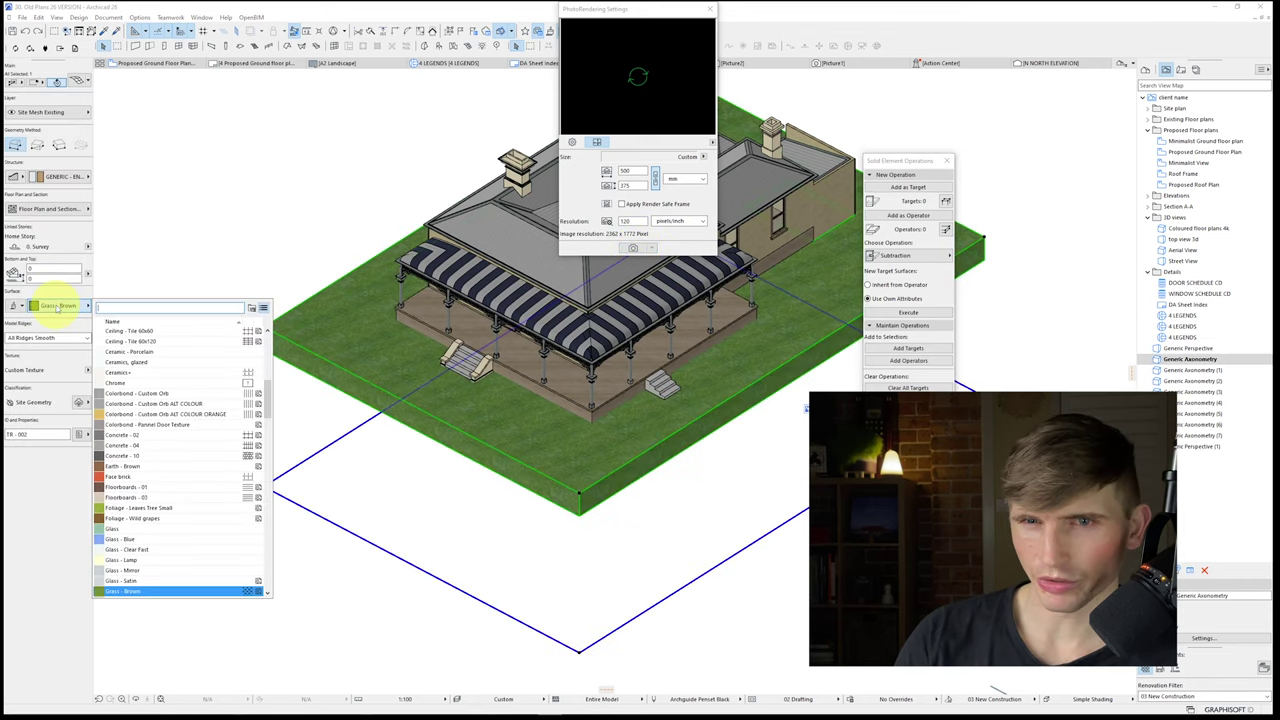
pyautogui.scroll(-3, 206, 525)
pyautogui.scroll(-2, 207, 536)
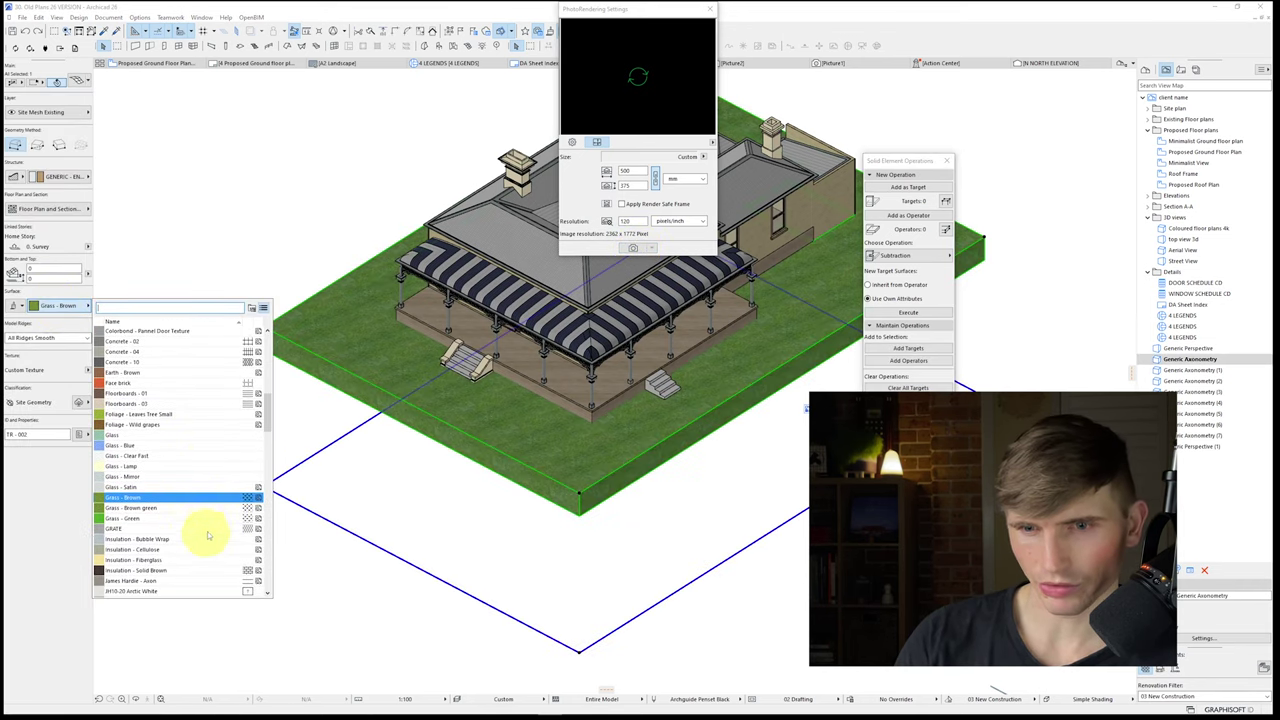
pyautogui.scroll(2, 194, 471)
pyautogui.write('R')
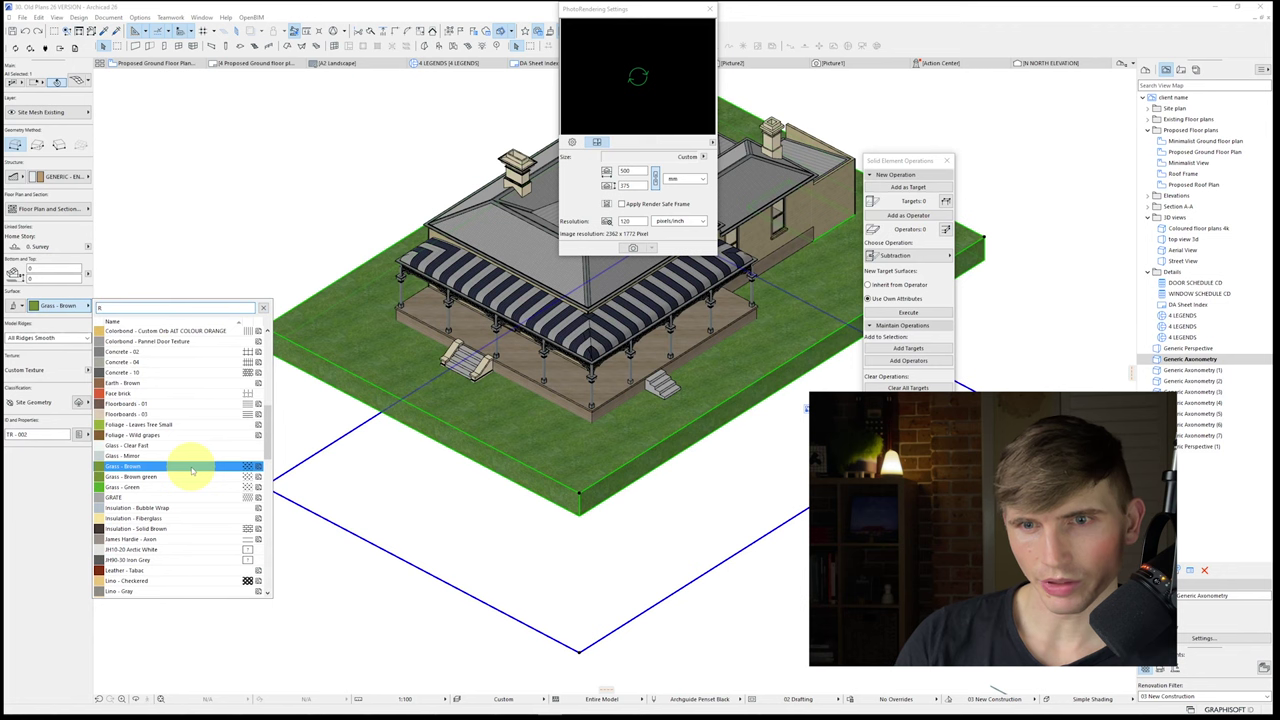
pyautogui.write('en')
pyautogui.click(202, 334)
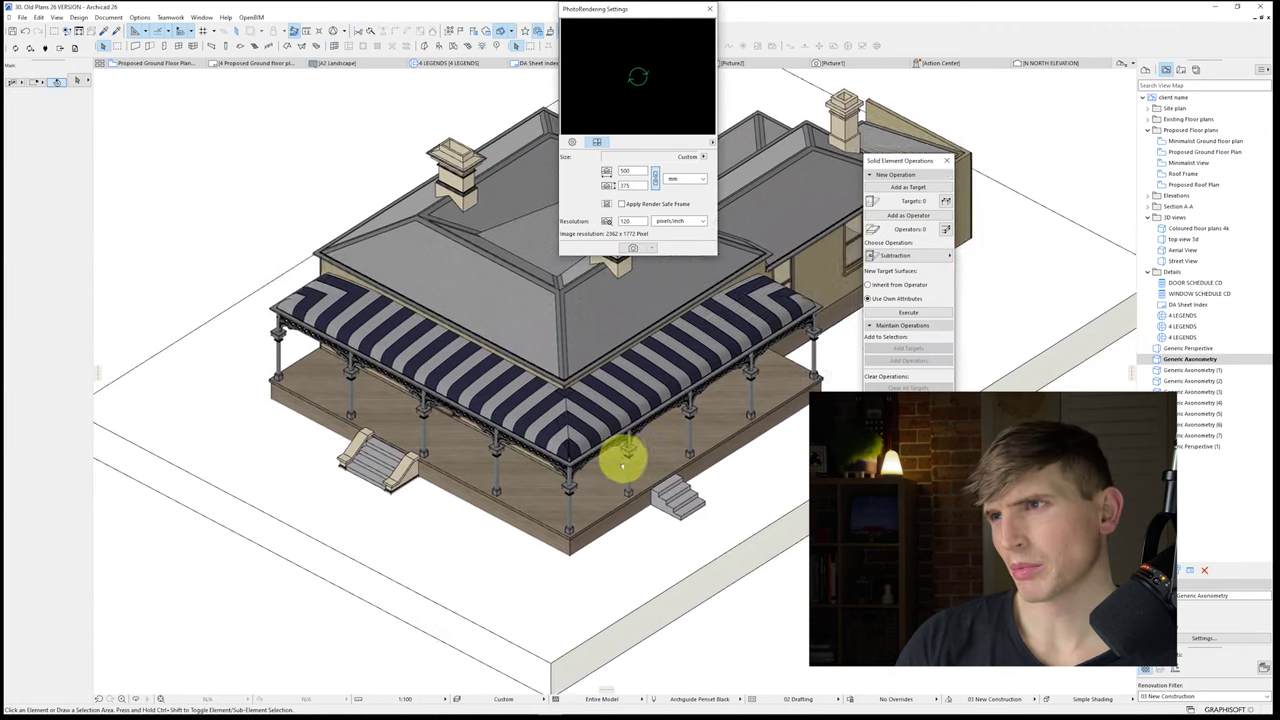
# Step: Render the axonometric view framed more closely on the house and compare it with the previous picture
pyautogui.moveTo(622, 465); pyautogui.dragTo(617, 525, button='middle')
pyautogui.scroll(1, 611, 512)
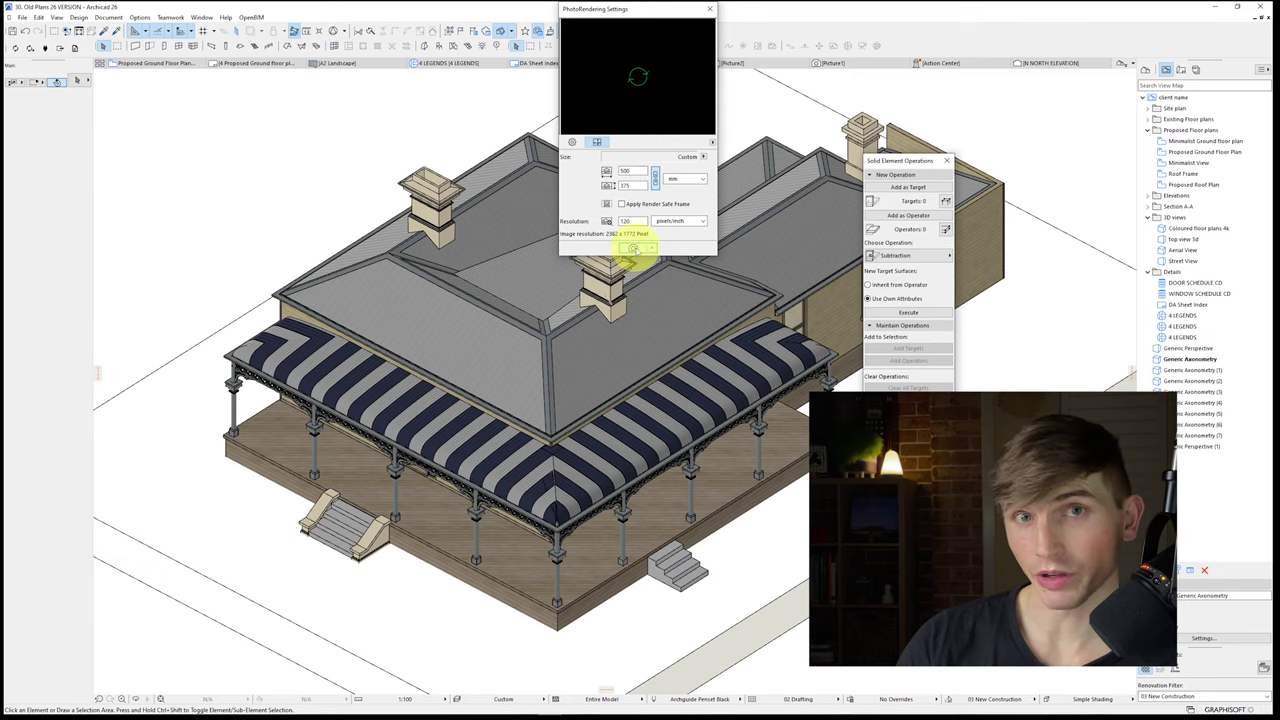
pyautogui.click(633, 249)
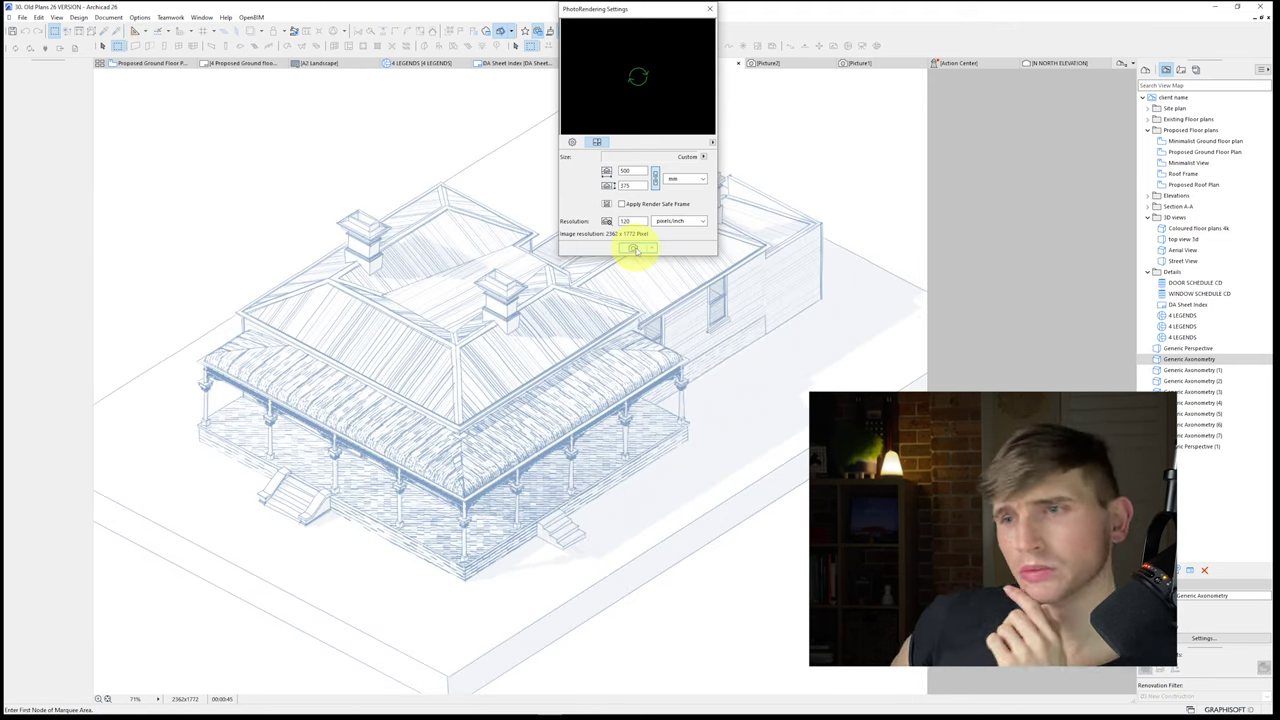
pyautogui.click(766, 63)
pyautogui.click(712, 63)
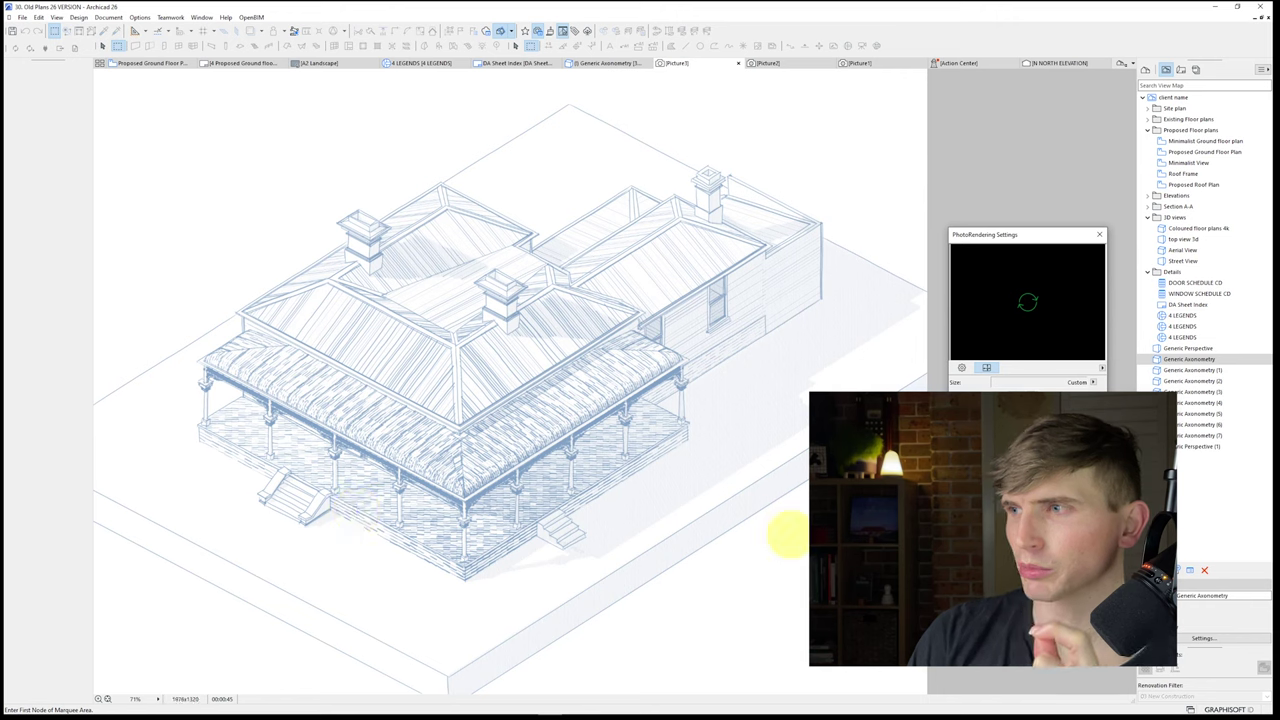
# Step: Switch the photorendering scene to ARCH SKETCH-2 and render the axonometric view again at the same size
pyautogui.click(962, 367)
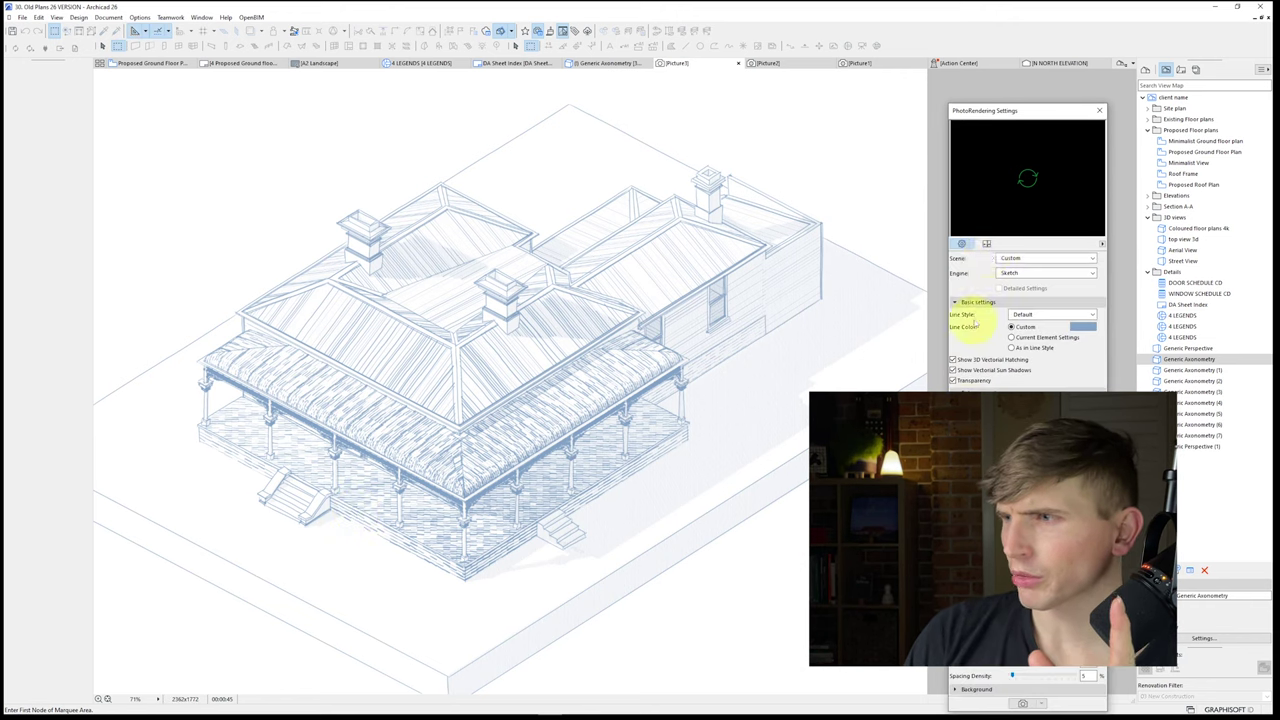
pyautogui.click(1027, 259)
pyautogui.click(557, 209)
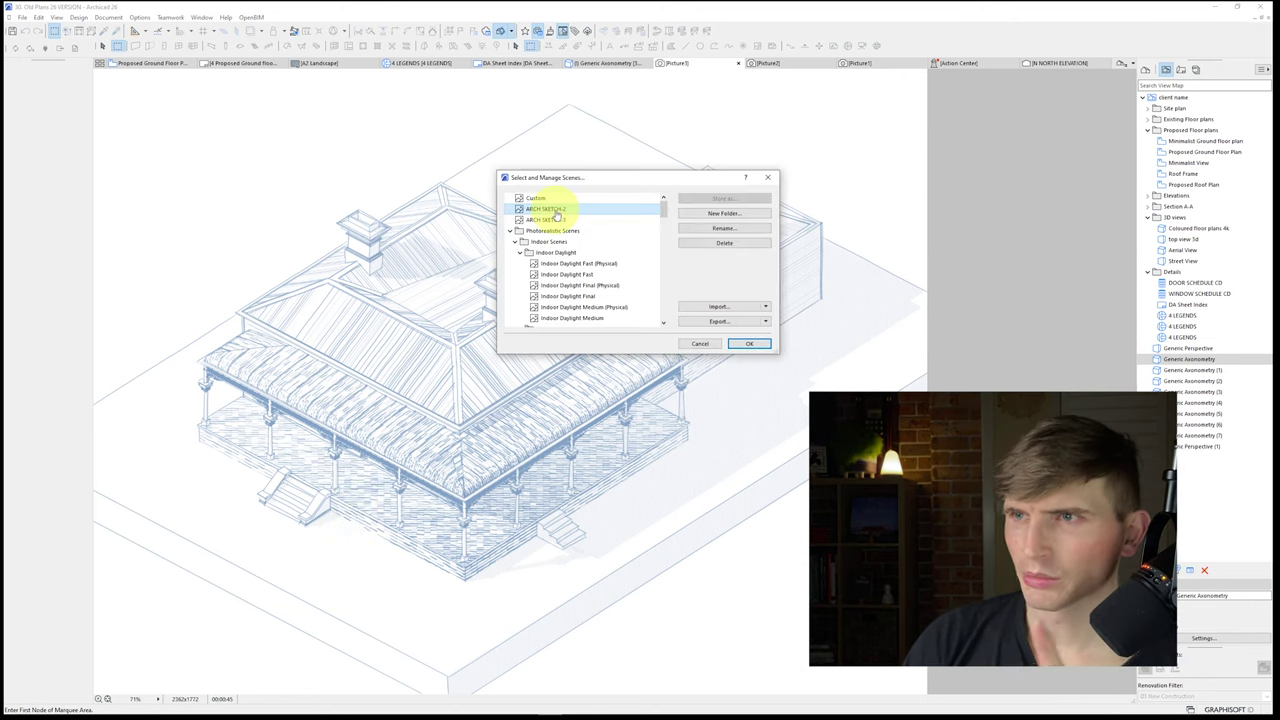
pyautogui.click(748, 344)
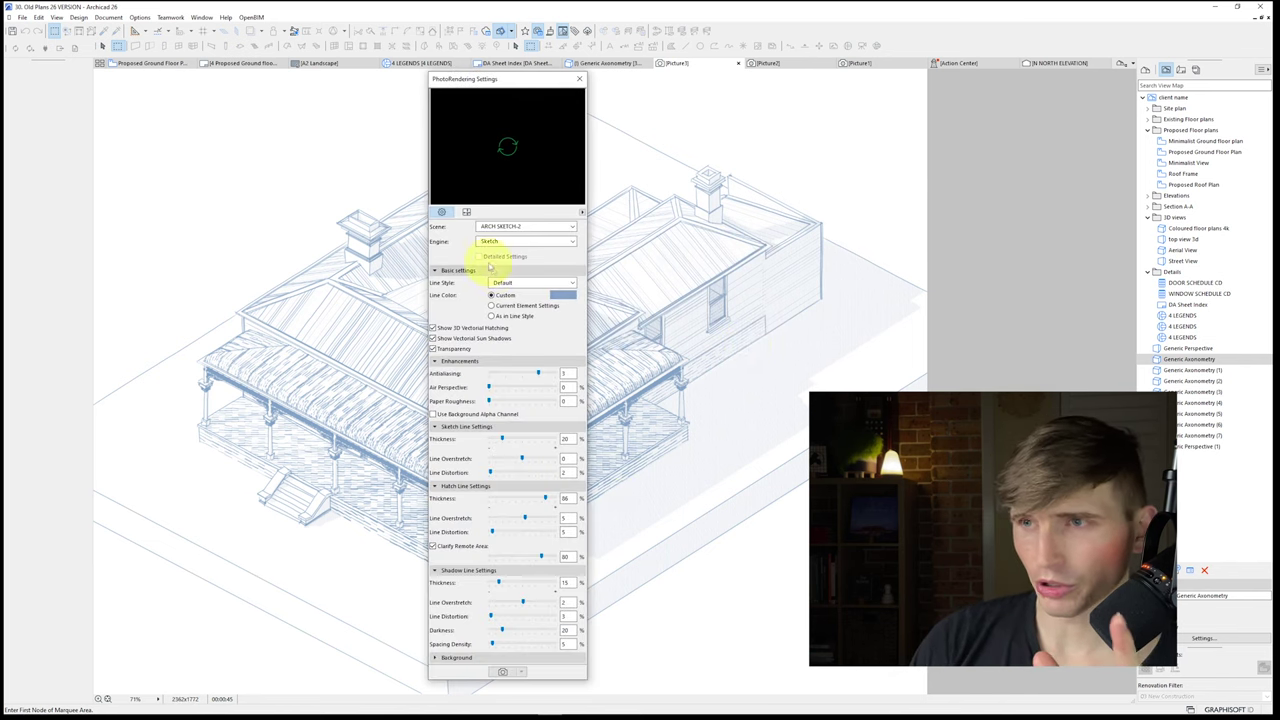
pyautogui.click(466, 213)
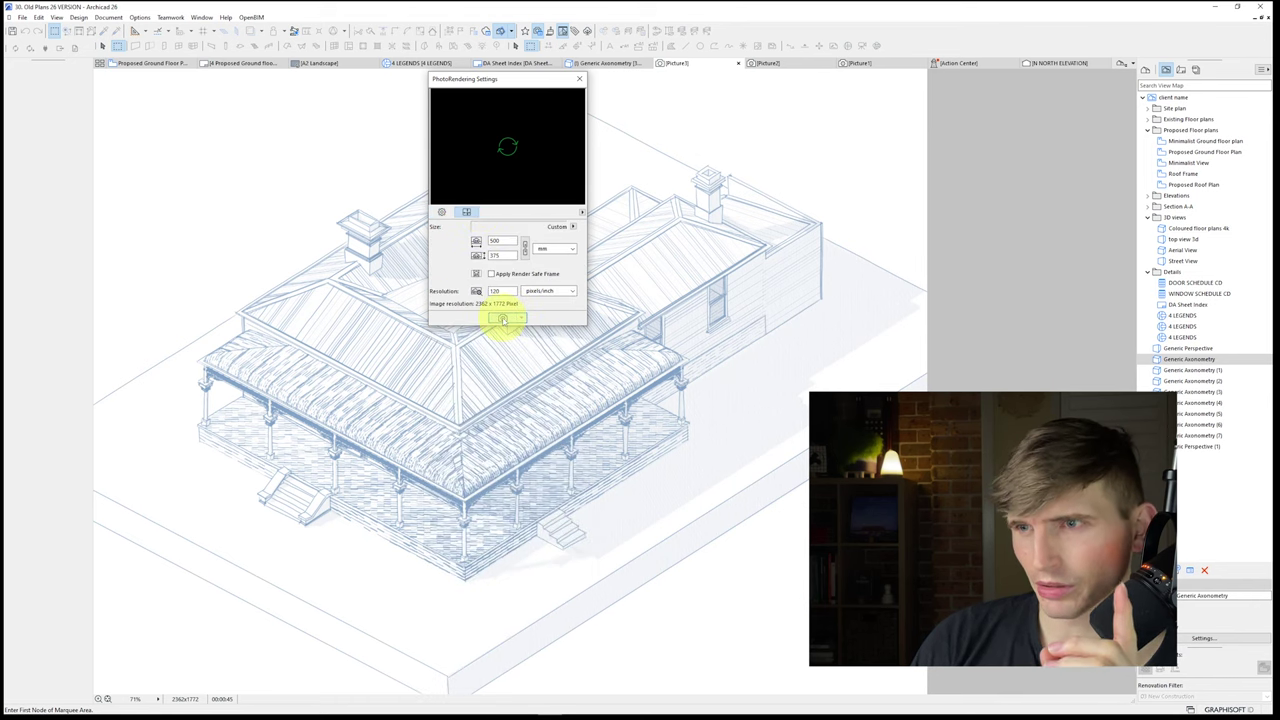
pyautogui.click(503, 318)
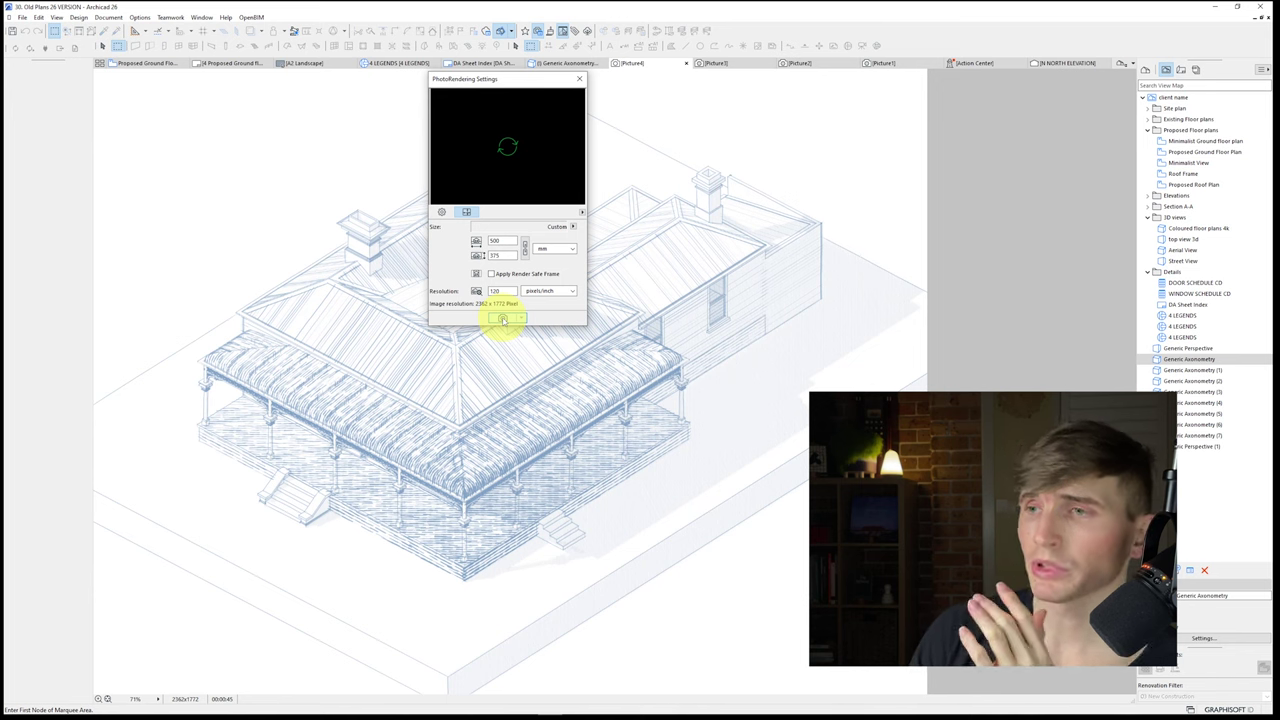
# Step: Compare the ARCH SKETCH-2 rendering with the previous picture and examine the line work at the verandah corner
pyautogui.moveTo(545, 78); pyautogui.dragTo(1105, 317)
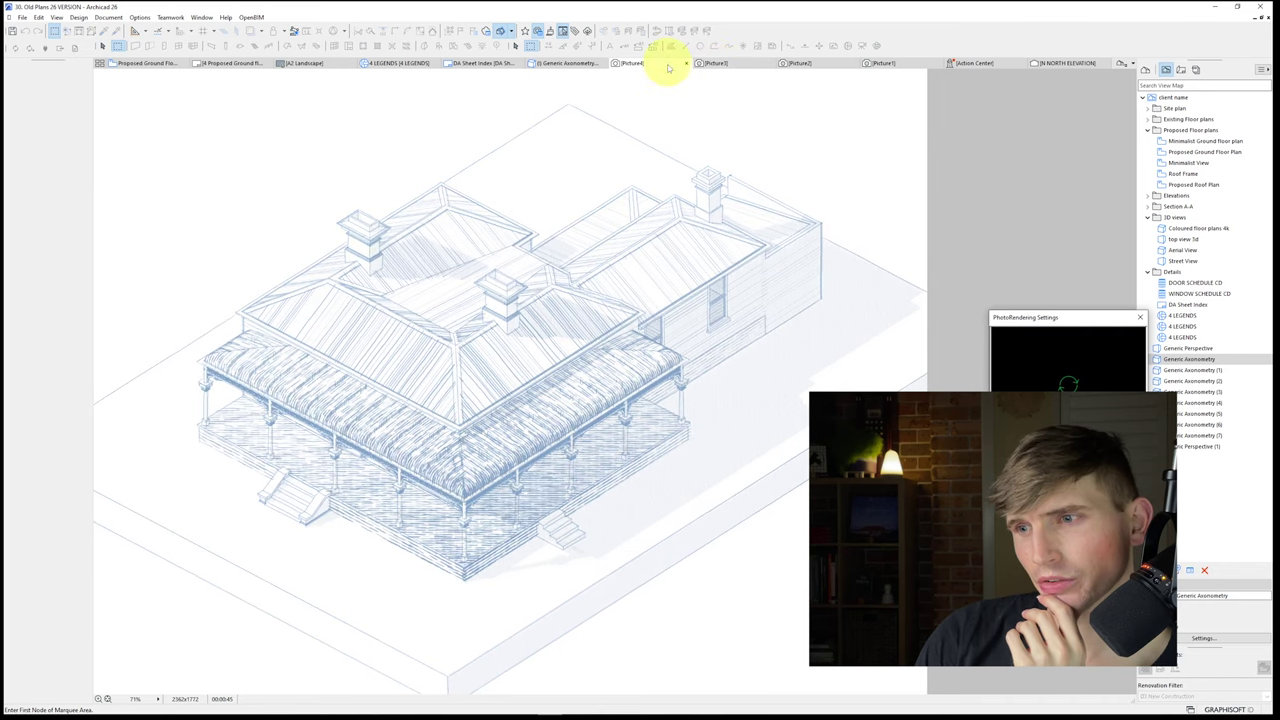
pyautogui.click(712, 62)
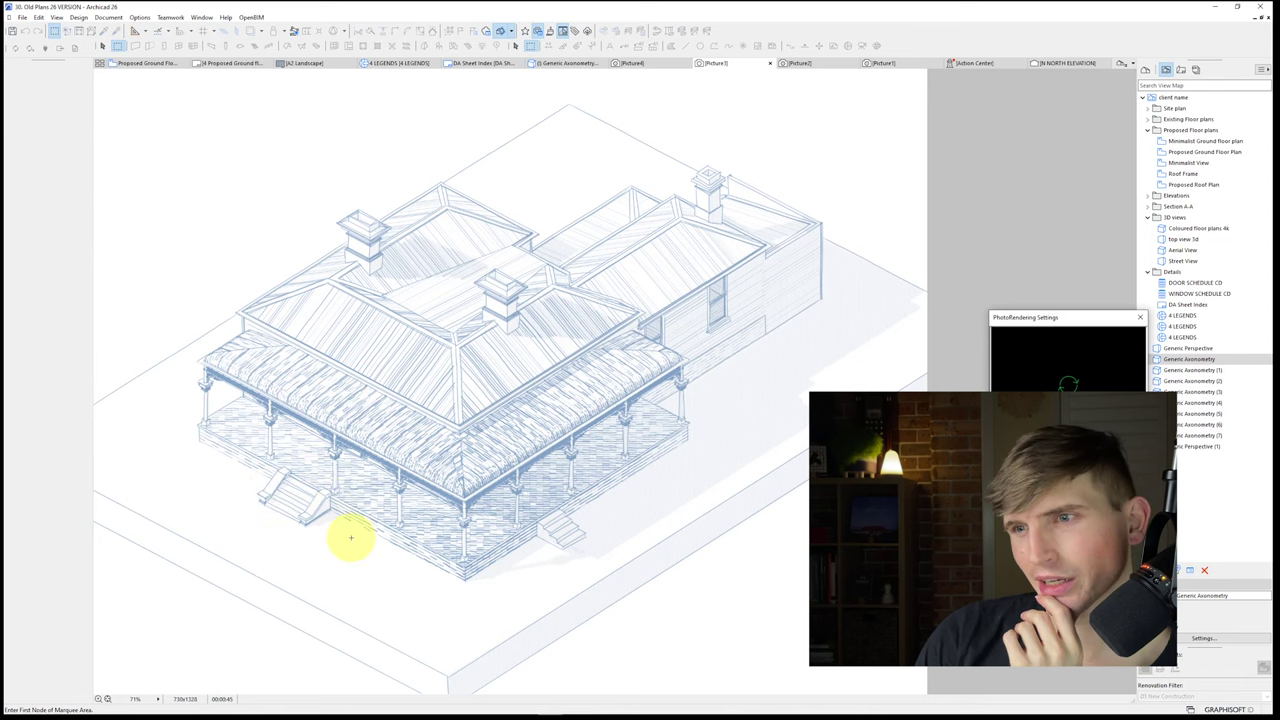
pyautogui.click(663, 63)
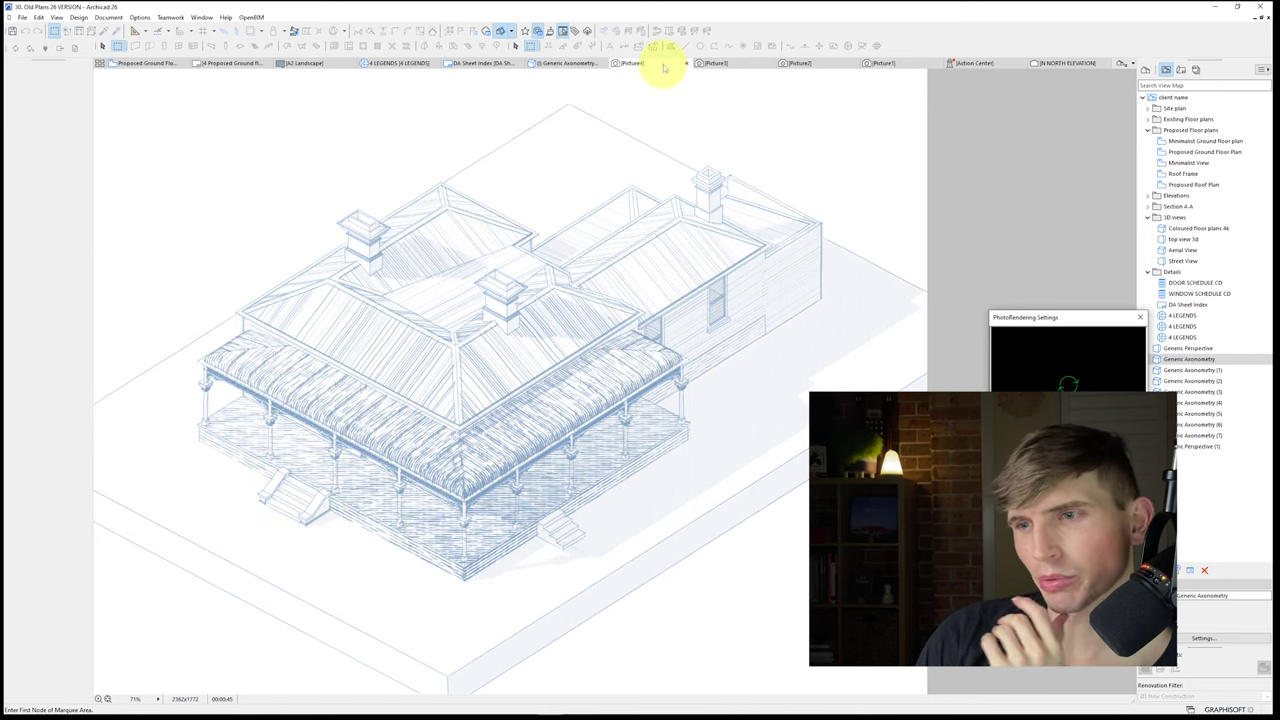
pyautogui.scroll(5, 543, 471)
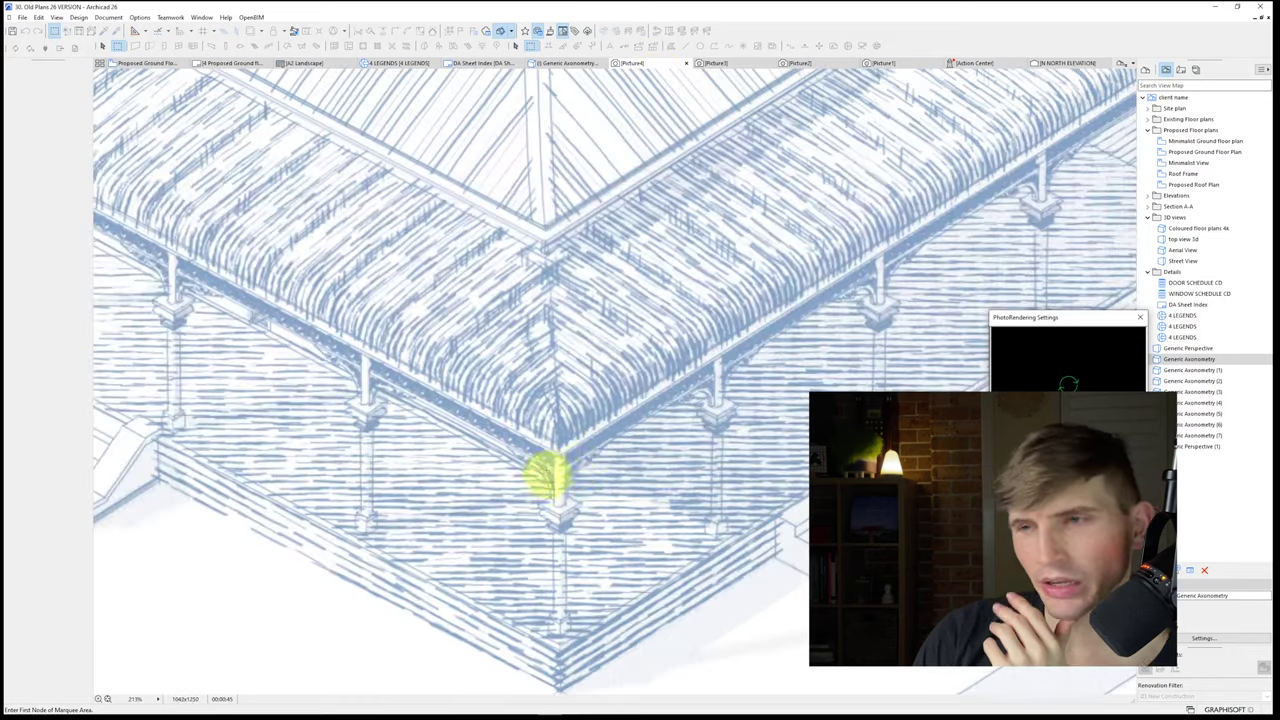
pyautogui.scroll(-5, 574, 446)
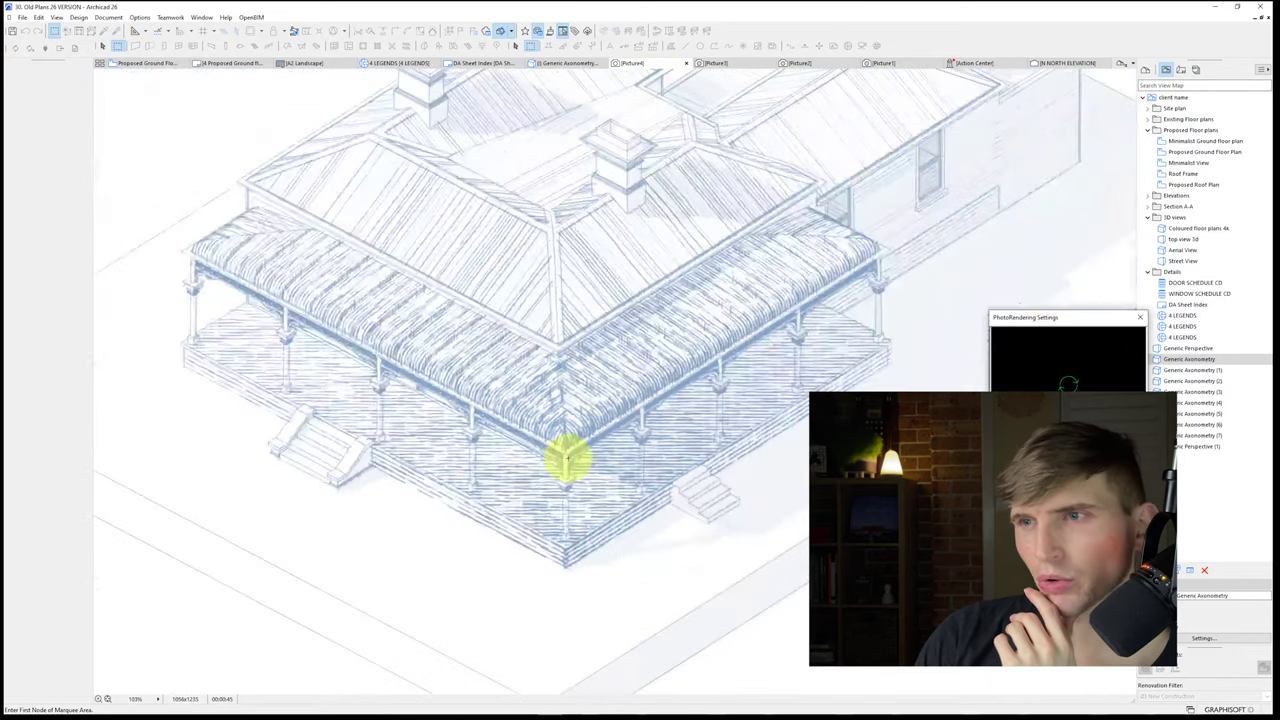
pyautogui.moveTo(1063, 318); pyautogui.dragTo(1002, 313)
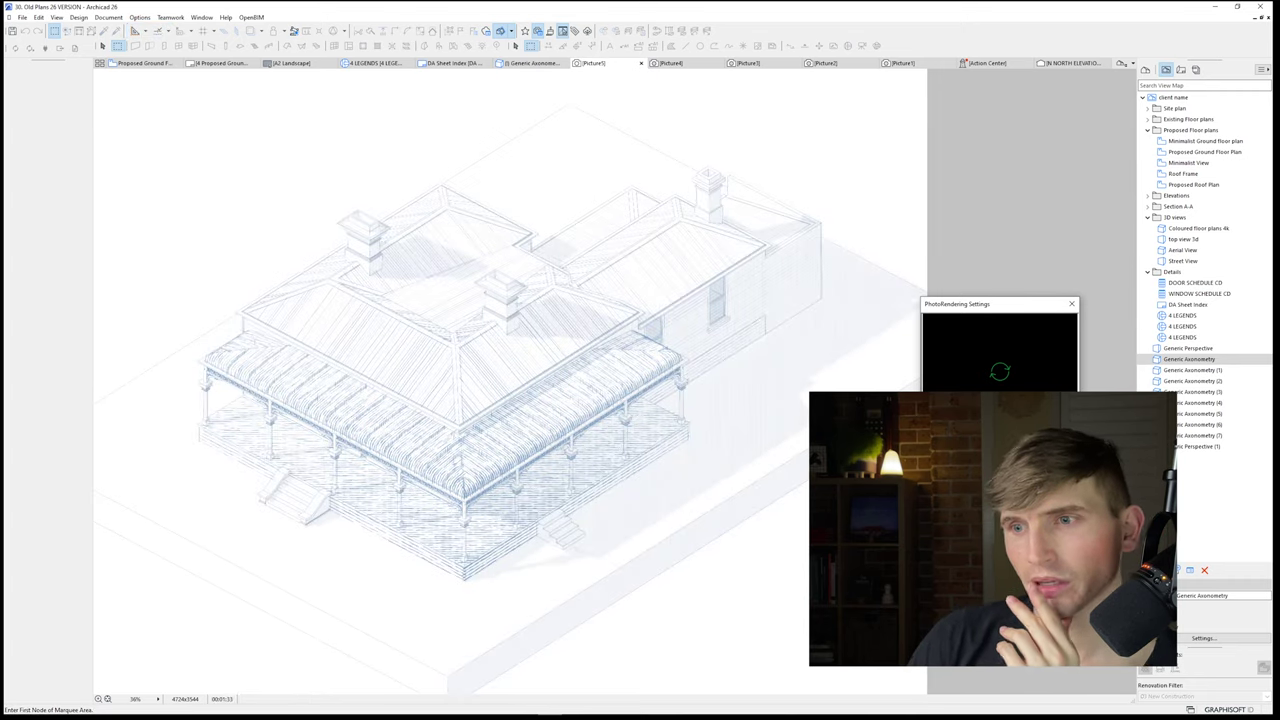
# Step: Examine the verandah, posts and steps in the larger rendering and compare their line quality with the smaller picture
pyautogui.scroll(5, 400, 451)
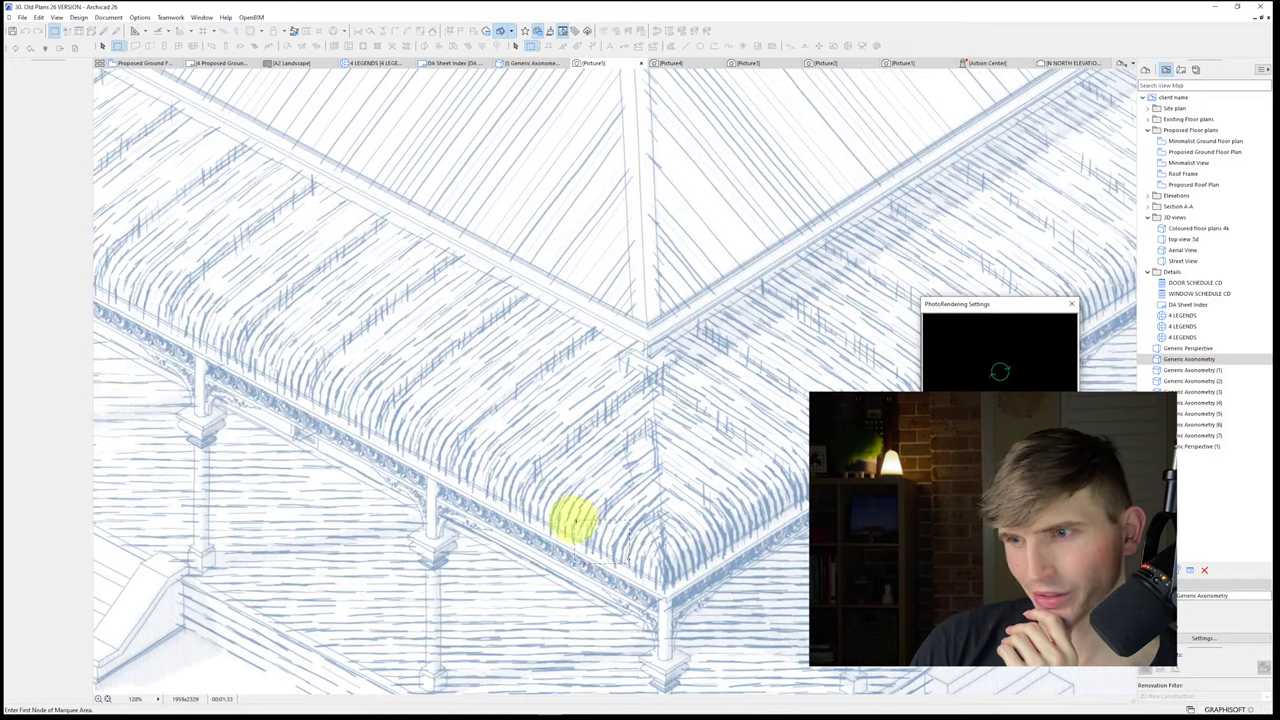
pyautogui.moveTo(593, 533)
pyautogui.mouseDown(button='middle')
pyautogui.moveTo(523, 477)
pyautogui.moveTo(349, 486)
pyautogui.mouseUp(button='middle')
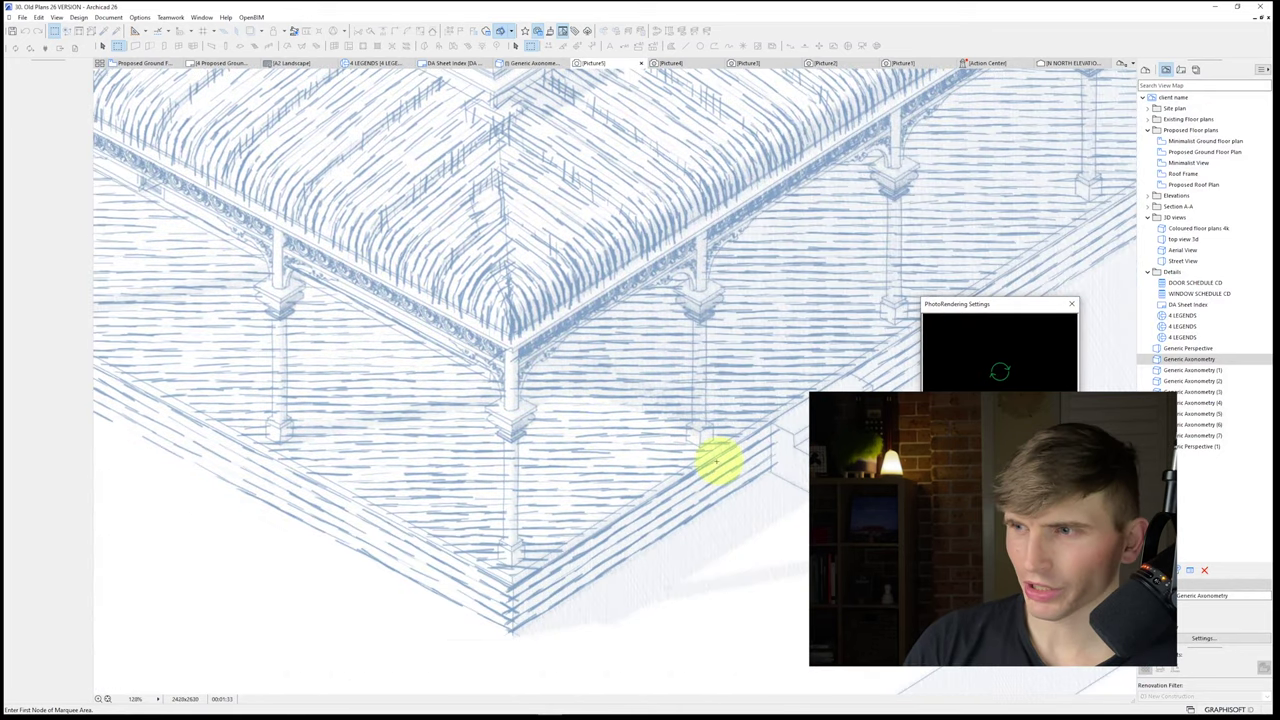
pyautogui.moveTo(714, 457); pyautogui.dragTo(537, 470, button='middle')
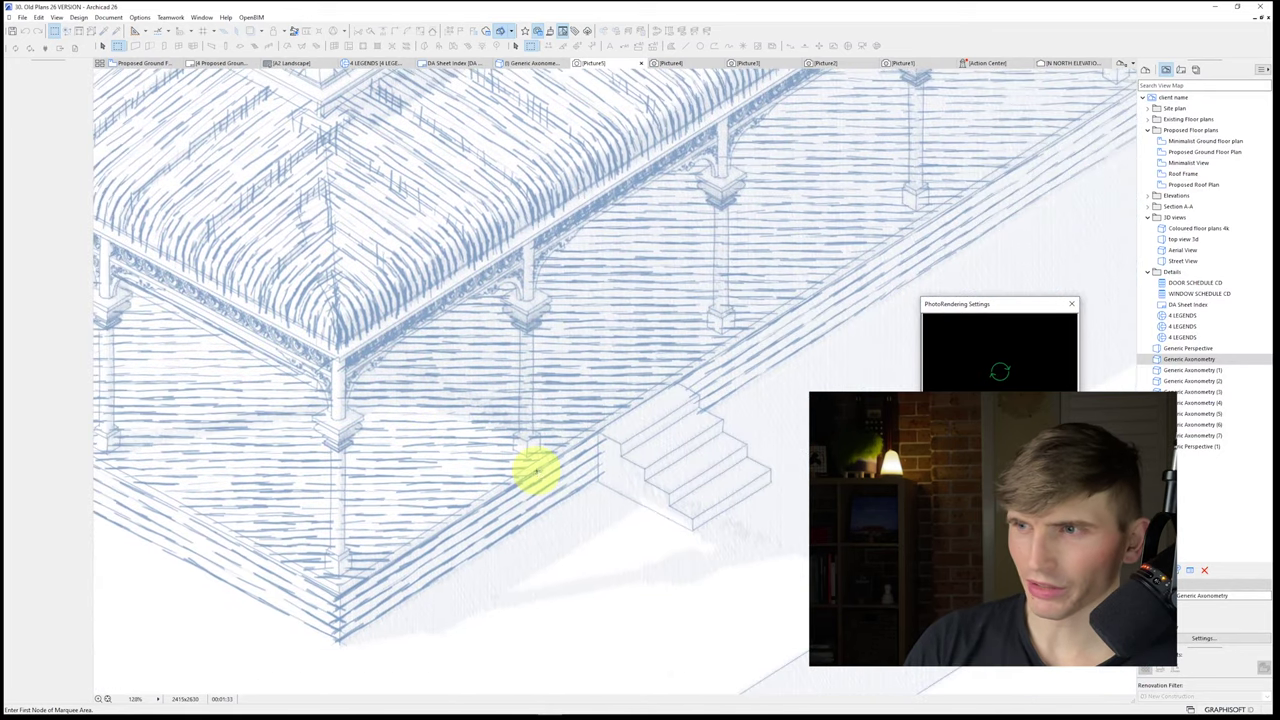
pyautogui.click(670, 63)
pyautogui.scroll(3, 466, 580)
pyautogui.scroll(2, 671, 377)
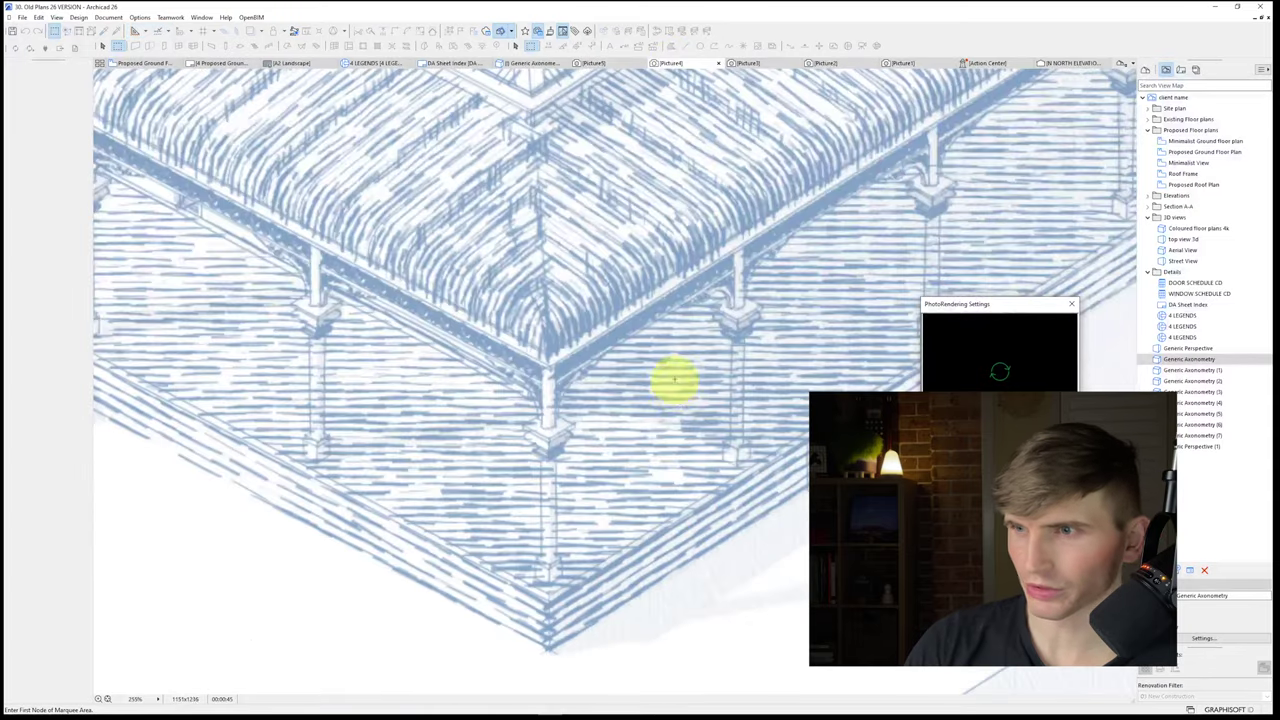
pyautogui.scroll(2, 684, 440)
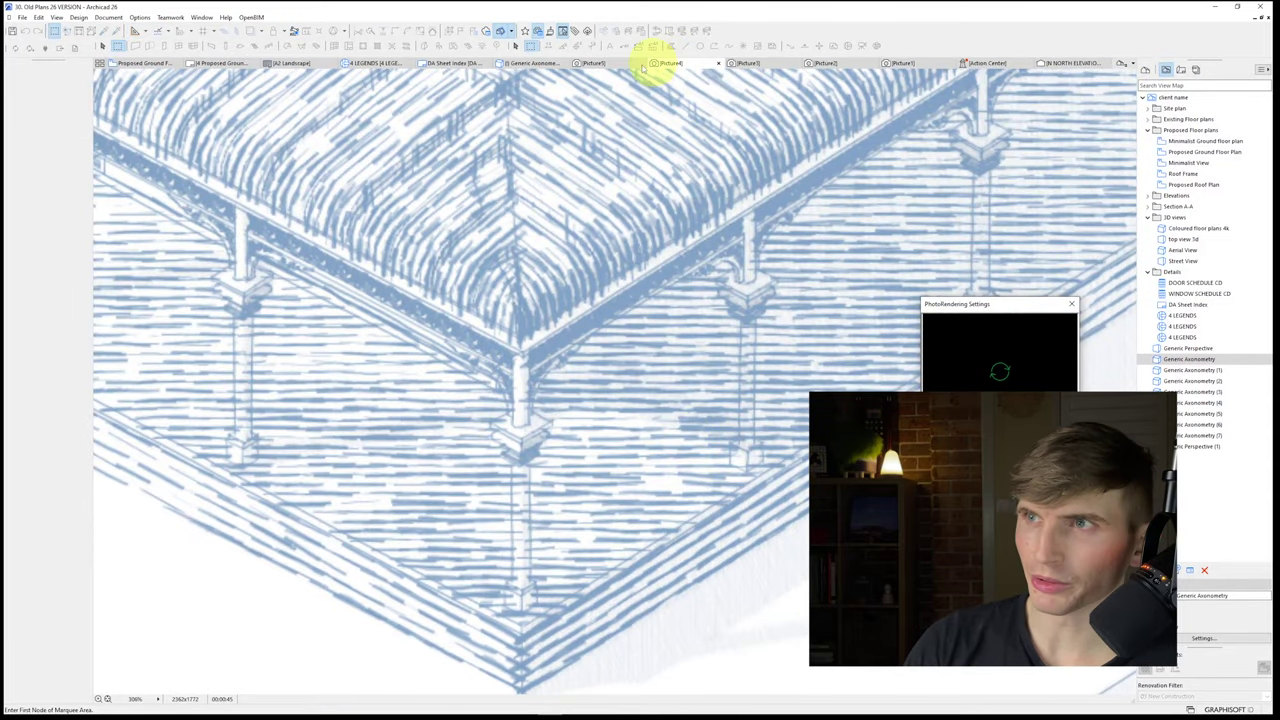
pyautogui.click(593, 63)
pyautogui.scroll(2, 380, 409)
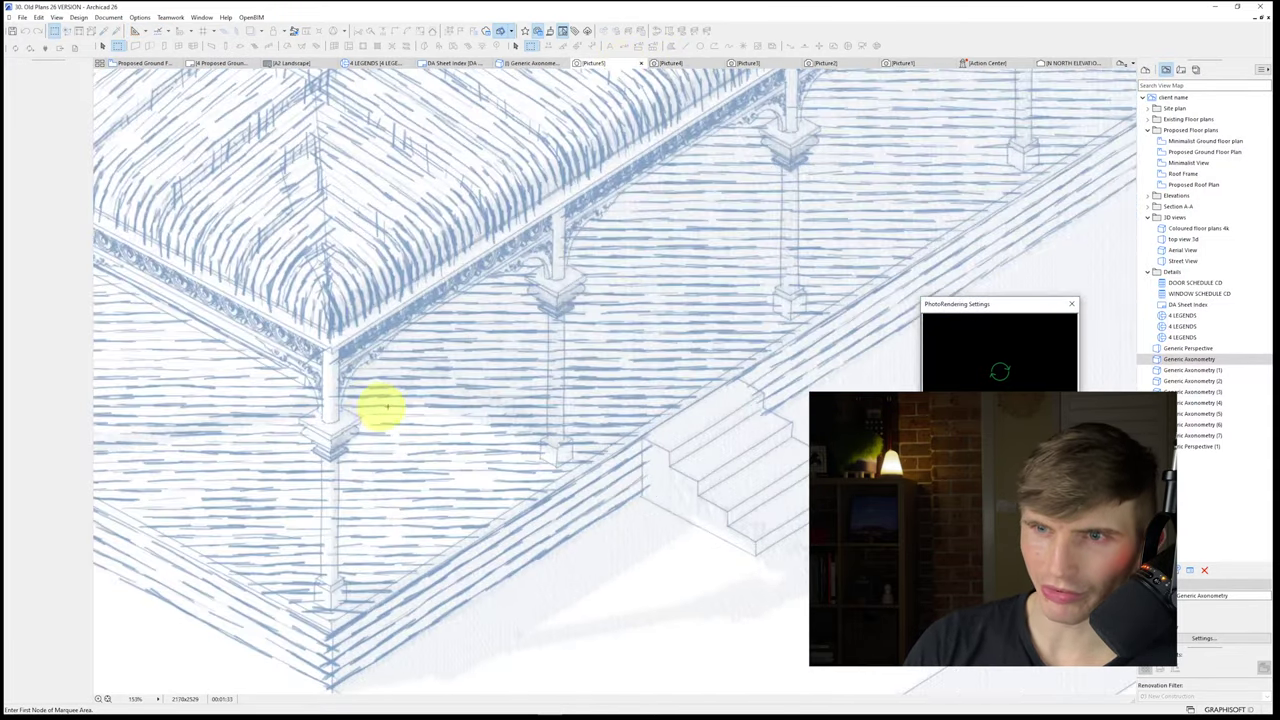
pyautogui.scroll(-5, 414, 403)
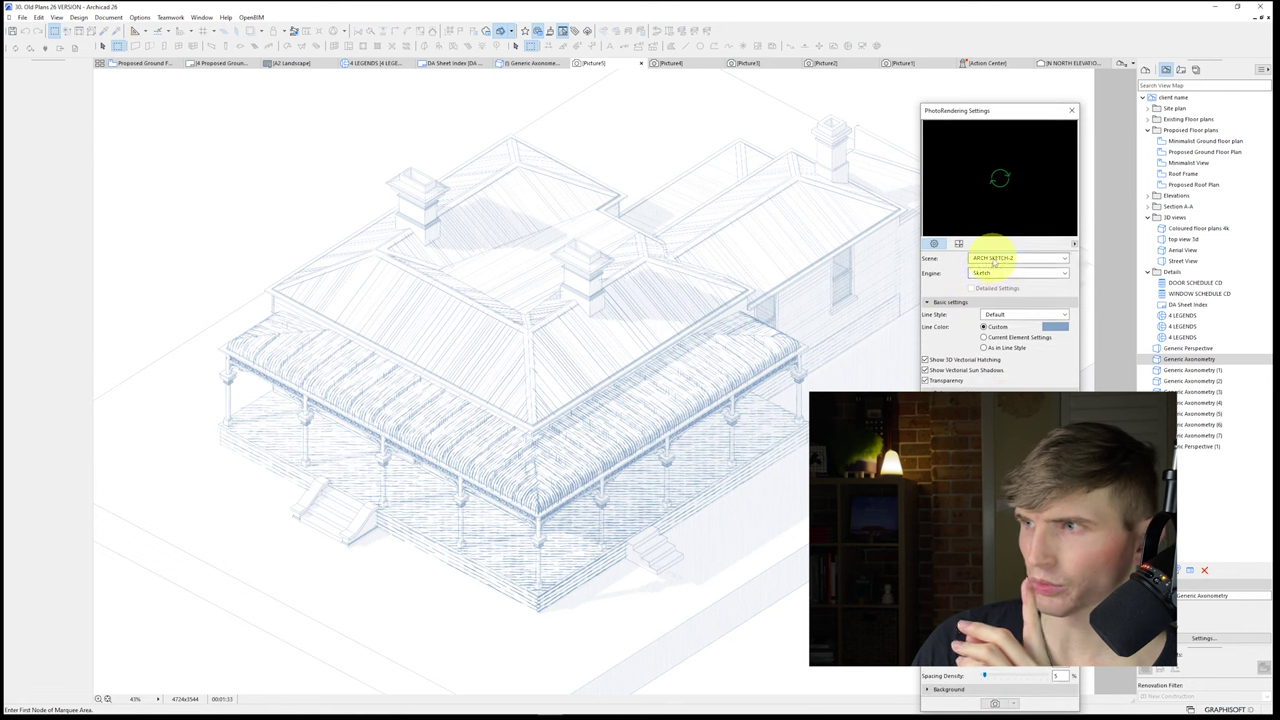
# Step: Switch the photorendering scene to the other ARCH SKETCH preset and check the picture size and resolution settings
pyautogui.click(993, 259)
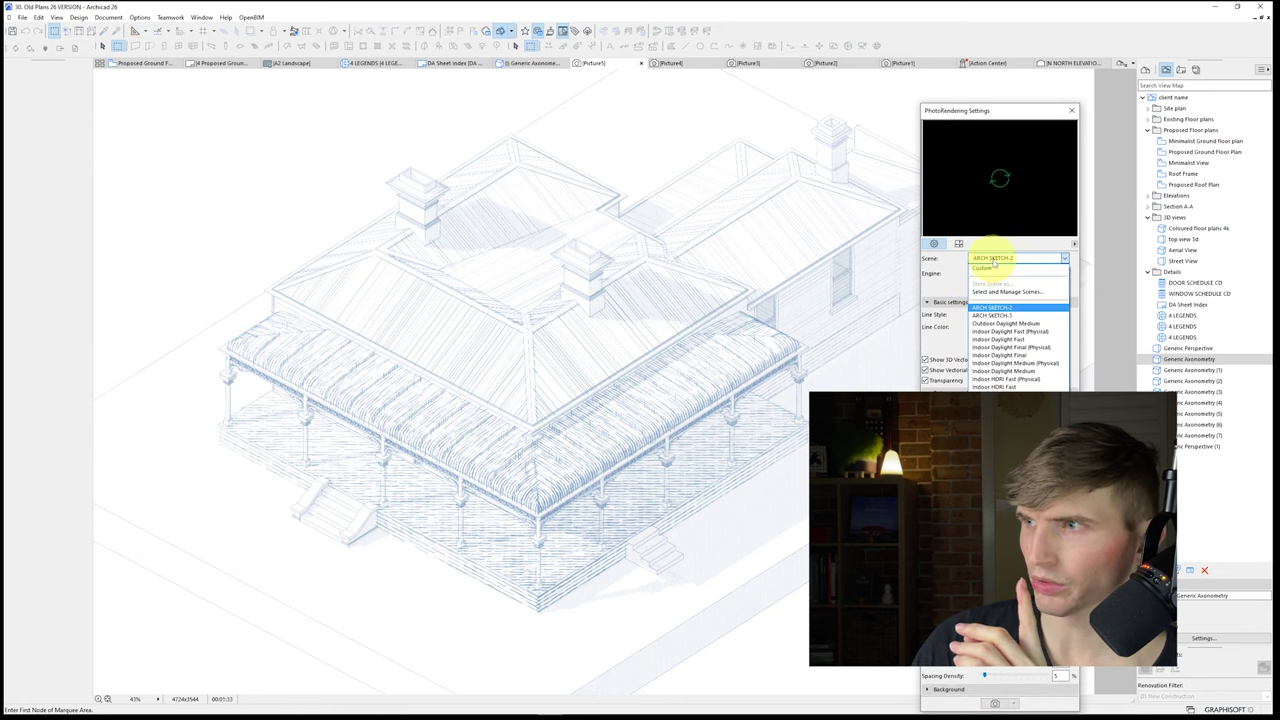
pyautogui.click(992, 316)
pyautogui.click(958, 244)
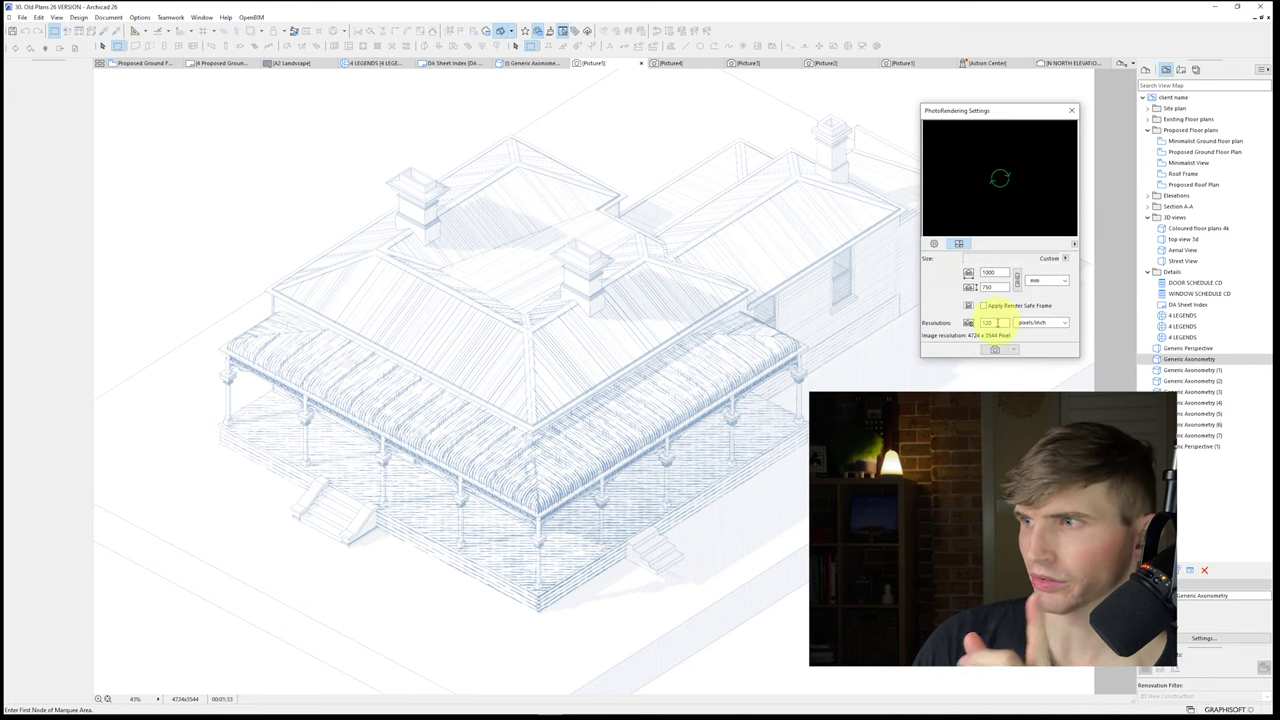
pyautogui.click(934, 244)
pyautogui.click(958, 244)
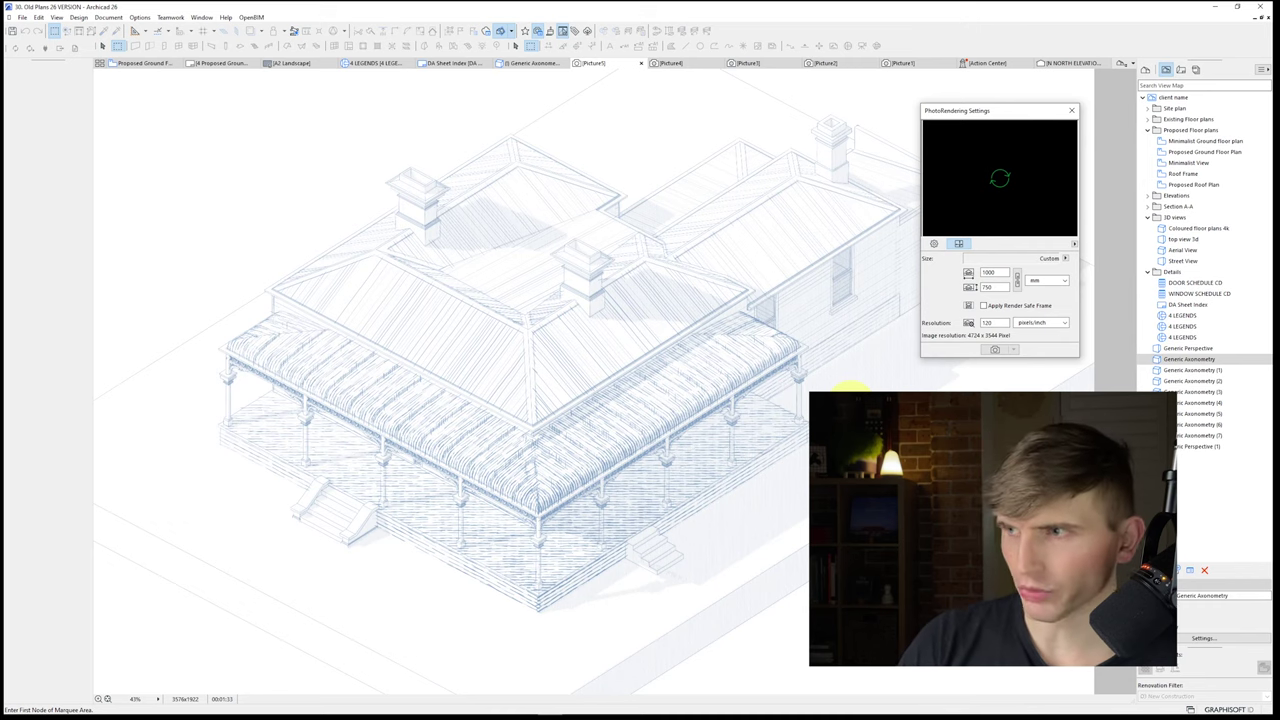
# Step: Try to split the verandah floor slab on the ground floor plan diagonally from the drawing room corner through the outer verandah corner
pyautogui.press('F2')
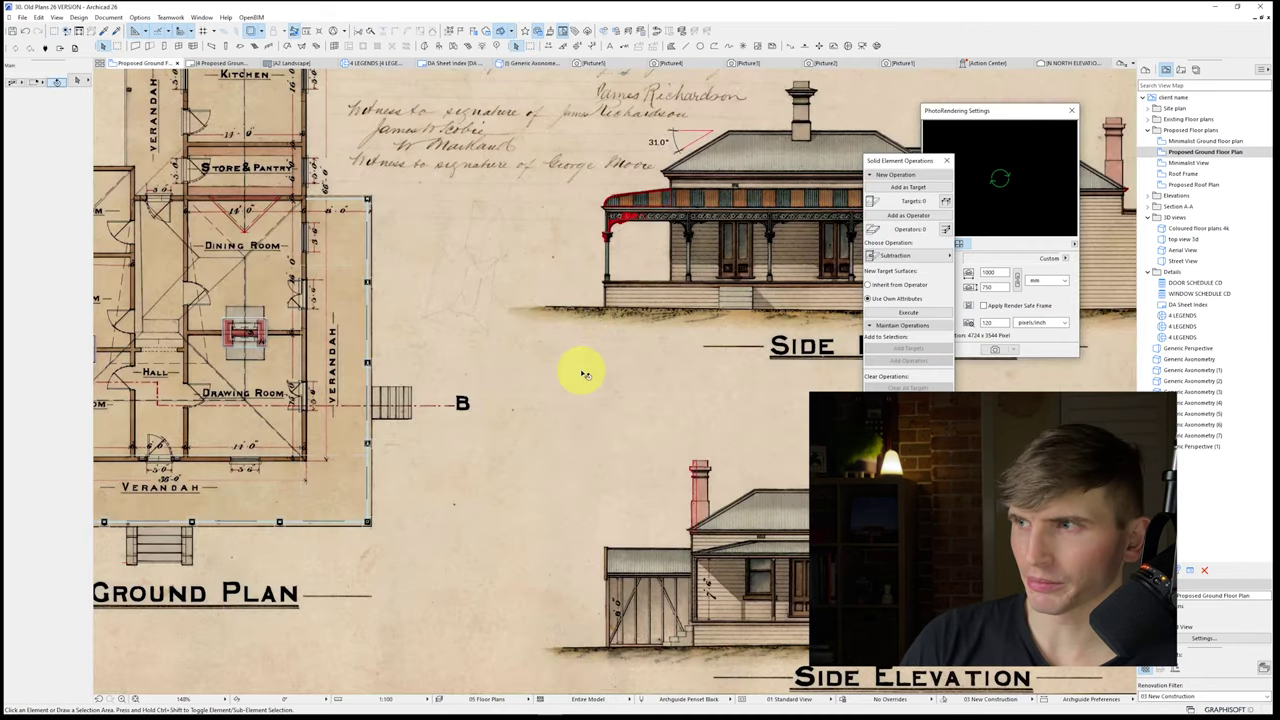
pyautogui.scroll(-3, 585, 374)
pyautogui.click(420, 438)
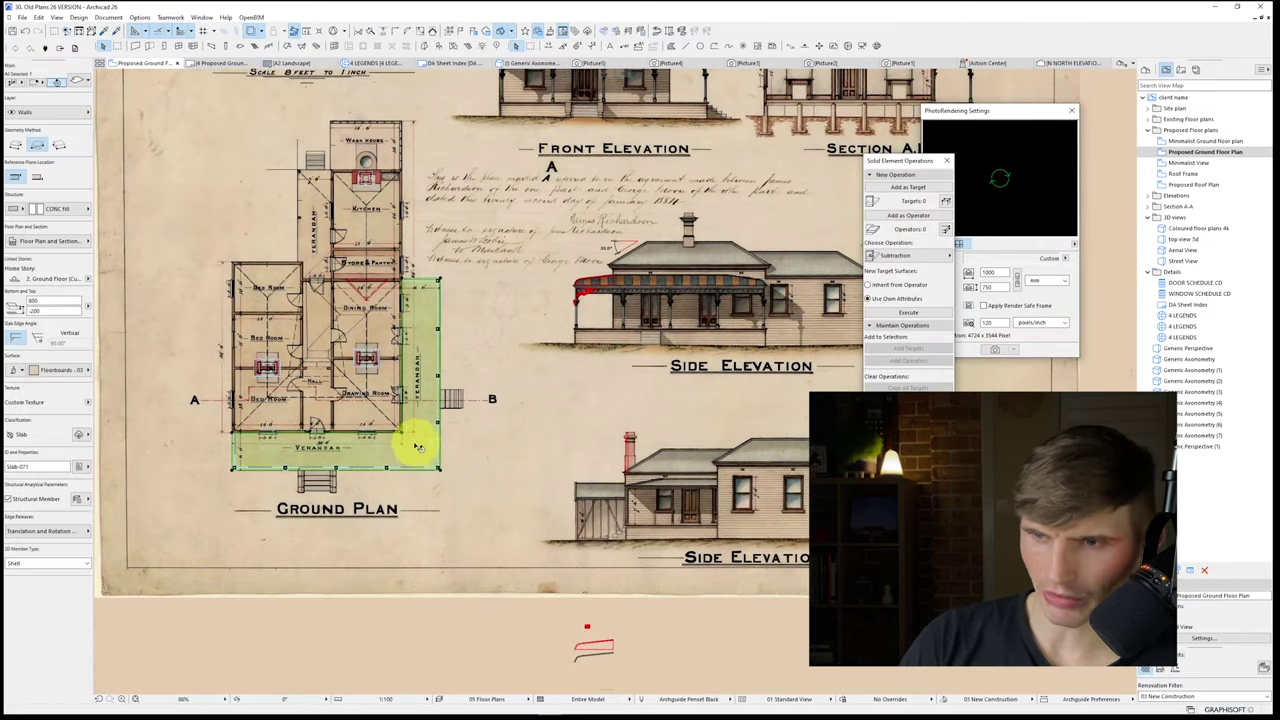
pyautogui.scroll(4, 418, 446)
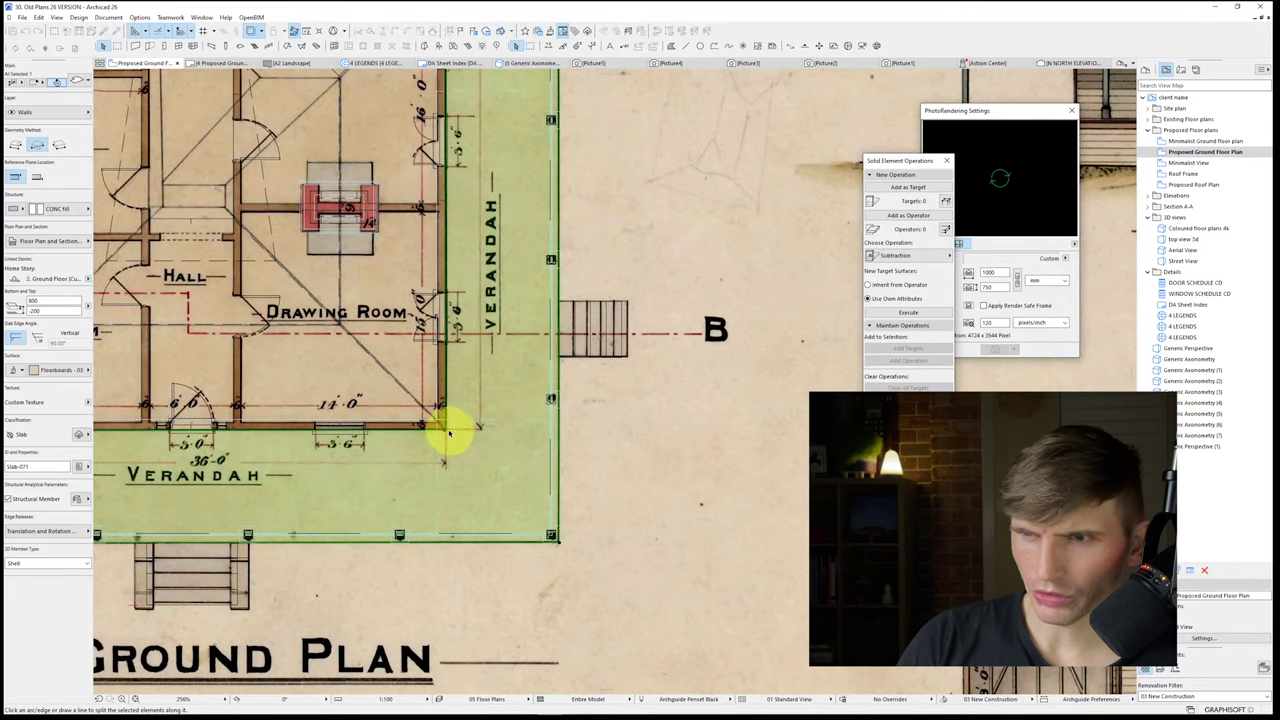
pyautogui.click(446, 431)
pyautogui.click(574, 560)
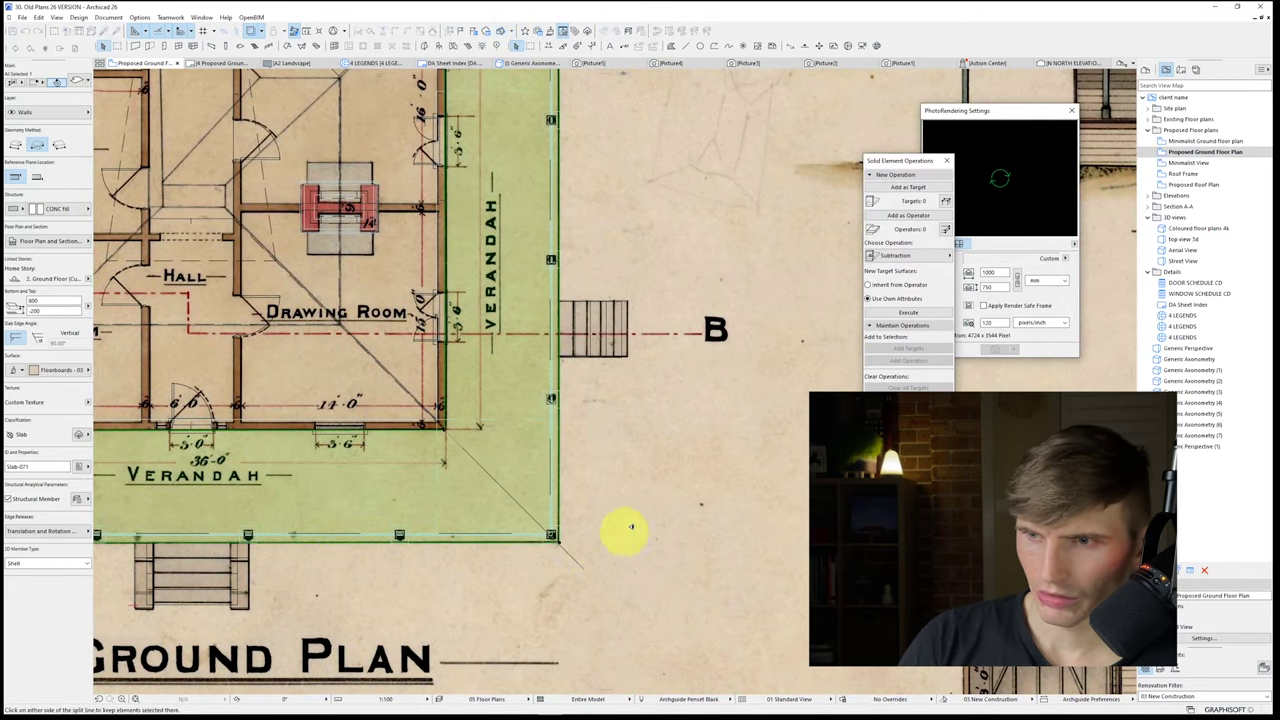
pyautogui.click(632, 522)
pyautogui.press('Escape')
pyautogui.press('F3')
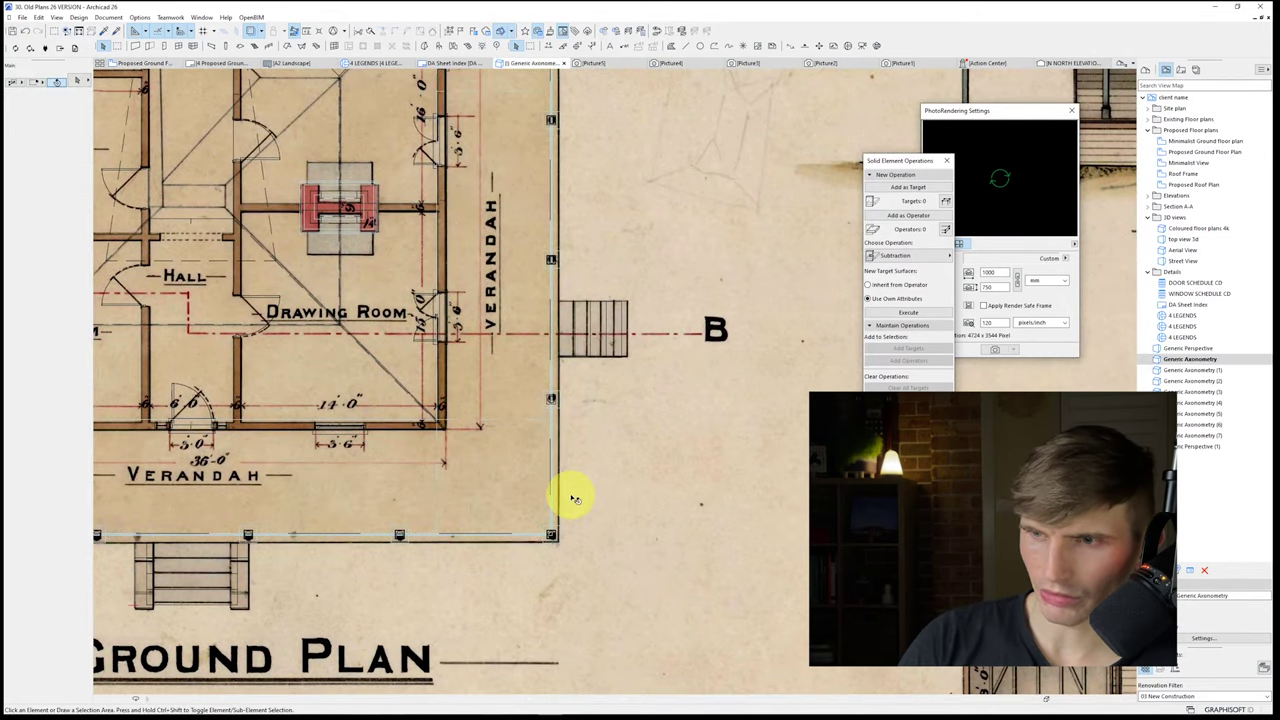
pyautogui.scroll(3, 607, 410)
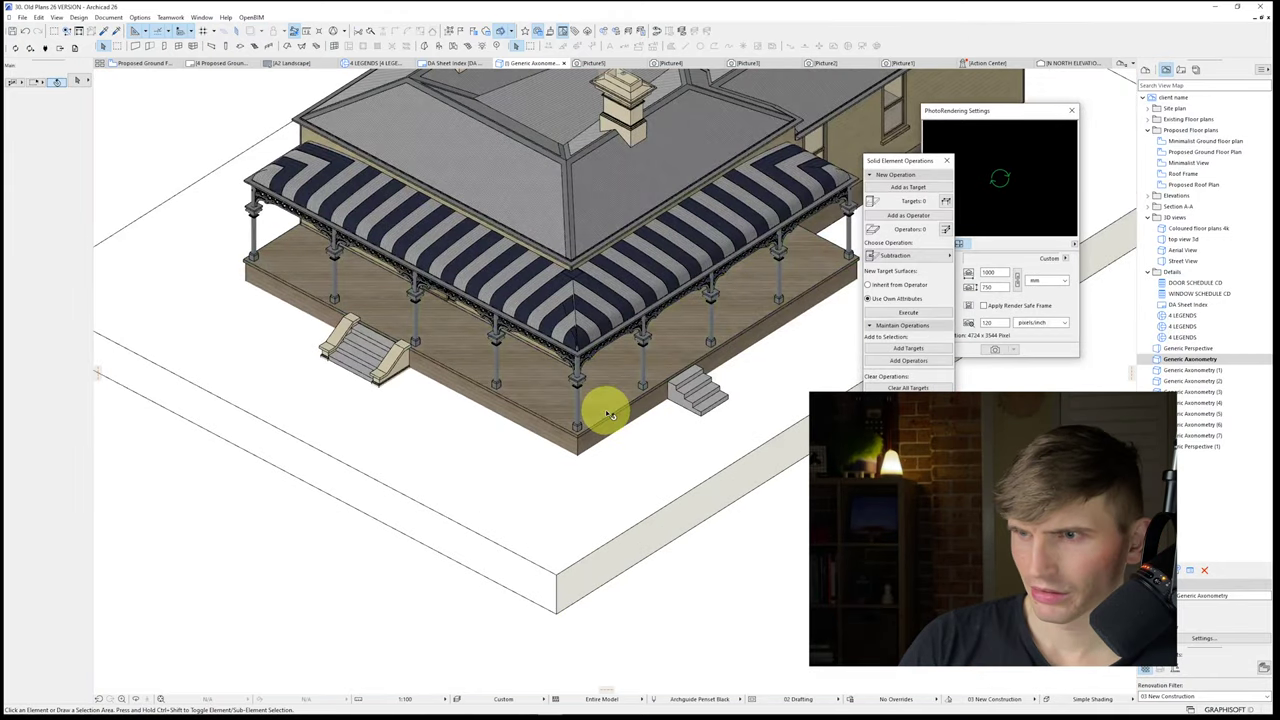
# Step: Undo the last model edits from the 3D view
pyautogui.press('F2')
pyautogui.click(568, 471)
pyautogui.press('F3')
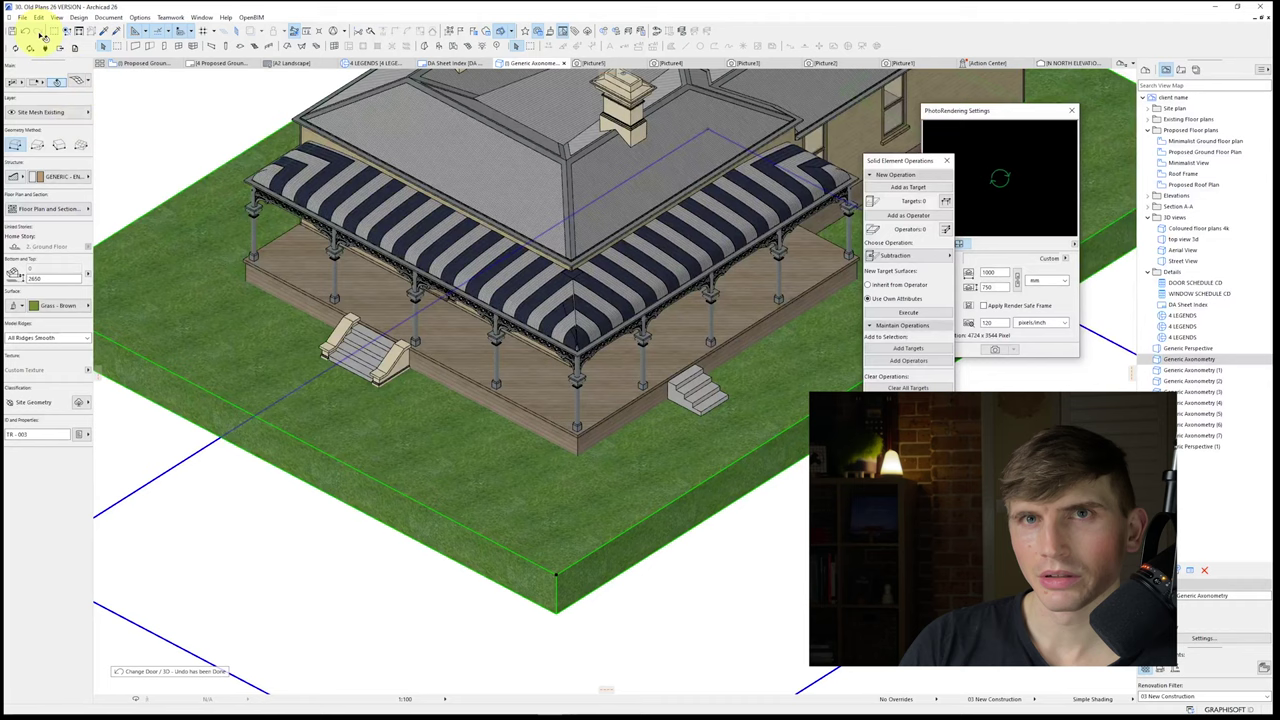
pyautogui.click(27, 32)
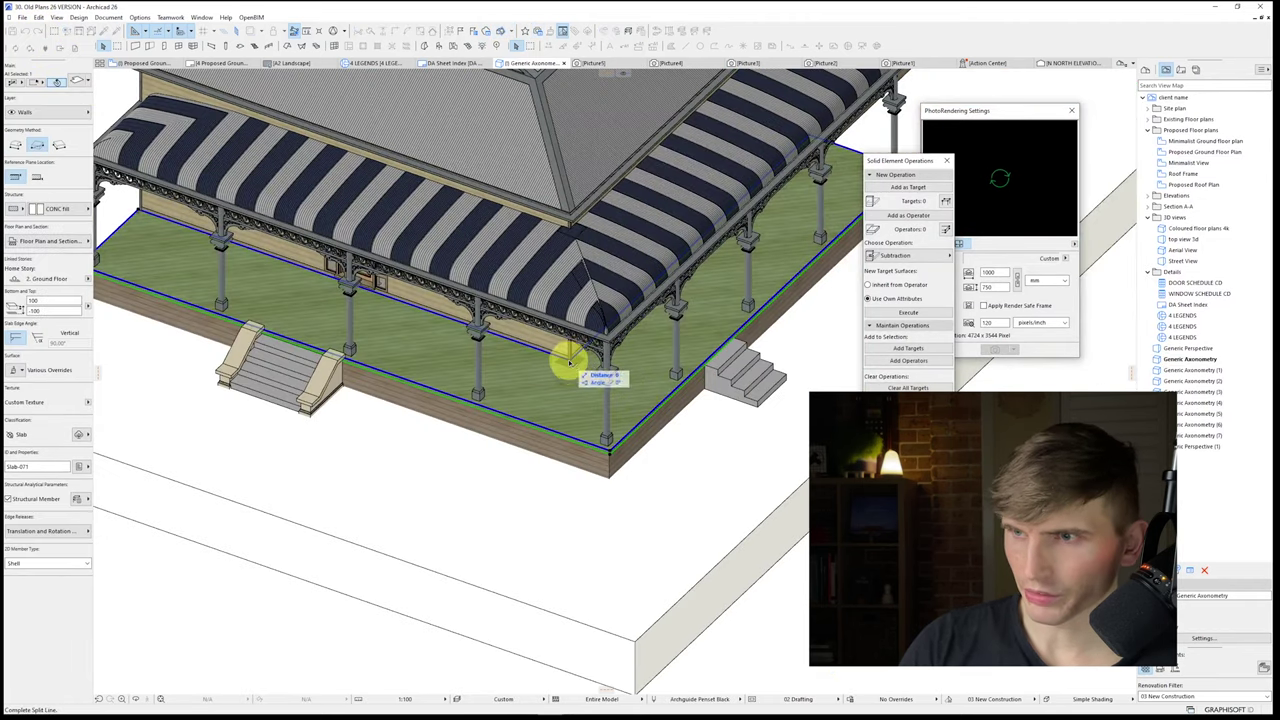
# Step: Split the verandah floor slab in 3D diagonally from the house wall corner to the outer corner
pyautogui.click(606, 449)
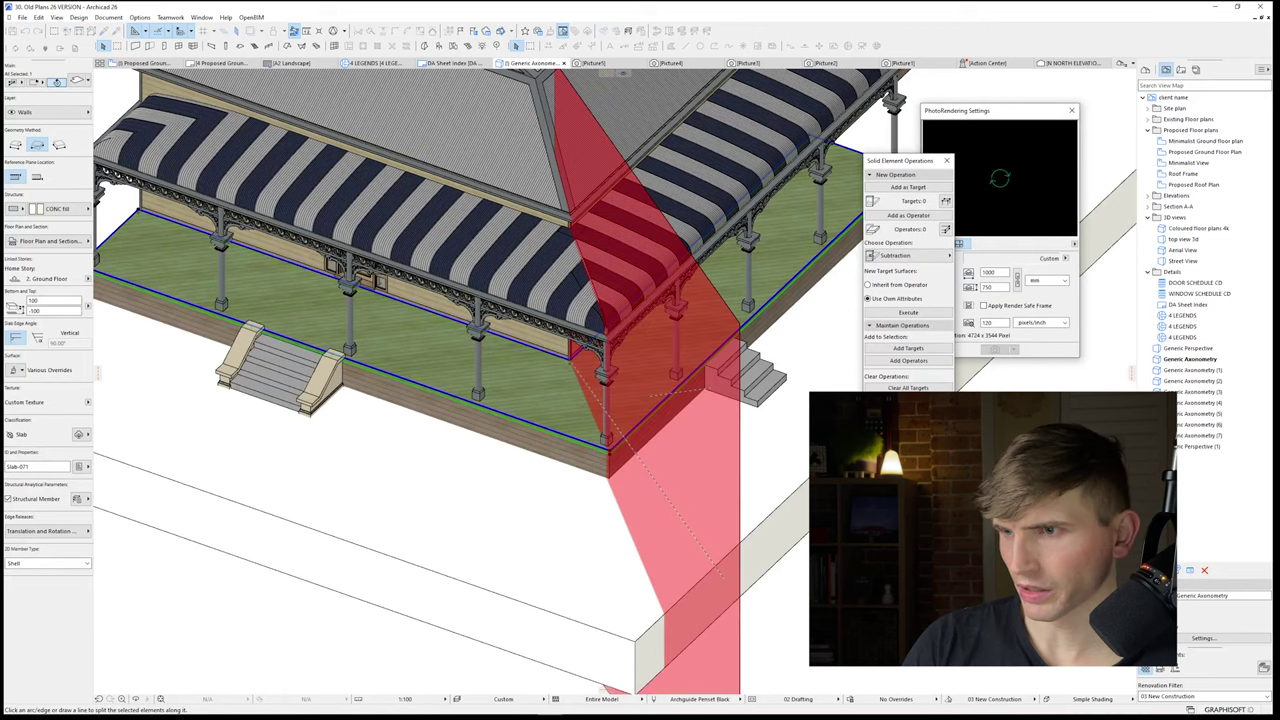
pyautogui.press('F2')
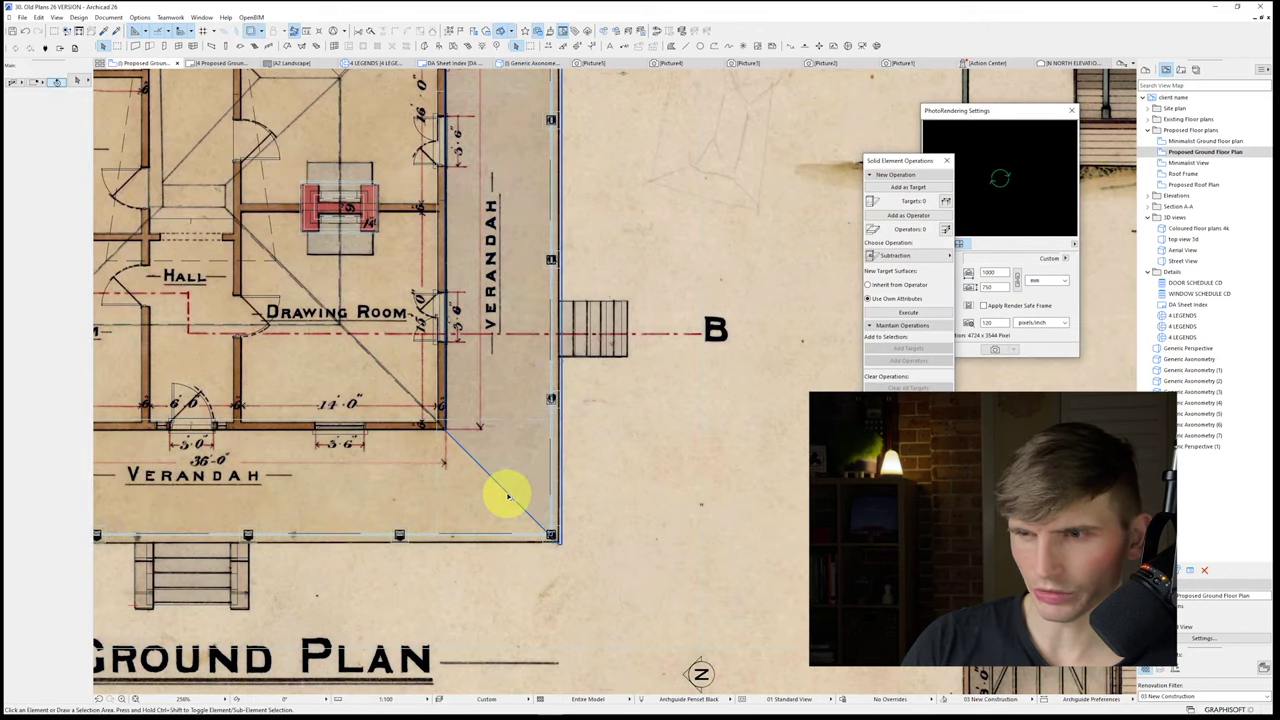
# Step: Set the cover fill orientation of the verandah slab beside the drawing room to Link to Fill Origin
pyautogui.click(505, 492)
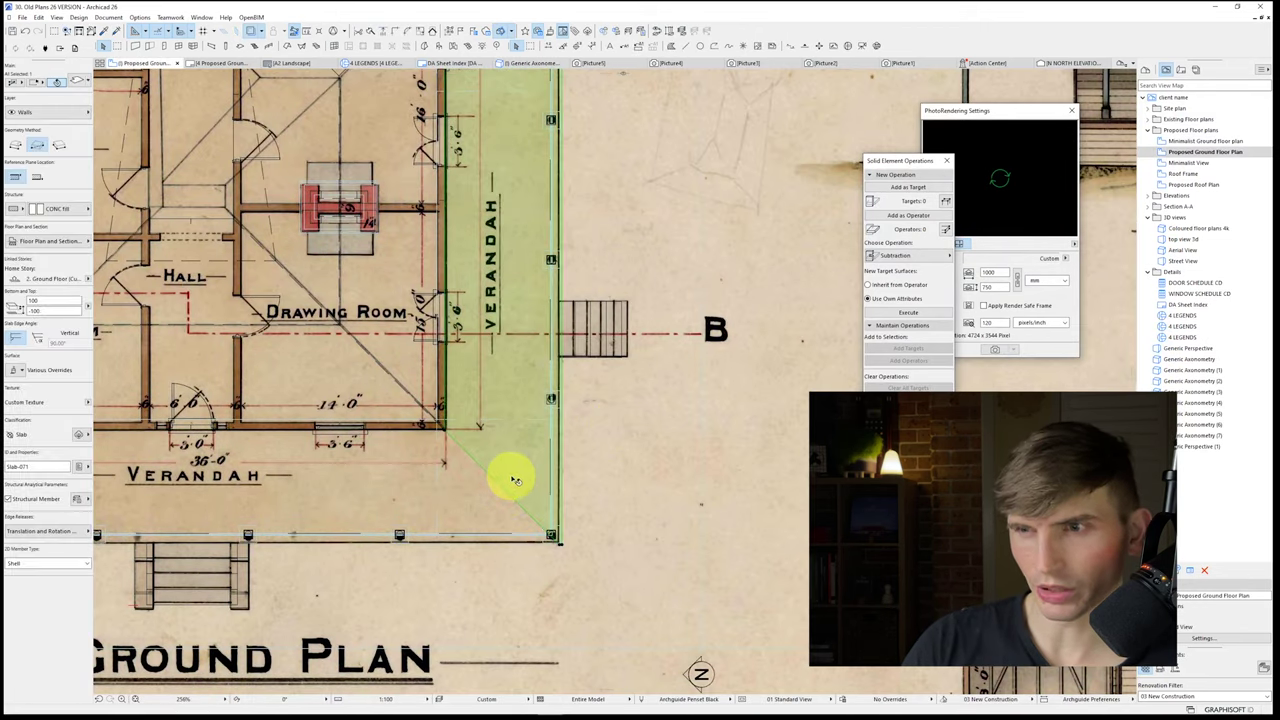
pyautogui.click(50, 241)
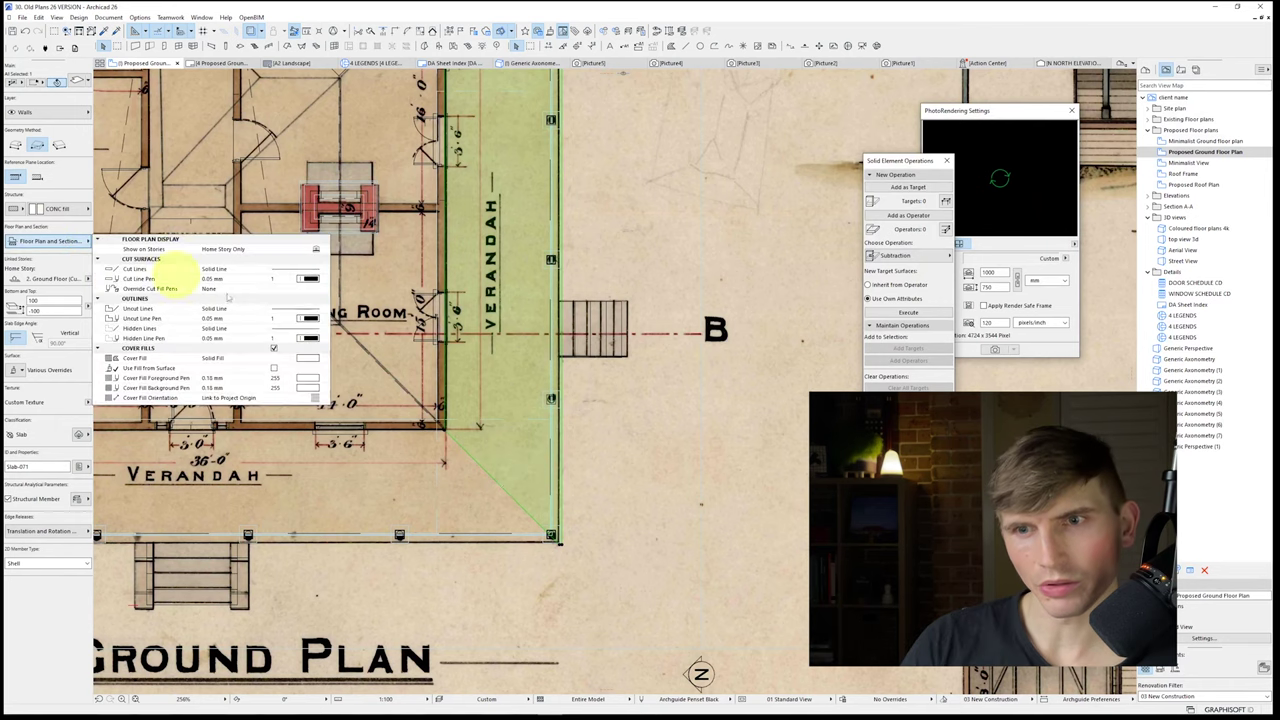
pyautogui.click(318, 399)
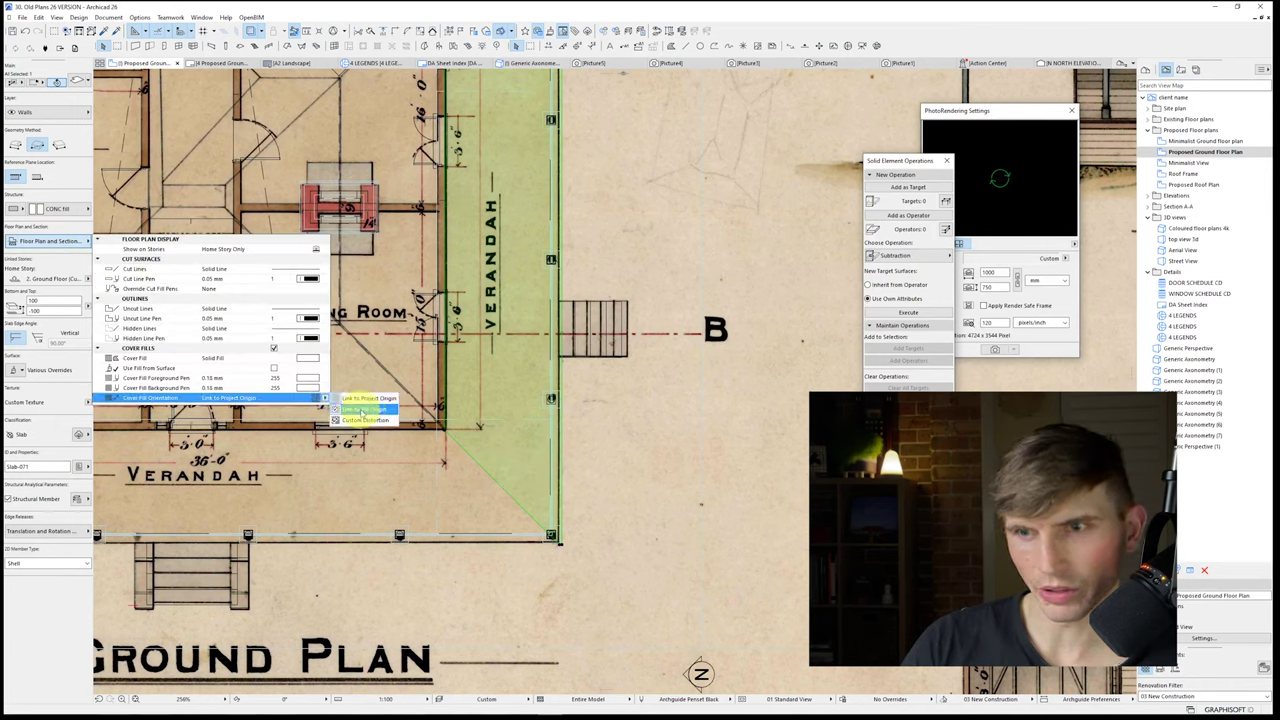
pyautogui.click(362, 410)
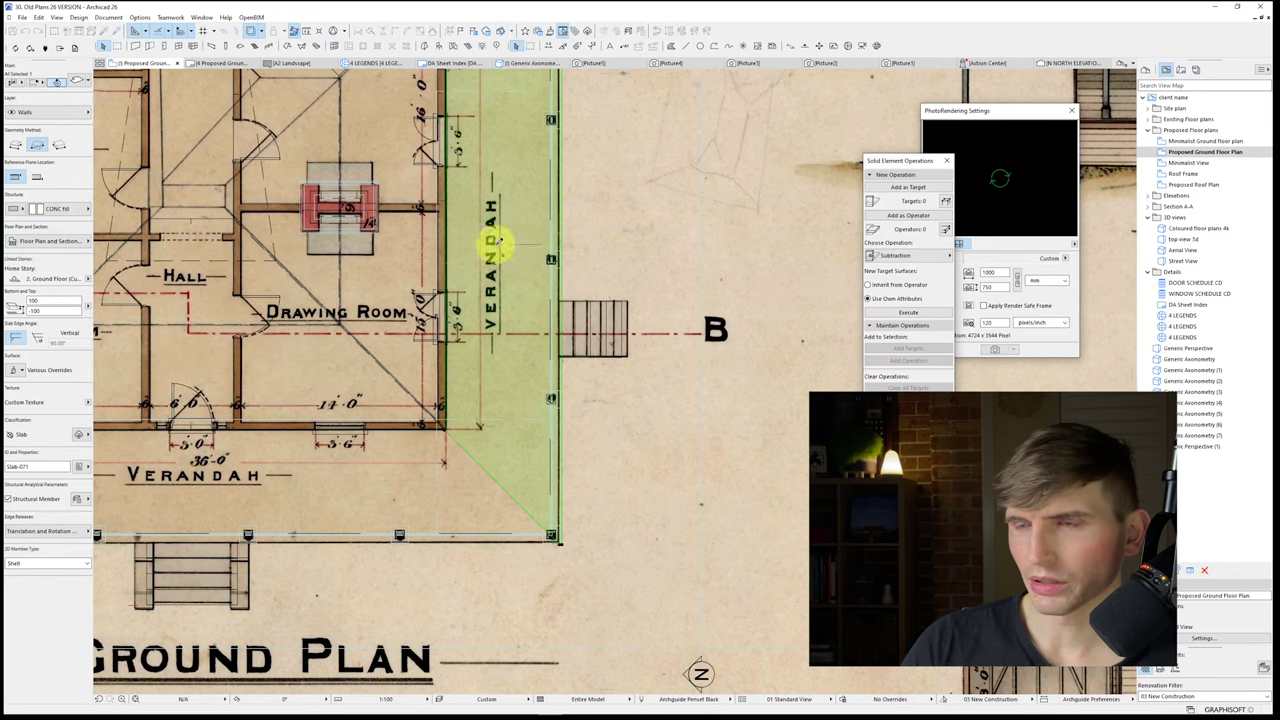
# Step: Try to set the side verandah slab's 3D texture direction graphically, with a reference vector starting at the slab's inner corner
pyautogui.press('F3')
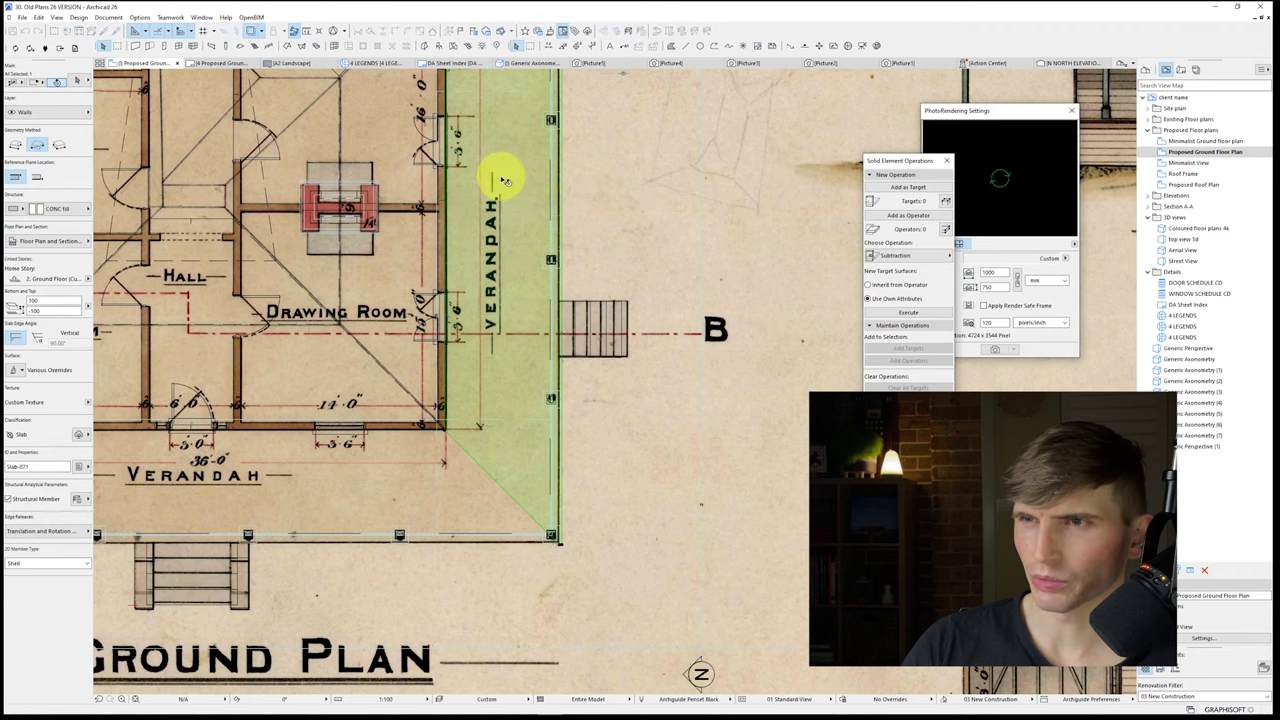
pyautogui.press('F3')
pyautogui.scroll(5, 675, 375)
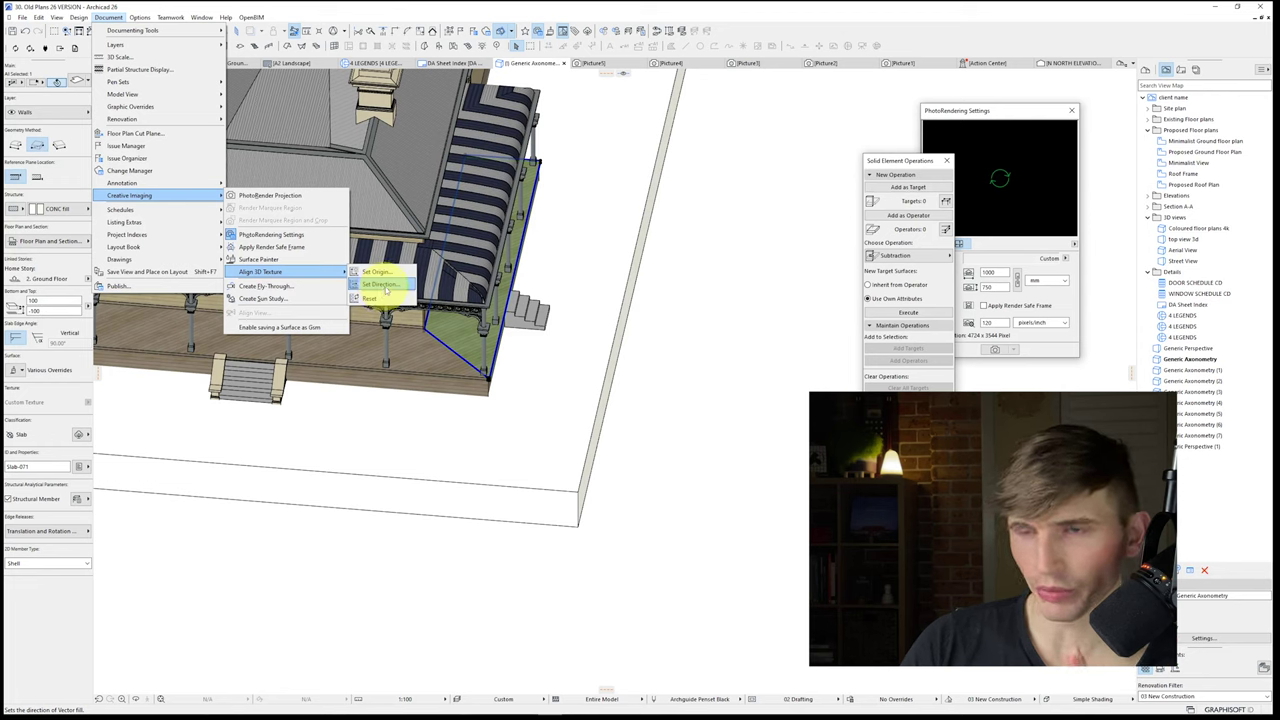
pyautogui.click(386, 289)
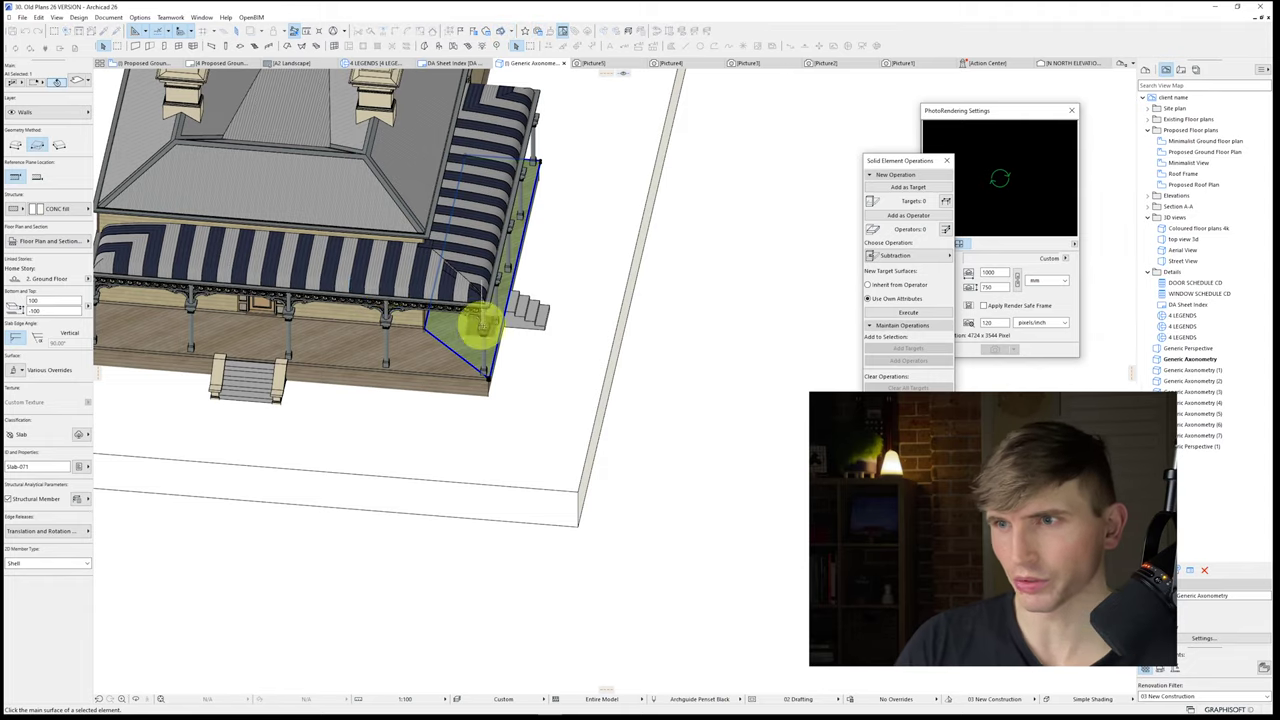
pyautogui.scroll(5, 480, 331)
pyautogui.click(334, 232)
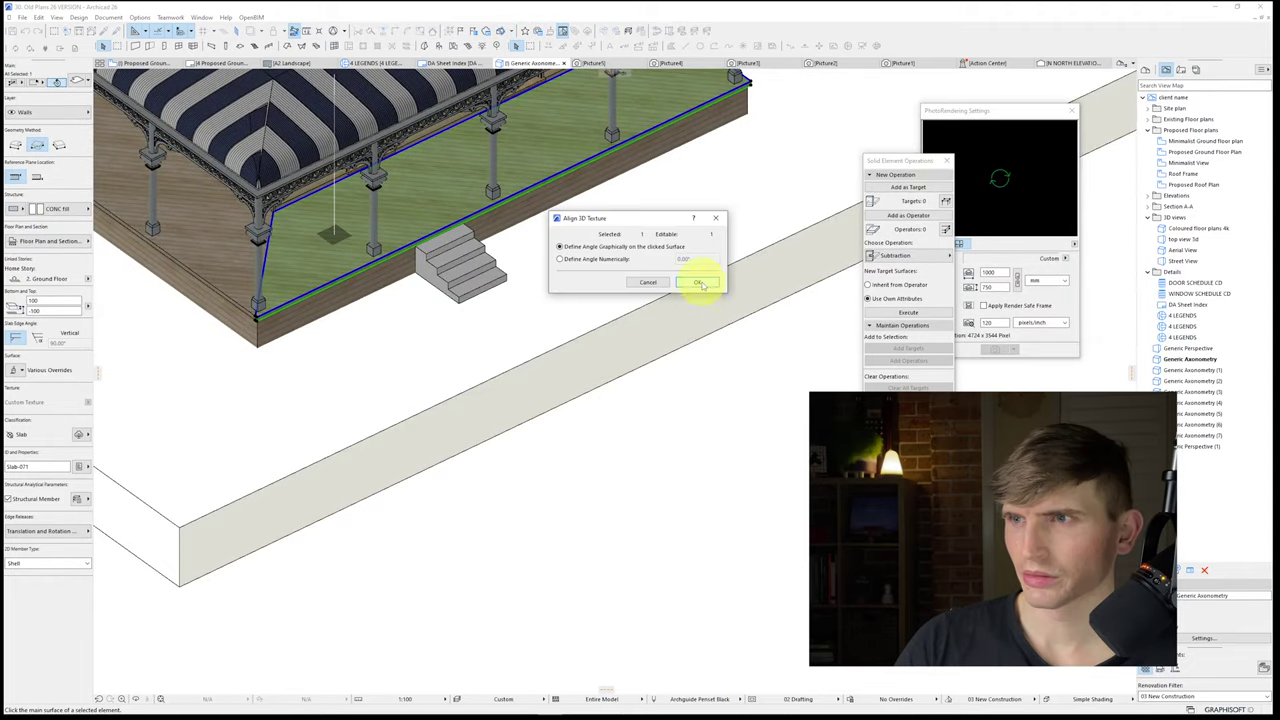
pyautogui.click(695, 278)
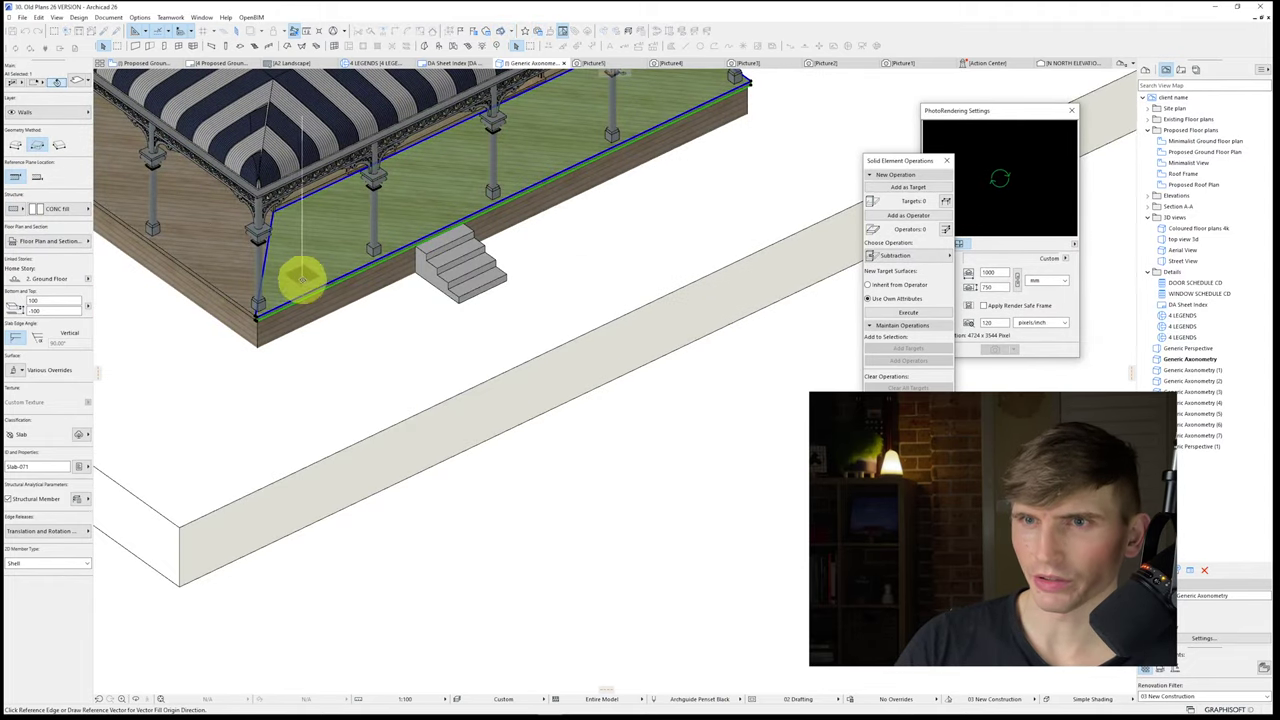
pyautogui.click(272, 210)
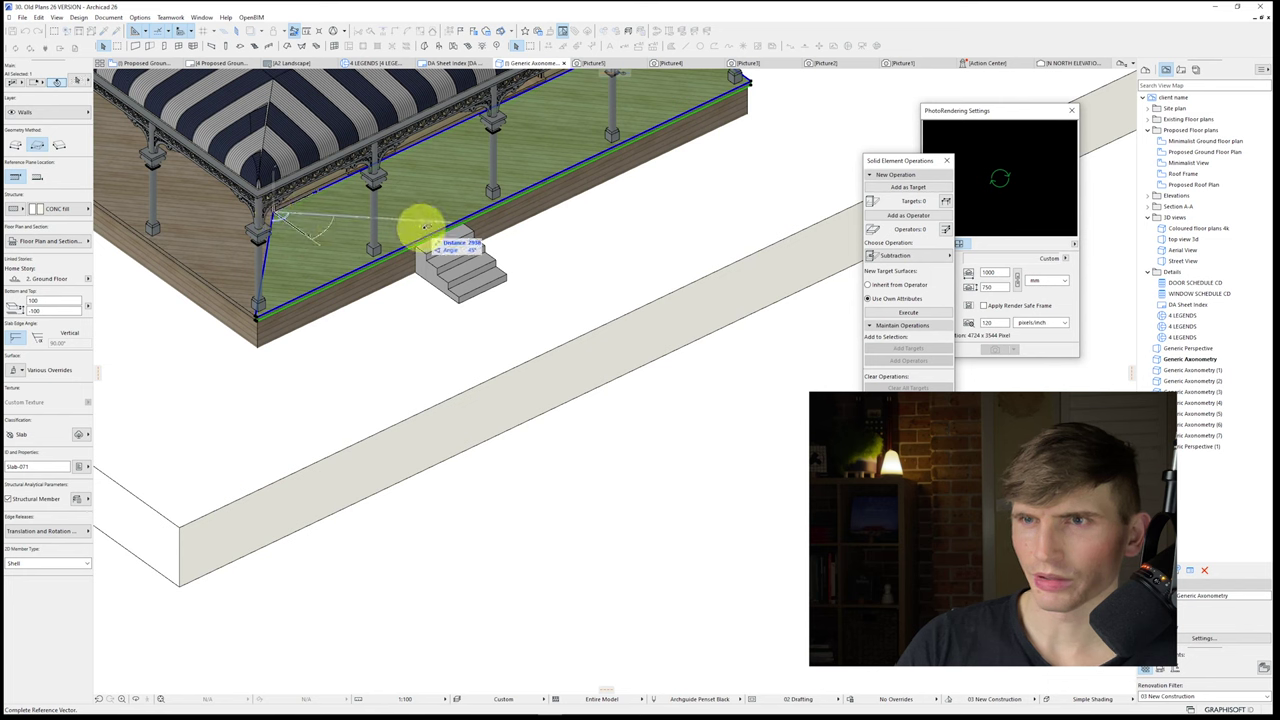
pyautogui.click(434, 240)
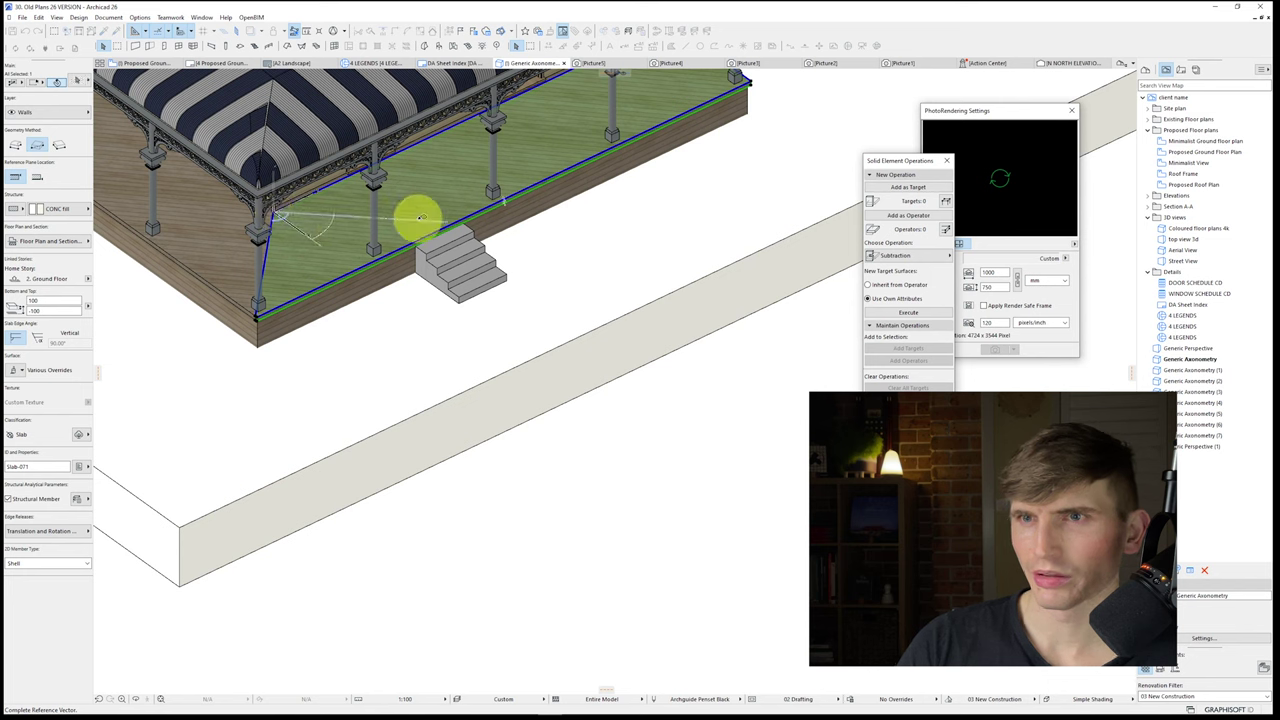
# Step: Set the direction of the side verandah slab's 3D texture numerically to 45°
pyautogui.click(139, 17)
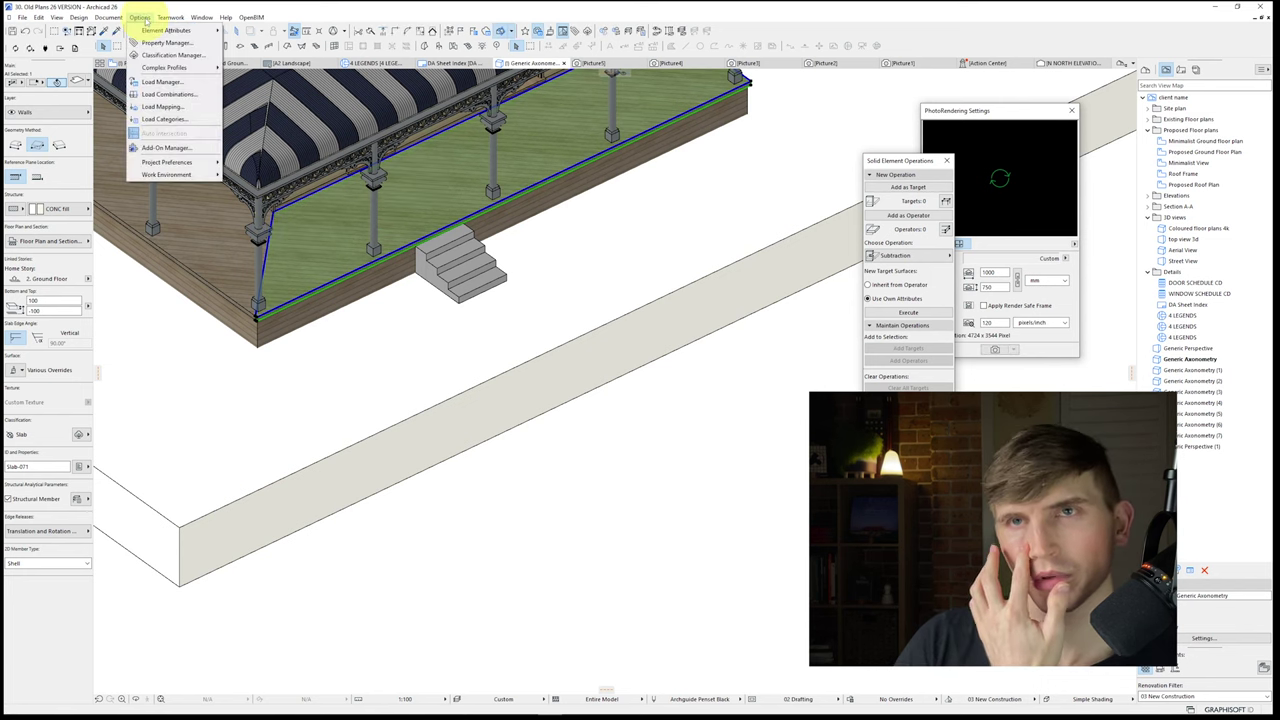
pyautogui.moveTo(110, 18)
pyautogui.moveTo(165, 195)
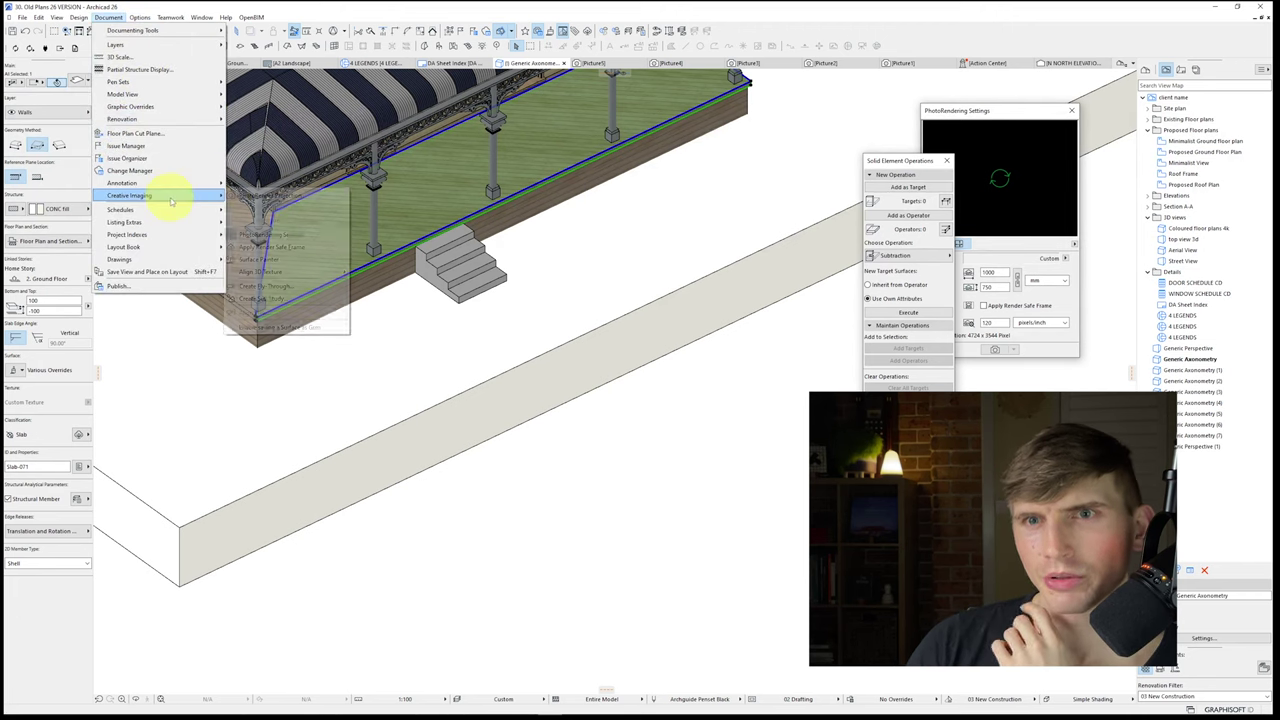
pyautogui.moveTo(292, 271)
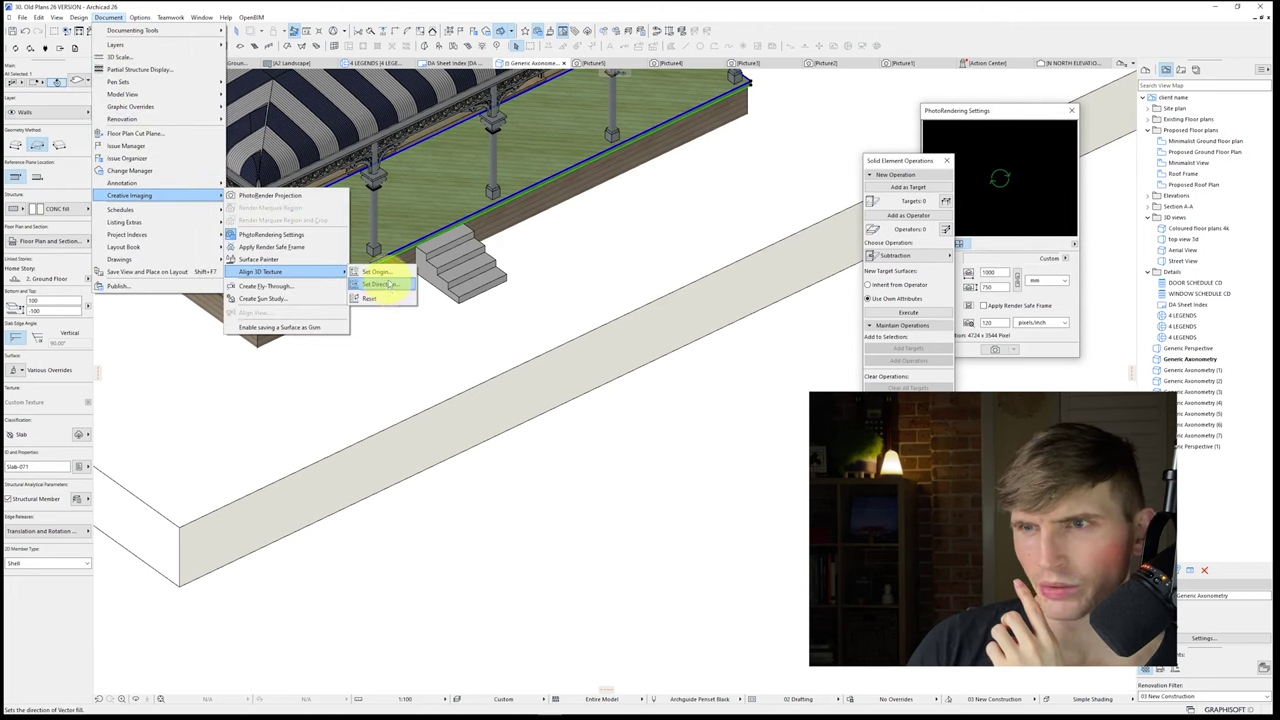
pyautogui.click(388, 284)
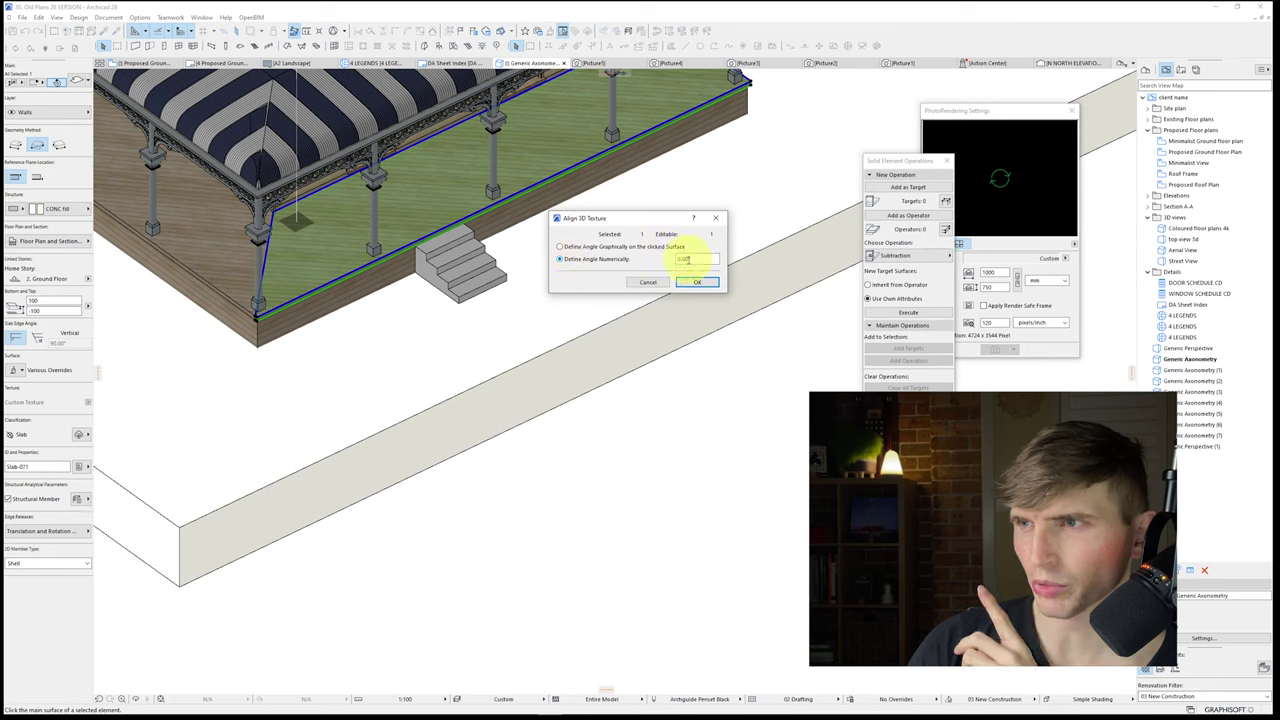
pyautogui.moveTo(689, 260); pyautogui.dragTo(435, 229)
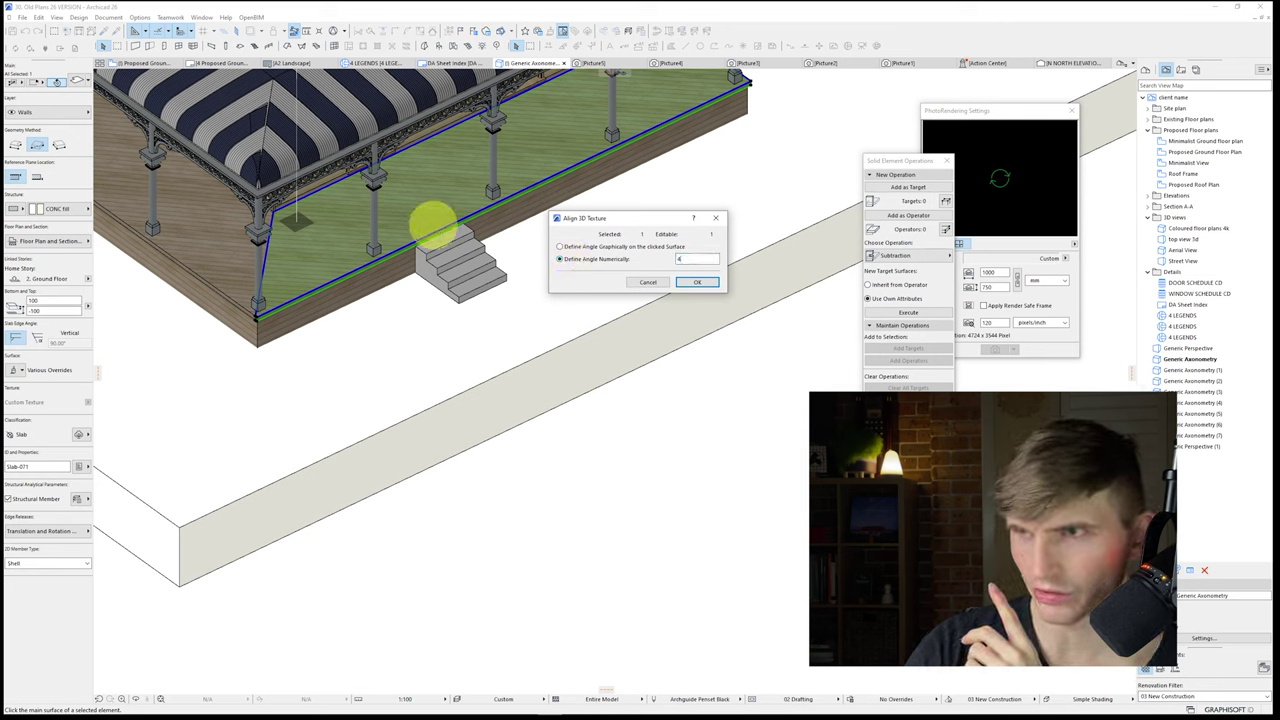
pyautogui.press('Return')
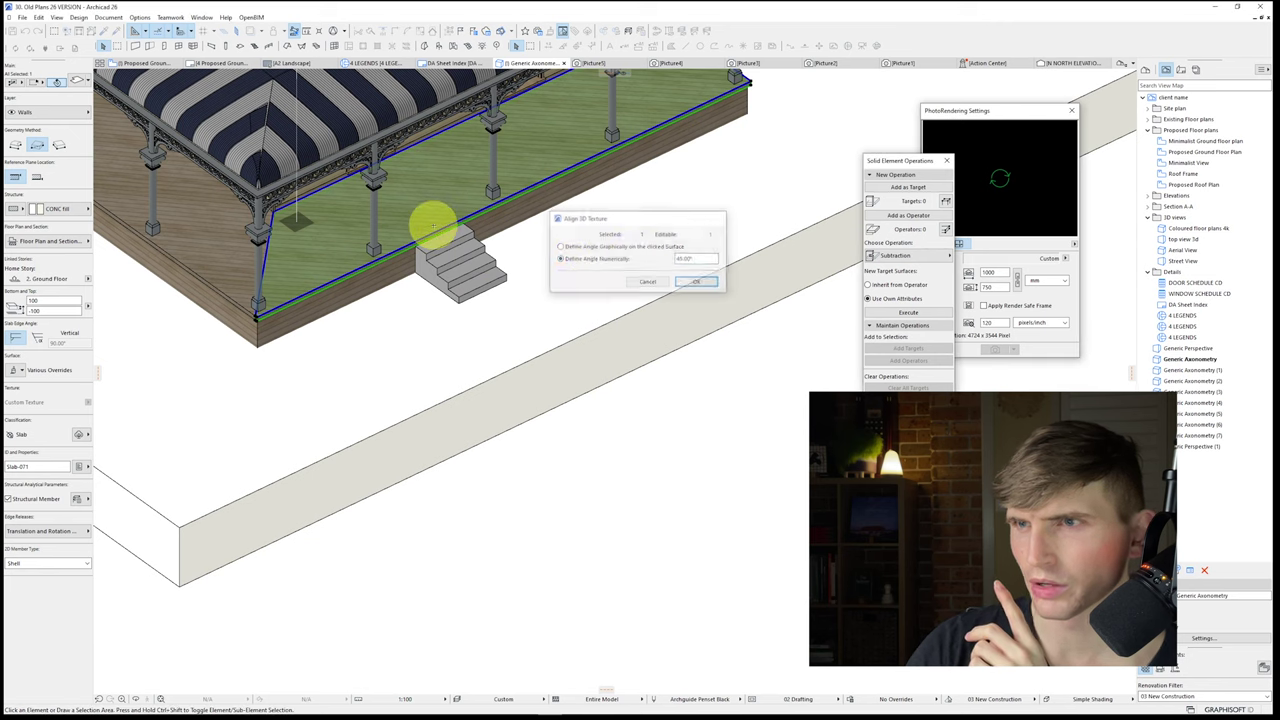
pyautogui.click(332, 238)
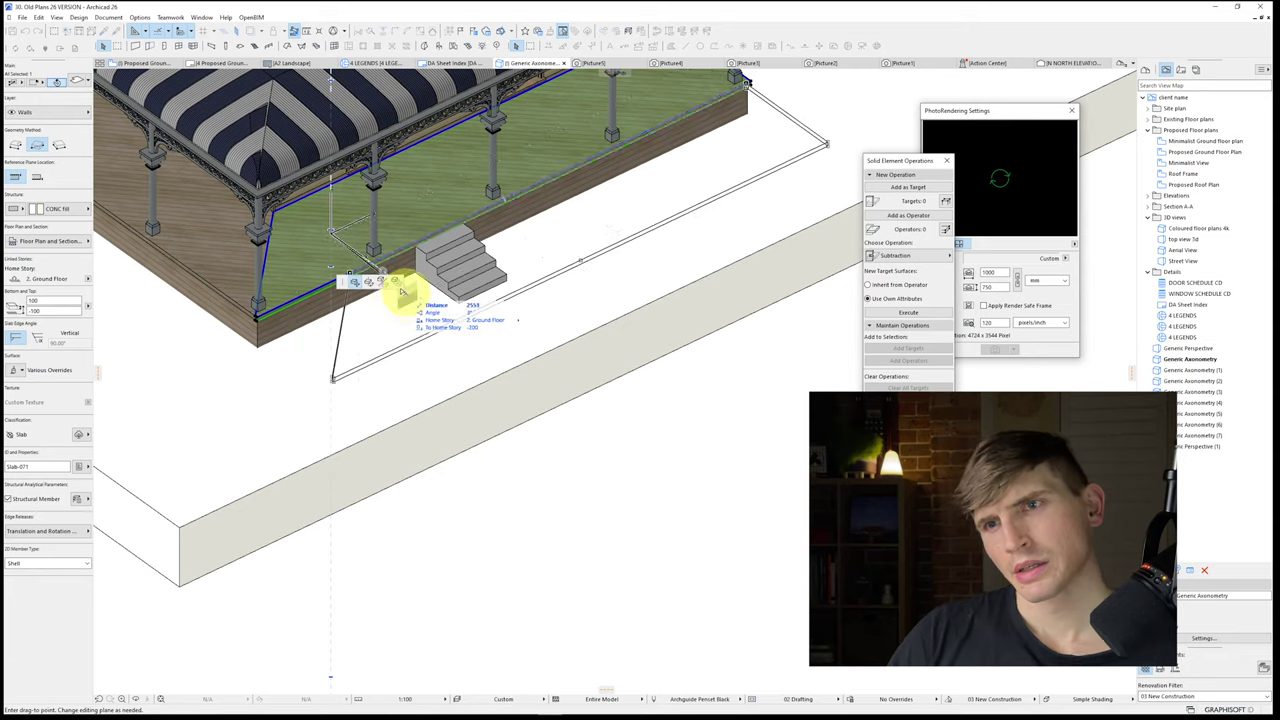
pyautogui.press('Escape')
# Step: Redo the 3D texture alignment on the side verandah slab and deselect the slab
pyautogui.keyDown('shift'); pyautogui.moveTo(408, 297); pyautogui.dragTo(525, 250, button='middle'); pyautogui.keyUp('shift')
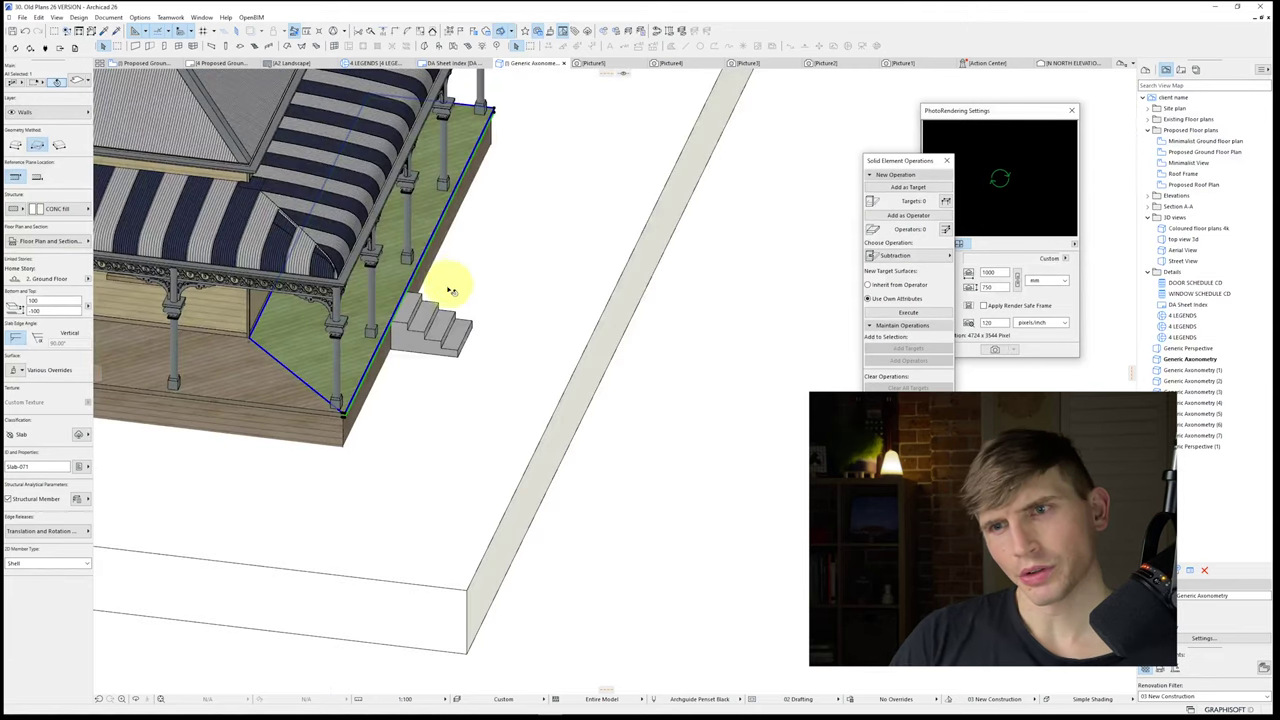
pyautogui.press('Escape')
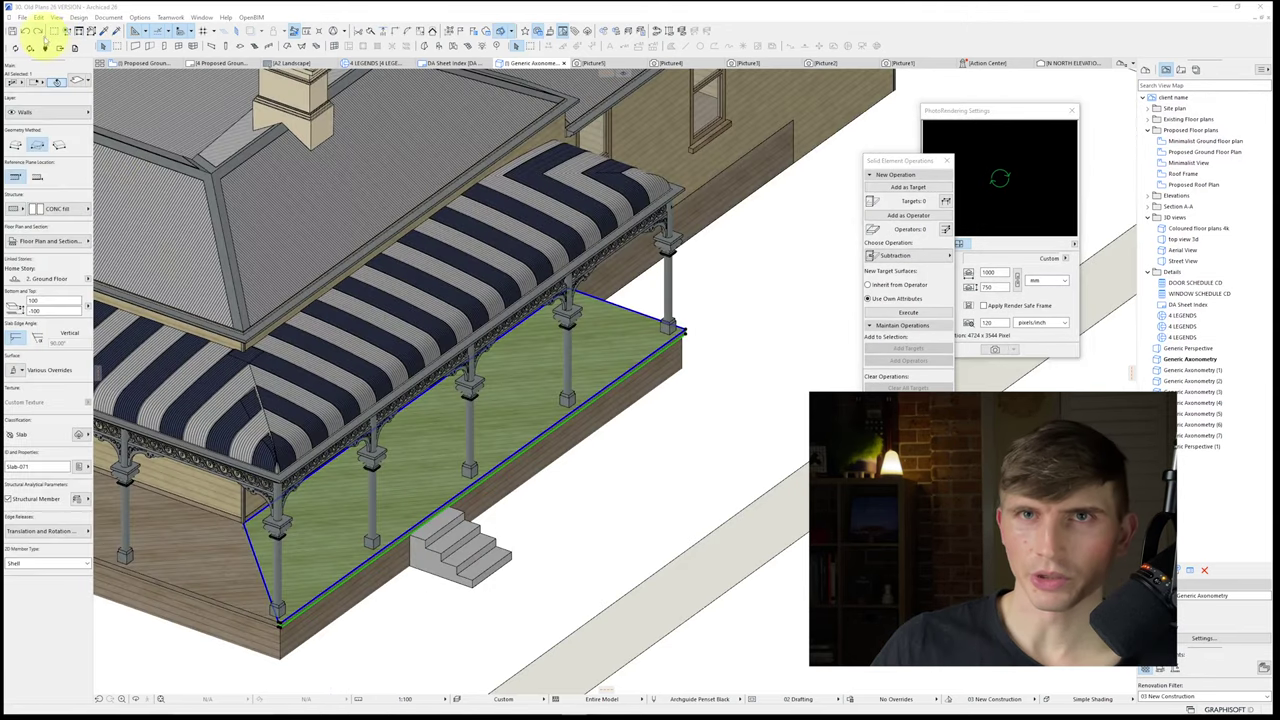
pyautogui.click(41, 34)
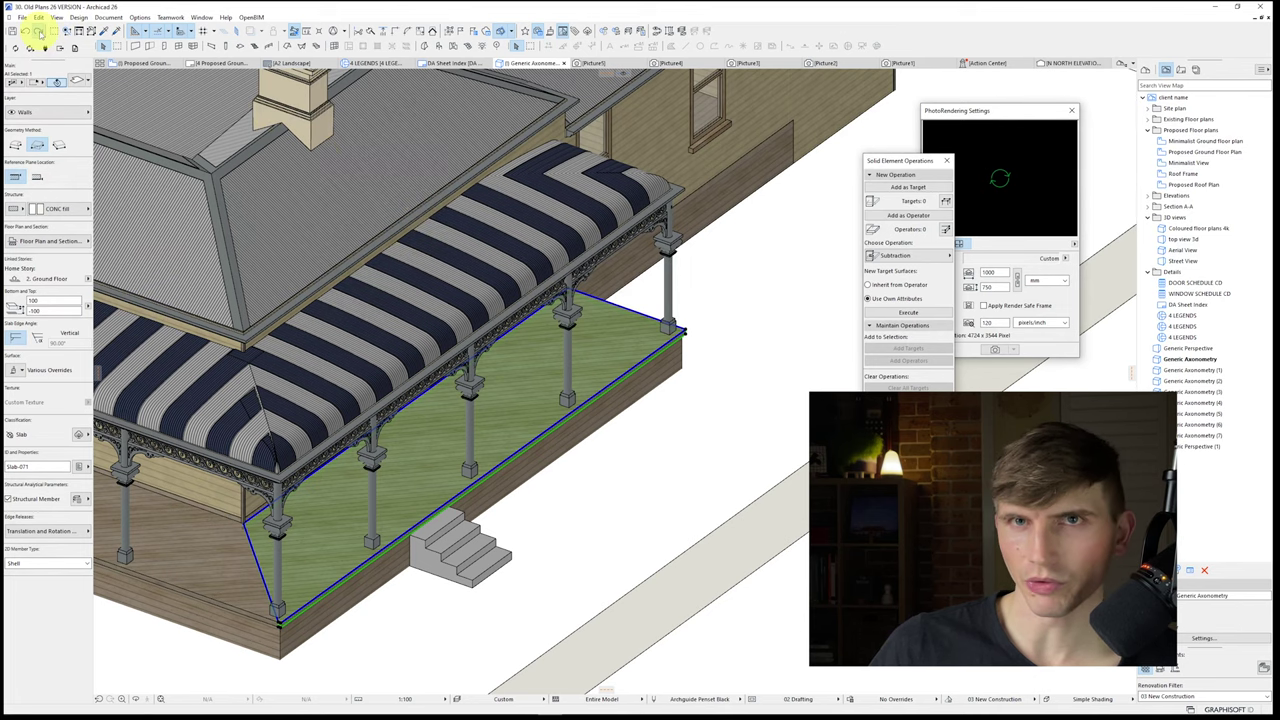
pyautogui.click(41, 34)
pyautogui.moveTo(457, 511); pyautogui.dragTo(547, 462, button='middle')
pyautogui.press('Escape')
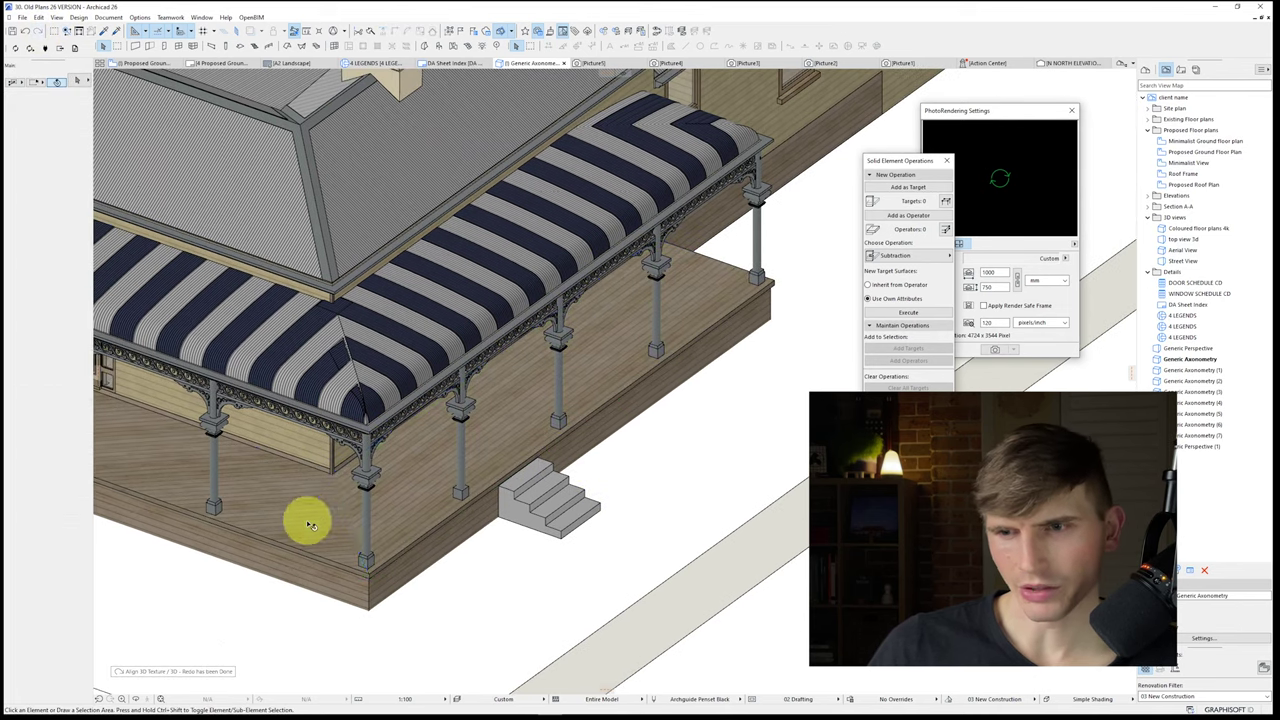
# Step: Set the direction of the front verandah slab's 3D texture numerically so its floorboards turn at the mitred corner, and deselect the slab
pyautogui.click(303, 513)
pyautogui.click(140, 18)
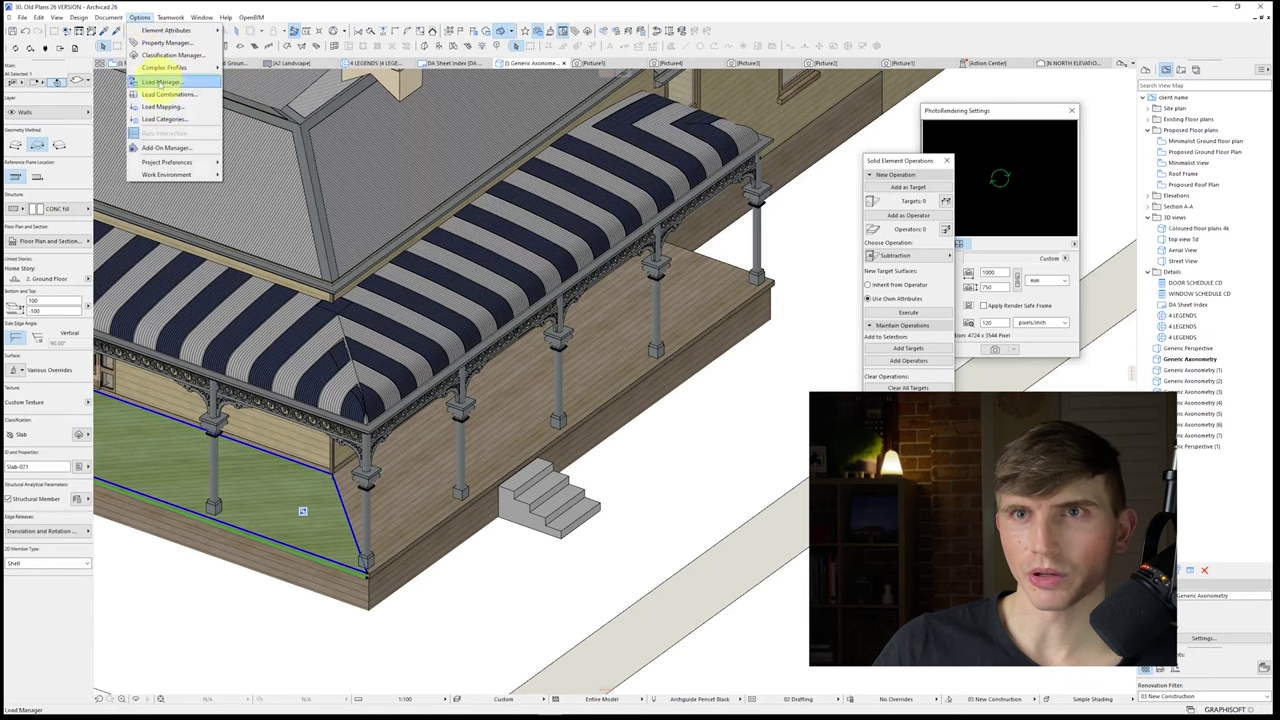
pyautogui.click(109, 18)
pyautogui.moveTo(167, 236)
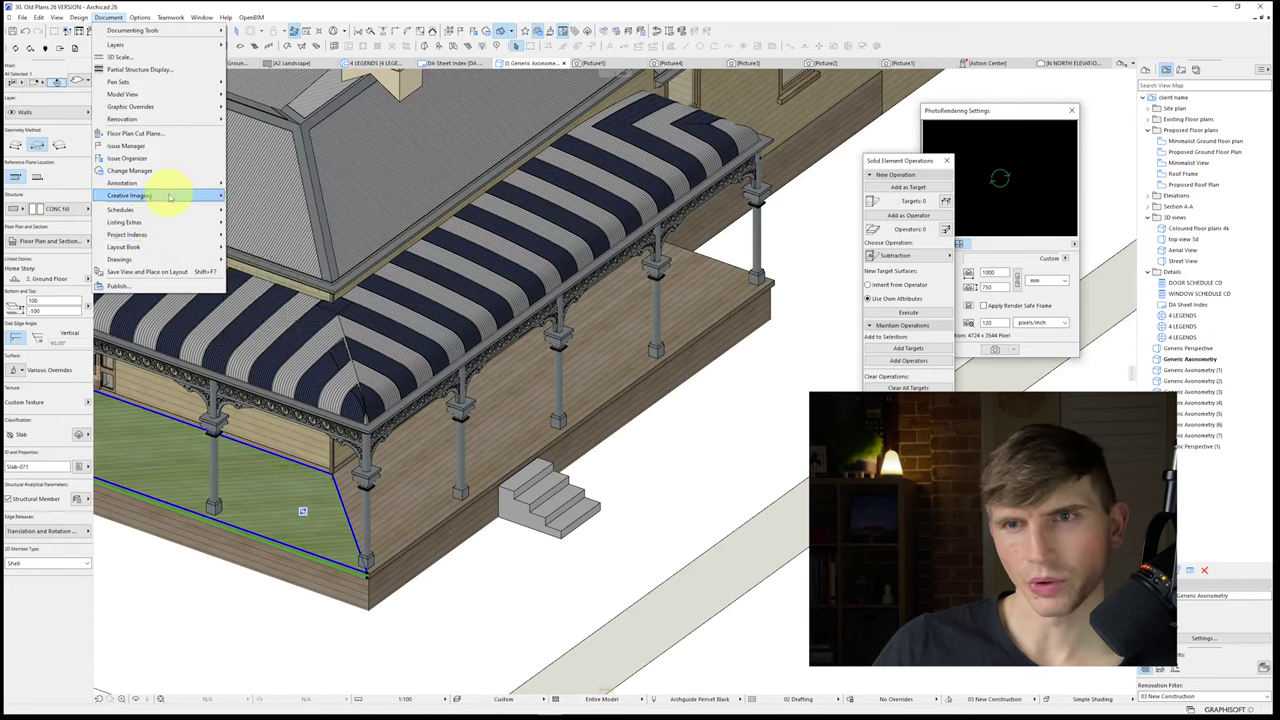
pyautogui.moveTo(170, 195)
pyautogui.moveTo(265, 271)
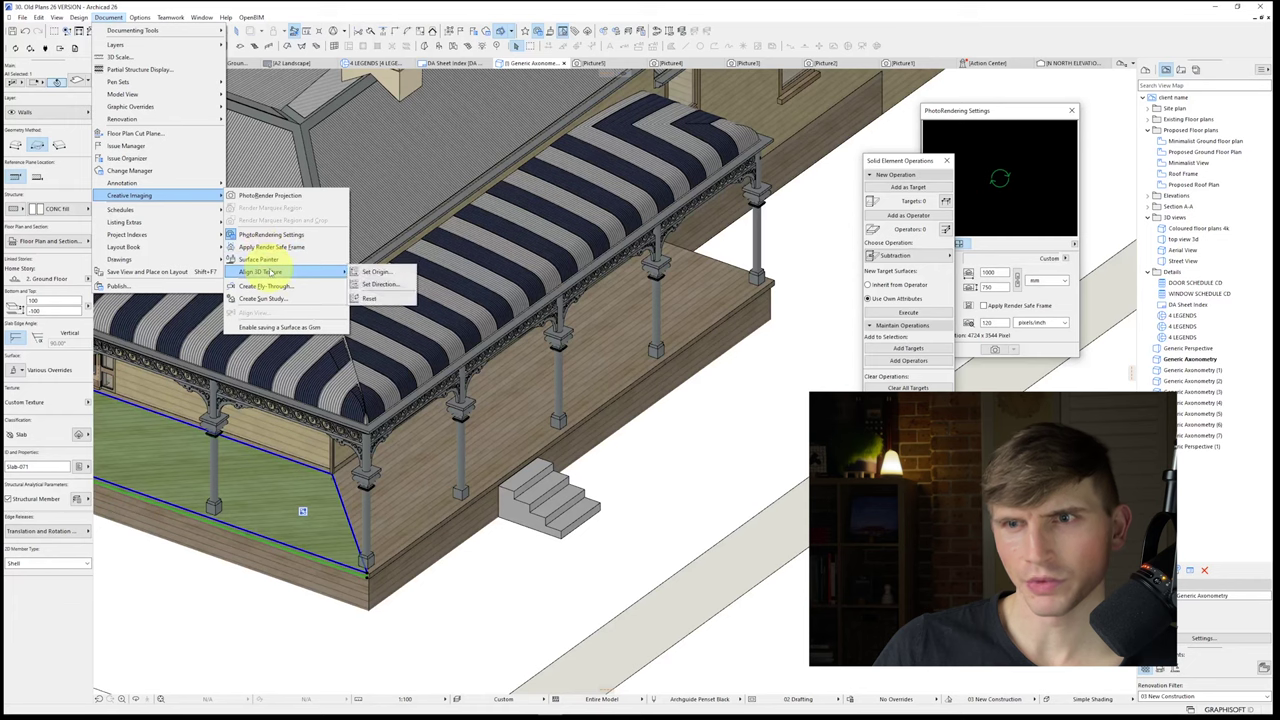
pyautogui.click(389, 288)
pyautogui.click(270, 495)
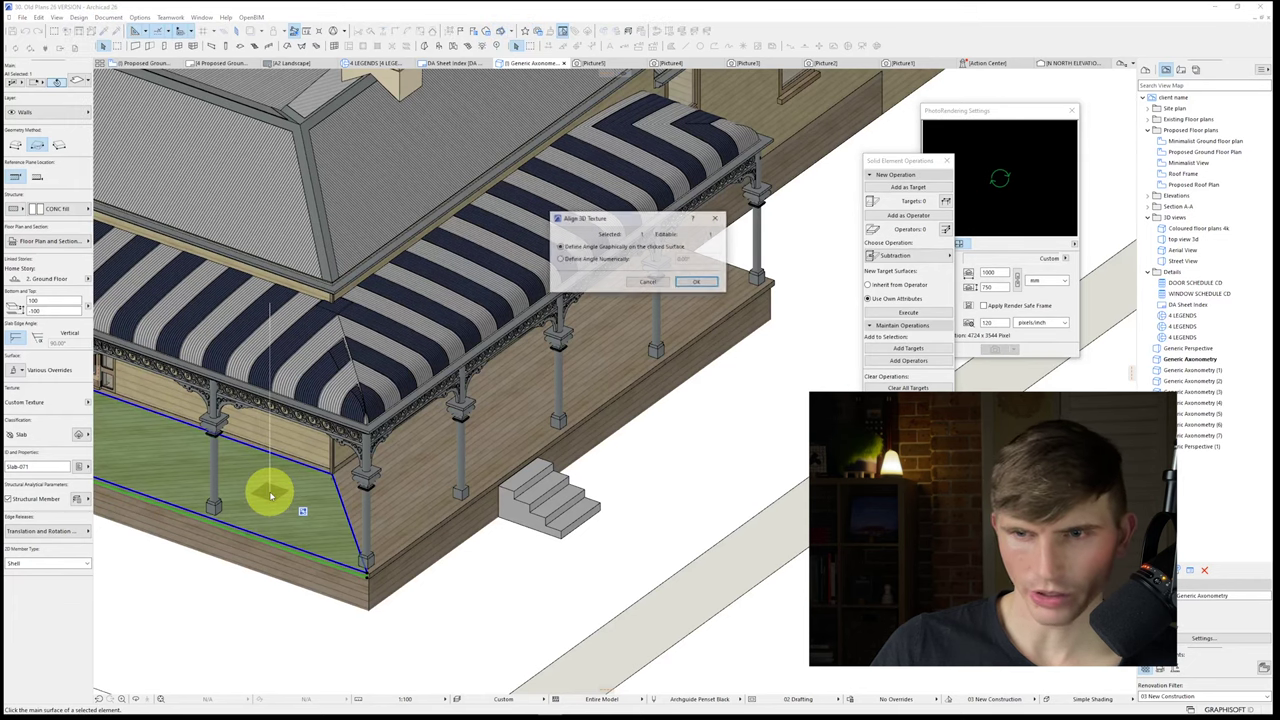
pyautogui.click(609, 260)
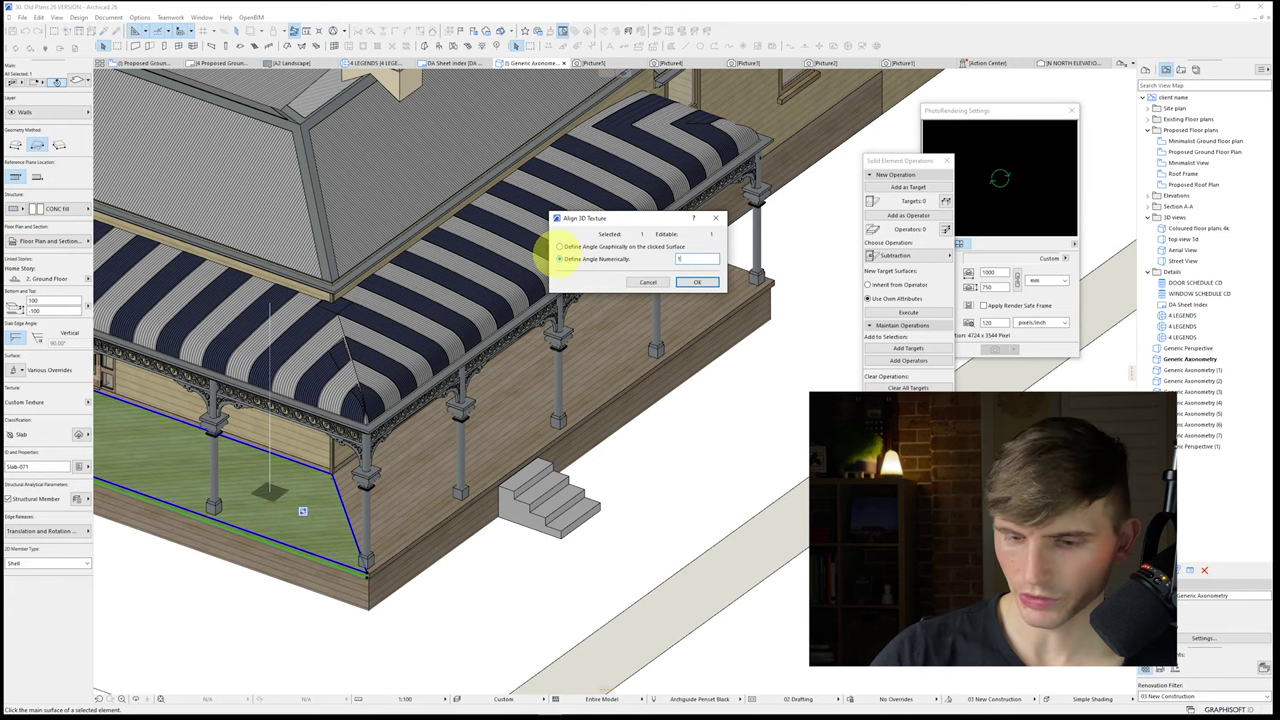
pyautogui.press('Return')
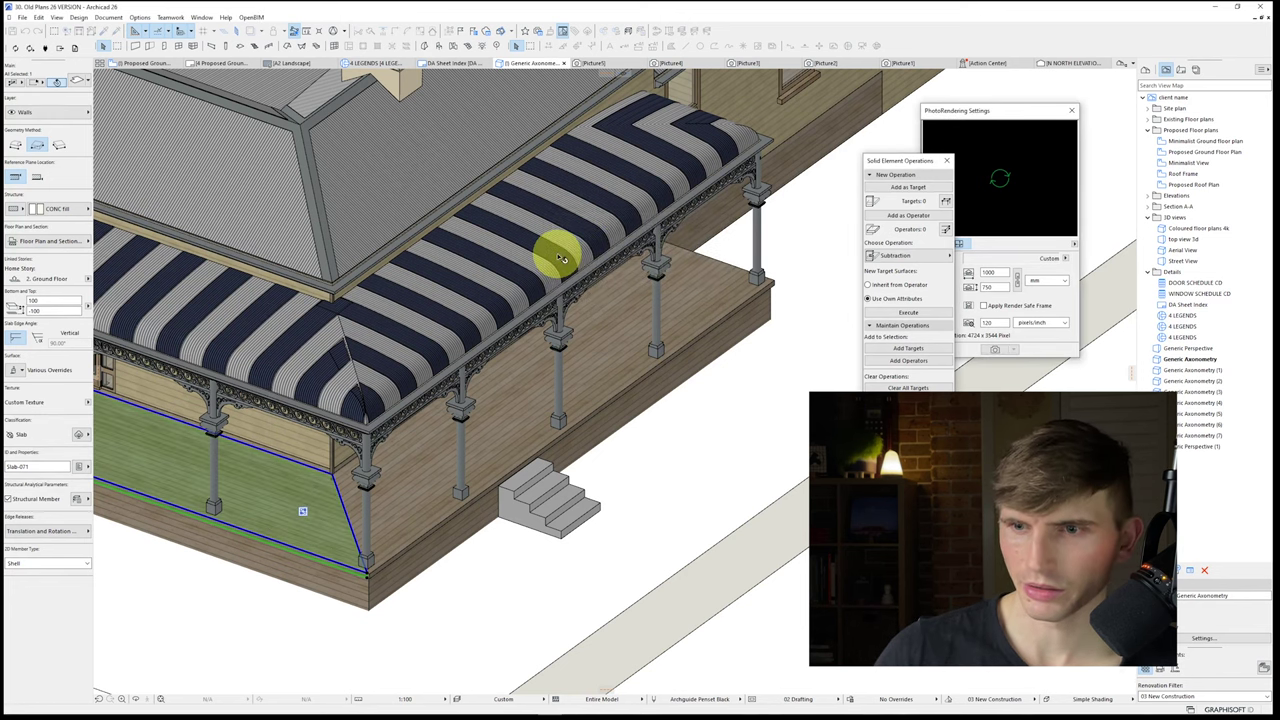
pyautogui.press('Escape')
pyautogui.scroll(-10, 480, 550)
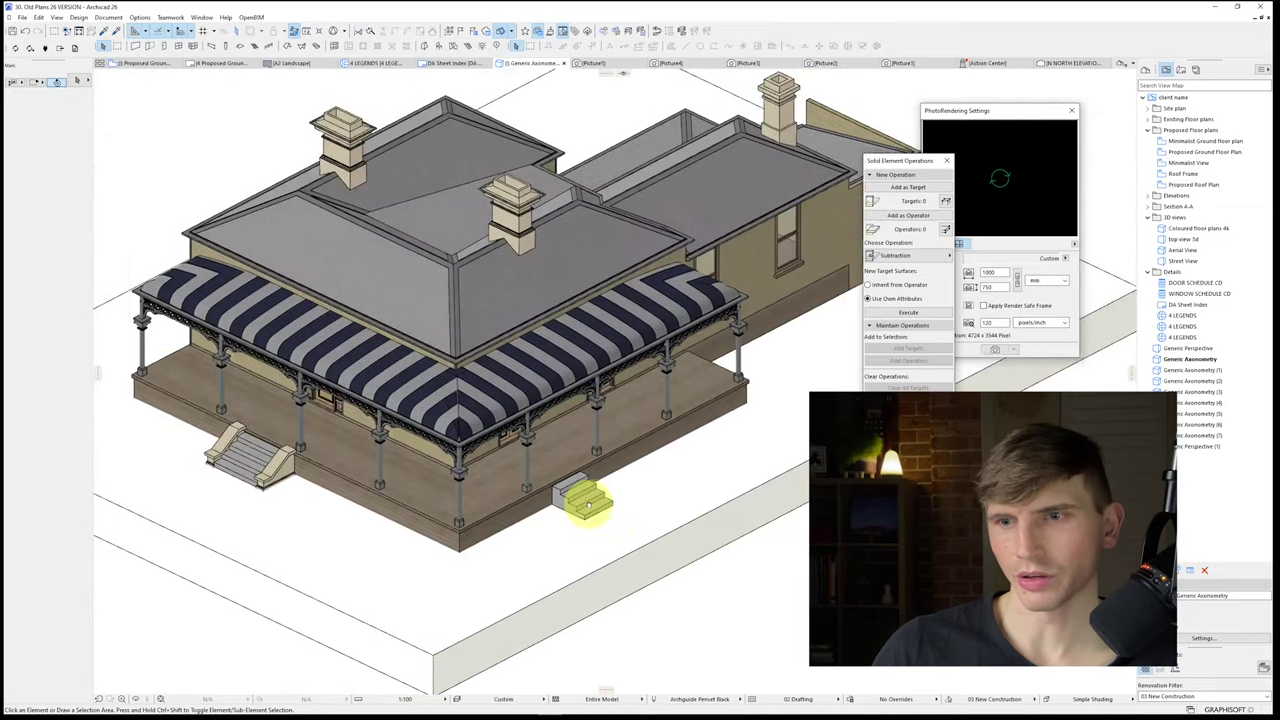
pyautogui.click(497, 500)
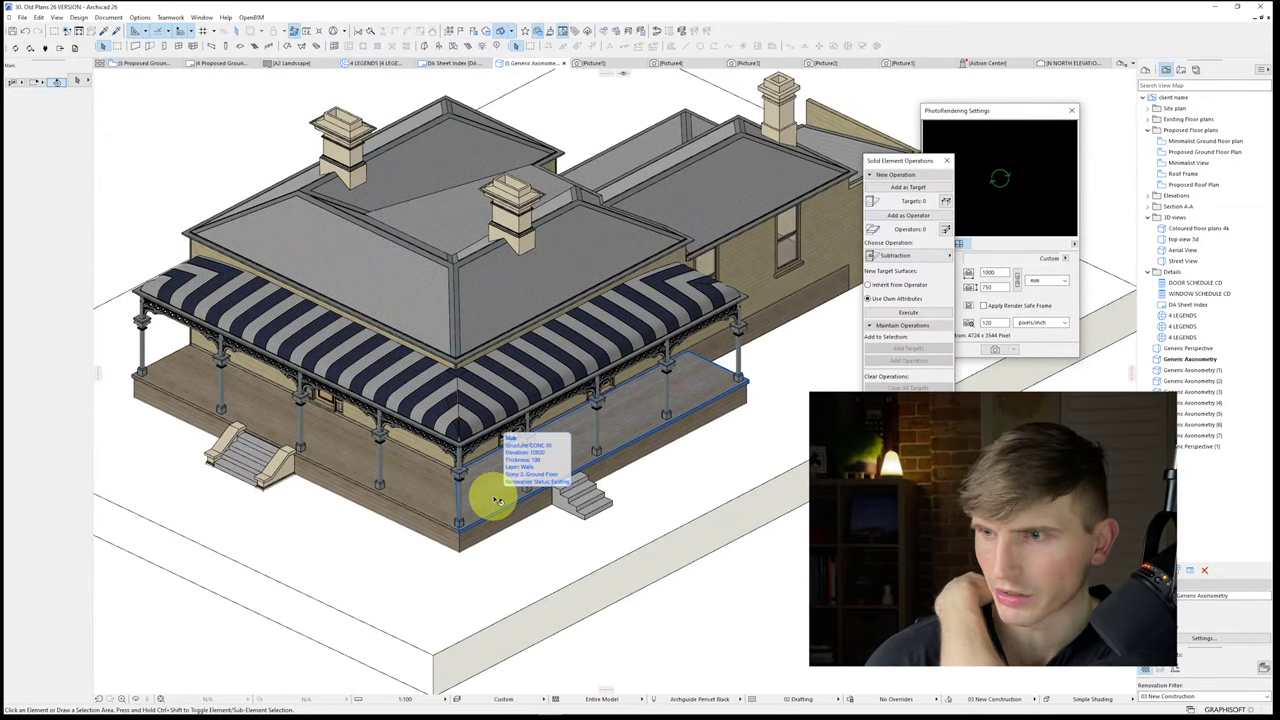
pyautogui.press('Escape')
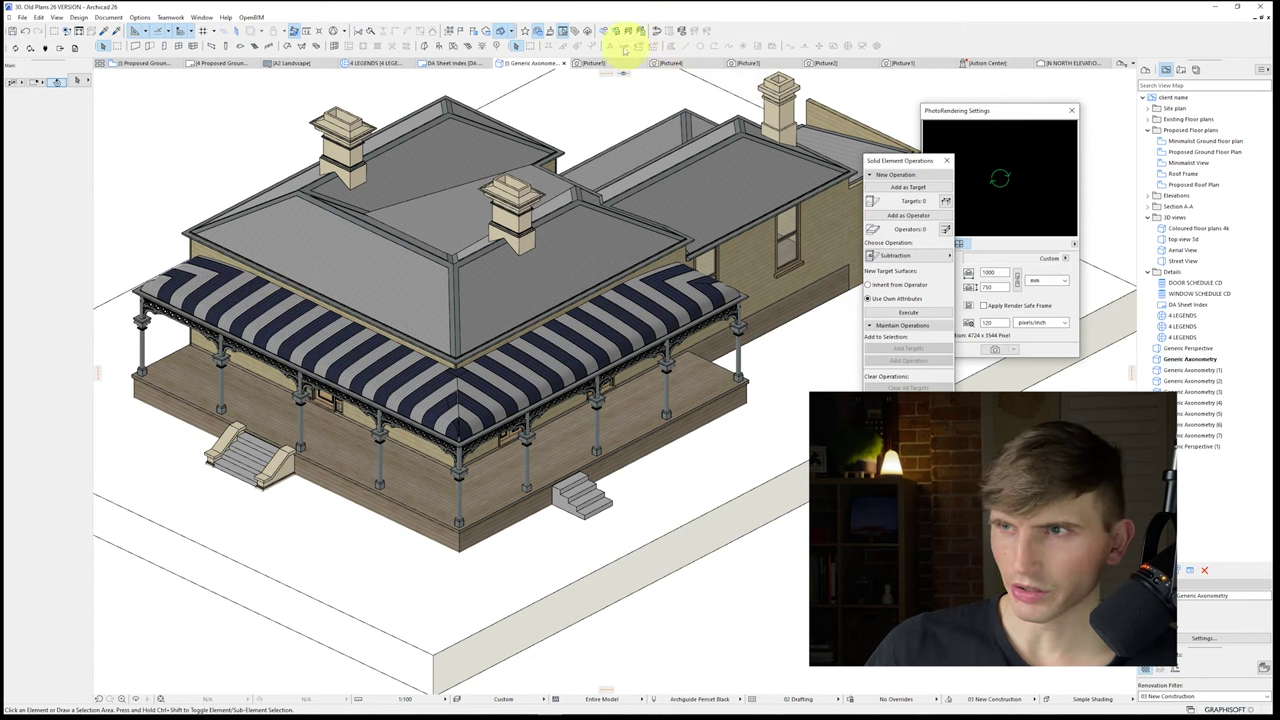
# Step: Open the saved Generic Axonometry view, framed closely on the house
pyautogui.doubleClick(1185, 358)
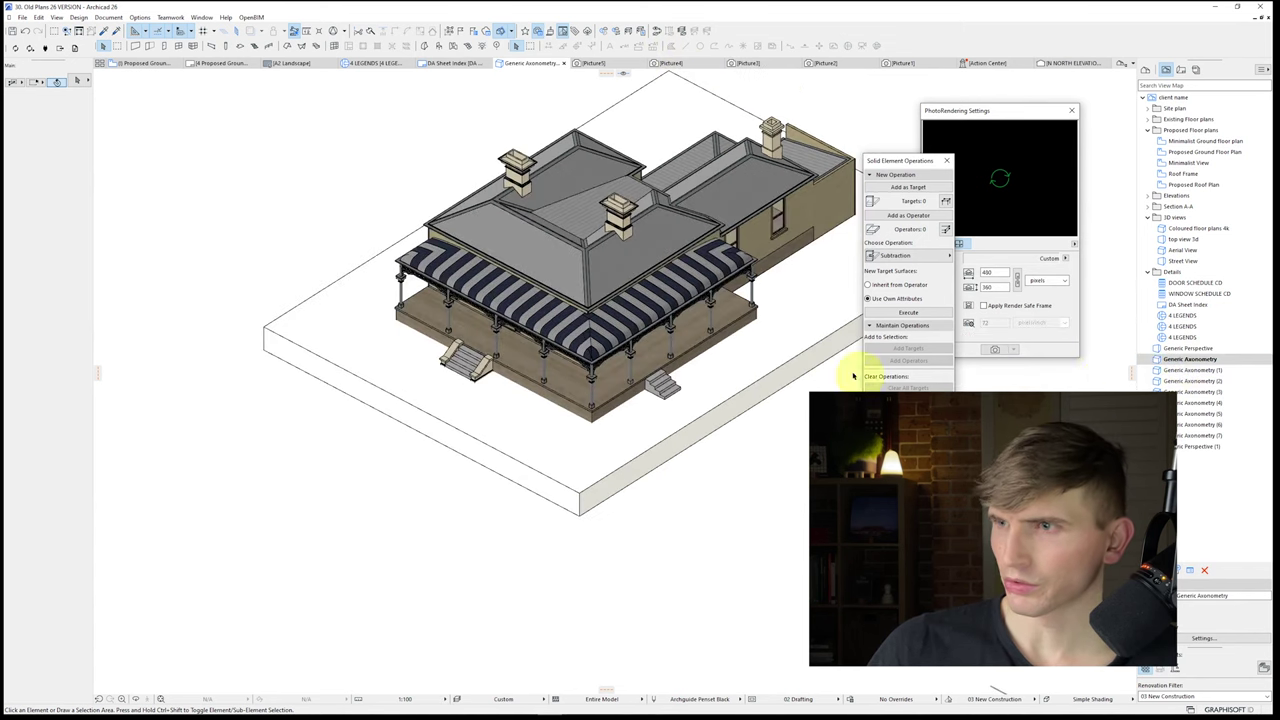
pyautogui.scroll(5, 700, 270)
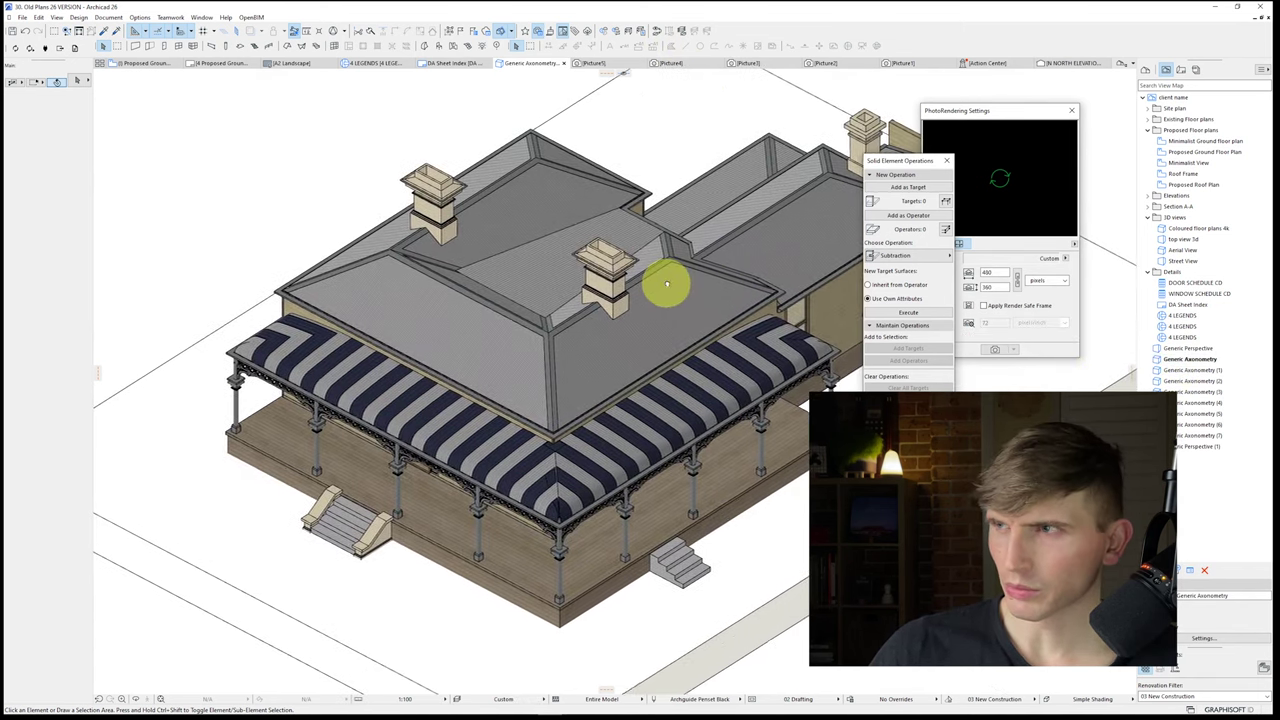
pyautogui.scroll(4, 676, 281)
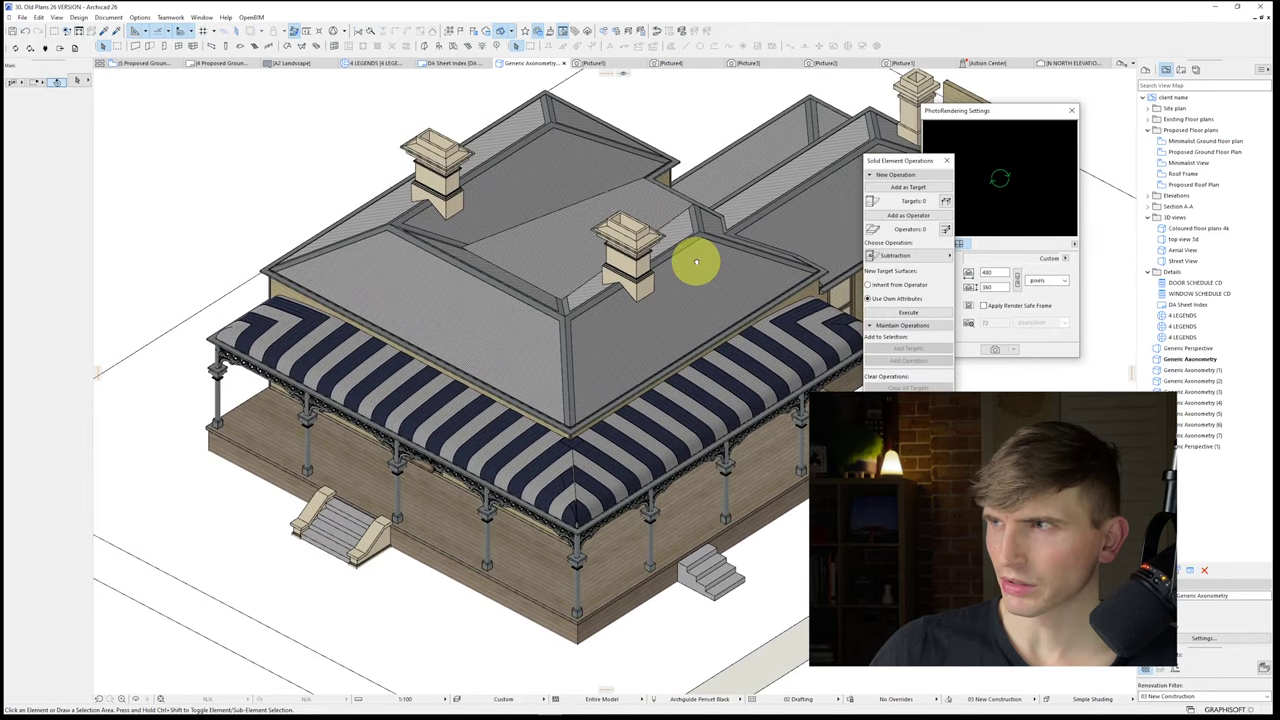
pyautogui.scroll(-3, 700, 265)
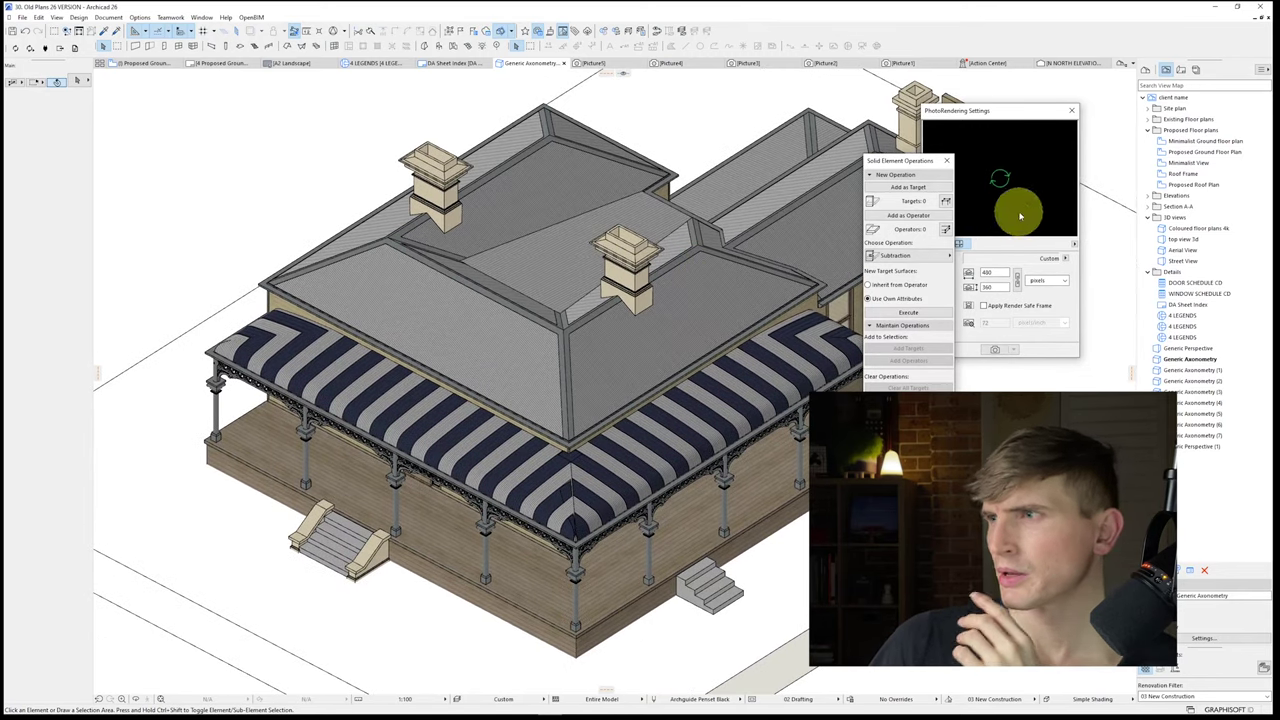
# Step: Render the axonometric view with the first ARCH SKETCH scene at 1000 x 750 mm and 100 pixels/inch
pyautogui.click(1030, 258)
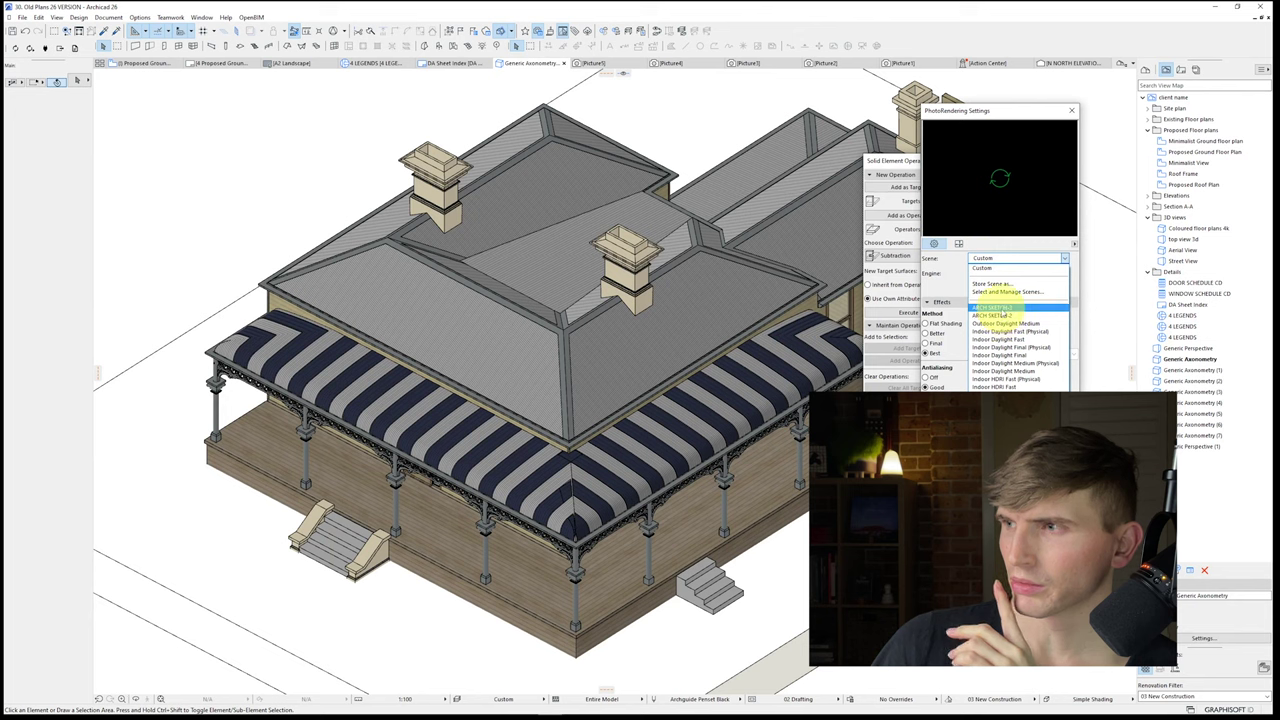
pyautogui.click(1001, 304)
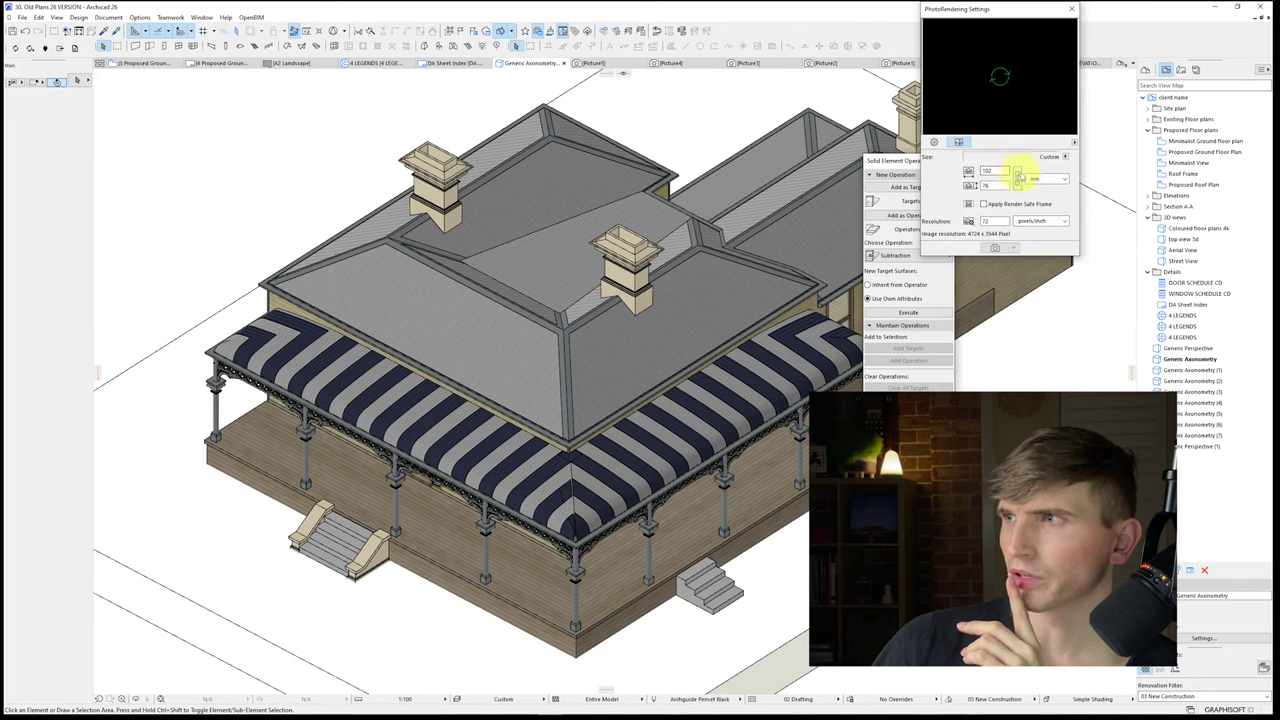
pyautogui.doubleClick(1005, 172)
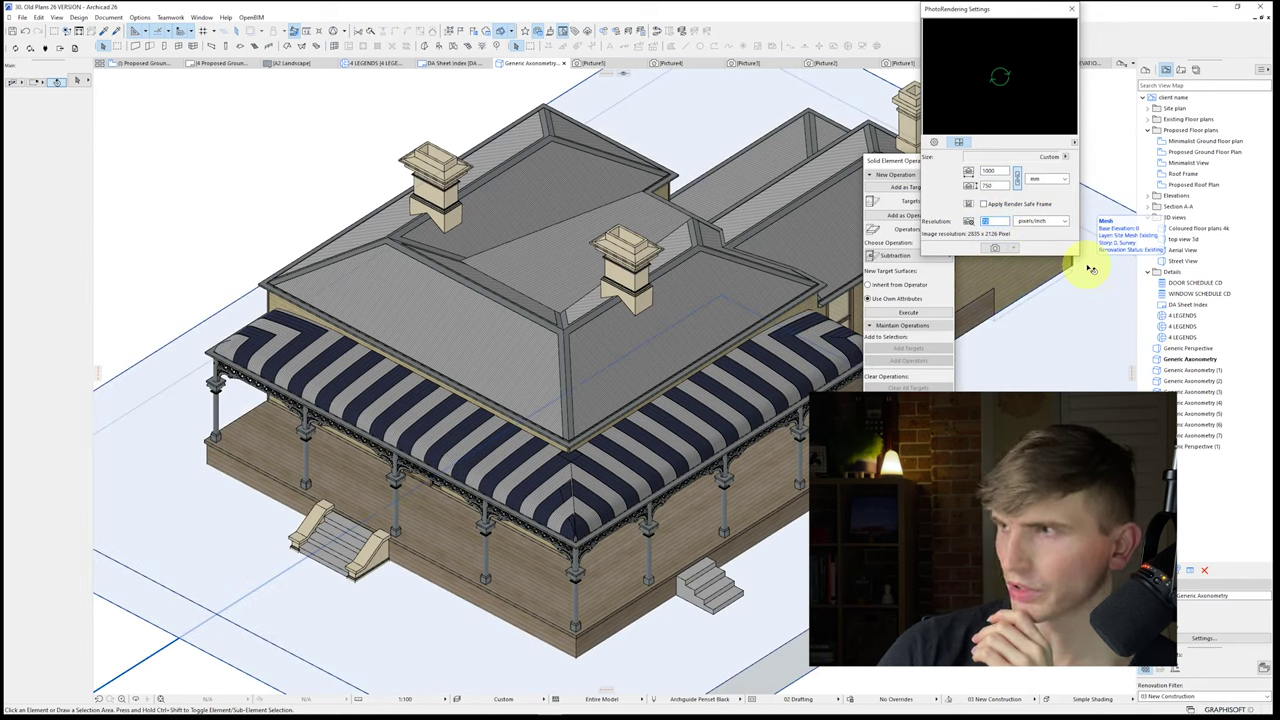
pyautogui.click(997, 249)
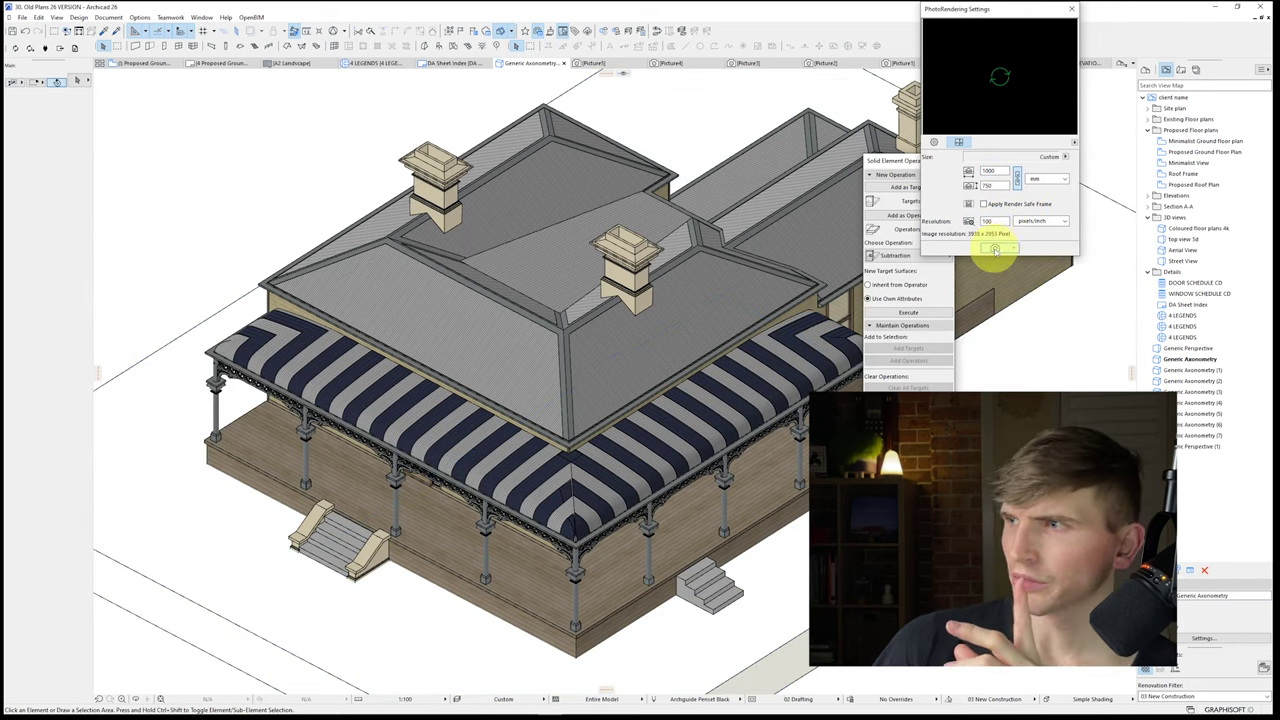
pyautogui.click(996, 250)
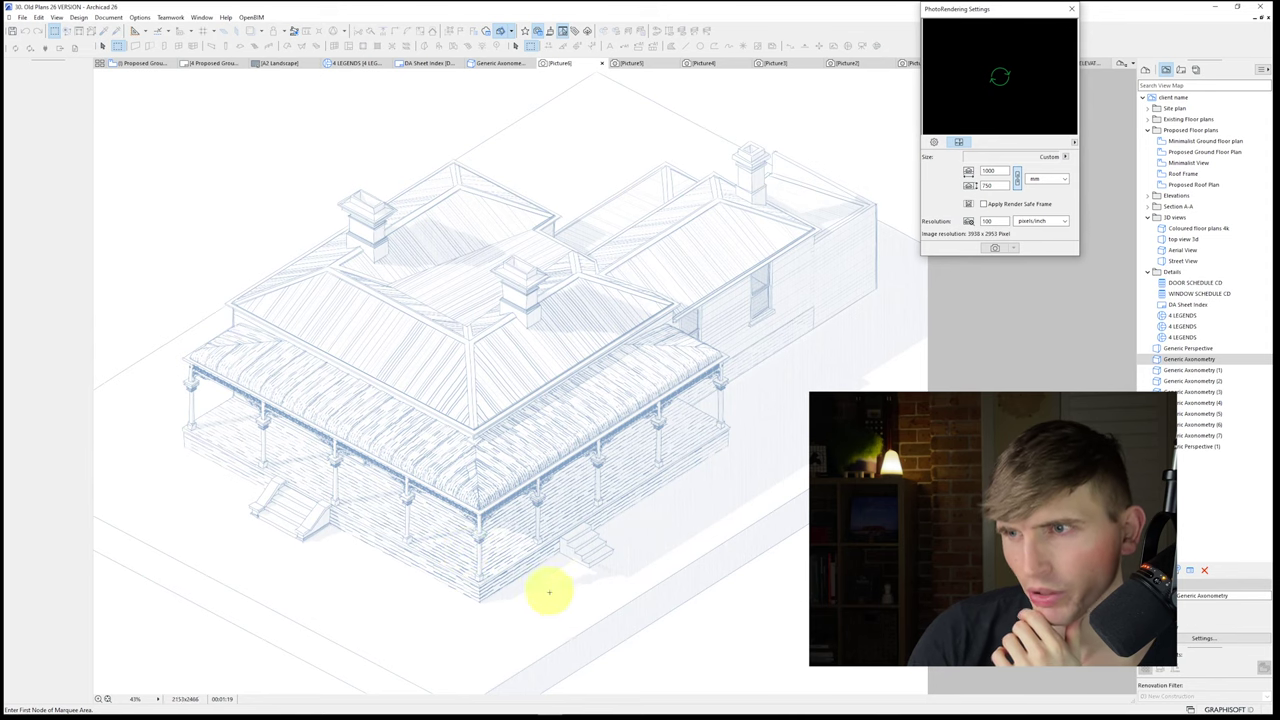
# Step: Render the axonometric view again with the ARCH SKETCH-2 scene and examine the line work at the verandah corner
pyautogui.scroll(5, 437, 395)
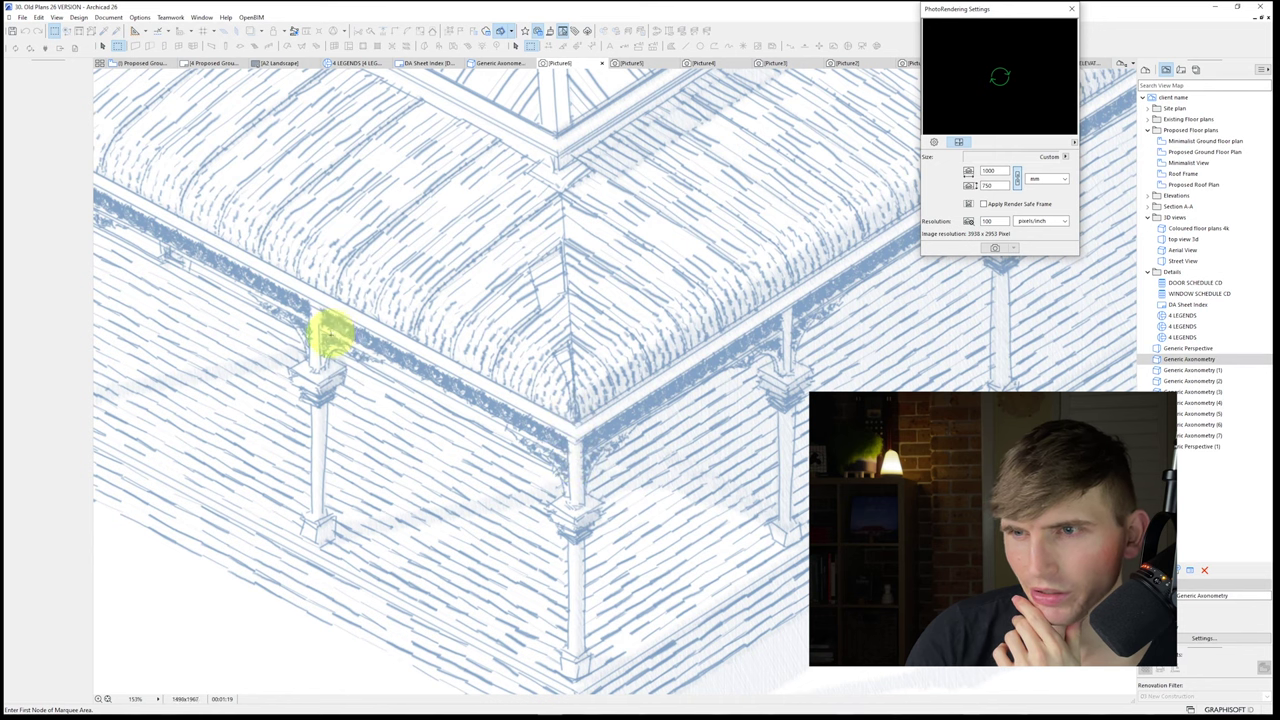
pyautogui.scroll(-2, 578, 450)
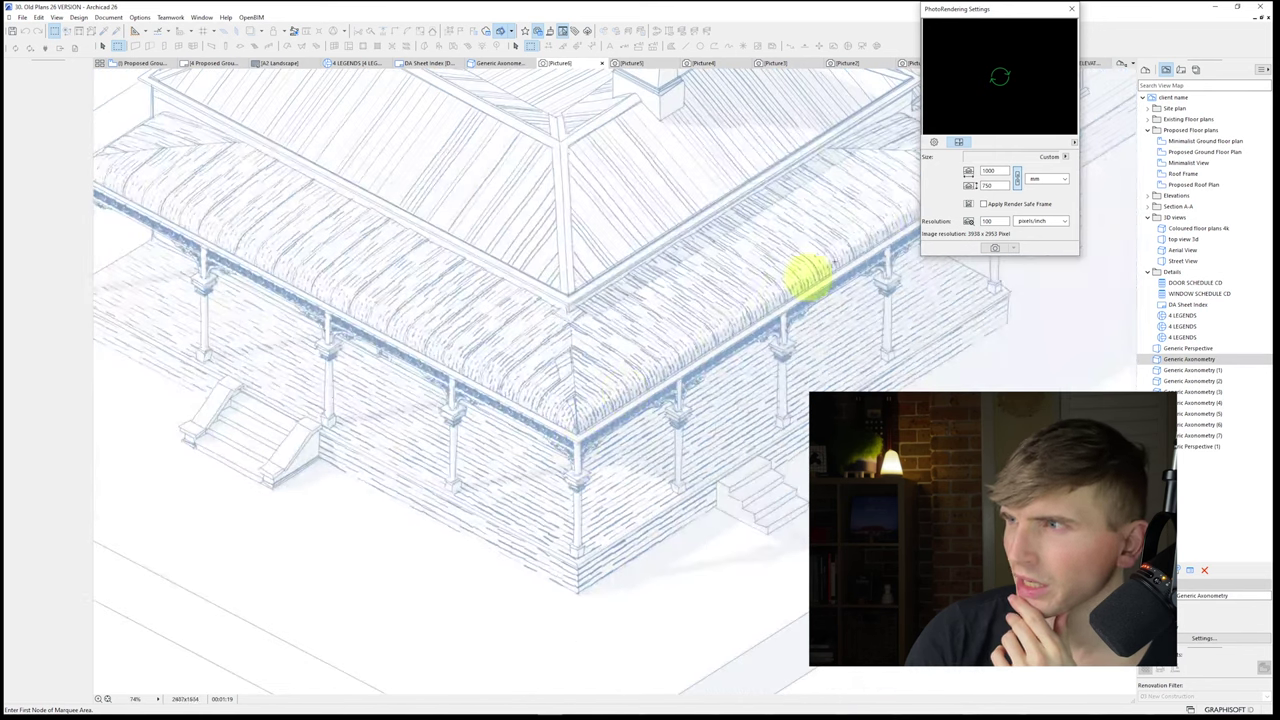
pyautogui.click(934, 142)
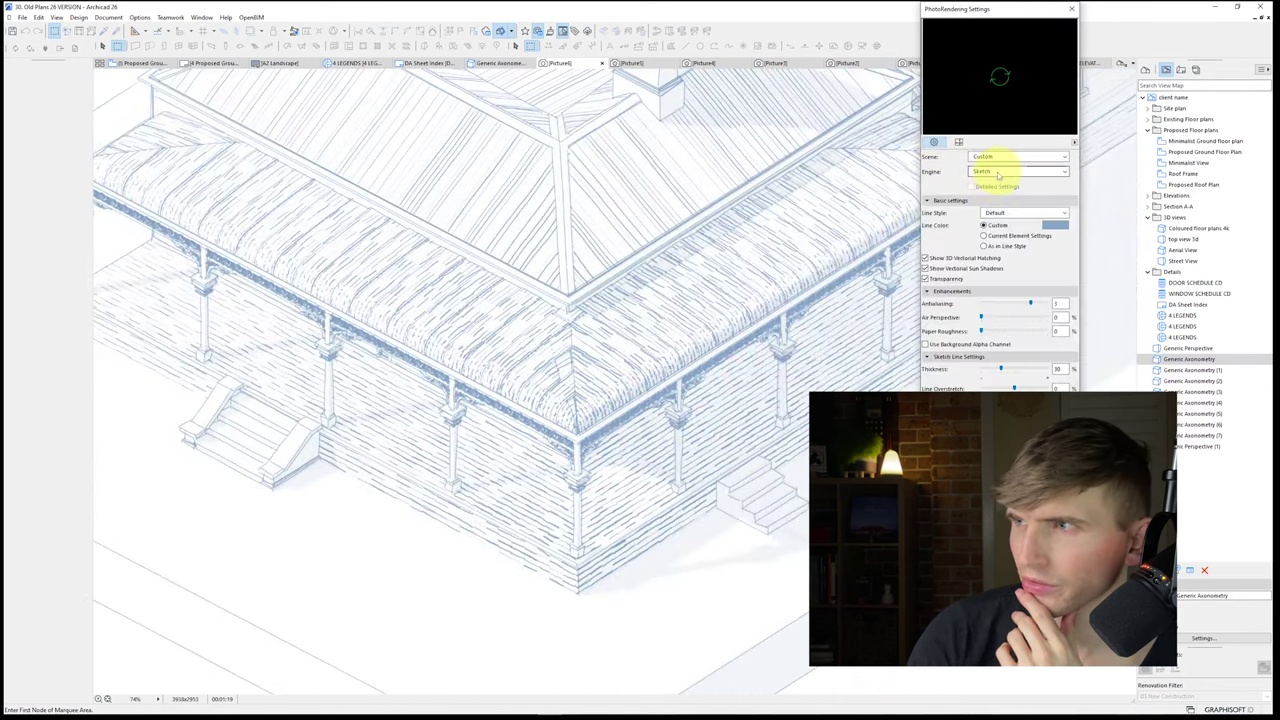
pyautogui.click(990, 157)
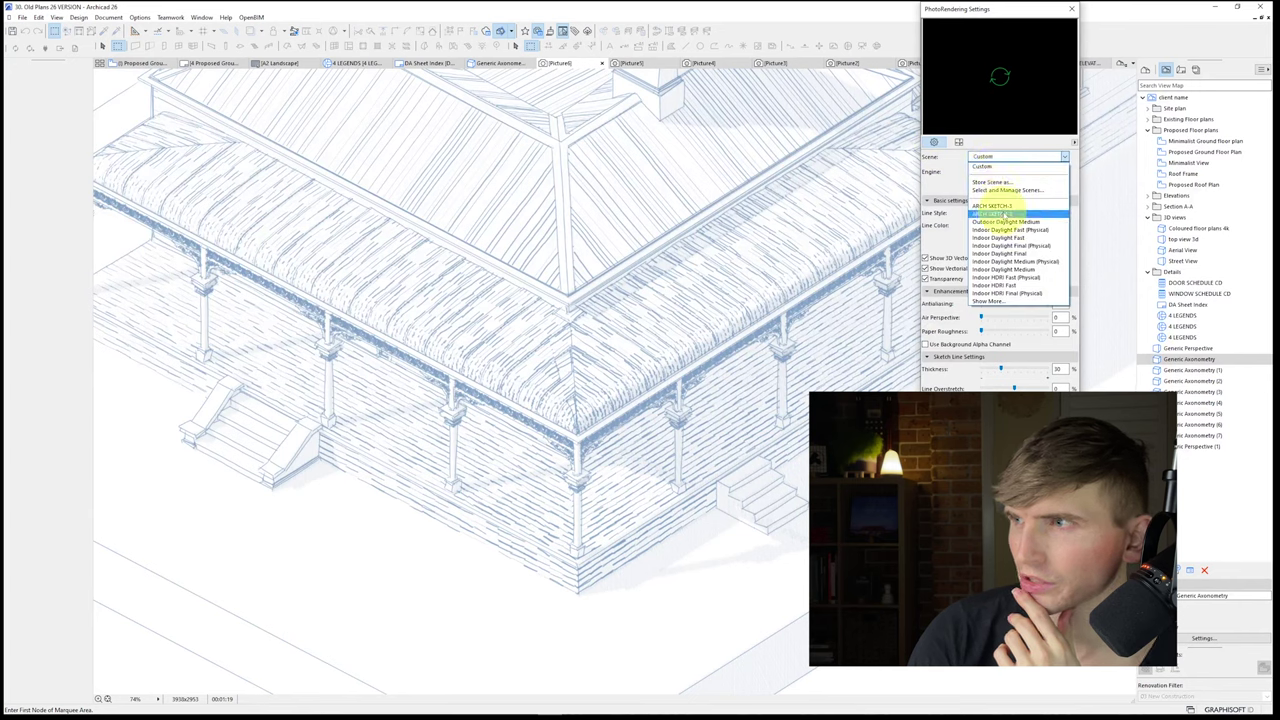
pyautogui.click(1004, 214)
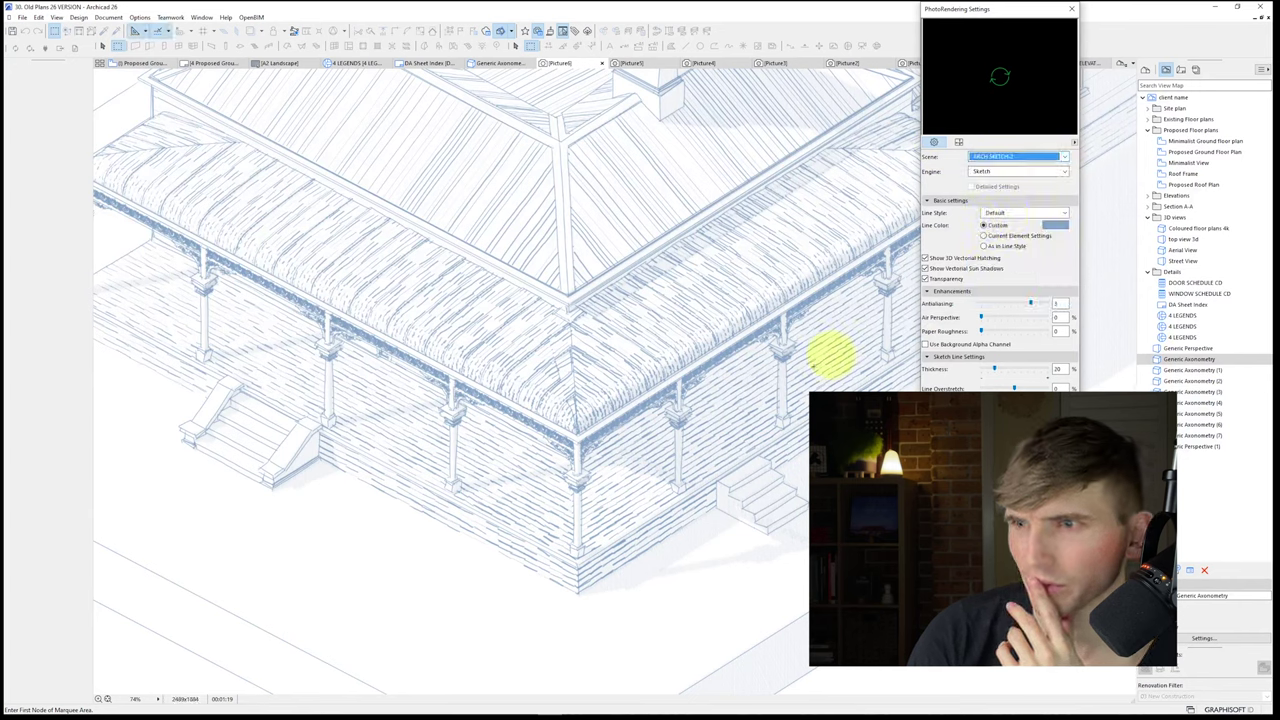
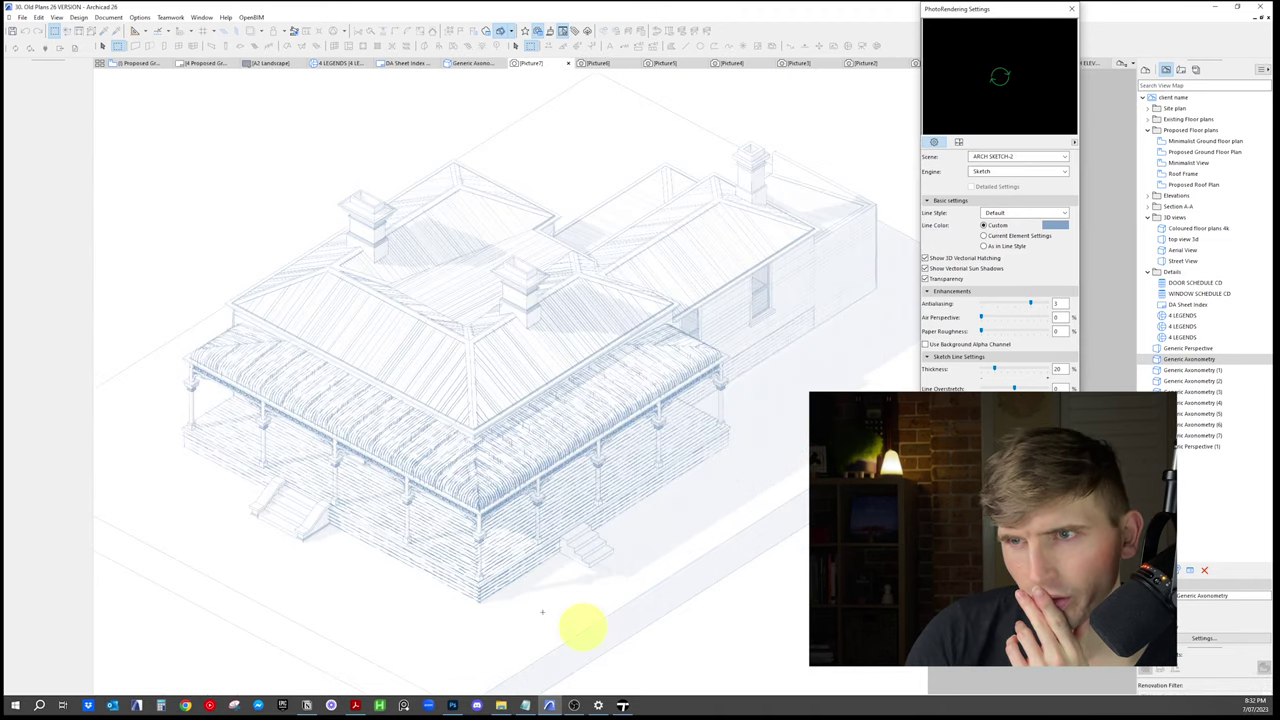
pyautogui.scroll(5, 488, 522)
pyautogui.scroll(2, 595, 450)
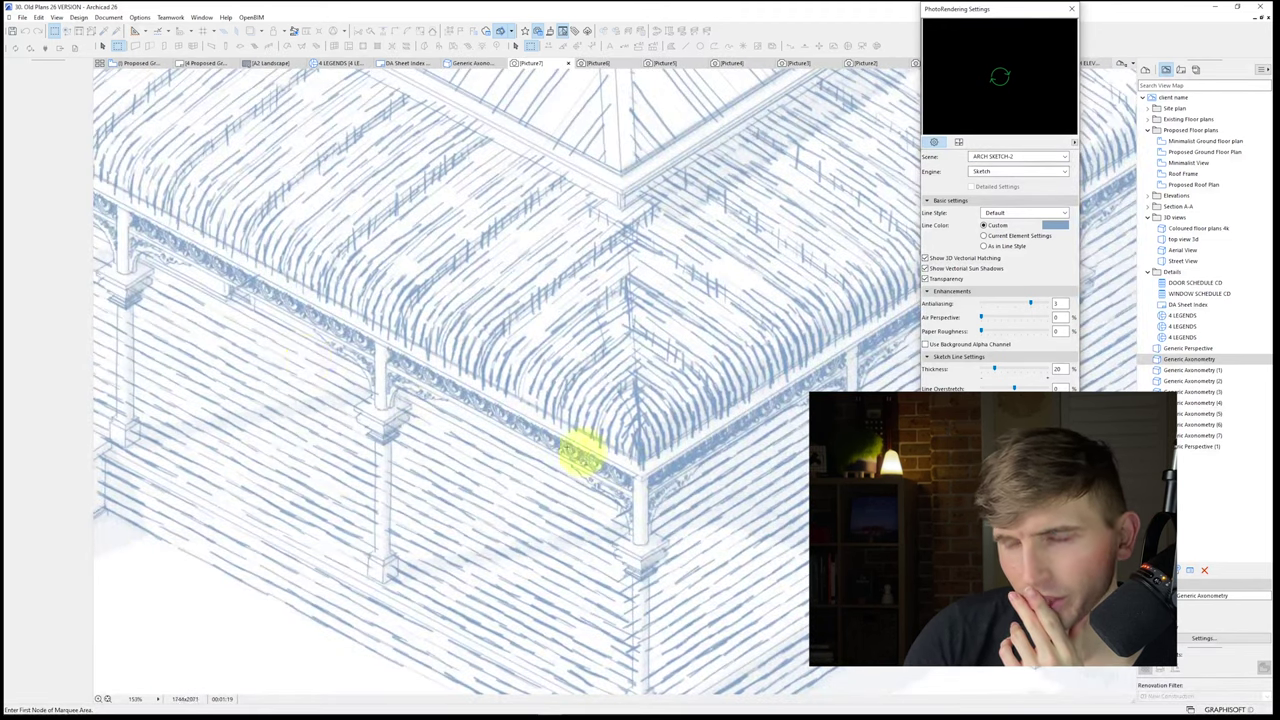
# Step: Frame the house from a low angle facing the verandah corner in the Generic Perspective view, and close the Solid Element Operations palette
pyautogui.doubleClick(1193, 357)
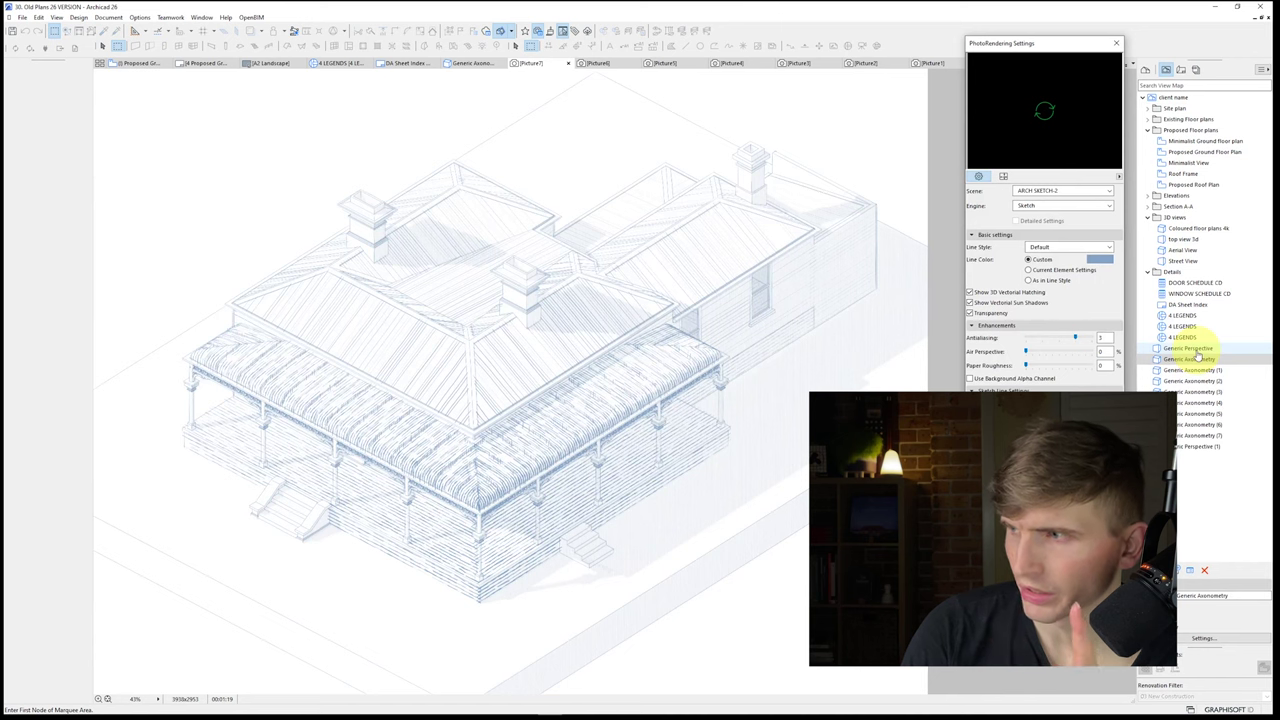
pyautogui.doubleClick(1200, 349)
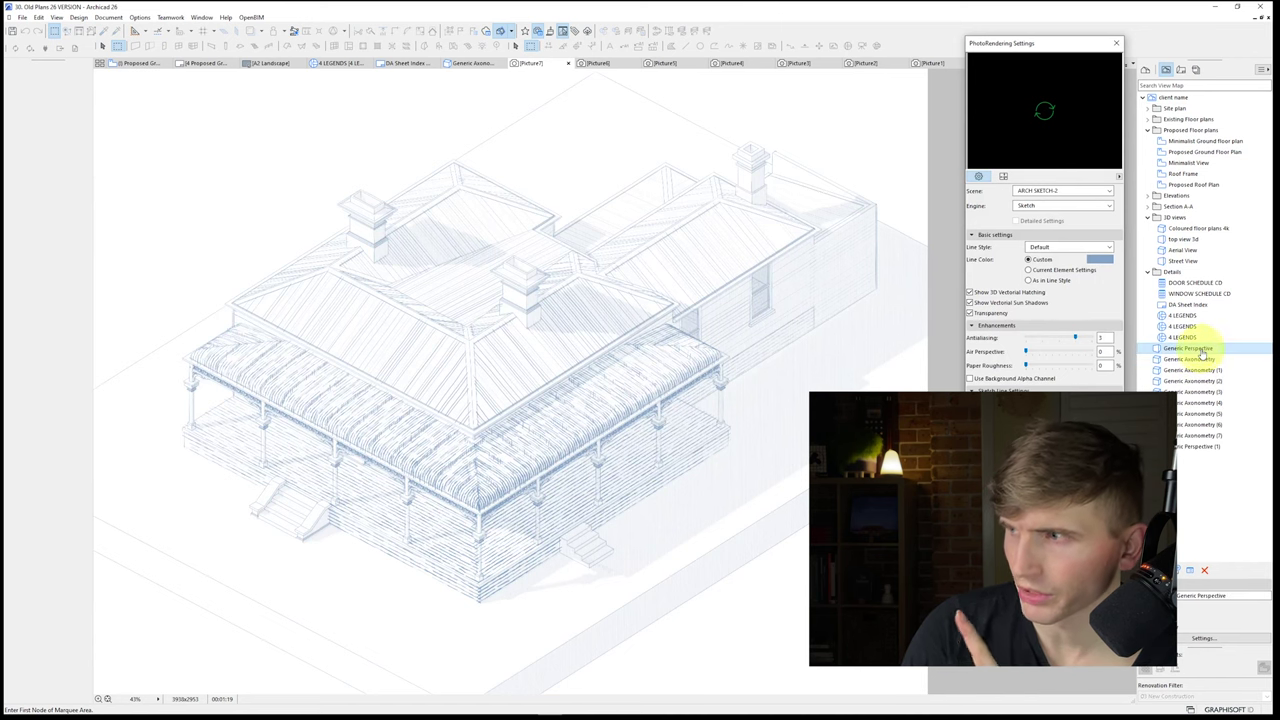
pyautogui.scroll(2, 491, 424)
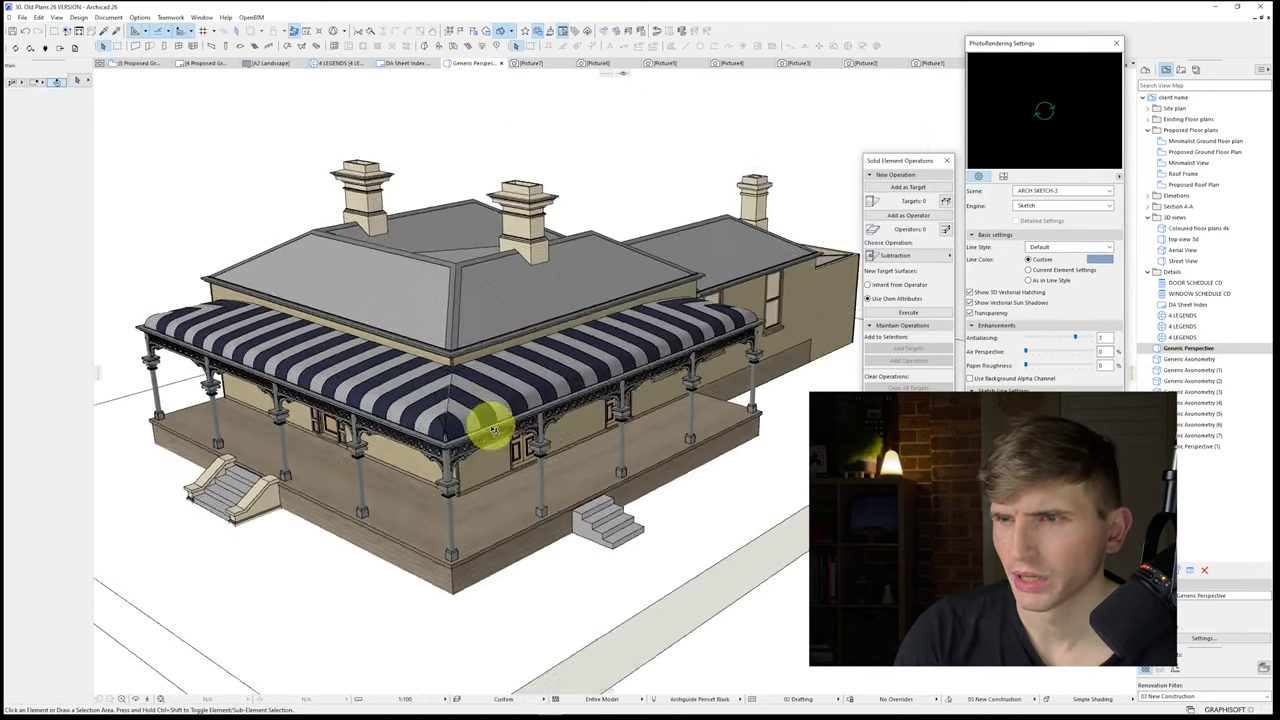
pyautogui.keyDown('shift'); pyautogui.moveTo(491, 424); pyautogui.dragTo(601, 387, button='middle'); pyautogui.keyUp('shift')
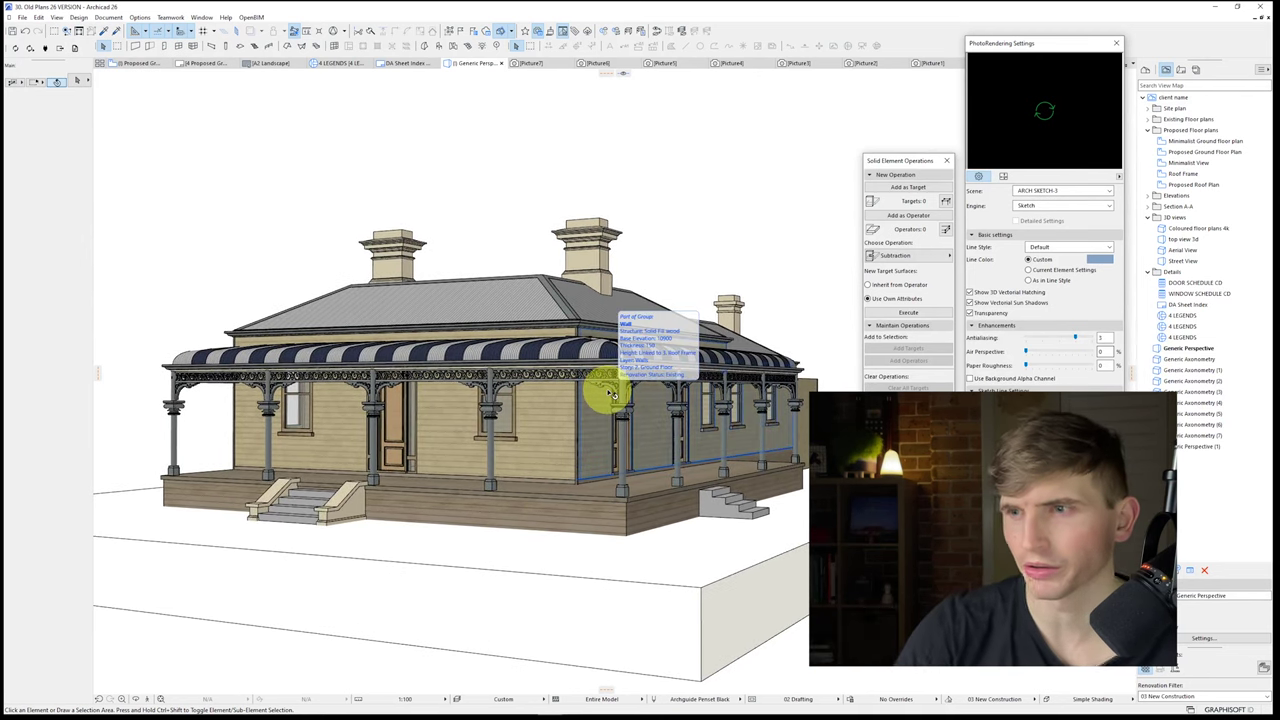
pyautogui.keyDown('shift'); pyautogui.moveTo(610, 392); pyautogui.dragTo(565, 393, button='middle'); pyautogui.keyUp('shift')
pyautogui.click(947, 161)
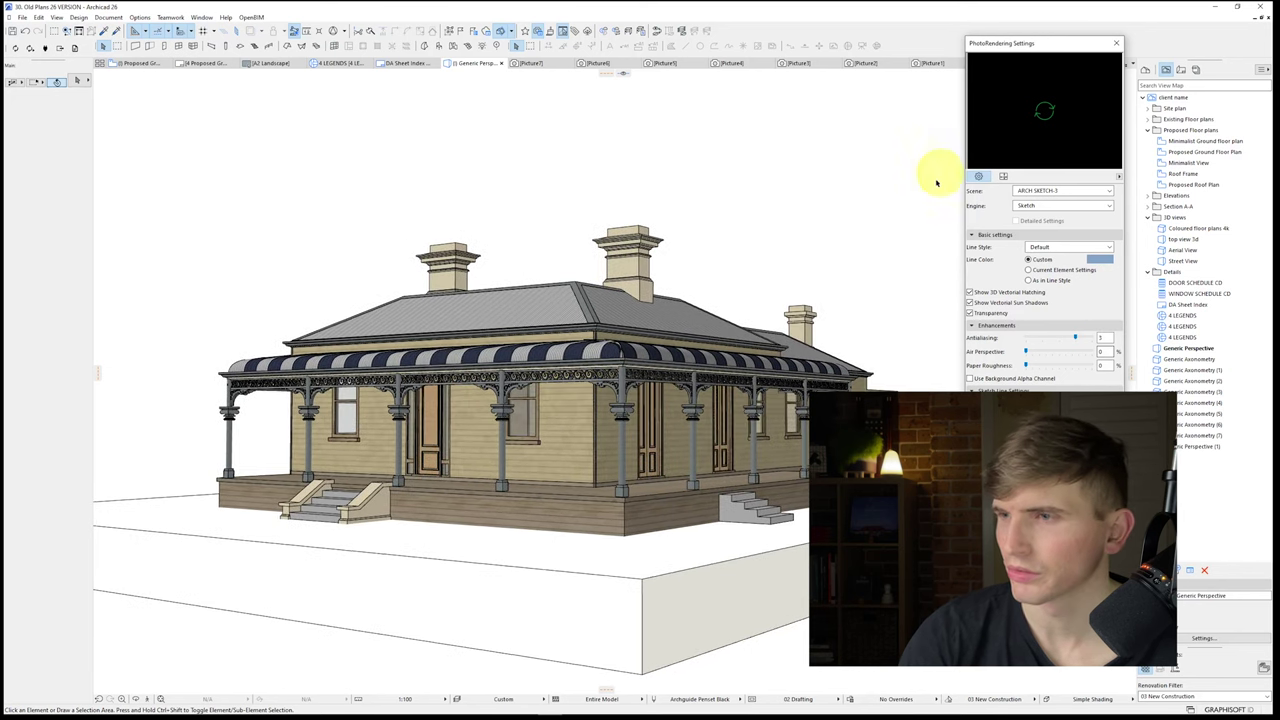
pyautogui.scroll(1, 822, 340)
pyautogui.scroll(1, 766, 378)
pyautogui.moveTo(766, 378)
pyautogui.mouseDown(button='middle')
pyautogui.moveTo(803, 388)
pyautogui.moveTo(771, 386)
pyautogui.mouseUp(button='middle')
# Step: Check the view cone in the 3D projection settings of the perspective view
pyautogui.click(108, 17)
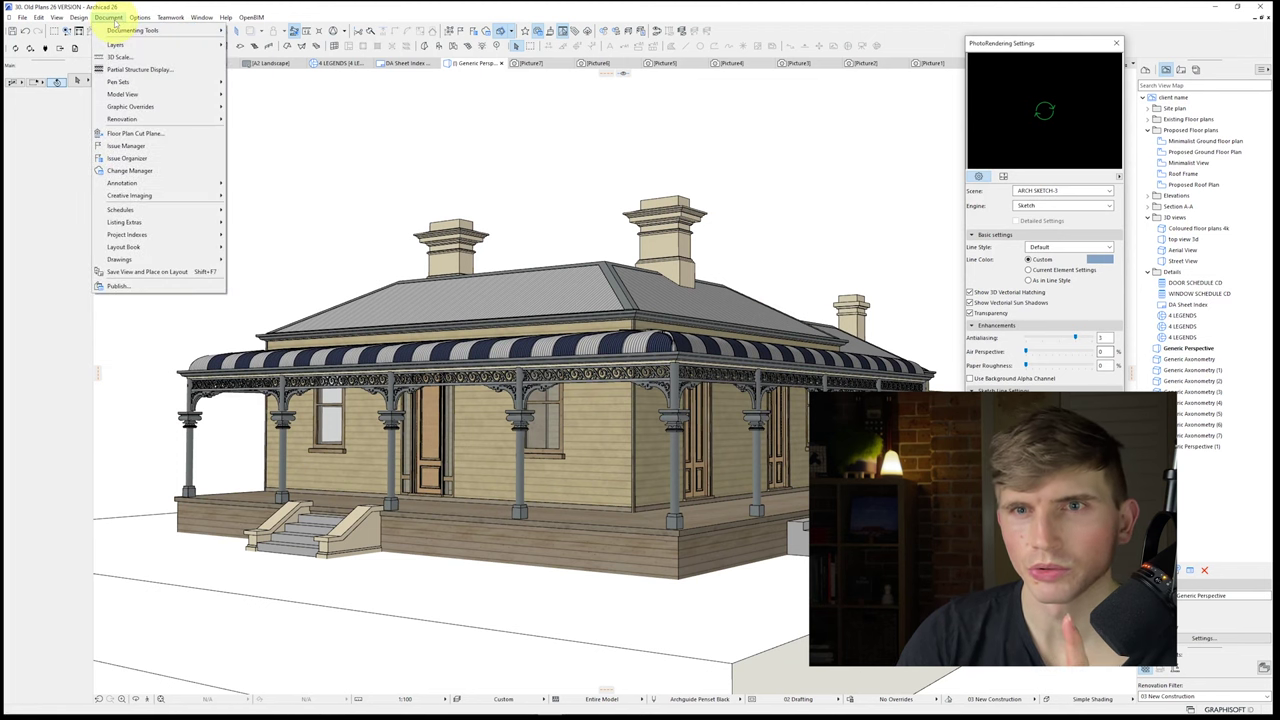
pyautogui.moveTo(168, 195)
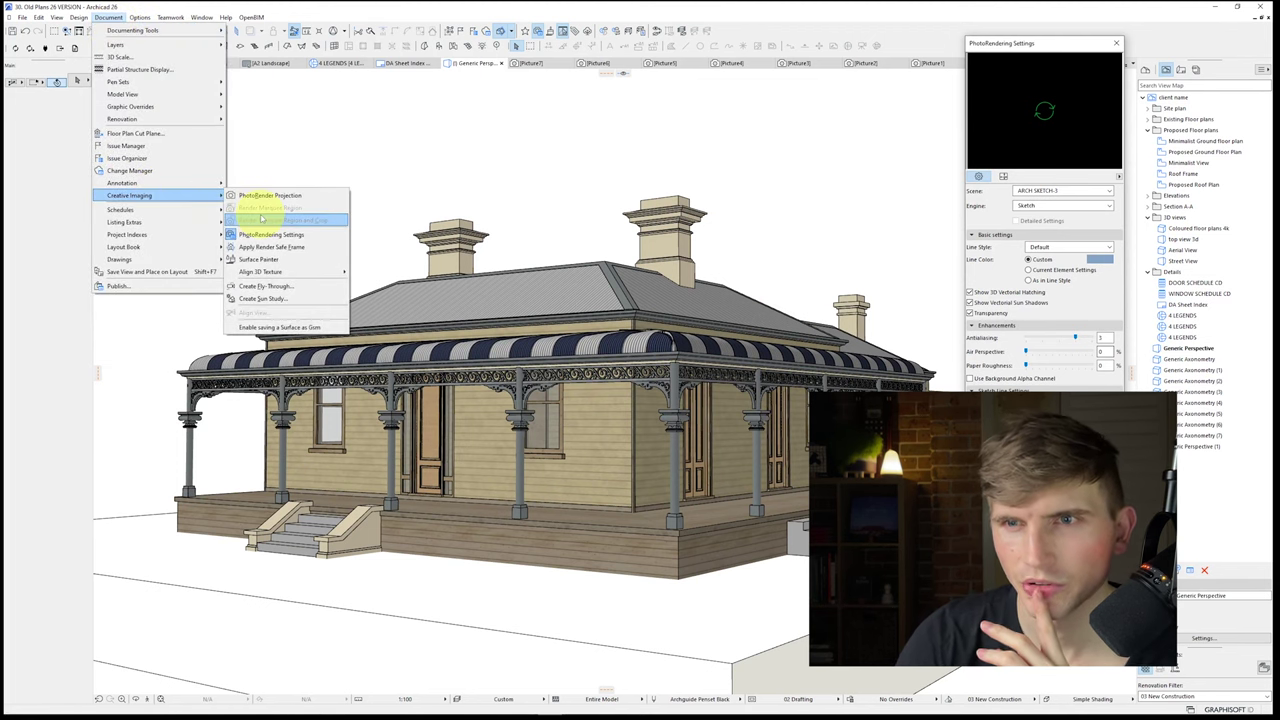
pyautogui.moveTo(57, 17)
pyautogui.moveTo(112, 276)
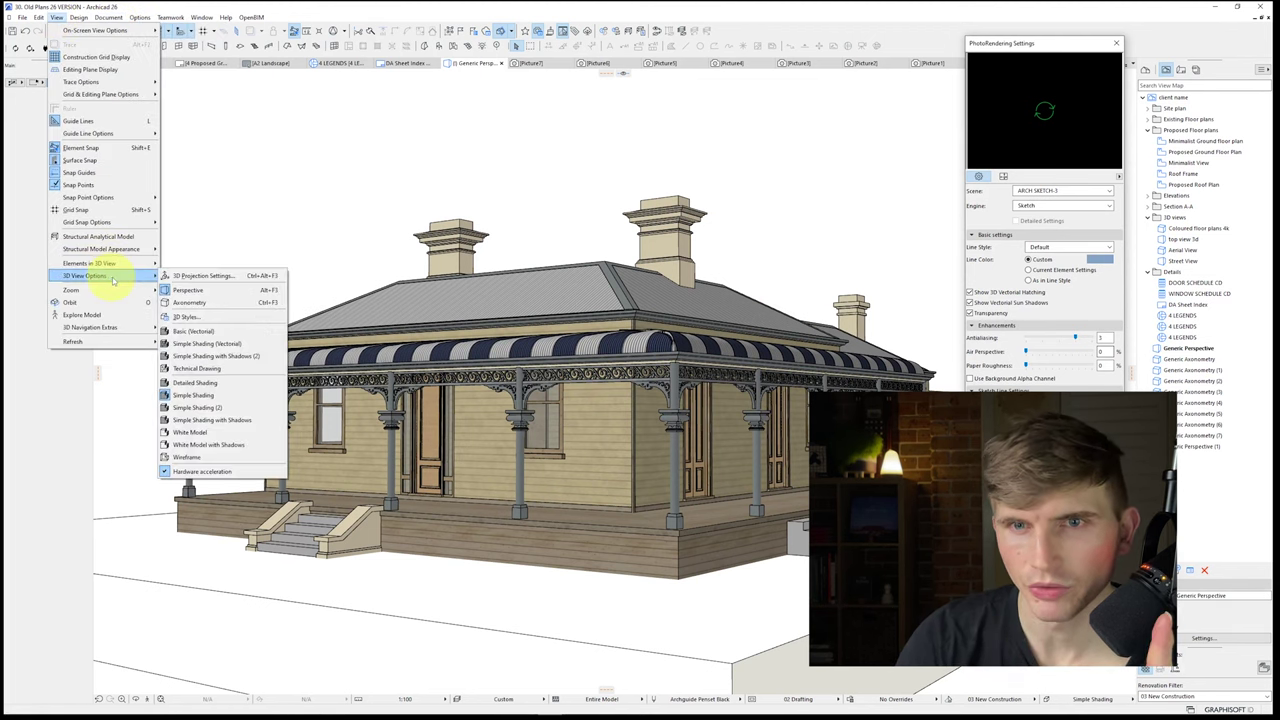
pyautogui.click(190, 277)
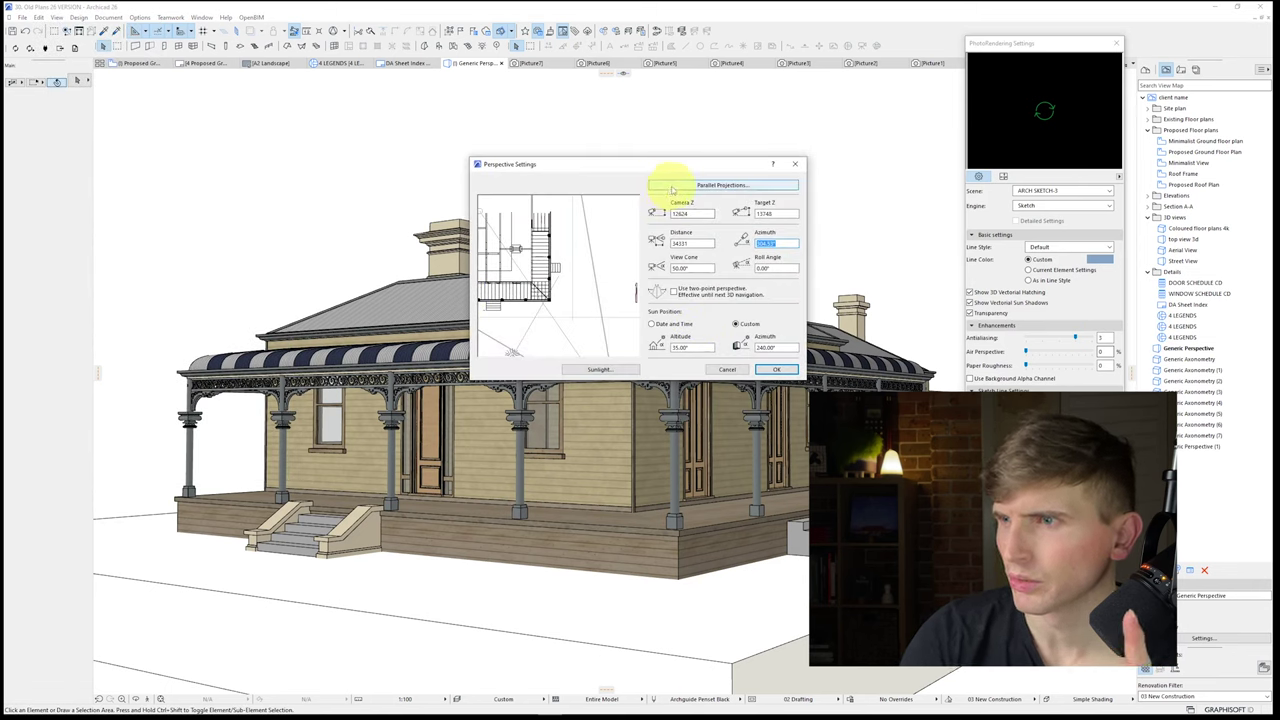
pyautogui.press('Tab')
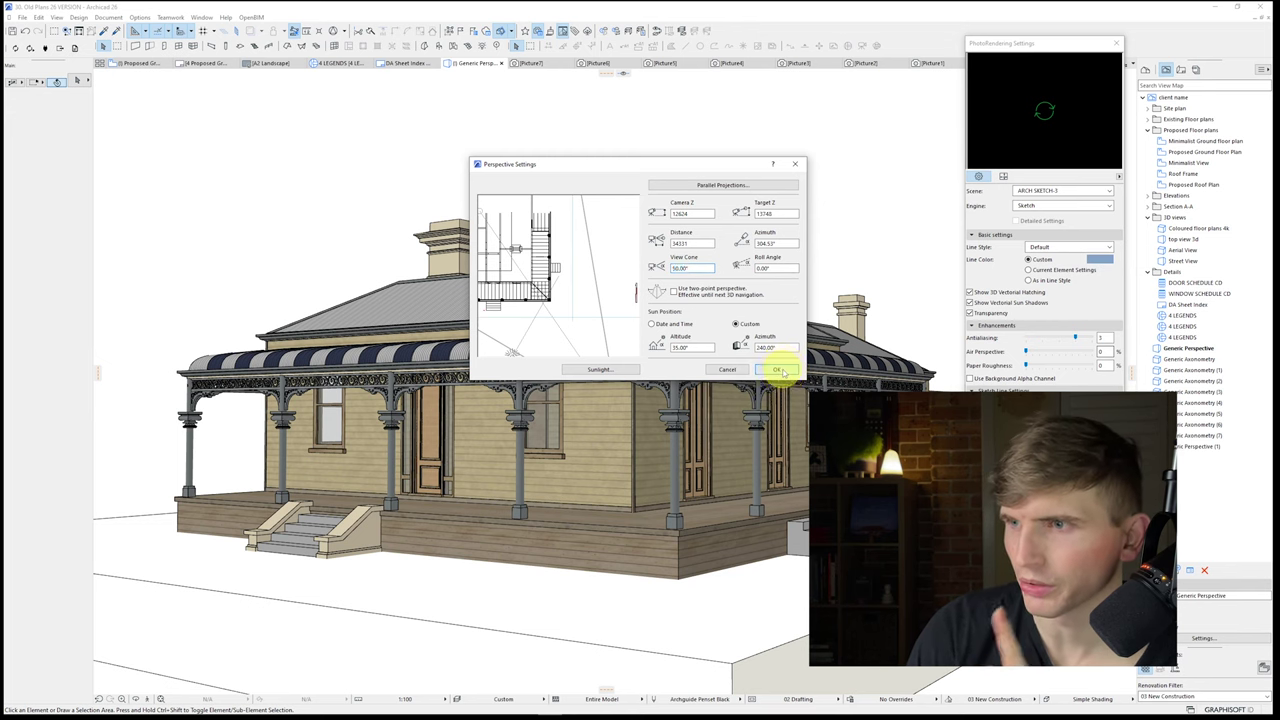
pyautogui.click(779, 370)
# Step: Frame the house closely around the verandah corner, then save this perspective view and place it on the layout
pyautogui.scroll(3, 766, 409)
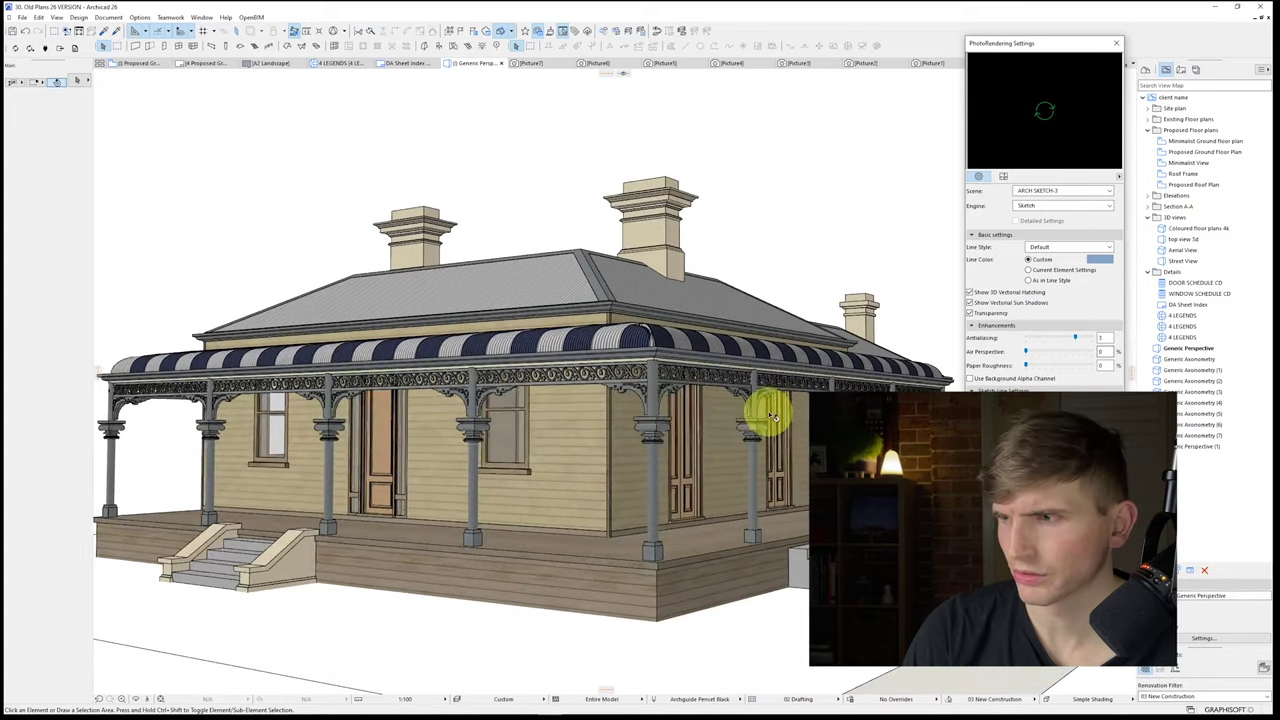
pyautogui.keyDown('shift'); pyautogui.moveTo(773, 416); pyautogui.dragTo(845, 414, button='middle'); pyautogui.keyUp('shift')
pyautogui.moveTo(1081, 45); pyautogui.dragTo(385, 78)
pyautogui.keyDown('shift'); pyautogui.moveTo(666, 171); pyautogui.dragTo(943, 184, button='middle'); pyautogui.keyUp('shift')
pyautogui.rightClick(943, 184)
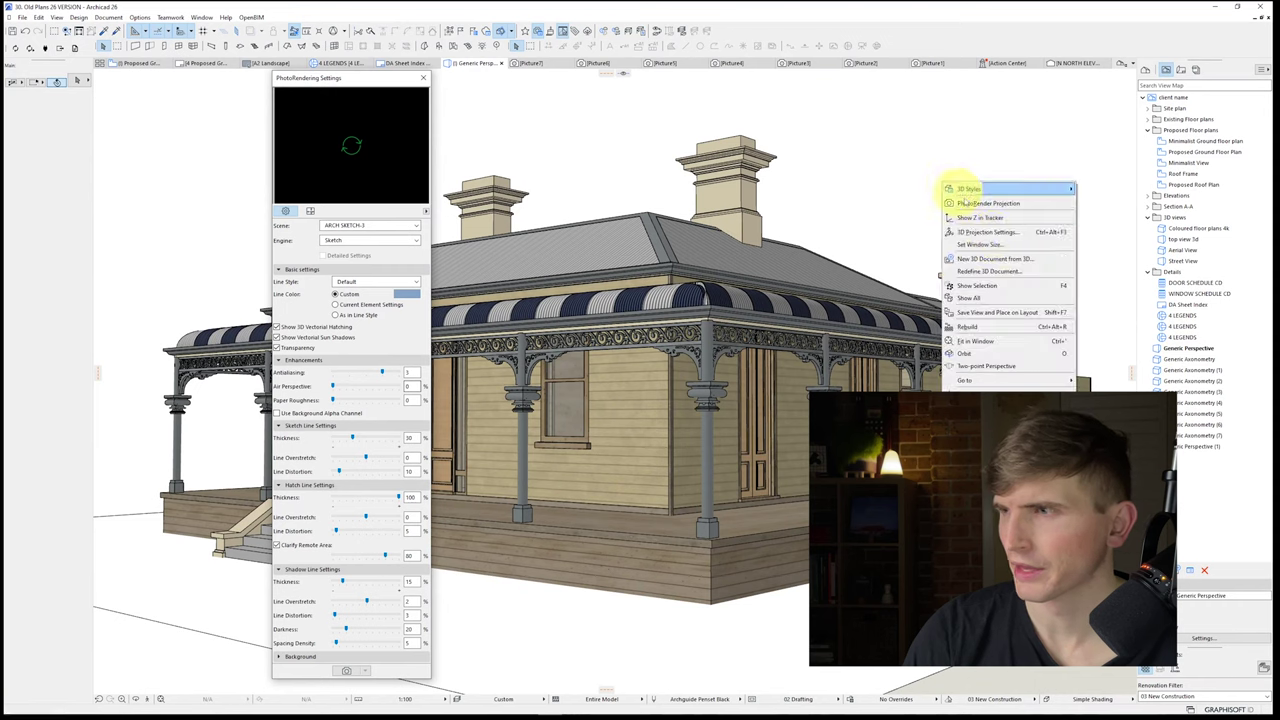
pyautogui.click(988, 313)
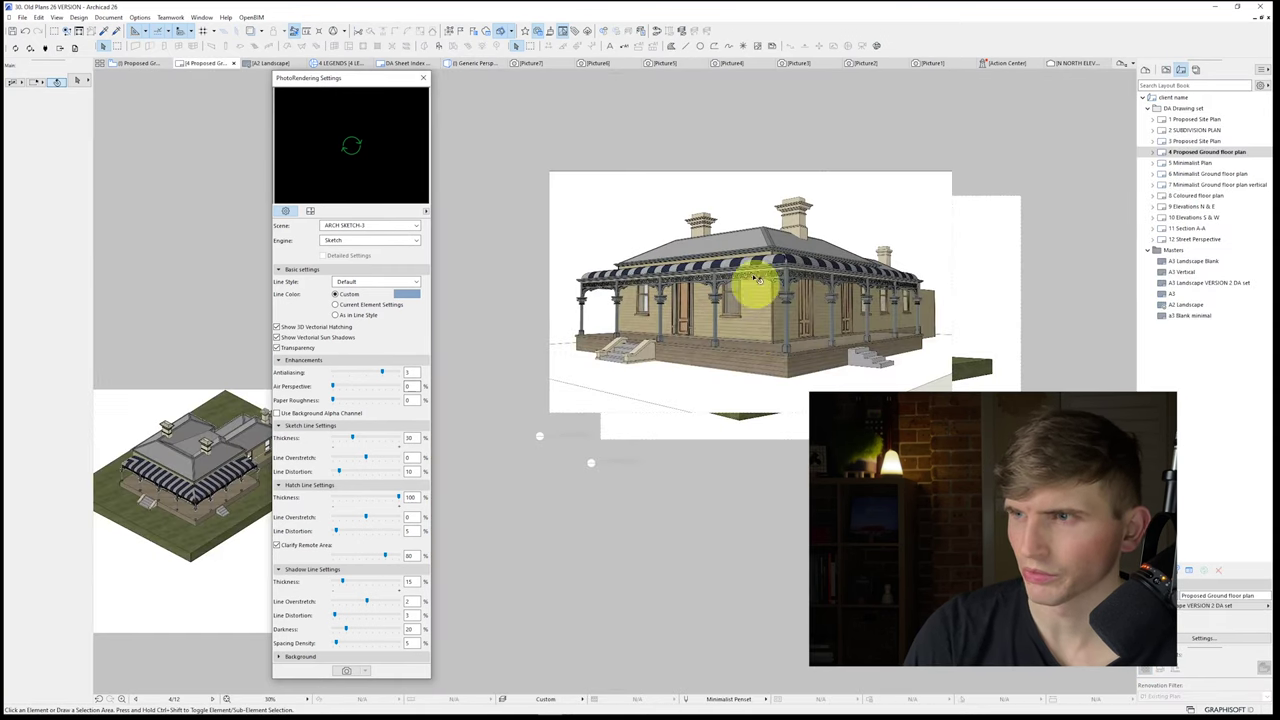
# Step: Delete the newly placed perspective drawing from the layout and open the saved Generic Perspective (2) view
pyautogui.click(737, 200)
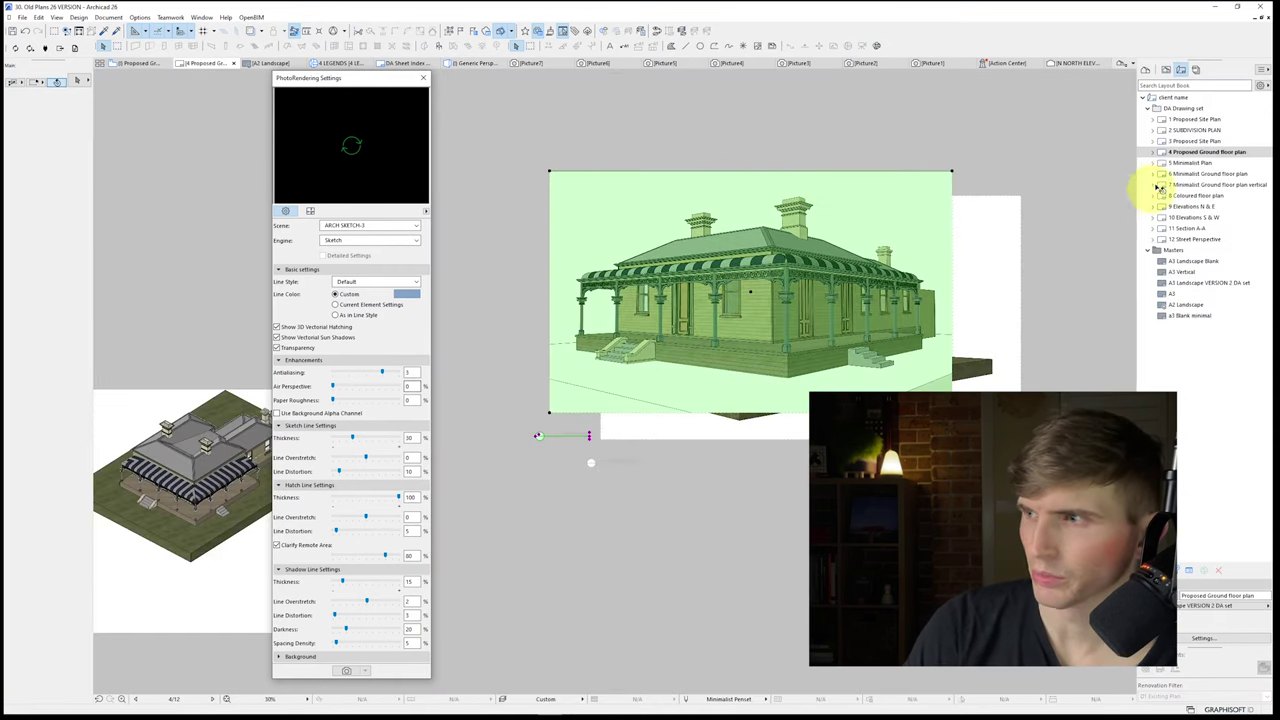
pyautogui.click(1170, 73)
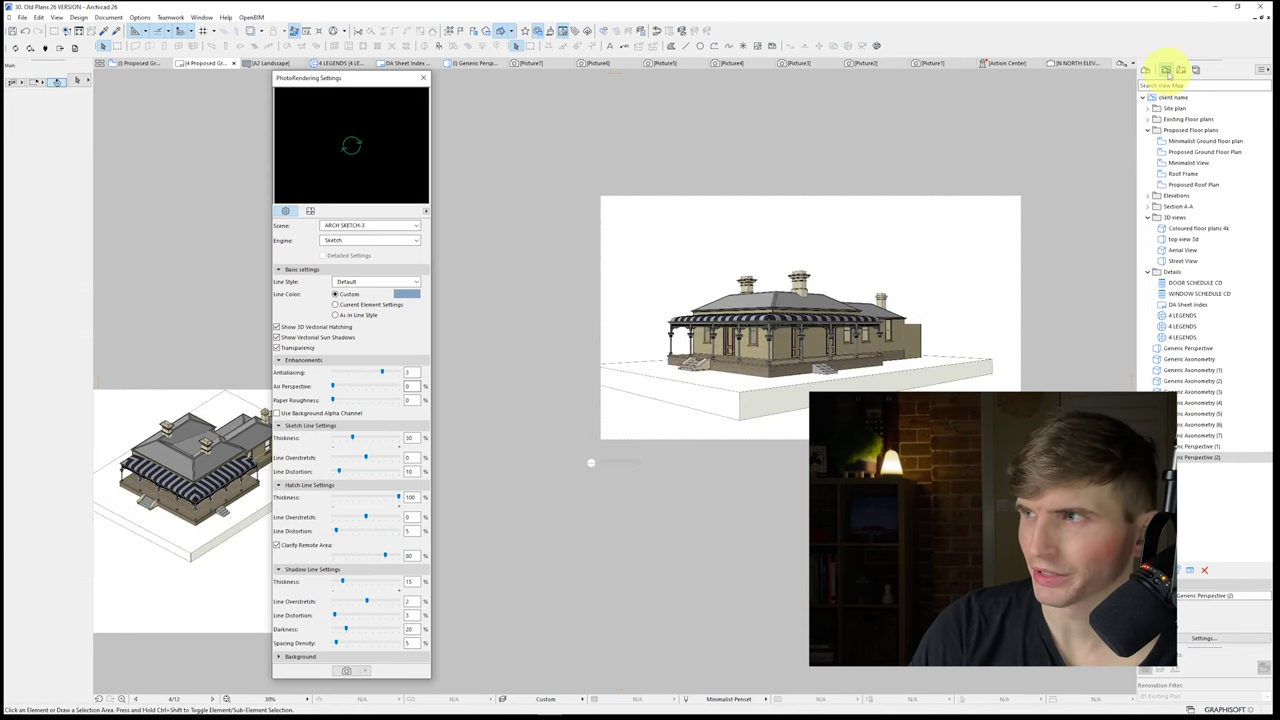
pyautogui.click(1205, 458)
pyautogui.doubleClick(1205, 460)
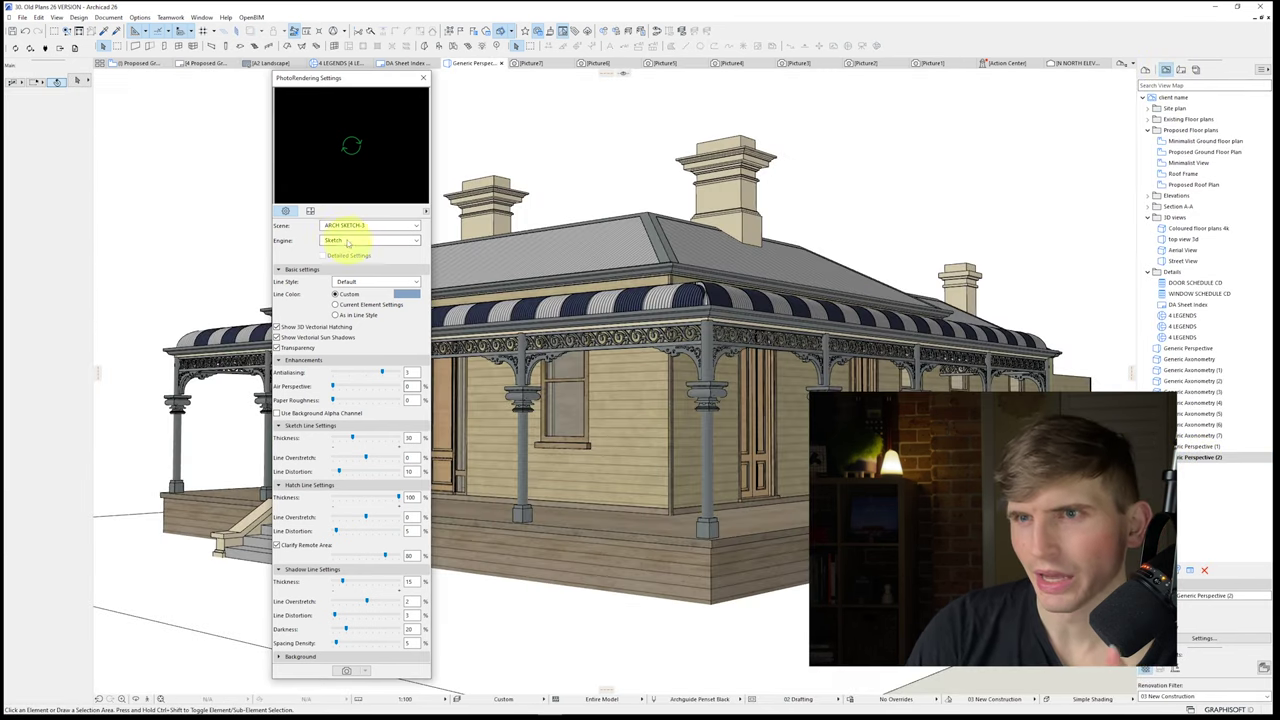
# Step: Render the perspective with the ARCH SKETCH-2 scene at 500 x 375 mm and 60 pixels/inch, and inspect the verandah line work
pyautogui.click(326, 226)
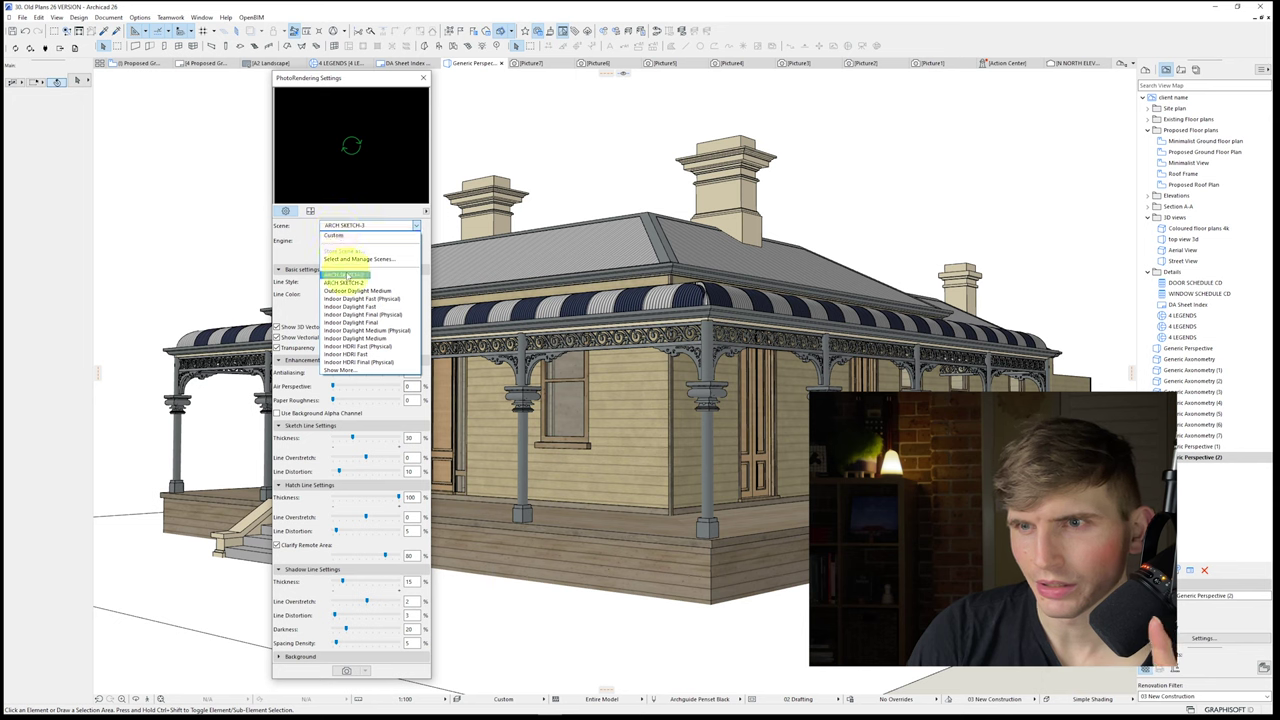
pyautogui.click(343, 282)
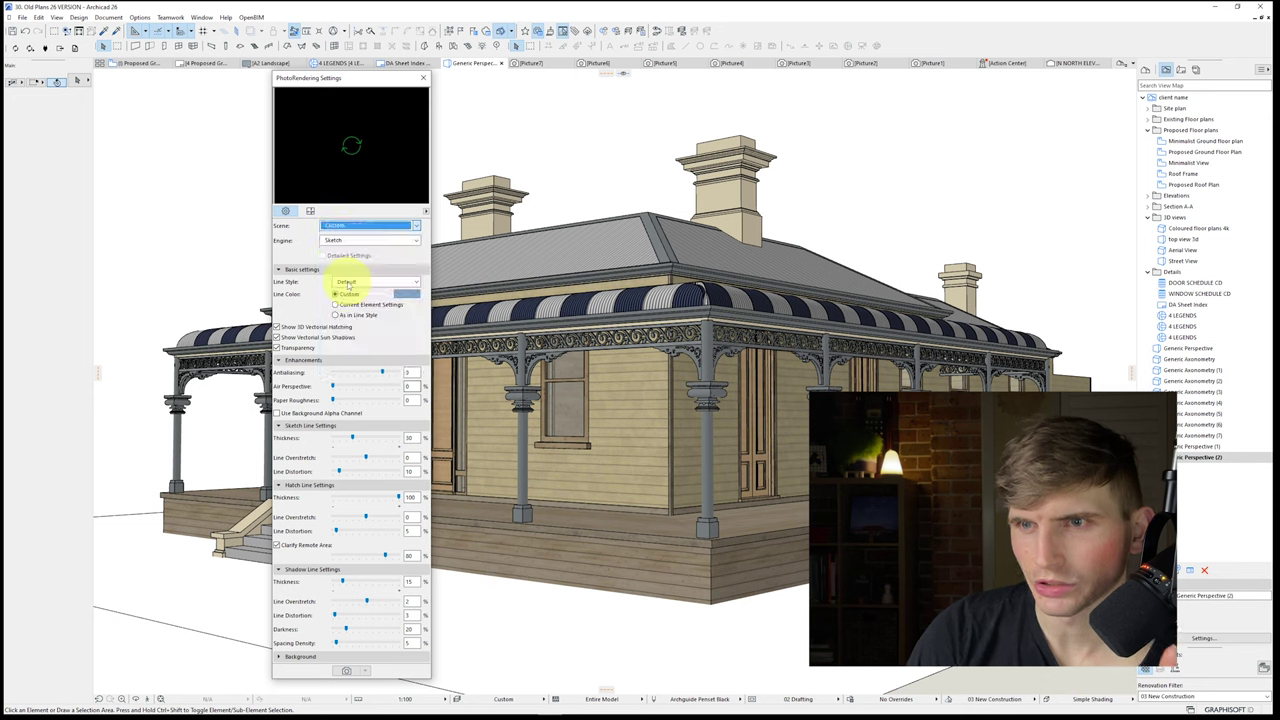
pyautogui.click(310, 211)
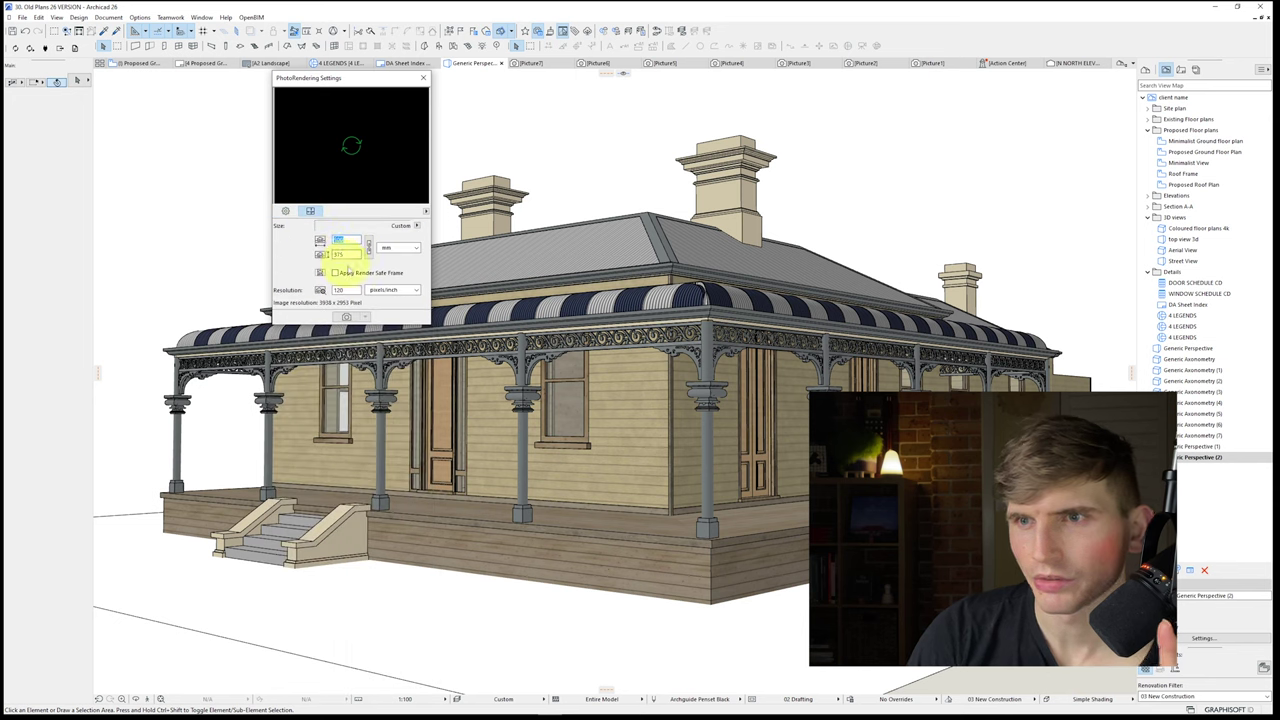
pyautogui.doubleClick(338, 290)
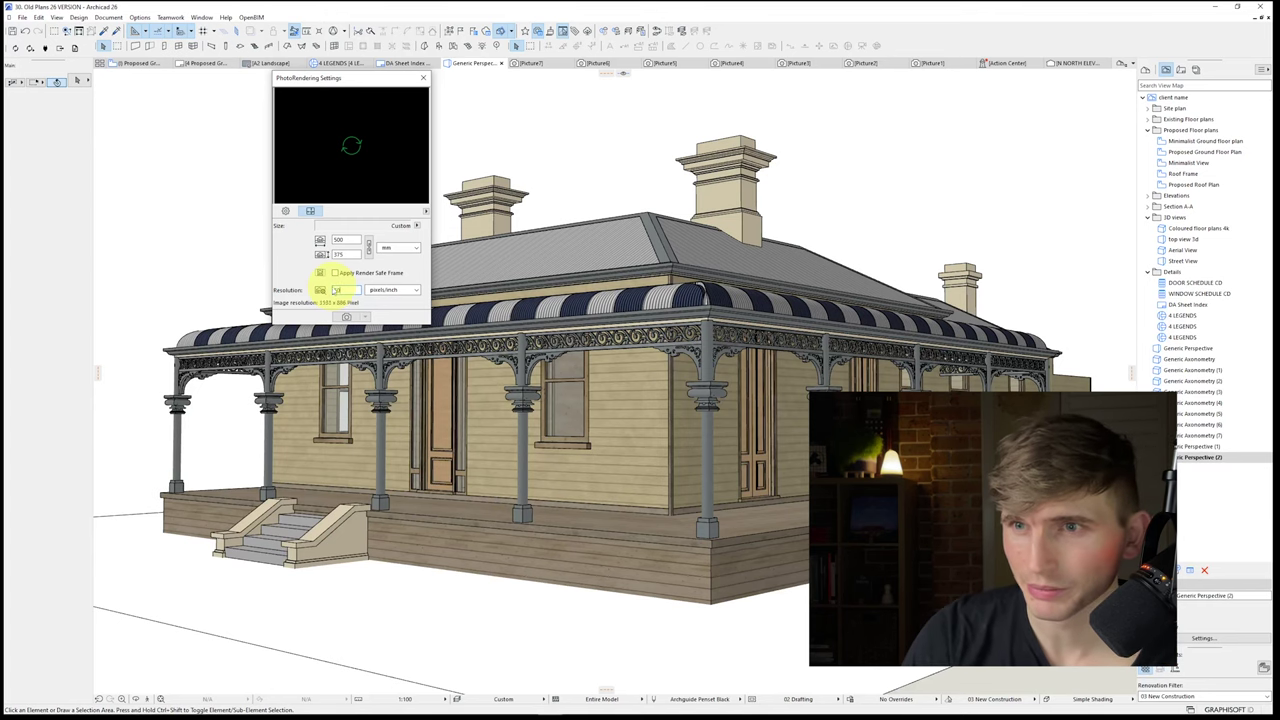
pyautogui.write('60')
pyautogui.click(346, 317)
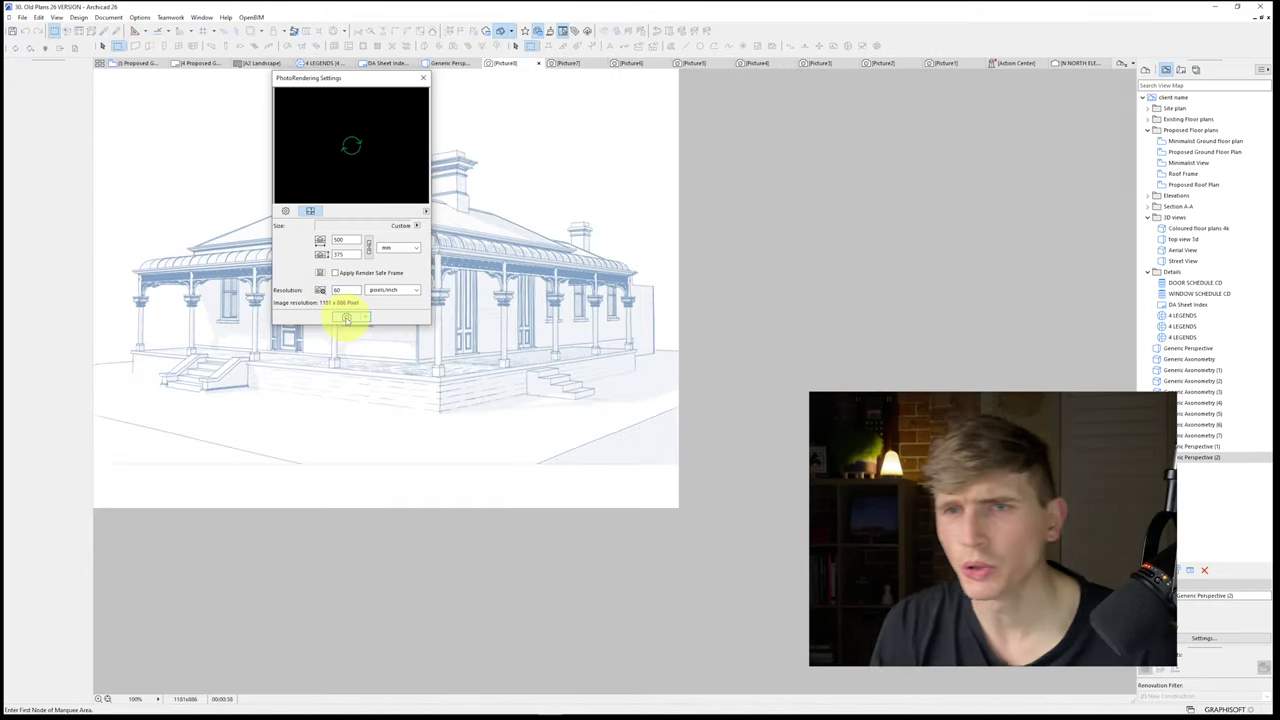
pyautogui.moveTo(360, 80); pyautogui.dragTo(819, 169)
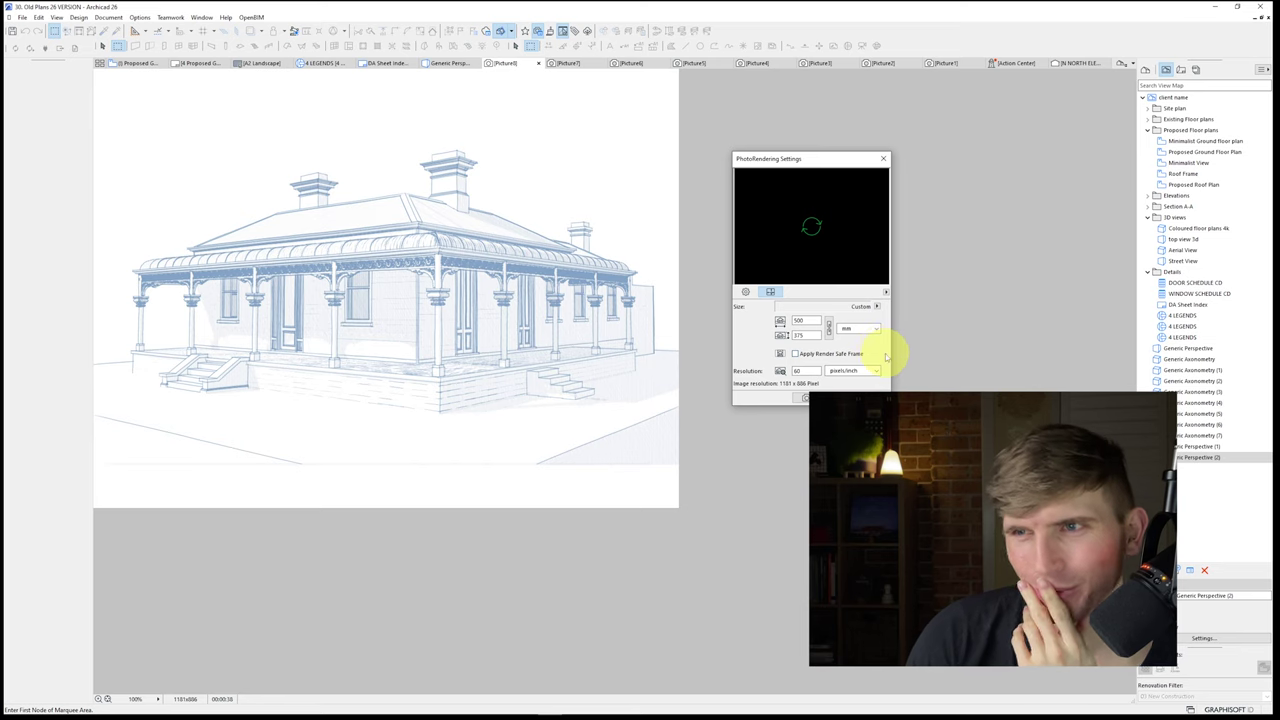
pyautogui.scroll(5, 614, 331)
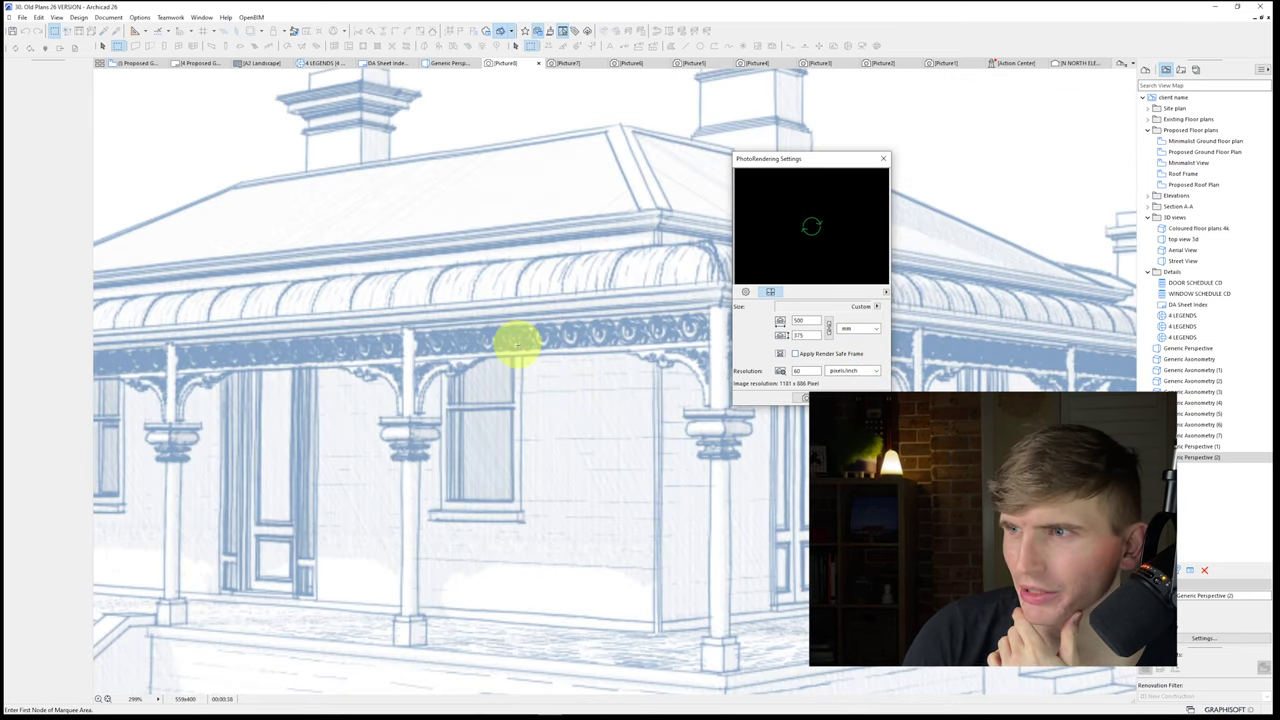
pyautogui.scroll(-3, 514, 345)
pyautogui.scroll(-1, 512, 358)
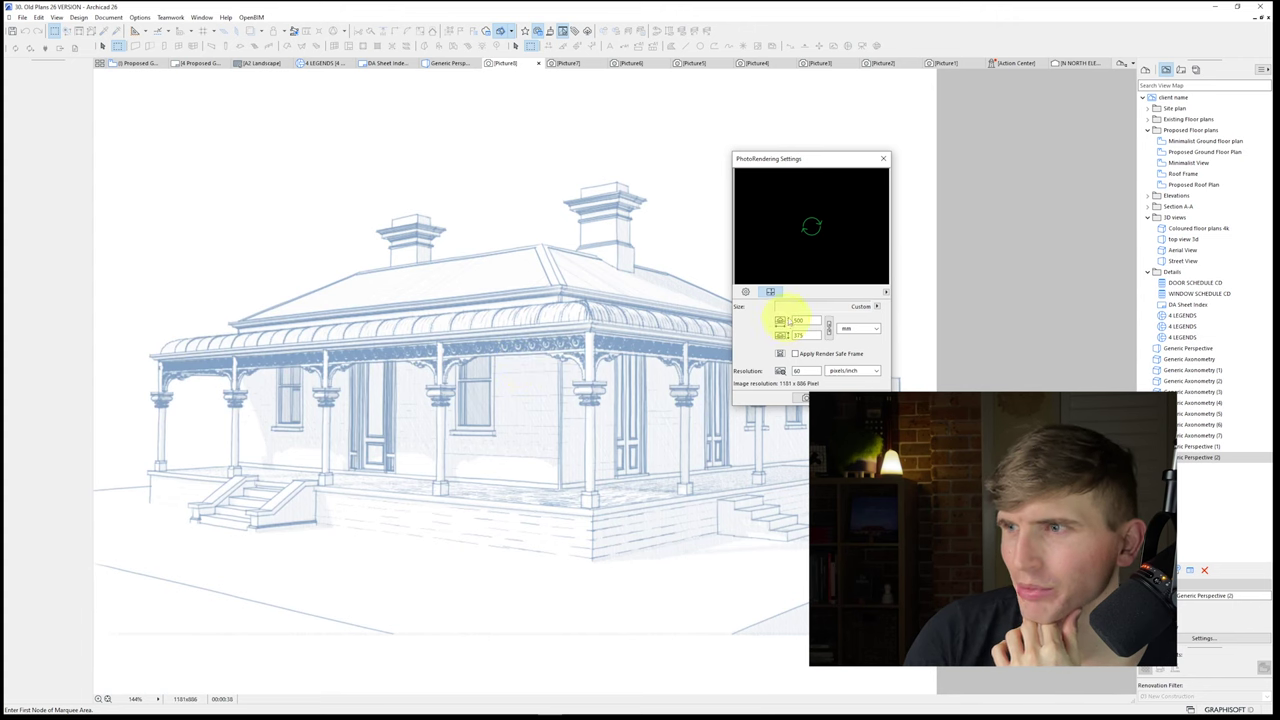
# Step: Switch the rendering scene to ARCH SKETCH-3 and move the rendering settings clear of the house image
pyautogui.click(745, 292)
pyautogui.click(824, 262)
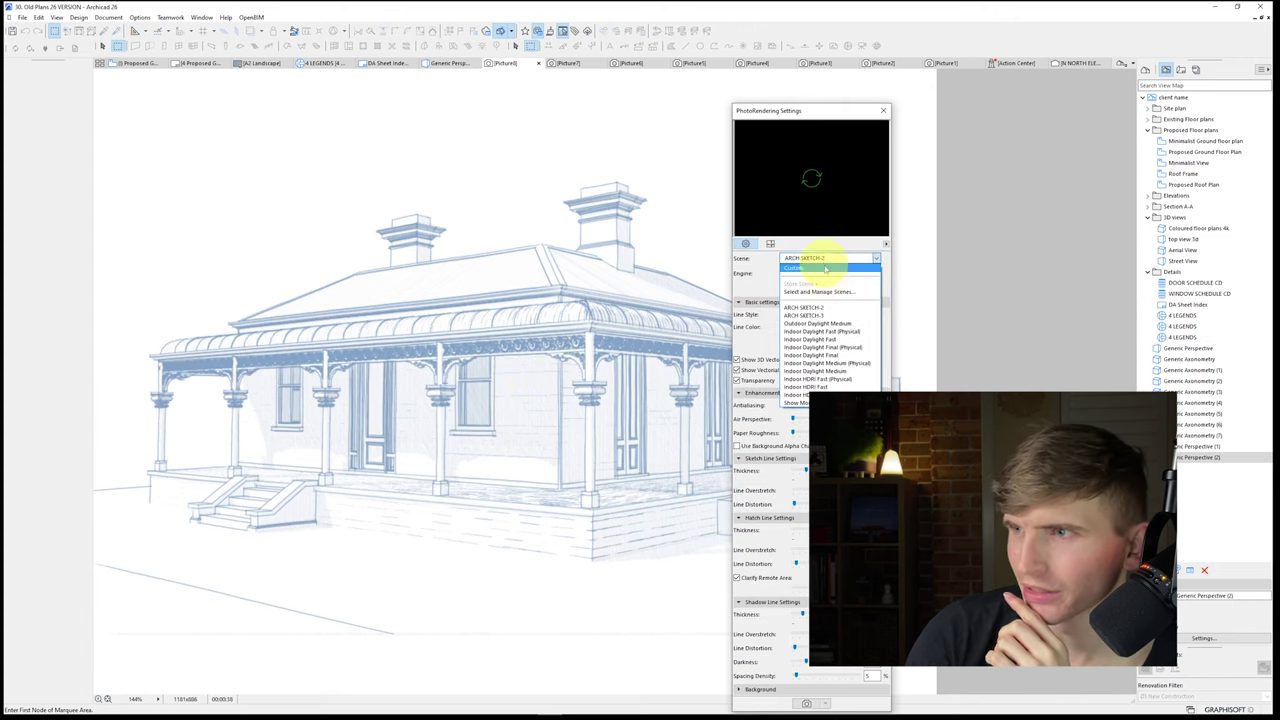
pyautogui.click(808, 321)
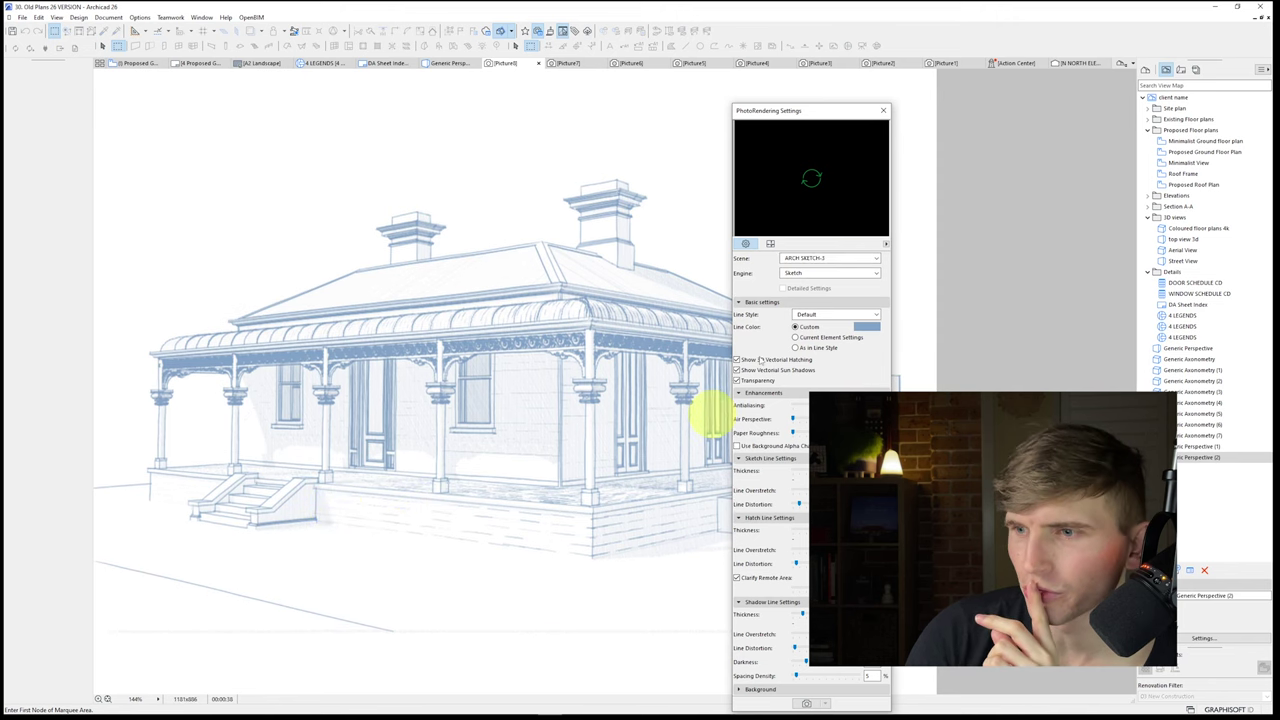
pyautogui.moveTo(843, 110); pyautogui.dragTo(1067, 99)
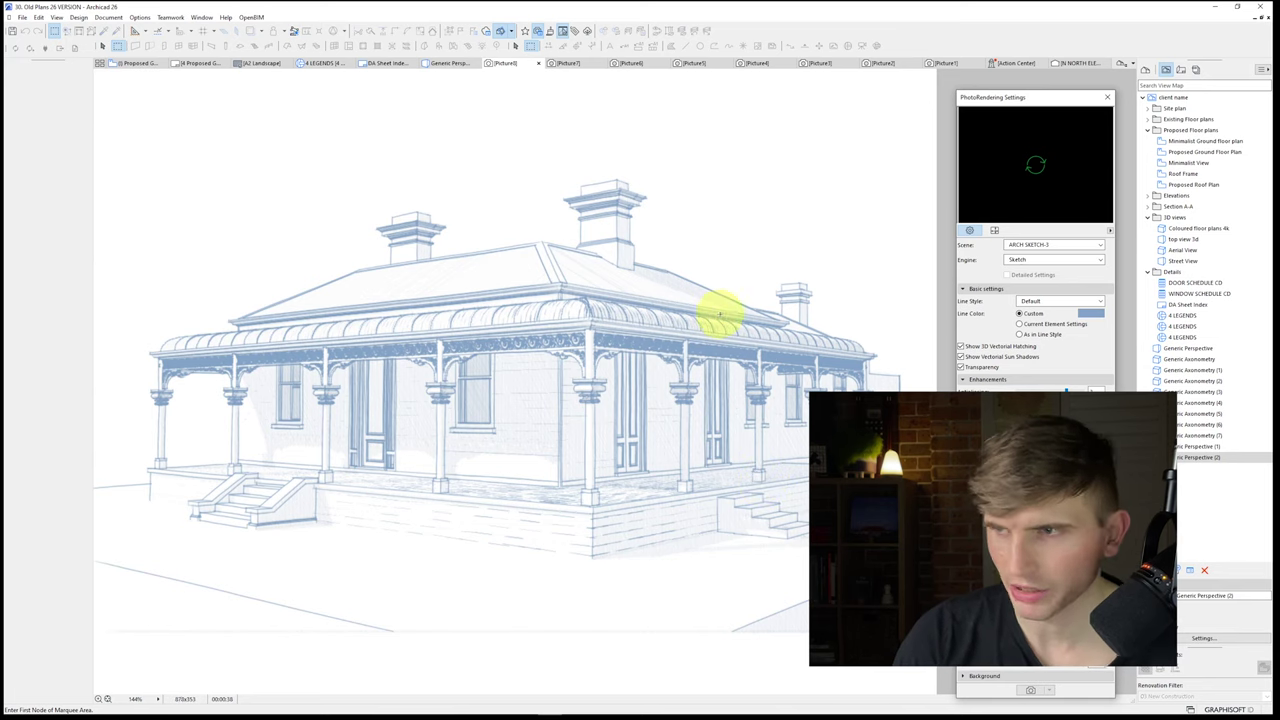
# Step: Subtract the site mesh from the front stair's side walls in the 3D view using Solid Element Operations
pyautogui.press('F3')
pyautogui.click(321, 556)
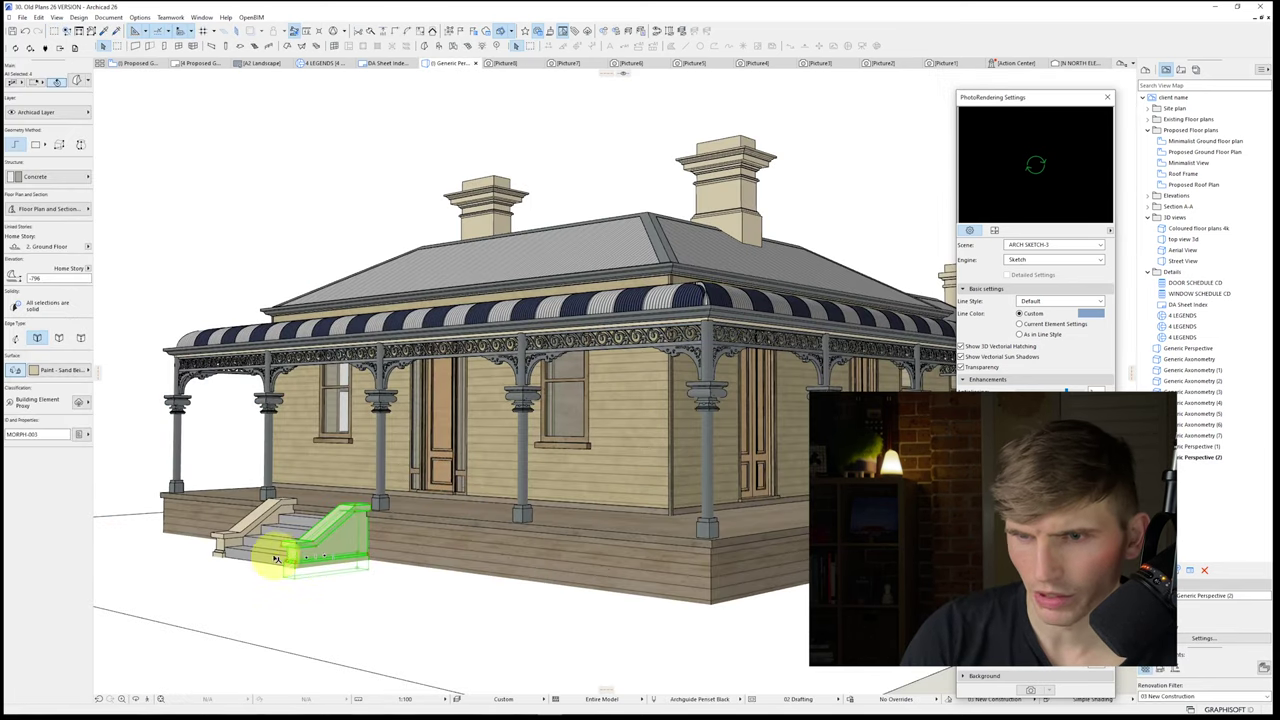
pyautogui.keyDown('shift'); pyautogui.click(262, 525); pyautogui.keyUp('shift')
pyautogui.rightClick(113, 441)
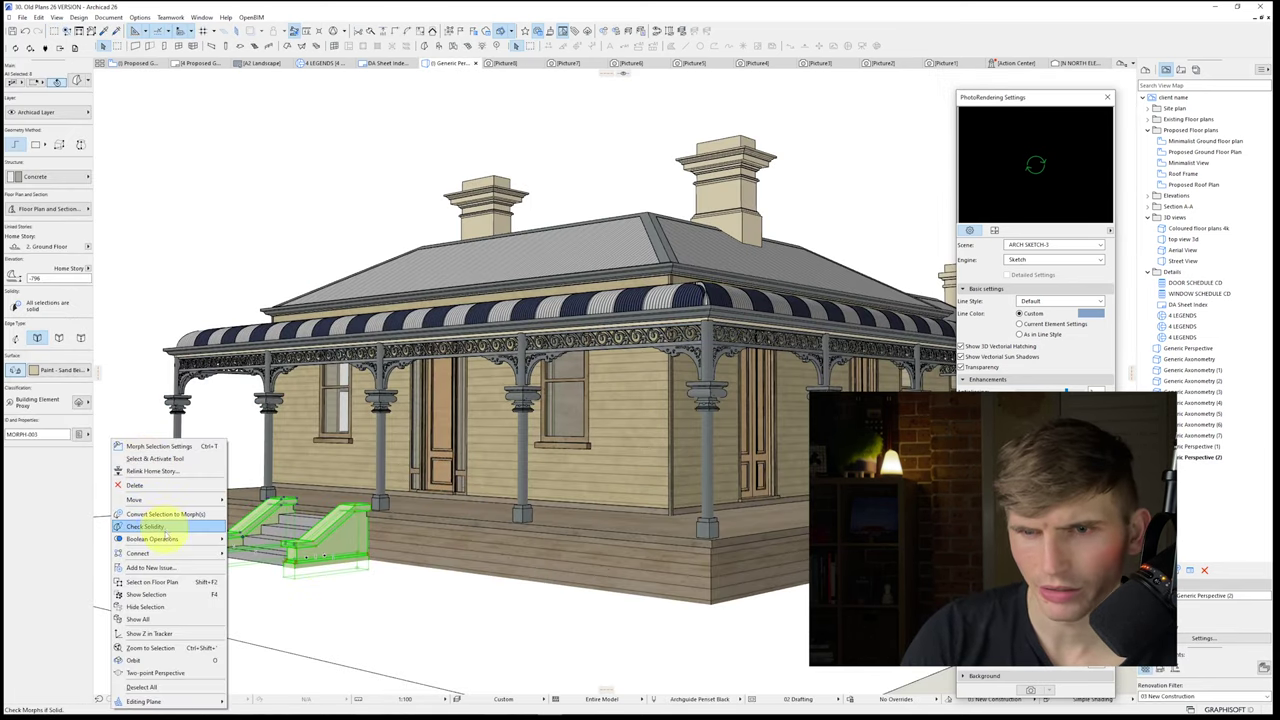
pyautogui.moveTo(140, 553)
pyautogui.click(280, 571)
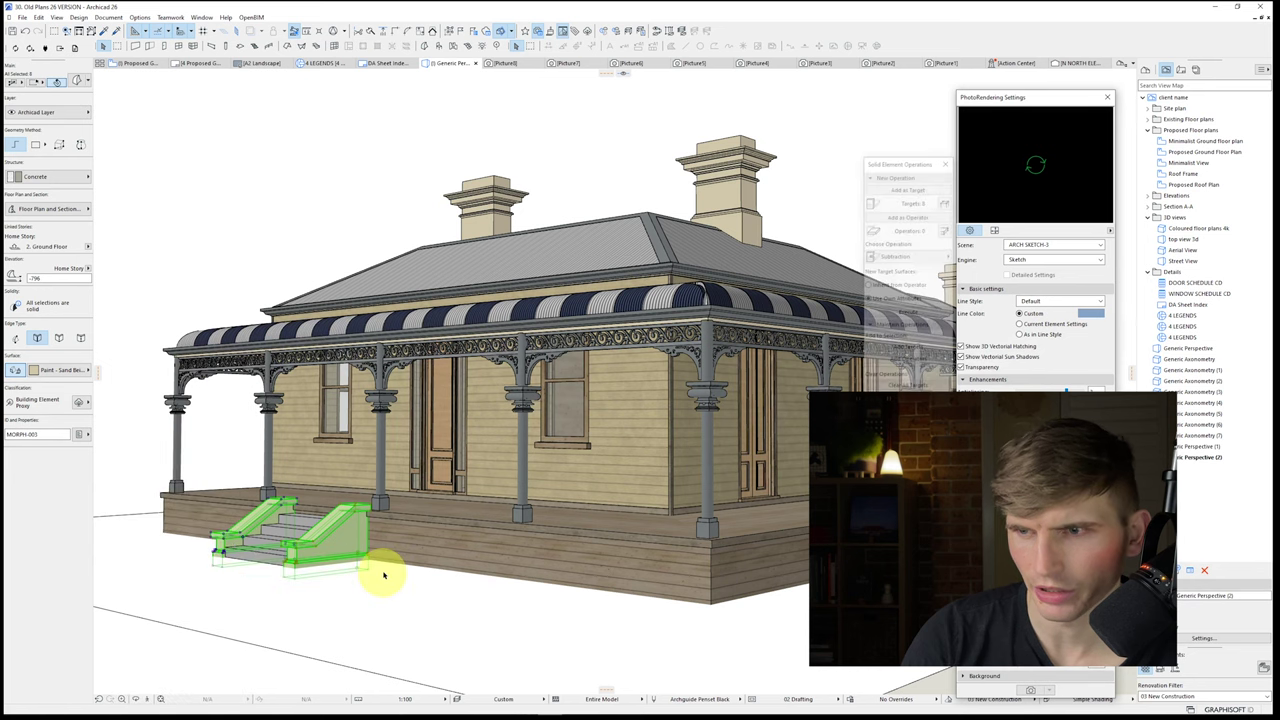
pyautogui.click(463, 589)
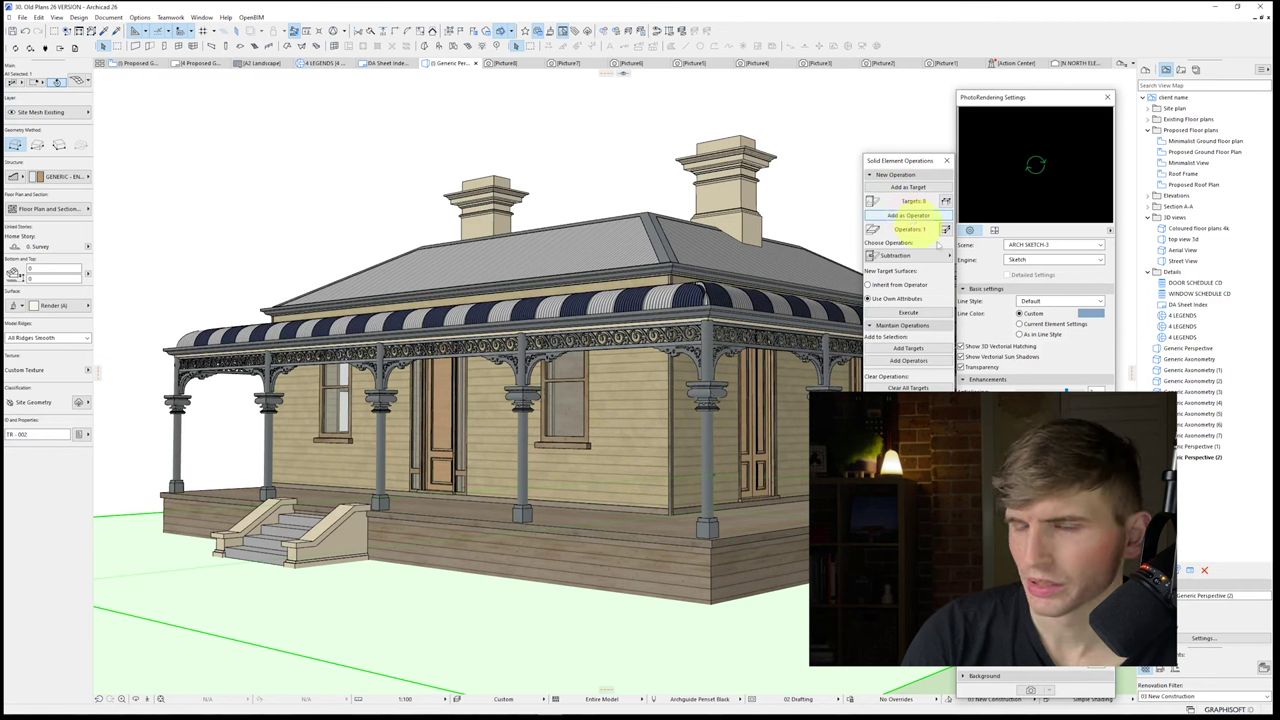
pyautogui.click(910, 312)
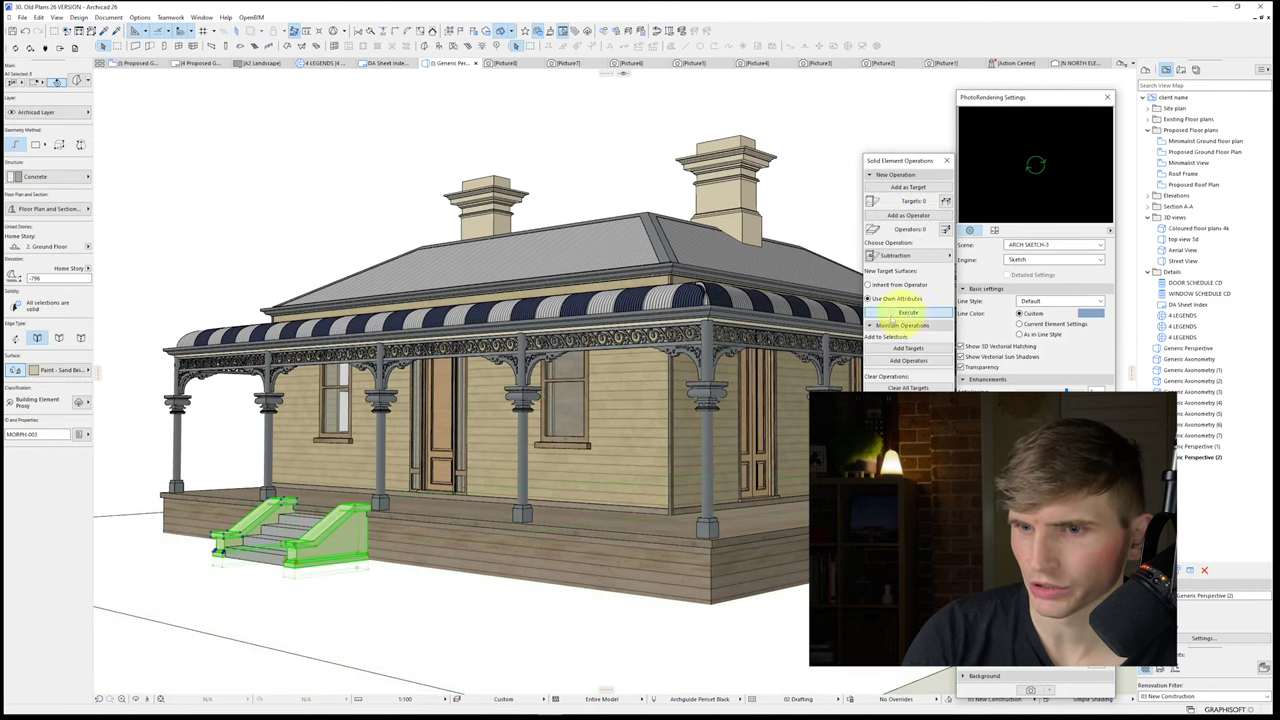
pyautogui.click(149, 214)
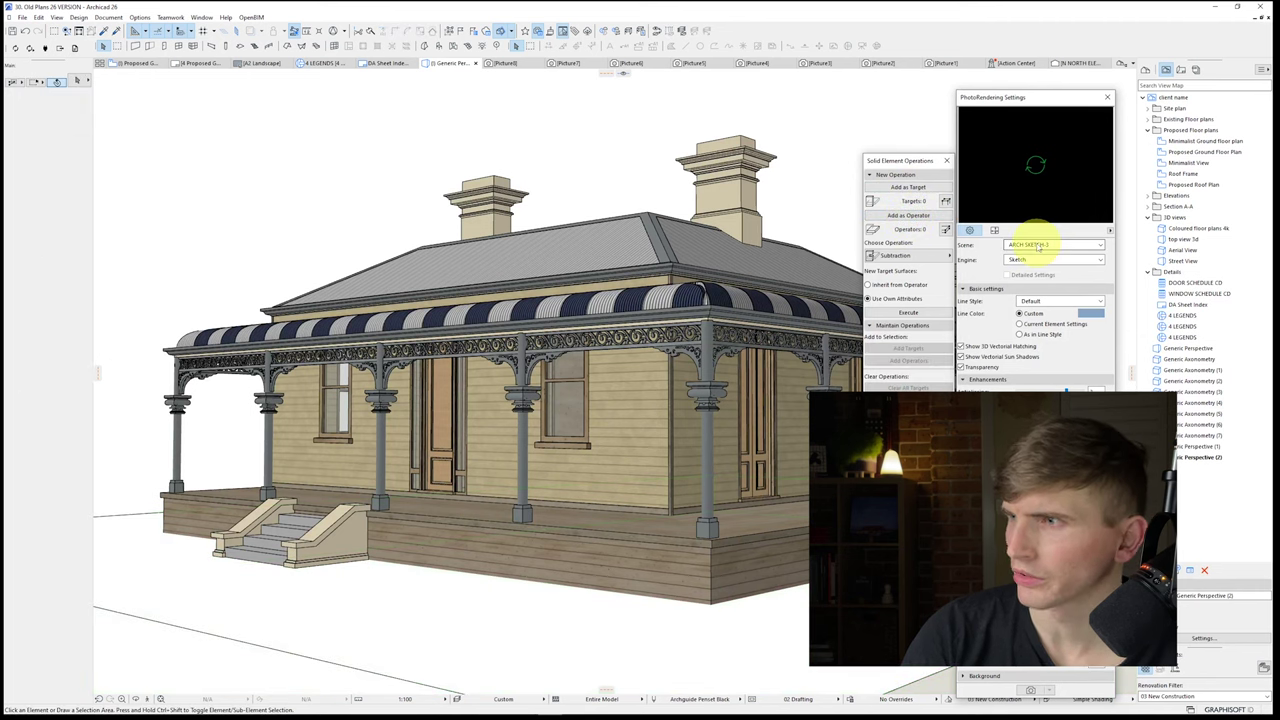
# Step: Subtract the timber-faced verandah base slab from the site mesh, keeping the target's own surface attributes
pyautogui.click(723, 583)
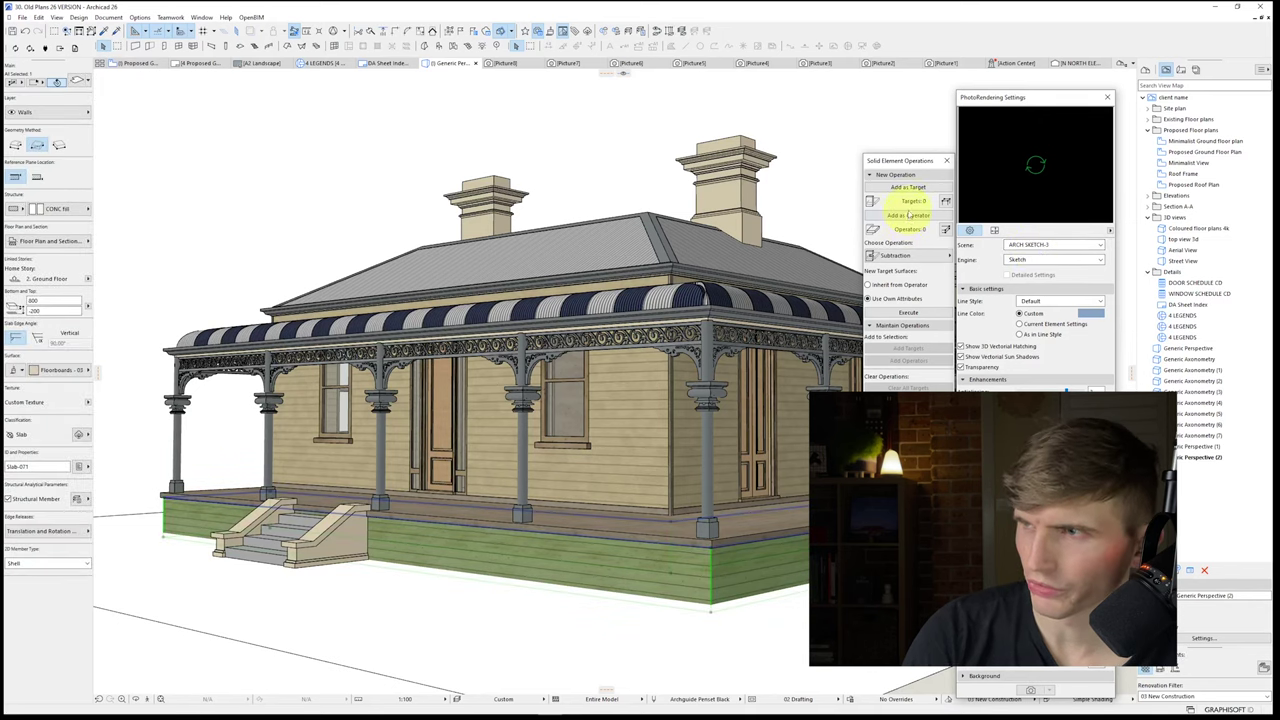
pyautogui.click(905, 215)
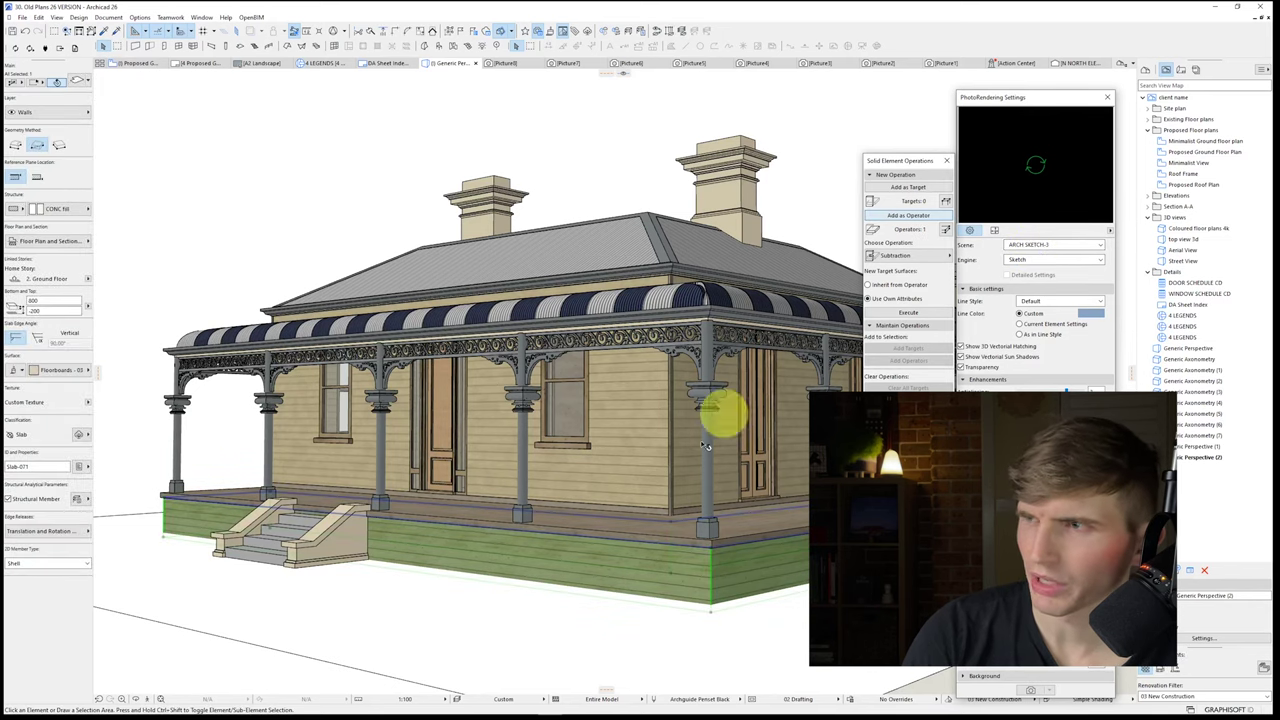
pyautogui.click(528, 620)
pyautogui.click(908, 187)
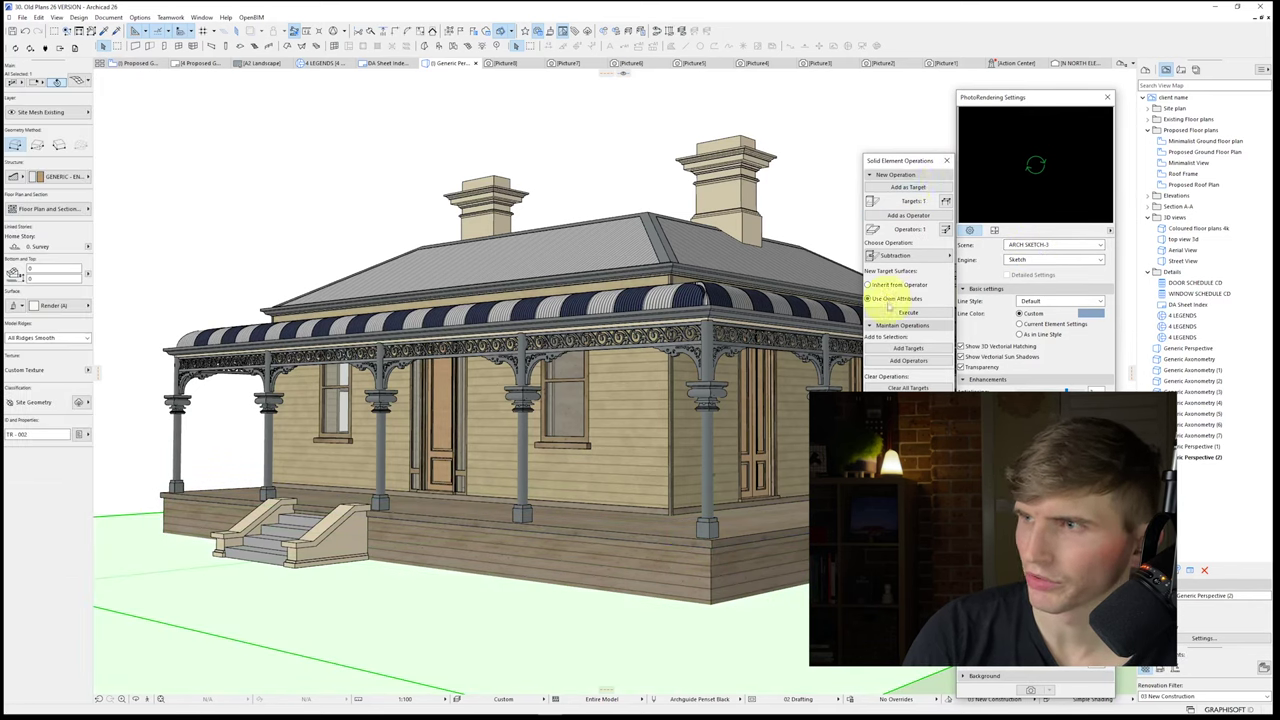
pyautogui.click(896, 316)
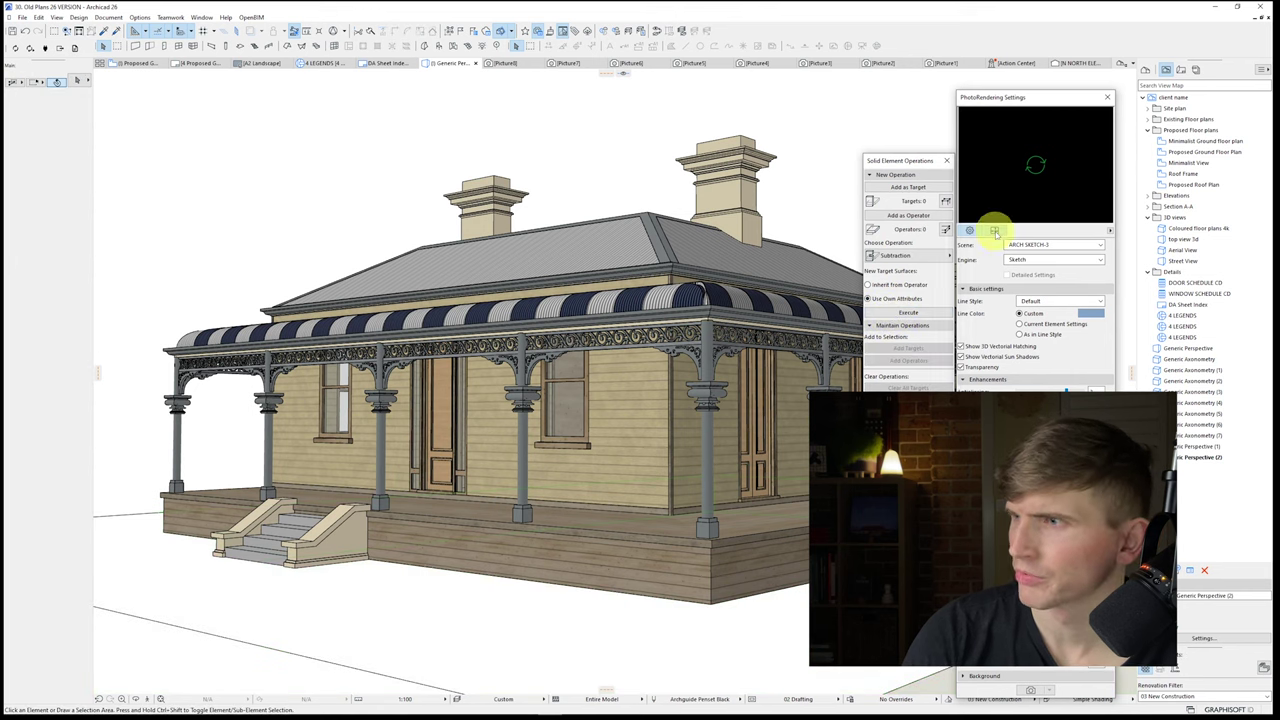
# Step: Set the rendering size to 1000 x 600 mm at 100 pixels/inch and apply the render safe frame
pyautogui.click(994, 230)
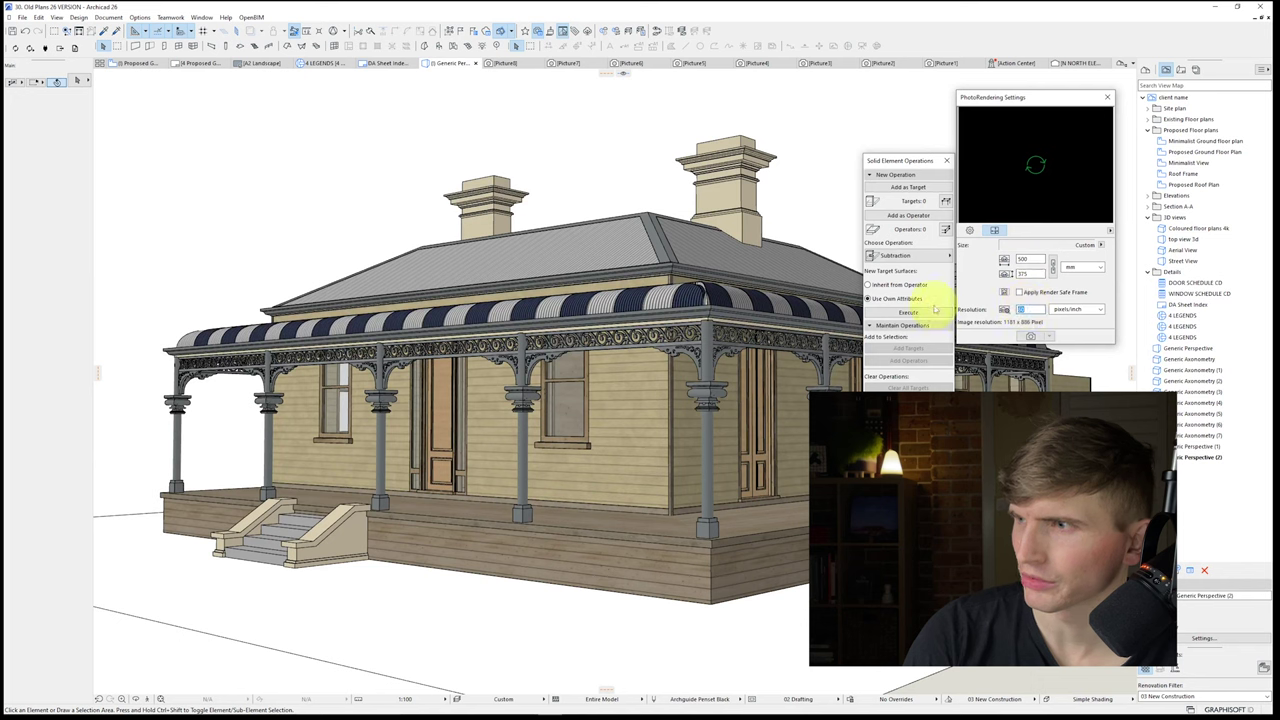
pyautogui.write('100')
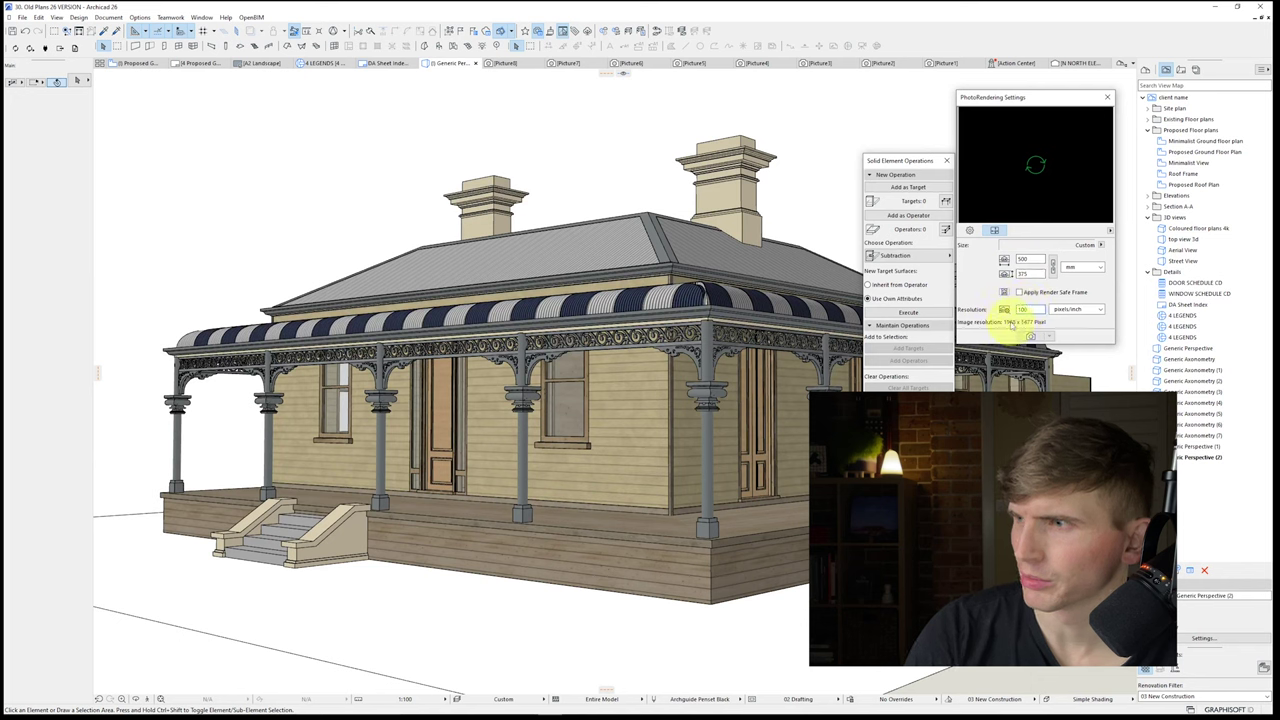
pyautogui.doubleClick(1028, 259)
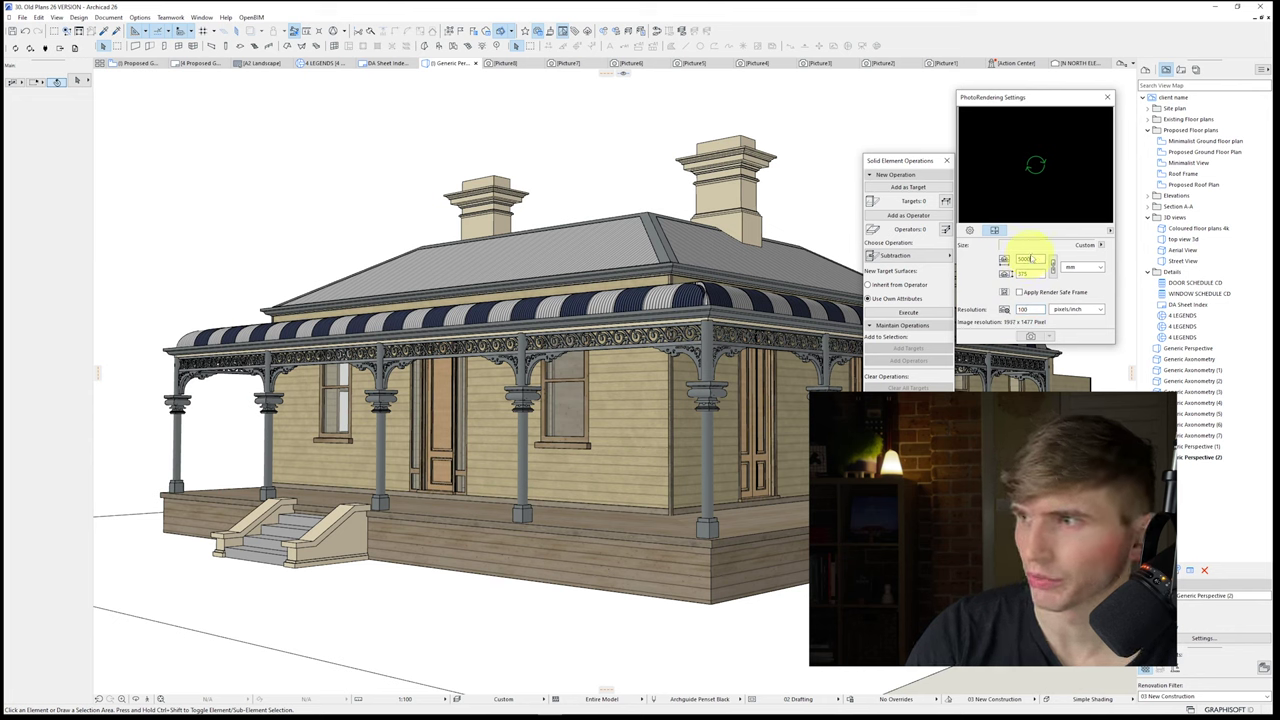
pyautogui.moveTo(1033, 259); pyautogui.dragTo(841, 240)
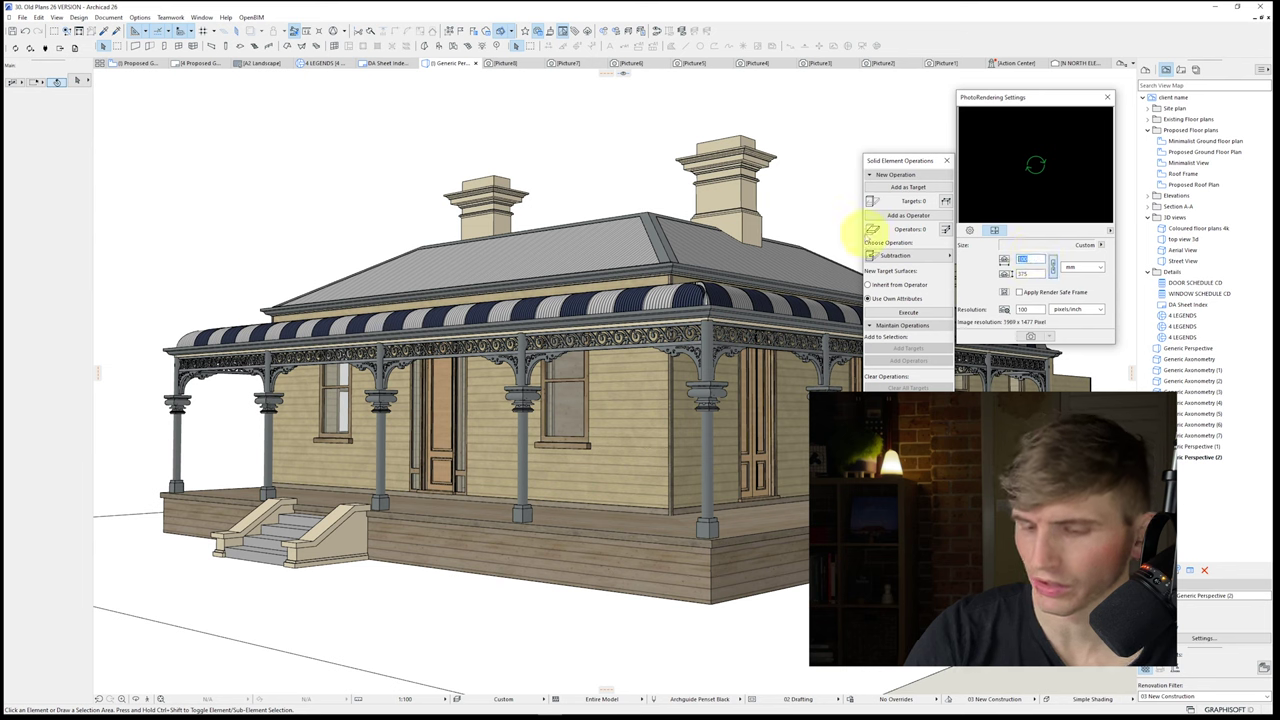
pyautogui.press('Tab')
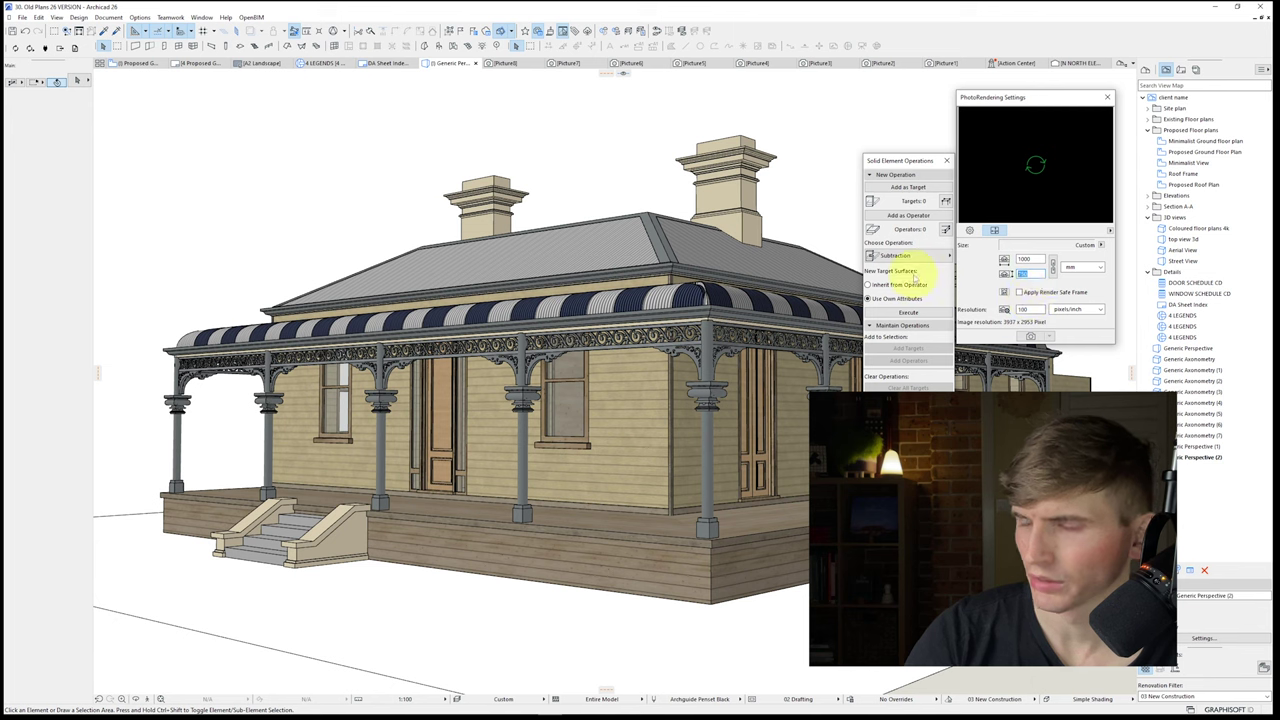
pyautogui.write('600')
pyautogui.press('Tab')
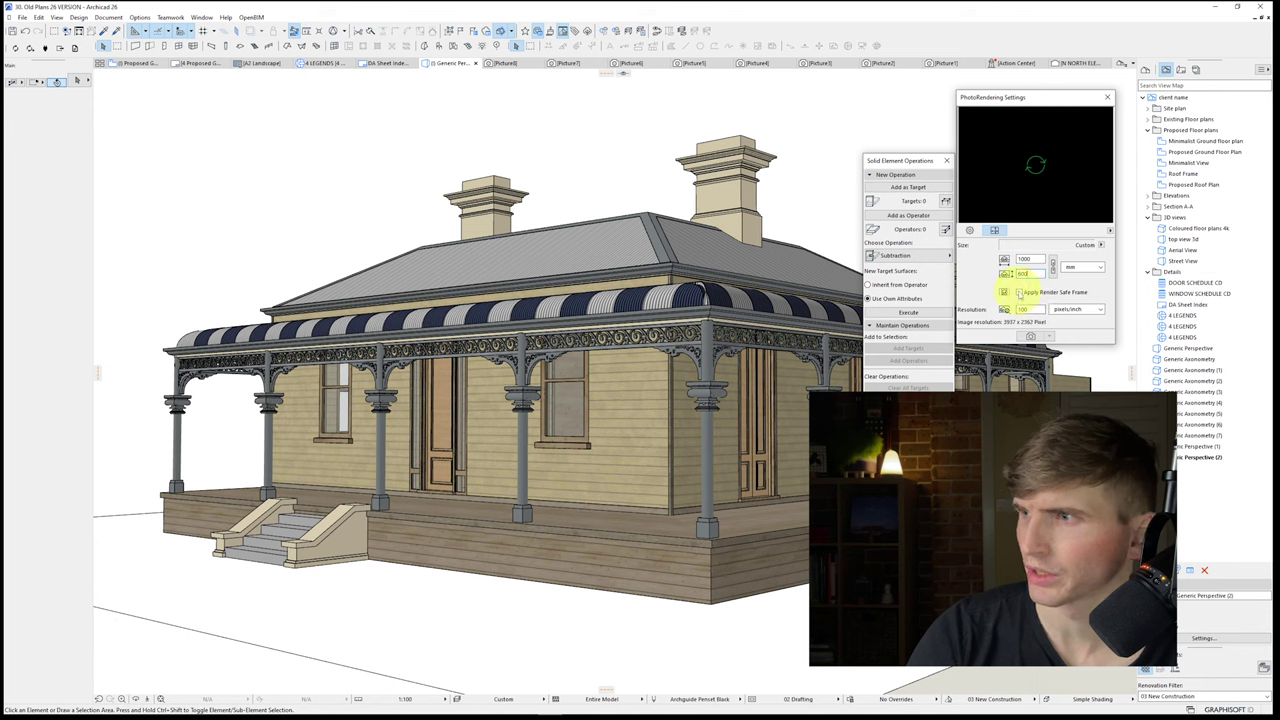
pyautogui.click(1020, 292)
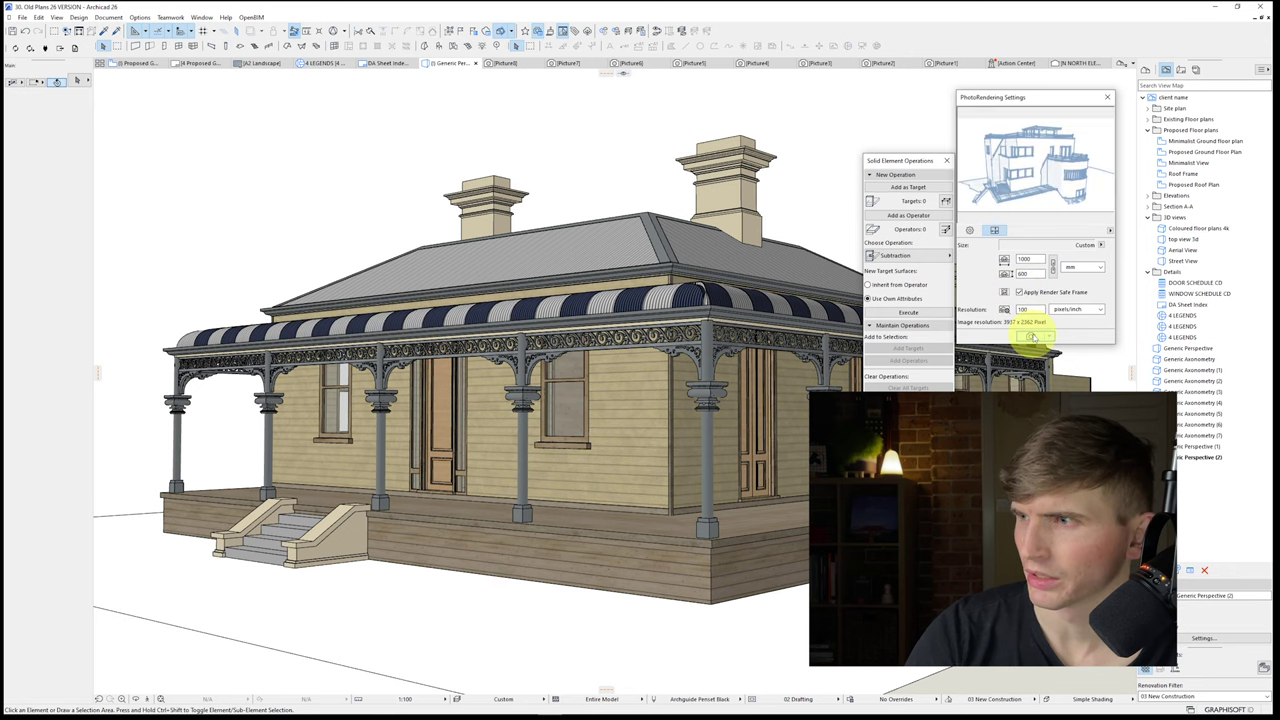
# Step: Render the perspective with the current sketch scene and inspect the line work around the verandah and front stair
pyautogui.click(1031, 336)
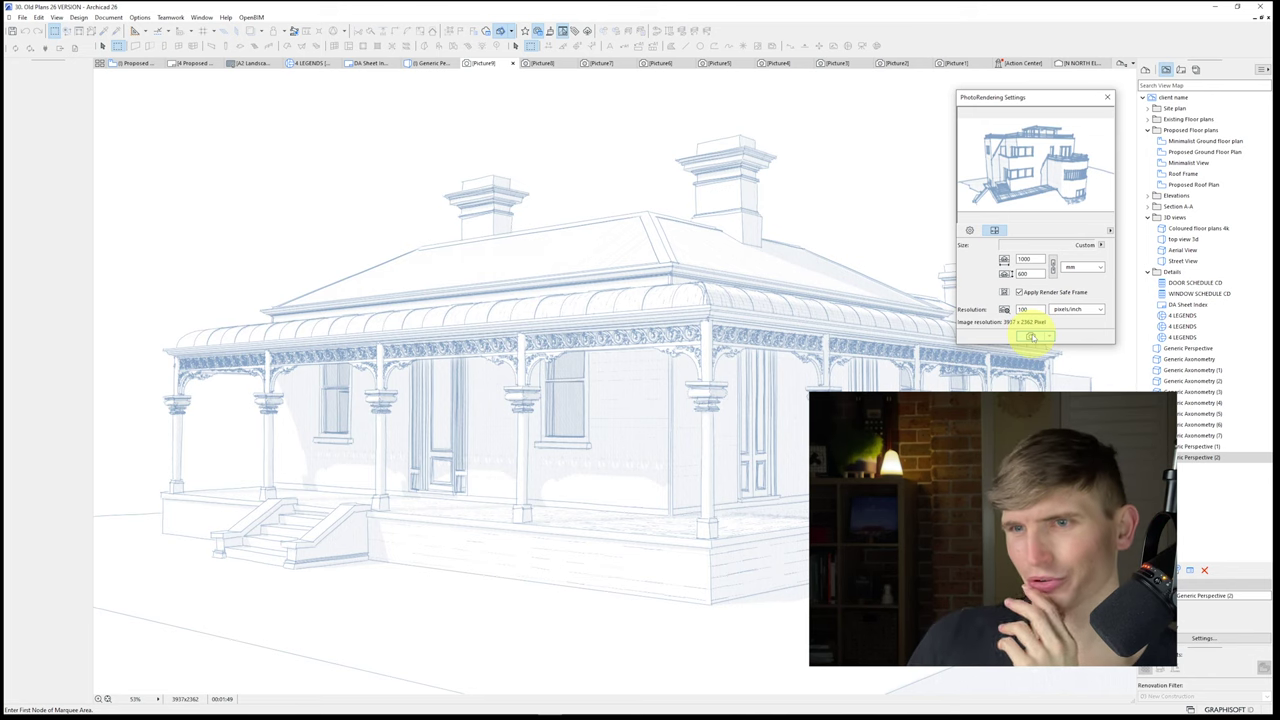
pyautogui.moveTo(1062, 98); pyautogui.dragTo(1262, 440)
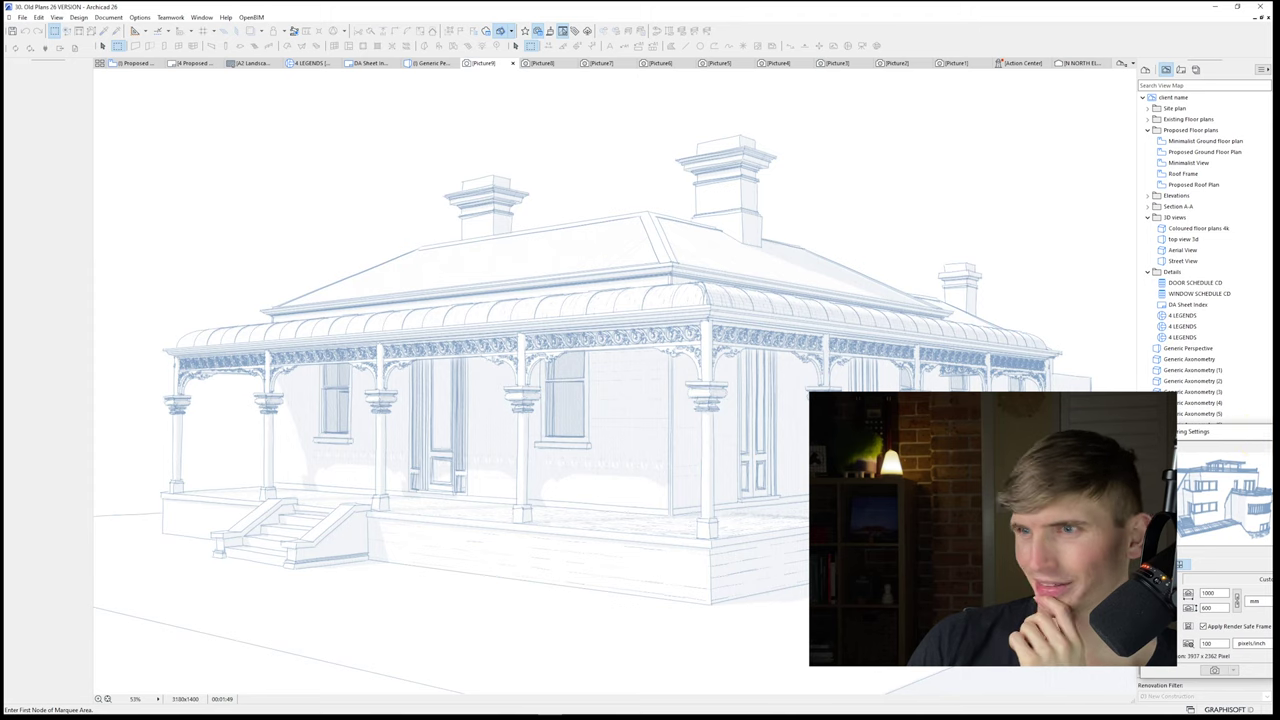
pyautogui.scroll(3, 512, 415)
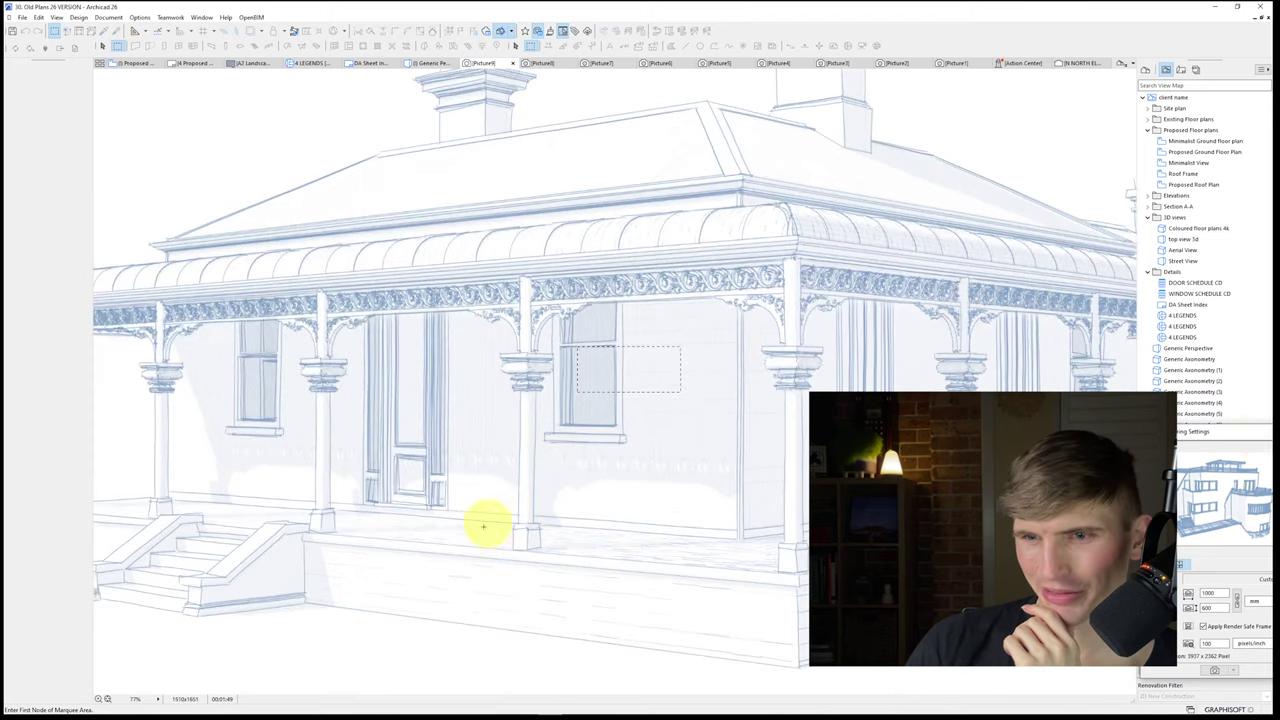
pyautogui.moveTo(327, 524); pyautogui.dragTo(411, 506, button='middle')
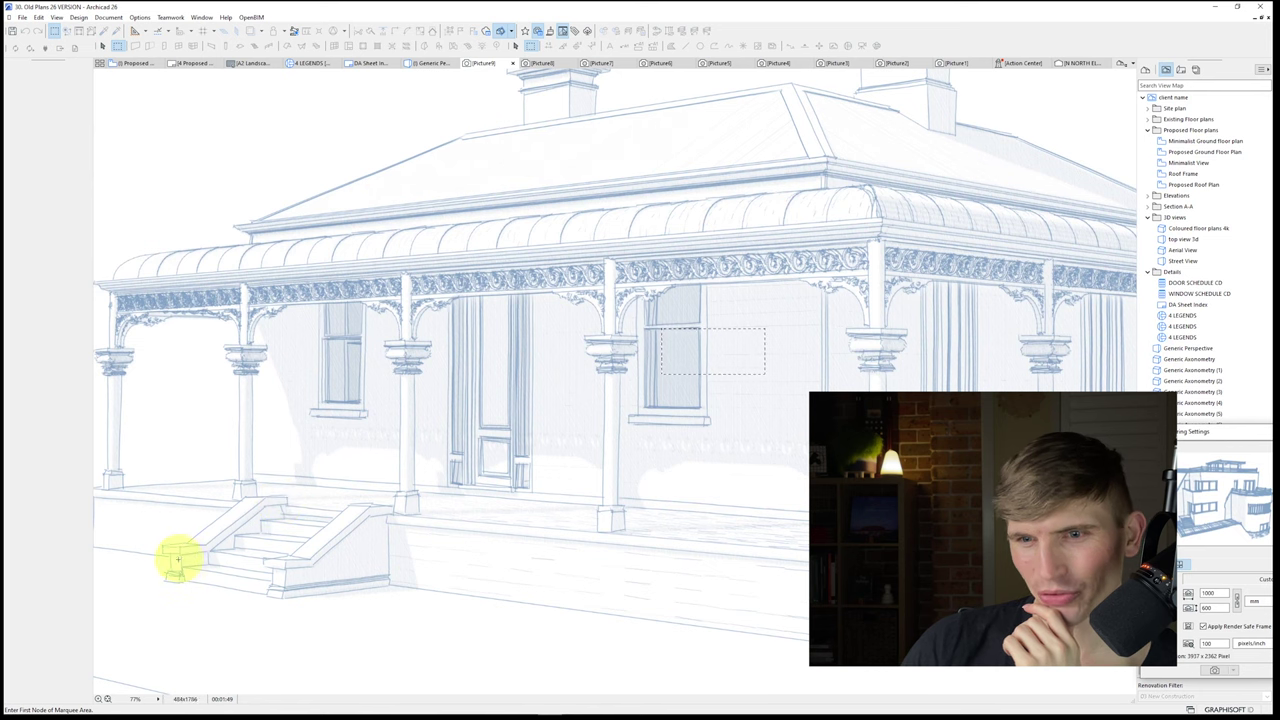
pyautogui.scroll(-3, 593, 590)
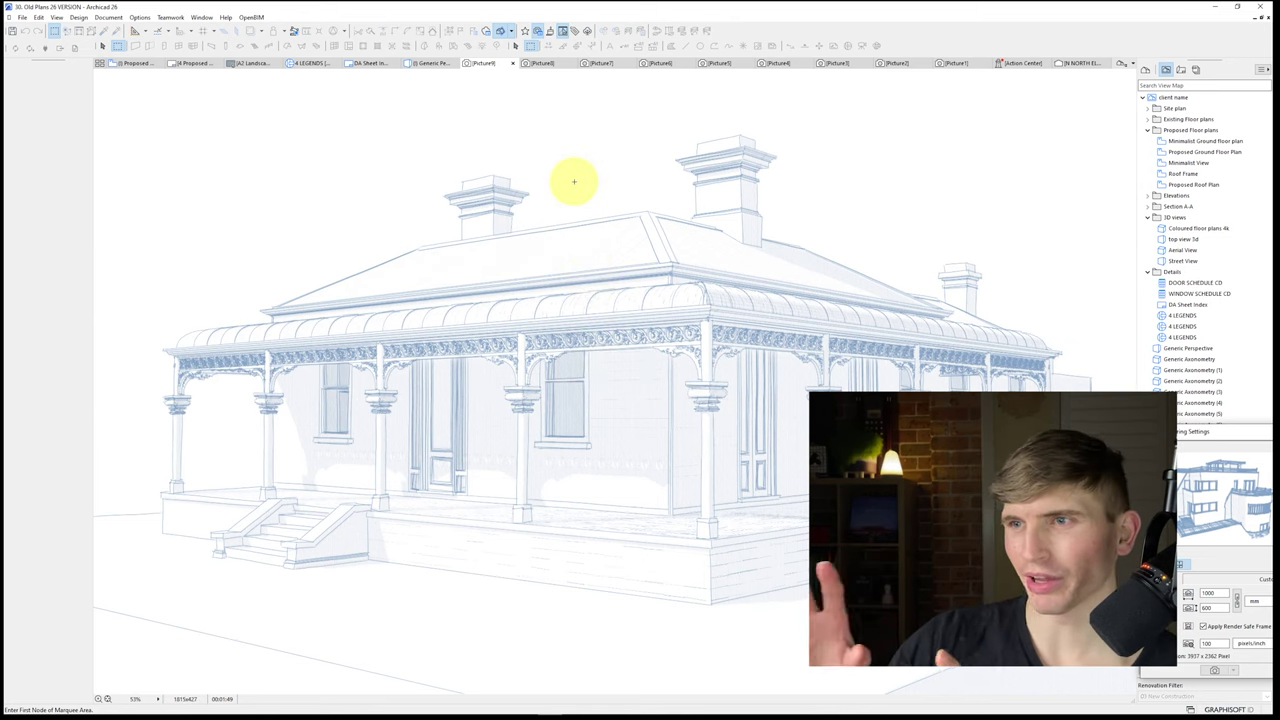
# Step: Save the finished sketch rendering as a PNG file in the RENDERS folder
pyautogui.rightClick(595, 158)
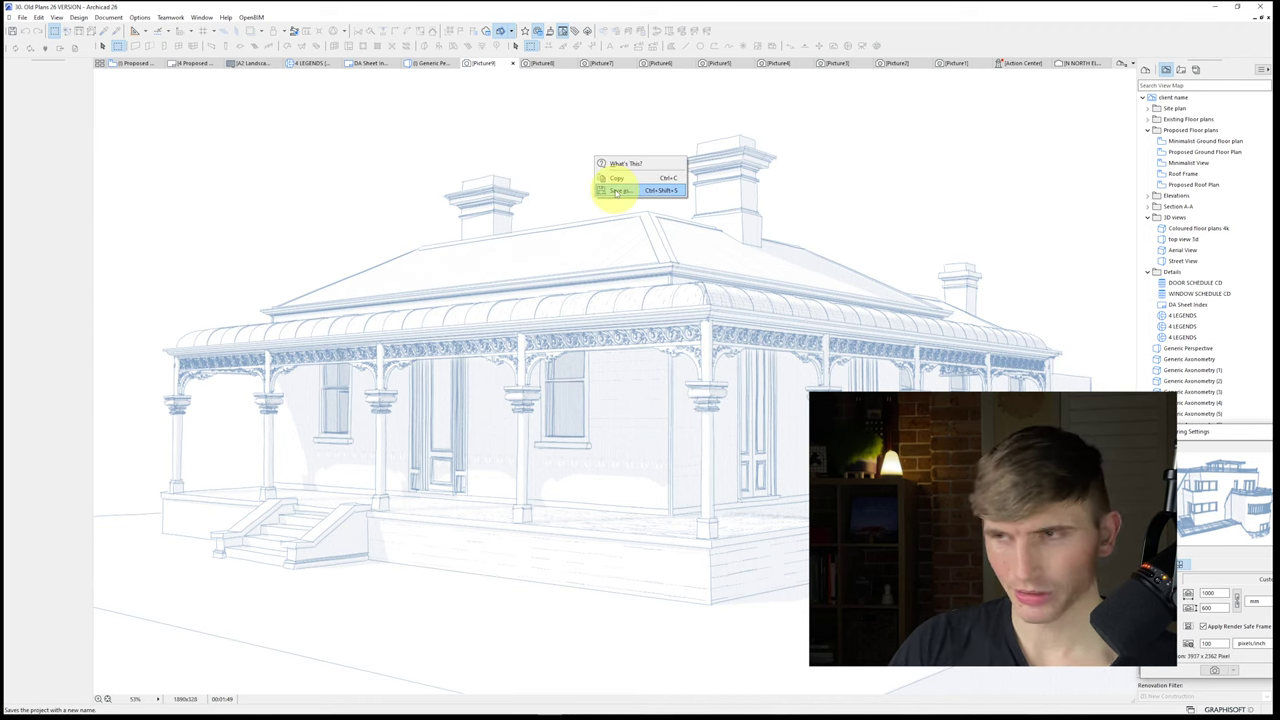
pyautogui.click(617, 191)
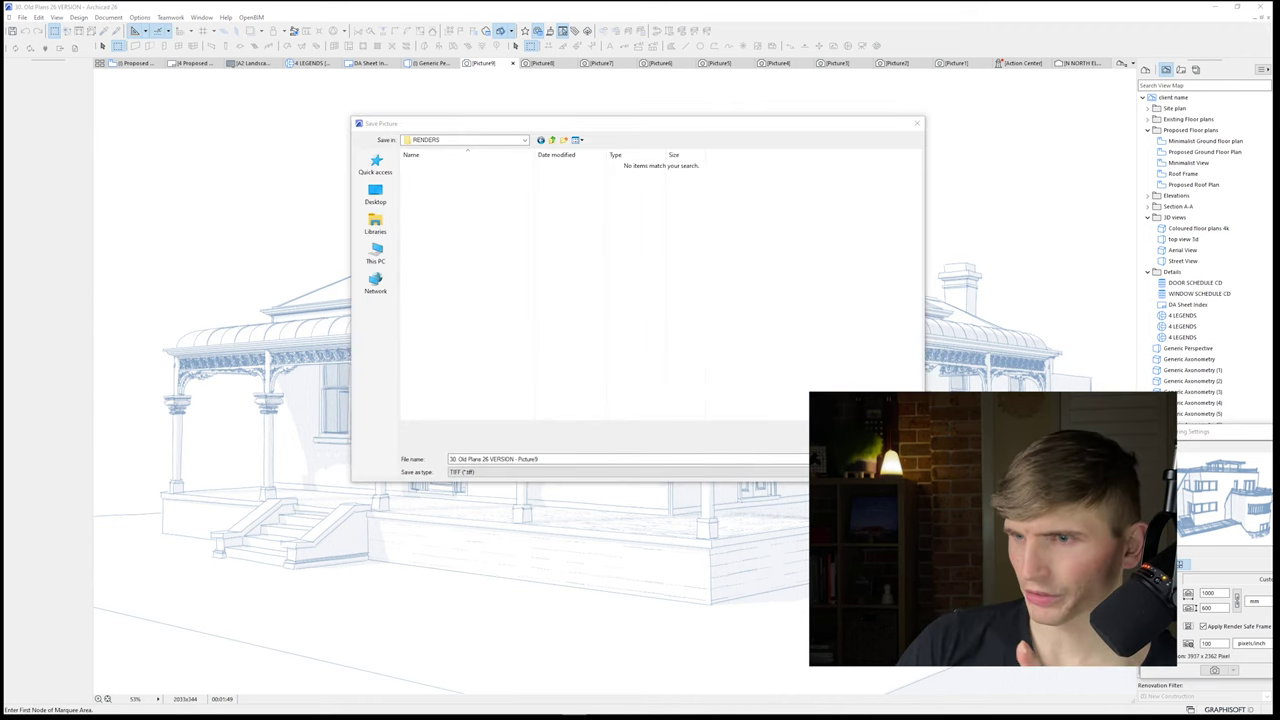
pyautogui.click(630, 471)
pyautogui.click(508, 491)
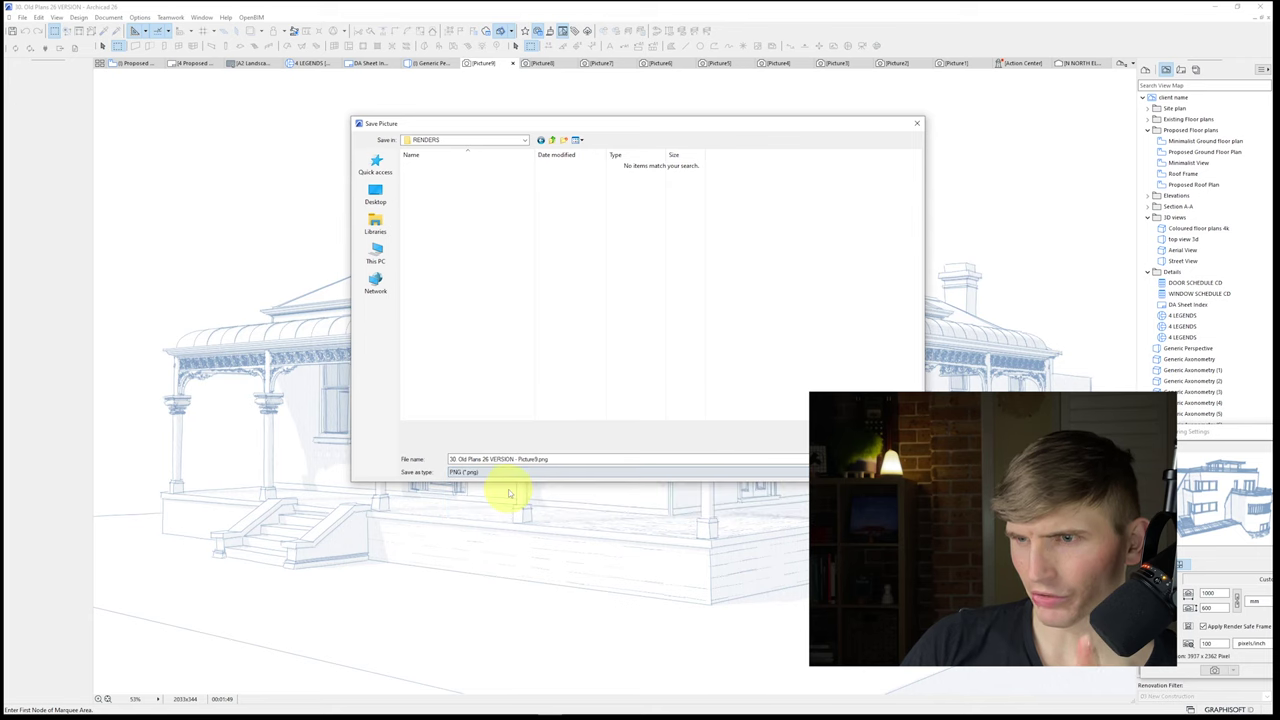
pyautogui.click(888, 459)
# Step: Switch to Photoshop and duplicate the Background layer of the scanned residence plan
pyautogui.moveTo(500, 700); pyautogui.dragTo(428, 7)
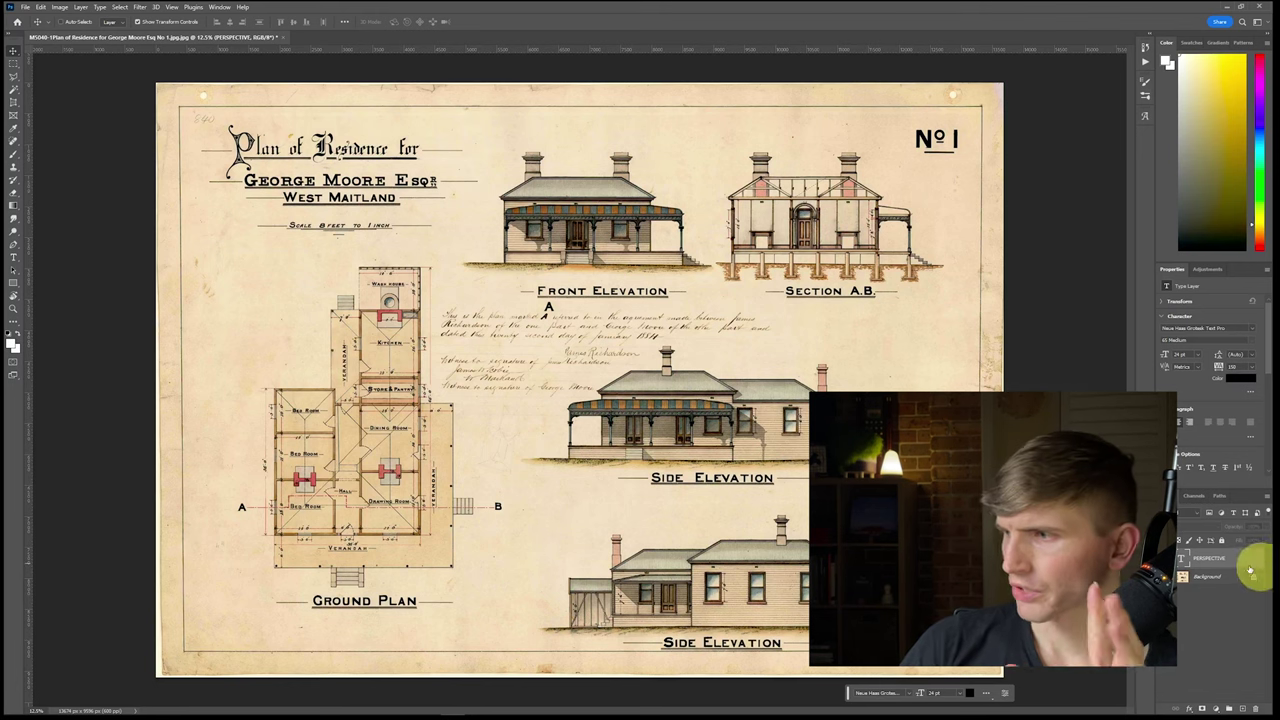
pyautogui.click(1210, 580)
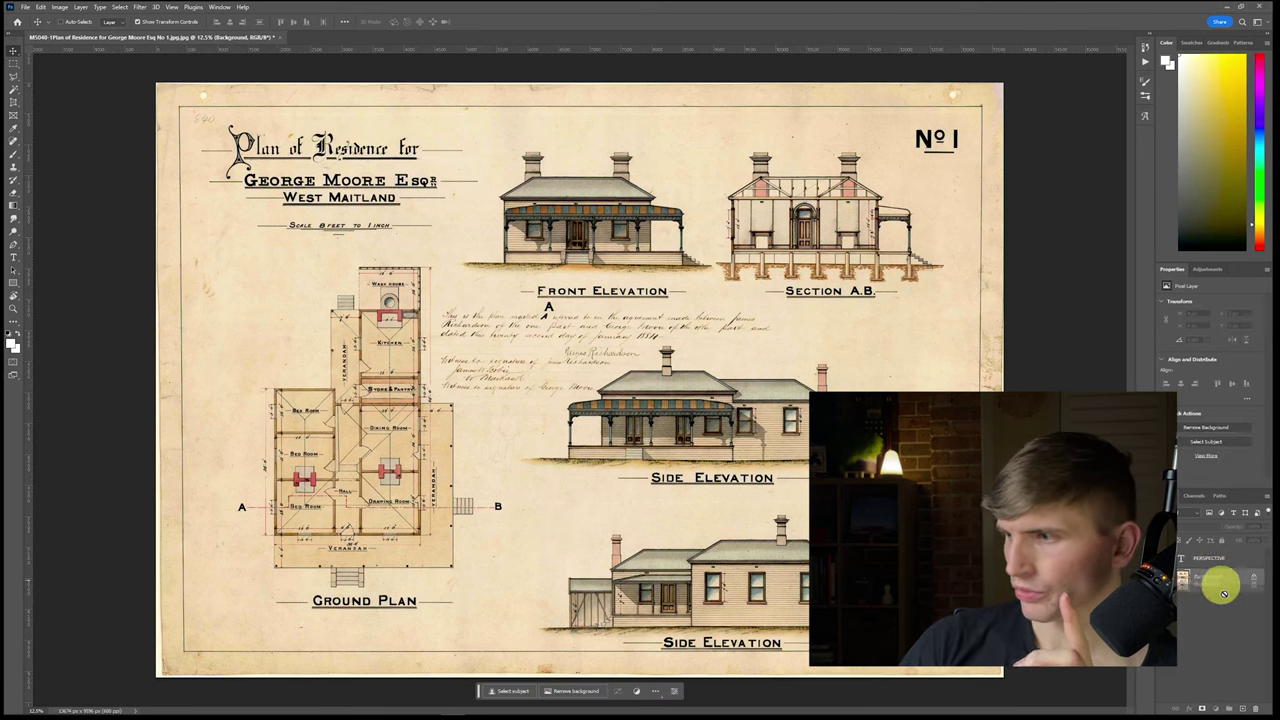
pyautogui.moveTo(1210, 580); pyautogui.dragTo(1244, 706)
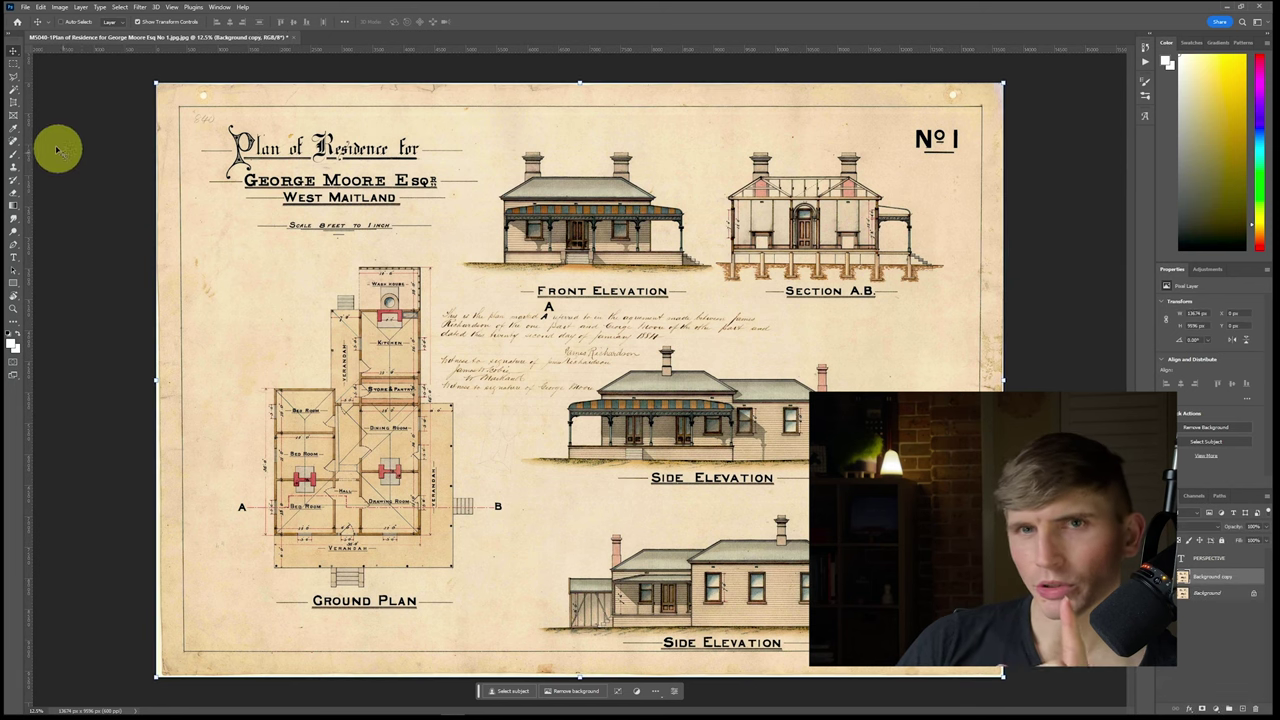
# Step: Remove the faded stamp and handwritten note beside the lower side elevation with Content-Aware Fill, output to the current layer
pyautogui.click(13, 64)
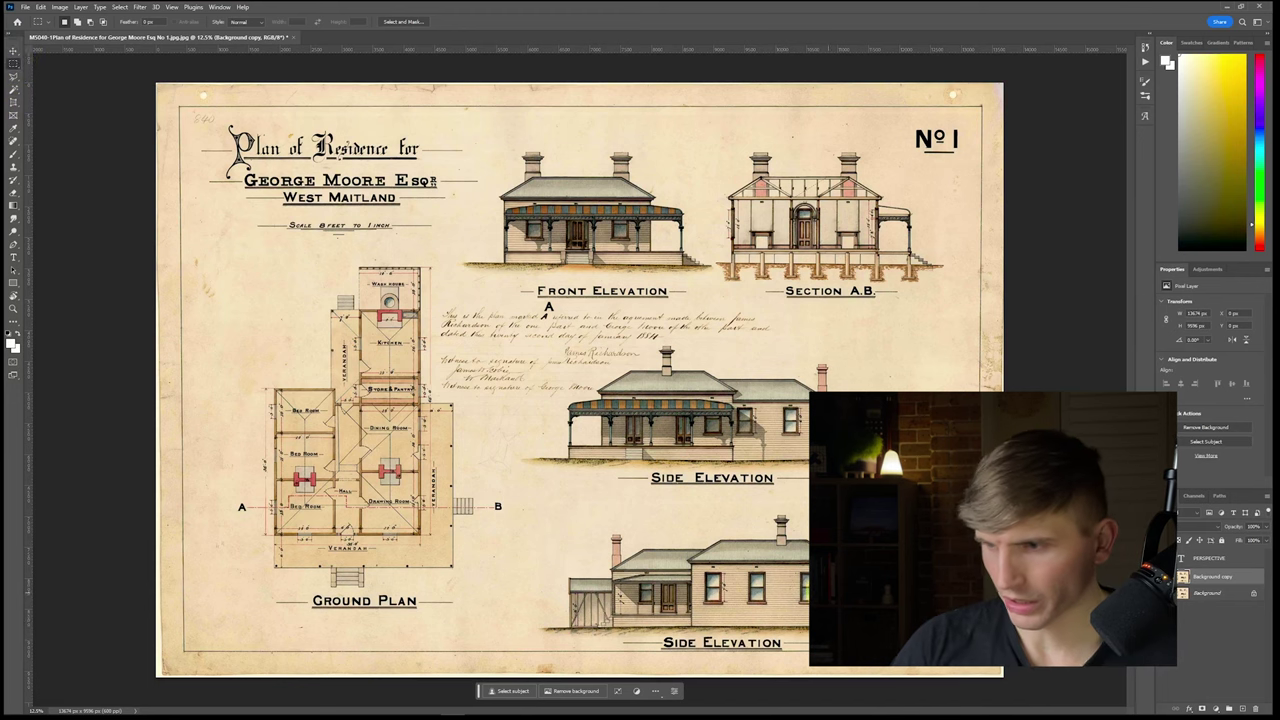
pyautogui.keyDown('alt'); pyautogui.scroll(5, 923, 600); pyautogui.keyUp('alt')
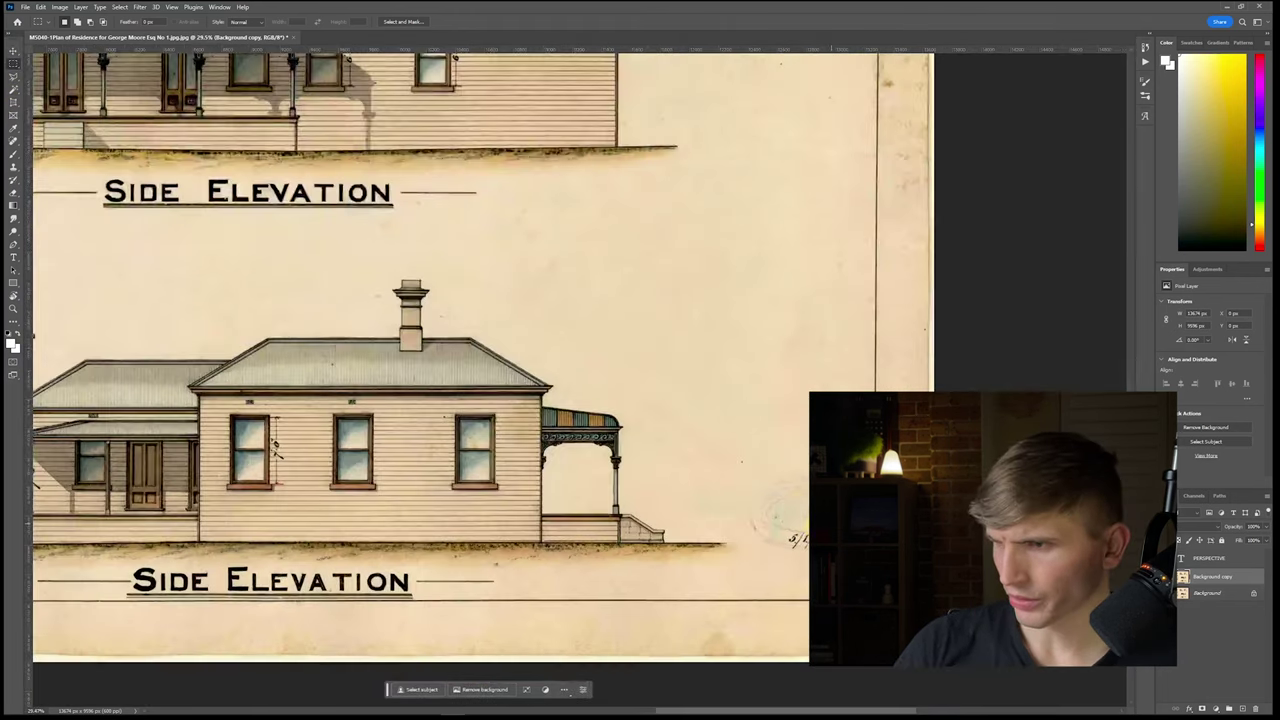
pyautogui.moveTo(738, 470); pyautogui.dragTo(737, 466)
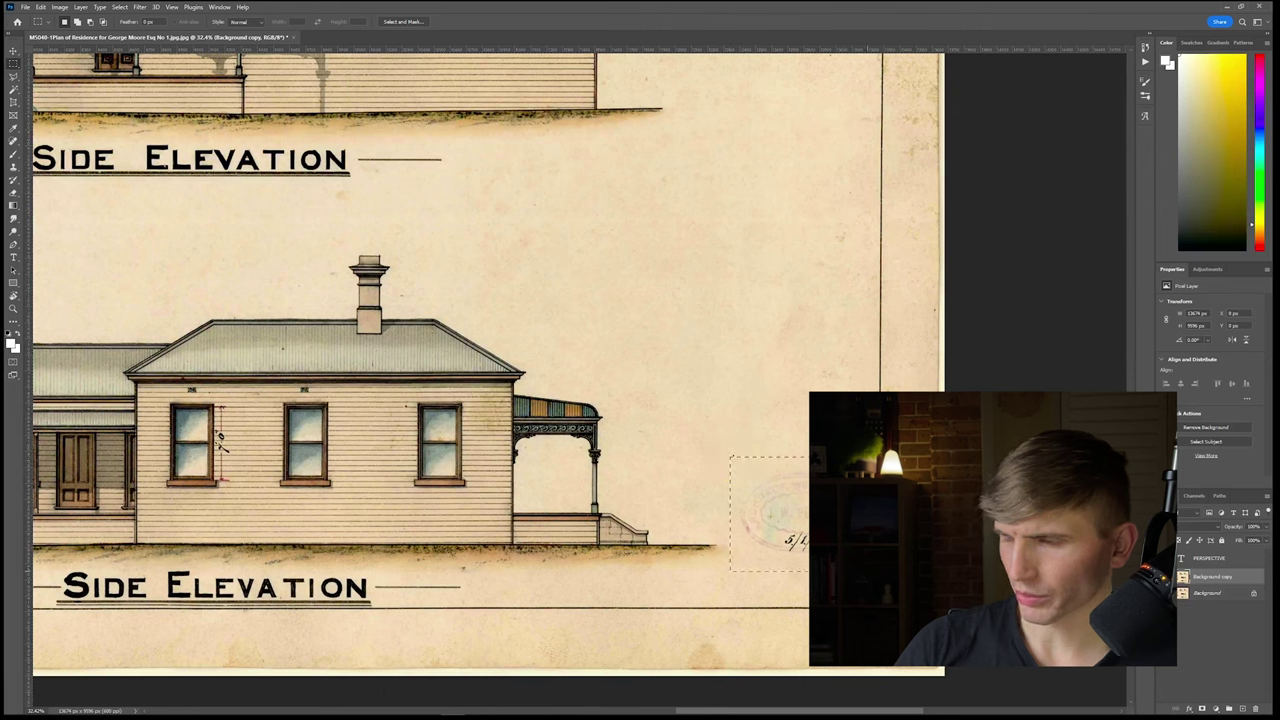
pyautogui.moveTo(805, 572); pyautogui.dragTo(805, 572)
pyautogui.rightClick(775, 488)
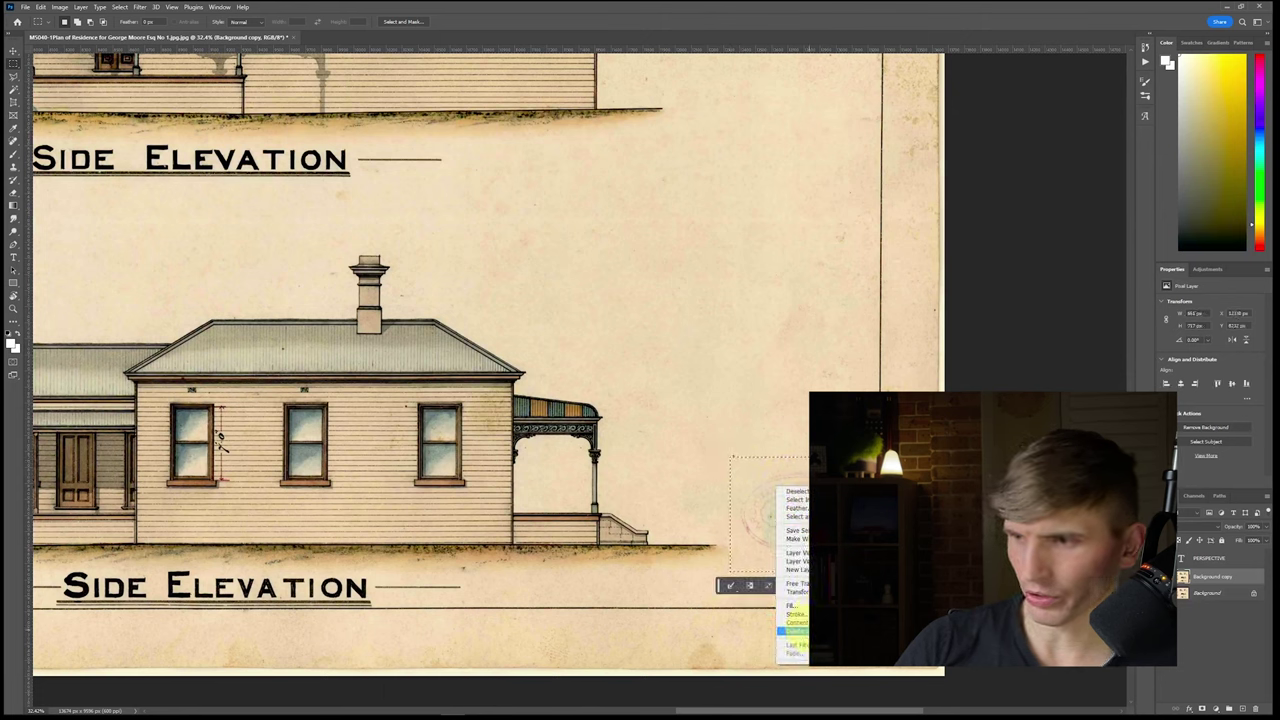
pyautogui.click(807, 630)
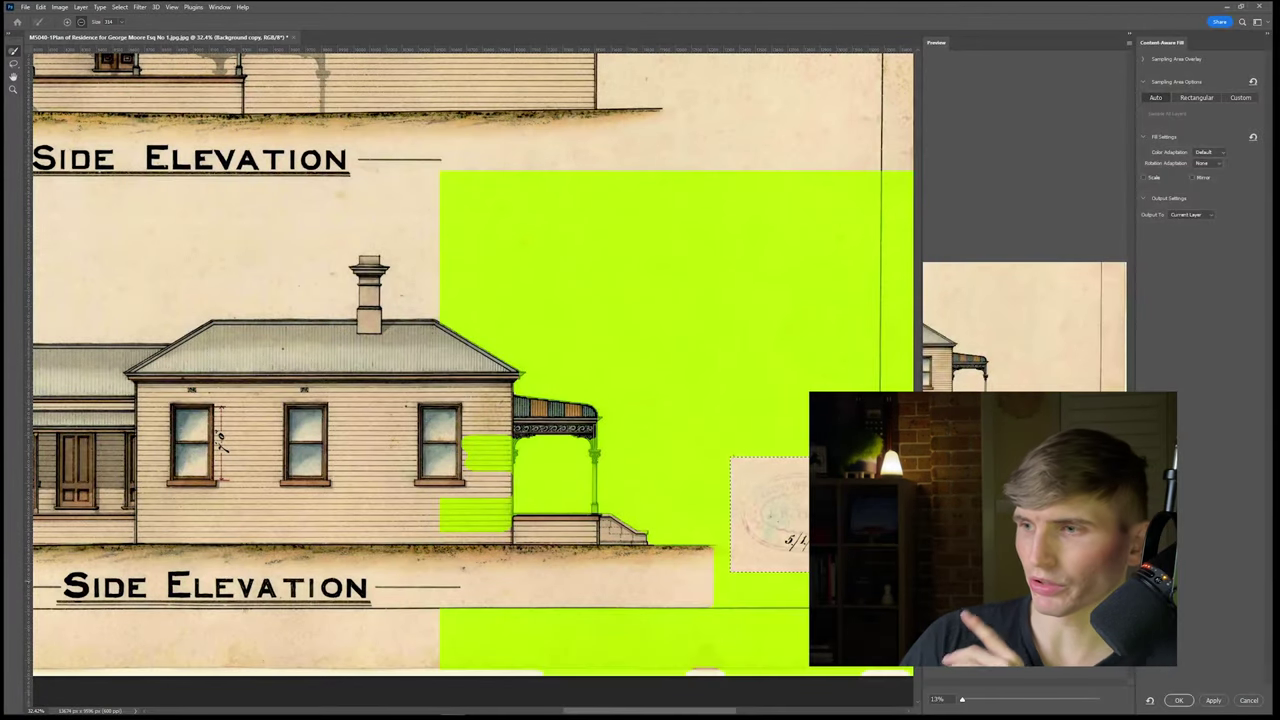
pyautogui.click(1180, 700)
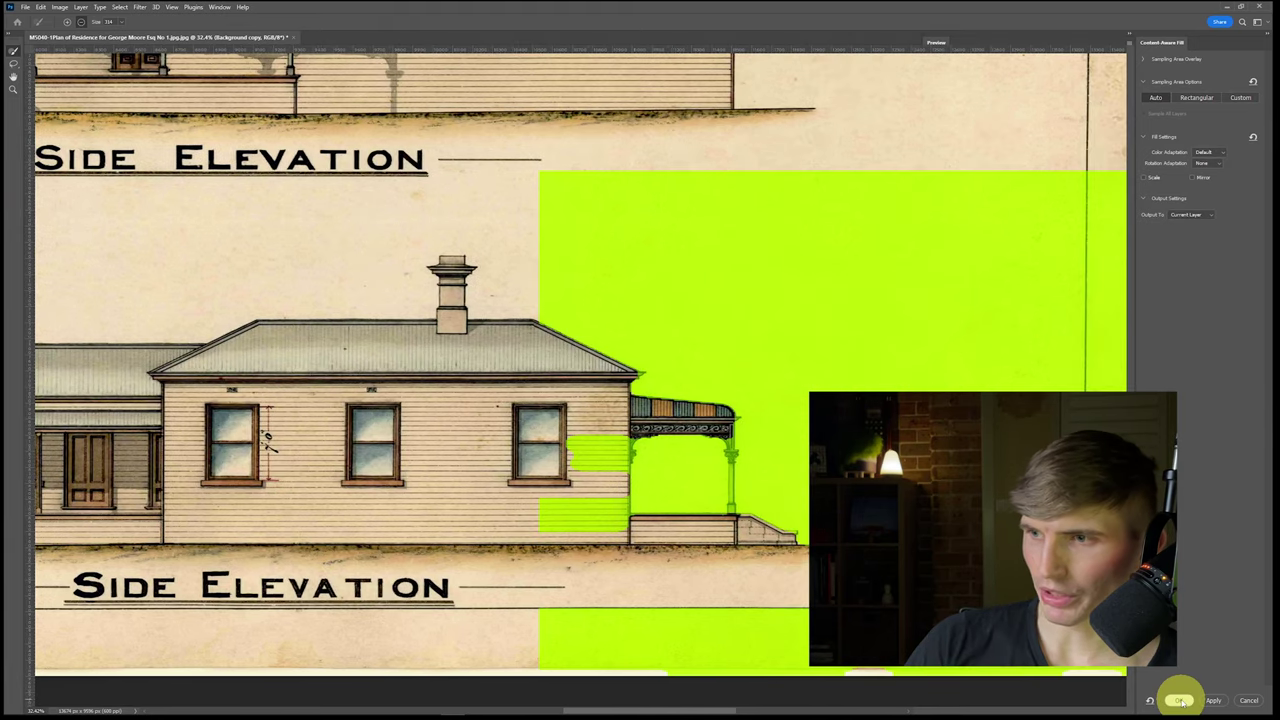
pyautogui.keyDown('alt'); pyautogui.scroll(-5, 543, 501); pyautogui.keyUp('alt')
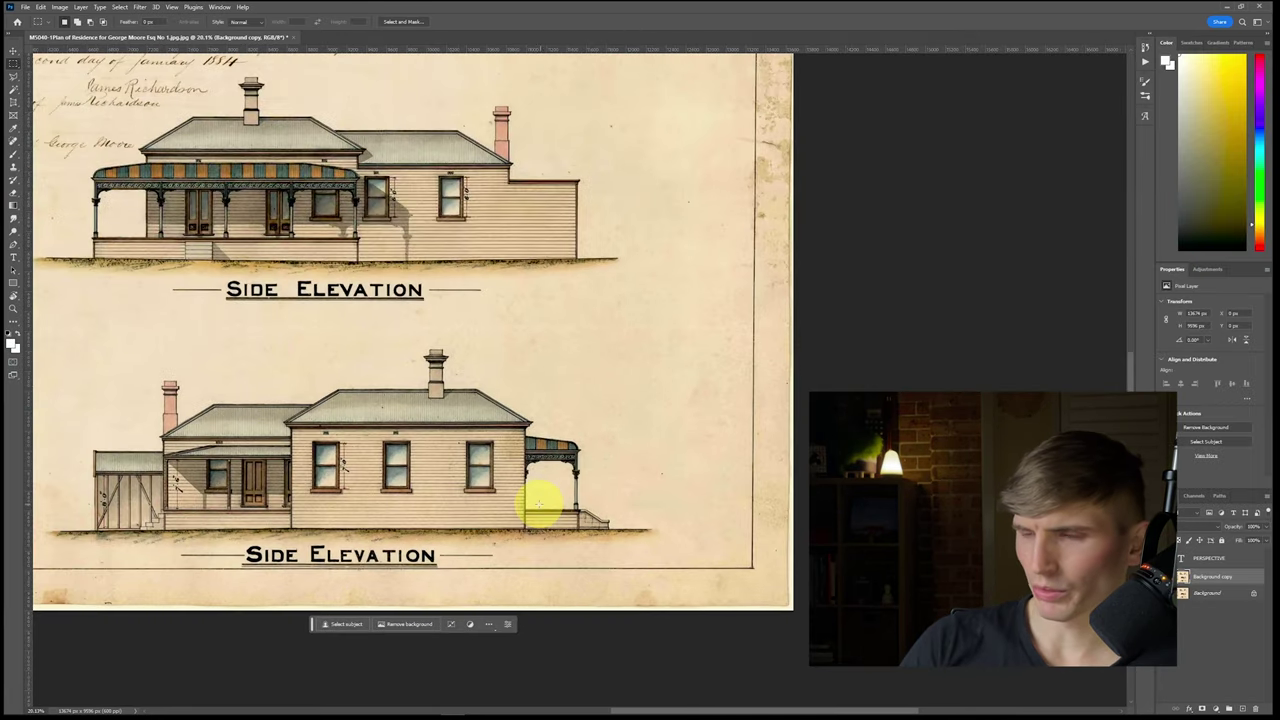
pyautogui.moveTo(236, 470); pyautogui.dragTo(367, 447)
pyautogui.click(160, 357)
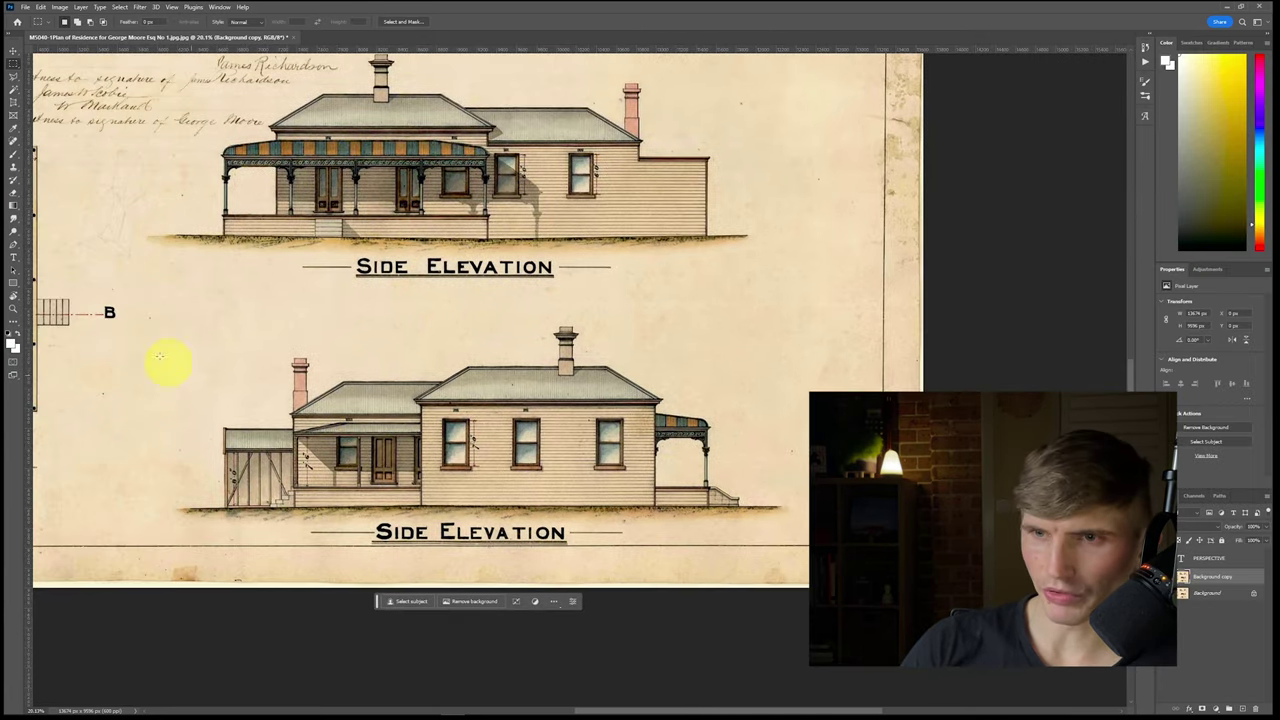
pyautogui.moveTo(164, 300); pyautogui.dragTo(803, 546)
pyautogui.moveTo(580, 346); pyautogui.dragTo(689, 566)
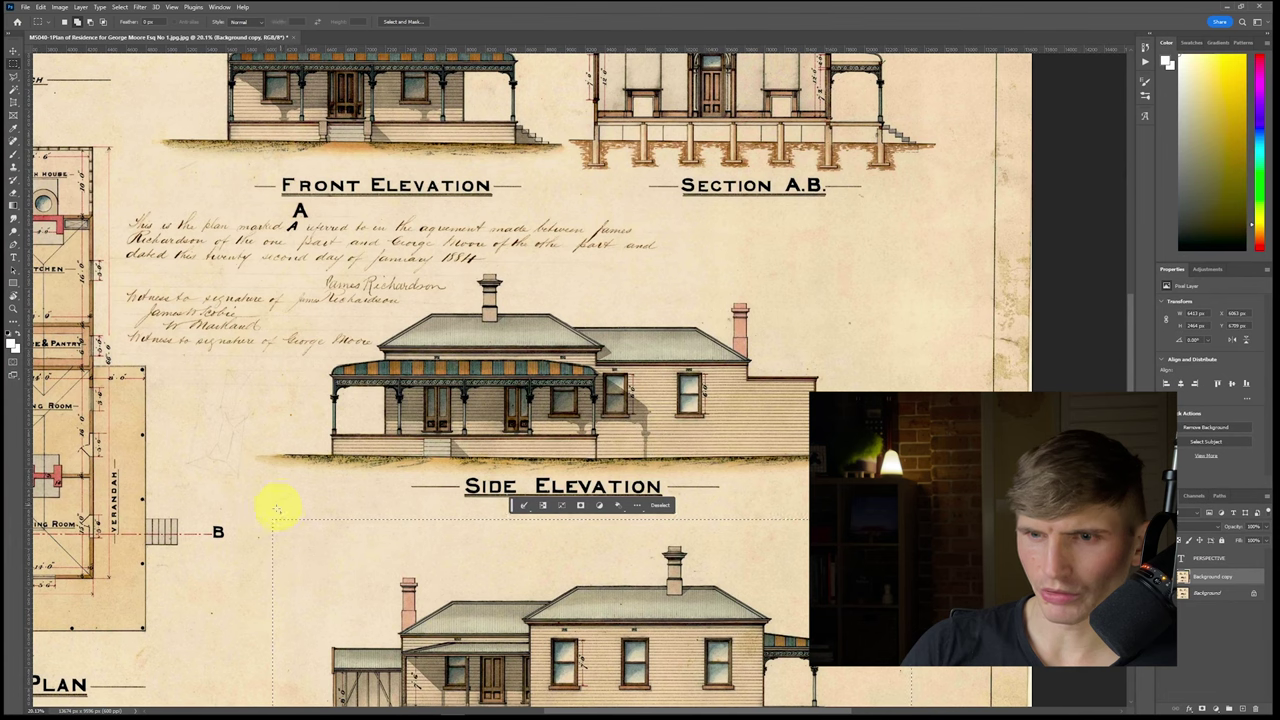
pyautogui.keyDown('shift'); pyautogui.moveTo(251, 515); pyautogui.dragTo(886, 296); pyautogui.keyUp('shift')
pyautogui.keyDown('shift'); pyautogui.moveTo(119, 208); pyautogui.dragTo(658, 296); pyautogui.keyUp('shift')
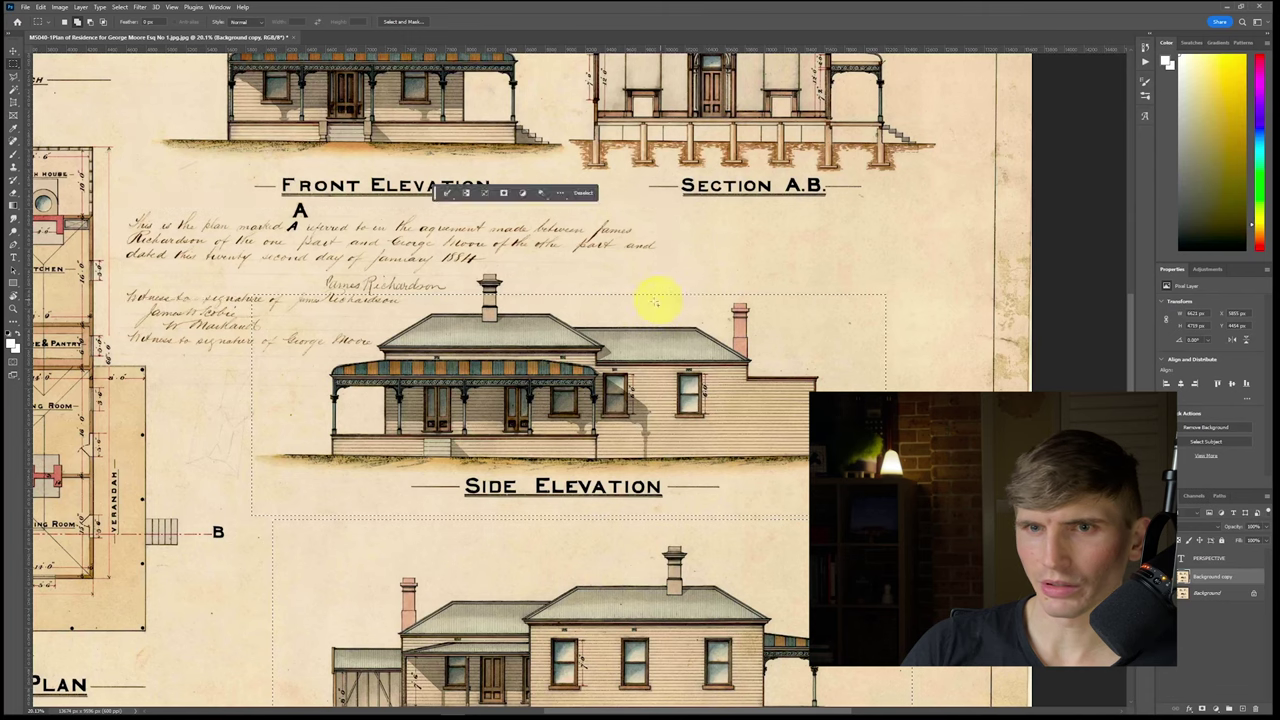
pyautogui.rightClick(437, 322)
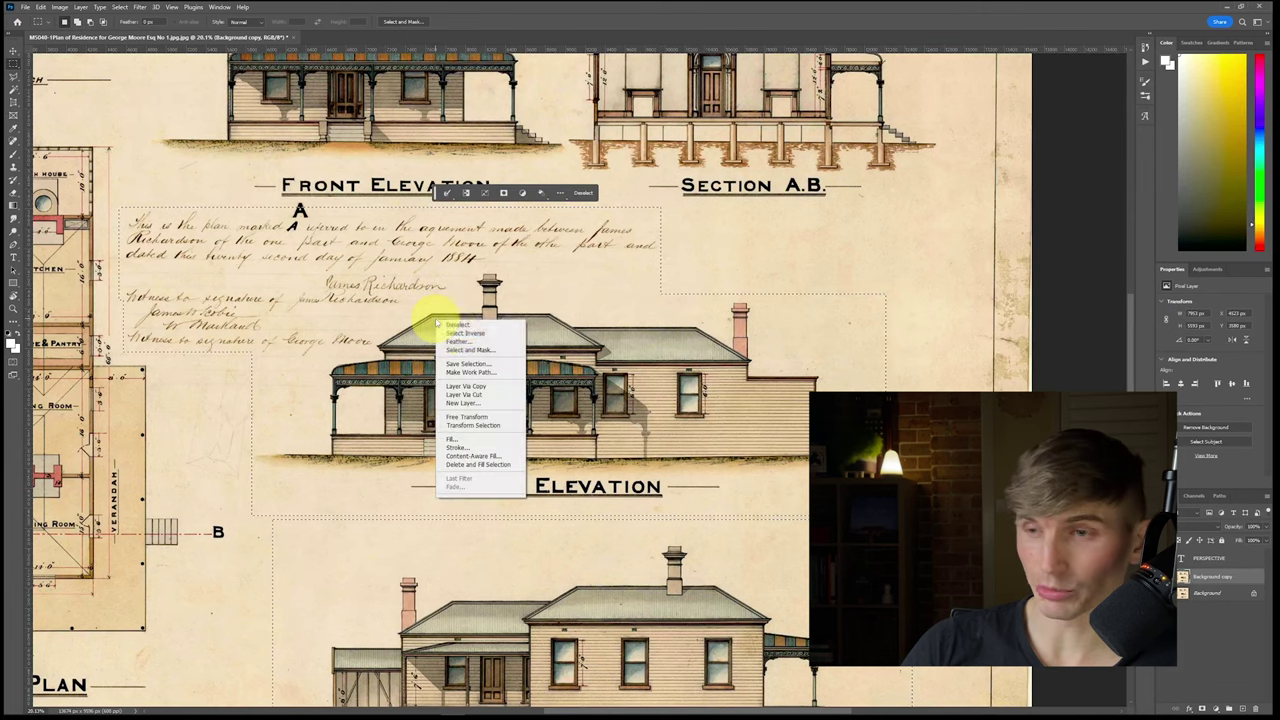
pyautogui.click(479, 448)
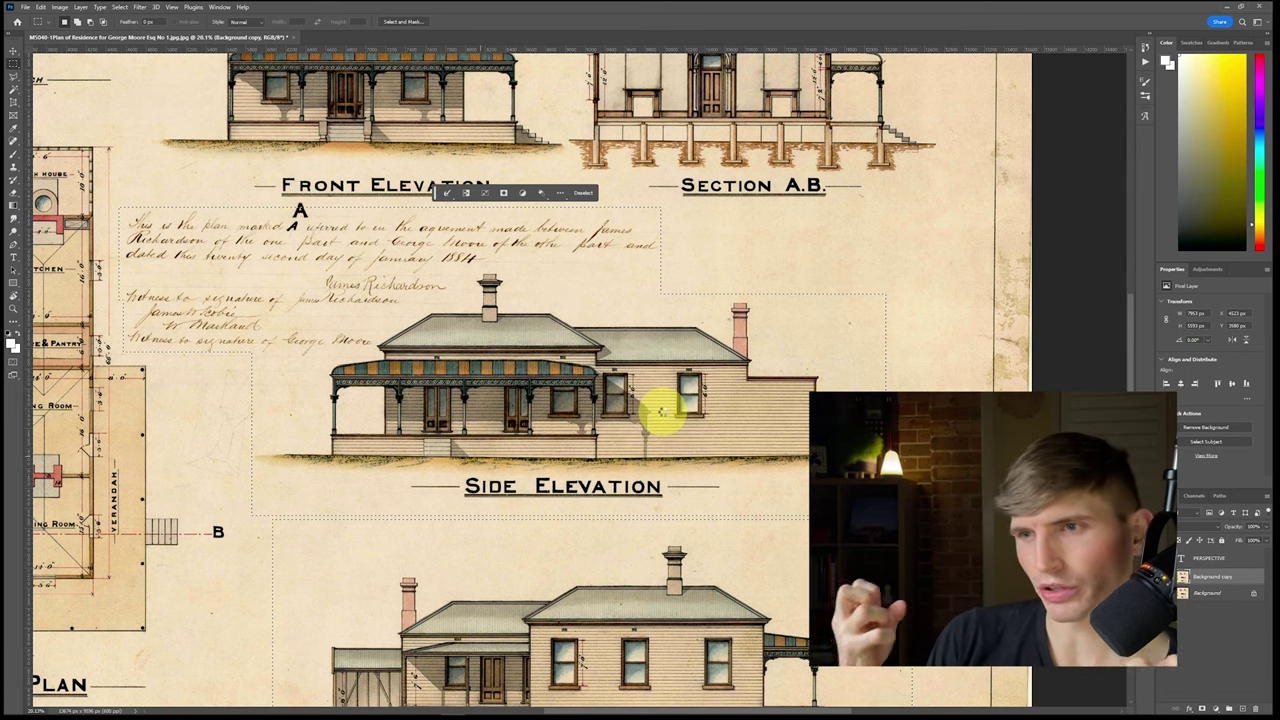
pyautogui.hotkey('shift', 'F5')
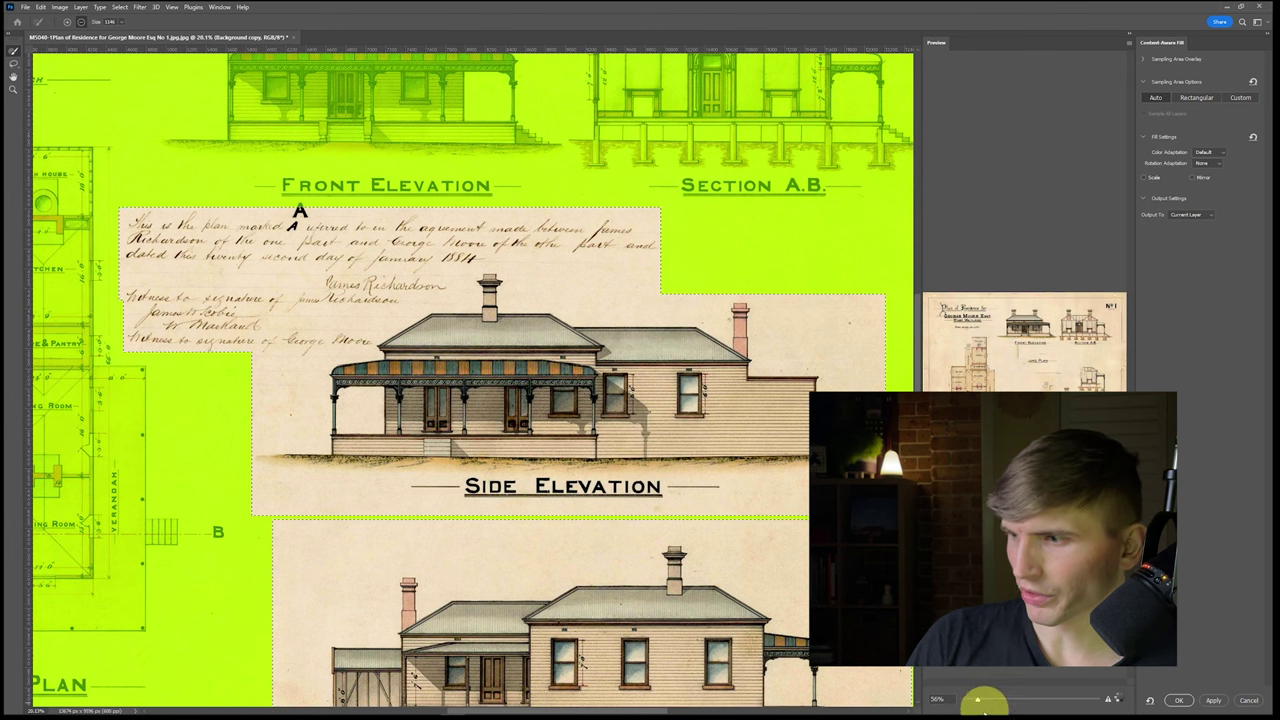
pyautogui.moveTo(979, 699); pyautogui.dragTo(999, 699)
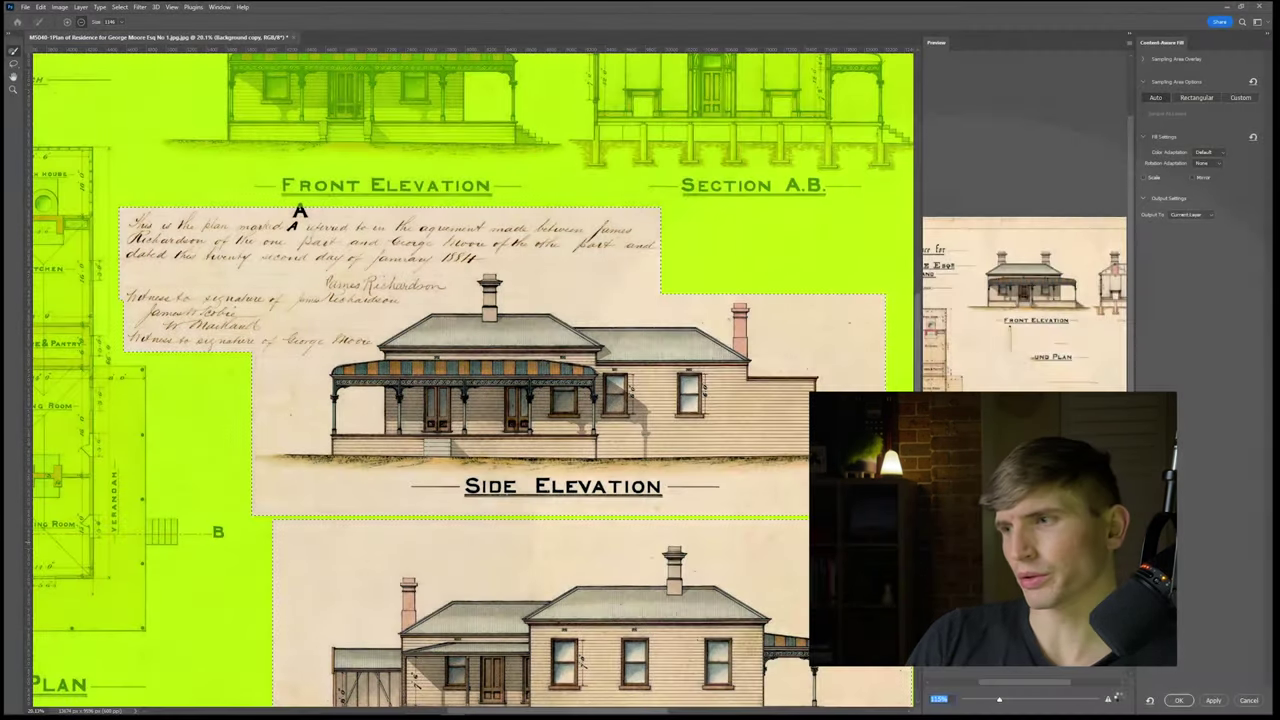
pyautogui.click(1249, 700)
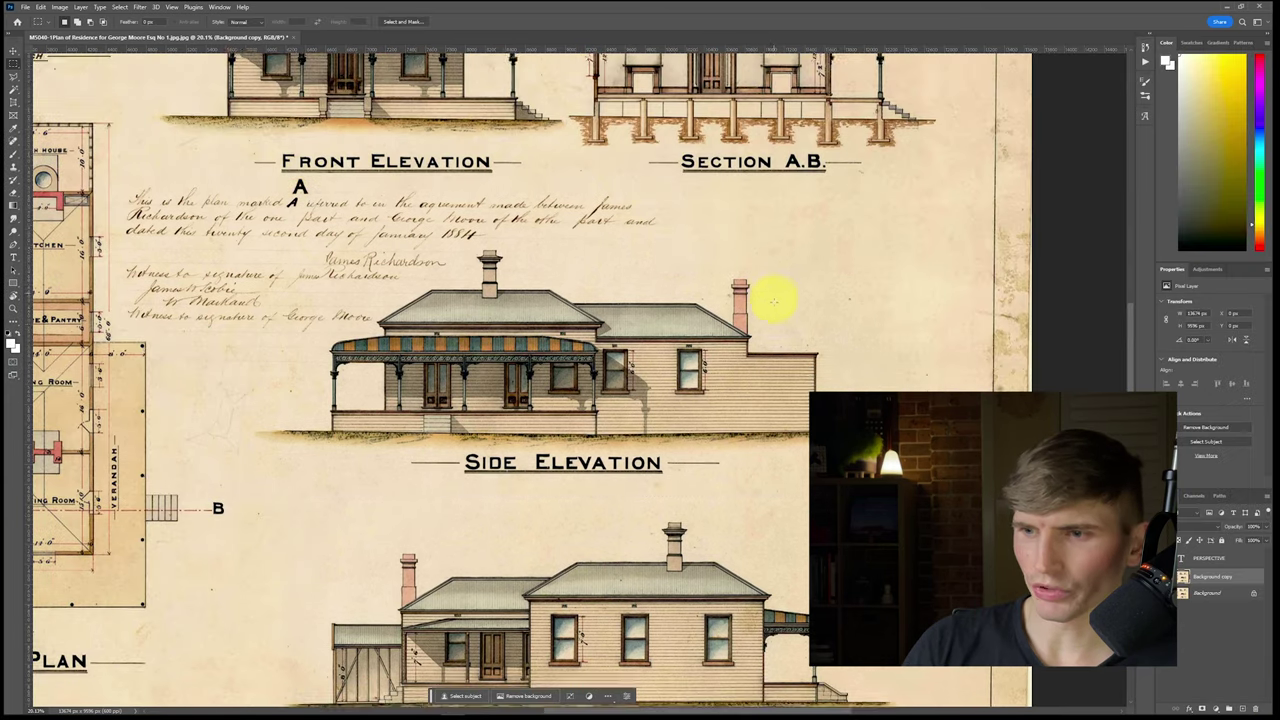
# Step: Marquee-select the lower side elevation with its title and subtract the blank paper above its right-hand verandah
pyautogui.scroll(-3, 780, 330)
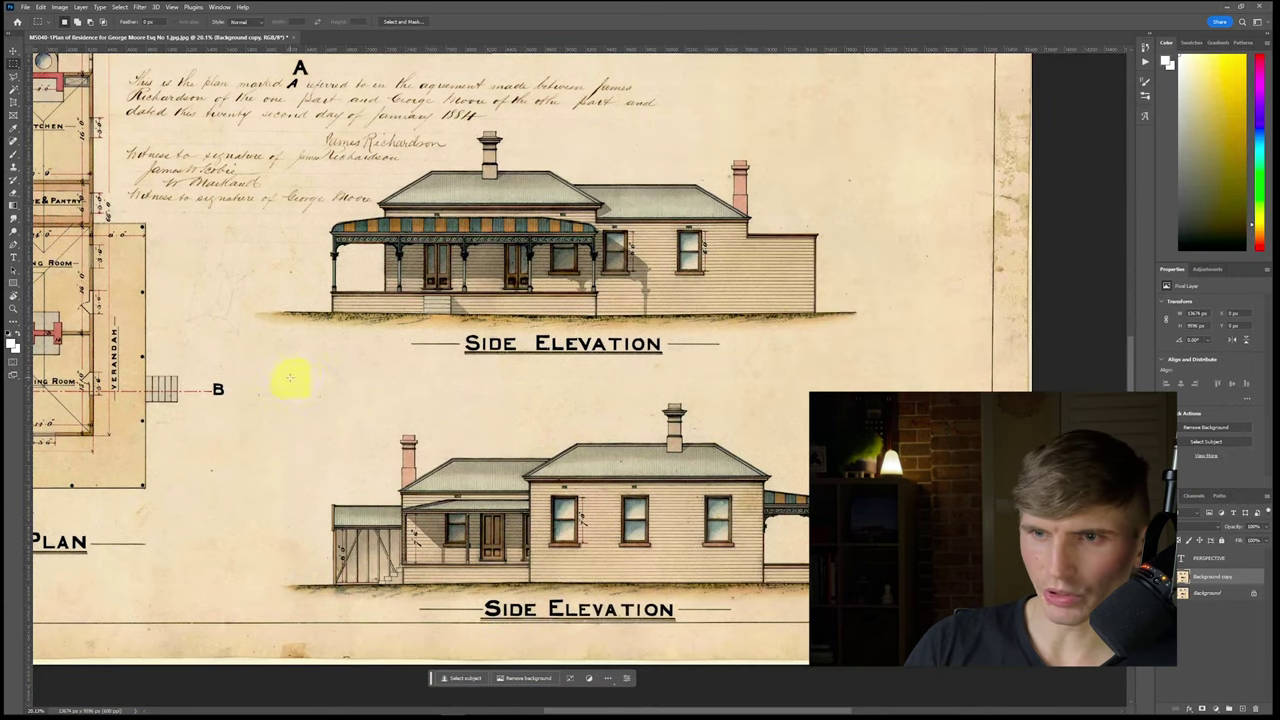
pyautogui.moveTo(289, 378); pyautogui.dragTo(905, 622)
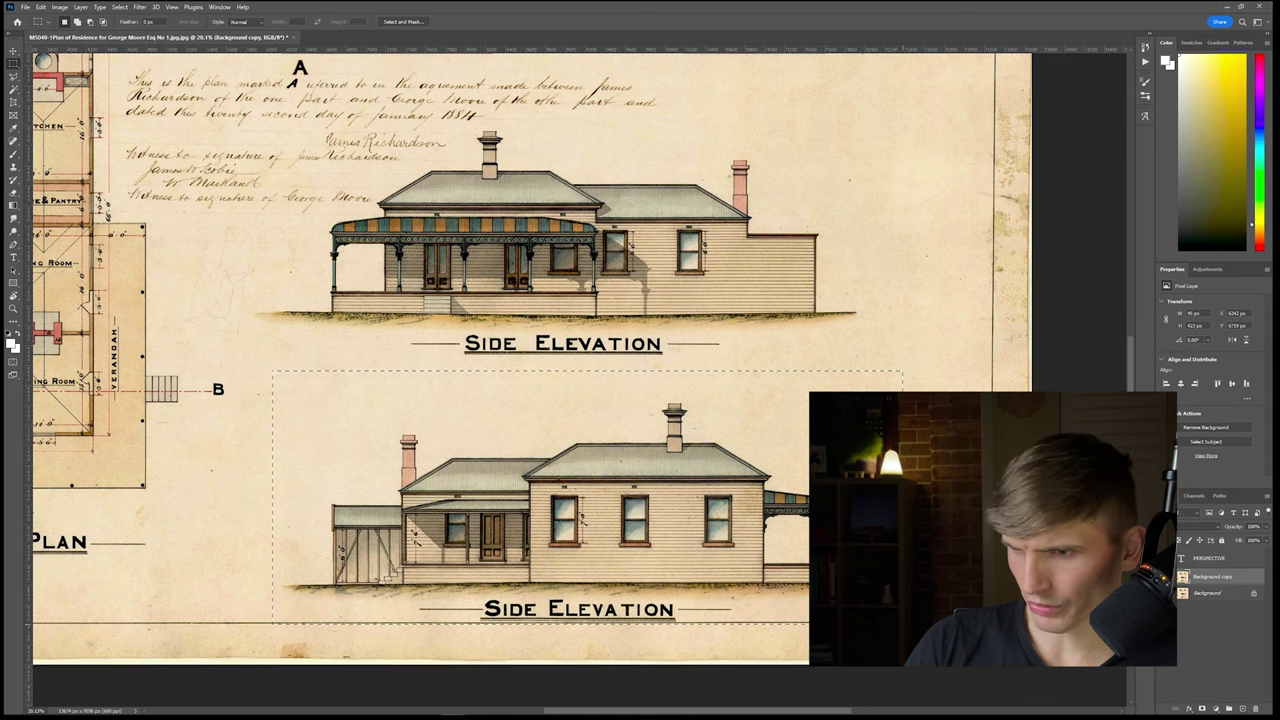
pyautogui.rightClick(751, 489)
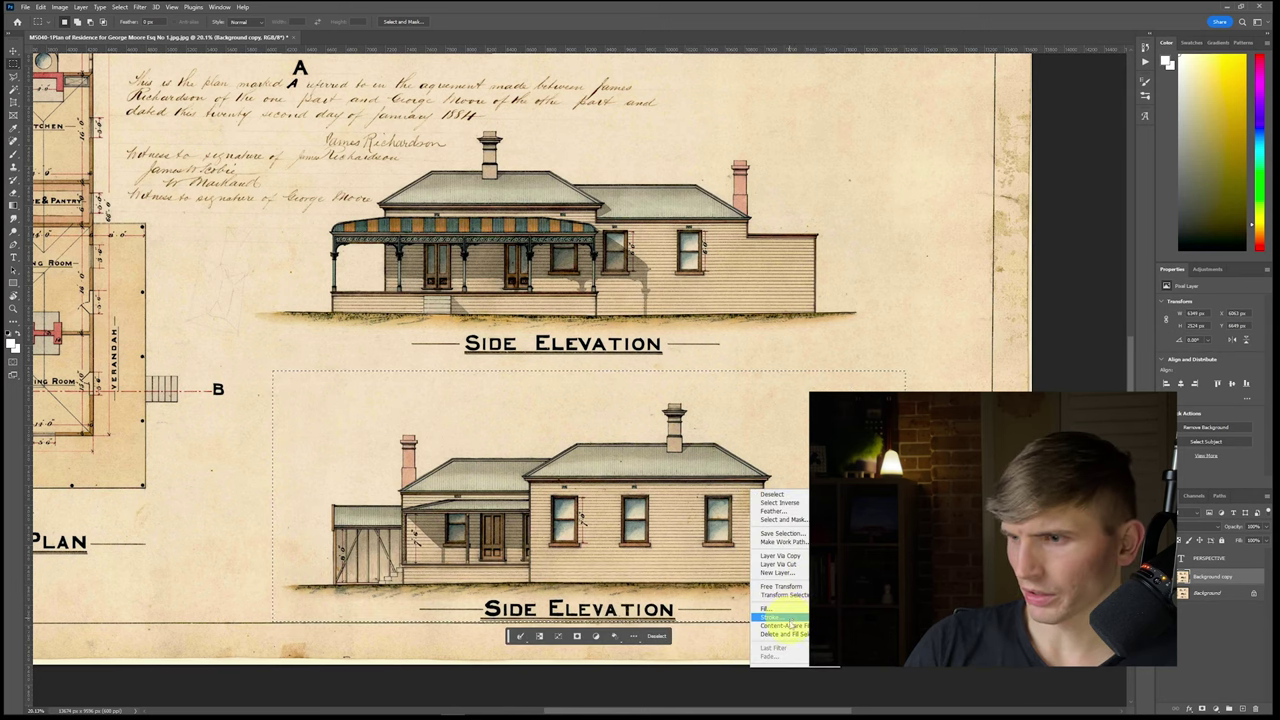
pyautogui.keyDown('shift'); pyautogui.moveTo(925, 363); pyautogui.dragTo(771, 456); pyautogui.keyUp('shift')
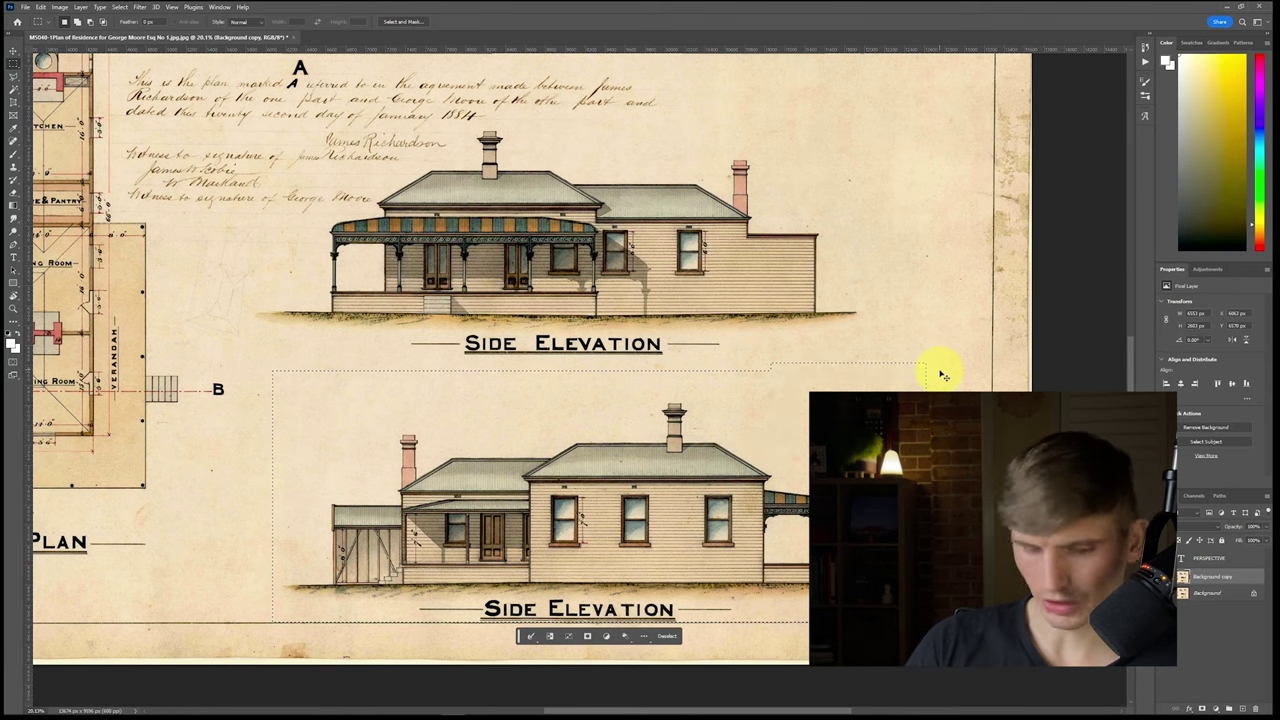
pyautogui.keyDown('ctrl'); pyautogui.moveTo(946, 347); pyautogui.dragTo(871, 406); pyautogui.keyUp('ctrl')
pyautogui.hotkey('ctrl', 'z')
pyautogui.moveTo(938, 357); pyautogui.dragTo(765, 458)
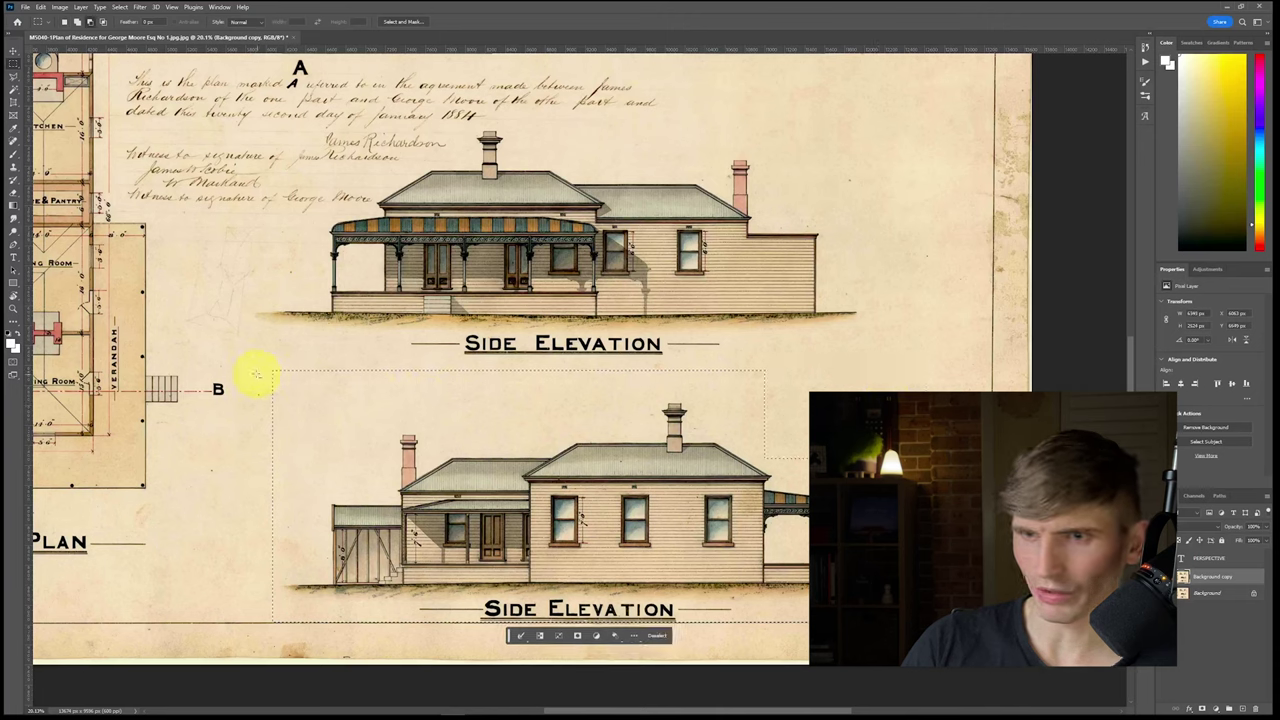
# Step: Subtract the blank paper beside the shed and around the roofs and chimneys from the lower side elevation's selection
pyautogui.moveTo(259, 364); pyautogui.dragTo(320, 571)
pyautogui.moveTo(305, 365); pyautogui.dragTo(395, 497)
pyautogui.moveTo(379, 368); pyautogui.dragTo(648, 438)
pyautogui.moveTo(733, 362); pyautogui.dragTo(884, 496)
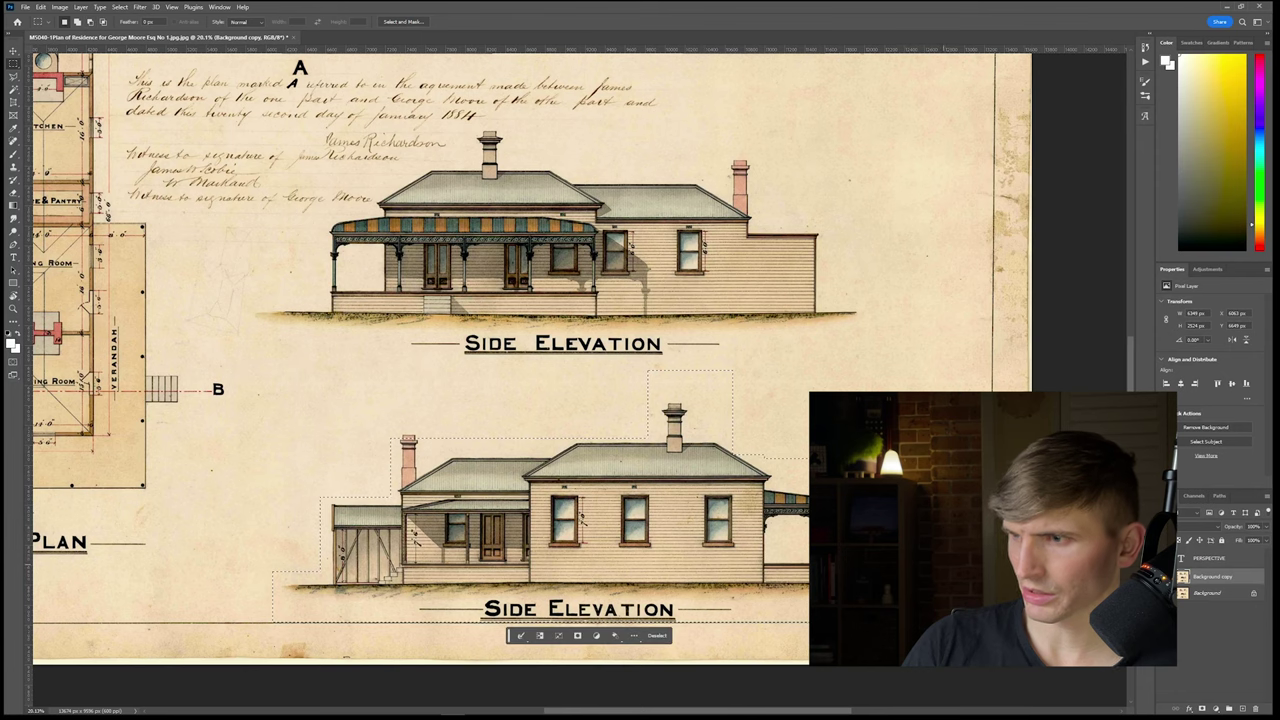
# Step: Remove the selected lower side elevation with Content-Aware Fill output to the current layer, and clear the selection
pyautogui.rightClick(766, 519)
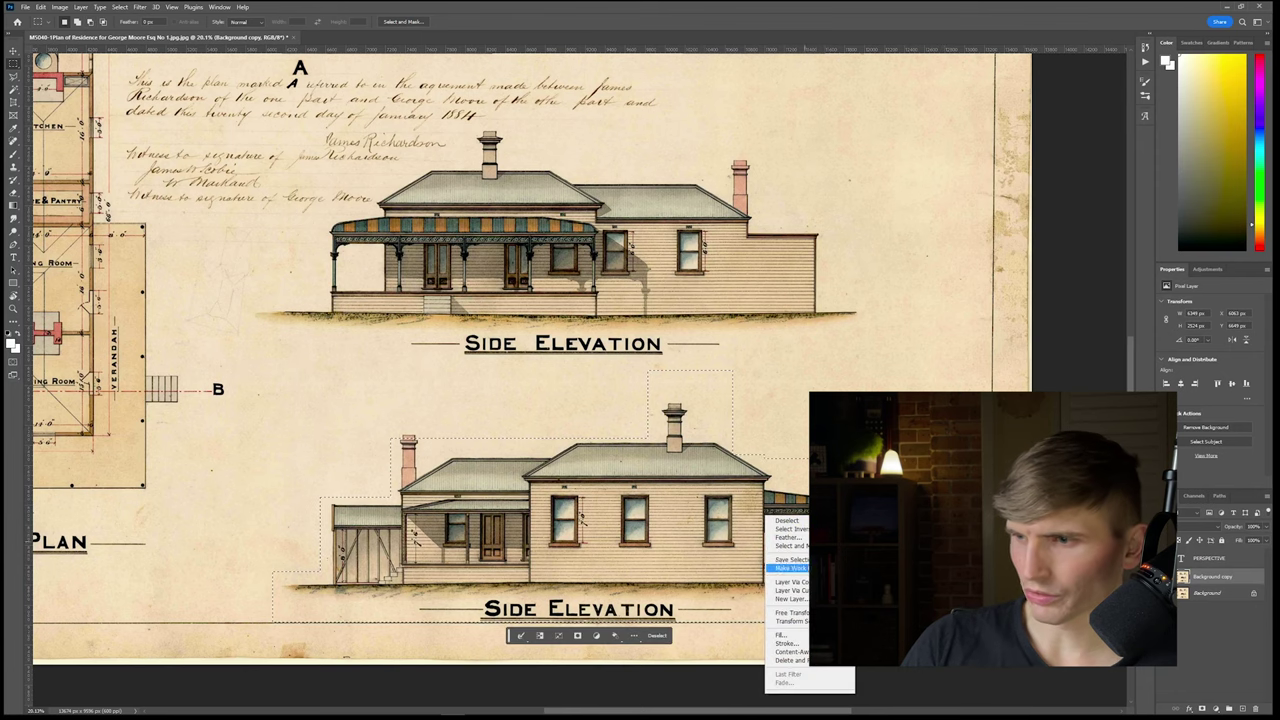
pyautogui.click(792, 651)
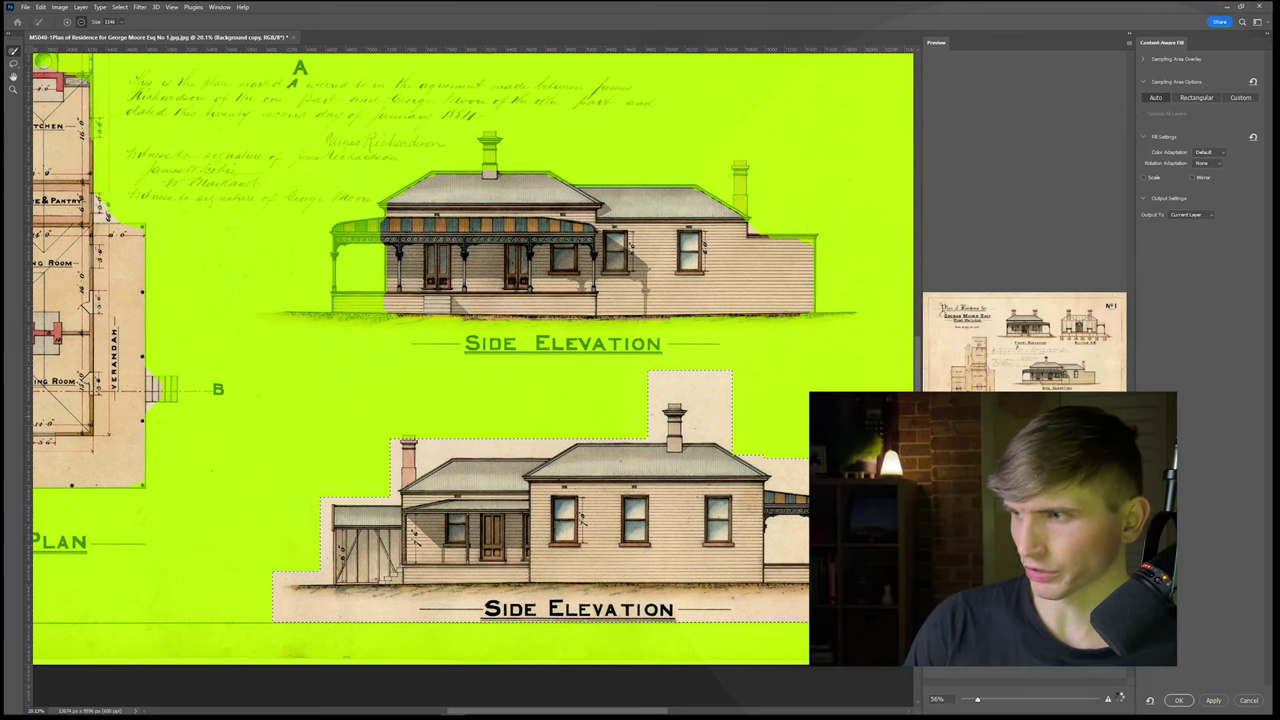
pyautogui.click(1232, 700)
pyautogui.click(1179, 700)
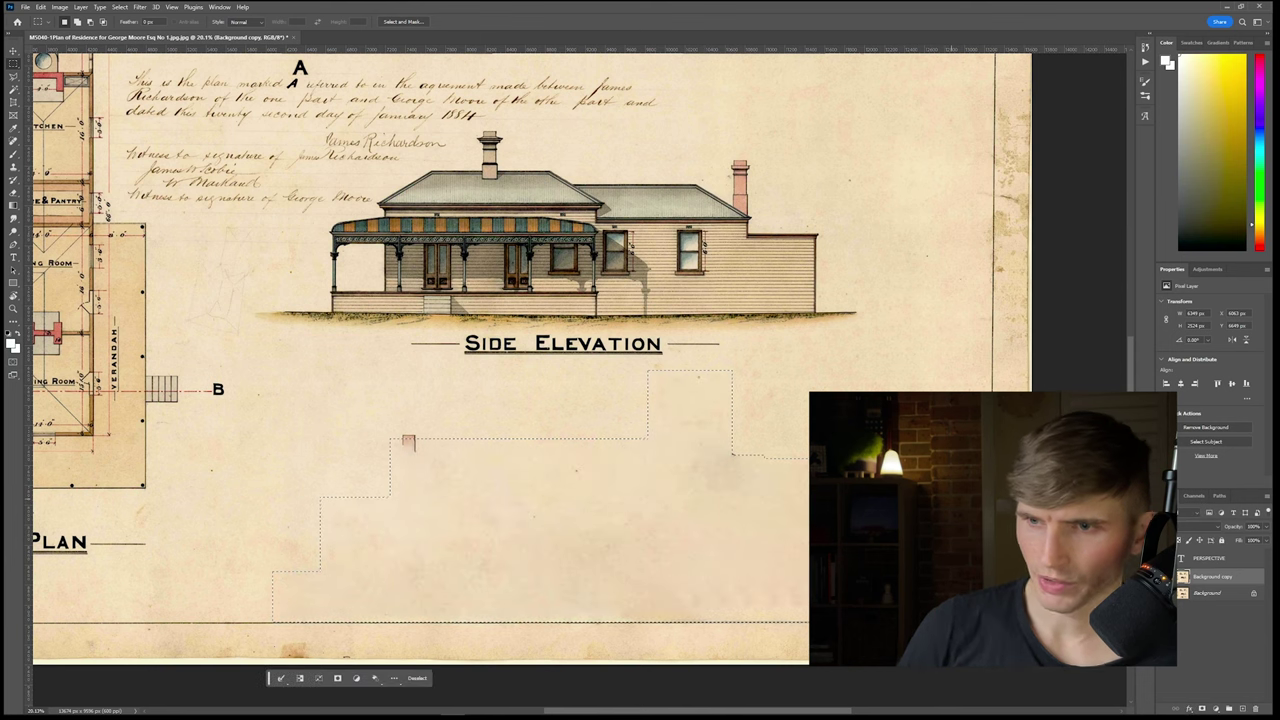
pyautogui.click(575, 434)
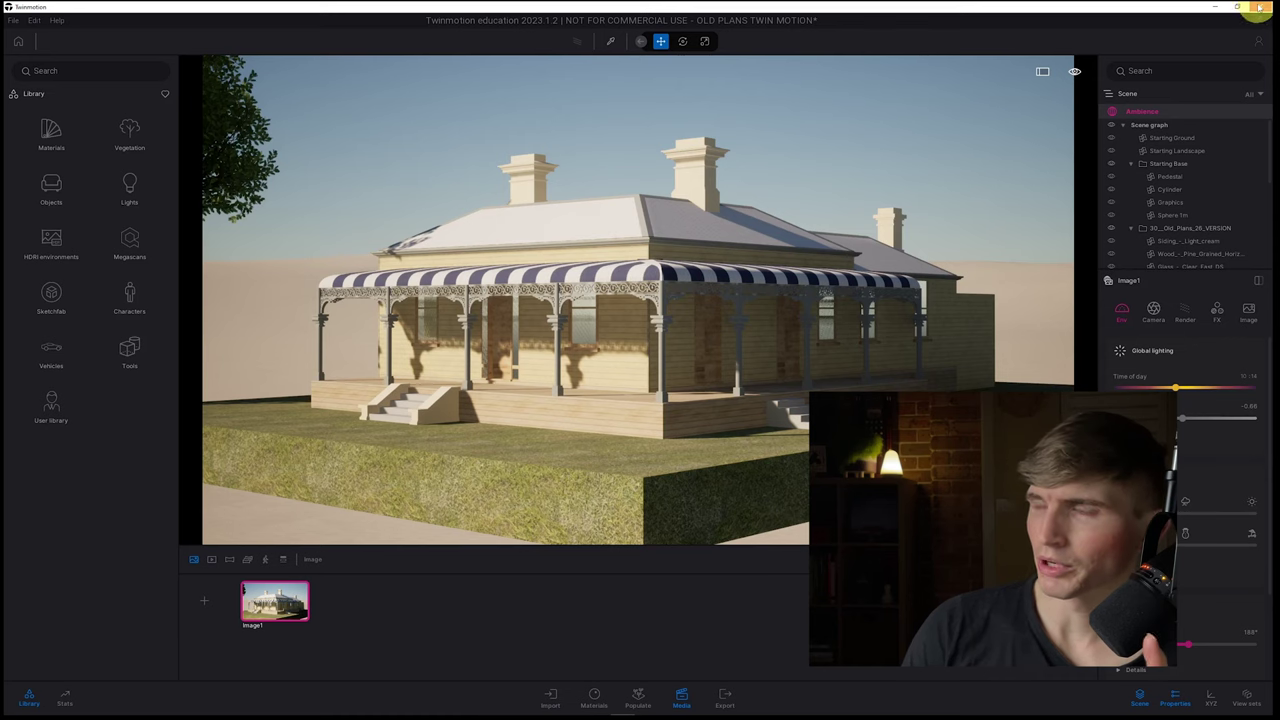
# Step: Close Twinmotion and return to the plan in Photoshop
pyautogui.click(1258, 8)
pyautogui.click(606, 397)
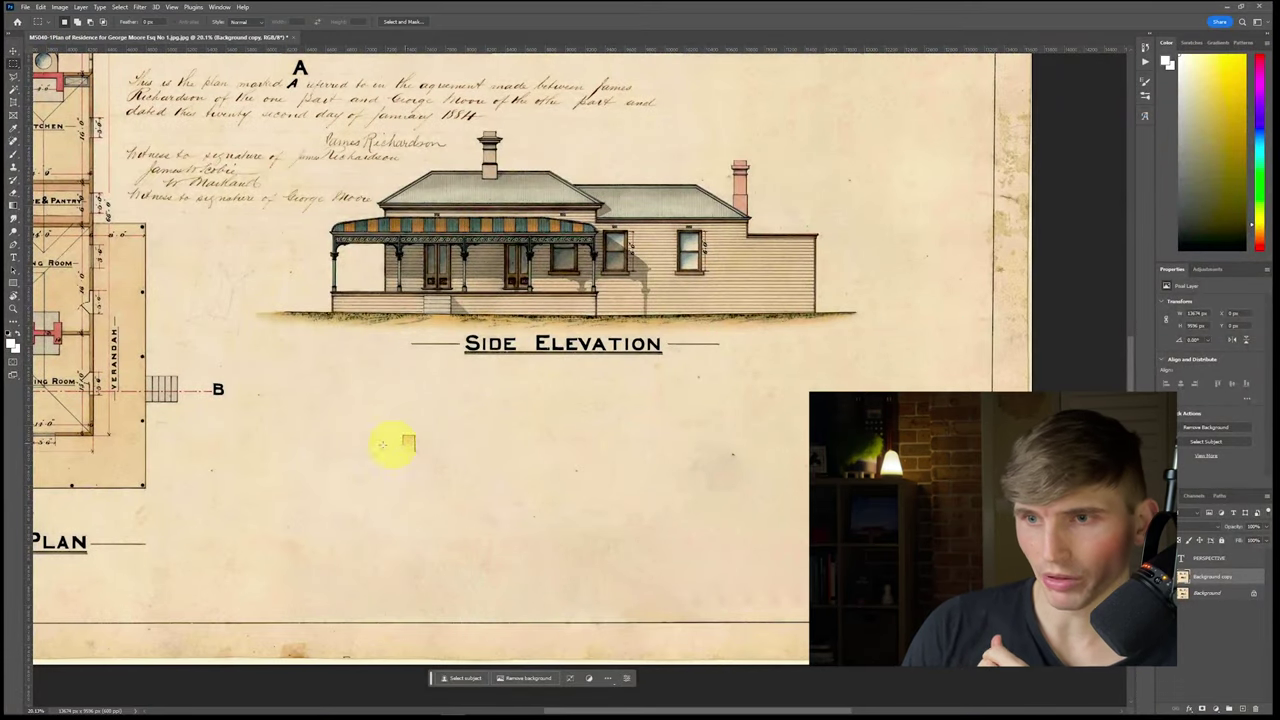
# Step: Select the leftover chimney fragment below the remaining side elevation and remove it with Content-Aware Fill
pyautogui.moveTo(368, 419); pyautogui.dragTo(439, 476)
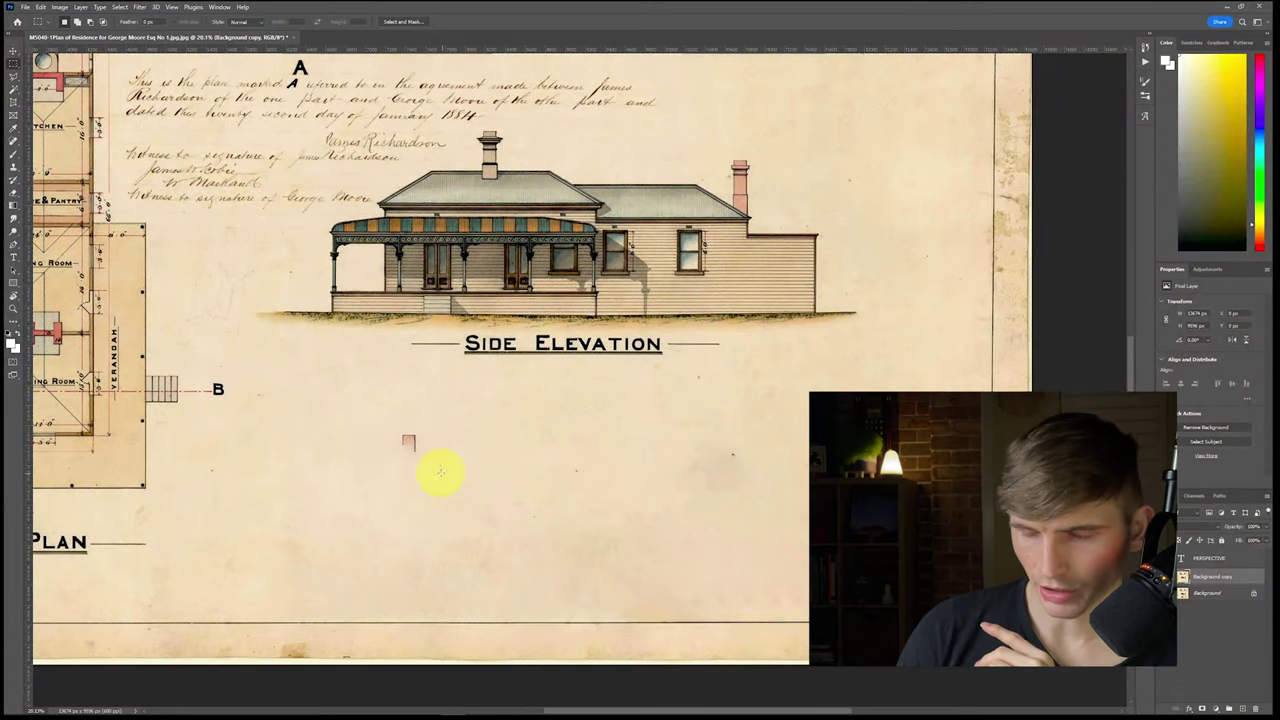
pyautogui.rightClick(408, 444)
pyautogui.click(466, 582)
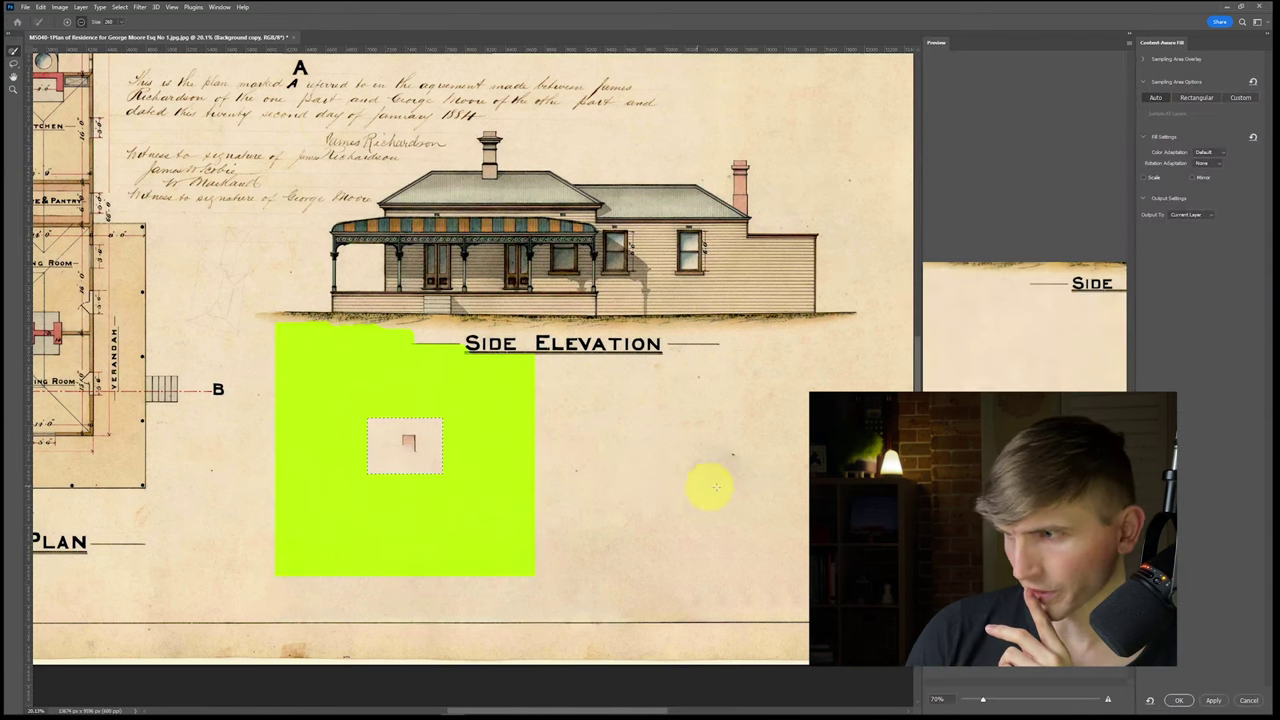
pyautogui.click(1179, 700)
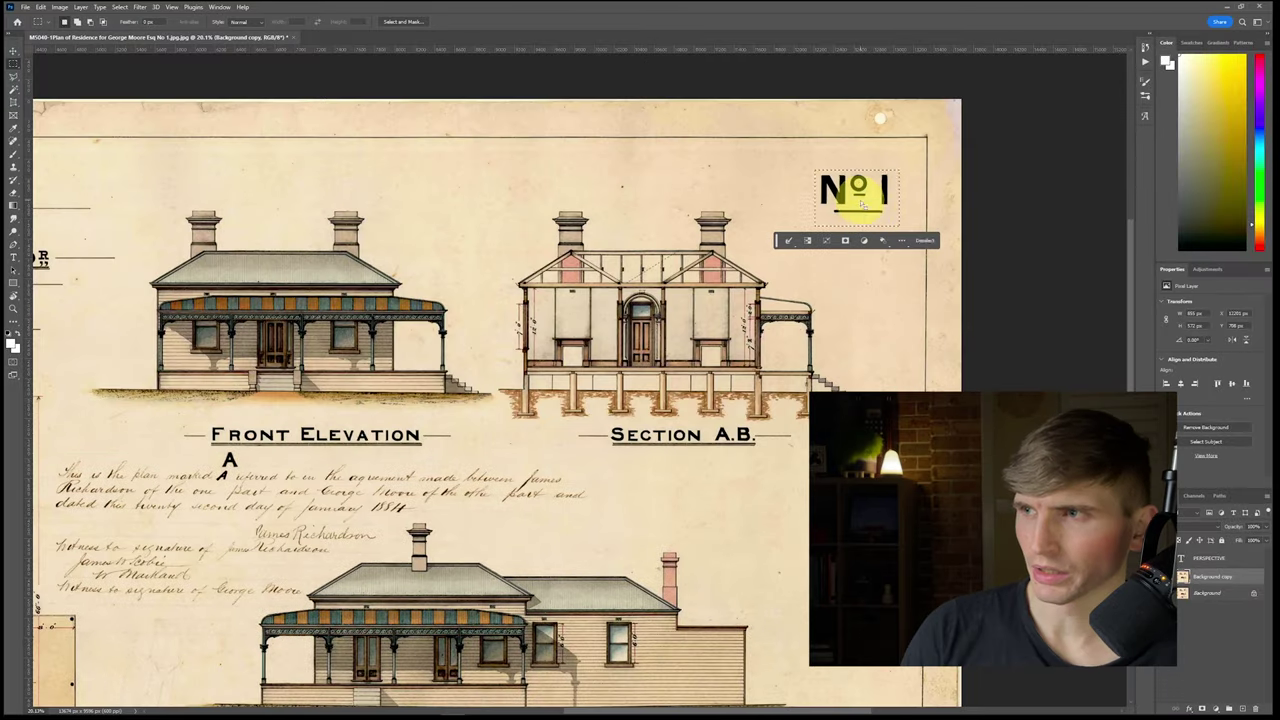
# Step: Remove the selected "No 1" sheet label with Content-Aware Fill and clear the selection
pyautogui.rightClick(861, 204)
pyautogui.click(770, 216)
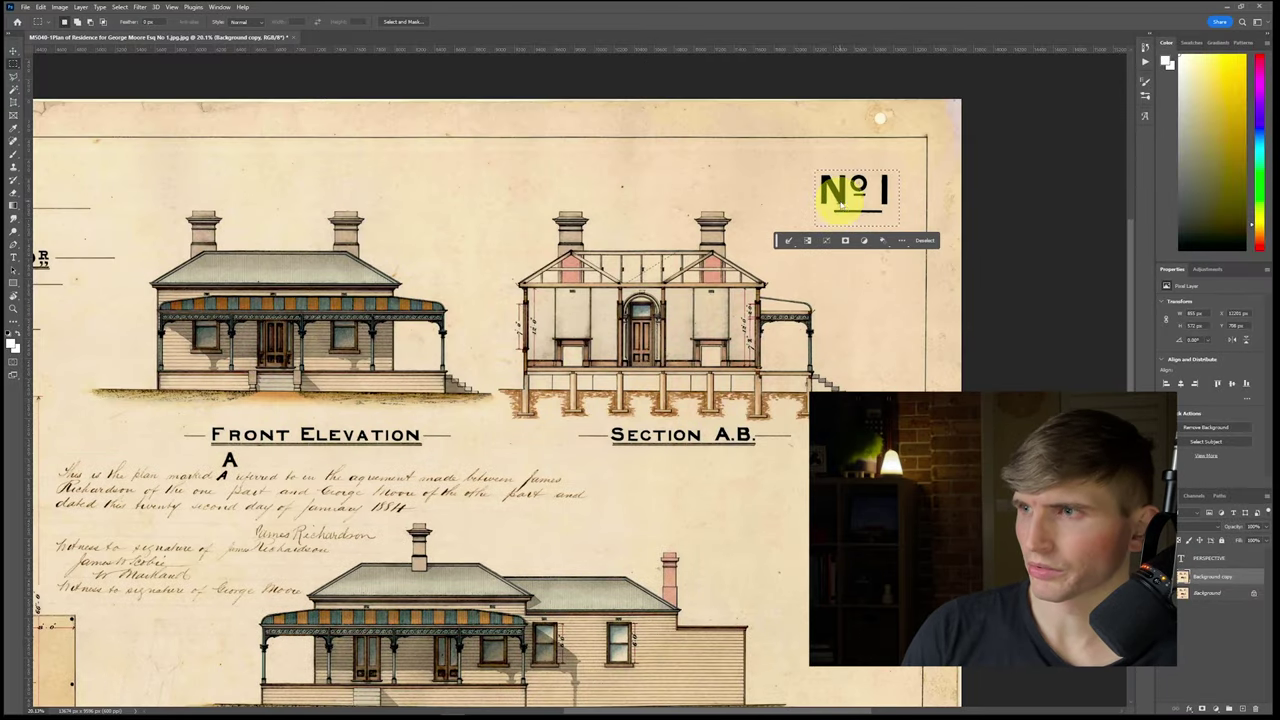
pyautogui.rightClick(841, 203)
pyautogui.click(879, 339)
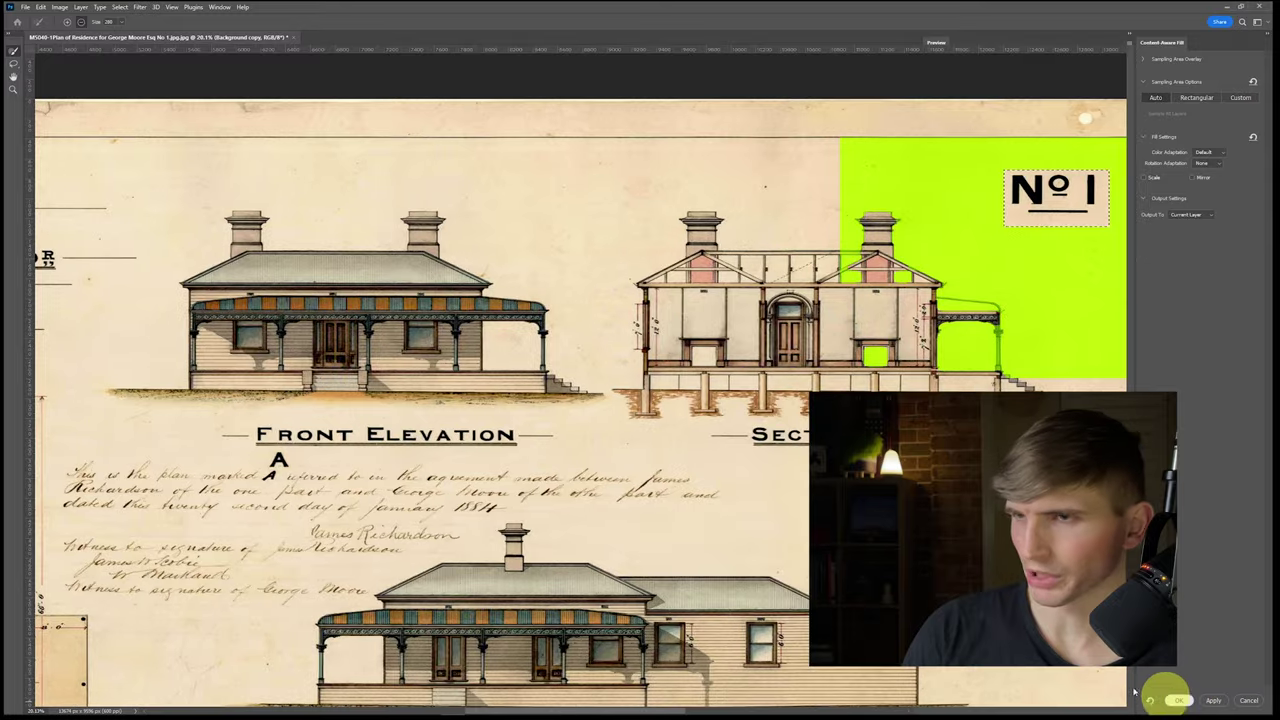
pyautogui.click(1177, 697)
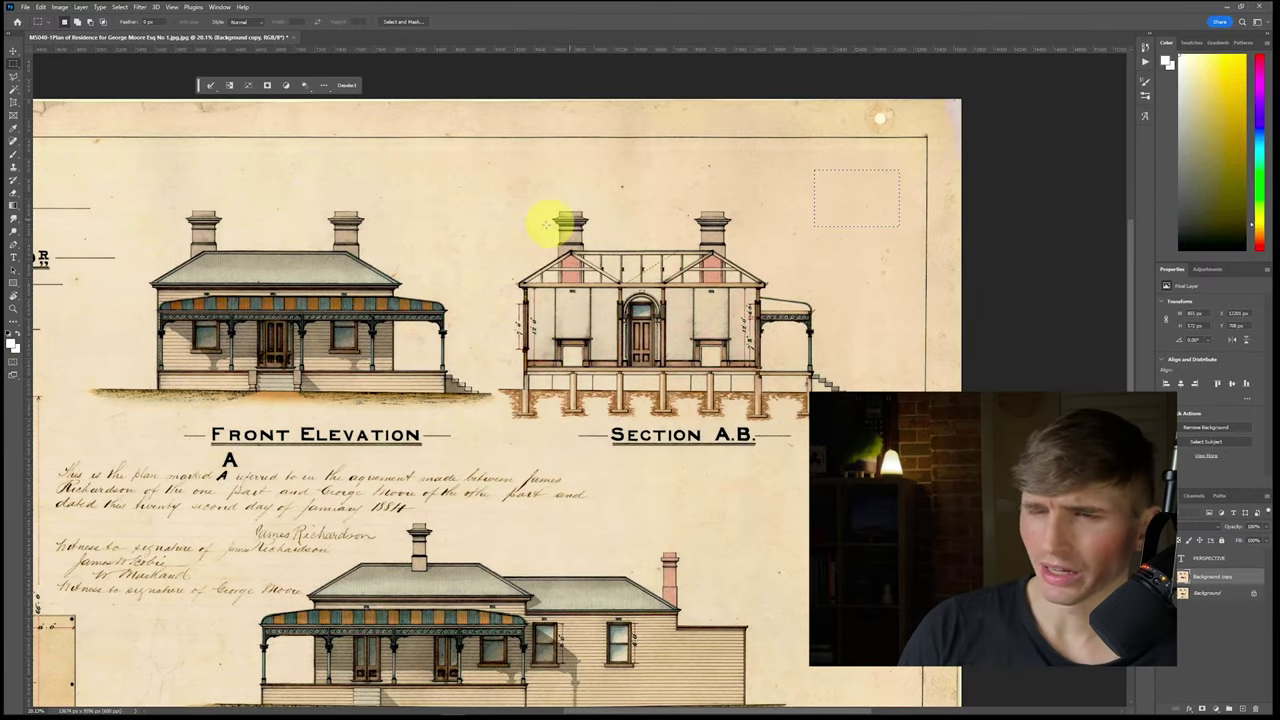
pyautogui.hotkey('ctrl', 'd')
# Step: Select the Section A.B. drawing with its title and remove it with Content-Aware Fill
pyautogui.moveTo(498, 190)
pyautogui.mouseDown()
pyautogui.moveTo(586, 286)
pyautogui.moveTo(866, 455)
pyautogui.mouseUp()
pyautogui.rightClick(738, 296)
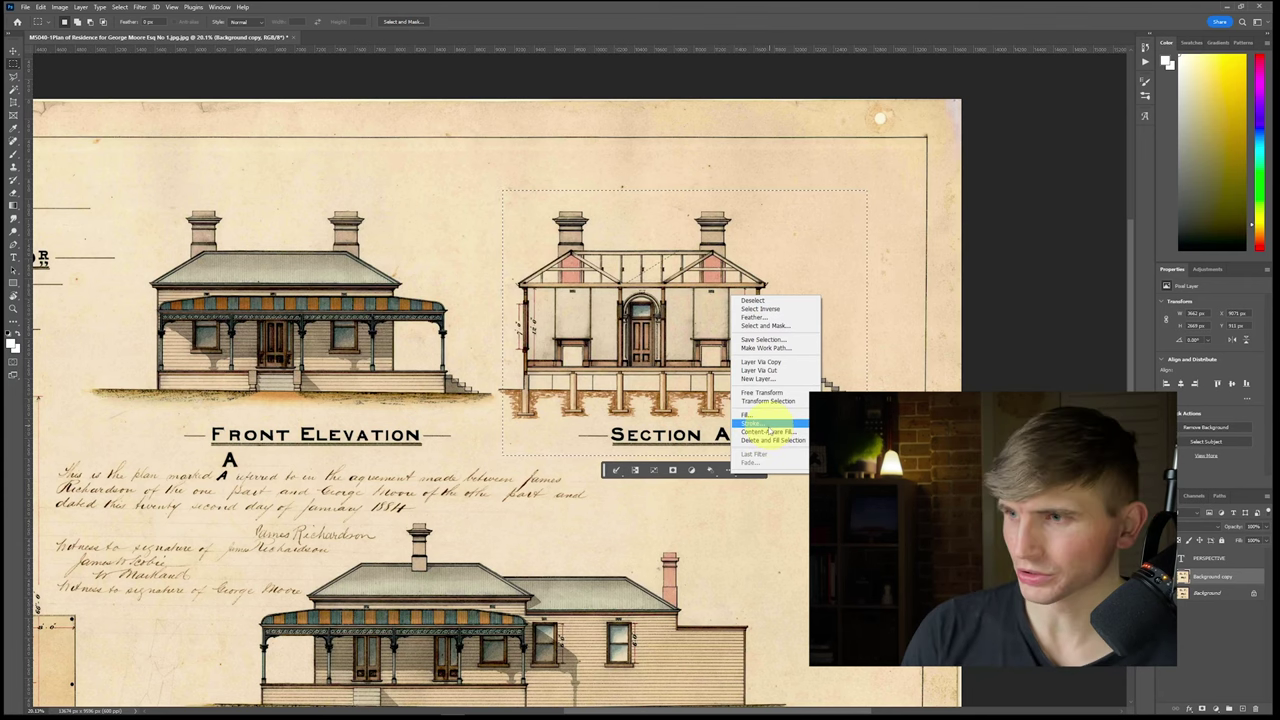
pyautogui.click(770, 432)
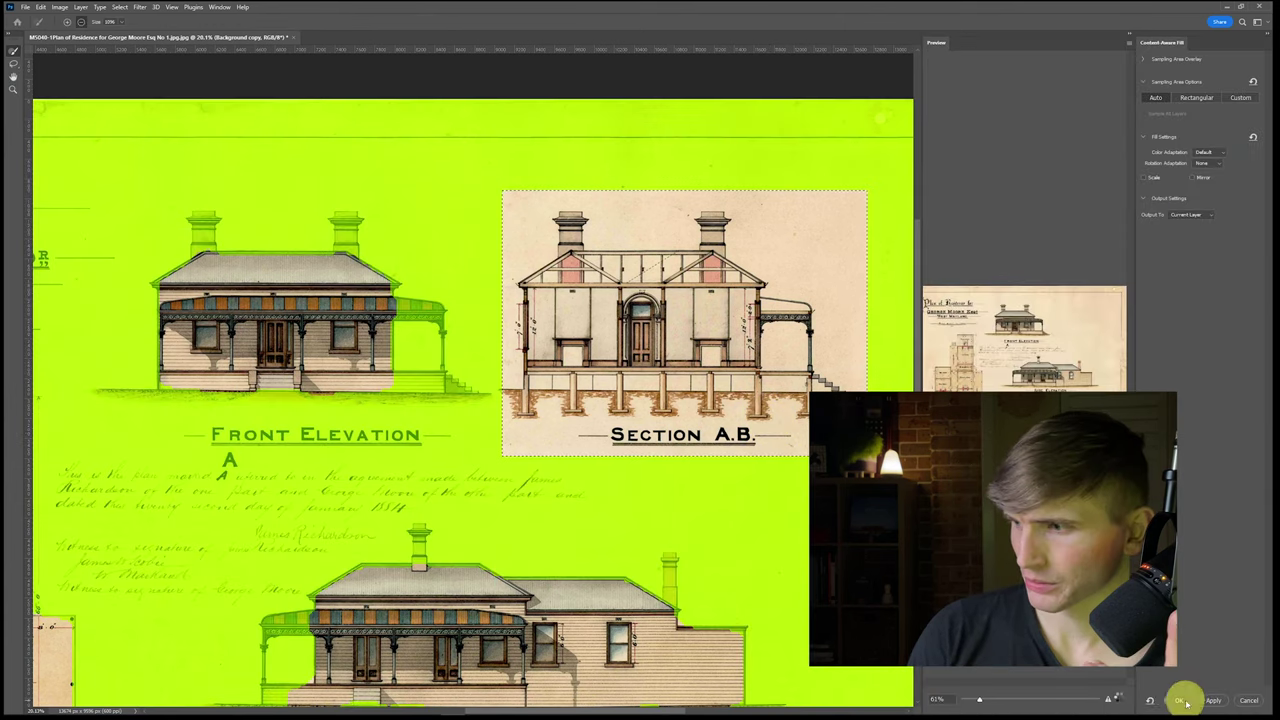
pyautogui.click(1186, 702)
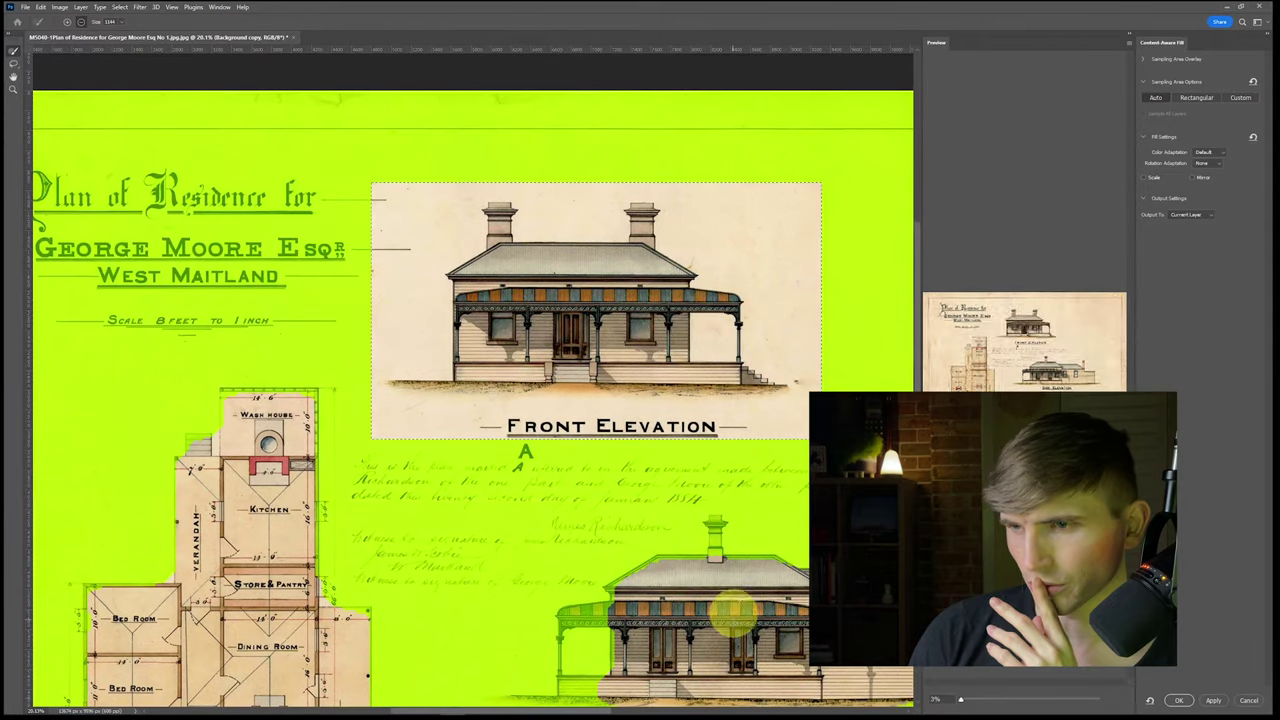
# Step: Remove the selected Front Elevation drawing and its title with Content-Aware Fill, and clear the selection
pyautogui.click(1177, 700)
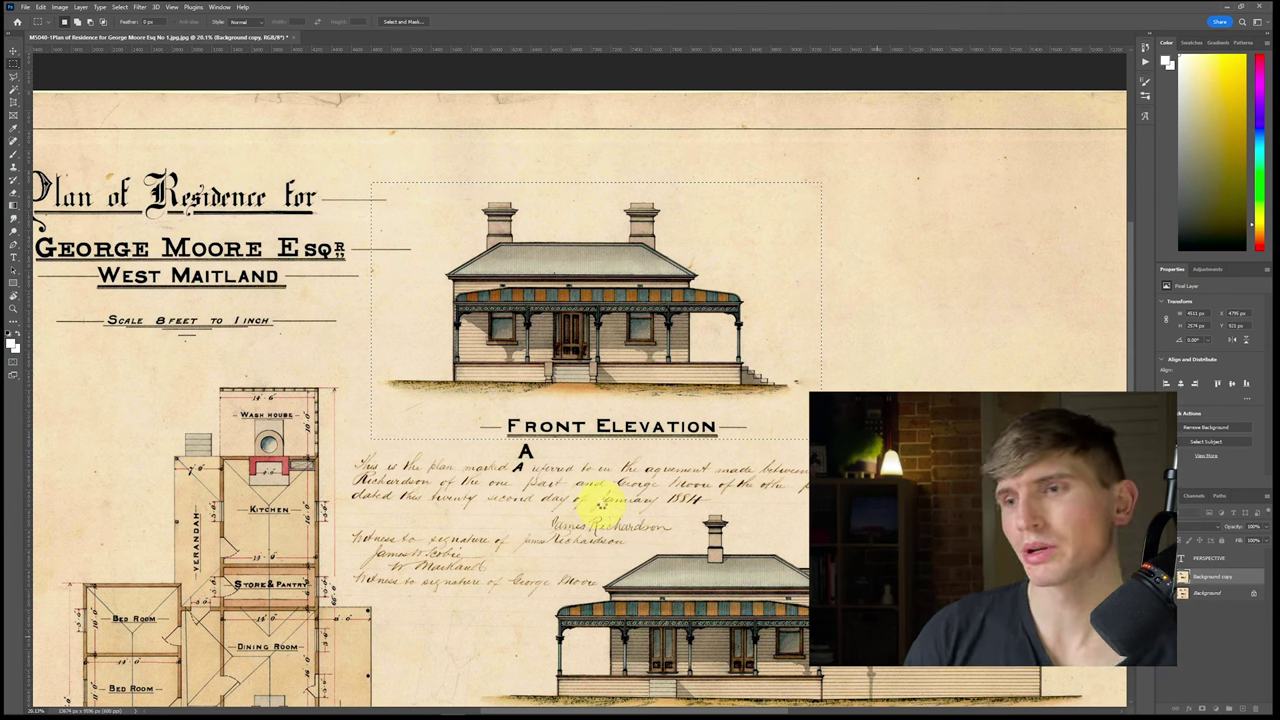
pyautogui.hotkey('shift', 'Delete')
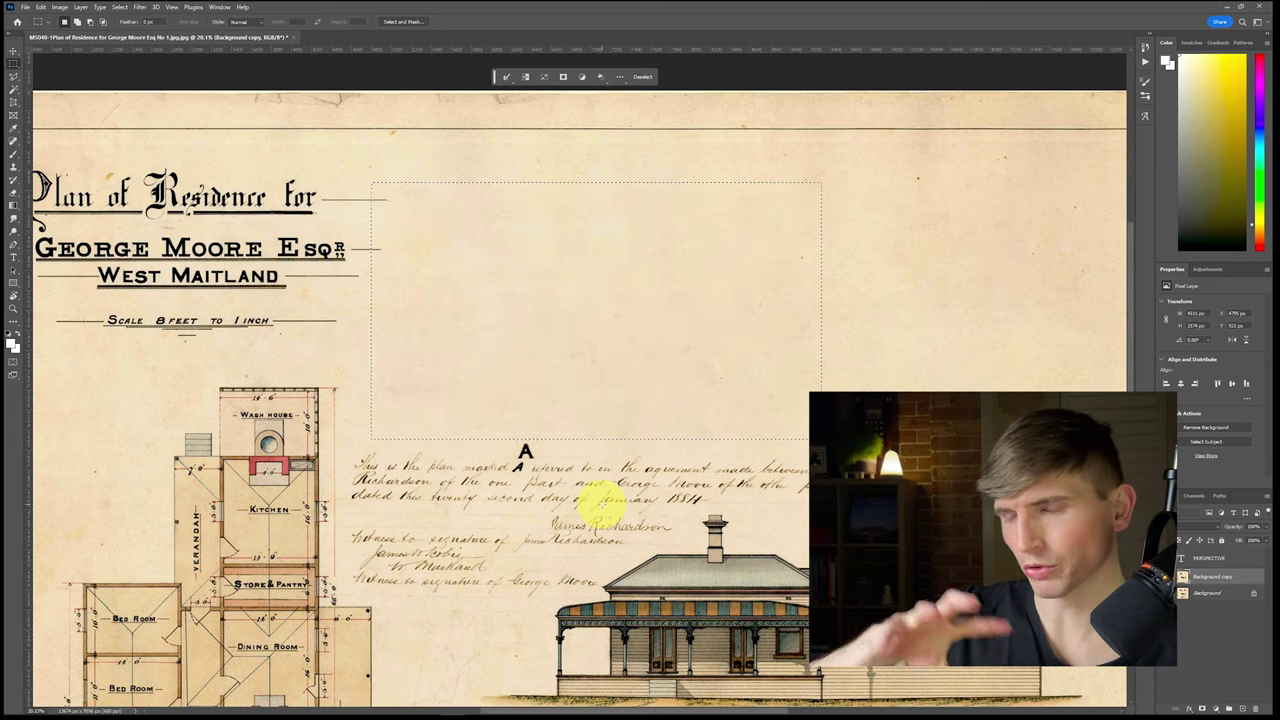
pyautogui.hotkey('ctrl', 'd')
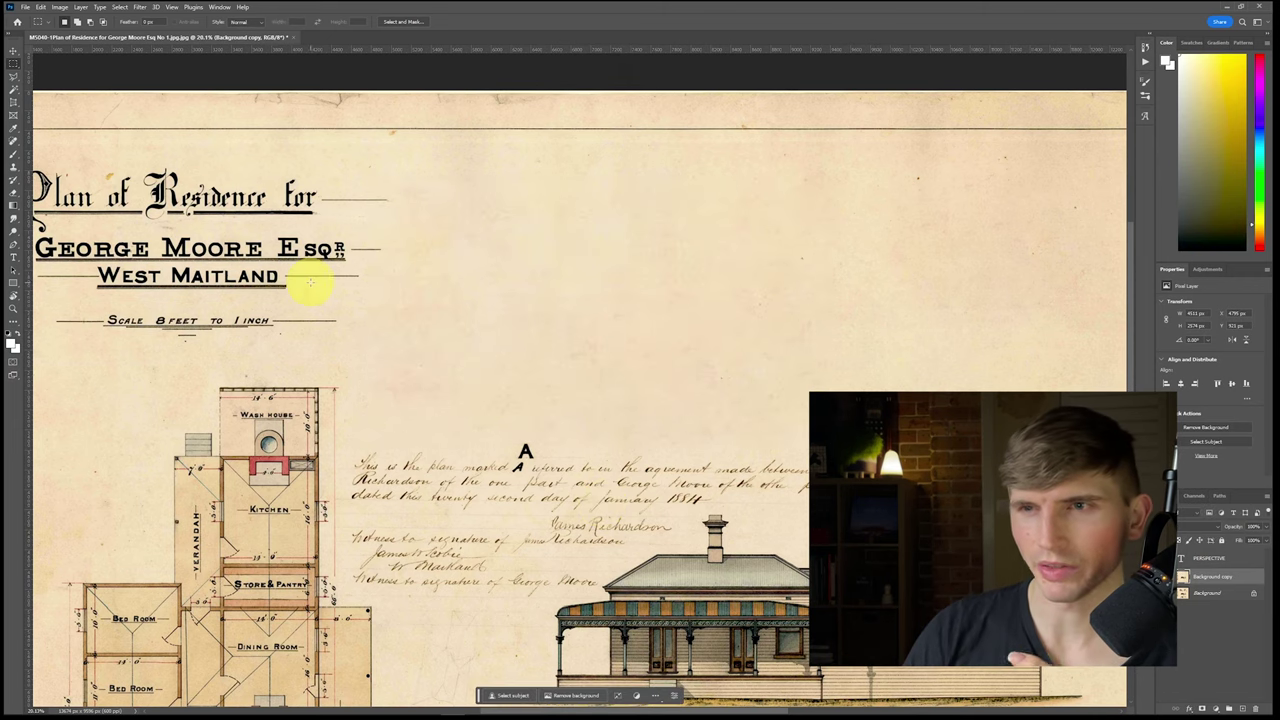
# Step: Select the plan's title block down to the scale line, add the pencilled number beside it, and remove everything with Content-Aware Fill
pyautogui.moveTo(264, 316); pyautogui.dragTo(383, 339)
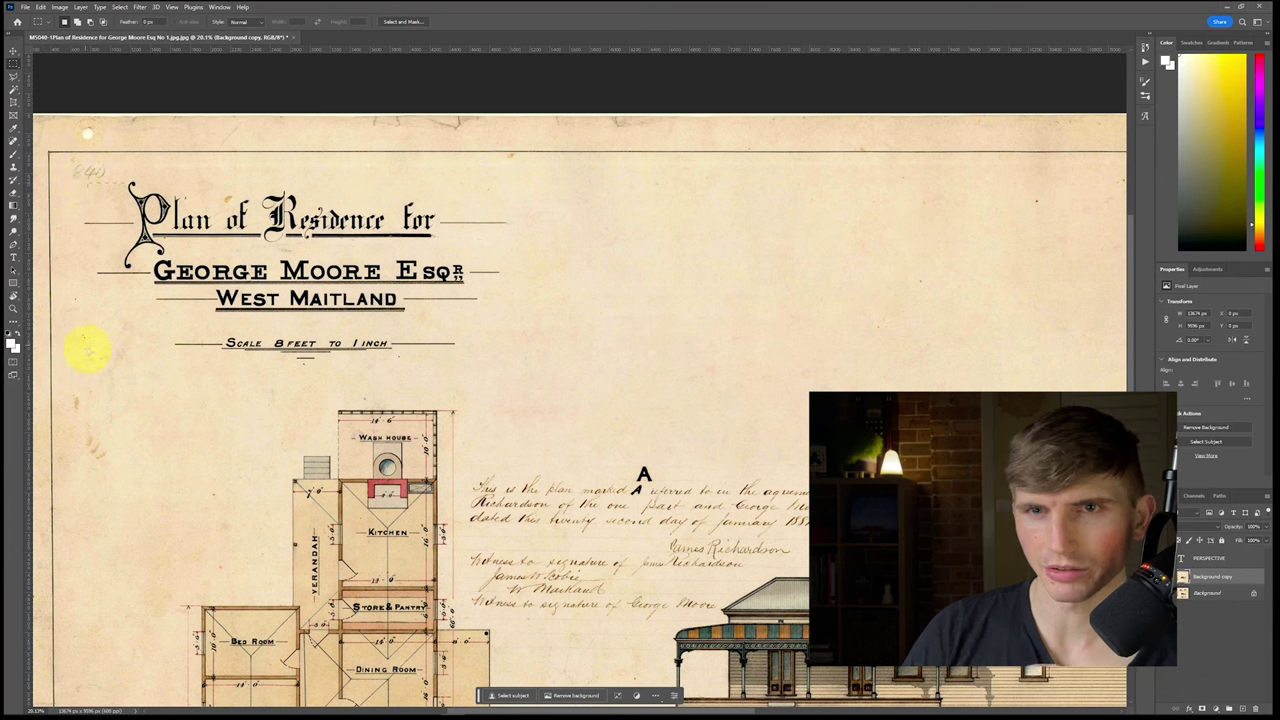
pyautogui.moveTo(88, 353)
pyautogui.mouseDown()
pyautogui.moveTo(531, 183)
pyautogui.moveTo(390, 225)
pyautogui.moveTo(70, 360)
pyautogui.mouseUp()
pyautogui.click(537, 170)
pyautogui.keyDown('shift'); pyautogui.moveTo(65, 161); pyautogui.dragTo(113, 185); pyautogui.keyUp('shift')
pyautogui.rightClick(327, 204)
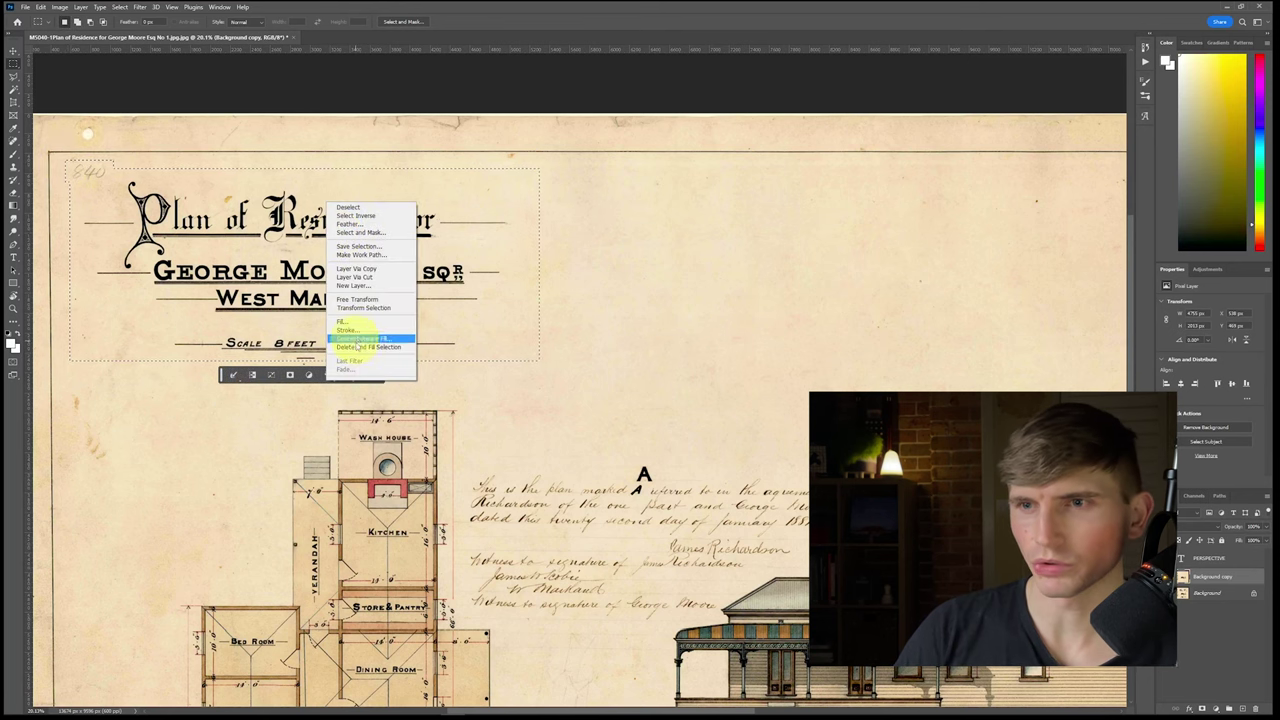
pyautogui.click(358, 339)
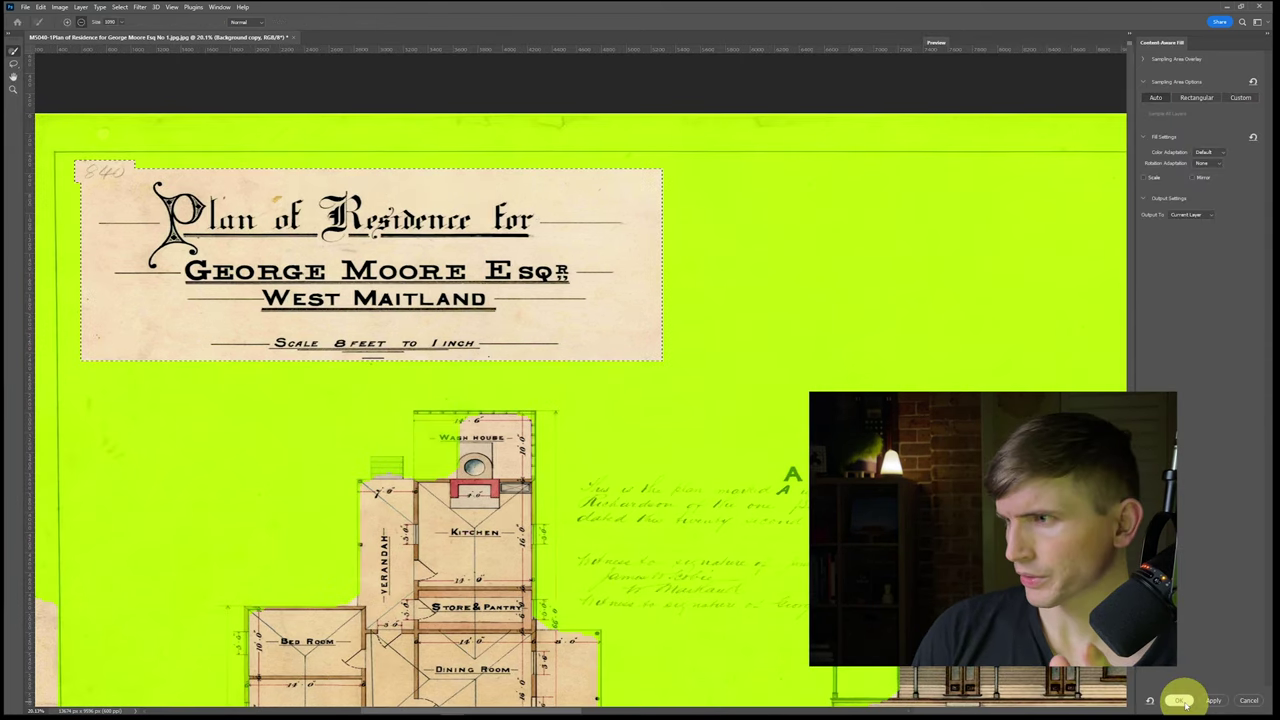
pyautogui.click(1183, 700)
pyautogui.scroll(-5, 560, 420)
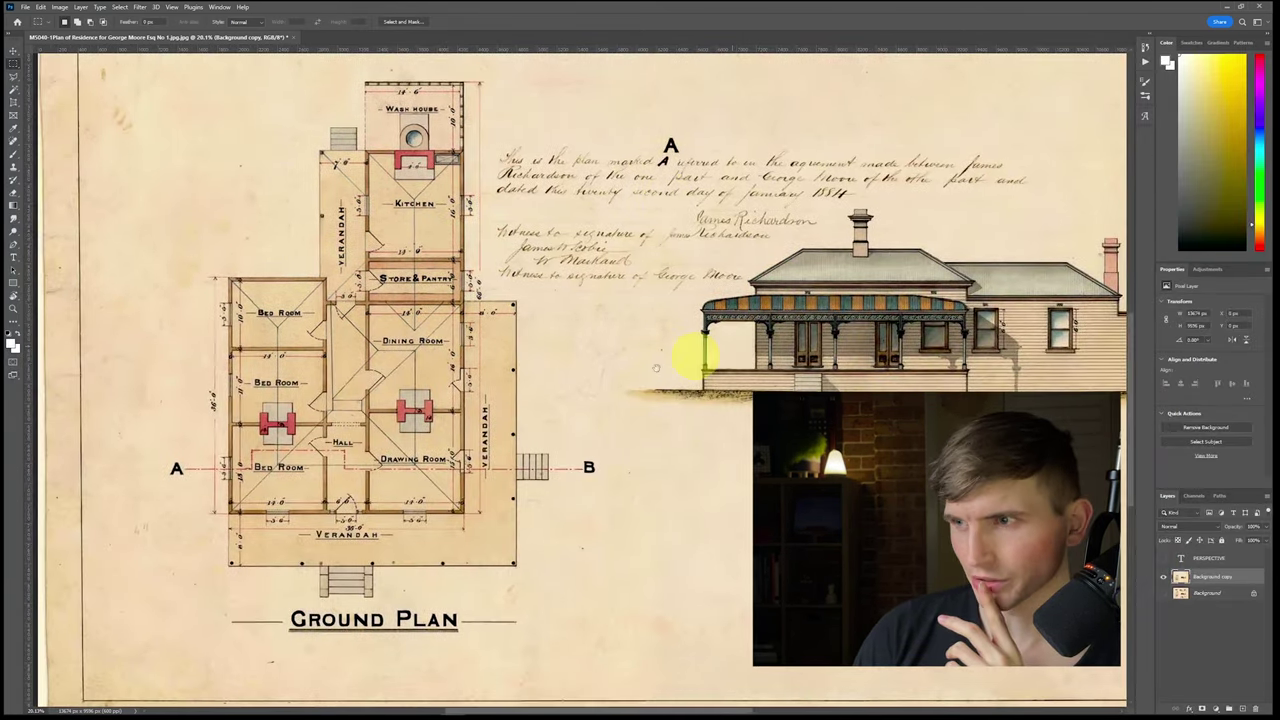
# Step: Select the Side Elevation drawing with its title, remove it with Content-Aware Fill, and clear the selection
pyautogui.moveTo(656, 368); pyautogui.dragTo(352, 463)
pyautogui.click(14, 77)
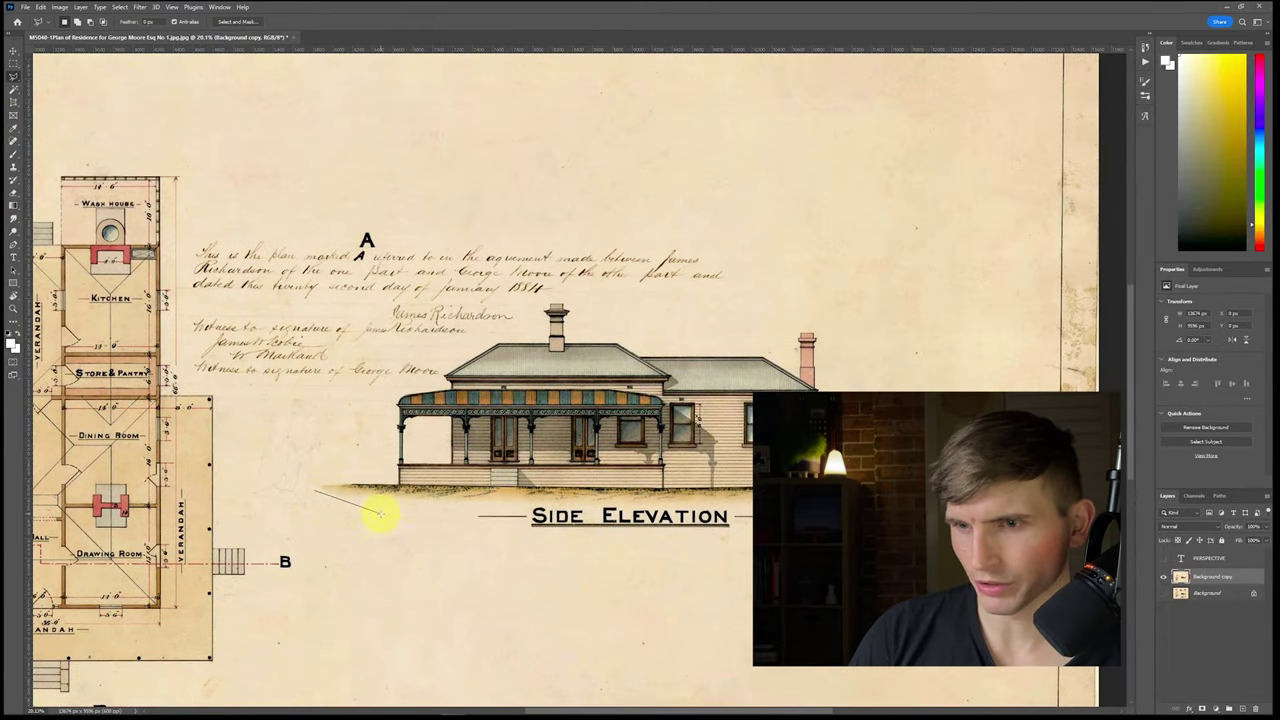
pyautogui.moveTo(378, 513); pyautogui.dragTo(780, 537)
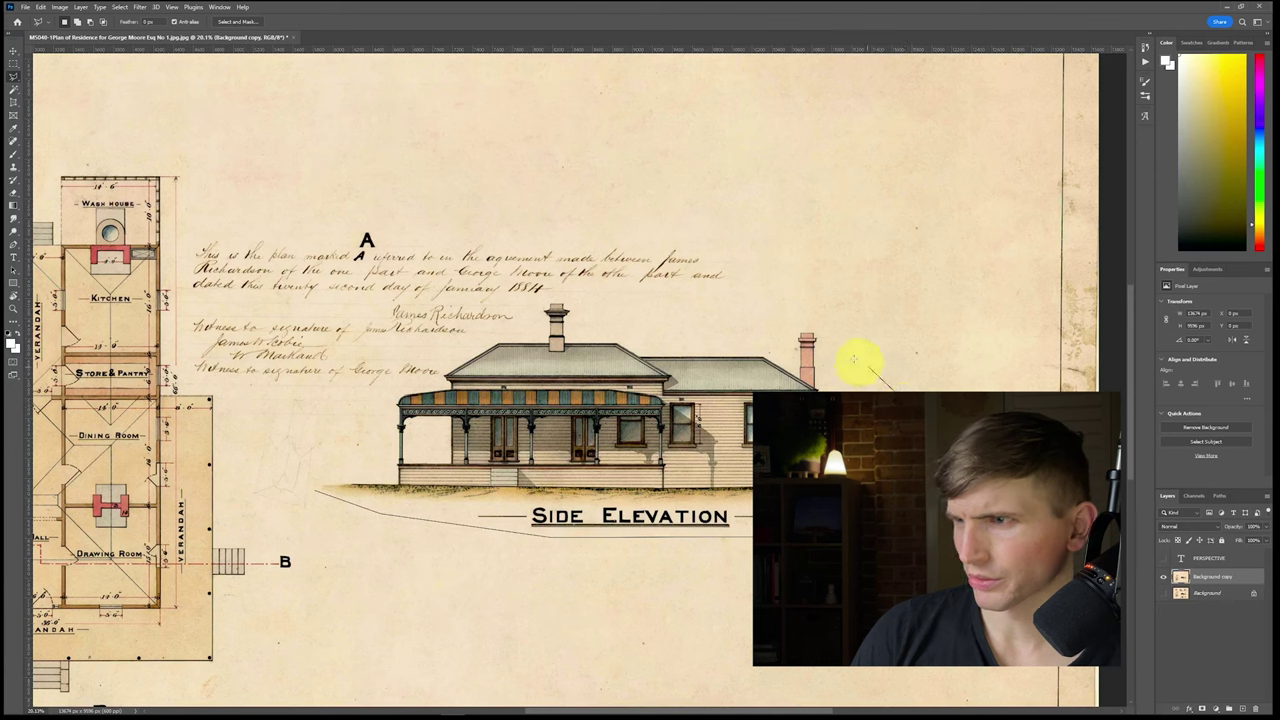
pyautogui.moveTo(855, 360)
pyautogui.mouseDown()
pyautogui.moveTo(777, 314)
pyautogui.moveTo(589, 314)
pyautogui.moveTo(563, 297)
pyautogui.moveTo(345, 425)
pyautogui.mouseUp()
pyautogui.rightClick(450, 424)
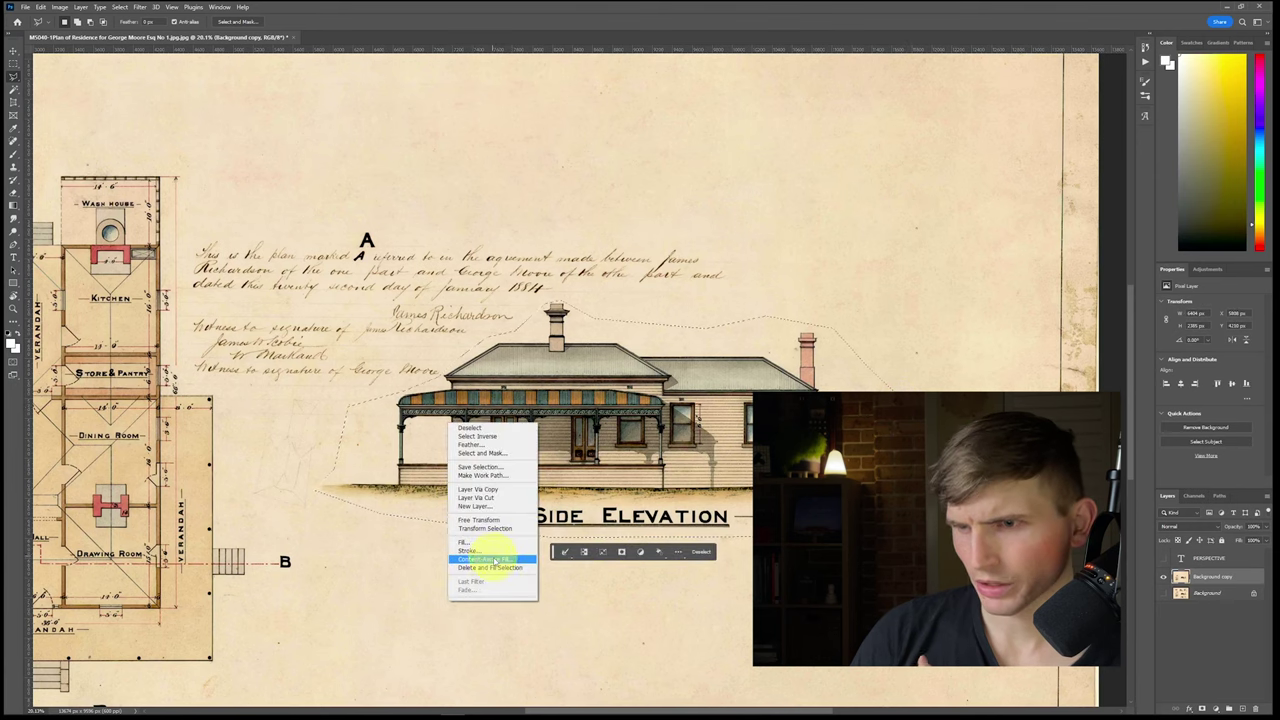
pyautogui.click(495, 561)
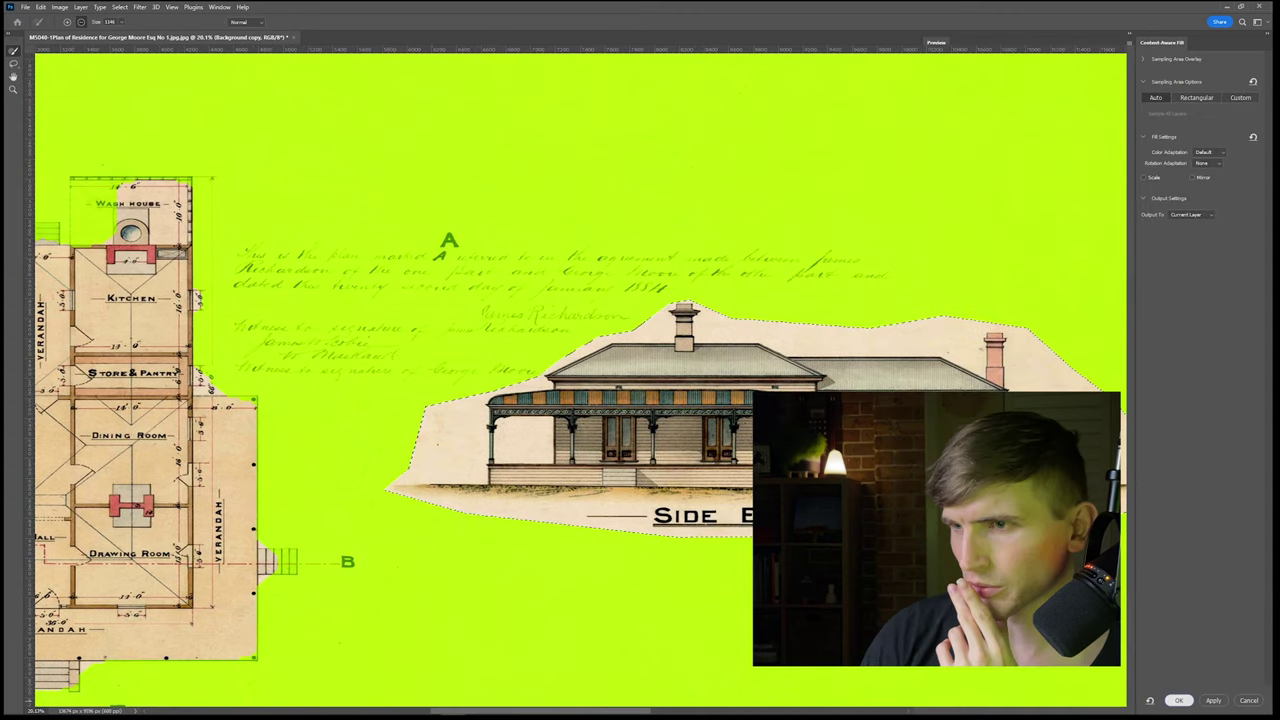
pyautogui.click(1179, 700)
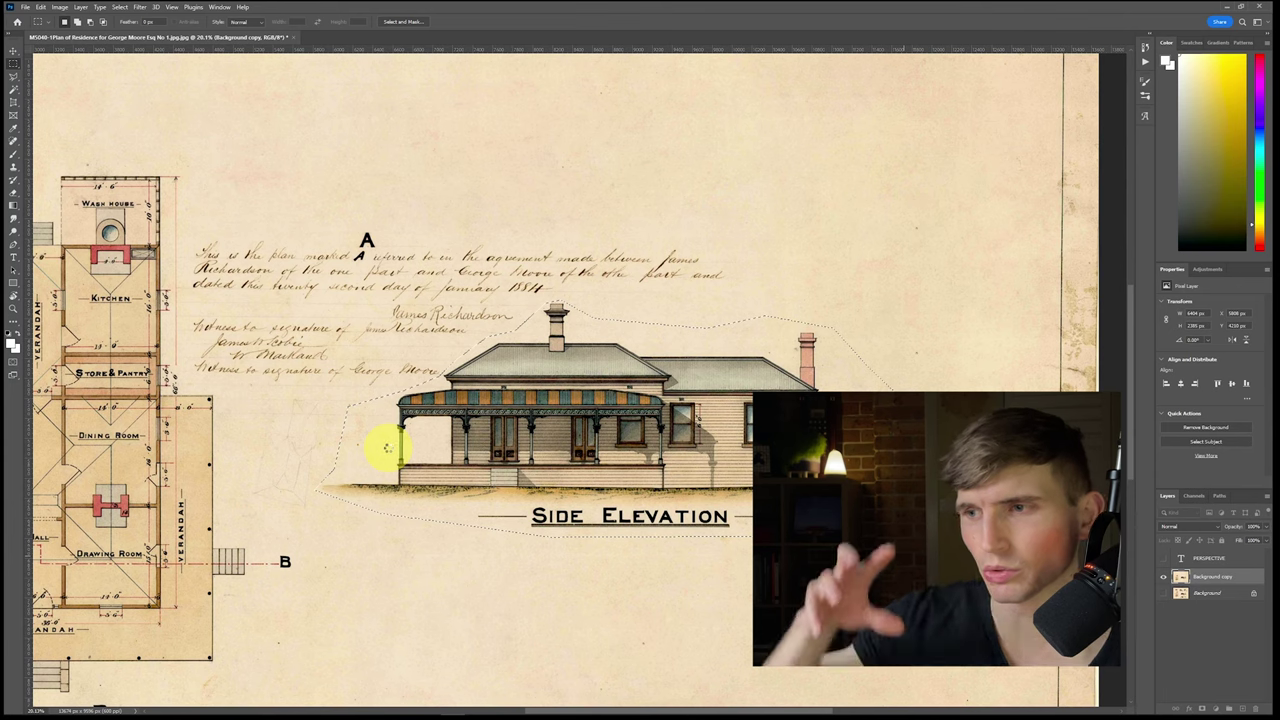
pyautogui.press('Delete')
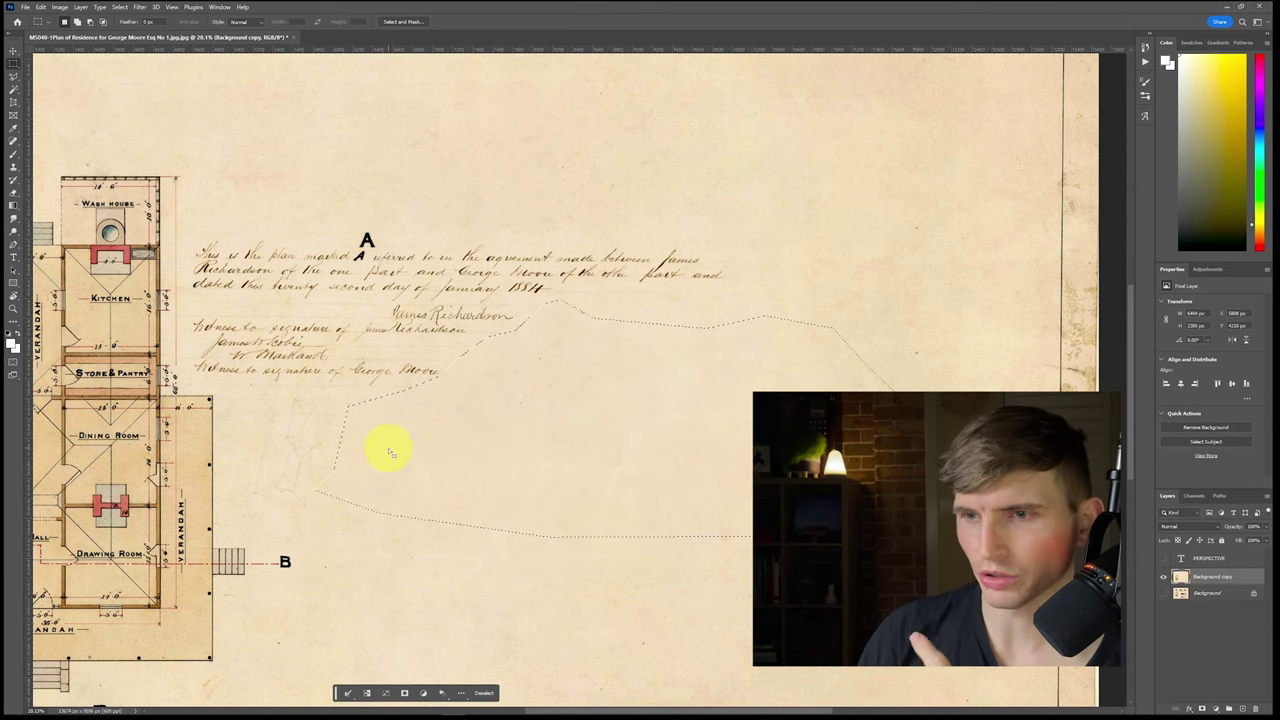
pyautogui.hotkey('ctrl', 'd')
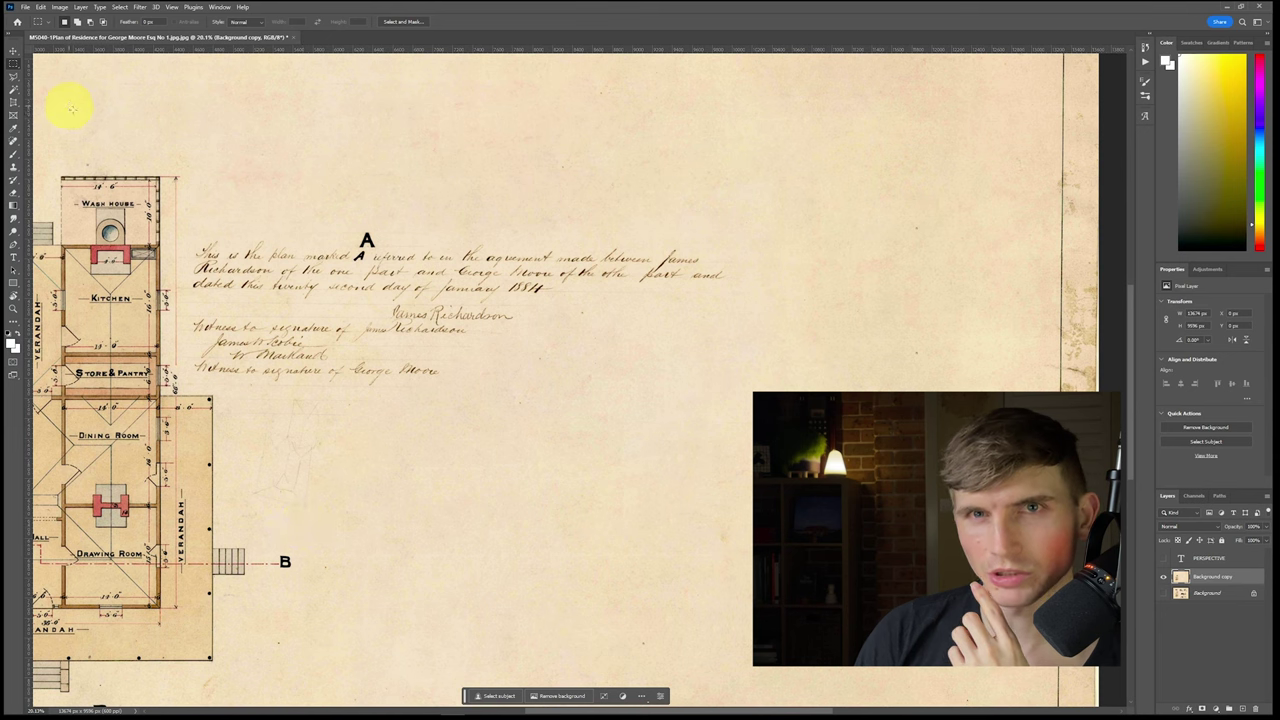
# Step: Outline the handwritten agreement note and the faint pencil sketch below it, remove them with Content-Aware Fill, and deselect
pyautogui.click(13, 76)
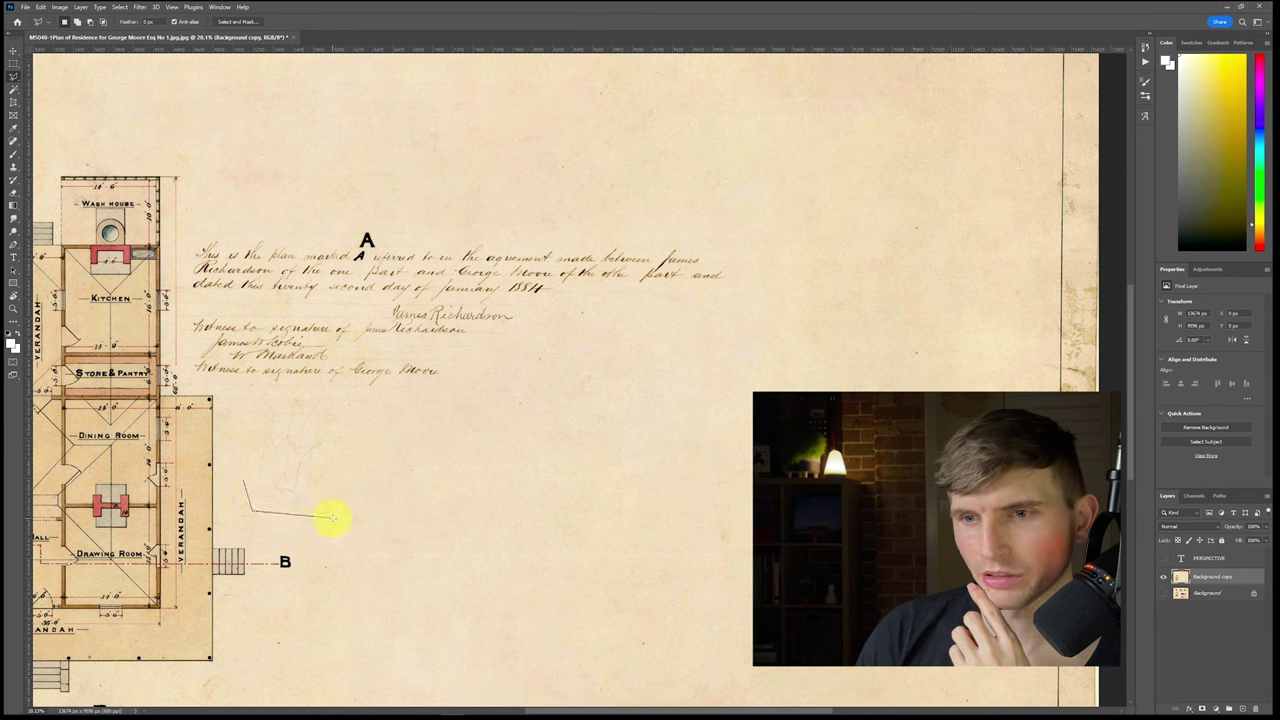
pyautogui.moveTo(435, 406)
pyautogui.mouseDown()
pyautogui.moveTo(777, 206)
pyautogui.moveTo(443, 189)
pyautogui.moveTo(241, 211)
pyautogui.mouseUp()
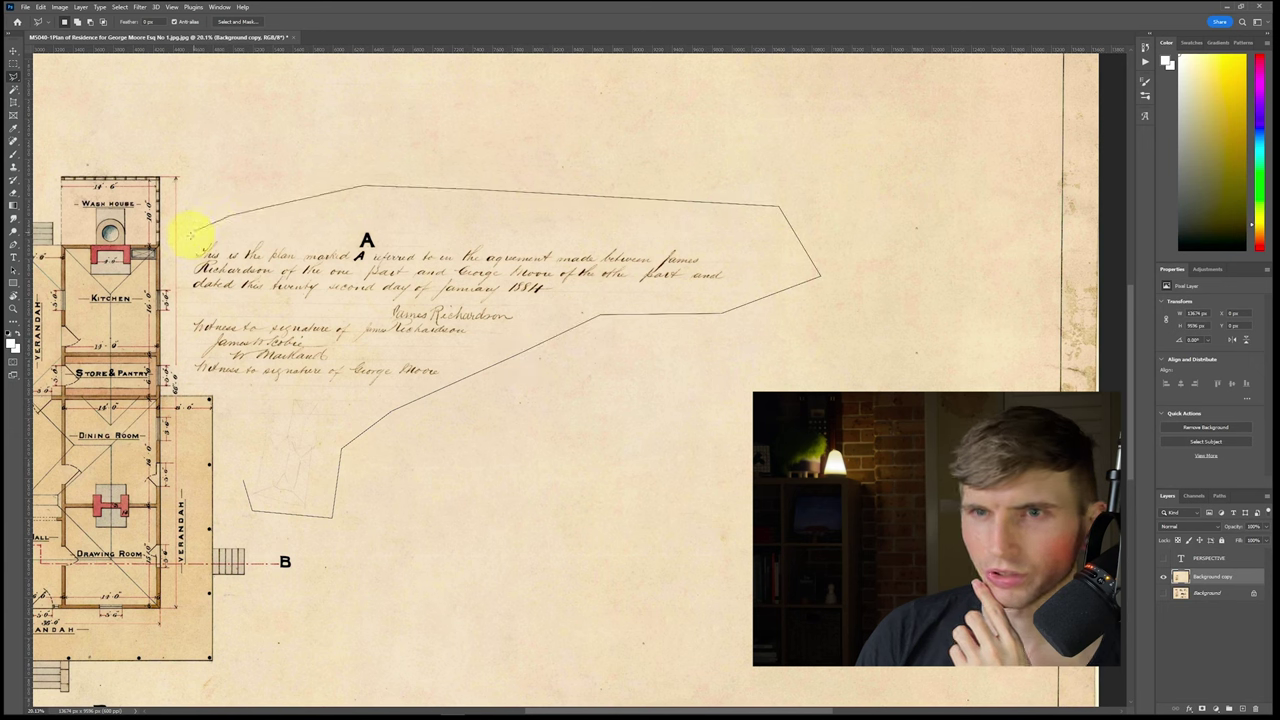
pyautogui.moveTo(187, 262)
pyautogui.mouseDown()
pyautogui.moveTo(186, 366)
pyautogui.moveTo(246, 480)
pyautogui.mouseUp()
pyautogui.rightClick(383, 333)
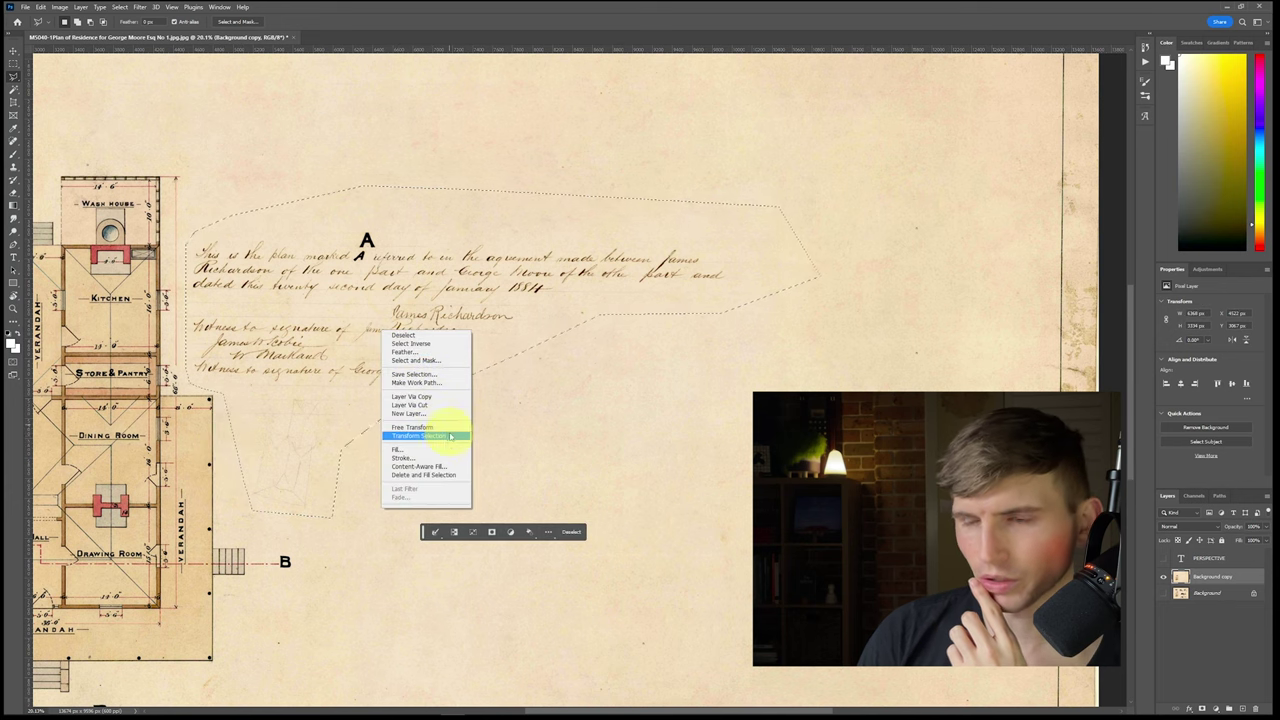
pyautogui.click(425, 461)
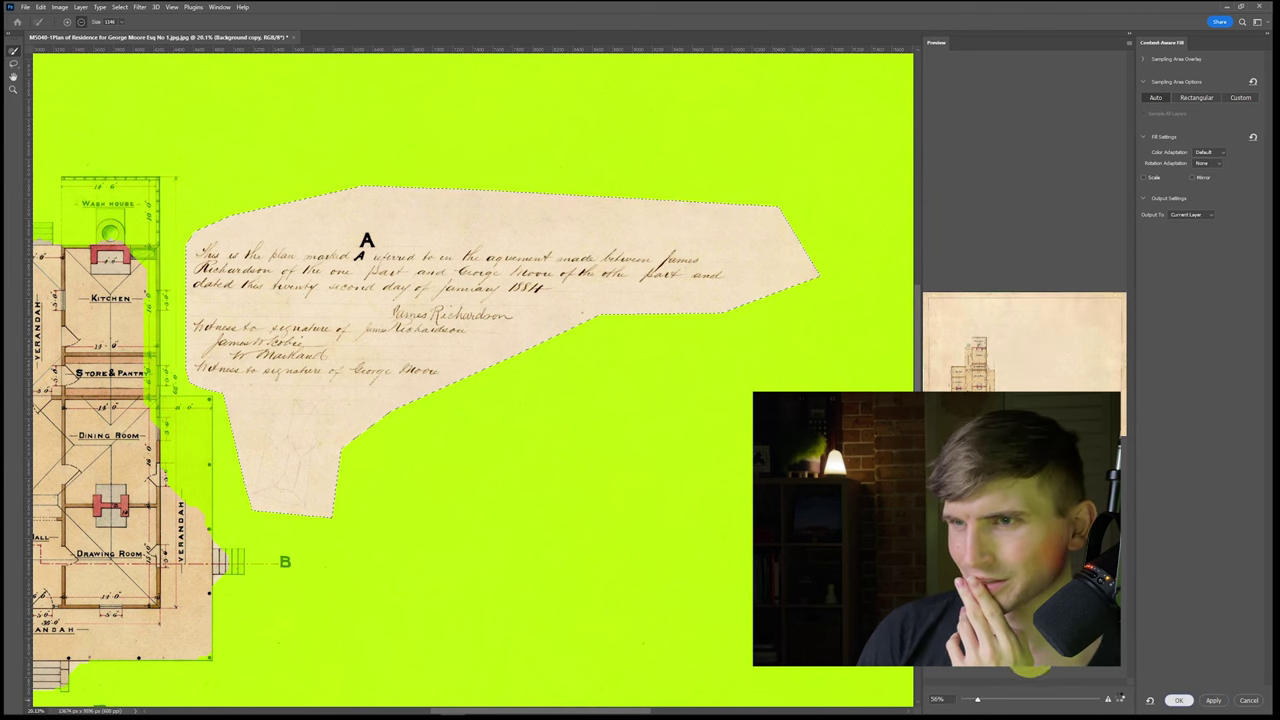
pyautogui.press('Return')
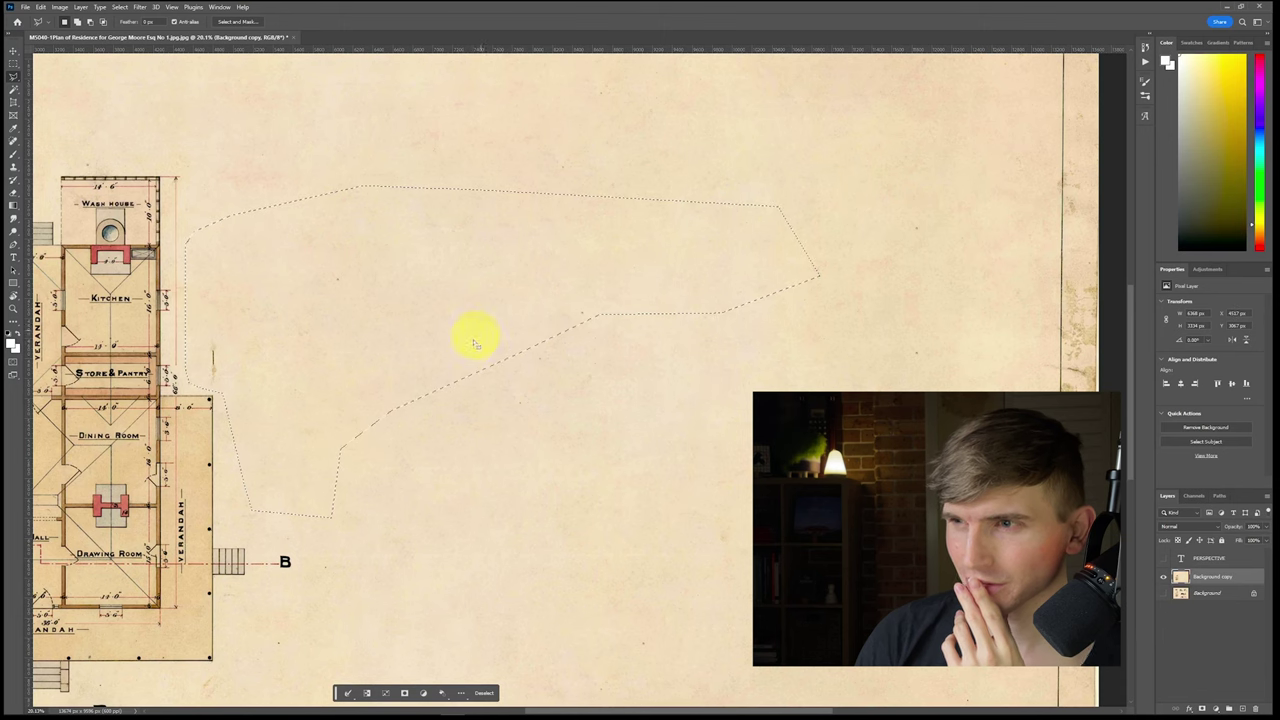
pyautogui.hotkey('ctrl', 'd')
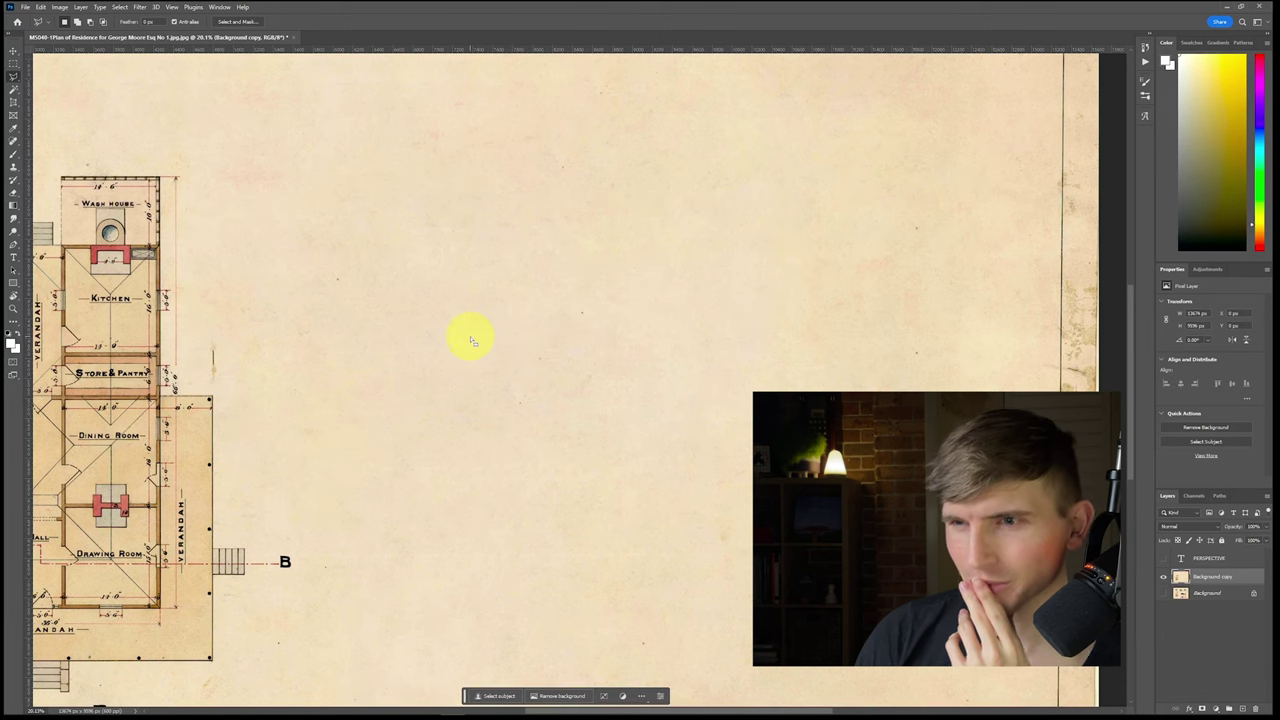
# Step: Select the stray vertical mark just above the verandah corner of the plan and remove it with Content-Aware Fill
pyautogui.press('m')
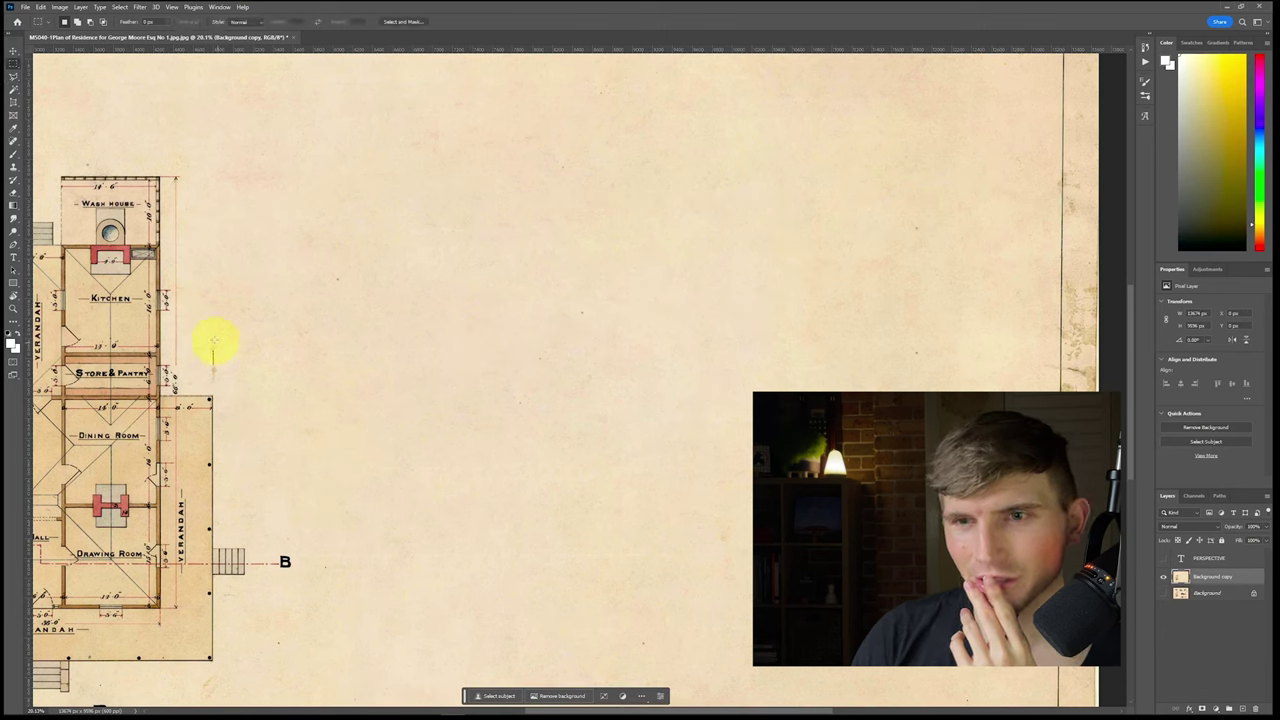
pyautogui.moveTo(207, 331); pyautogui.dragTo(231, 376)
pyautogui.rightClick(219, 360)
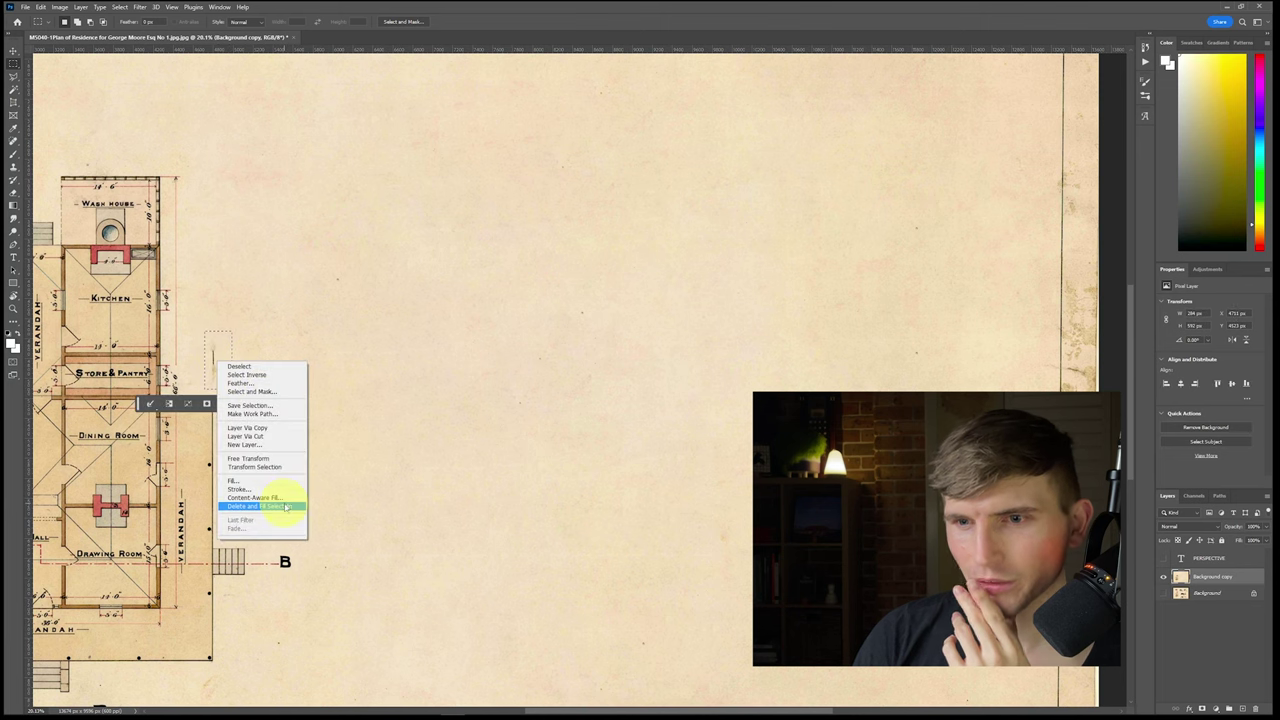
pyautogui.click(283, 499)
pyautogui.click(1180, 697)
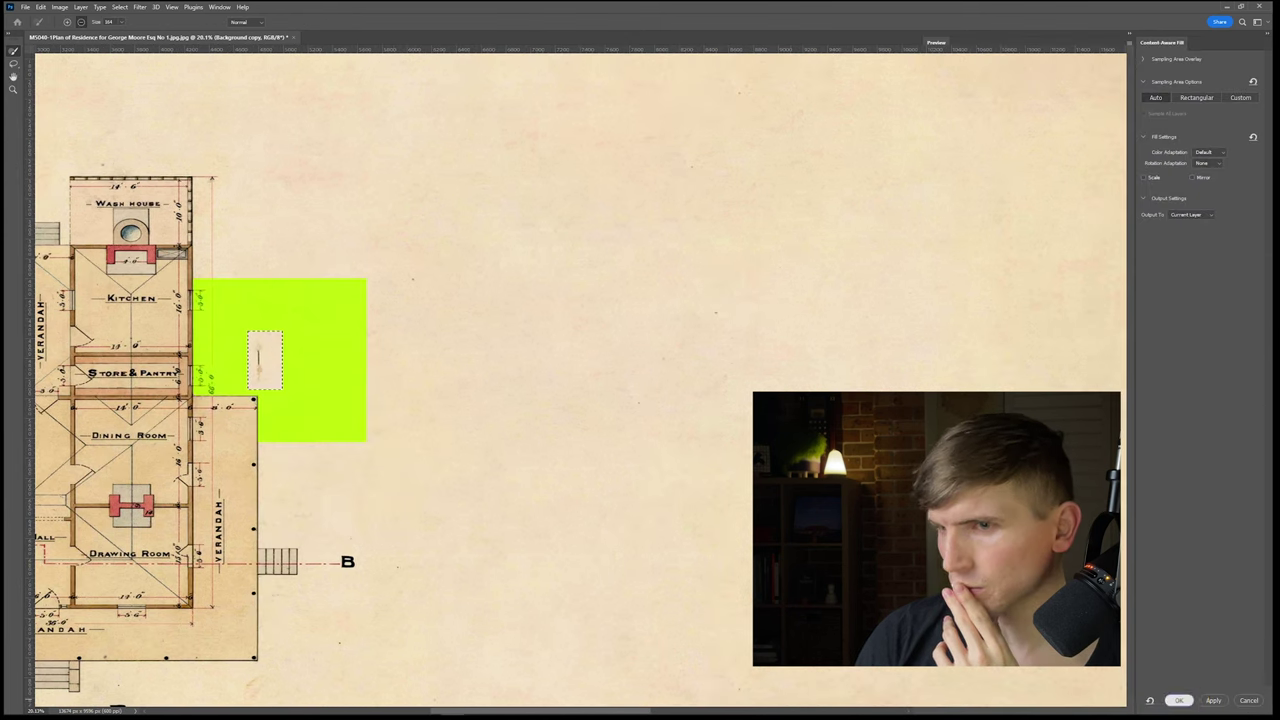
# Step: Outline the whole Ground Plan with its A and B markers and title, and remove it with Content-Aware Fill
pyautogui.moveTo(263, 418); pyautogui.dragTo(474, 369)
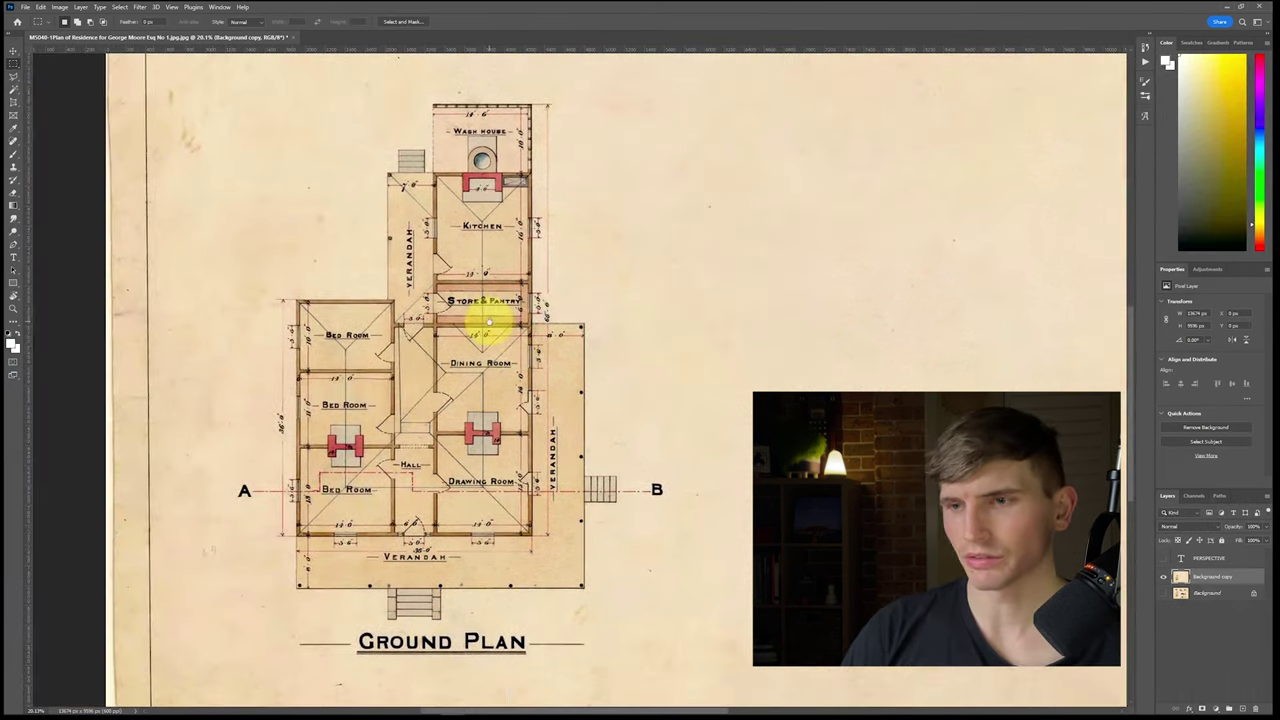
pyautogui.keyDown('alt'); pyautogui.scroll(-1, 484, 326); pyautogui.keyUp('alt')
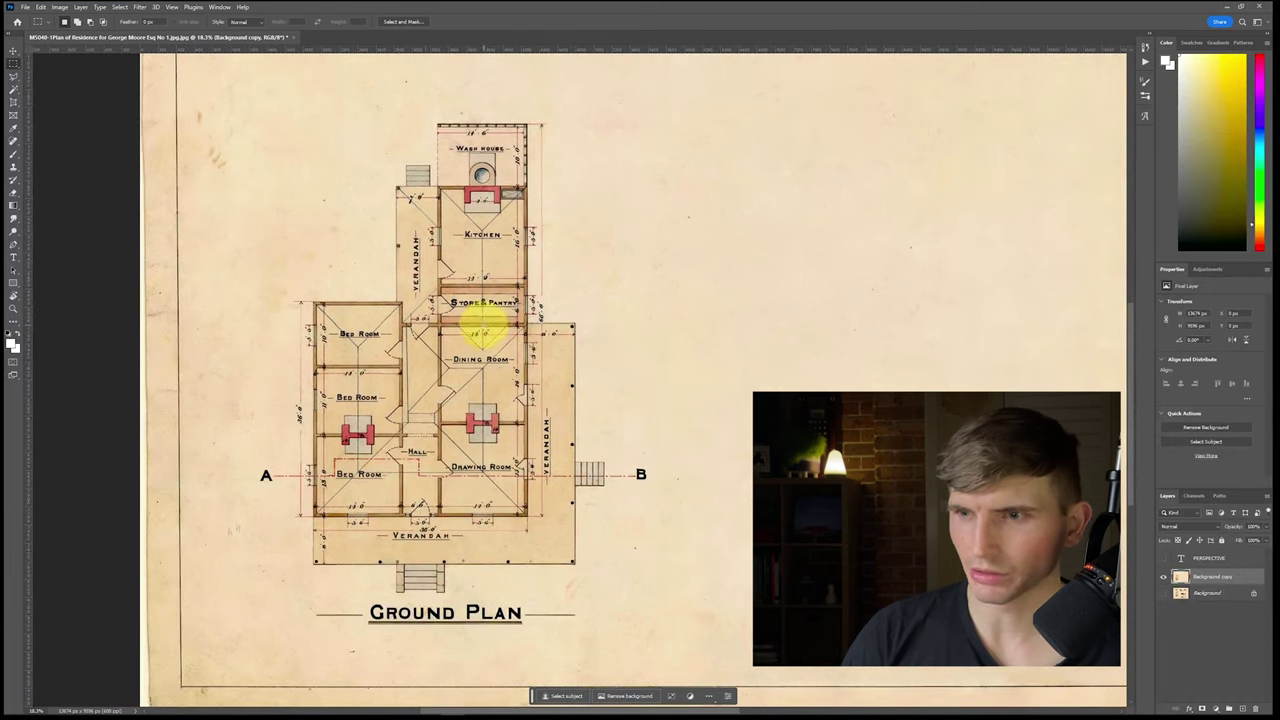
pyautogui.click(13, 77)
pyautogui.click(384, 282)
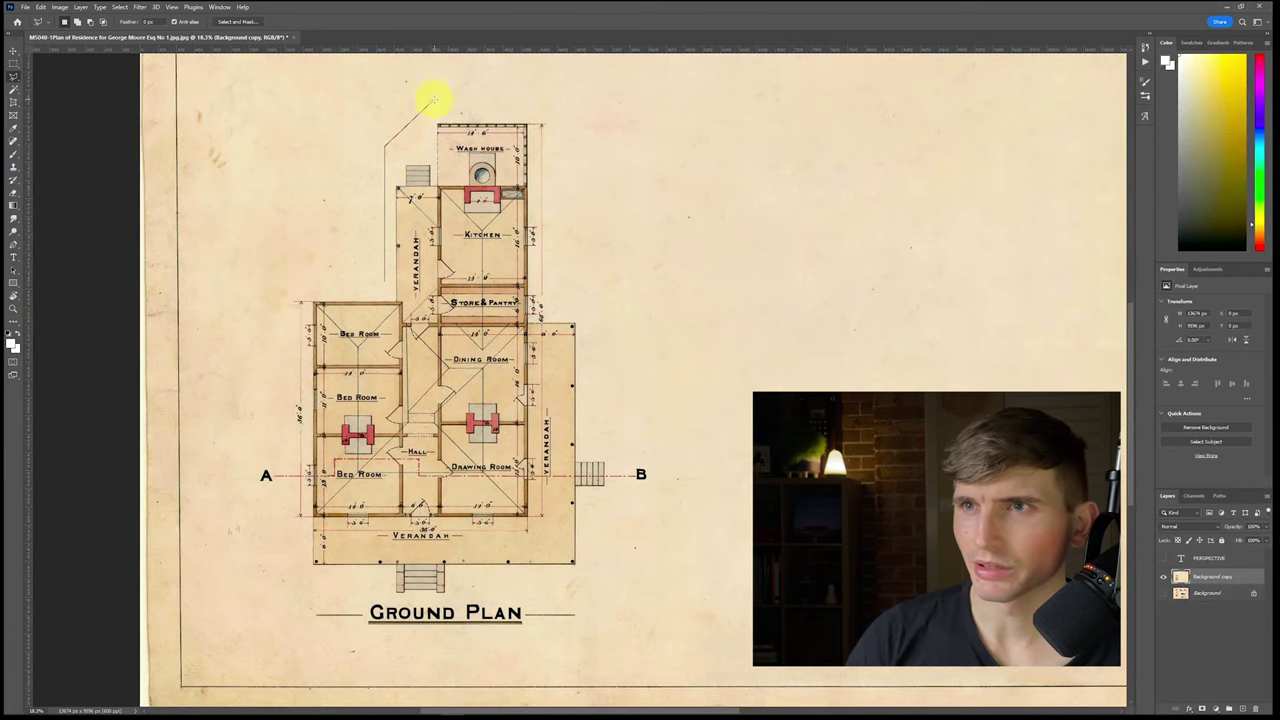
pyautogui.moveTo(433, 100)
pyautogui.mouseDown()
pyautogui.moveTo(605, 126)
pyautogui.moveTo(549, 266)
pyautogui.moveTo(297, 606)
pyautogui.moveTo(381, 593)
pyautogui.moveTo(371, 569)
pyautogui.moveTo(297, 580)
pyautogui.moveTo(280, 503)
pyautogui.moveTo(289, 286)
pyautogui.moveTo(387, 287)
pyautogui.mouseUp()
pyautogui.rightClick(498, 308)
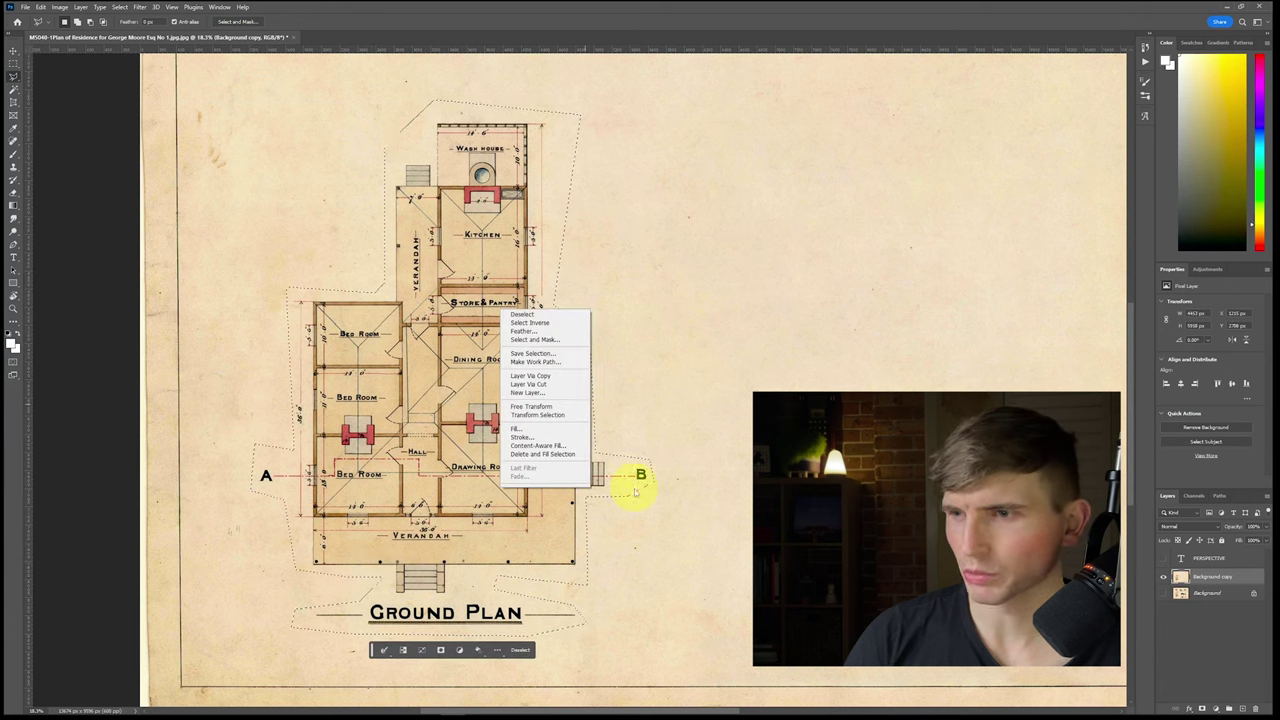
pyautogui.click(543, 443)
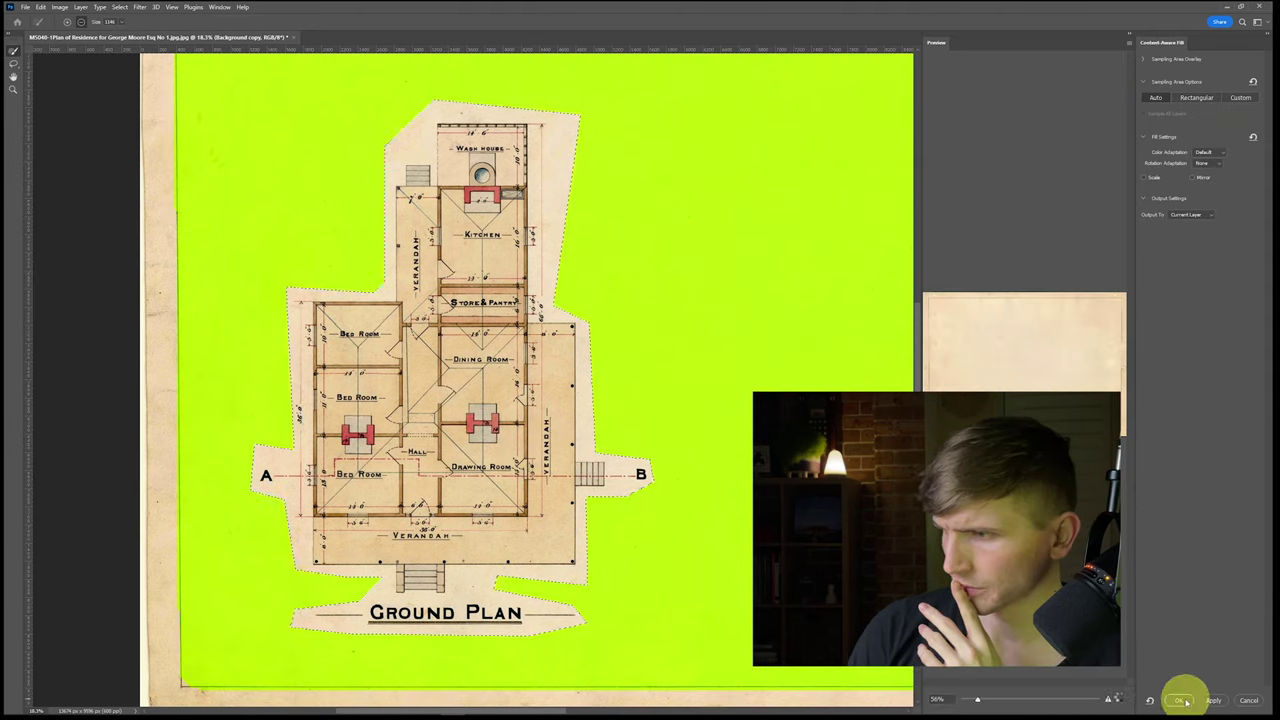
pyautogui.click(1178, 700)
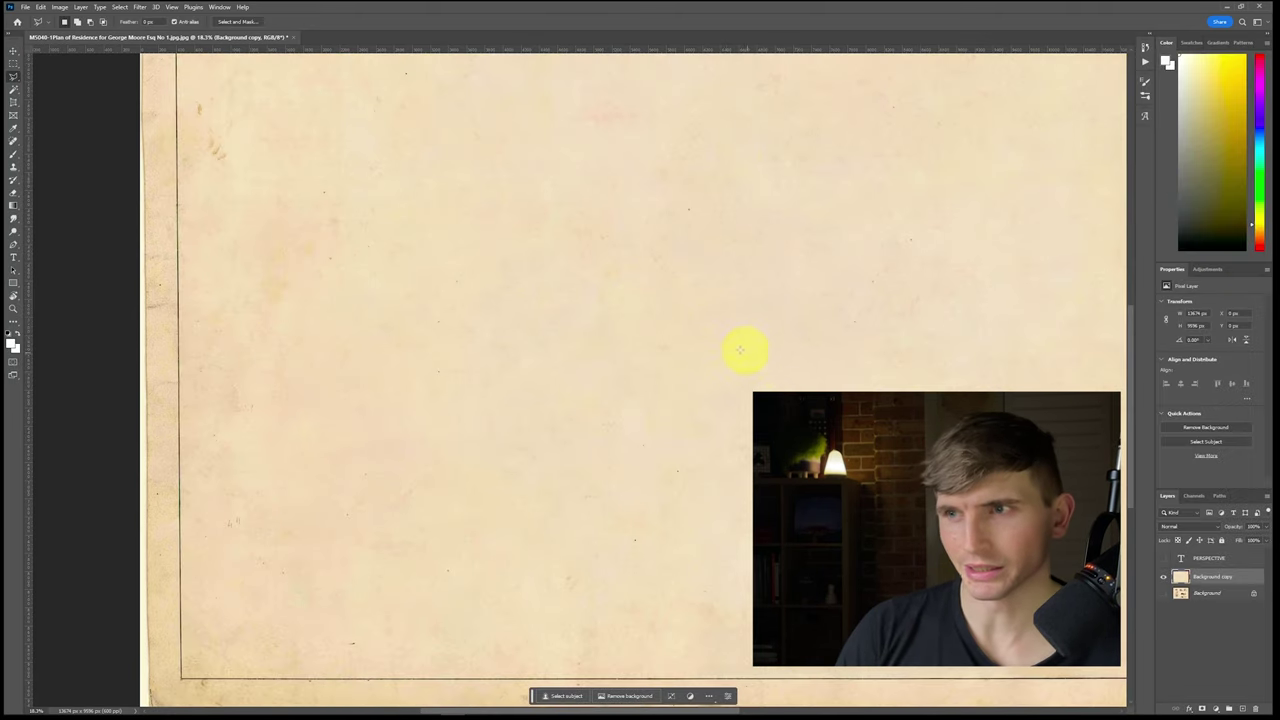
# Step: Compare the cleaned page with the original scan by toggling the visibility of the Background copy and Background layers
pyautogui.keyDown('alt'); pyautogui.scroll(-4, 740, 350); pyautogui.keyUp('alt')
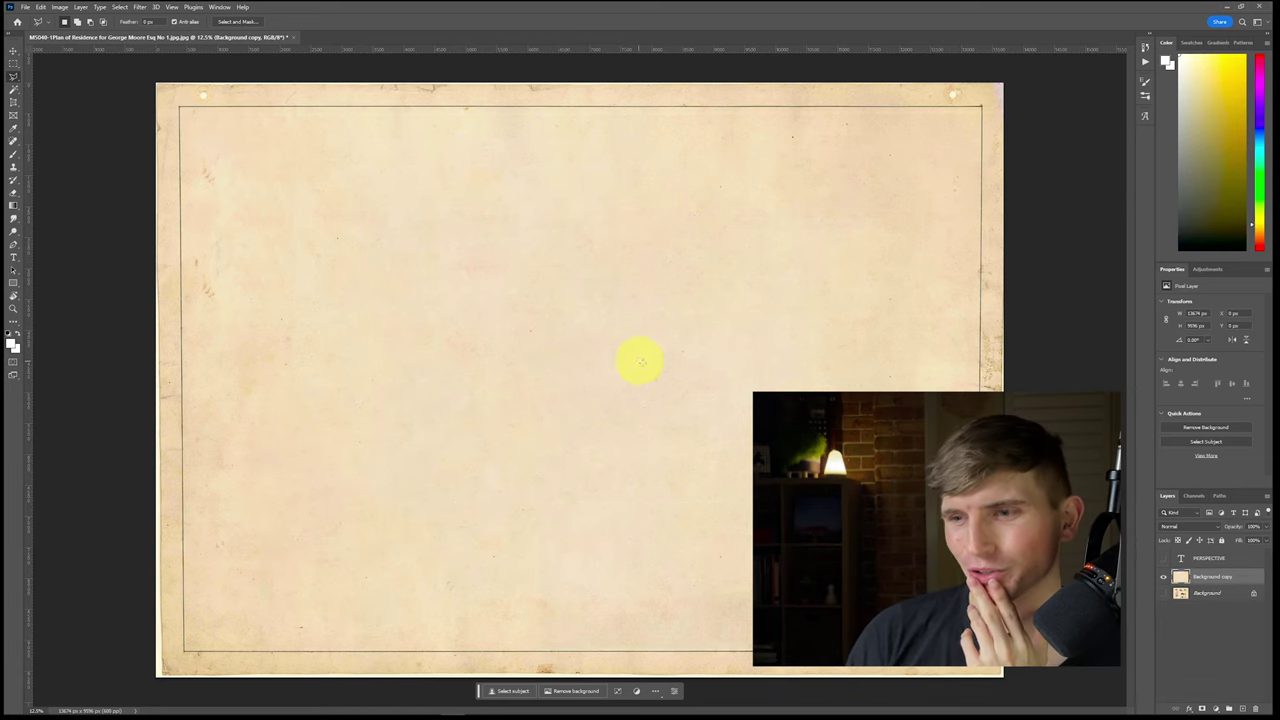
pyautogui.click(1164, 577)
pyautogui.click(1165, 593)
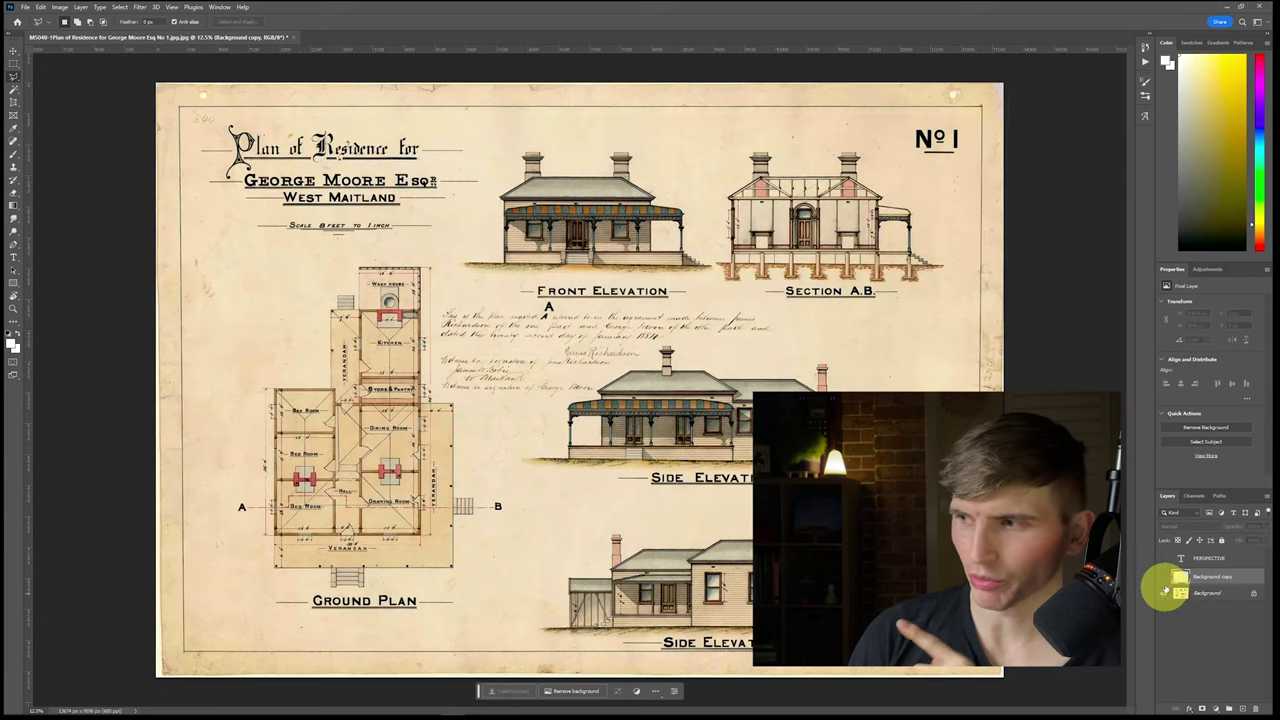
pyautogui.click(1164, 577)
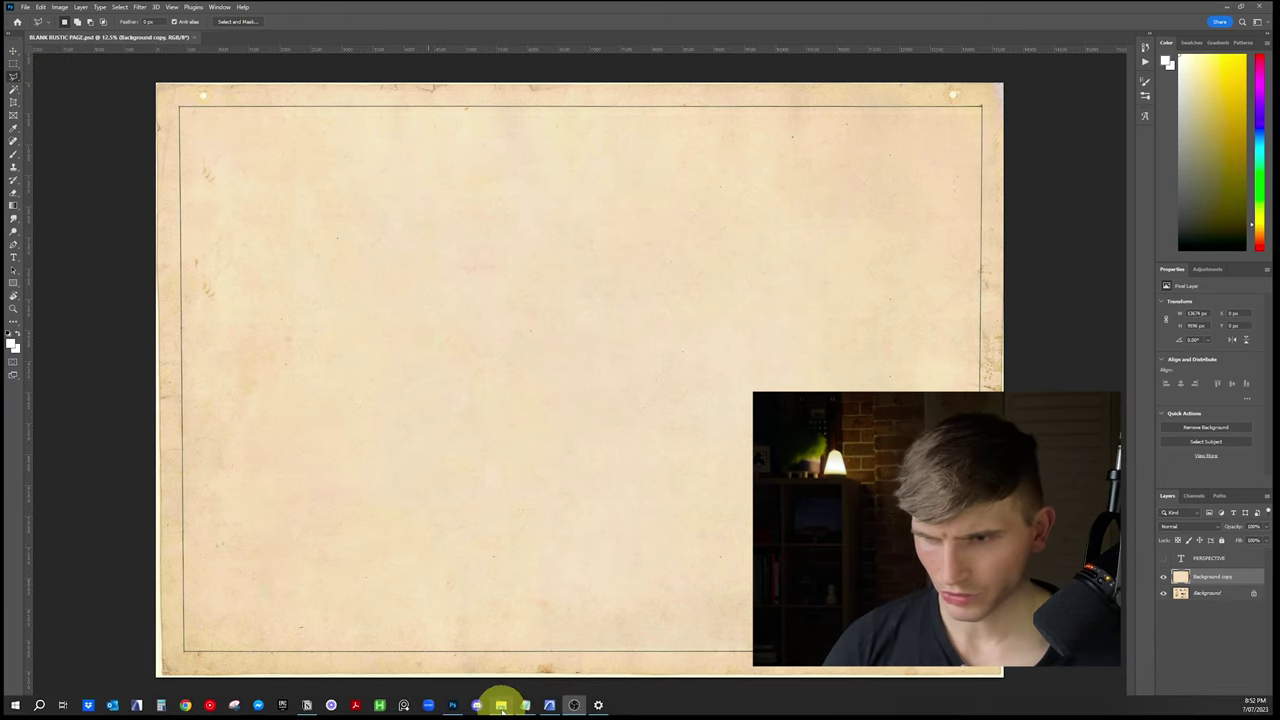
# Step: Try to place the exported image into the blank rustic page document
pyautogui.click(502, 705)
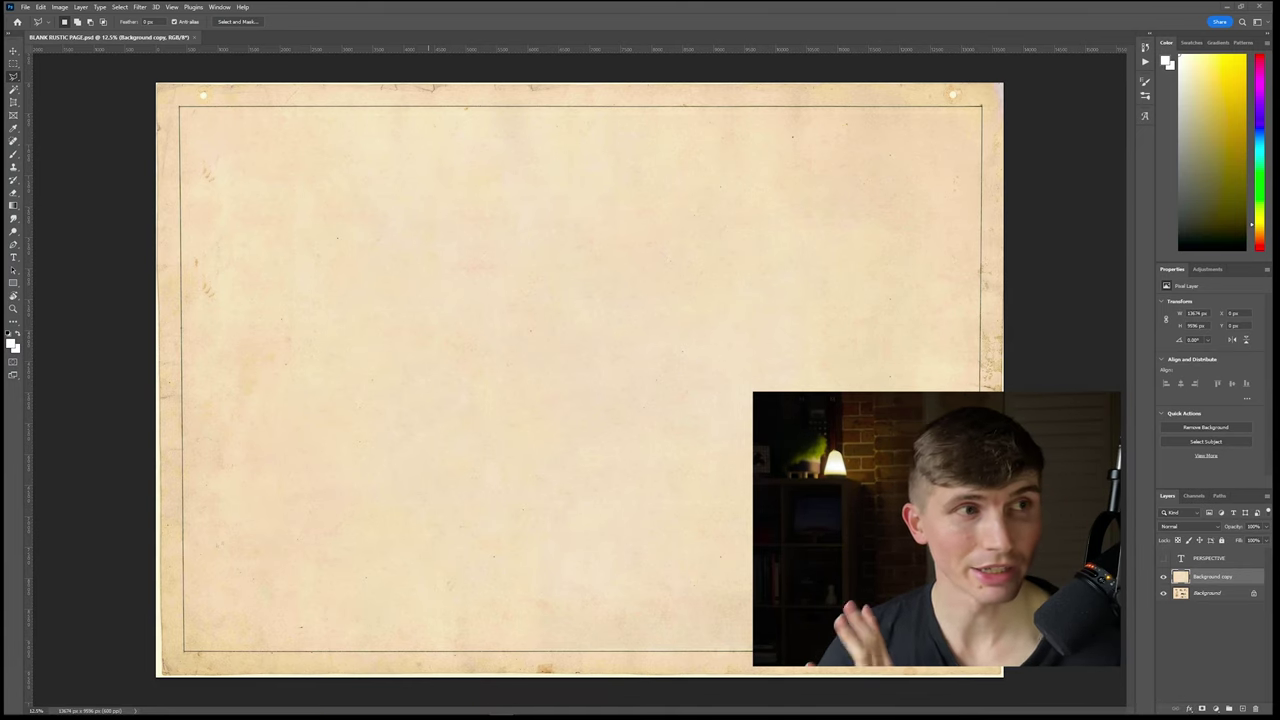
pyautogui.moveTo(385, 250); pyautogui.dragTo(540, 325)
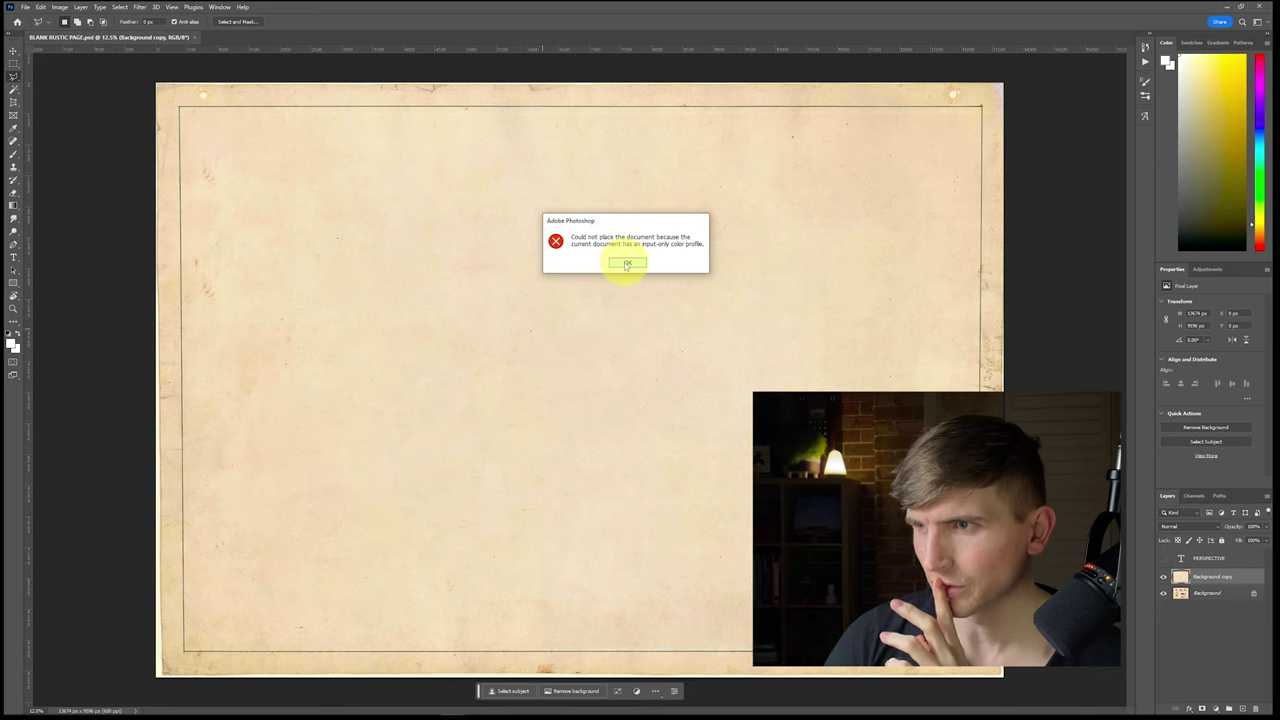
pyautogui.click(627, 263)
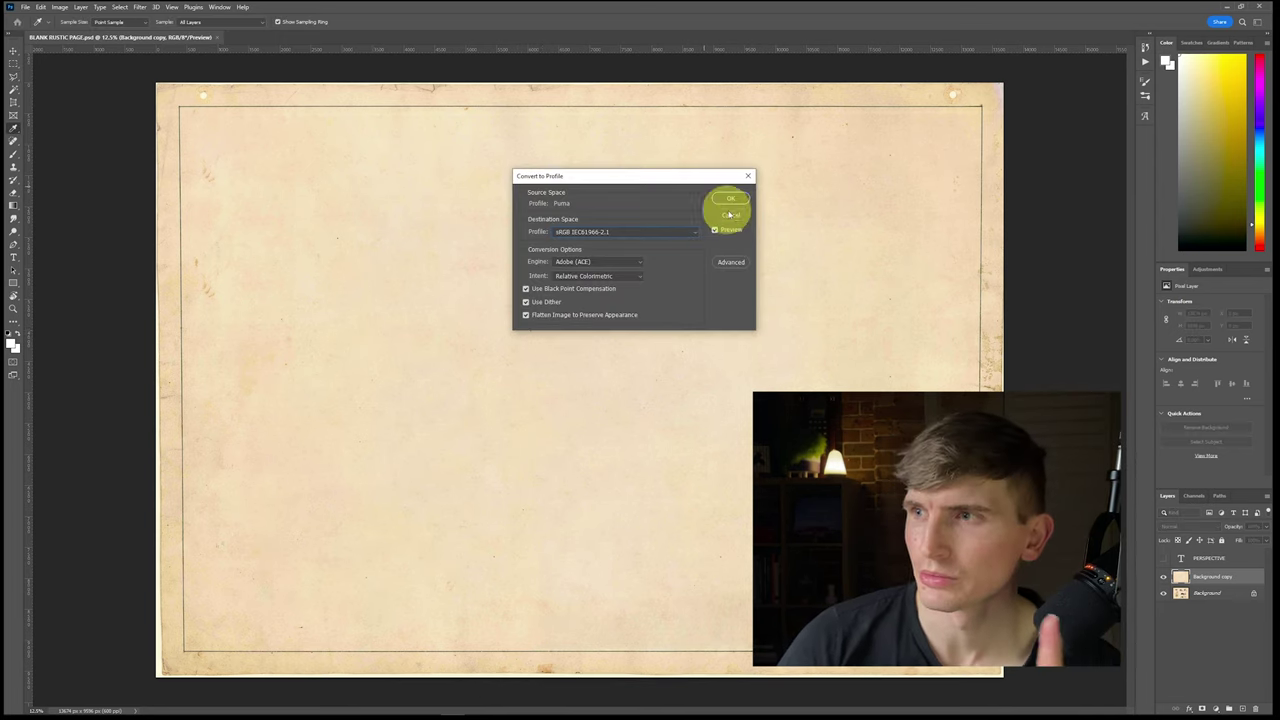
# Step: Convert the document's color profile to Working RGB - sRGB IEC61966-2.1, flattening the image
pyautogui.click(729, 205)
pyautogui.click(42, 8)
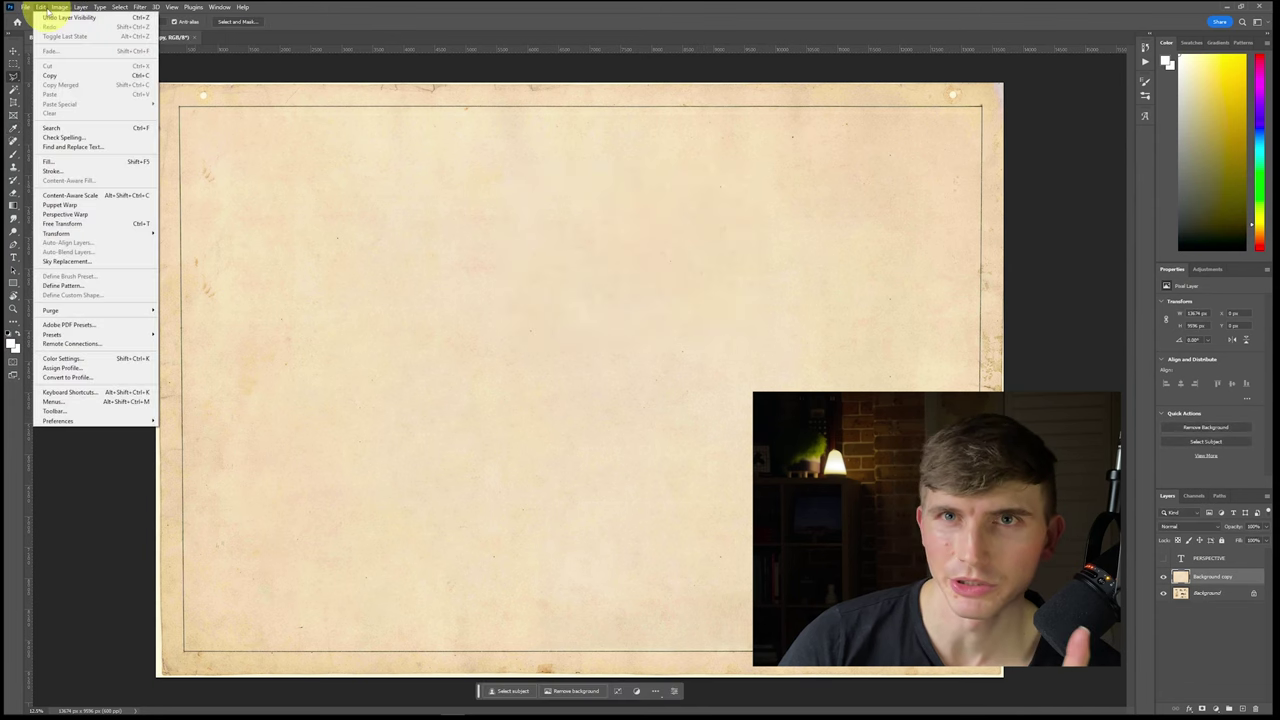
pyautogui.click(129, 378)
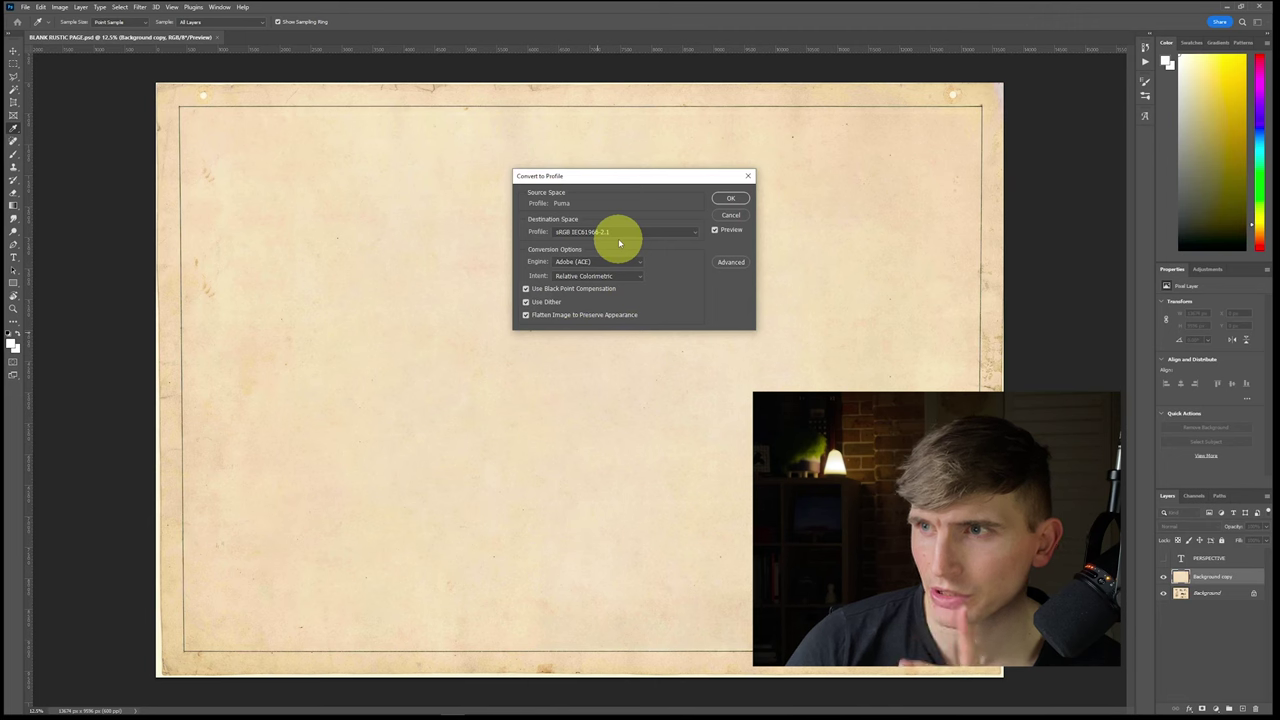
pyautogui.click(618, 234)
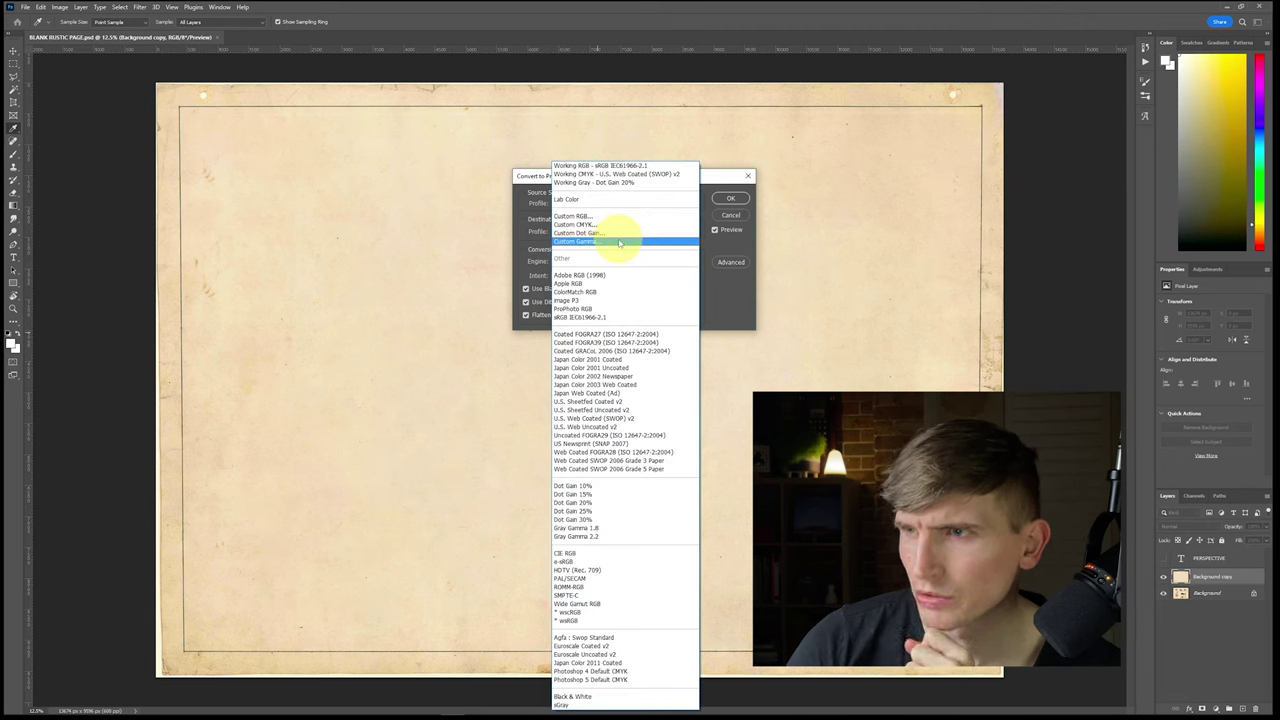
pyautogui.click(618, 166)
pyautogui.click(730, 199)
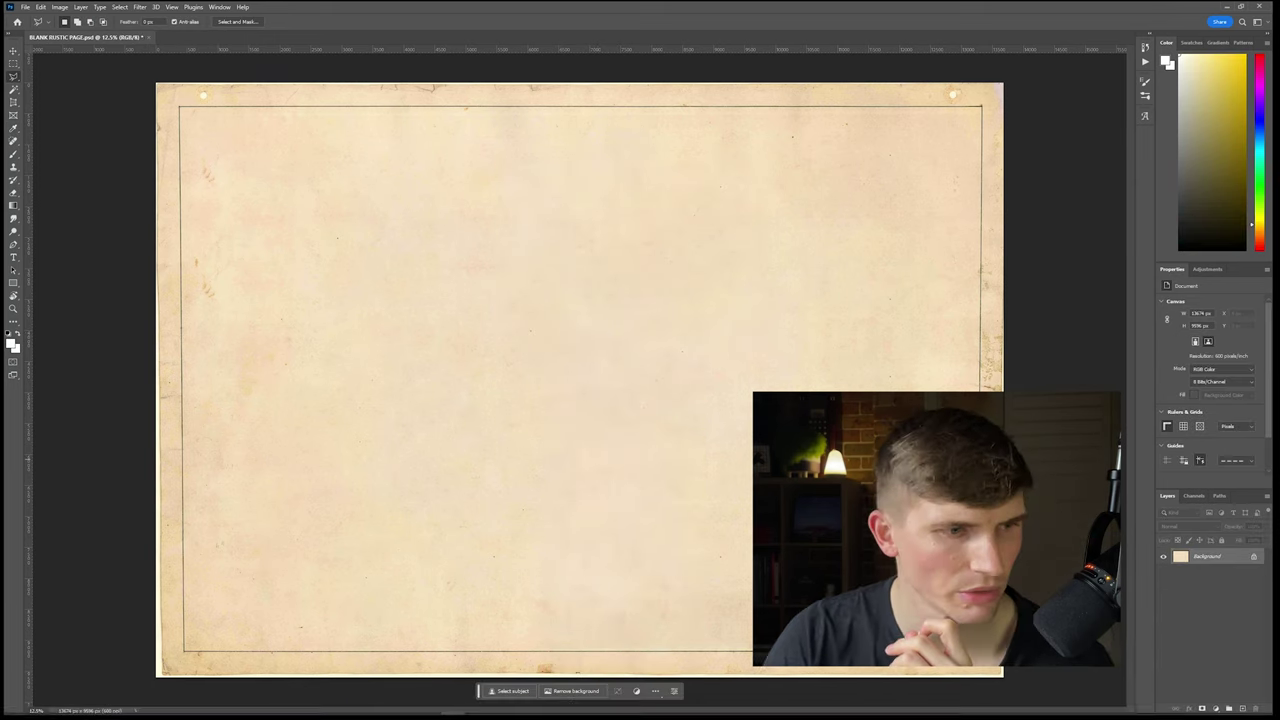
# Step: Place the exported house perspective image on the blank page and set its blend mode to Linear Burn
pyautogui.moveTo(2, 270); pyautogui.dragTo(574, 289)
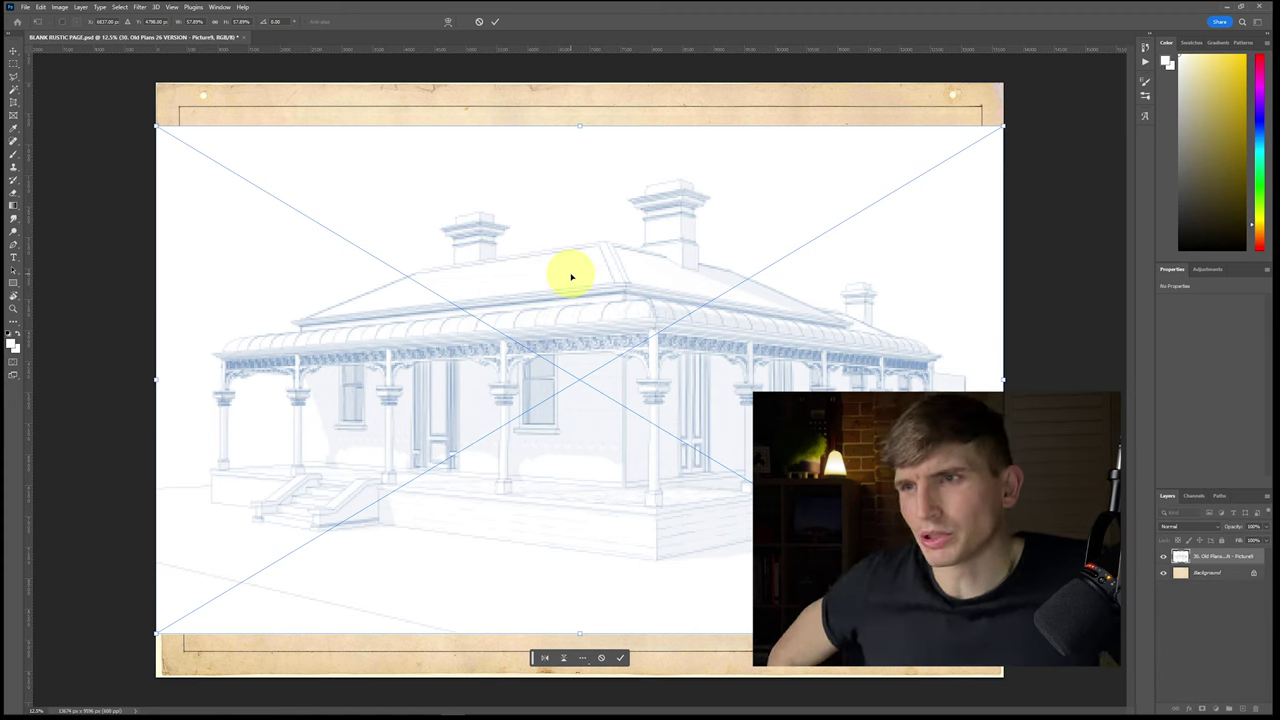
pyautogui.click(14, 65)
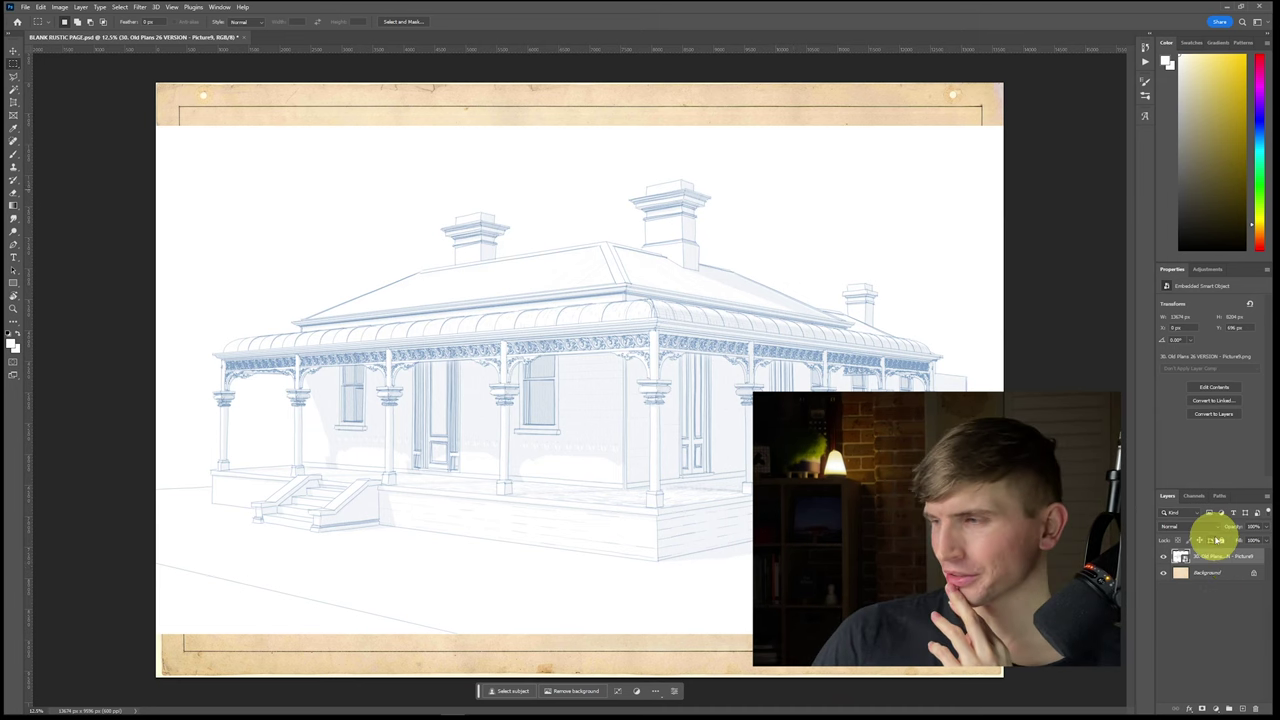
pyautogui.click(1200, 526)
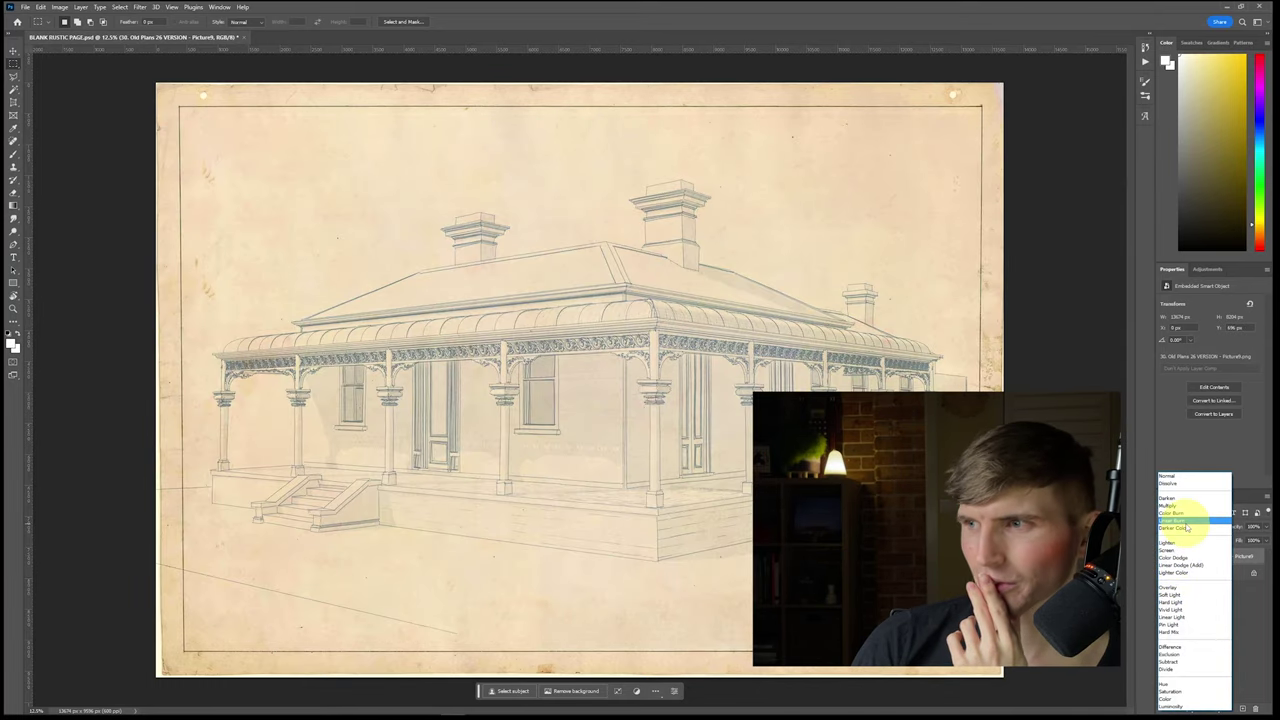
pyautogui.click(1186, 521)
# Step: Scale the house drawing down to fit inside the page's border and shift it slightly upward
pyautogui.press('v')
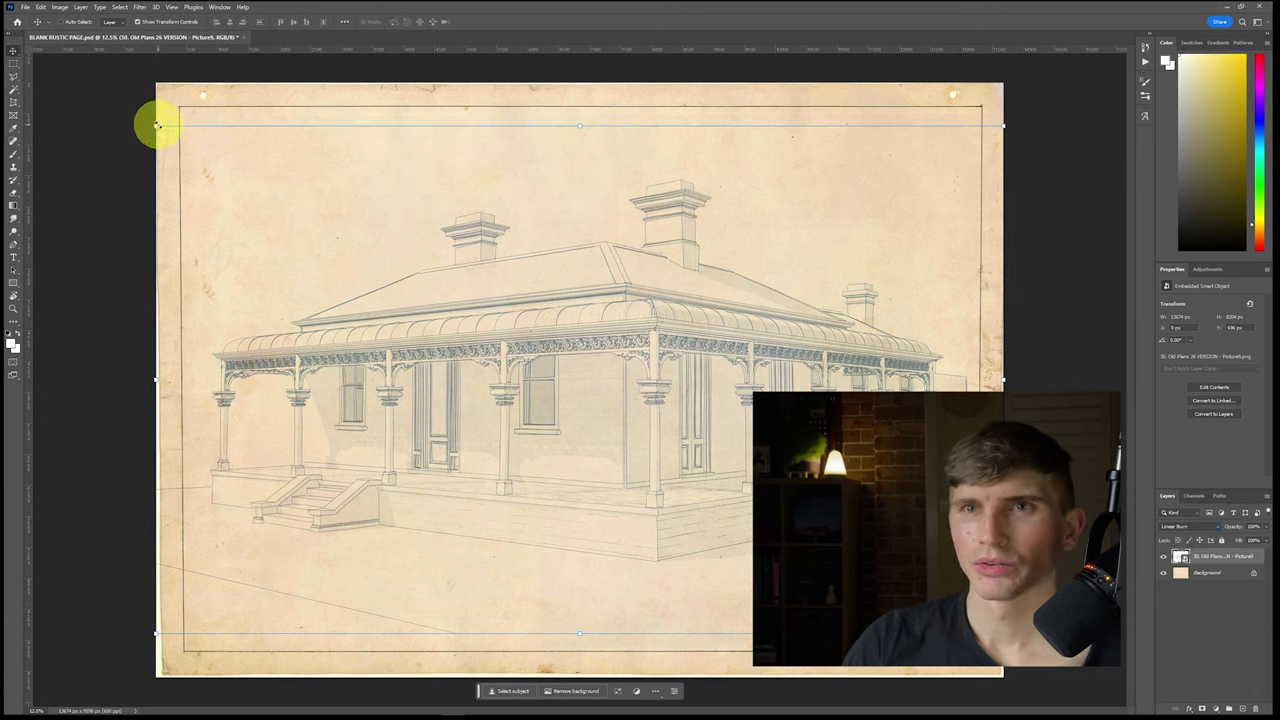
pyautogui.moveTo(163, 128); pyautogui.dragTo(196, 164)
pyautogui.moveTo(479, 290); pyautogui.dragTo(457, 261)
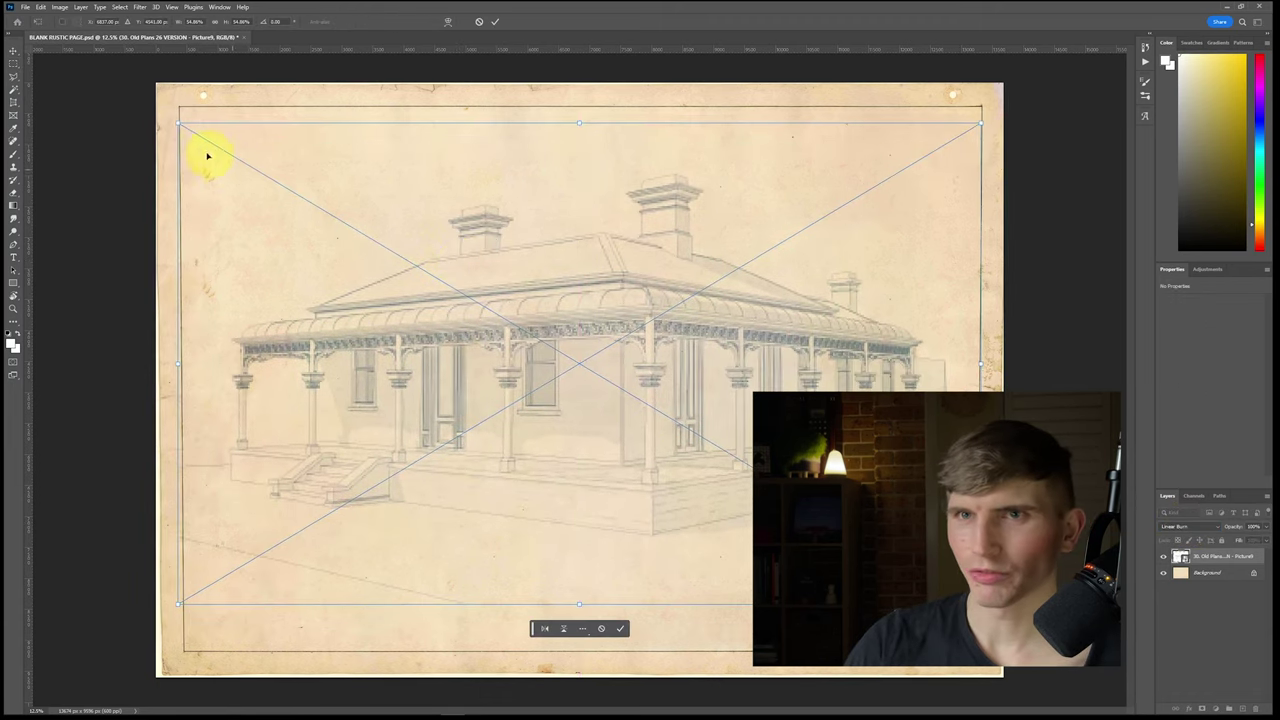
pyautogui.moveTo(178, 124); pyautogui.dragTo(191, 132)
pyautogui.moveTo(284, 199); pyautogui.dragTo(276, 193)
pyautogui.click(13, 65)
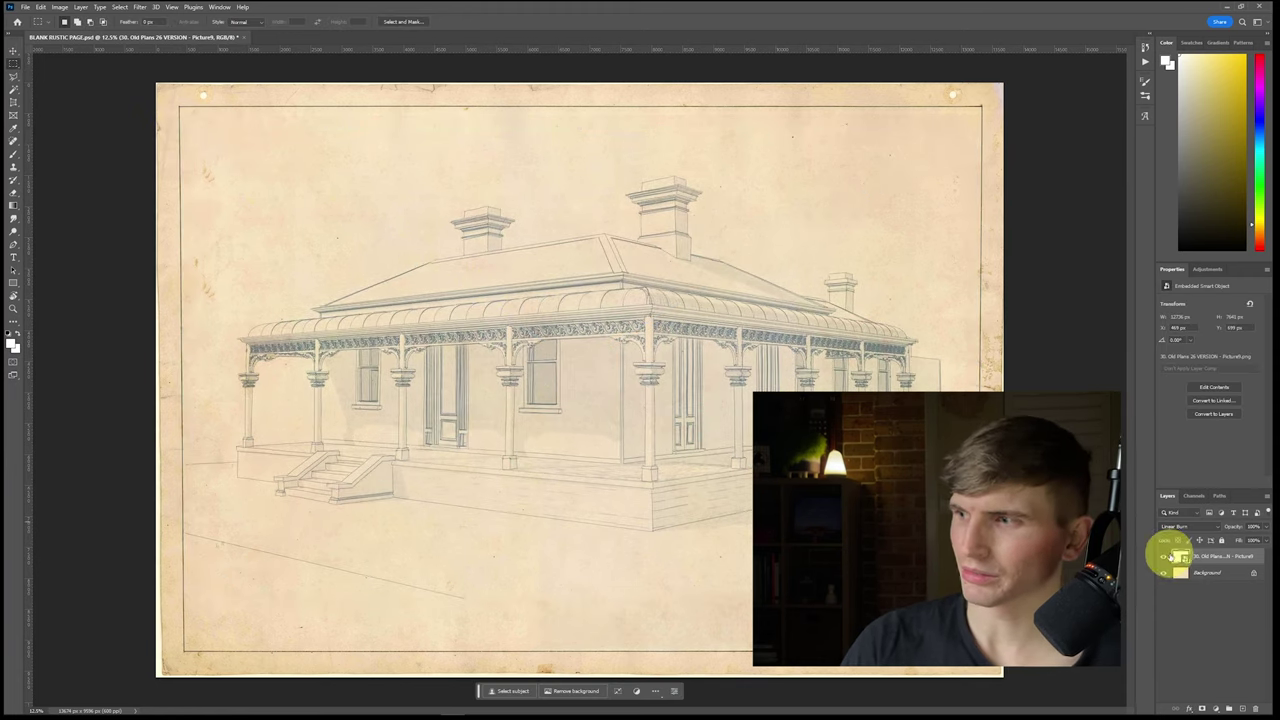
# Step: Add the centered text "PERSPECTIVE VIEW" above the Background layer, beneath the house on the page
pyautogui.click(1216, 576)
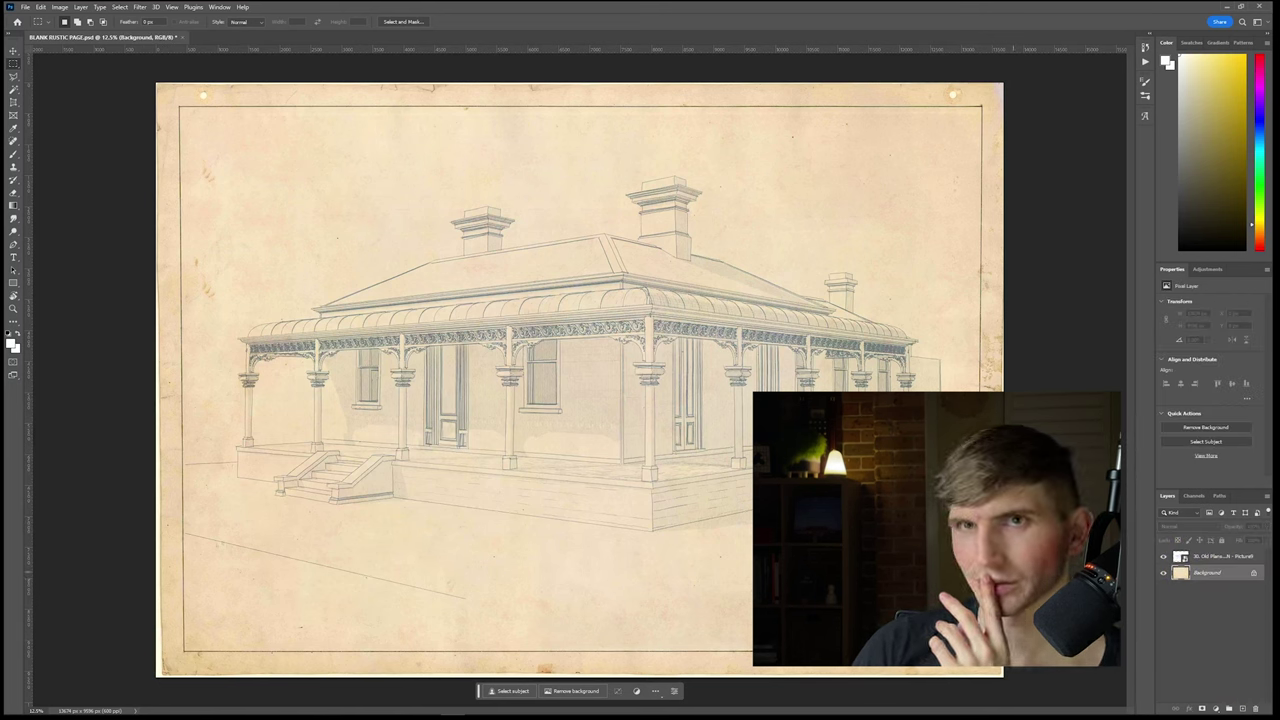
pyautogui.click(13, 260)
pyautogui.click(551, 574)
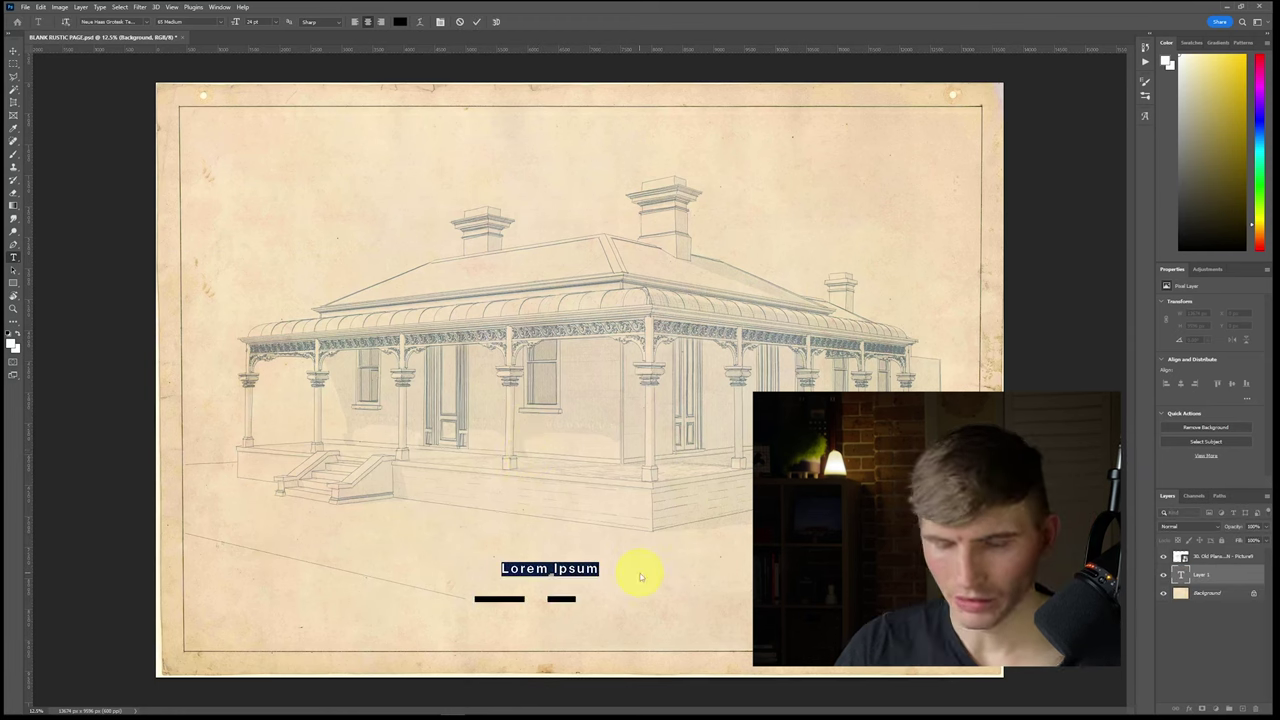
pyautogui.write('PER')
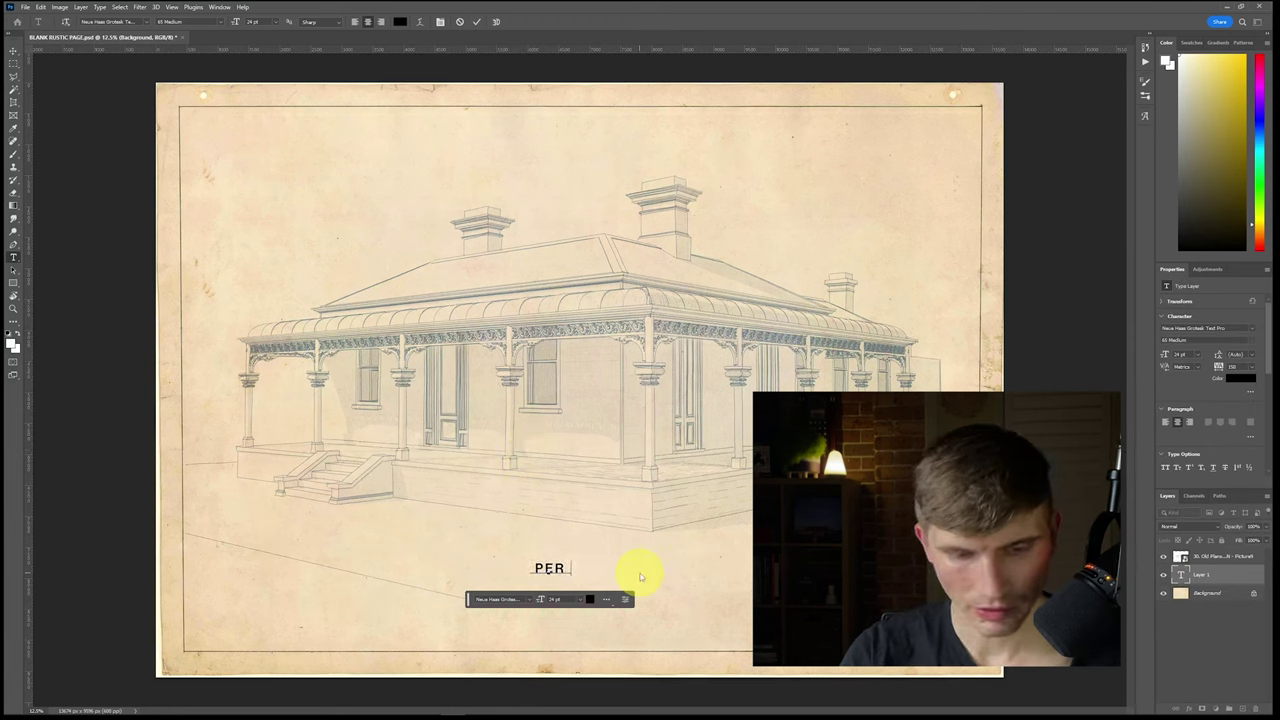
pyautogui.write('SPECTIVE')
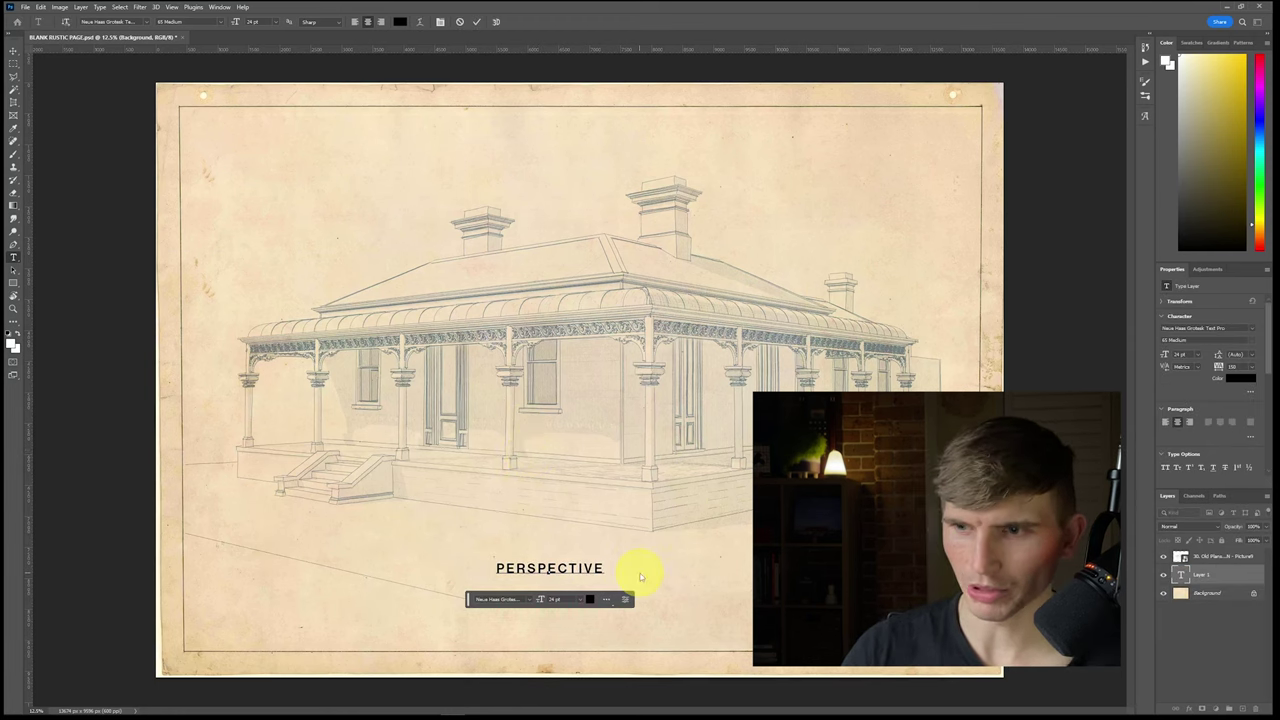
pyautogui.write(' VIEW')
pyautogui.click(13, 63)
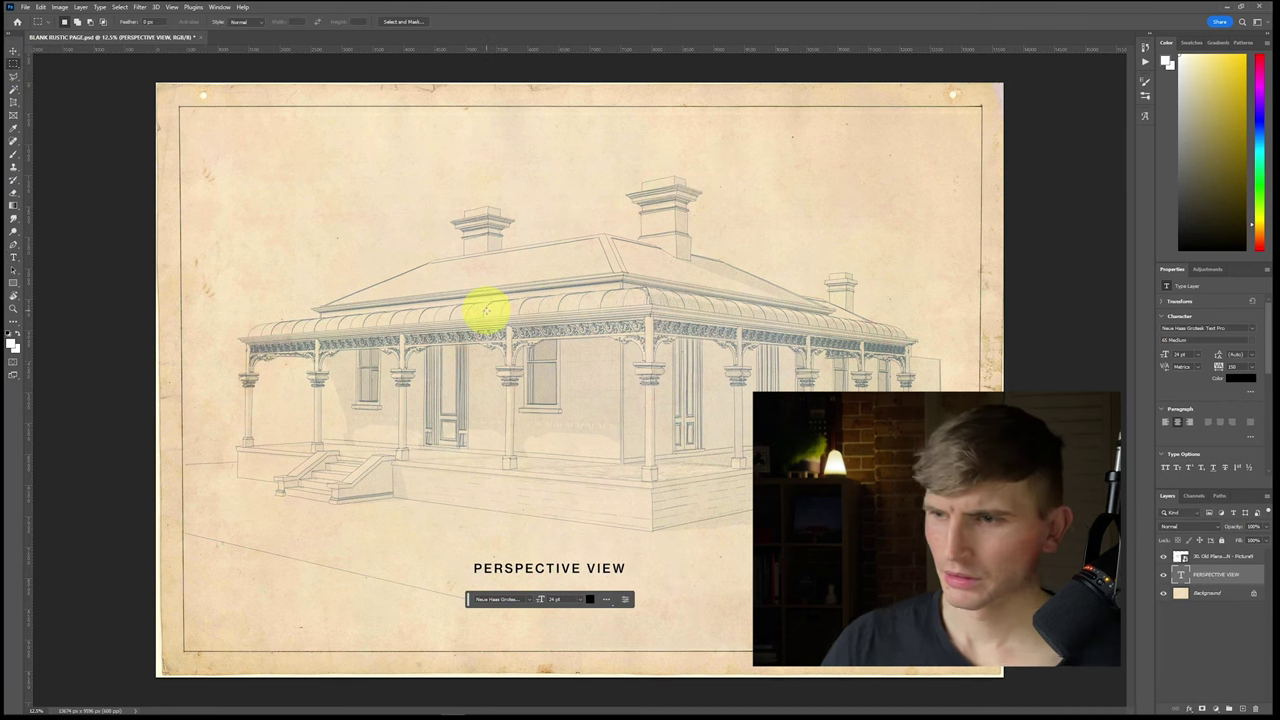
# Step: Move the "PERSPECTIVE VIEW" title slightly down and to the right, under the house's front corner
pyautogui.press('v')
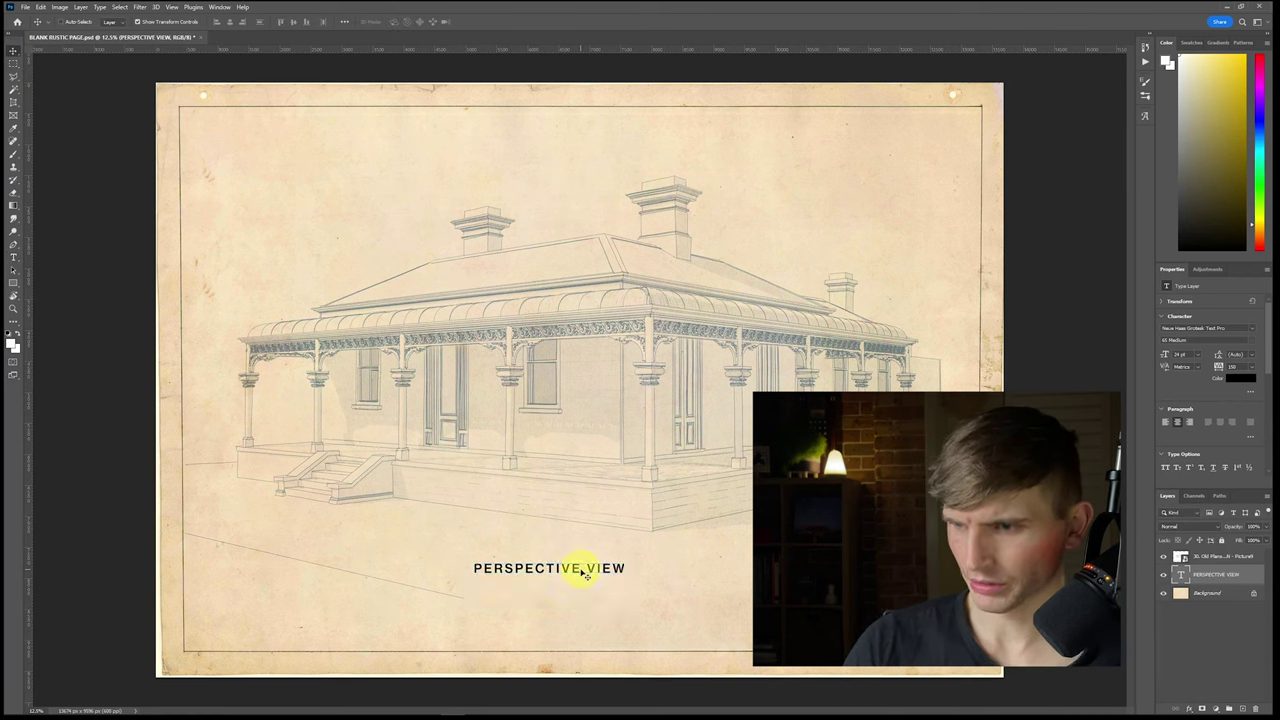
pyautogui.moveTo(581, 571); pyautogui.dragTo(633, 585)
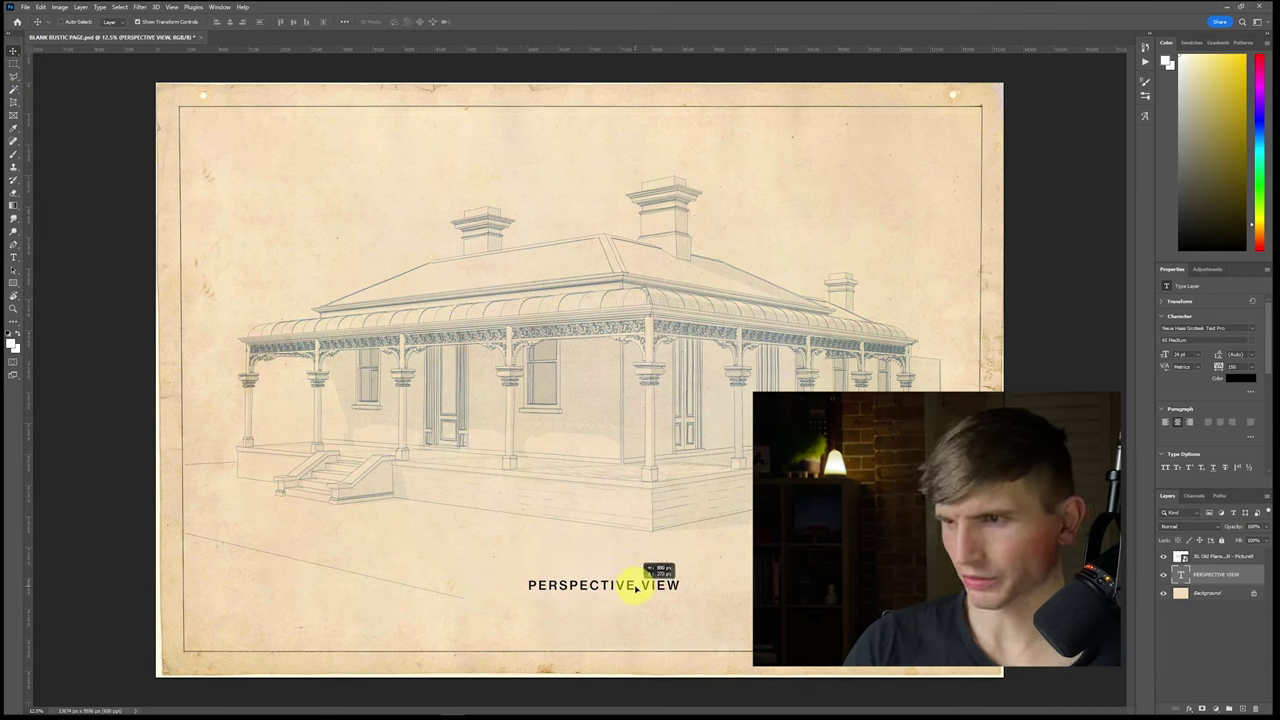
pyautogui.doubleClick(604, 585)
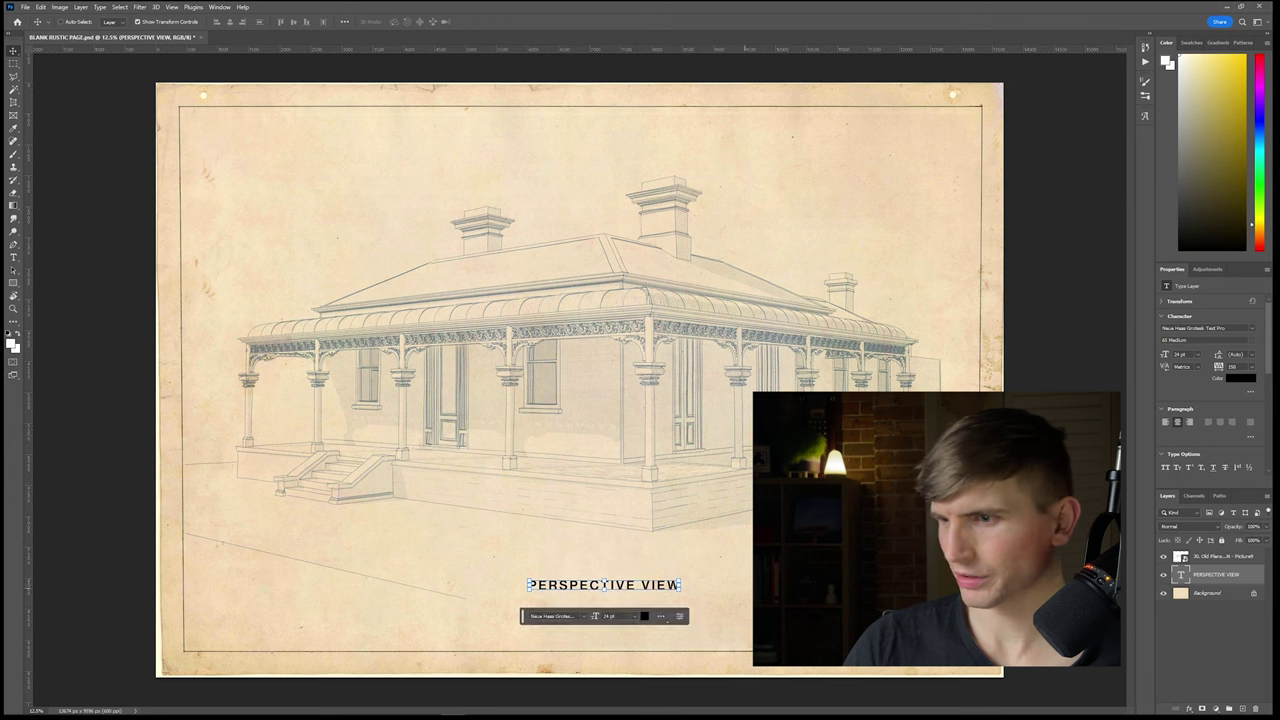
# Step: Draw a horizontal line about 2655 px long directly under the "PERSPECTIVE VIEW" title
pyautogui.rightClick(18, 287)
pyautogui.click(46, 320)
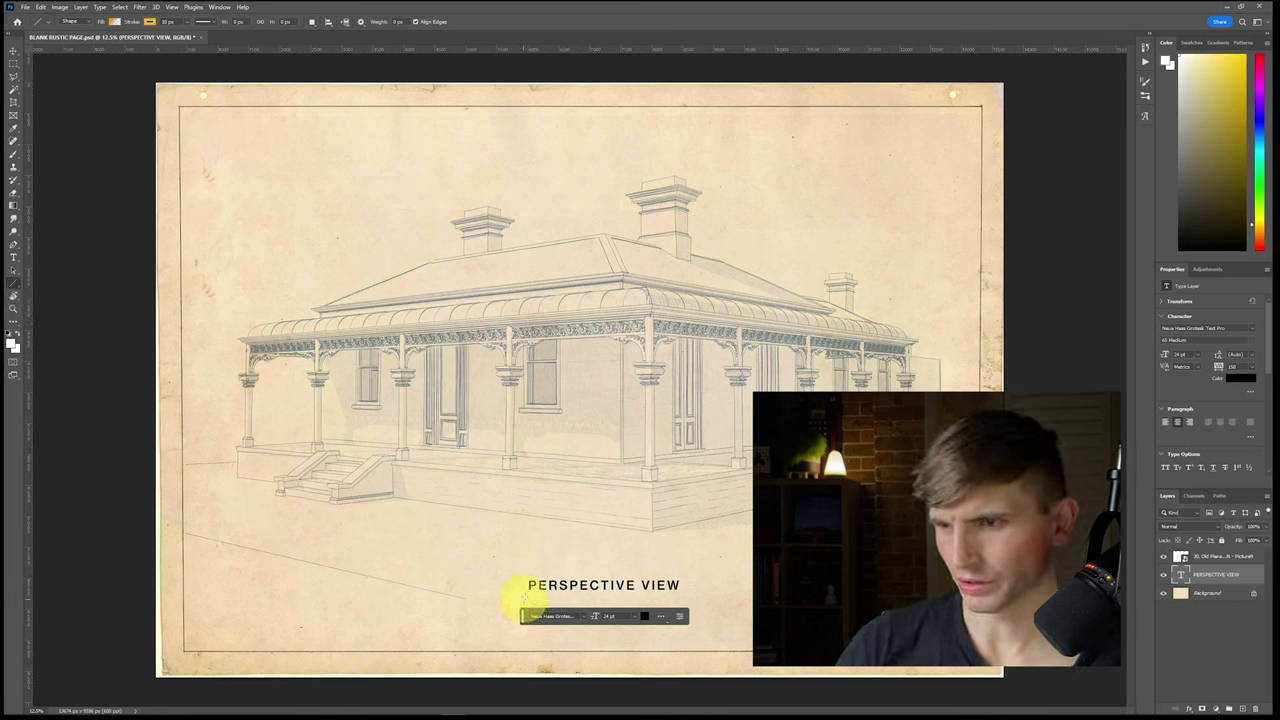
pyautogui.moveTo(687, 596); pyautogui.dragTo(523, 605)
# Step: Give the underline a black stroke and no fill
pyautogui.click(1192, 373)
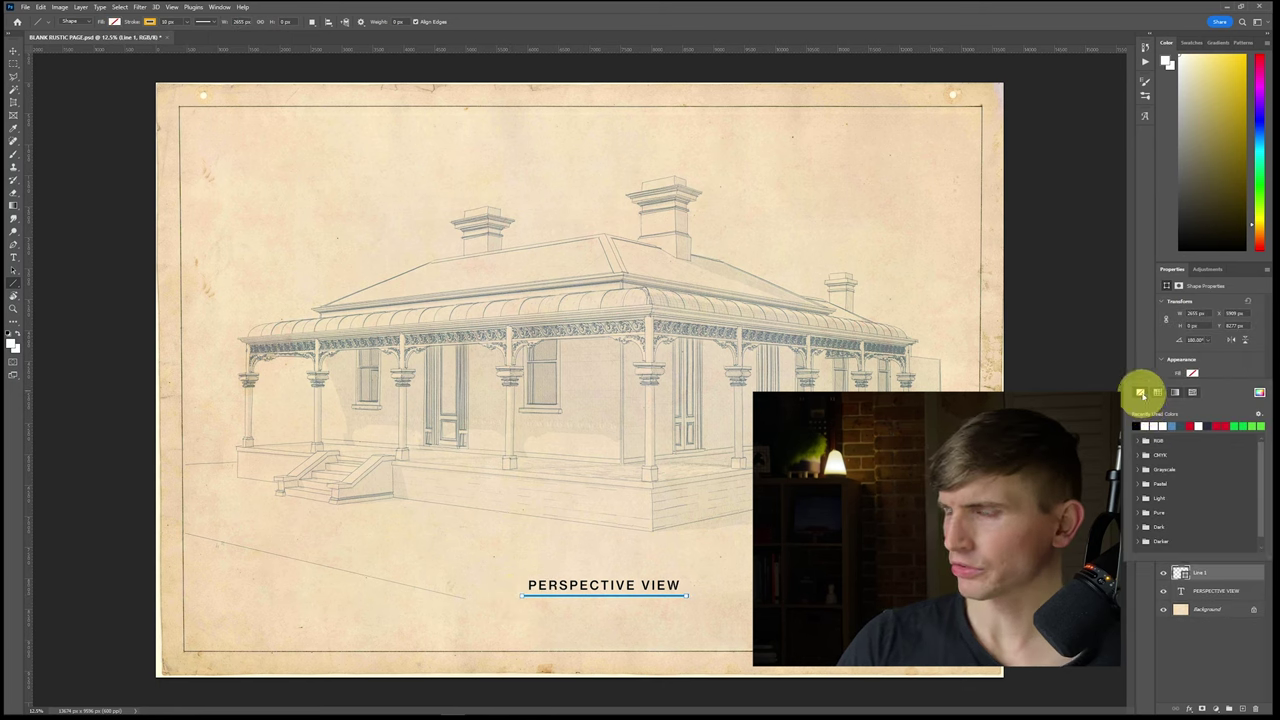
pyautogui.click(1136, 426)
pyautogui.click(1207, 373)
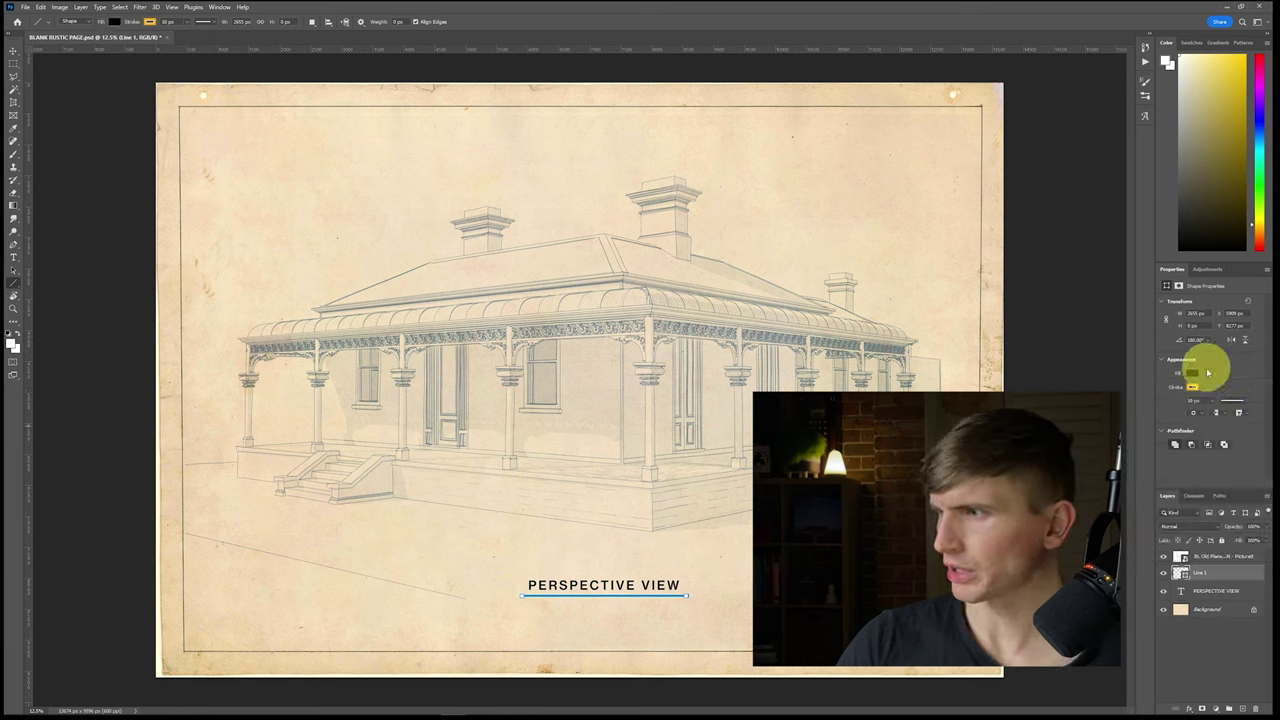
pyautogui.click(1192, 387)
pyautogui.click(1137, 440)
pyautogui.click(1192, 373)
pyautogui.click(1140, 392)
pyautogui.click(1192, 387)
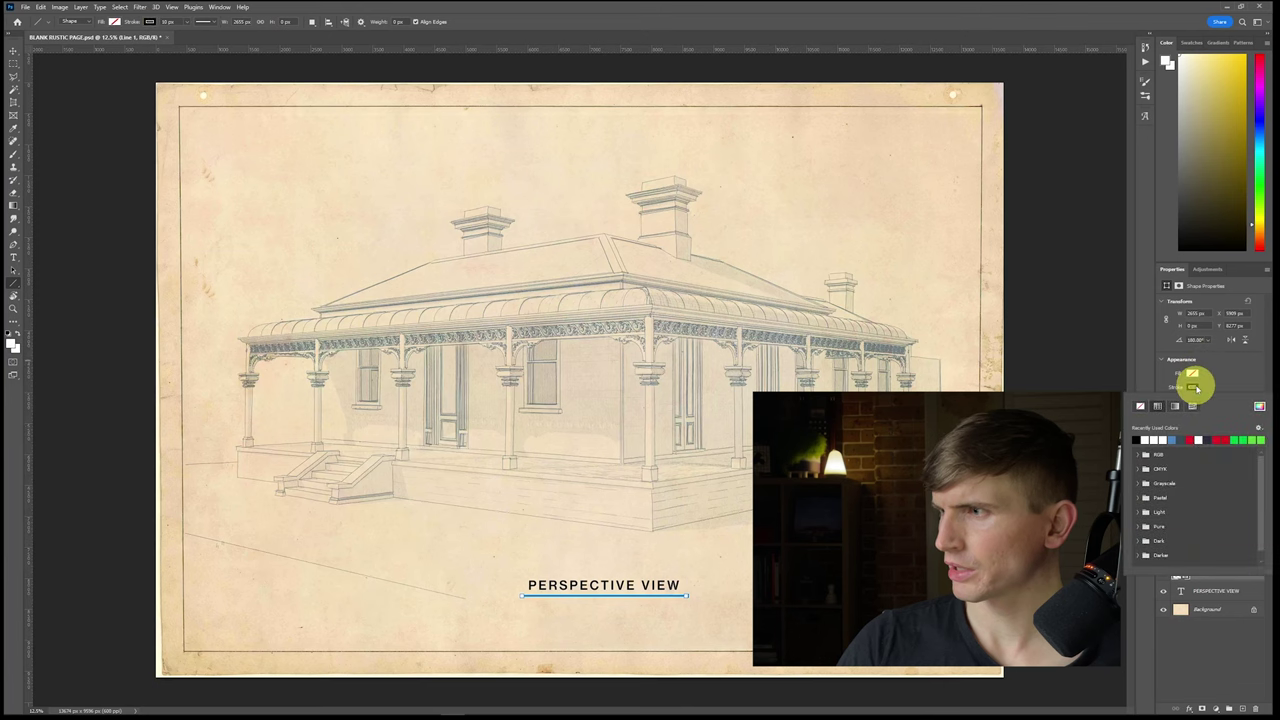
pyautogui.click(1213, 384)
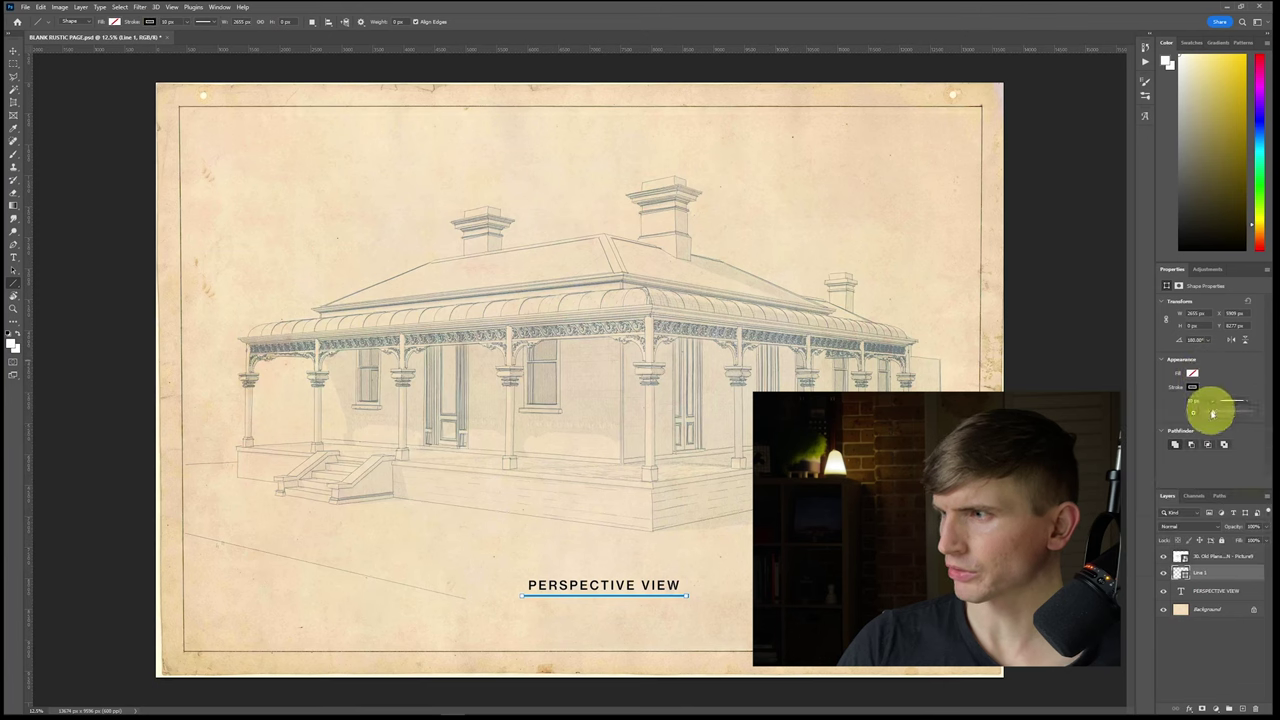
# Step: Reduce the underline's stroke width to 0.81 px and change its stroke alignment
pyautogui.moveTo(1212, 412); pyautogui.dragTo(1209, 411)
pyautogui.click(1194, 388)
pyautogui.click(1221, 388)
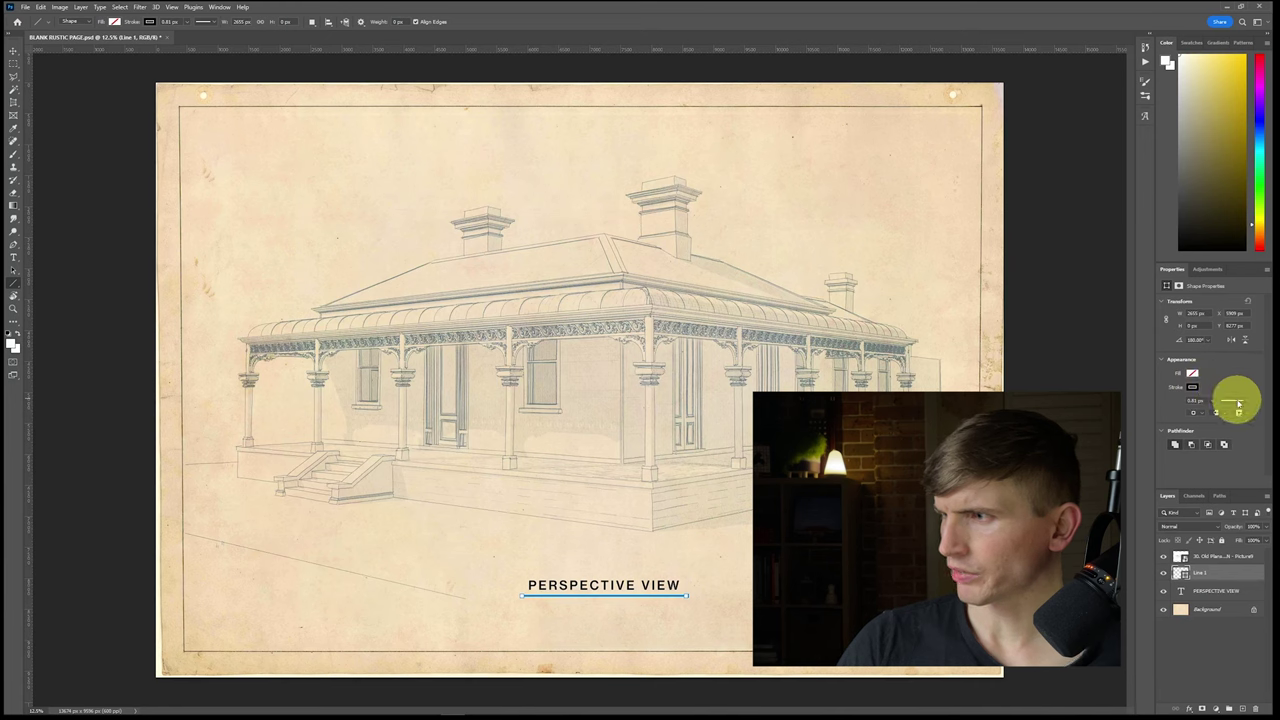
pyautogui.click(1202, 413)
pyautogui.click(1198, 432)
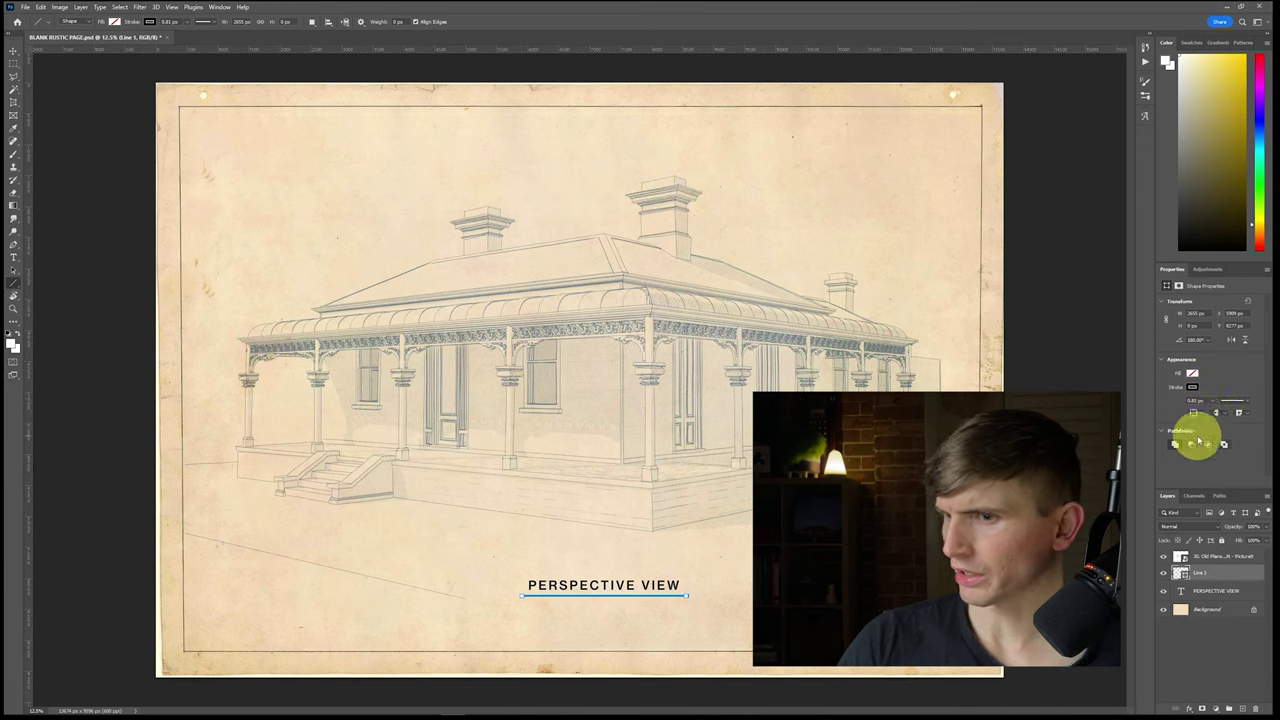
pyautogui.click(14, 63)
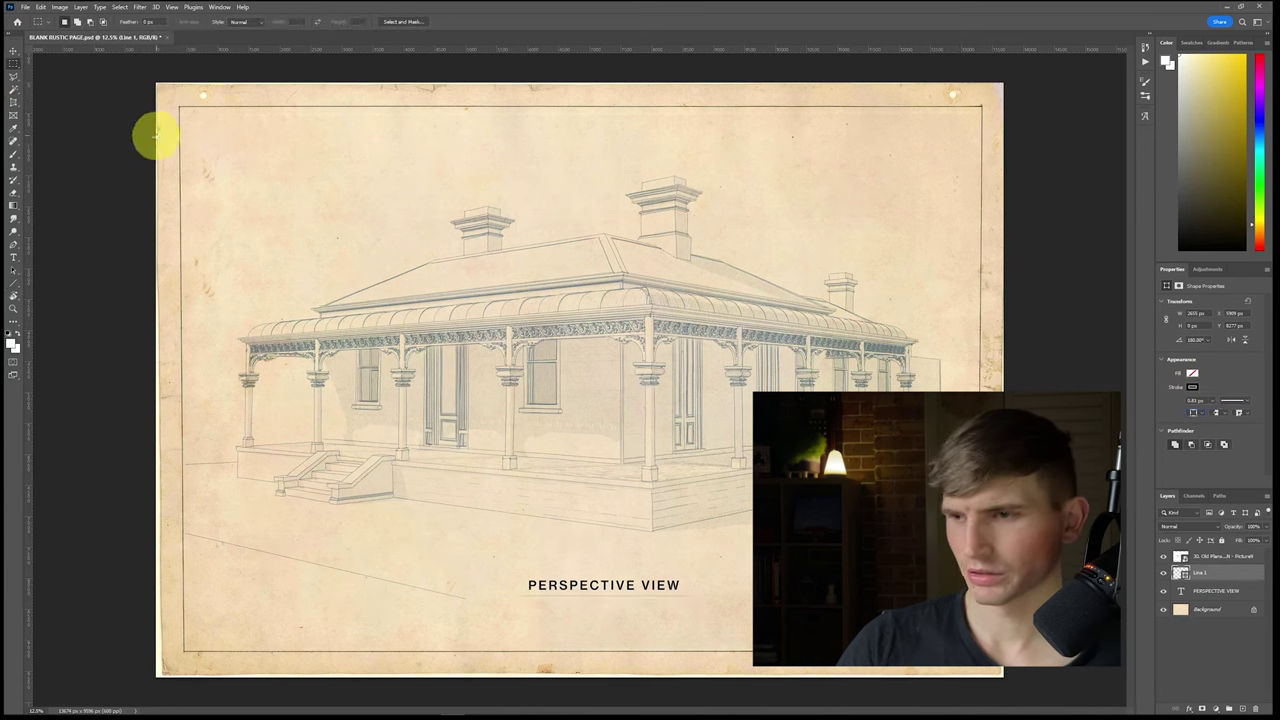
# Step: Increase the underline's stroke width so the line becomes clearly thicker beneath the title
pyautogui.click(1222, 412)
pyautogui.moveTo(1222, 412); pyautogui.dragTo(1216, 412)
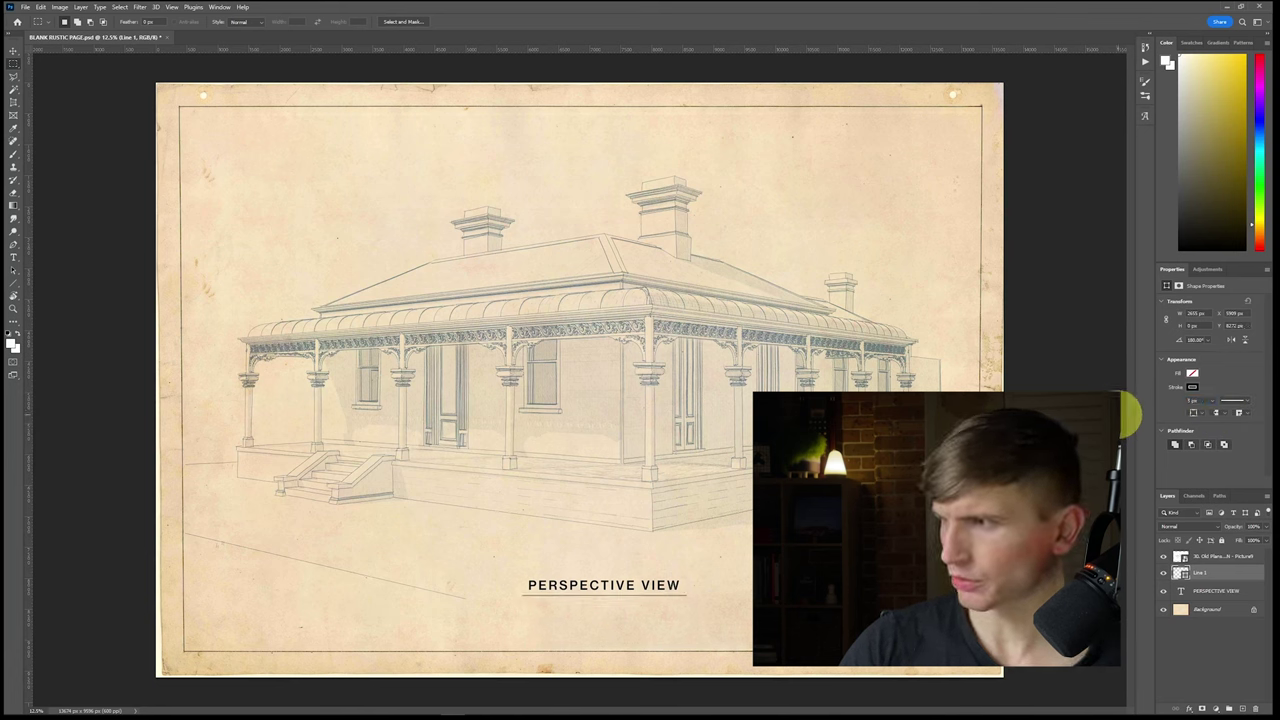
pyautogui.moveTo(1201, 401); pyautogui.dragTo(1101, 386)
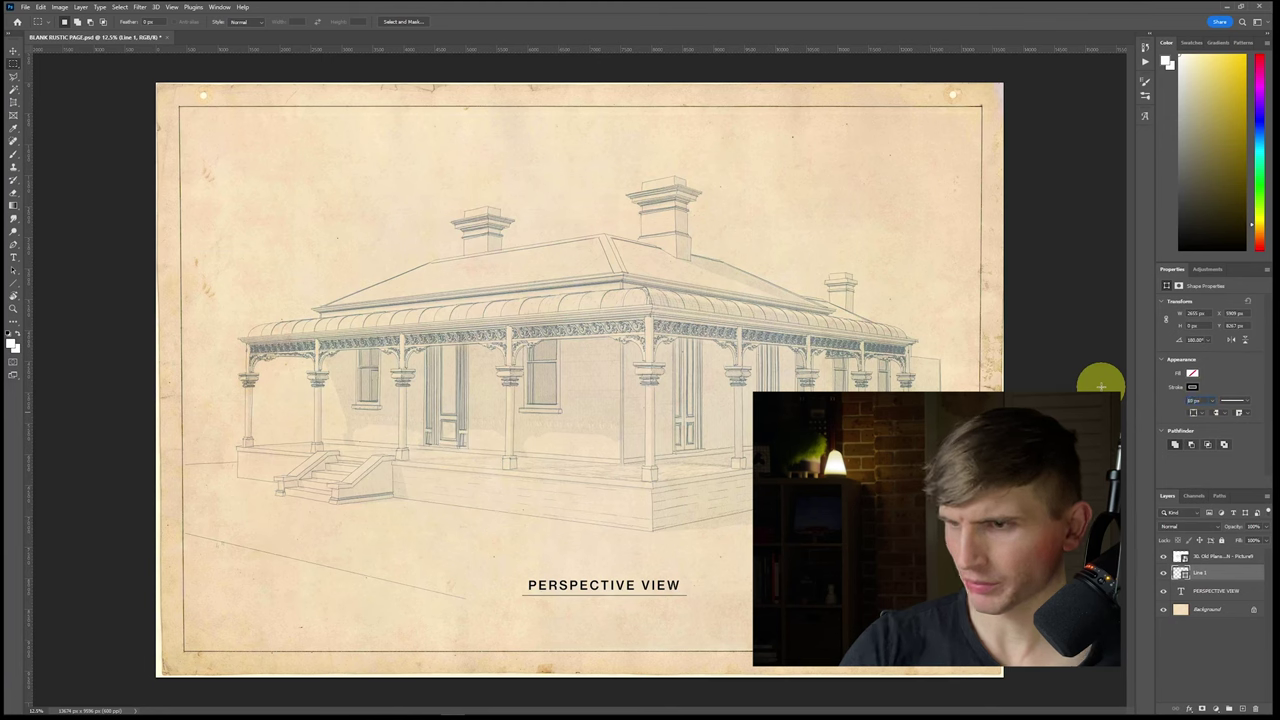
pyautogui.press('Return')
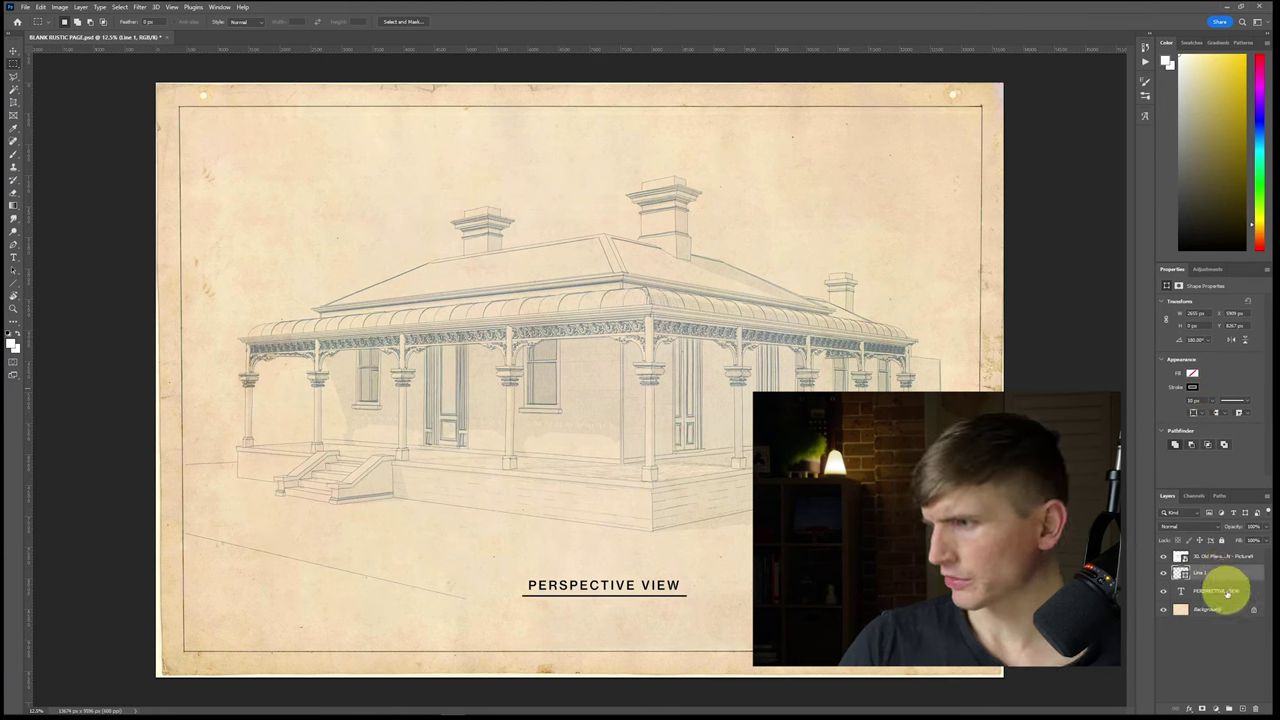
# Step: Set the blend mode of the underline and the title text layers to Linear Burn
pyautogui.click(1210, 525)
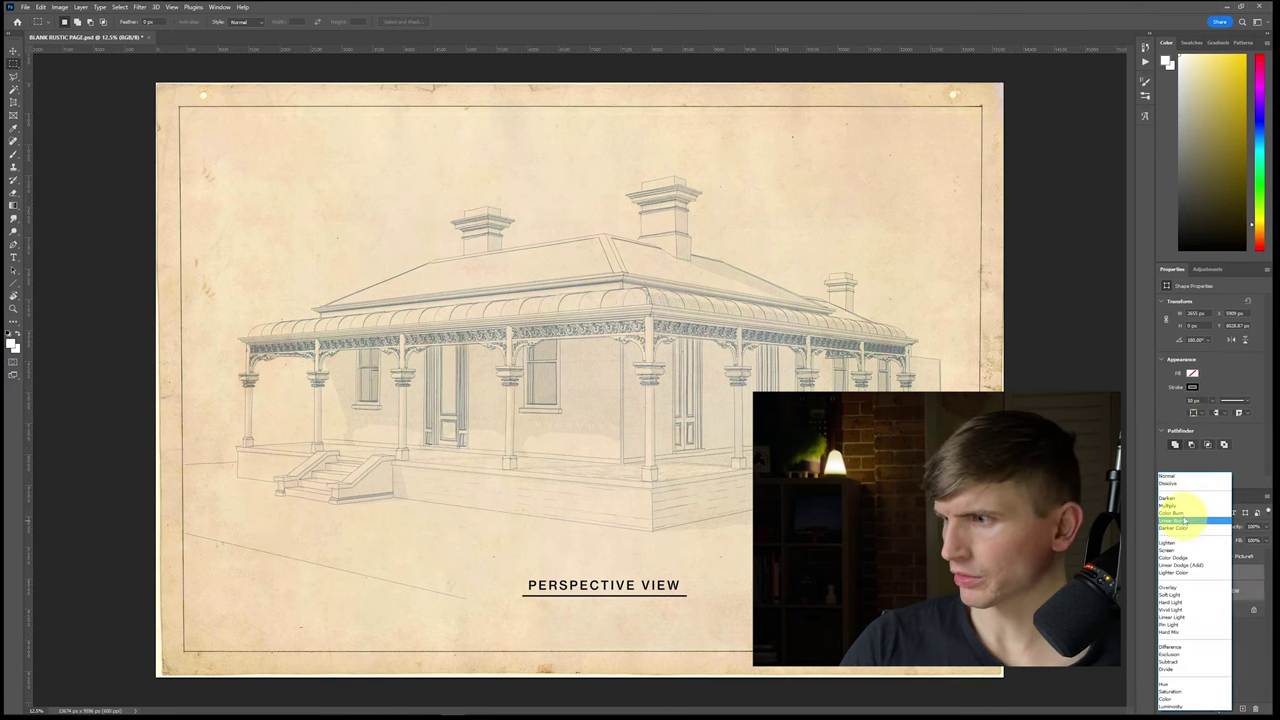
pyautogui.click(1185, 521)
pyautogui.click(1215, 590)
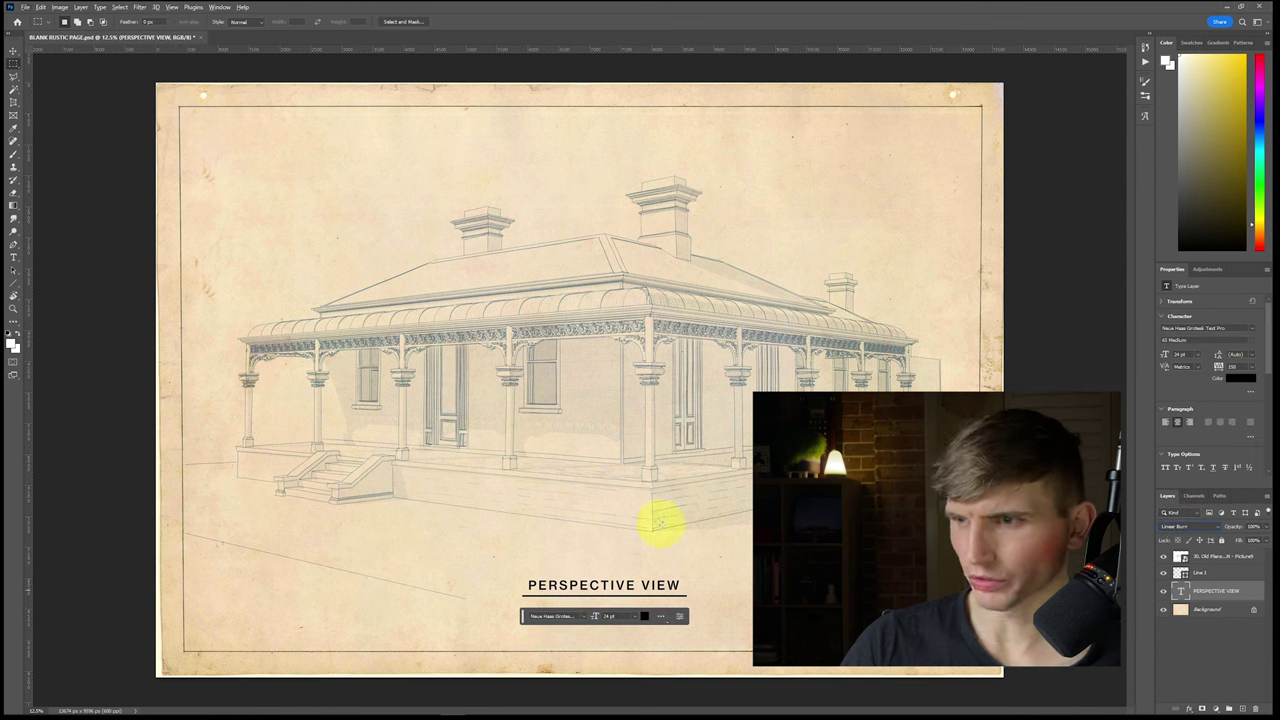
# Step: Recolor the whole "PERSPECTIVE VIEW" title with a light grey sampled from the house drawing
pyautogui.keyDown('alt'); pyautogui.scroll(5, 656, 560); pyautogui.keyUp('alt')
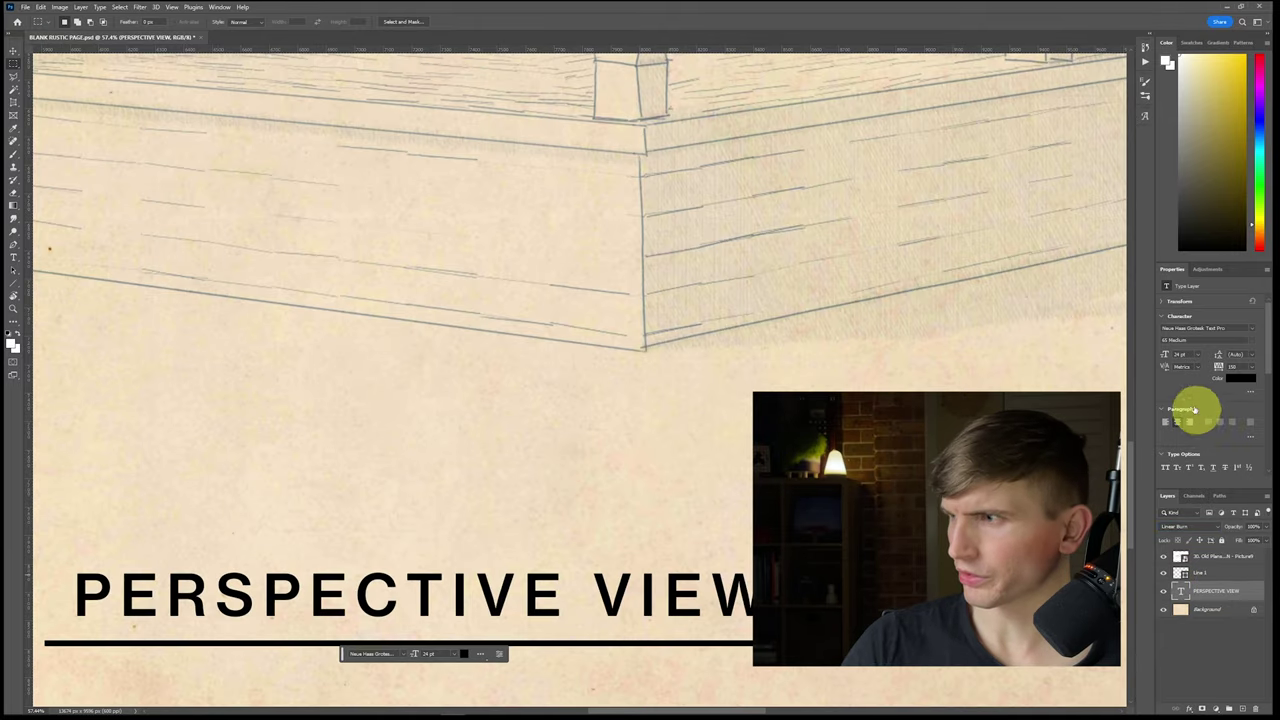
pyautogui.doubleClick(434, 600)
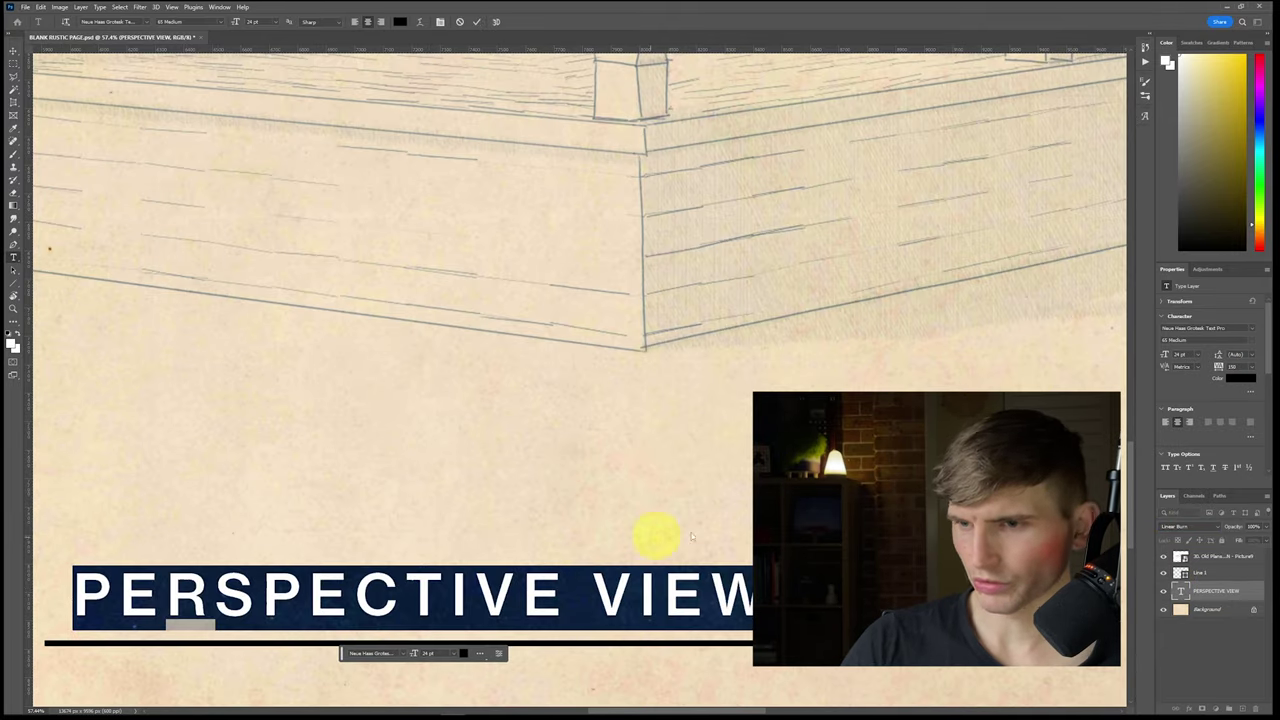
pyautogui.click(1237, 378)
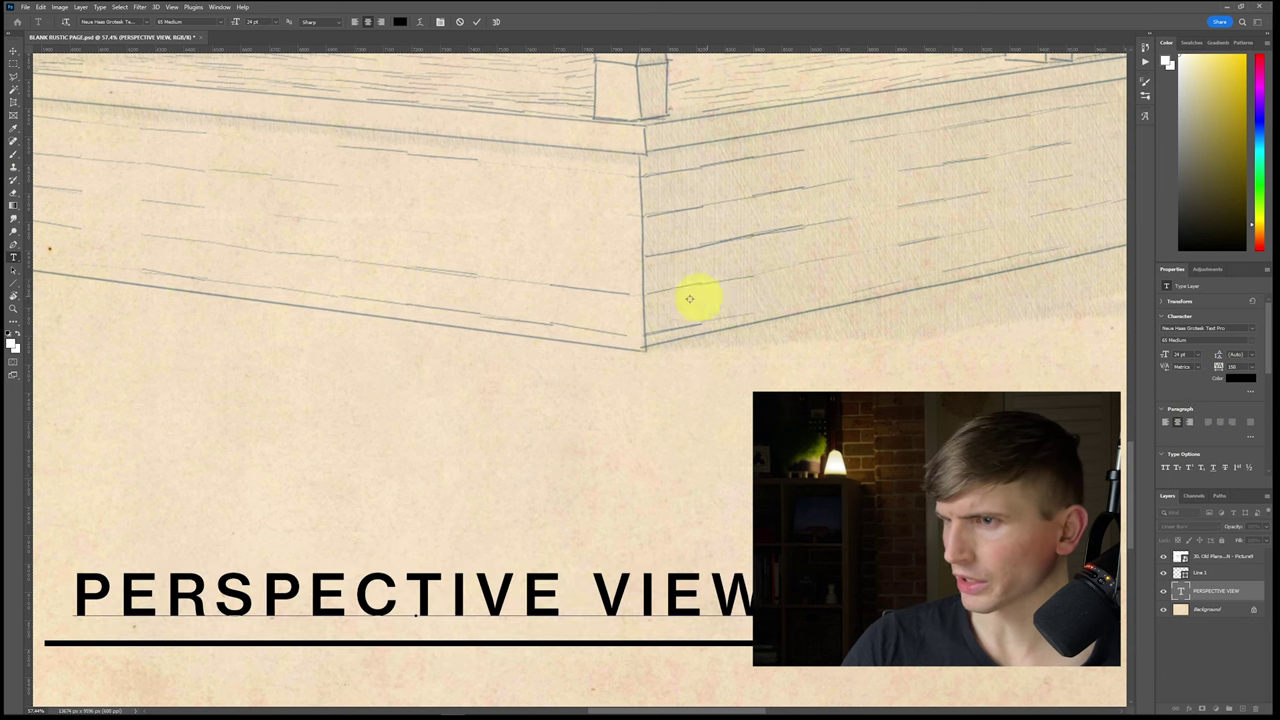
pyautogui.click(570, 342)
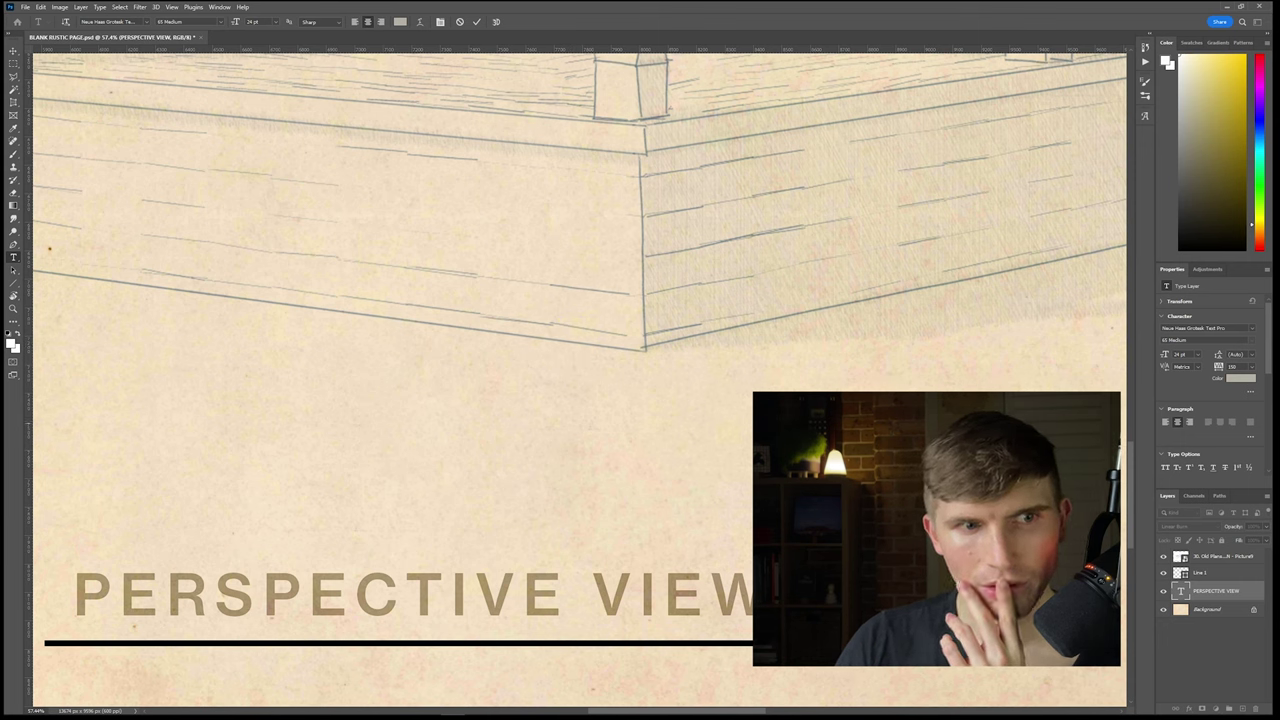
pyautogui.click(331, 457)
# Step: Set the "PERSPECTIVE VIEW" text layer's blend mode back to Normal and fit the whole page in view
pyautogui.click(1200, 526)
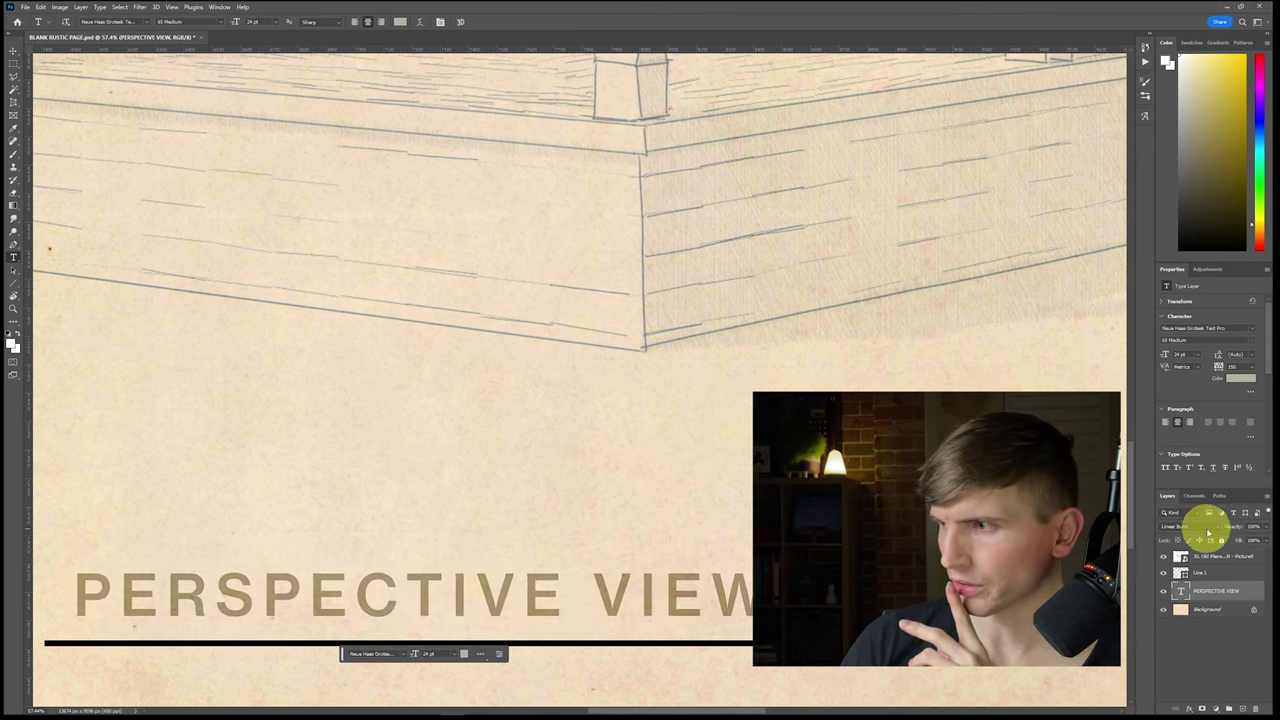
pyautogui.click(1205, 526)
pyautogui.click(1175, 479)
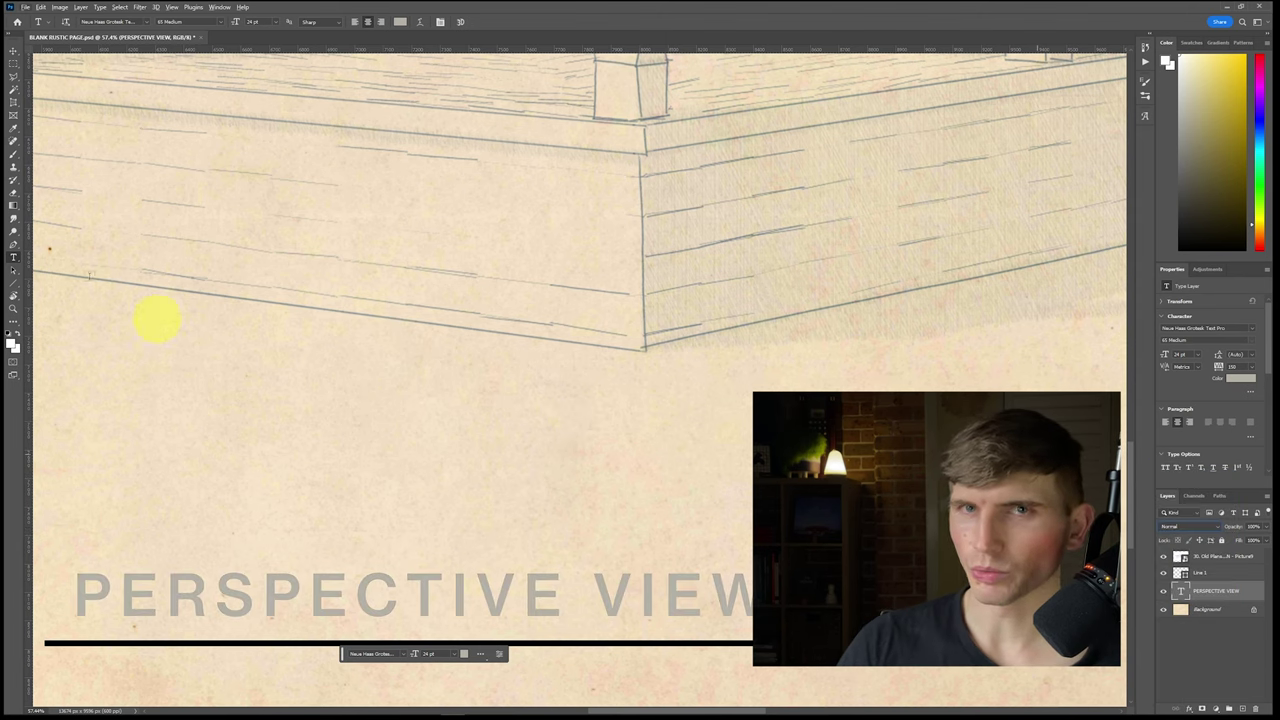
pyautogui.click(13, 63)
pyautogui.hotkey('ctrl', '0')
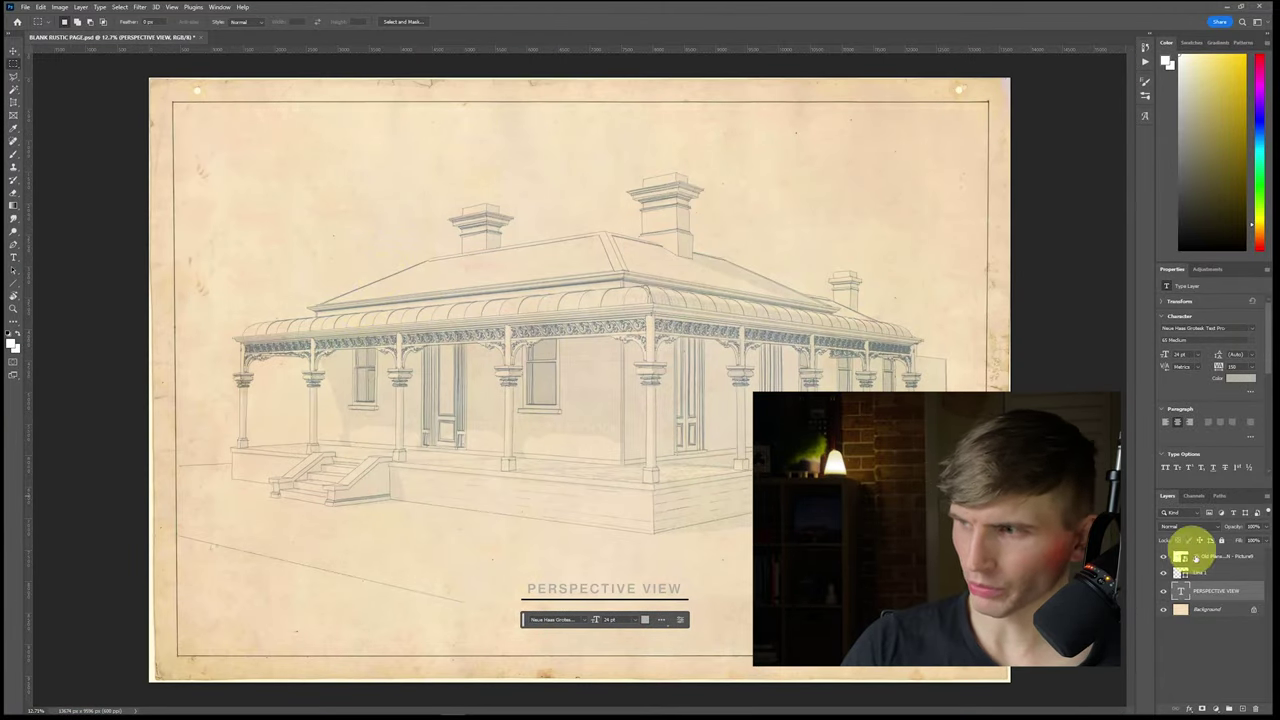
# Step: Recolor the whole "PERSPECTIVE VIEW" title with a darker grey sampled from the house drawing
pyautogui.press('t')
pyautogui.click(611, 593)
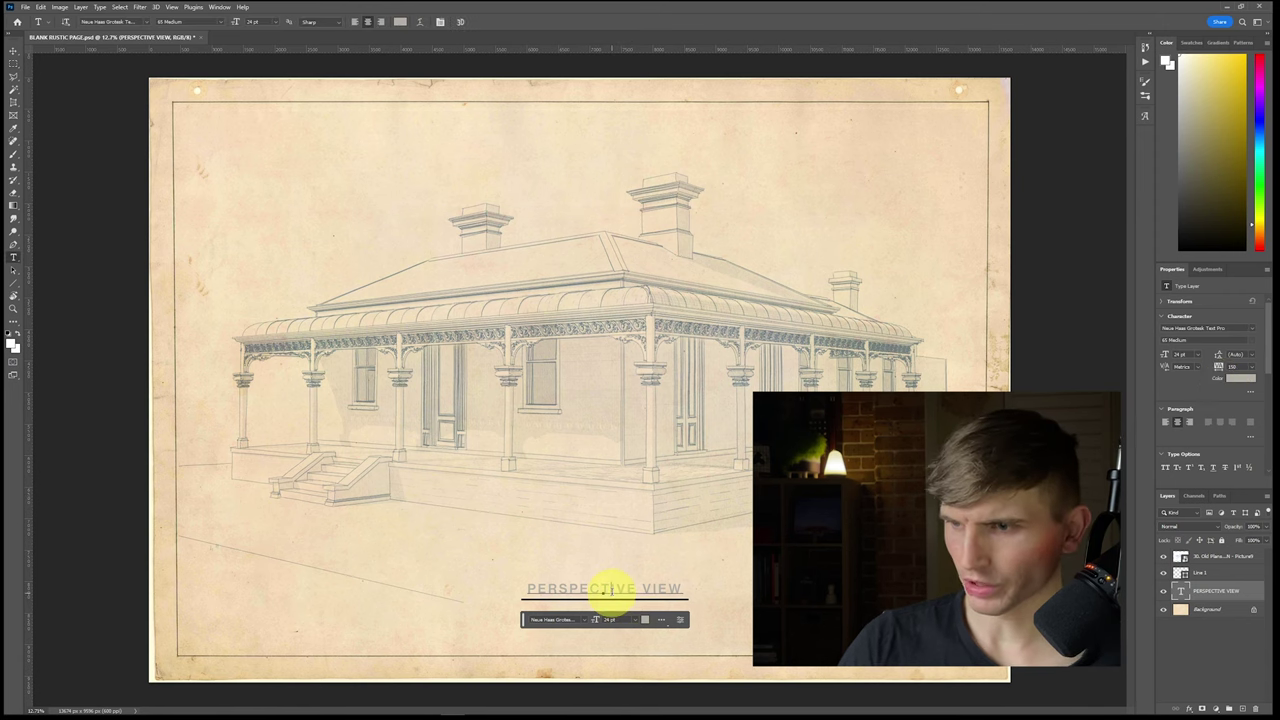
pyautogui.hotkey('ctrl', 'a')
pyautogui.click(1232, 380)
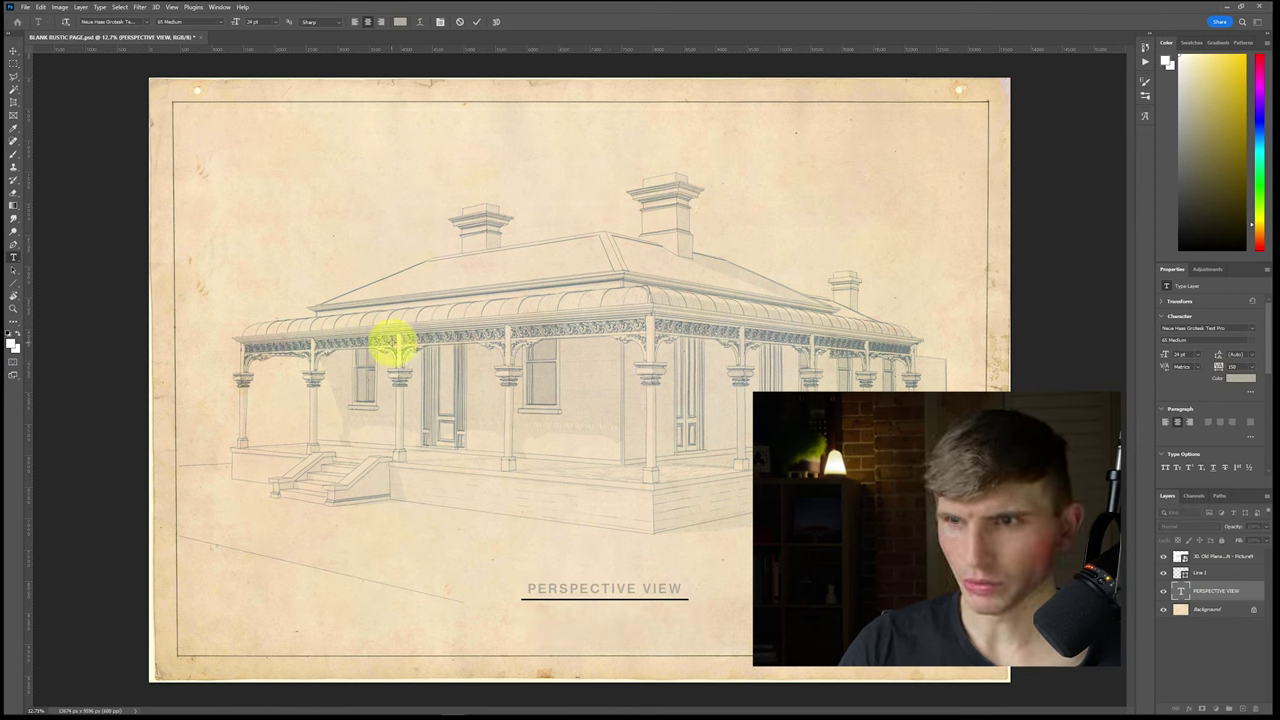
pyautogui.click(400, 21)
pyautogui.click(377, 208)
# Step: Set the underline layer's blend mode to Normal and recolor its stroke with the recently used grey
pyautogui.click(1200, 573)
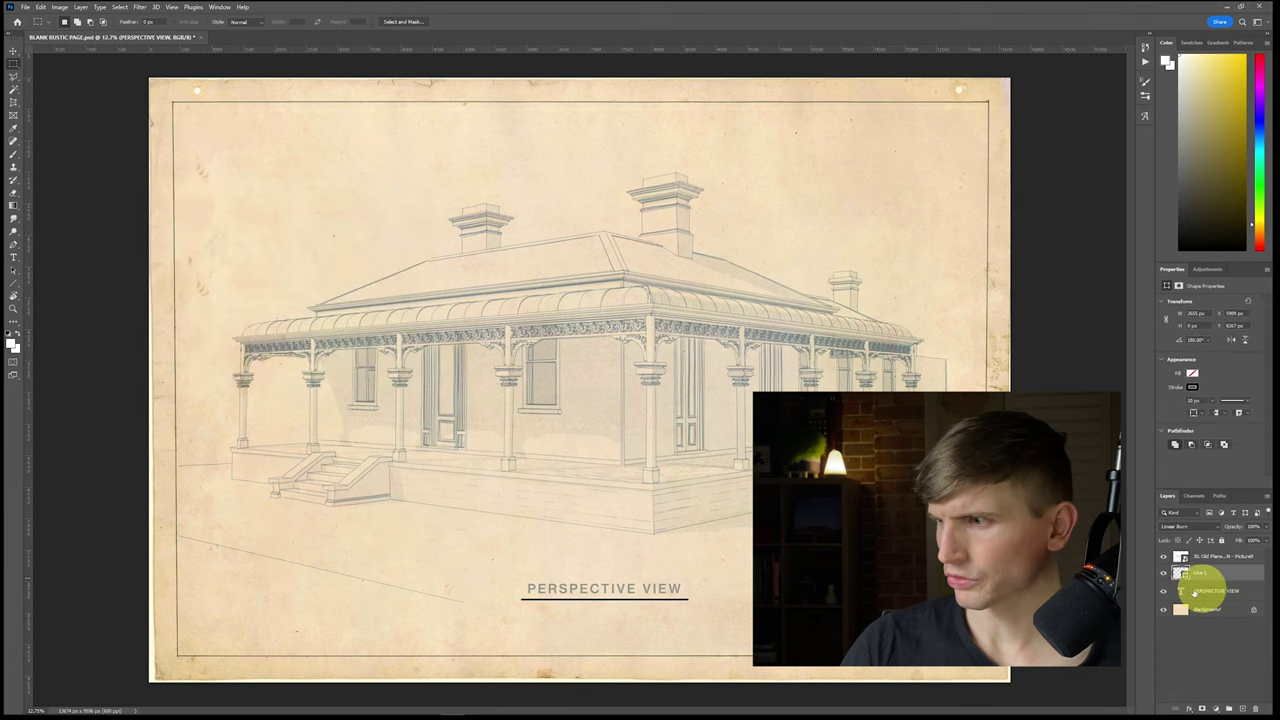
pyautogui.press('m')
pyautogui.keyDown('alt'); pyautogui.scroll(5, 643, 614); pyautogui.keyUp('alt')
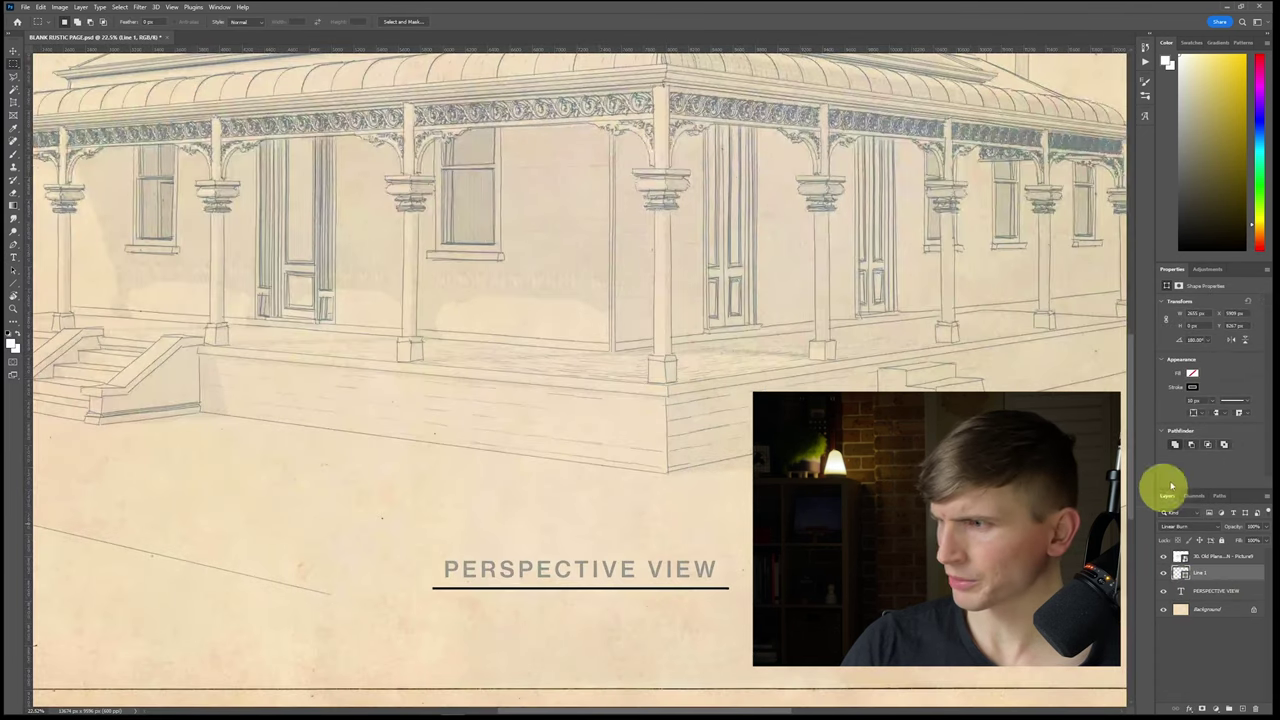
pyautogui.click(1175, 526)
pyautogui.click(1172, 478)
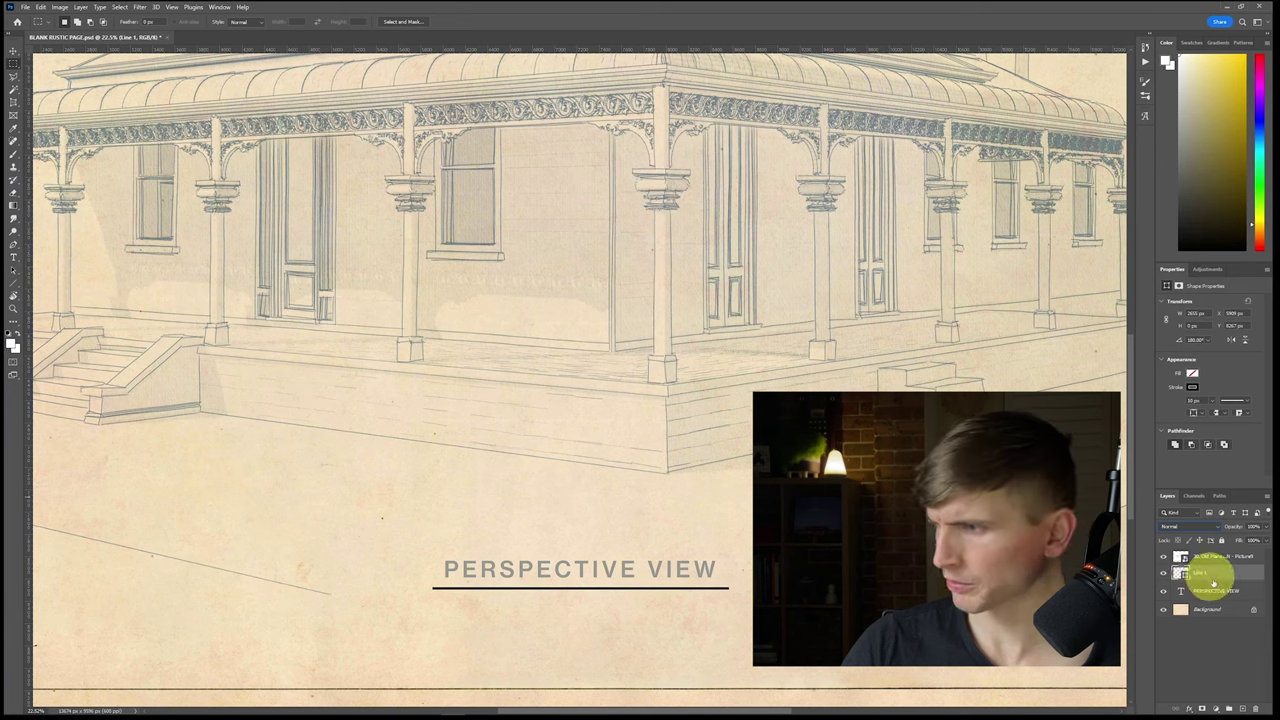
pyautogui.click(1192, 387)
pyautogui.click(1138, 440)
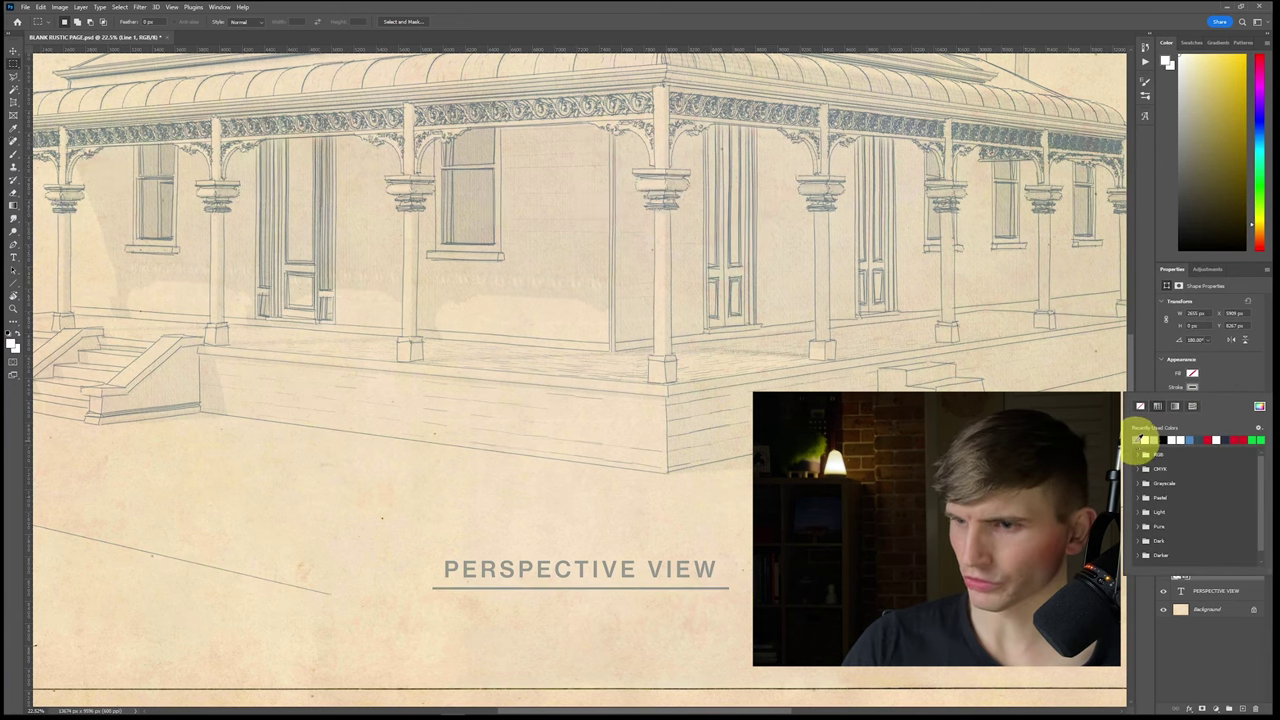
pyautogui.click(1196, 662)
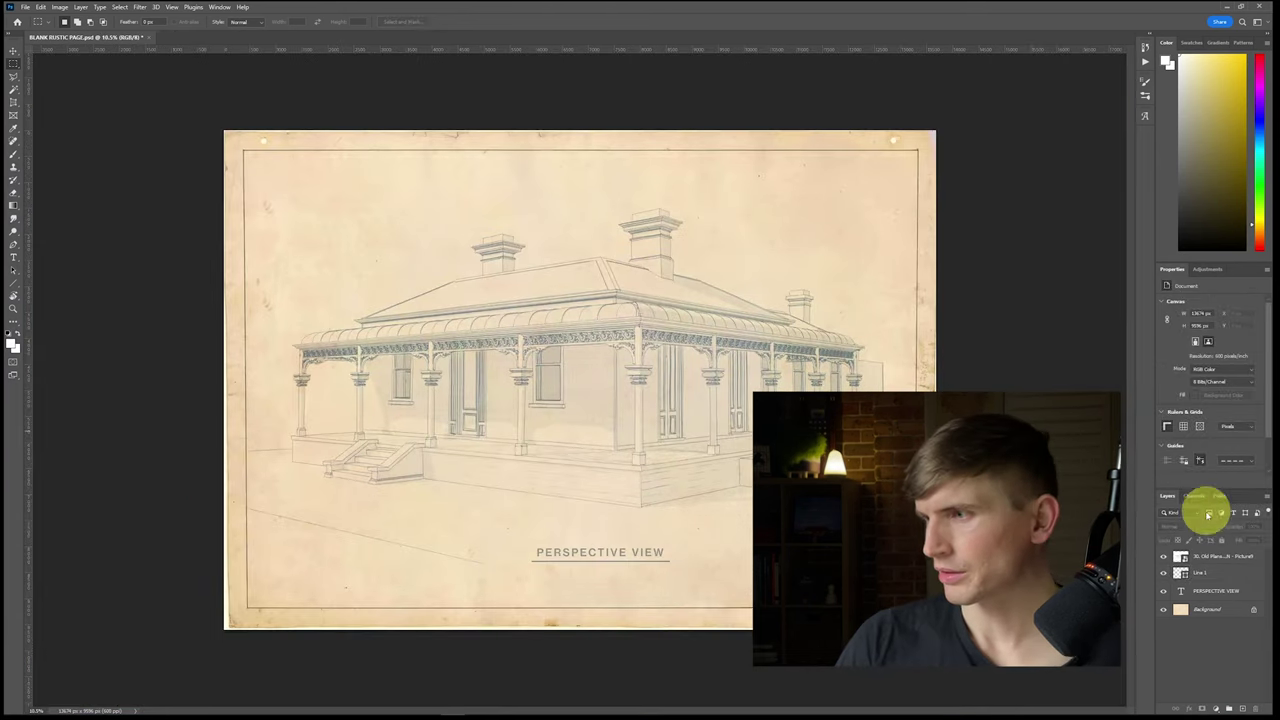
# Step: Duplicate the underline layer and shift the copy slightly below the original line
pyautogui.moveTo(1208, 572); pyautogui.dragTo(1229, 707)
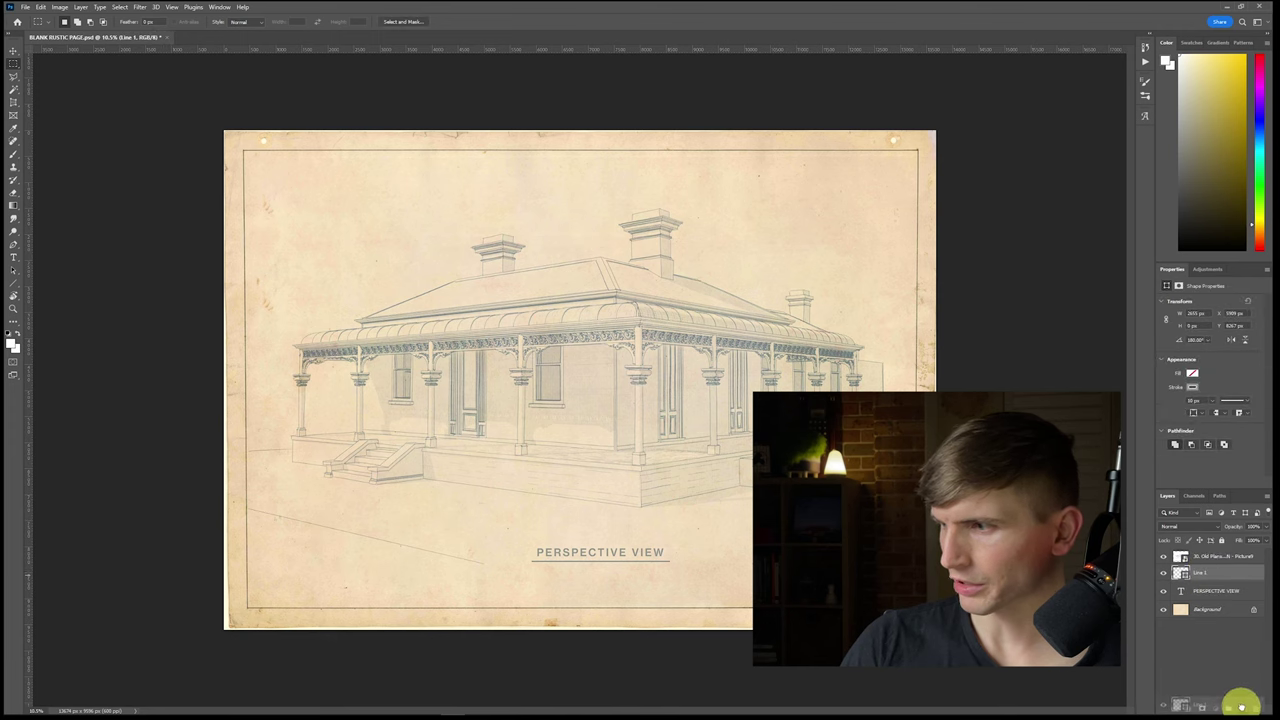
pyautogui.click(14, 50)
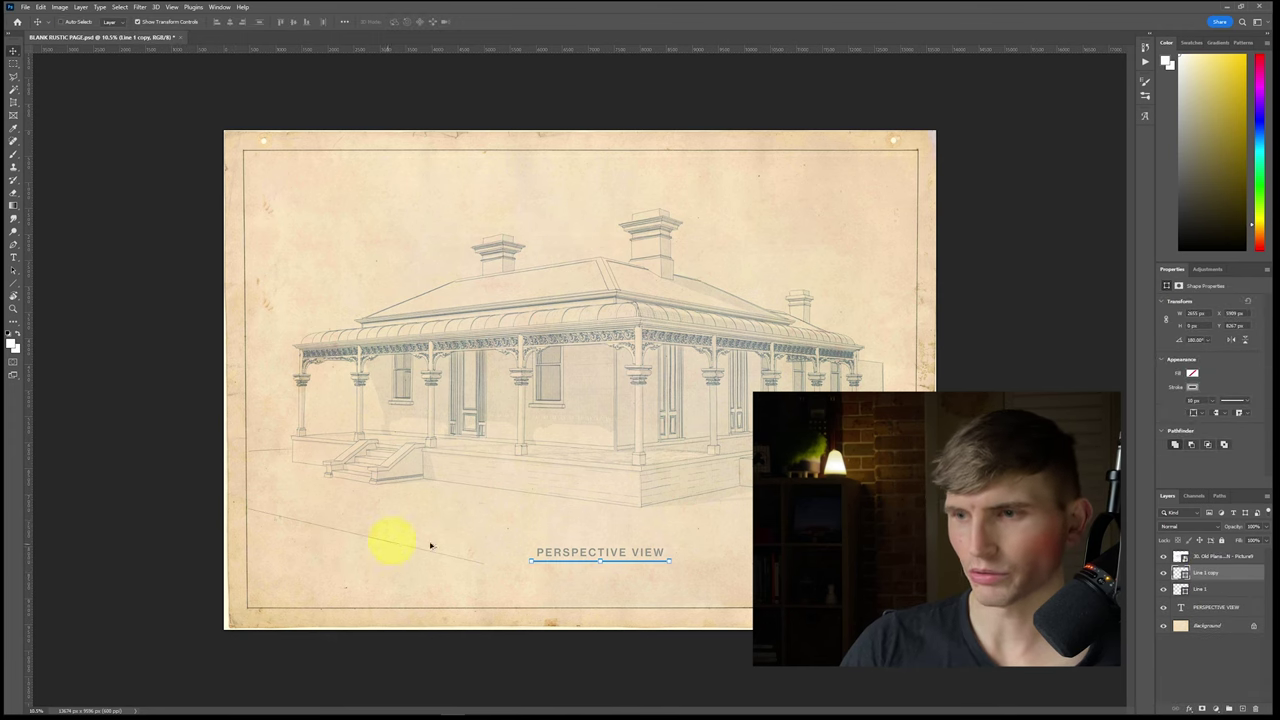
pyautogui.keyDown('alt'); pyautogui.scroll(5, 600, 591); pyautogui.keyUp('alt')
pyautogui.hotkey('shift', 'Down')
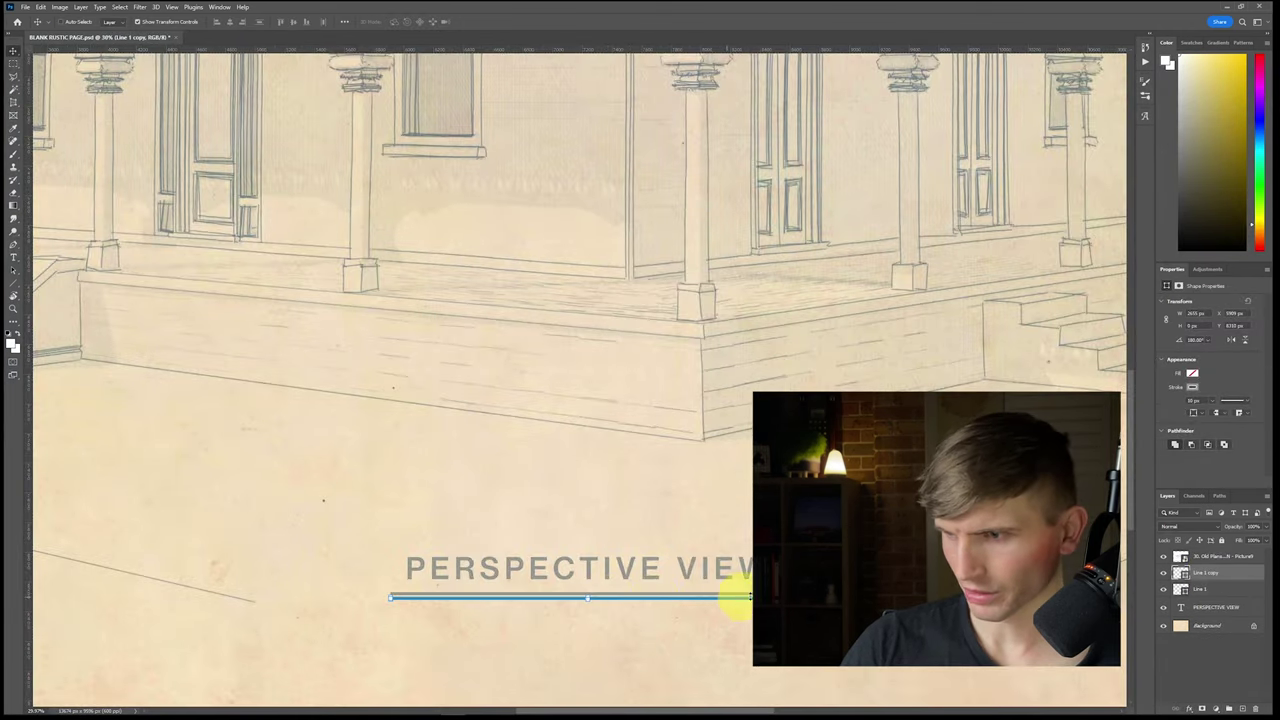
# Step: Shorten the duplicated line slightly at its ends and reduce its stroke width so it is thinner than the original
pyautogui.hotkey('ctrl', 't')
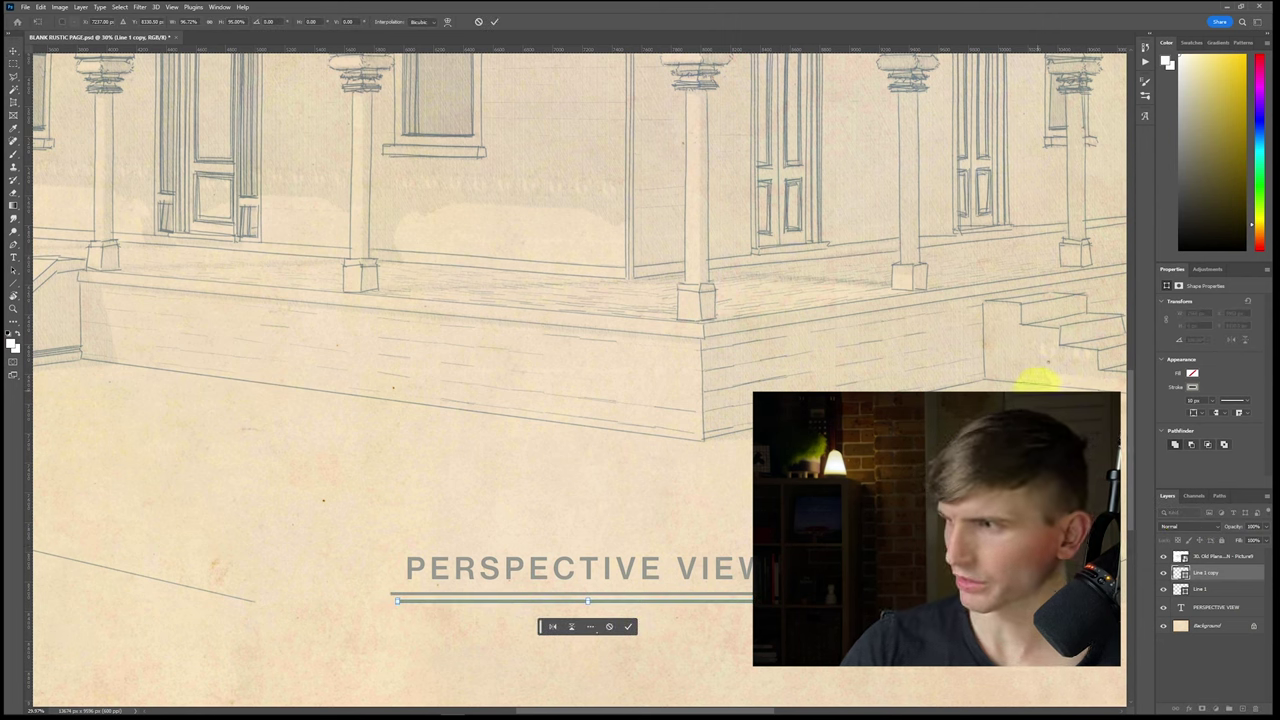
pyautogui.write('5')
pyautogui.moveTo(1196, 402); pyautogui.dragTo(1030, 410)
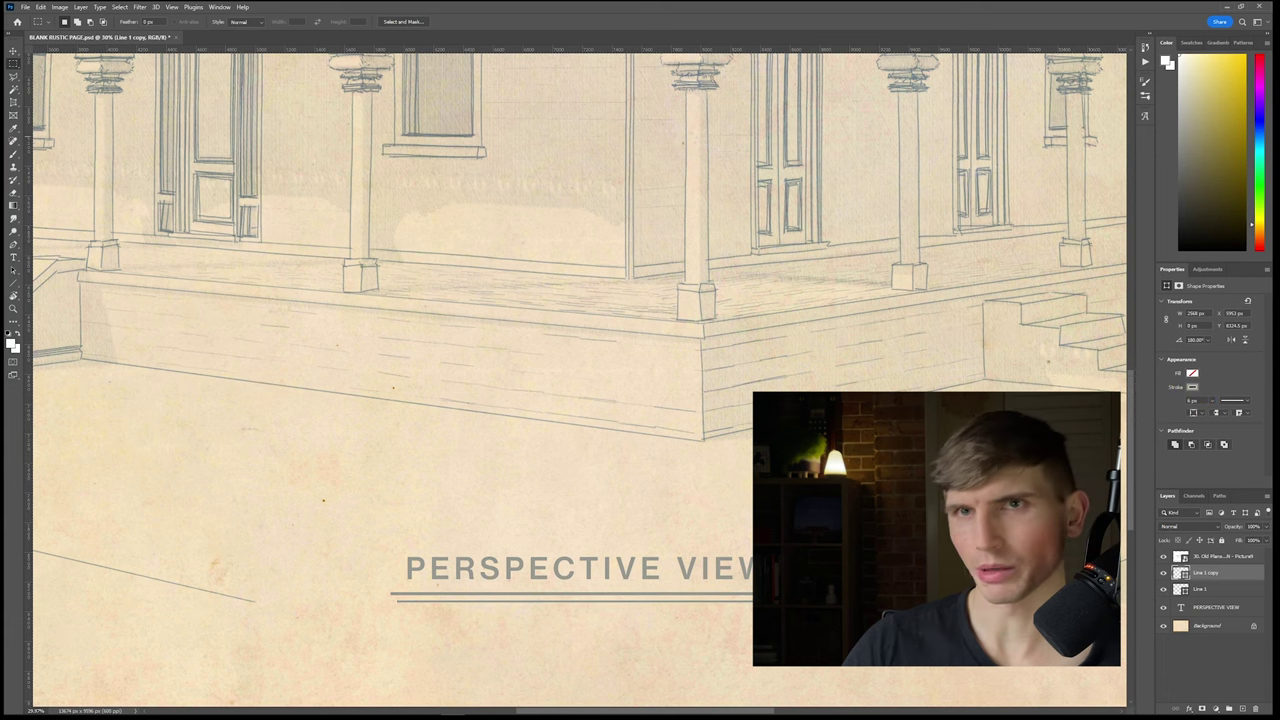
# Step: Move the thin second line up closer to the main underline and save the document
pyautogui.click(16, 52)
pyautogui.hotkey('shift', 'Up')
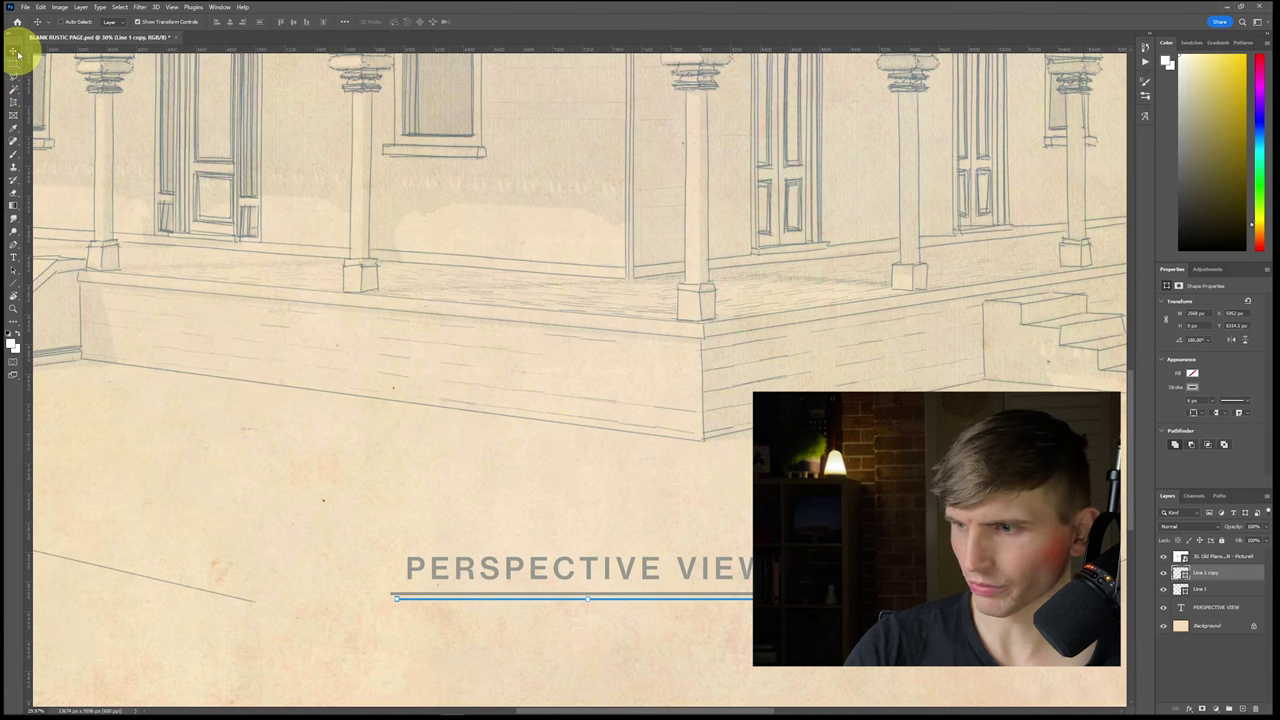
pyautogui.click(15, 63)
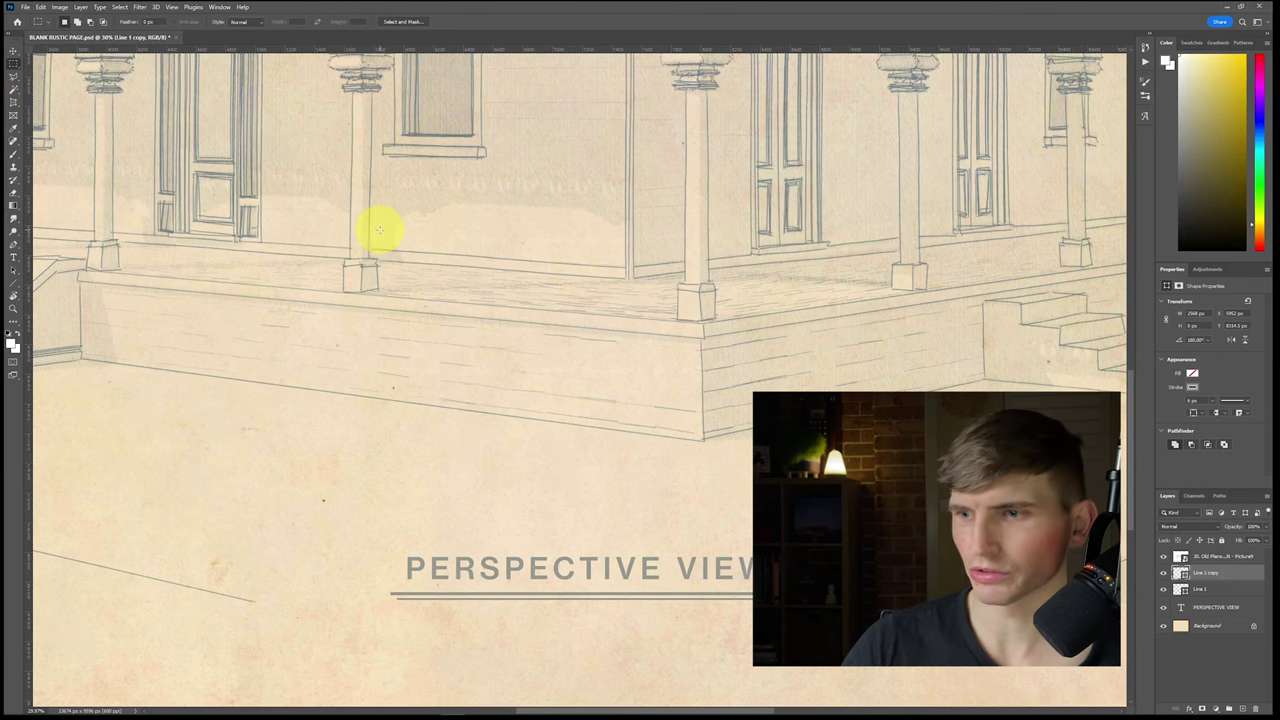
pyautogui.keyDown('alt'); pyautogui.scroll(-5, 483, 284); pyautogui.keyUp('alt')
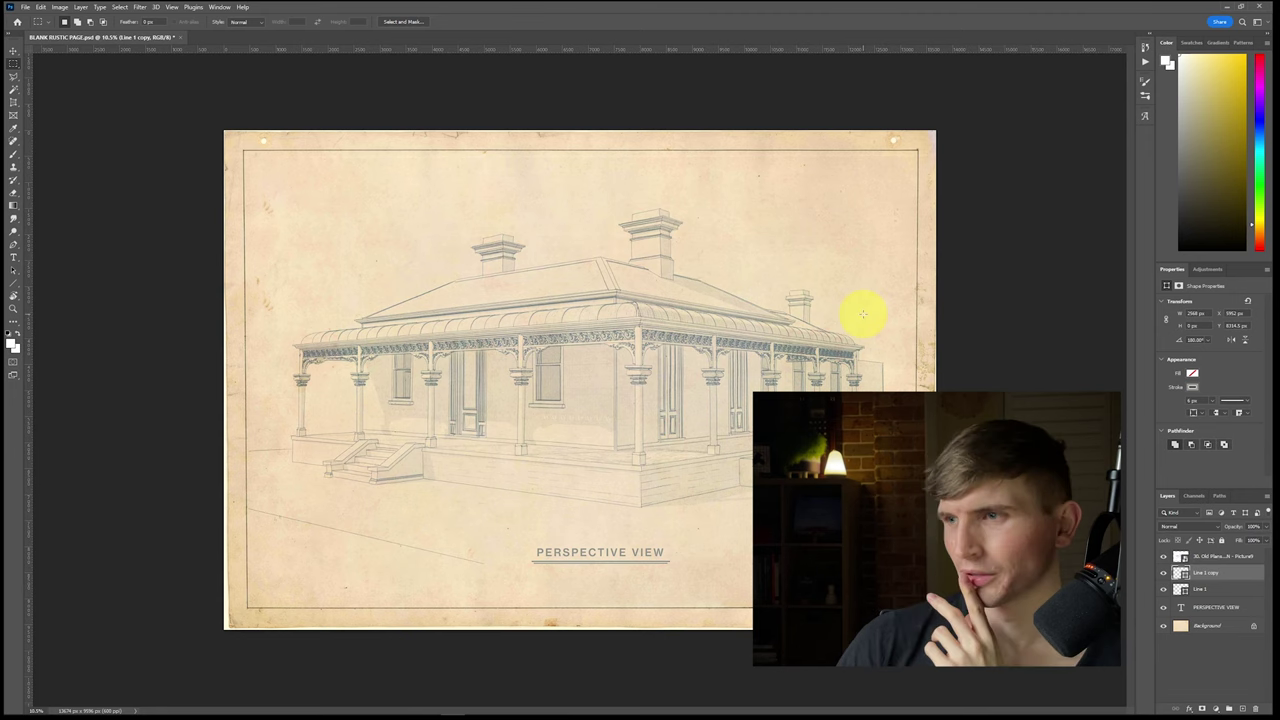
pyautogui.click(25, 7)
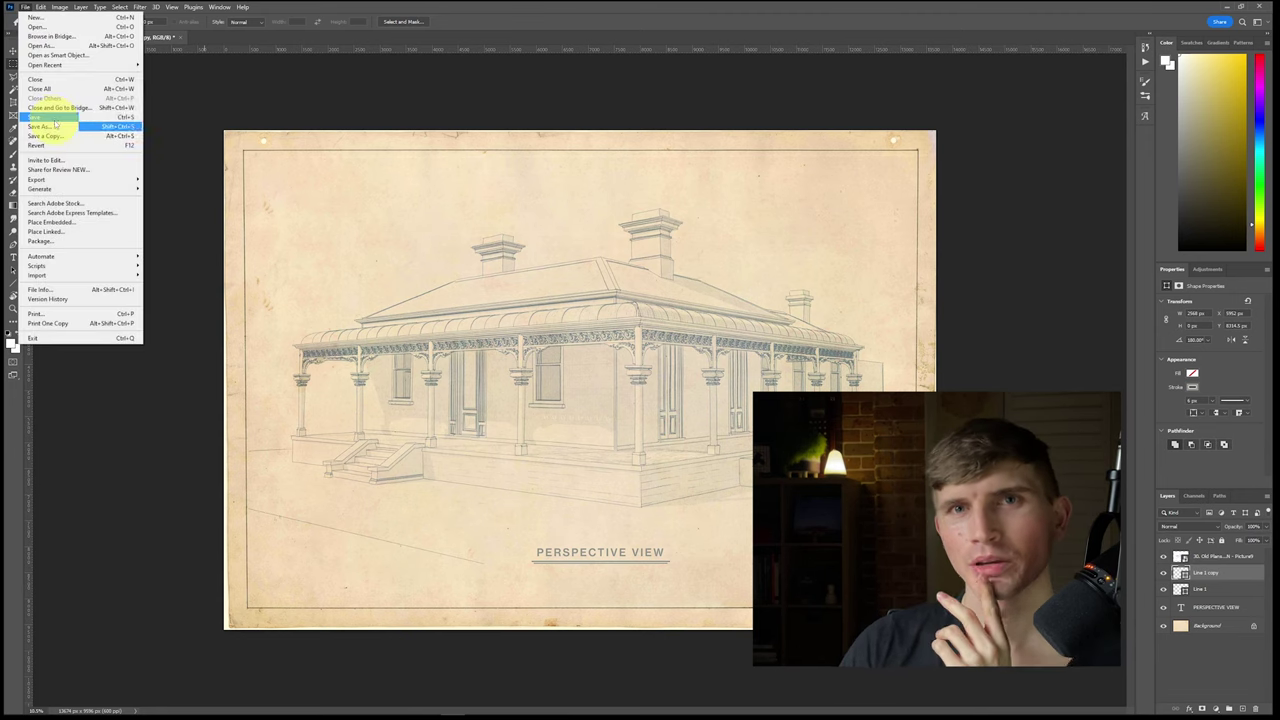
pyautogui.click(50, 117)
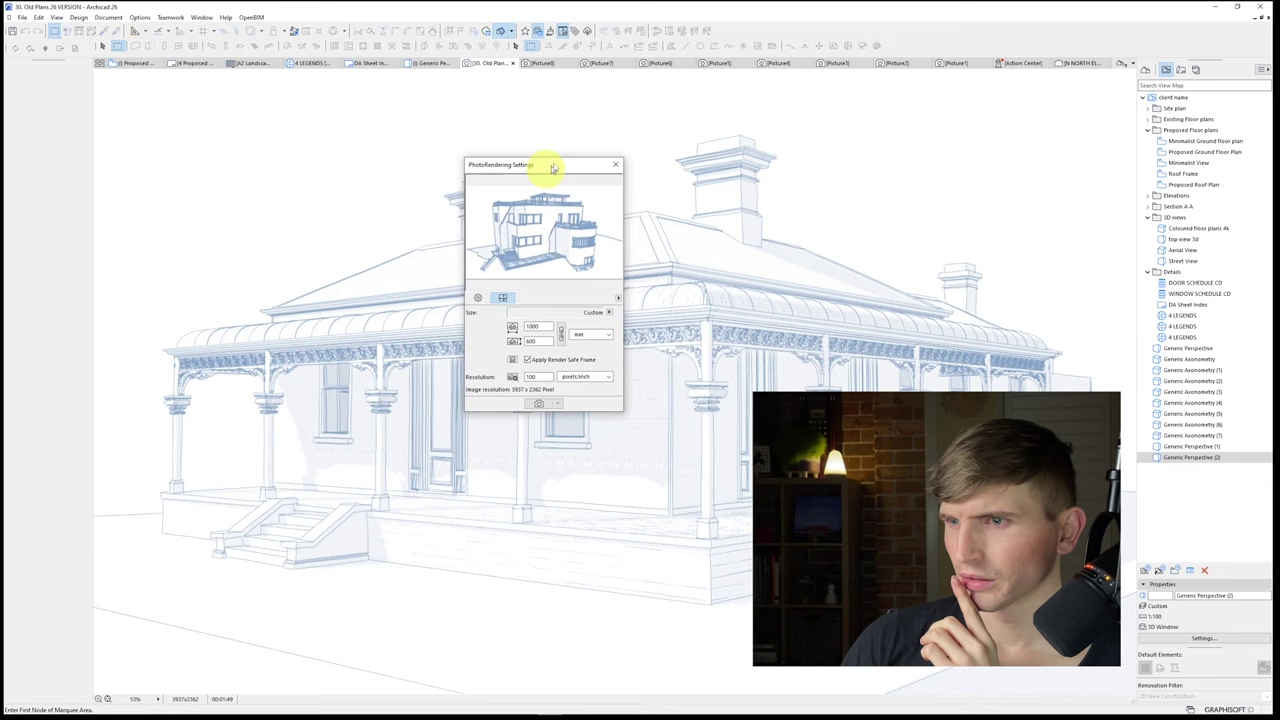
# Step: In Archicad, set the sketch rendering's shadow lines to 17% thickness and 62% darkness and render the house perspective again
pyautogui.click(494, 281)
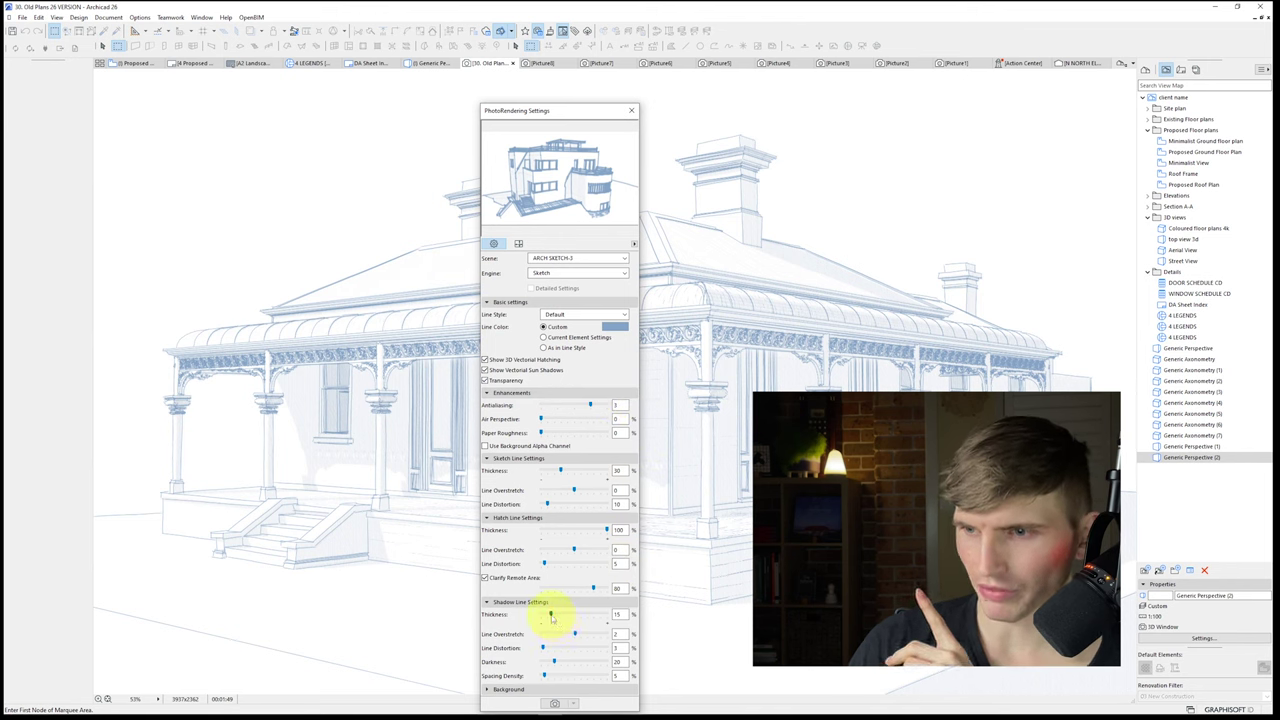
pyautogui.click(571, 158)
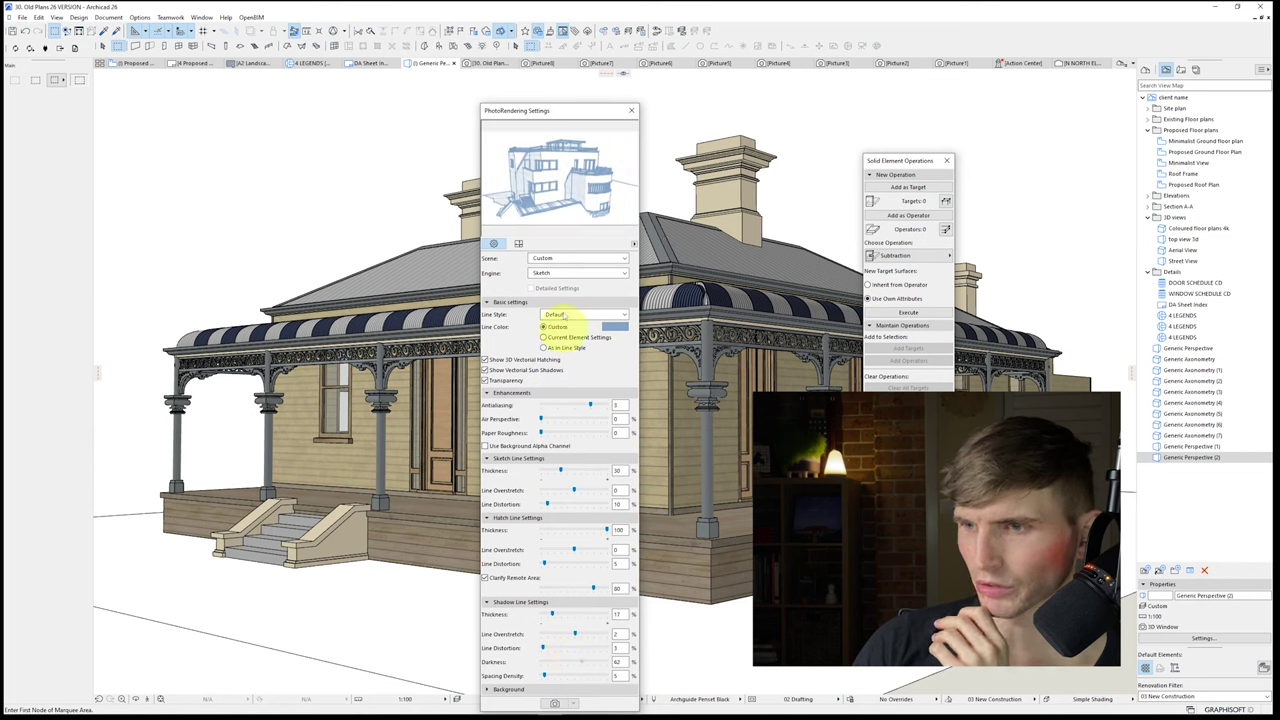
pyautogui.click(518, 243)
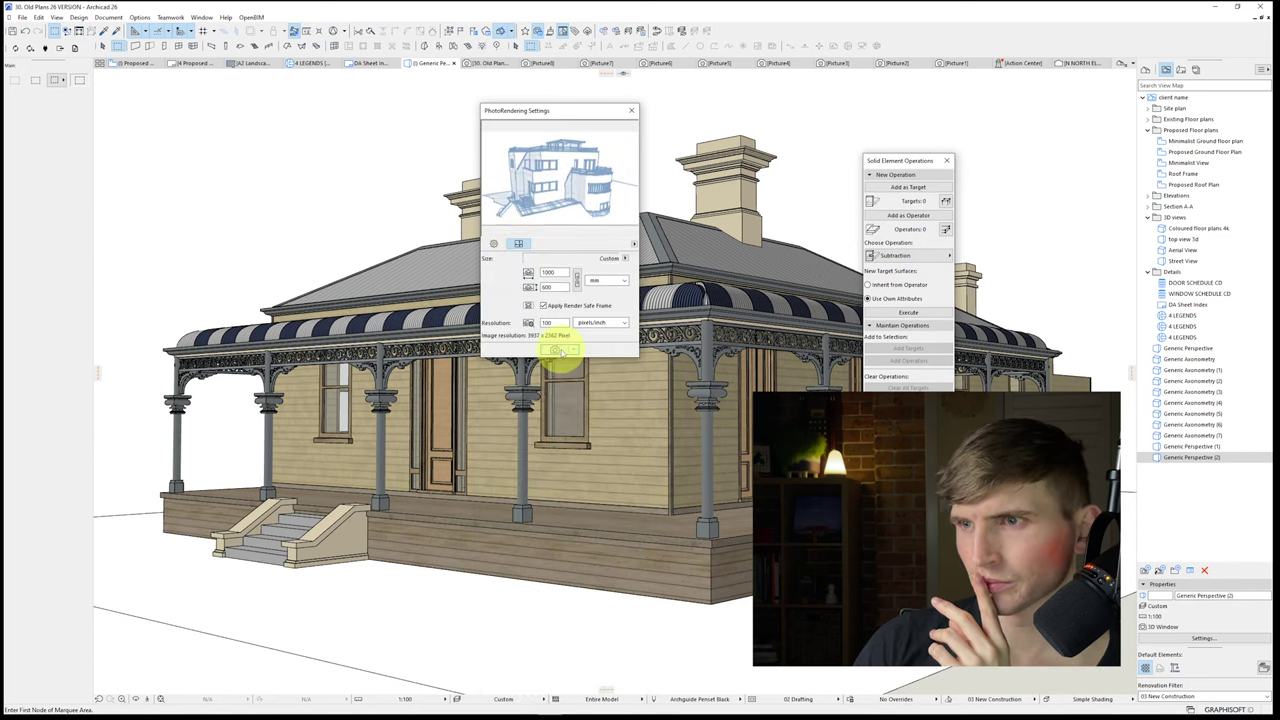
pyautogui.click(560, 350)
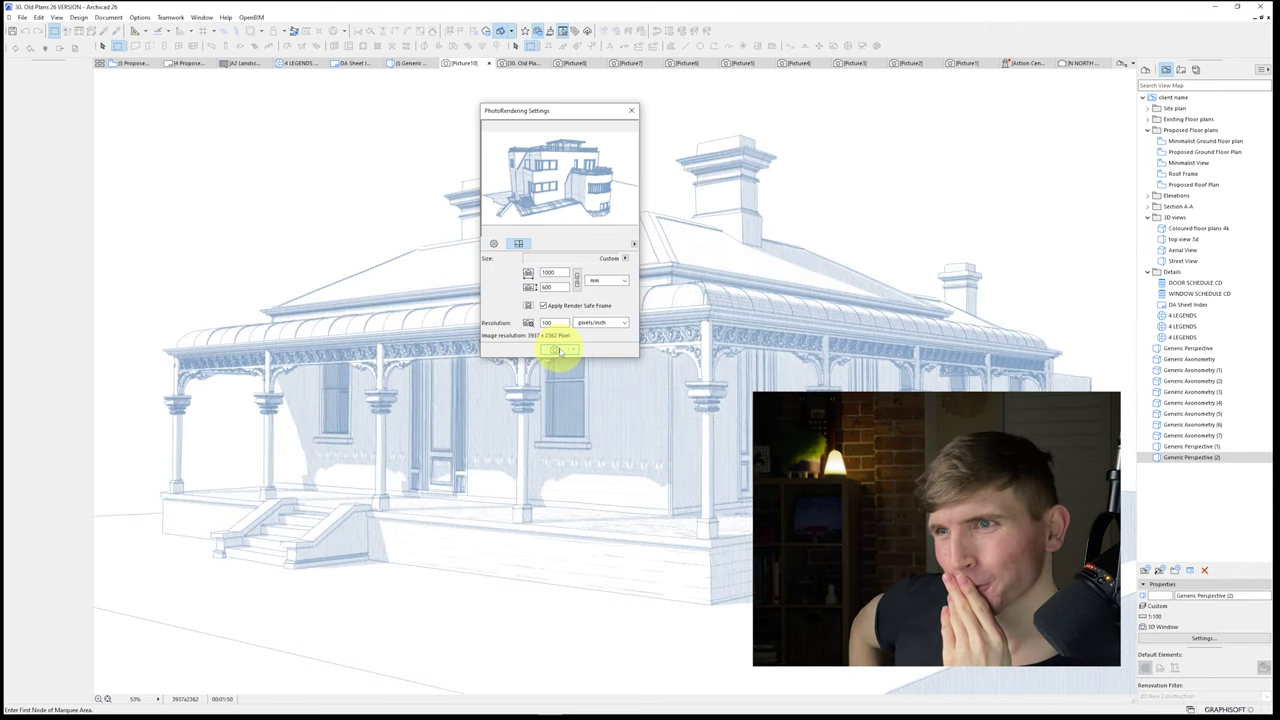
# Step: Save the new rendering as the PNG "30. Old Plans 26 VERSION - Picture11" in the RENDERS folder
pyautogui.rightClick(333, 198)
pyautogui.click(362, 229)
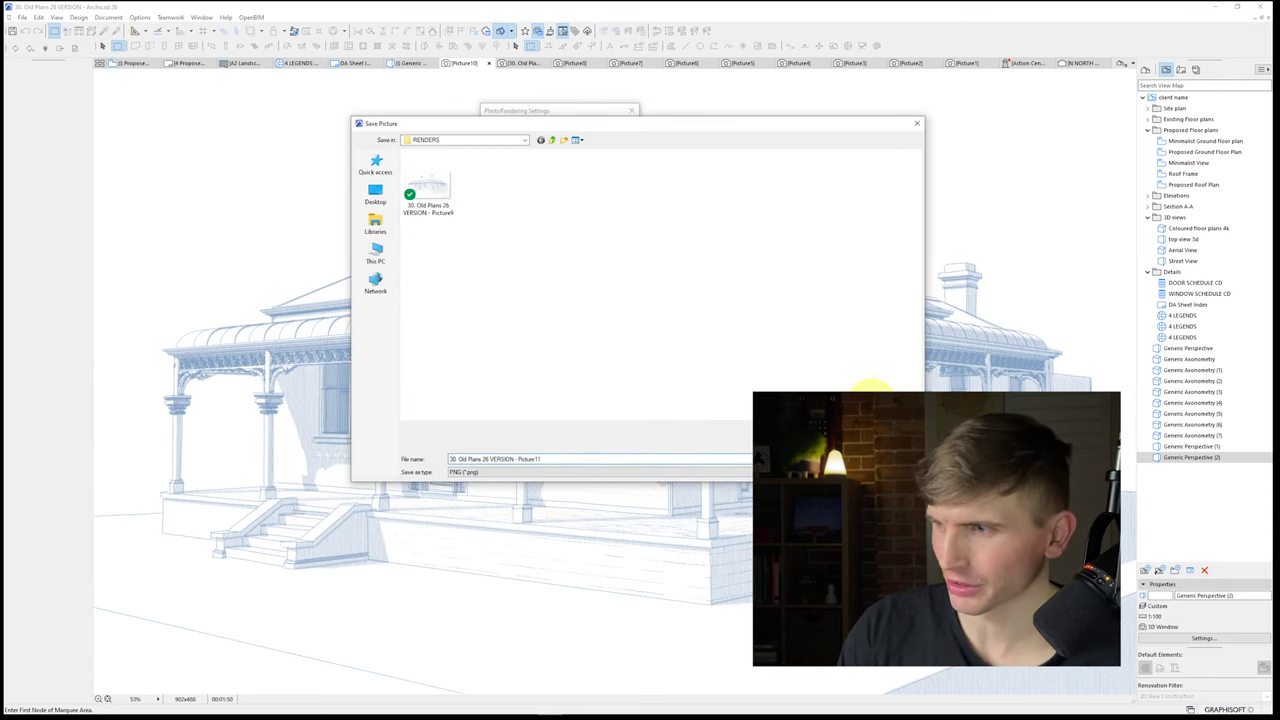
pyautogui.press('Return')
# Step: Switch to Photoshop, hide the old house drawing layer and place the new Picture11 rendering onto the page
pyautogui.click(455, 708)
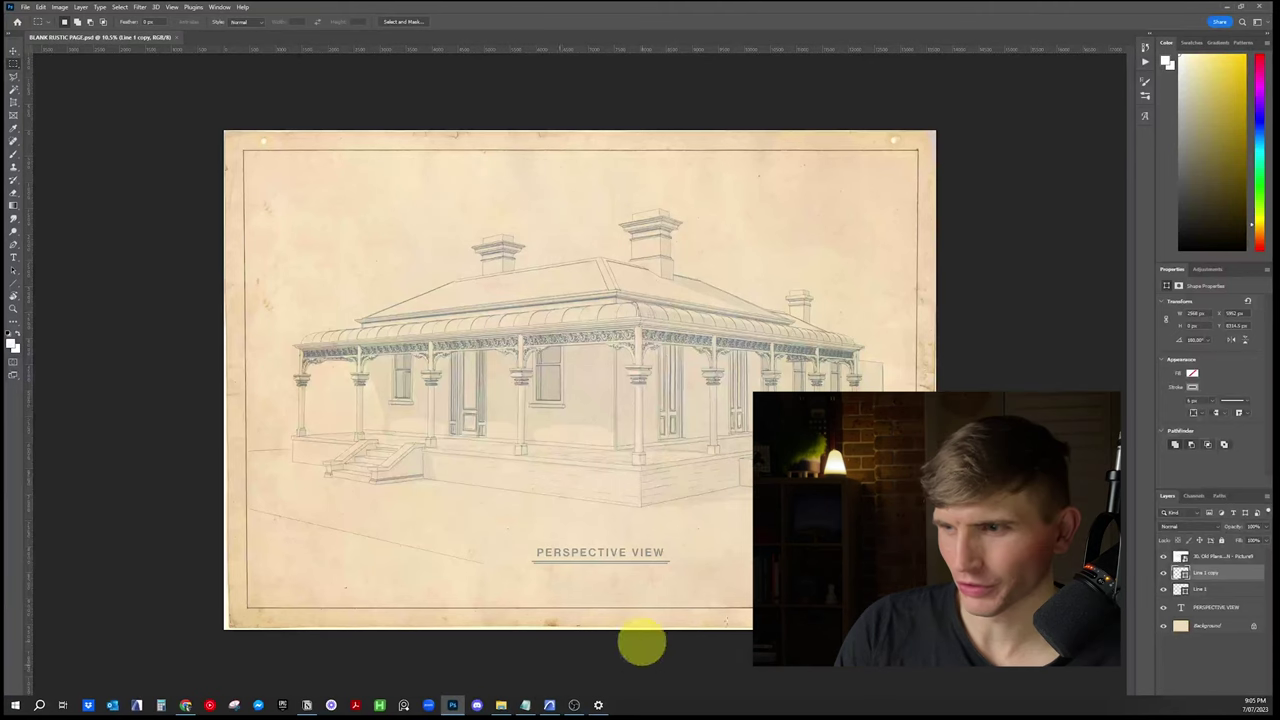
pyautogui.click(1235, 558)
pyautogui.click(1163, 556)
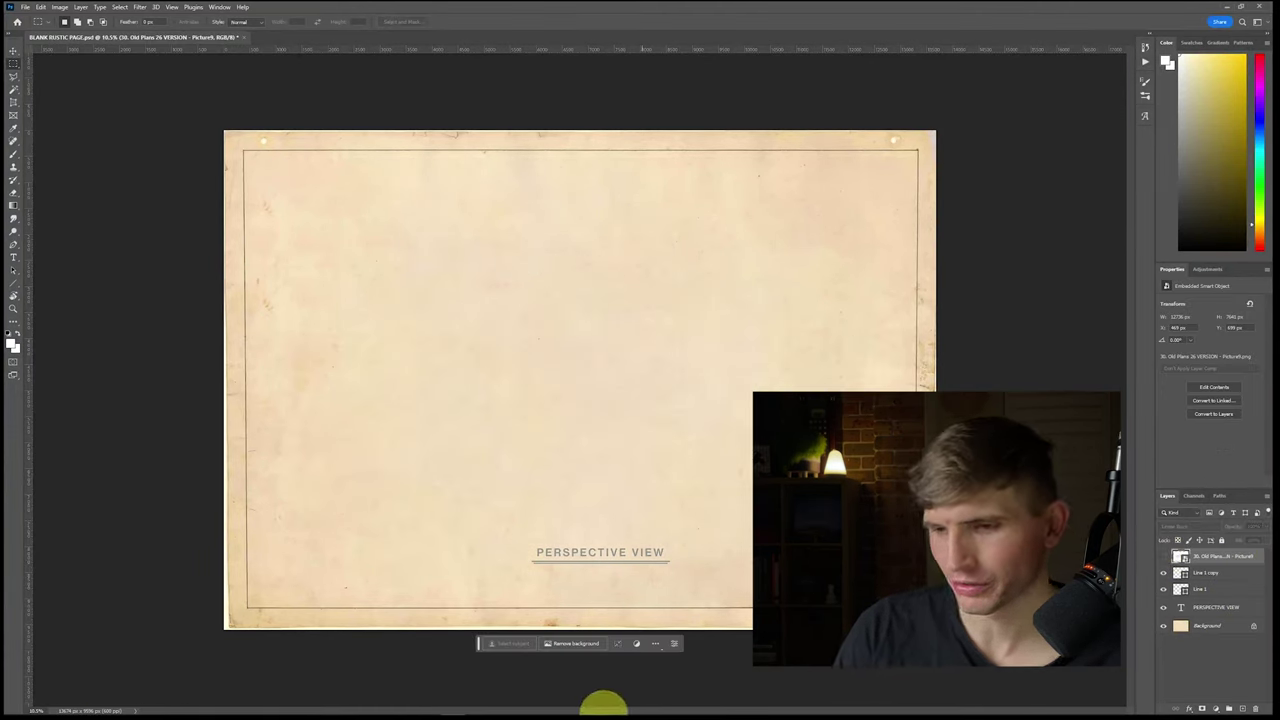
pyautogui.moveTo(604, 705); pyautogui.dragTo(520, 309)
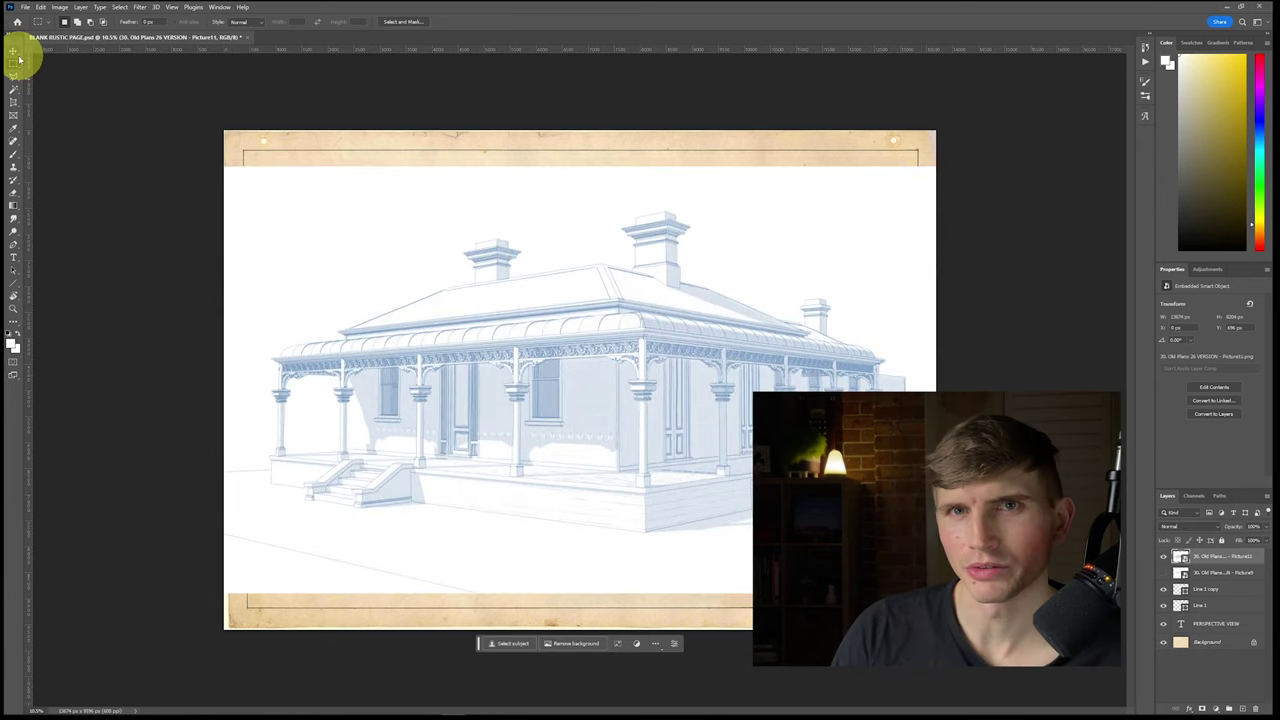
# Step: Scale the new rendering down proportionally and position it centrally within the page's border
pyautogui.click(14, 51)
pyautogui.moveTo(225, 167); pyautogui.dragTo(265, 197)
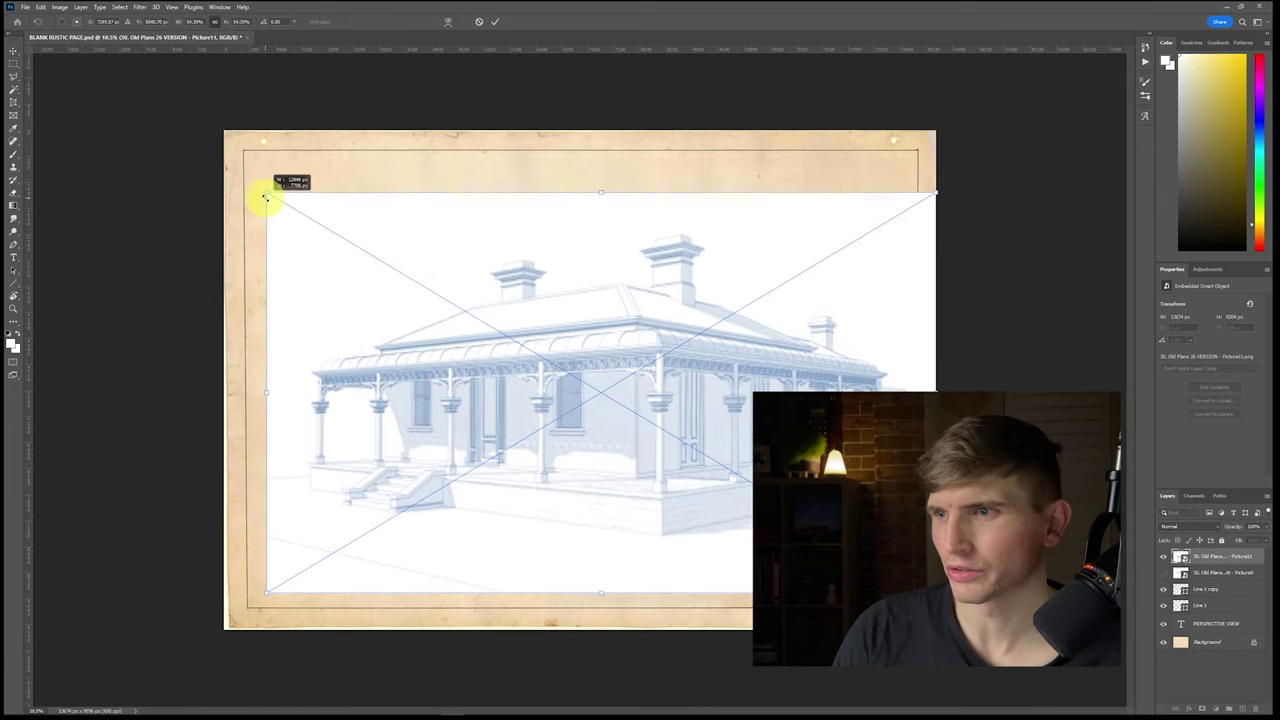
pyautogui.moveTo(333, 232); pyautogui.dragTo(355, 244)
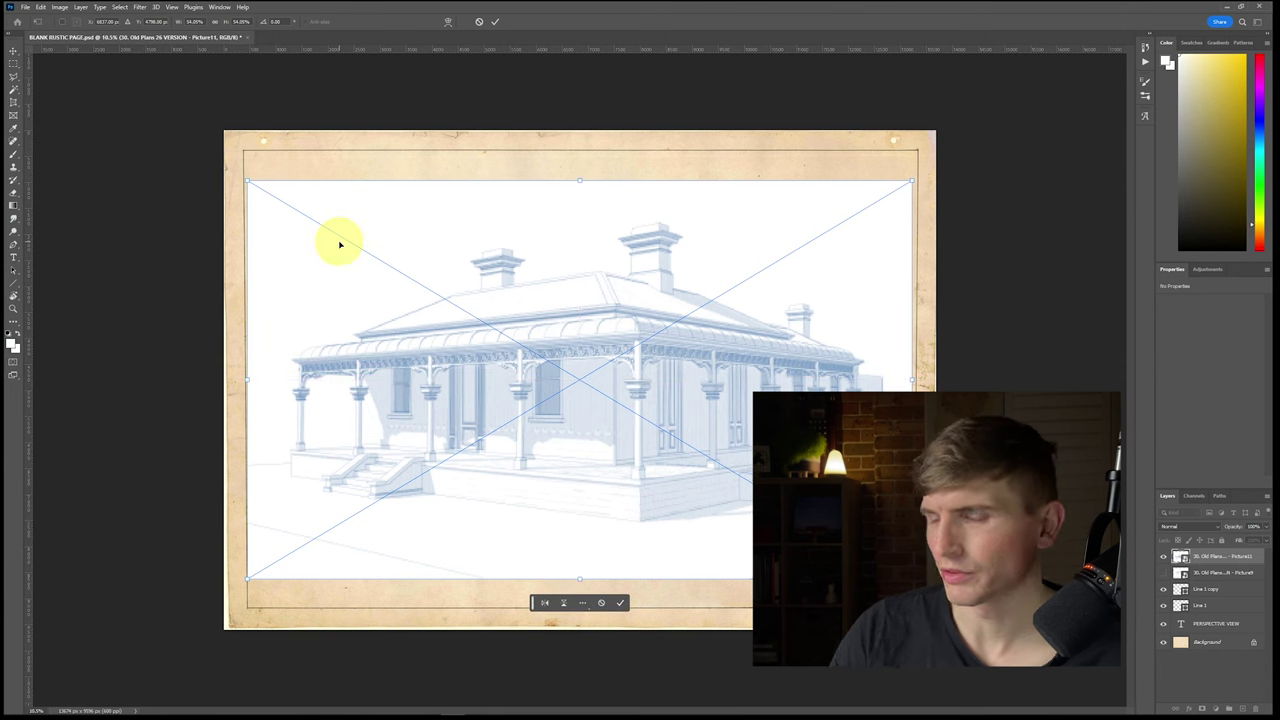
pyautogui.click(15, 64)
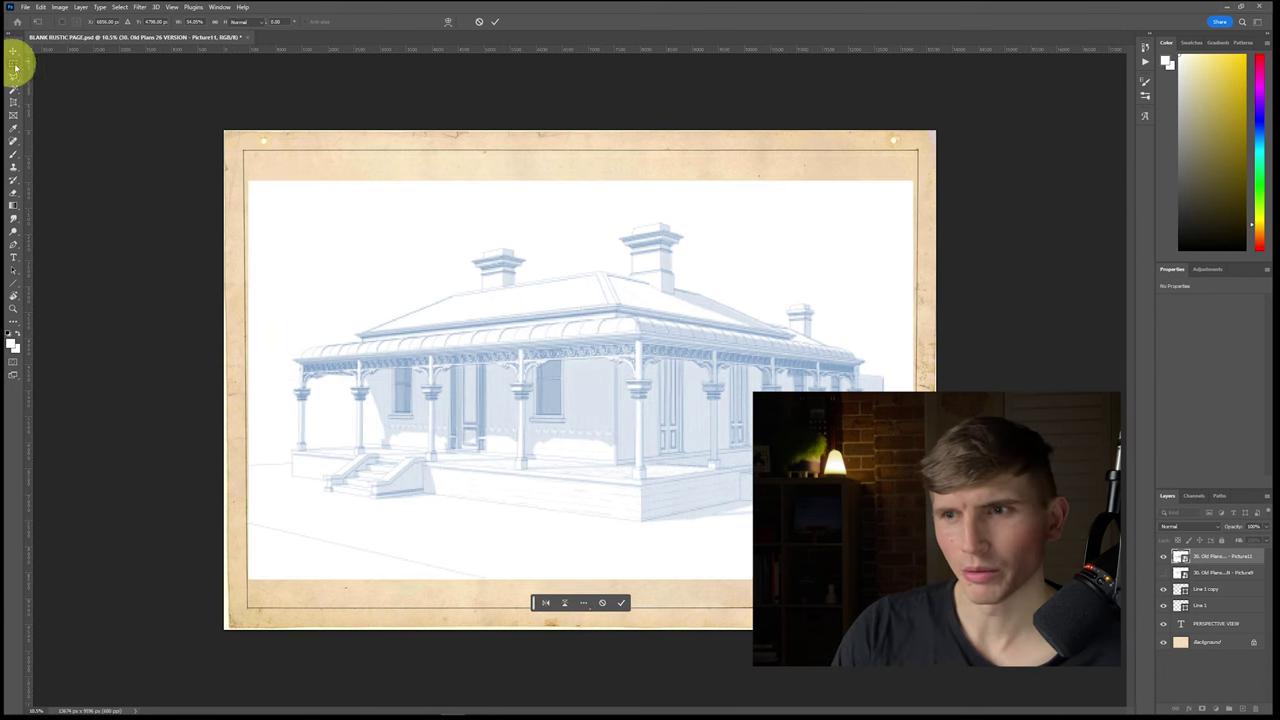
pyautogui.click(1181, 556)
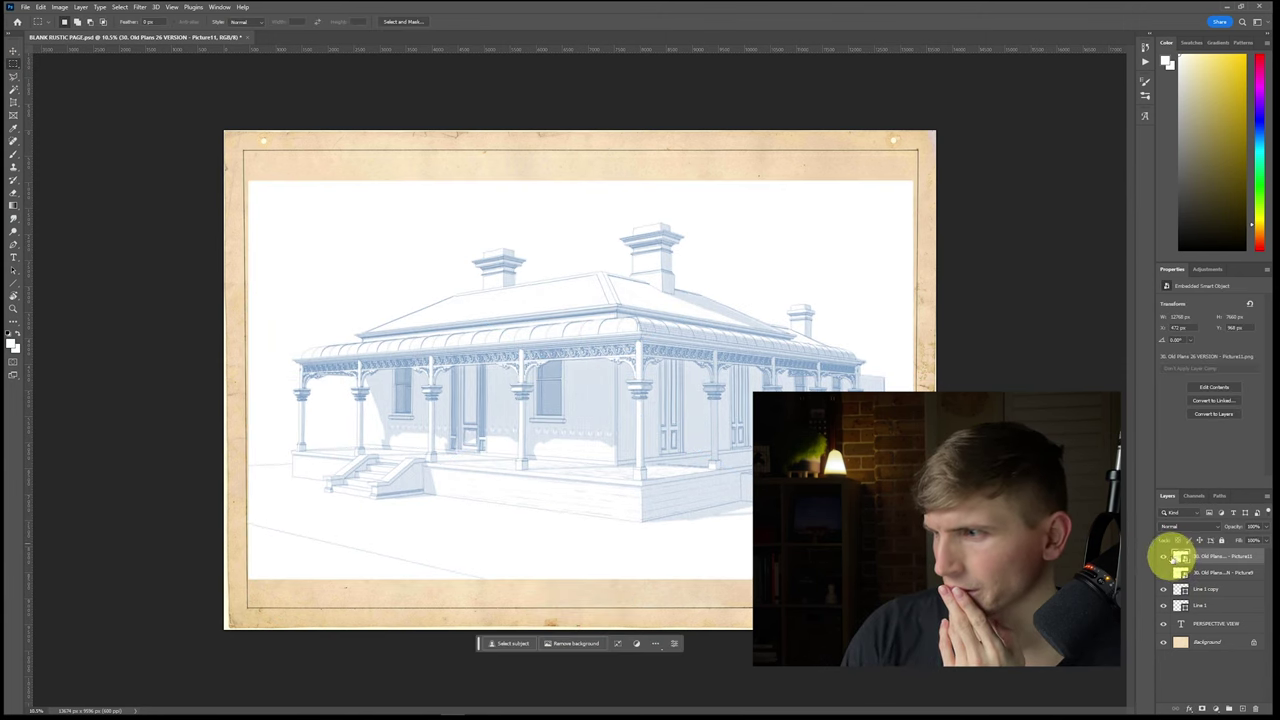
# Step: Set the new rendering's blend mode to Linear Burn and compare it with the old drawing by toggling layer visibility
pyautogui.click(1188, 527)
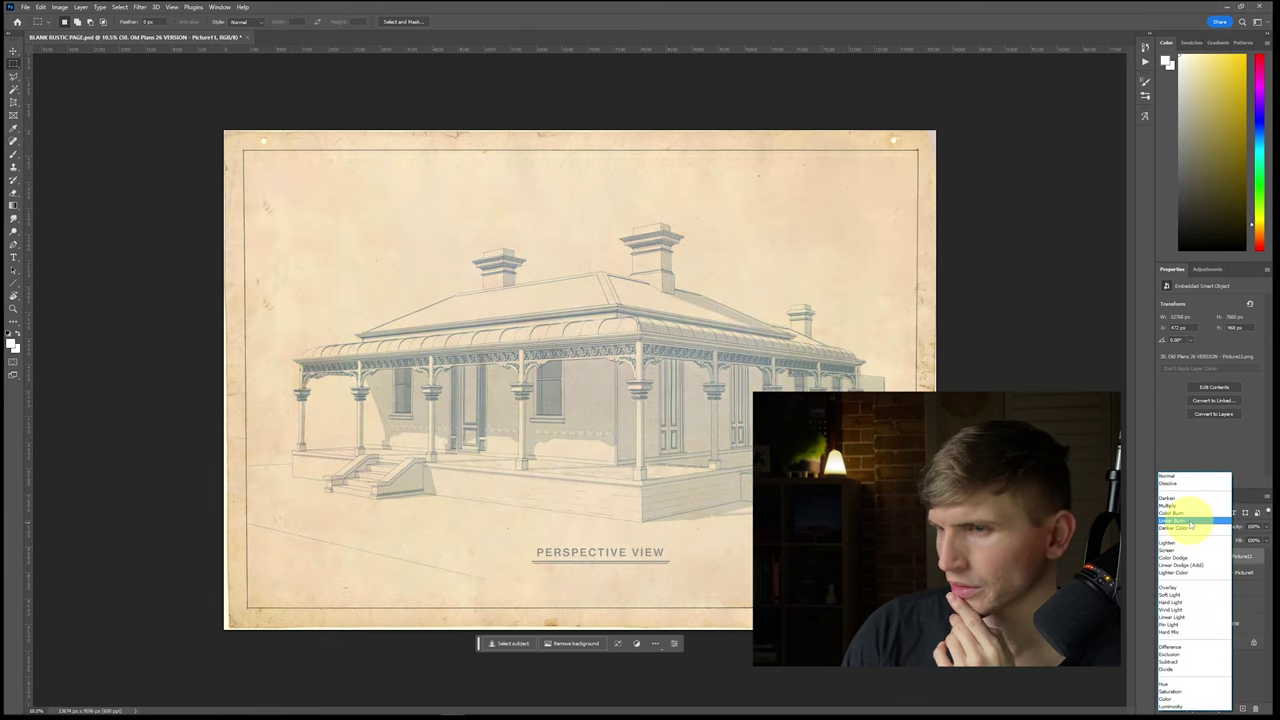
pyautogui.click(1190, 520)
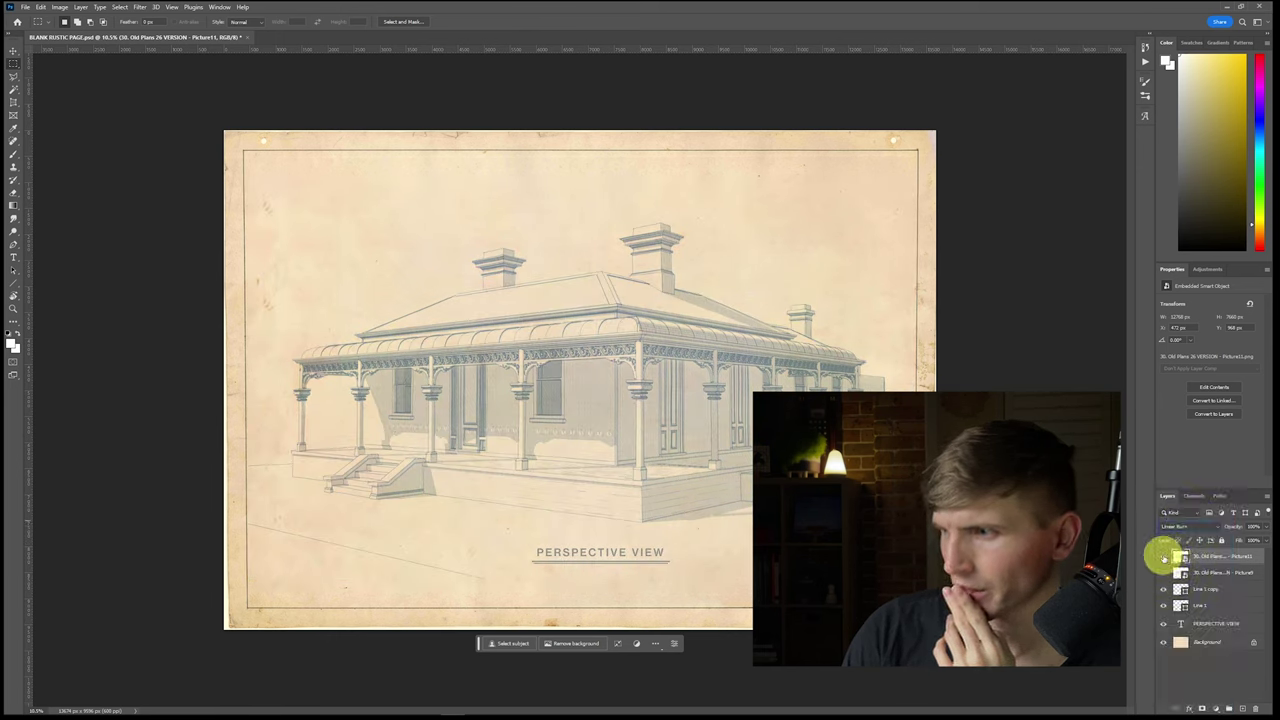
pyautogui.click(1163, 557)
pyautogui.click(1163, 558)
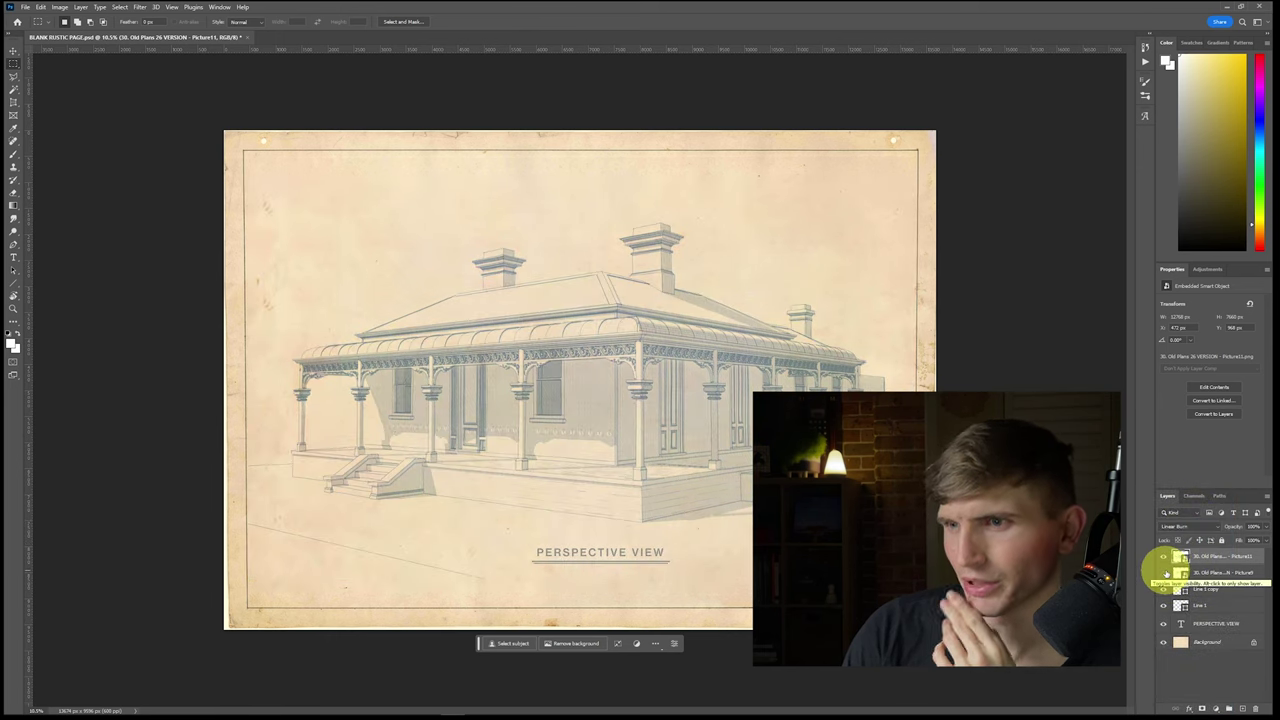
pyautogui.click(1163, 572)
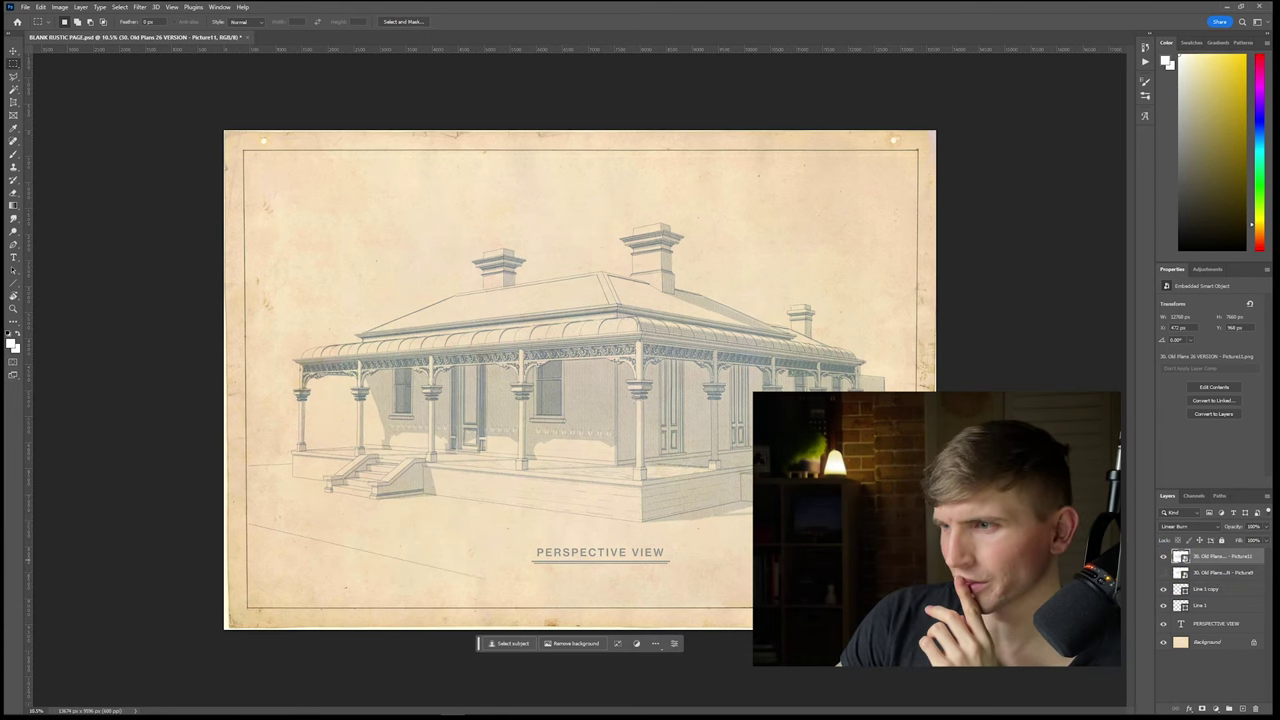
# Step: Outline the area around the house with the Polygonal Lasso and mask the new rendering layer to that selection
pyautogui.click(13, 76)
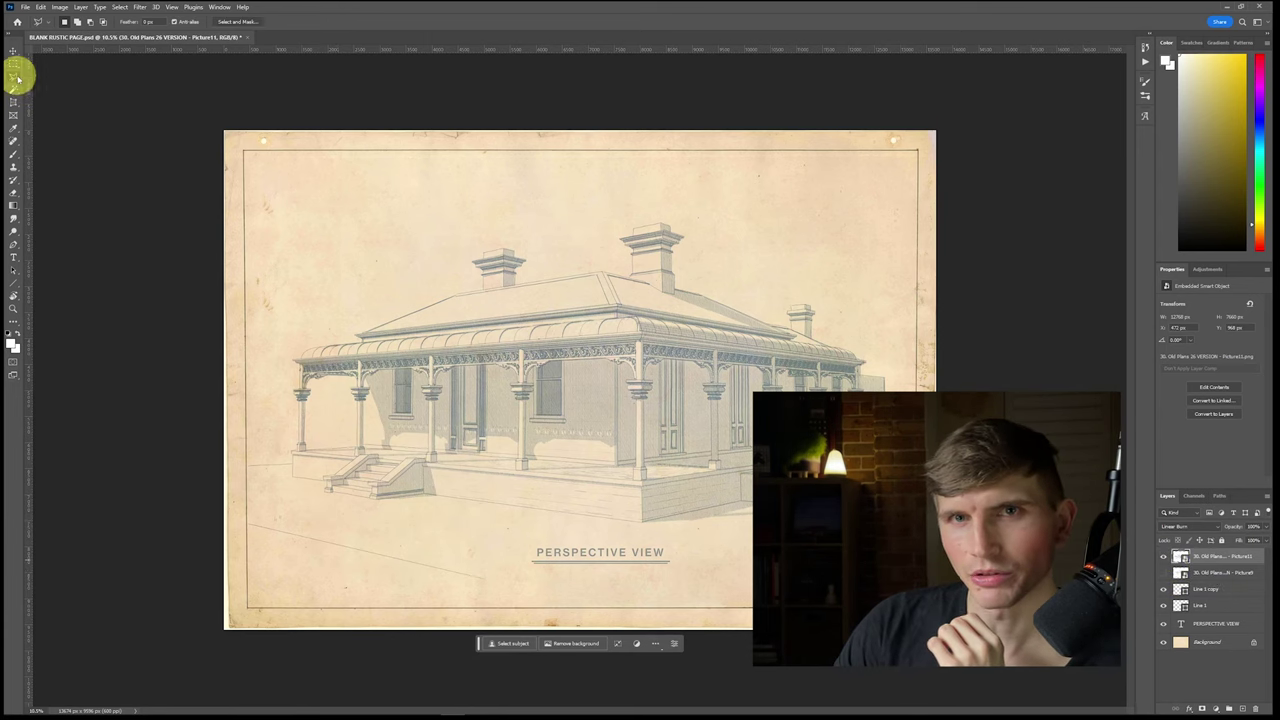
pyautogui.click(734, 581)
pyautogui.click(968, 470)
pyautogui.click(950, 148)
pyautogui.click(328, 148)
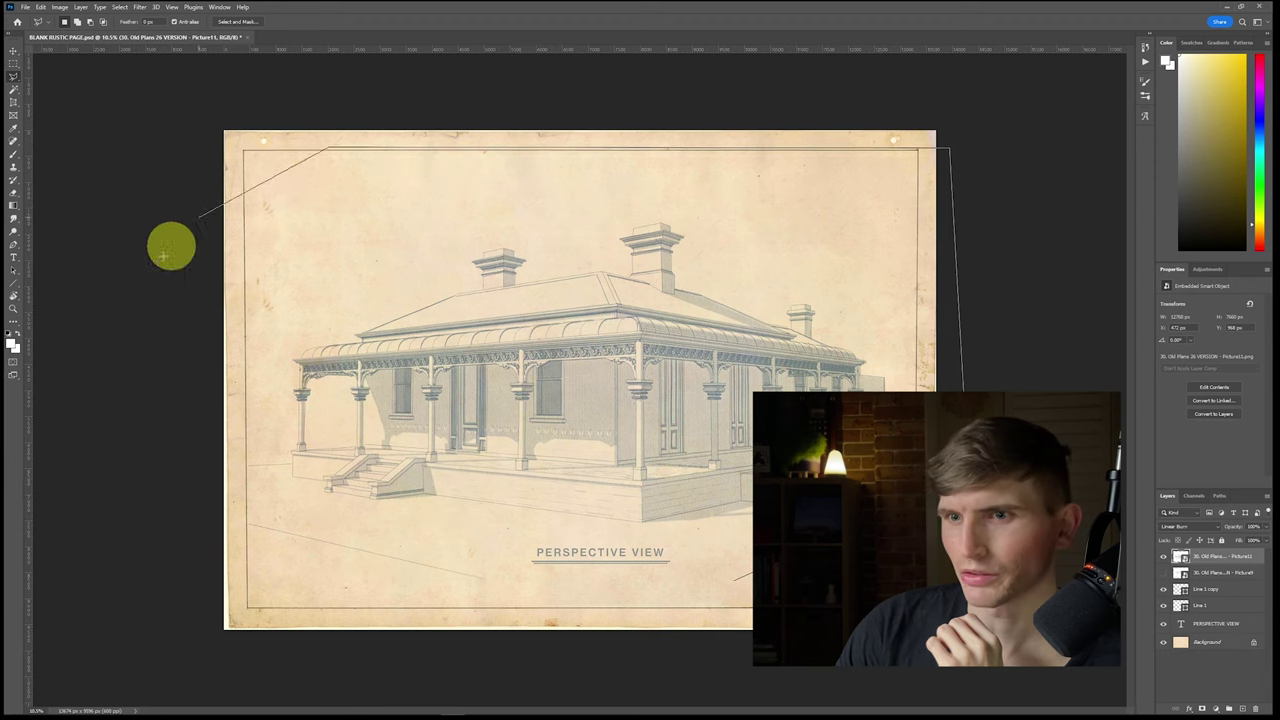
pyautogui.click(106, 473)
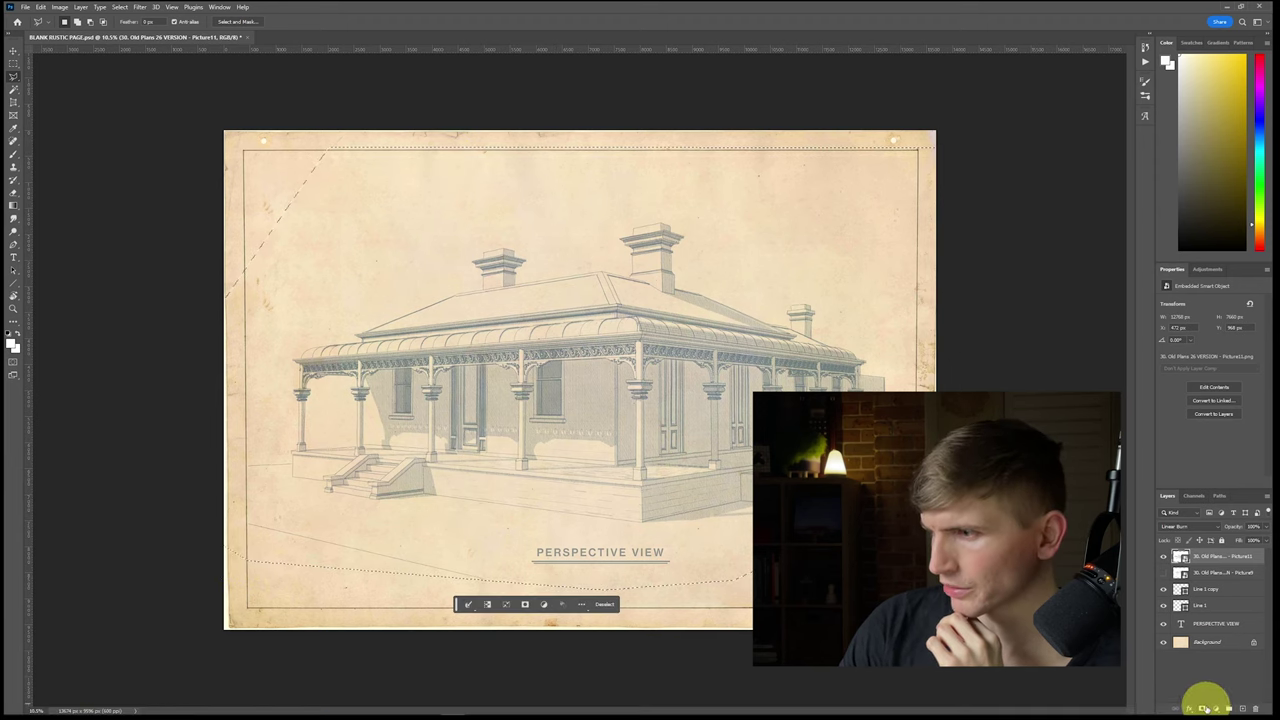
pyautogui.click(1202, 707)
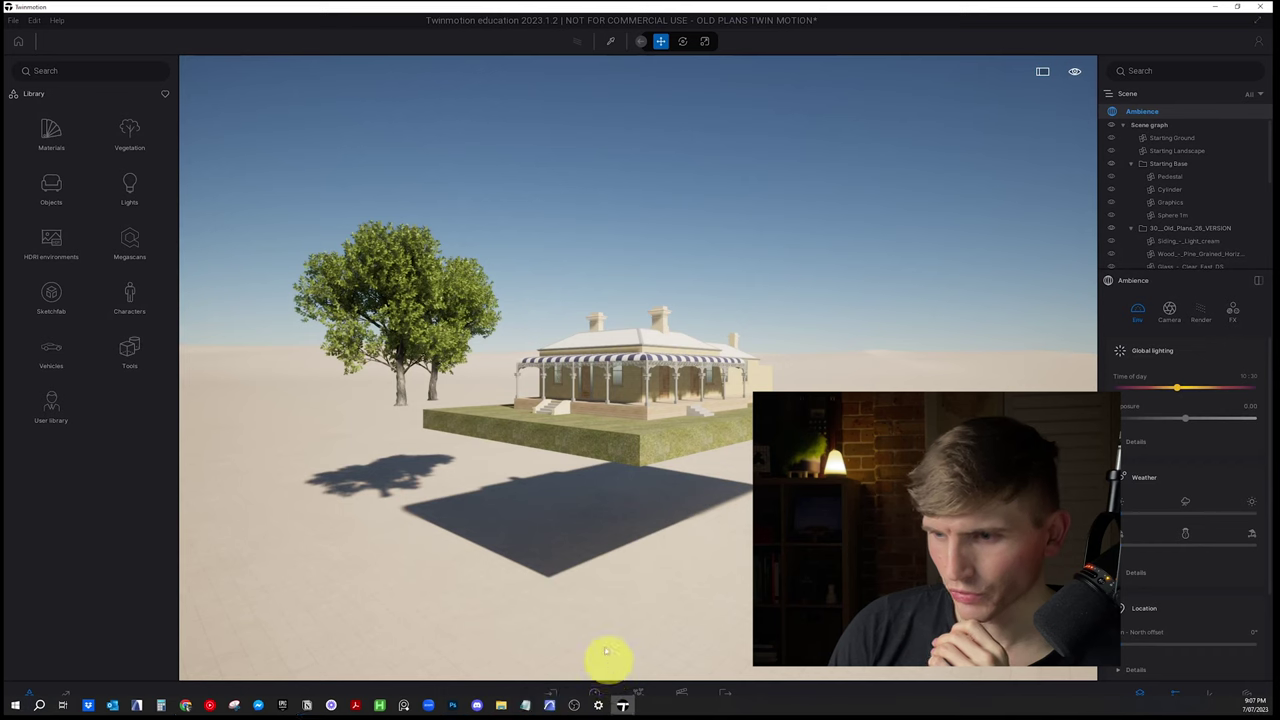
# Step: In Twinmotion, show the imported Archicad model entry and view the house up close
pyautogui.click(551, 697)
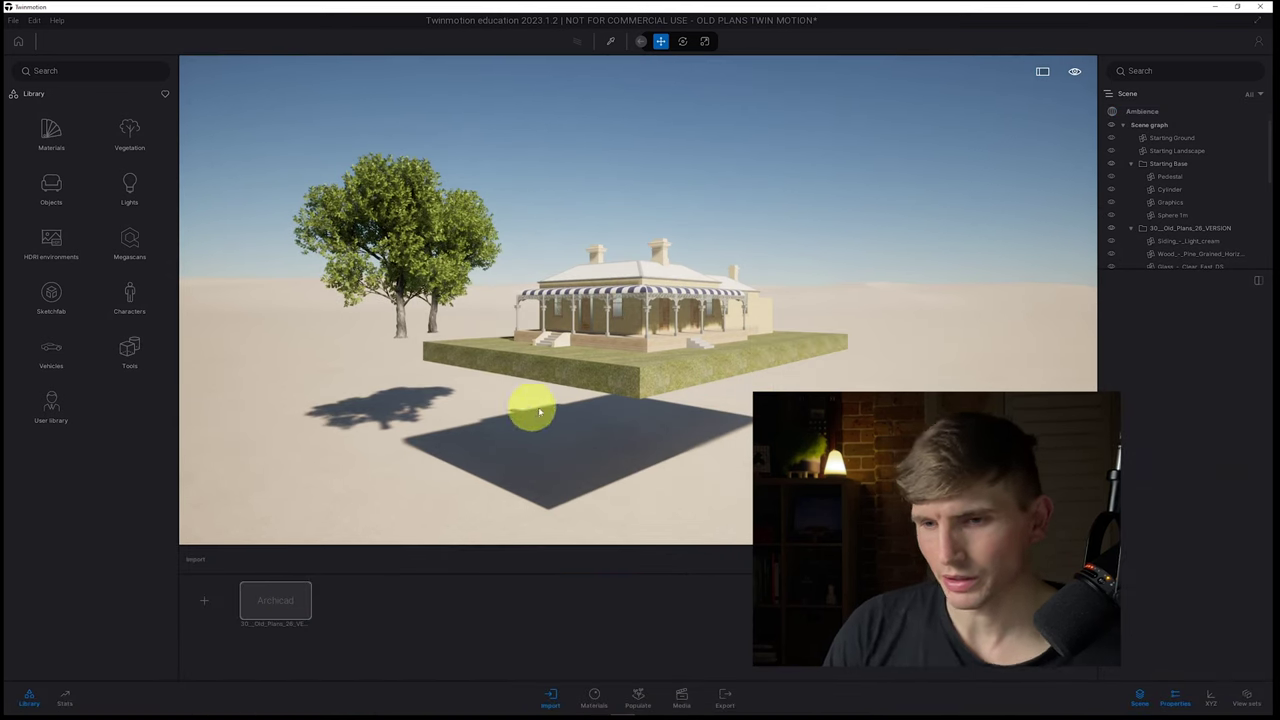
pyautogui.scroll(5, 668, 330)
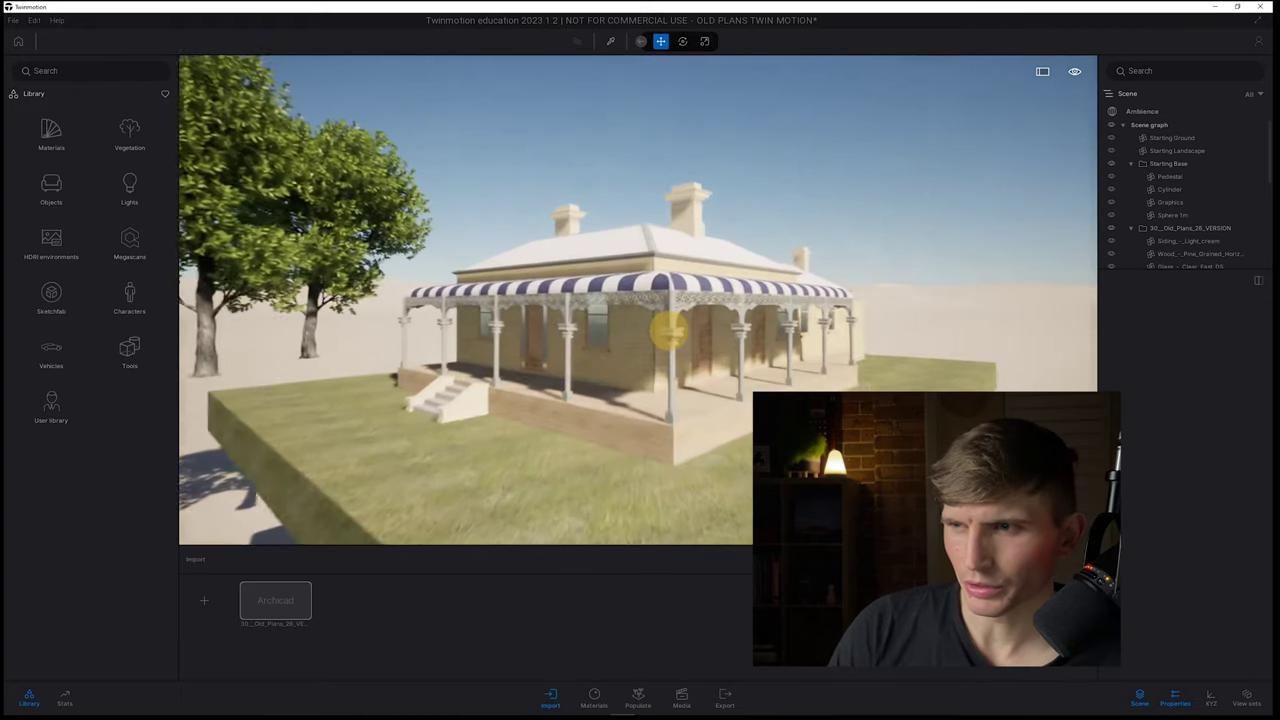
pyautogui.scroll(2, 668, 330)
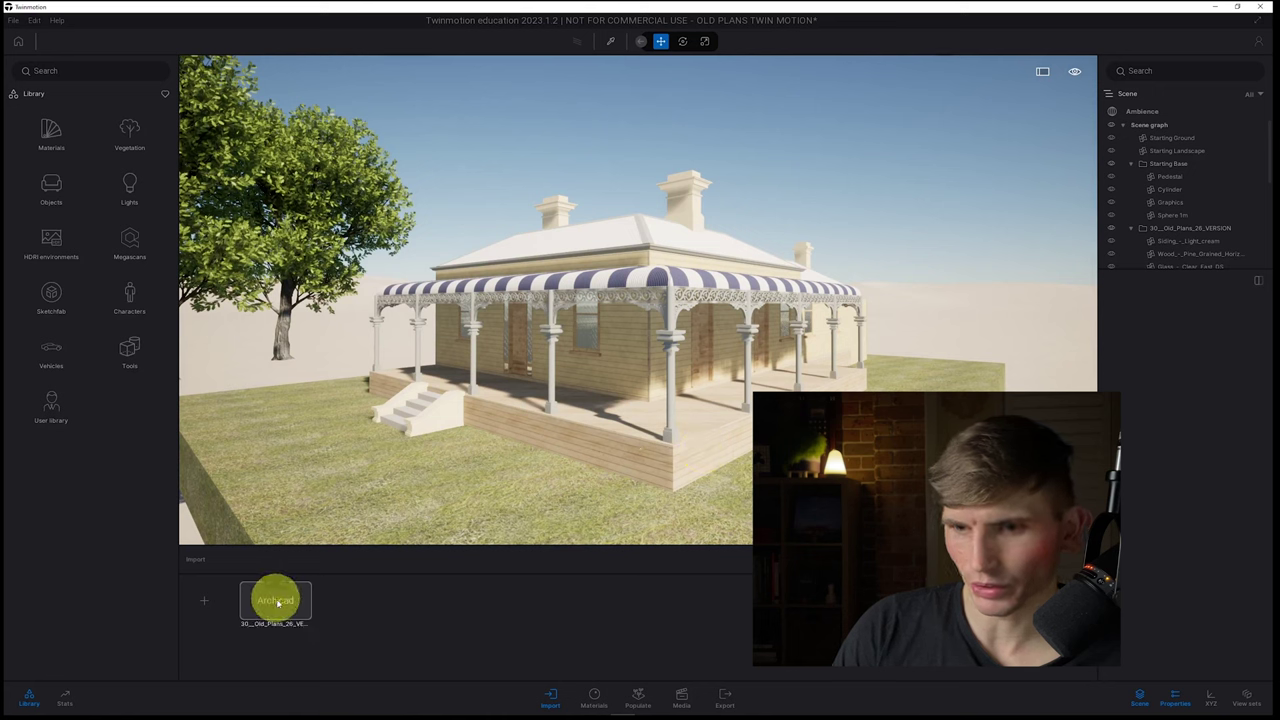
# Step: Switch to Archicad and store the current sketch rendering settings as a scene named "ARCH SKETCH 4"
pyautogui.click(545, 700)
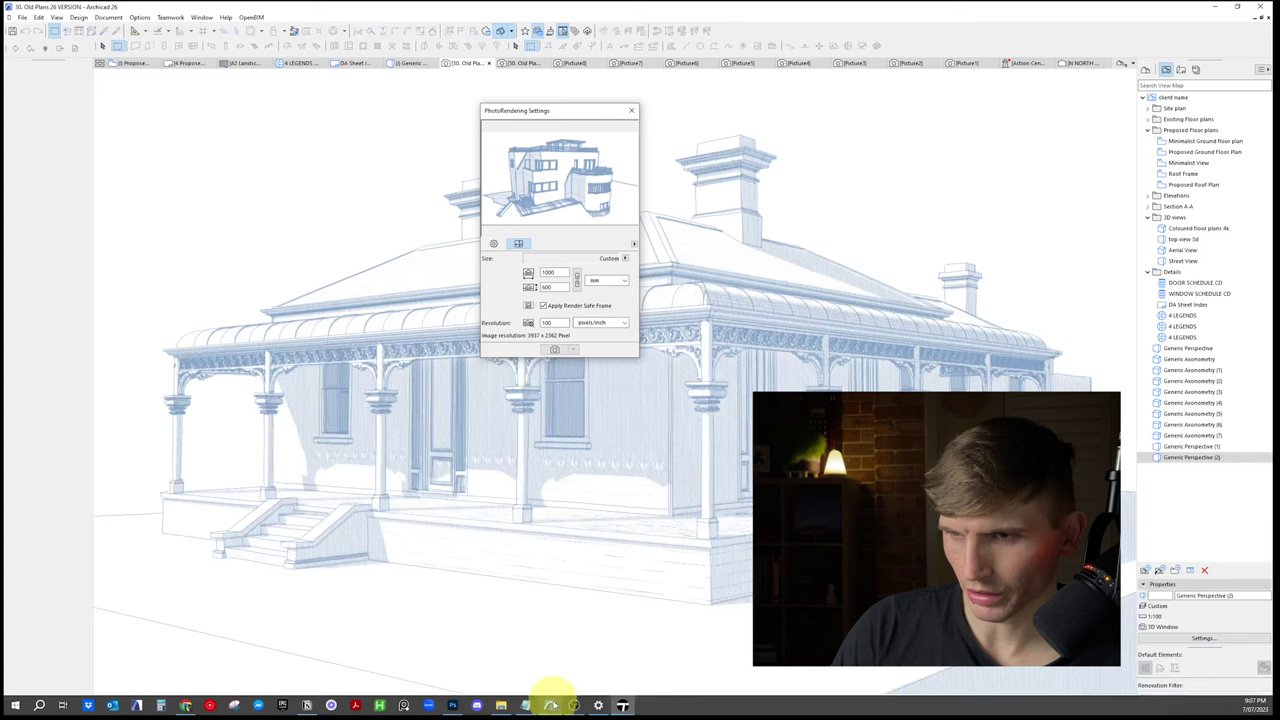
pyautogui.click(494, 245)
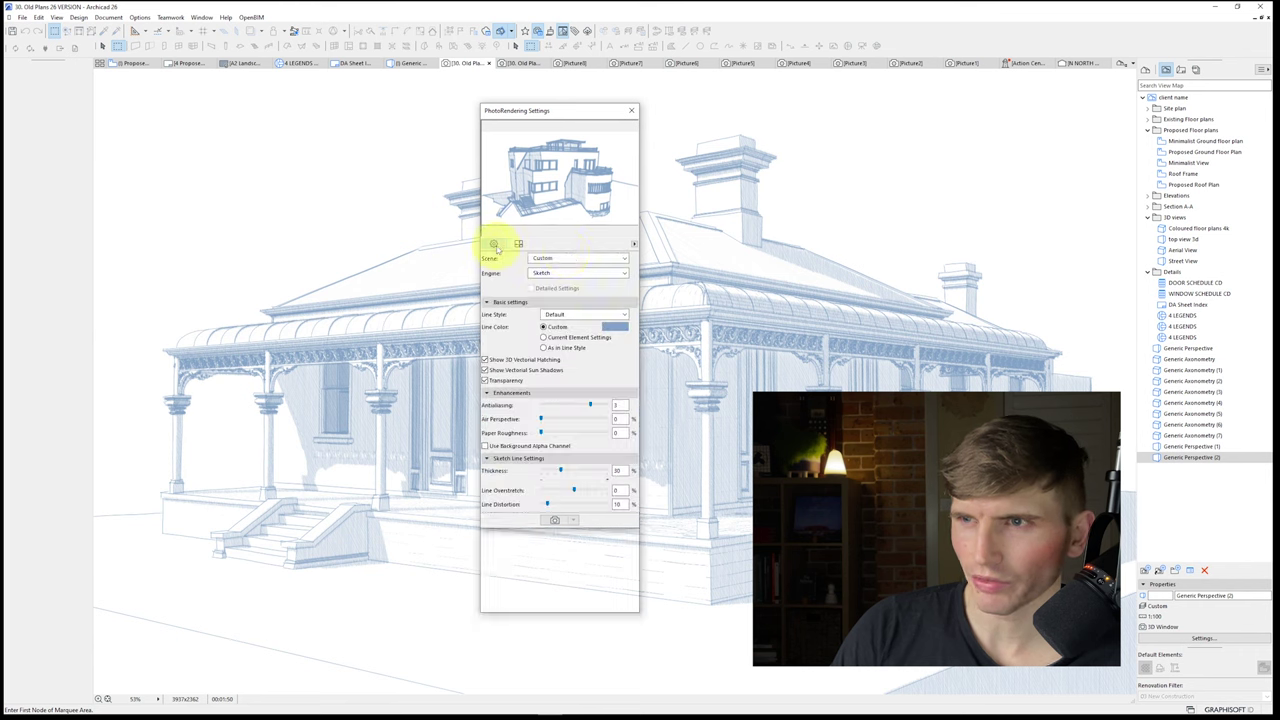
pyautogui.click(590, 262)
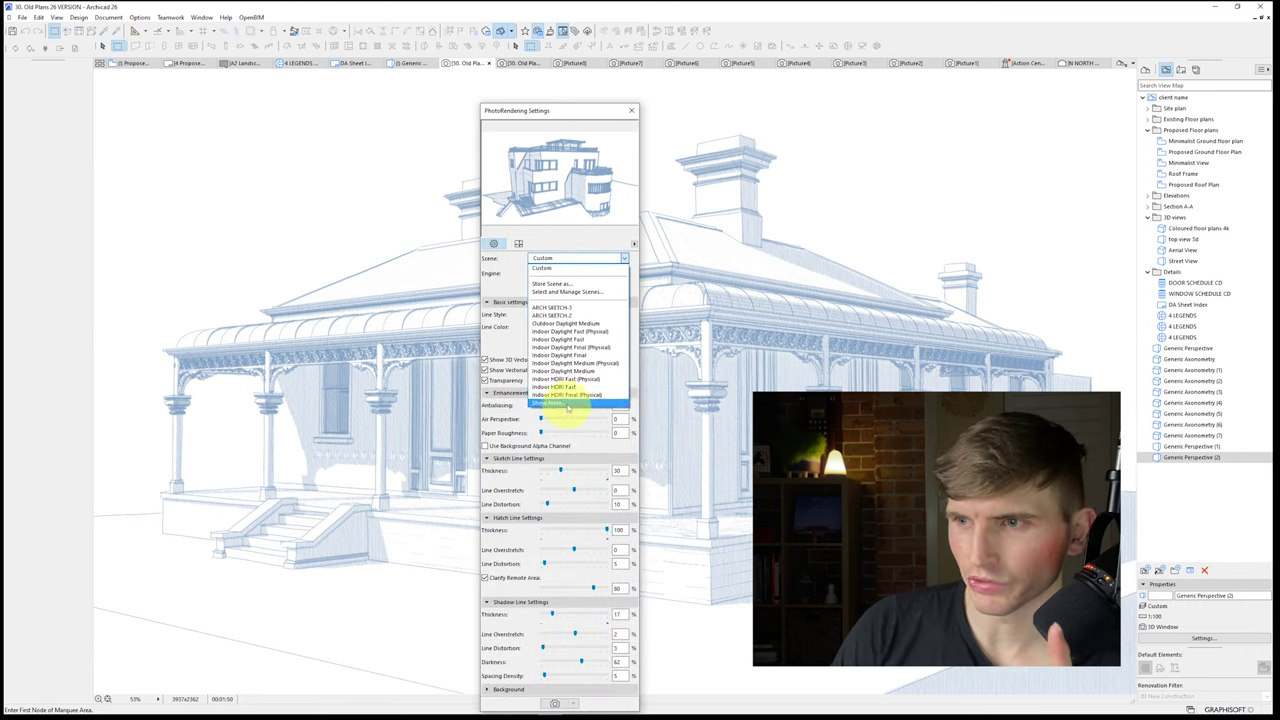
pyautogui.click(567, 403)
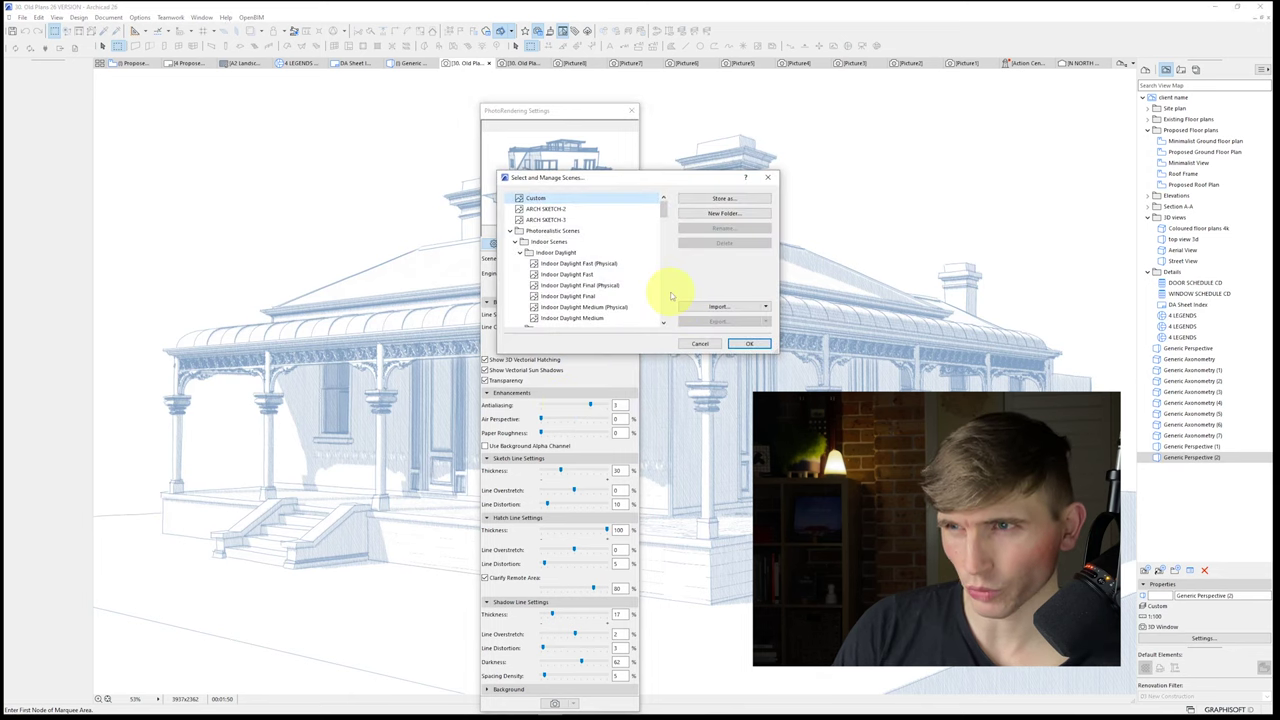
pyautogui.click(713, 199)
pyautogui.write('ARCH SKETCH 4')
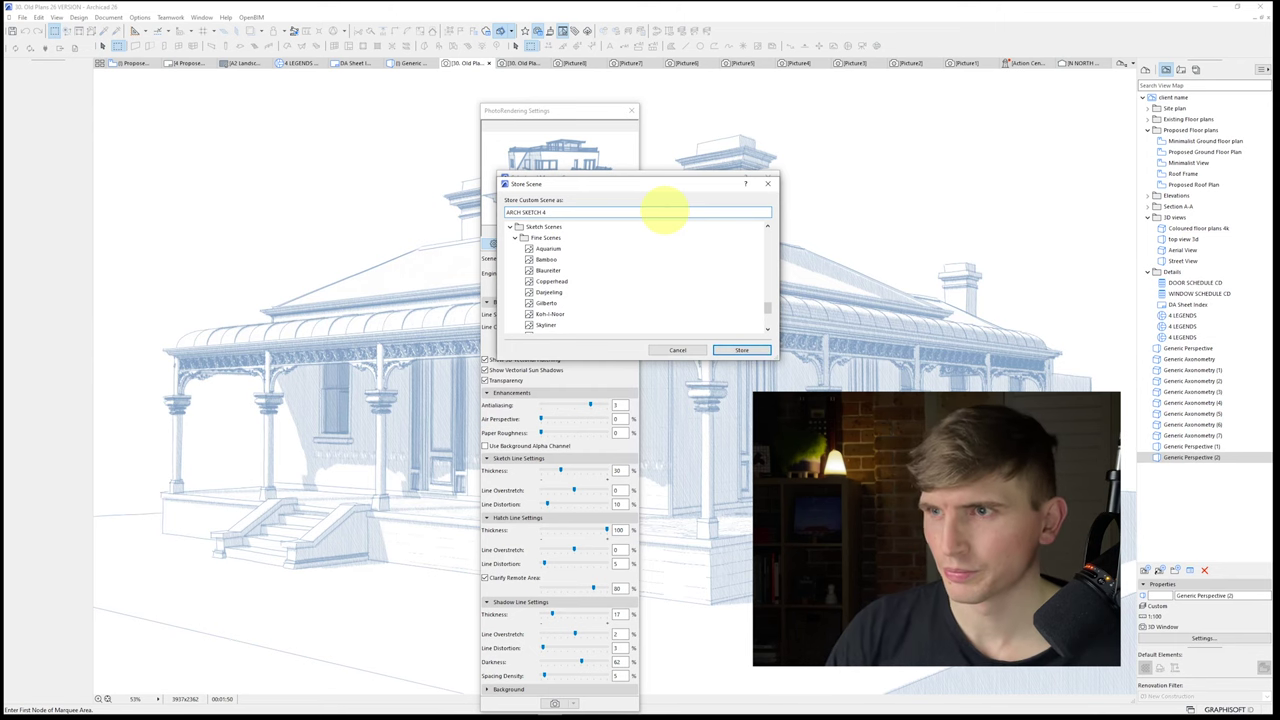
pyautogui.click(741, 350)
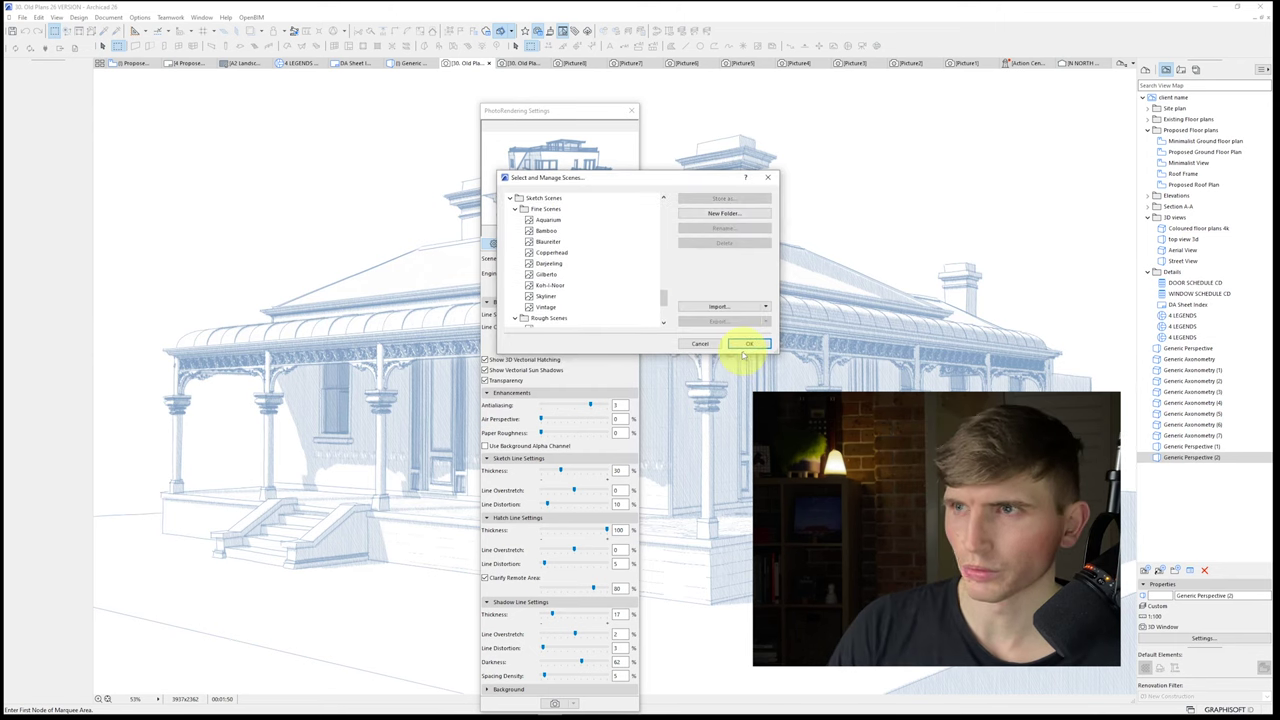
pyautogui.click(748, 344)
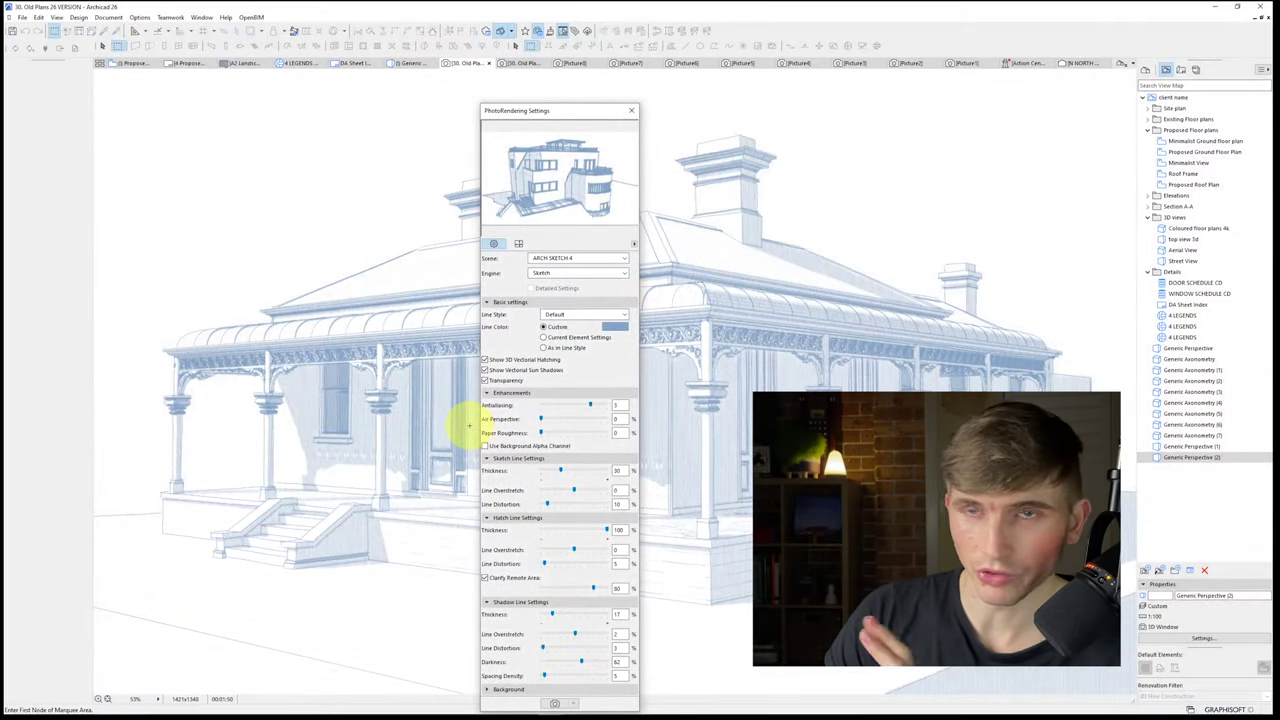
pyautogui.click(631, 110)
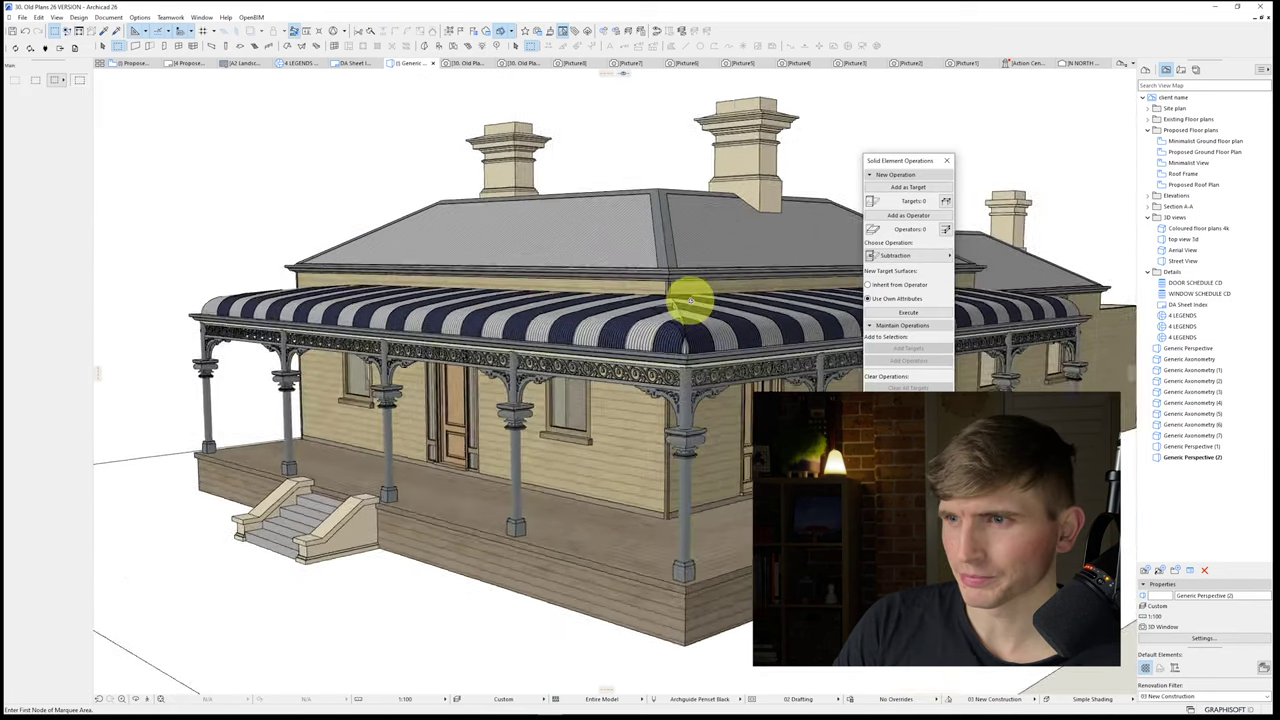
# Step: Set the site mesh's surface to Grass - Brown in Archicad and check the result in Twinmotion
pyautogui.scroll(-3, 690, 300)
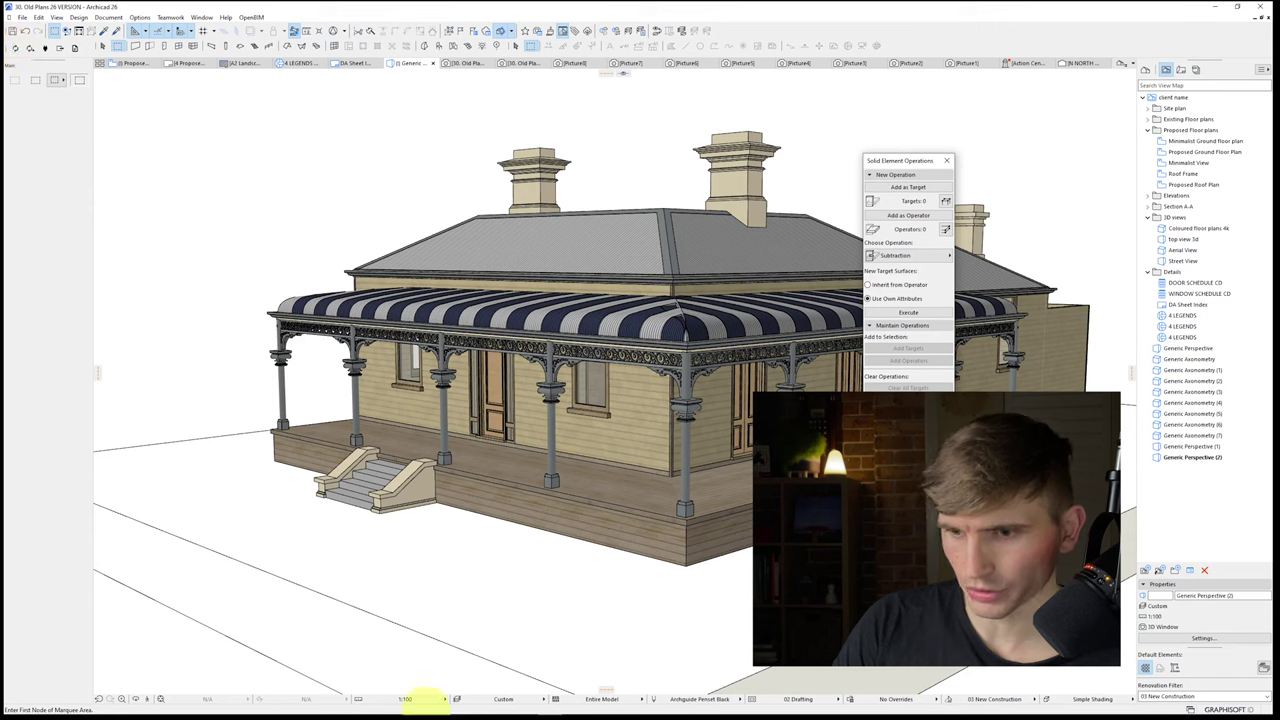
pyautogui.click(620, 707)
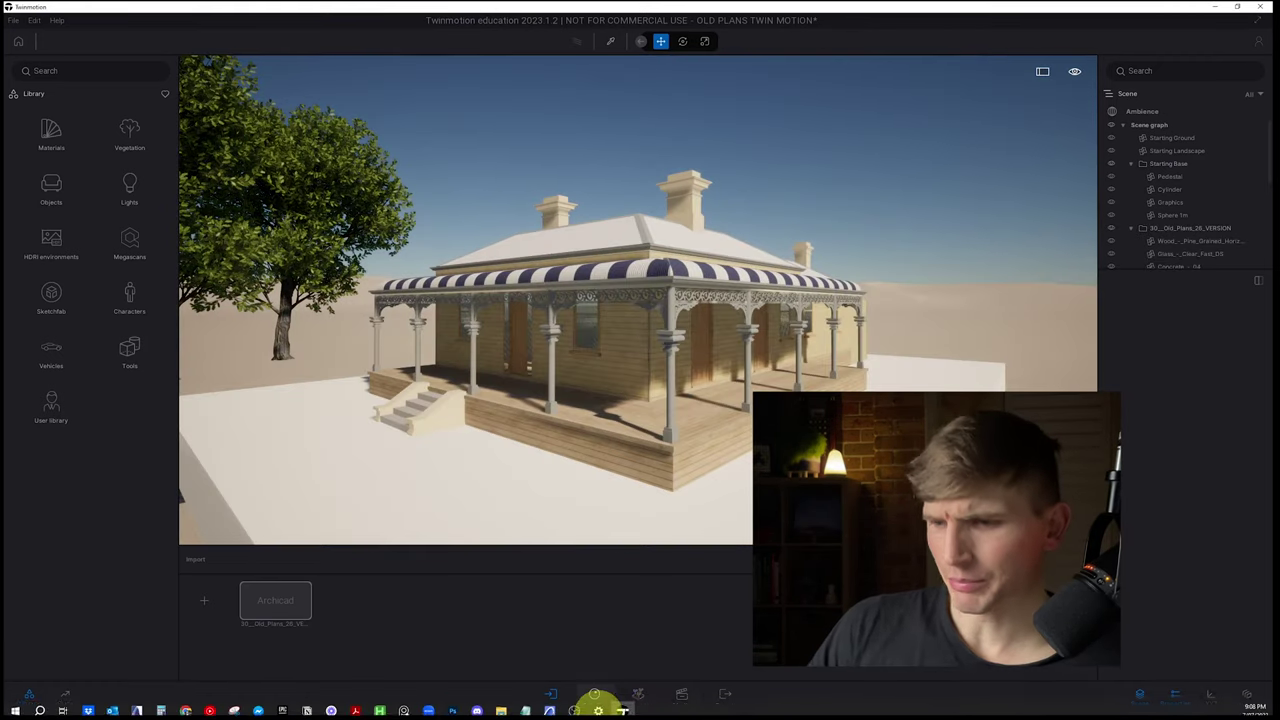
pyautogui.click(550, 706)
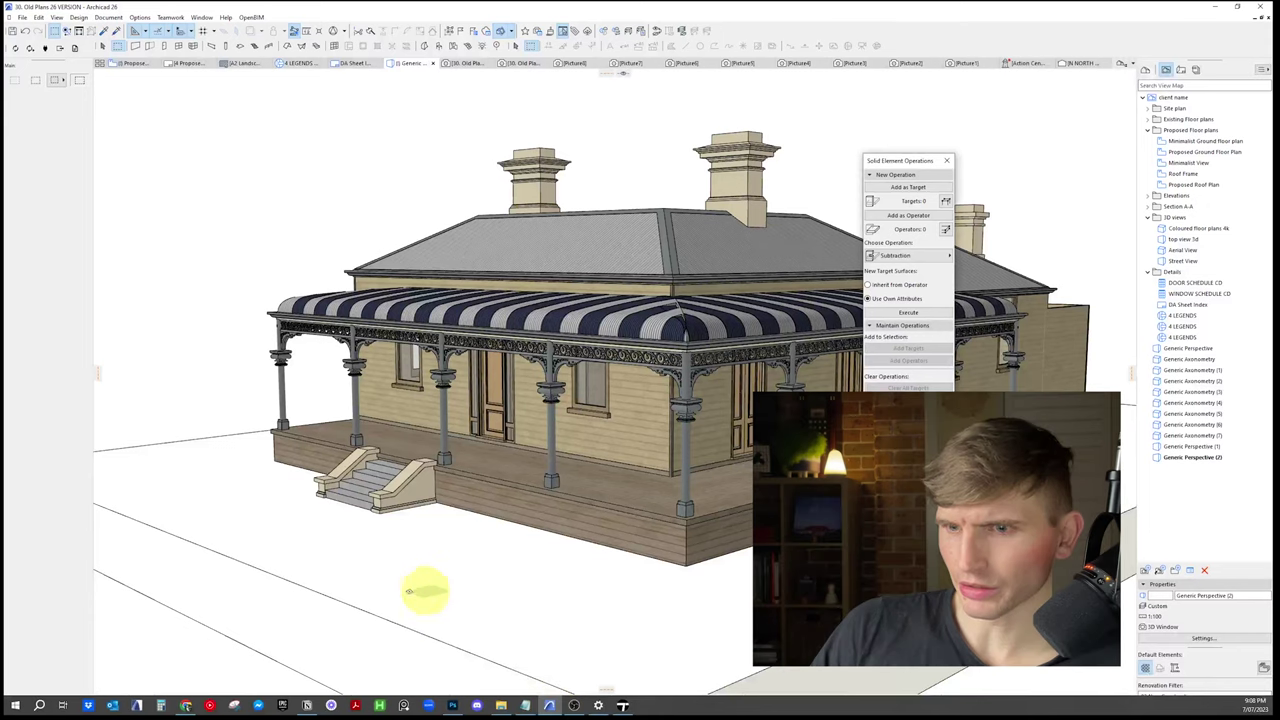
pyautogui.click(420, 578)
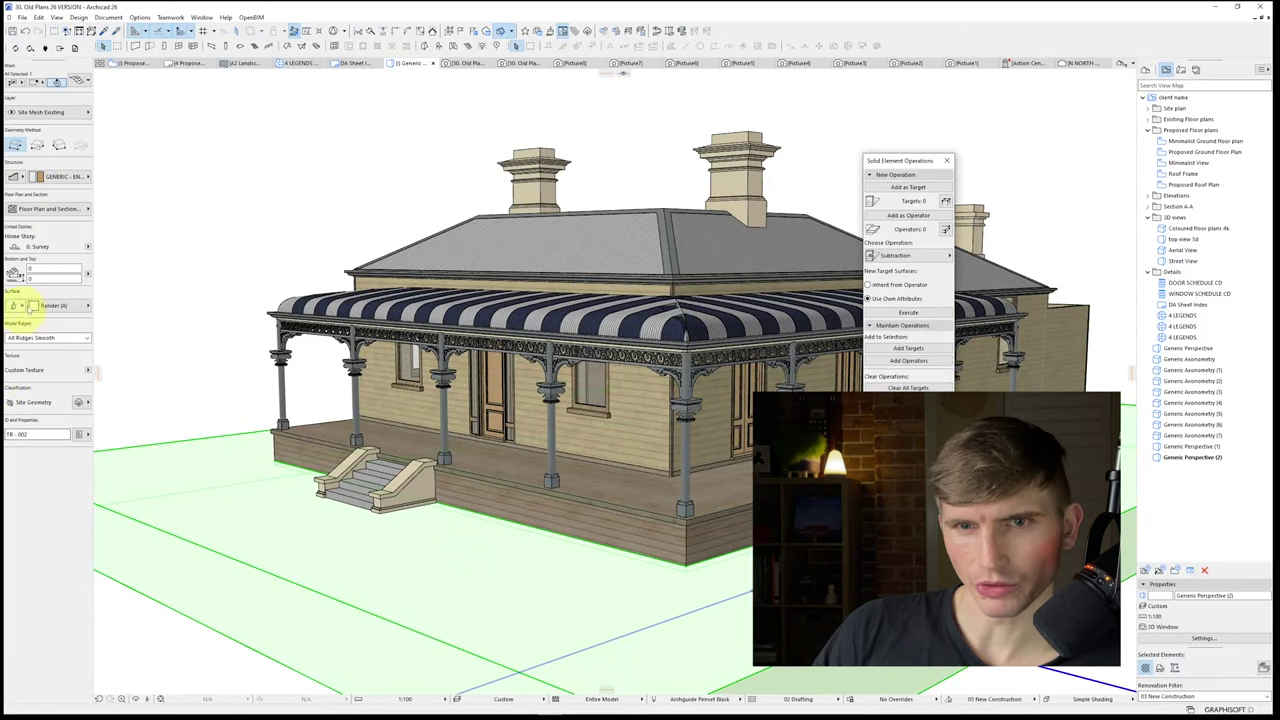
pyautogui.click(55, 306)
pyautogui.write('grass')
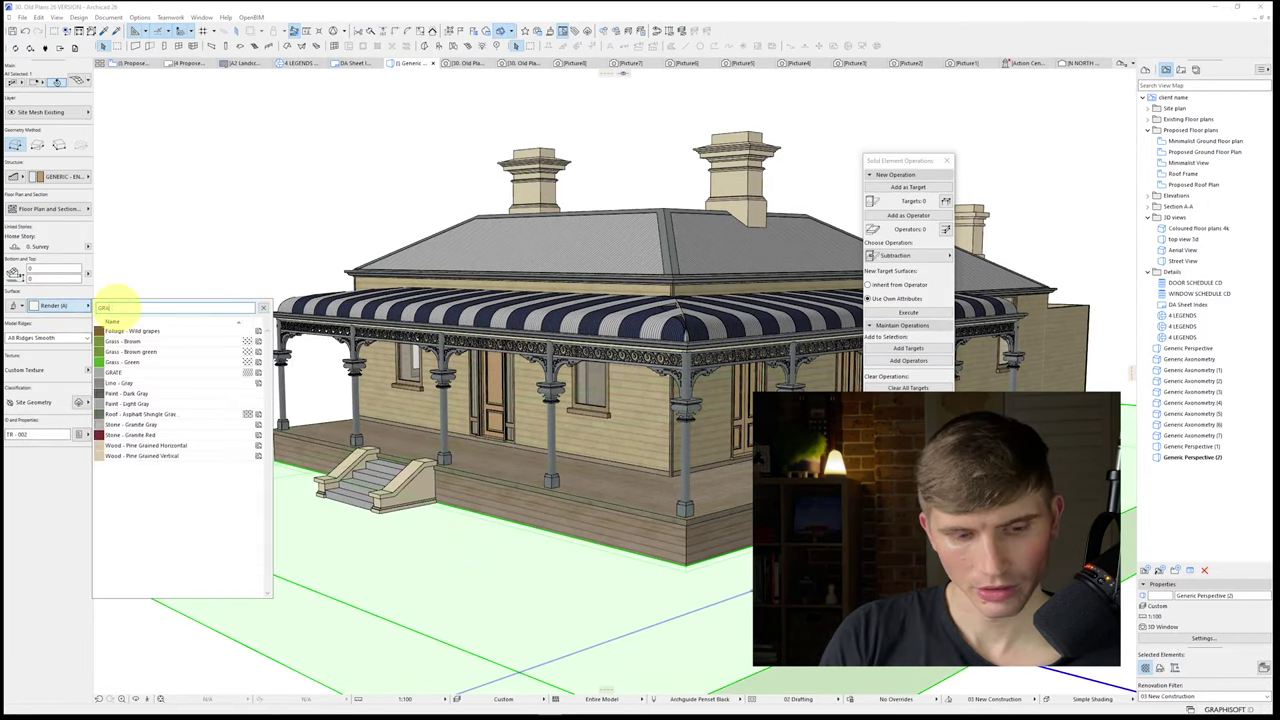
pyautogui.click(130, 336)
pyautogui.click(204, 266)
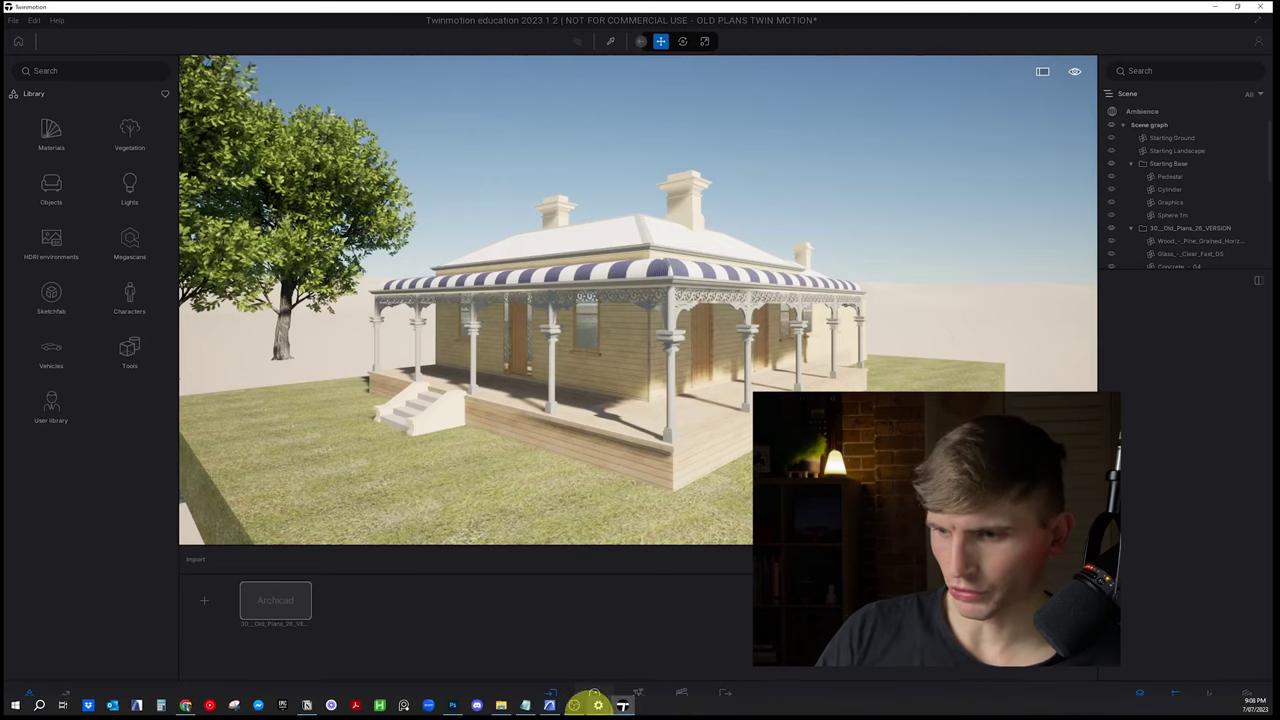
pyautogui.click(546, 705)
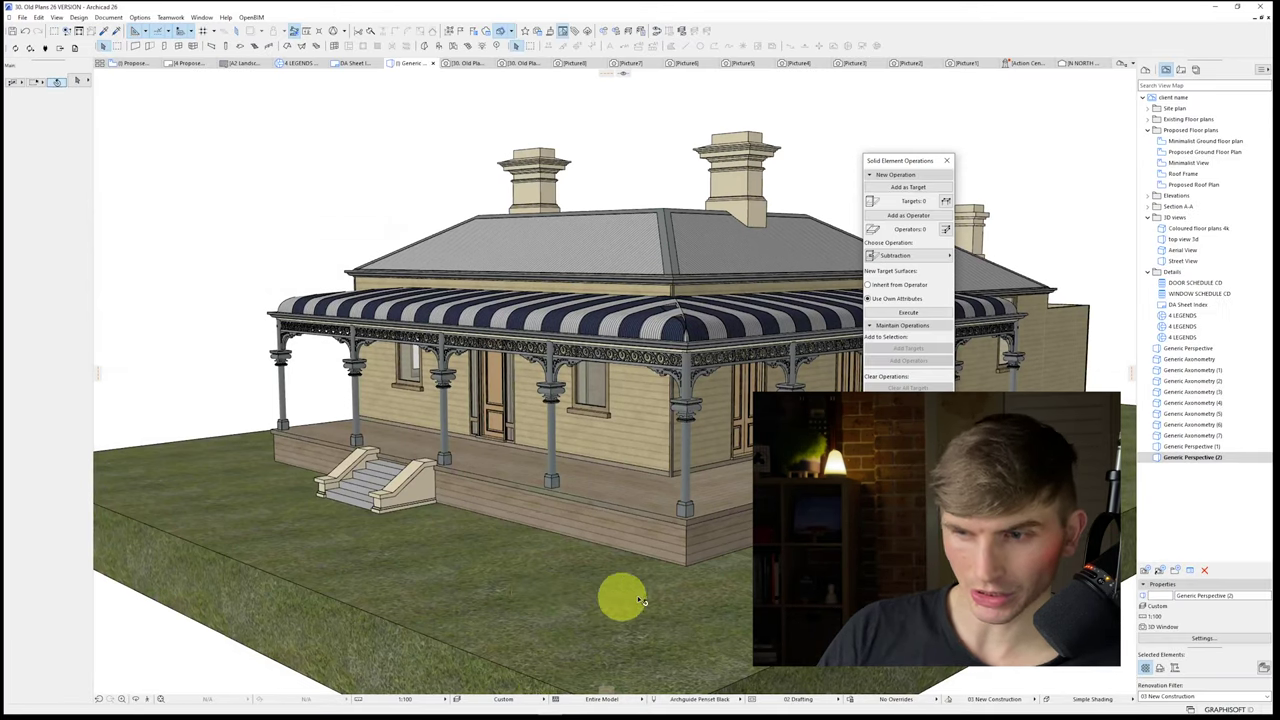
# Step: Offset the site mesh's edges outward so the grass ground extends far beyond the house
pyautogui.scroll(-2, 722, 597)
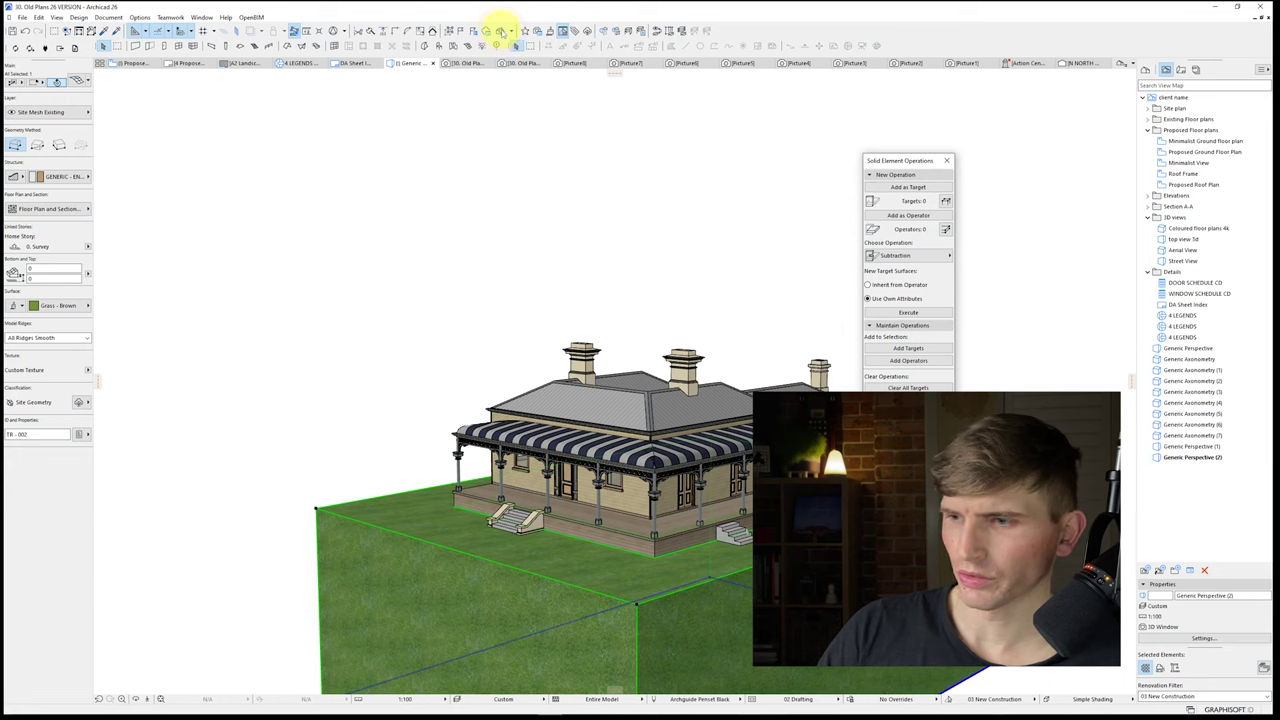
pyautogui.click(500, 30)
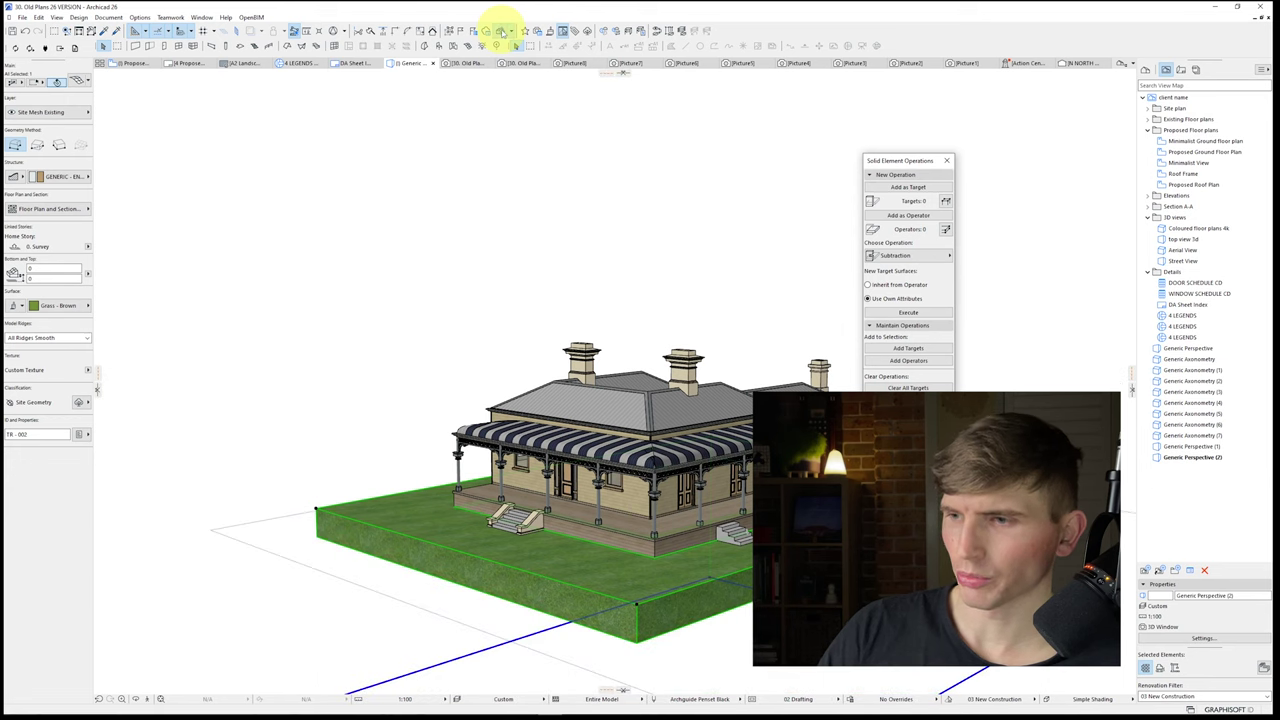
pyautogui.click(370, 497)
pyautogui.click(451, 535)
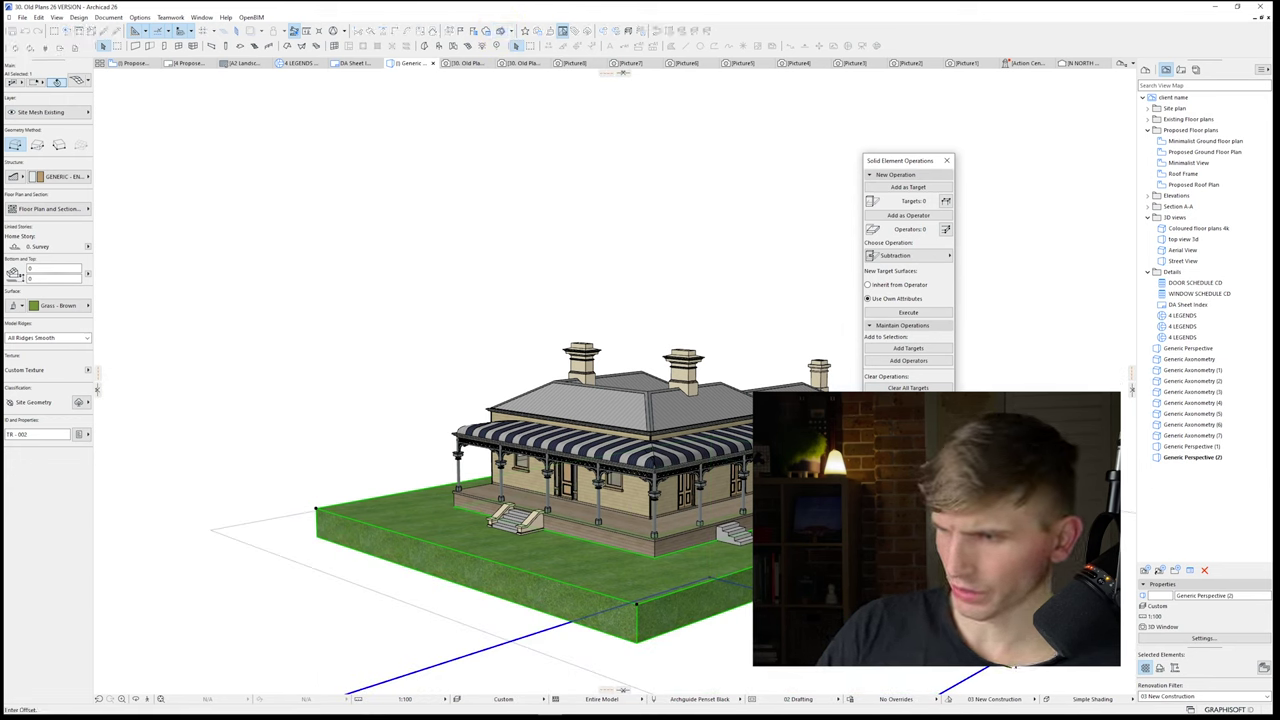
pyautogui.scroll(-3, 567, 518)
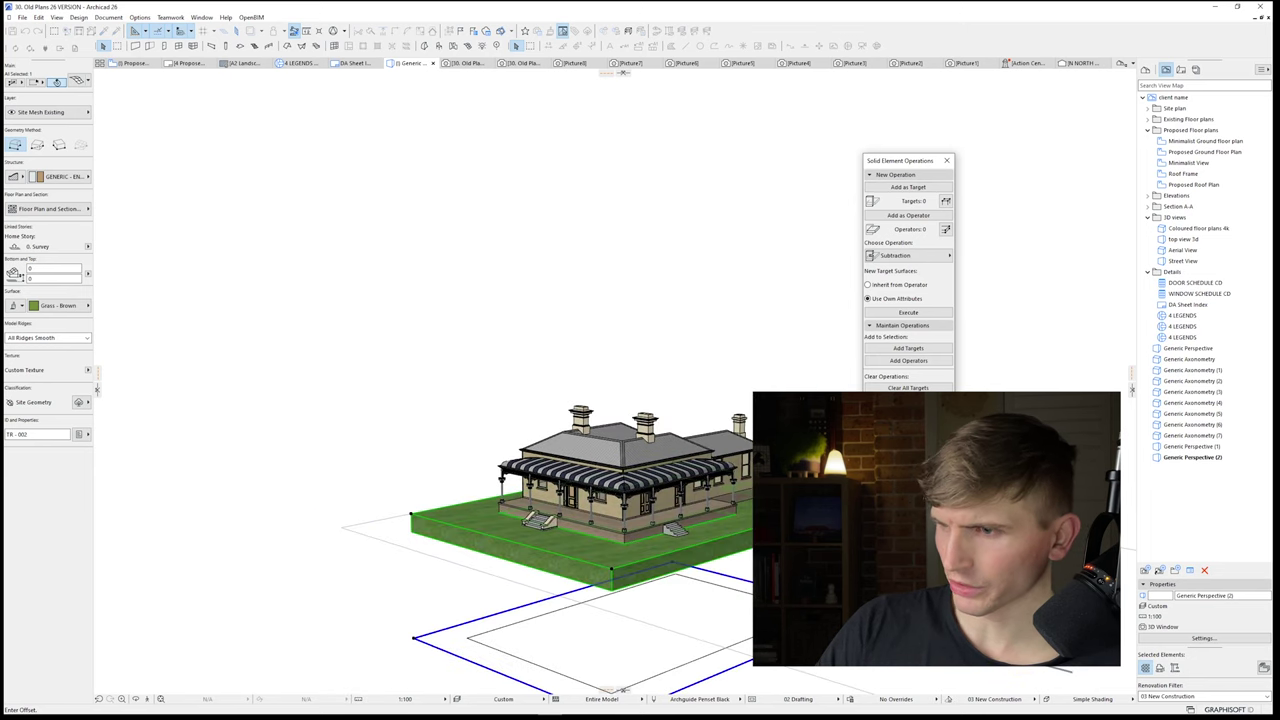
pyautogui.click(1124, 647)
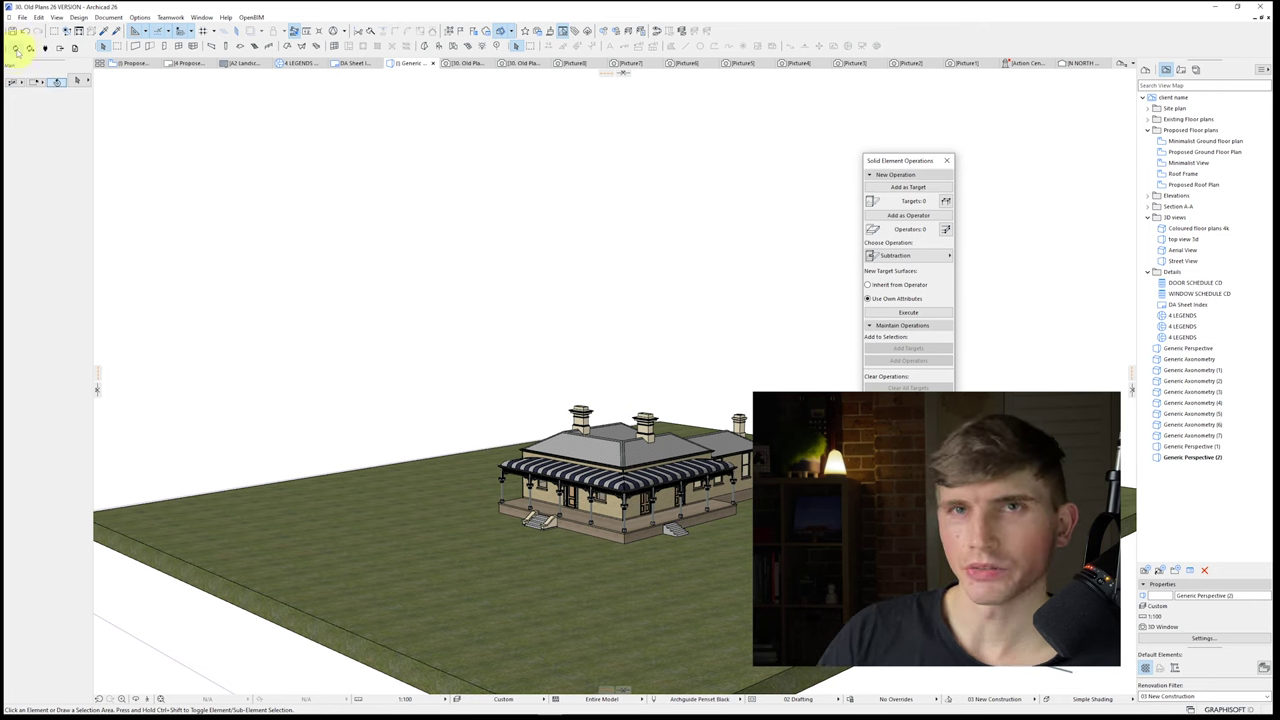
# Step: Switch to Twinmotion, load the saved Image1 view, adjust the camera slightly and create another image from that view
pyautogui.click(621, 705)
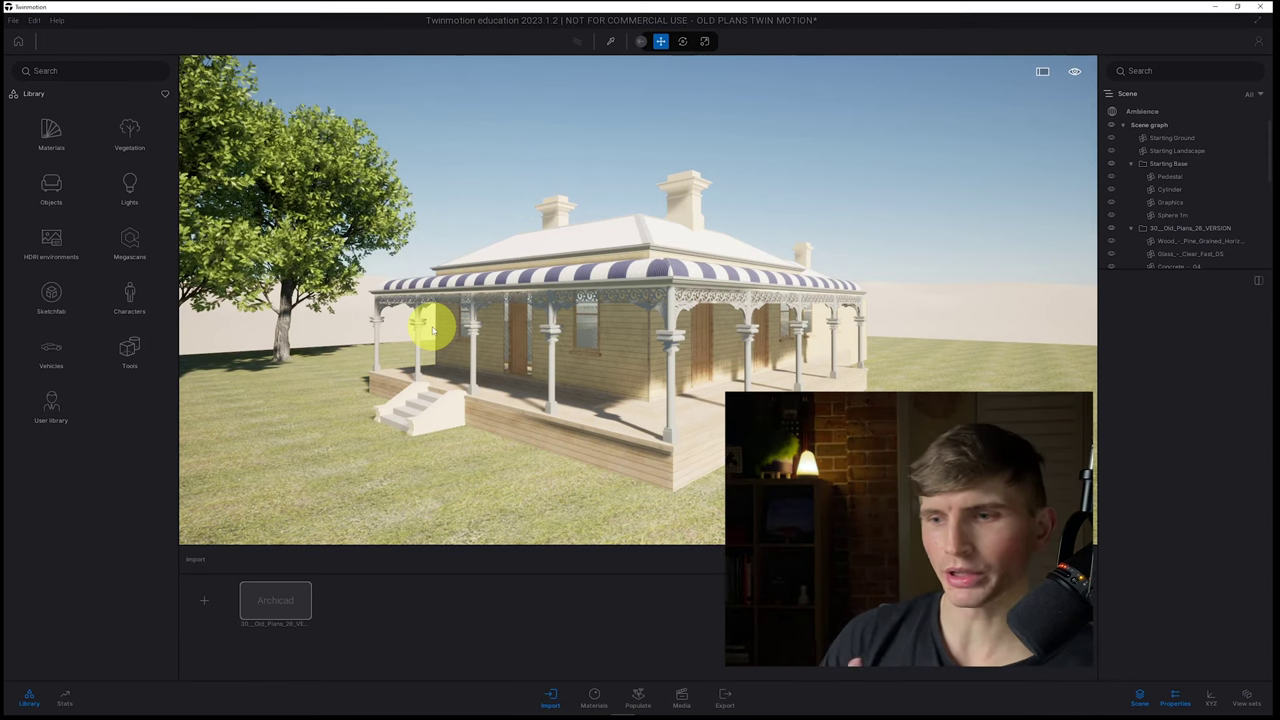
pyautogui.click(676, 700)
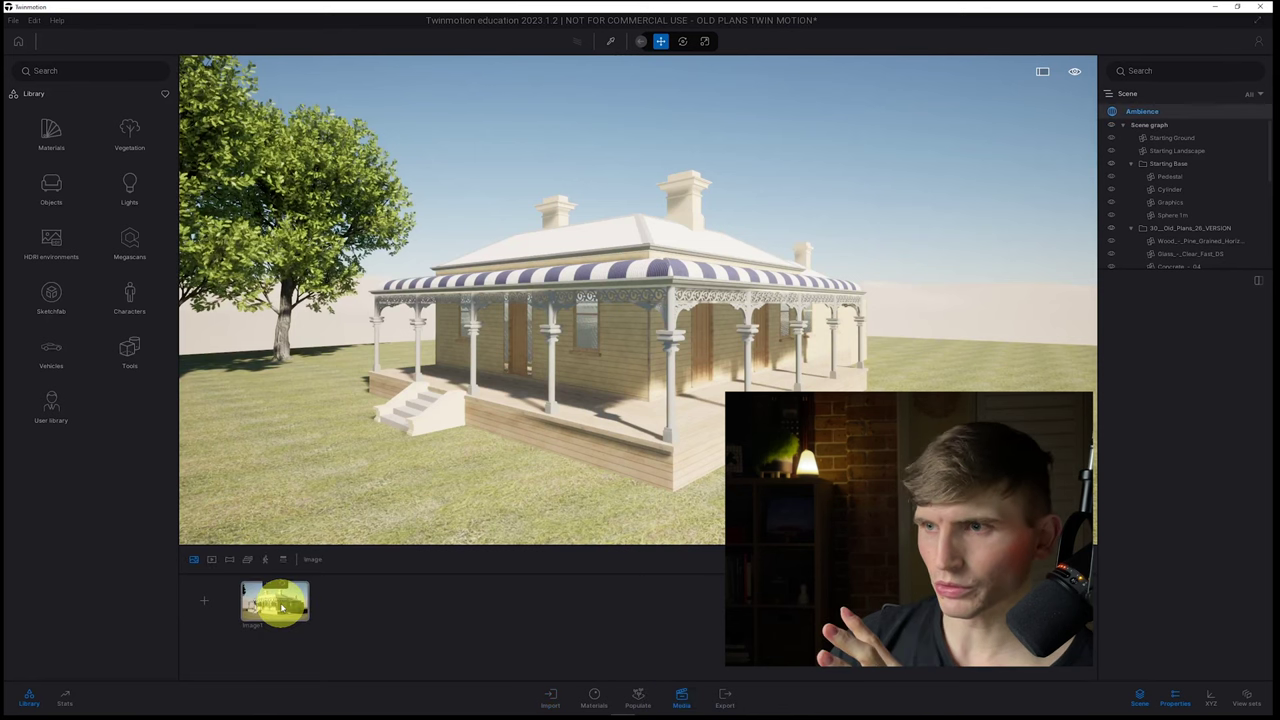
pyautogui.click(278, 603)
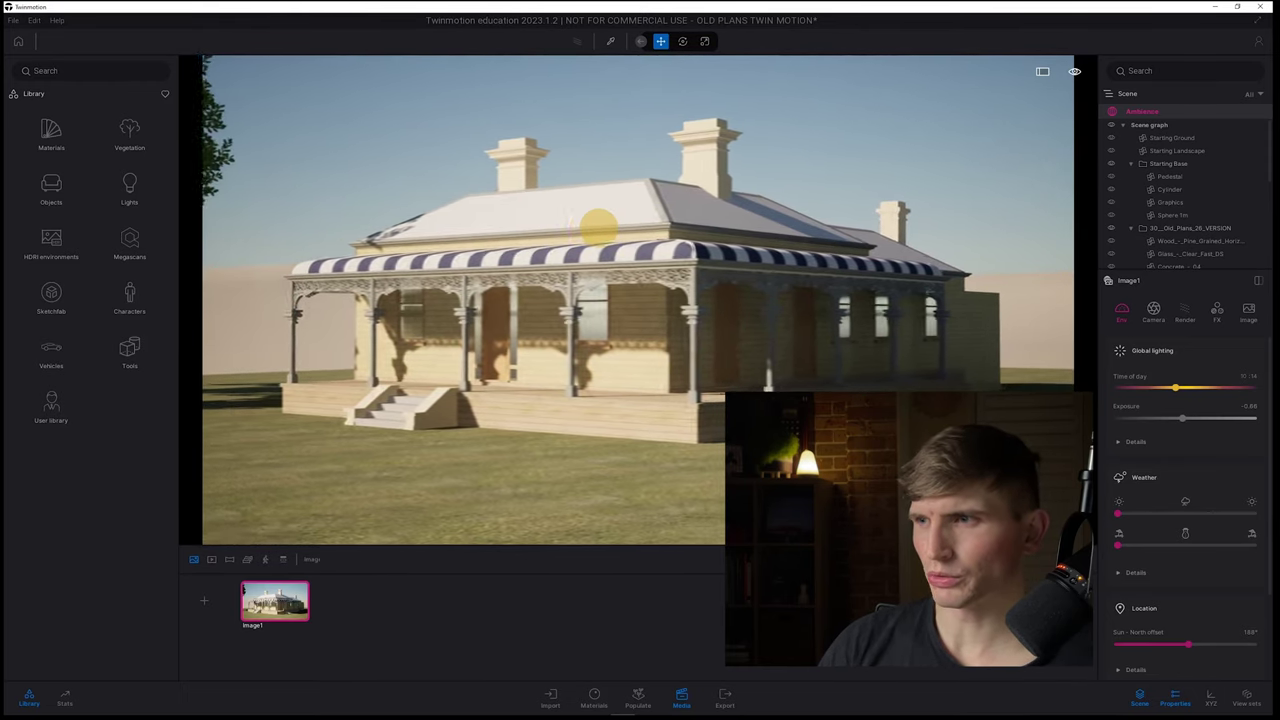
pyautogui.moveTo(598, 227); pyautogui.dragTo(598, 228, button='middle')
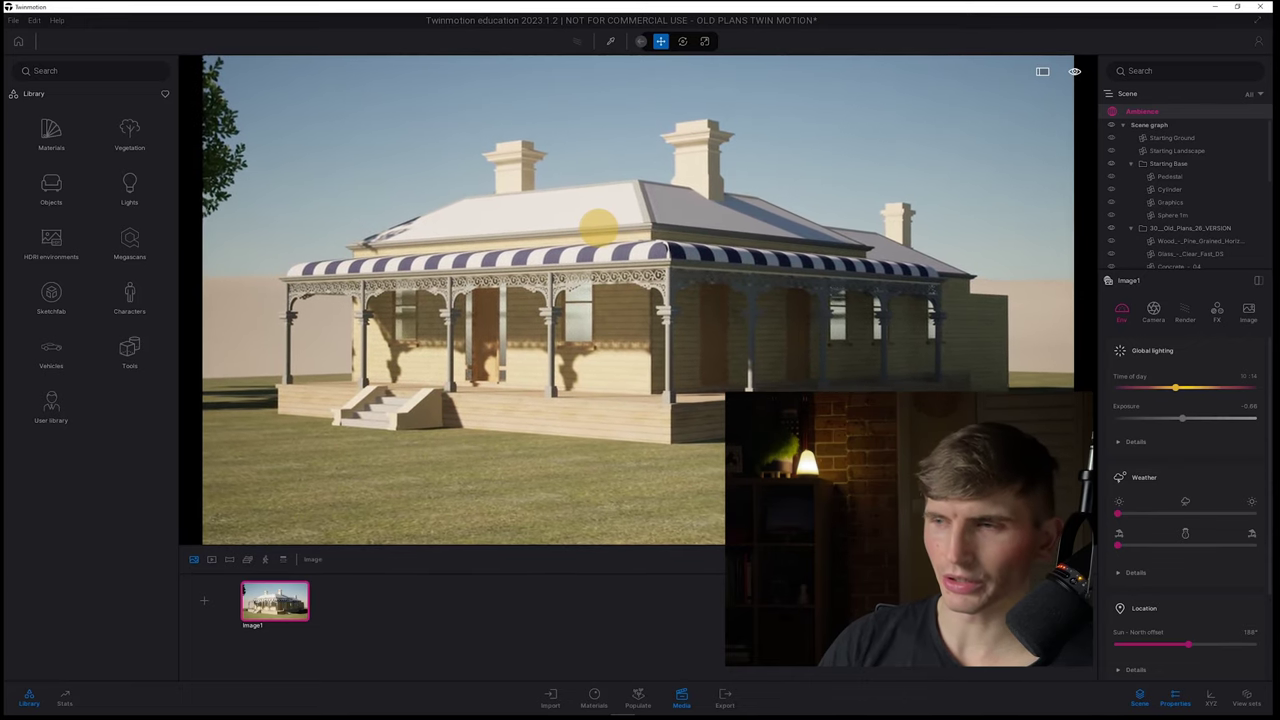
pyautogui.click(203, 601)
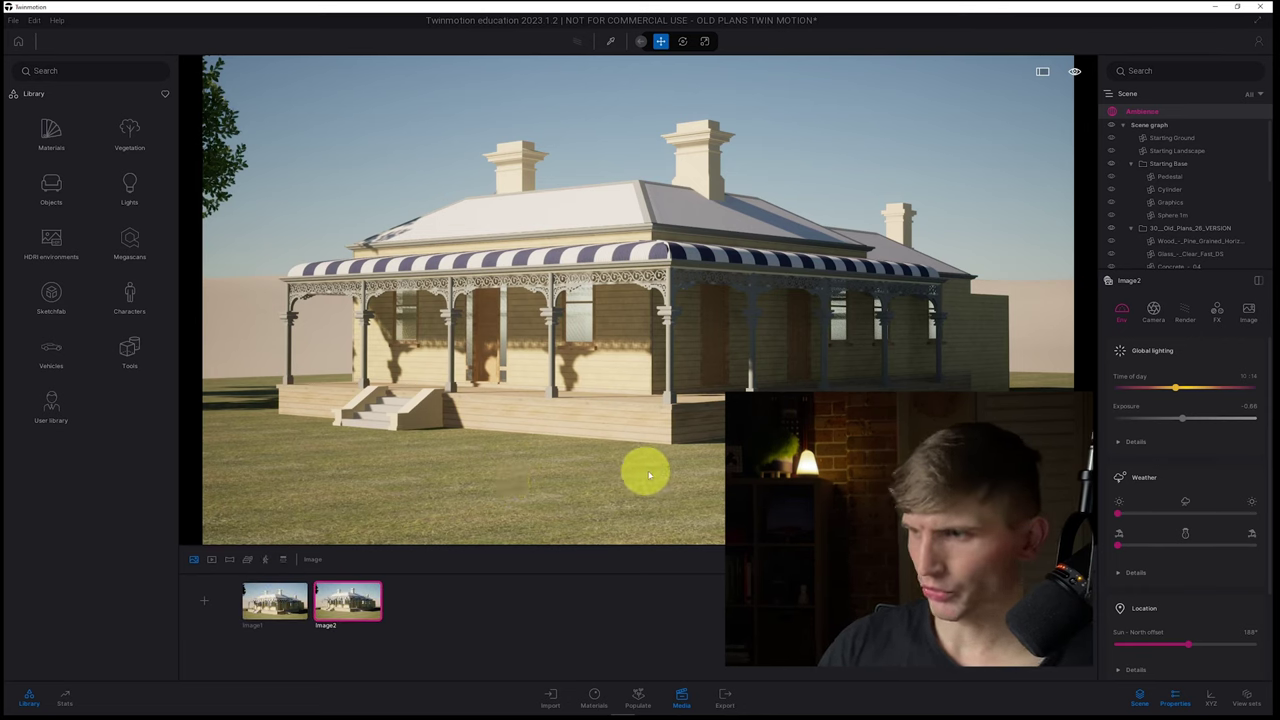
# Step: Set up a foliage scatter for the ground and add Dry Grass 01 from the grass and flowers library
pyautogui.click(752, 470)
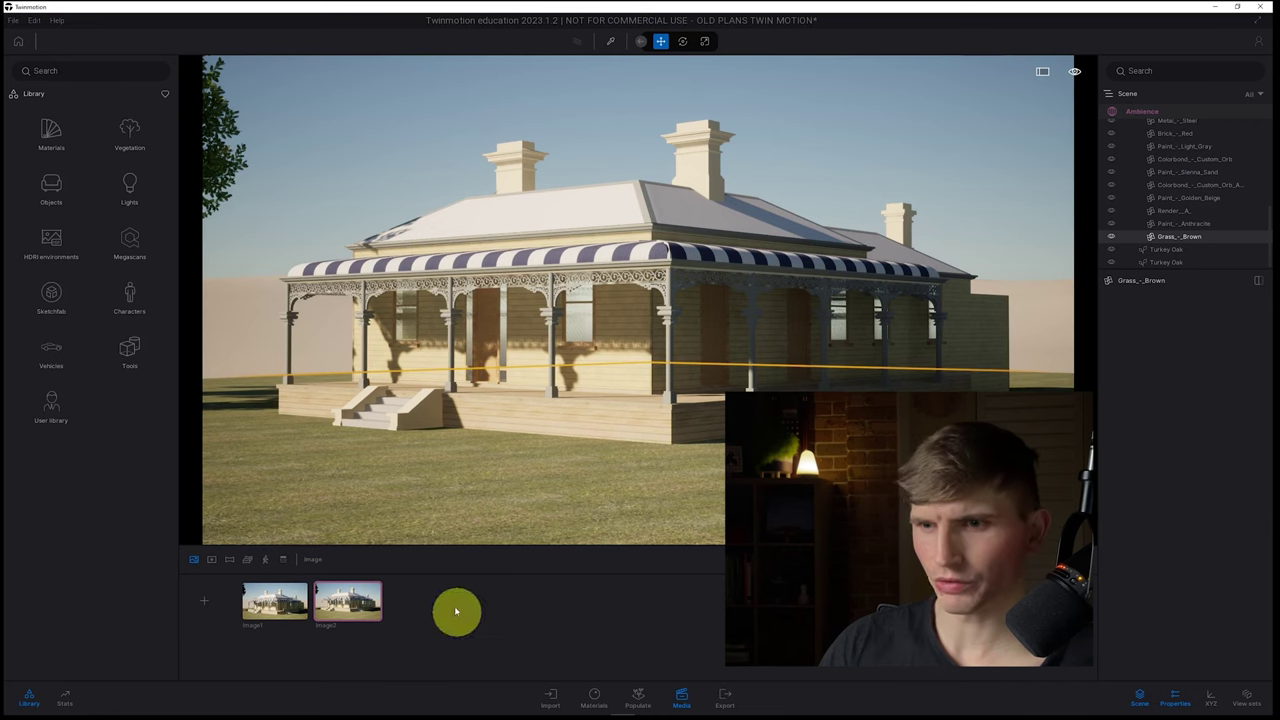
pyautogui.click(637, 698)
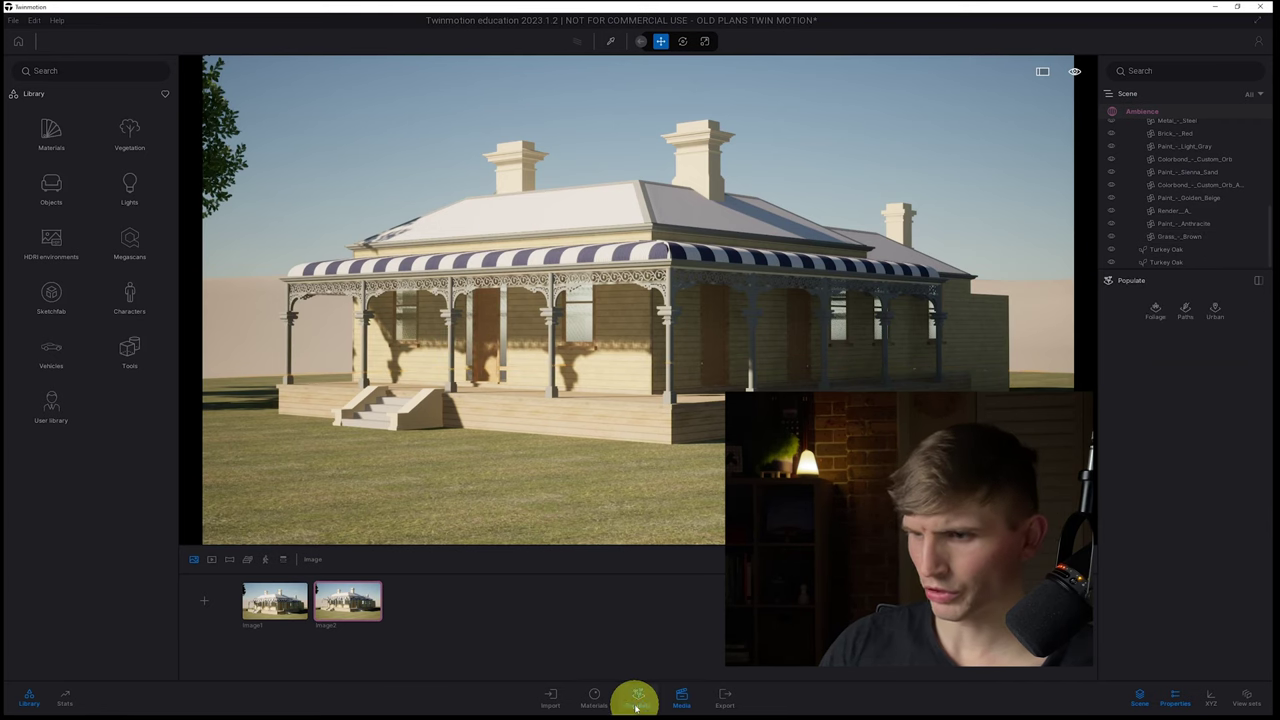
pyautogui.click(1155, 310)
pyautogui.click(1200, 350)
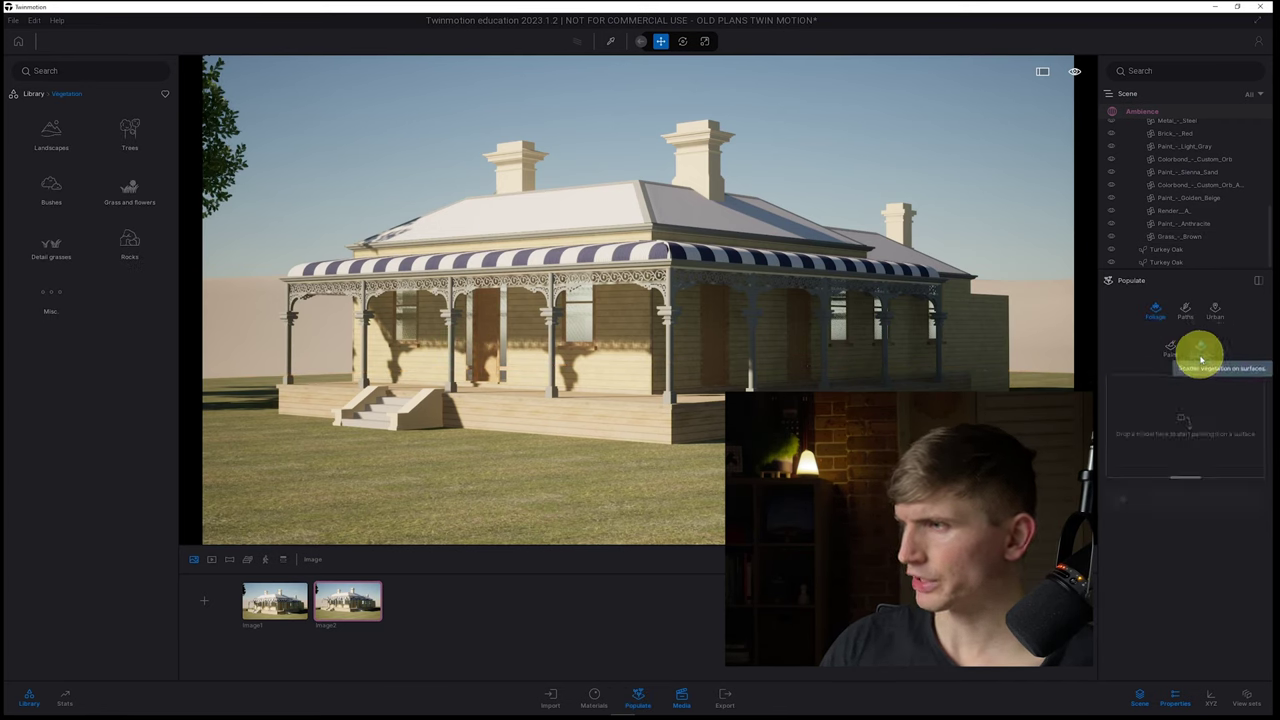
pyautogui.click(130, 190)
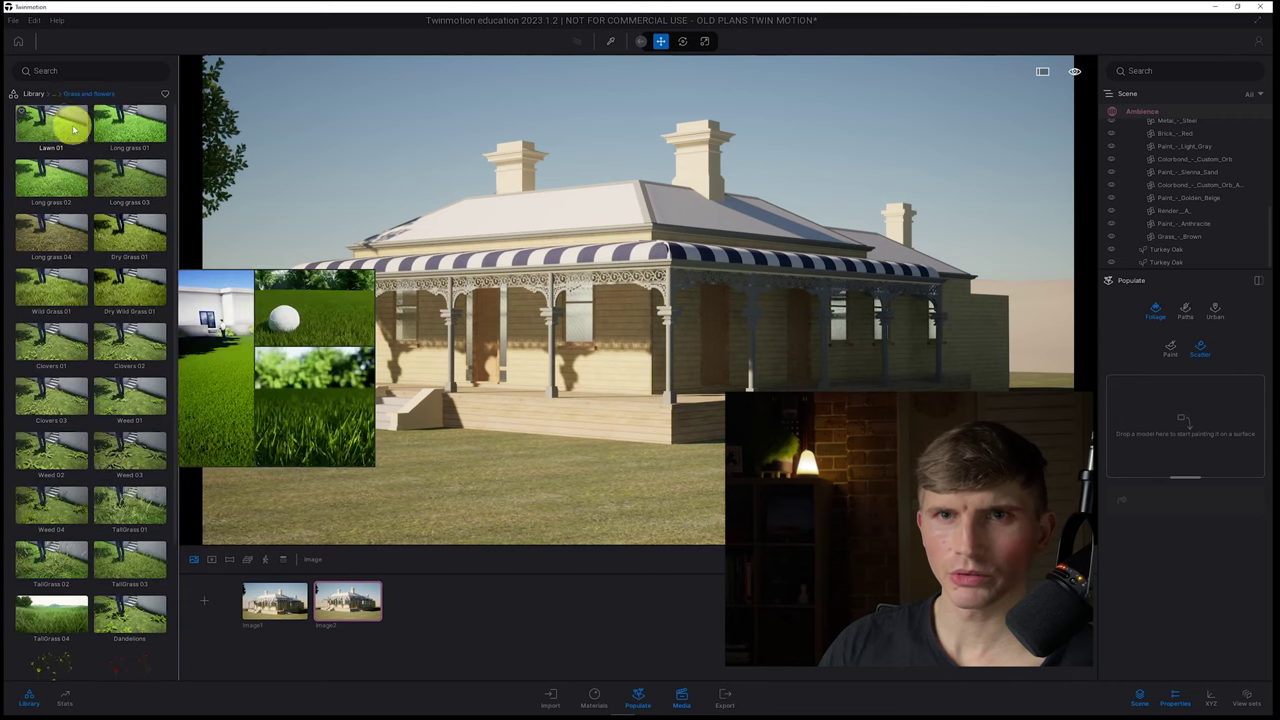
pyautogui.click(128, 128)
pyautogui.keyDown('shift'); pyautogui.click(127, 293); pyautogui.keyUp('shift')
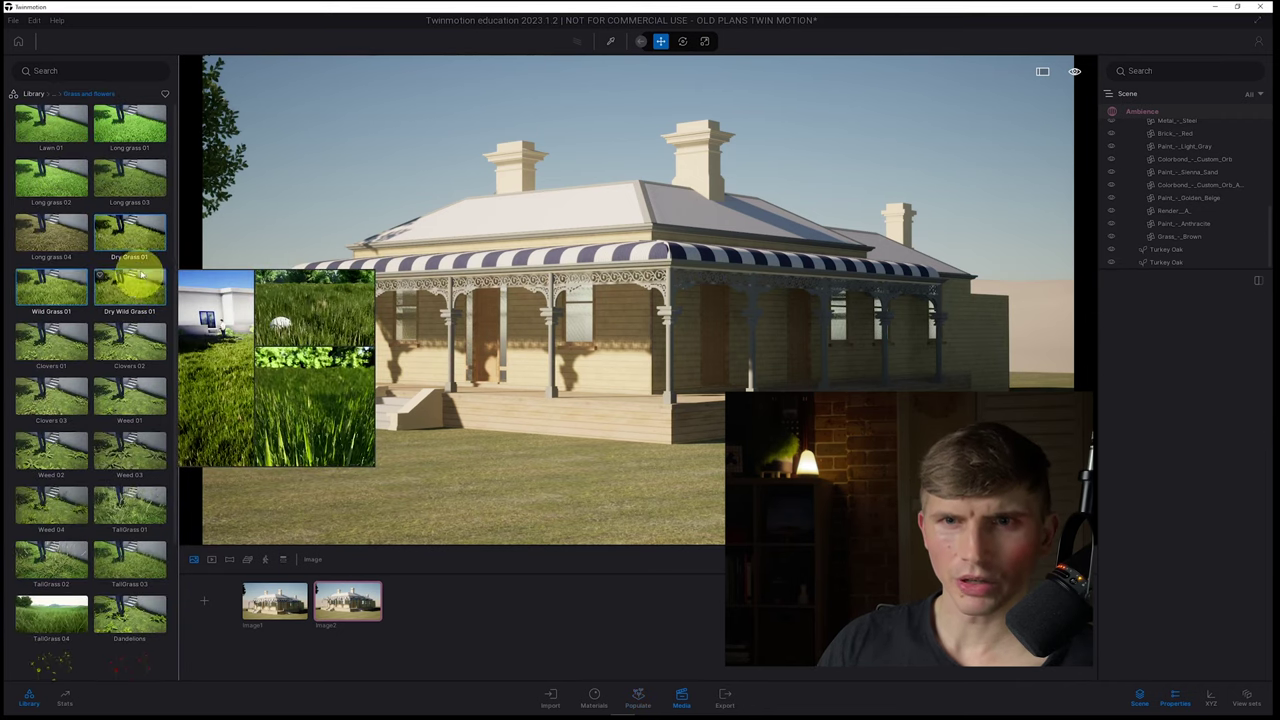
pyautogui.moveTo(137, 231); pyautogui.dragTo(1182, 349)
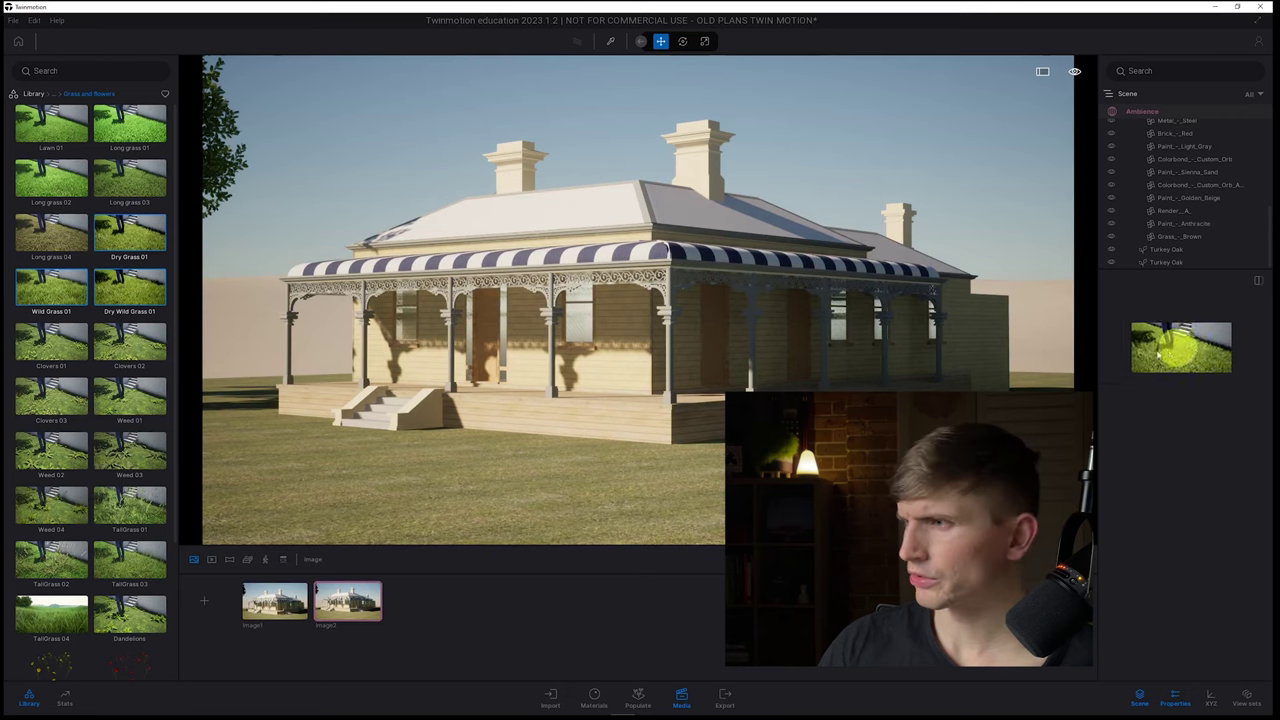
# Step: Add Wild Grass 01 and Dry Wild Grass 01 to the scatter set and scatter the three grasses over the ground
pyautogui.click(641, 702)
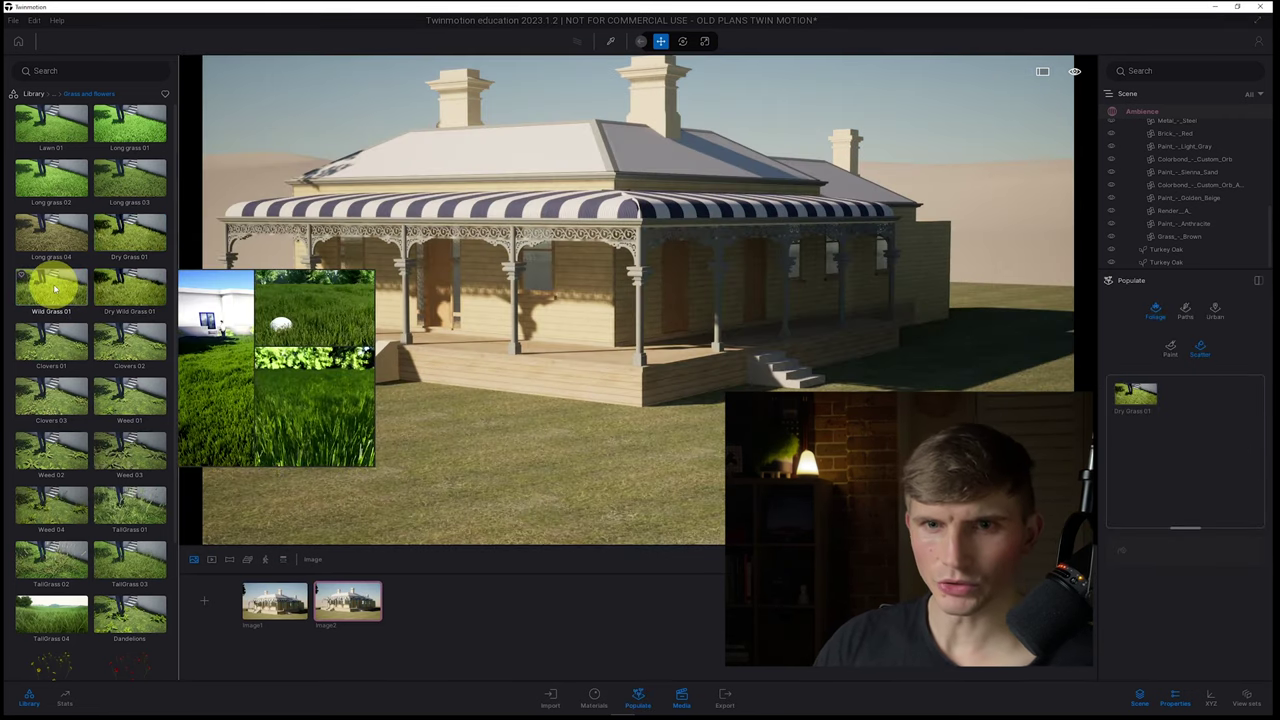
pyautogui.moveTo(54, 288); pyautogui.dragTo(1210, 450)
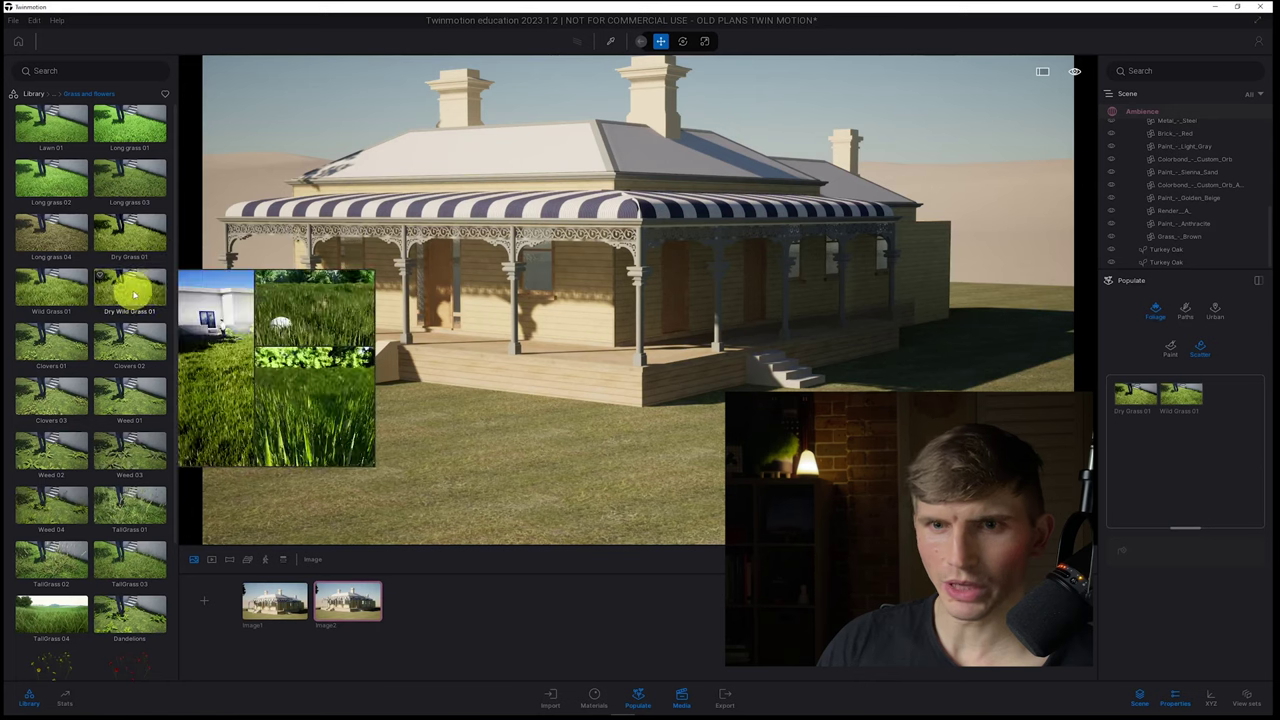
pyautogui.moveTo(133, 293); pyautogui.dragTo(1205, 393)
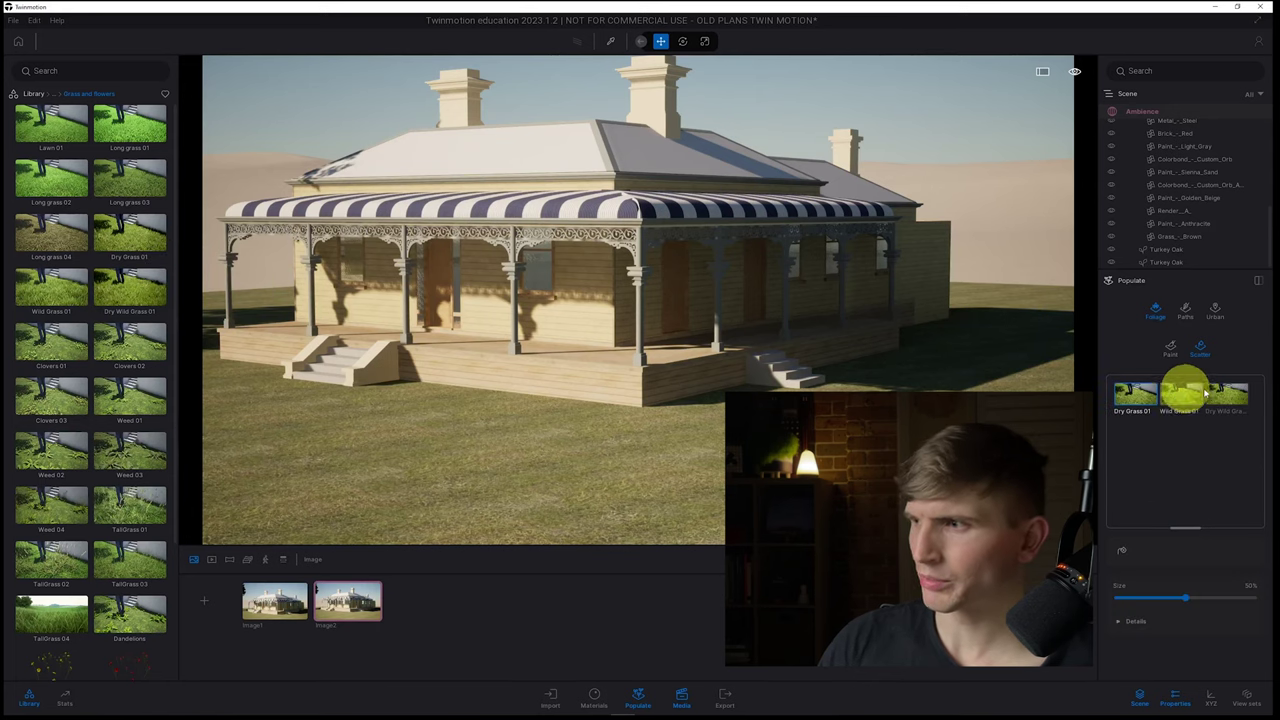
pyautogui.click(1122, 553)
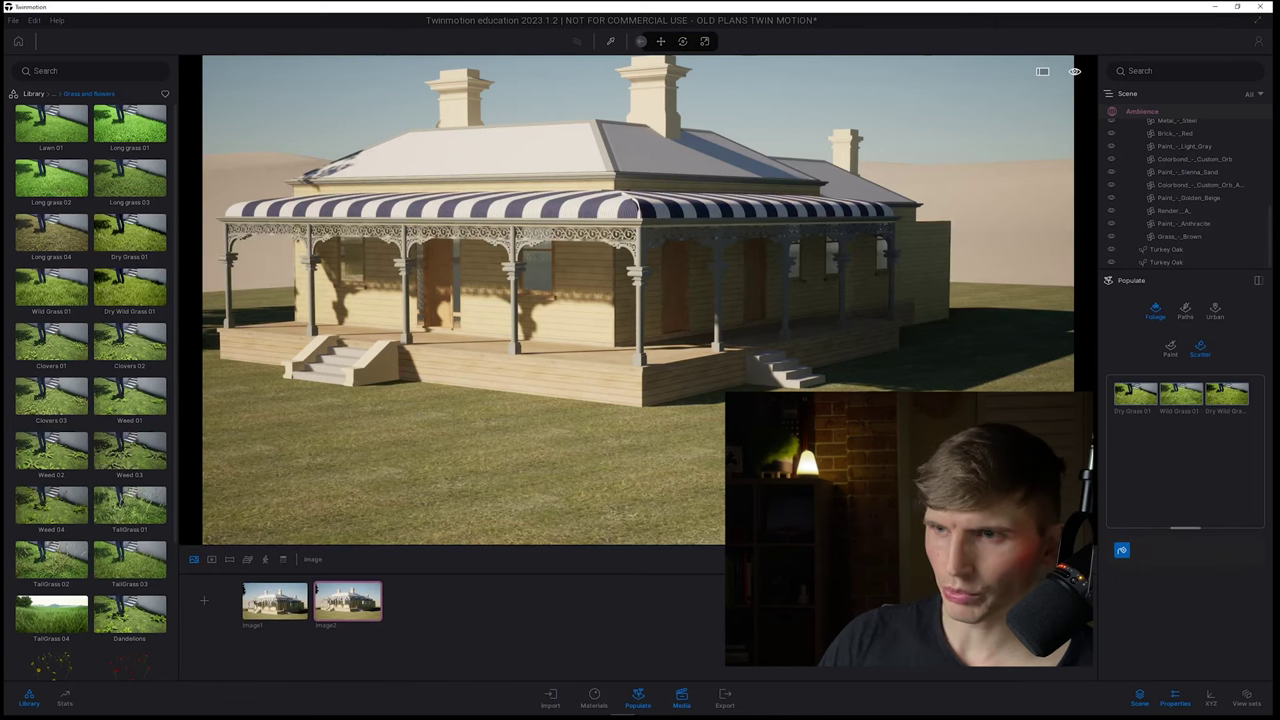
pyautogui.click(500, 450)
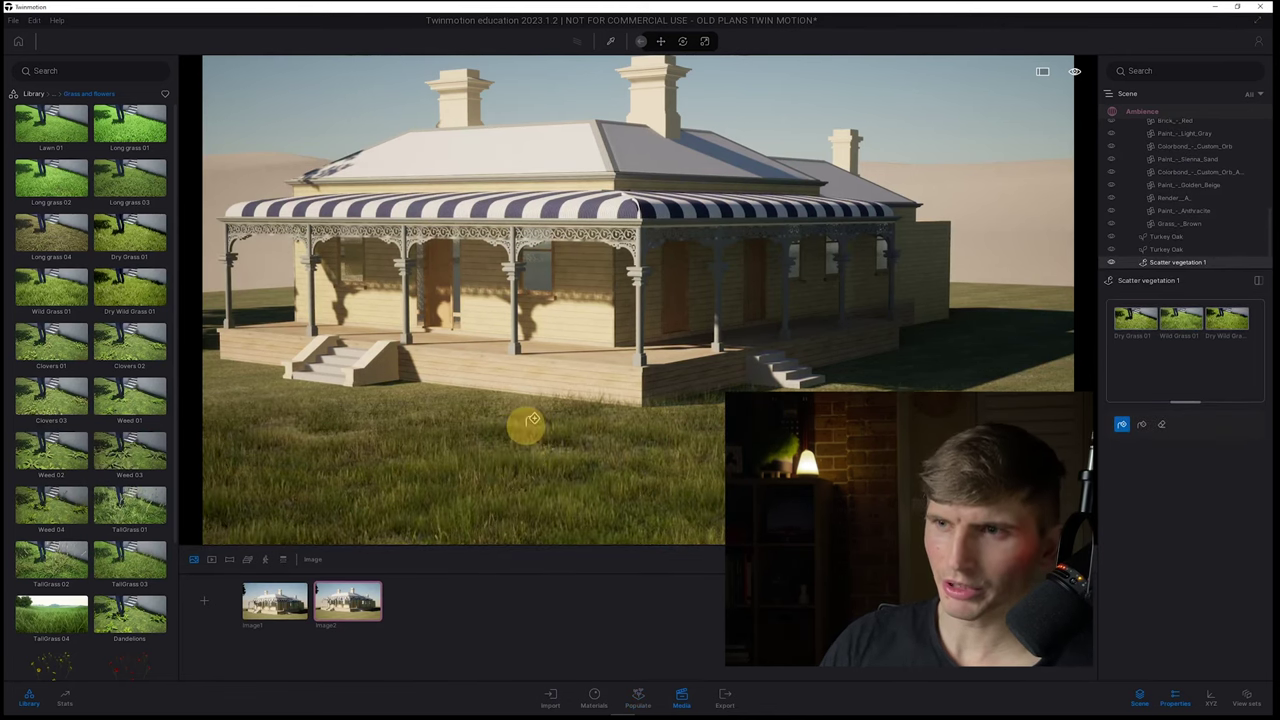
# Step: Erase a path through the scattered grass leading away from the front steps, using a 2.2 m eraser diameter
pyautogui.keyDown('shift'); pyautogui.moveTo(526, 427); pyautogui.dragTo(526, 427, button='middle'); pyautogui.keyUp('shift')
pyautogui.moveTo(526, 427); pyautogui.dragTo(526, 427, button='right')
pyautogui.press('w')
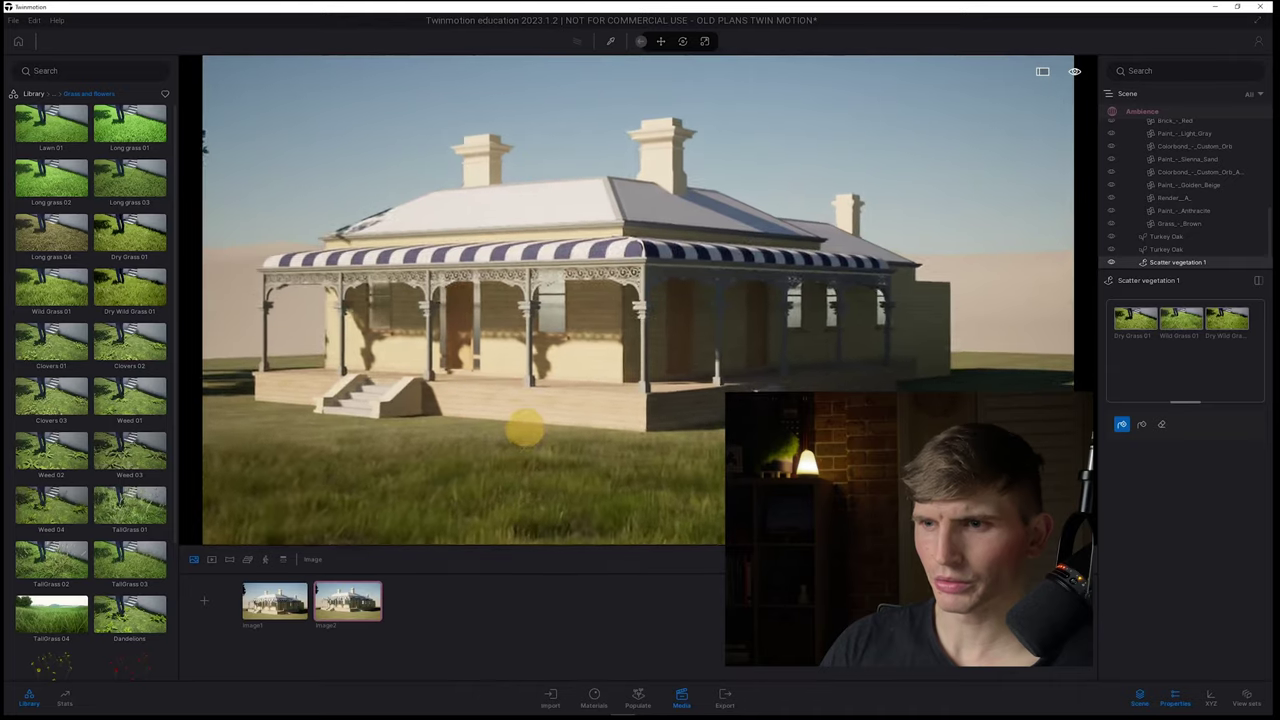
pyautogui.moveTo(526, 427); pyautogui.dragTo(526, 427, button='right')
pyautogui.press('w')
pyautogui.press('s')
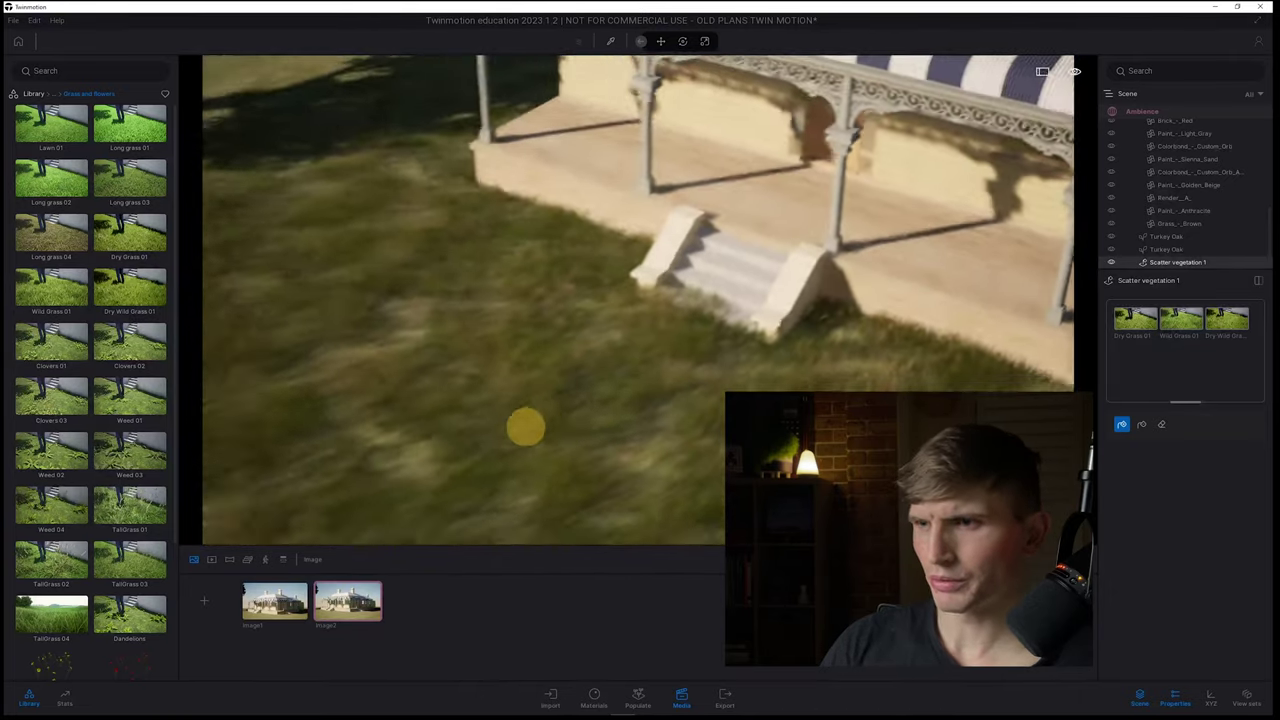
pyautogui.click(526, 423)
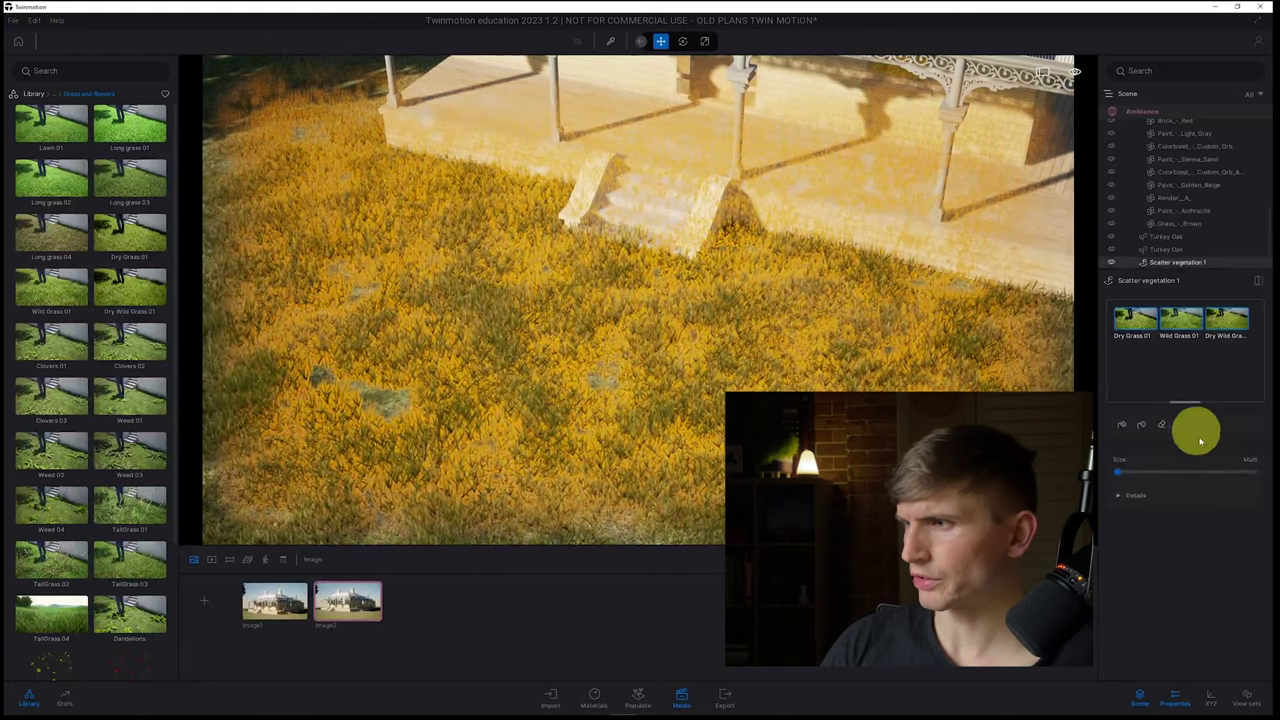
pyautogui.click(1161, 424)
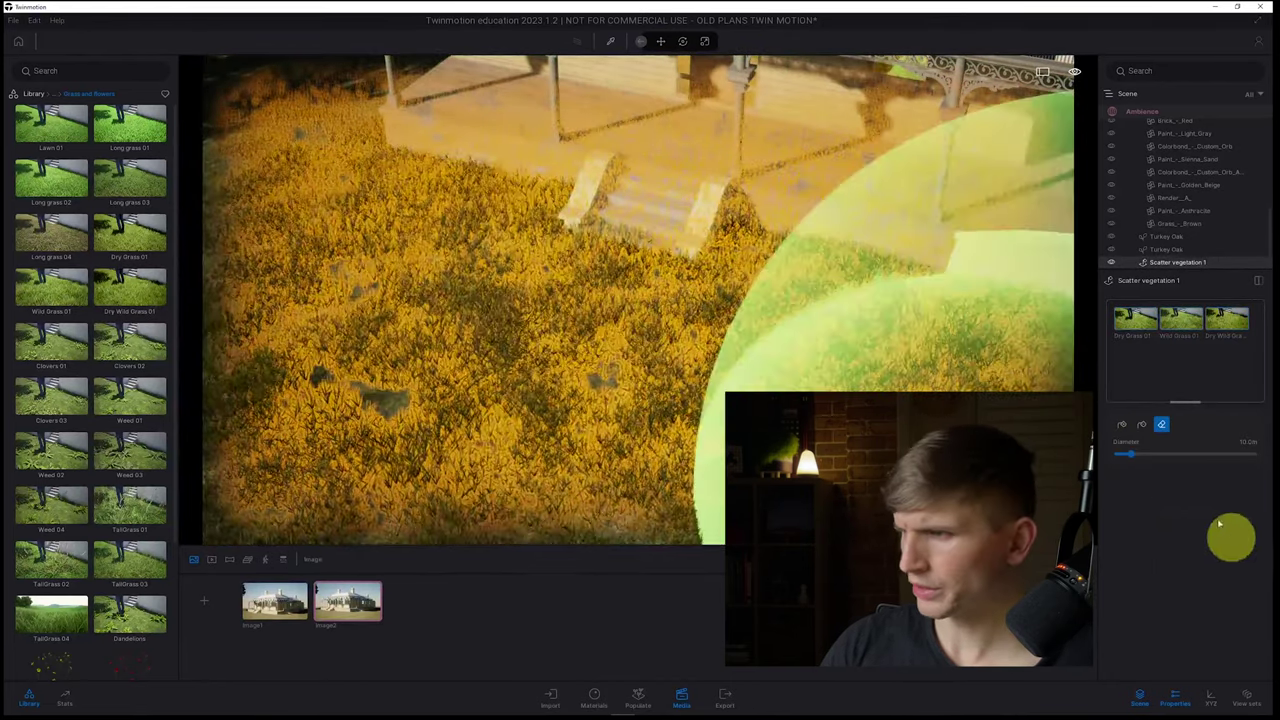
pyautogui.click(1121, 453)
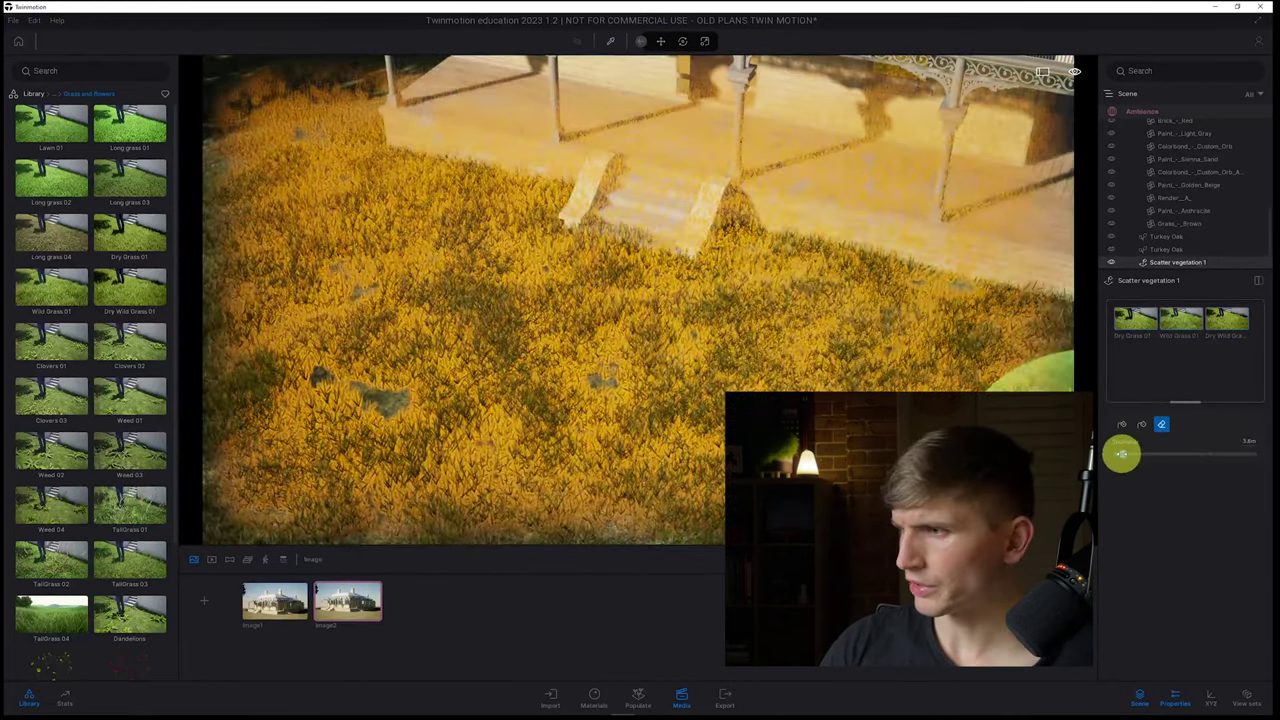
pyautogui.moveTo(1125, 456); pyautogui.dragTo(1120, 454)
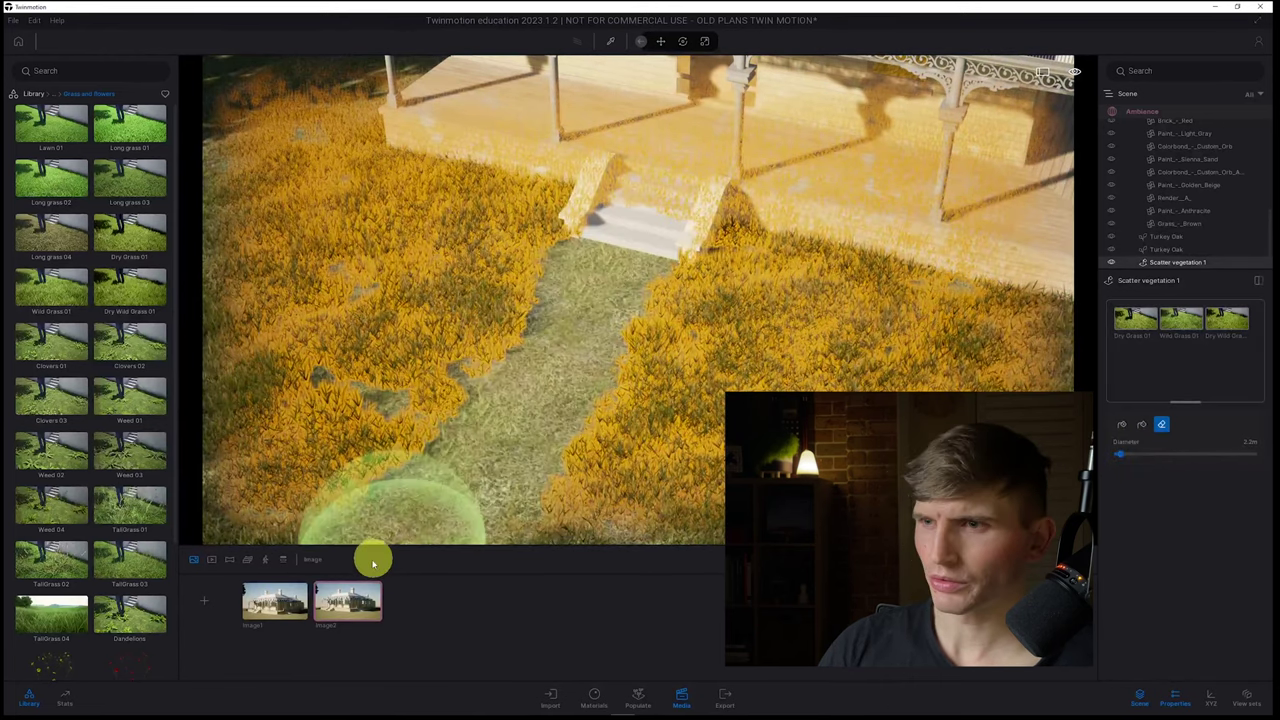
pyautogui.moveTo(705, 371)
pyautogui.mouseDown(button='right')
pyautogui.moveTo(714, 337)
pyautogui.moveTo(704, 350)
pyautogui.mouseUp(button='right')
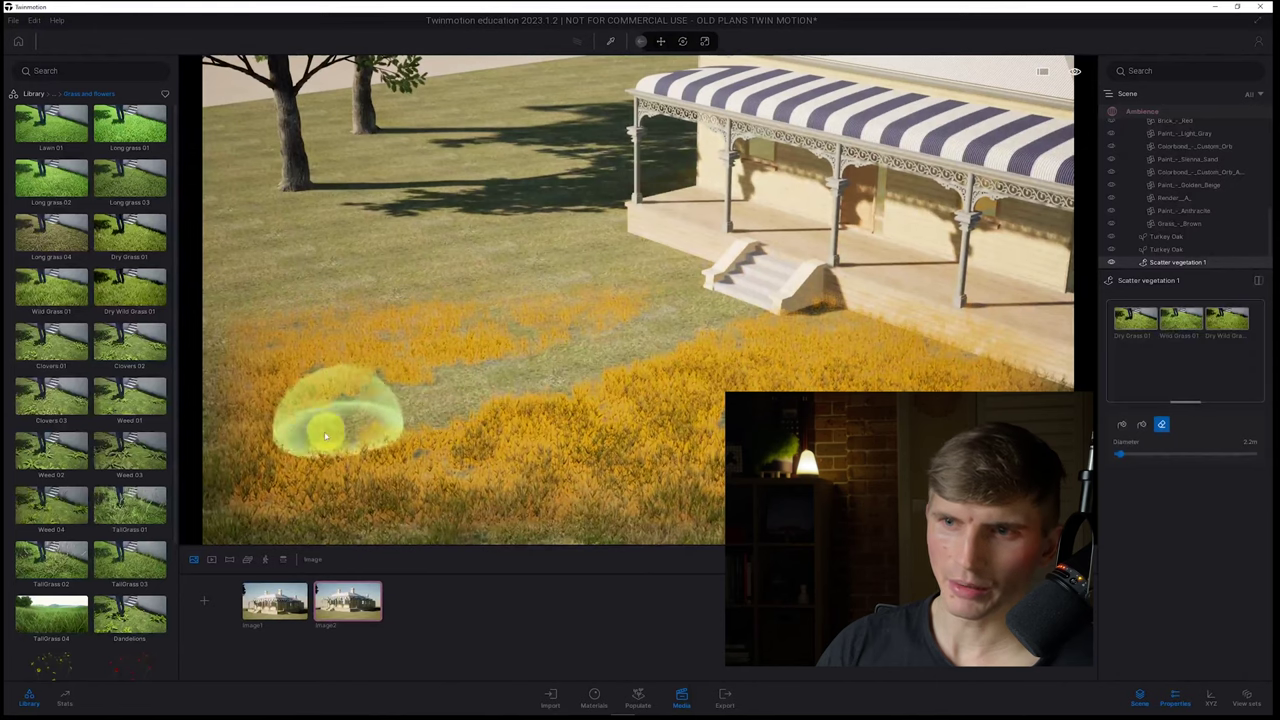
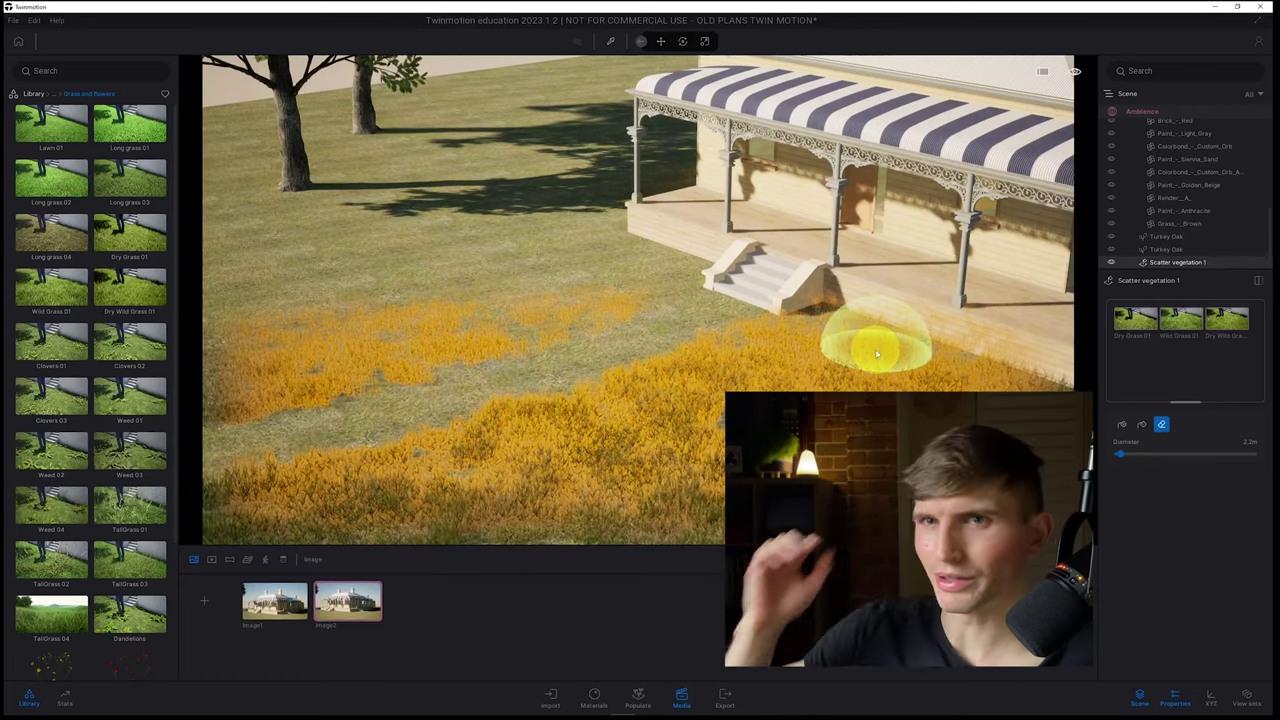
# Step: Try to paint Long grass borders 04 along the cleared path in front of the steps with a 2.2 m brush
pyautogui.click(645, 692)
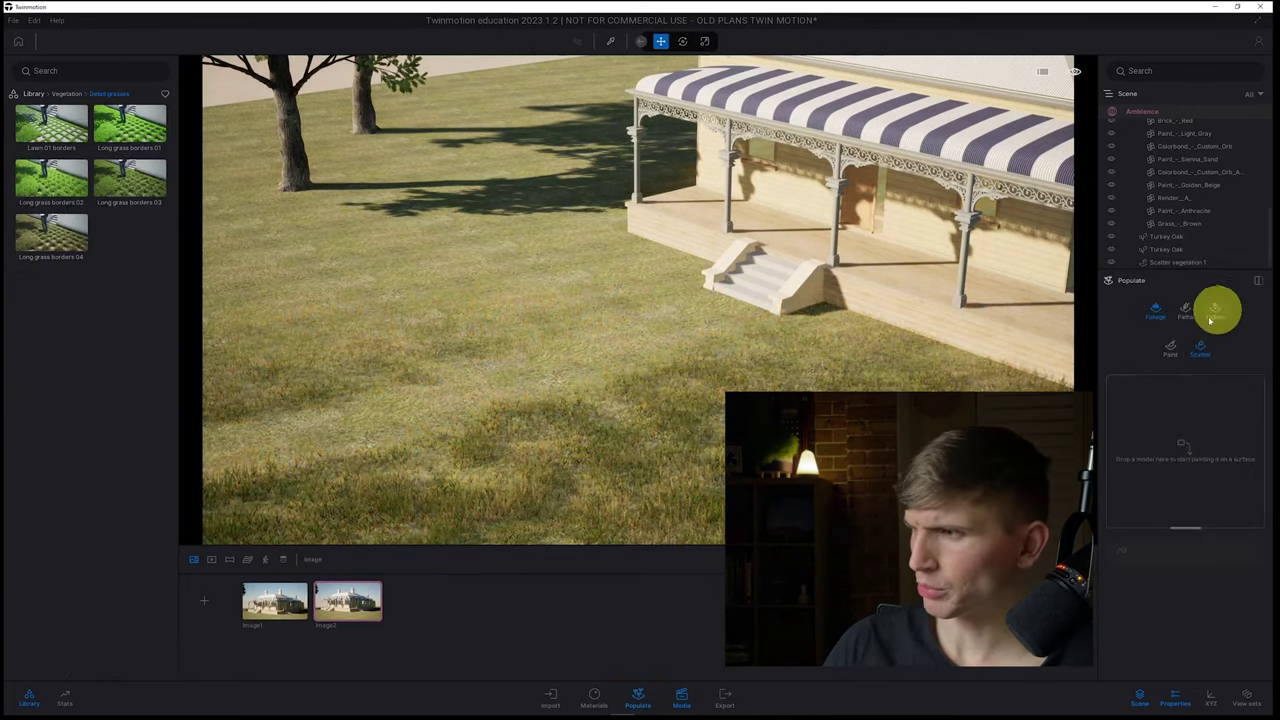
pyautogui.moveTo(82, 240)
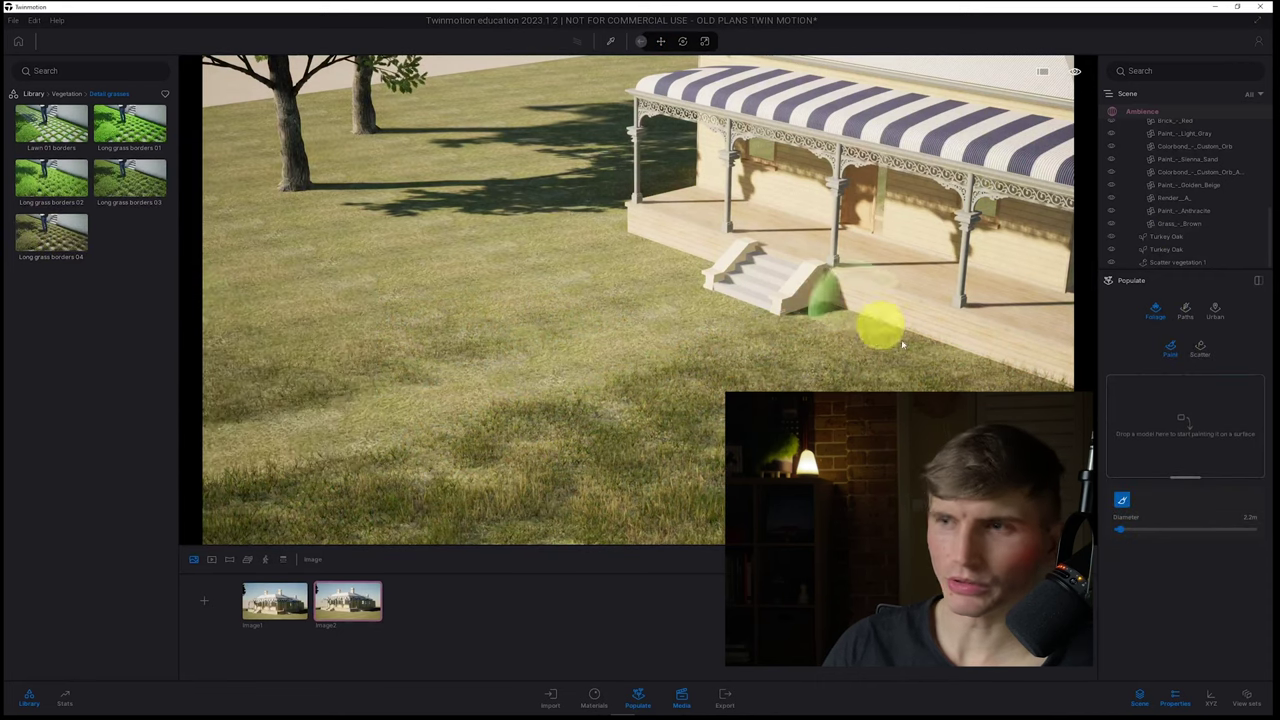
pyautogui.moveTo(395, 432); pyautogui.dragTo(57, 240)
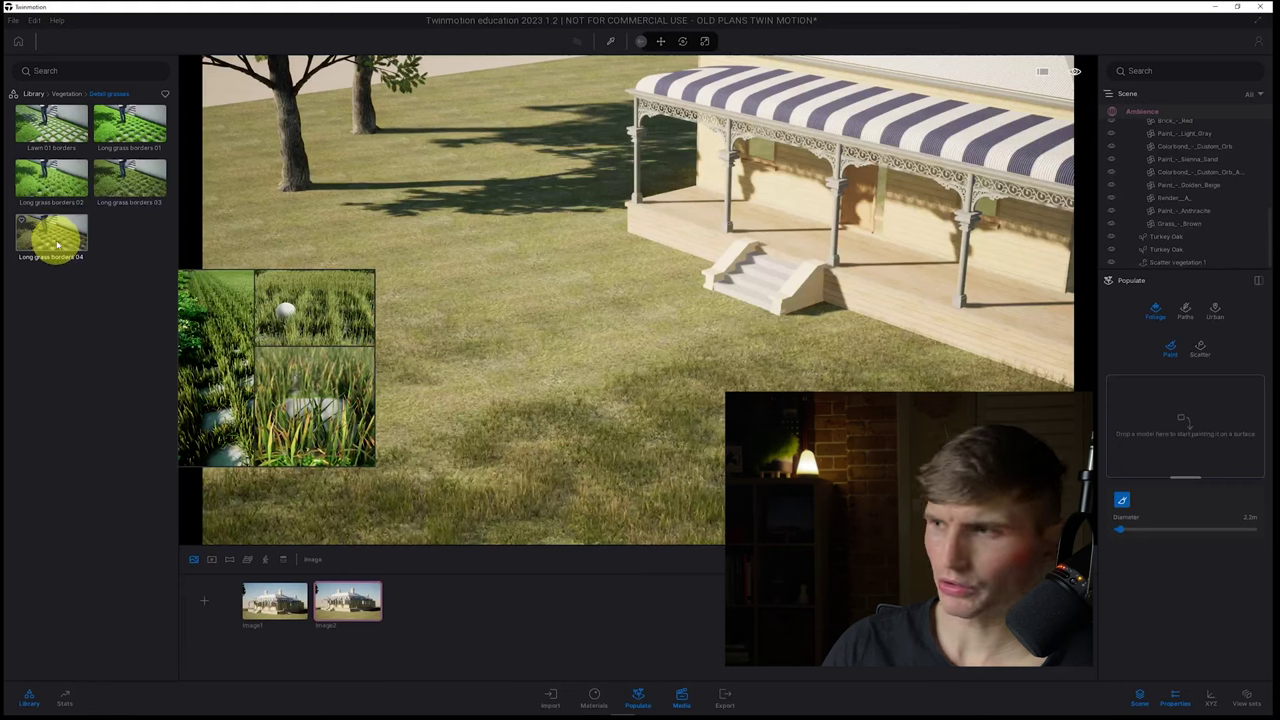
pyautogui.moveTo(168, 250)
pyautogui.mouseDown()
pyautogui.moveTo(1200, 420)
pyautogui.moveTo(1200, 449)
pyautogui.moveTo(1120, 503)
pyautogui.moveTo(724, 316)
pyautogui.moveTo(695, 322)
pyautogui.mouseUp()
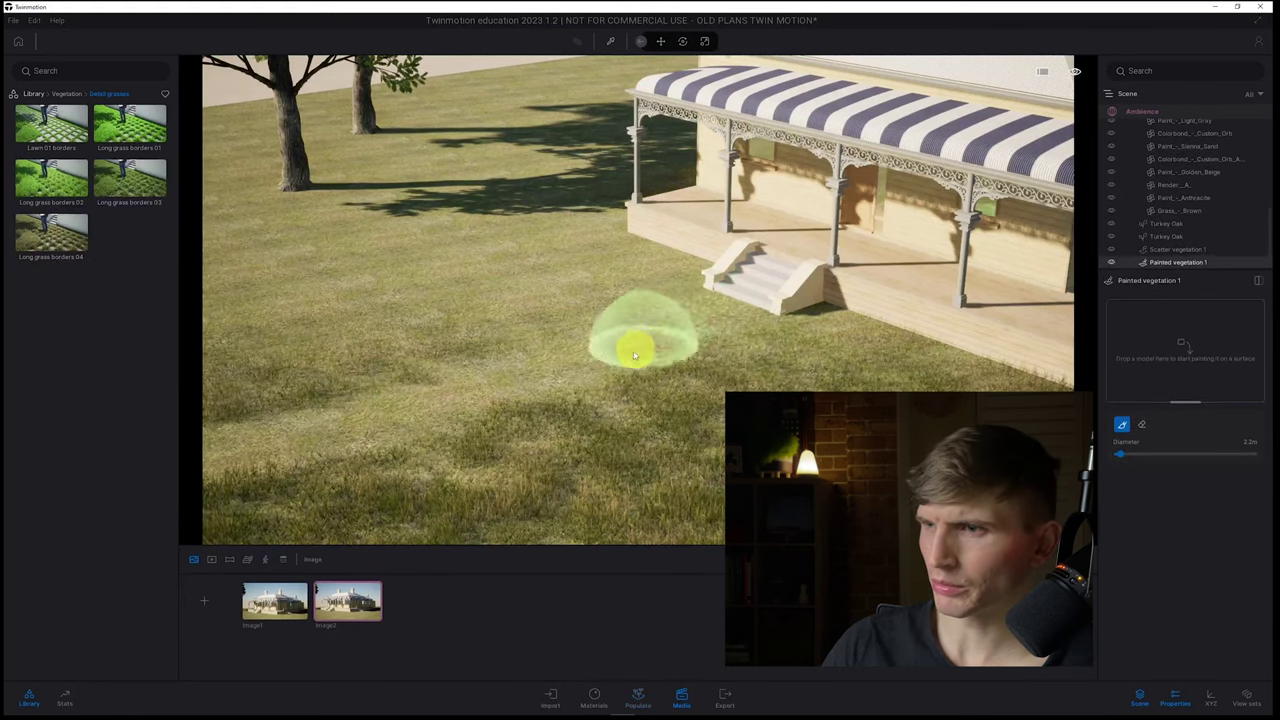
pyautogui.moveTo(366, 432); pyautogui.dragTo(251, 443)
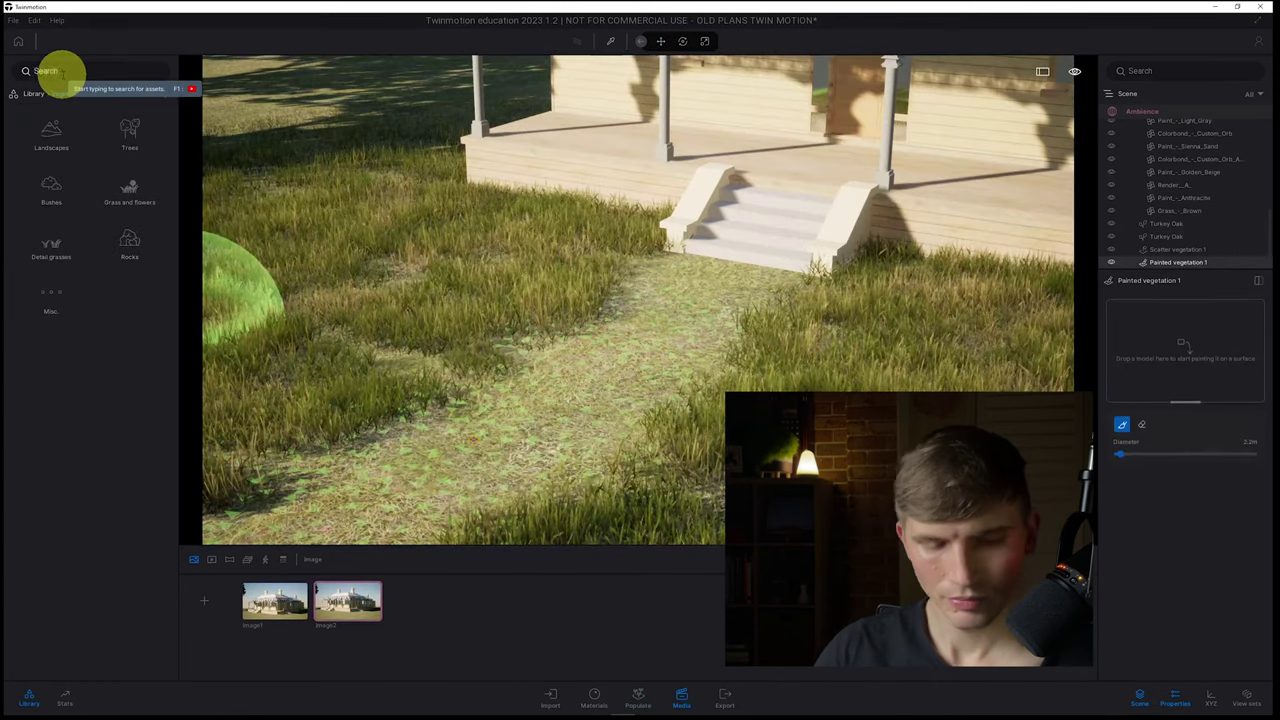
# Step: Search the library for DIRT, and undo the painted vegetation and the erased grass path
pyautogui.click(63, 74)
pyautogui.write('DIRT')
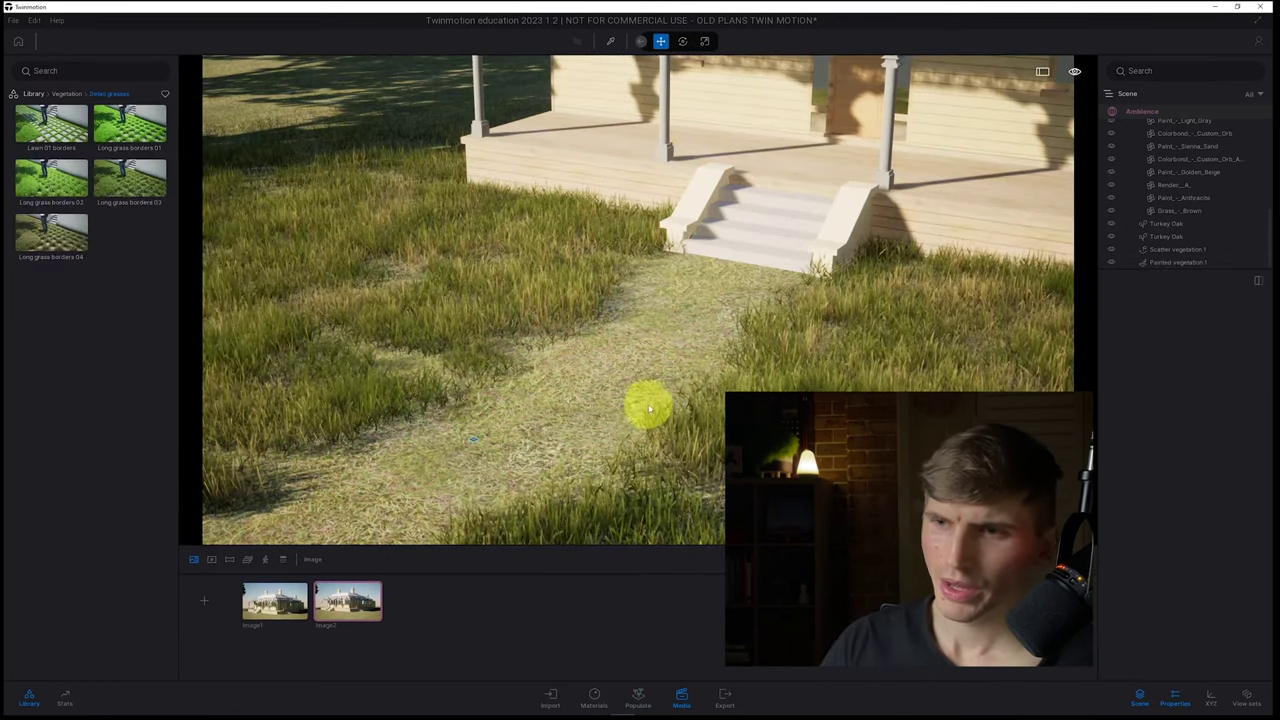
pyautogui.moveTo(648, 406); pyautogui.dragTo(646, 399, button='middle')
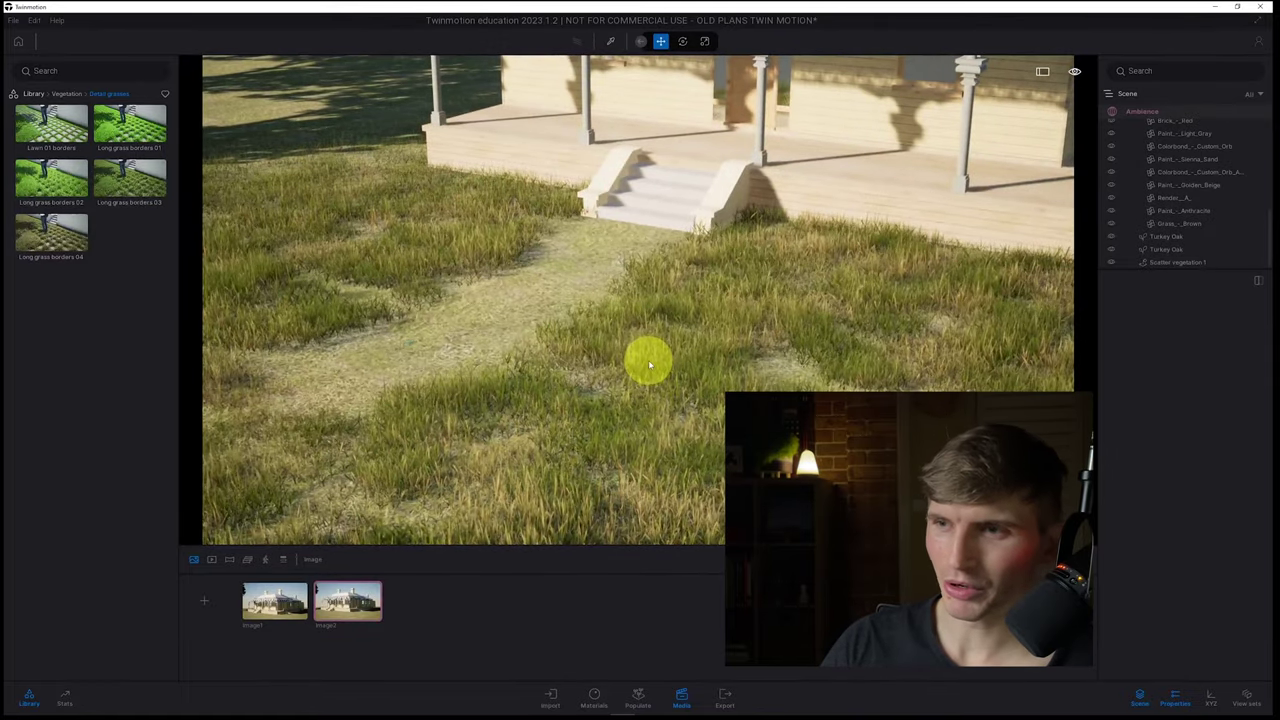
pyautogui.hotkey('ctrl', 'z')
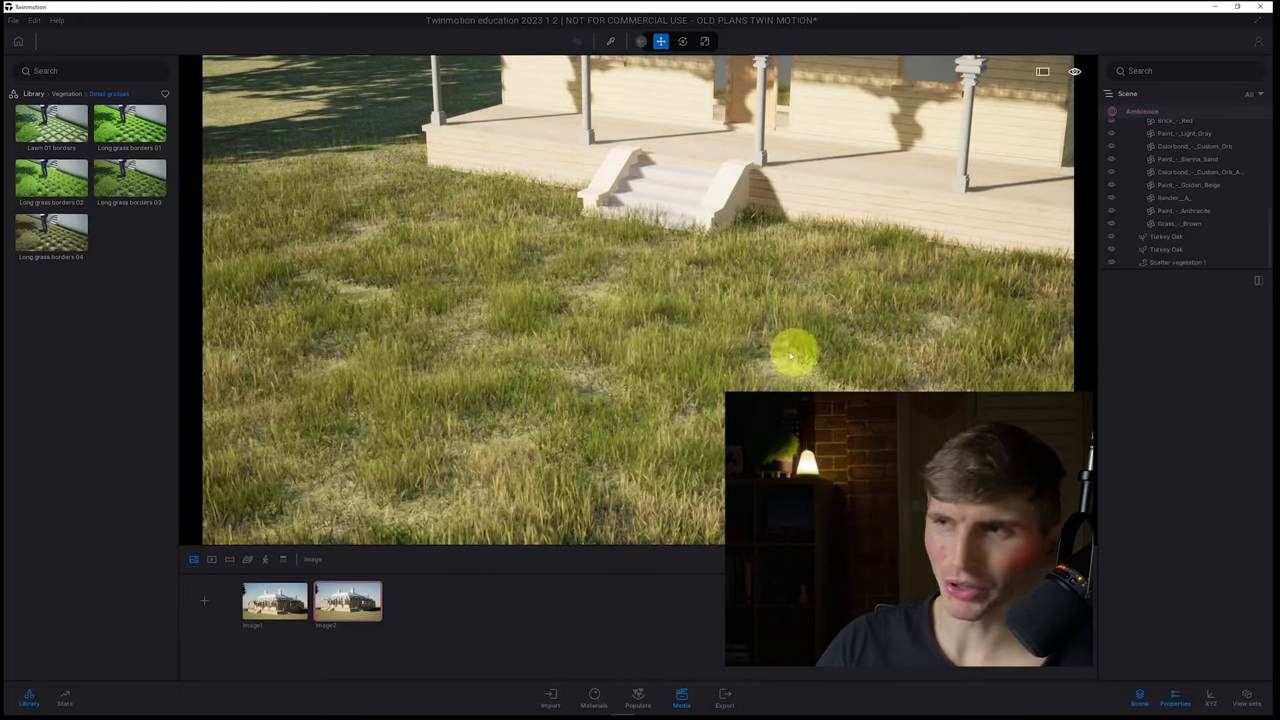
# Step: Load the saved Image2 view and tilt the camera slightly upward to frame the house with its scattered grass
pyautogui.moveTo(794, 354); pyautogui.dragTo(783, 350, button='right')
pyautogui.press('s')
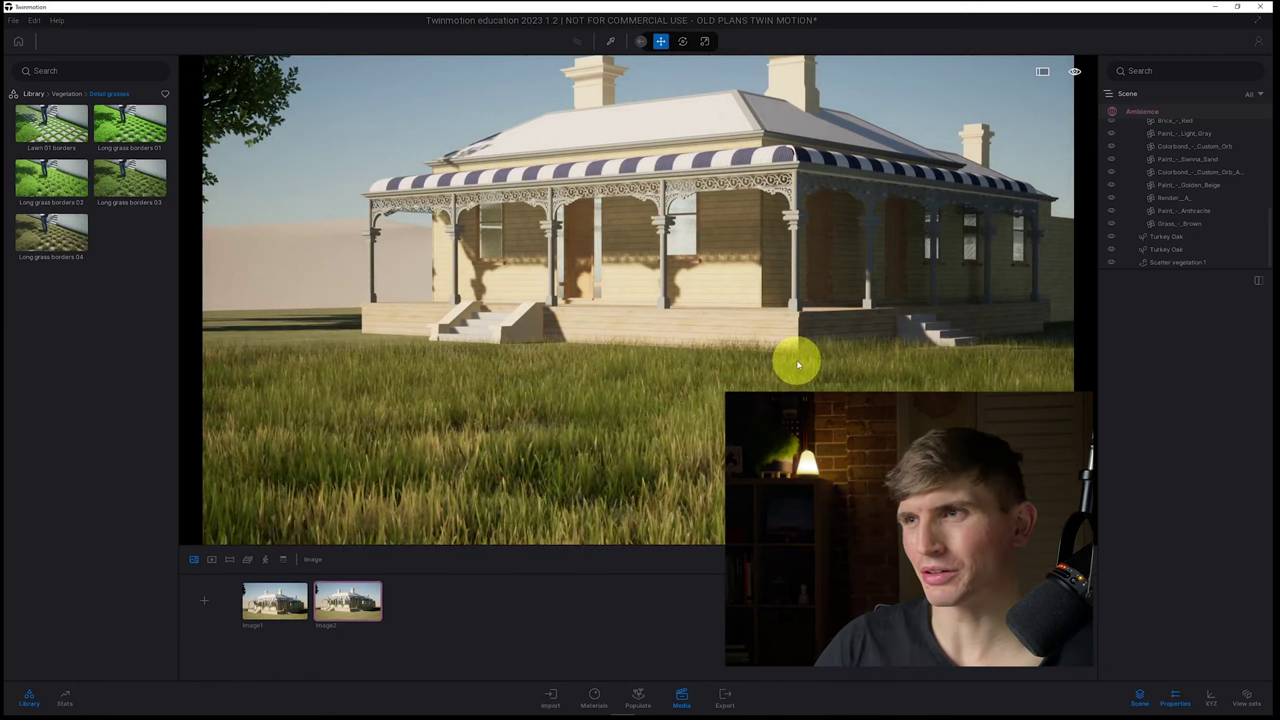
pyautogui.moveTo(788, 332); pyautogui.dragTo(789, 333, button='right')
pyautogui.press('d')
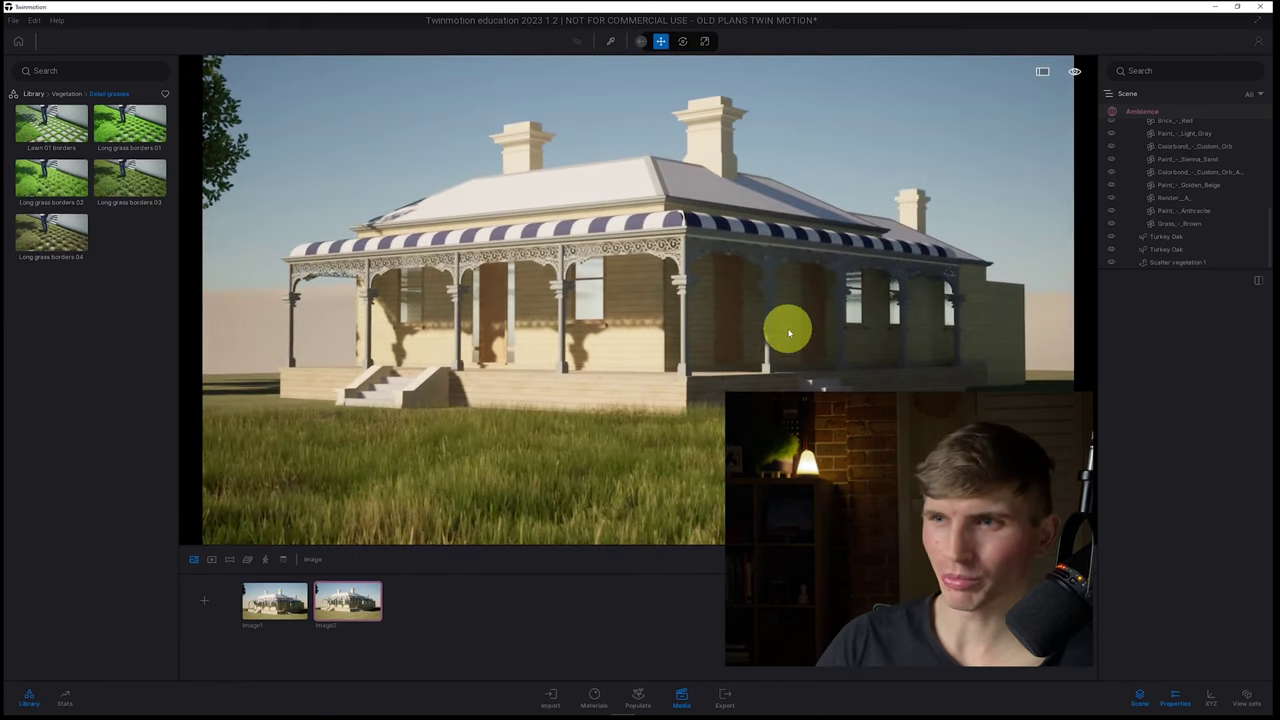
pyautogui.click(358, 605)
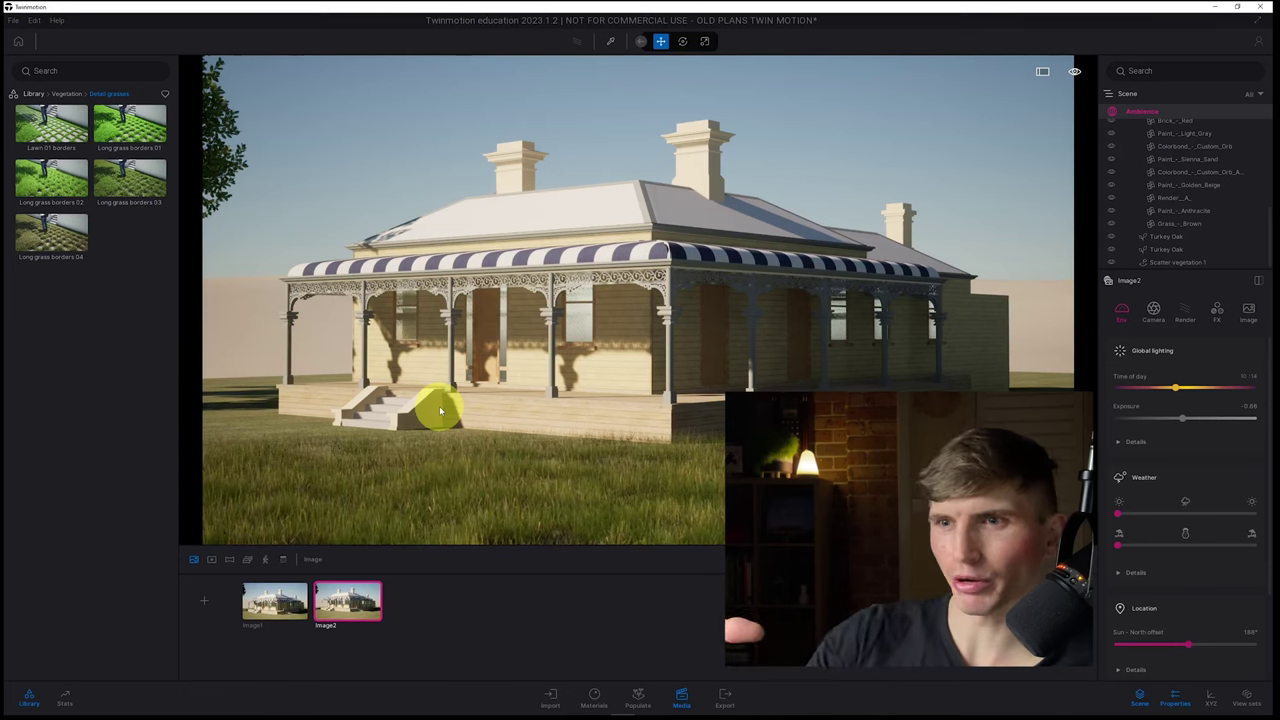
pyautogui.moveTo(440, 410); pyautogui.dragTo(444, 406, button='right')
pyautogui.moveTo(440, 405); pyautogui.dragTo(437, 416)
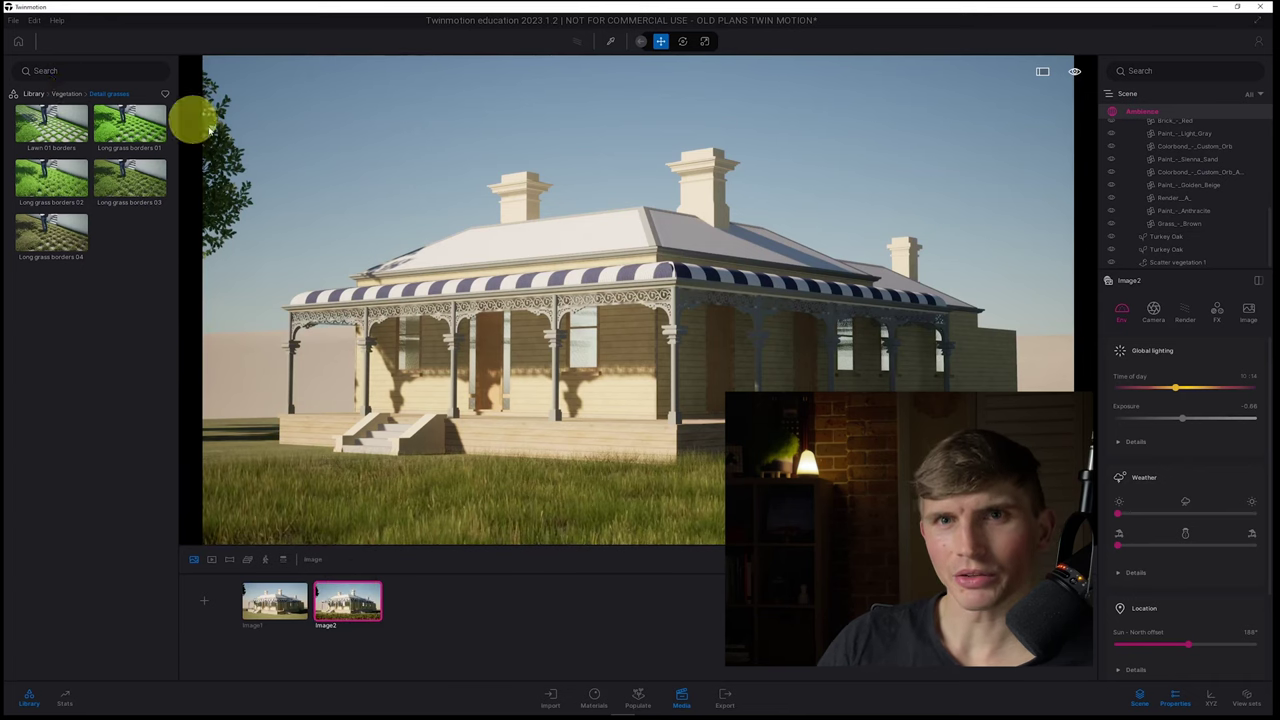
# Step: Search the library's tree assets for Oak
pyautogui.click(228, 172)
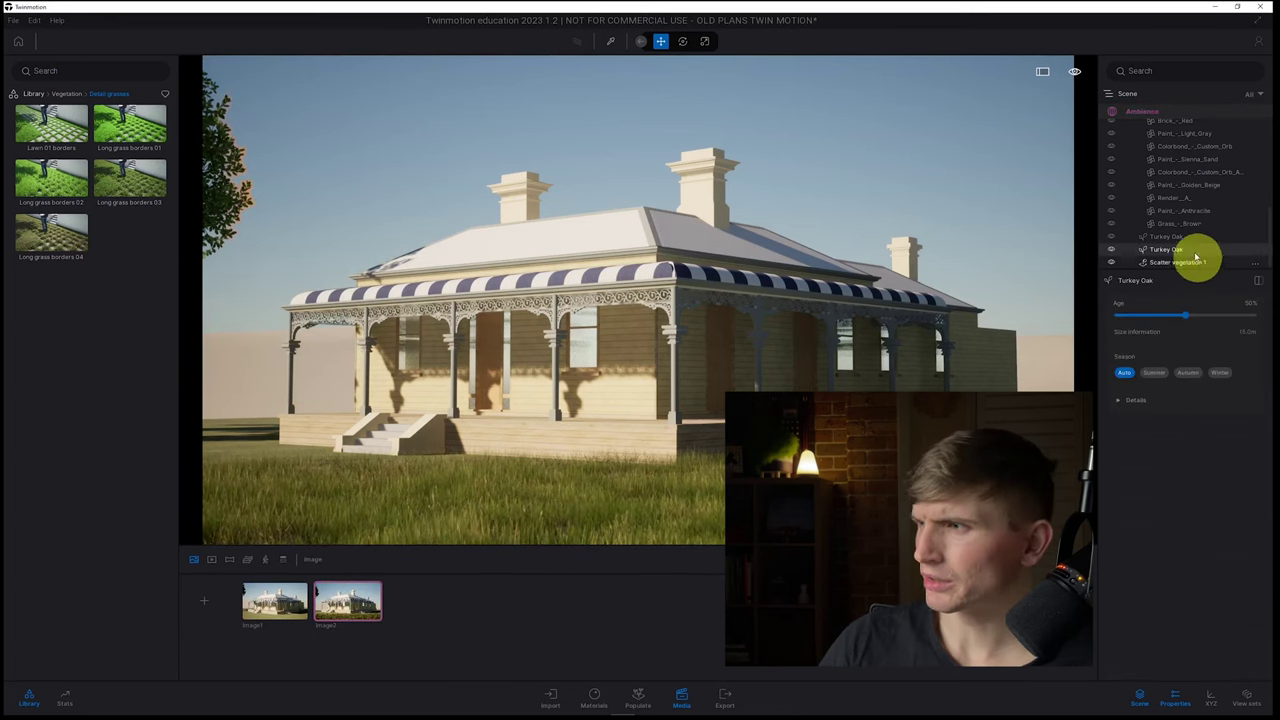
pyautogui.click(67, 94)
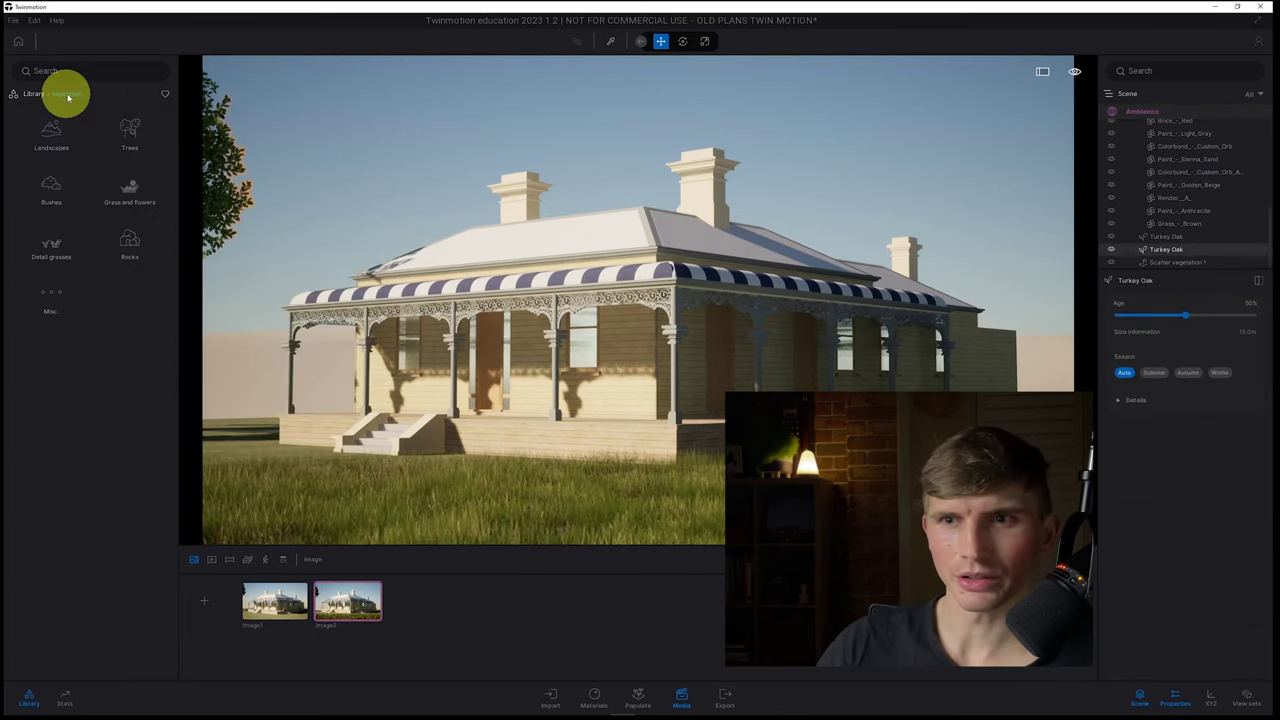
pyautogui.click(123, 148)
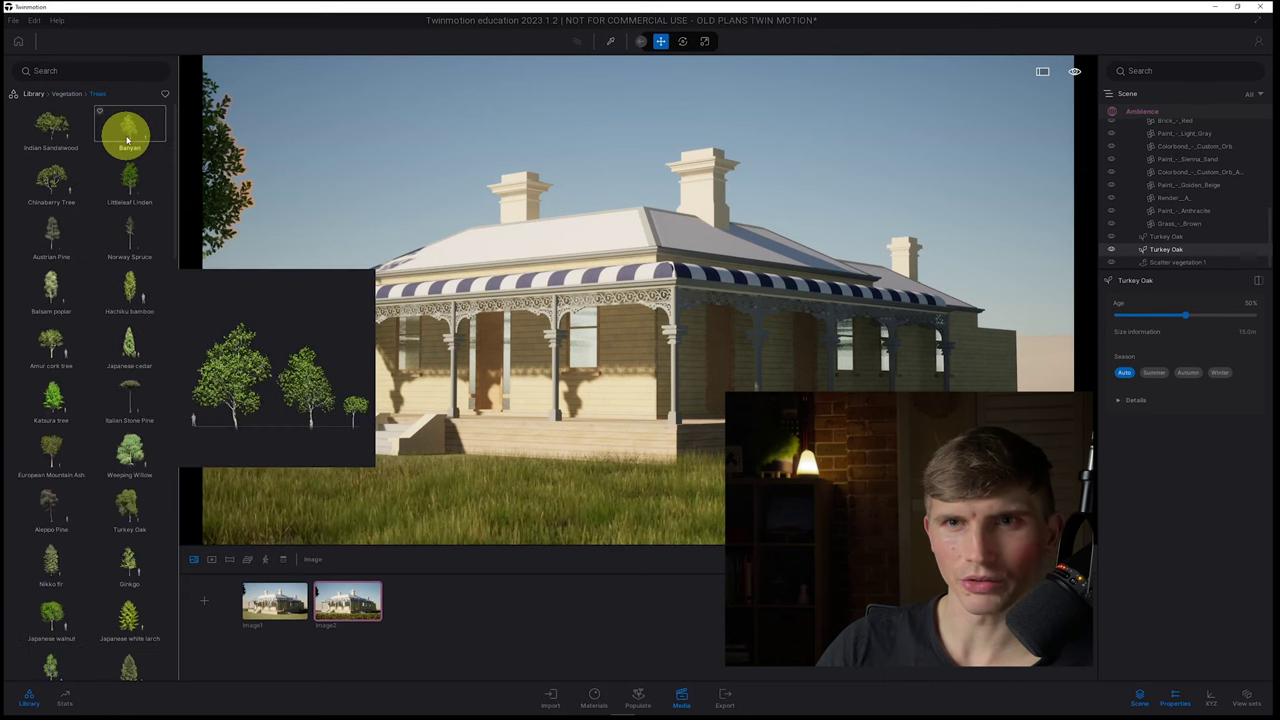
pyautogui.click(97, 76)
pyautogui.write('O')
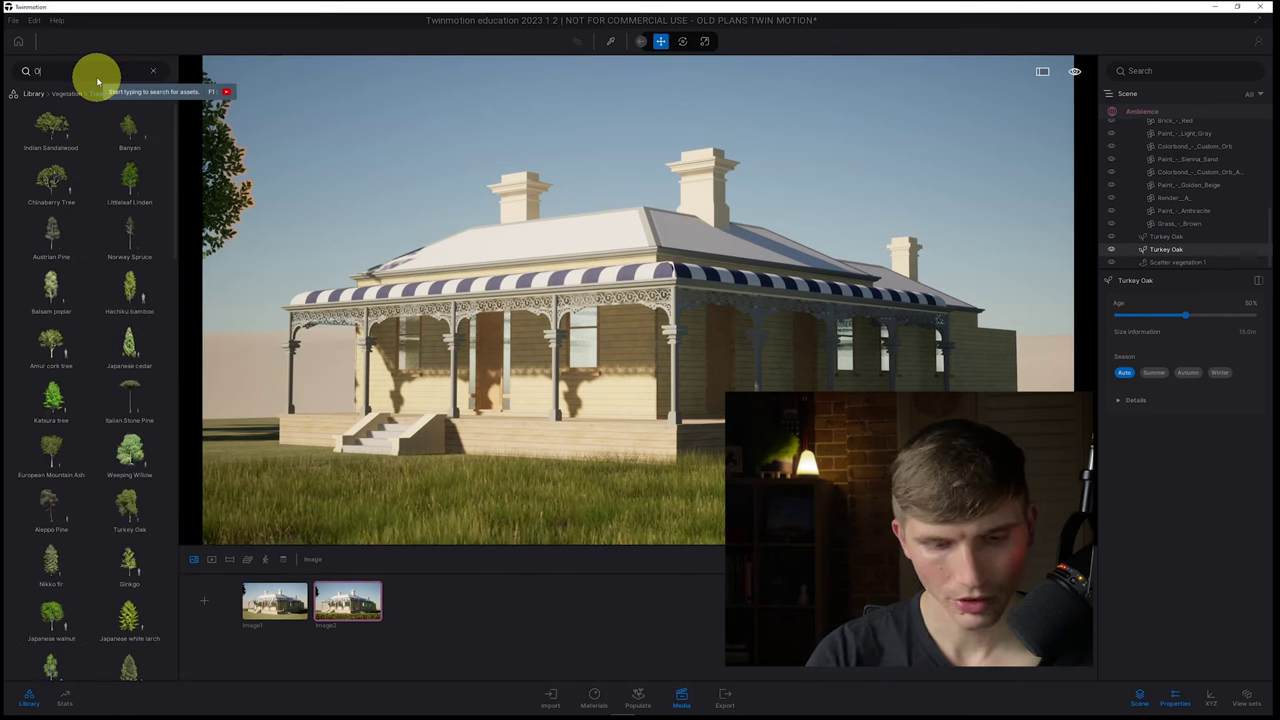
pyautogui.write('AK')
pyautogui.press('Return')
pyautogui.moveTo(128, 190)
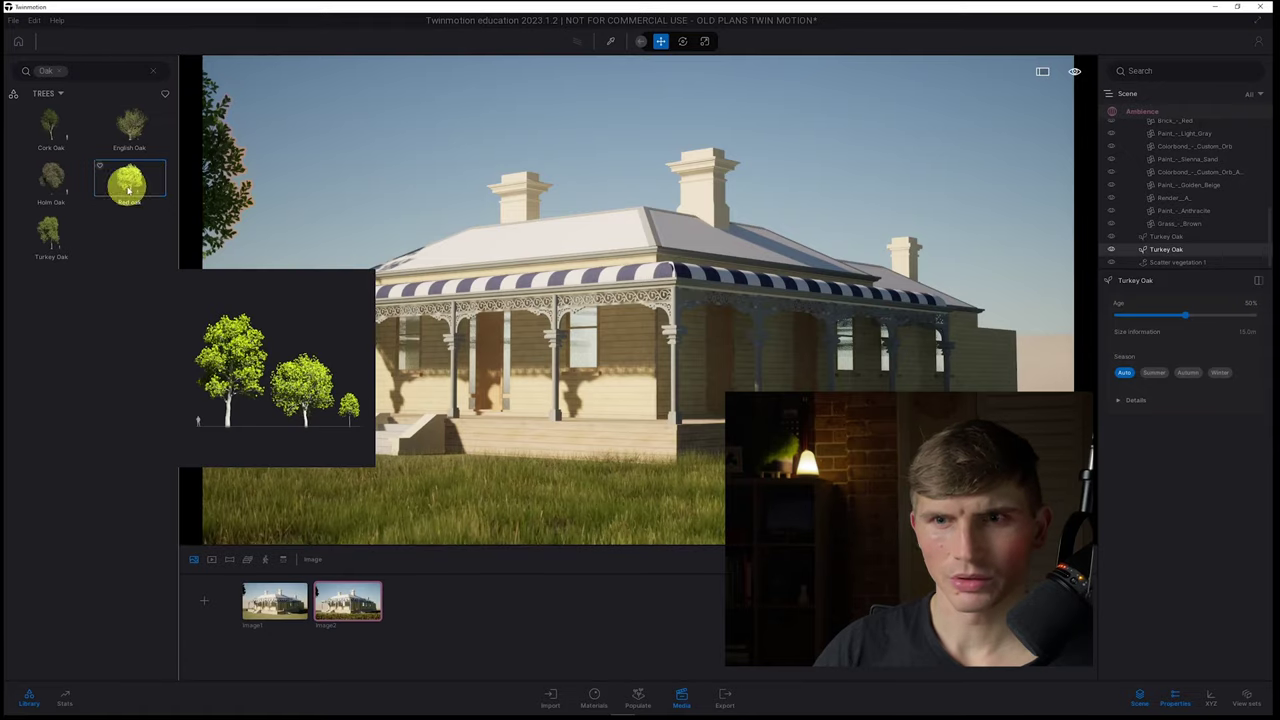
pyautogui.moveTo(383, 424); pyautogui.dragTo(142, 315)
# Step: Try a Turkey Oak behind the house, towering over the front chimney, and remove it again
pyautogui.moveTo(57, 240); pyautogui.dragTo(960, 180)
pyautogui.press('a')
pyautogui.press('w')
pyautogui.press('e')
pyautogui.moveTo(899, 194); pyautogui.dragTo(718, 477, button='right')
pyautogui.press('s')
pyautogui.press('e')
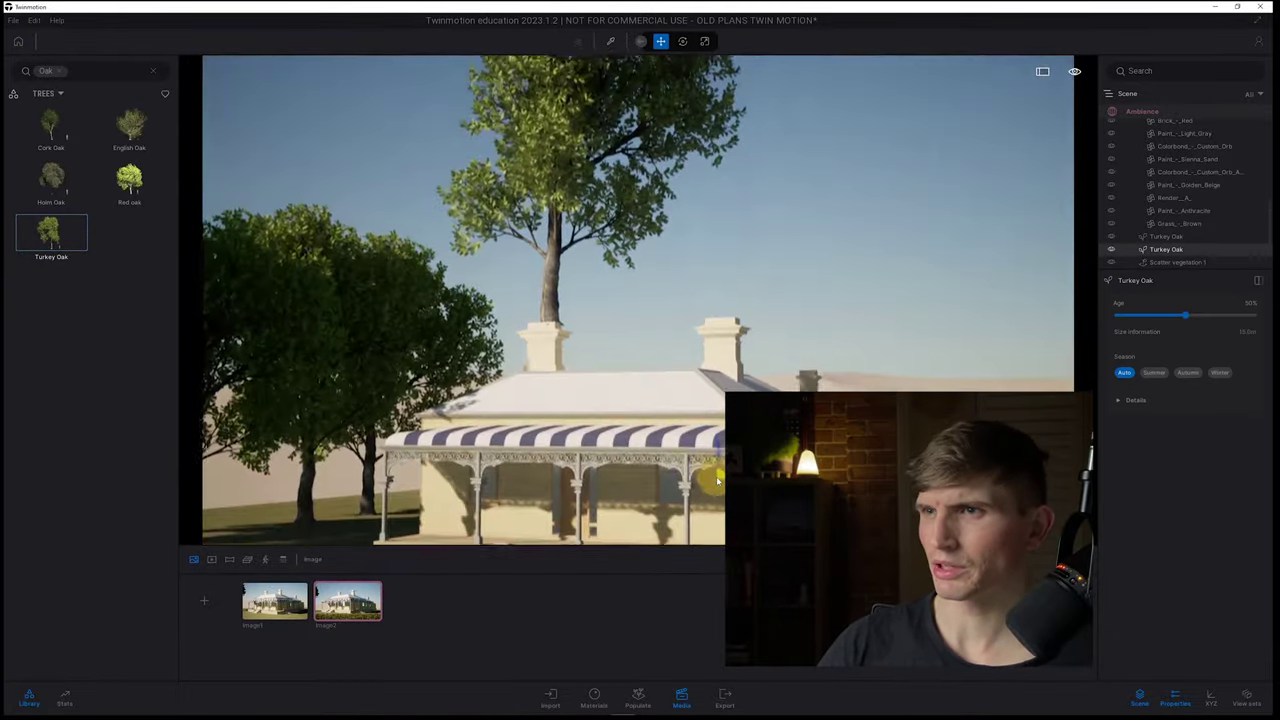
pyautogui.moveTo(574, 316); pyautogui.dragTo(558, 291)
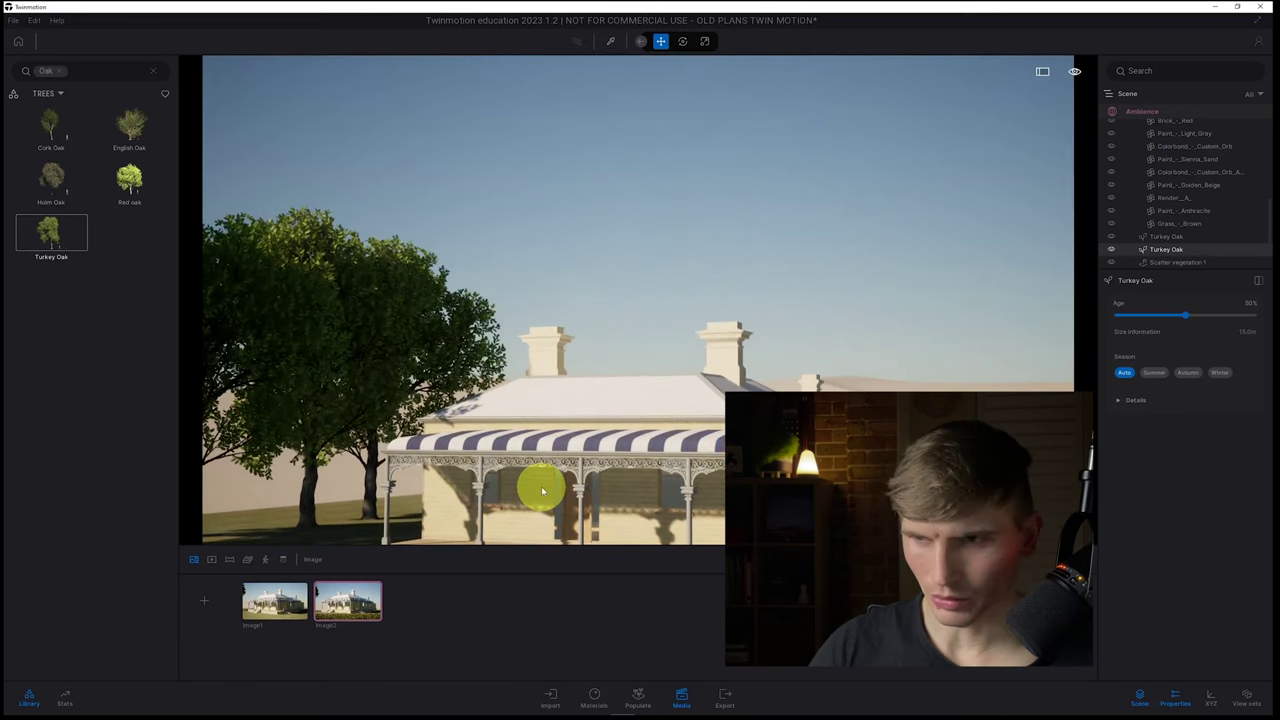
# Step: Plant several Turkey Oaks on the lawn behind the house, looking down over the roof
pyautogui.moveTo(514, 440); pyautogui.dragTo(514, 440, button='right')
pyautogui.press('e')
pyautogui.press('w')
pyautogui.press('s')
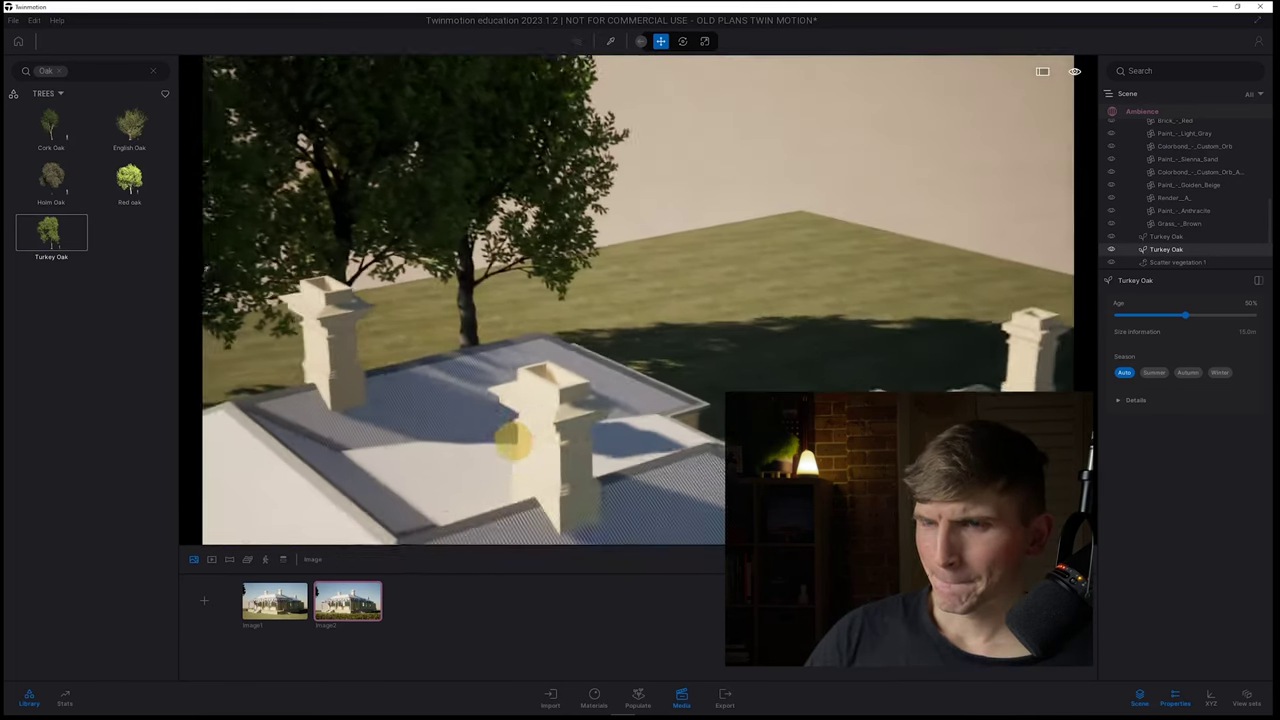
pyautogui.click(50, 238)
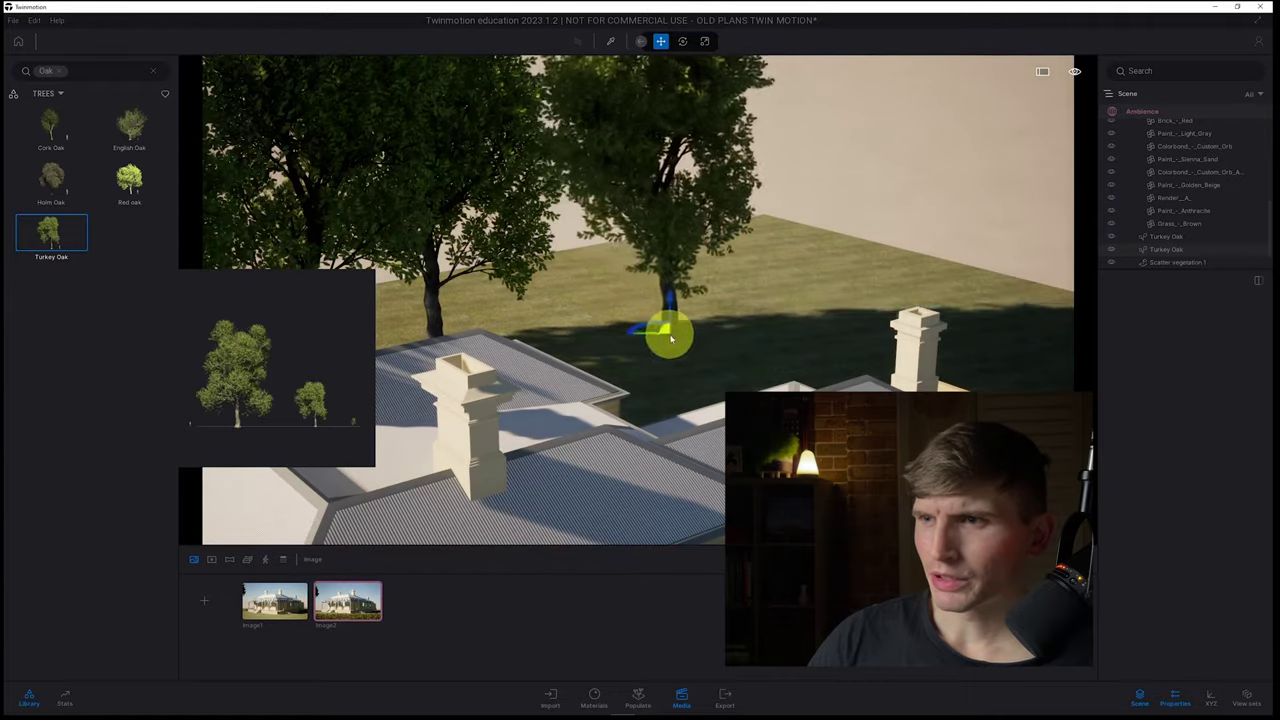
pyautogui.moveTo(671, 338); pyautogui.dragTo(600, 334)
pyautogui.press('d')
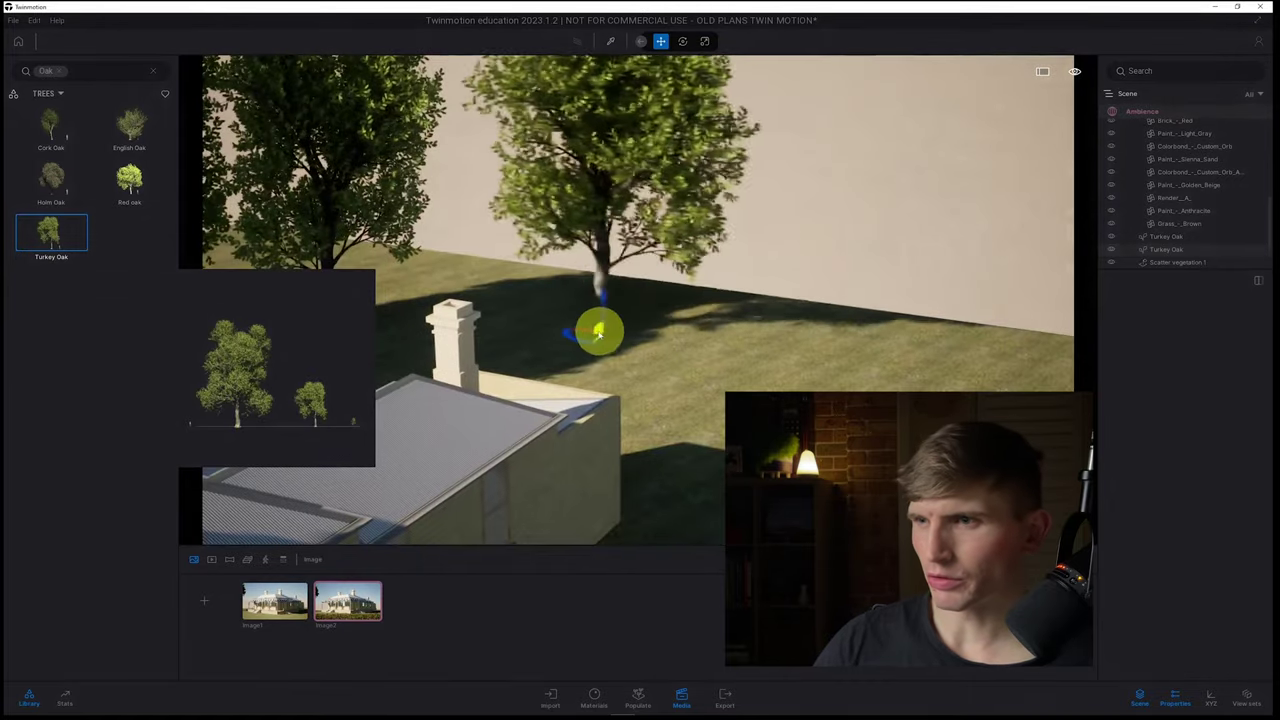
pyautogui.click(600, 334)
pyautogui.click(722, 388)
pyautogui.moveTo(800, 430); pyautogui.dragTo(780, 428, button='right')
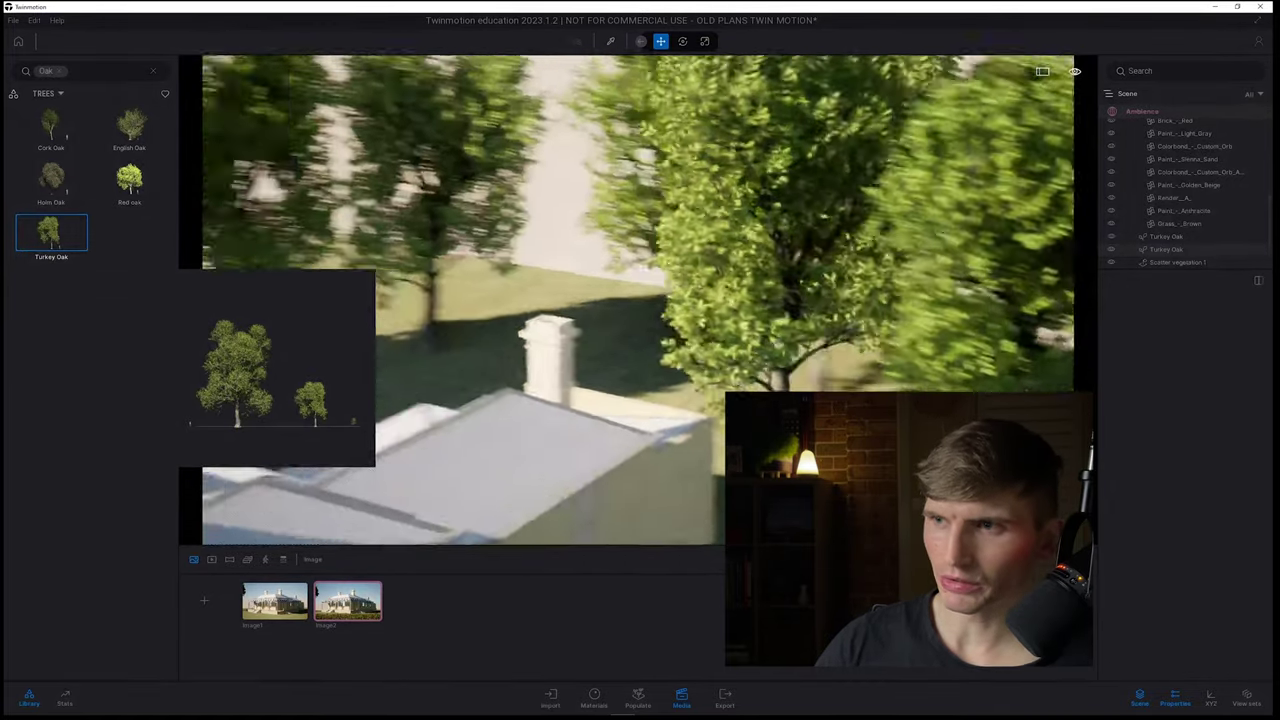
# Step: Continue planting Turkey Oaks on the open lawn around the sides of the house
pyautogui.click(606, 369)
pyautogui.press('d')
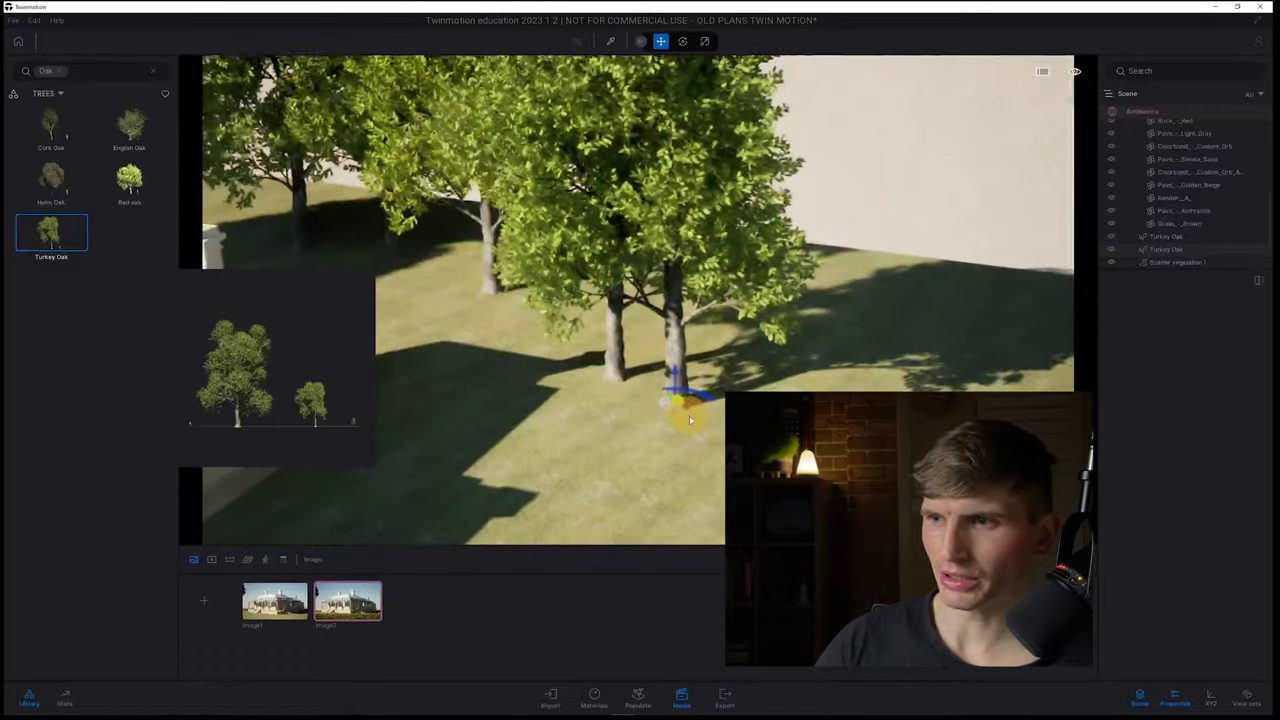
pyautogui.press('a')
pyautogui.press('d')
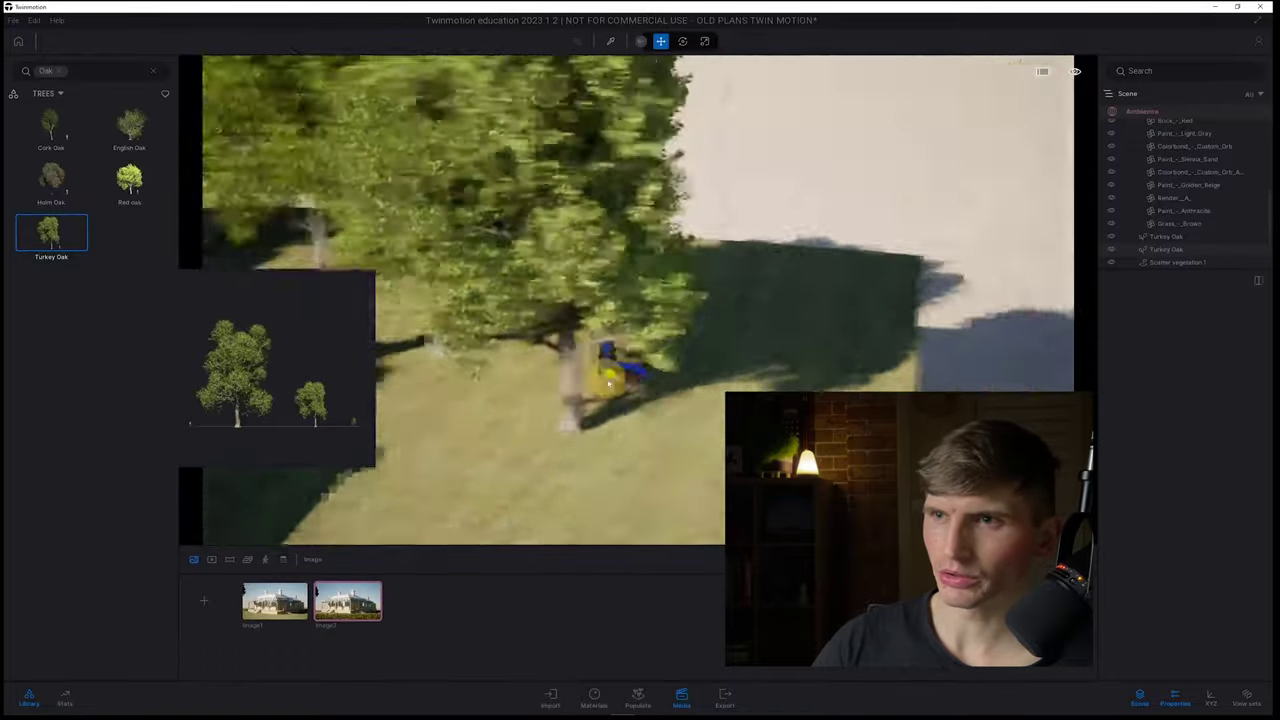
pyautogui.moveTo(608, 383); pyautogui.dragTo(476, 376, button='right')
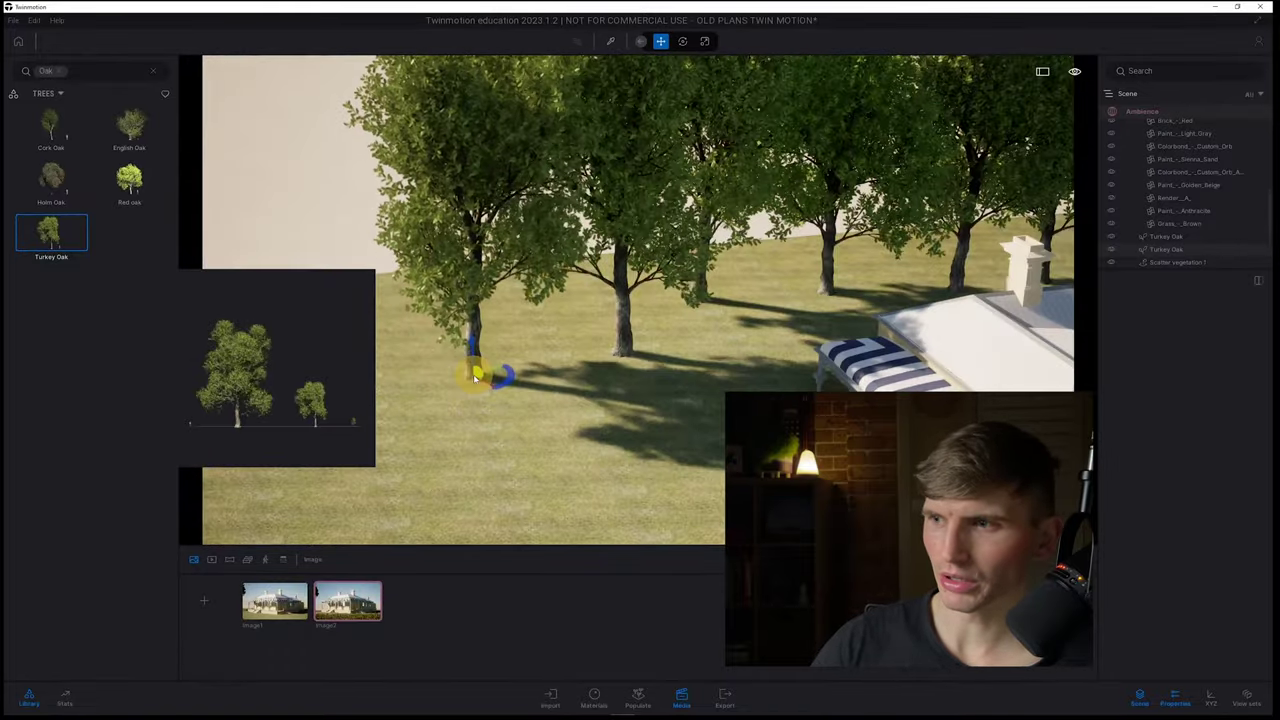
pyautogui.press('Escape')
pyautogui.click(475, 378)
# Step: Add more Turkey Oaks towards the lawn's outer edge beside the house and return to the saved Image2 view
pyautogui.click(62, 231)
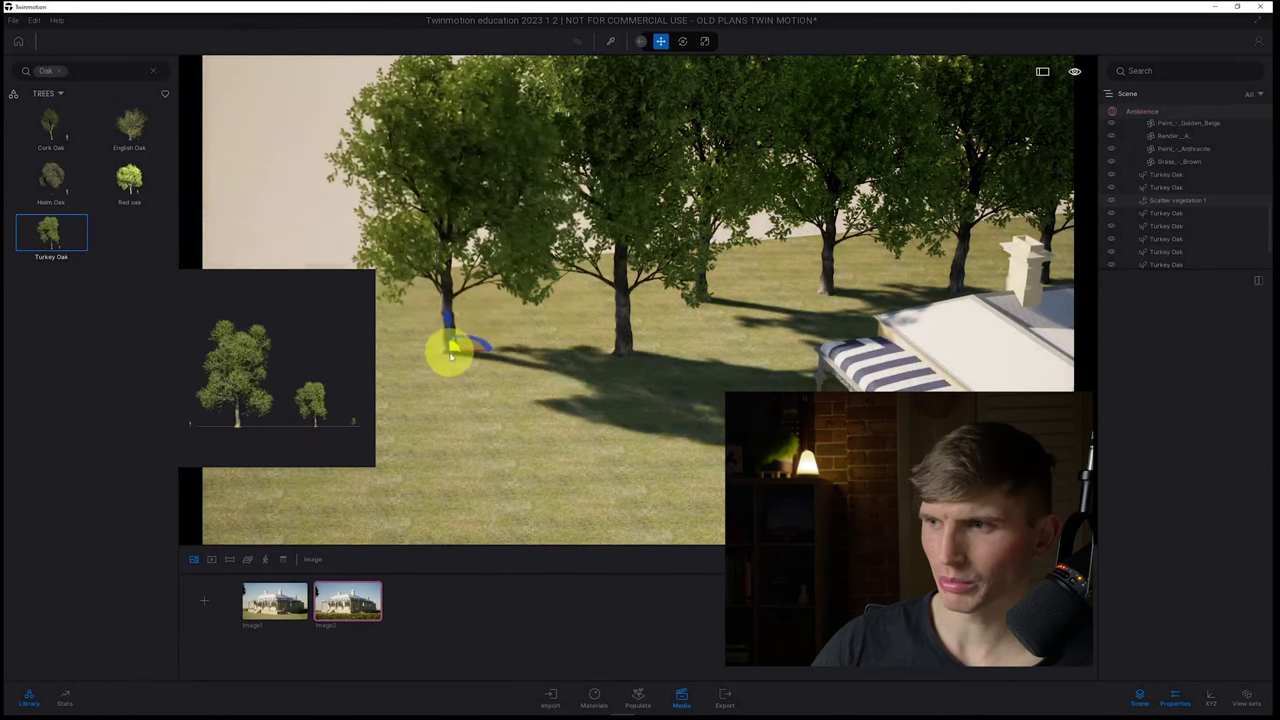
pyautogui.click(455, 362)
pyautogui.press('a')
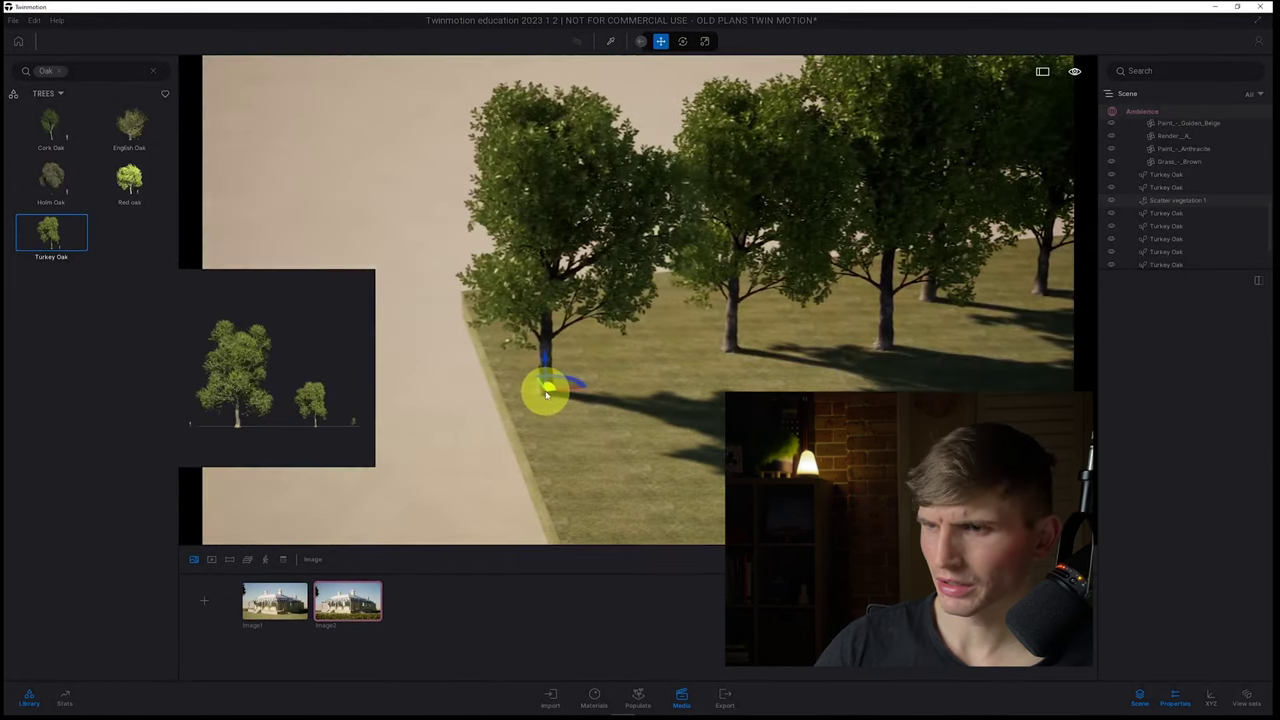
pyautogui.moveTo(533, 385); pyautogui.dragTo(526, 400, button='right')
pyautogui.click(333, 603)
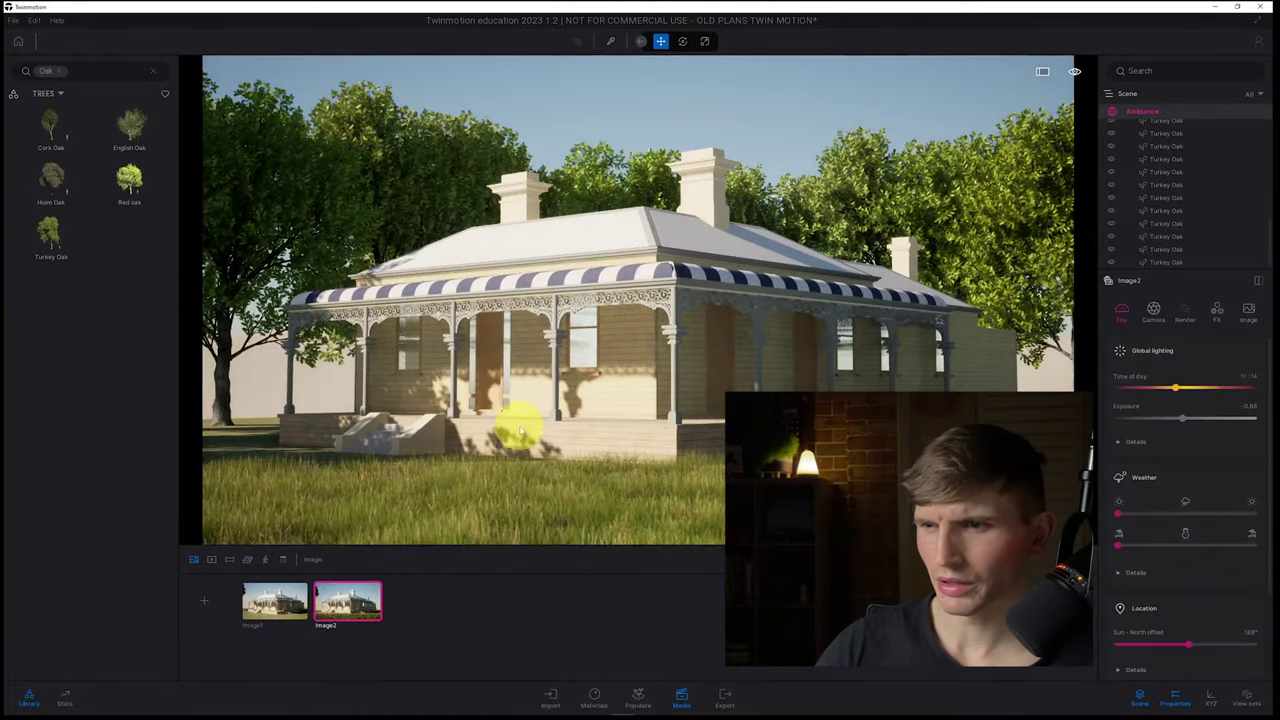
# Step: Move the outermost Turkey Oak off the lawn's edge, away from the house, and return to the Image2 view
pyautogui.moveTo(500, 445); pyautogui.dragTo(533, 425, button='right')
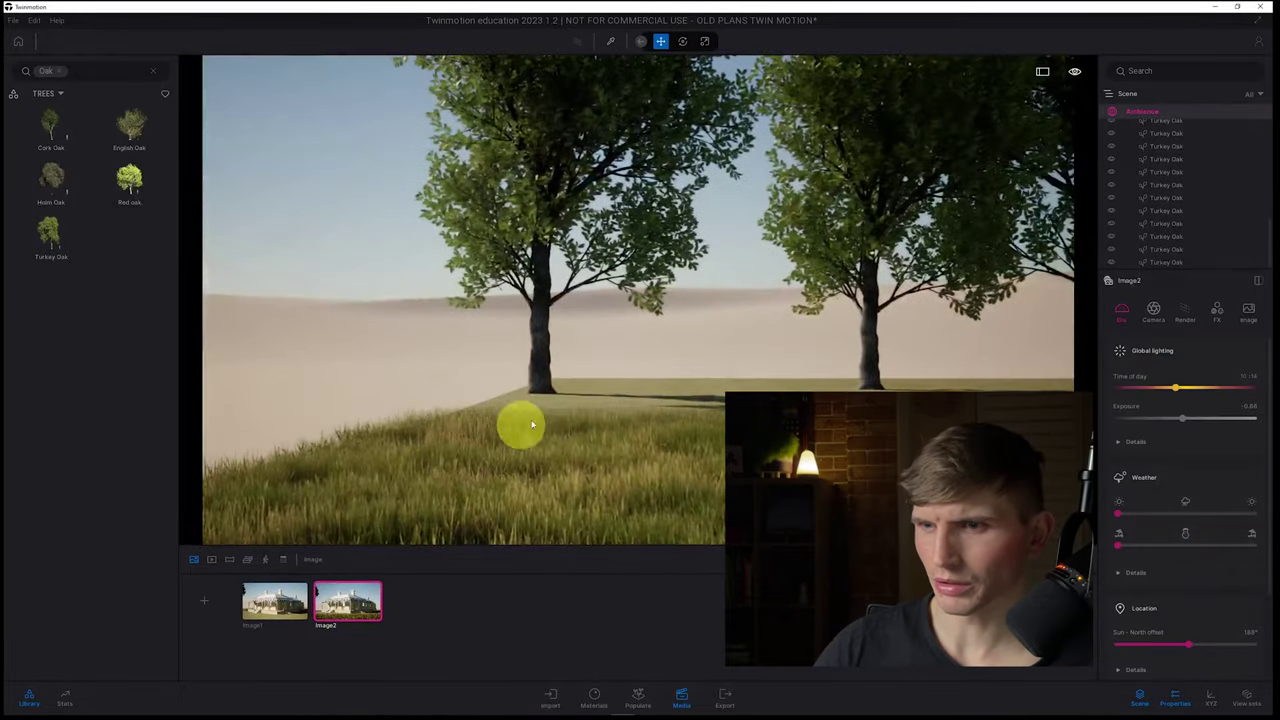
pyautogui.click(548, 395)
pyautogui.click(545, 356)
pyautogui.moveTo(545, 356); pyautogui.dragTo(568, 402, button='right')
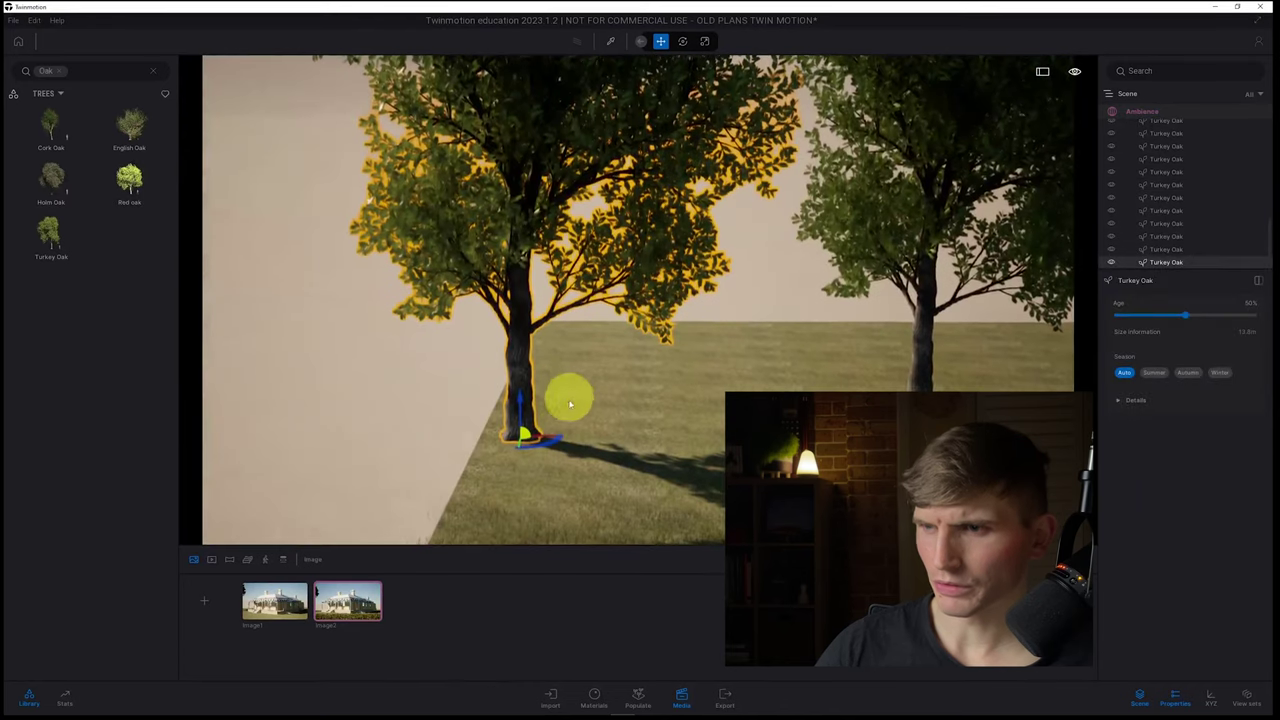
pyautogui.moveTo(551, 440); pyautogui.dragTo(300, 423)
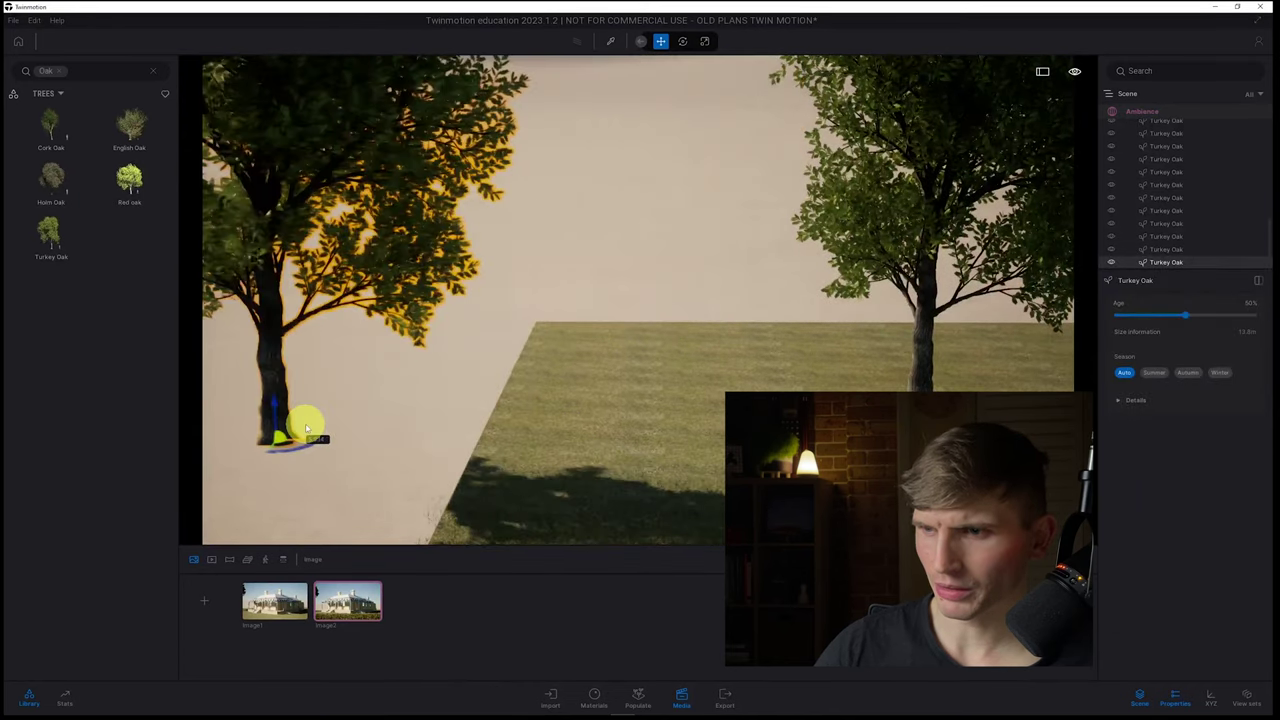
pyautogui.click(350, 603)
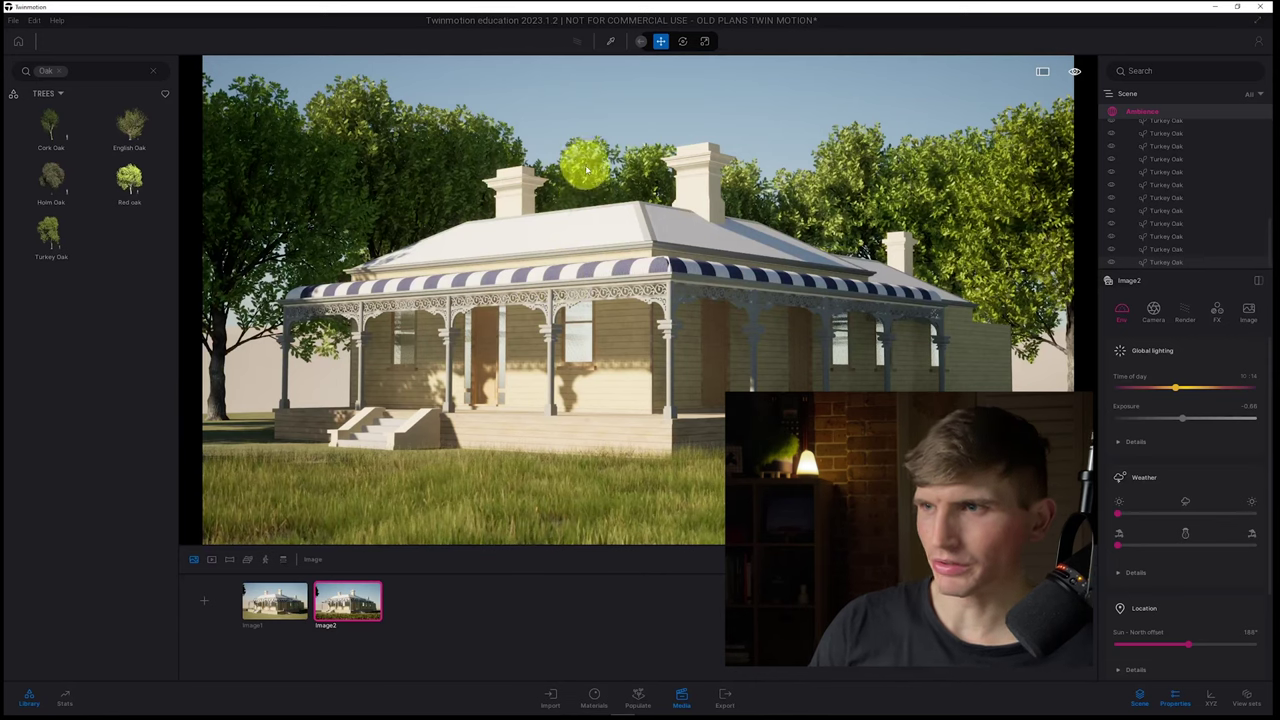
# Step: Lower the Turkey Oaks directly behind the roof to open up the sky around the chimneys
pyautogui.click(386, 189)
pyautogui.moveTo(371, 398); pyautogui.dragTo(371, 476)
pyautogui.click(480, 180)
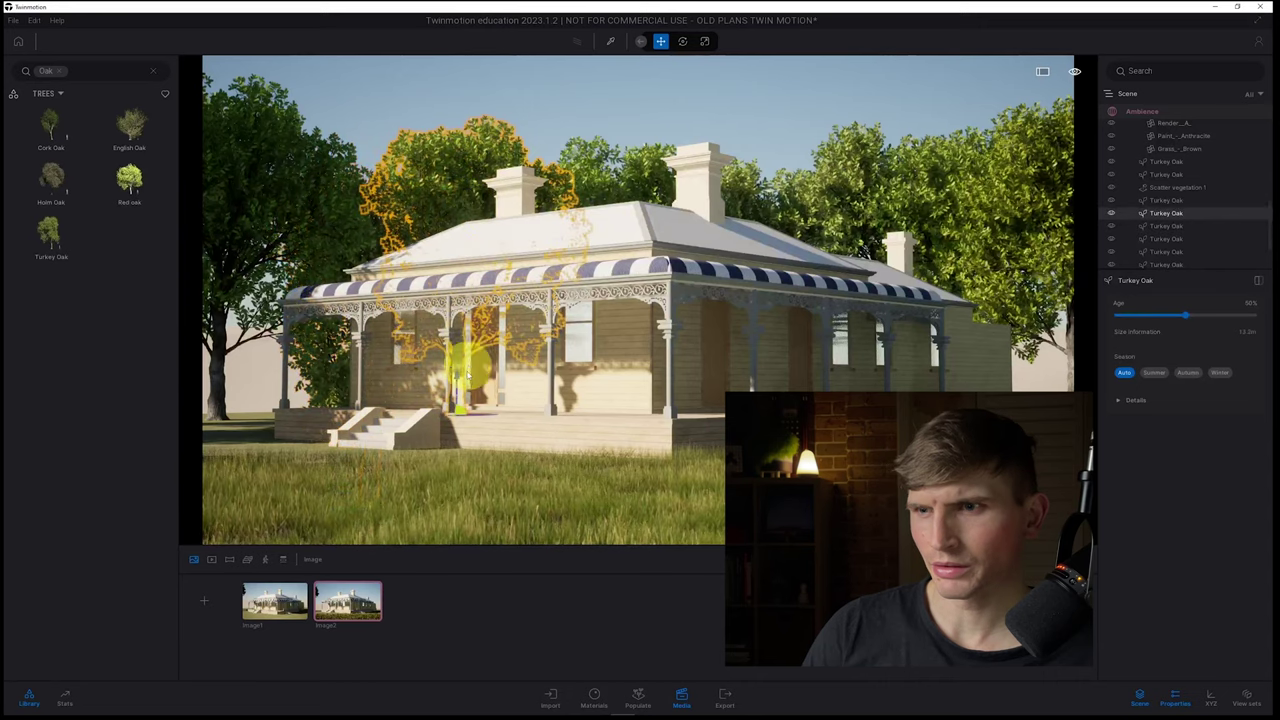
pyautogui.moveTo(467, 375); pyautogui.dragTo(755, 318)
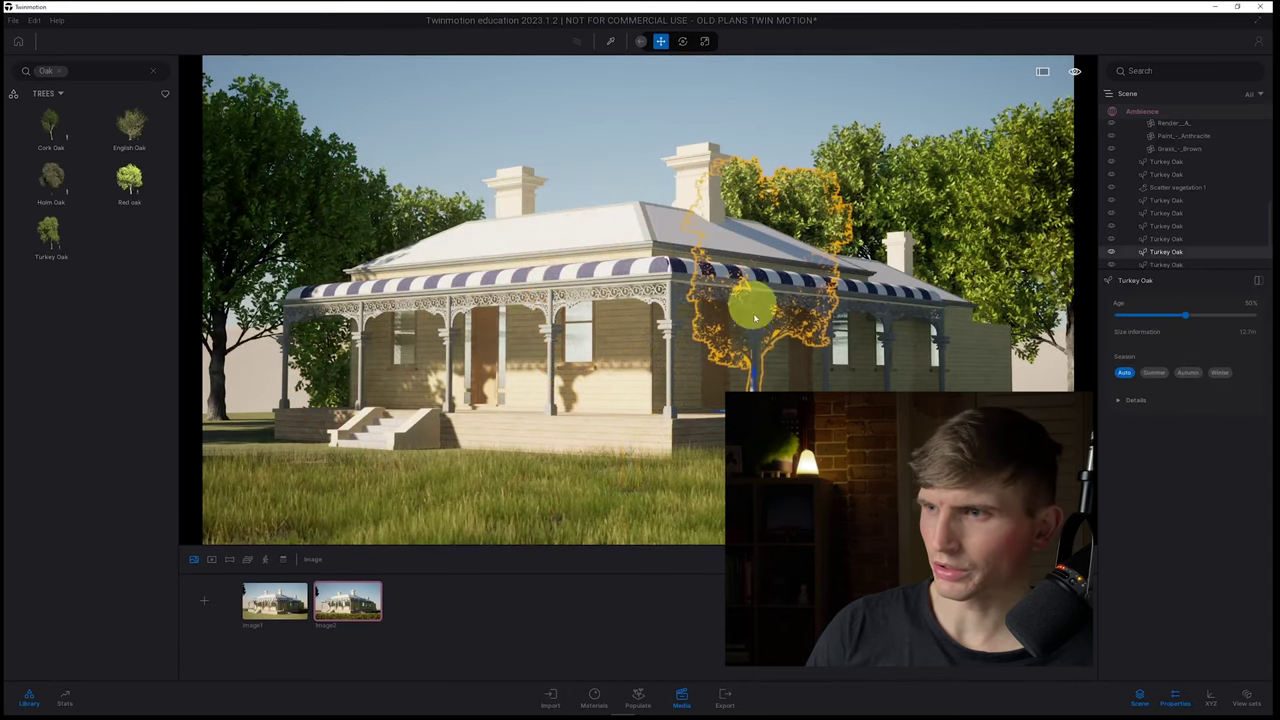
pyautogui.moveTo(755, 375); pyautogui.dragTo(750, 465)
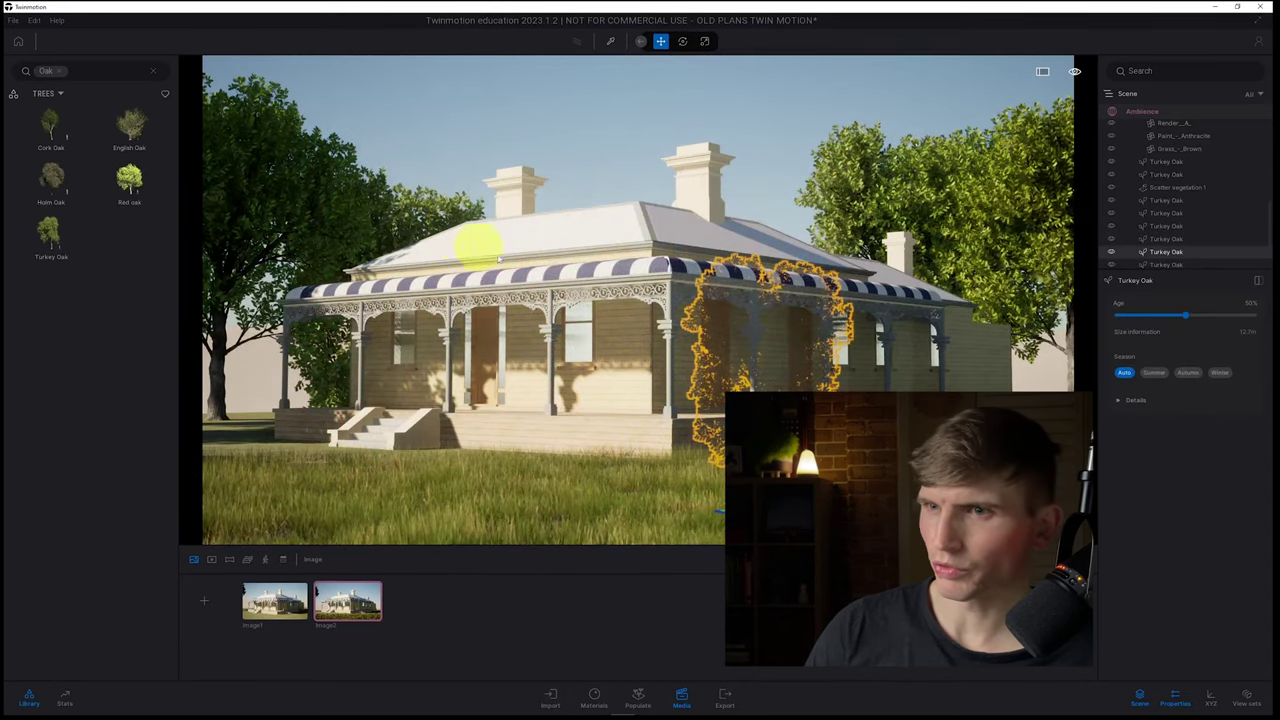
pyautogui.click(241, 418)
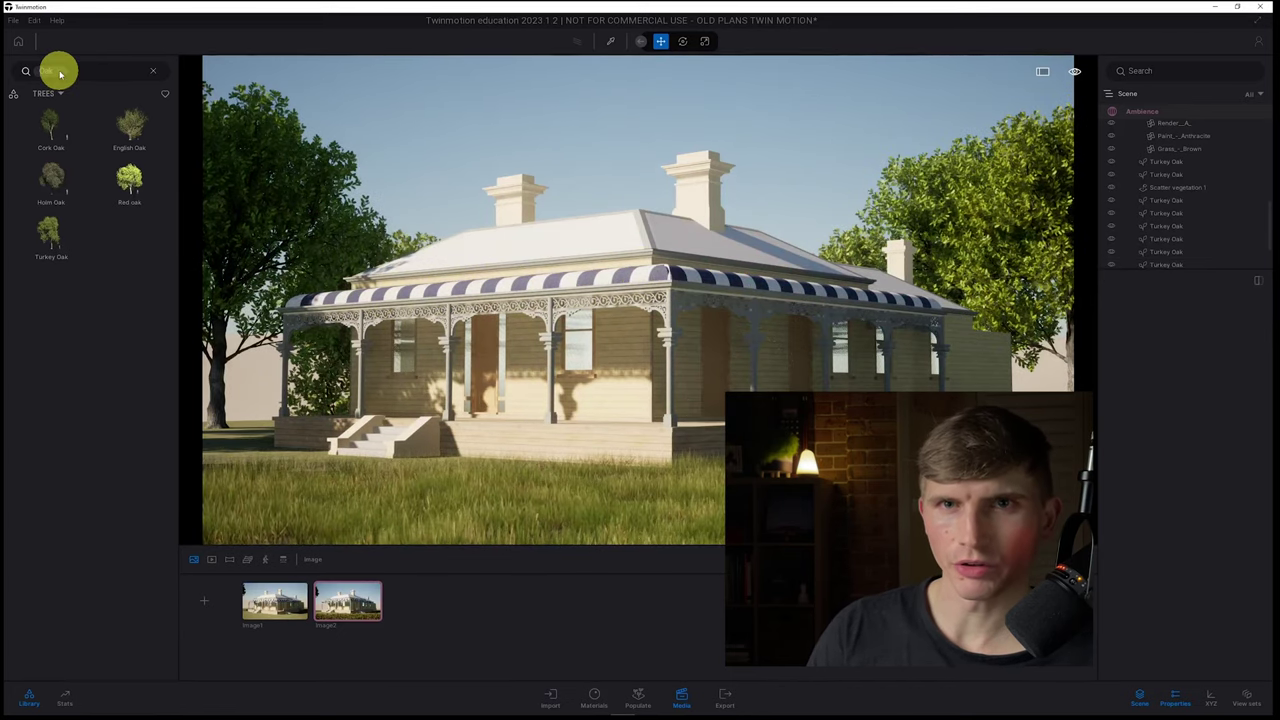
# Step: Clear the Oak search and place a Bush base 2 from the bushes library beneath the tree beside the veranda
pyautogui.press('BackSpace')
pyautogui.moveTo(116, 128)
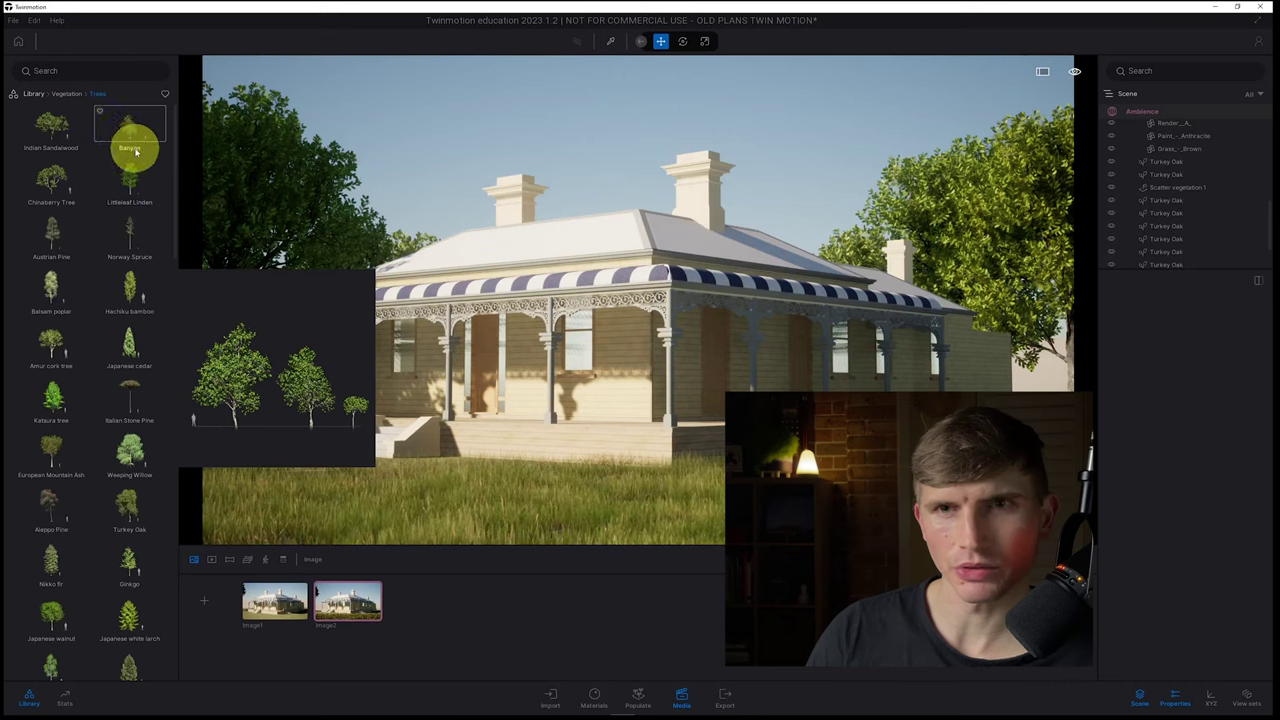
pyautogui.scroll(-5, 129, 423)
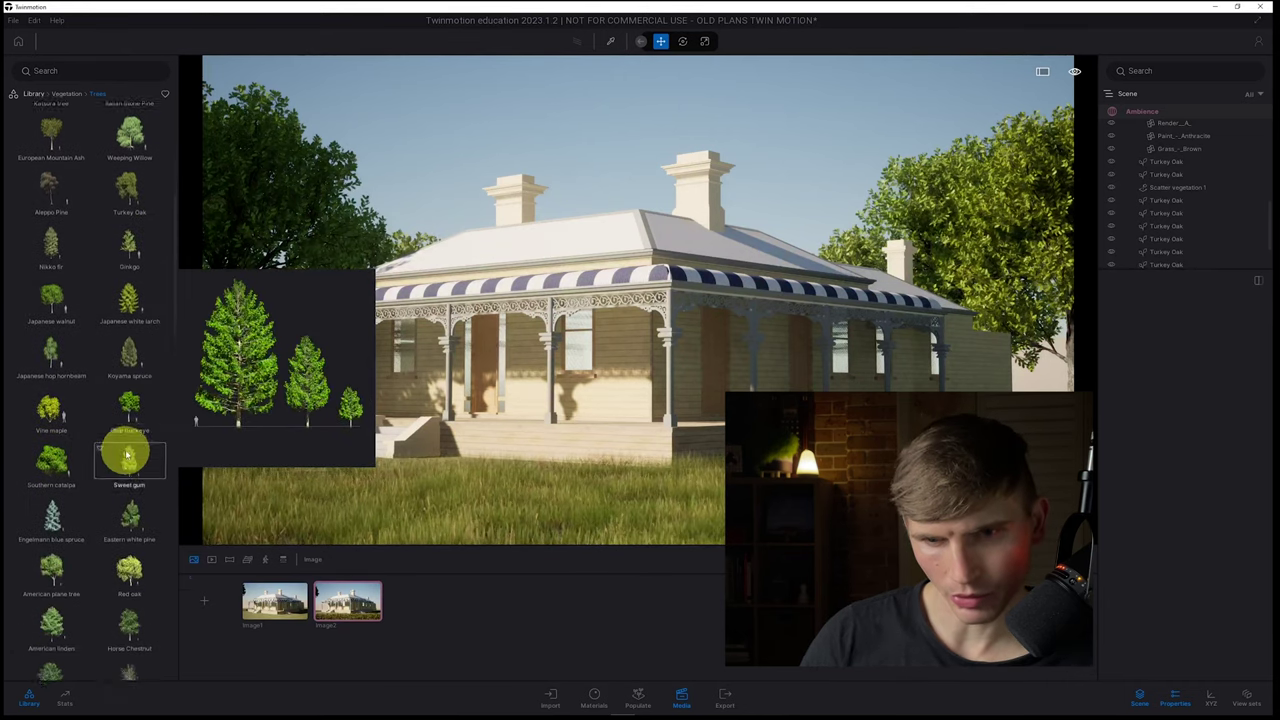
pyautogui.scroll(-2, 127, 455)
pyautogui.click(79, 92)
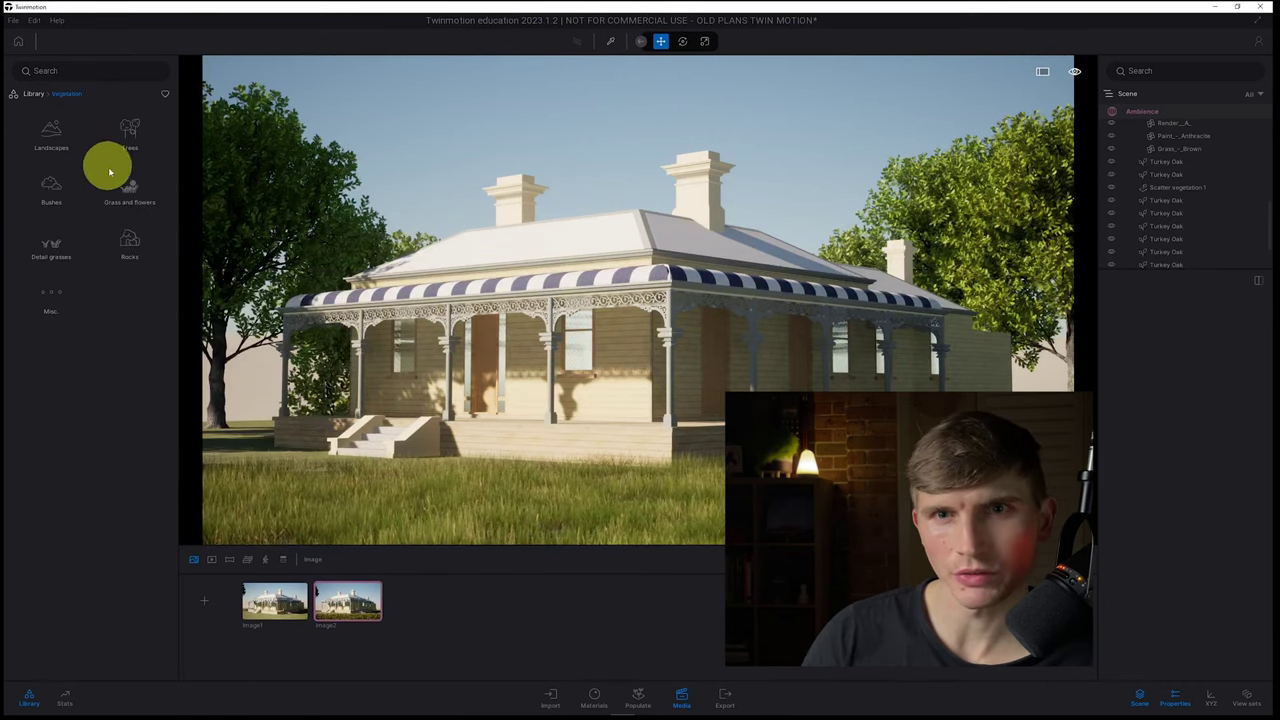
pyautogui.click(57, 193)
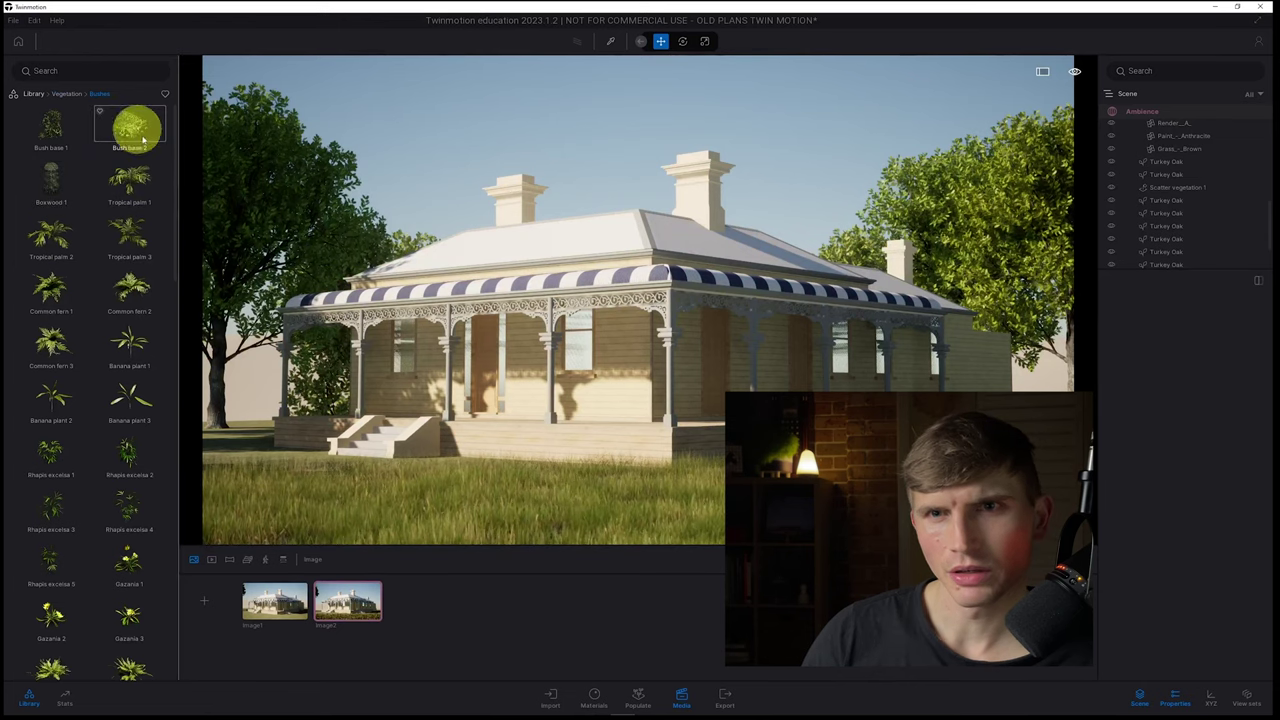
pyautogui.moveTo(143, 140); pyautogui.dragTo(228, 452)
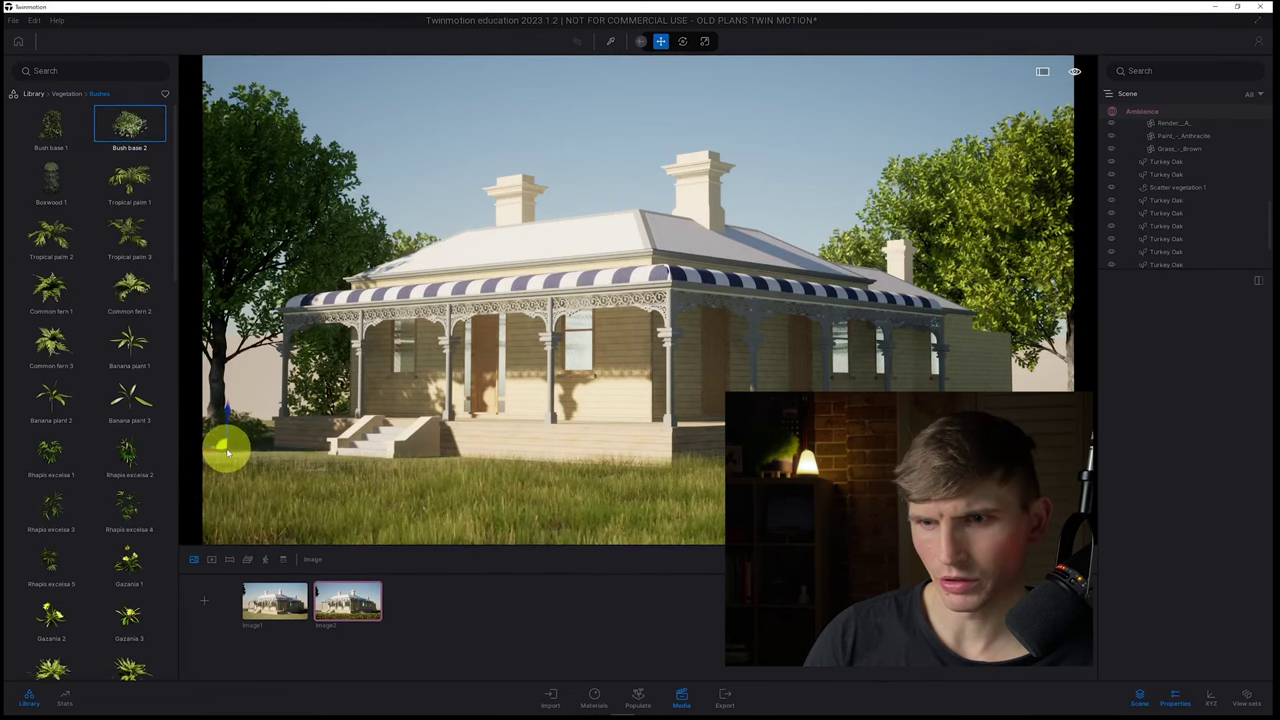
# Step: Plant a row of Bush base 1 shrubs under the oaks beside the house
pyautogui.click(111, 476)
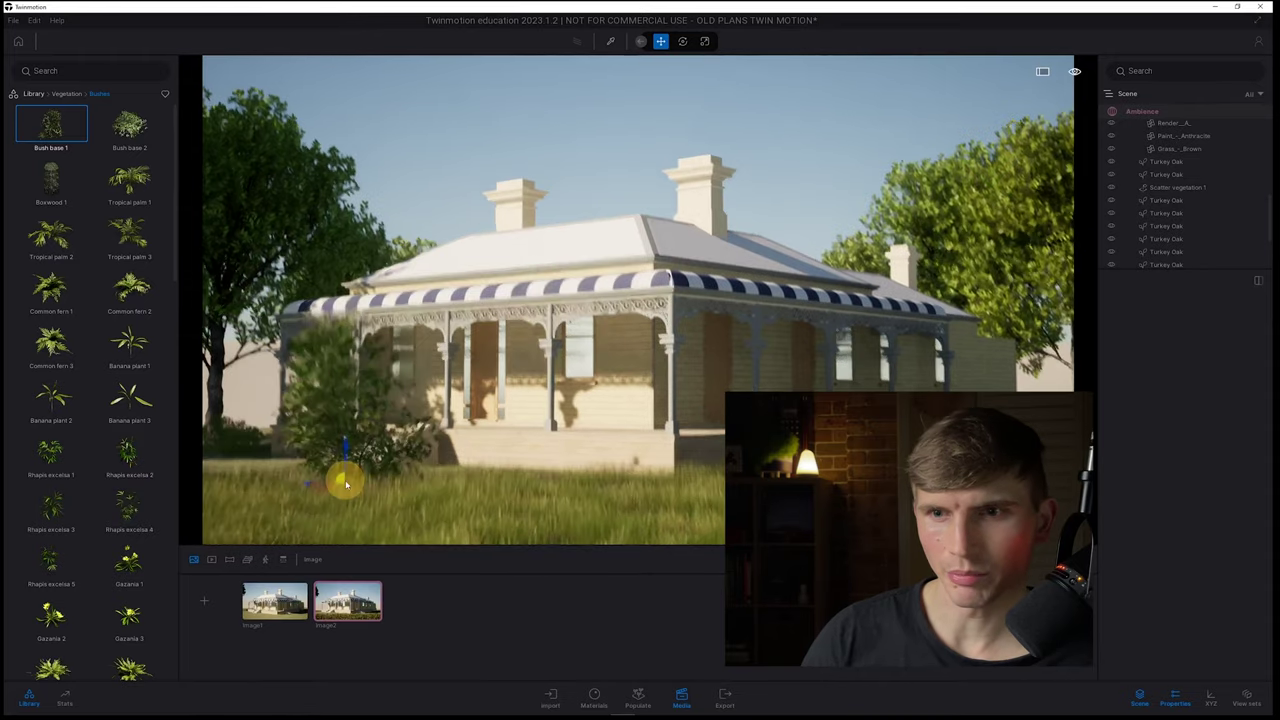
pyautogui.moveTo(343, 480); pyautogui.dragTo(437, 511, button='right')
pyautogui.press('w')
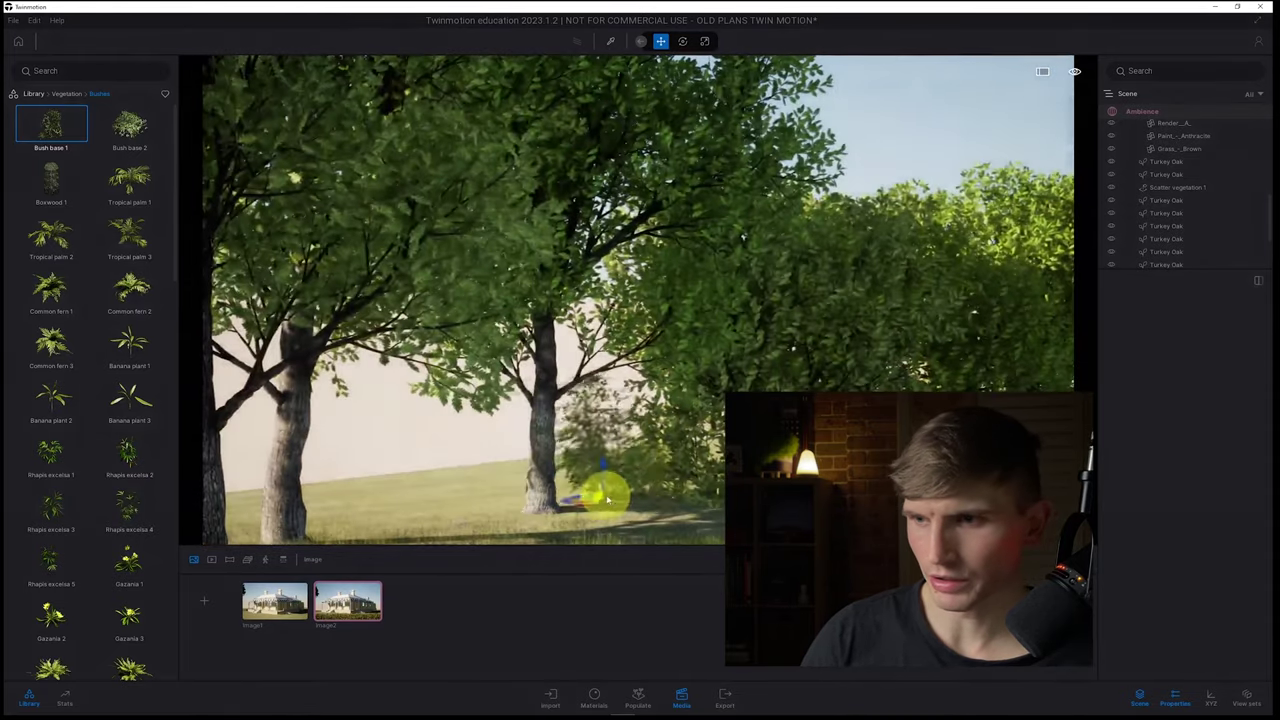
pyautogui.moveTo(479, 532); pyautogui.dragTo(388, 535)
# Step: Place Rock 1 from the rocks library in the grounds and return to the saved Image2 view
pyautogui.click(67, 93)
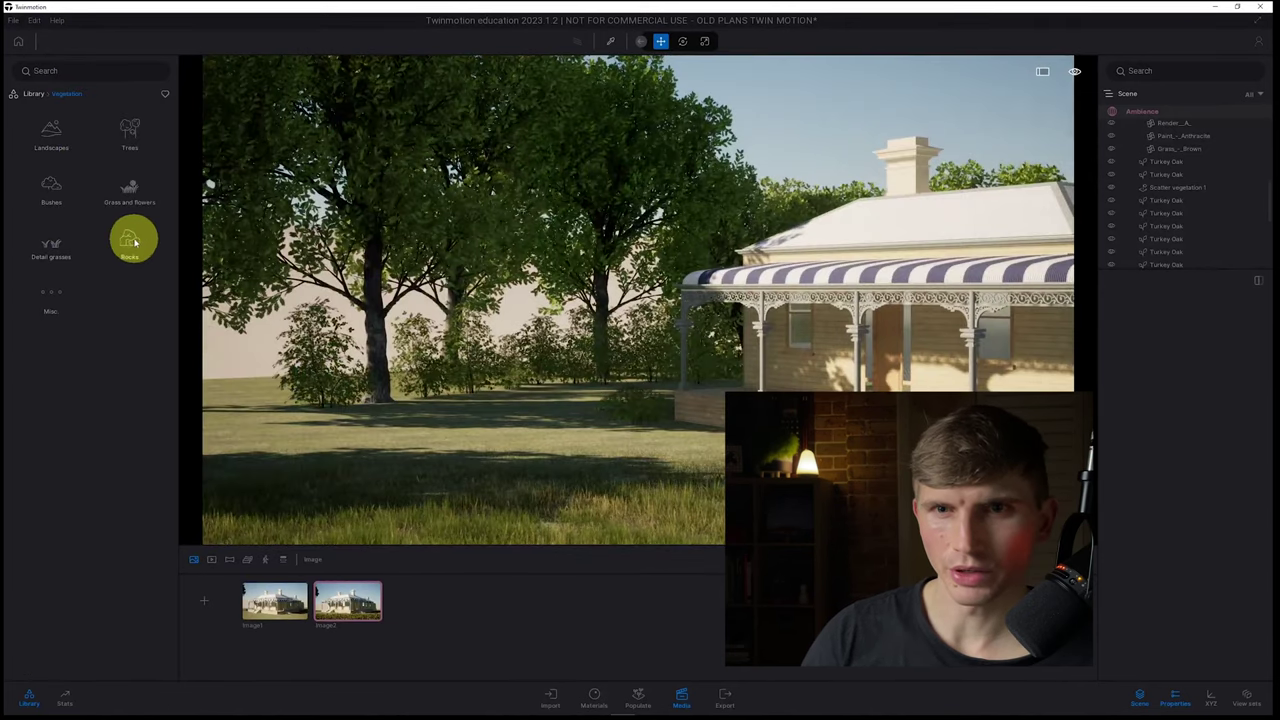
pyautogui.click(134, 242)
pyautogui.moveTo(51, 125); pyautogui.dragTo(836, 384)
pyautogui.click(360, 615)
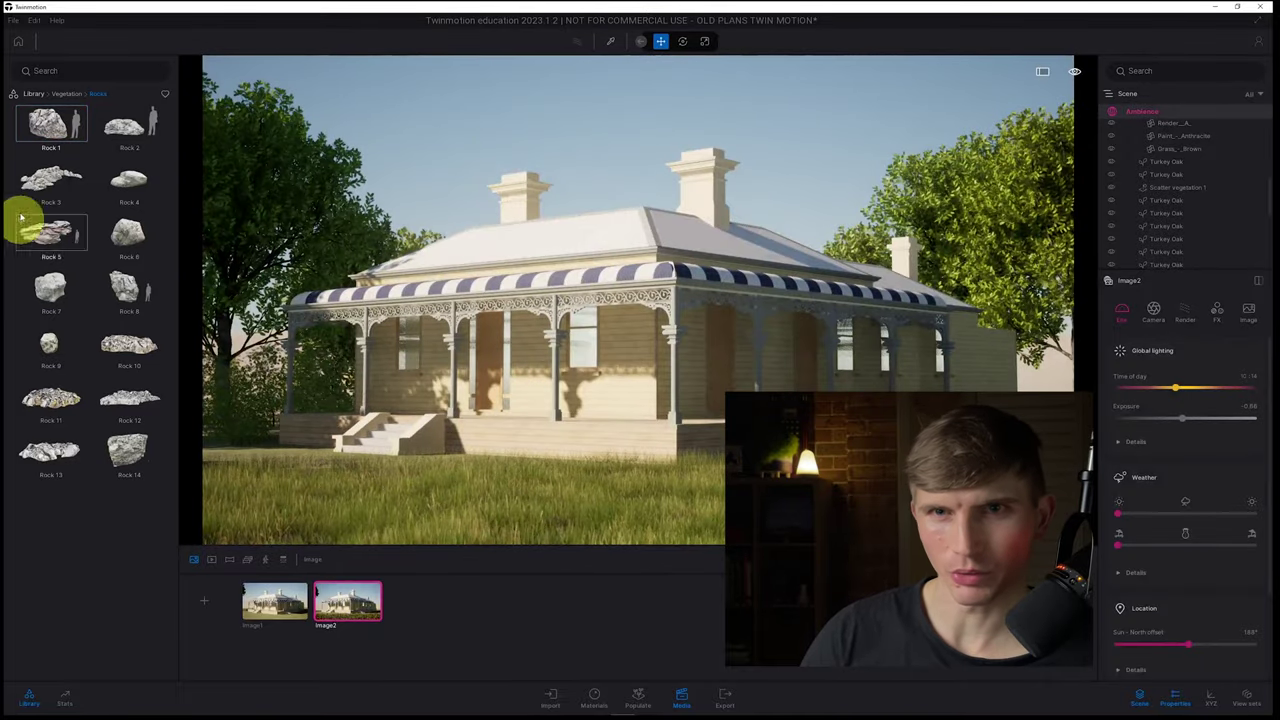
# Step: Place another Rock 1 in the grounds beside the oak and reposition it so it sits behind the house in the saved view
pyautogui.moveTo(44, 135); pyautogui.dragTo(238, 460)
pyautogui.moveTo(238, 460); pyautogui.dragTo(516, 456, button='right')
pyautogui.moveTo(516, 456); pyautogui.dragTo(606, 516)
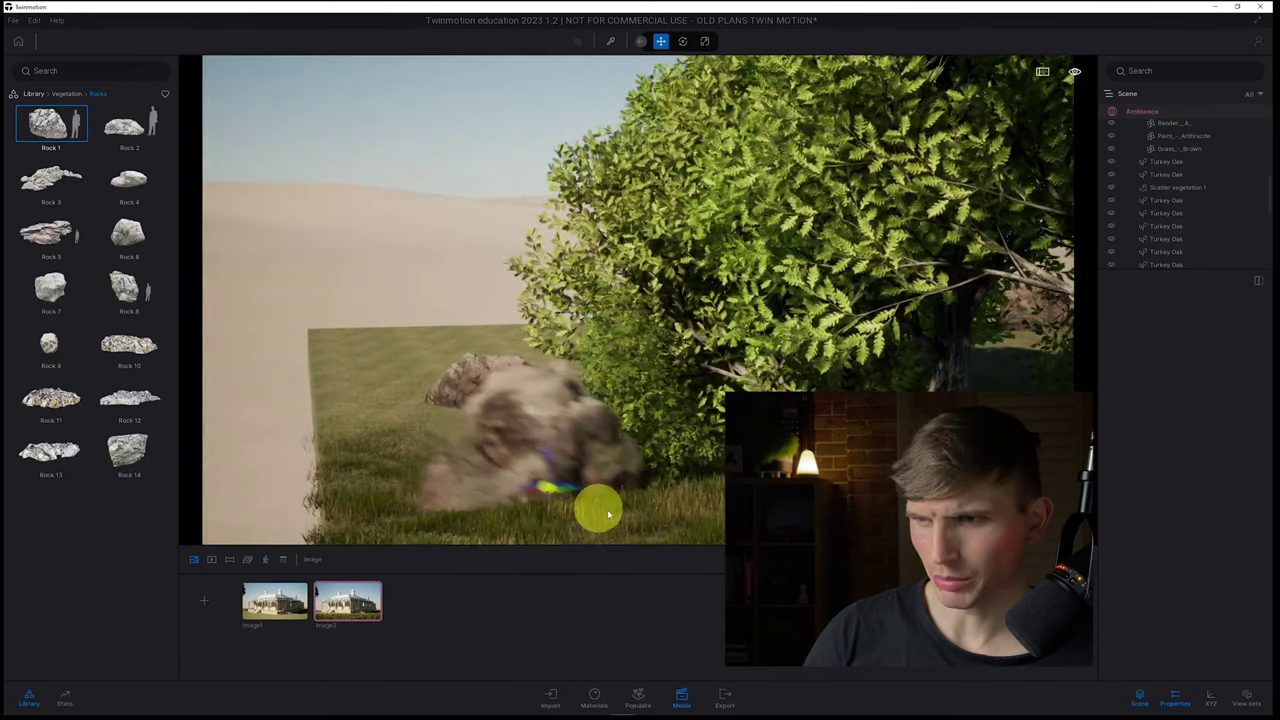
pyautogui.moveTo(606, 516); pyautogui.dragTo(560, 516, button='right')
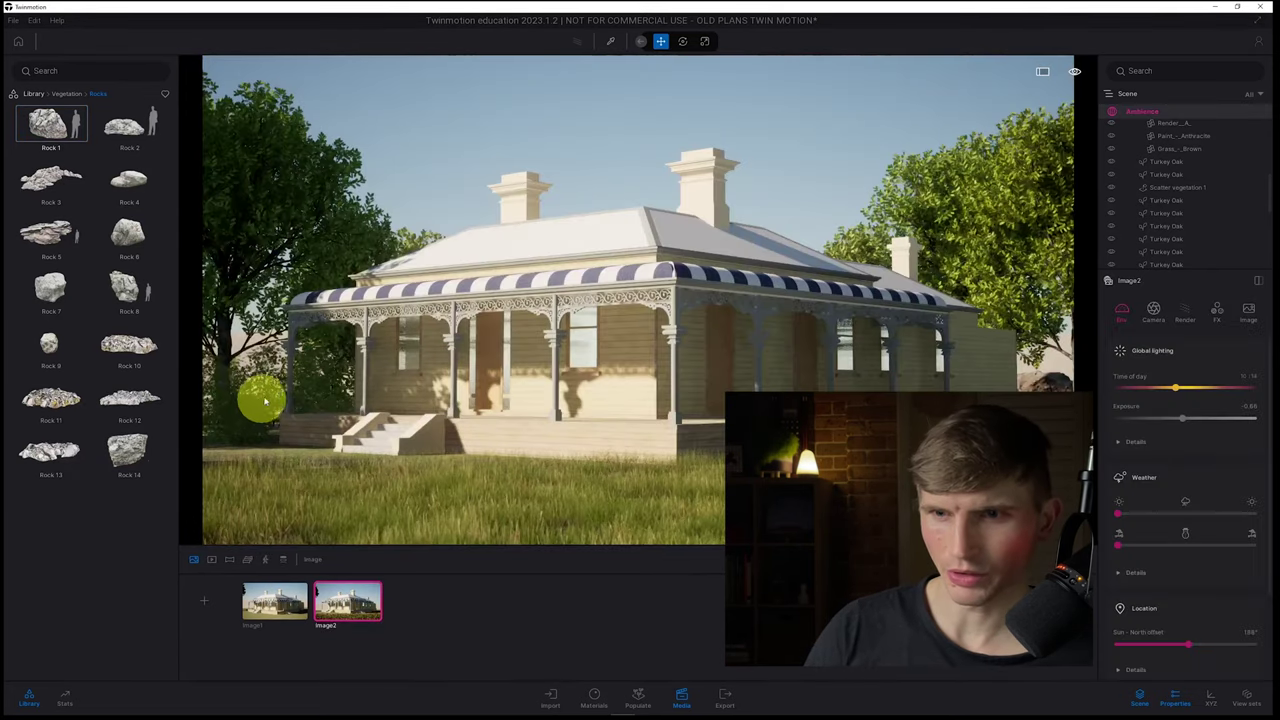
# Step: Delete the Bush base 1 shrub standing next to the veranda beside the entry steps
pyautogui.click(270, 397)
pyautogui.moveTo(275, 392); pyautogui.dragTo(275, 413)
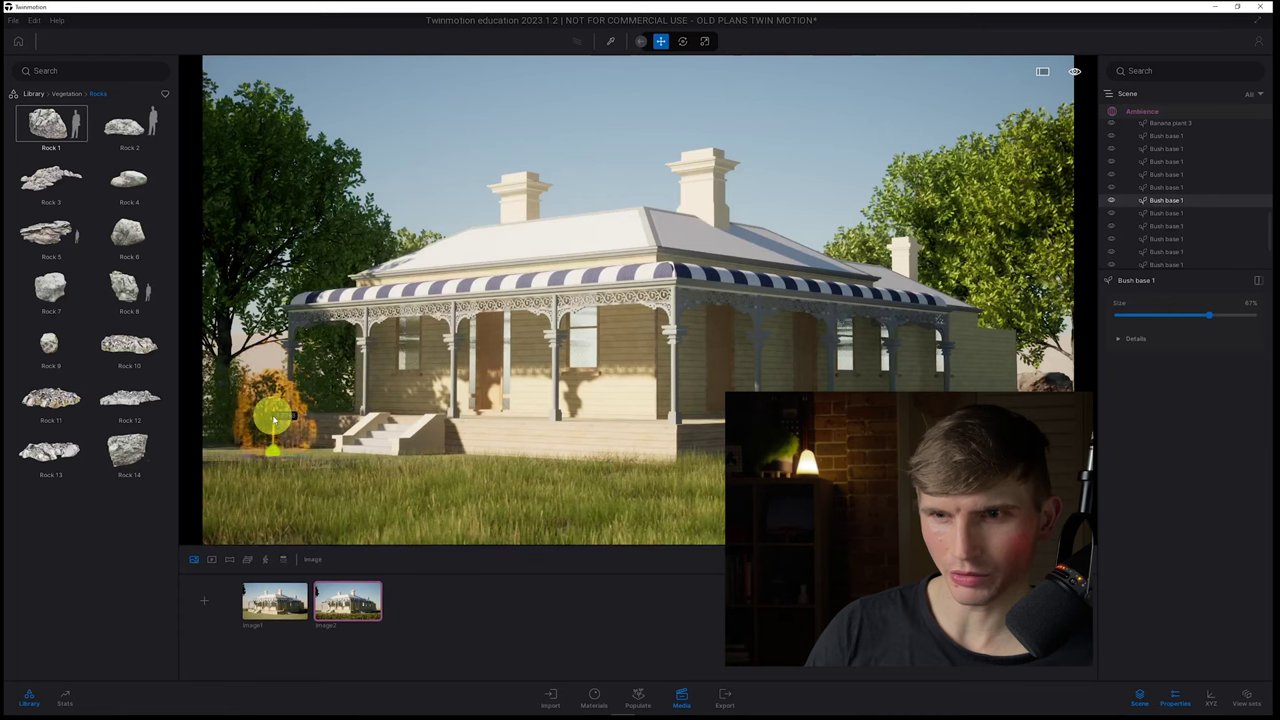
pyautogui.press('Delete')
pyautogui.click(385, 367)
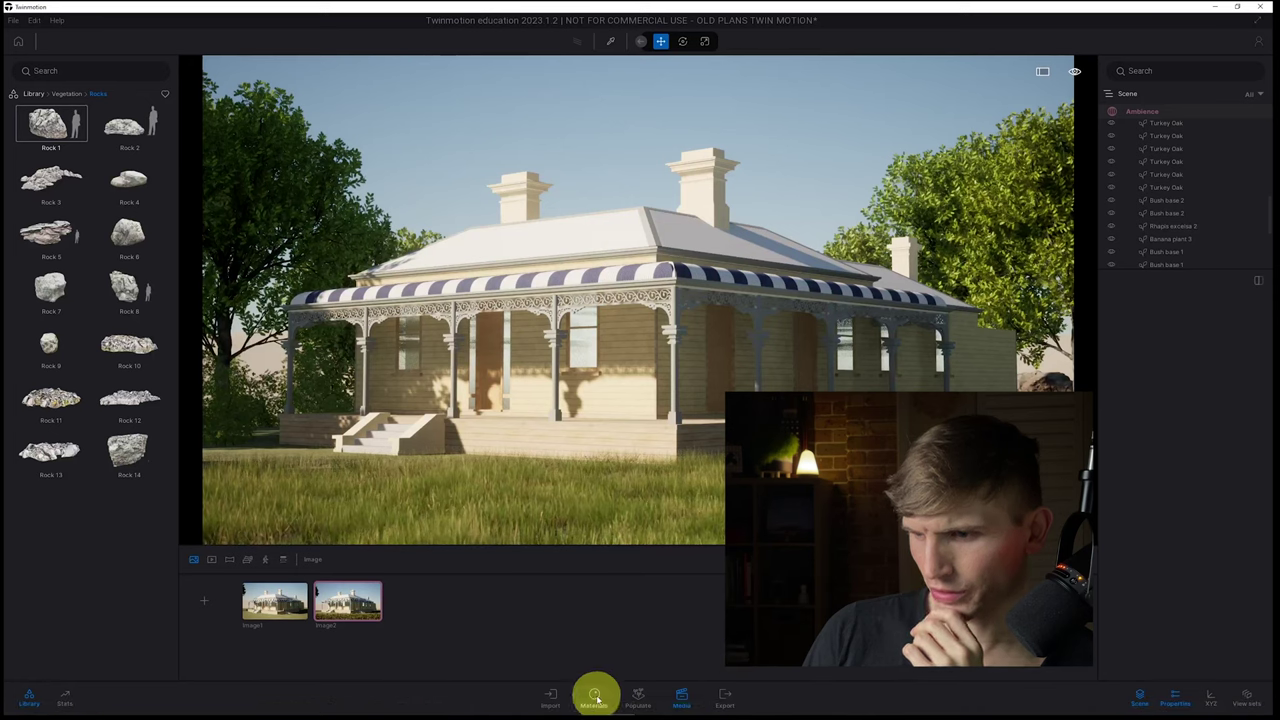
pyautogui.click(725, 697)
pyautogui.click(560, 699)
pyautogui.click(639, 700)
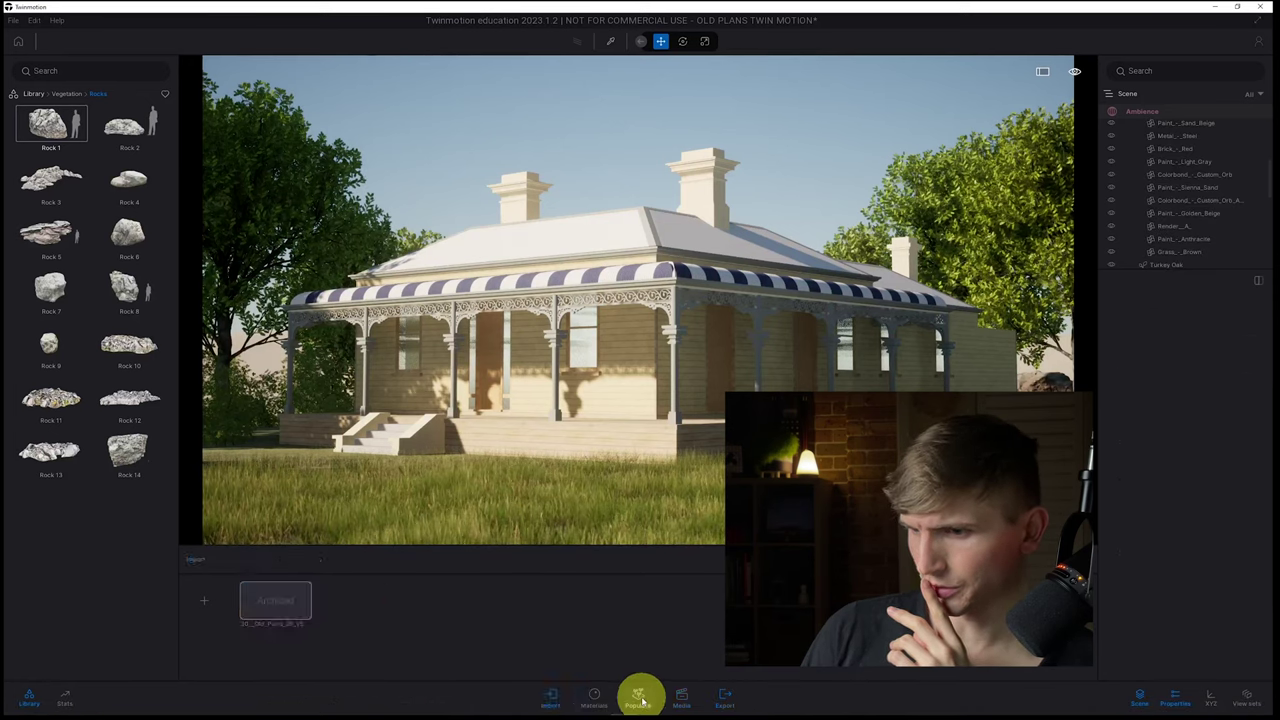
# Step: Shift the time of day slightly, set the sun's north offset to 209°, and save the view as a new image
pyautogui.click(682, 697)
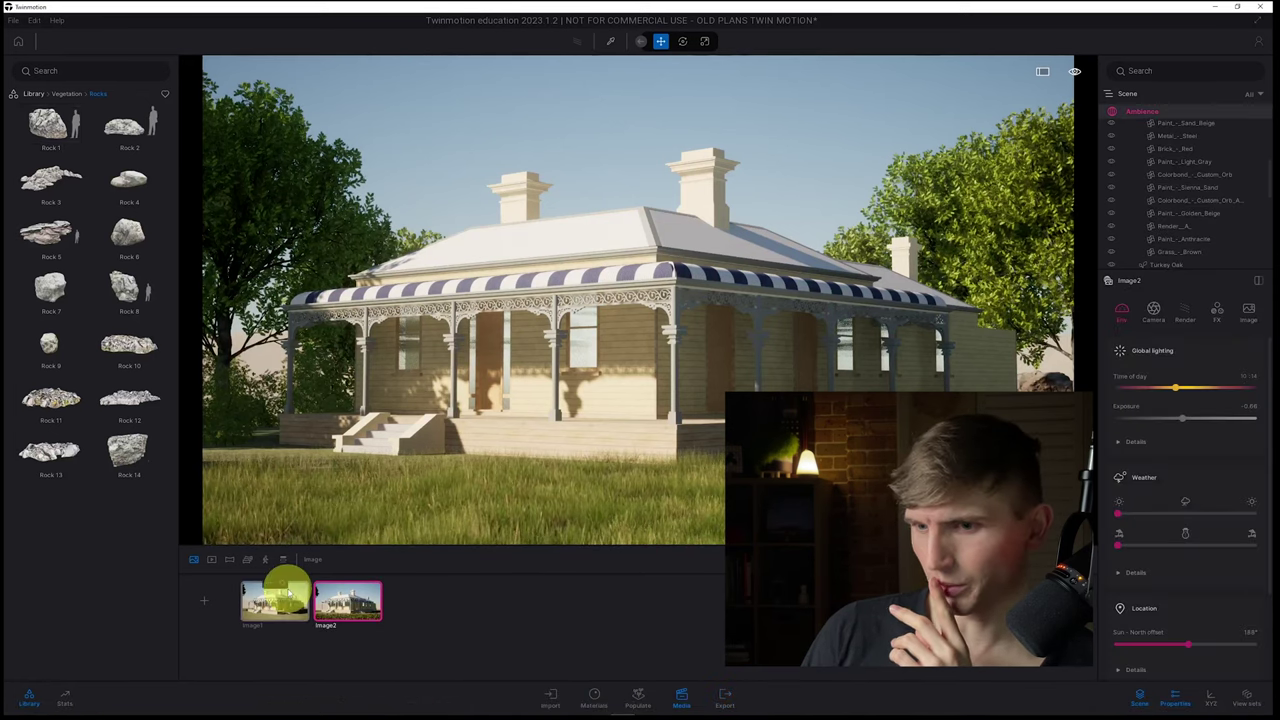
pyautogui.moveTo(1177, 388); pyautogui.dragTo(1174, 387)
pyautogui.moveTo(1188, 644); pyautogui.dragTo(1197, 644)
pyautogui.click(204, 604)
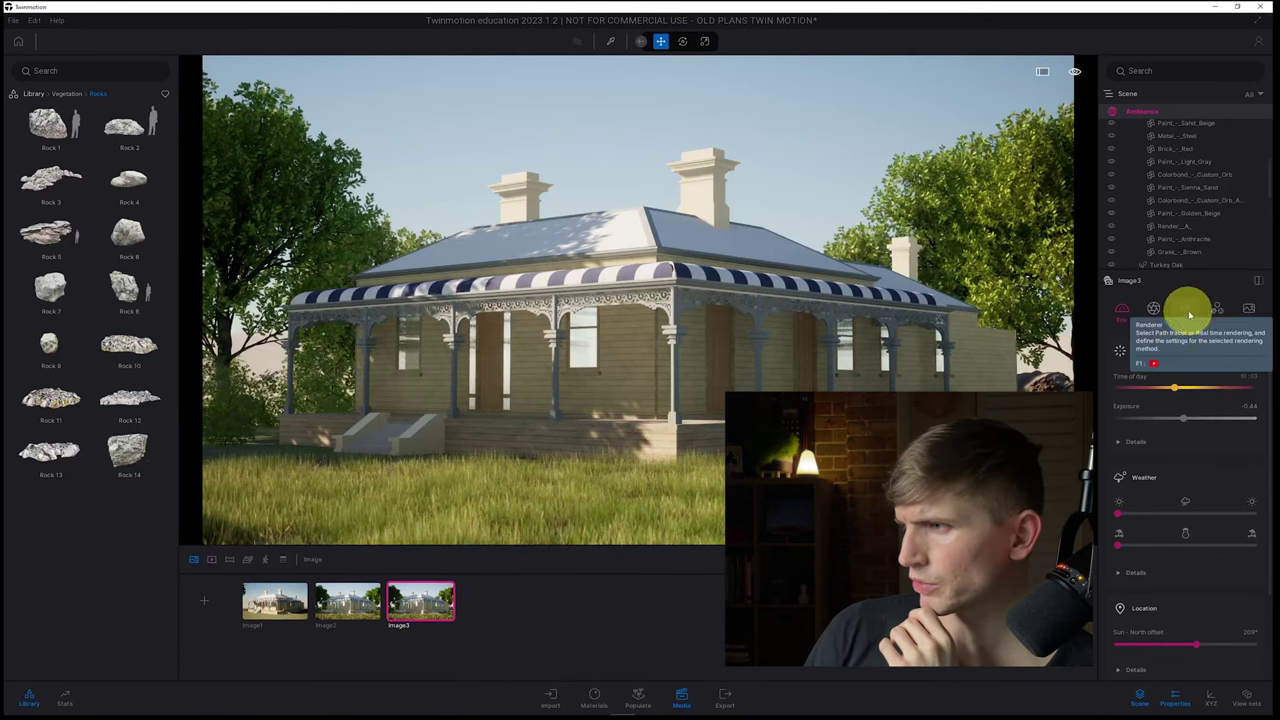
# Step: Compare the Blueprint 1 and Ballpoint Pen filters on the new image and settle on Hidden Line 1
pyautogui.click(1219, 311)
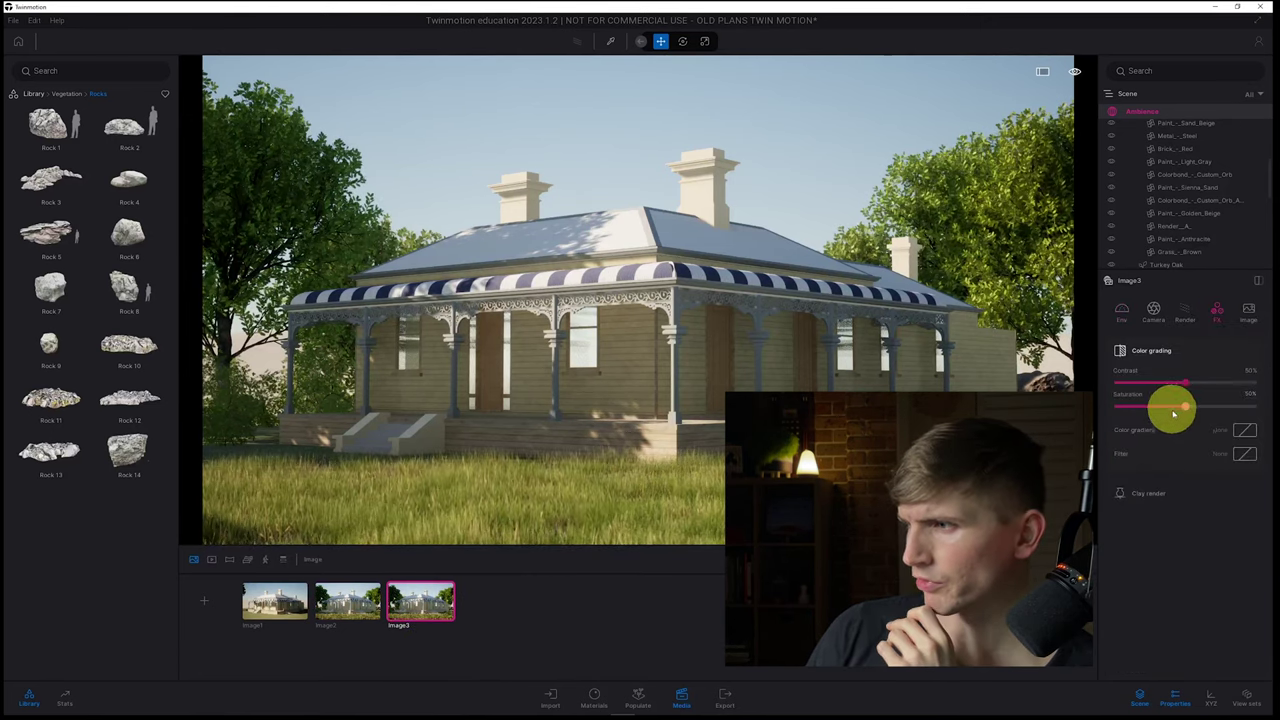
pyautogui.click(1241, 453)
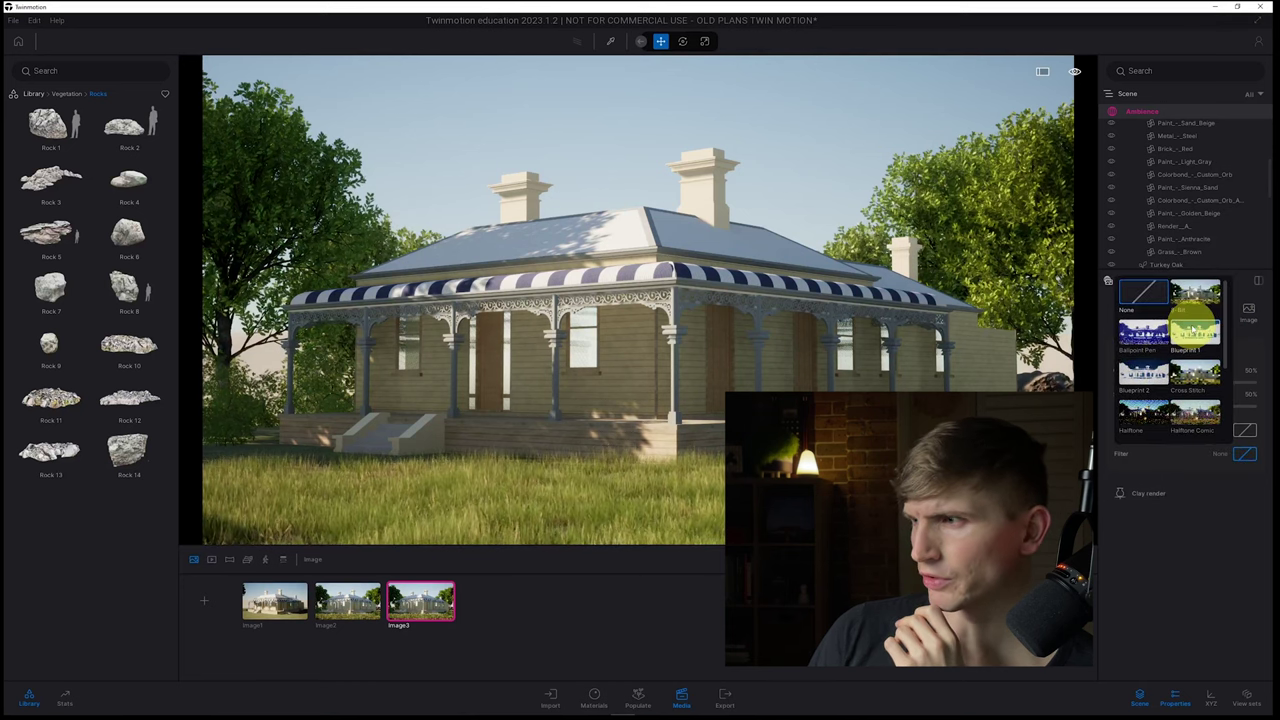
pyautogui.click(1192, 330)
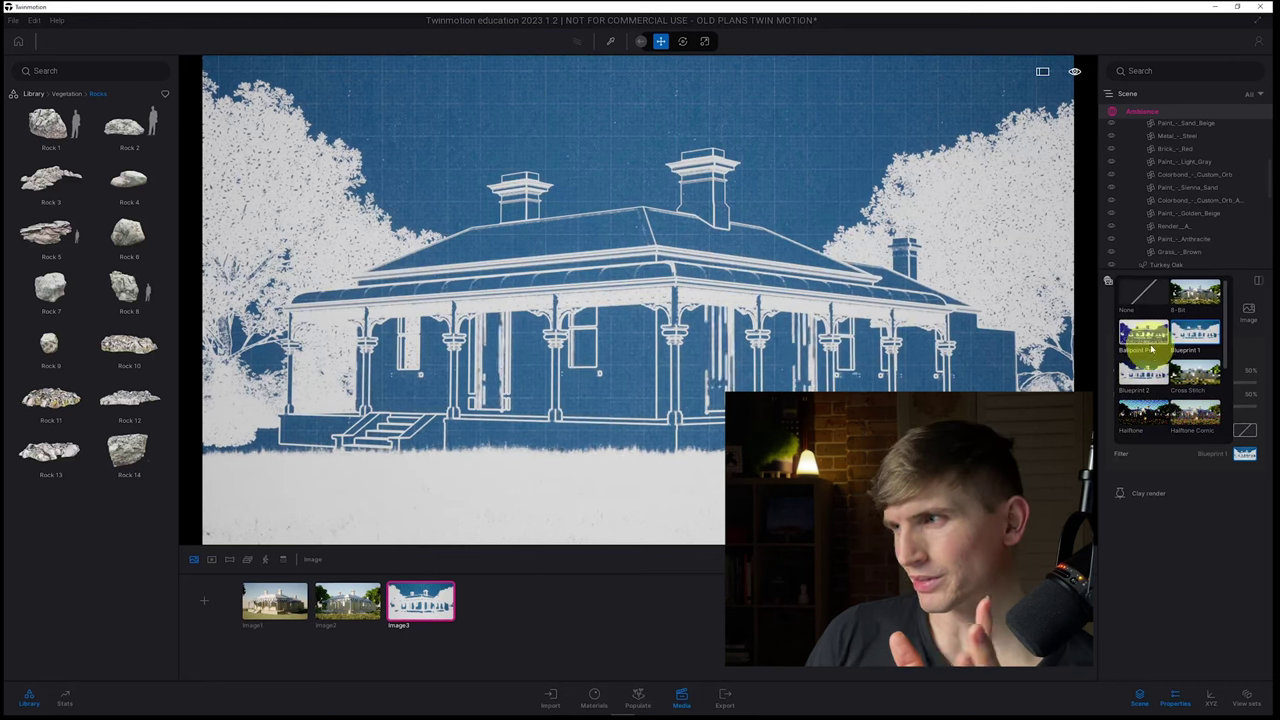
pyautogui.click(1148, 338)
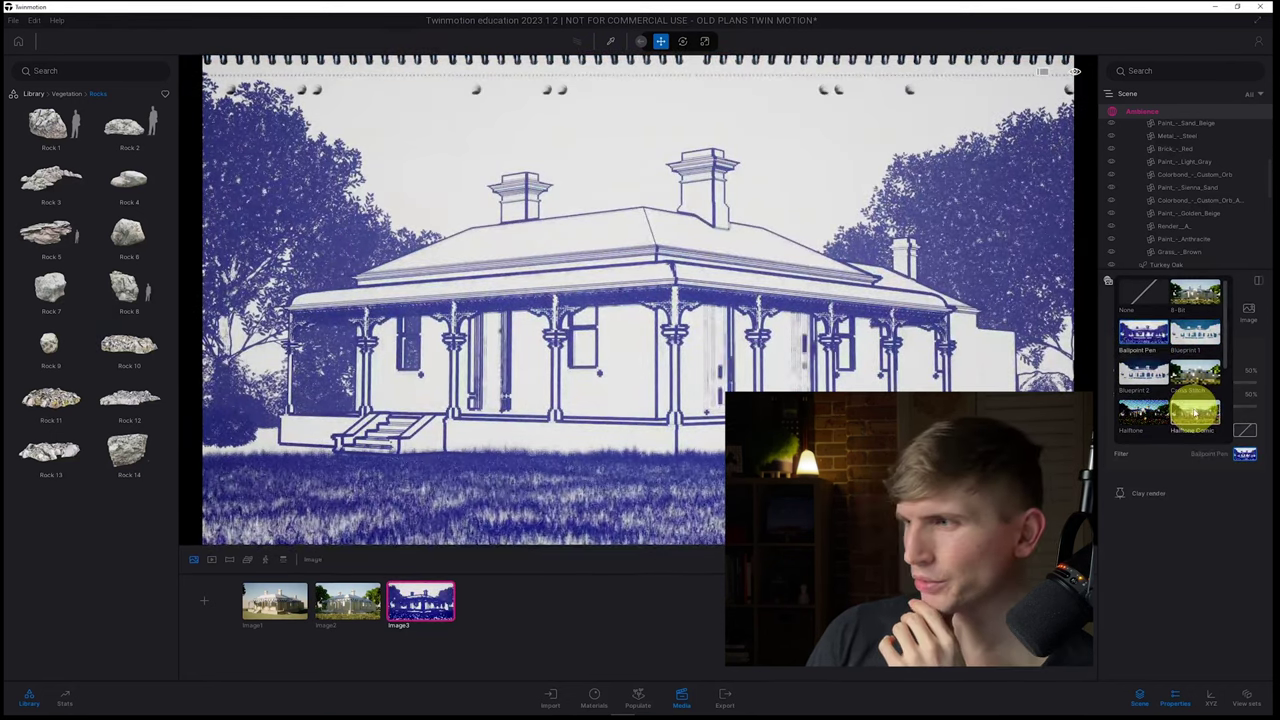
pyautogui.click(1195, 376)
pyautogui.scroll(-1, 1205, 378)
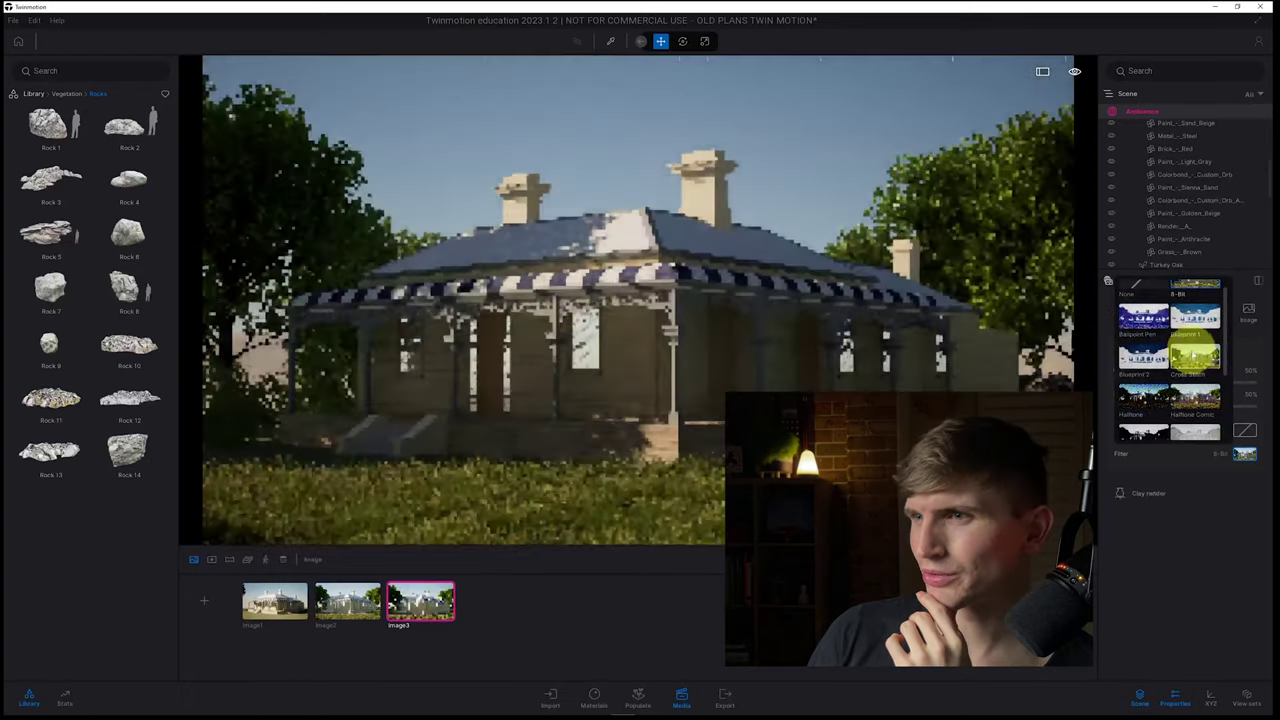
pyautogui.click(1182, 408)
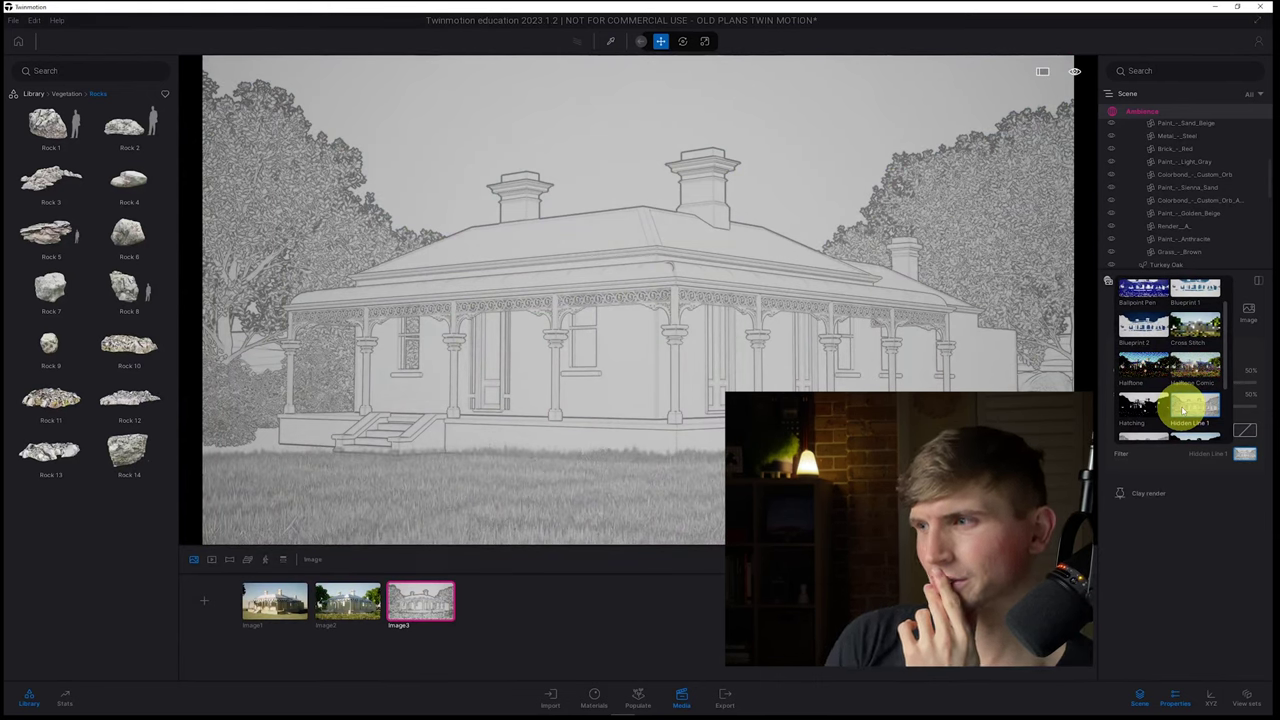
# Step: Save another image of the same view and apply the Hidden Line 2 filter to it
pyautogui.click(204, 600)
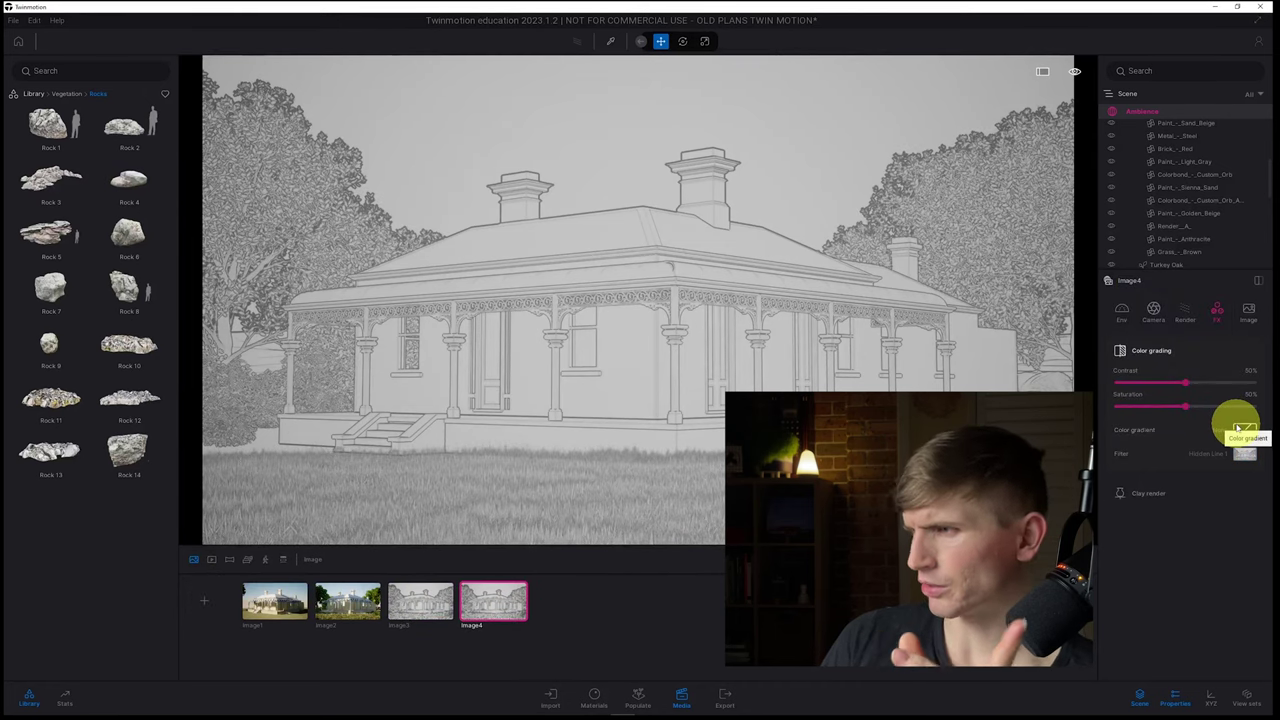
pyautogui.click(1244, 453)
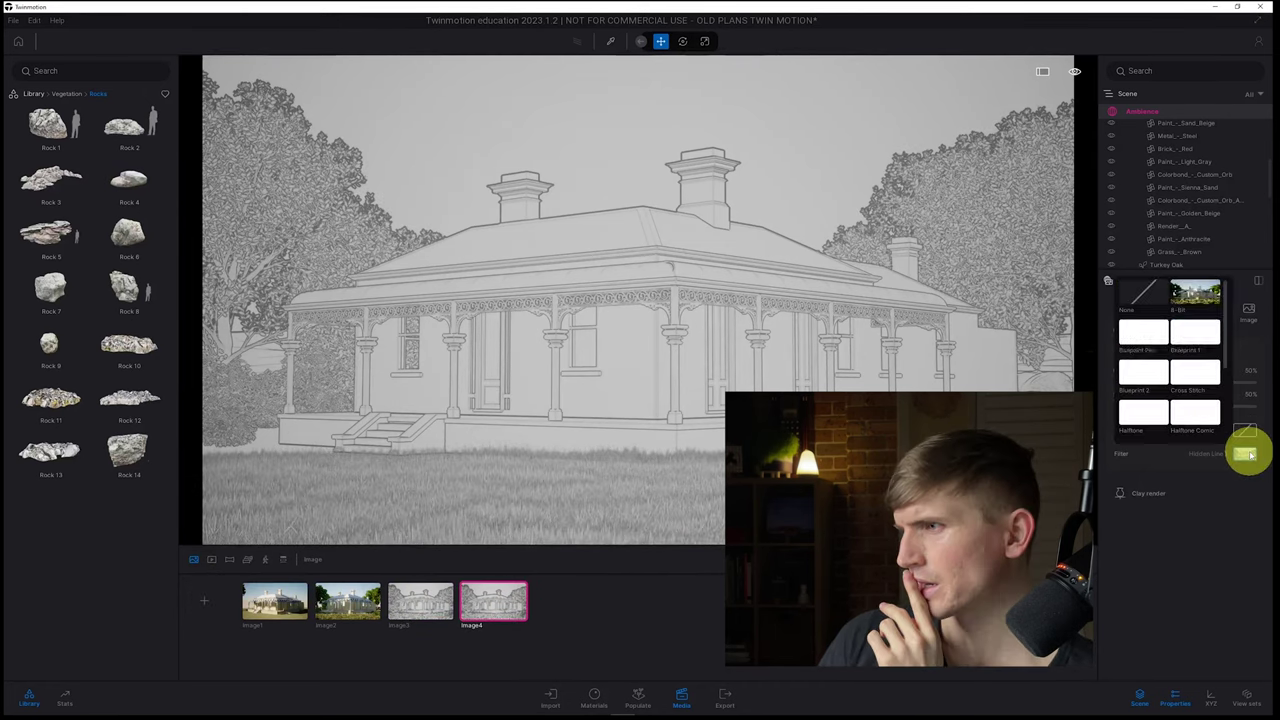
pyautogui.scroll(-1, 1220, 418)
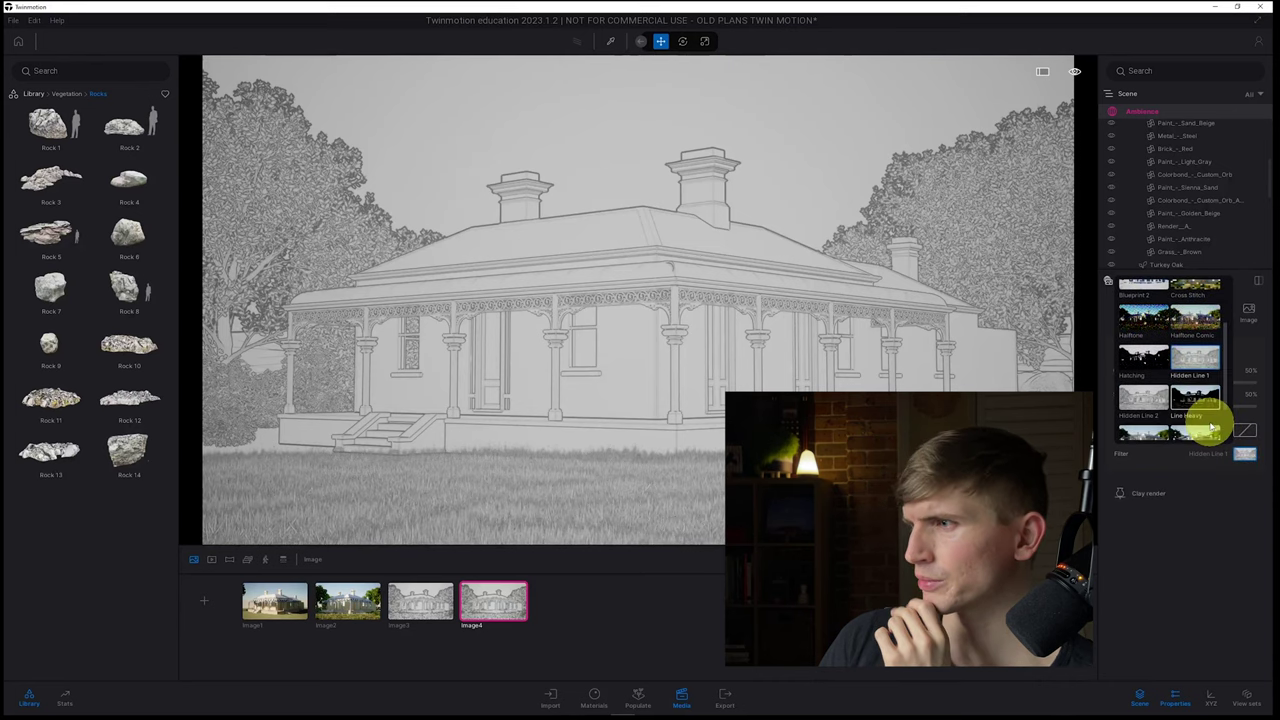
pyautogui.click(1145, 400)
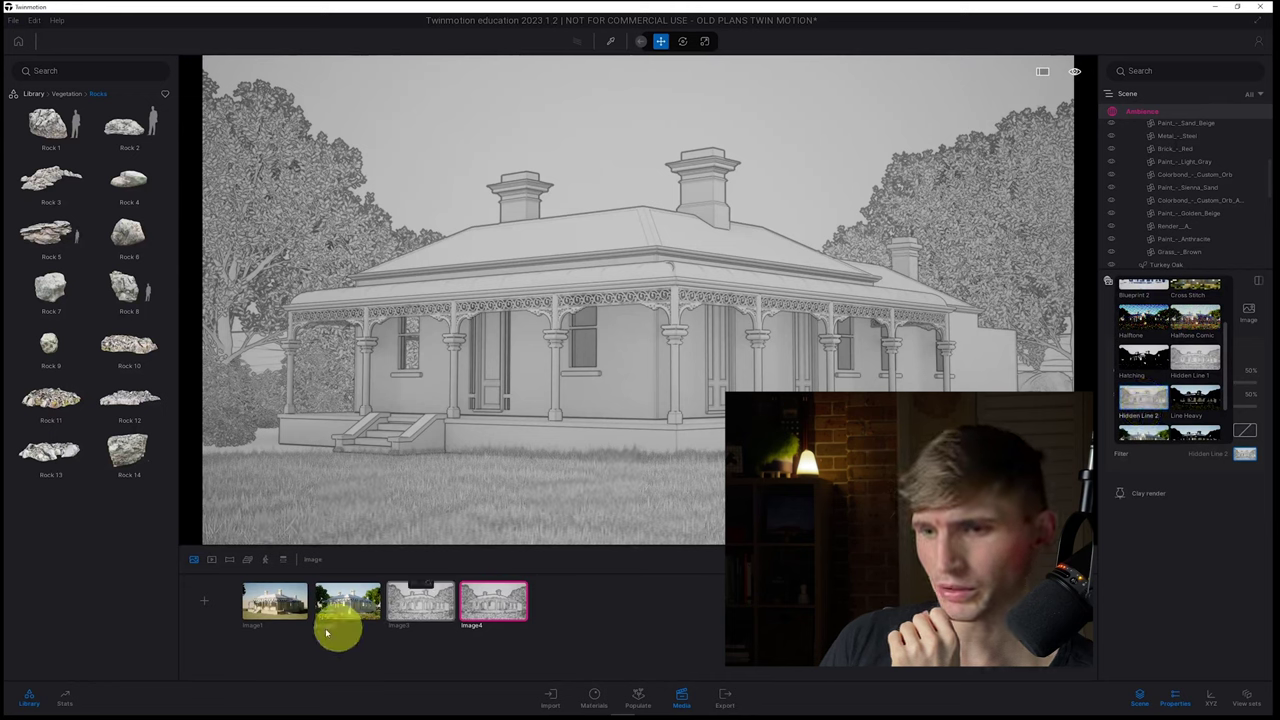
# Step: Save a further image of the view and give it the Line Light filter after comparing it with Line Regular
pyautogui.click(205, 602)
pyautogui.click(1244, 454)
pyautogui.scroll(-1, 1206, 401)
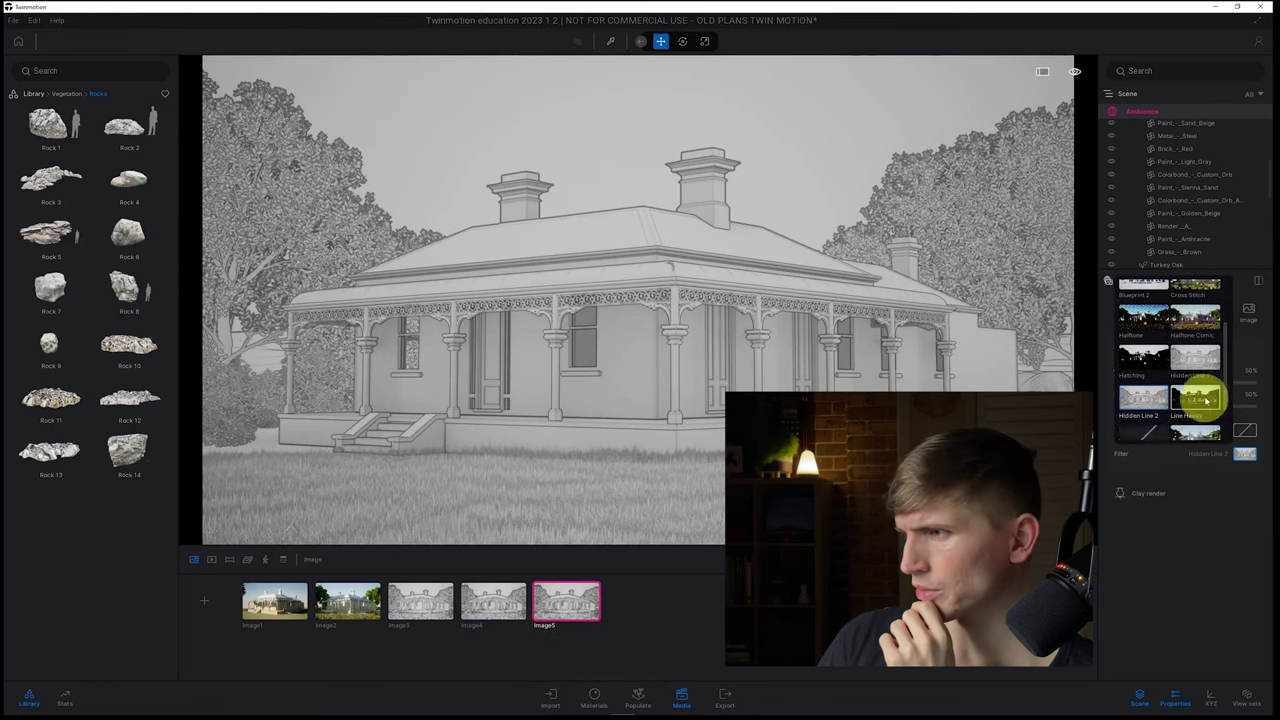
pyautogui.scroll(-2, 1207, 400)
pyautogui.click(1145, 375)
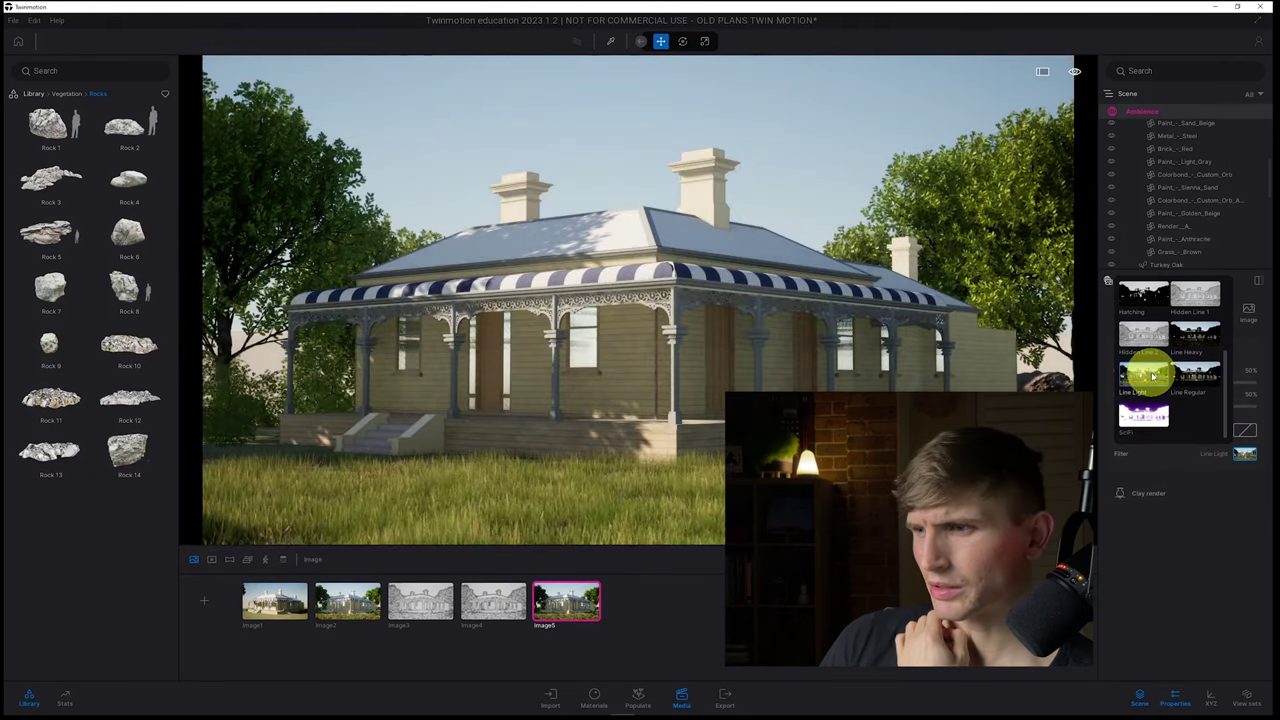
pyautogui.click(1182, 378)
pyautogui.click(1149, 377)
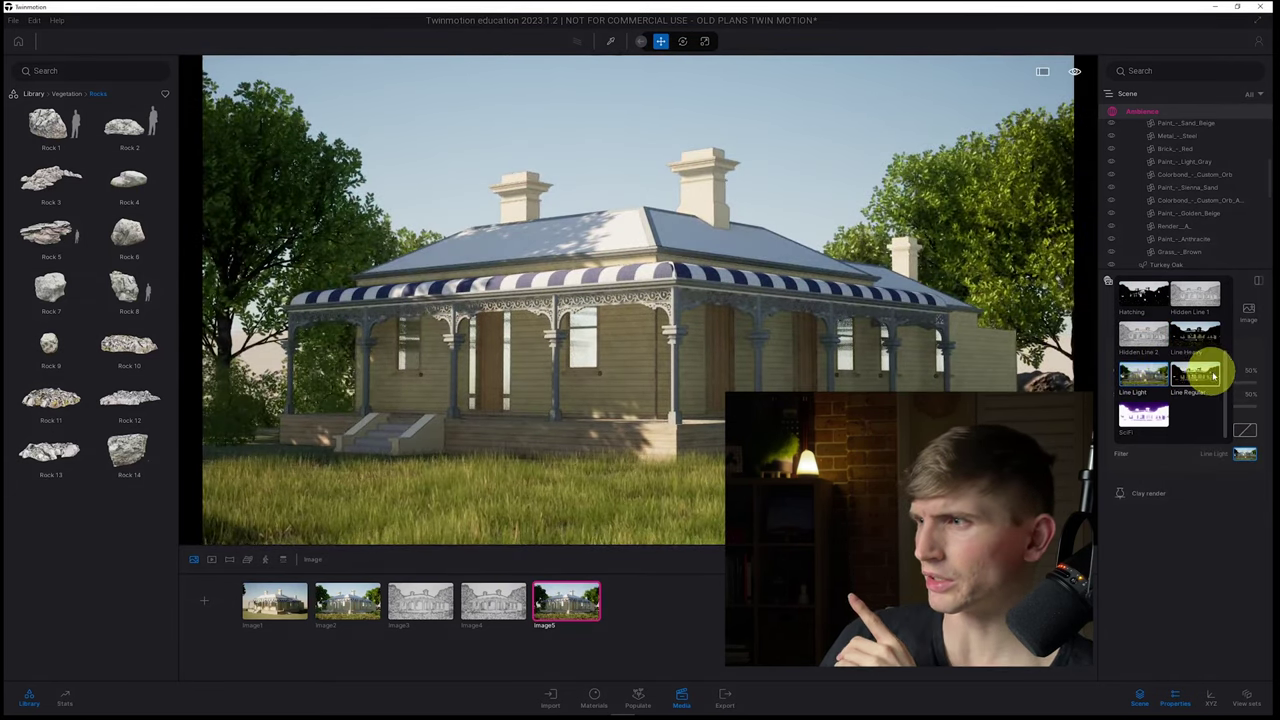
pyautogui.scroll(5, 1230, 350)
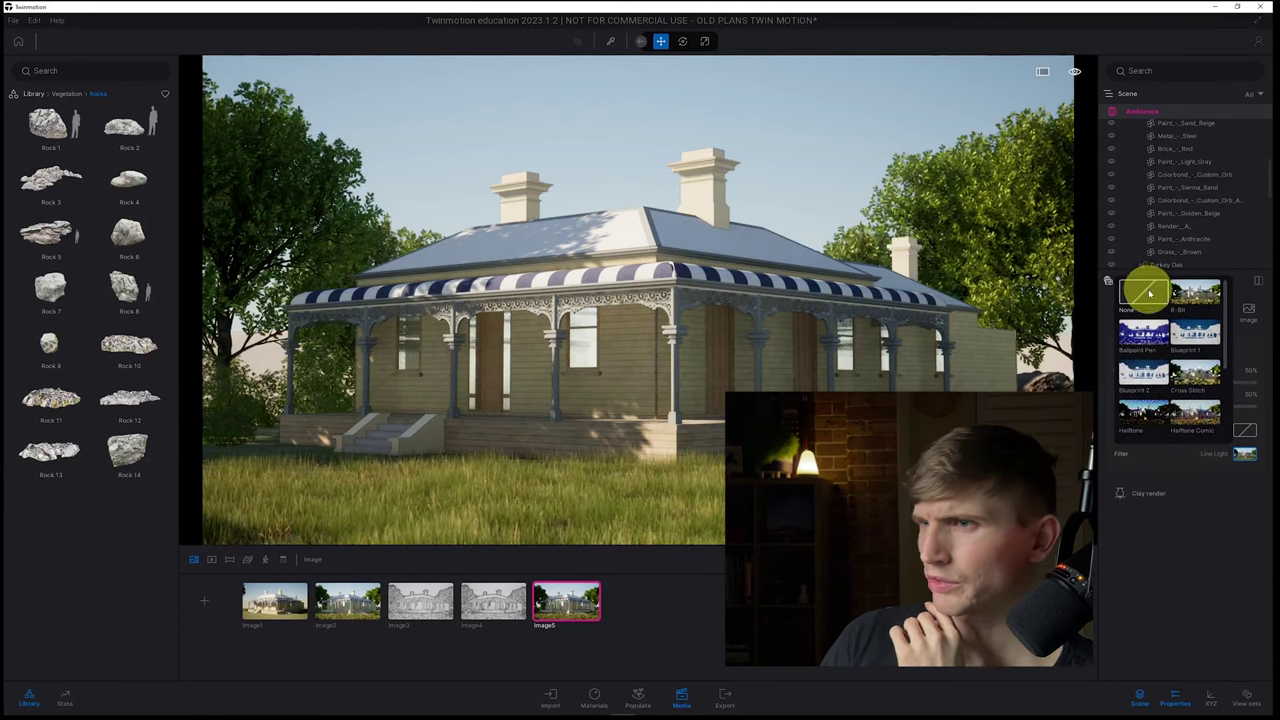
pyautogui.scroll(-5, 1142, 350)
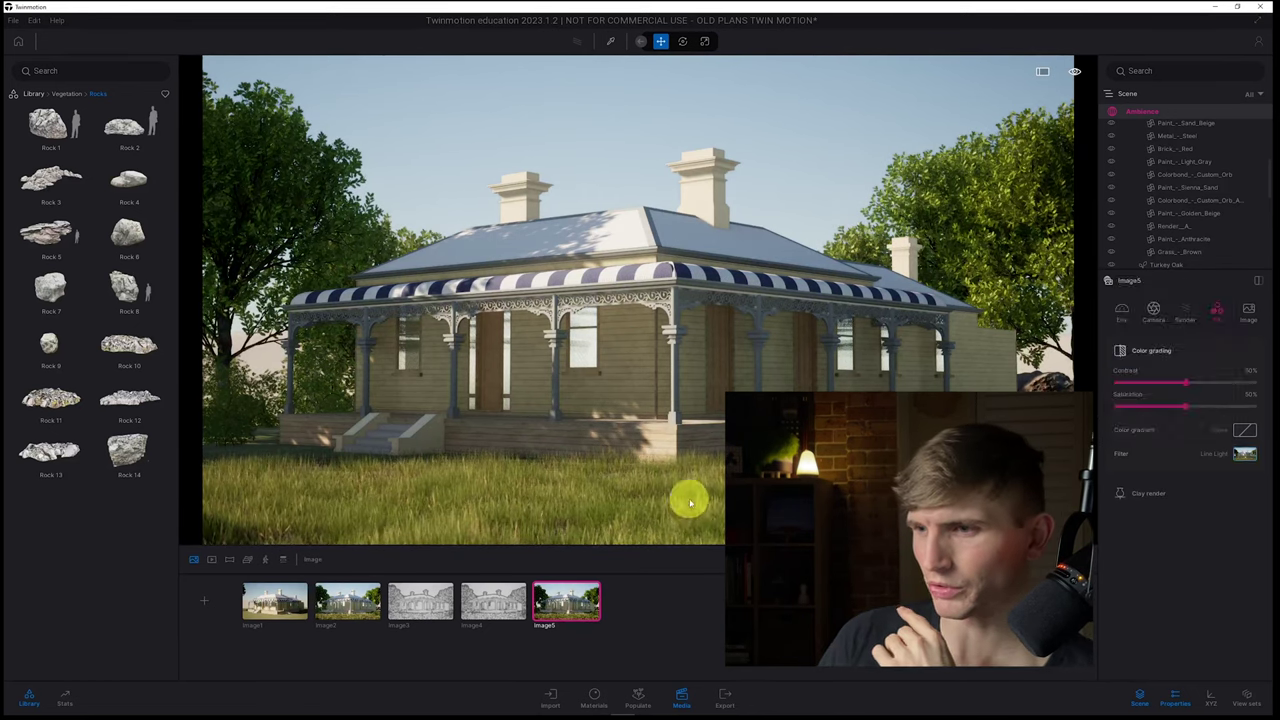
# Step: Tint the Dry Grass 01 in the lawn's scattered vegetation a medium green
pyautogui.click(689, 500)
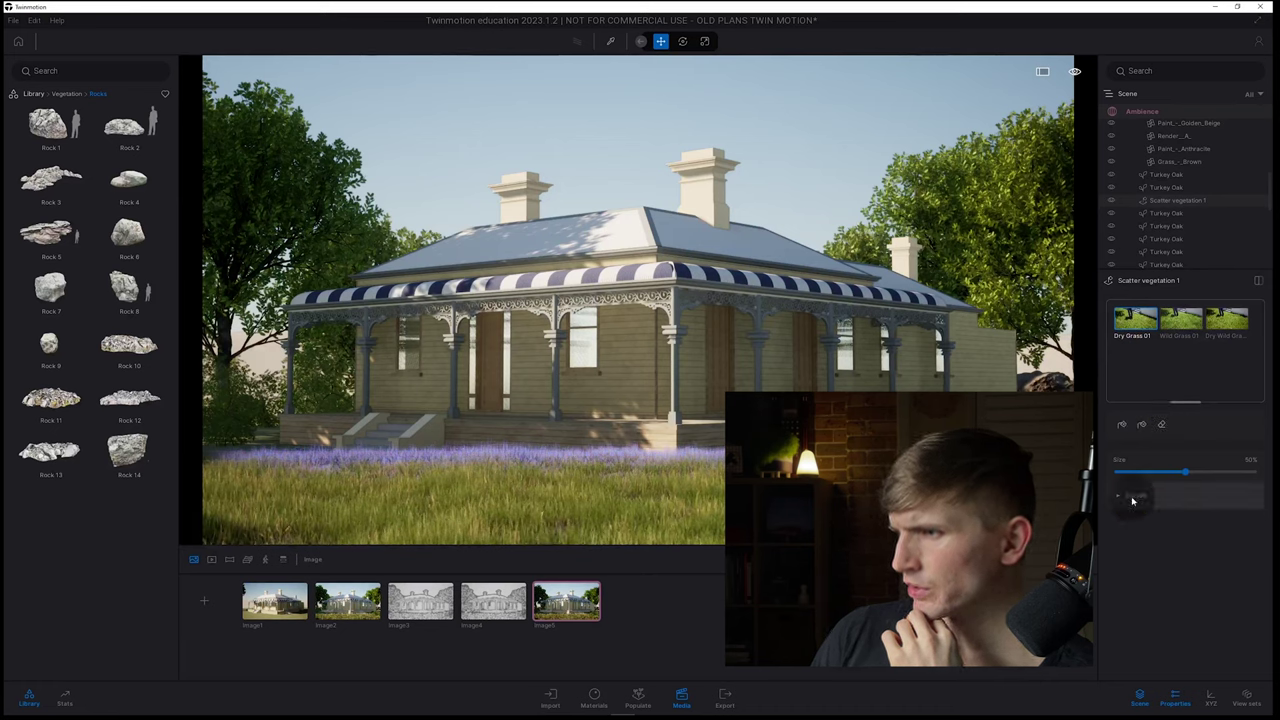
pyautogui.click(1119, 495)
pyautogui.click(1244, 543)
pyautogui.click(1249, 561)
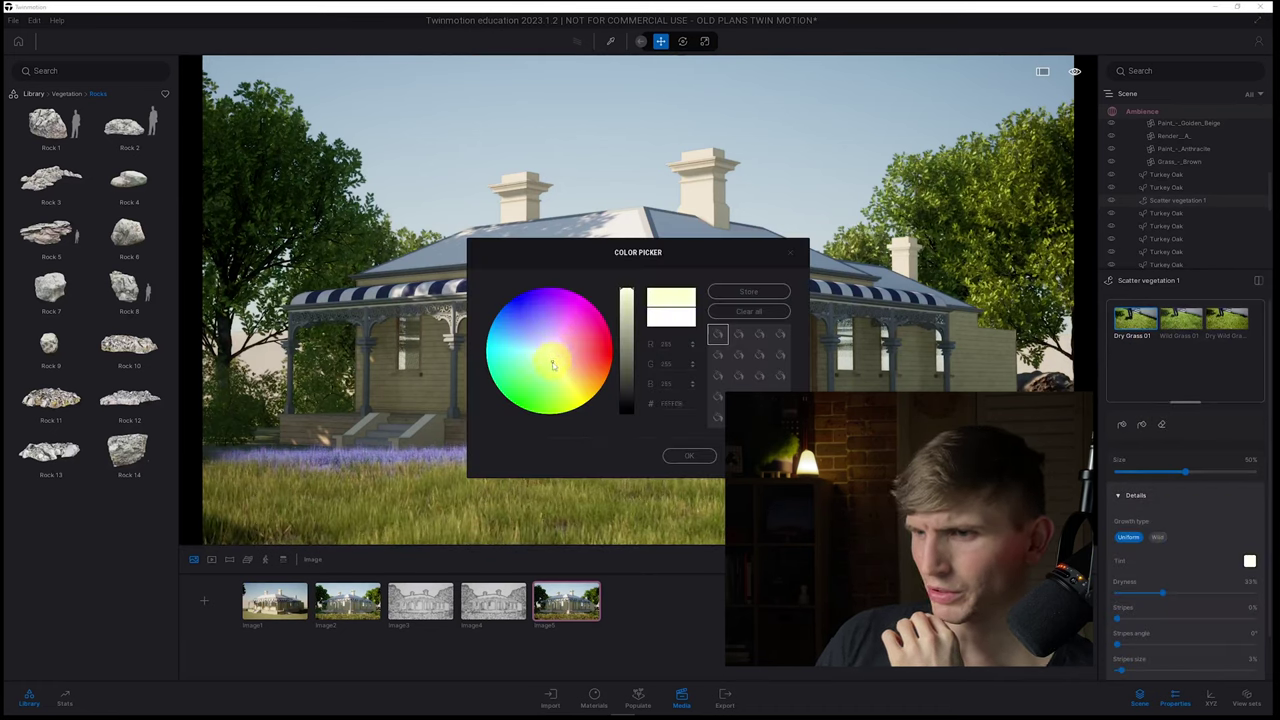
pyautogui.moveTo(547, 368); pyautogui.dragTo(541, 380)
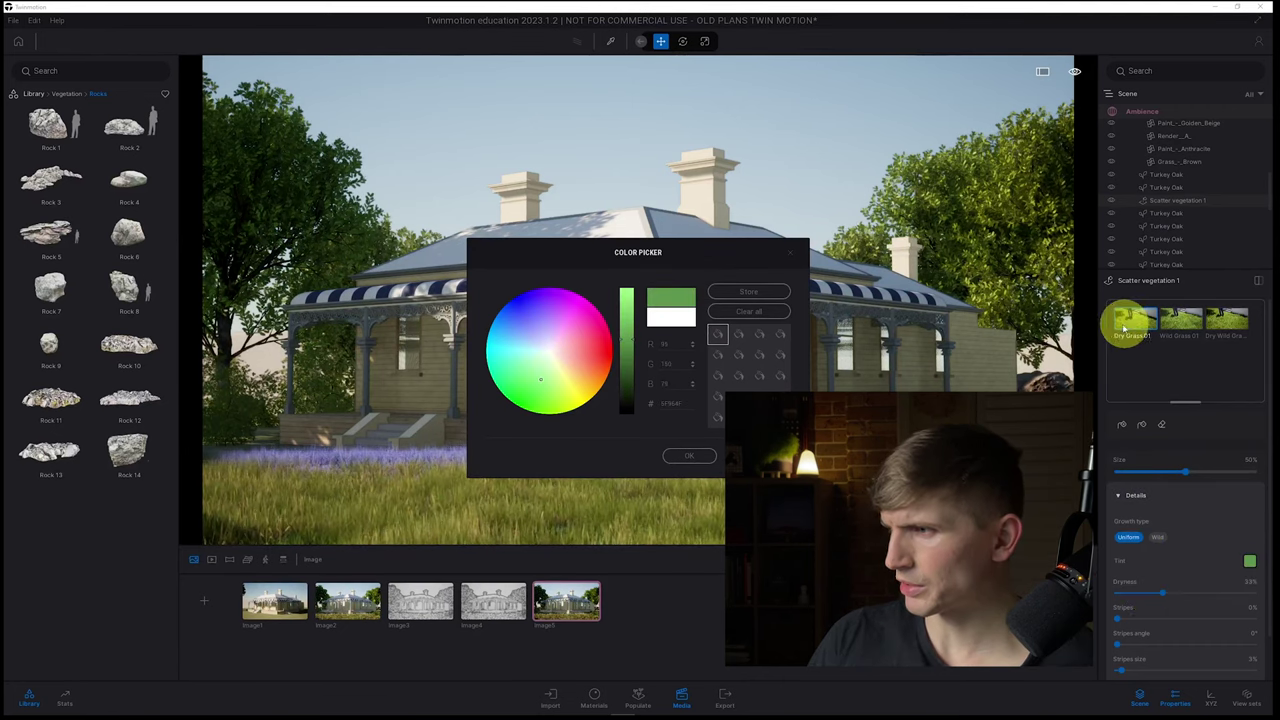
pyautogui.click(697, 456)
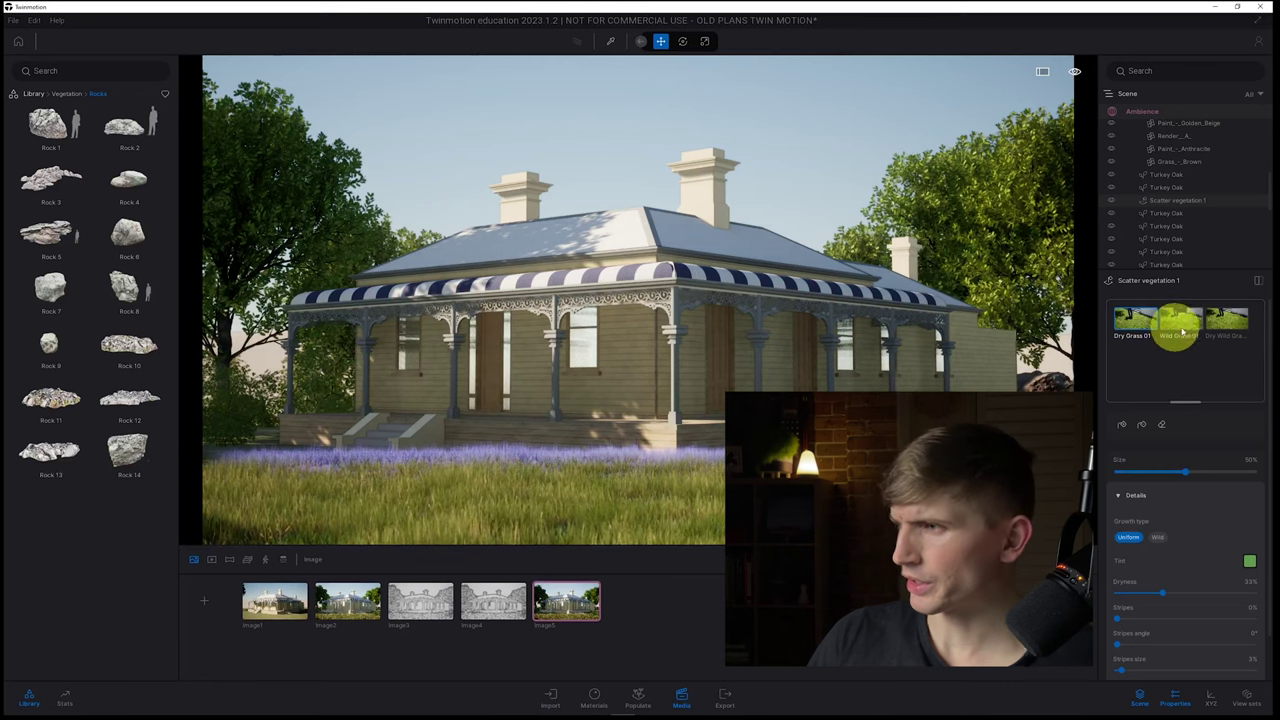
# Step: Set the dryness of all three scattered grasses in the lawn to 0%
pyautogui.keyDown('shift'); pyautogui.click(1228, 326); pyautogui.keyUp('shift')
pyautogui.click(1119, 494)
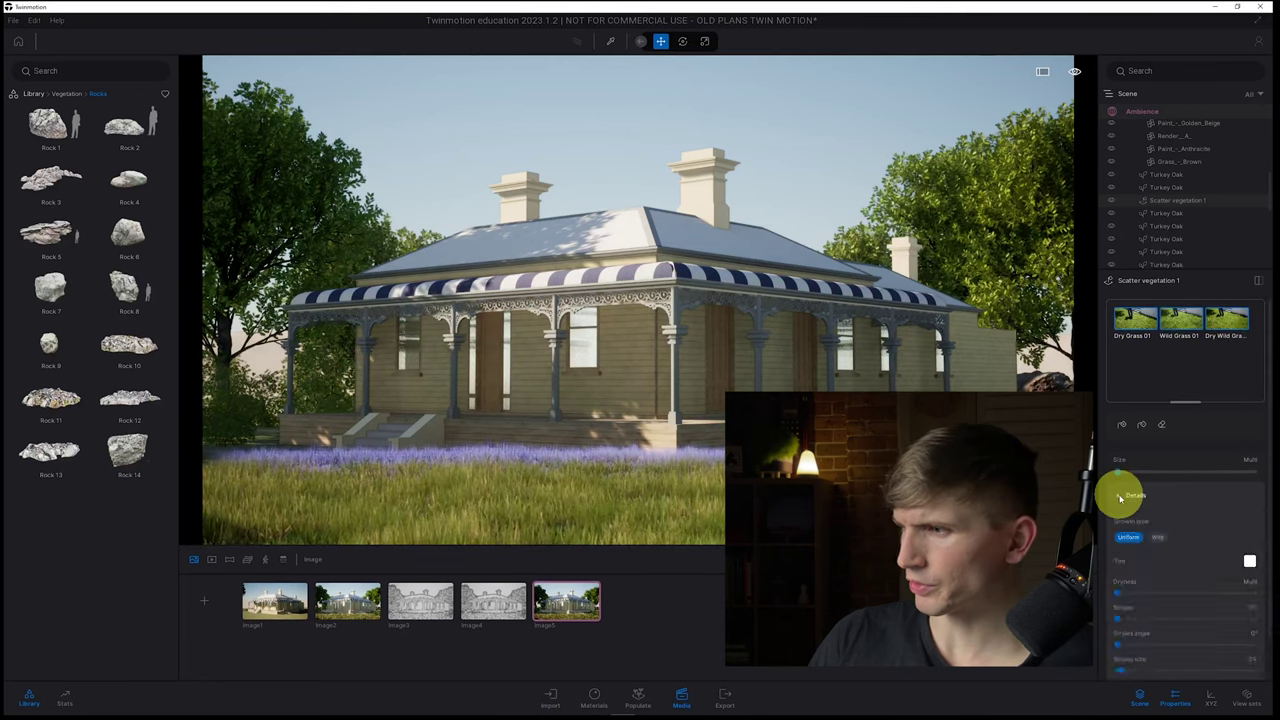
pyautogui.moveTo(1118, 593); pyautogui.dragTo(1117, 593)
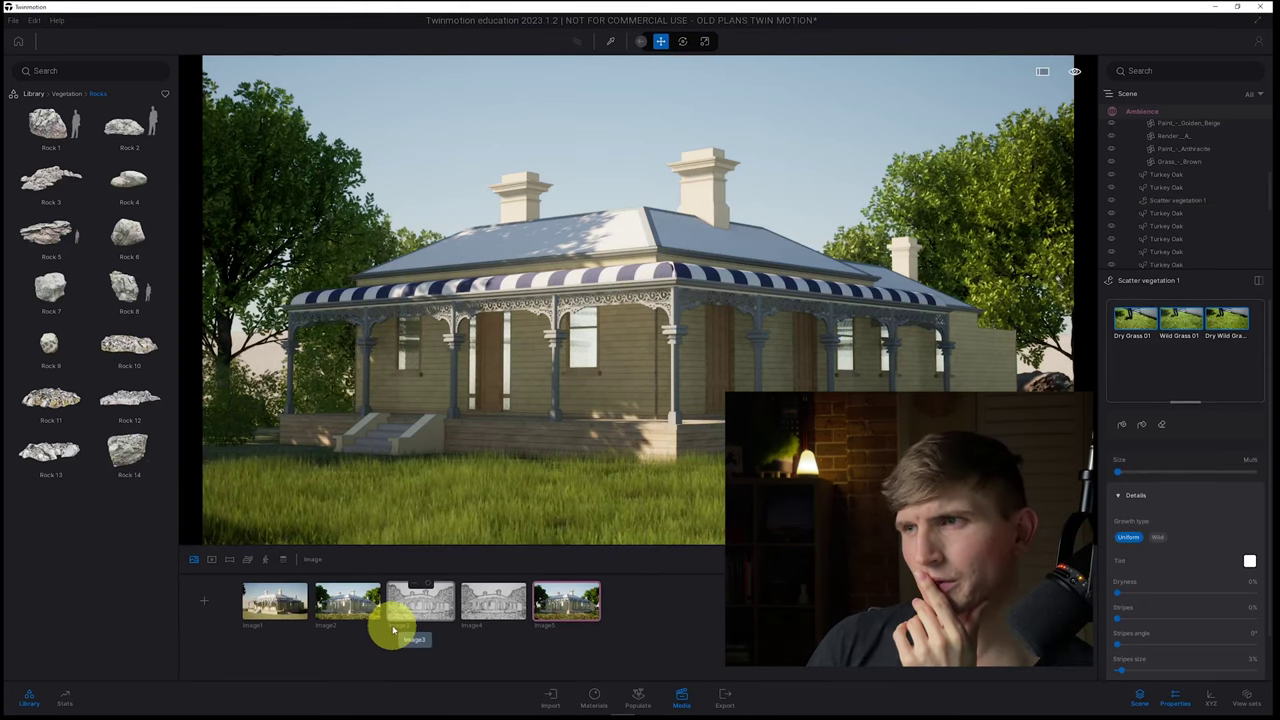
# Step: Apply the Clear glass material from the glass library to the house windows and save the view as a new image
pyautogui.click(34, 93)
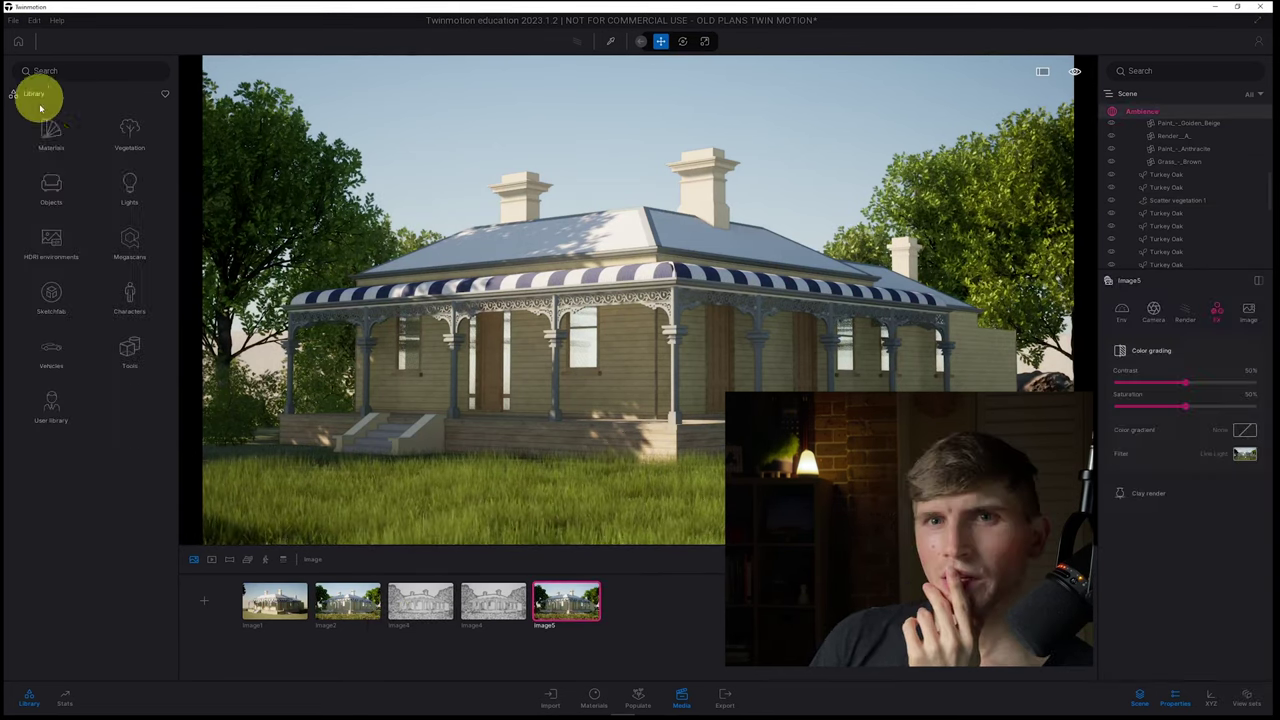
pyautogui.click(47, 140)
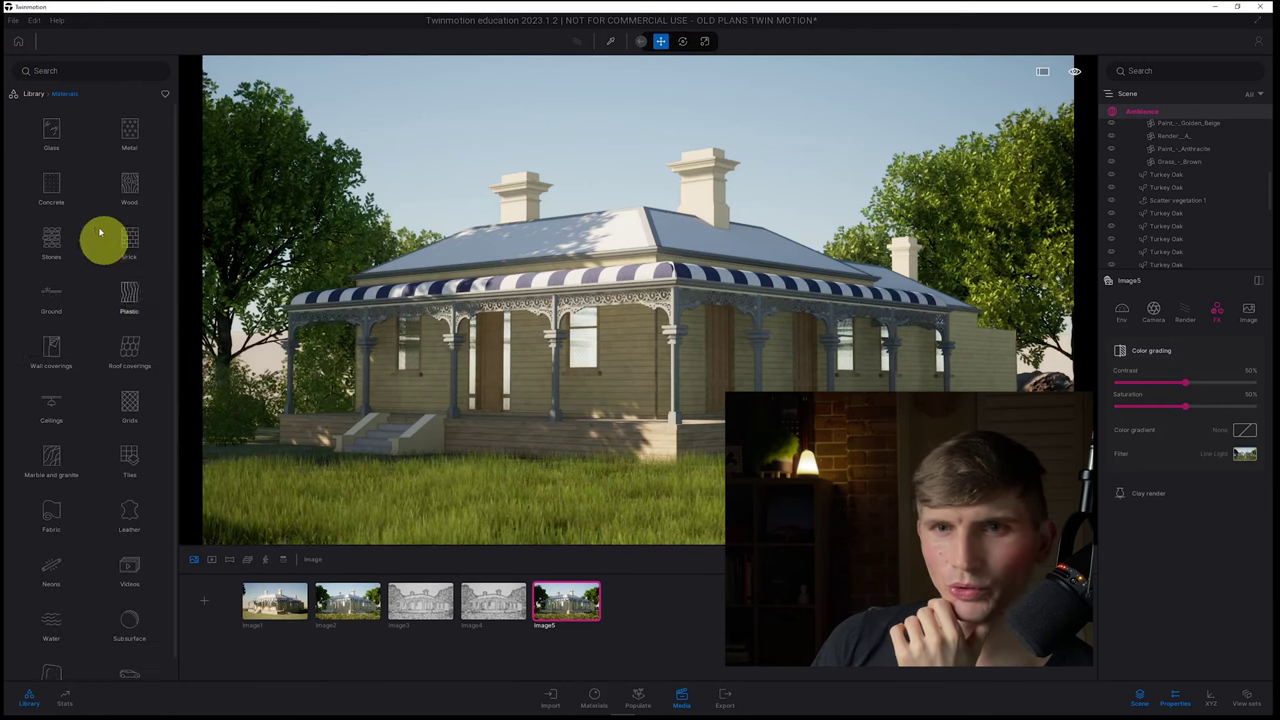
pyautogui.click(55, 129)
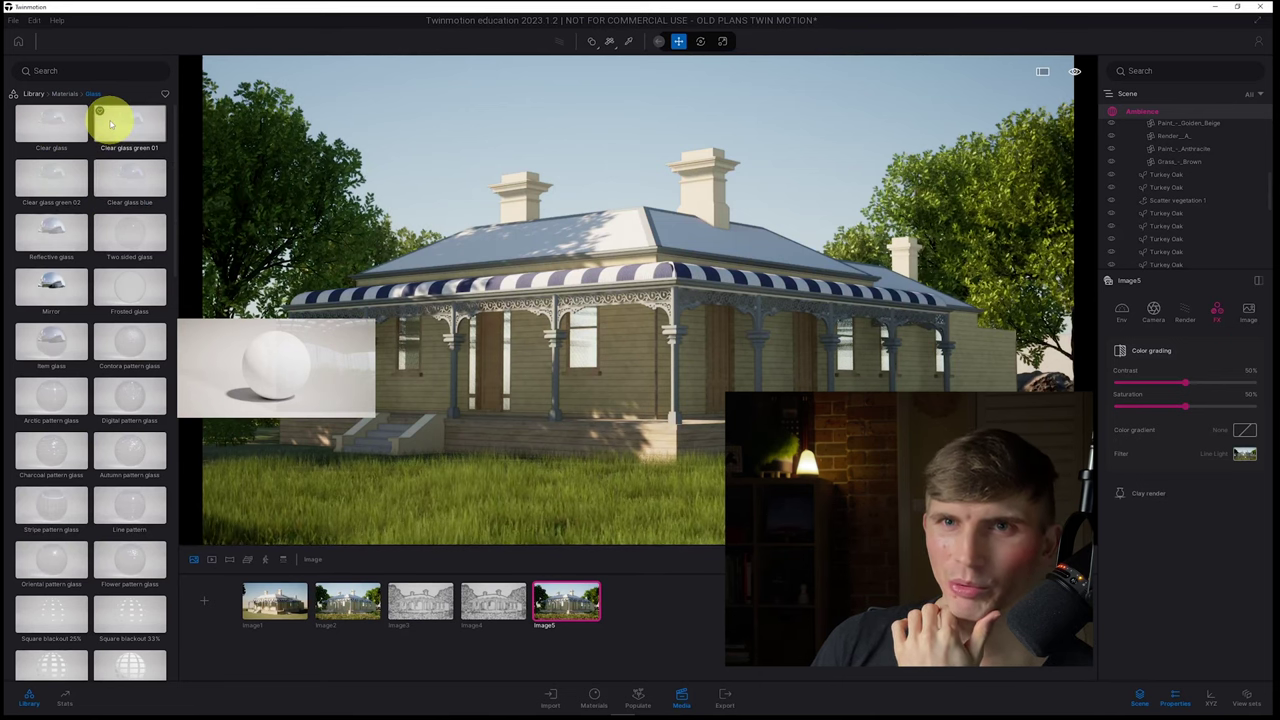
pyautogui.moveTo(120, 130); pyautogui.dragTo(580, 352)
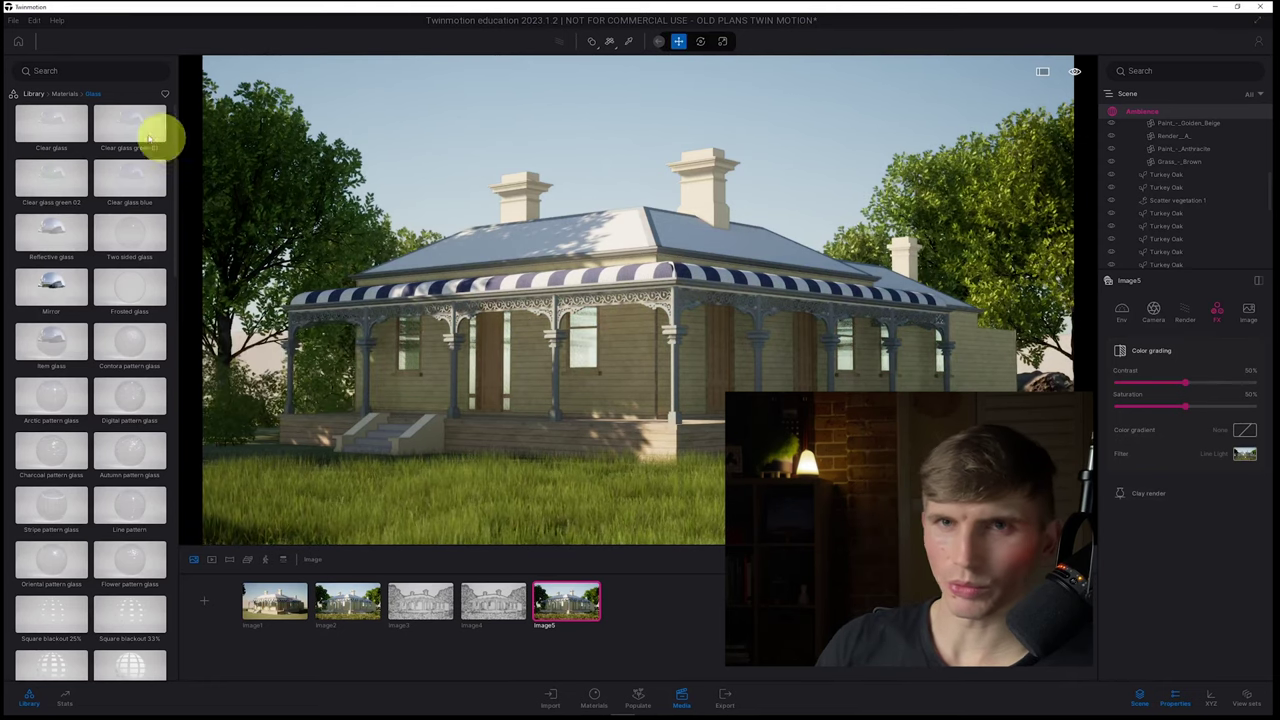
pyautogui.moveTo(129, 400); pyautogui.dragTo(585, 347)
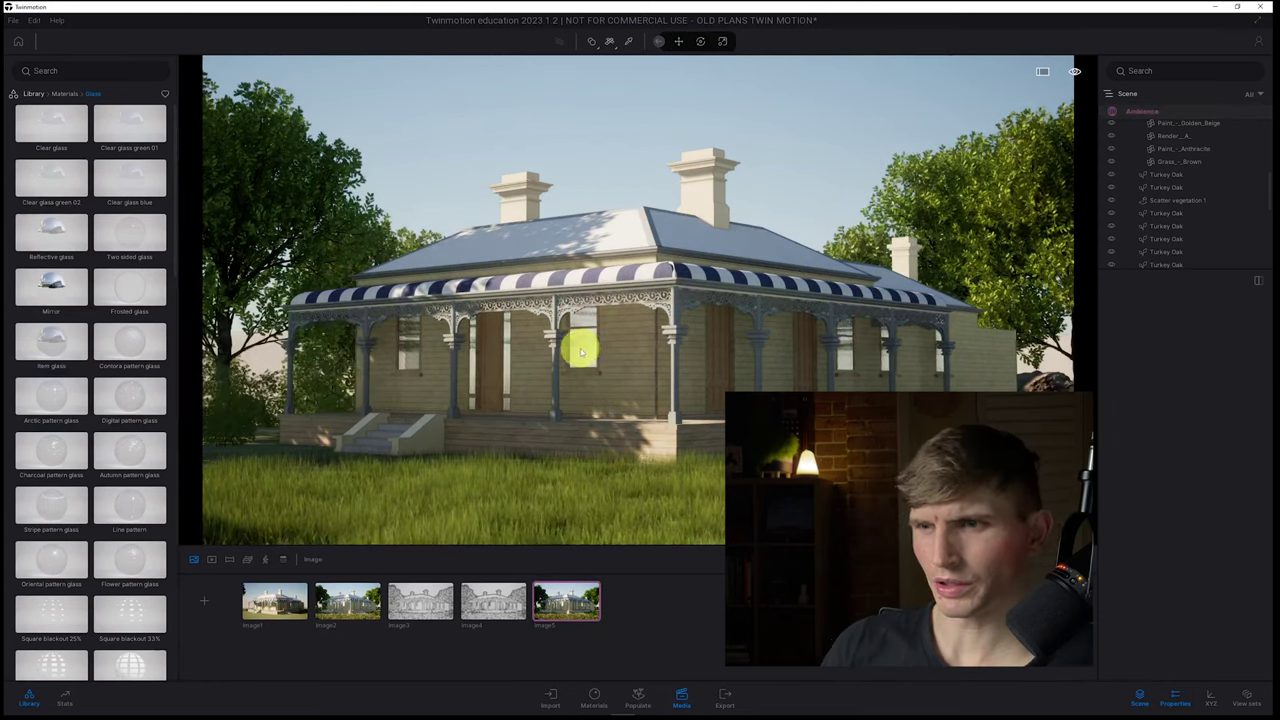
pyautogui.click(581, 351)
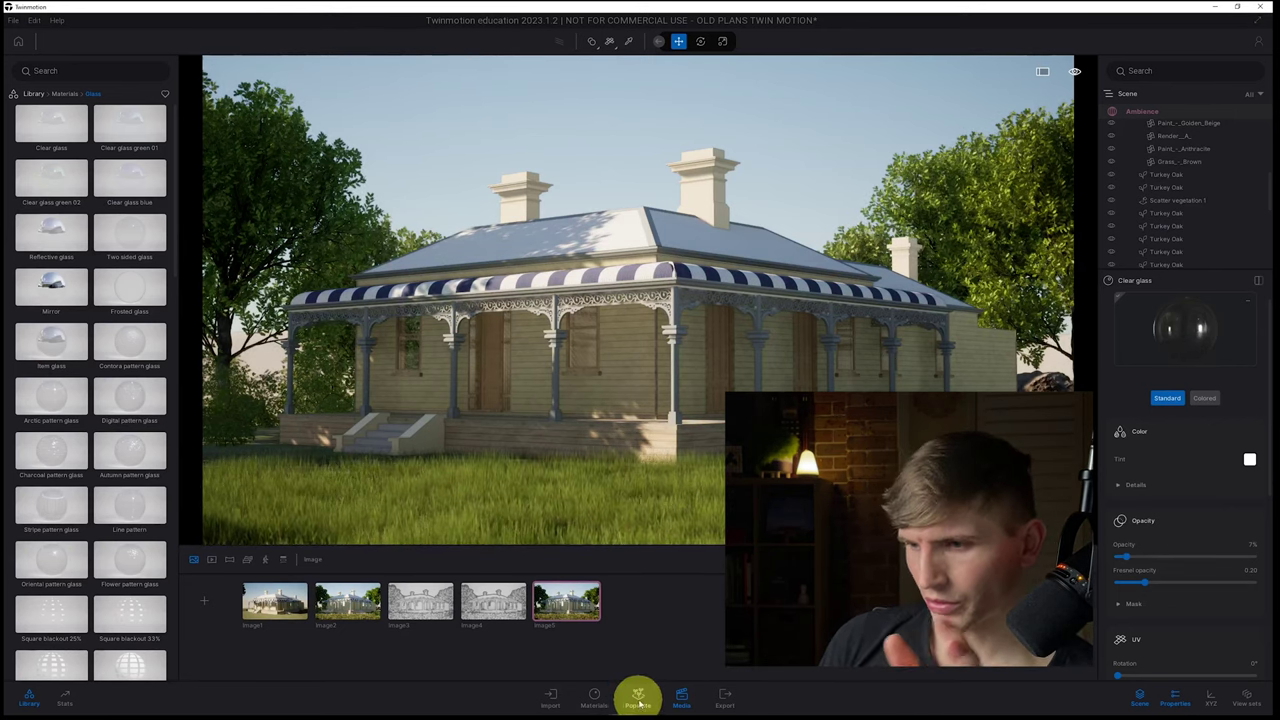
pyautogui.click(206, 603)
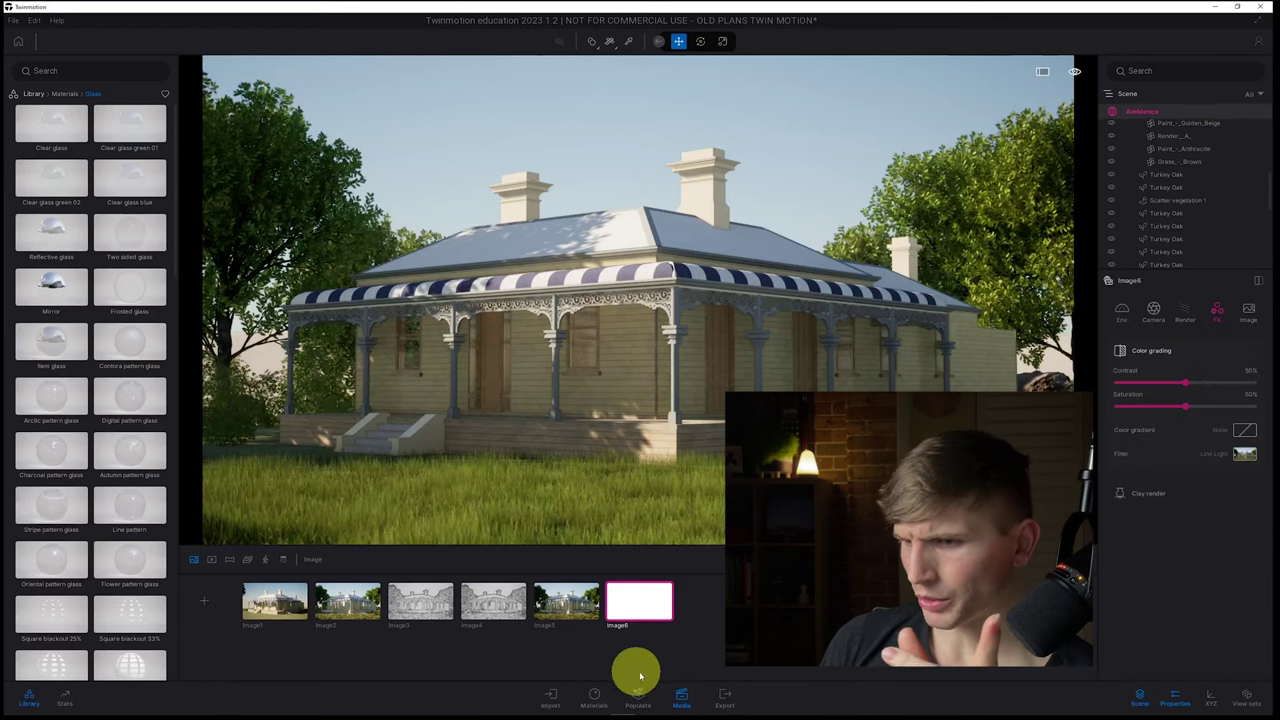
# Step: Apply the AUT color gradient to the newest saved image and save the view as another image
pyautogui.click(1245, 430)
pyautogui.click(1160, 305)
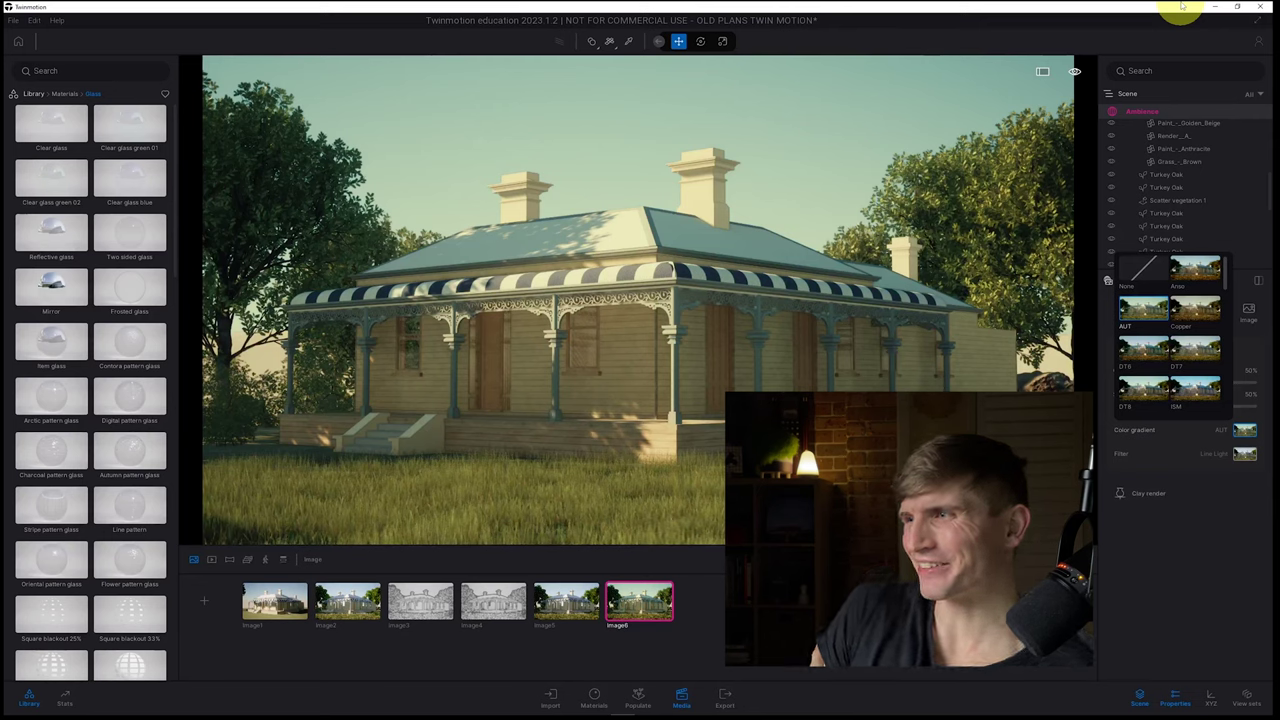
pyautogui.click(206, 603)
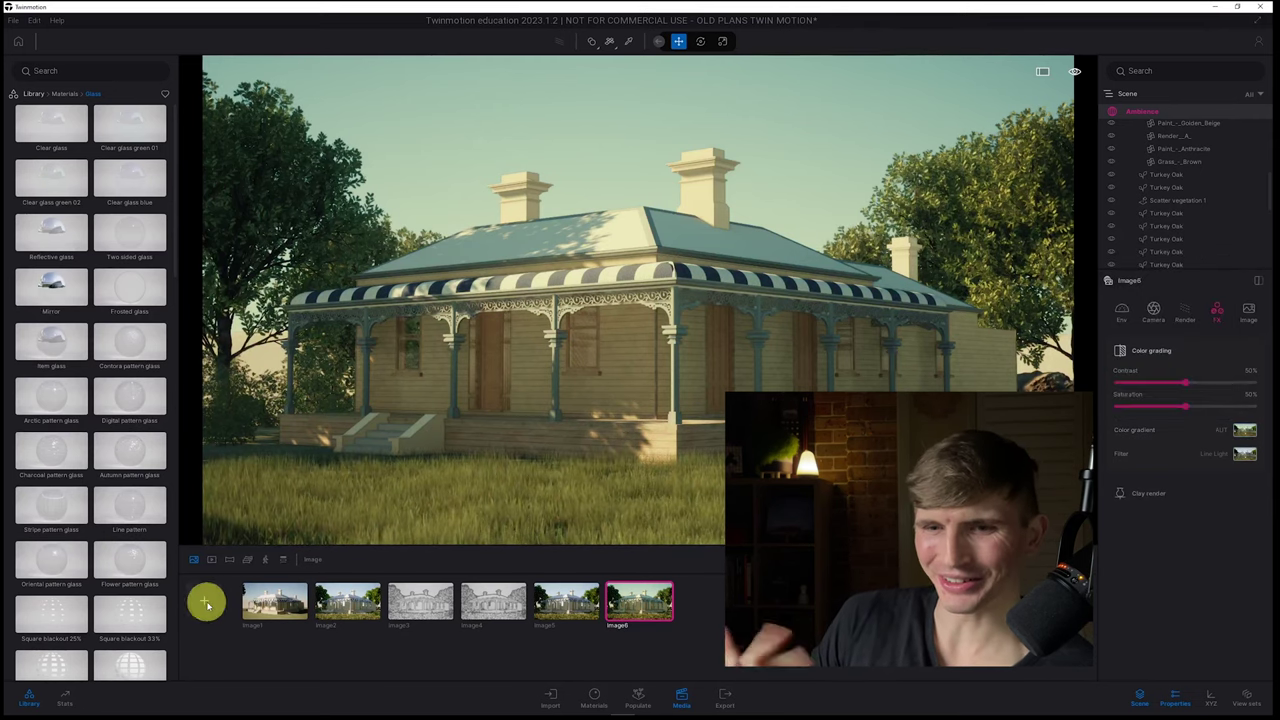
# Step: Try the Copper, DT6, DT8 and ISM color gradients on the newly saved image
pyautogui.click(1245, 431)
pyautogui.click(1195, 308)
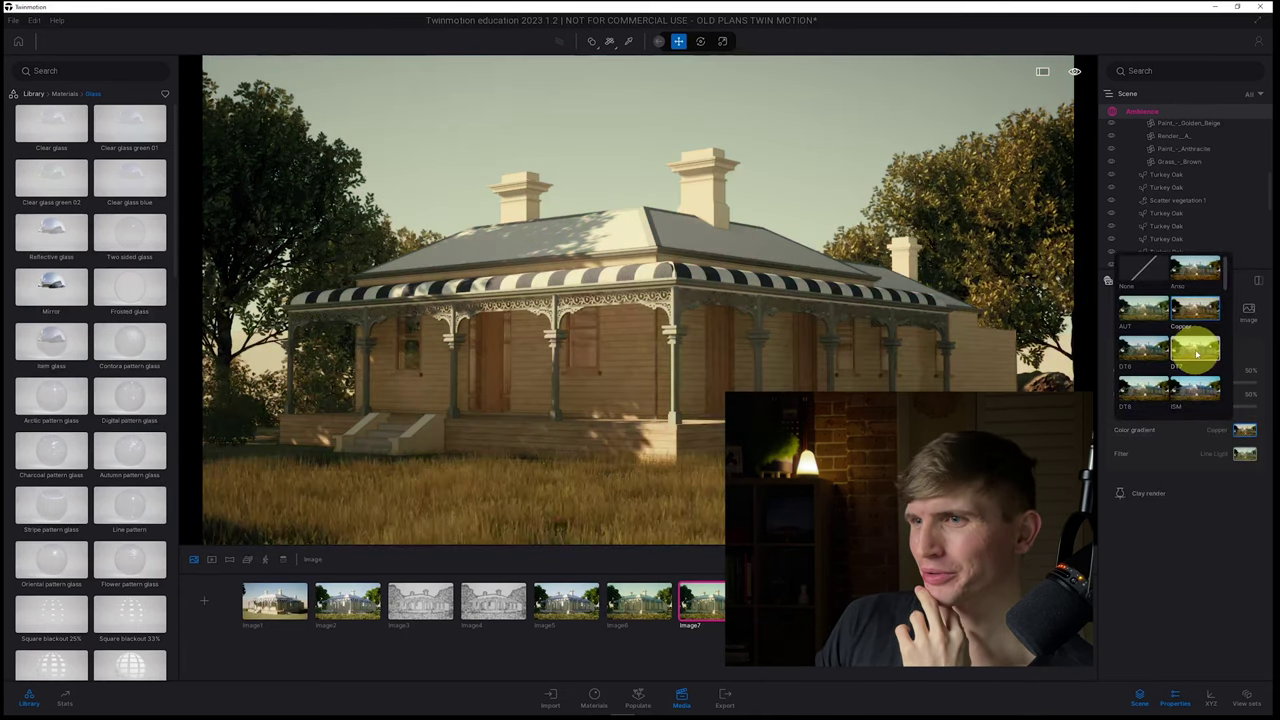
pyautogui.click(1197, 357)
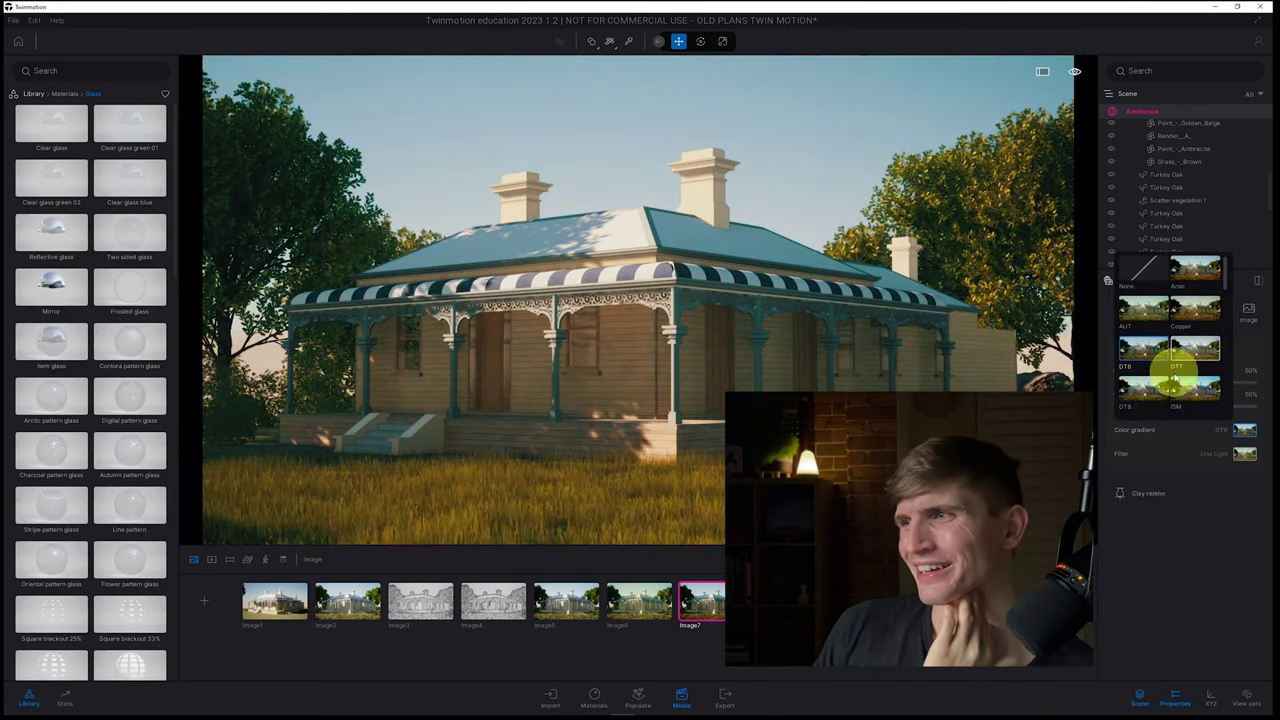
pyautogui.click(1150, 388)
pyautogui.click(1193, 387)
pyautogui.scroll(-1, 1163, 362)
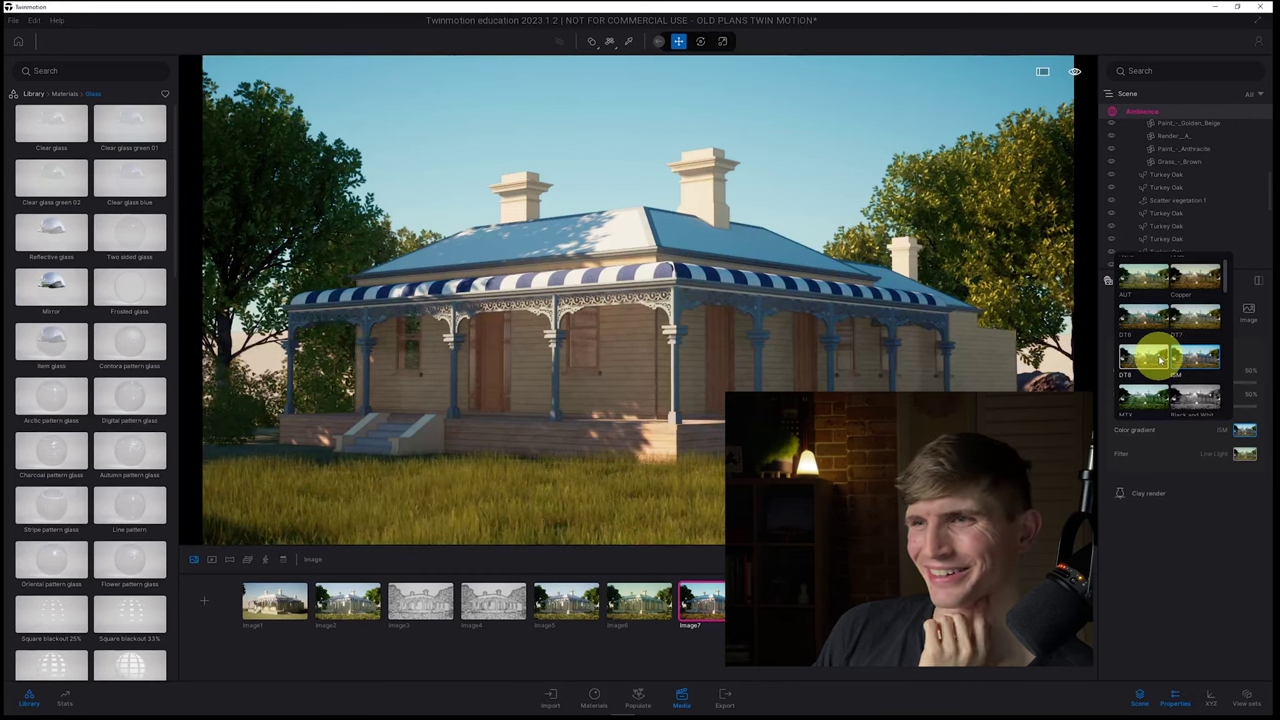
pyautogui.click(1146, 400)
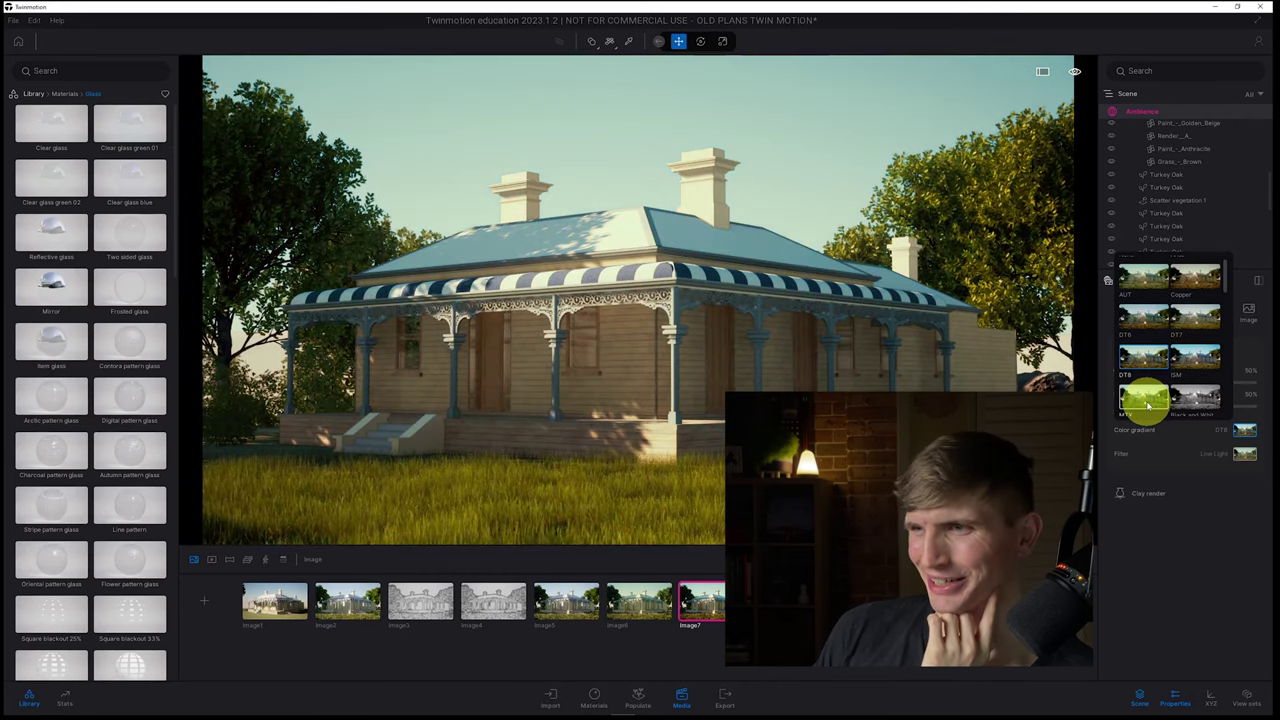
# Step: Compare the Bright gradient with the Cine gradients, apply Cine 10 to the image, and save the view as a new image
pyautogui.scroll(-4, 1160, 380)
pyautogui.click(1157, 380)
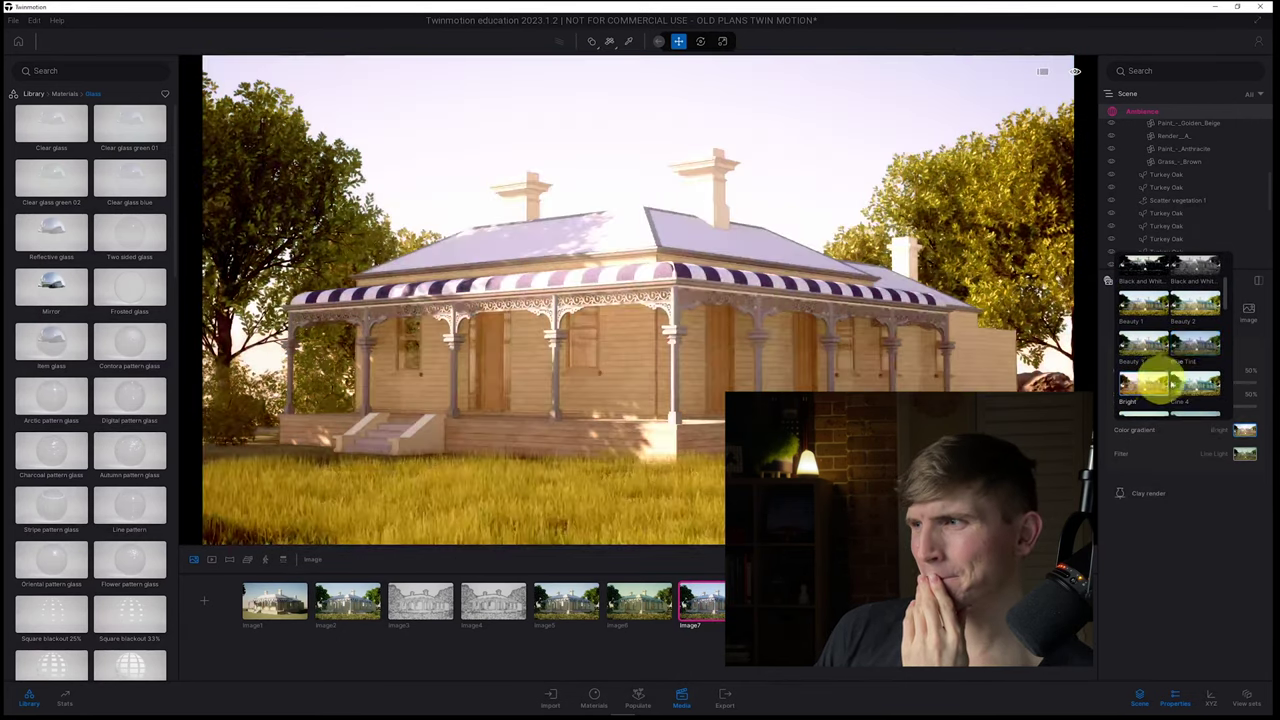
pyautogui.click(1190, 386)
pyautogui.scroll(-1, 1187, 390)
pyautogui.click(1166, 370)
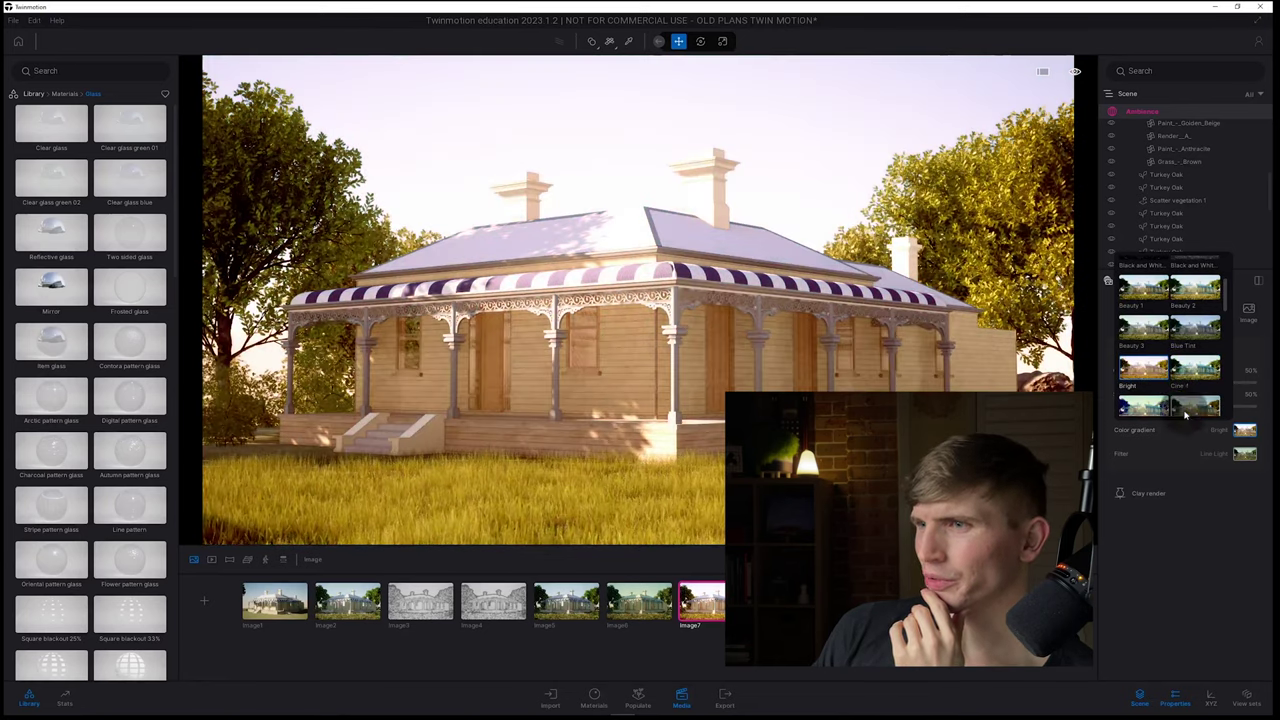
pyautogui.click(1180, 398)
pyautogui.scroll(-1, 1180, 398)
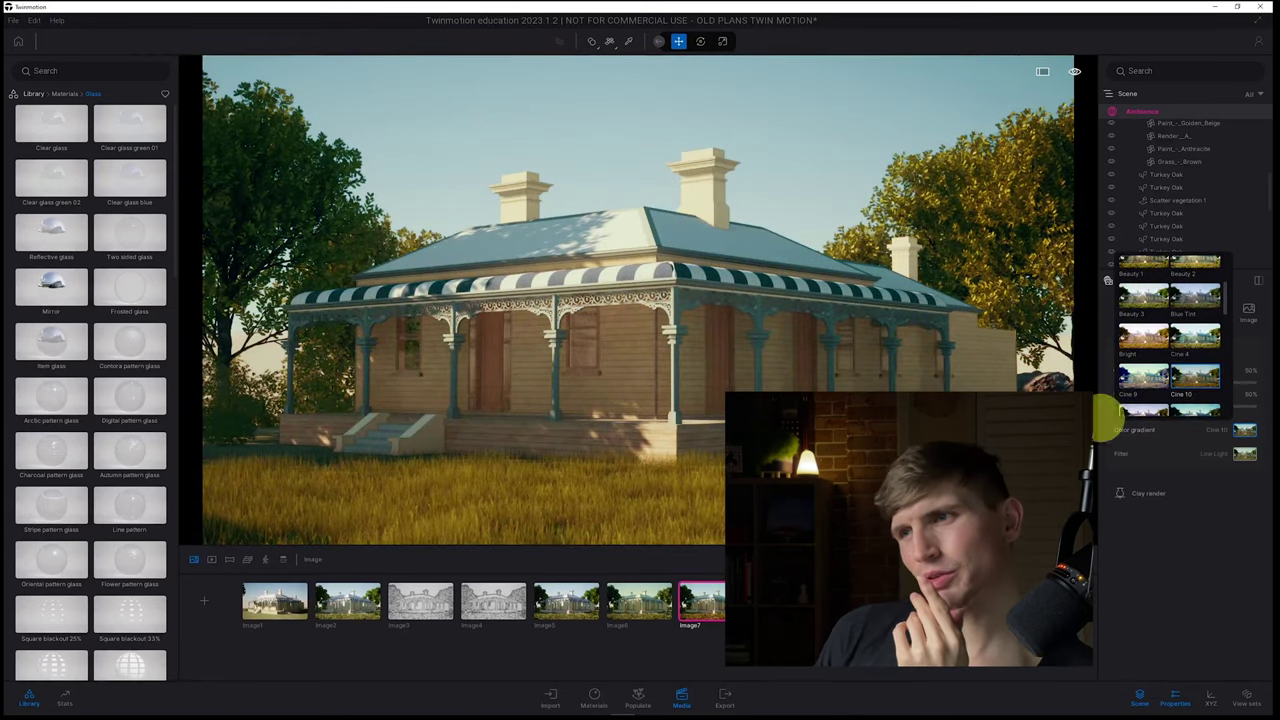
pyautogui.click(195, 599)
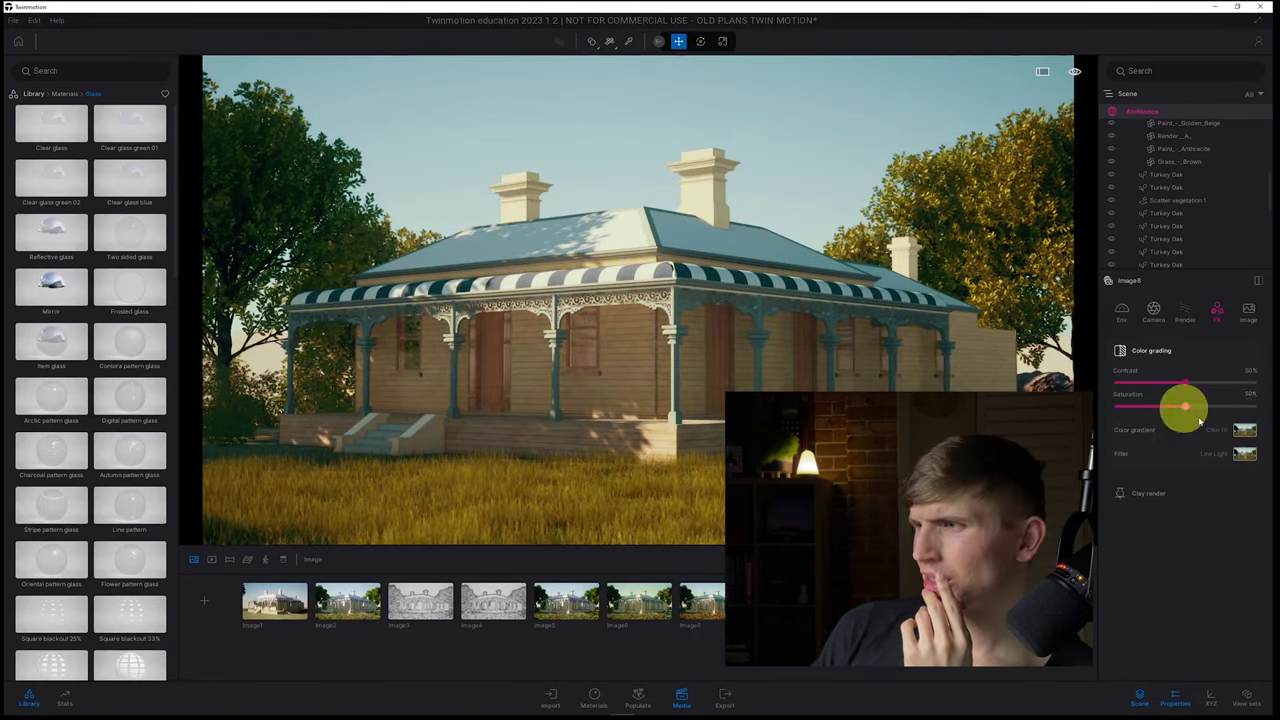
# Step: Change the new image's color gradient to DT8 and save the view as a further image
pyautogui.click(1243, 429)
pyautogui.click(1143, 357)
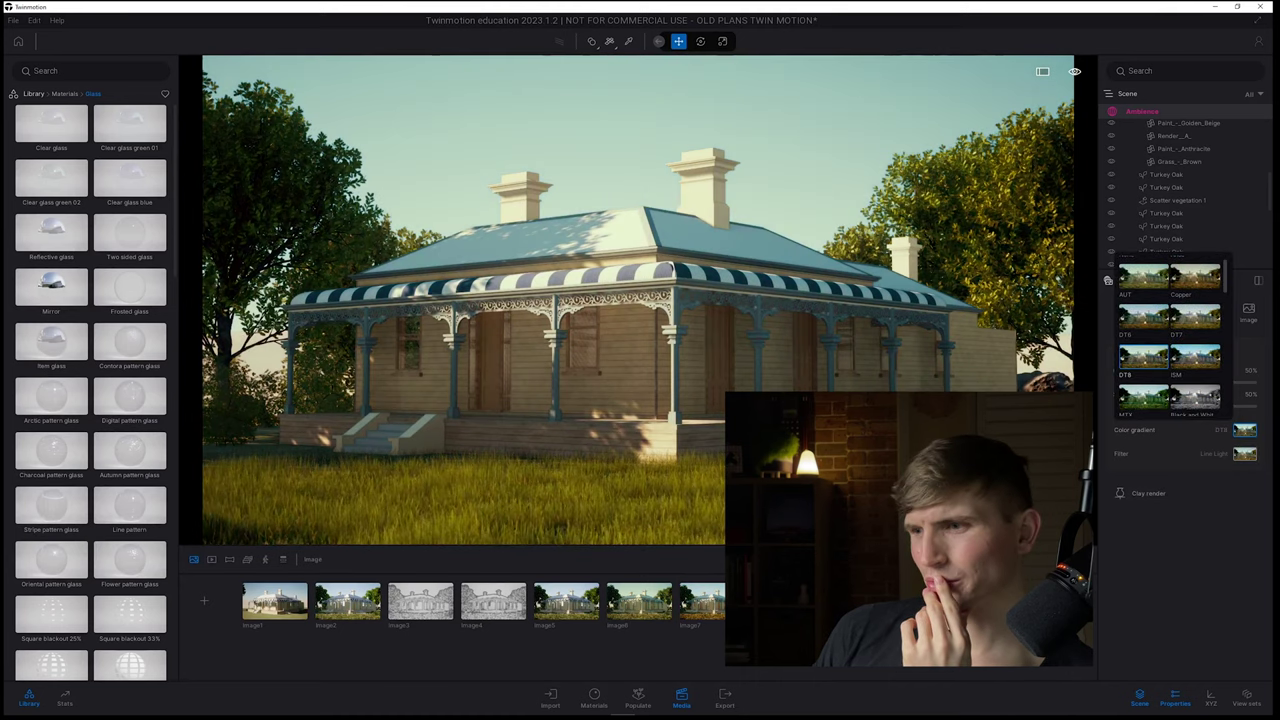
pyautogui.click(205, 602)
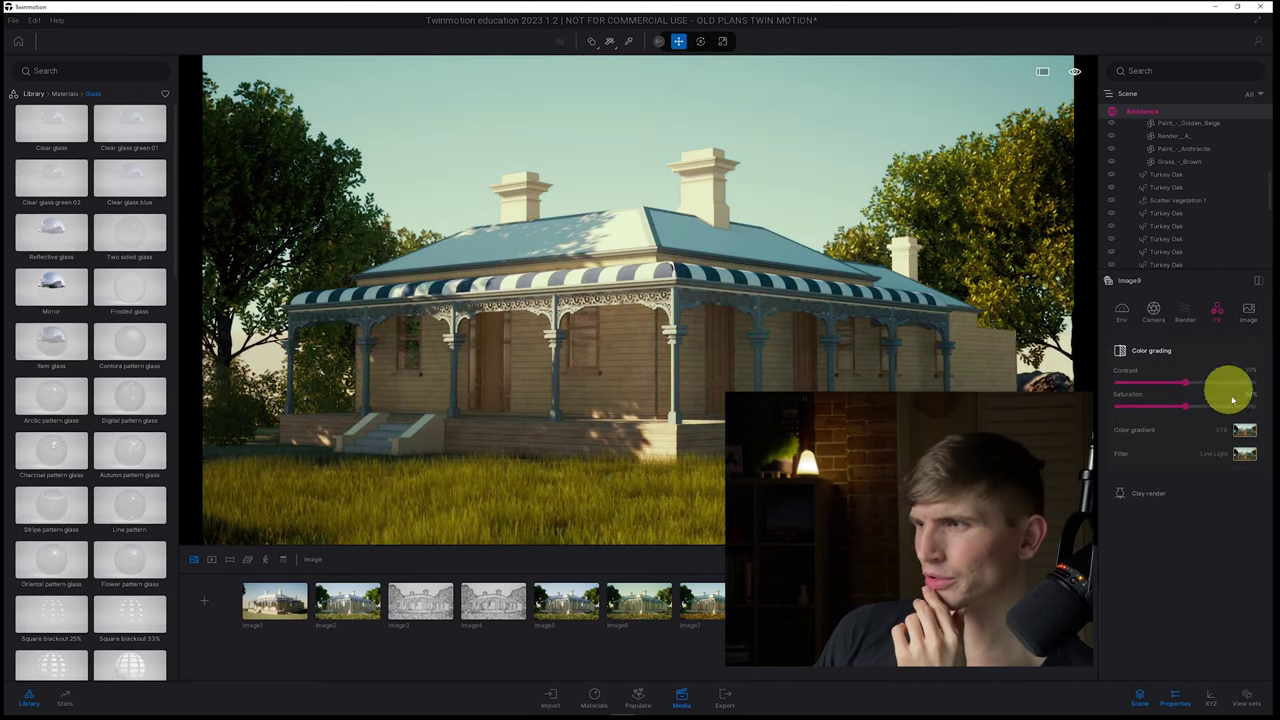
# Step: Give the image after the DT8 version the Cine 13 color gradient and save the view again
pyautogui.click(1244, 430)
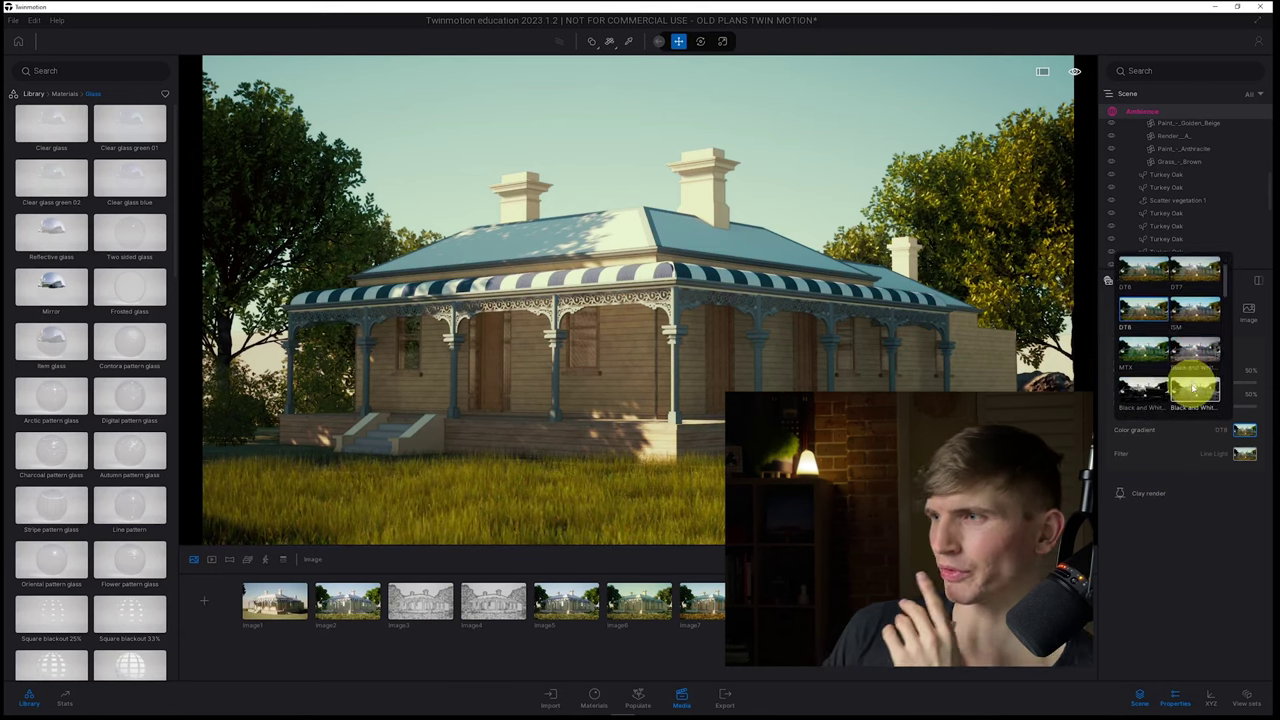
pyautogui.scroll(-5, 1195, 388)
pyautogui.click(1161, 374)
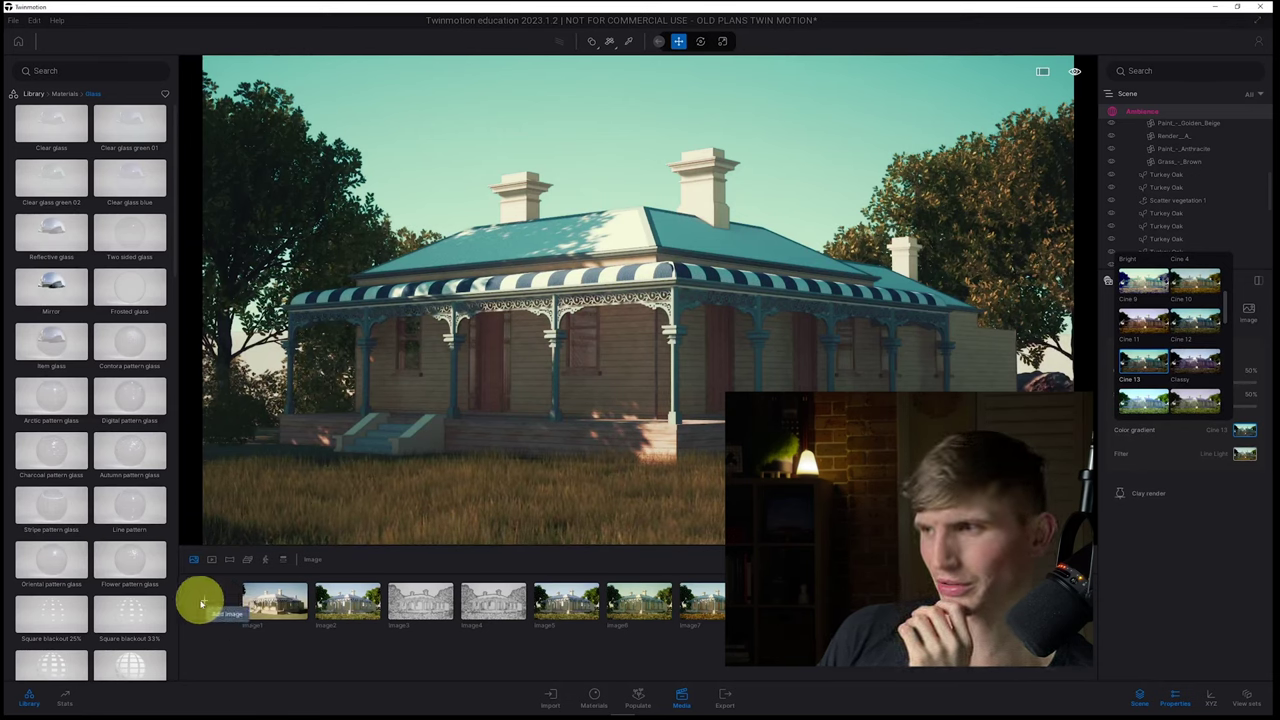
# Step: Compare gradients such as Day Midday and Hip 2 on the next image, apply Hip 11, and save another image
pyautogui.click(1240, 429)
pyautogui.scroll(-3, 1170, 370)
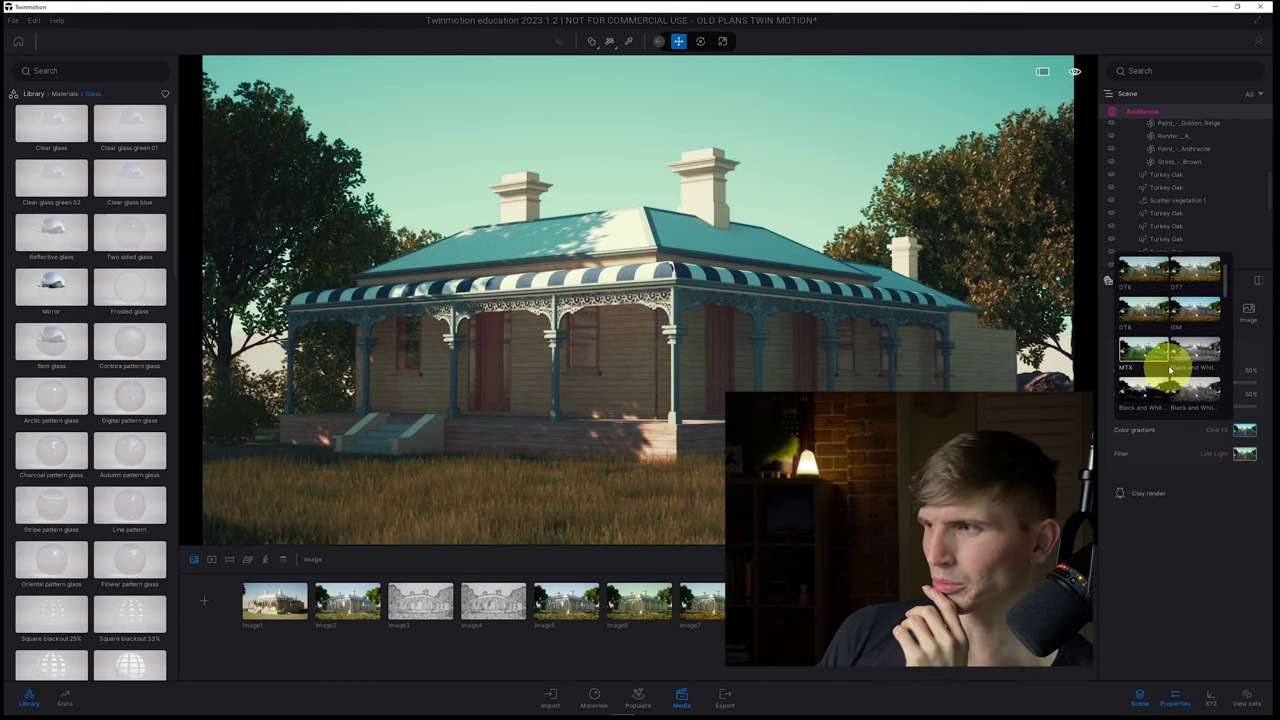
pyautogui.scroll(-5, 1170, 370)
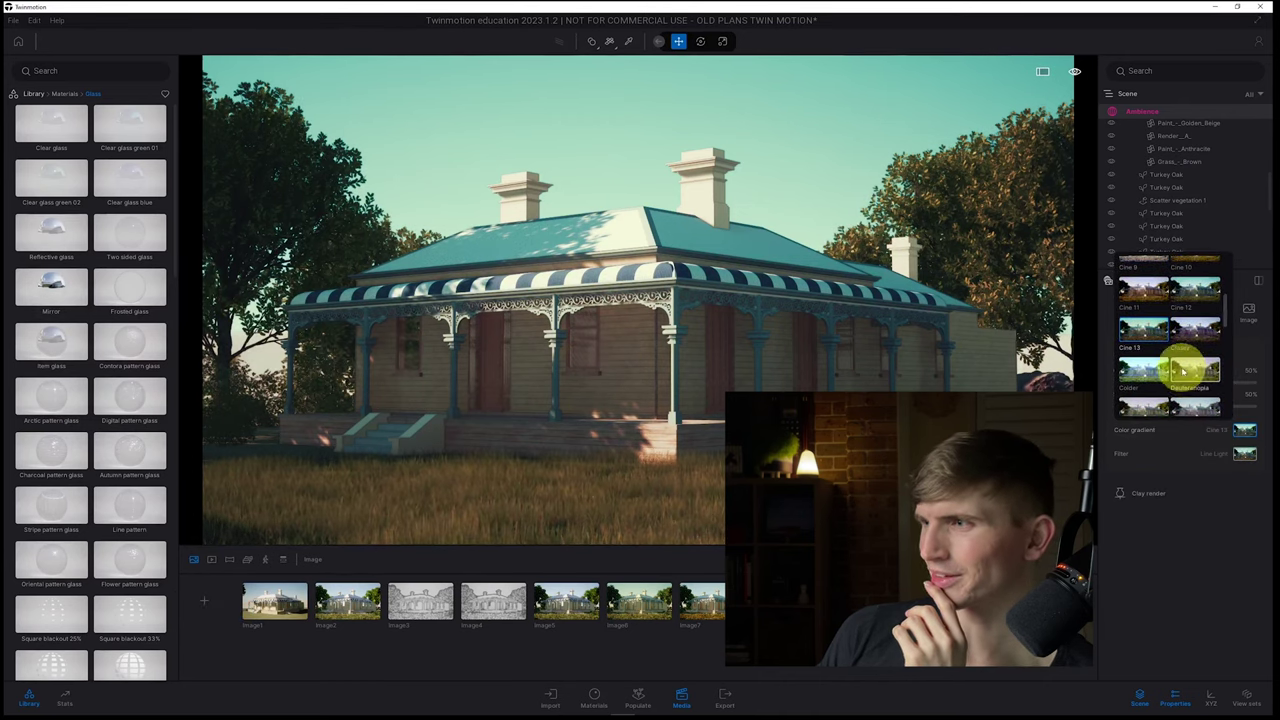
pyautogui.scroll(-3, 1180, 372)
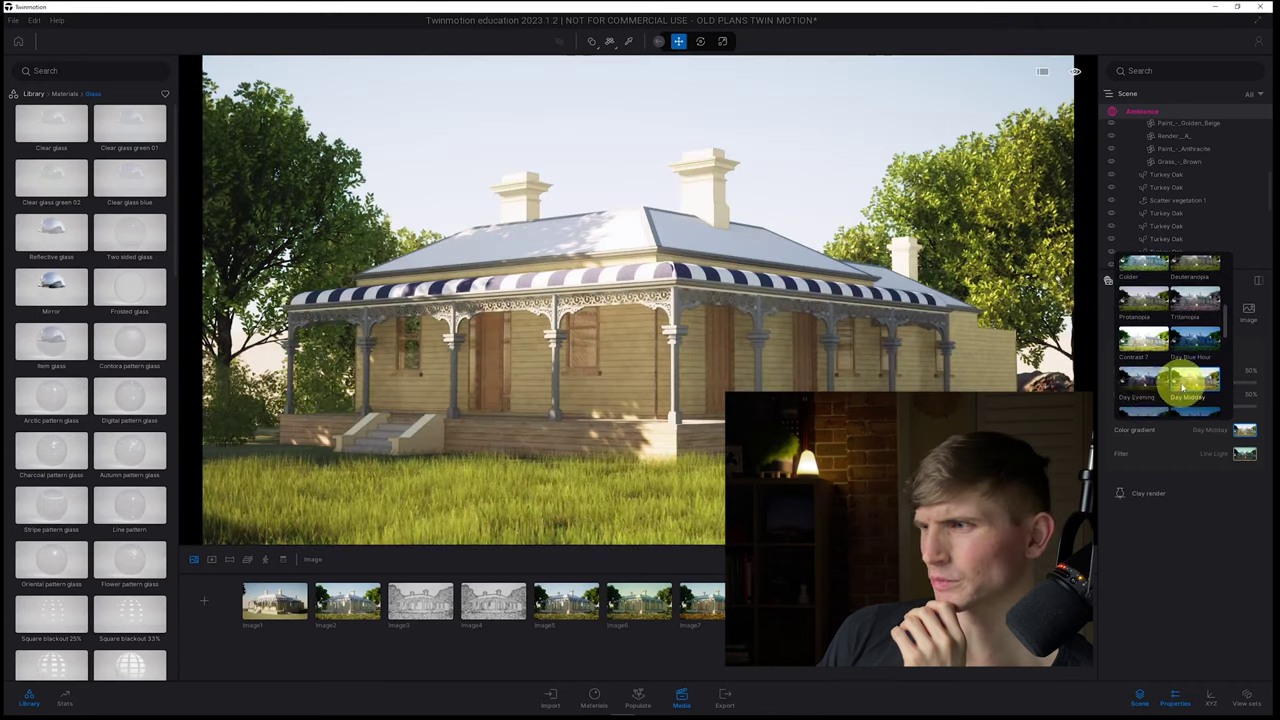
pyautogui.scroll(-5, 1150, 386)
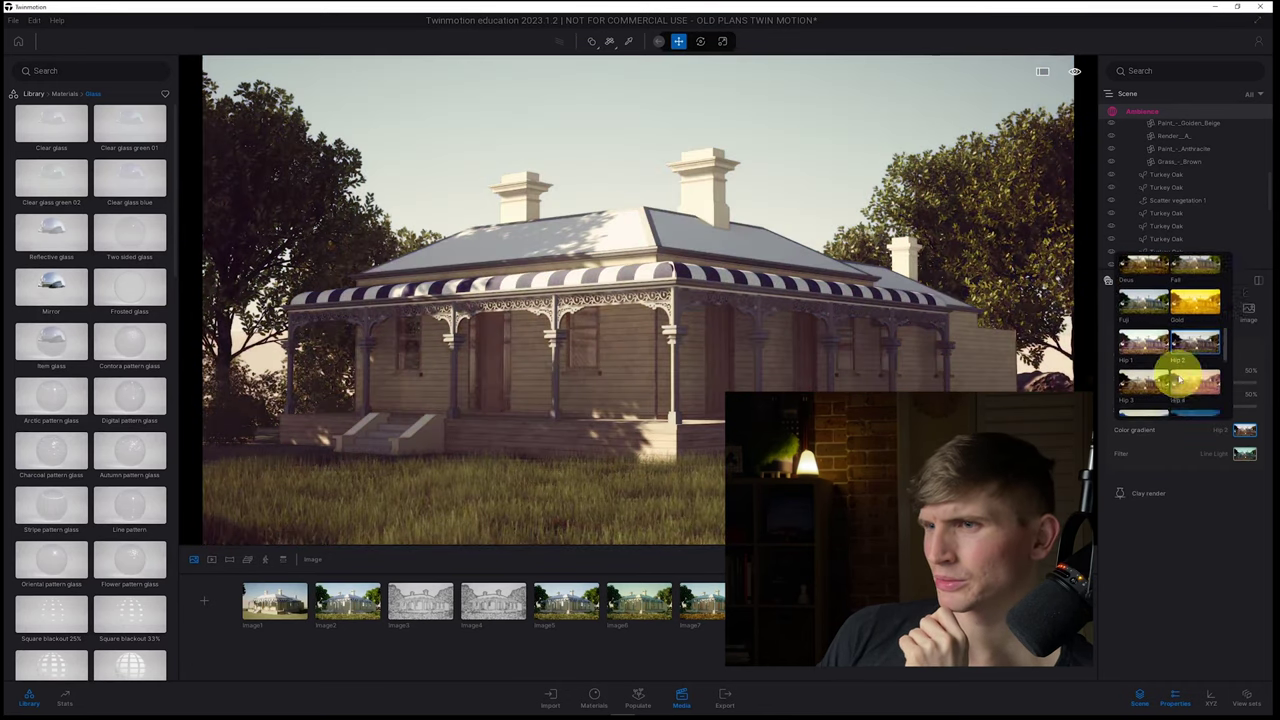
pyautogui.scroll(-3, 1170, 368)
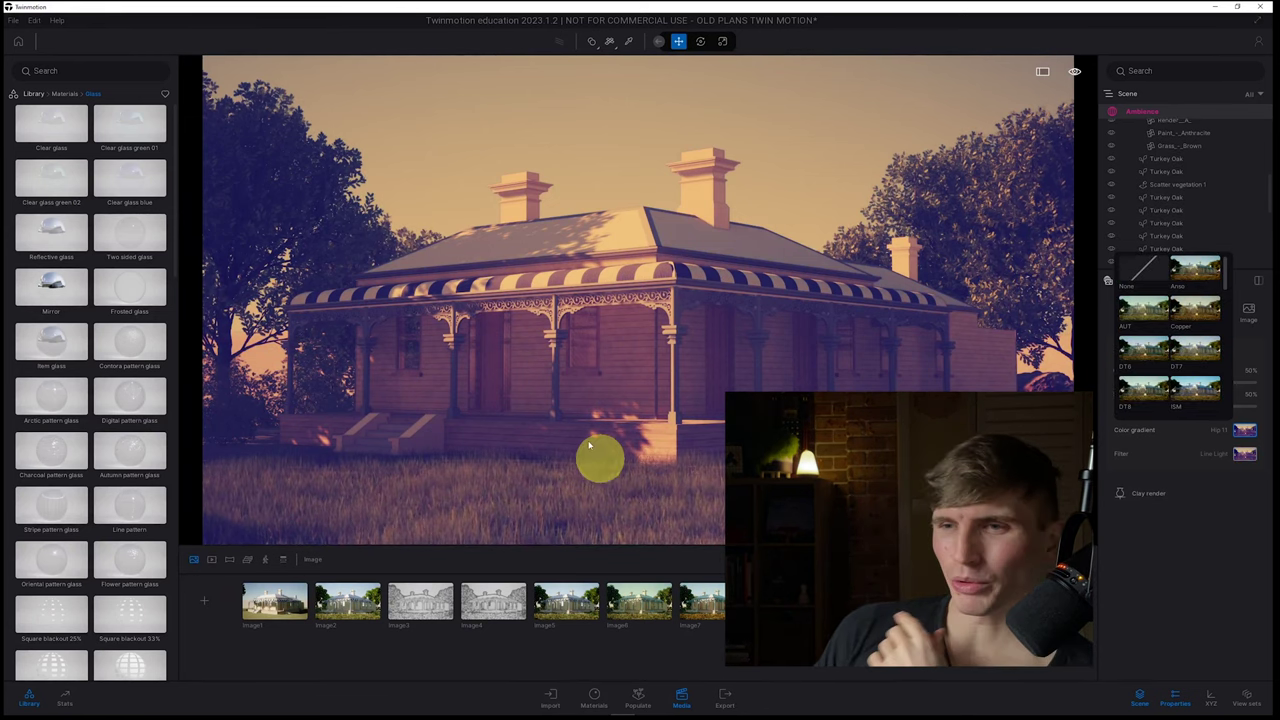
# Step: Compare Hip 8 with other gradients on the next image, apply Vice 3, and save the view as a new image
pyautogui.scroll(-5, 1196, 371)
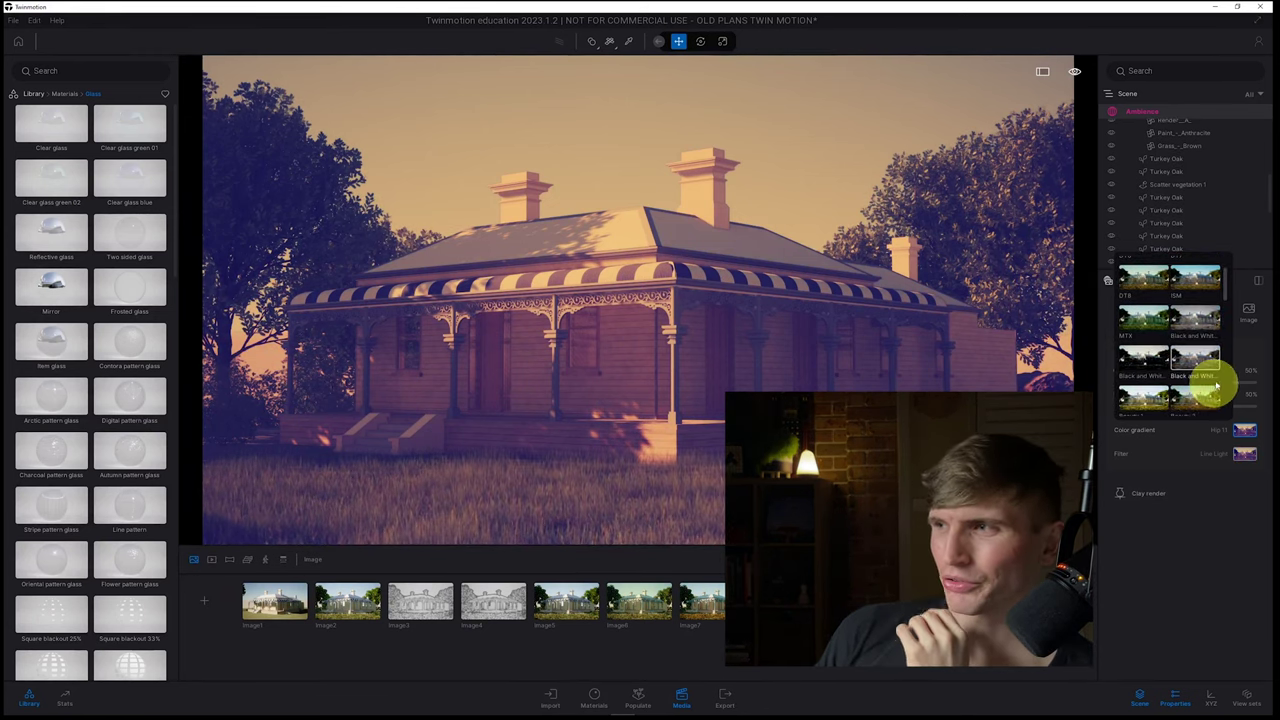
pyautogui.scroll(-5, 1221, 315)
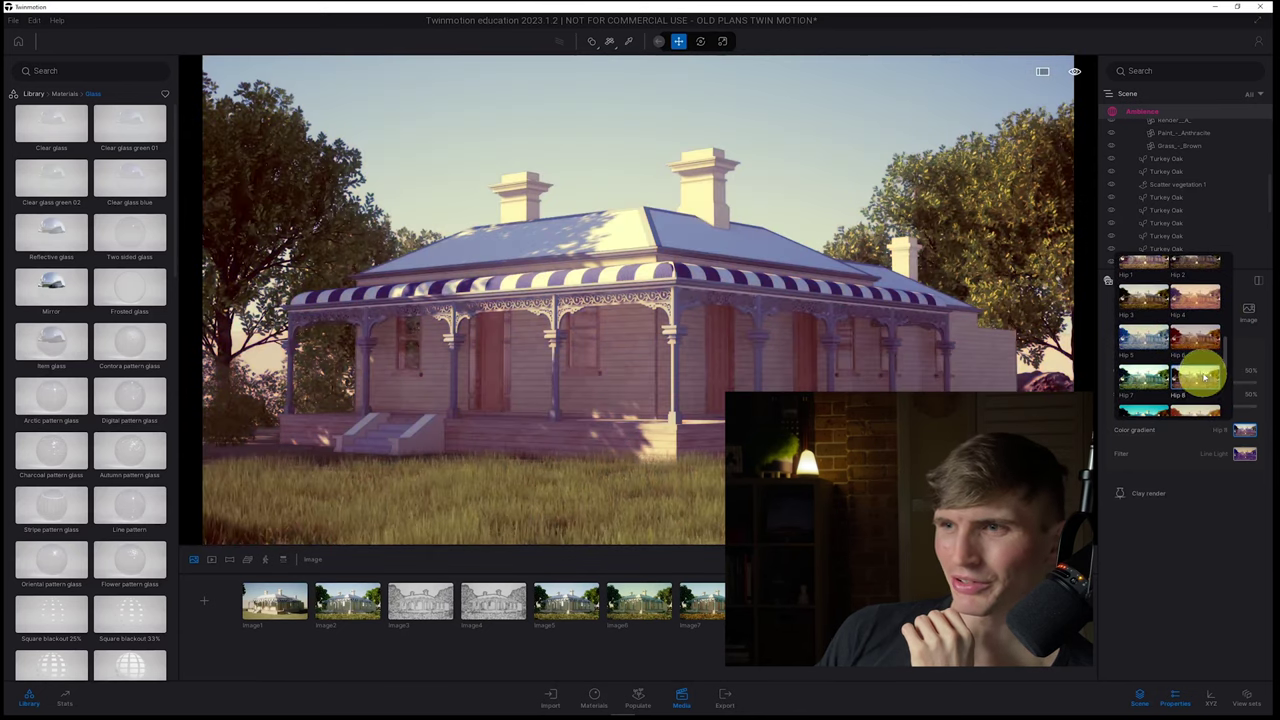
pyautogui.scroll(-2, 1210, 370)
pyautogui.moveTo(1228, 350); pyautogui.dragTo(1224, 388)
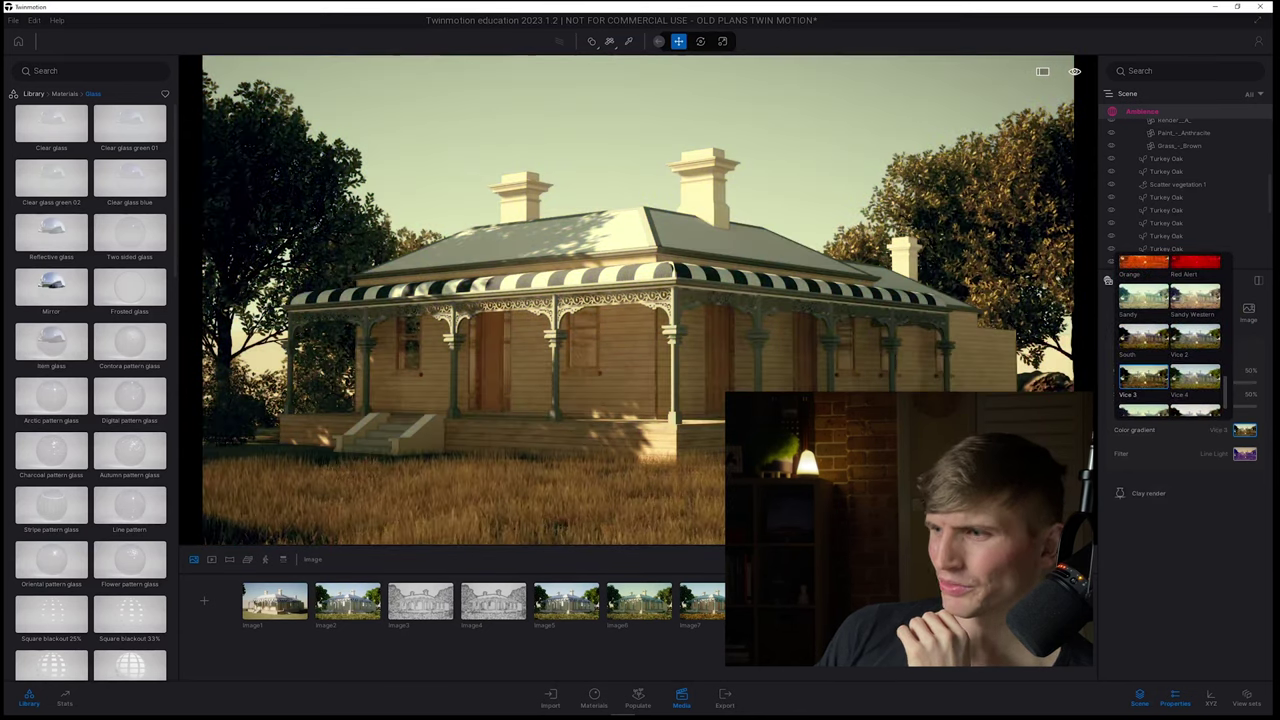
pyautogui.click(204, 600)
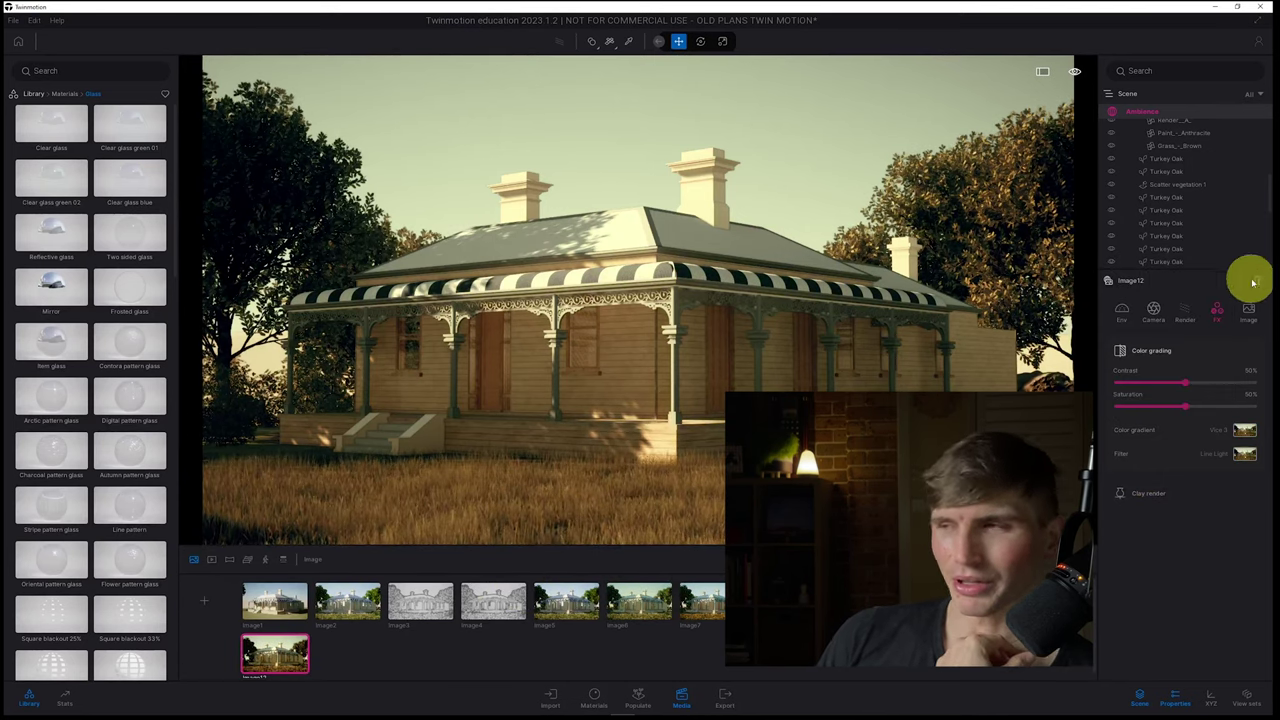
# Step: Compare the Old 1 sepia gradient with the Vice gradients and apply Vice 10 to the last image
pyautogui.click(1245, 432)
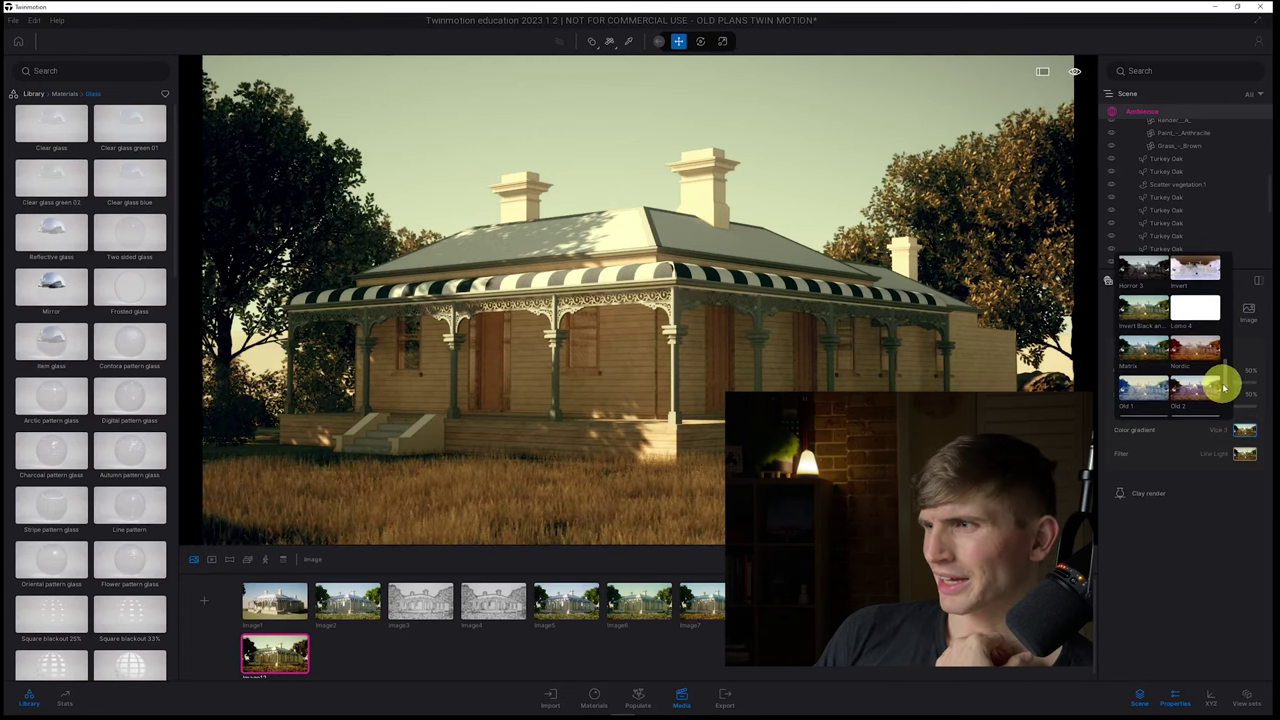
pyautogui.scroll(-2, 1224, 382)
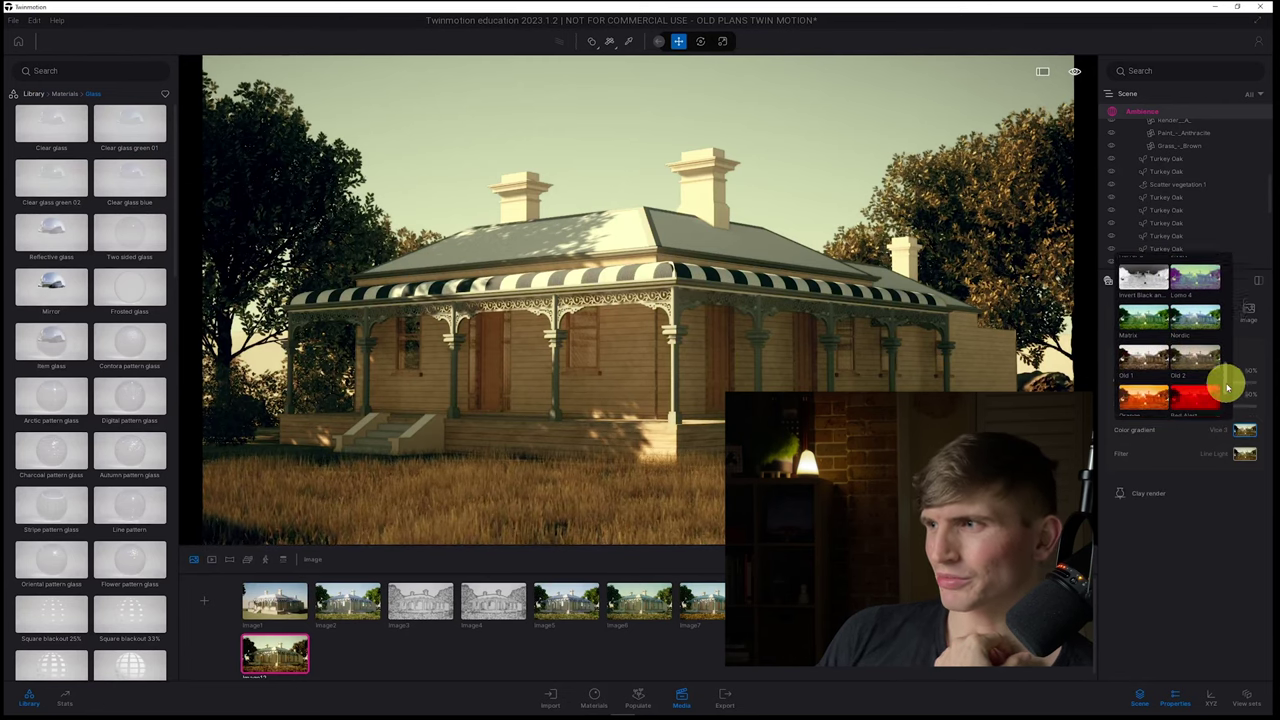
pyautogui.click(1149, 352)
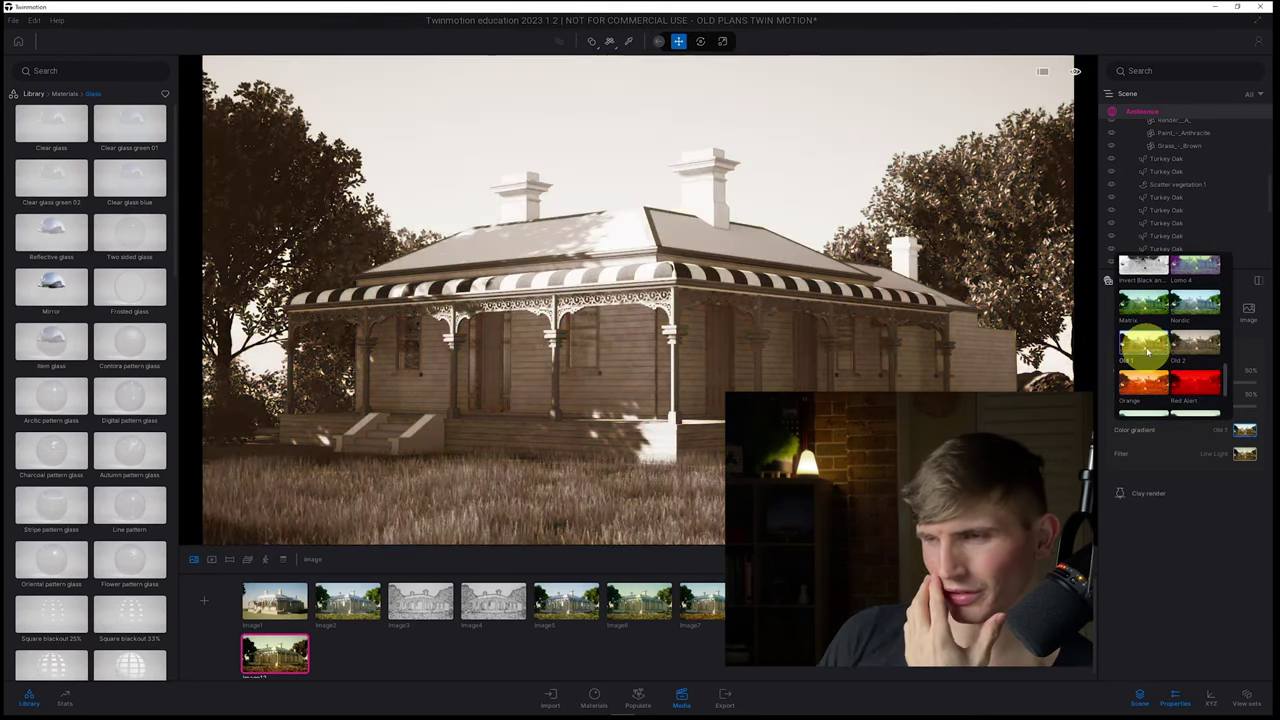
pyautogui.click(1162, 386)
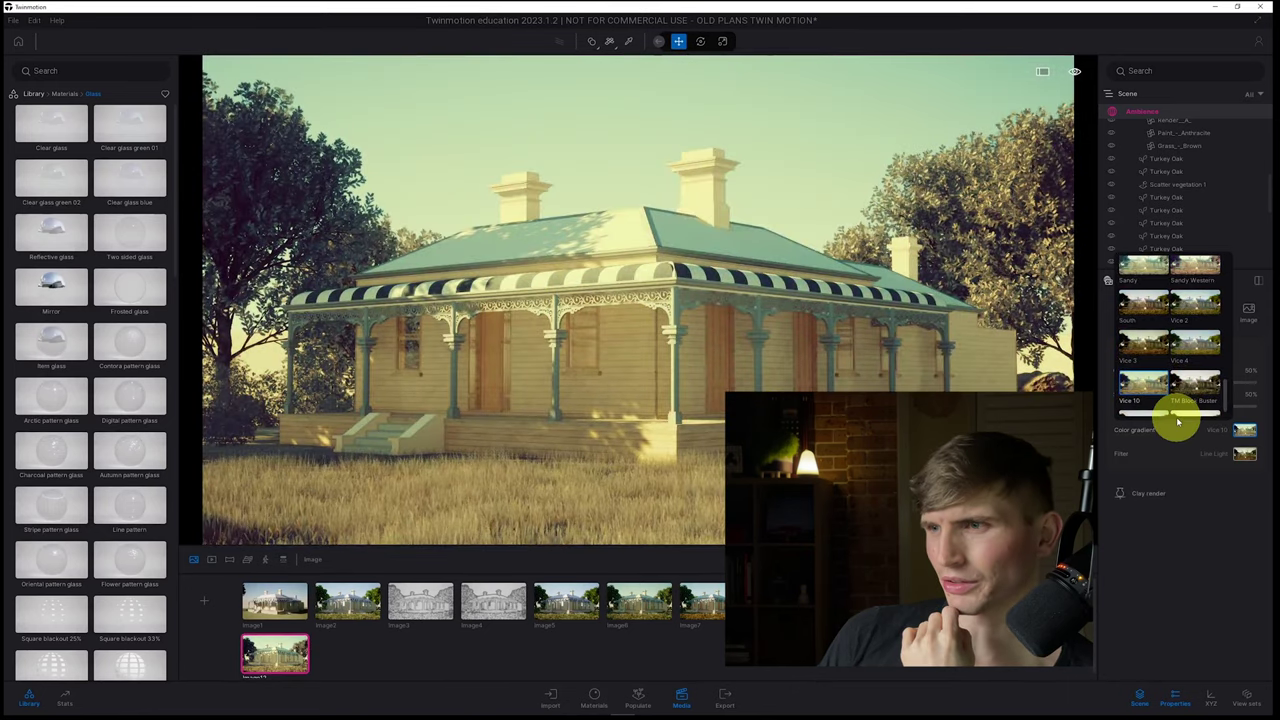
# Step: Compare the saved images with their different color gradients by viewing them one after another, ending on the Vice 10 version
pyautogui.click(1178, 422)
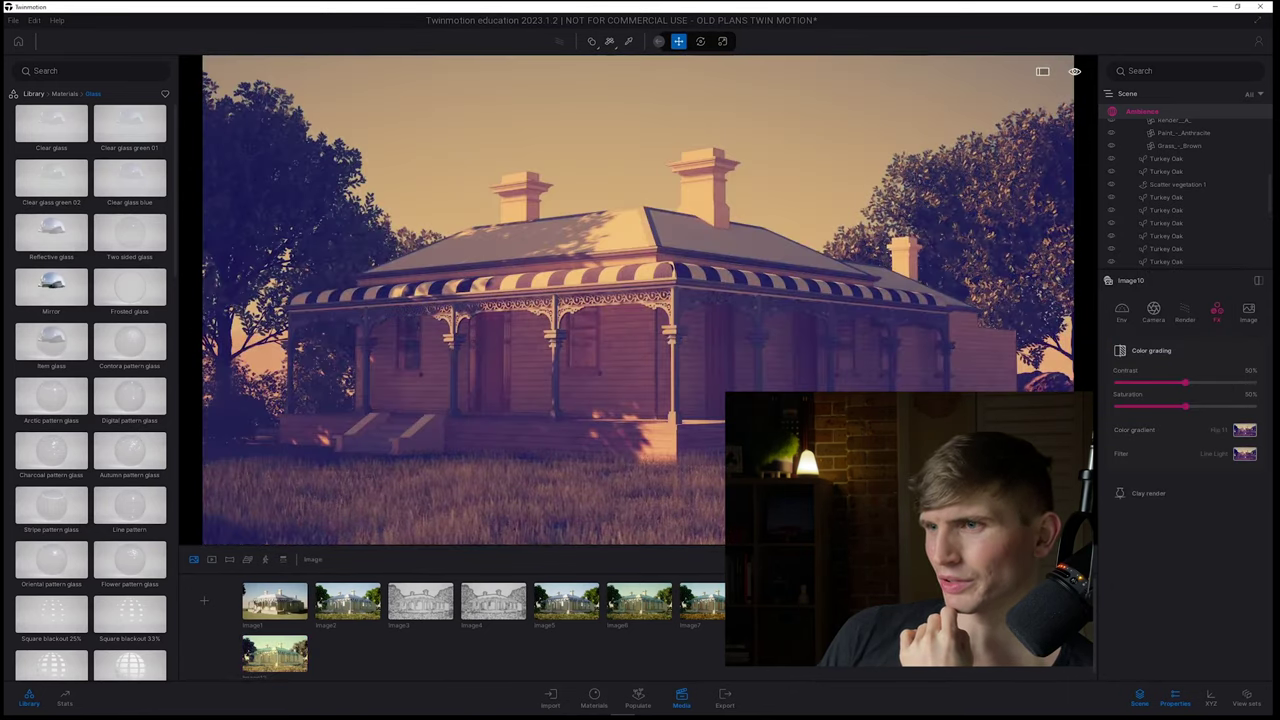
pyautogui.click(785, 602)
pyautogui.click(646, 603)
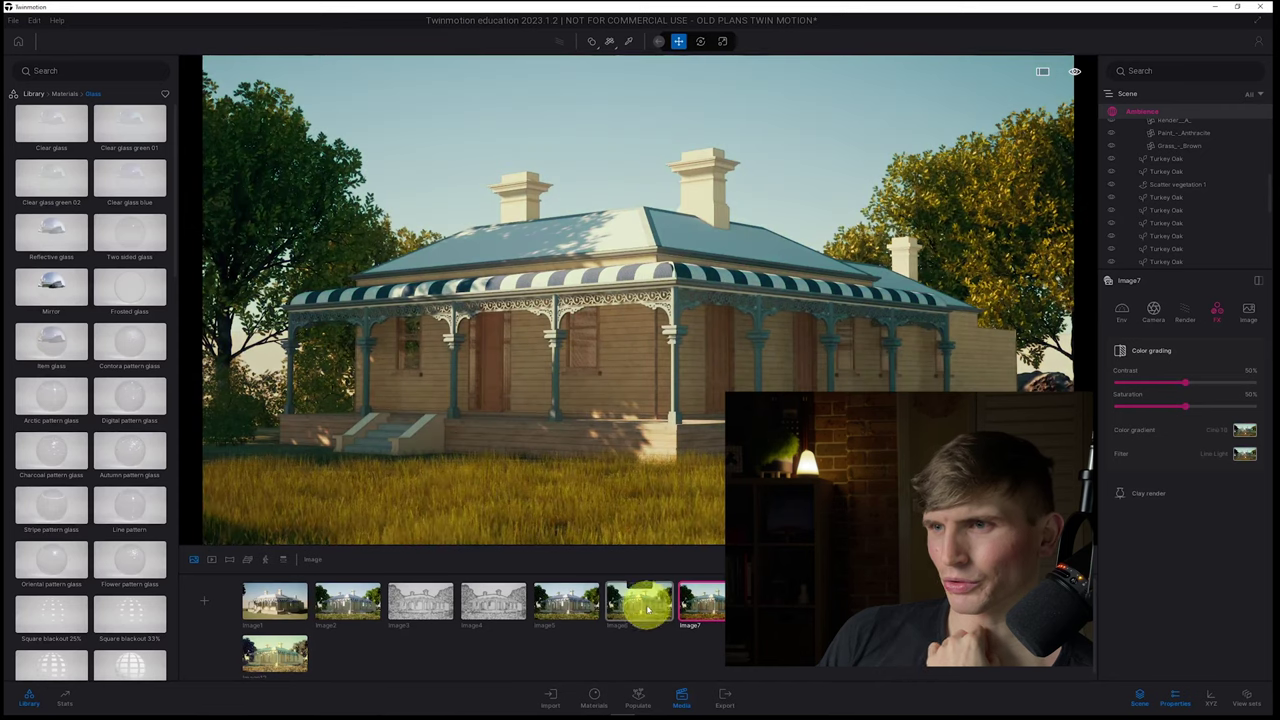
pyautogui.click(577, 611)
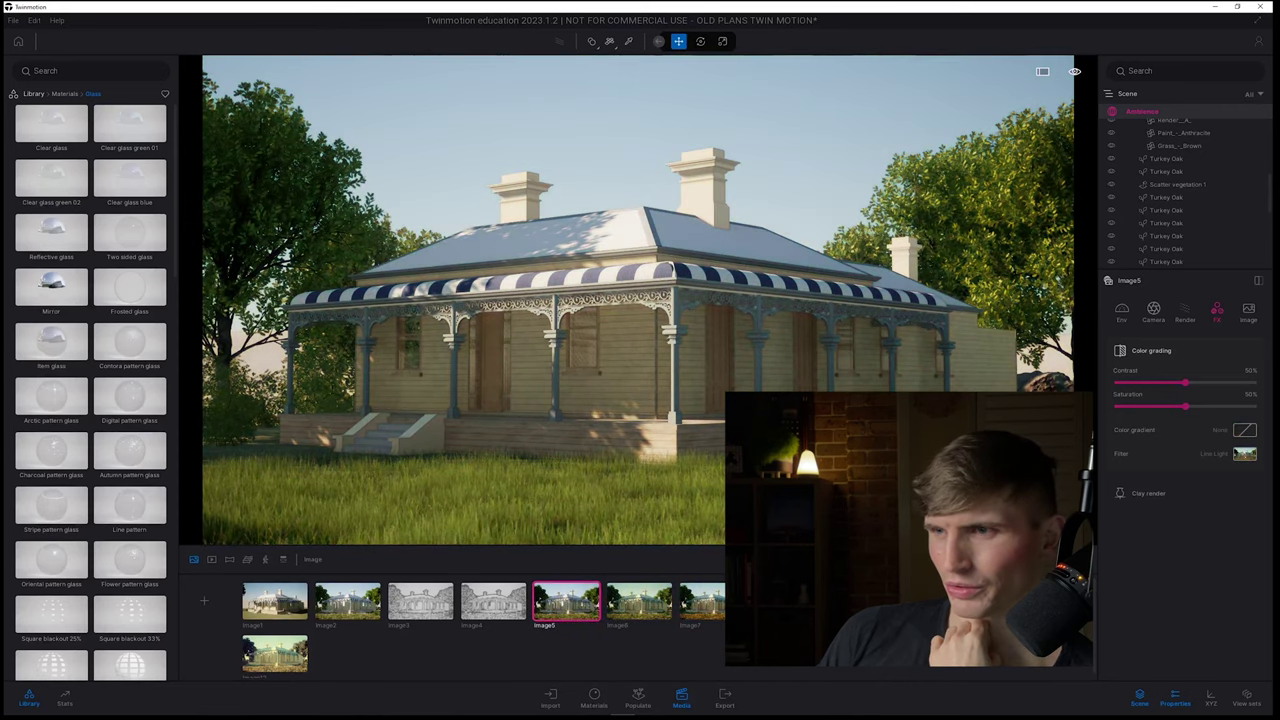
pyautogui.click(1004, 603)
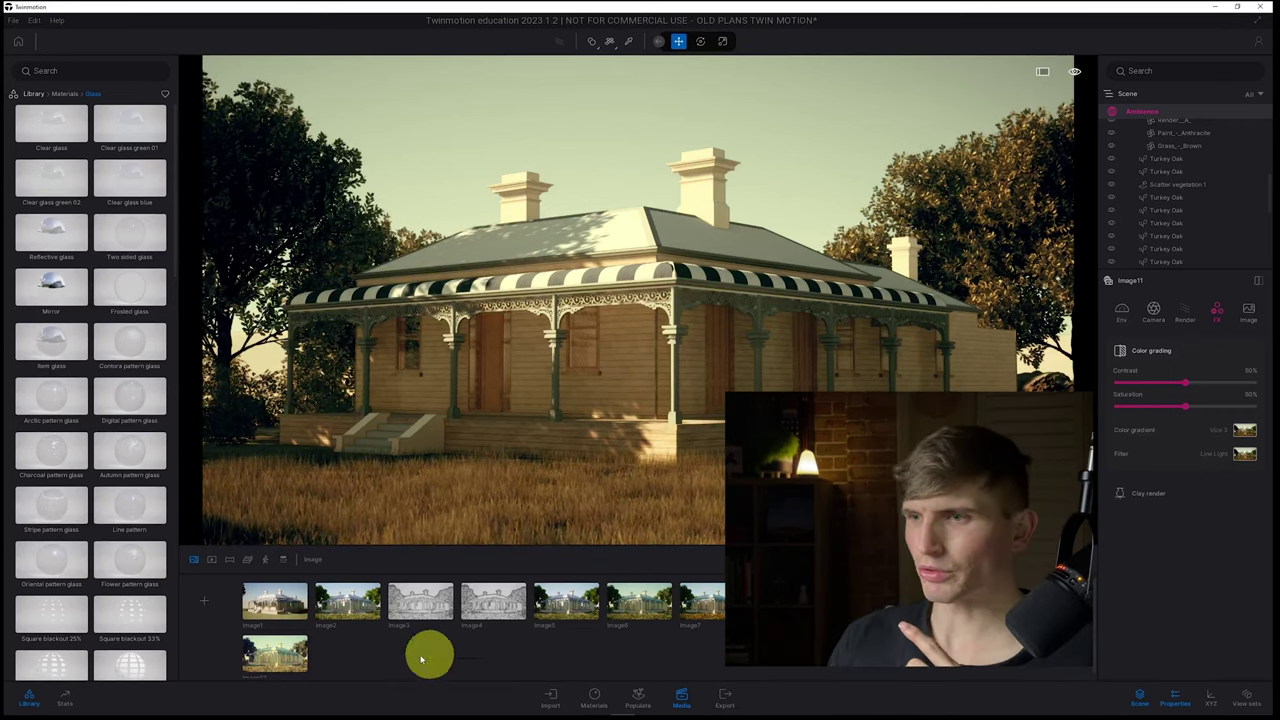
pyautogui.click(282, 655)
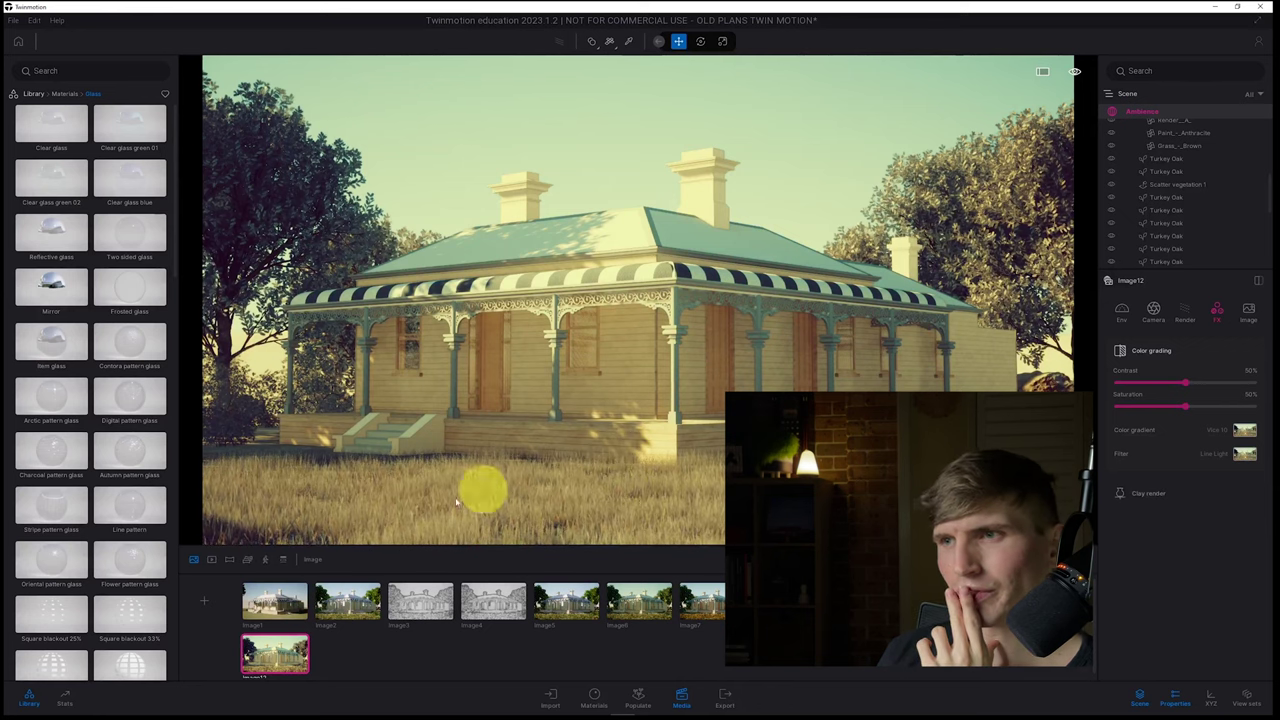
# Step: Browse the musical instruments in the library's object collection for props that could dress the house scene
pyautogui.click(20, 44)
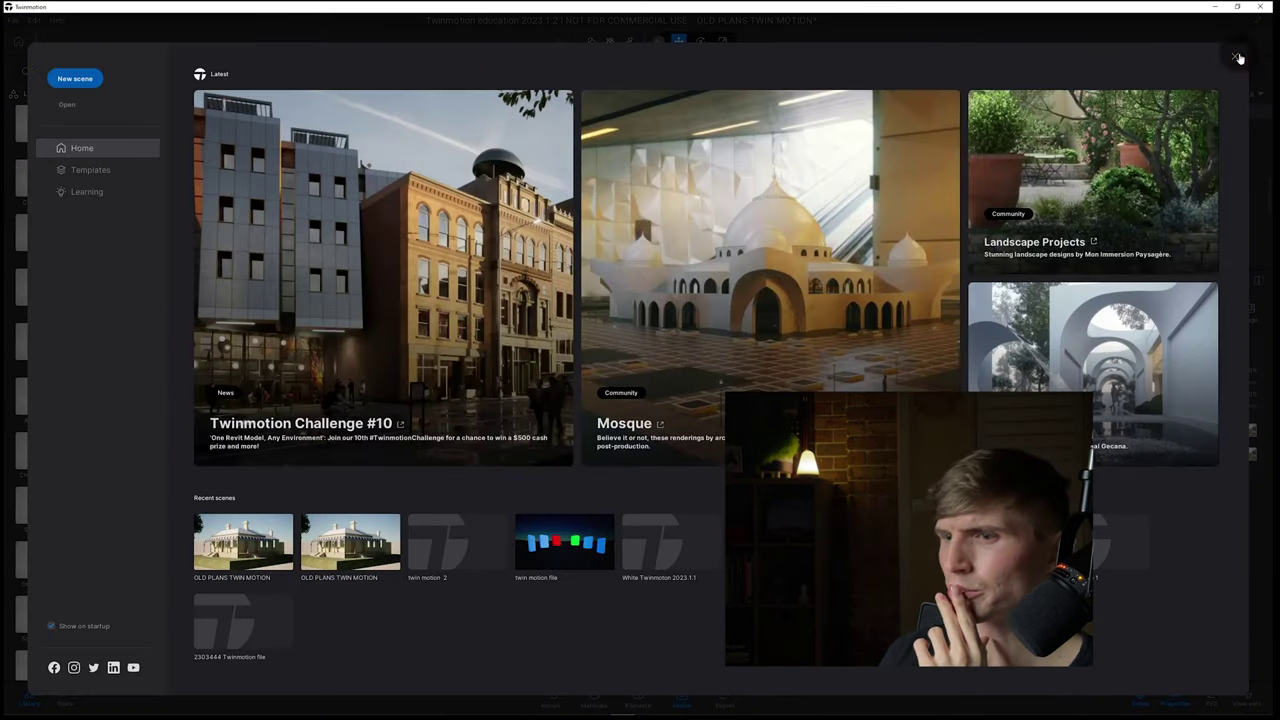
pyautogui.click(1236, 57)
pyautogui.click(34, 93)
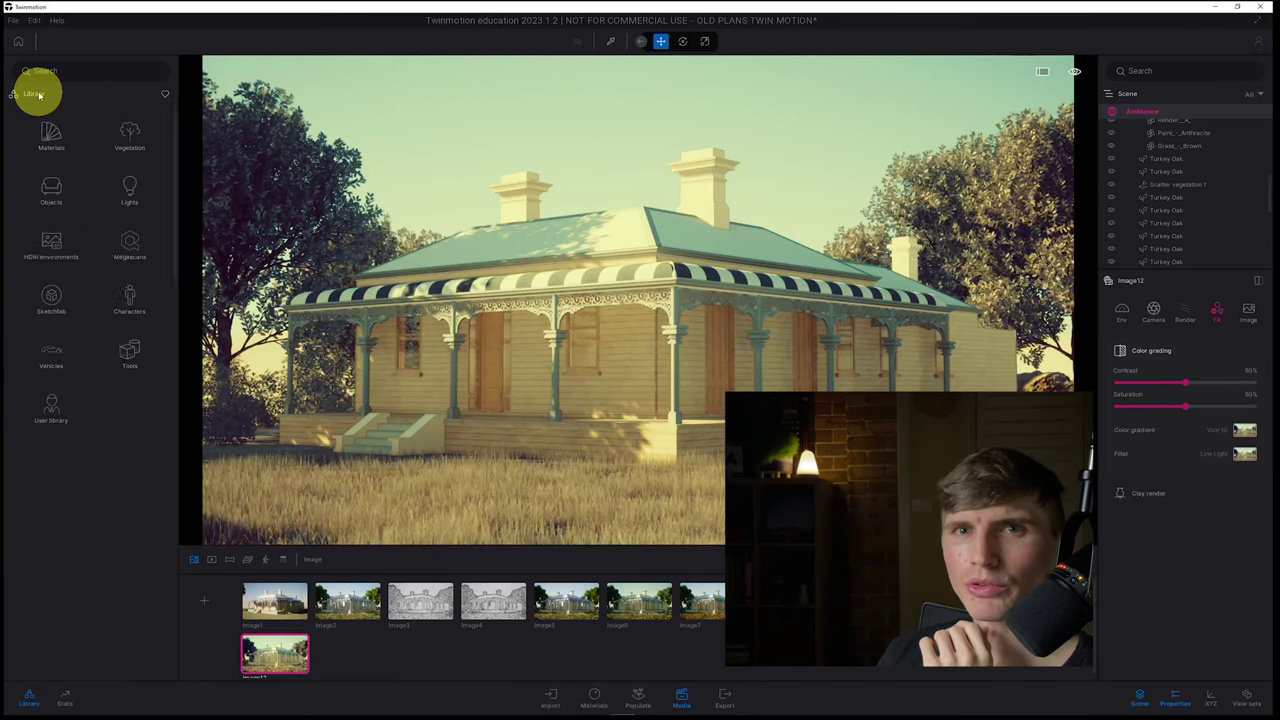
pyautogui.click(54, 186)
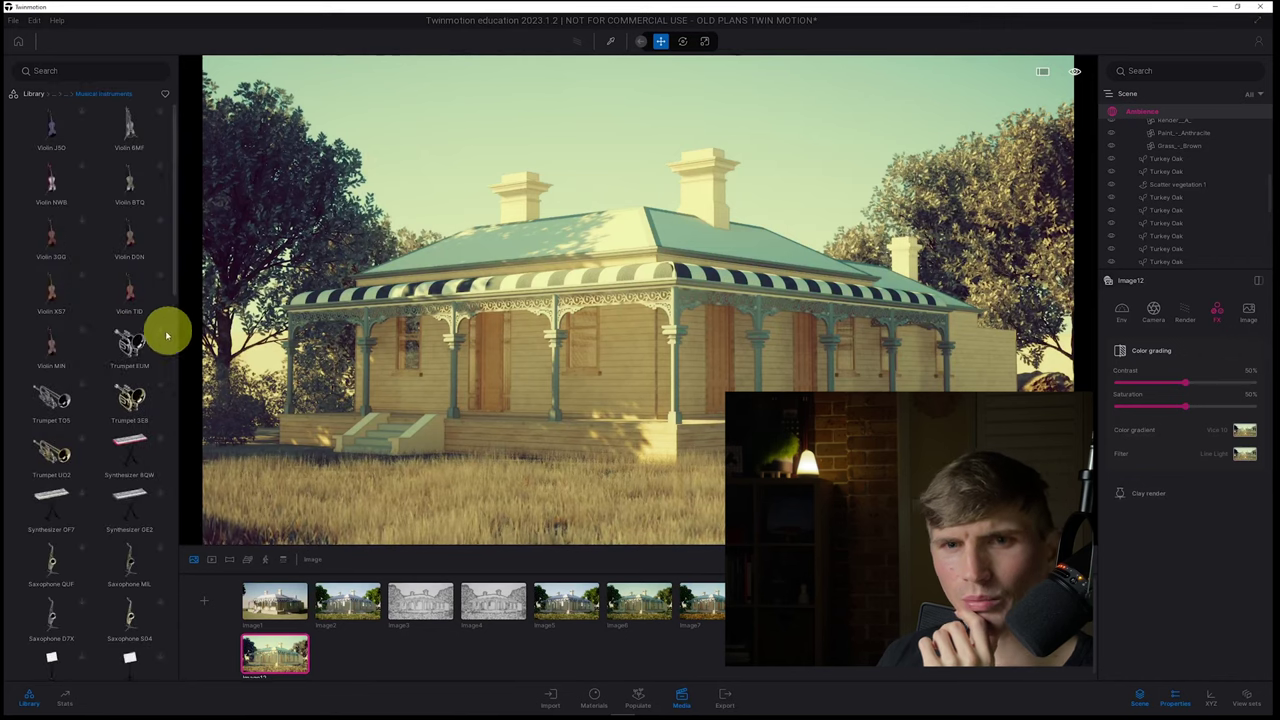
pyautogui.scroll(-5, 157, 491)
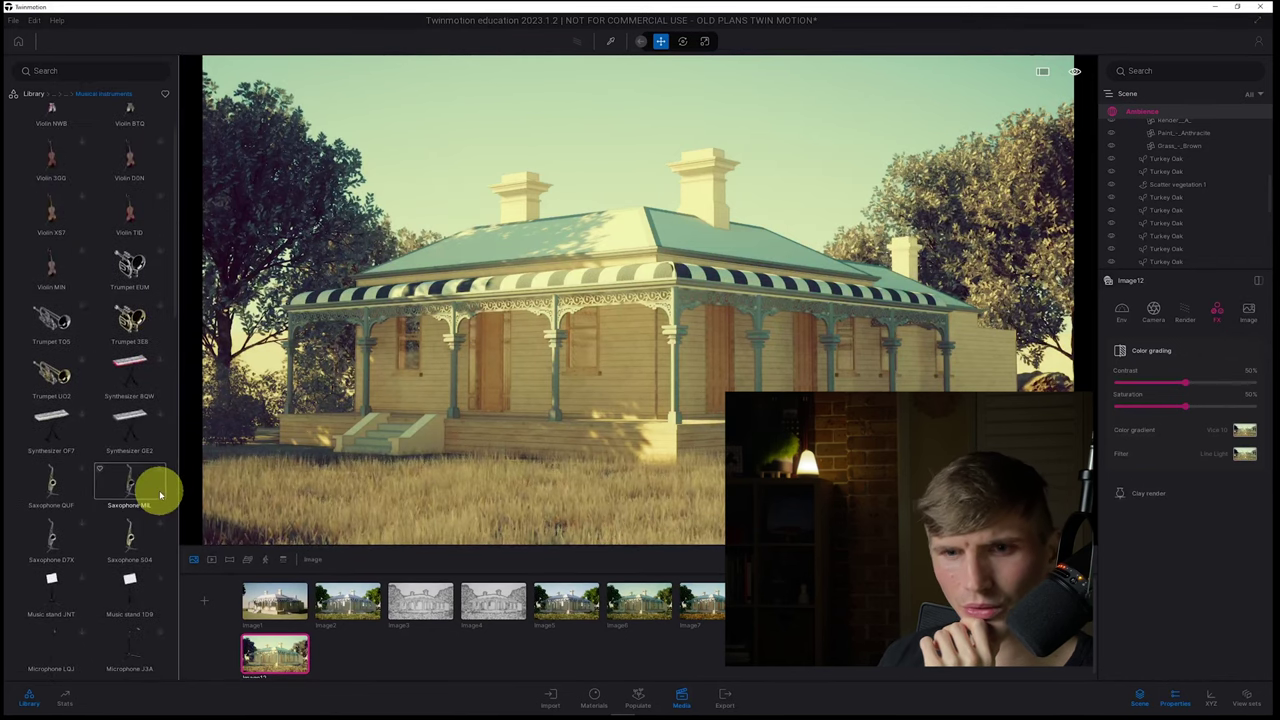
pyautogui.scroll(5, 157, 503)
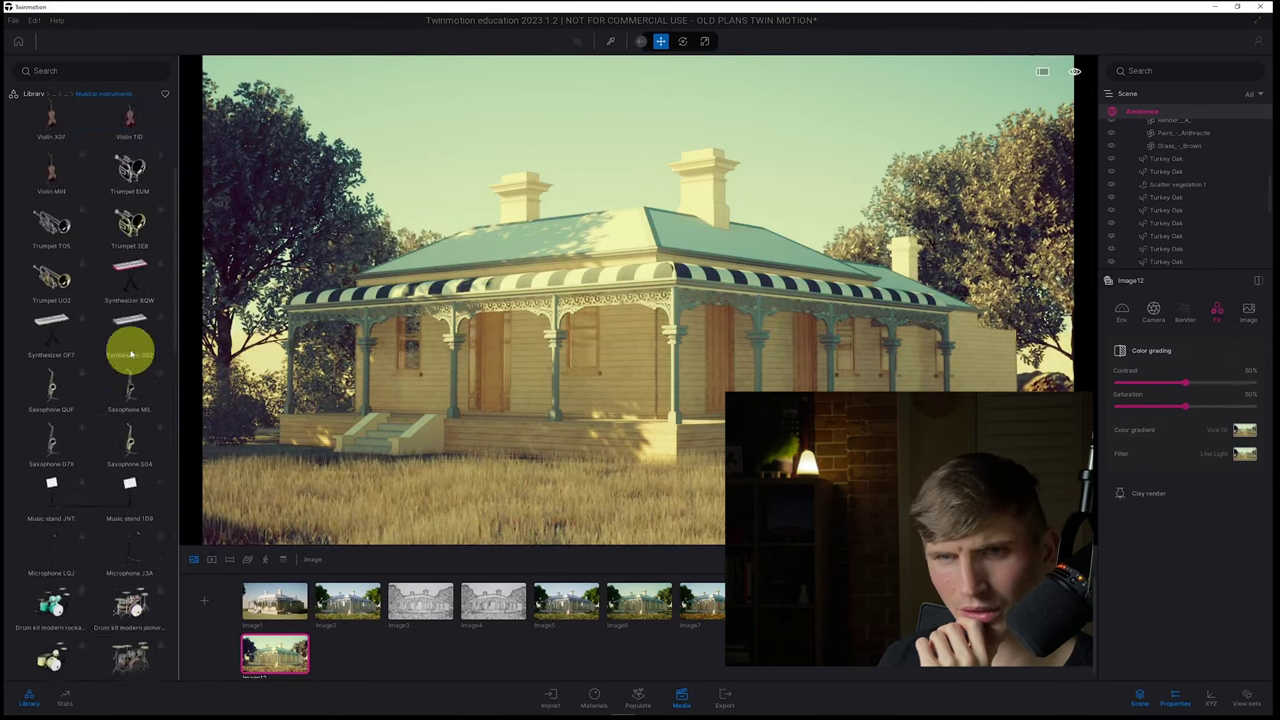
pyautogui.click(40, 95)
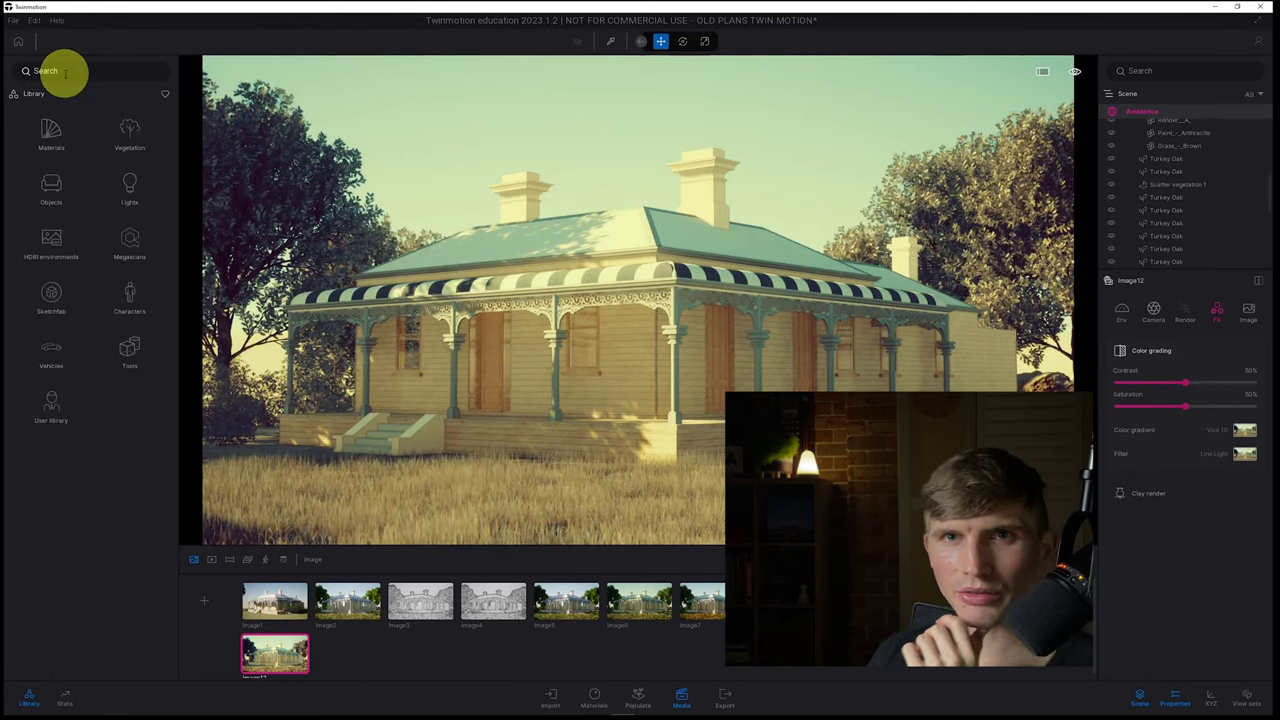
# Step: Search the library for "bike" and place Hybrid Bike Man 01 in front of the verandah beside the entry steps
pyautogui.click(65, 72)
pyautogui.write('By')
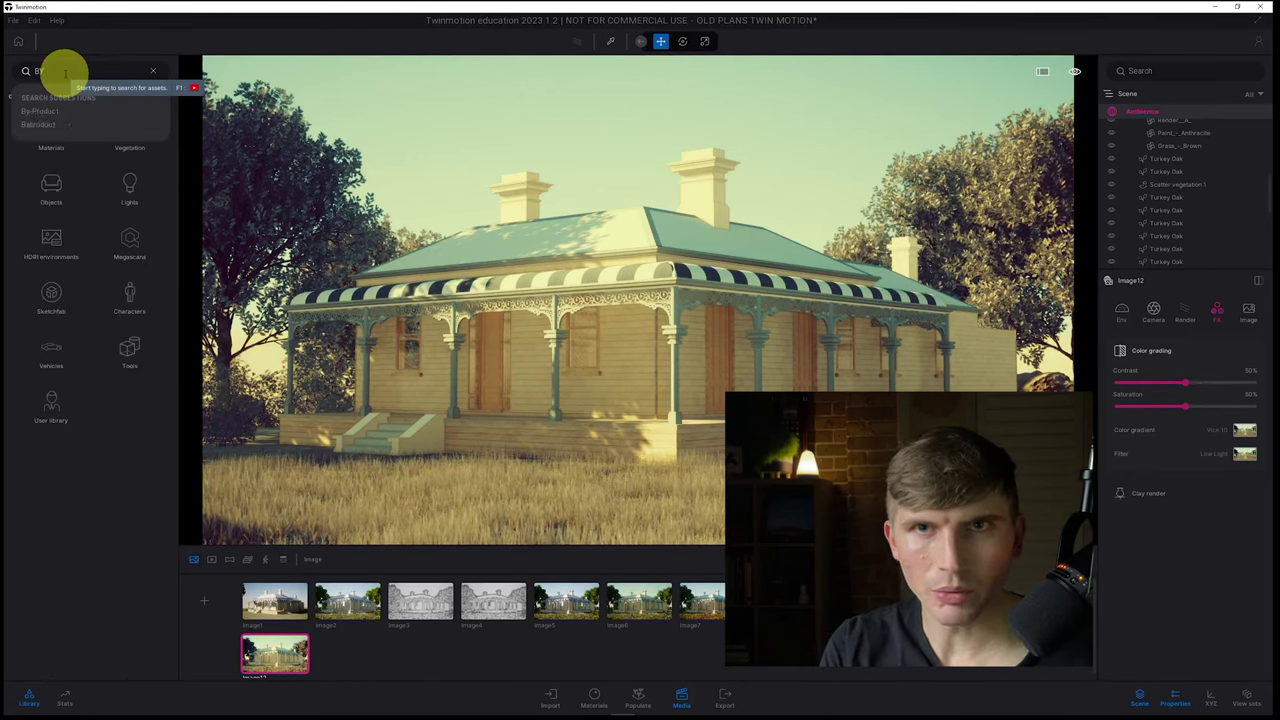
pyautogui.press('BackSpace')
pyautogui.write('ike')
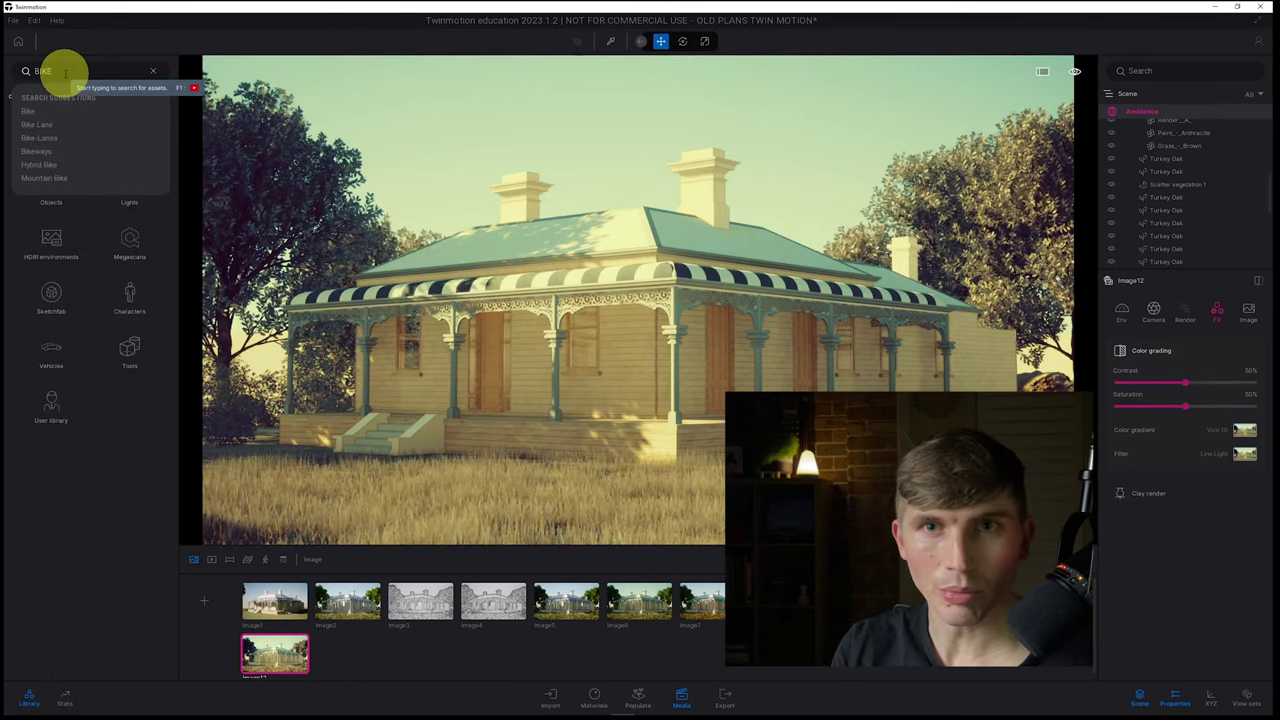
pyautogui.press('Return')
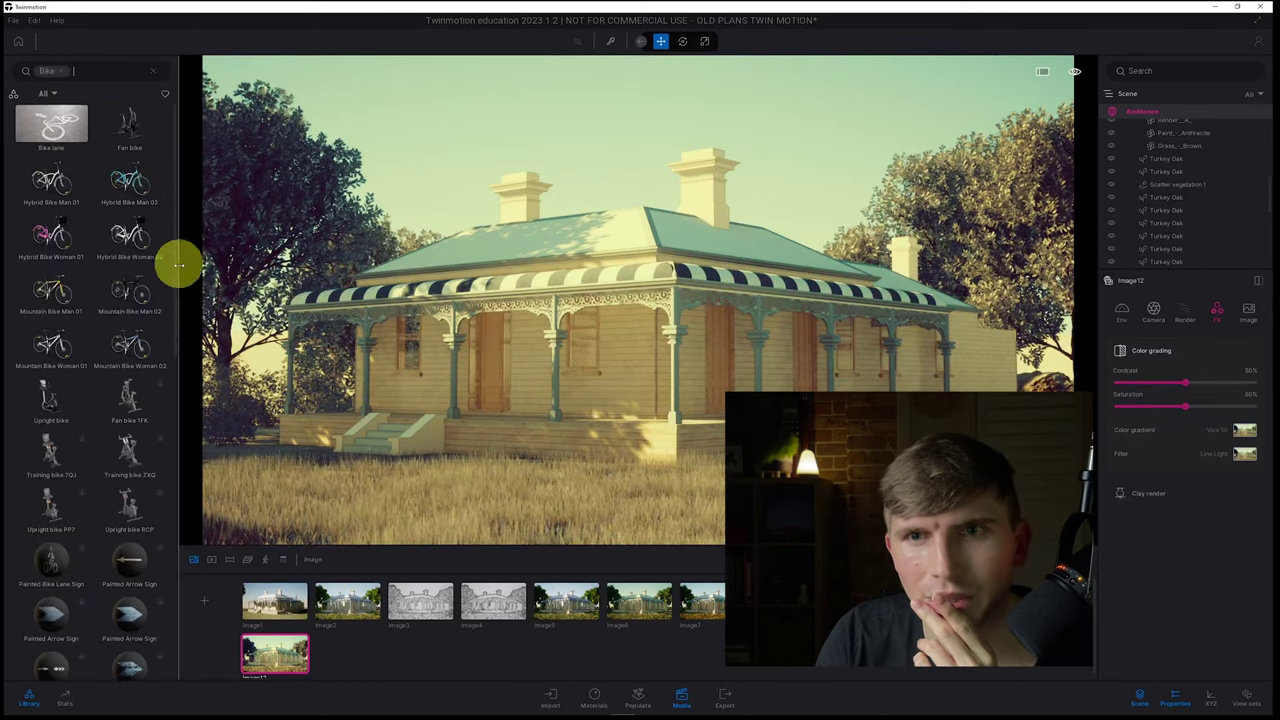
pyautogui.moveTo(179, 264); pyautogui.dragTo(180, 154)
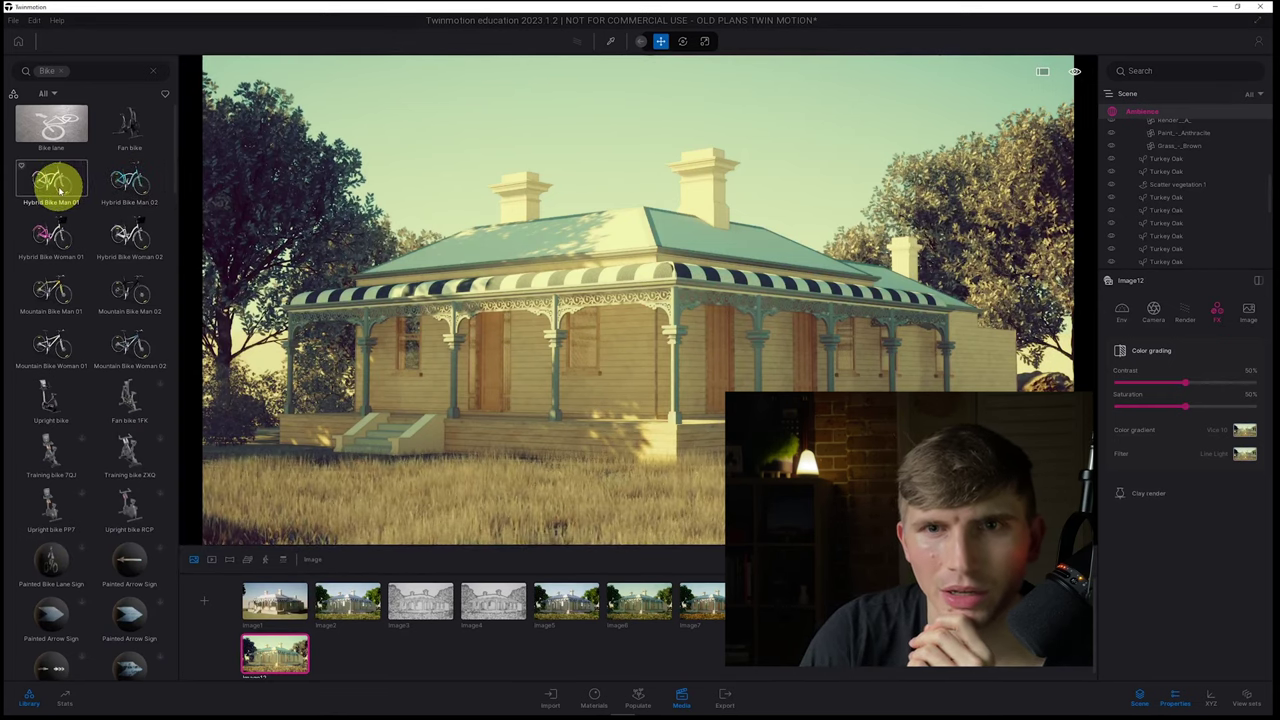
pyautogui.moveTo(60, 190); pyautogui.dragTo(283, 430)
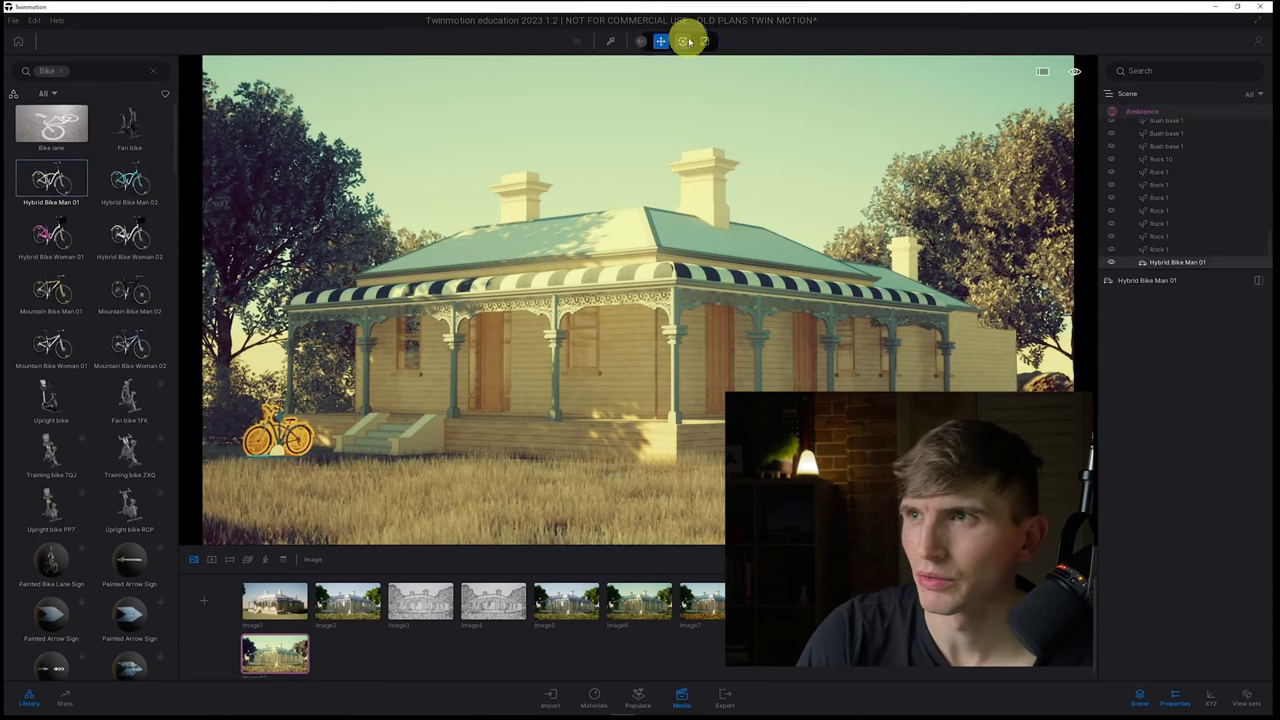
# Step: Rotate the bike so it lies tilted on the grass beside the steps, and return to the saved Image12 view
pyautogui.click(682, 41)
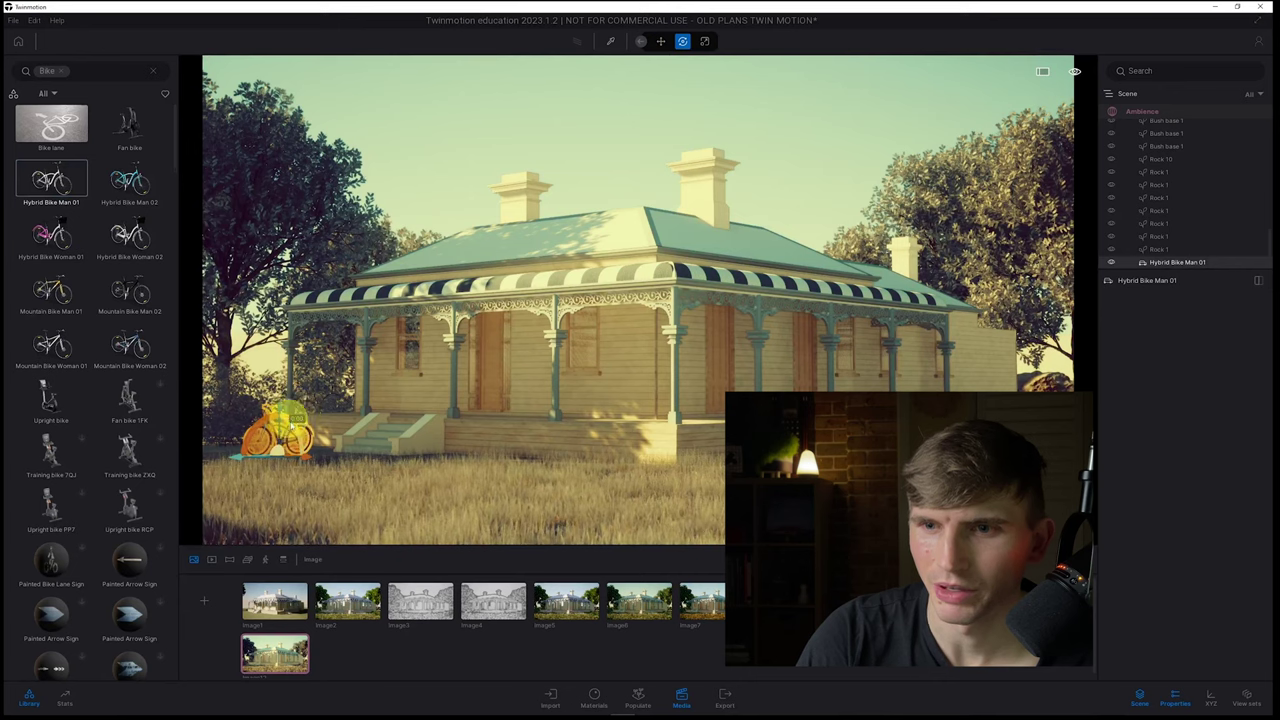
pyautogui.moveTo(291, 426); pyautogui.dragTo(318, 445)
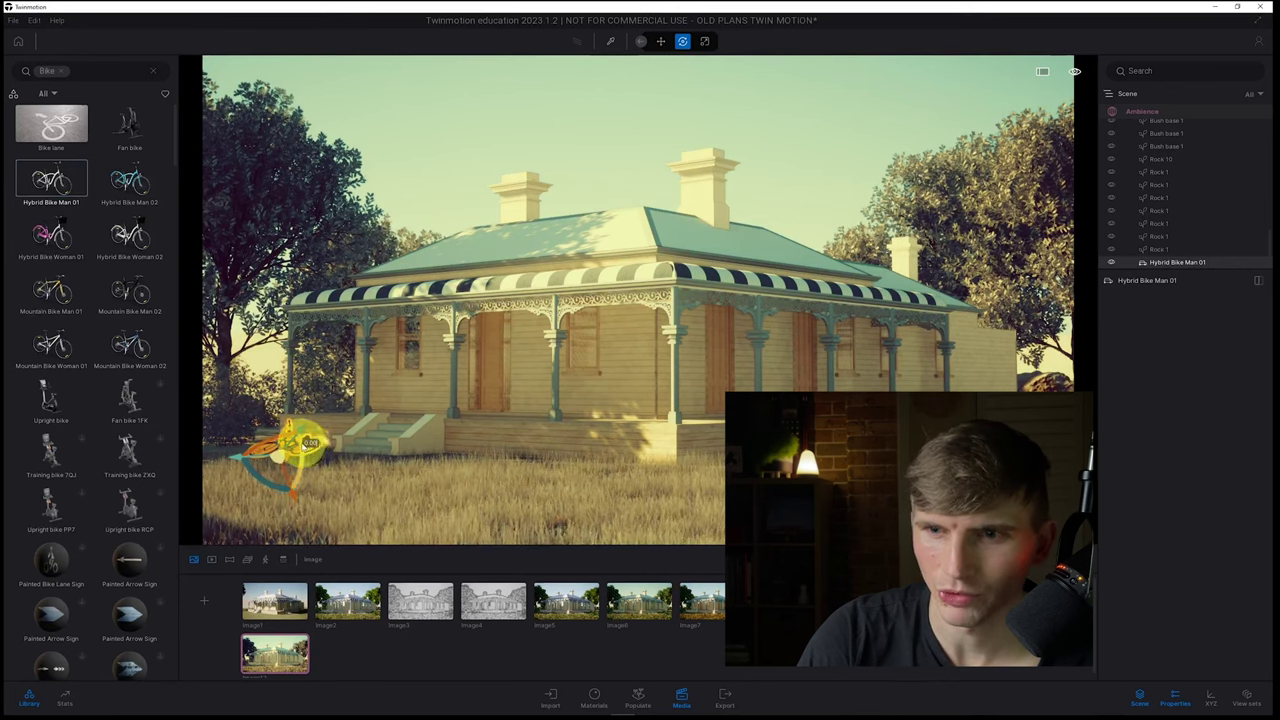
pyautogui.click(435, 155)
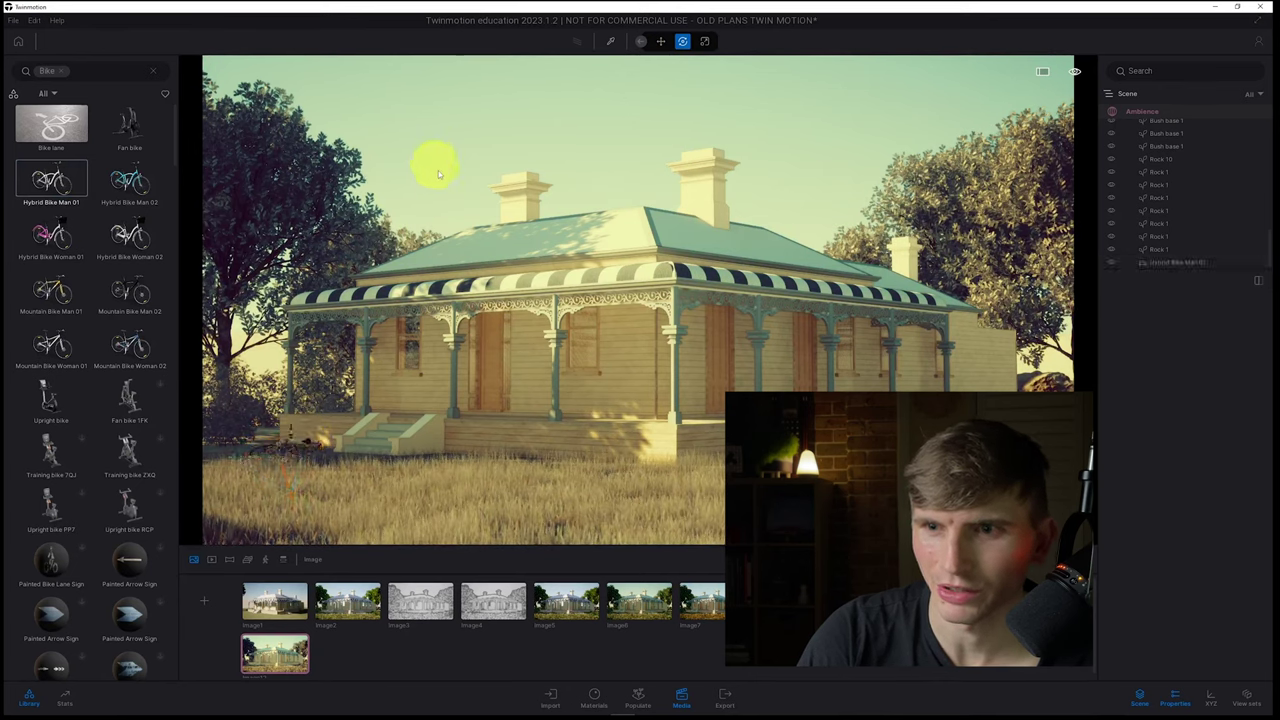
pyautogui.doubleClick(290, 443)
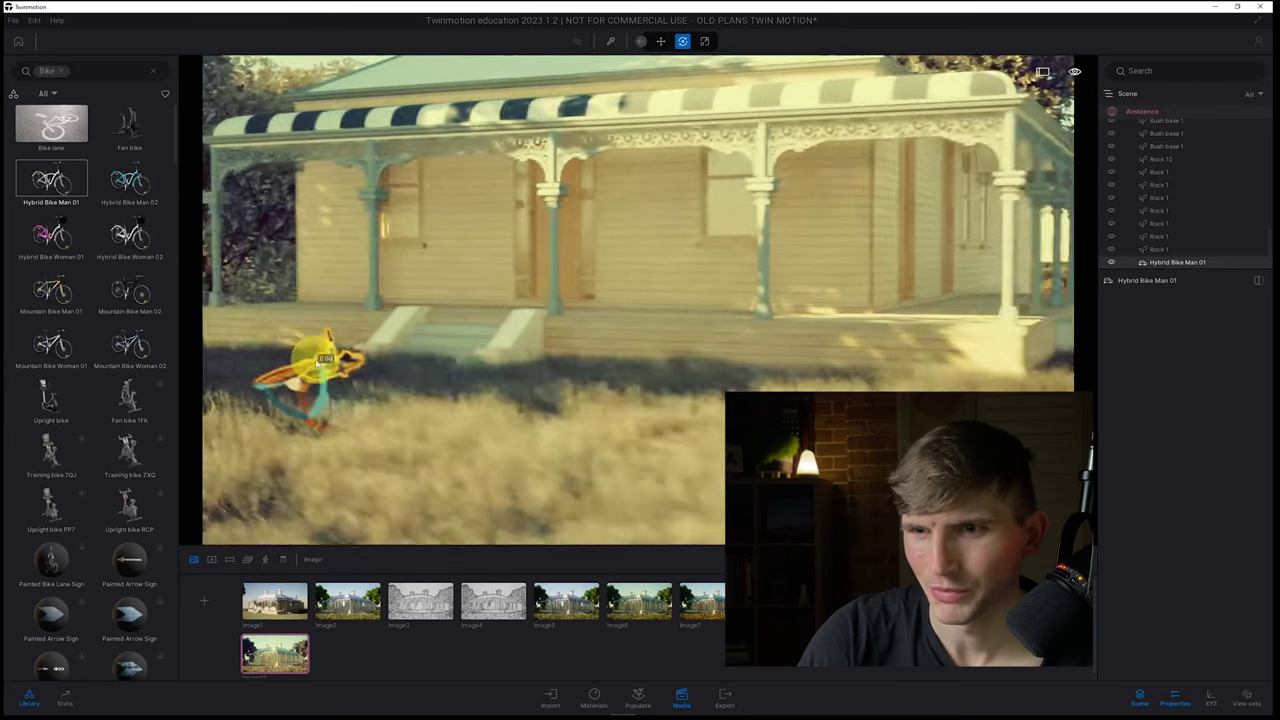
pyautogui.moveTo(350, 408); pyautogui.dragTo(331, 379)
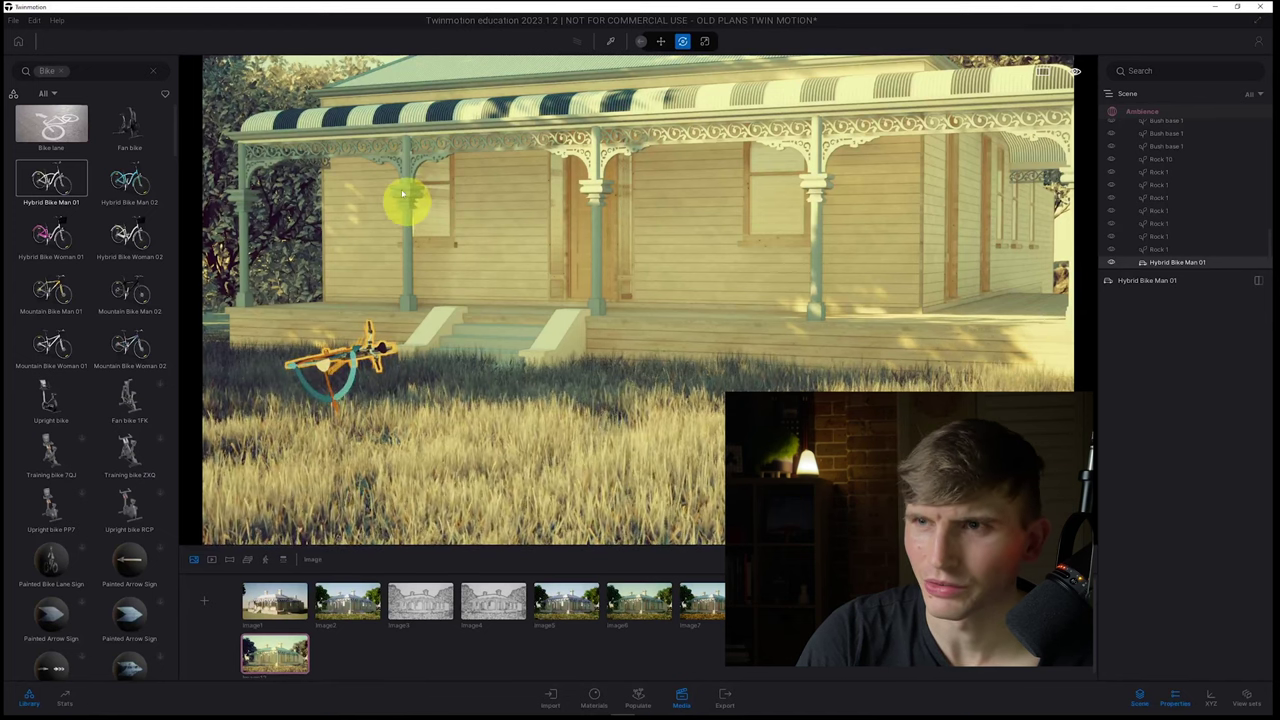
pyautogui.keyDown('shift'); pyautogui.moveTo(555, 223); pyautogui.dragTo(553, 223, button='middle'); pyautogui.keyUp('shift')
pyautogui.scroll(-5, 553, 223)
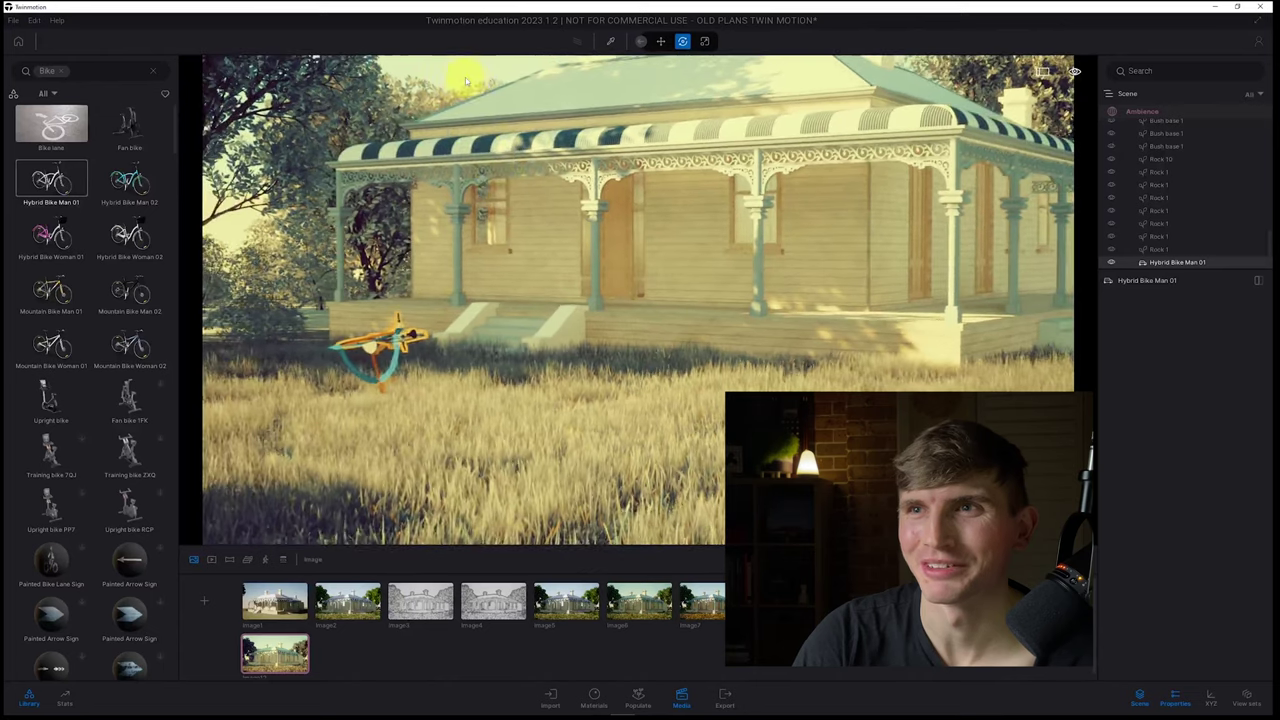
pyautogui.click(478, 98)
pyautogui.click(275, 650)
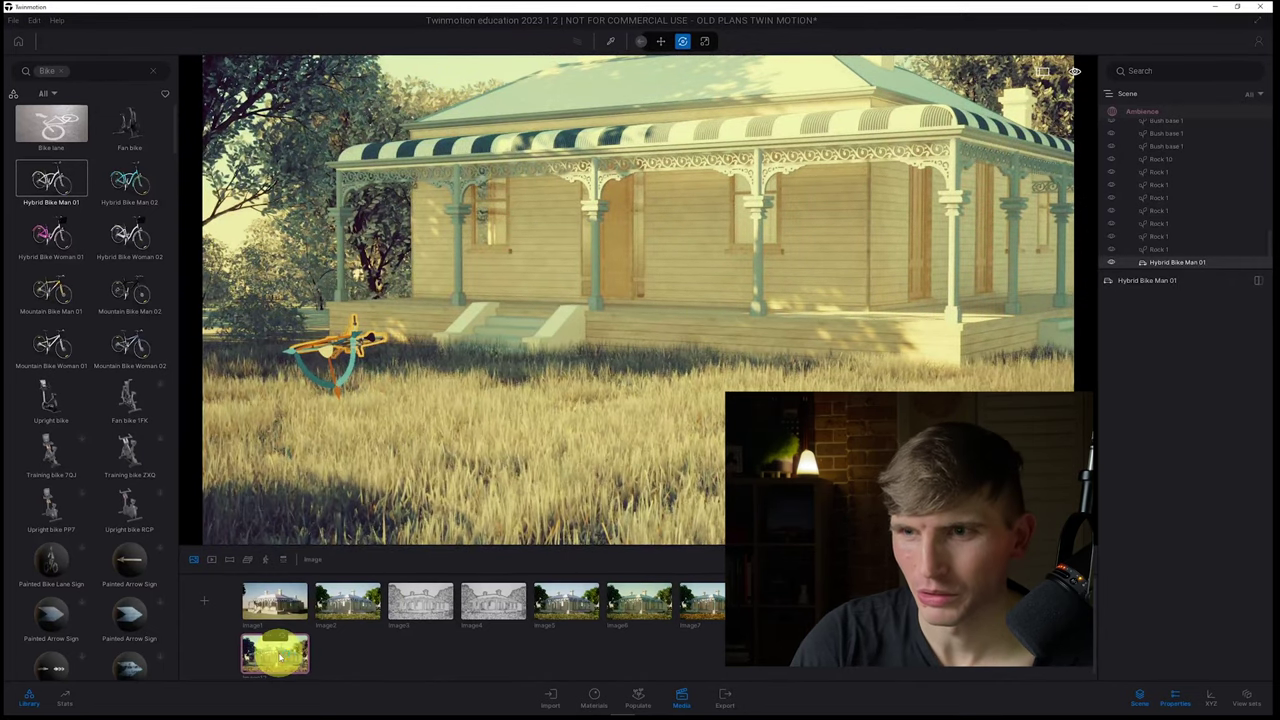
pyautogui.press('Escape')
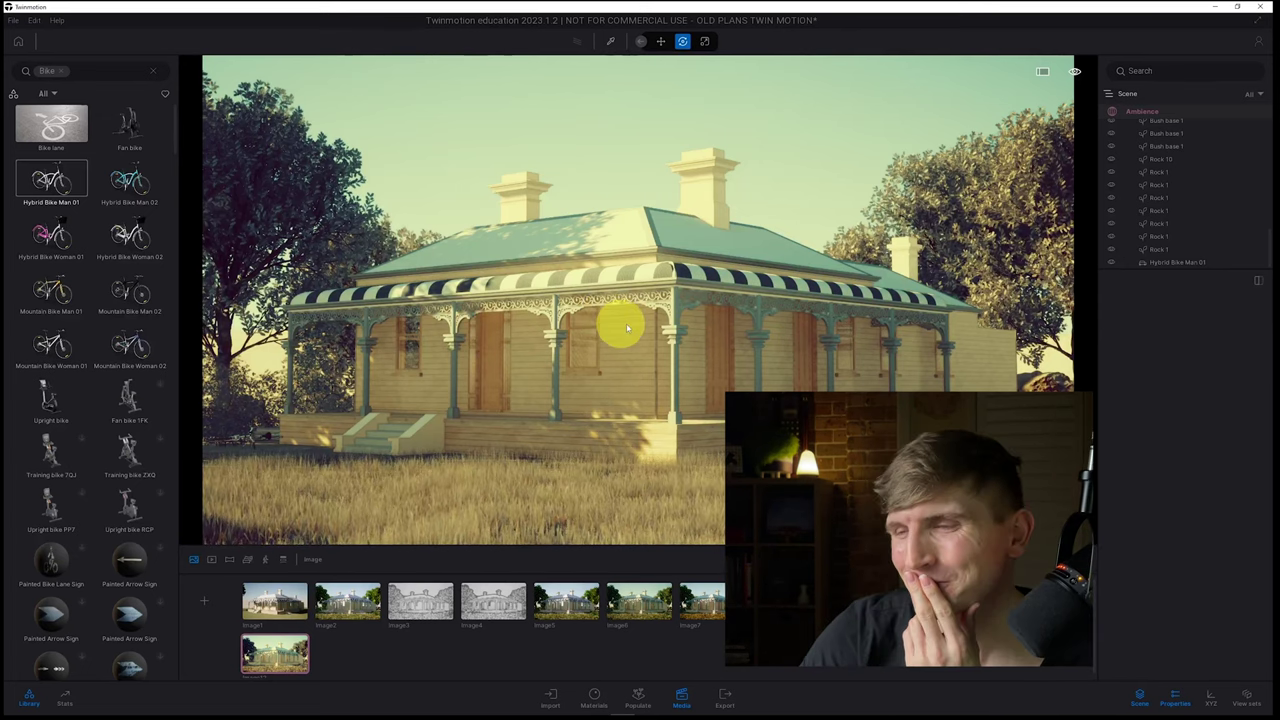
# Step: Set up a local image export and include Image3, Image4, Image10, Image11 and Image12
pyautogui.click(727, 695)
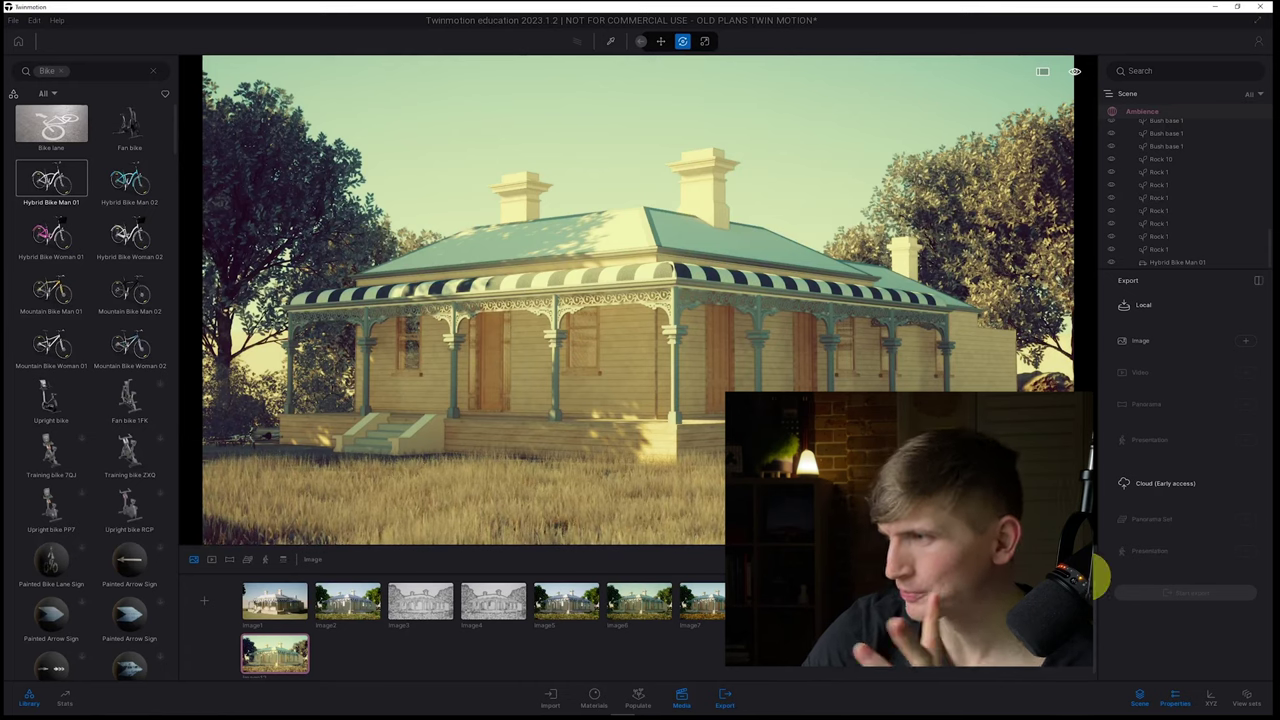
pyautogui.click(1157, 338)
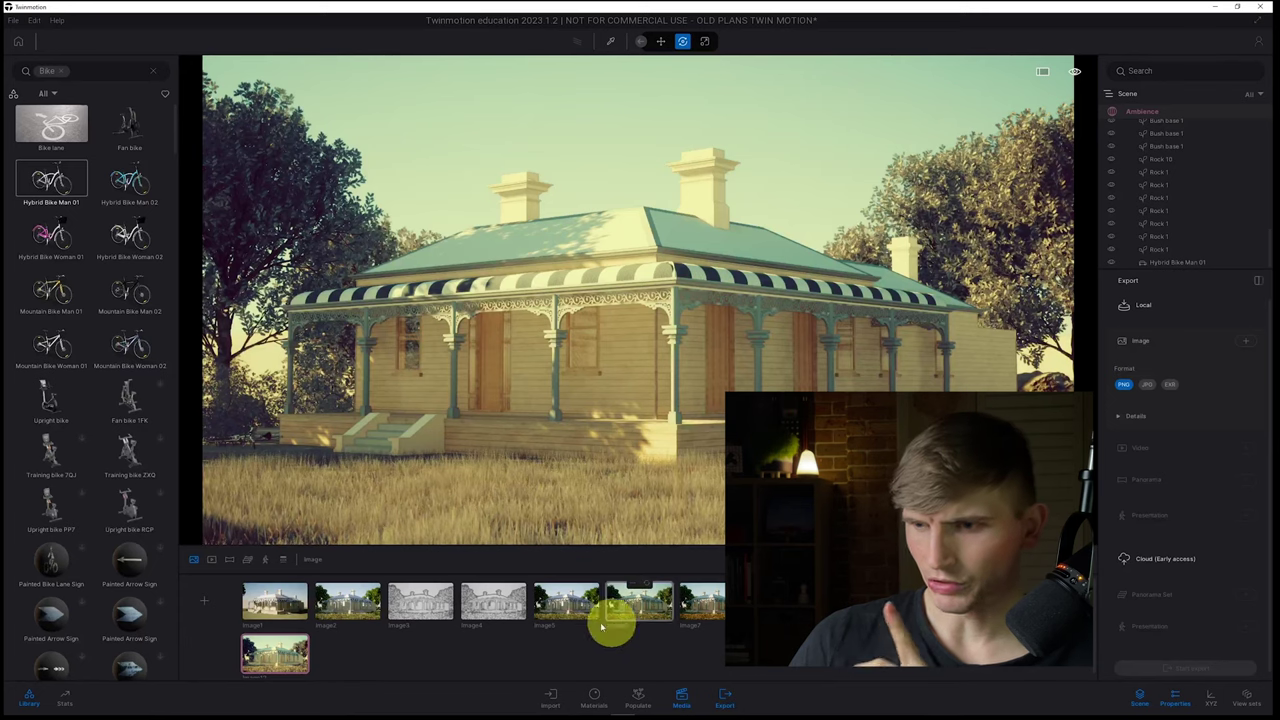
pyautogui.click(494, 612)
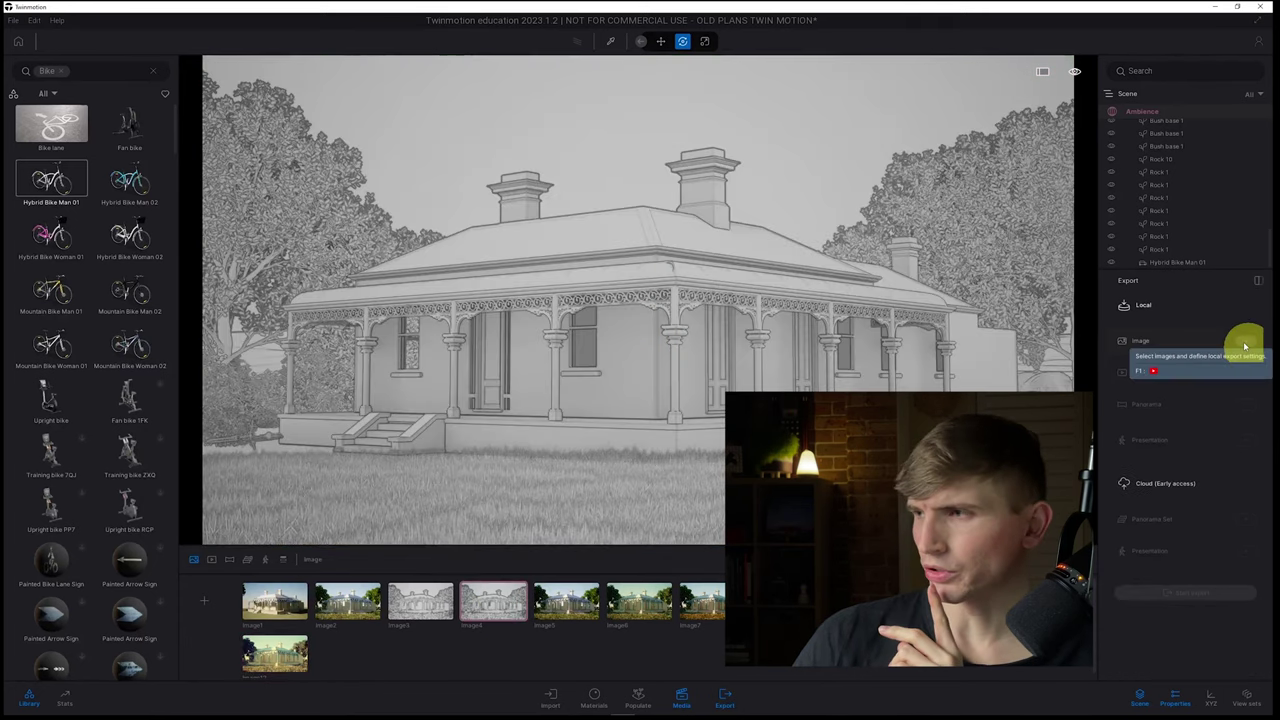
pyautogui.click(1245, 340)
pyautogui.click(555, 342)
pyautogui.click(610, 340)
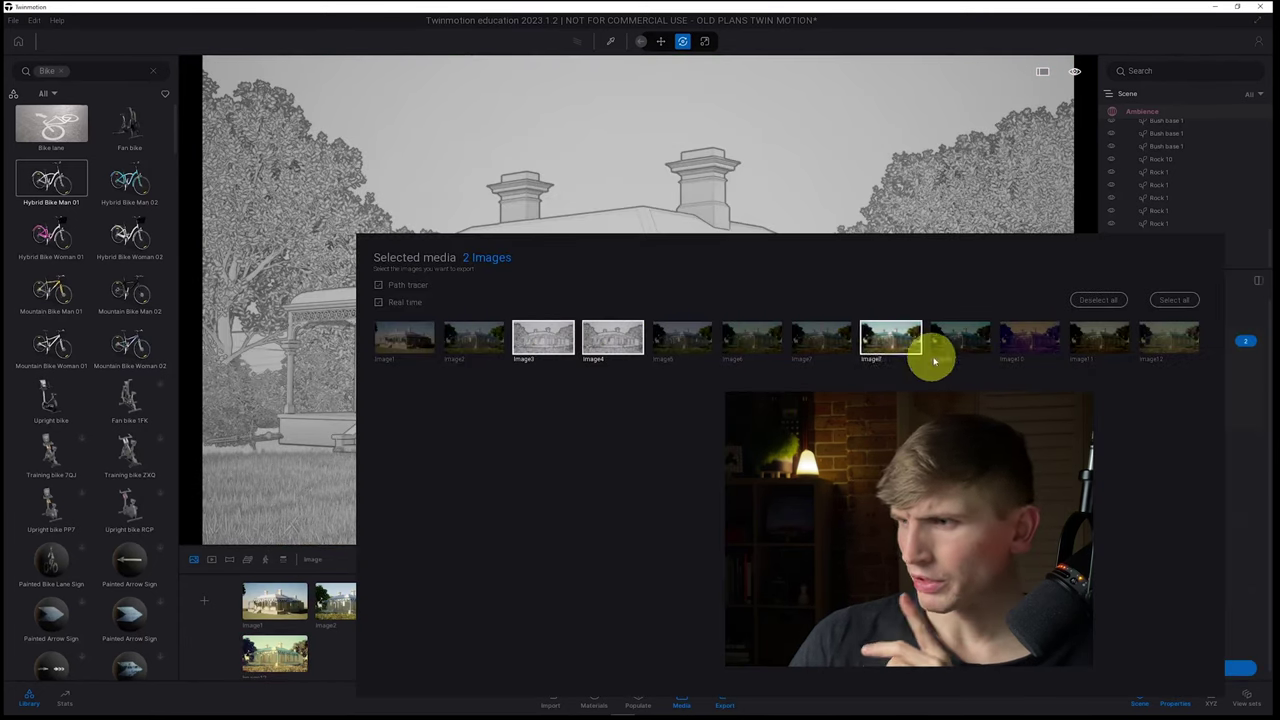
pyautogui.click(1171, 345)
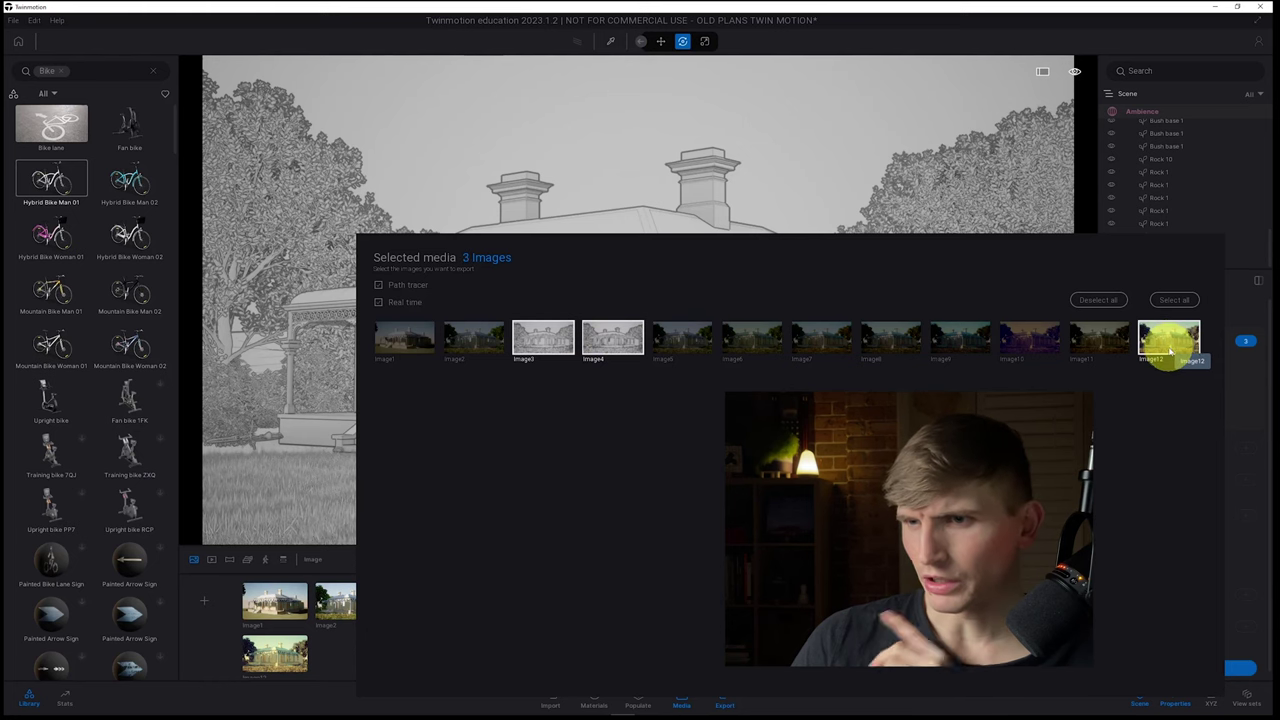
pyautogui.click(1030, 340)
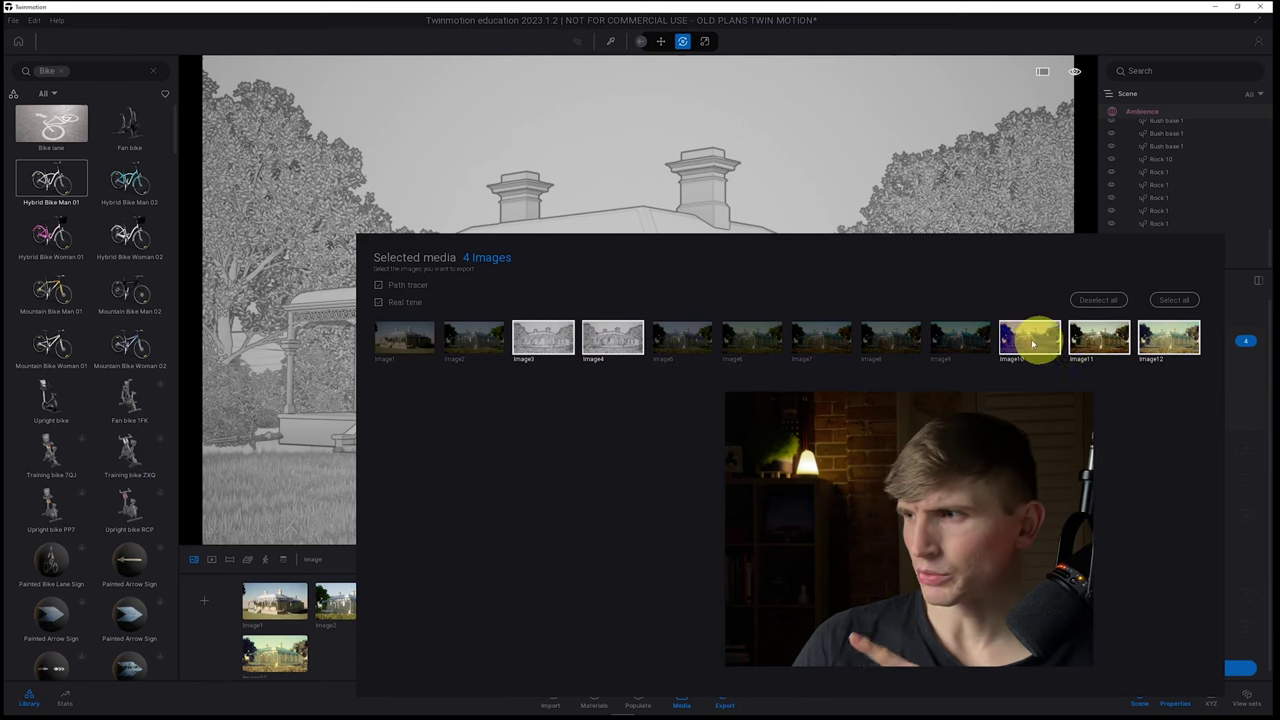
pyautogui.click(1031, 343)
# Step: Export the chosen images as PNG files to the RENDERS folder
pyautogui.click(803, 705)
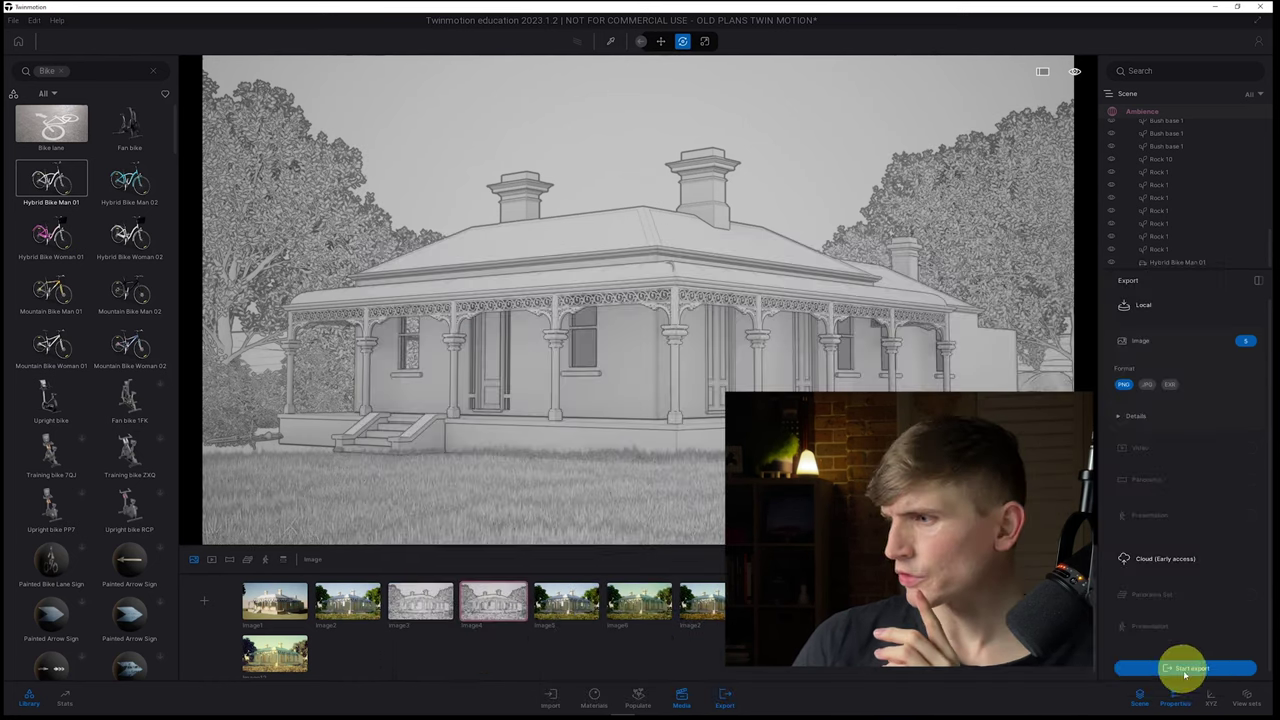
pyautogui.click(1191, 668)
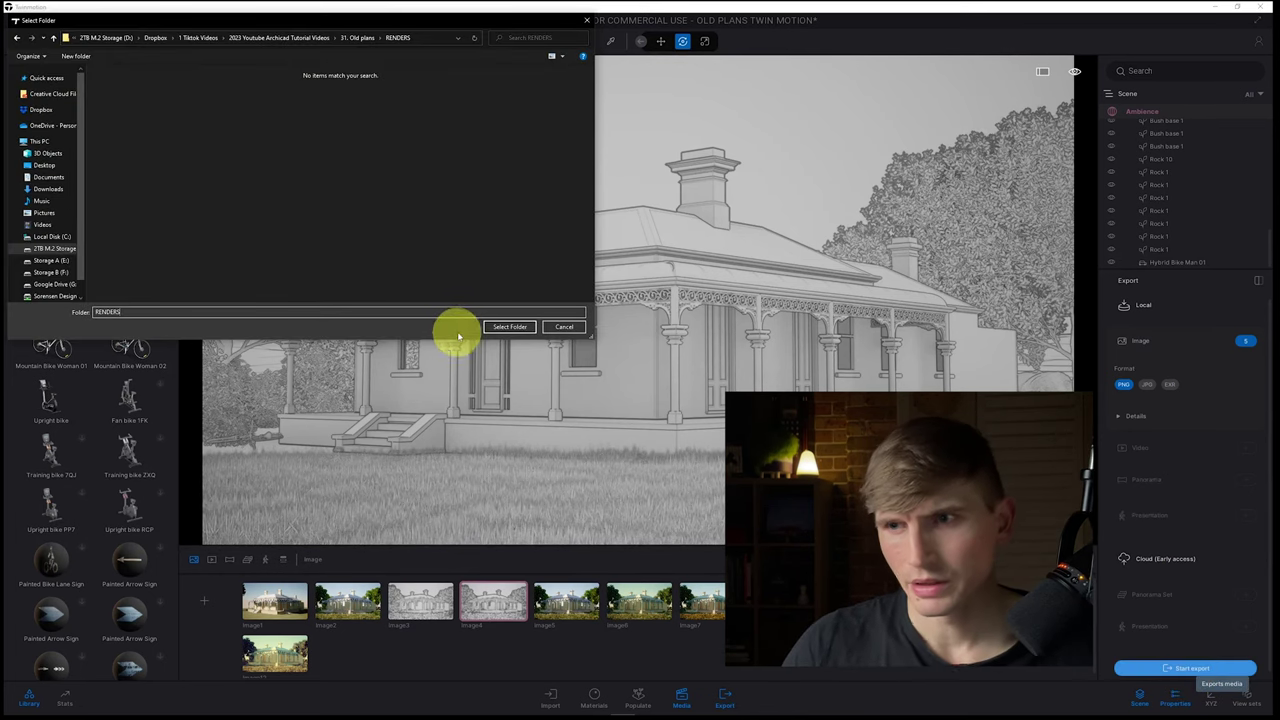
pyautogui.click(509, 326)
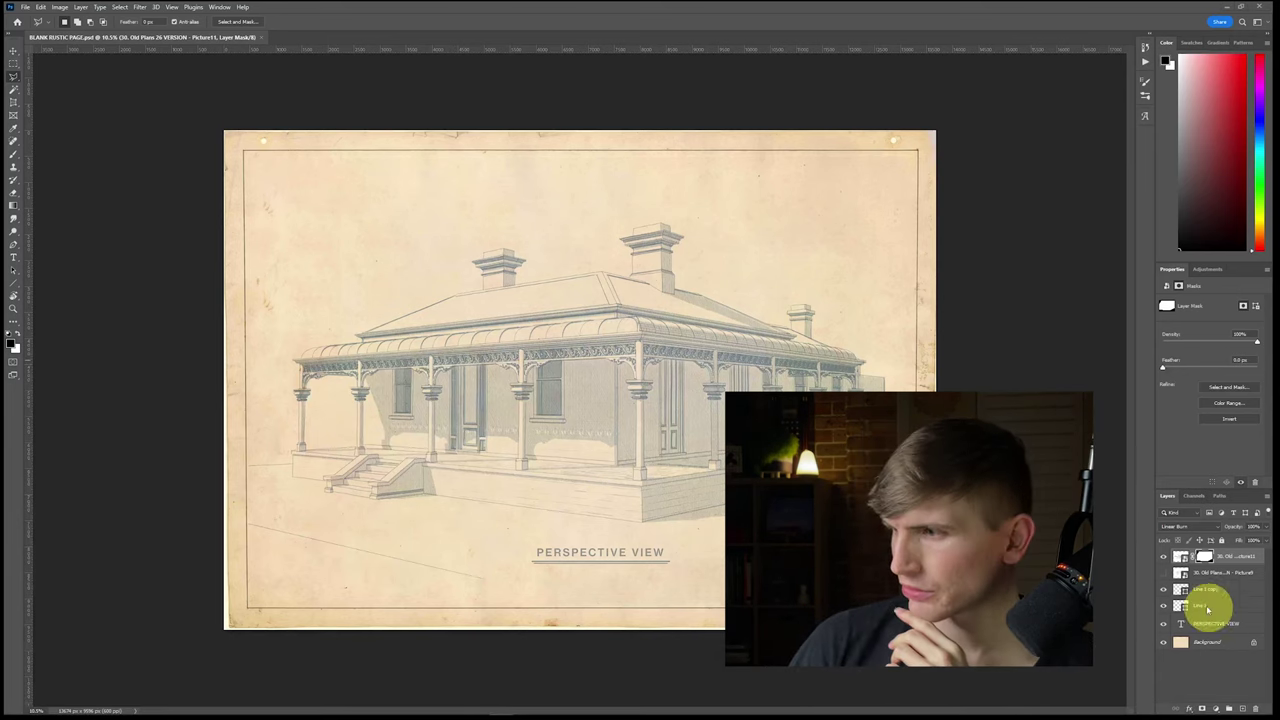
# Step: In Photoshop, hide the perspective drawing and place Image4 at about 75% scale, centred above the PERSPECTIVE VIEW title
pyautogui.click(1163, 557)
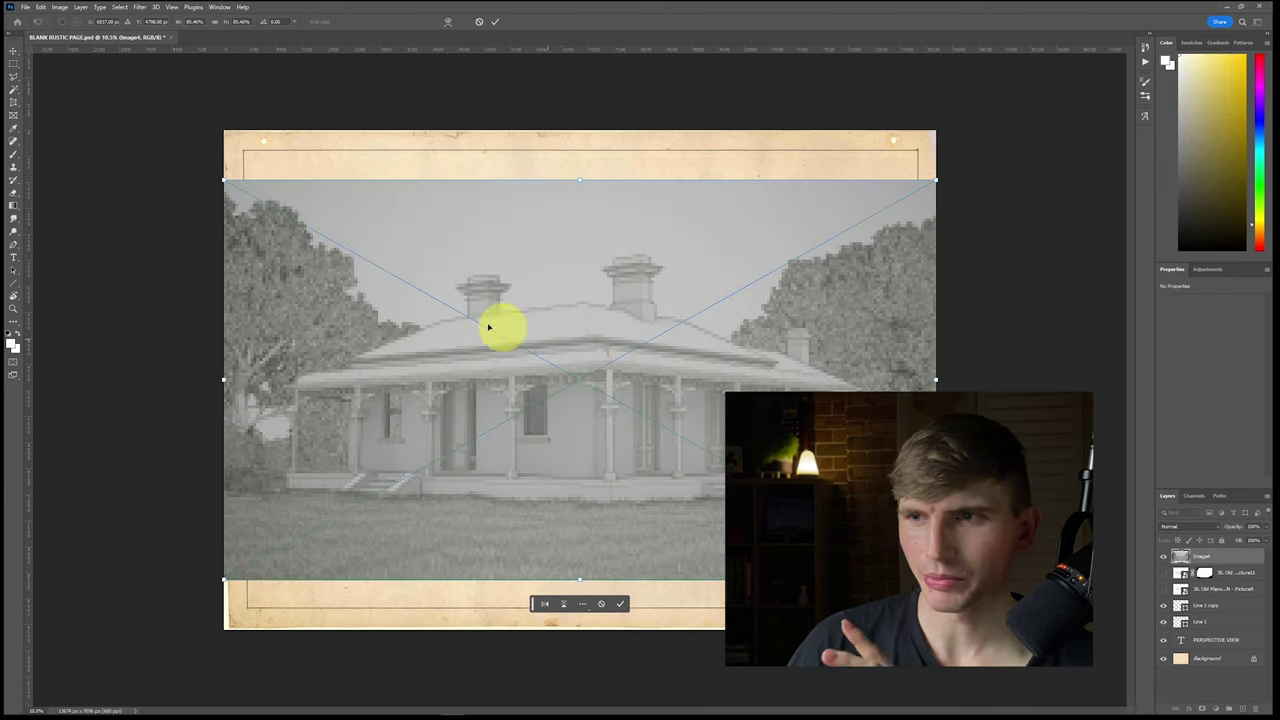
pyautogui.moveTo(225, 177); pyautogui.dragTo(297, 220)
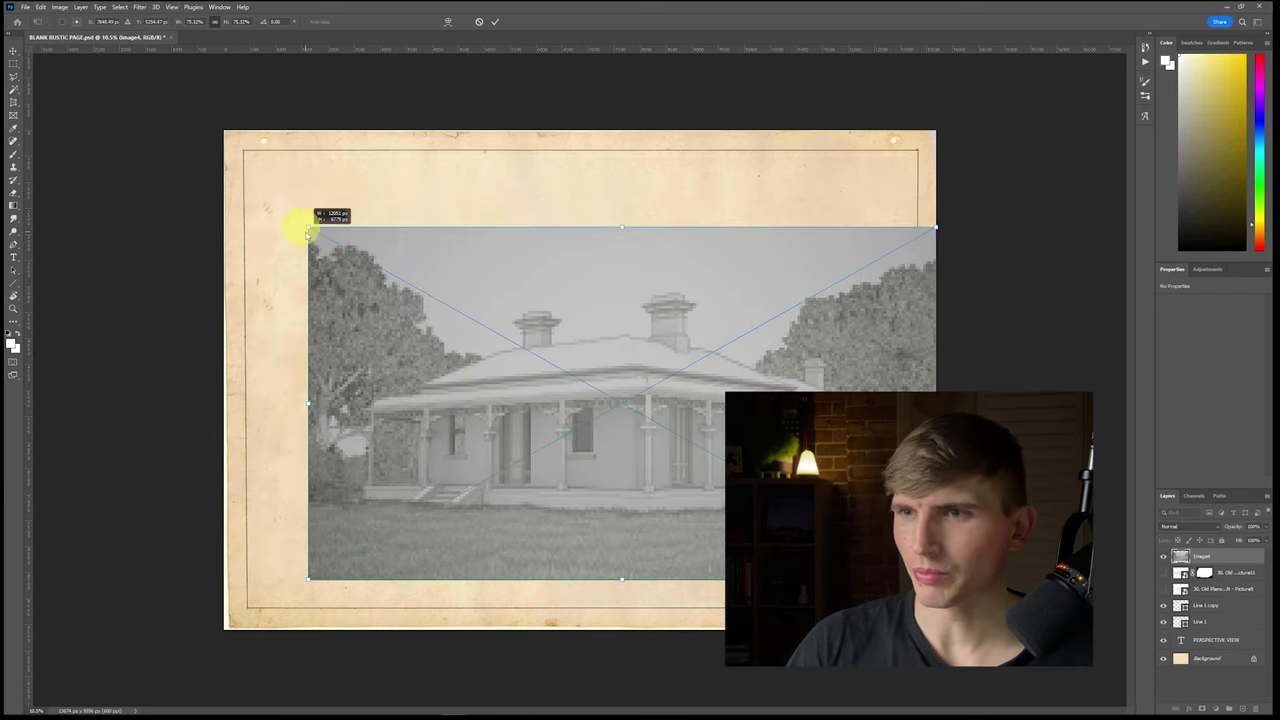
pyautogui.moveTo(429, 274); pyautogui.dragTo(387, 236)
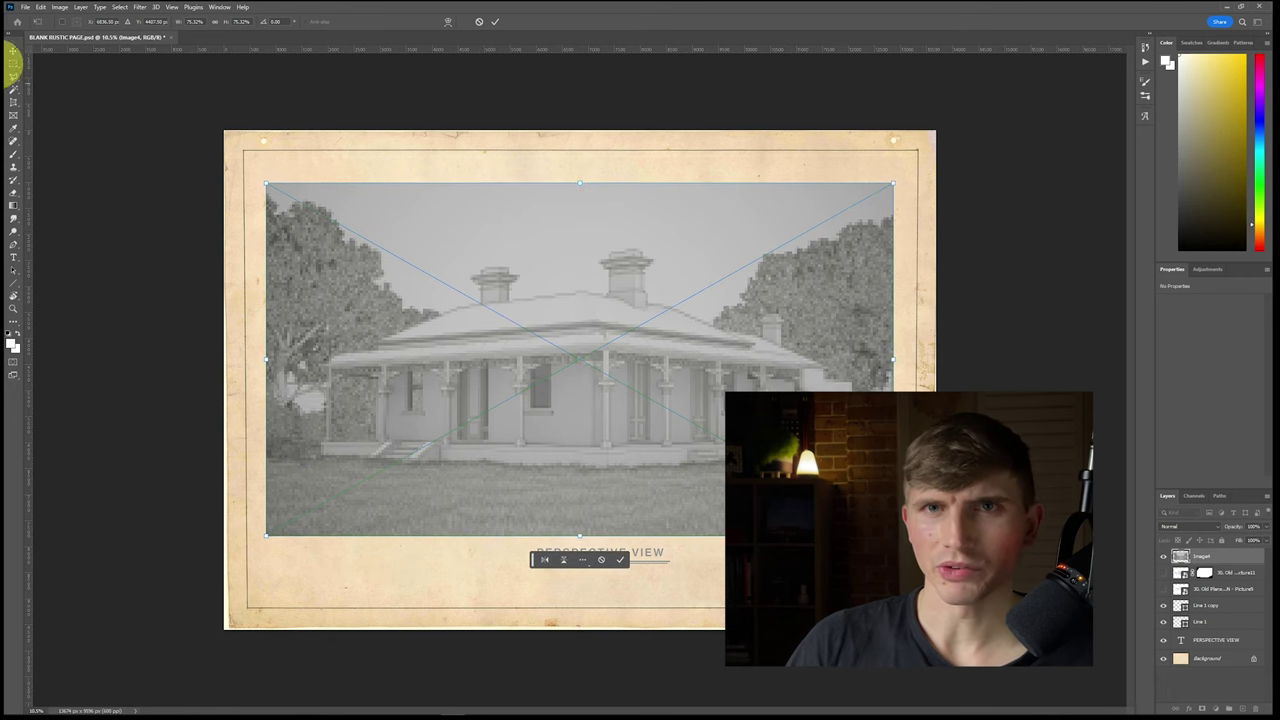
pyautogui.click(14, 63)
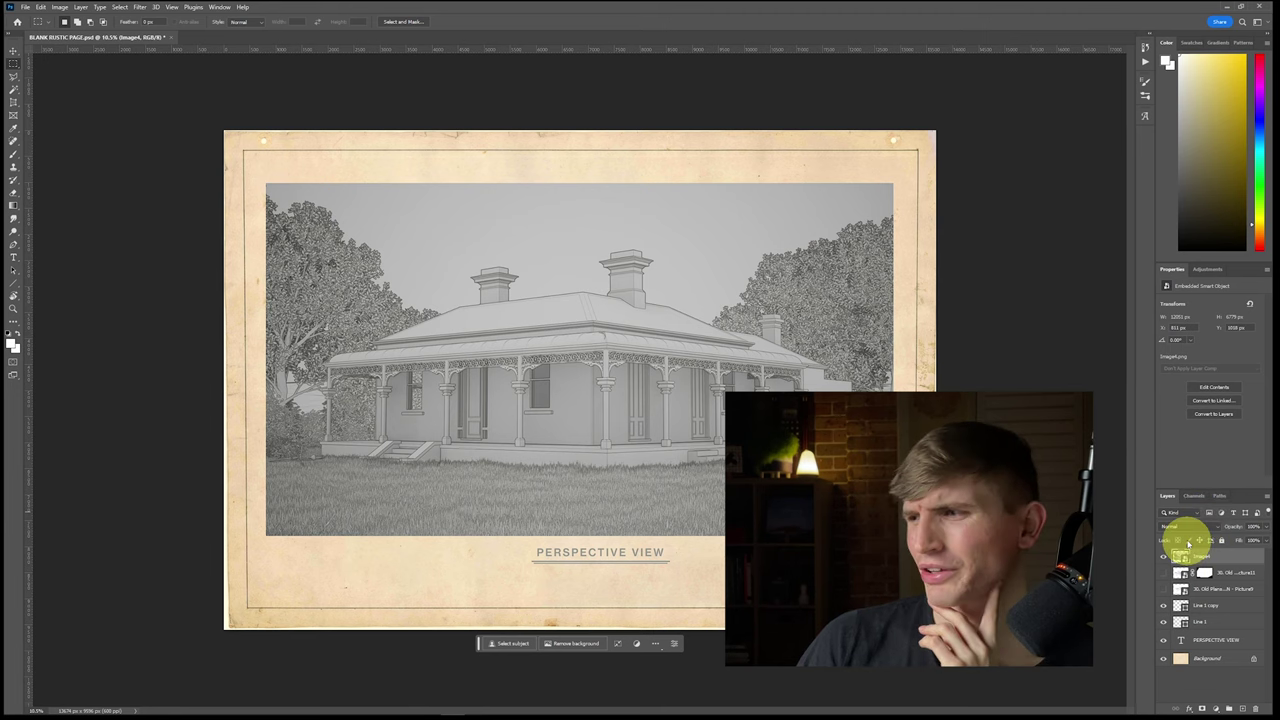
# Step: Set the Image4 layer's blend mode to Linear Burn, and select the Line 1 layer
pyautogui.click(1197, 527)
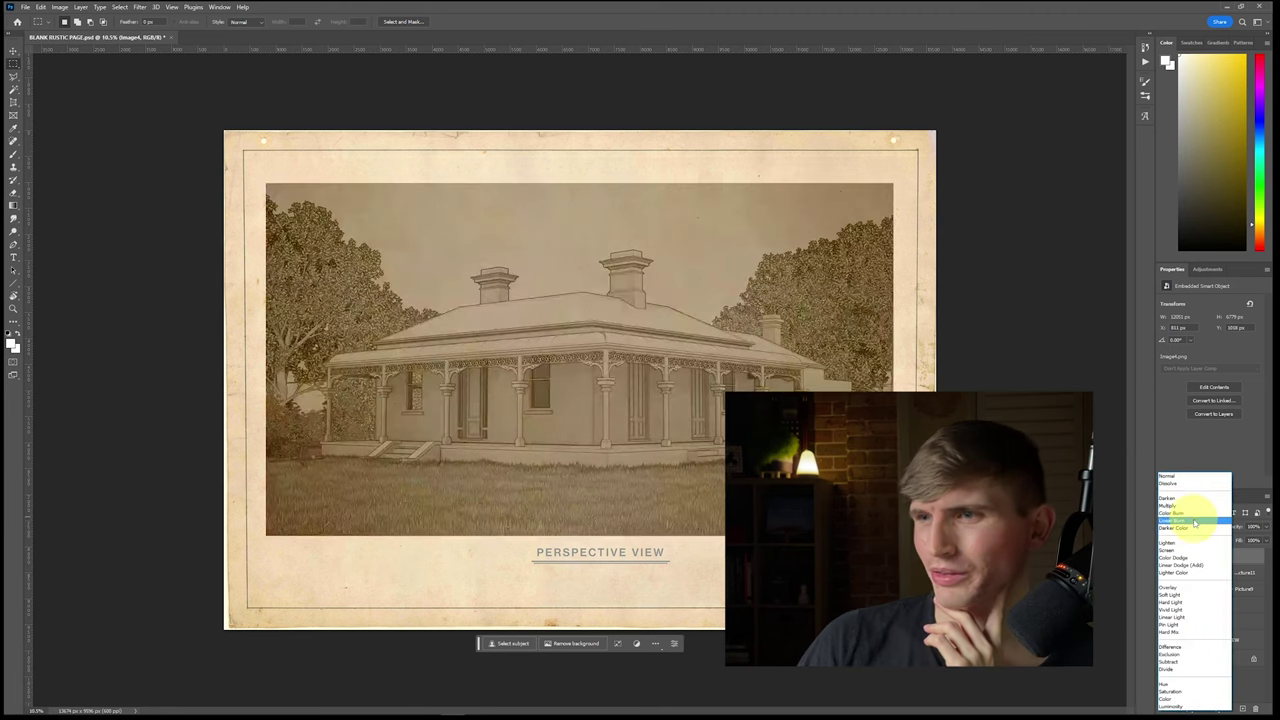
pyautogui.click(1193, 521)
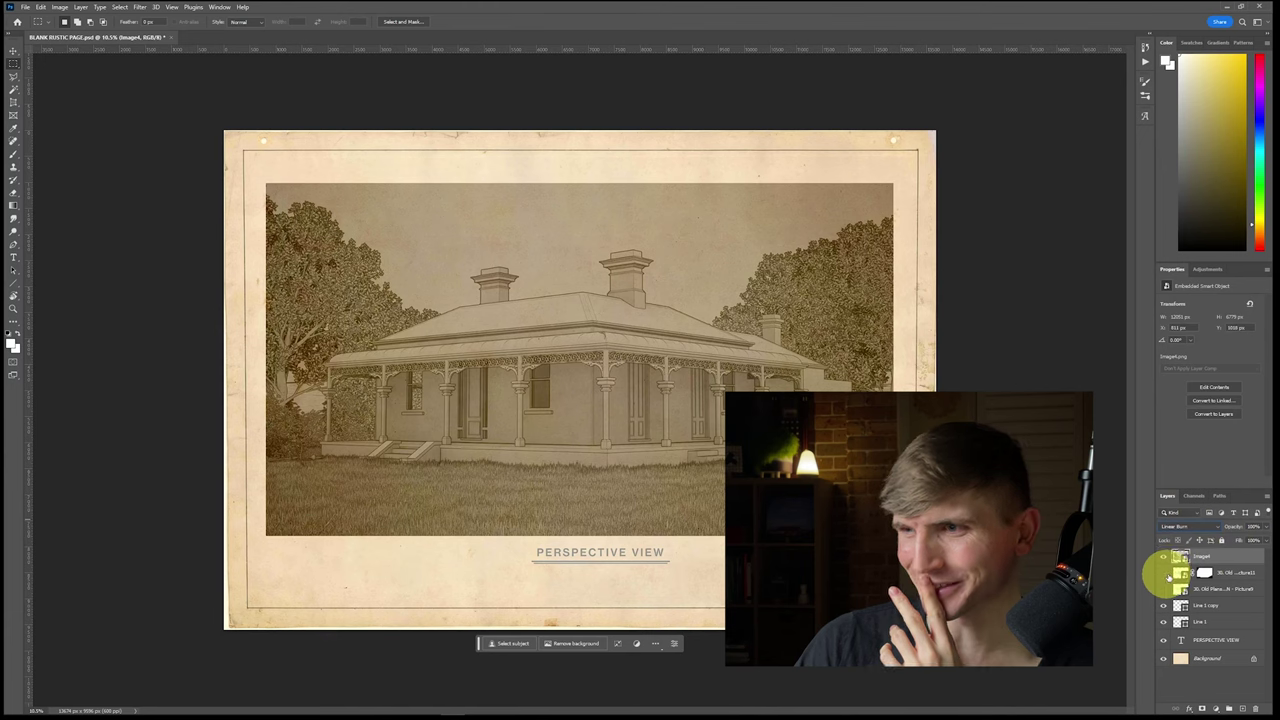
pyautogui.click(1212, 617)
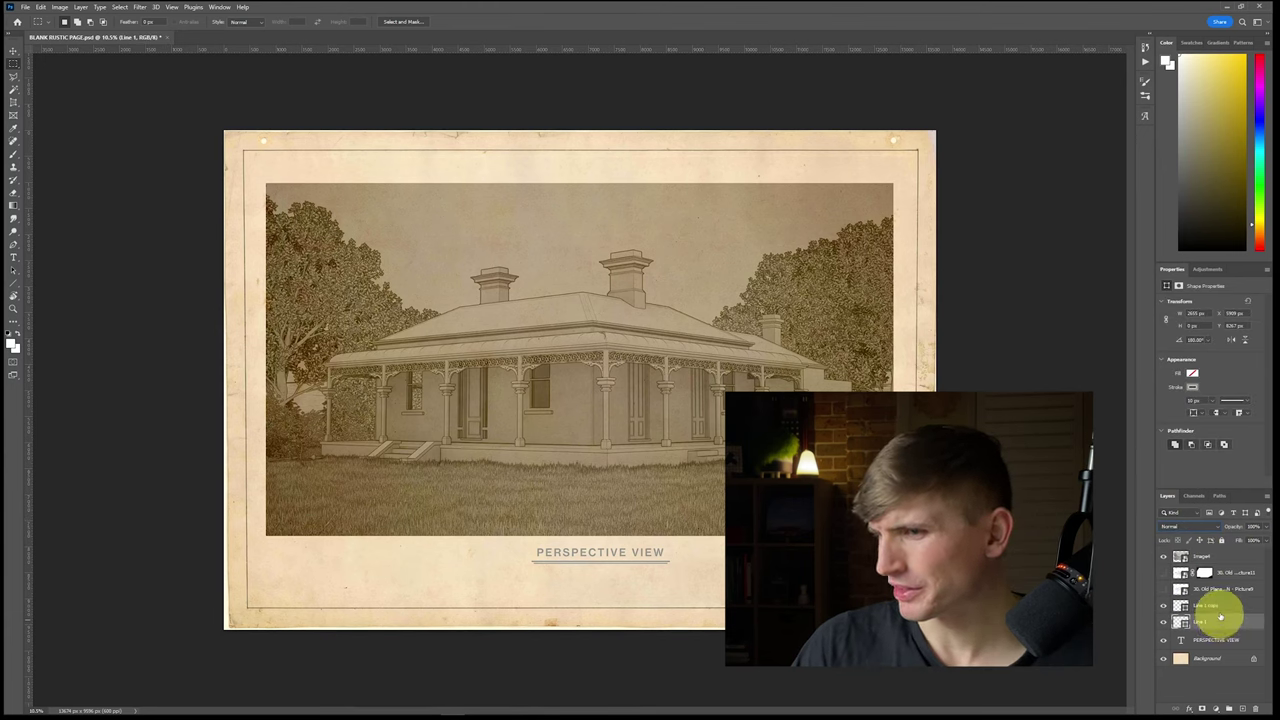
# Step: Set the PERSPECTIVE VIEW title and both underline layers, Line 1 and Line 1 copy, to the Difference blend mode
pyautogui.click(1220, 606)
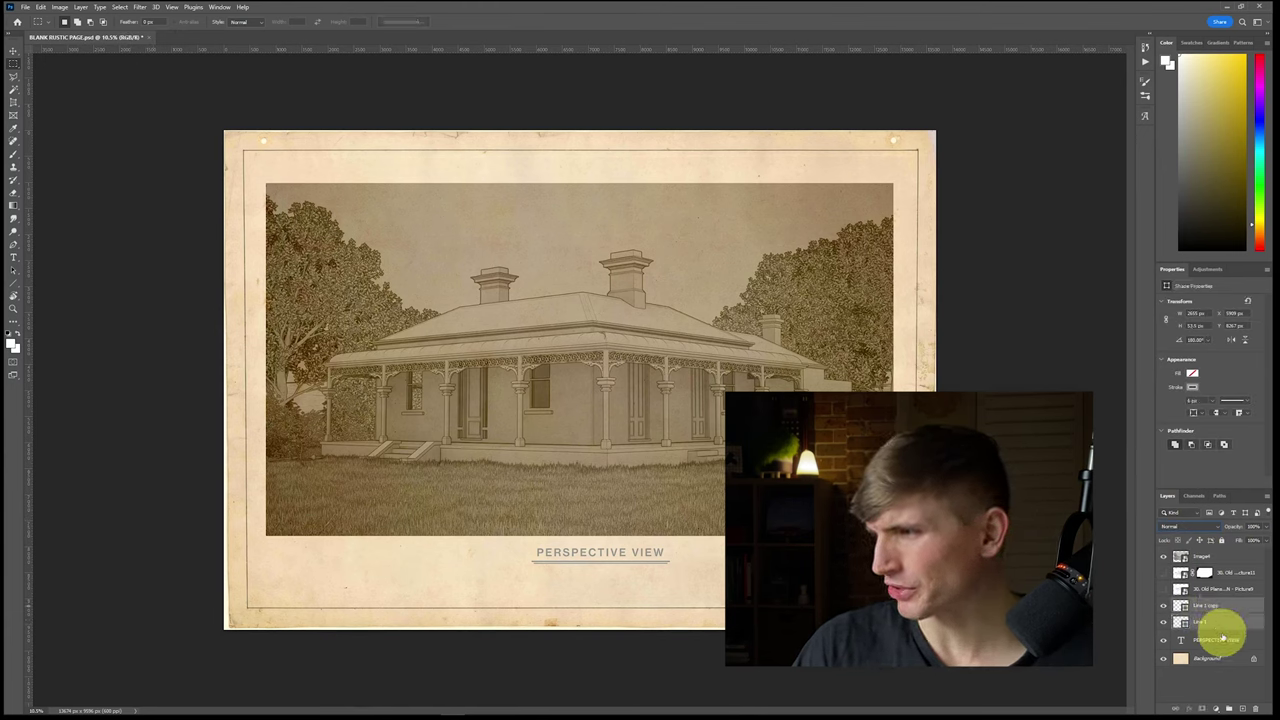
pyautogui.keyDown('shift'); pyautogui.click(1222, 640); pyautogui.keyUp('shift')
pyautogui.click(1190, 526)
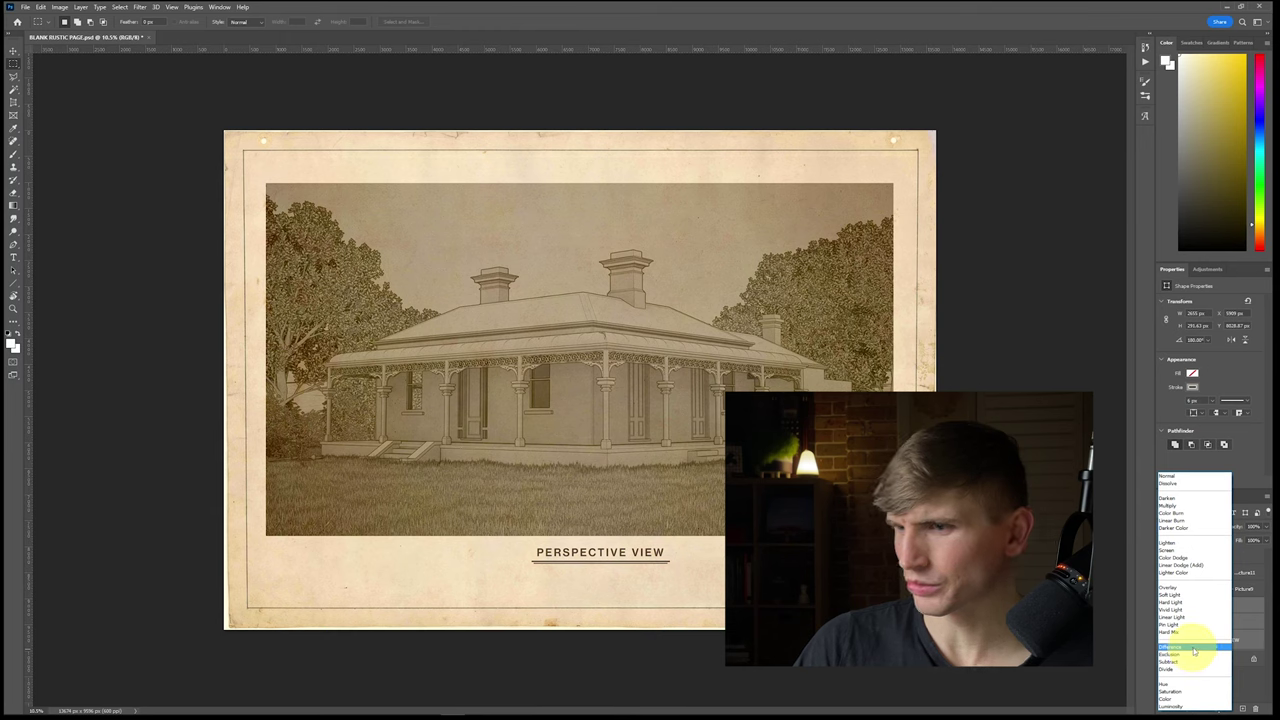
pyautogui.click(1194, 651)
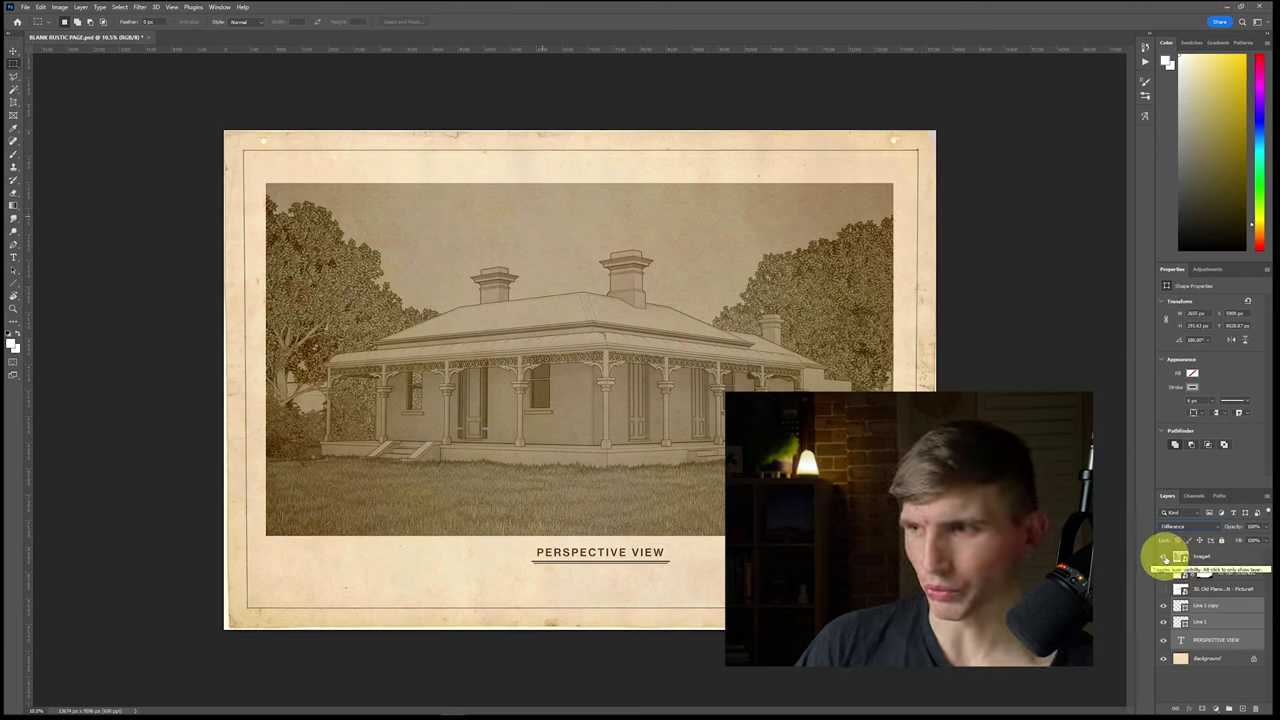
# Step: Hide Image4 and place Image12 at about 77% scale above the PERSPECTIVE VIEW title
pyautogui.click(1163, 557)
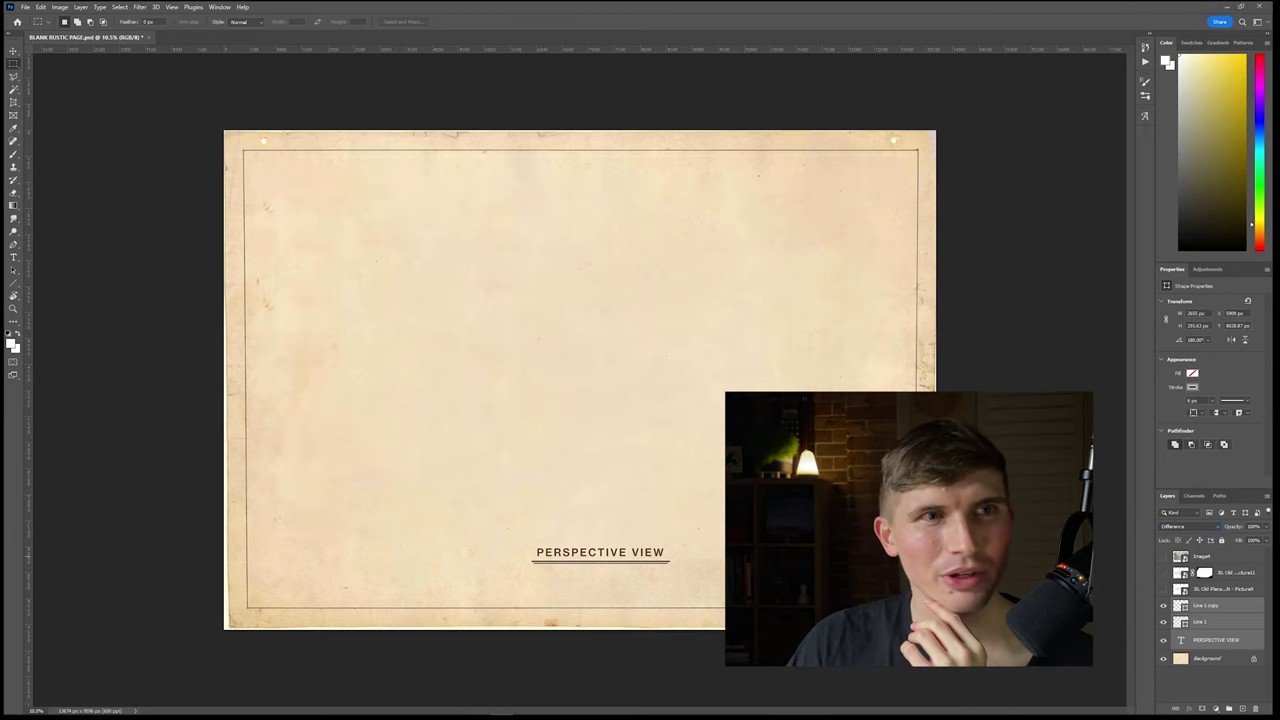
pyautogui.moveTo(2, 230); pyautogui.dragTo(494, 305)
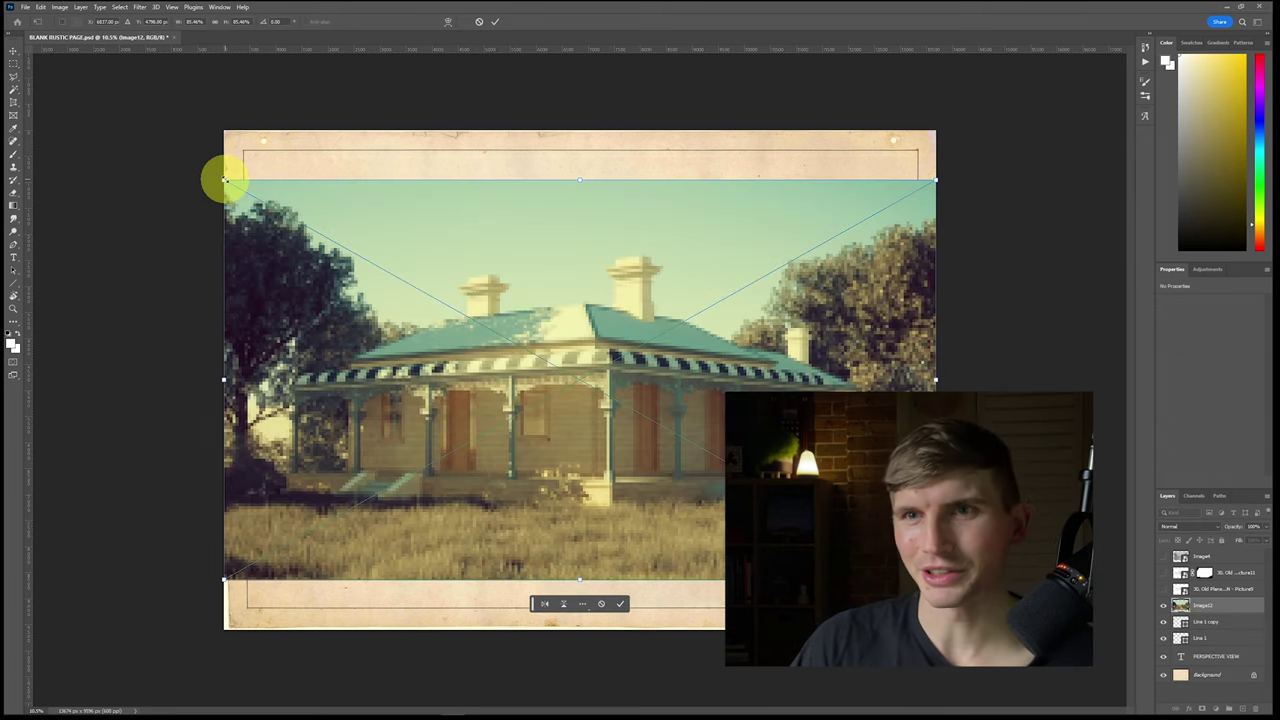
pyautogui.moveTo(223, 179); pyautogui.dragTo(346, 204)
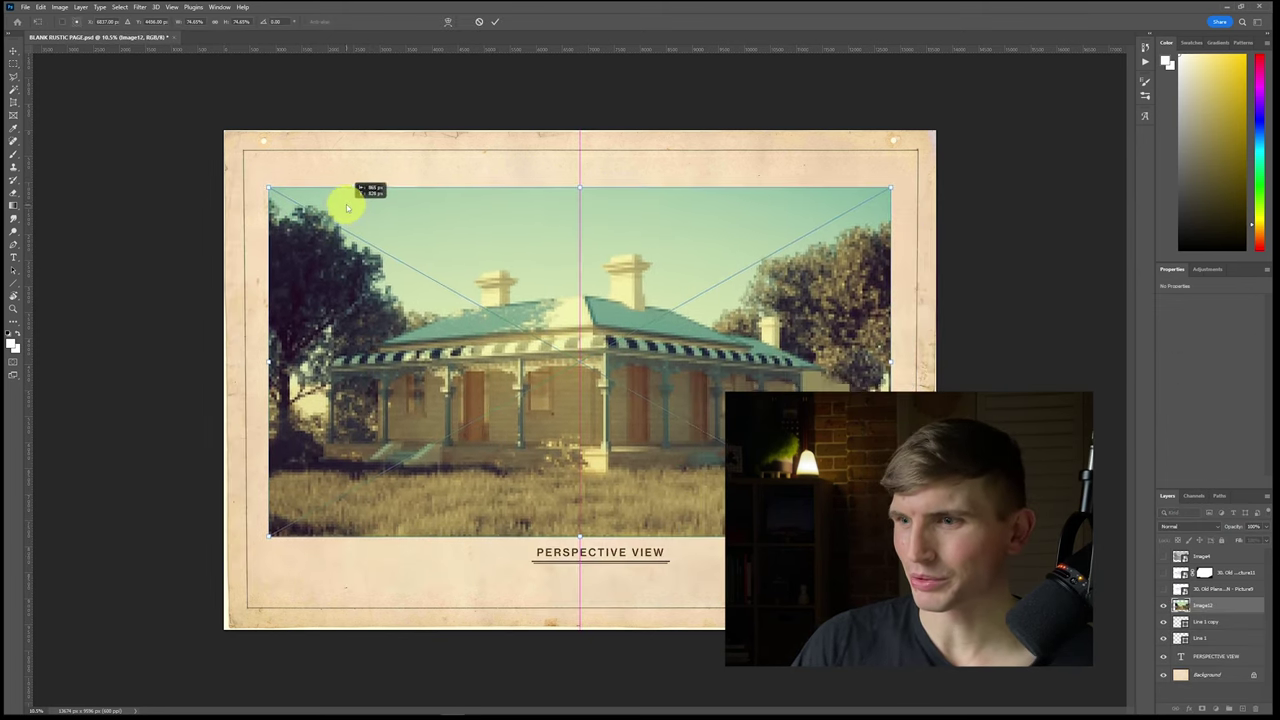
pyautogui.moveTo(269, 184); pyautogui.dragTo(252, 175)
pyautogui.moveTo(298, 190); pyautogui.dragTo(302, 190)
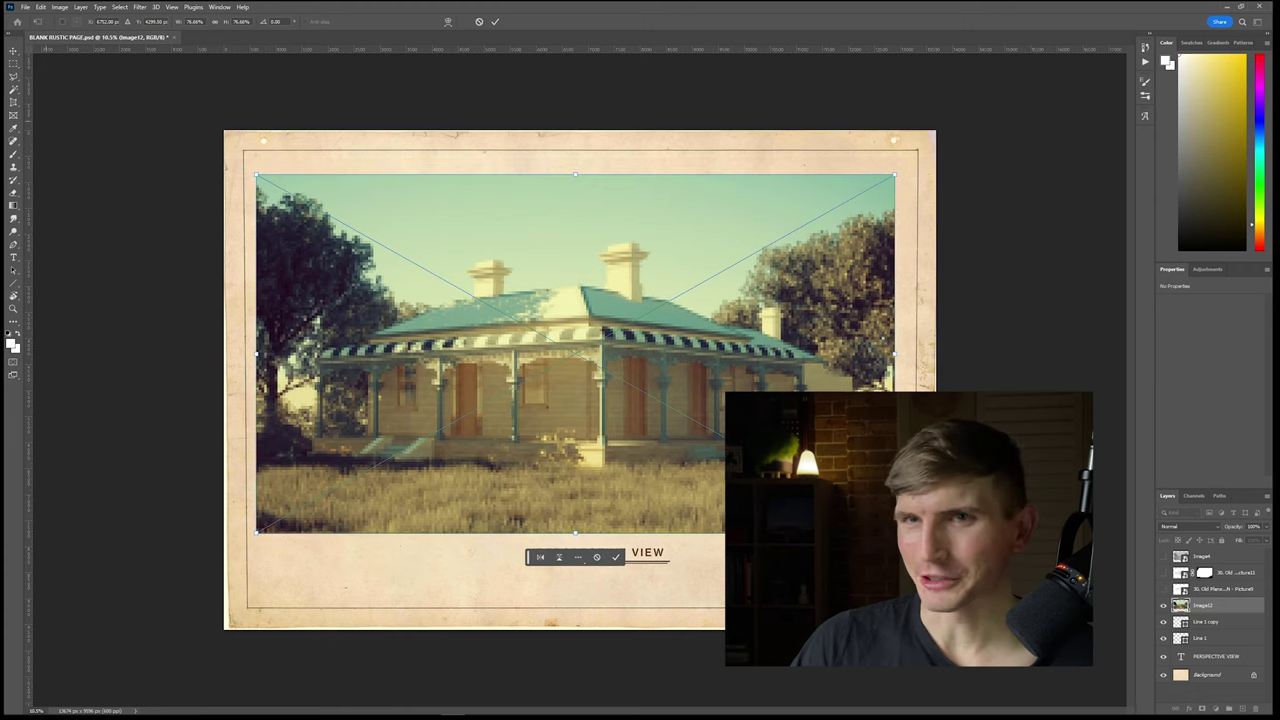
pyautogui.click(14, 64)
pyautogui.press('Return')
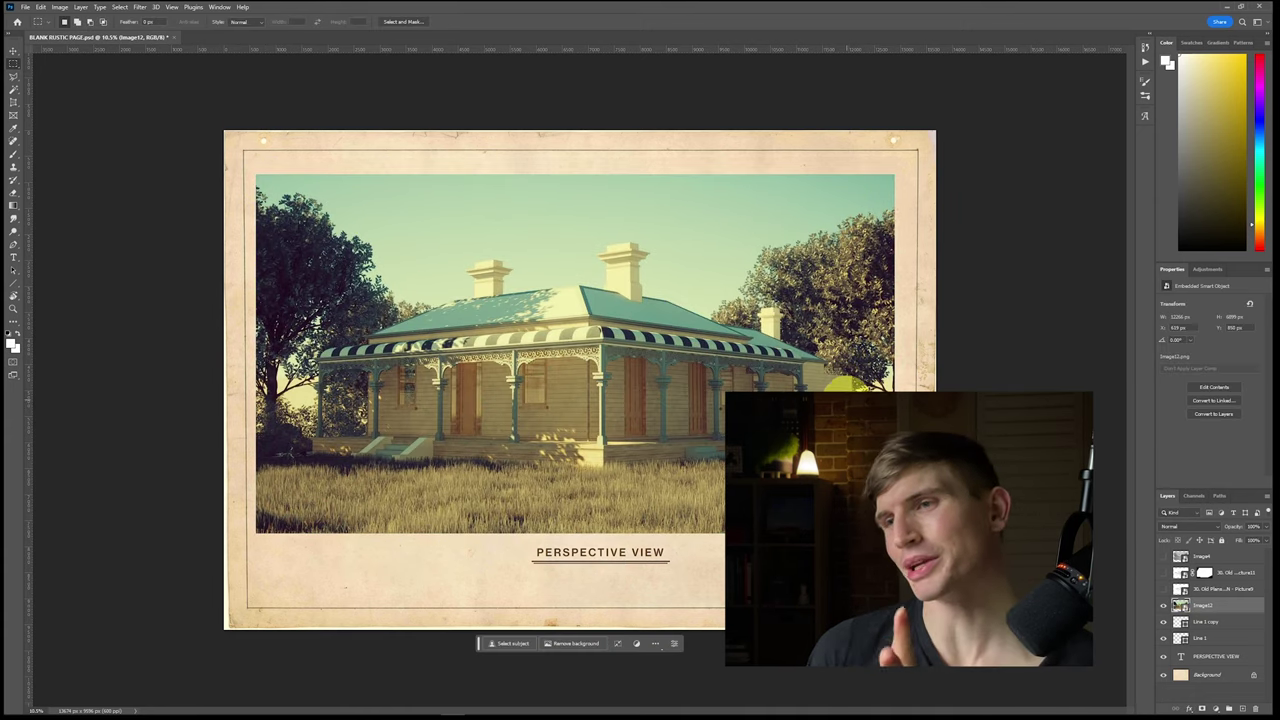
# Step: Try Luminosity on the Image12 layer, and set its blend mode to Multiply
pyautogui.click(1175, 525)
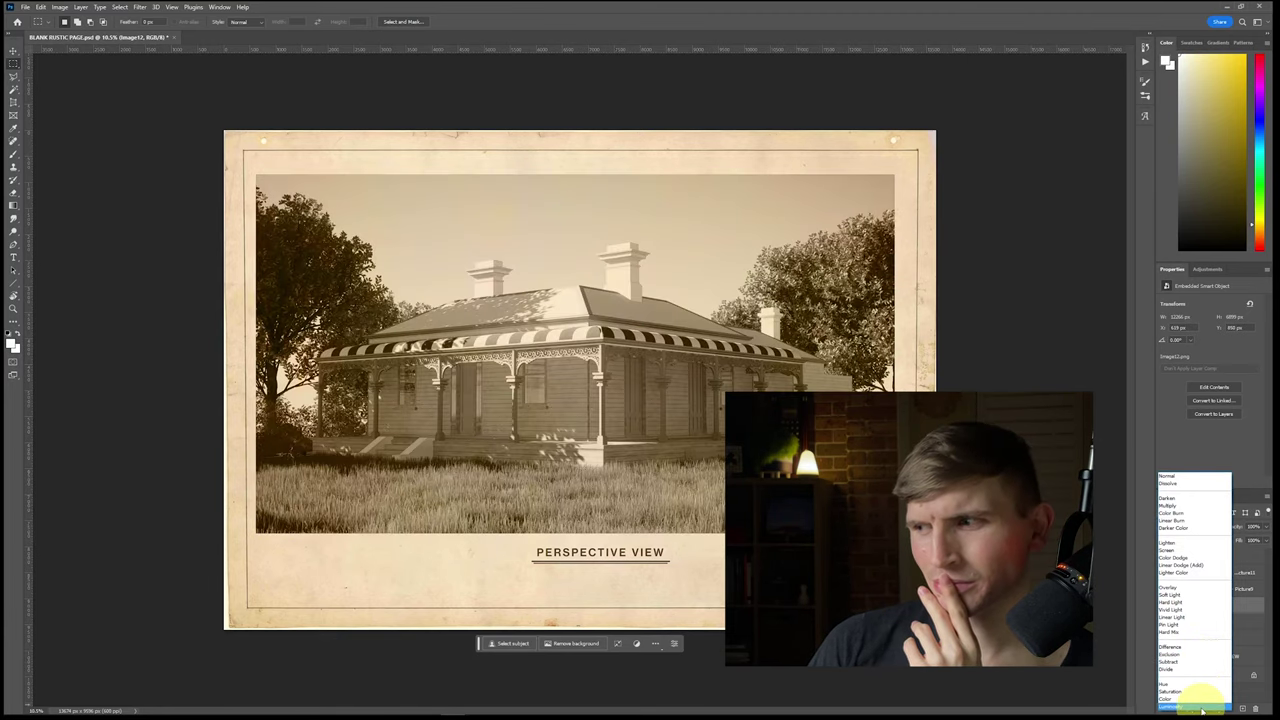
pyautogui.click(1203, 707)
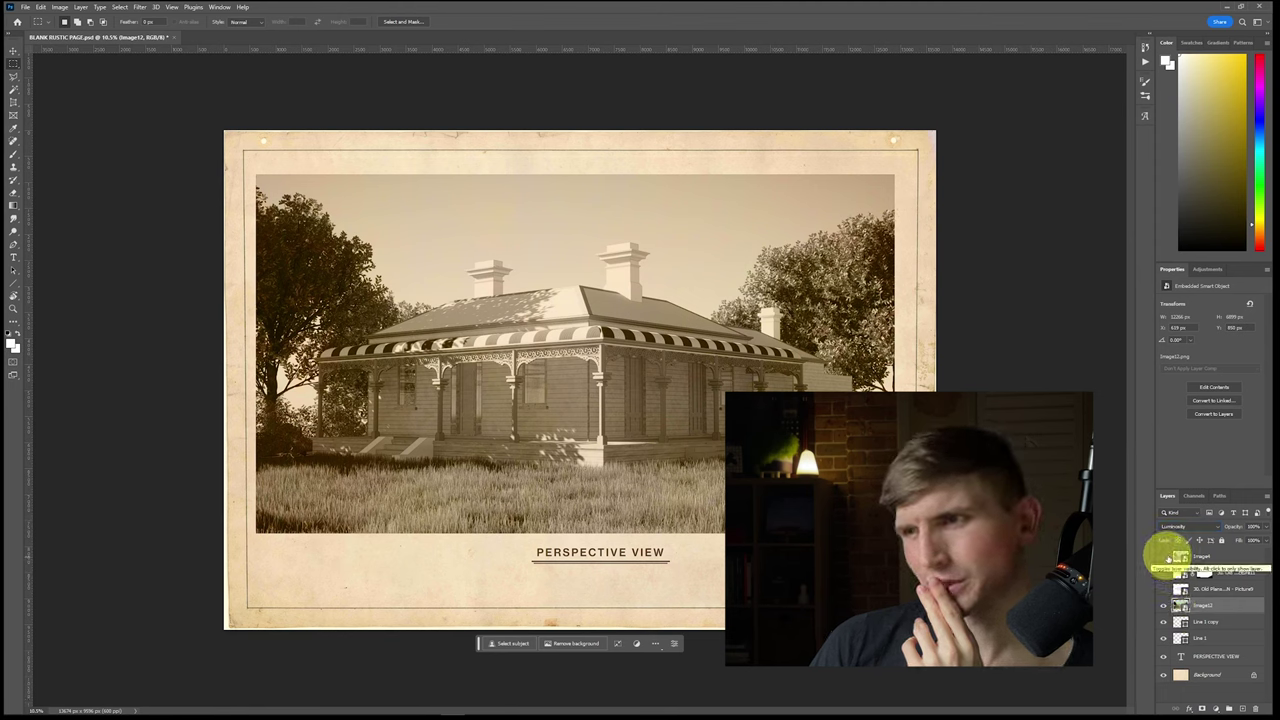
pyautogui.click(1214, 525)
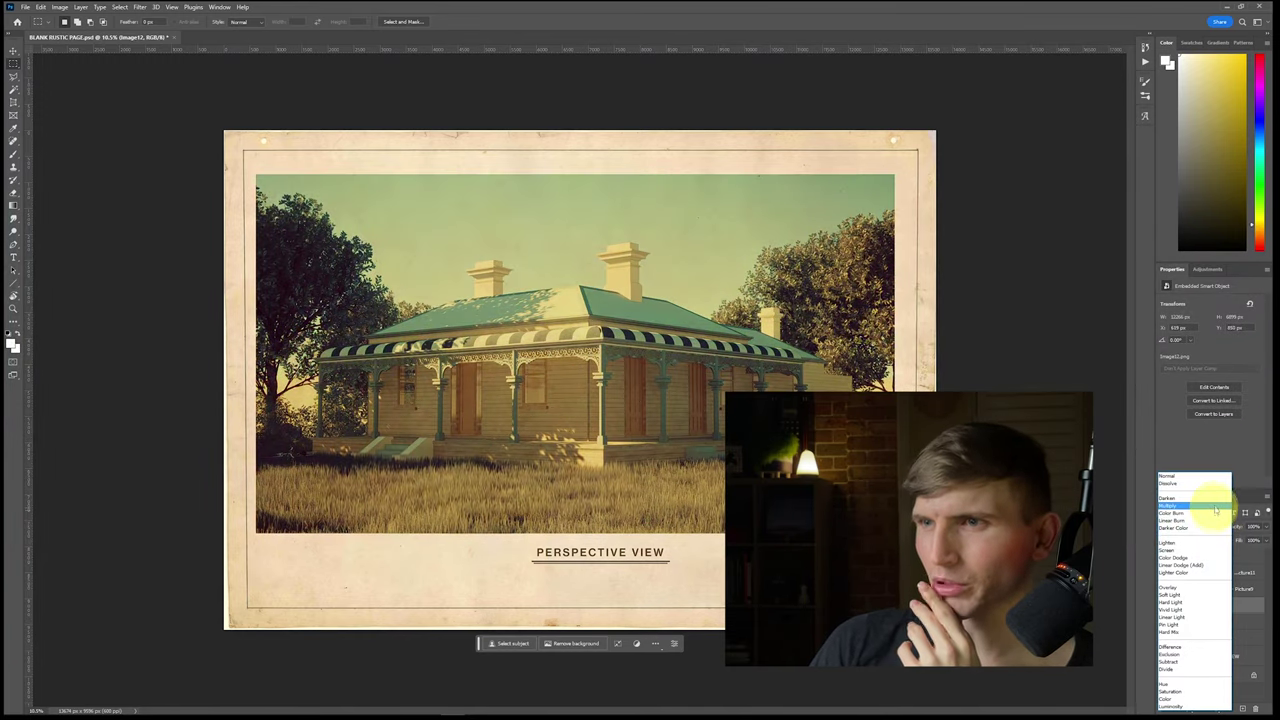
pyautogui.click(1216, 508)
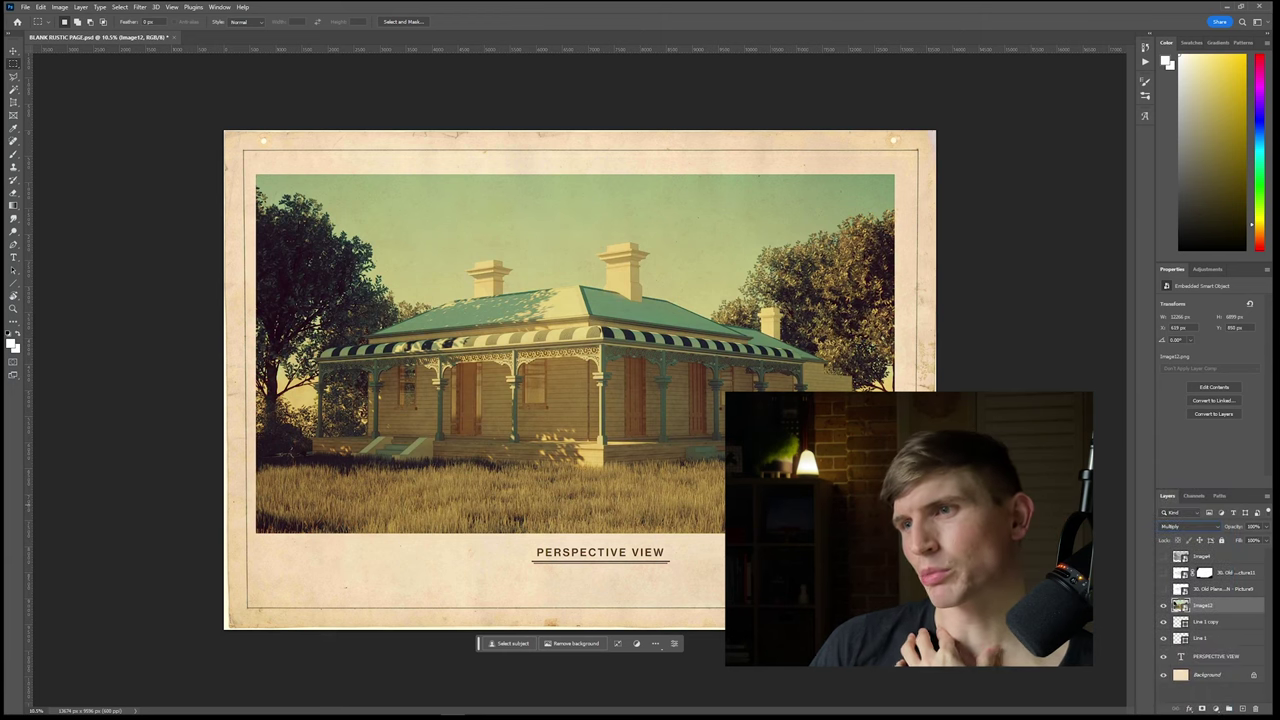
# Step: Hide Image12 and view the line perspective drawing and Image4 in turn, leaving every picture hidden
pyautogui.click(1163, 603)
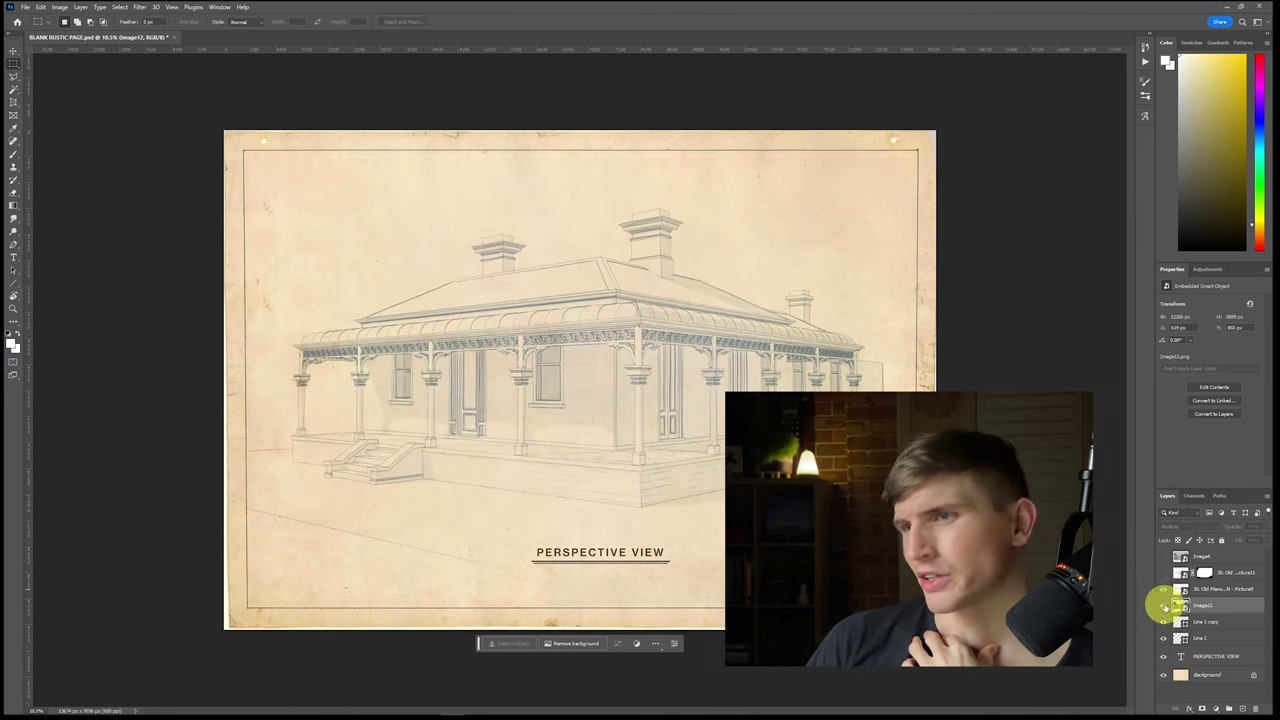
pyautogui.click(1163, 593)
pyautogui.click(1165, 598)
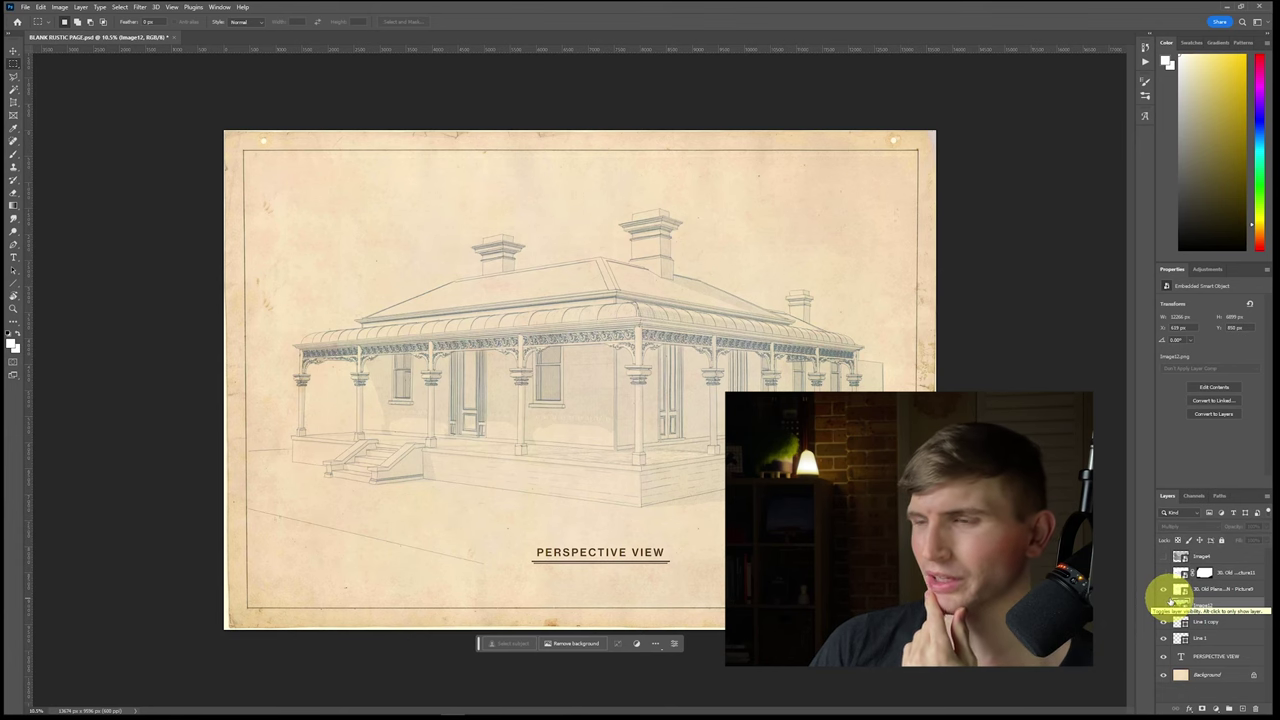
pyautogui.click(1164, 572)
pyautogui.click(1163, 558)
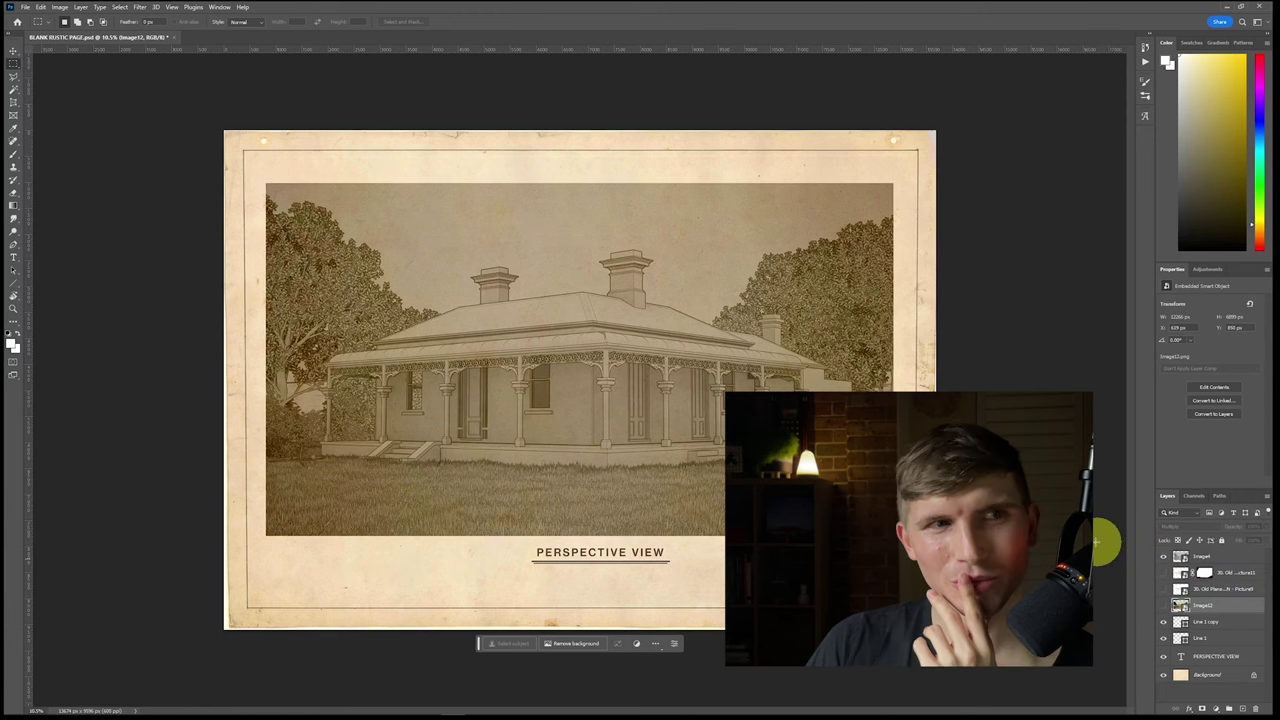
pyautogui.click(1164, 556)
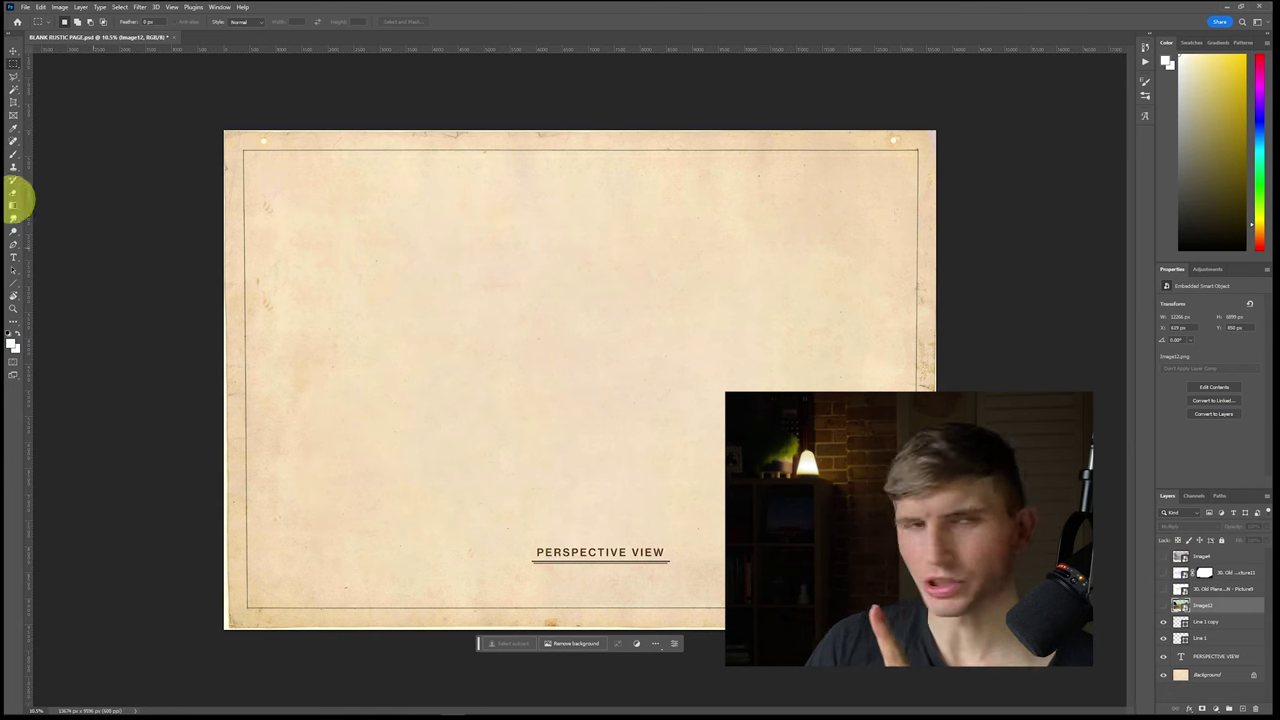
# Step: Place Image3 at about 77% scale above the PERSPECTIVE VIEW title
pyautogui.moveTo(2, 310); pyautogui.dragTo(569, 331)
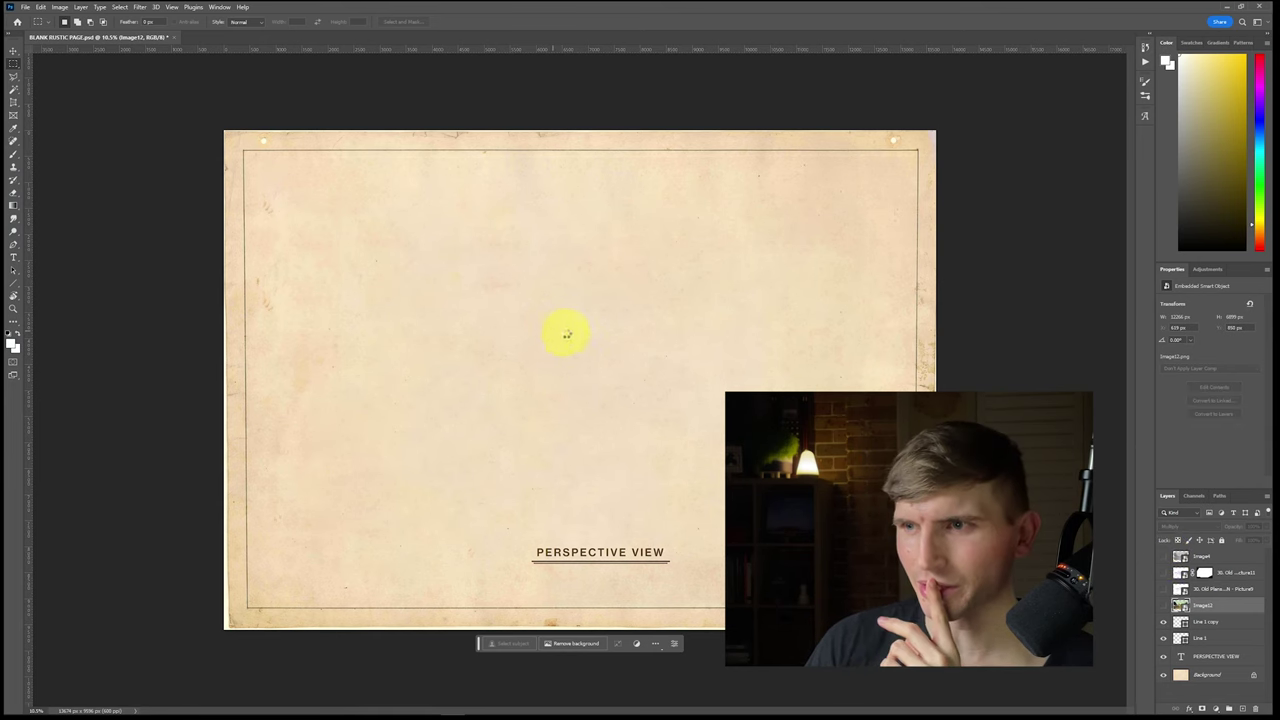
pyautogui.moveTo(930, 184); pyautogui.dragTo(809, 249)
pyautogui.moveTo(763, 306); pyautogui.dragTo(789, 288)
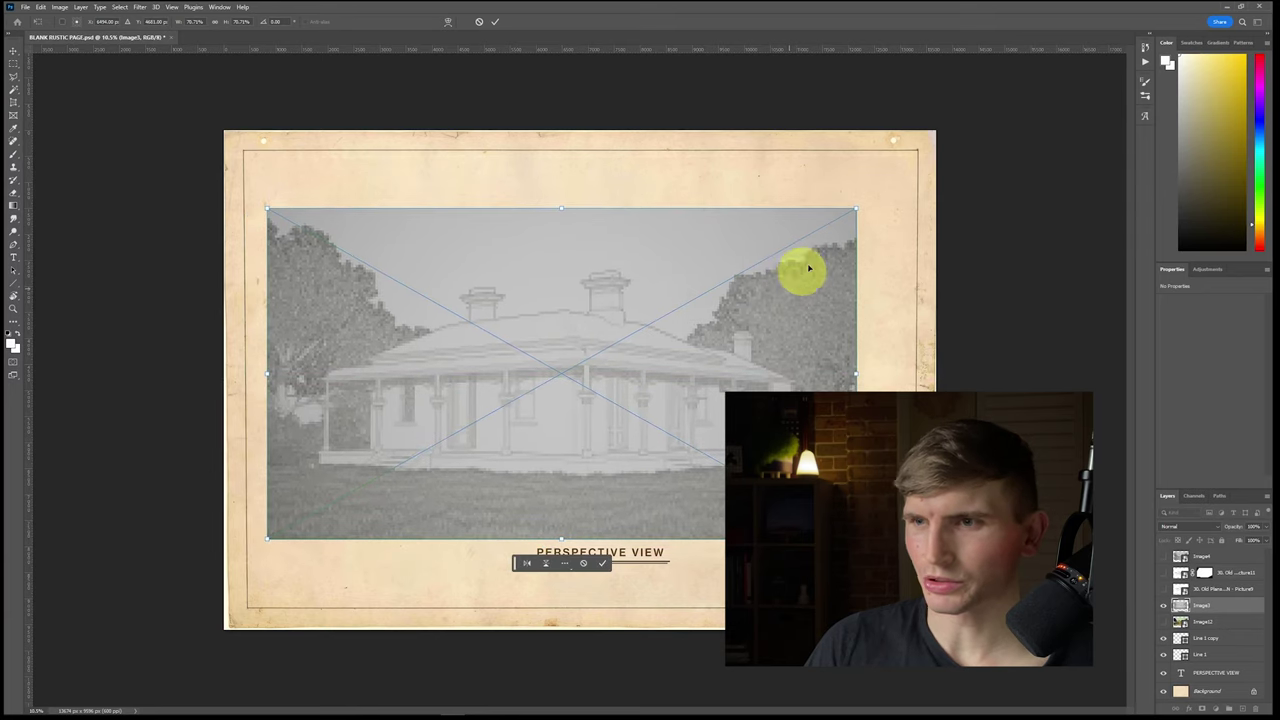
pyautogui.moveTo(856, 204); pyautogui.dragTo(907, 174)
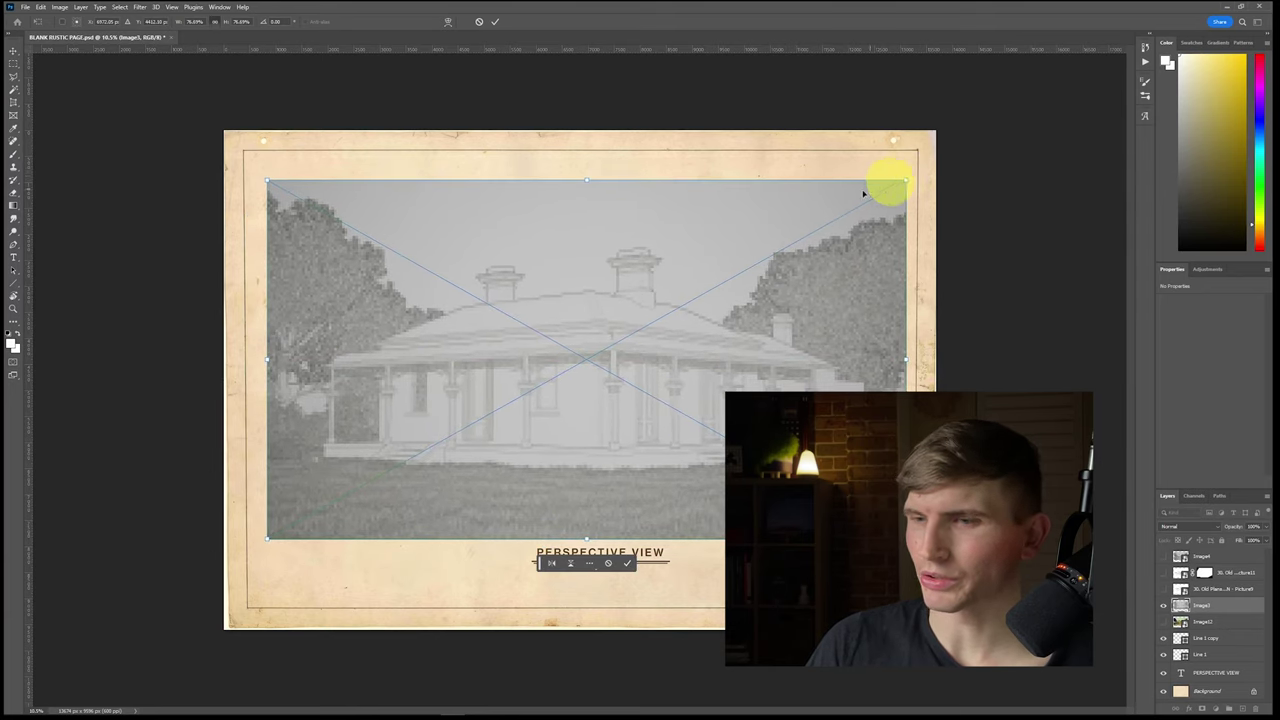
pyautogui.click(20, 64)
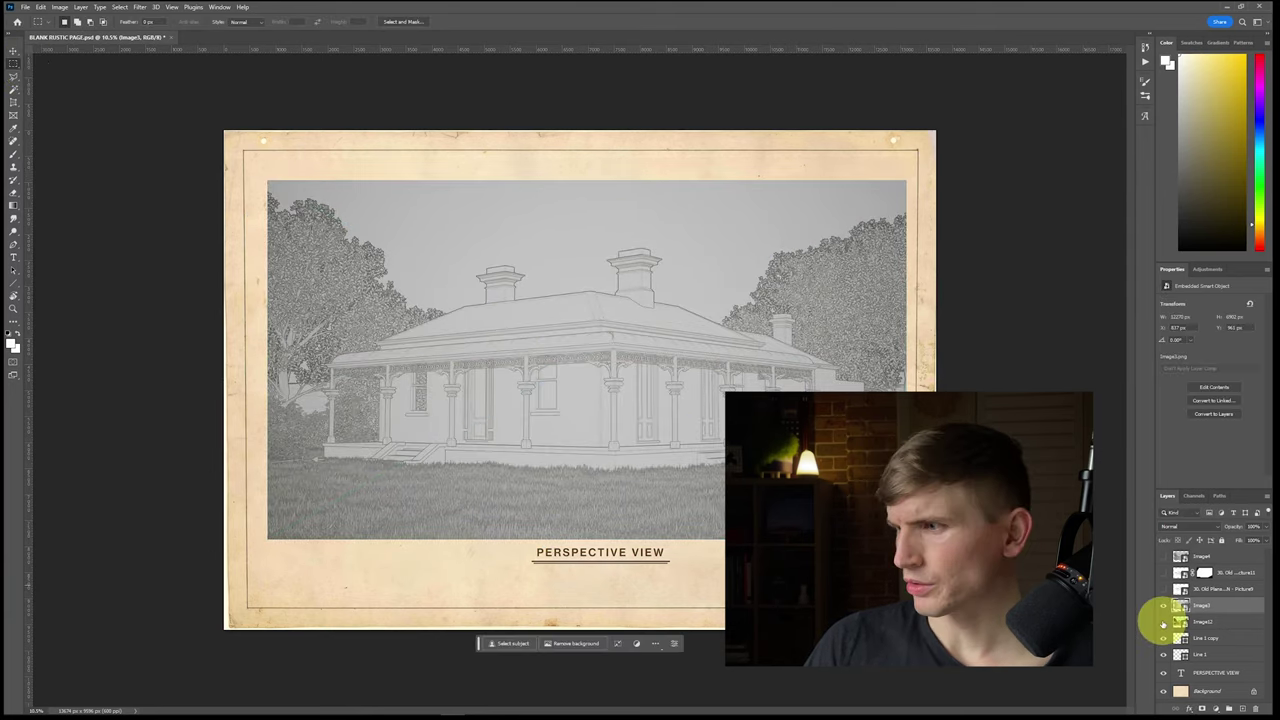
# Step: Compare Image3, Image12 and Image4 on the page by toggling the visibility of their layers
pyautogui.click(1163, 622)
pyautogui.click(1163, 606)
pyautogui.click(1163, 606)
pyautogui.click(1164, 607)
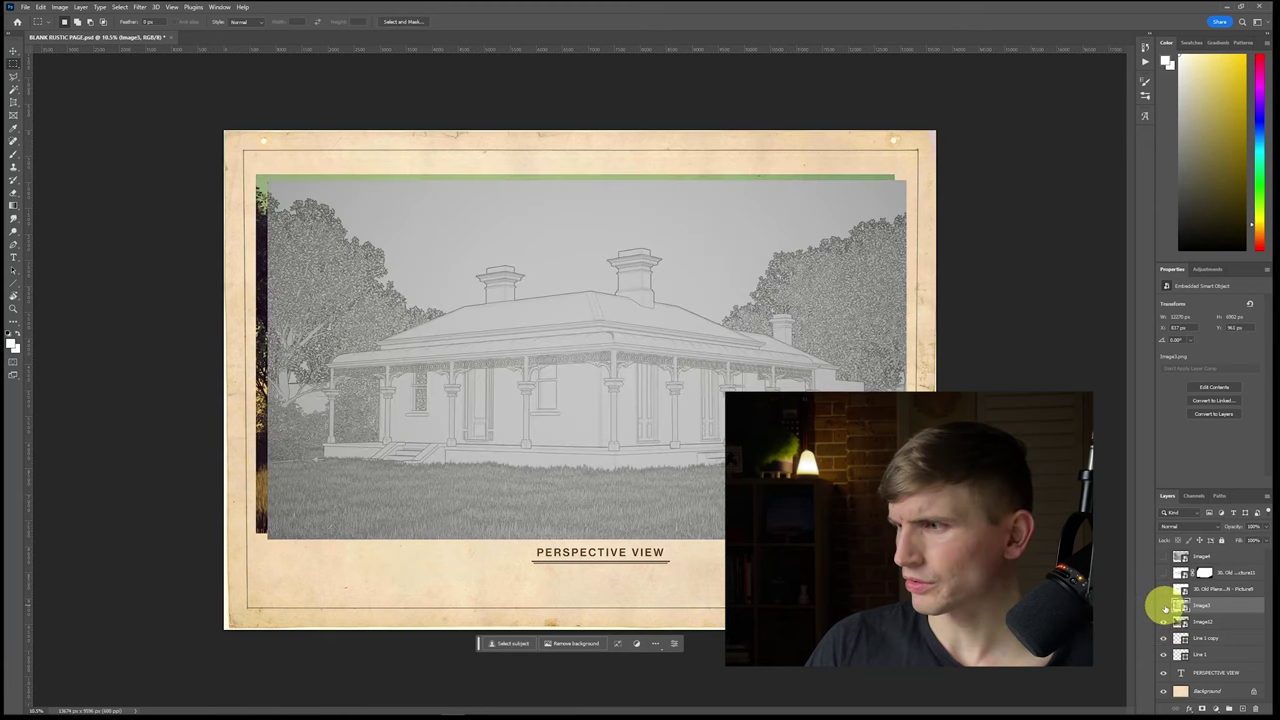
pyautogui.click(1163, 591)
pyautogui.click(1163, 590)
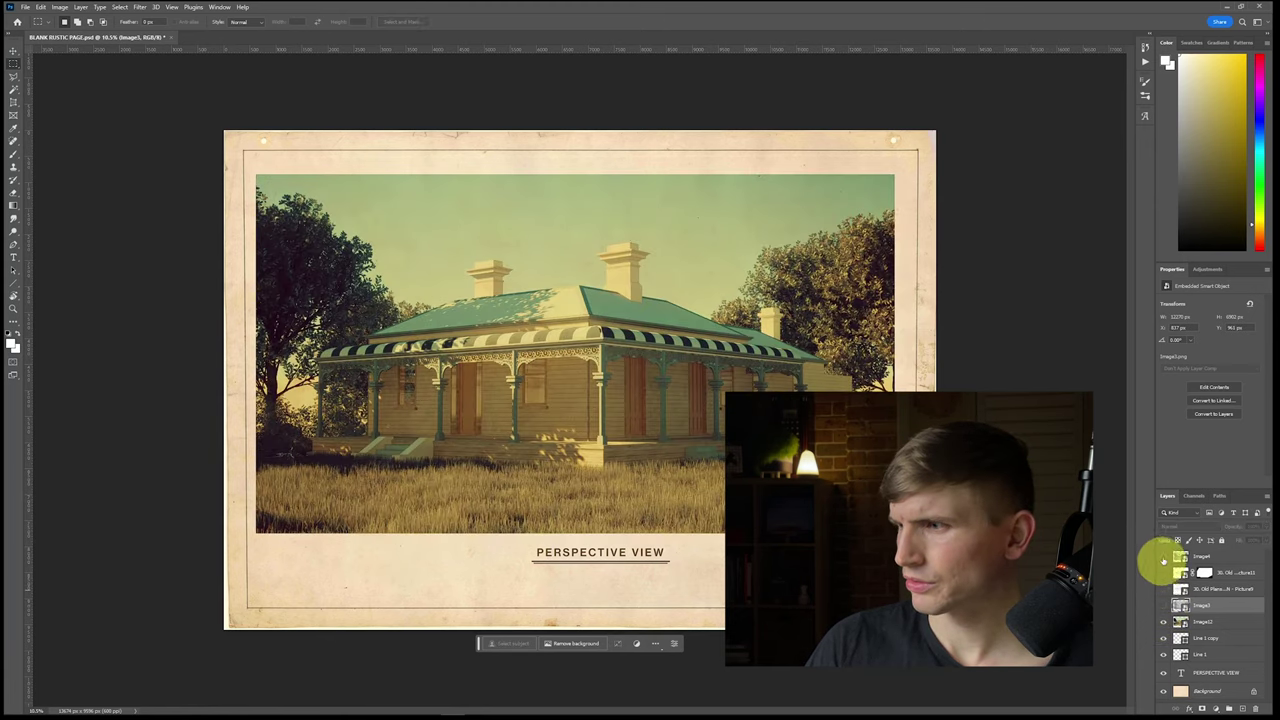
pyautogui.click(1163, 619)
pyautogui.click(1163, 556)
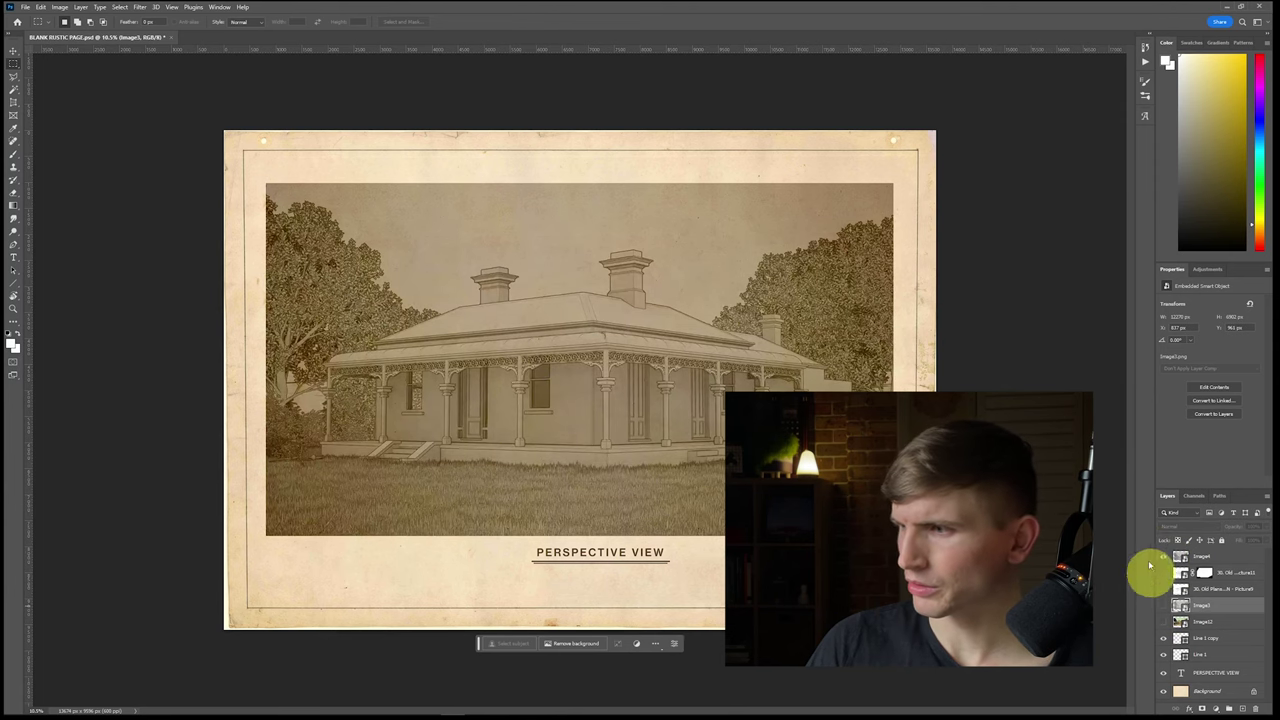
# Step: Show Image3 instead of Image4 and set its blend mode to Linear Burn
pyautogui.click(1163, 557)
pyautogui.click(1163, 607)
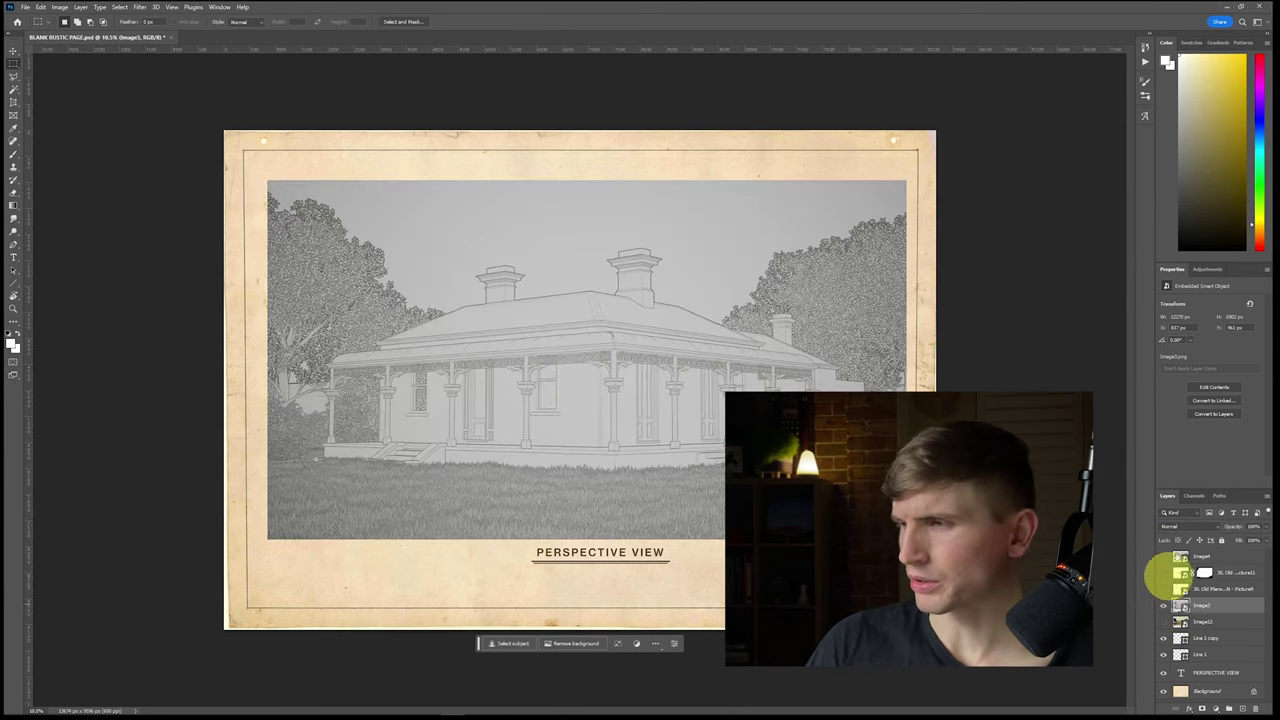
pyautogui.click(1196, 527)
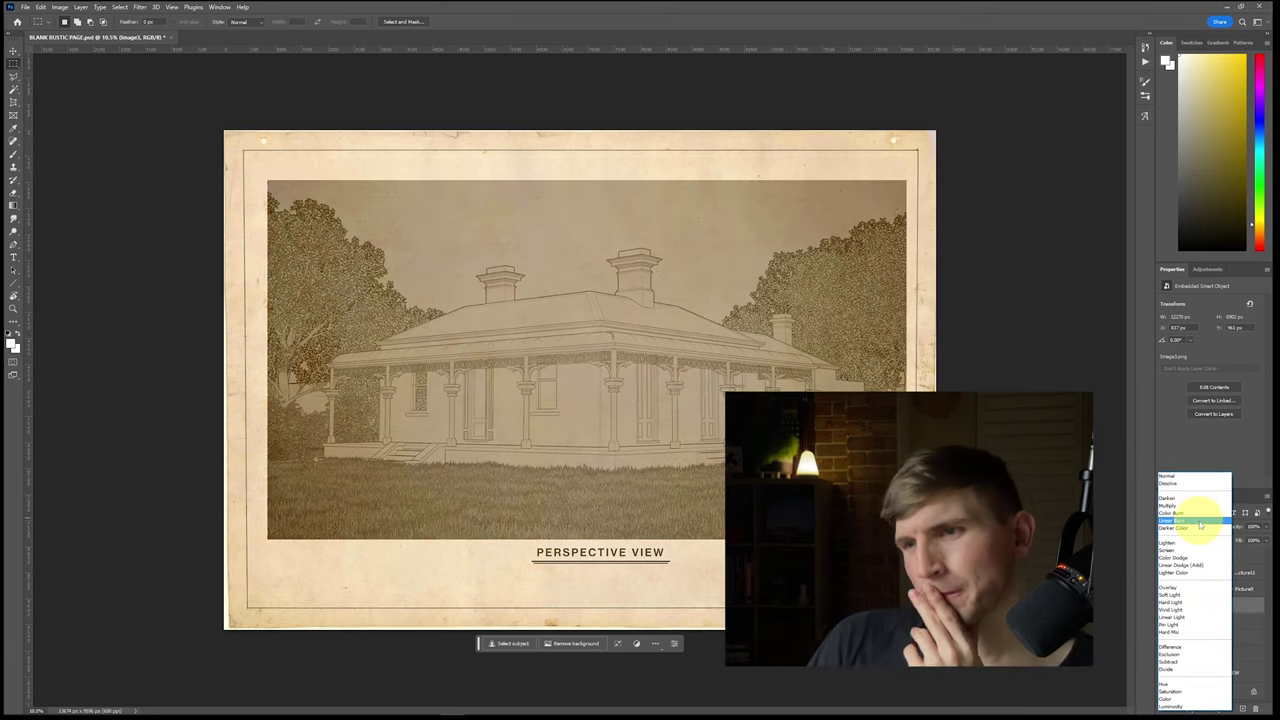
pyautogui.click(1198, 521)
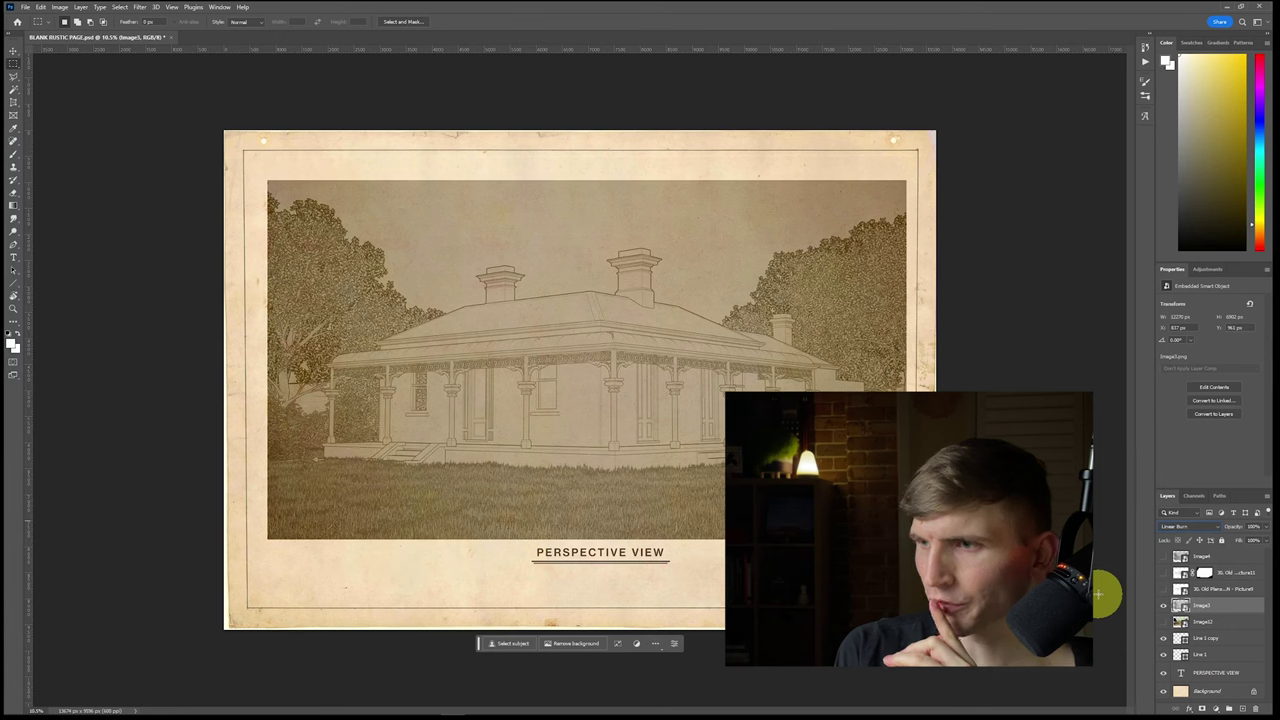
# Step: Hide Image3 and place Image10 at about 75% scale above the PERSPECTIVE VIEW title
pyautogui.click(1163, 605)
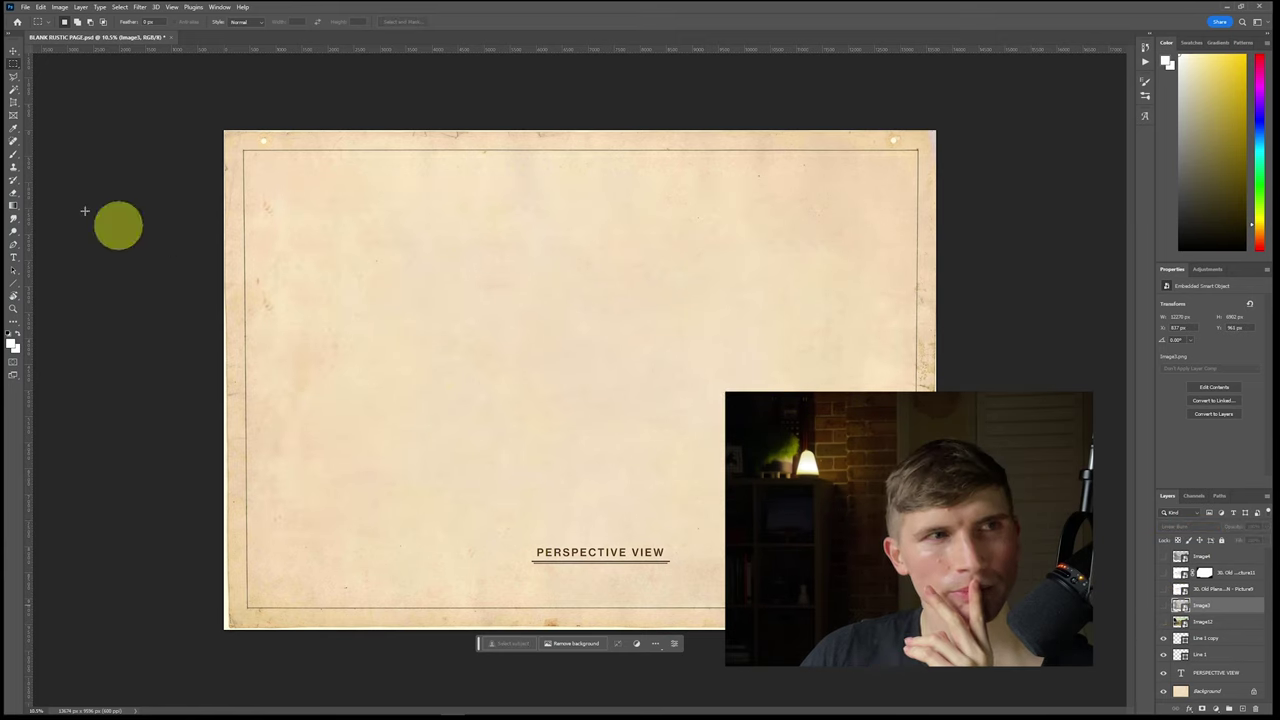
pyautogui.moveTo(758, 376); pyautogui.dragTo(750, 374)
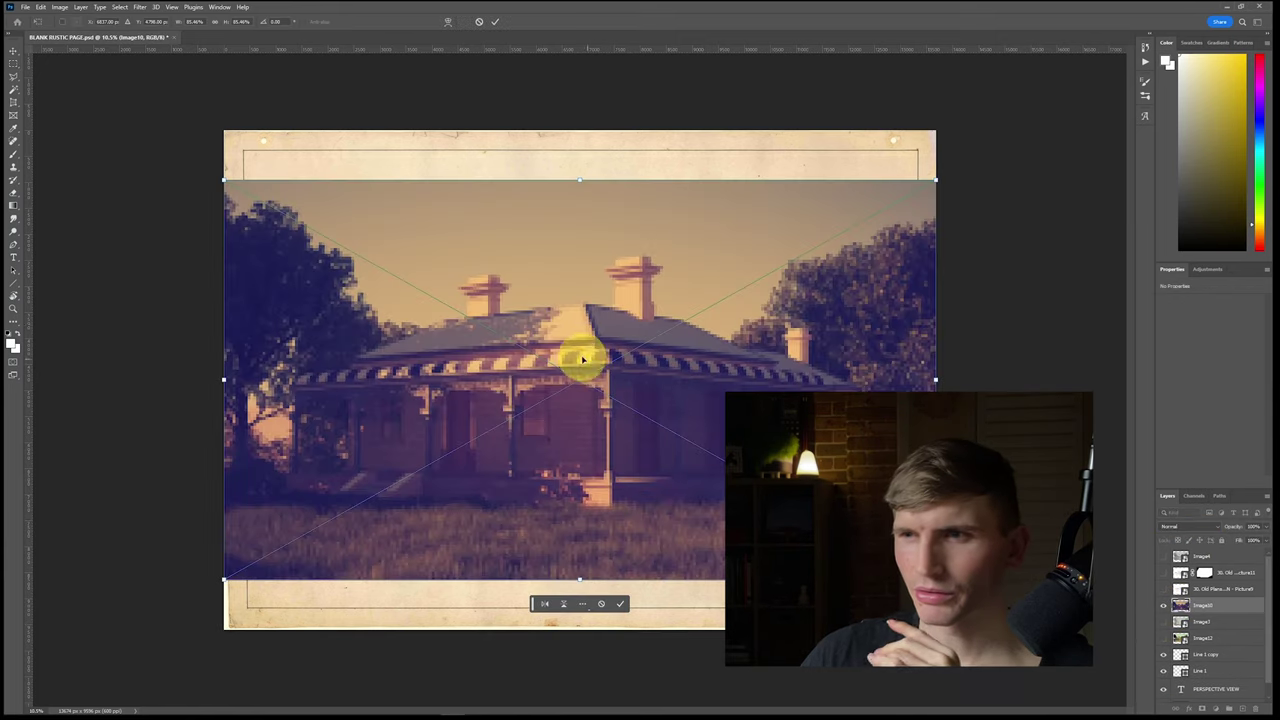
pyautogui.moveTo(936, 181); pyautogui.dragTo(785, 265)
pyautogui.moveTo(719, 323); pyautogui.dragTo(760, 260)
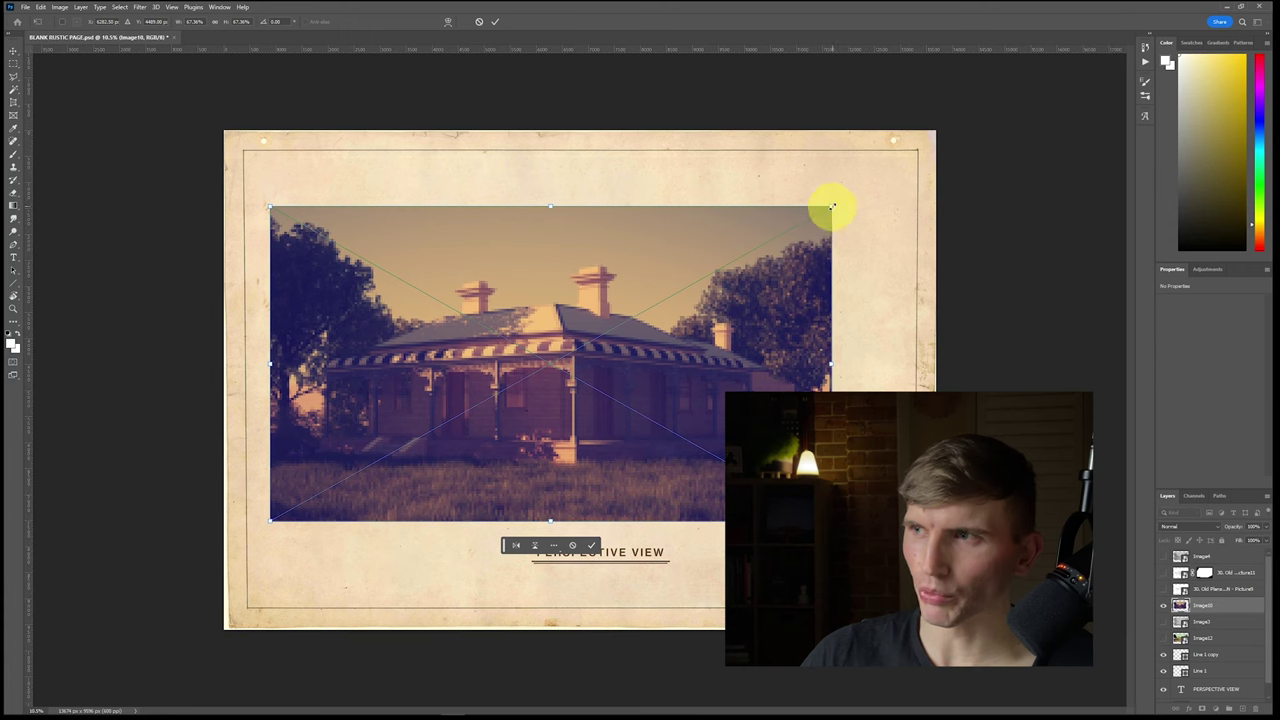
pyautogui.moveTo(832, 207); pyautogui.dragTo(898, 176)
pyautogui.moveTo(826, 237); pyautogui.dragTo(826, 243)
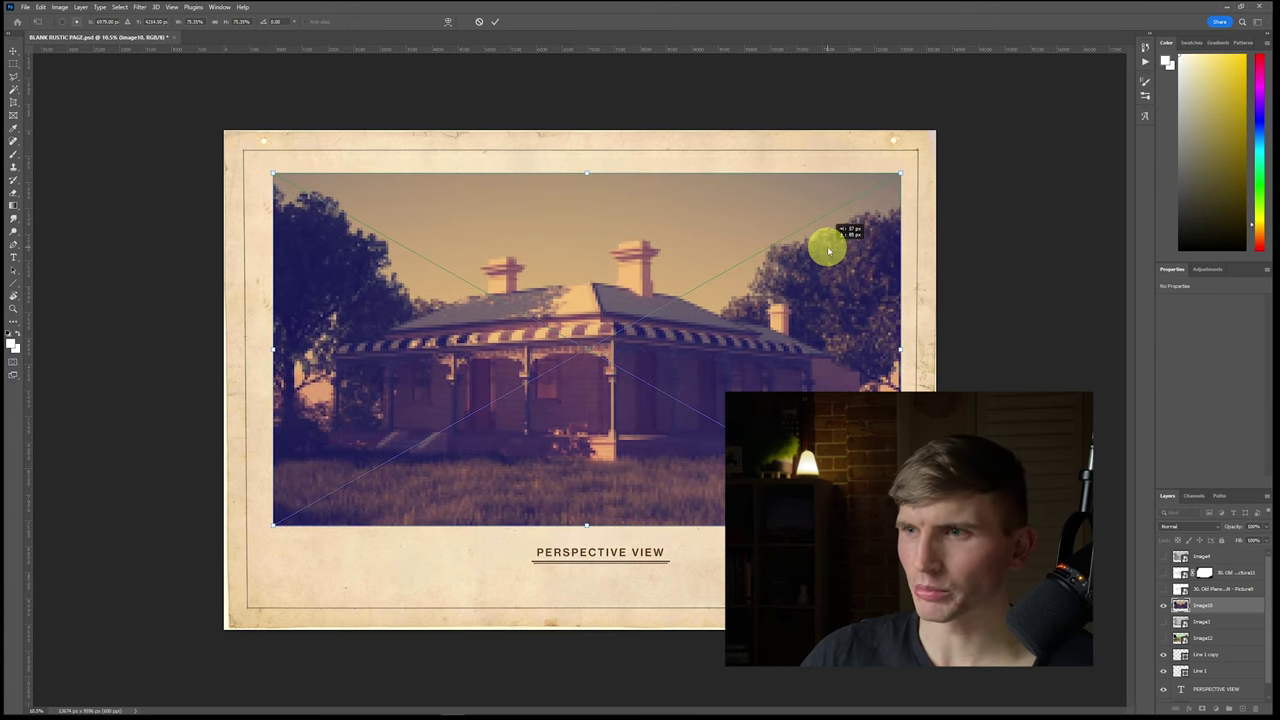
pyautogui.click(12, 64)
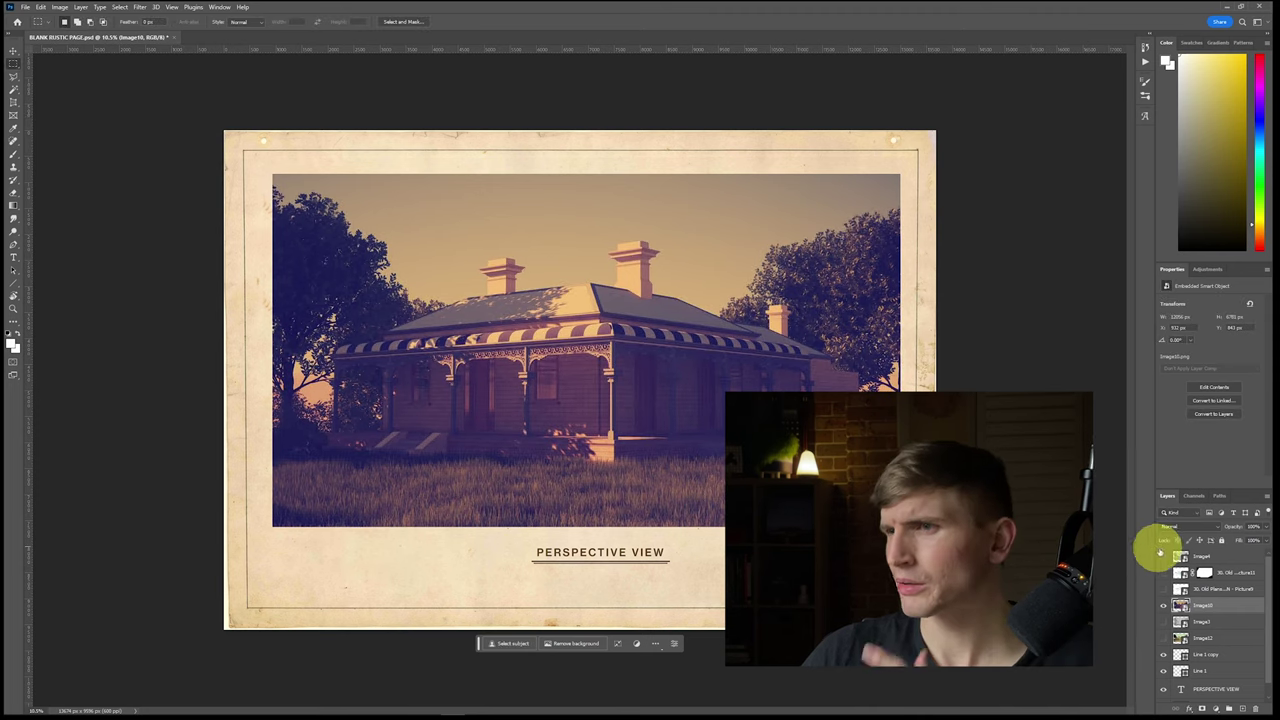
# Step: Set the Image10 layer's blend mode to Multiply, and switch the visible picture to Image12
pyautogui.click(1186, 526)
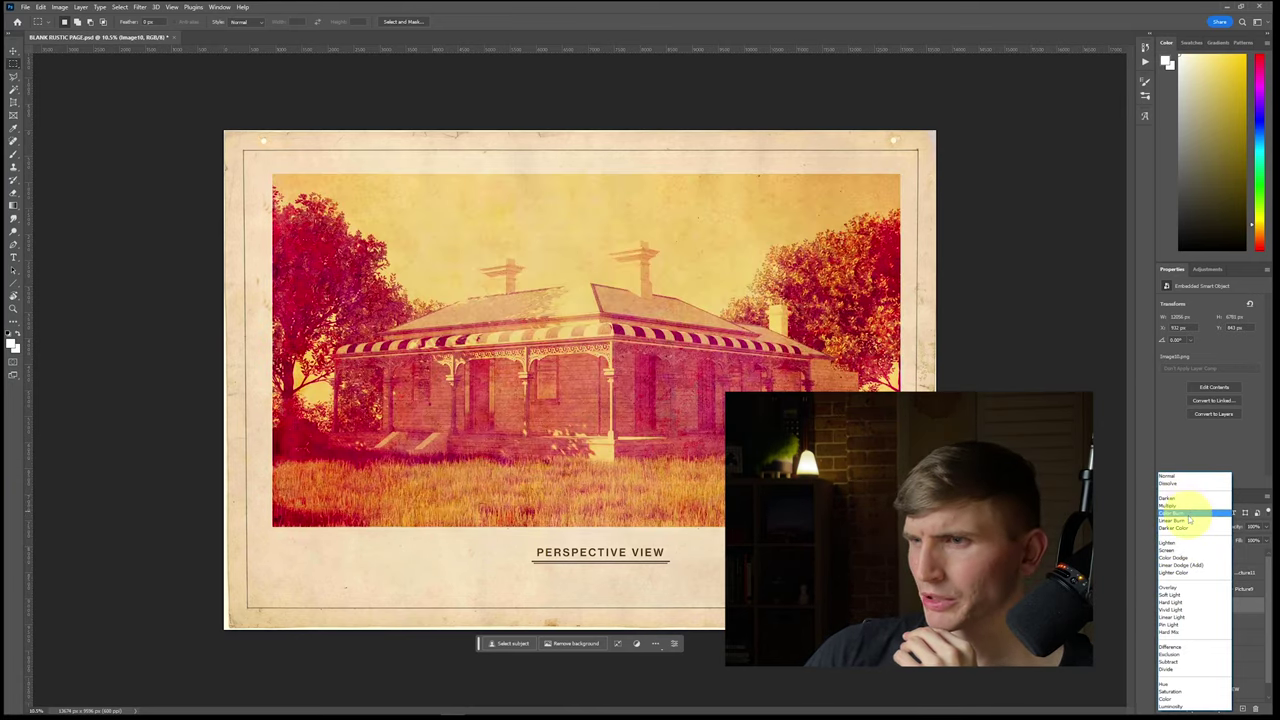
pyautogui.click(1177, 505)
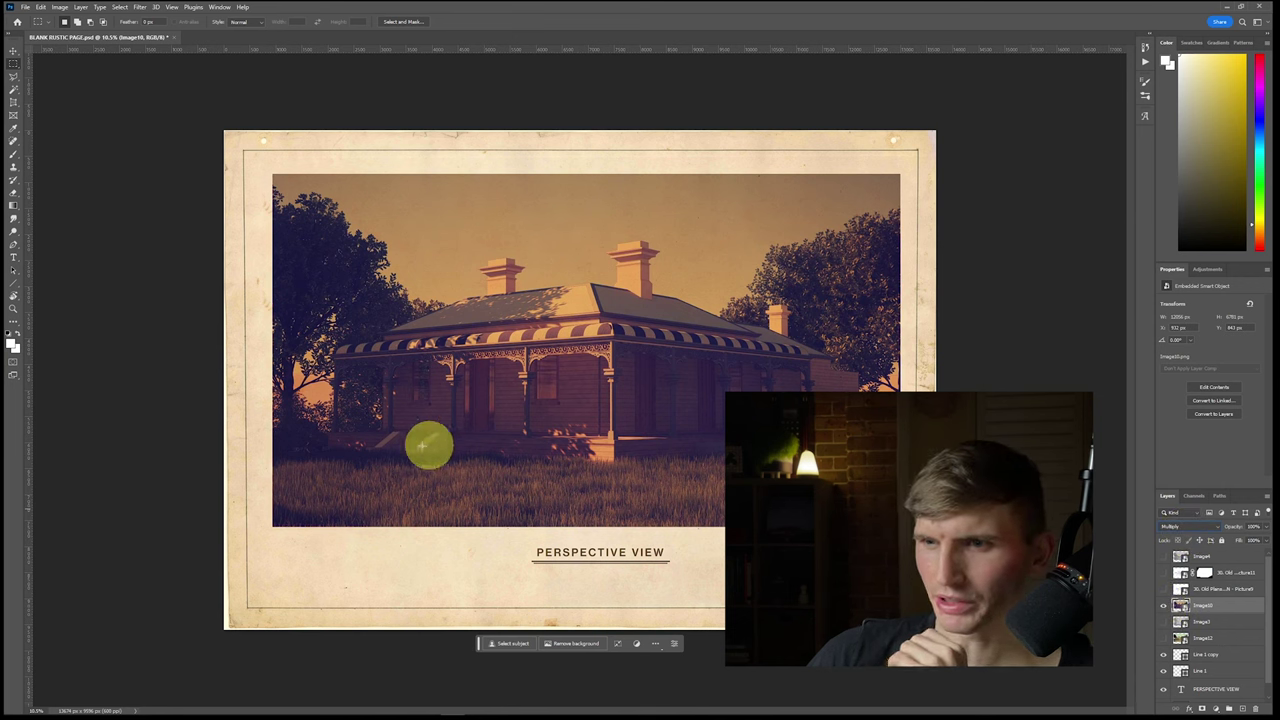
pyautogui.click(1164, 606)
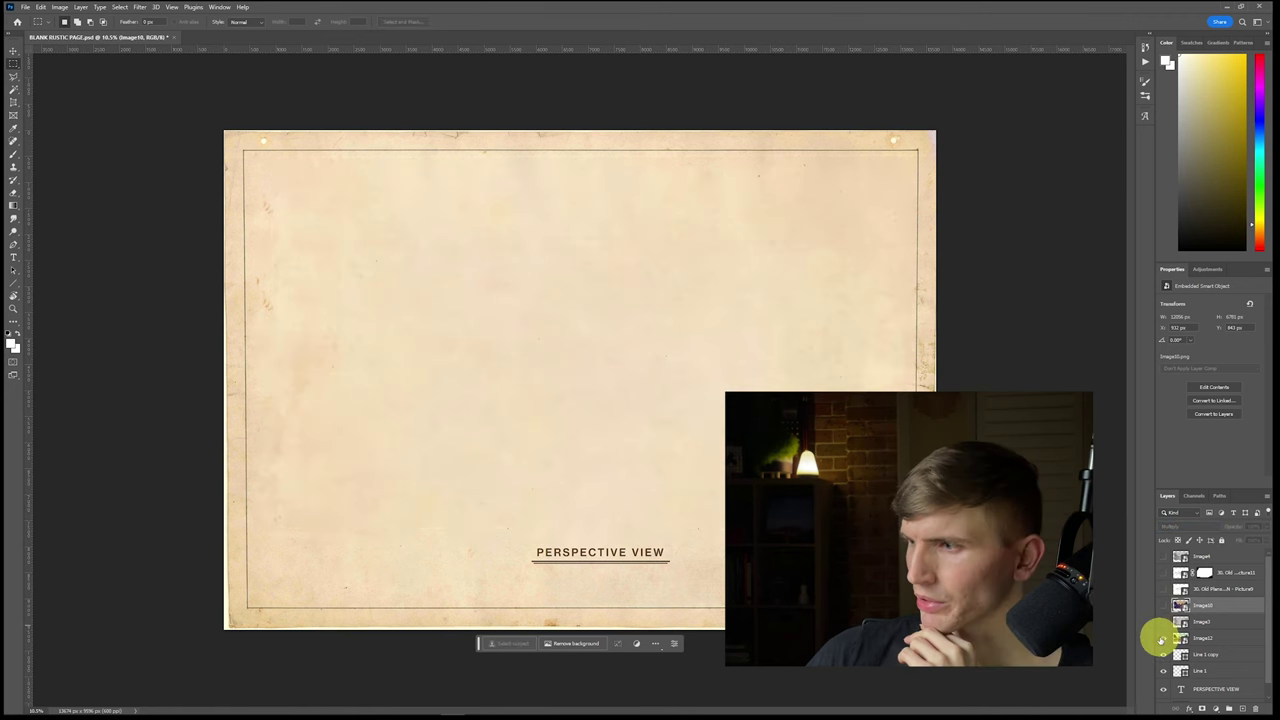
pyautogui.click(1162, 638)
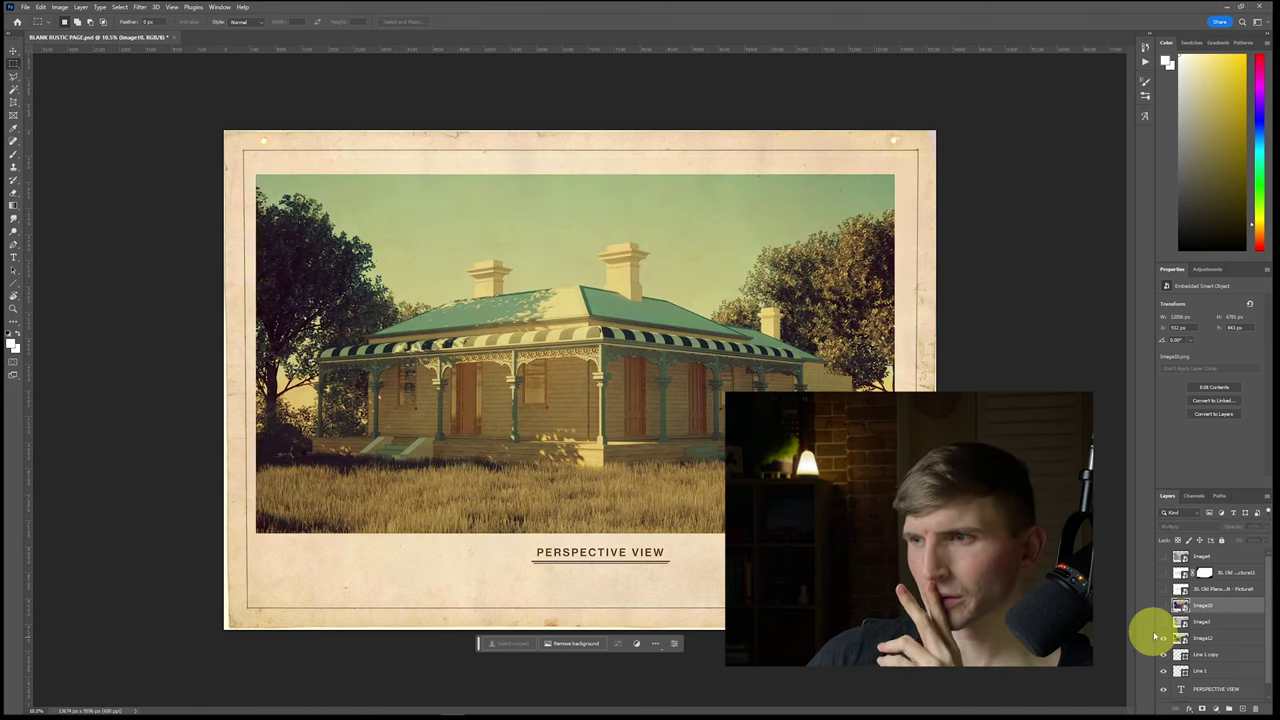
# Step: Show Image10 in place of Image12 on the page to compare them, and leave both layers hidden
pyautogui.click(1163, 606)
pyautogui.click(1162, 638)
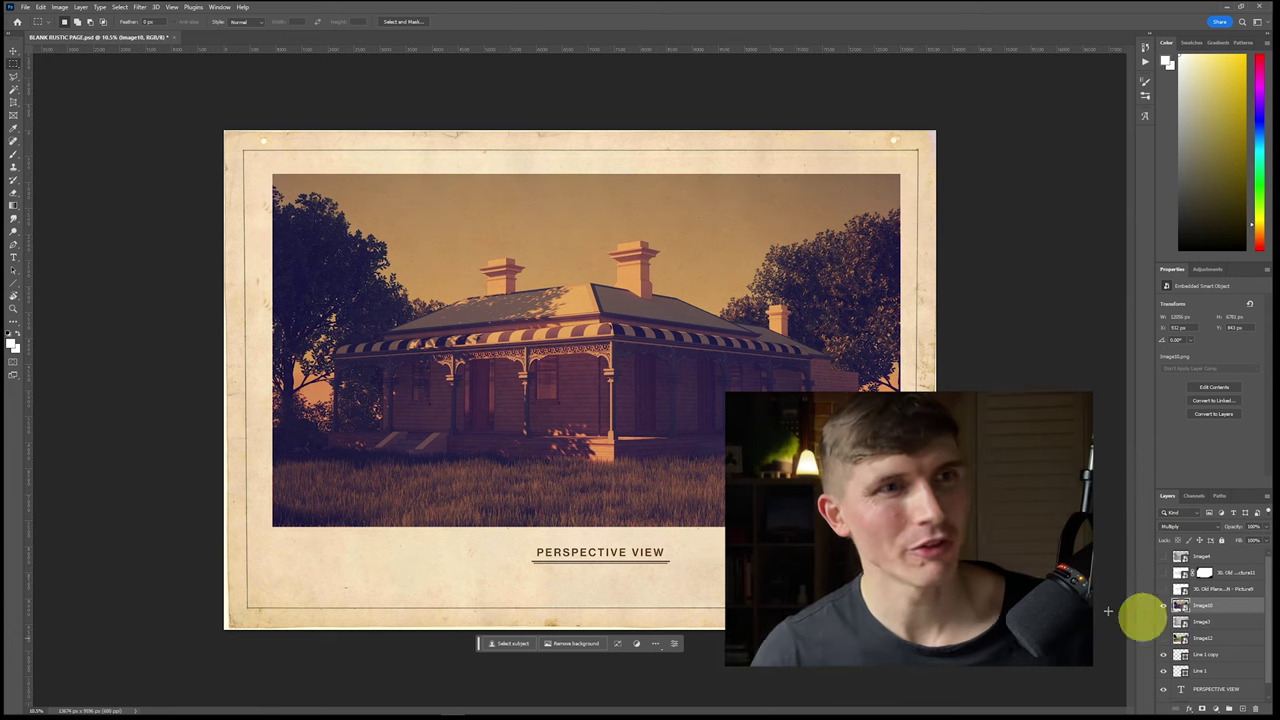
pyautogui.click(1163, 606)
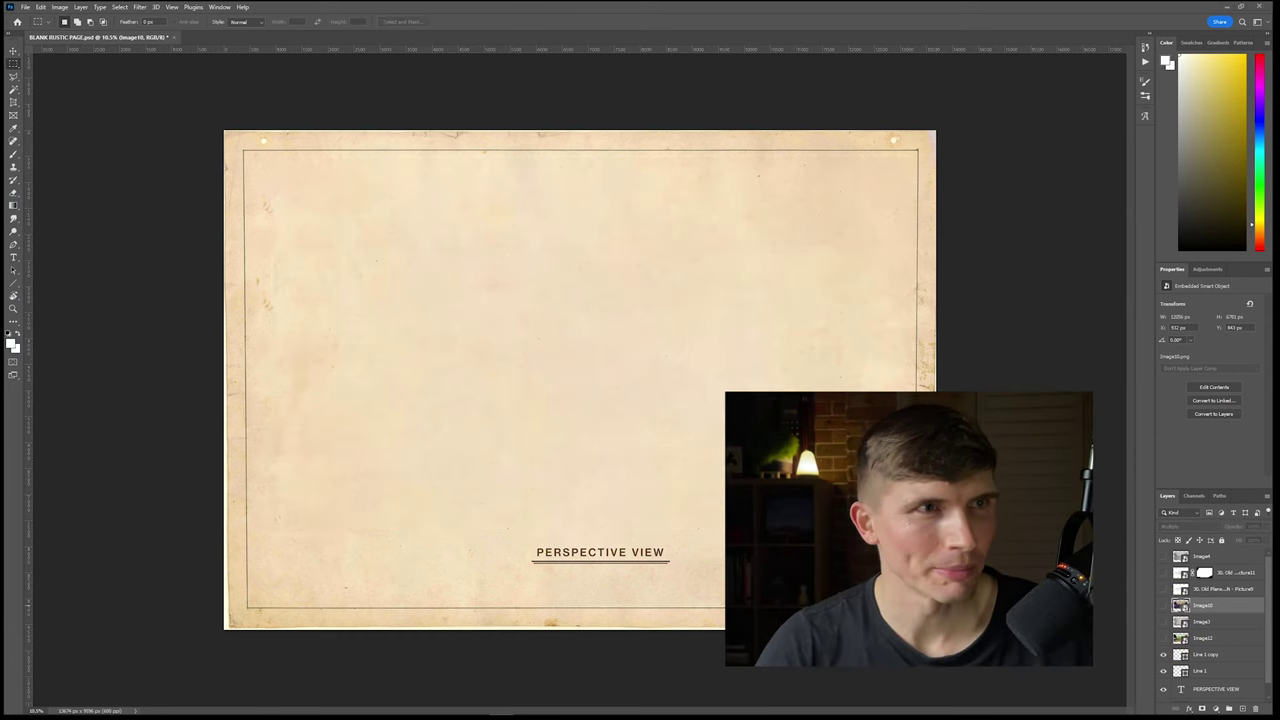
# Step: Place Image11 scaled down above the PERSPECTIVE VIEW title and set its layer's blend mode to Multiply
pyautogui.moveTo(1279, 400); pyautogui.dragTo(580, 306)
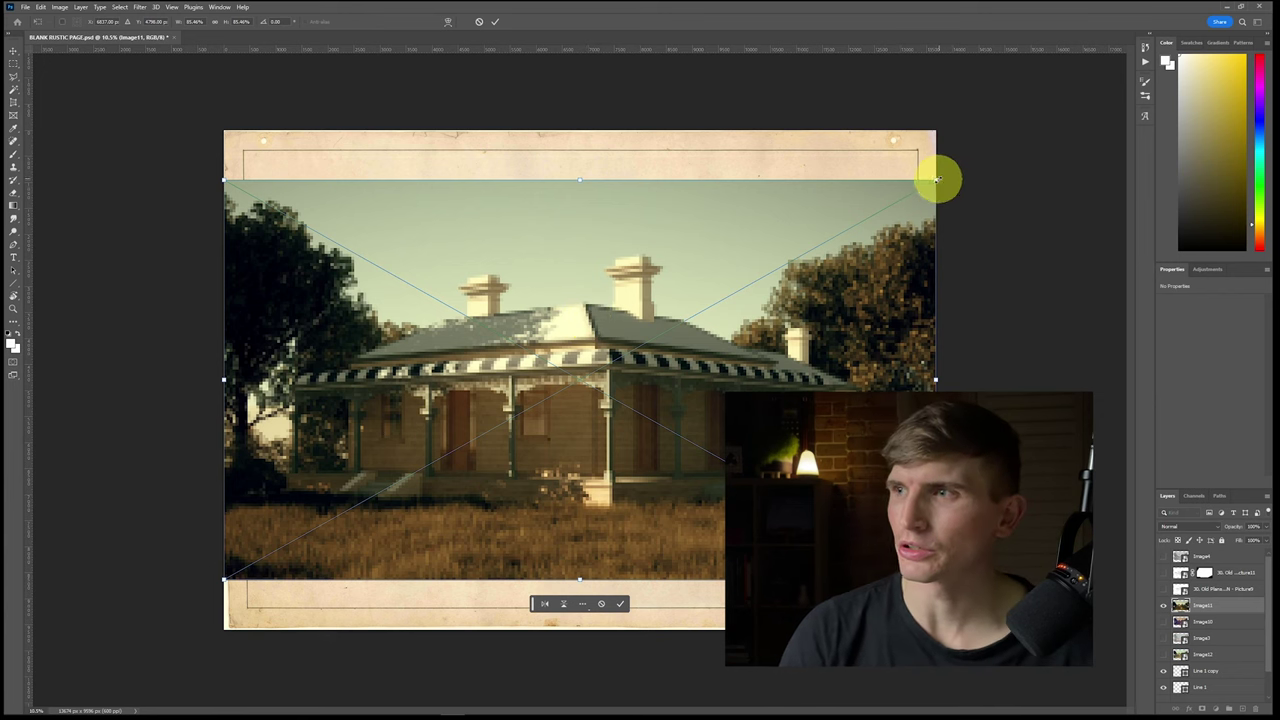
pyautogui.moveTo(936, 180); pyautogui.dragTo(863, 240)
pyautogui.press('Return')
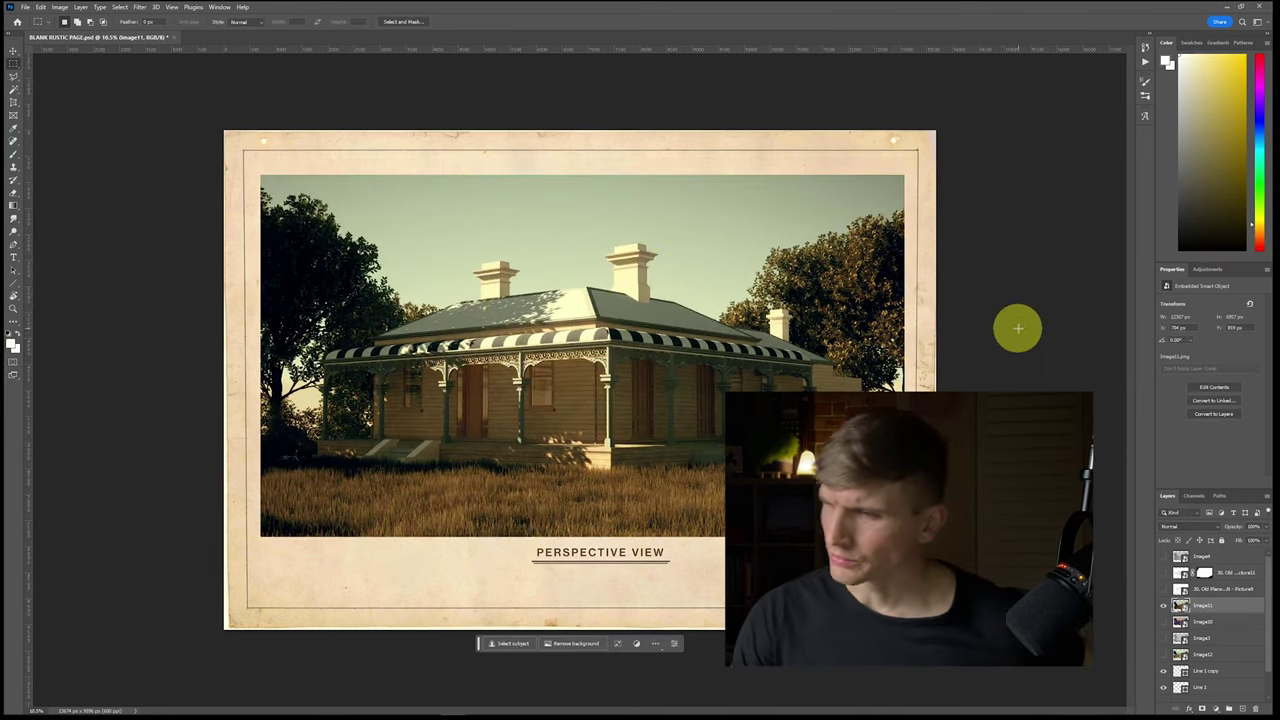
pyautogui.click(1185, 526)
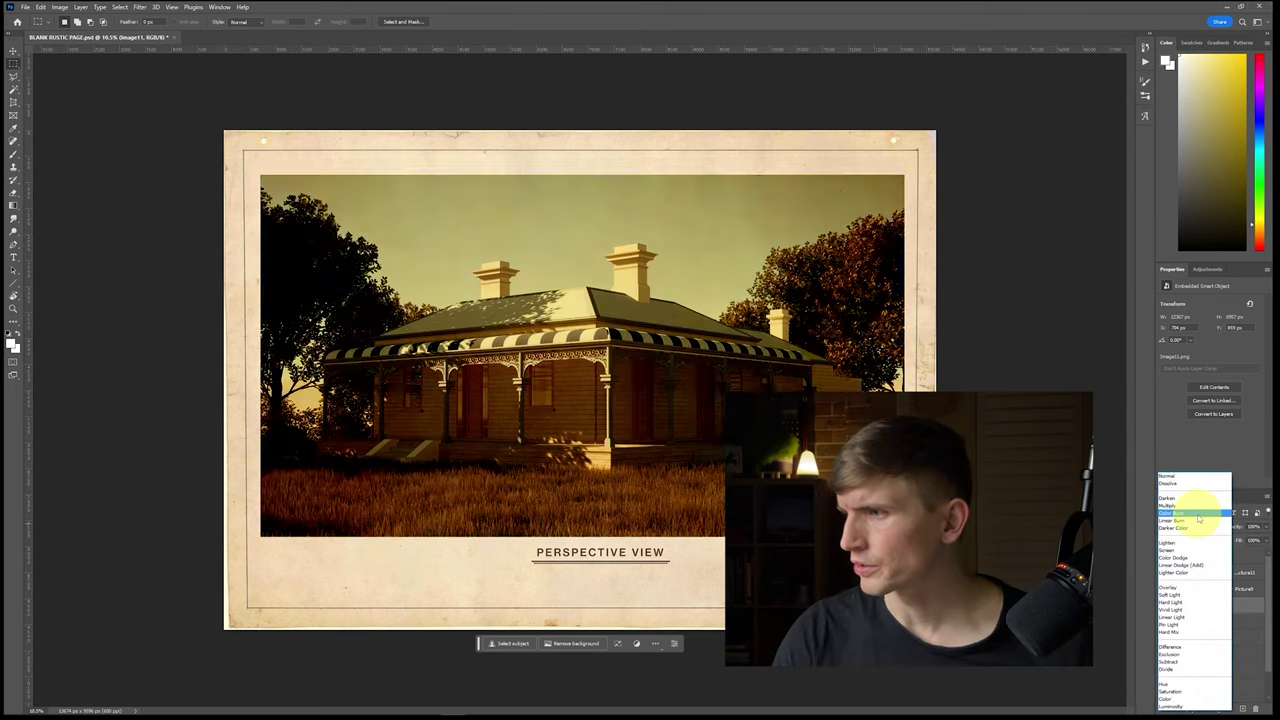
pyautogui.click(1198, 508)
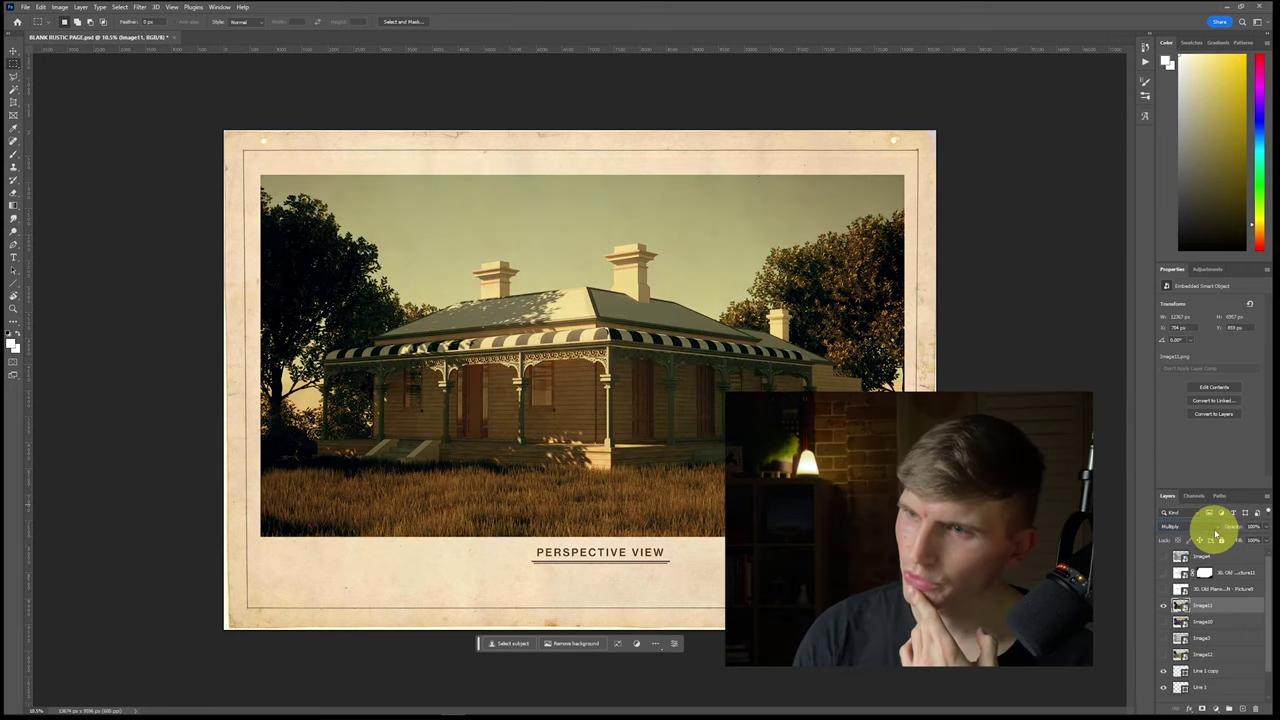
# Step: Check the remaining items on the 1884 Building Checklist and switch to the house's 3D view in Archicad
pyautogui.hotkey('alt', 'Tab')
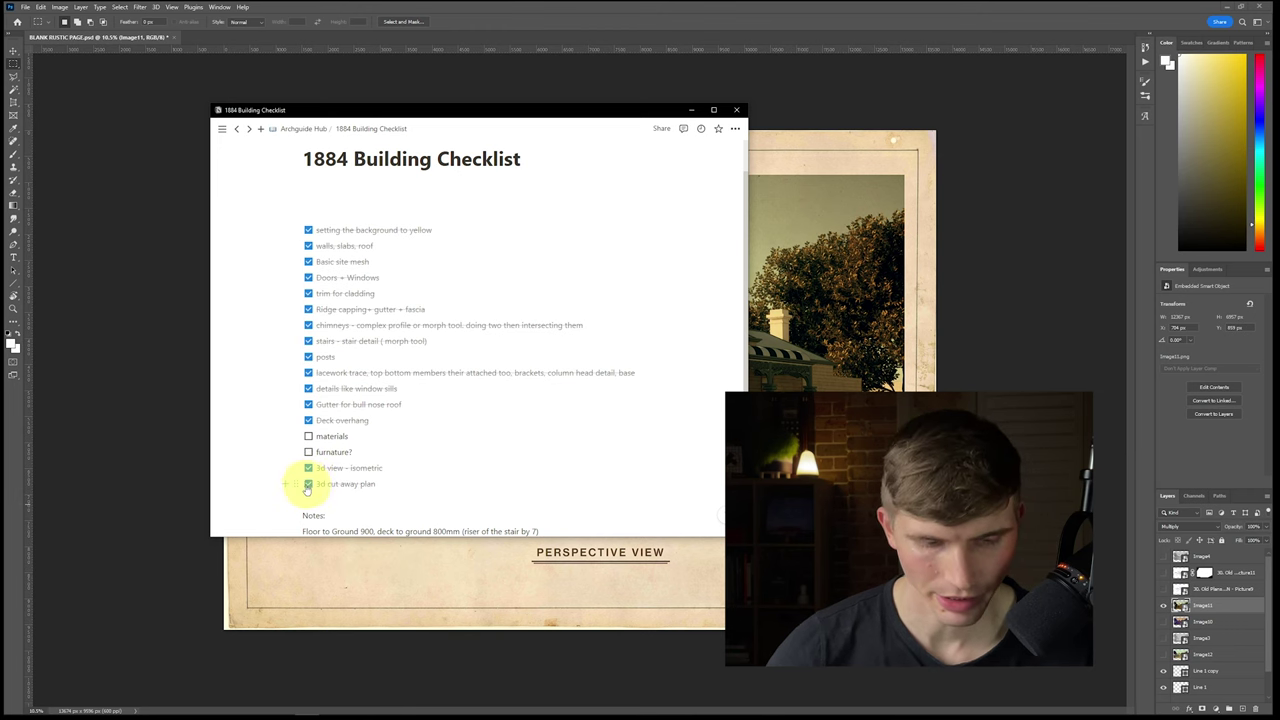
pyautogui.click(691, 109)
pyautogui.moveTo(647, 703)
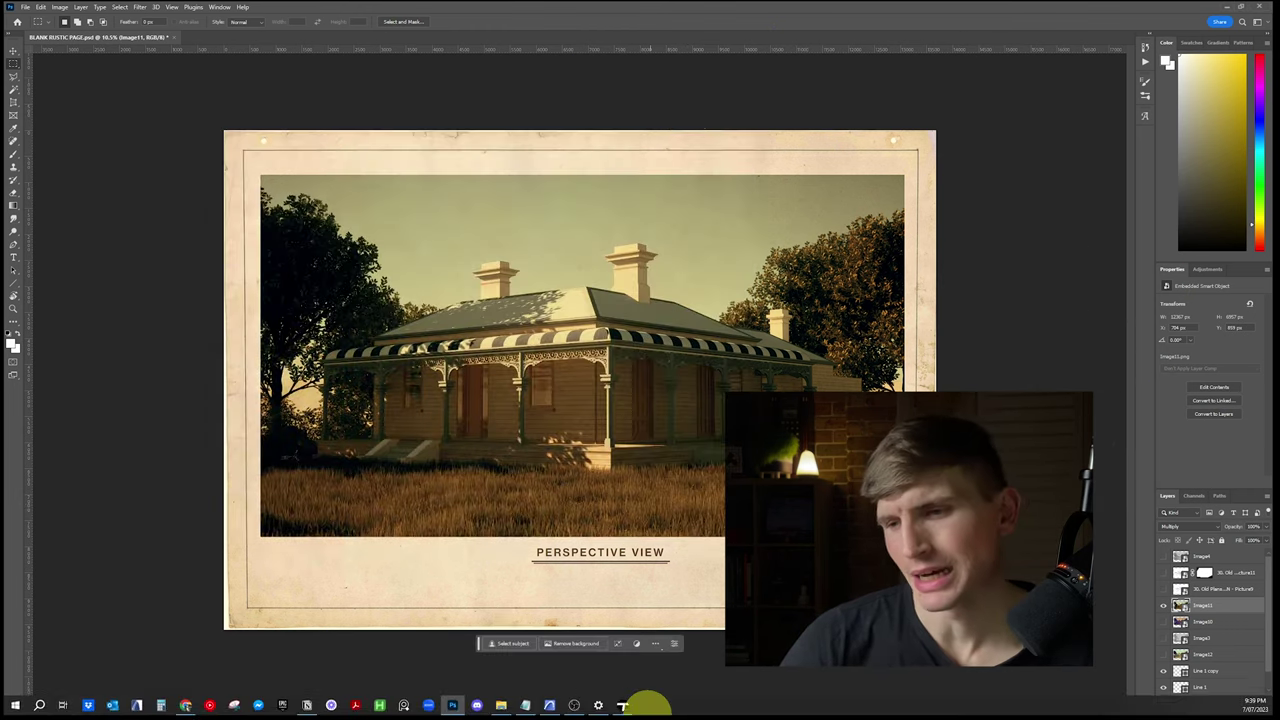
pyautogui.click(550, 704)
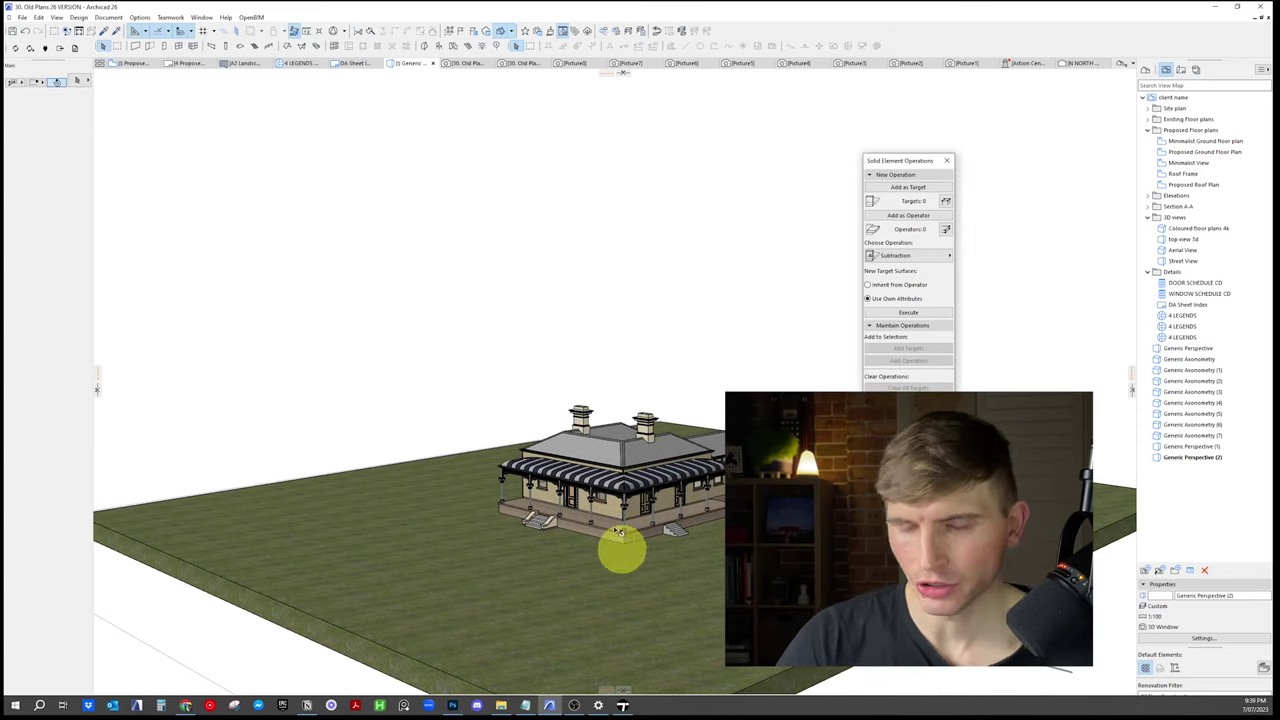
# Step: Place a vertical cutting plane lengthwise through the house to cut away its veranda side
pyautogui.scroll(5, 632, 512)
pyautogui.scroll(-2, 703, 403)
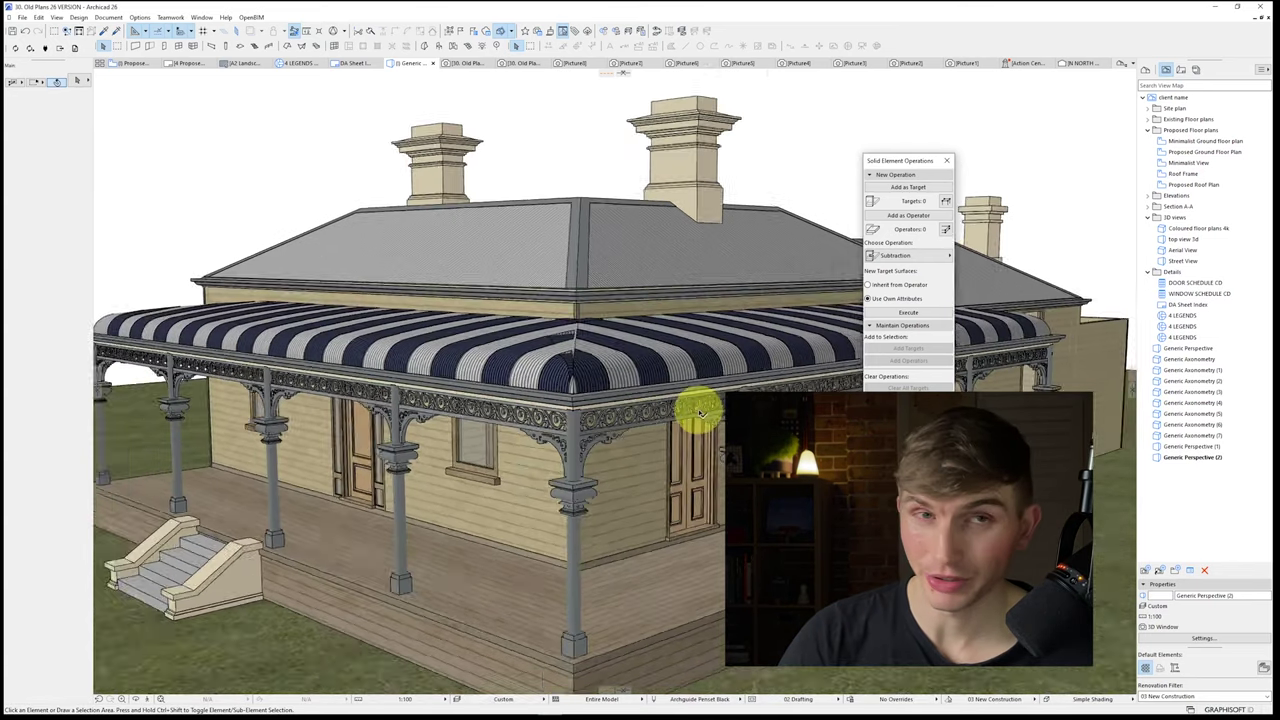
pyautogui.scroll(-2, 636, 408)
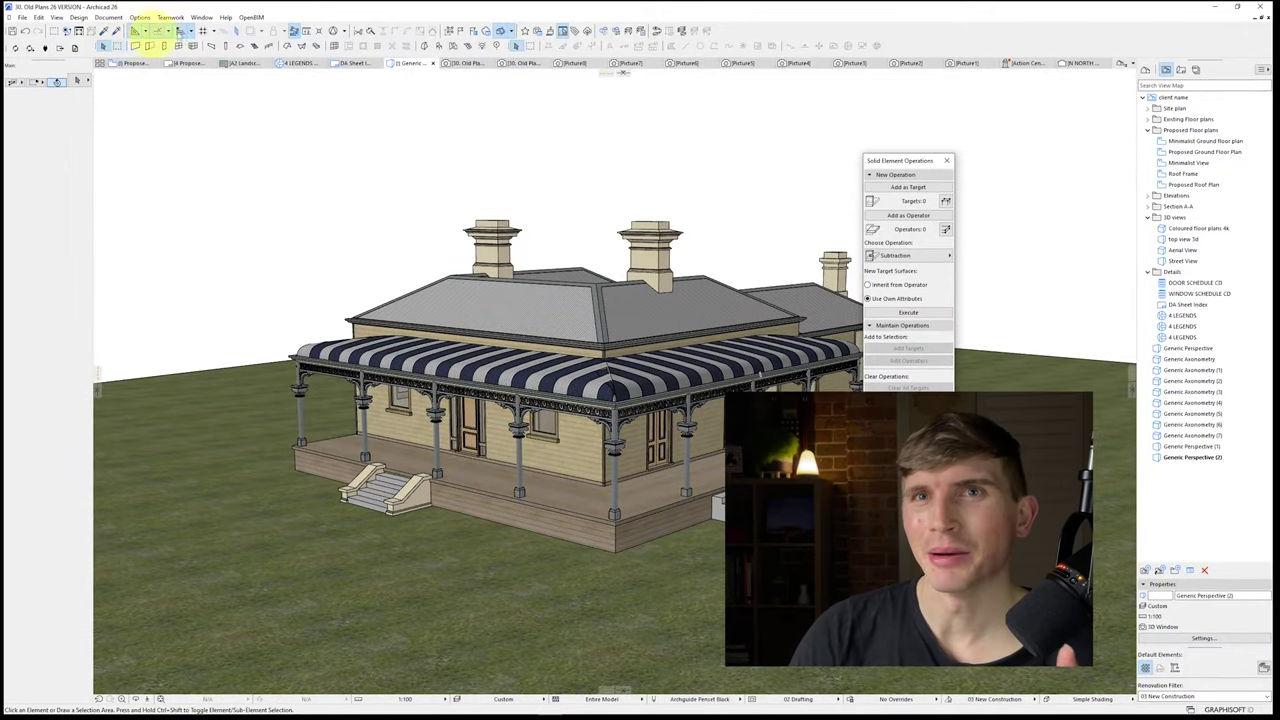
pyautogui.scroll(-1, 797, 442)
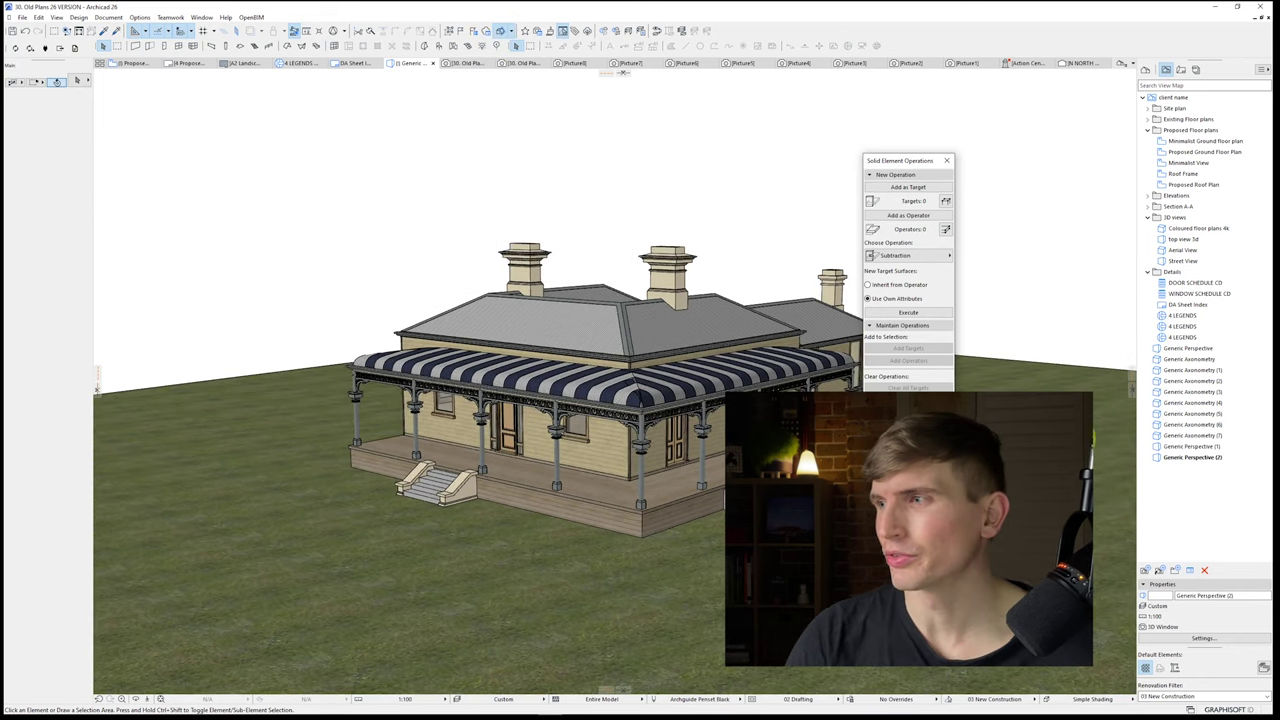
pyautogui.moveTo(1131, 389); pyautogui.dragTo(505, 274)
pyautogui.click(692, 371)
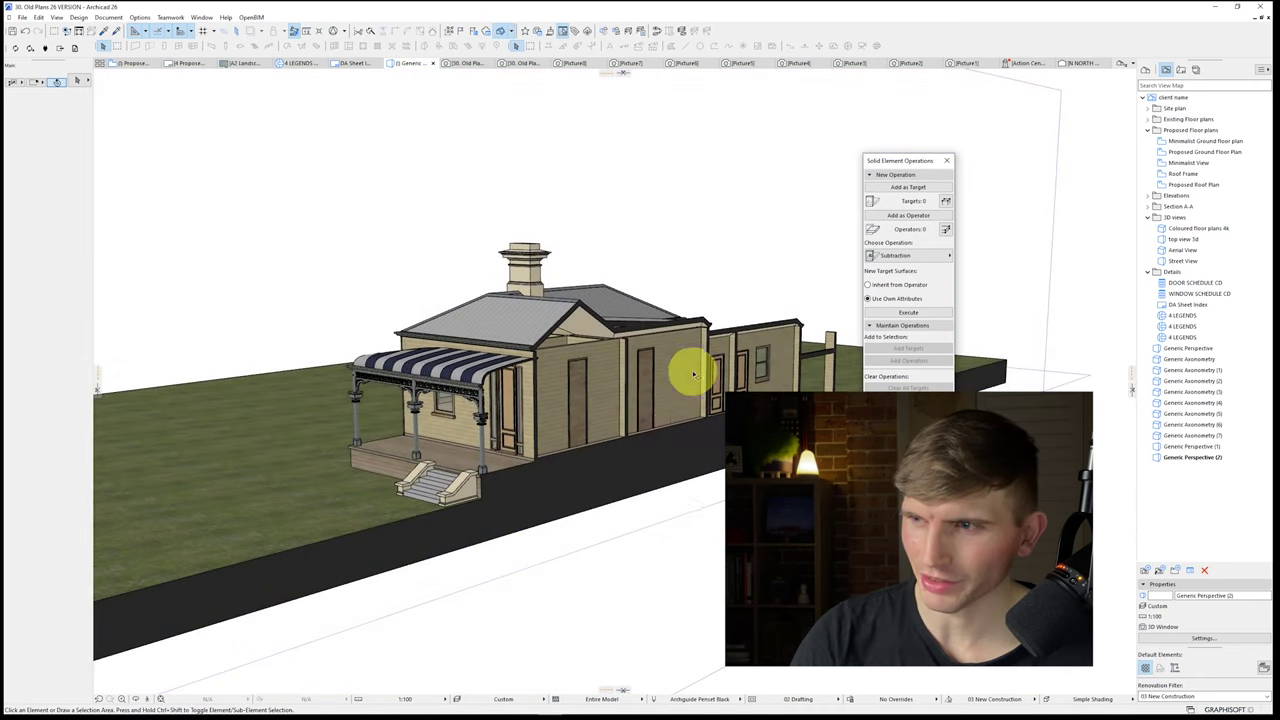
# Step: Shift the vertical cutting plane so it slices through the side rooms, and finalize the cut
pyautogui.keyDown('shift'); pyautogui.moveTo(566, 471); pyautogui.dragTo(762, 392, button='middle'); pyautogui.keyUp('shift')
pyautogui.click(1026, 194)
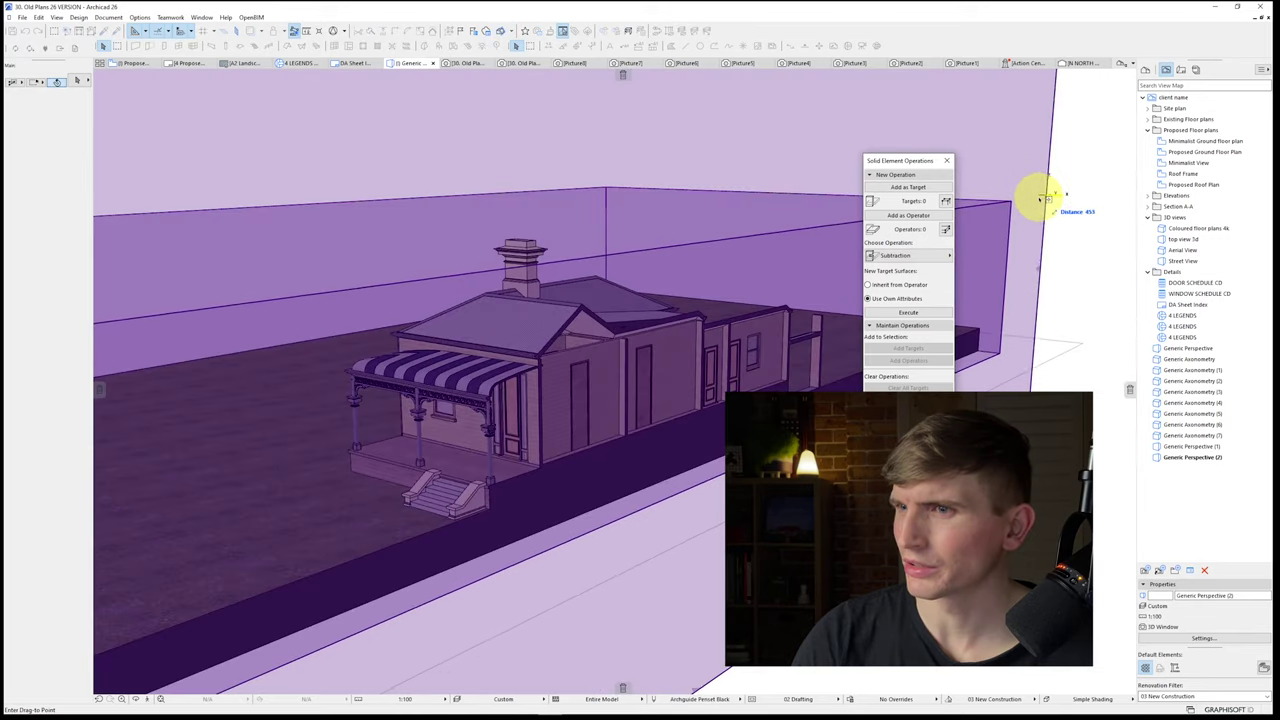
pyautogui.click(1042, 198)
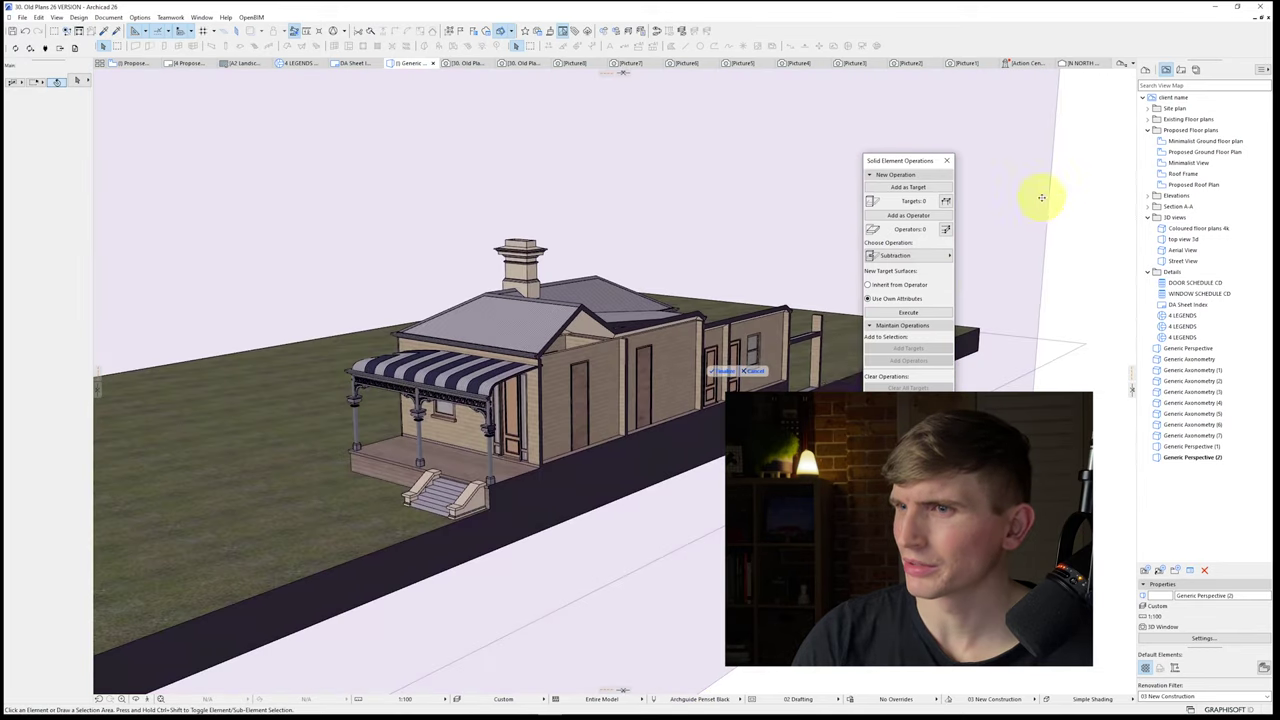
pyautogui.click(728, 373)
pyautogui.keyDown('shift'); pyautogui.moveTo(777, 381); pyautogui.dragTo(740, 379, button='middle'); pyautogui.keyUp('shift')
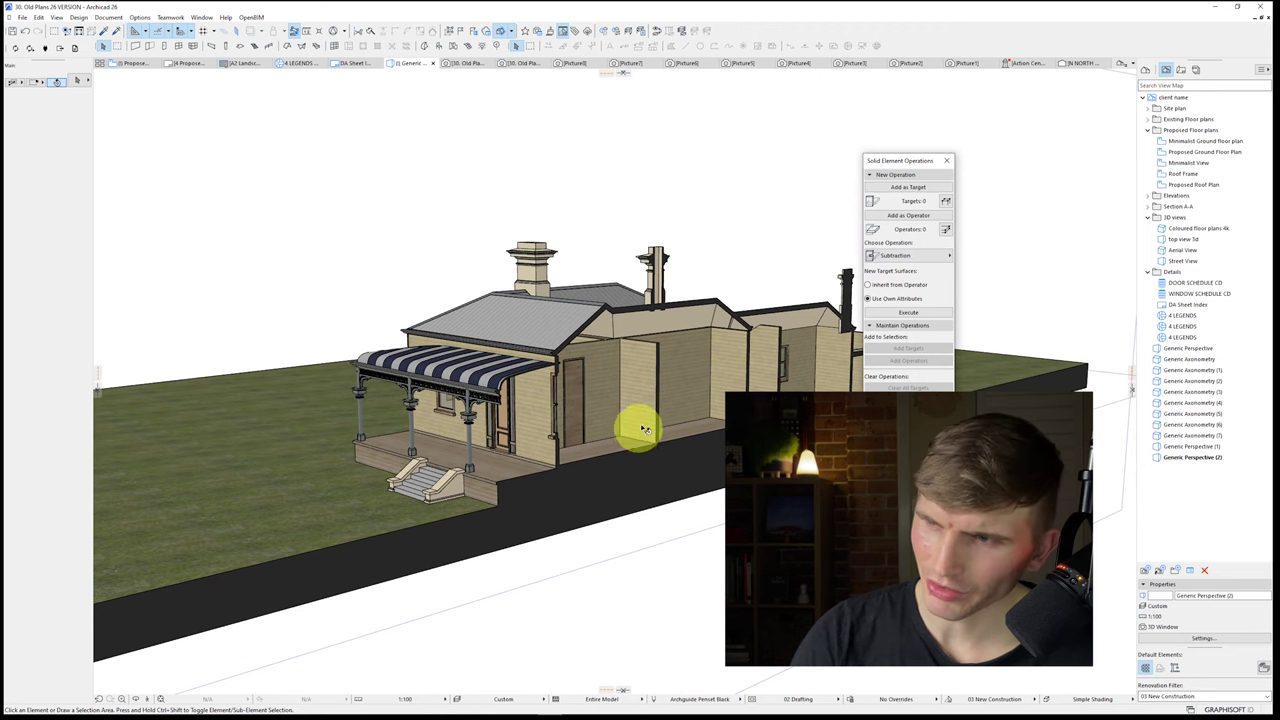
pyautogui.moveTo(766, 414); pyautogui.dragTo(681, 379, button='middle')
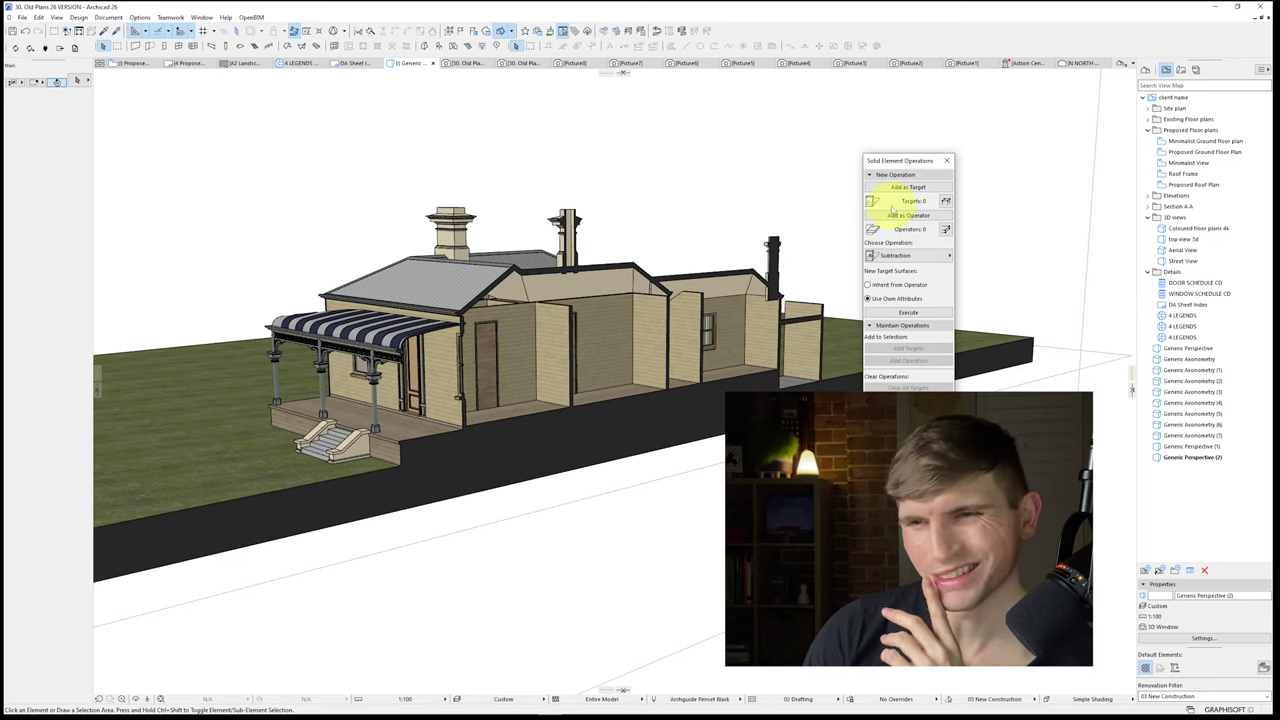
# Step: Switch the 3D cutaway off and on again, and redo the undone site mesh edit
pyautogui.hotkey('ctrl', 'a')
pyautogui.press('Escape')
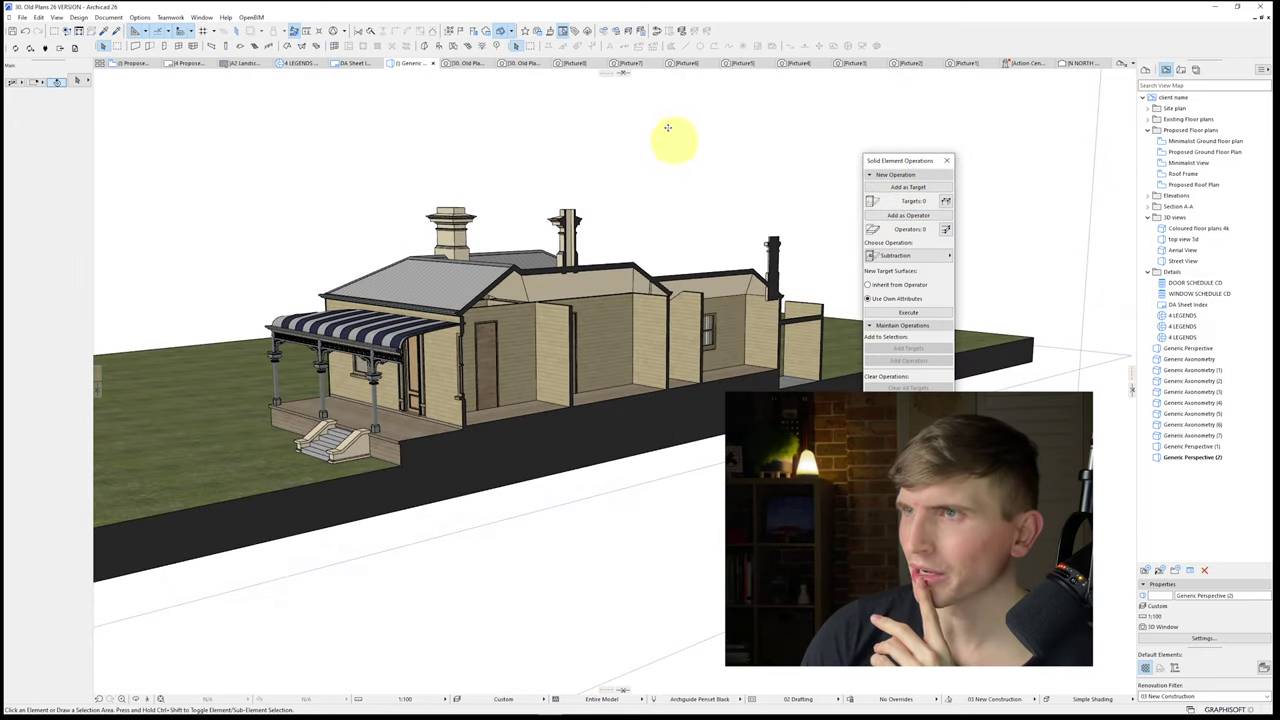
pyautogui.click(500, 31)
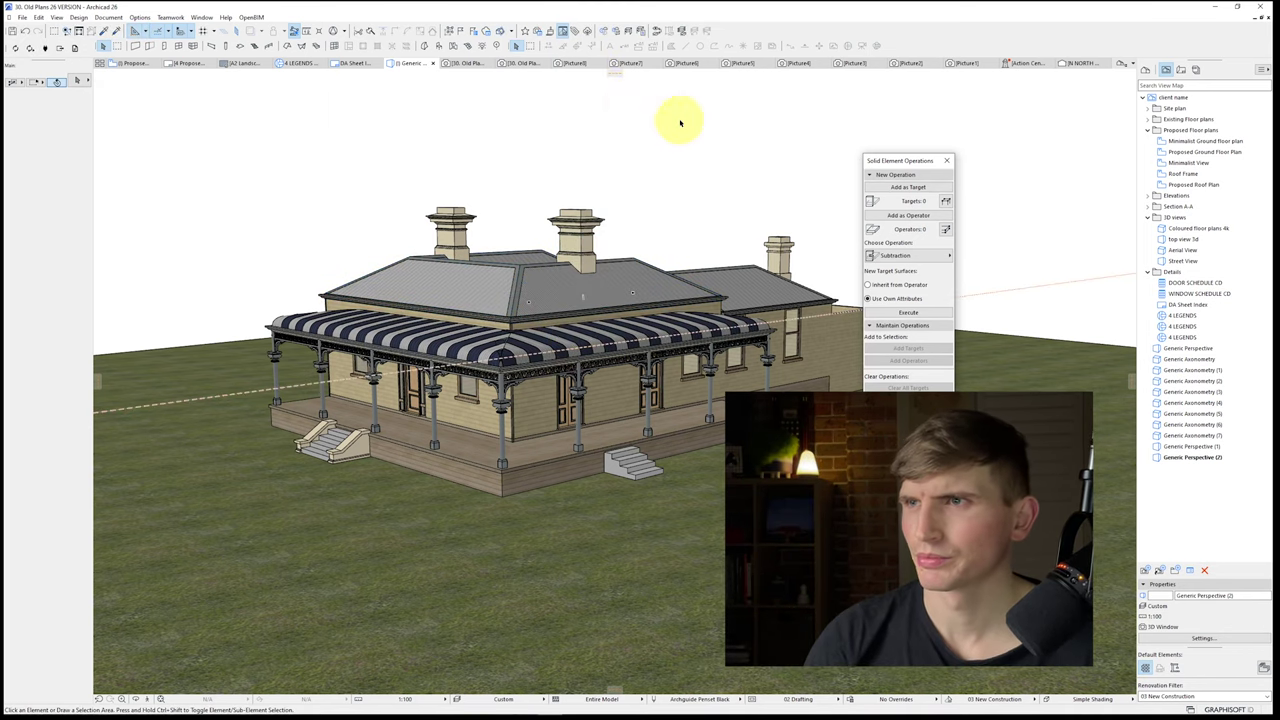
pyautogui.click(500, 30)
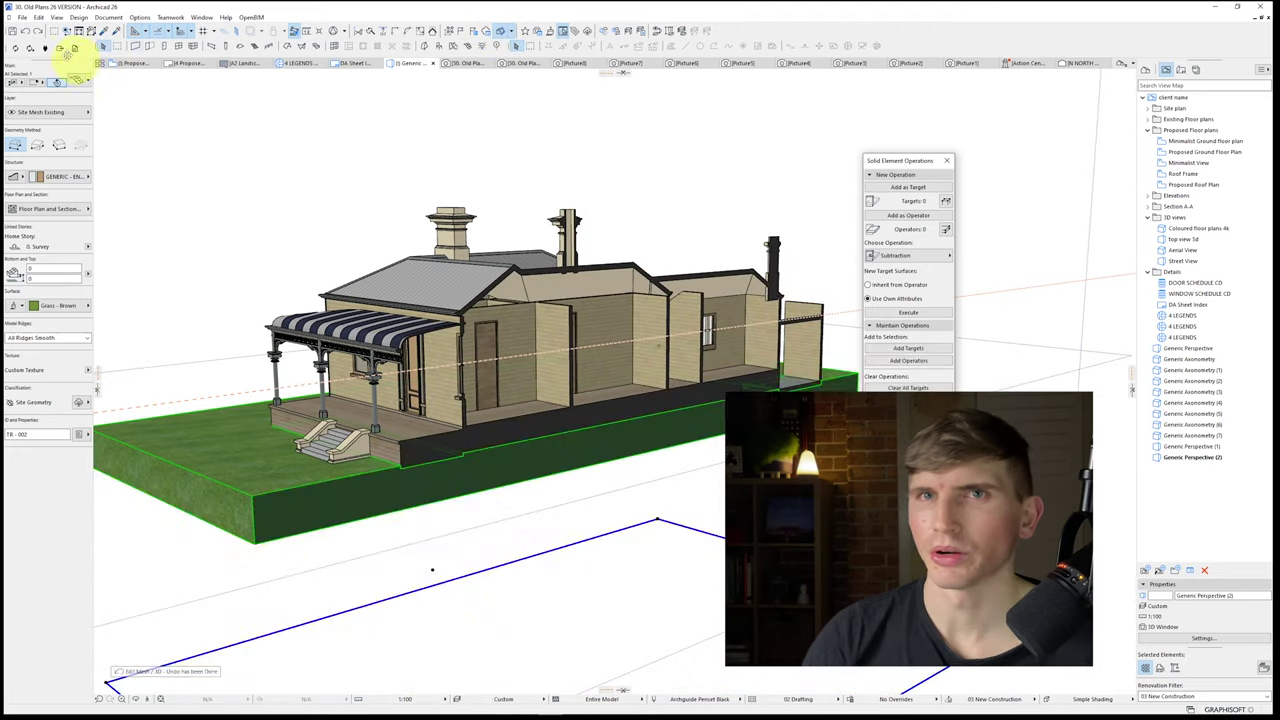
pyautogui.click(39, 33)
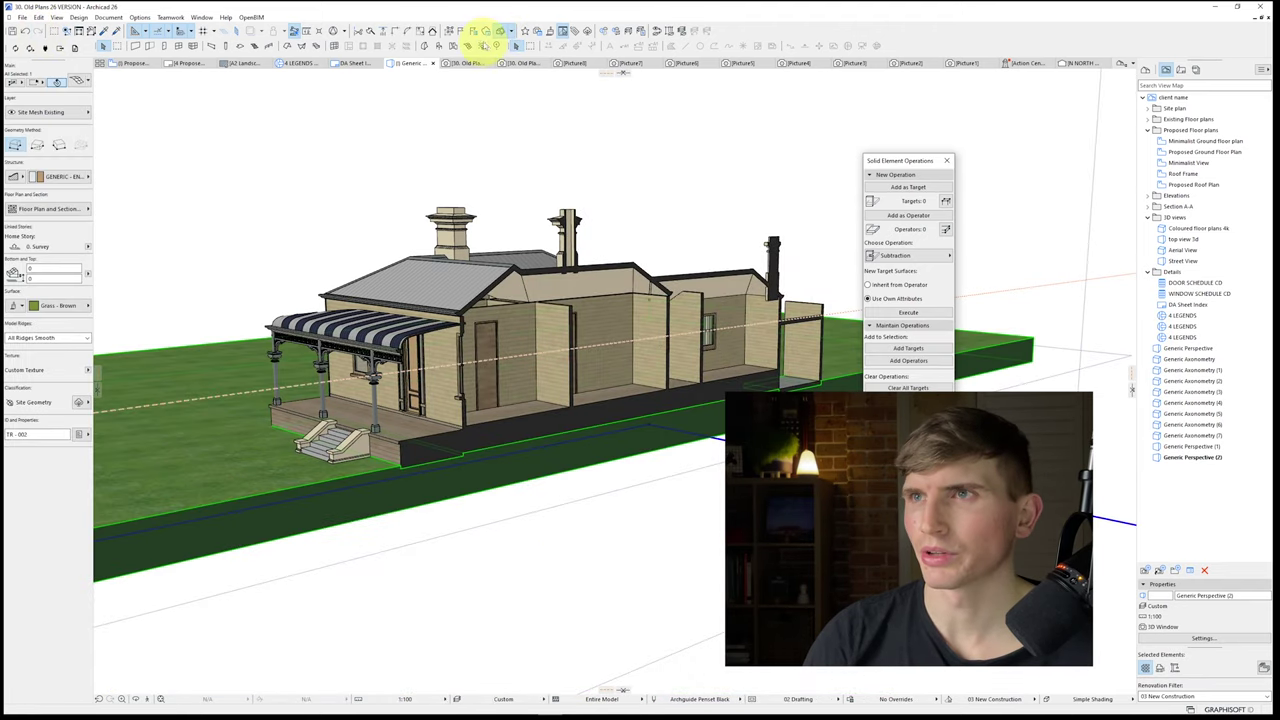
# Step: Clear the vertical cut and place a horizontal cutting plane through the ground-floor walls at window height
pyautogui.hotkey('ctrl', 'd')
pyautogui.click(1036, 160)
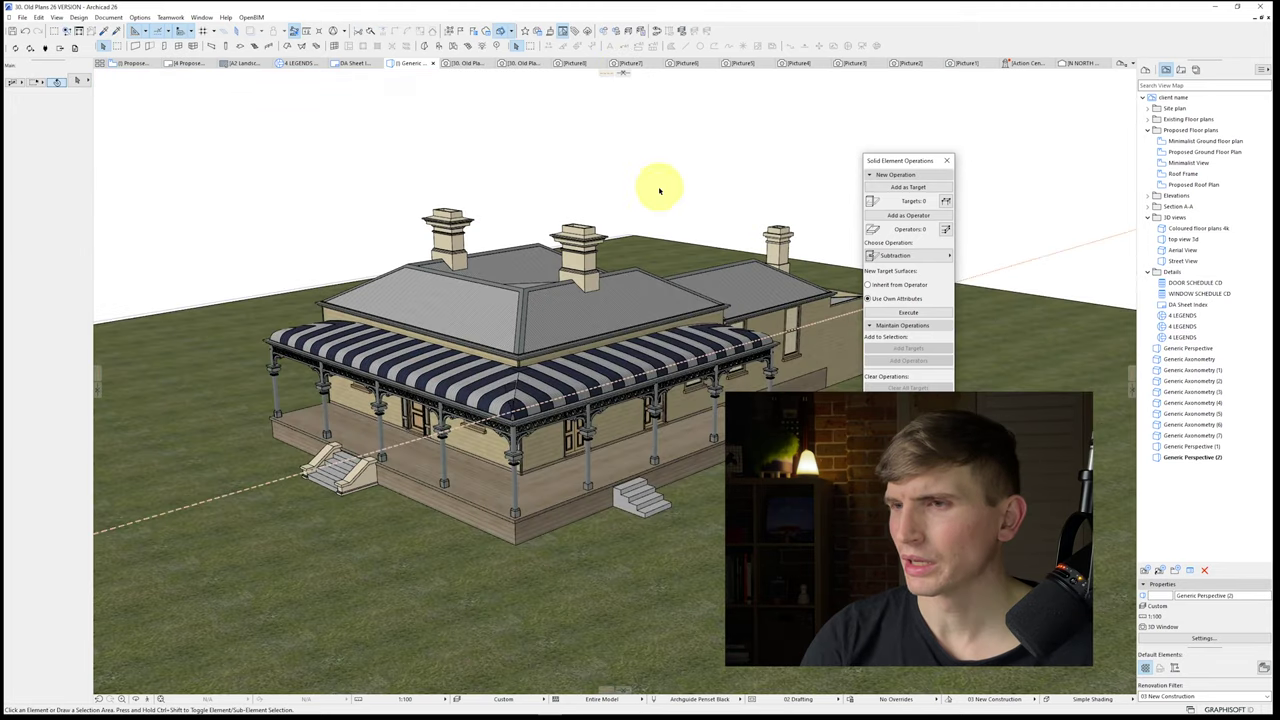
pyautogui.click(623, 74)
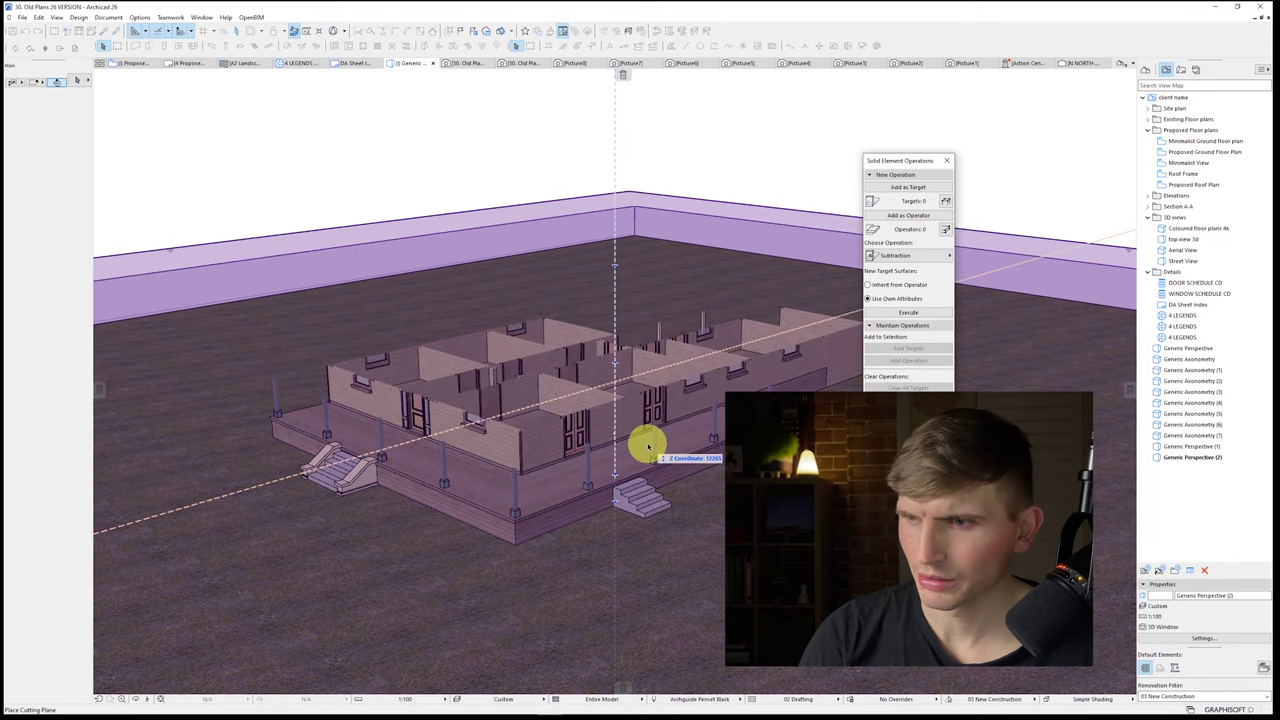
pyautogui.click(648, 447)
pyautogui.keyDown('shift'); pyautogui.moveTo(666, 323); pyautogui.dragTo(530, 328, button='middle'); pyautogui.keyUp('shift')
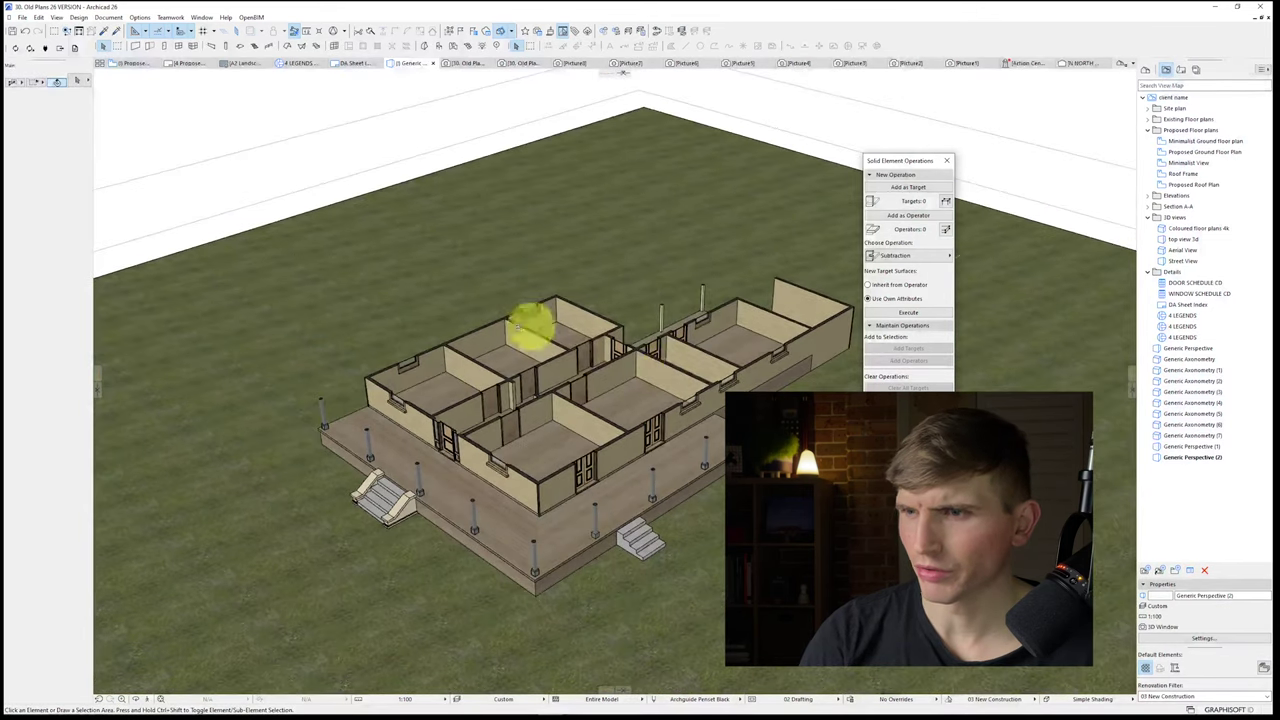
pyautogui.moveTo(604, 336)
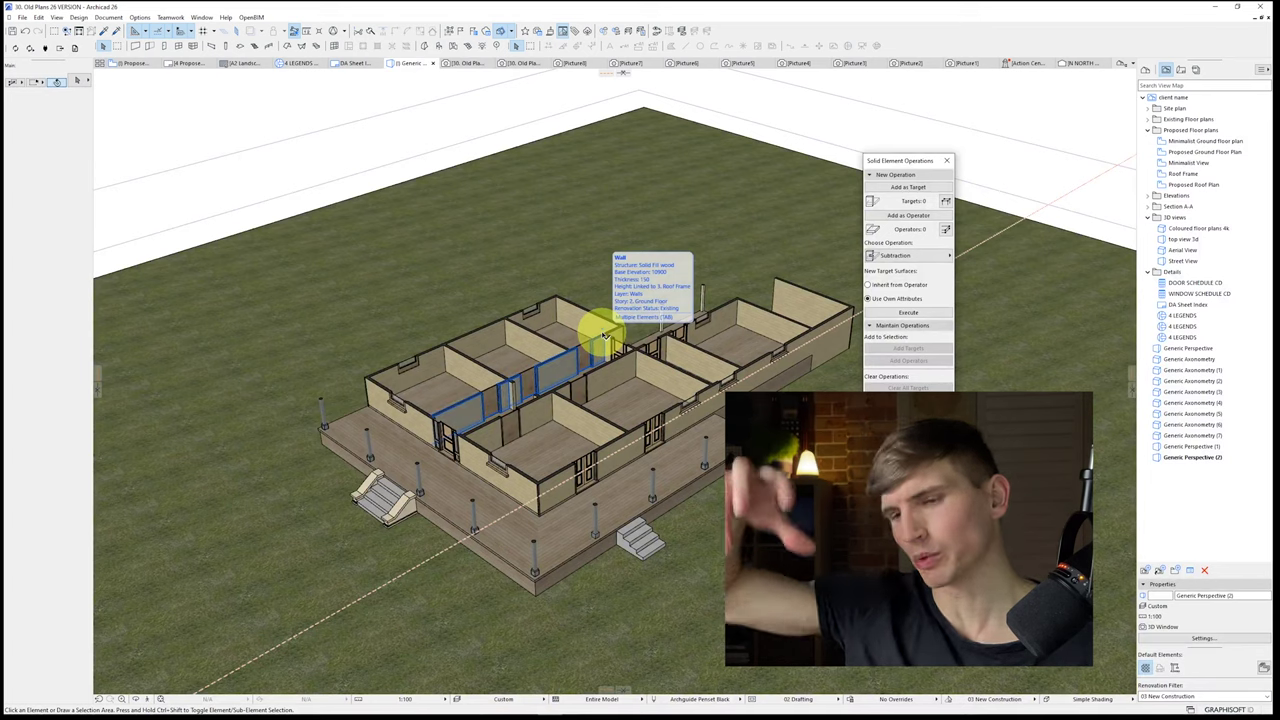